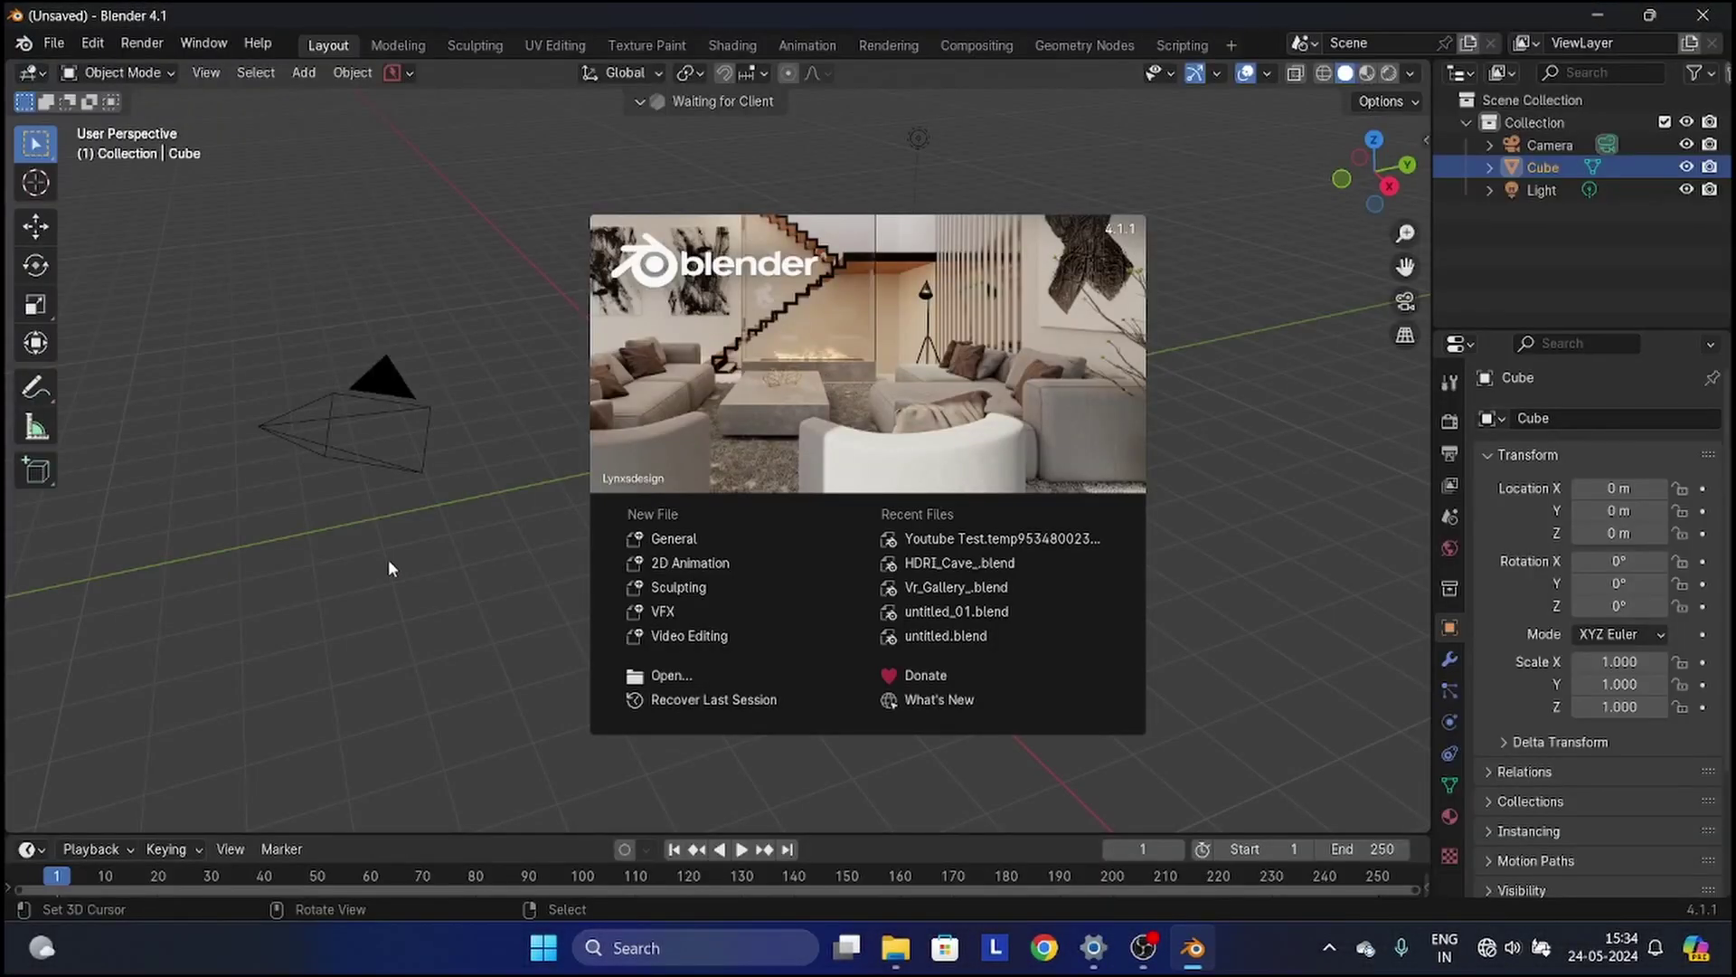
- Dismiss the splash screen and delete the default camera and light from the scene
click(533, 609)
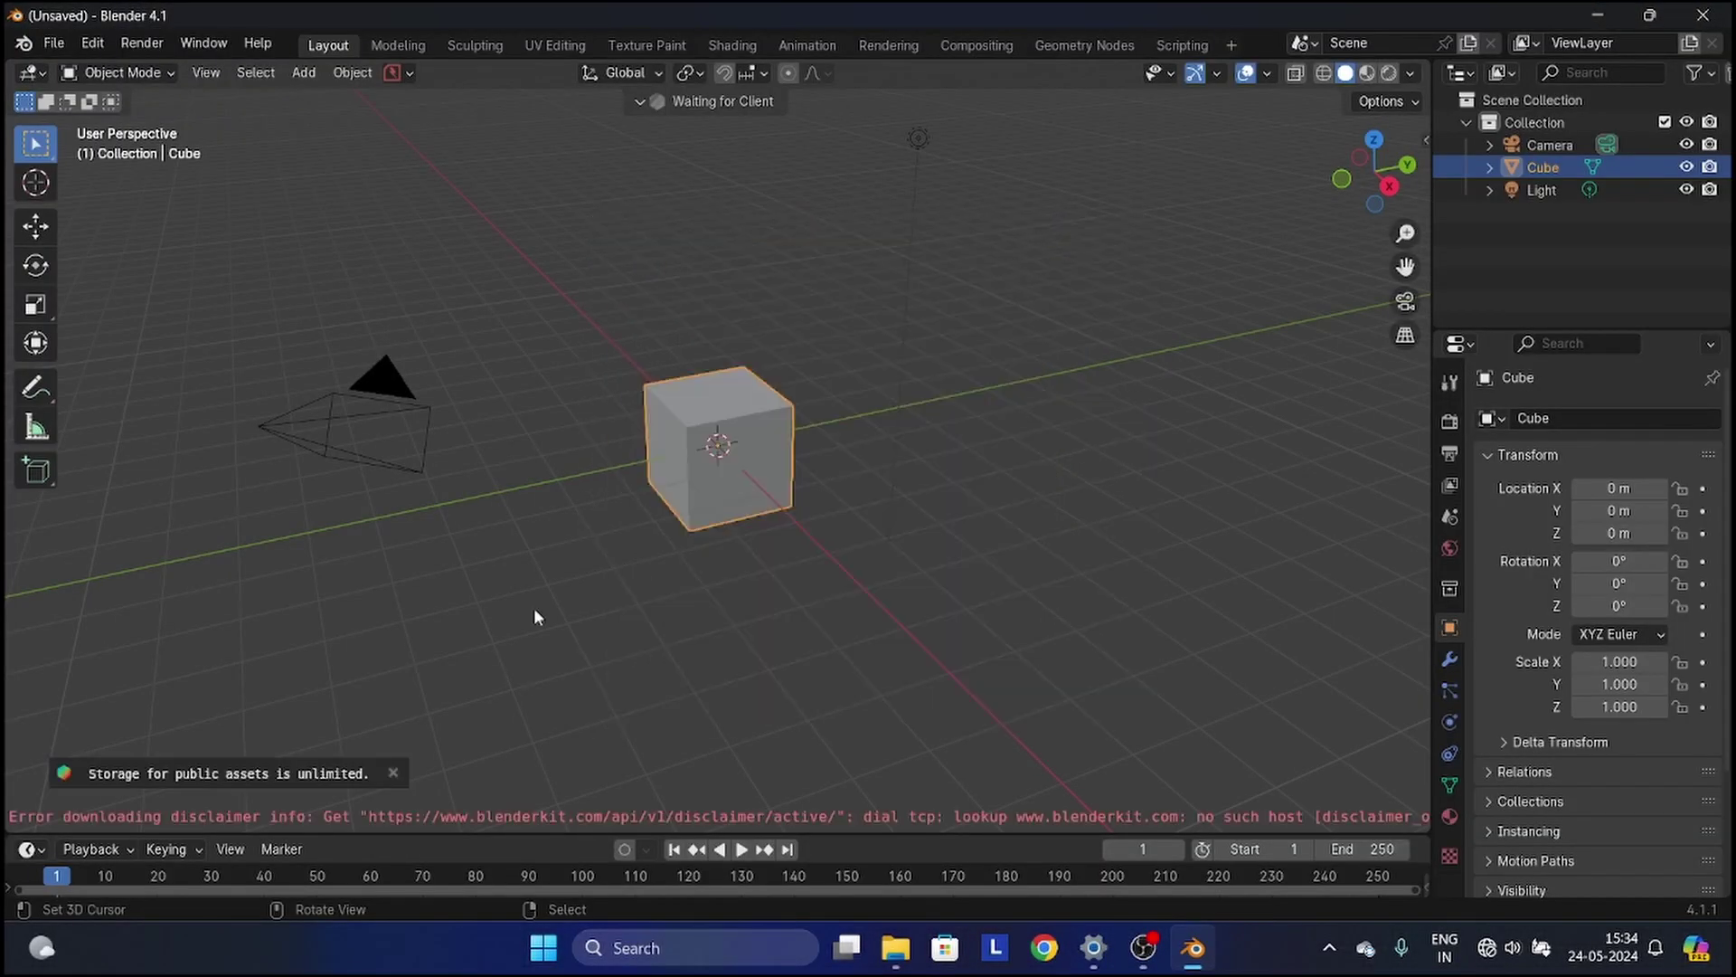
drag(199, 238, 384, 590)
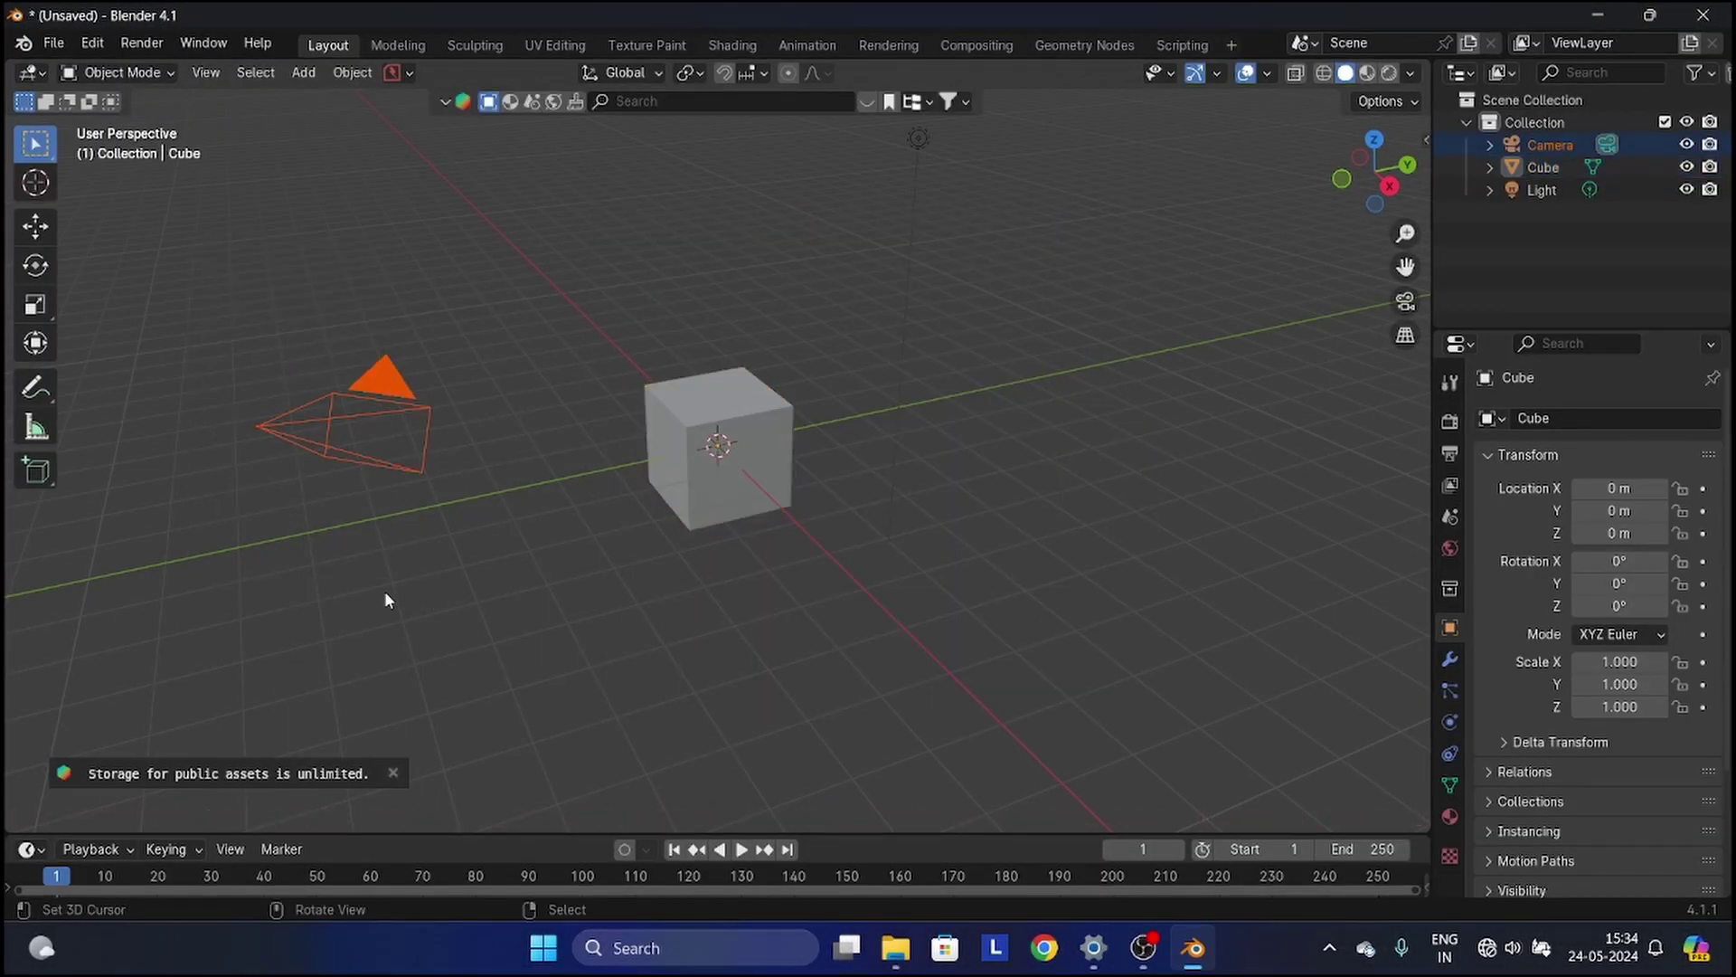
key(x)
click(384, 589)
drag(827, 183, 914, 266)
key(x)
click(939, 283)
- Select the default cube and switch it to Edit Mode
scroll(698, 440, up, 4)
click(699, 440)
scroll(700, 443, down, 3)
middle_drag(702, 446, 707, 449)
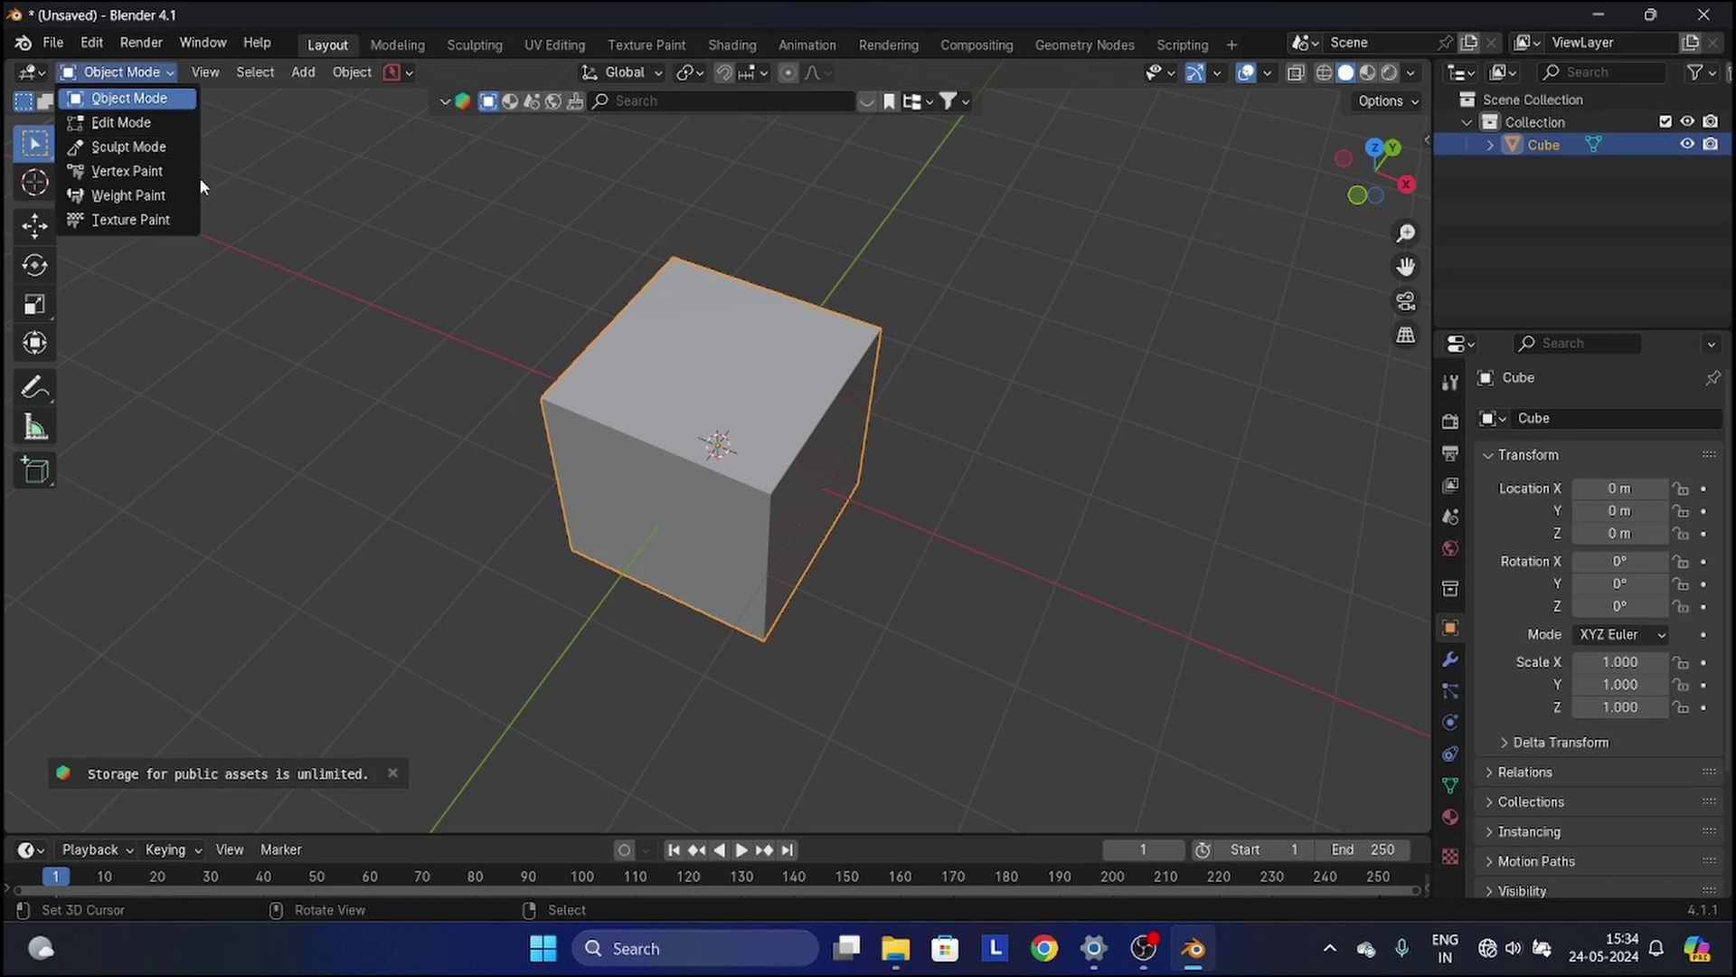
click(153, 127)
- Scale the whole cube mesh down along the global X axis to make a narrower block
scroll(879, 344, up, 3)
middle_drag(913, 398, 833, 426)
scroll(820, 537, down, 3)
middle_drag(821, 537, 855, 560)
scroll(868, 525, up, 3)
scroll(1012, 596, down, 3)
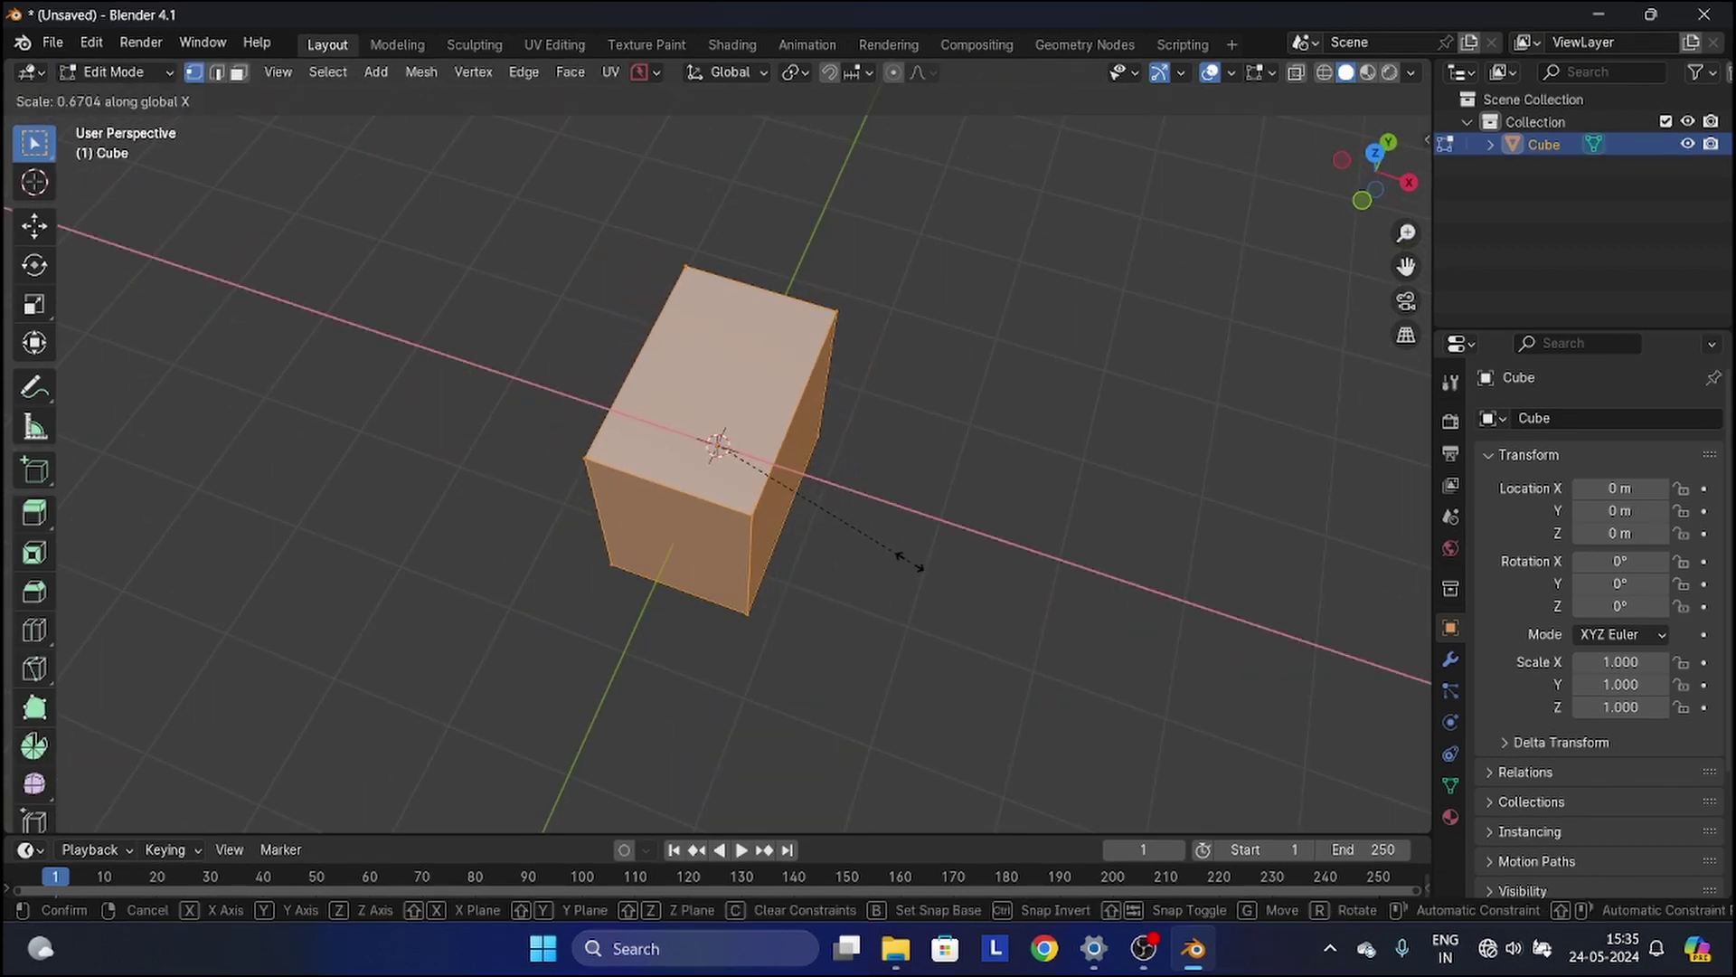
click(865, 521)
- Add one vertical loop cut through the middle of the block, dividing its length along Y
middle_drag(863, 522, 702, 322)
scroll(775, 419, up, 3)
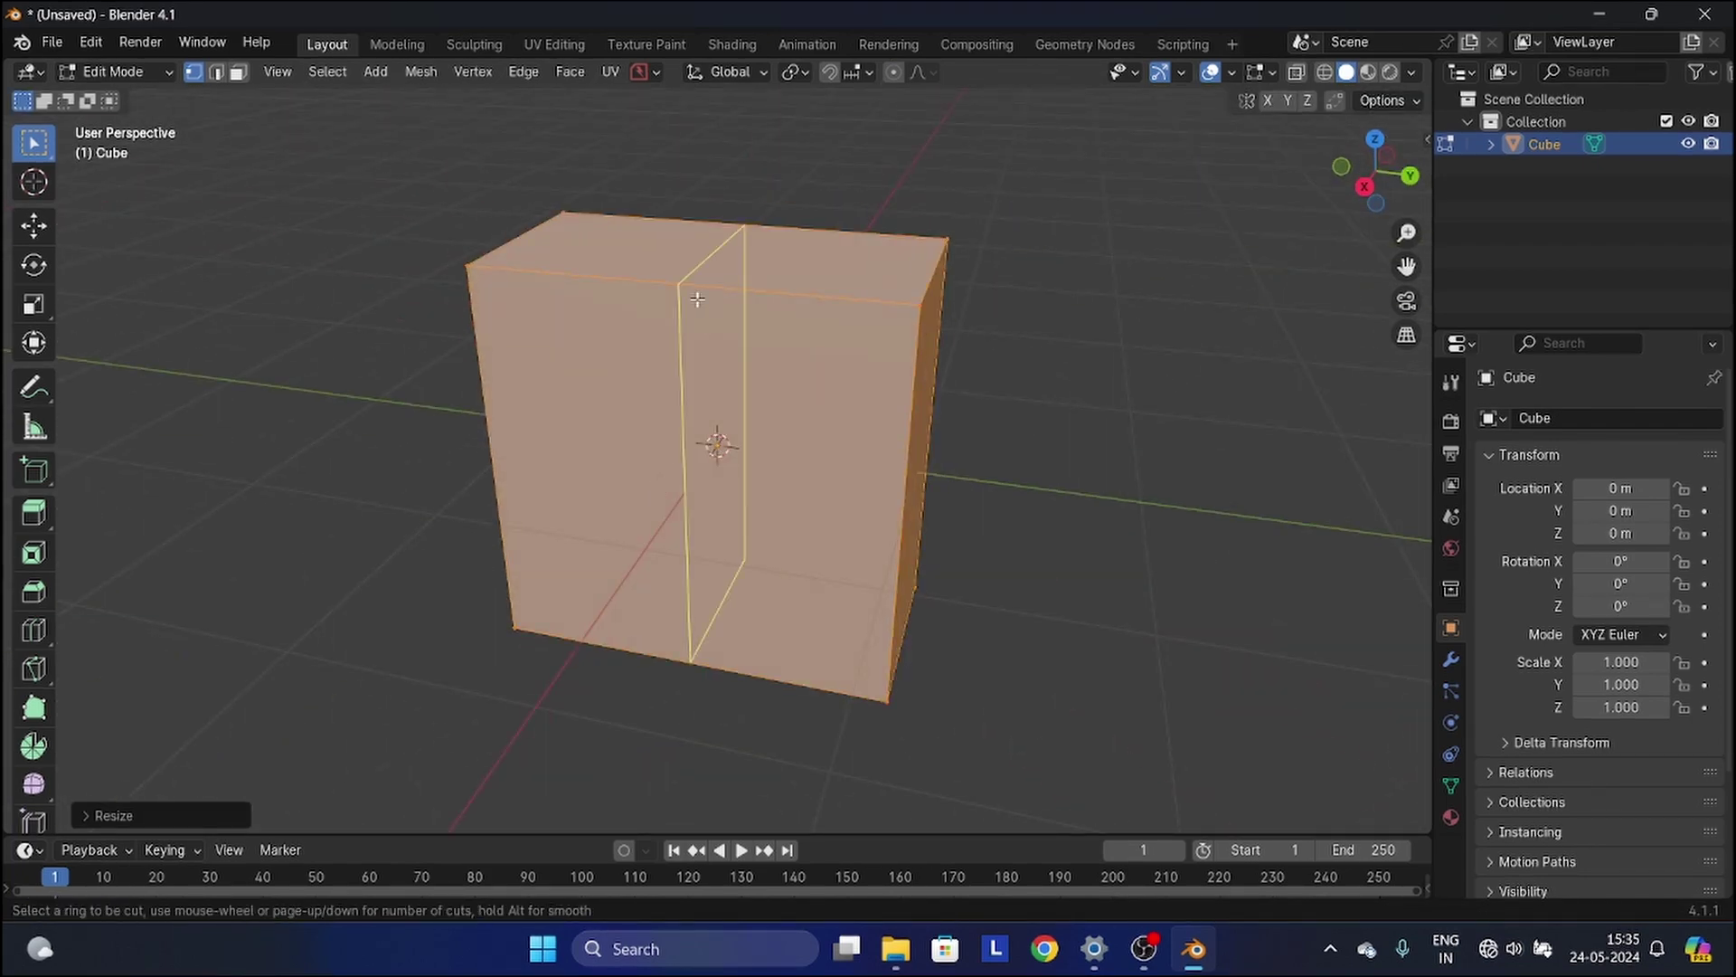
click(698, 300)
middle_drag(682, 333, 759, 336)
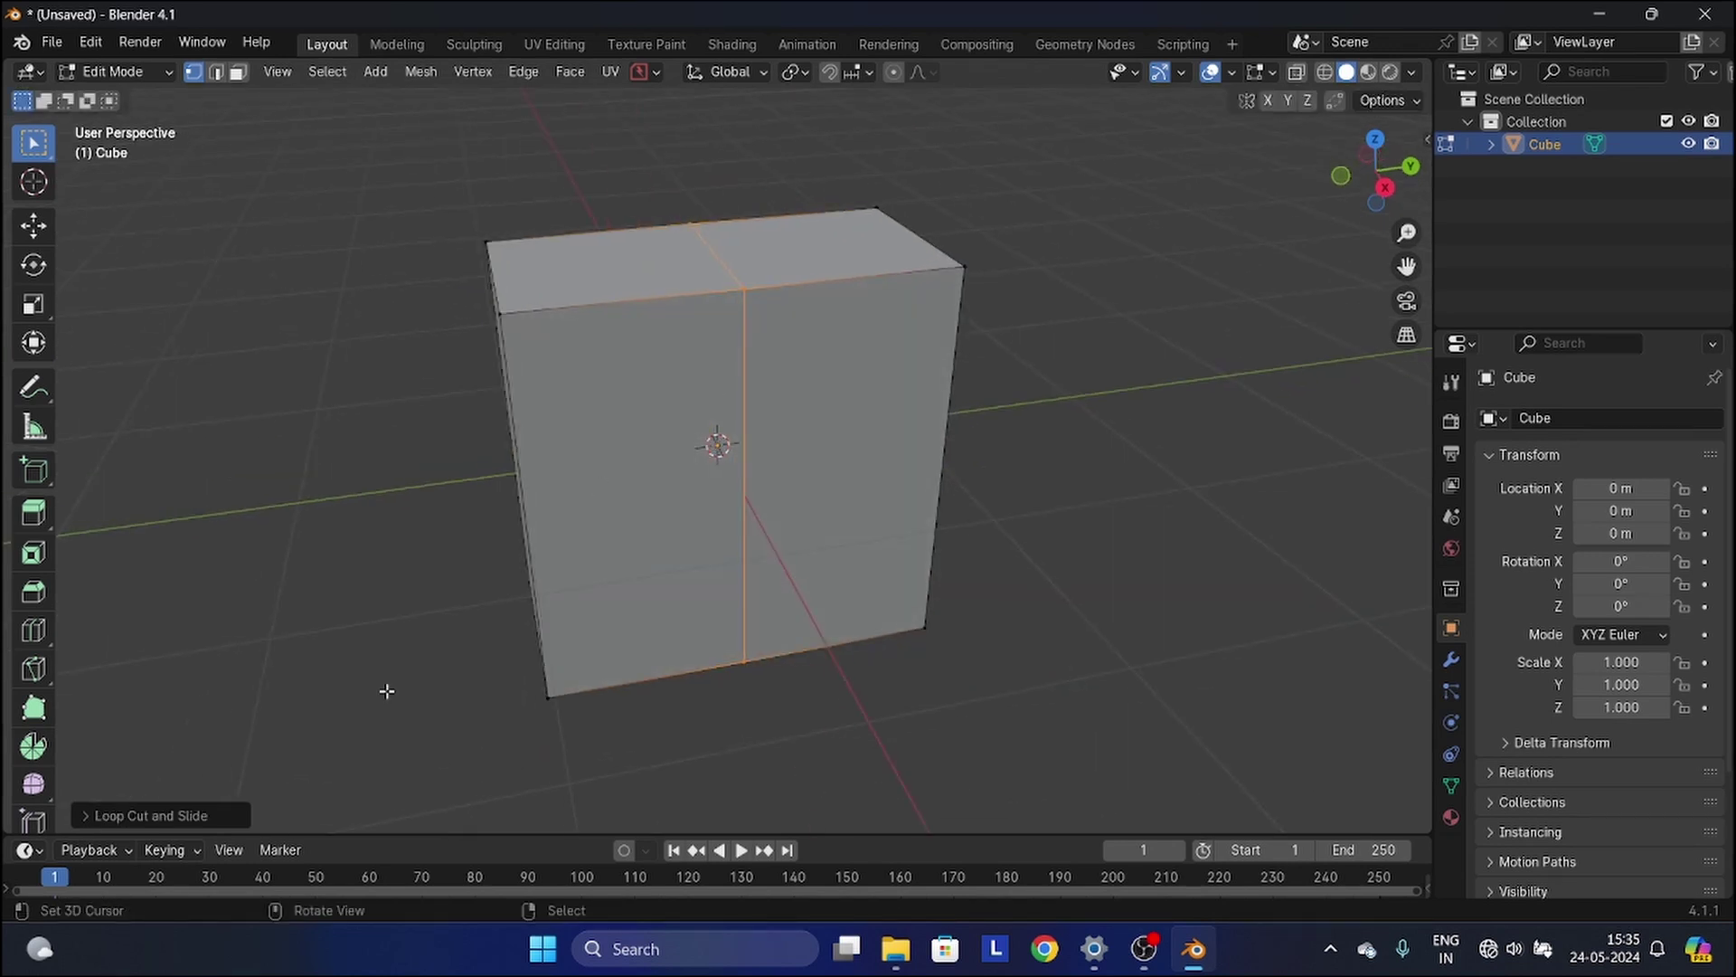
click(178, 816)
click(106, 586)
click(523, 73)
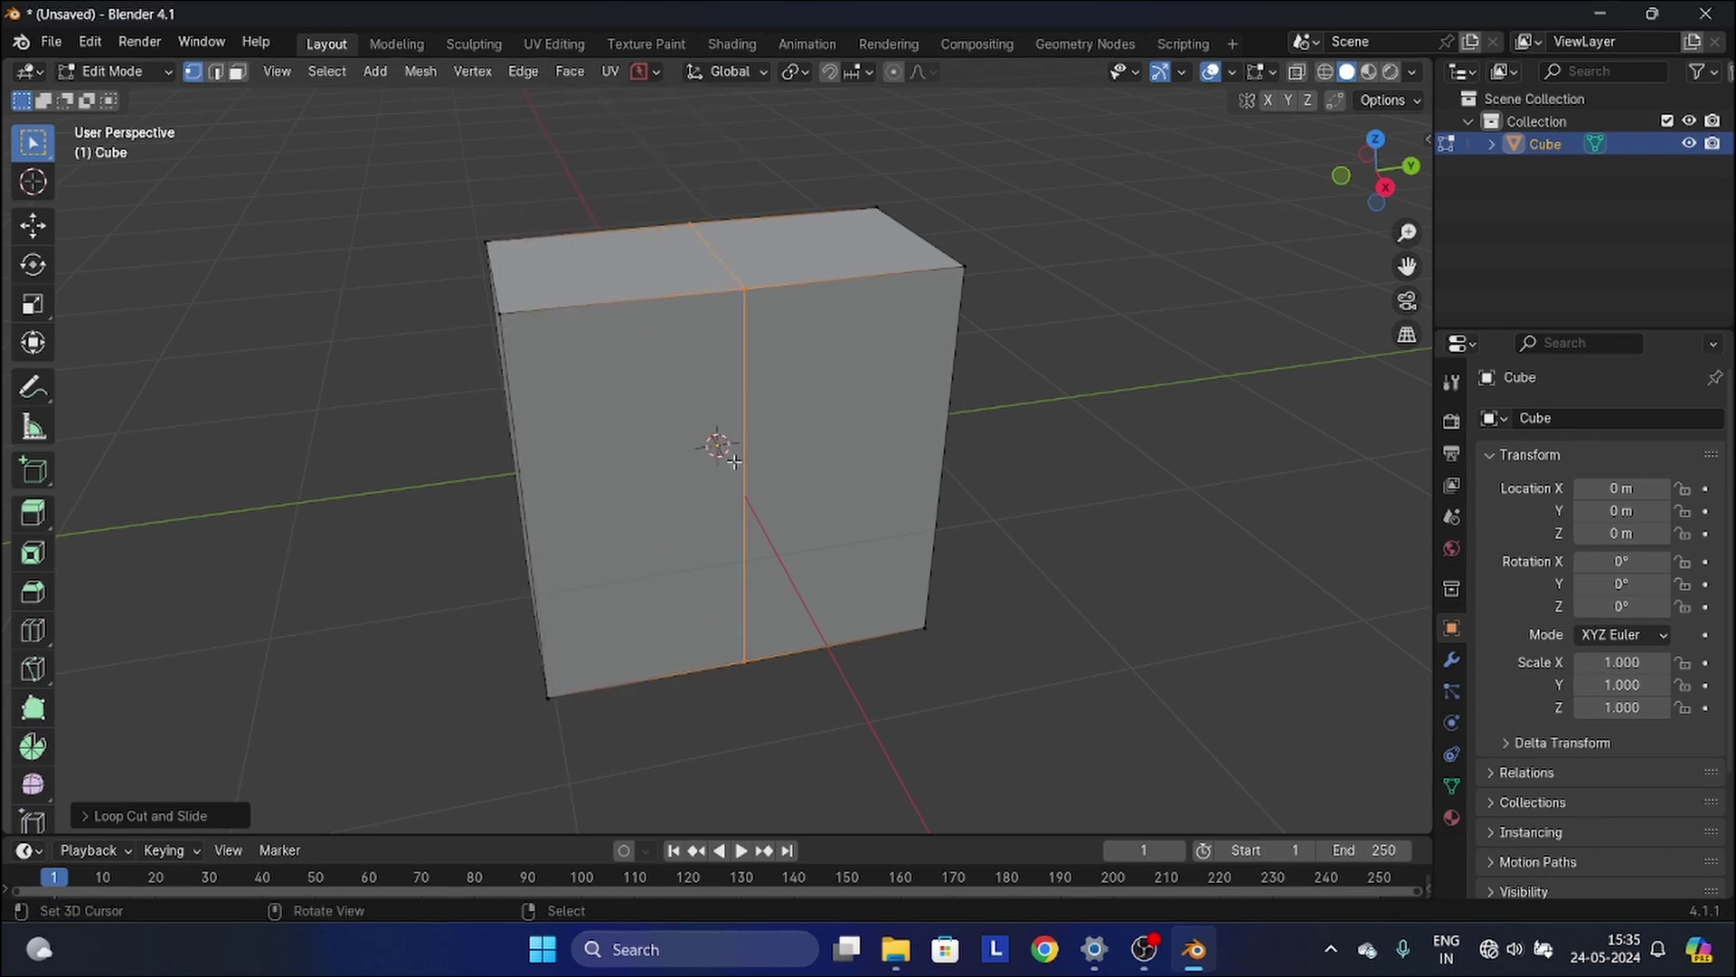
- Select the end face on the negative Y side in face selection mode and delete its vertices to remove that half
middle_drag(733, 462, 686, 381)
key(Tab)
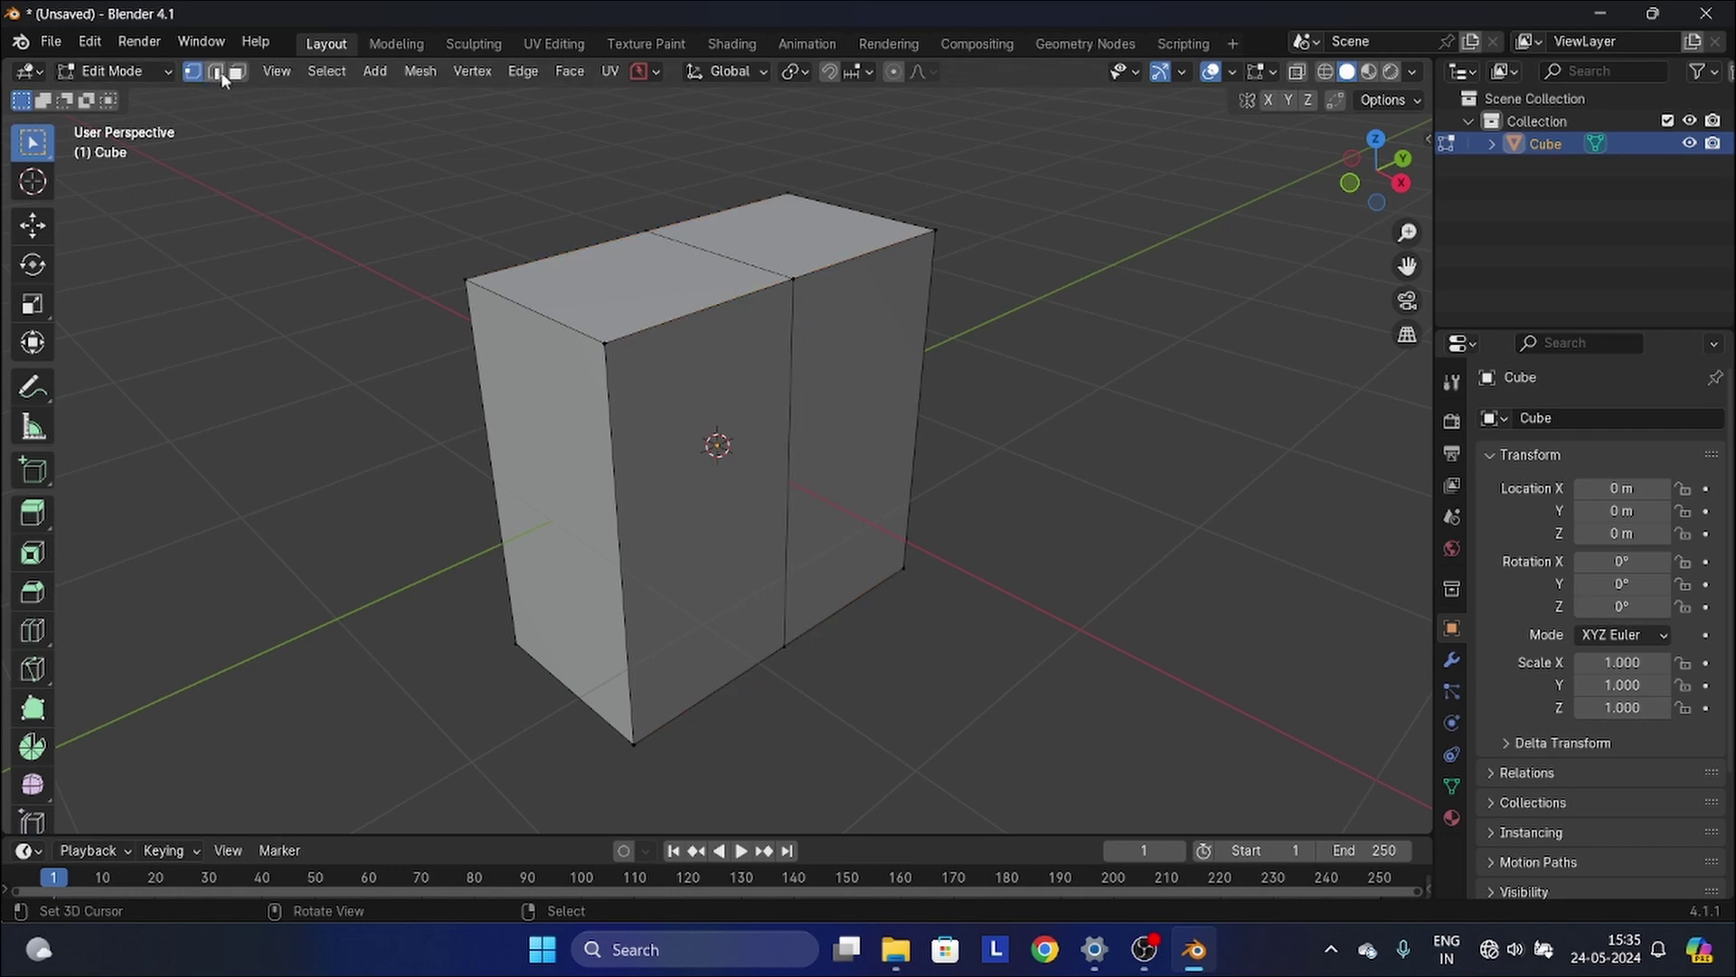
right_click(640, 597)
right_click(570, 548)
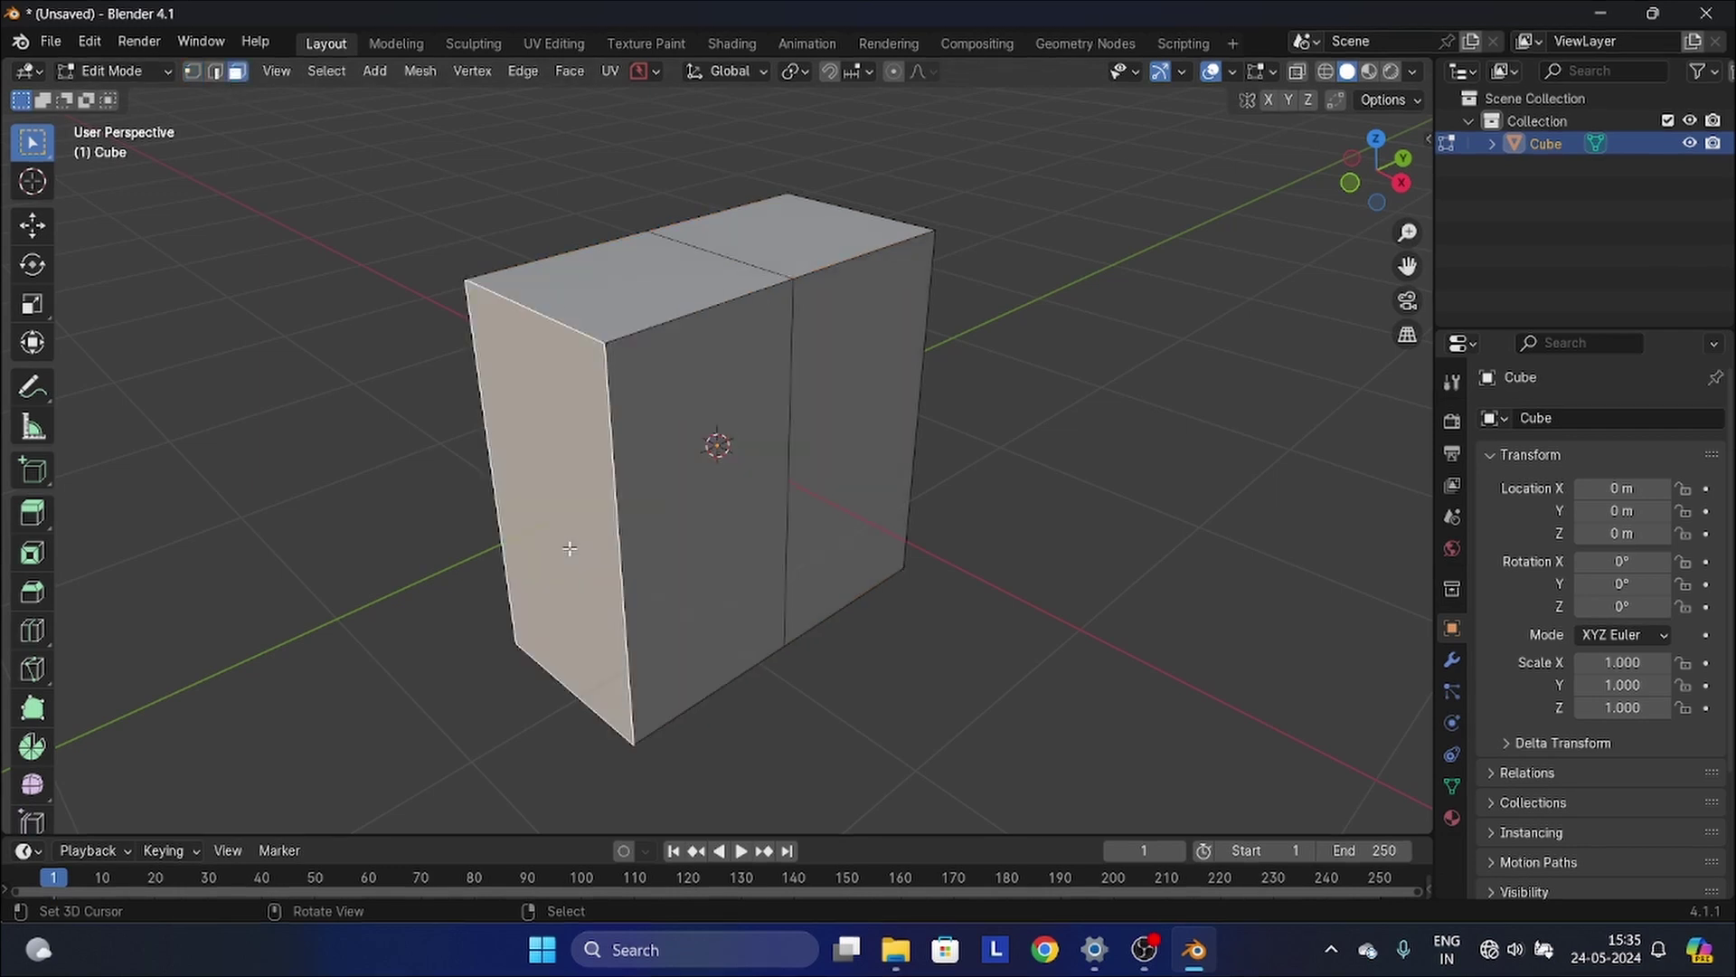
key(x)
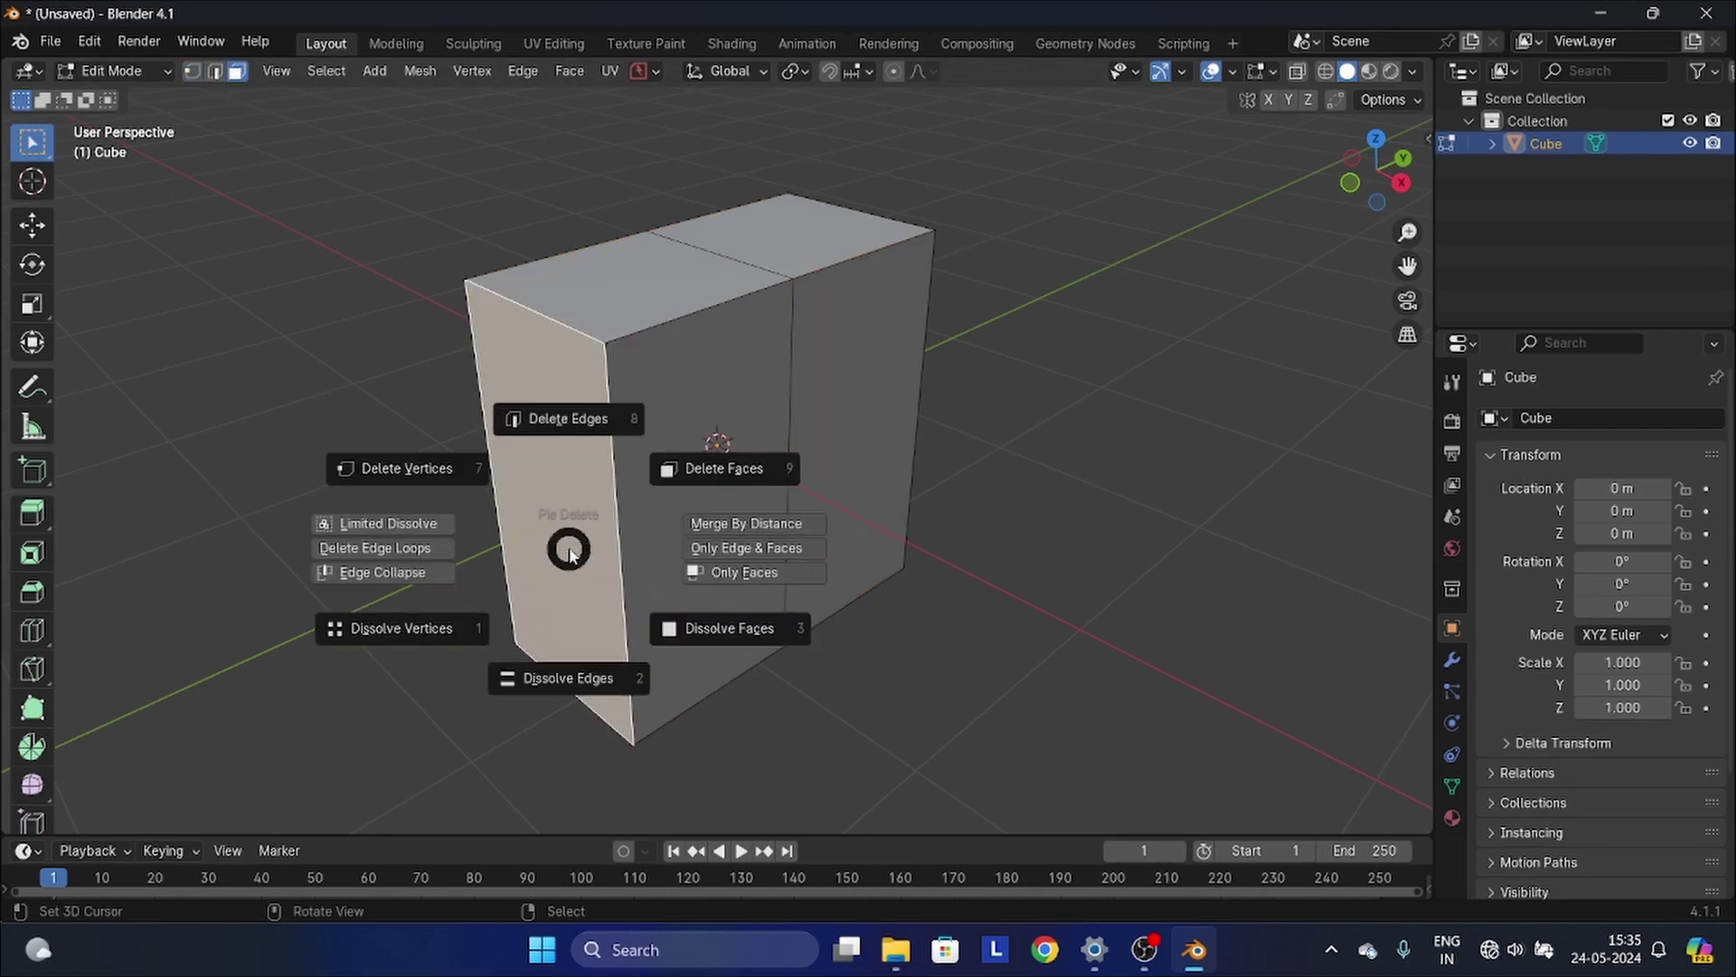
click(444, 469)
middle_drag(898, 465, 767, 341)
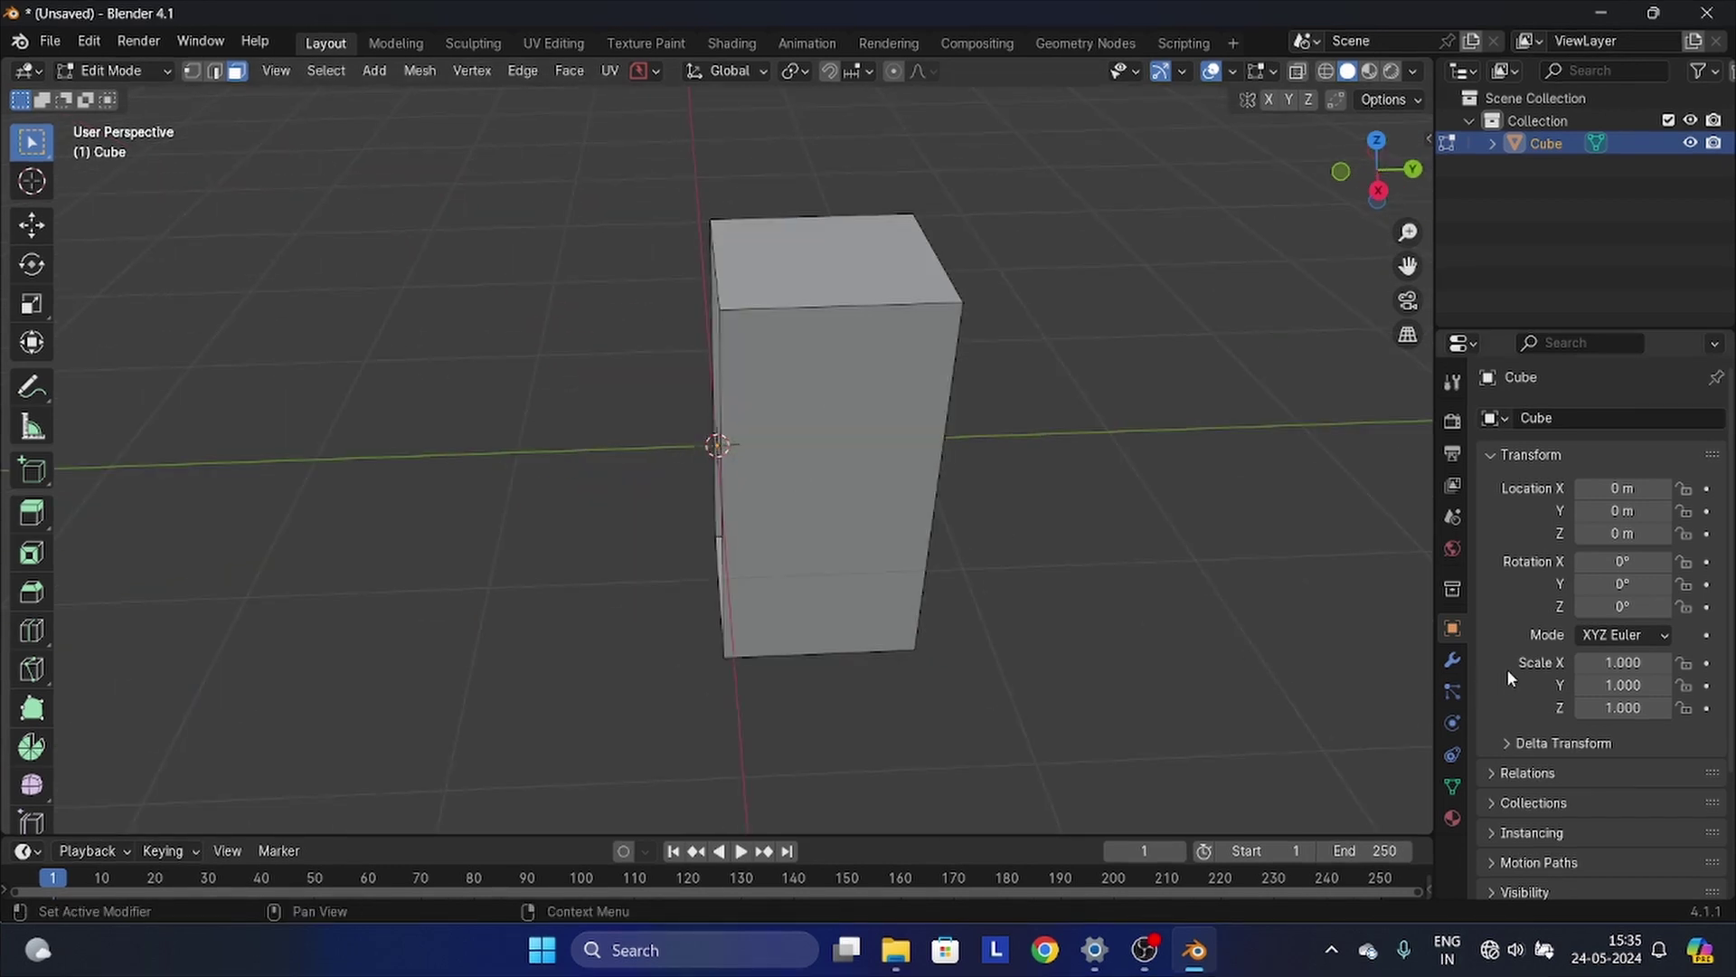
- Add a Mirror modifier to the half block and set its axis to Y only, with X off
click(1452, 660)
click(1532, 424)
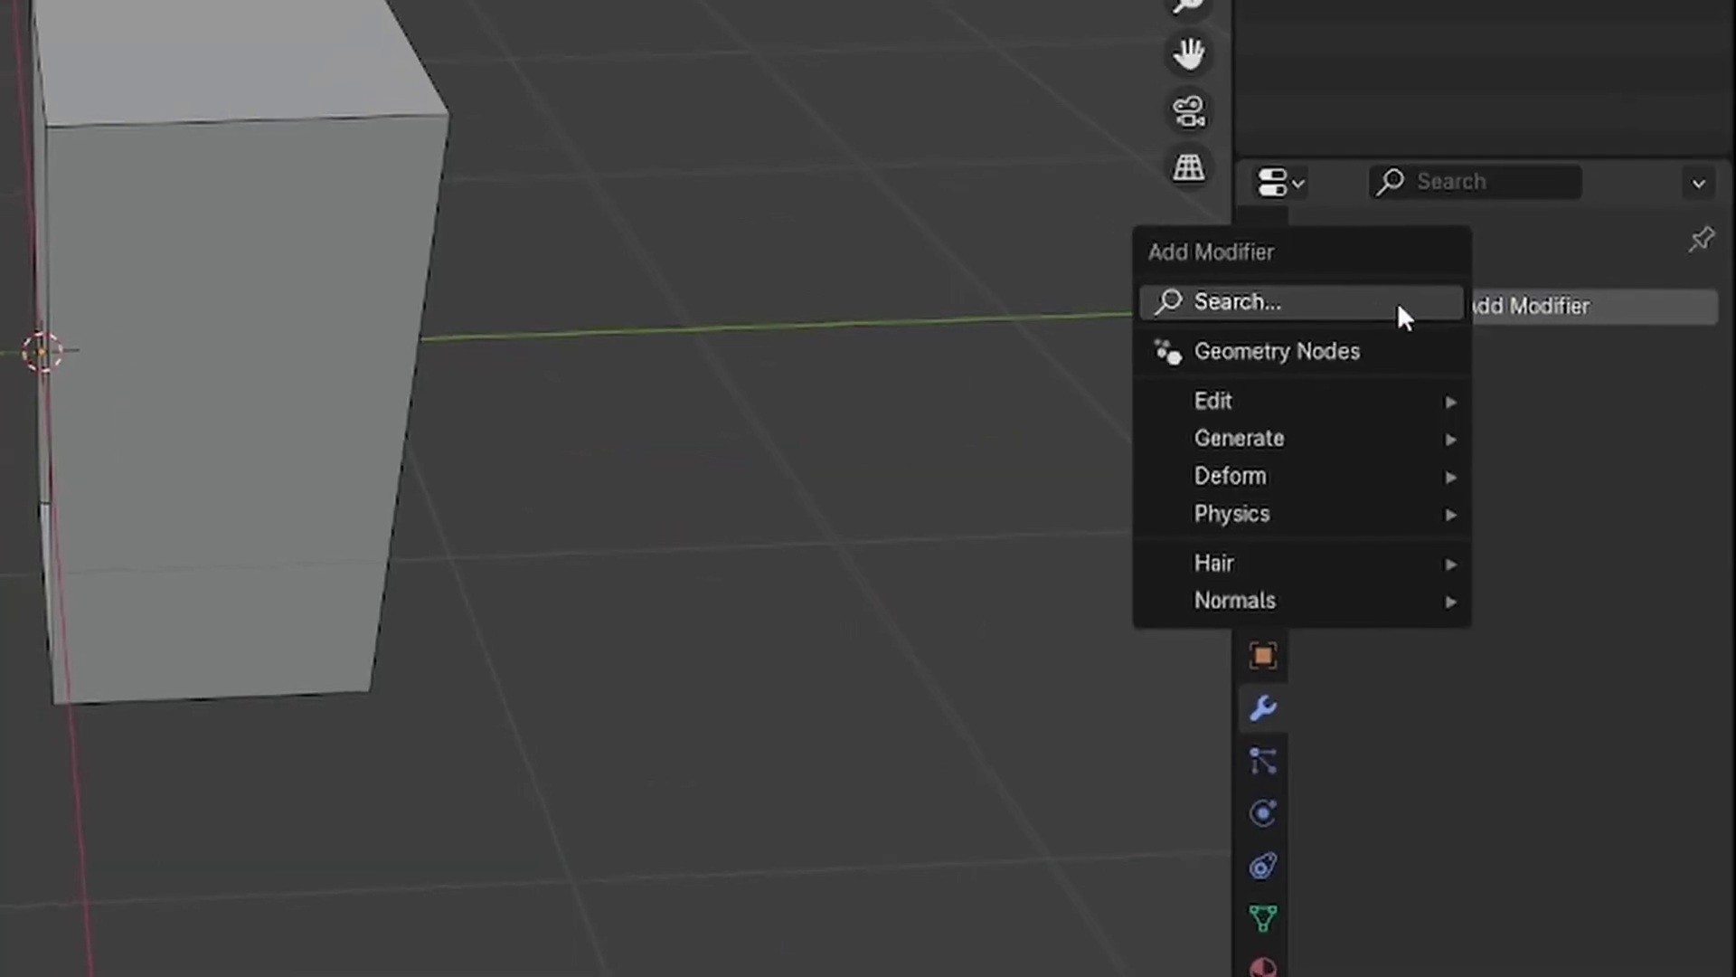
click(1538, 431)
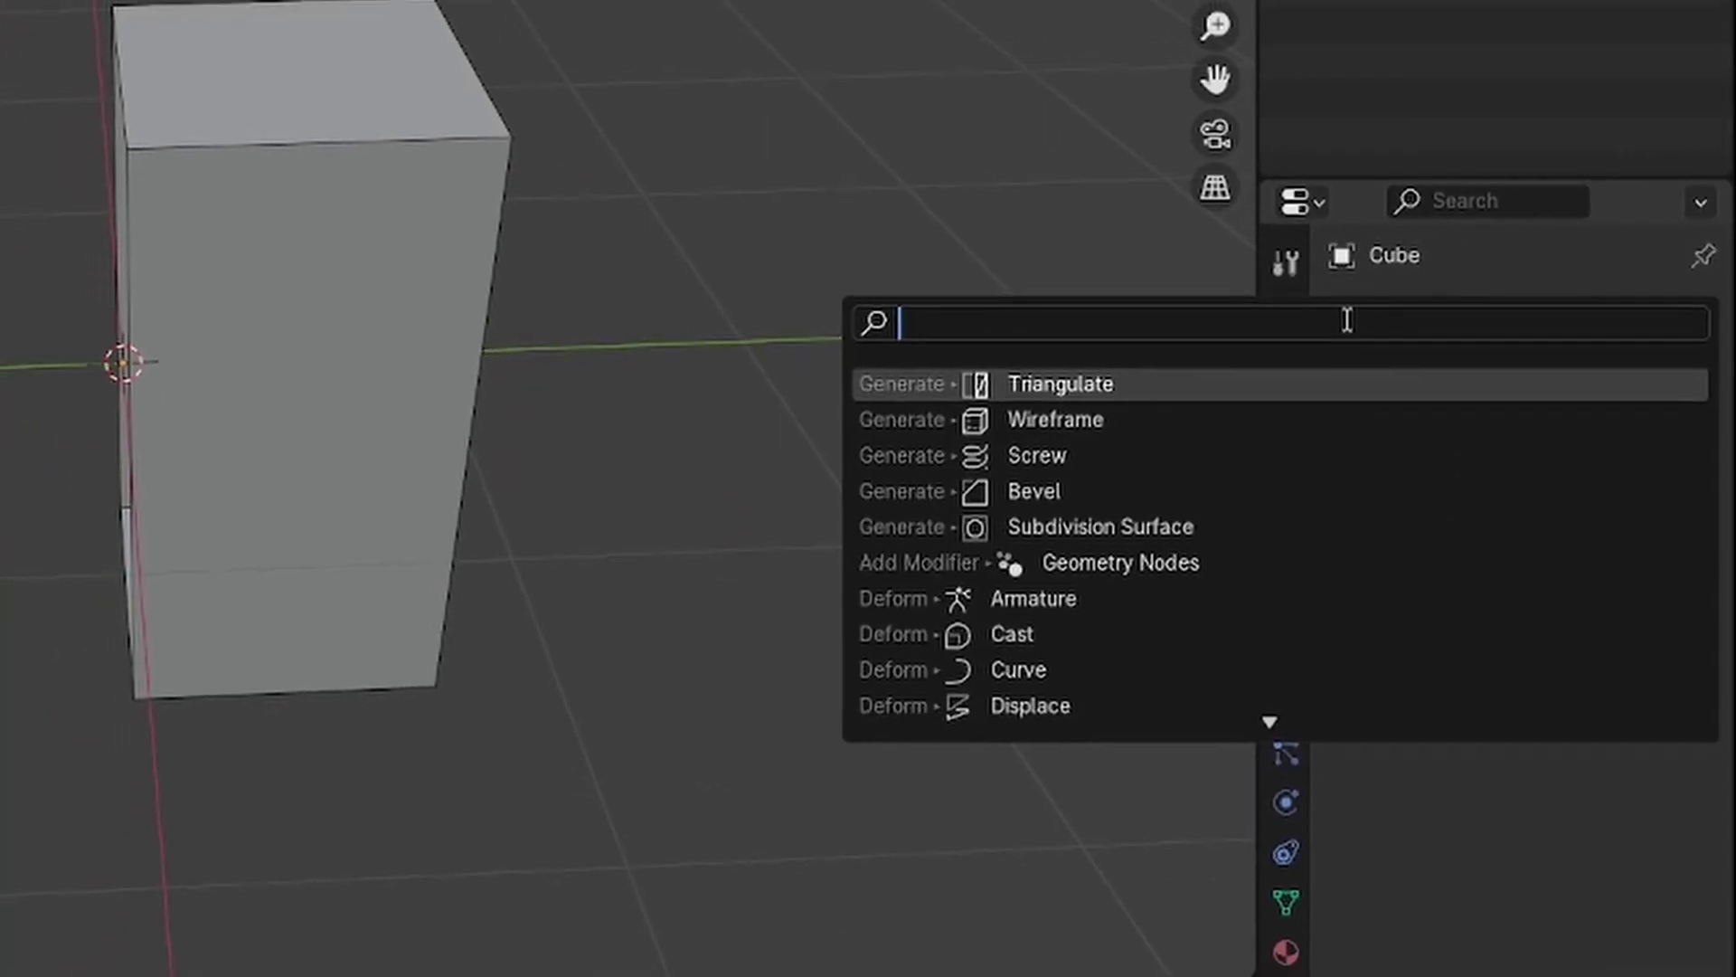
text(mi)
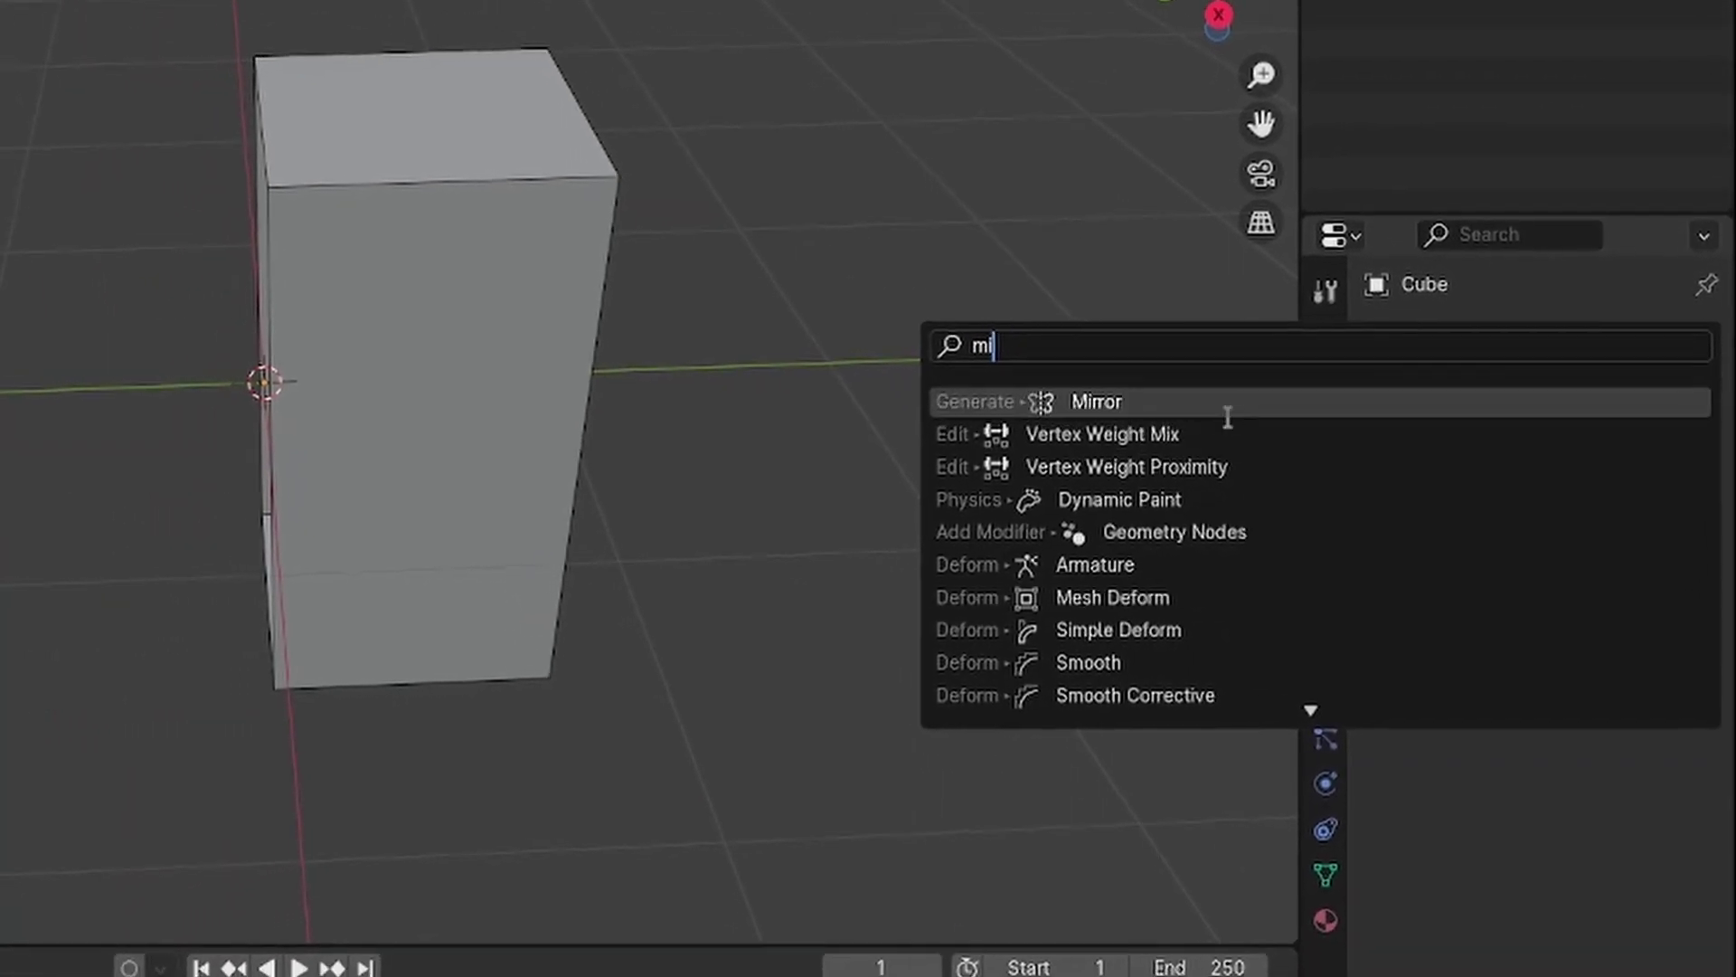
key(Return)
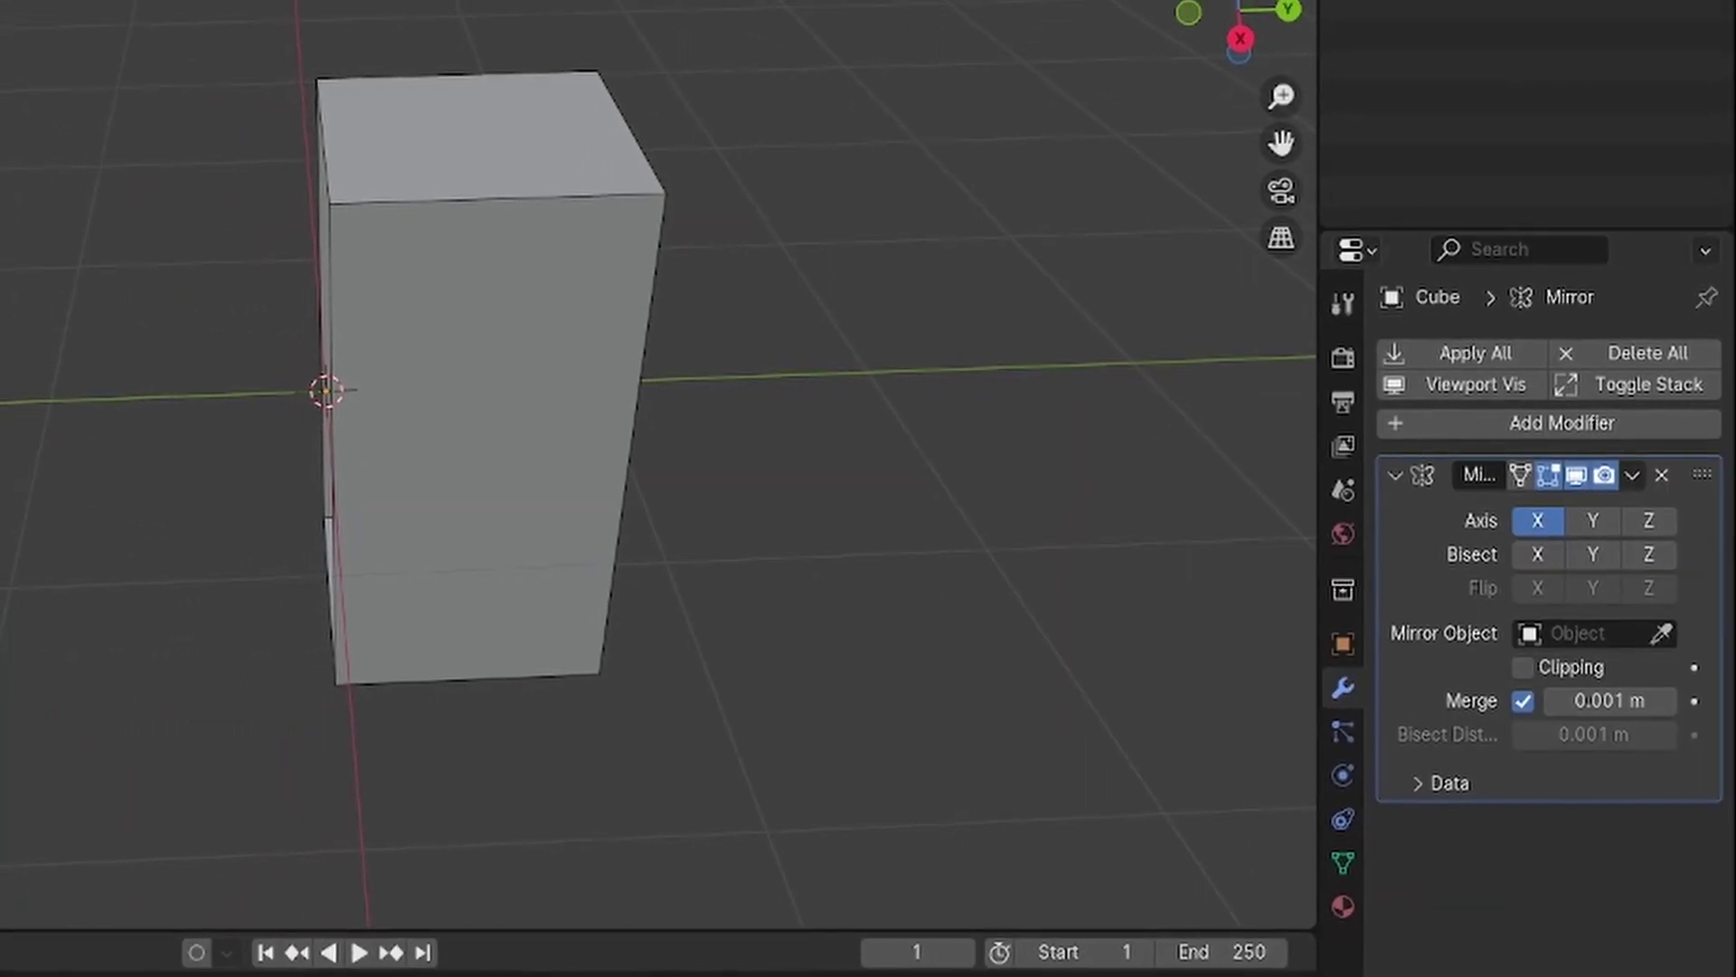
click(1589, 518)
click(1528, 520)
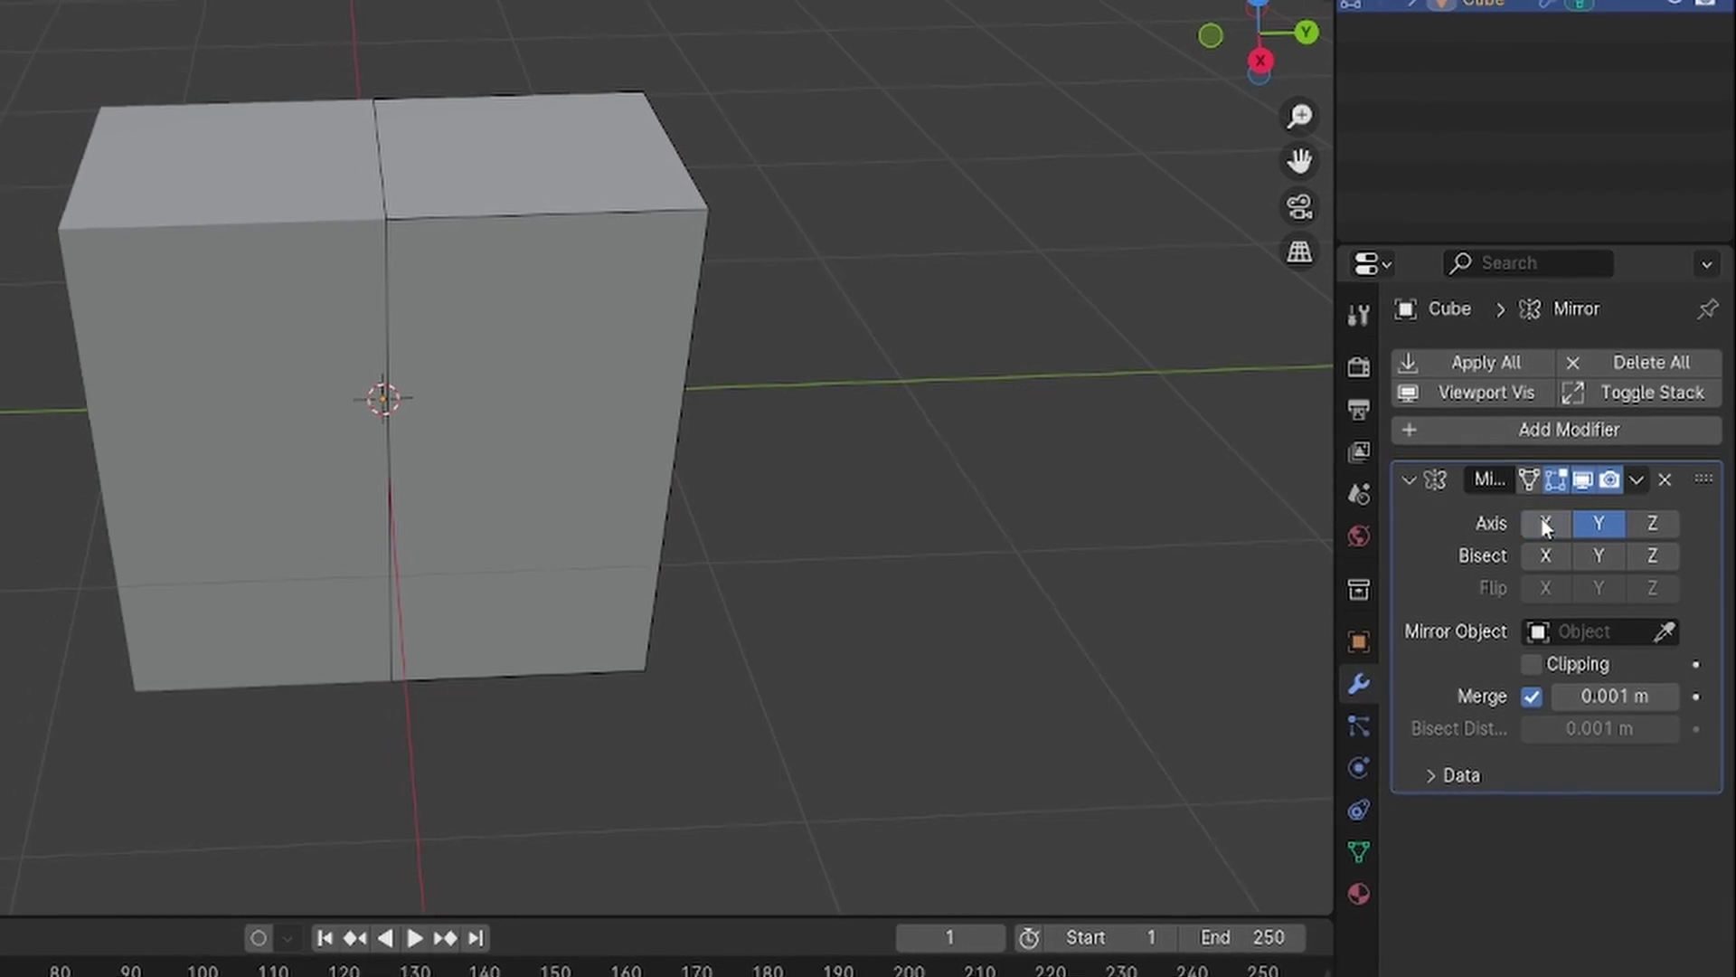
middle_drag(398, 470, 452, 472)
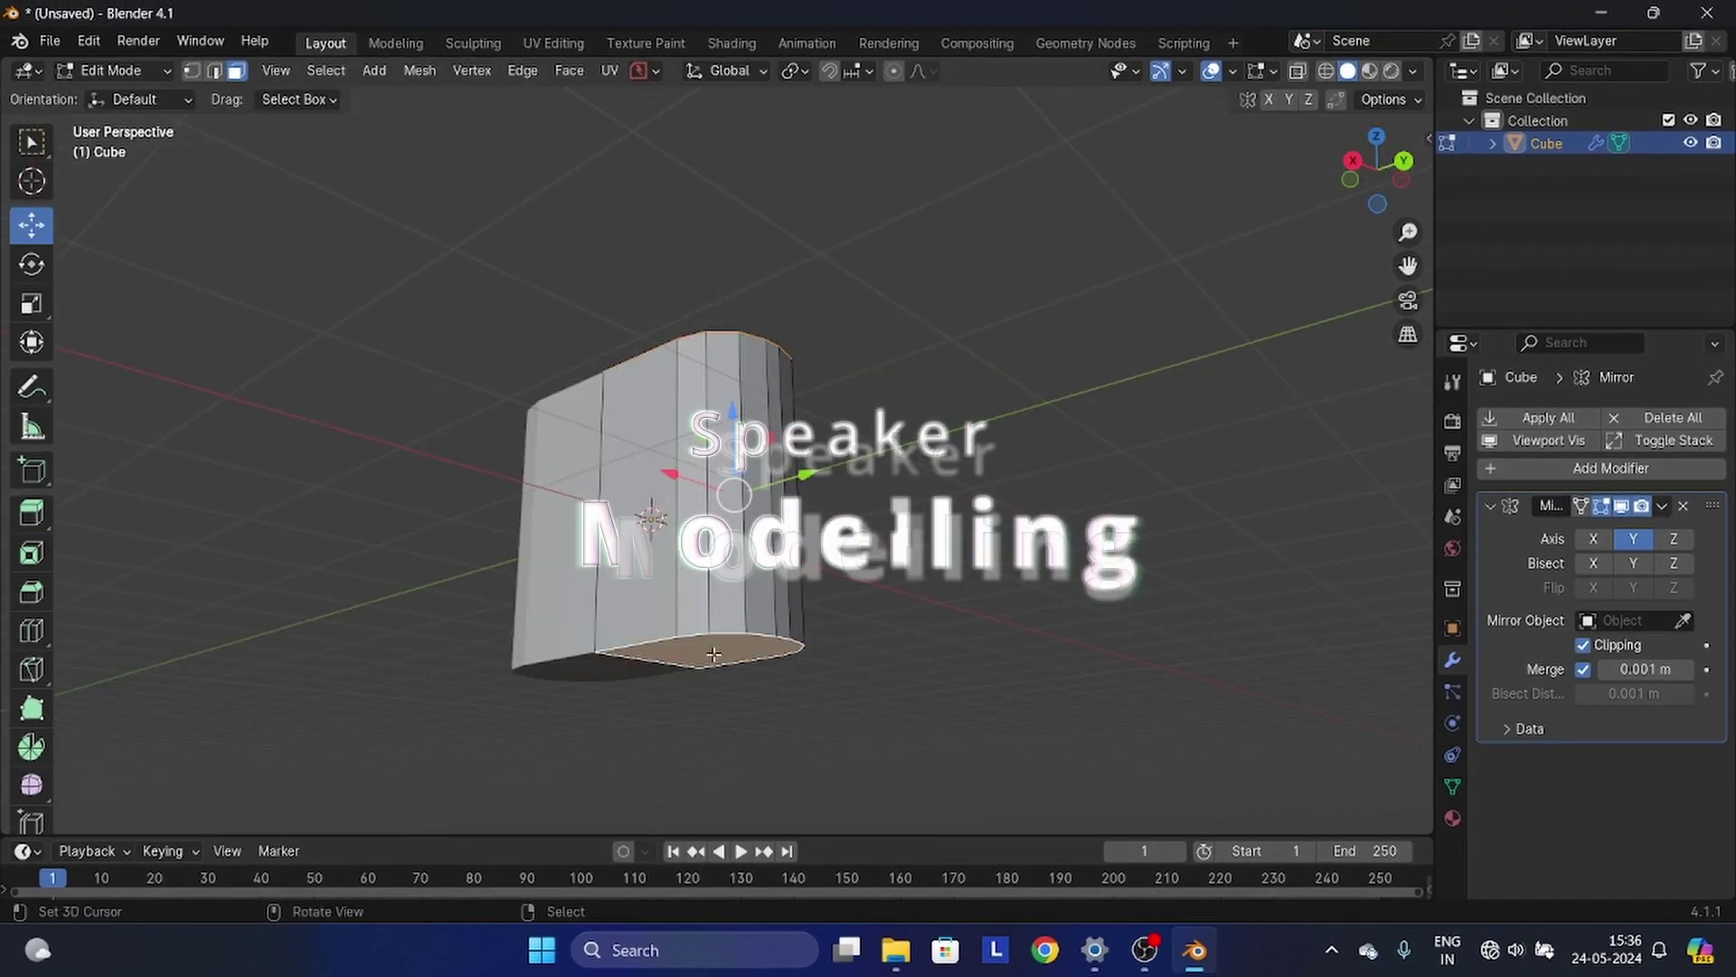
- Extrude the bottom face of the rounded body slightly along its normals
scroll(726, 511, up, 4)
middle_drag(727, 510, 774, 611)
scroll(774, 624, up, 3)
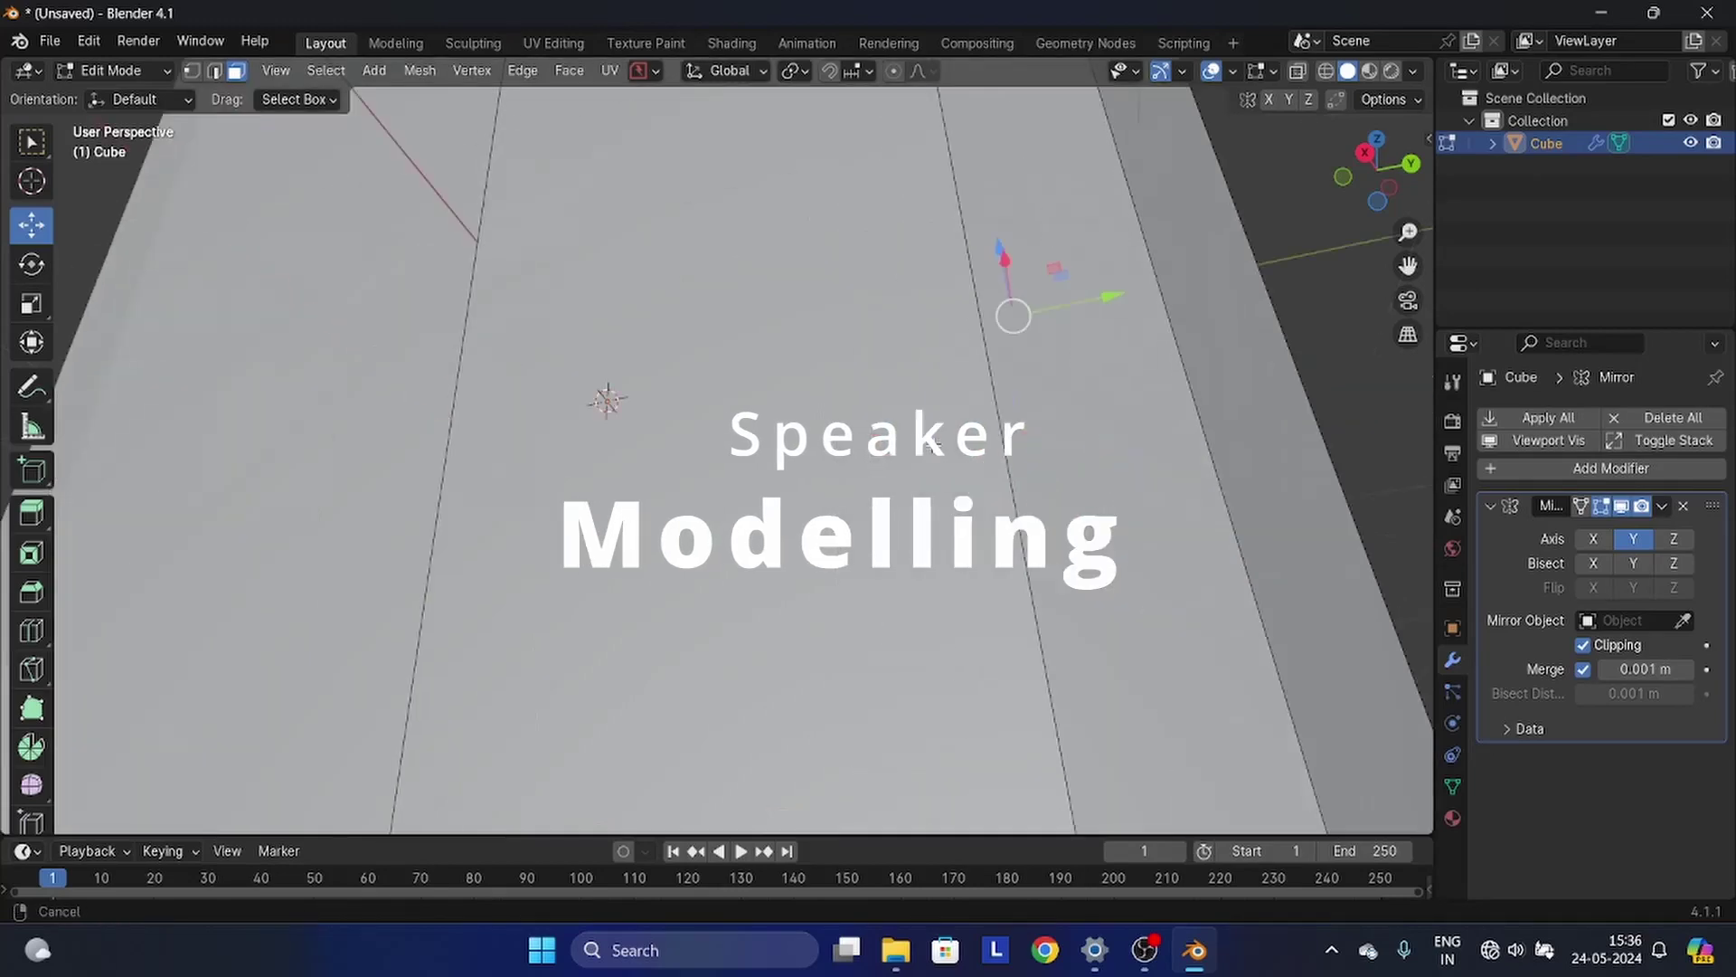
shift+middle_drag(865, 664, 831, 459)
key(alt+e)
click(831, 460)
click(827, 366)
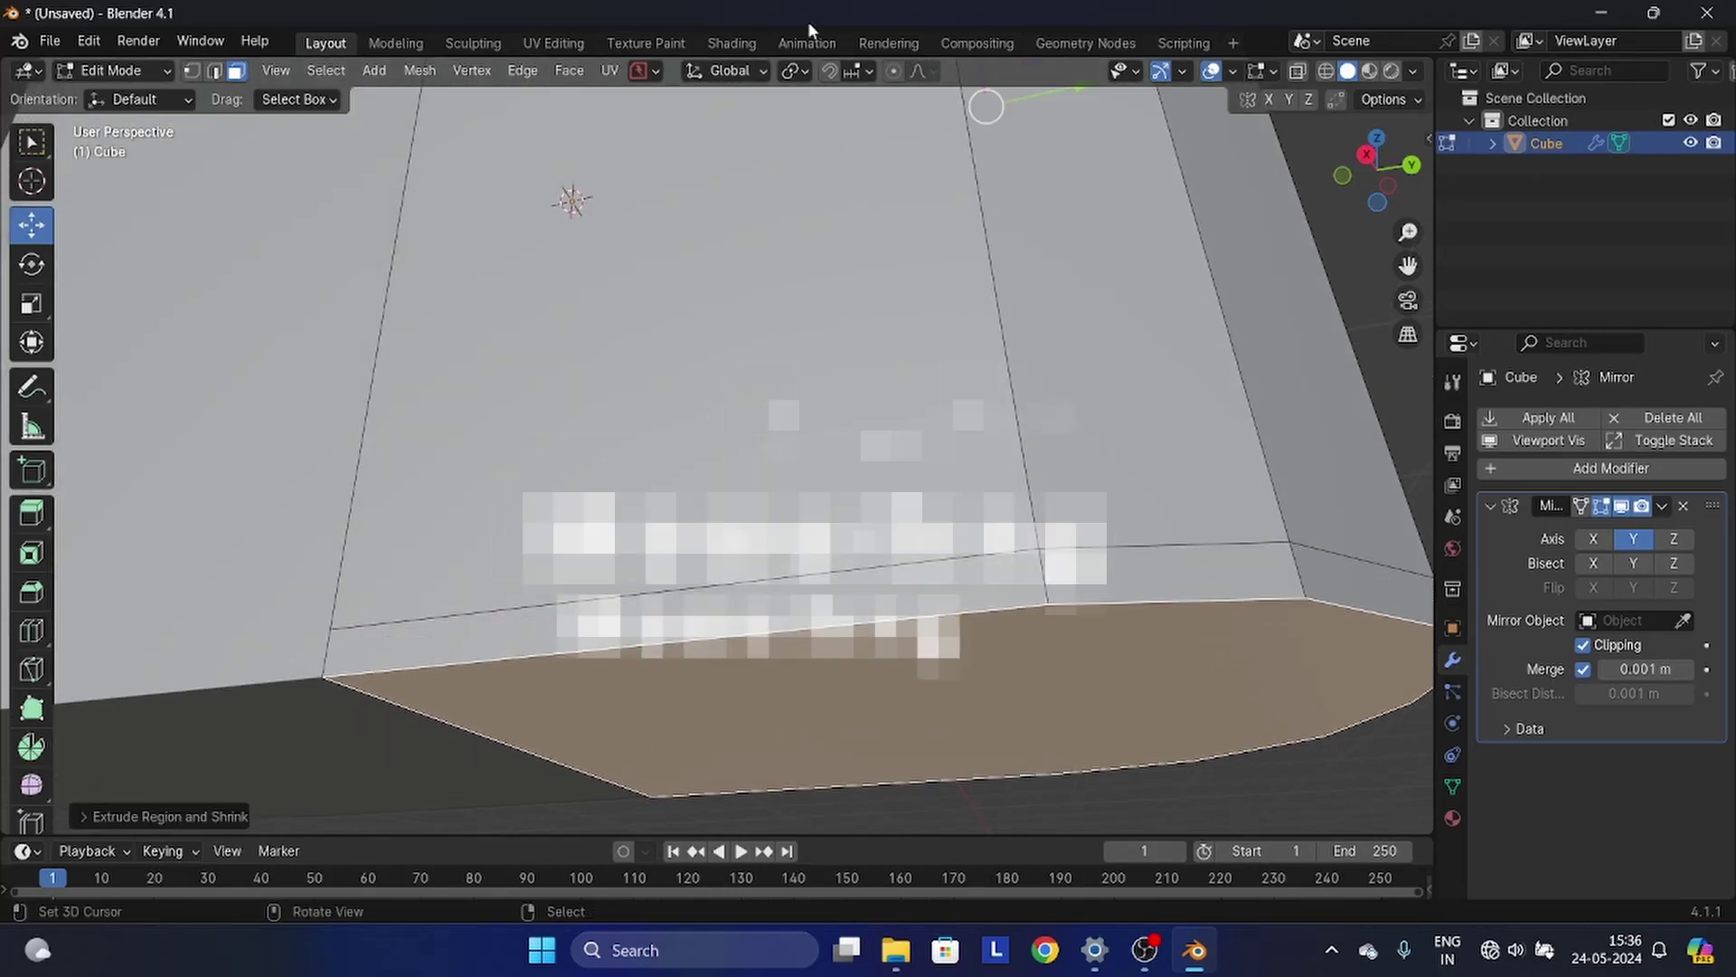
click(950, 253)
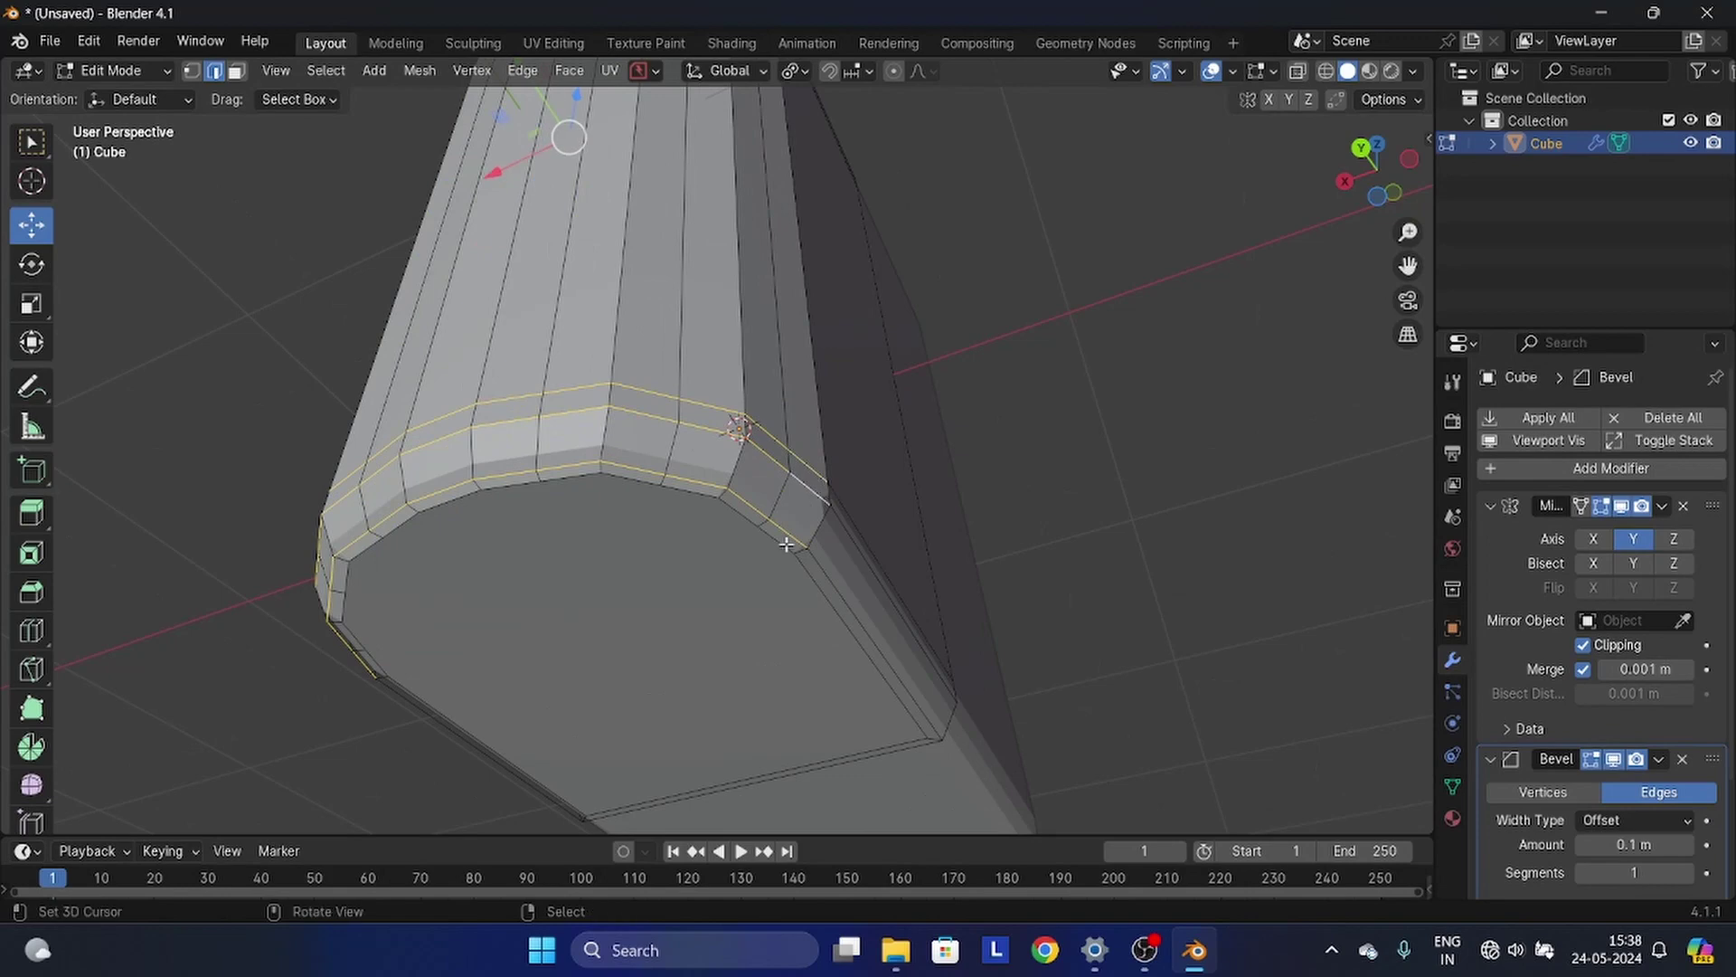
key(w)
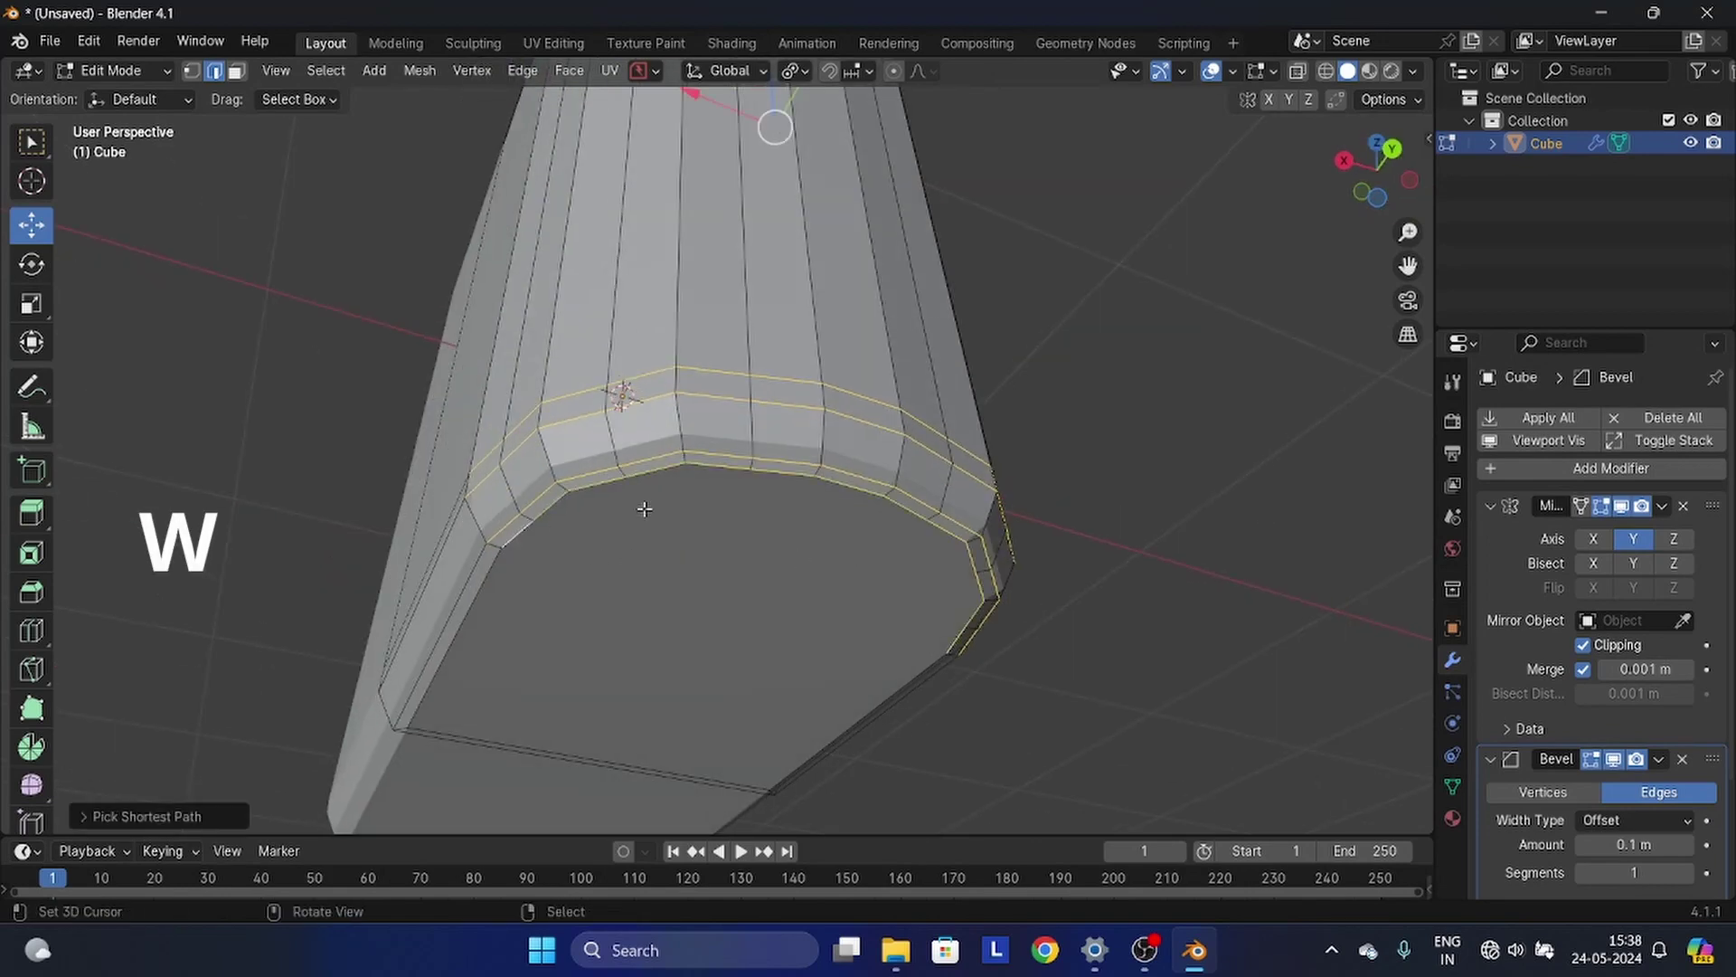
key(w)
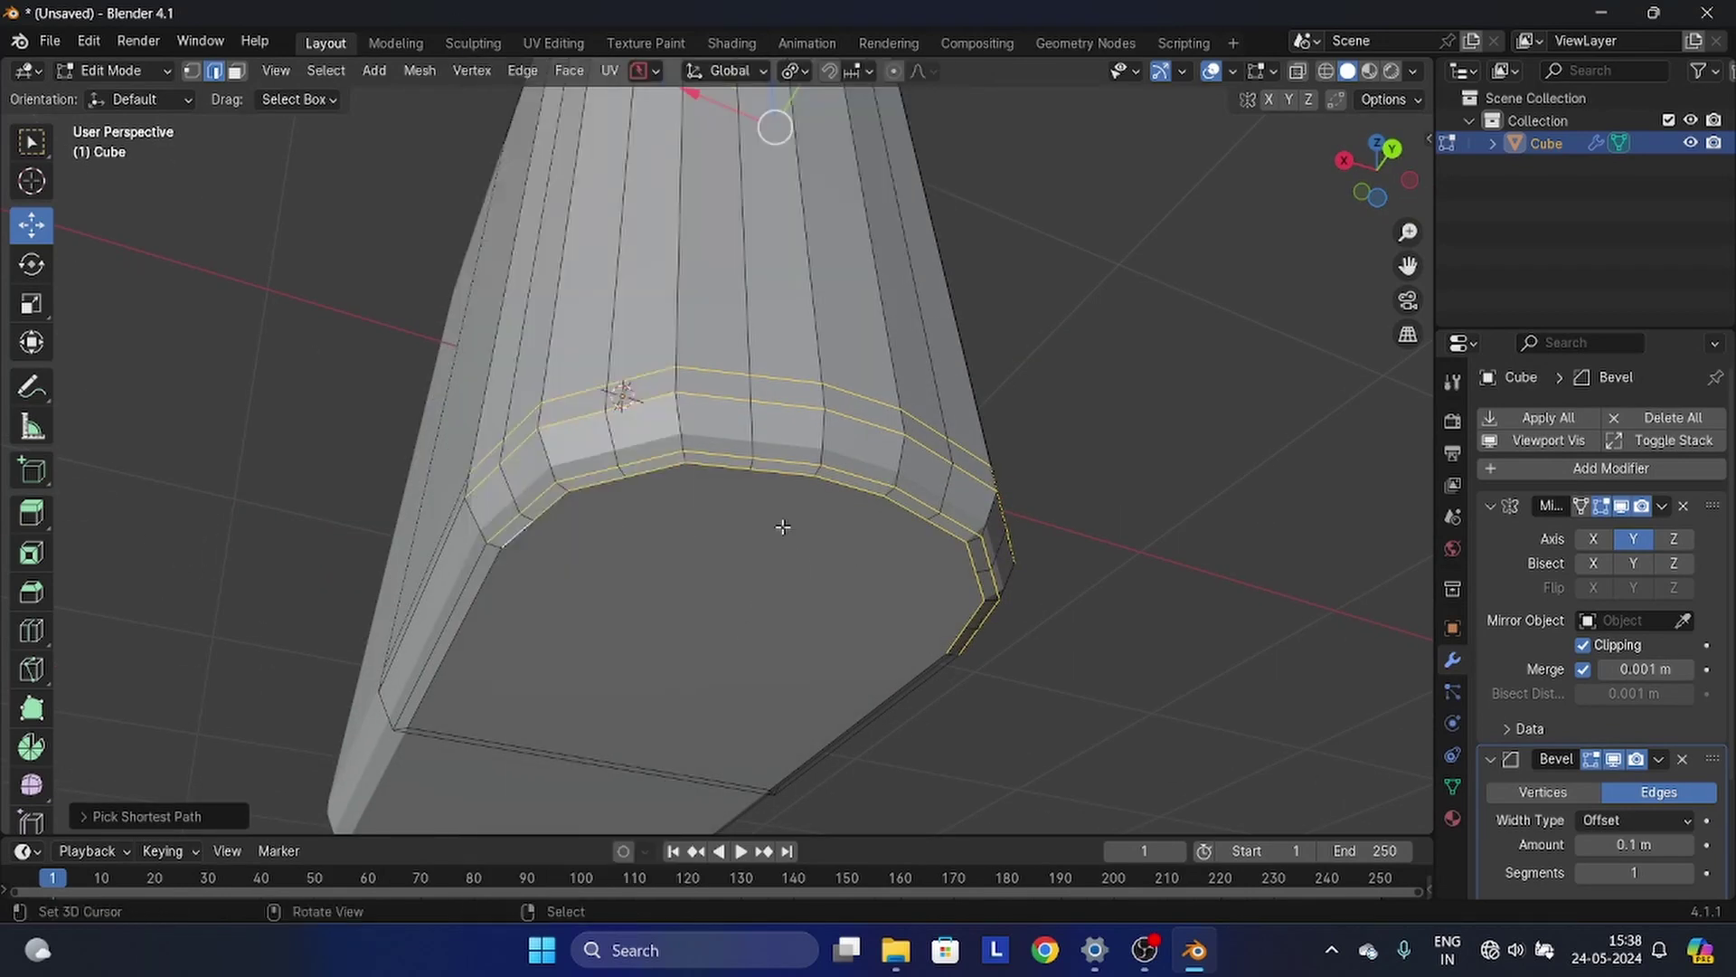
key(w)
mouse_move(678, 108)
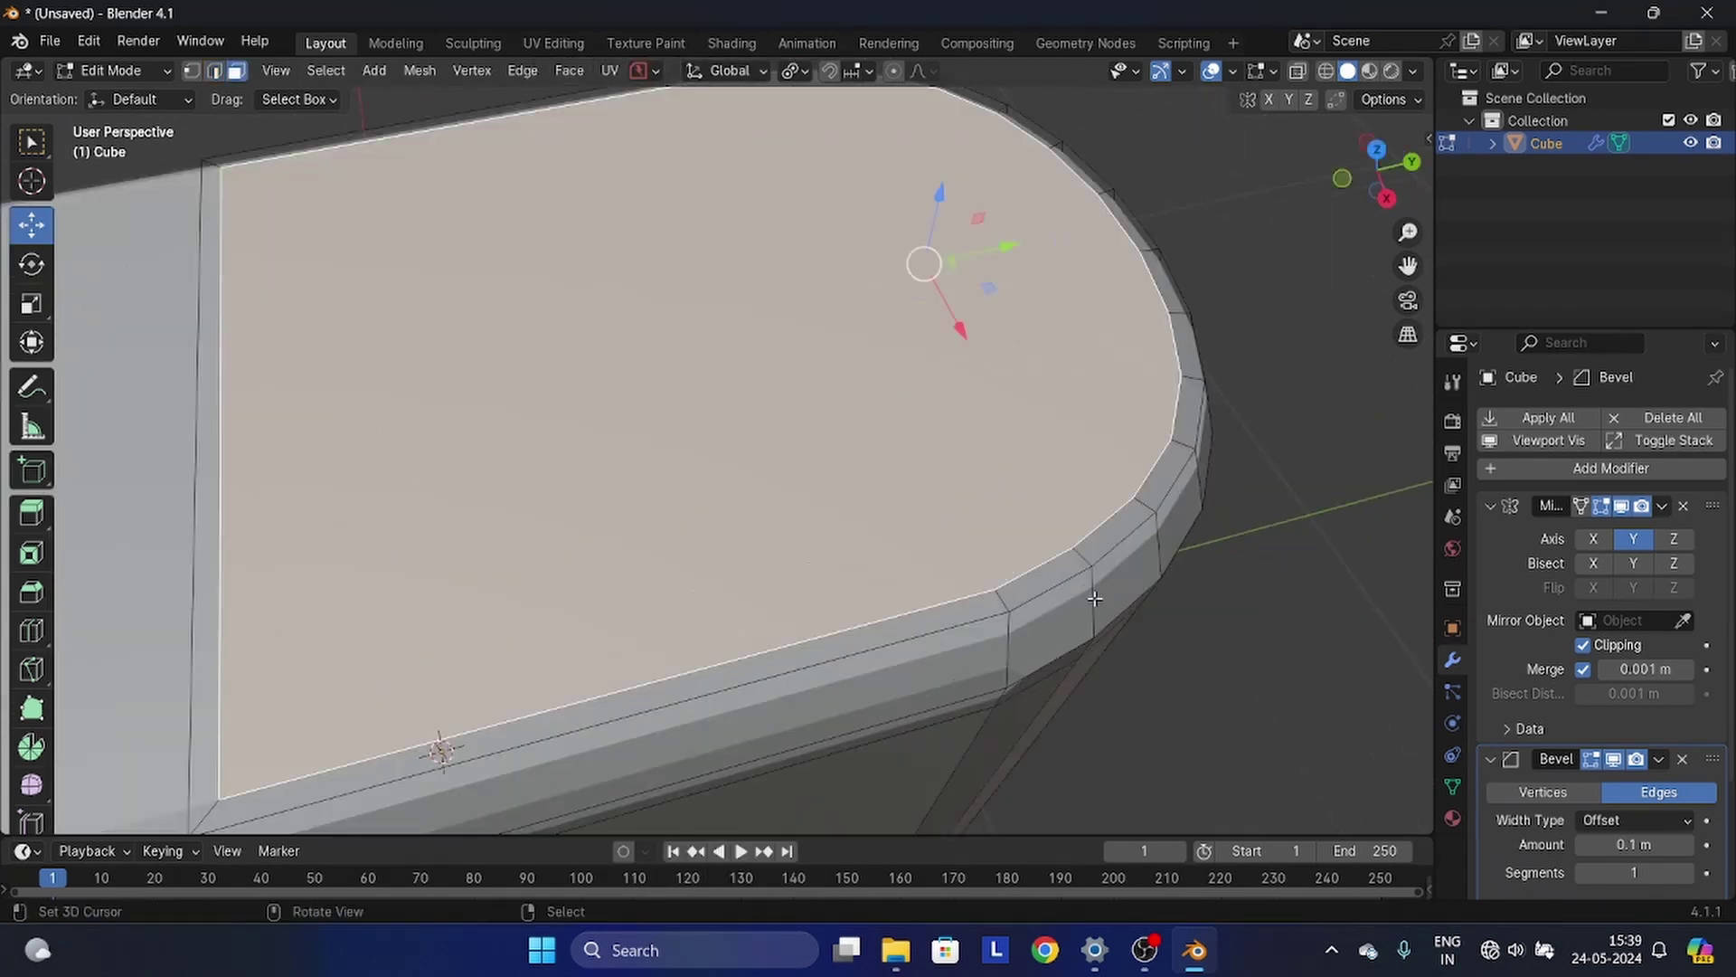
- Clean up the narrow strip edges beside the mirror seam on the body's end face, using edge selection
scroll(1095, 597, down, 6)
middle_drag(1094, 597, 1013, 561)
scroll(1013, 560, up, 3)
key(2)
middle_drag(922, 633, 911, 446)
key(x)
key(Tab)
key(Tab)
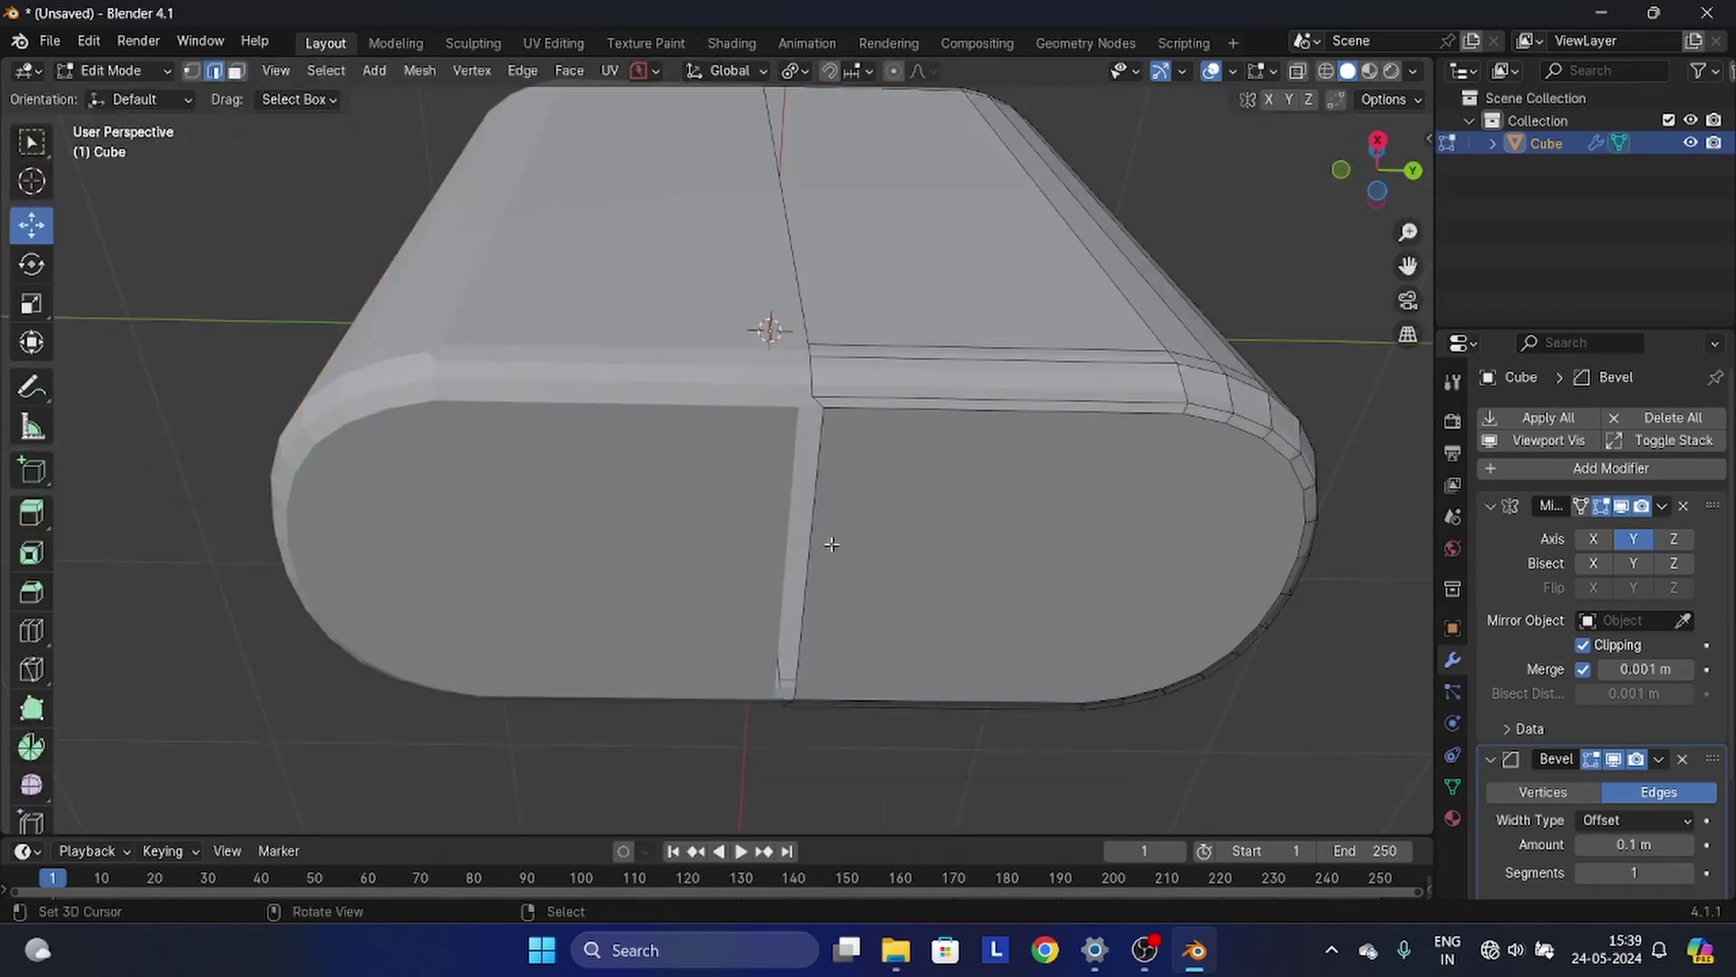
right_click(831, 545)
middle_drag(831, 544, 714, 506)
- Check the mirrored body in Object Mode and return to Edit Mode with face selection
click(113, 71)
click(135, 98)
key(Tab)
click(237, 71)
middle_drag(760, 579, 761, 460)
click(860, 520)
- Try insetting the body's top face and moving it along Z, and undo the attempt
scroll(850, 522, up, 4)
middle_drag(841, 524, 785, 544)
scroll(709, 539, down, 2)
right_click(785, 479)
scroll(775, 497, up, 8)
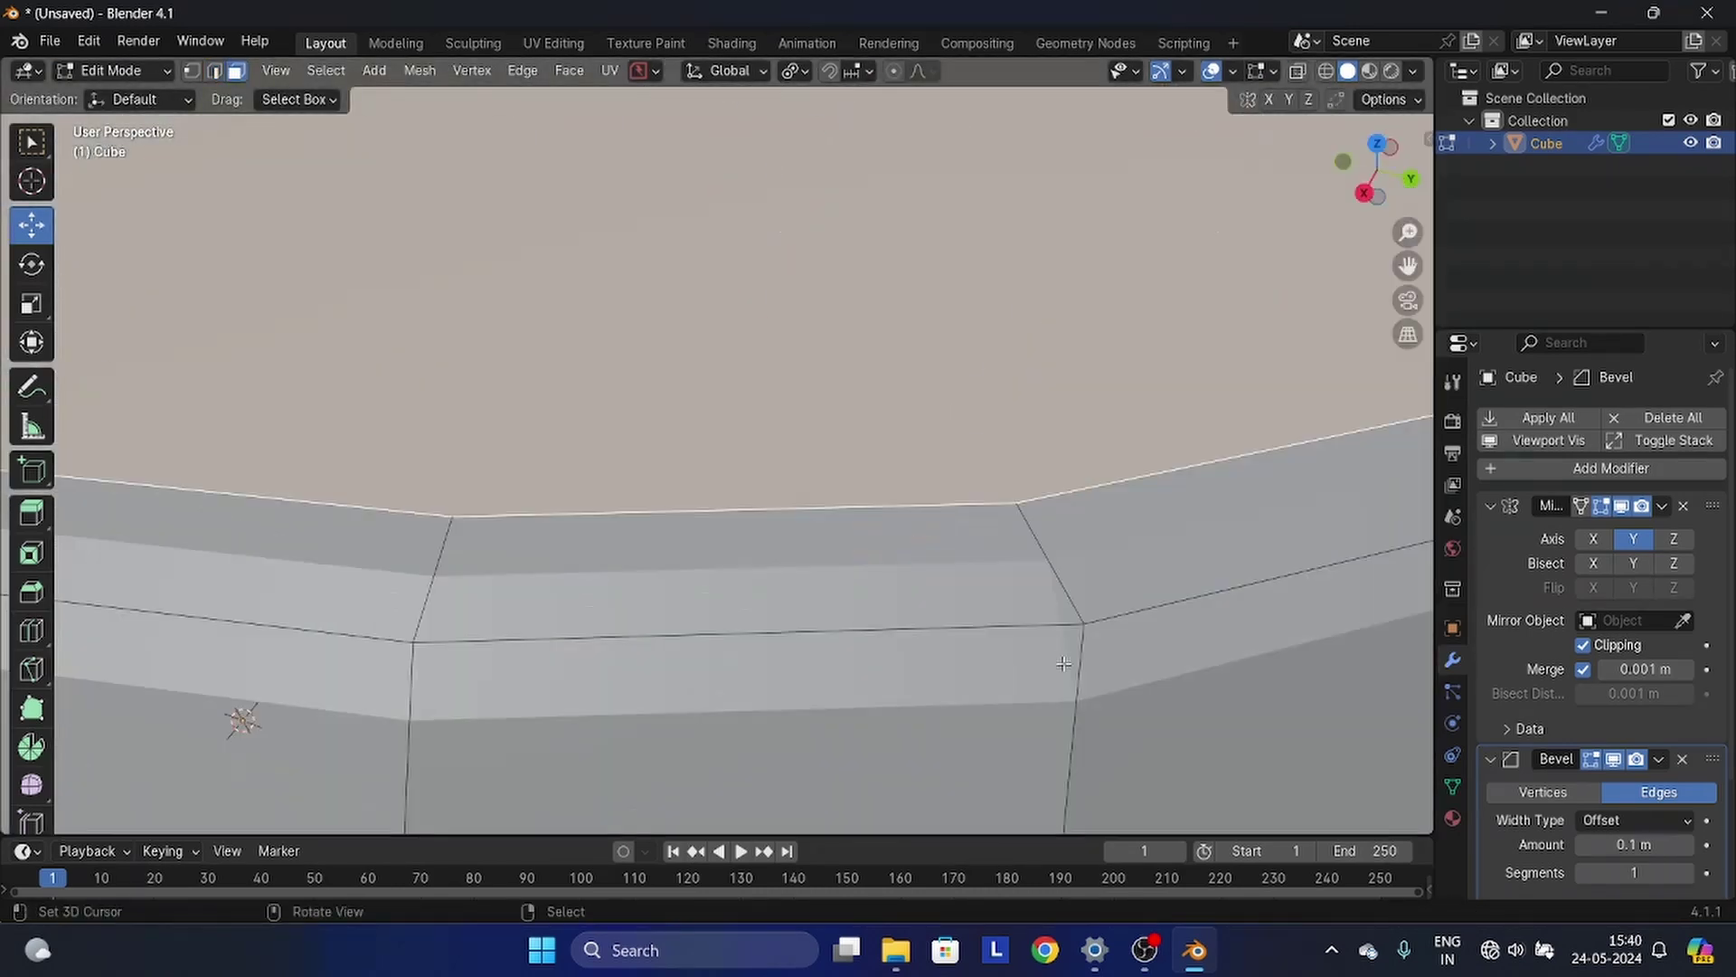
key(i)
scroll(1067, 599, down, 8)
scroll(904, 362, up, 8)
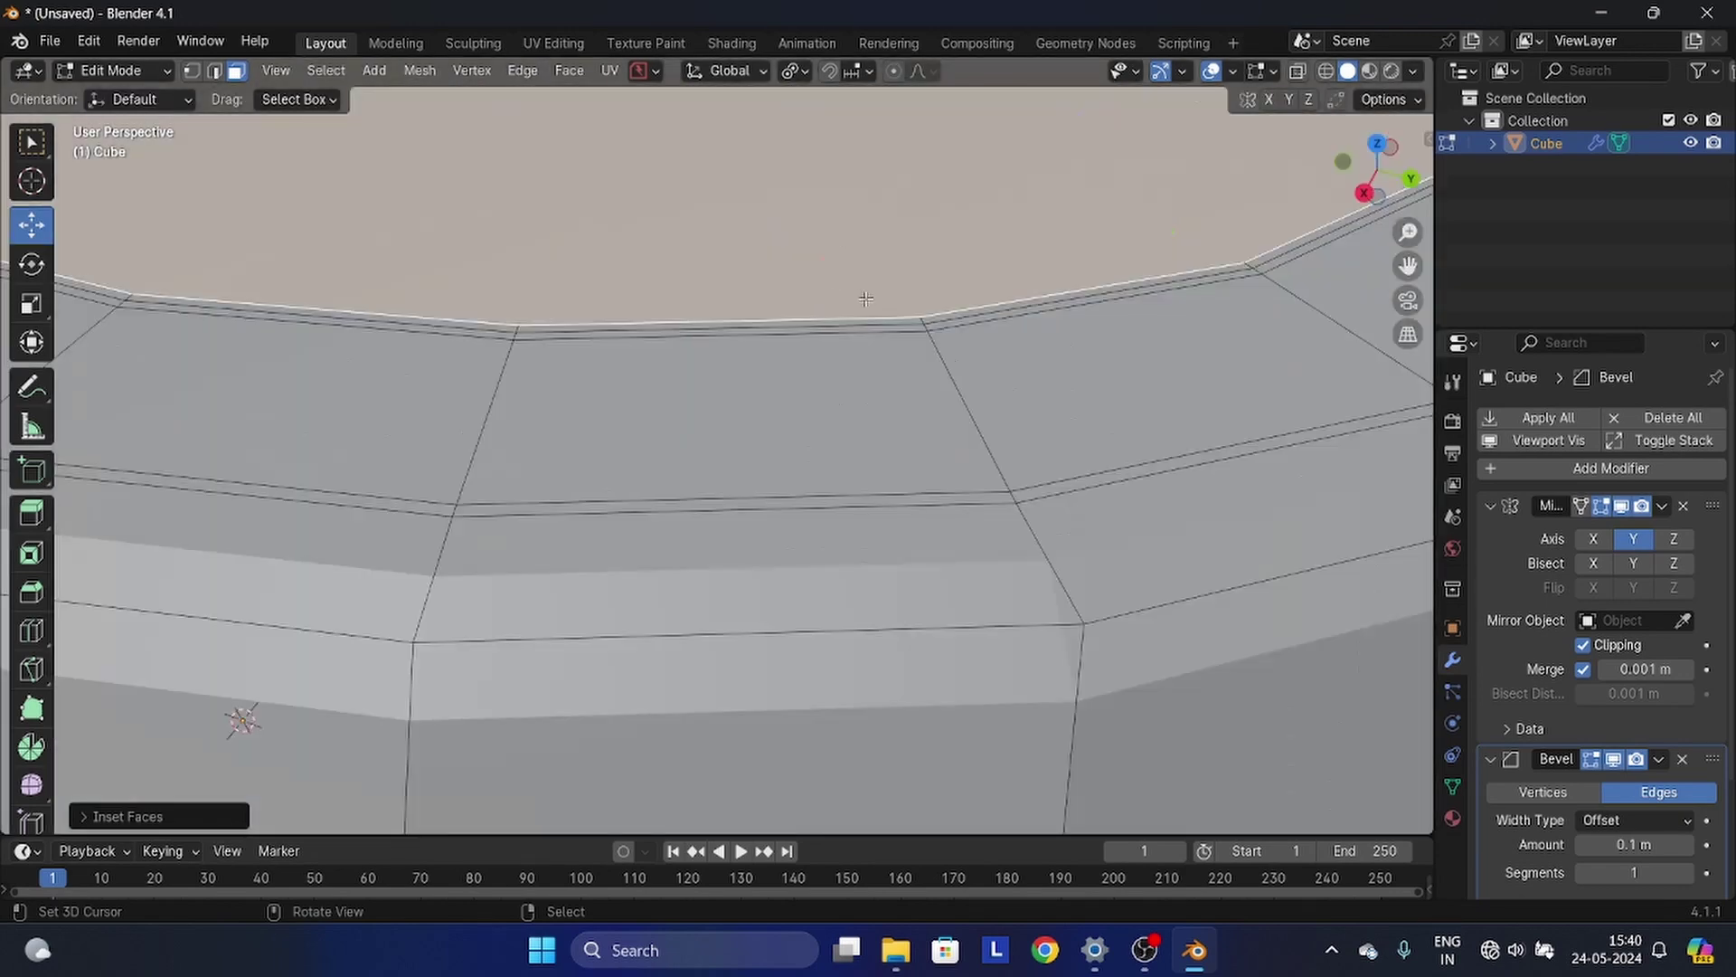
key(g)
key(z)
click(856, 385)
scroll(850, 389, down, 8)
key(ctrl+z)
key(ctrl+z)
scroll(461, 377, down, 5)
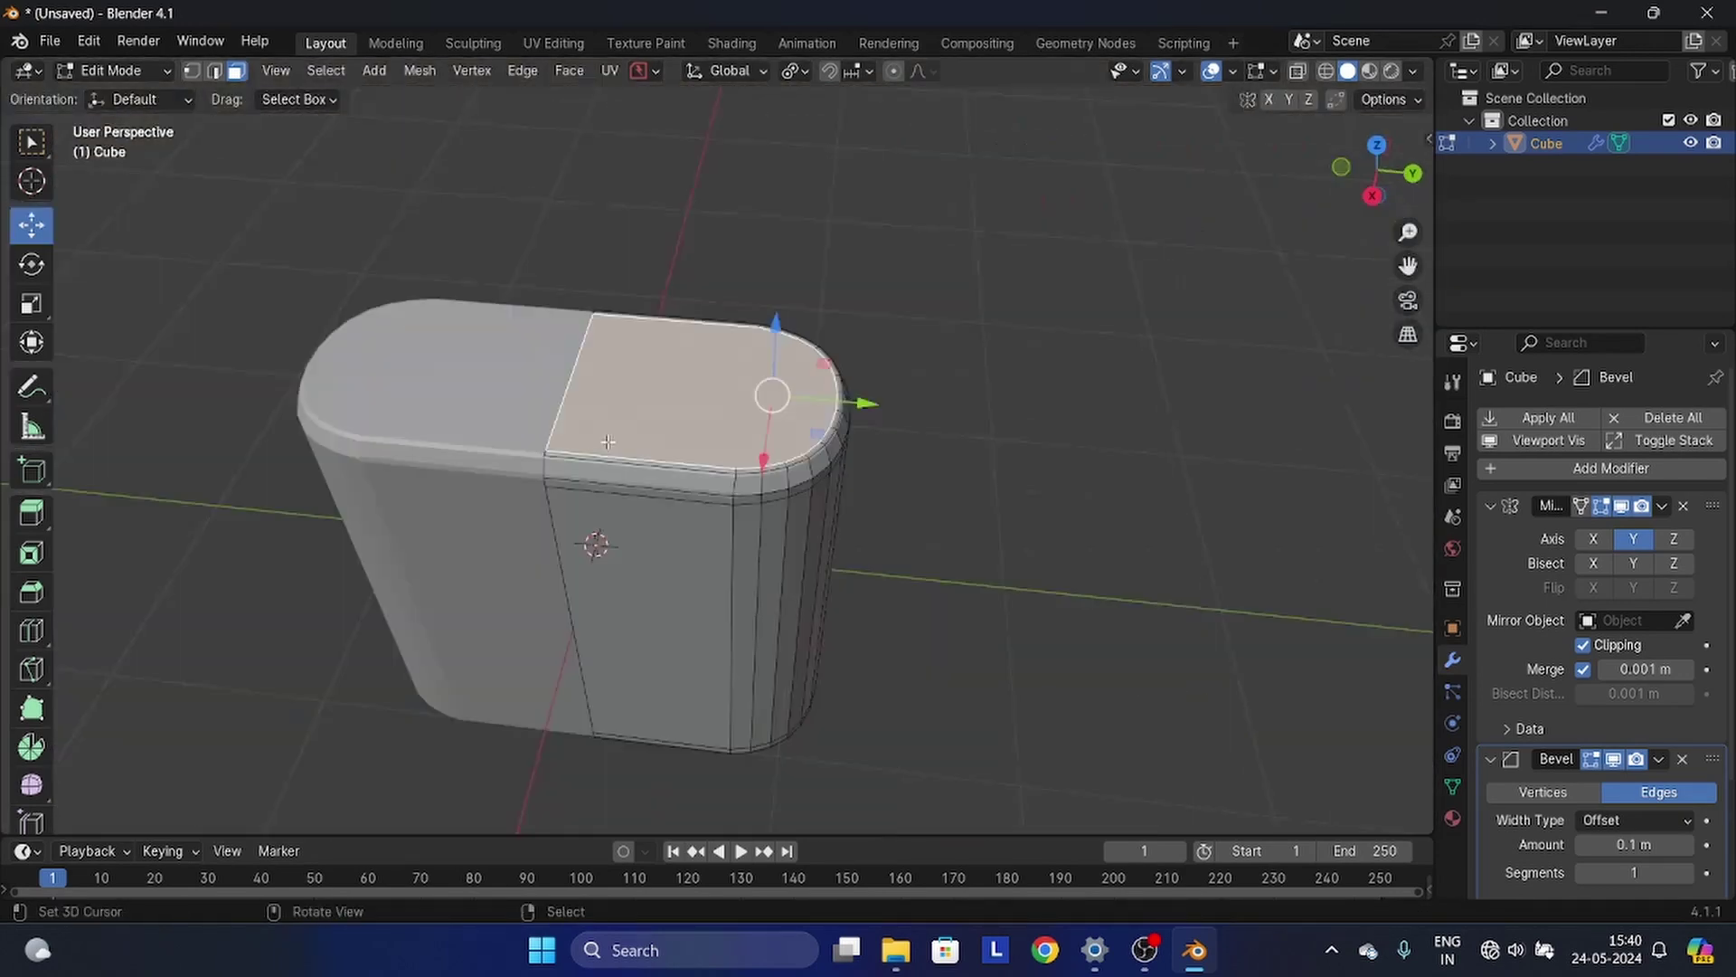
- Extrude the top face in small steps, scaling it inward after each extrusion to form a stepped rim
scroll(868, 506, up, 6)
middle_drag(886, 516, 1043, 605)
scroll(1142, 633, up, 2)
key(e)
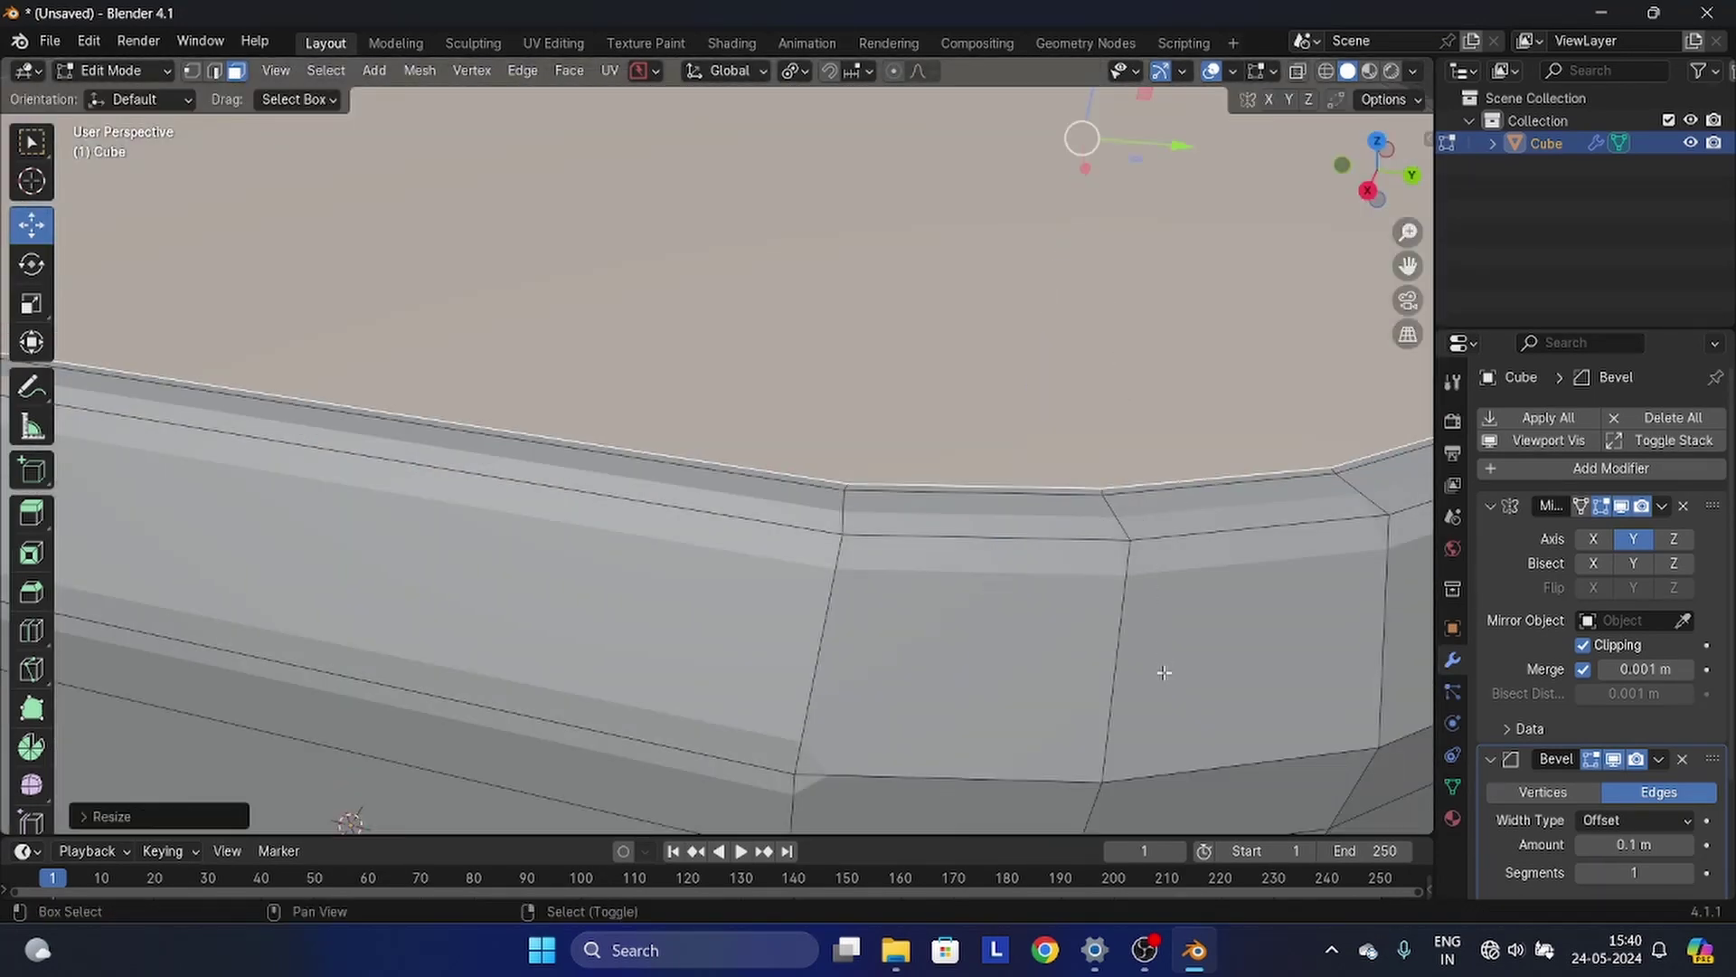
scroll(1164, 673, up, 4)
key(s)
click(1062, 600)
key(e)
scroll(956, 562, down, 10)
scroll(957, 562, up, 5)
key(s)
scroll(900, 537, down, 8)
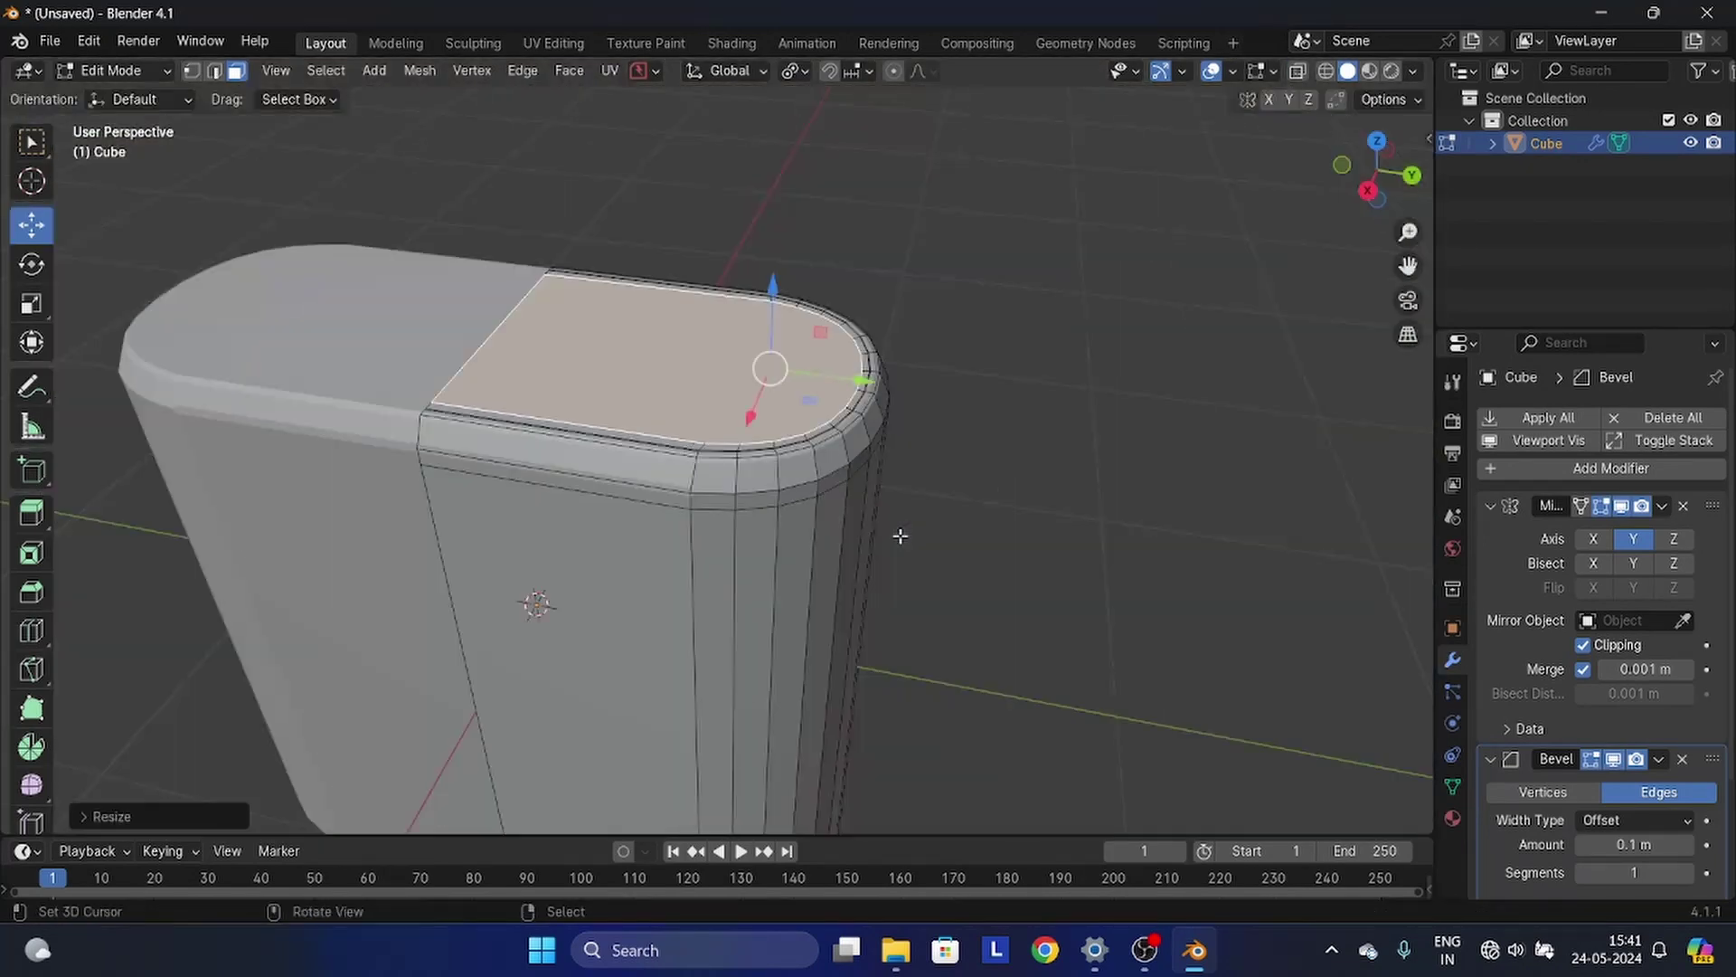
- Scale the top face slightly further inward and extrude it once more
scroll(891, 524, up, 5)
key(s)
click(859, 483)
scroll(669, 485, up, 5)
scroll(687, 506, down, 4)
key(e)
click(742, 542)
- Inset and extrude the inner top face, and check the rim in Object Mode
key(i)
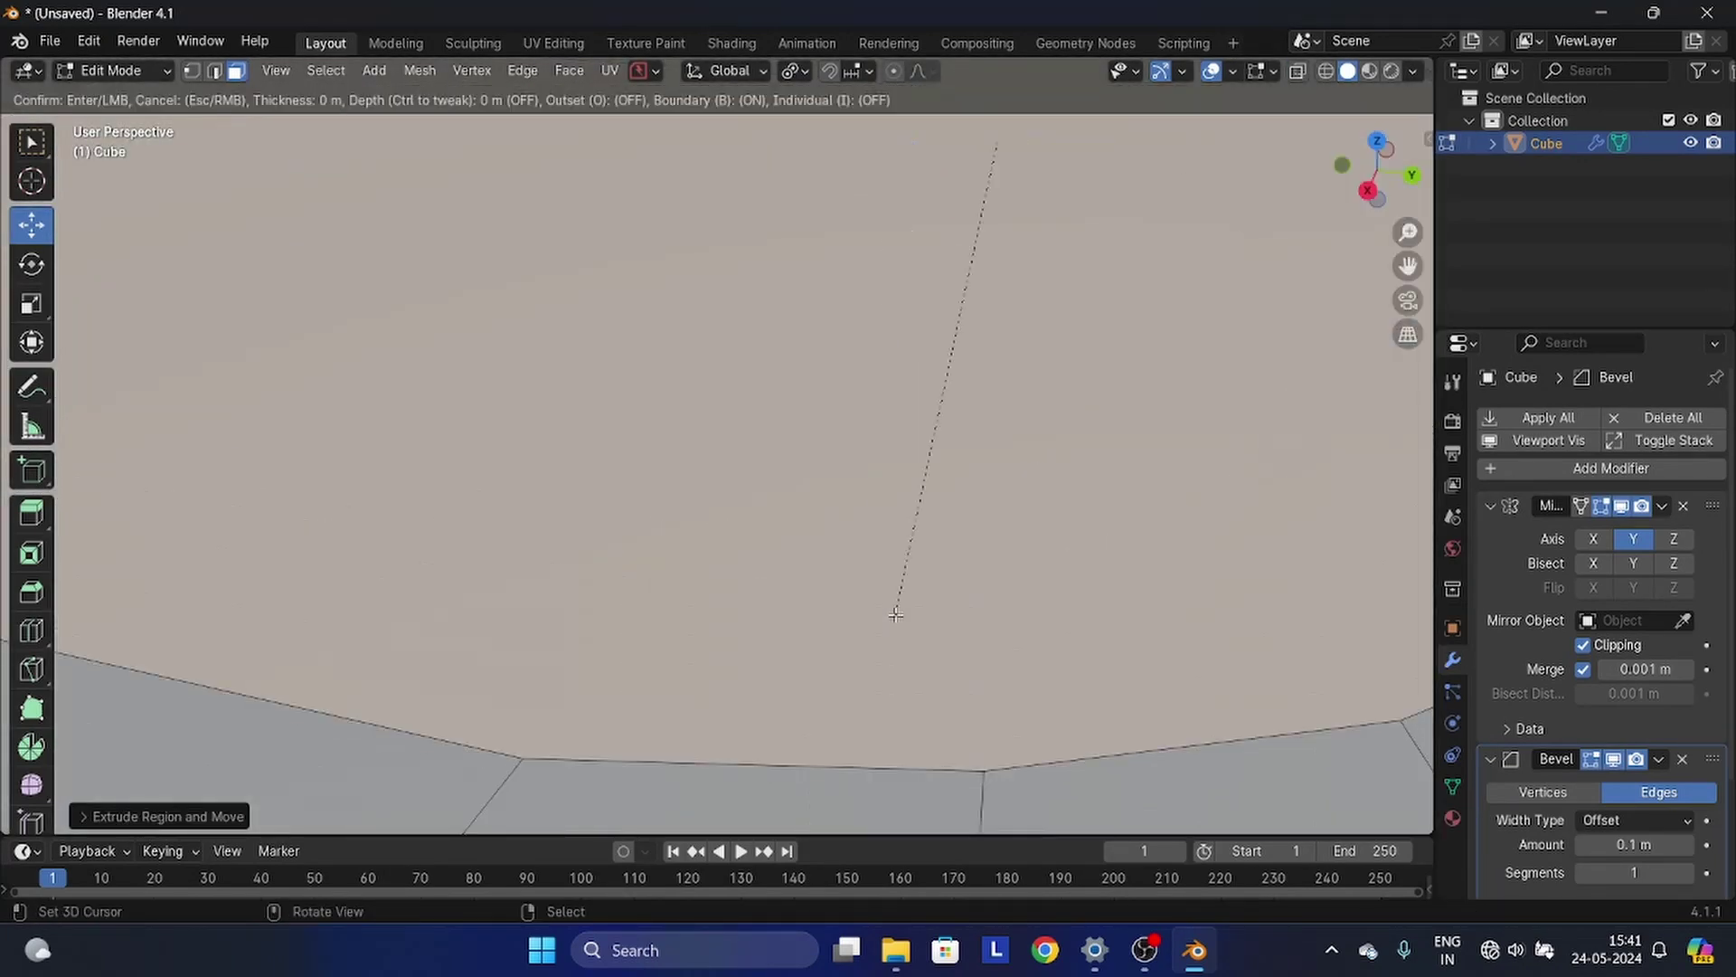
key(e)
click(906, 566)
scroll(904, 565, down, 8)
key(Tab)
middle_drag(534, 334, 675, 322)
key(Tab)
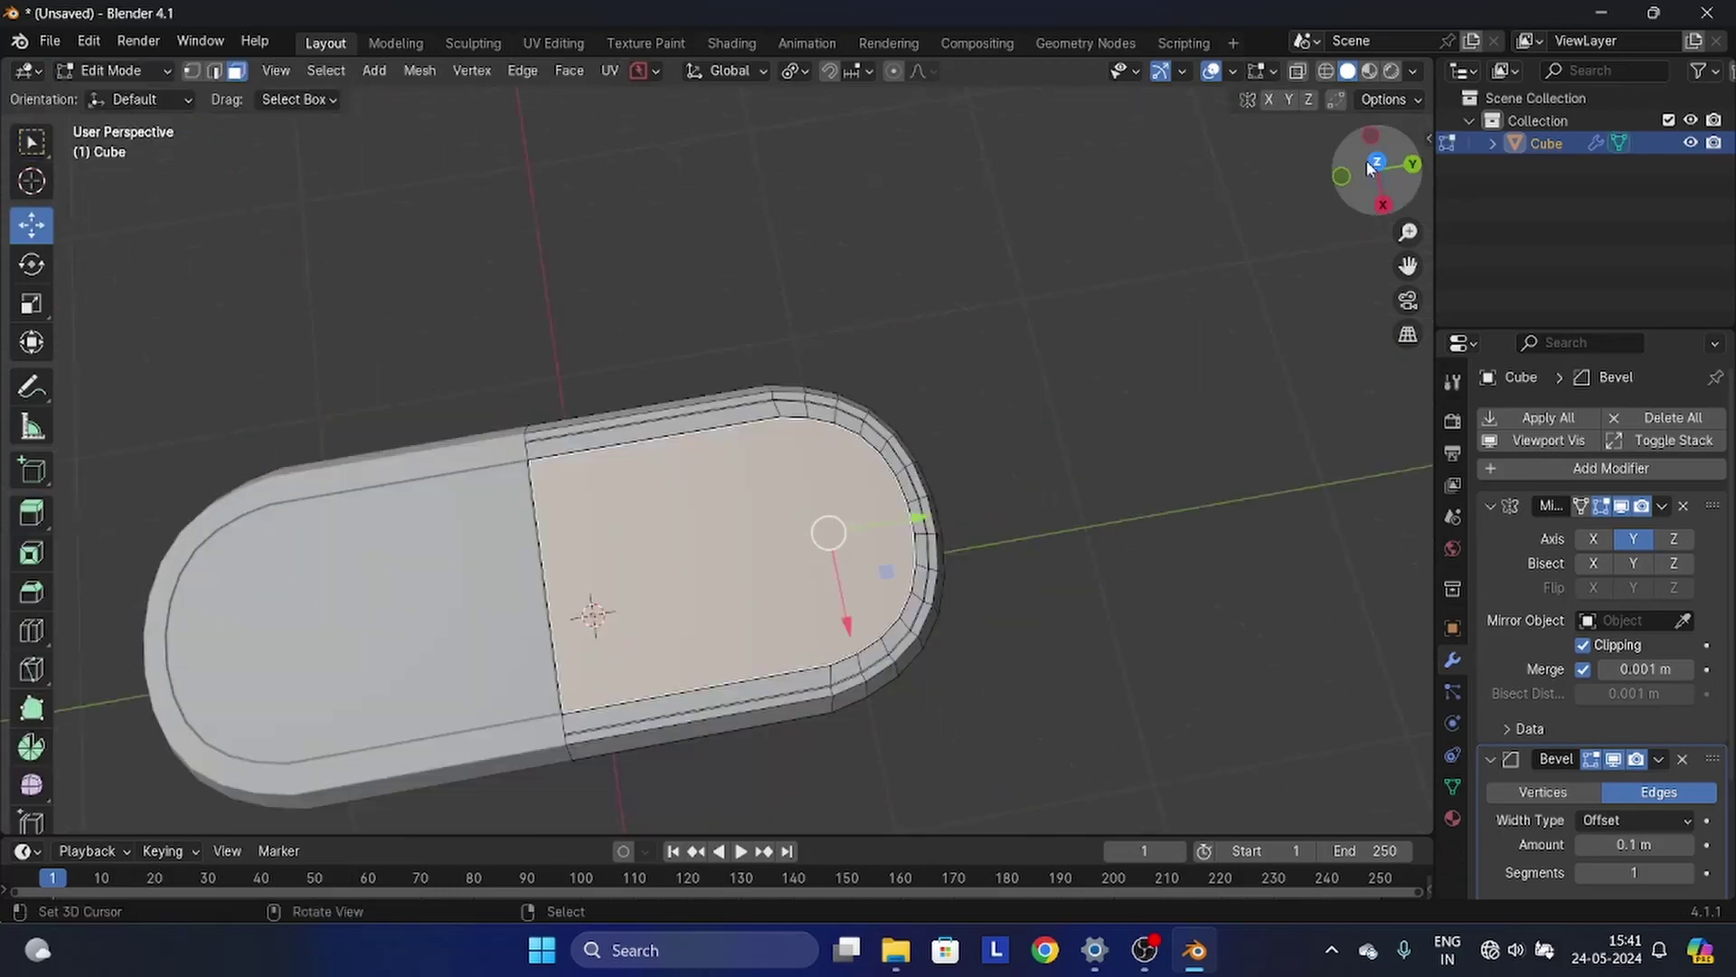
- View the body from above with X-ray on and delete the unwanted geometry on its top
click(1373, 164)
key(alt+z)
shift+middle_drag(1004, 574, 921, 547)
key(x)
key(2)
key(Tab)
middle_drag(678, 507, 768, 304)
key(Tab)
- Try shifting the inner top face slightly along Y, and undo the move
scroll(773, 476, up, 3)
key(3)
right_click(773, 477)
scroll(768, 304, down, 1)
scroll(762, 379, down, 1)
right_click(1104, 426)
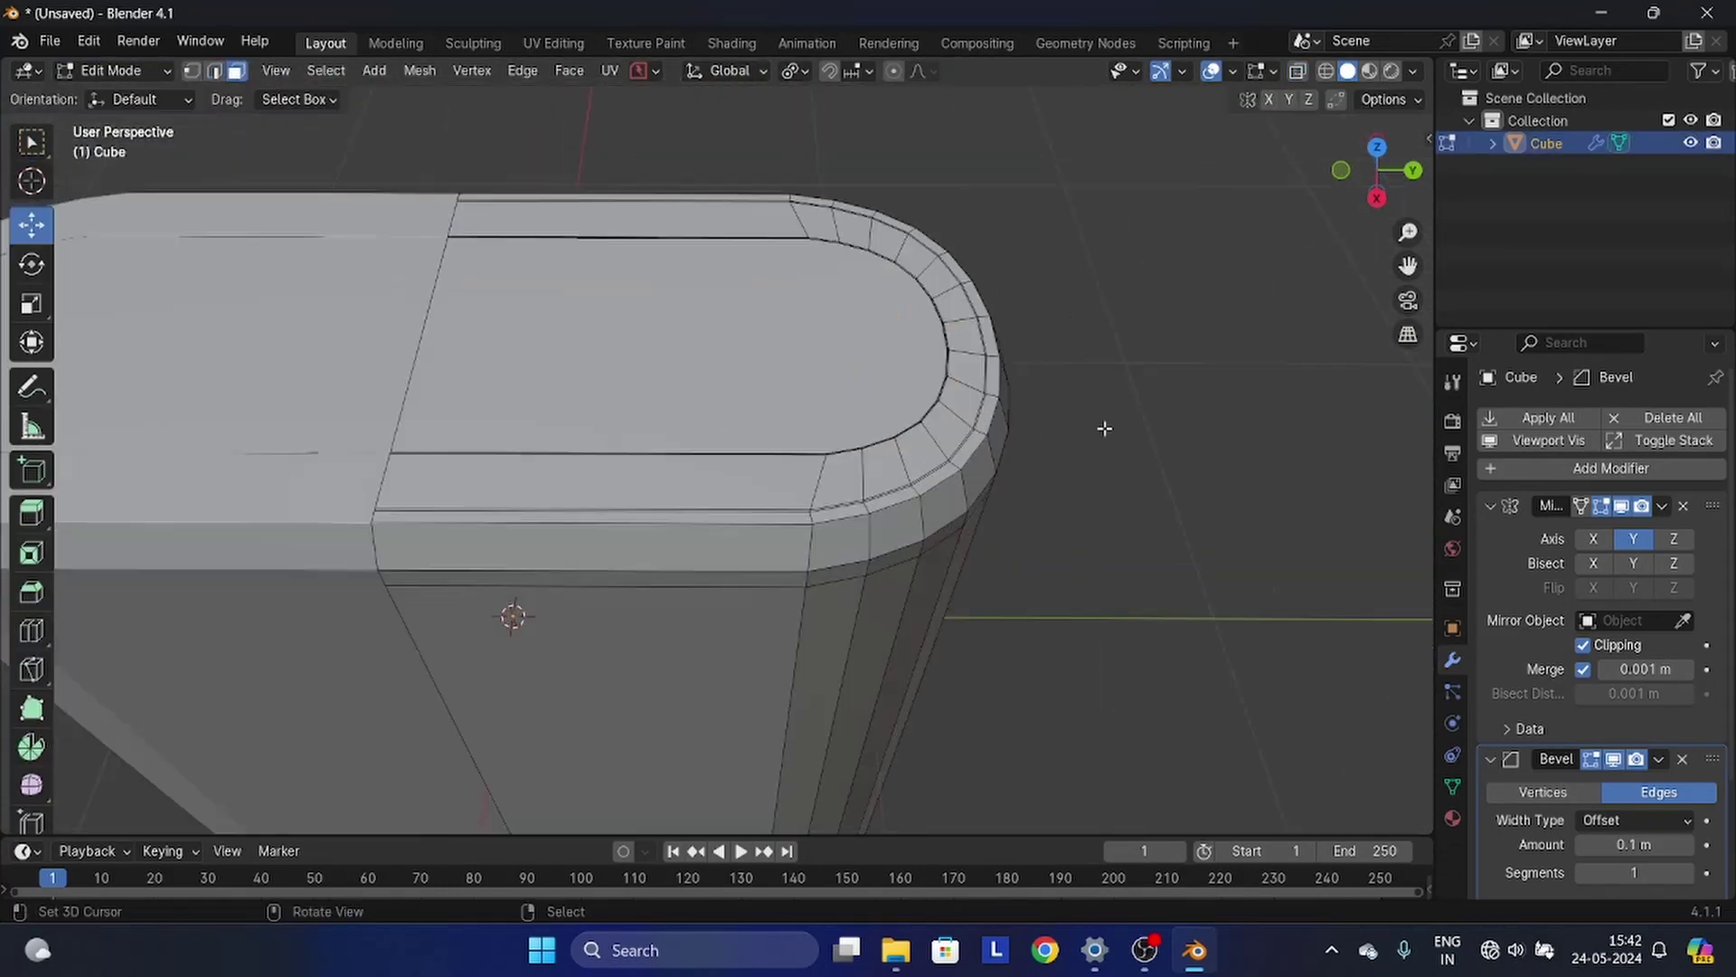
middle_drag(1104, 426, 1049, 452)
right_click(687, 362)
drag(895, 344, 876, 344)
key(ctrl+z)
middle_drag(877, 345, 796, 389)
scroll(437, 512, up, 5)
scroll(438, 512, down, 8)
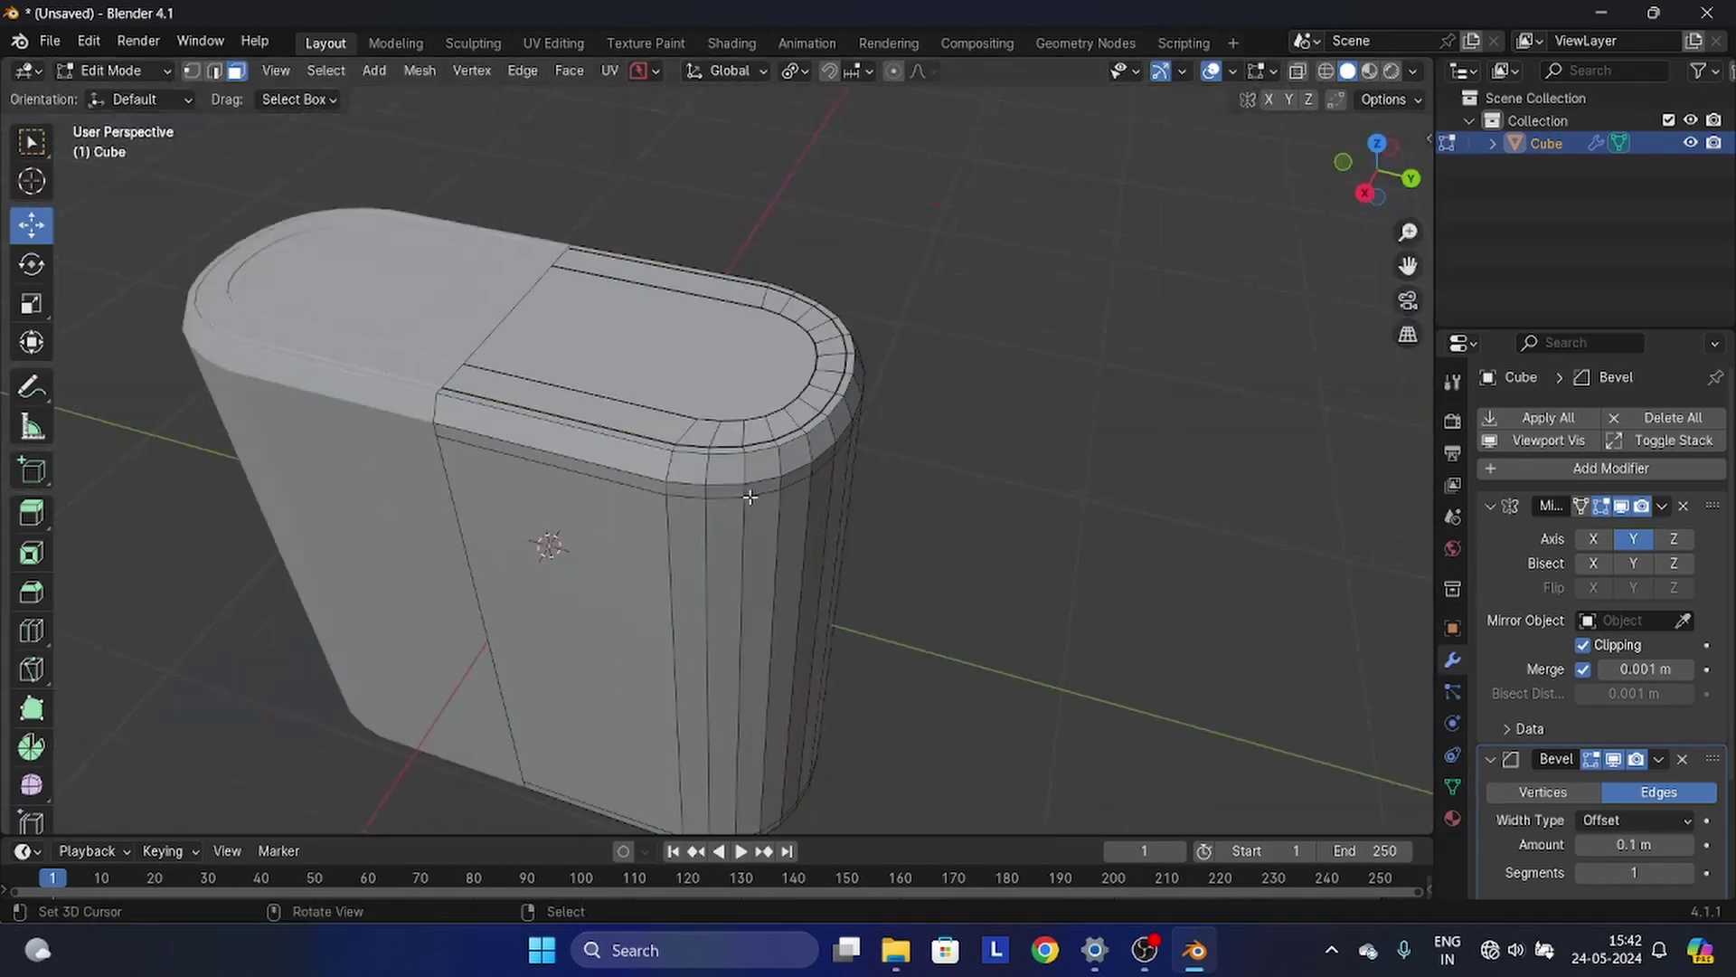
- Try adding a loop cut just below the body's upper rim, and undo the last change
middle_drag(748, 488, 790, 434)
scroll(768, 407, up, 4)
scroll(734, 373, up, 5)
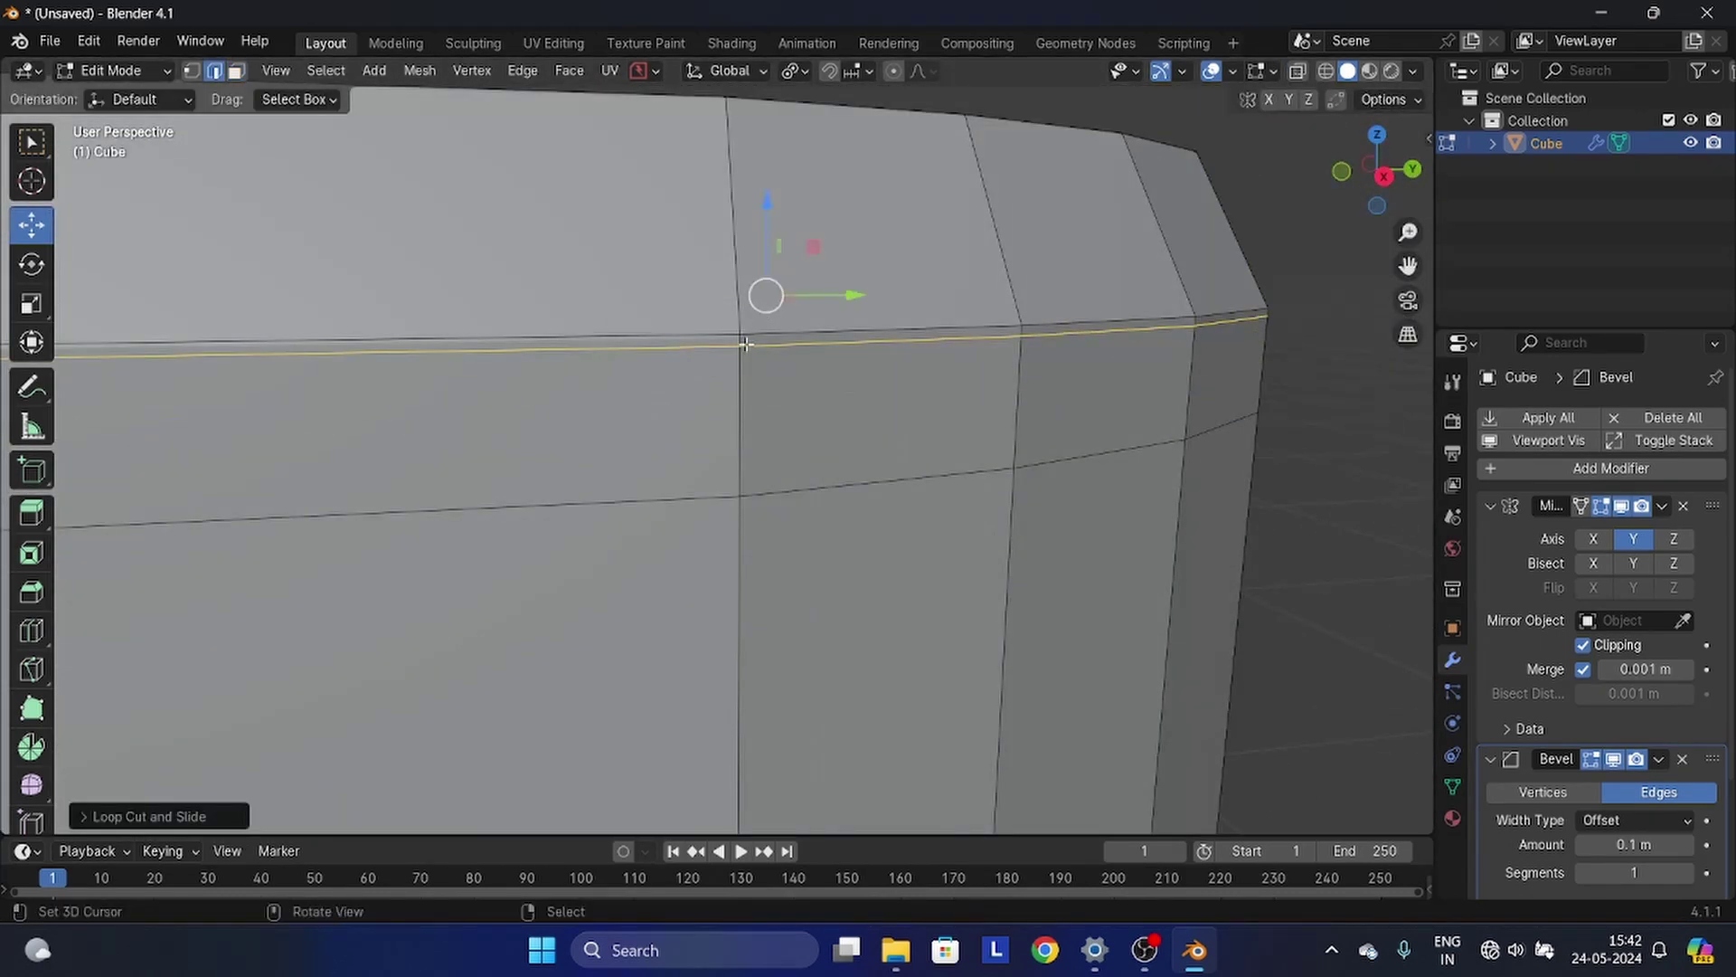
click(851, 399)
scroll(814, 516, down, 9)
key(ctrl+z)
shift+middle_drag(814, 516, 697, 434)
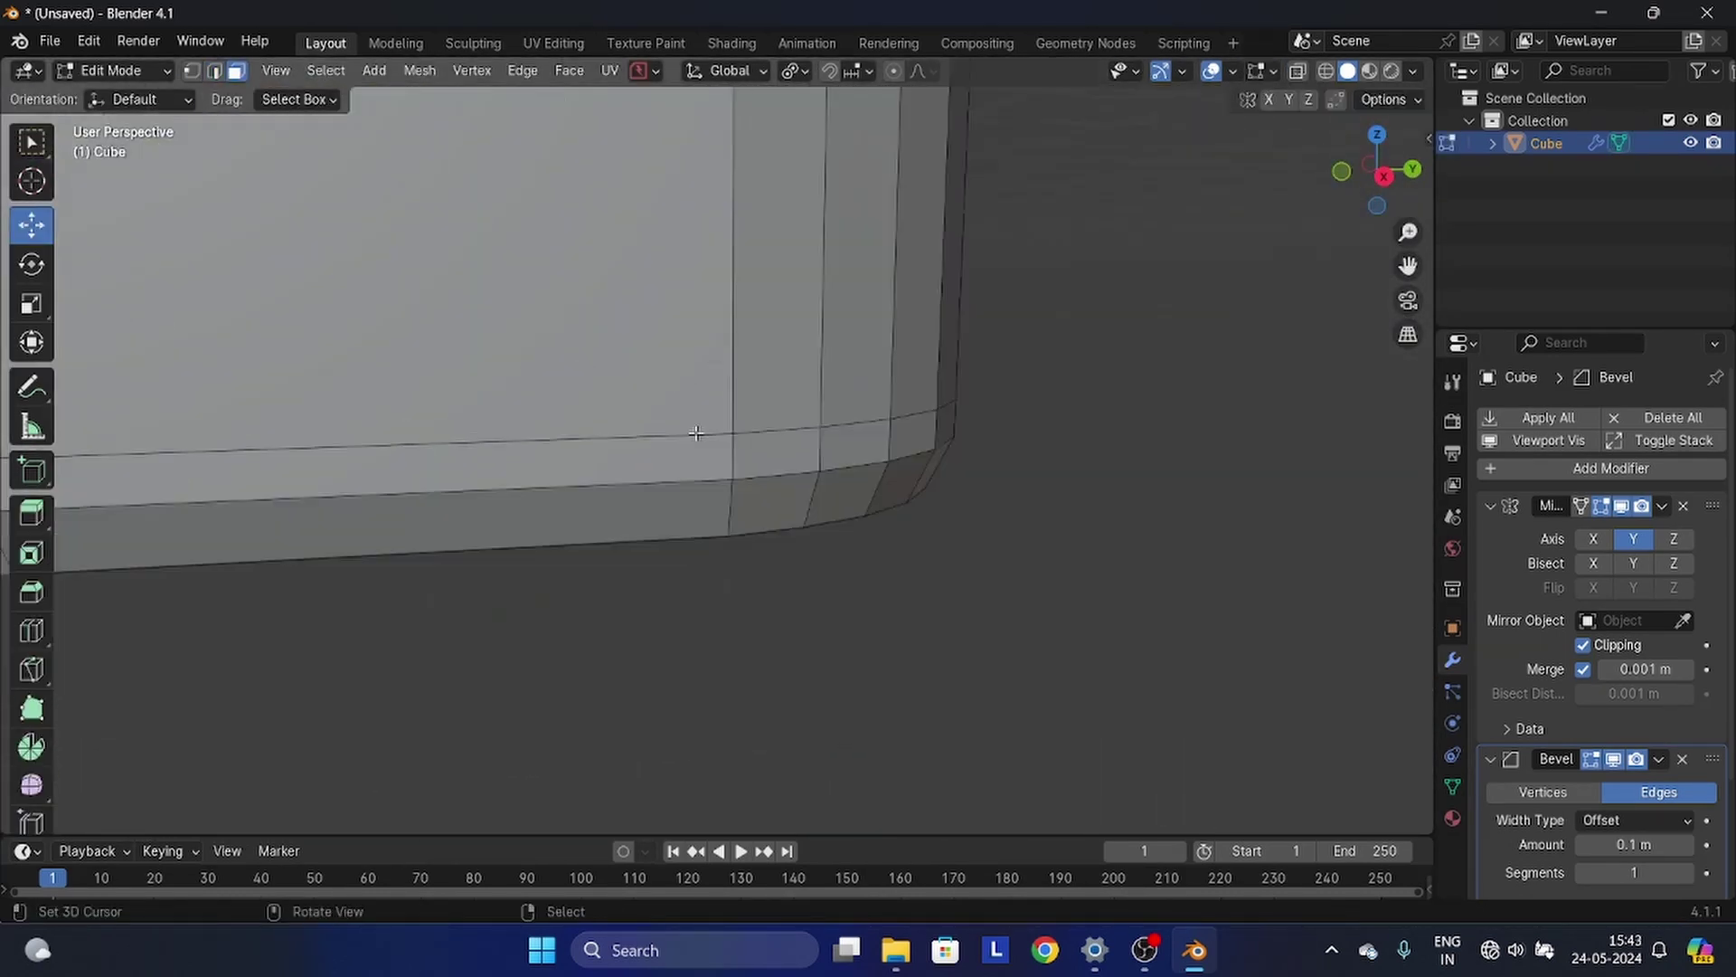
- Add loop cuts around the body close to its upper and lower rims
scroll(697, 434, down, 3)
key(Tab)
key(Tab)
scroll(699, 398, up, 2)
key(ctrl+r)
click(699, 287)
scroll(699, 362, down, 4)
key(ctrl+r)
click(653, 503)
scroll(756, 362, up, 4)
- Turn the rim edge loops into narrow face bands near the body's upper and lower edges and extrude those bands
alt+shift+right_click(756, 296)
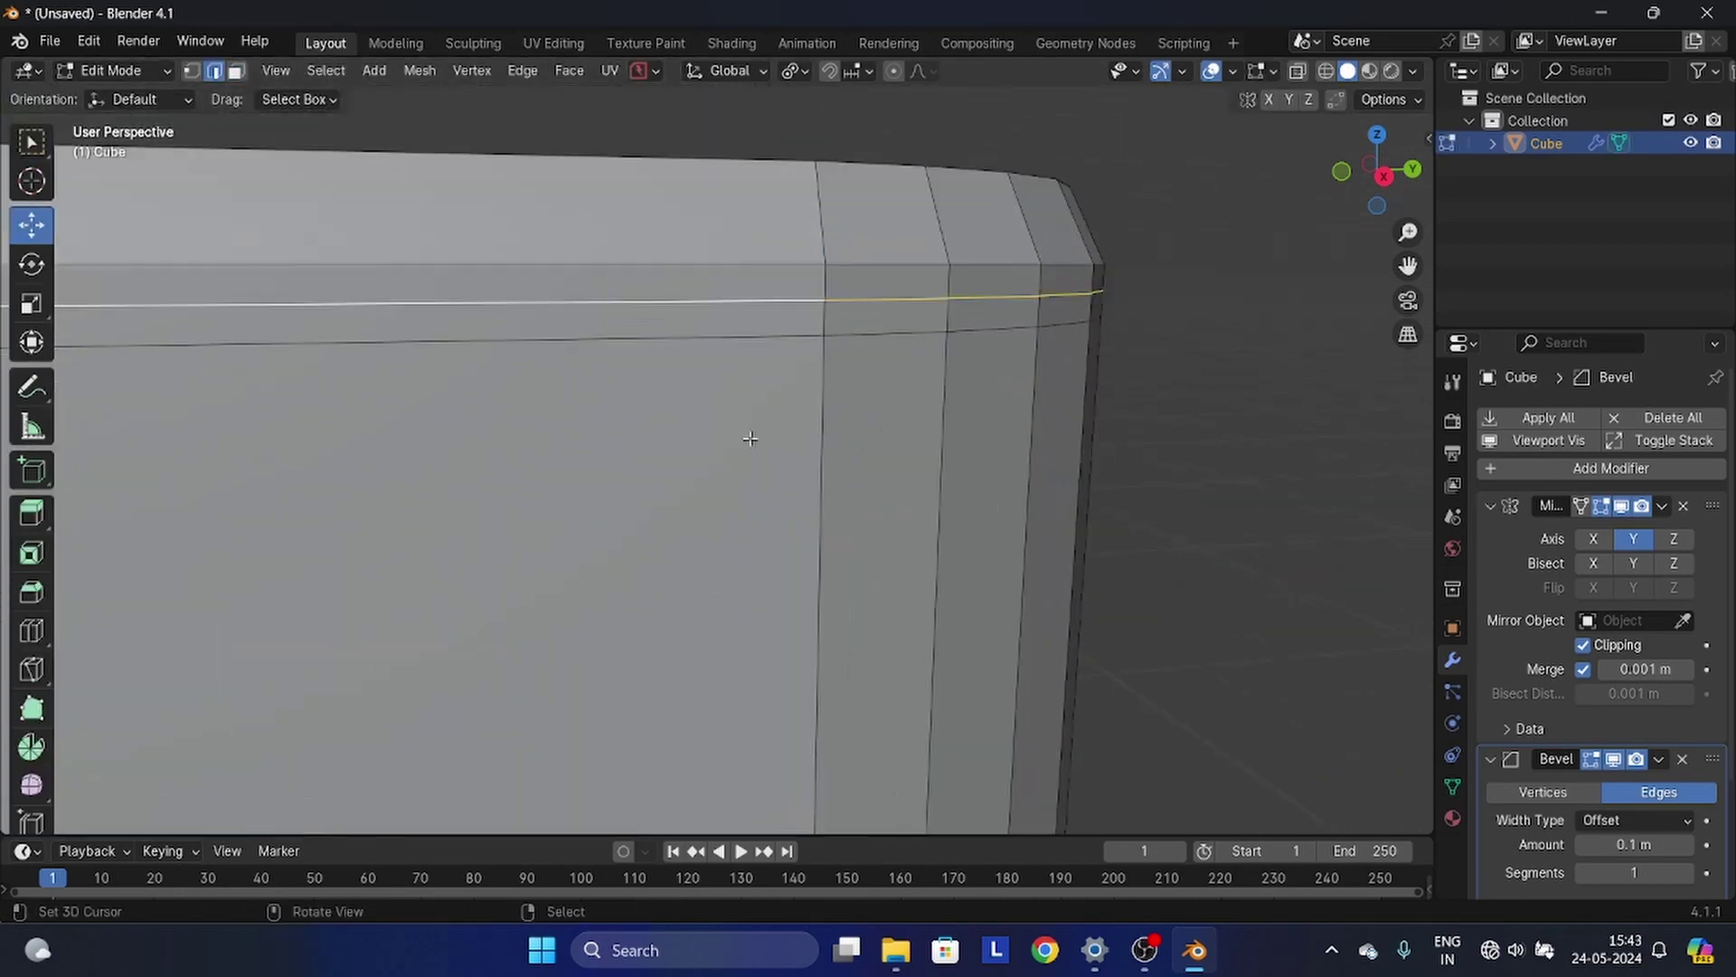
scroll(756, 425, down, 5)
click(929, 513)
key(3)
alt+click(723, 271)
scroll(724, 362, down, 9)
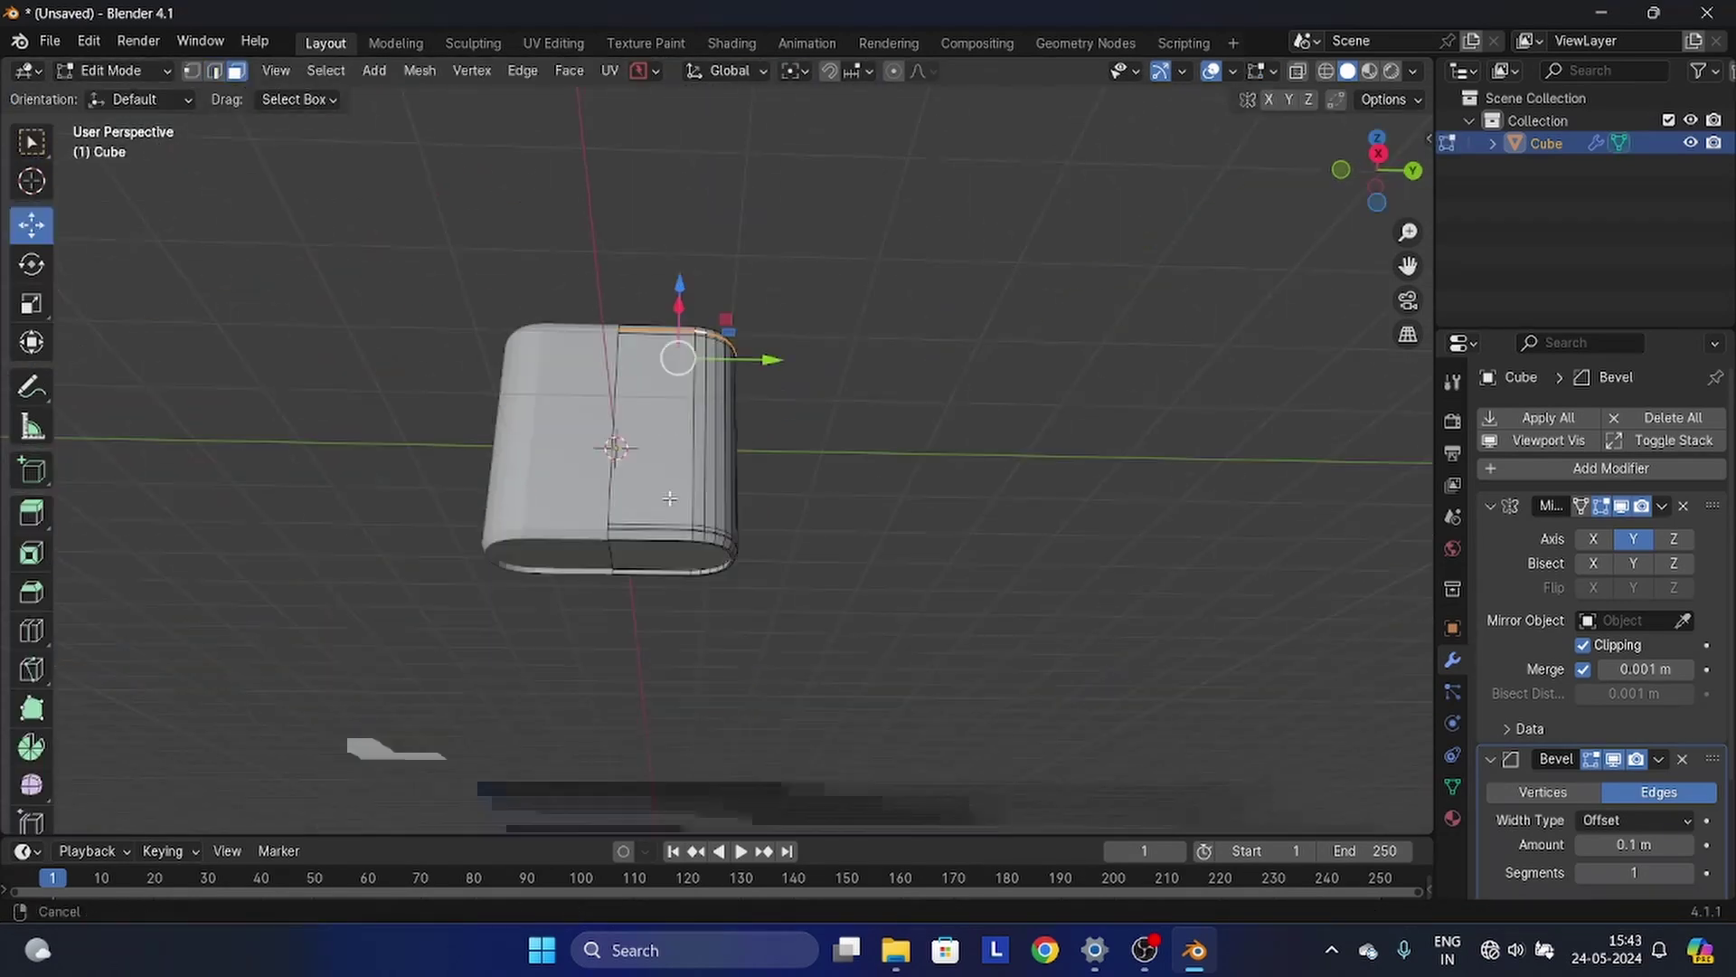
alt+shift+click(850, 566)
key(alt+e)
click(866, 597)
- Select the side faces between the two rim bands, duplicate them, and separate the copy into its own object
middle_drag(683, 461, 643, 506)
scroll(669, 502, down, 4)
right_click(643, 506)
middle_drag(778, 479, 660, 244)
ctrl+right_click(633, 438)
scroll(460, 352, up, 2)
key(shift+d)
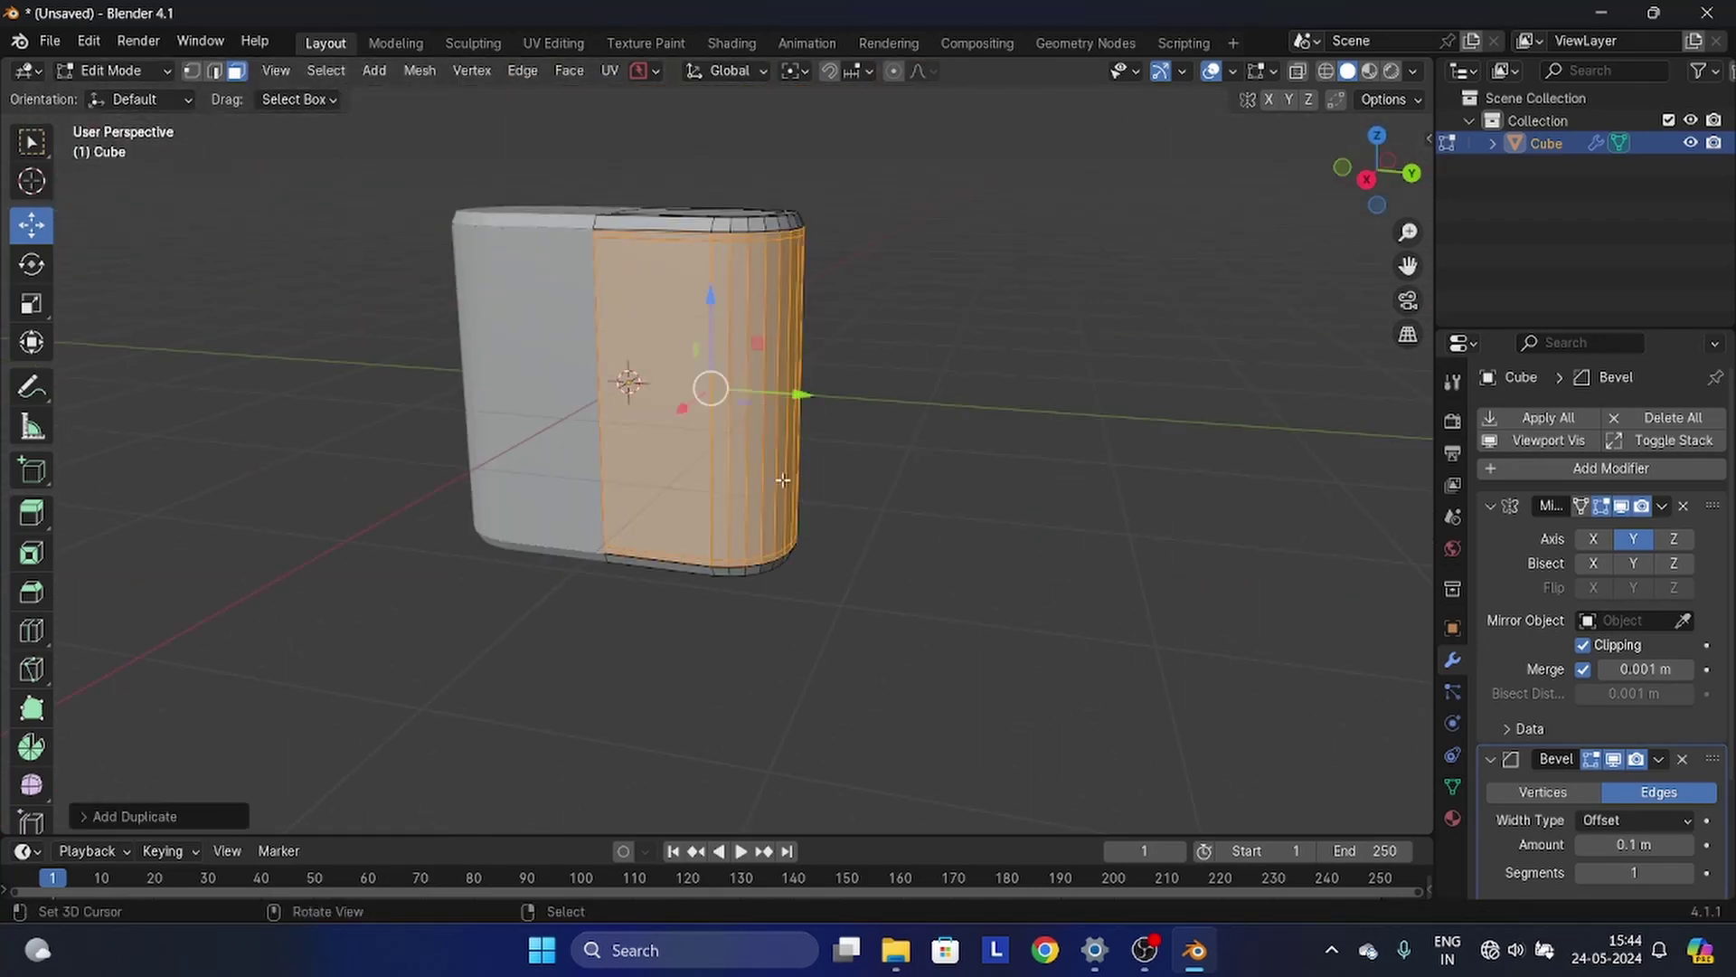
key(p)
click(779, 476)
- Apply the Mirror modifier on the separated side shell and remove its Bevel modifier
key(Tab)
right_click(852, 349)
key(Tab)
right_click(634, 183)
key(Tab)
key(ctrl+a)
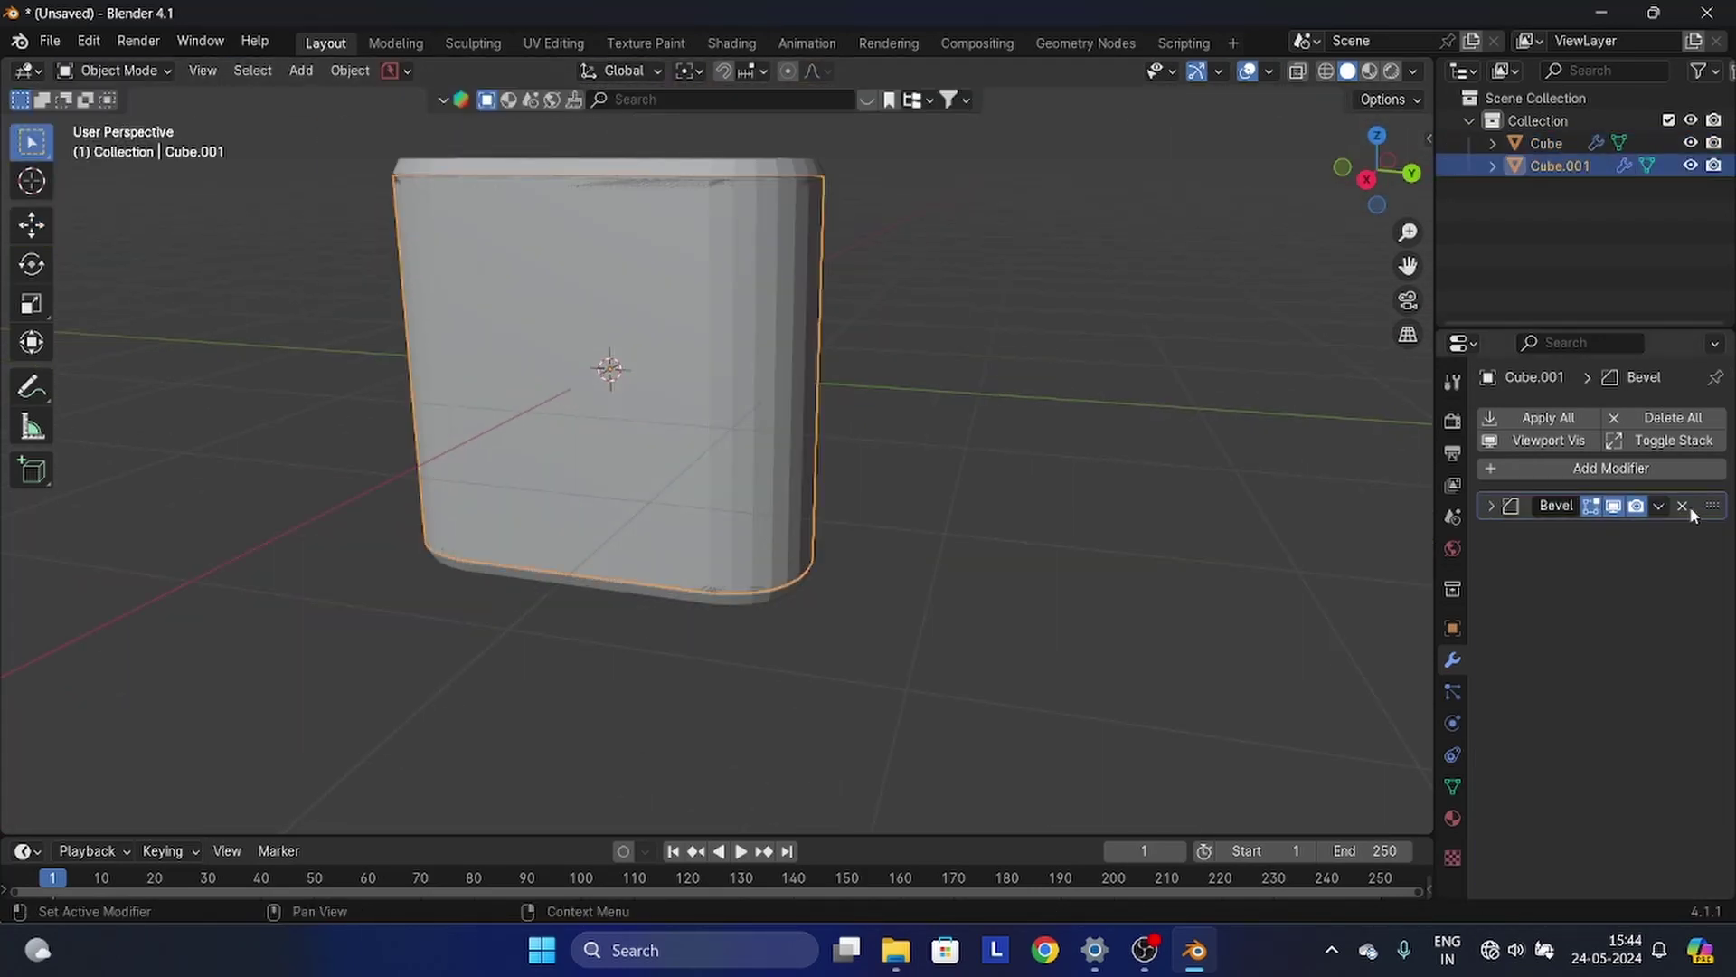
click(1683, 507)
- Add a Solidify modifier to the side shell with a thickness of -0.04 m
middle_drag(878, 356, 824, 426)
right_click(824, 425)
click(1504, 413)
text(sol)
key(Return)
middle_drag(795, 506, 872, 507)
mouse_move(1635, 567)
mouse_down()
mouse_move(1574, 567)
mouse_move(1630, 567)
mouse_up()
- Add a Subdivision modifier to the side shell and turn off its modifiers' viewport display for mesh editing
click(1627, 464)
text(sub)
key(Return)
key(Tab)
click(1549, 441)
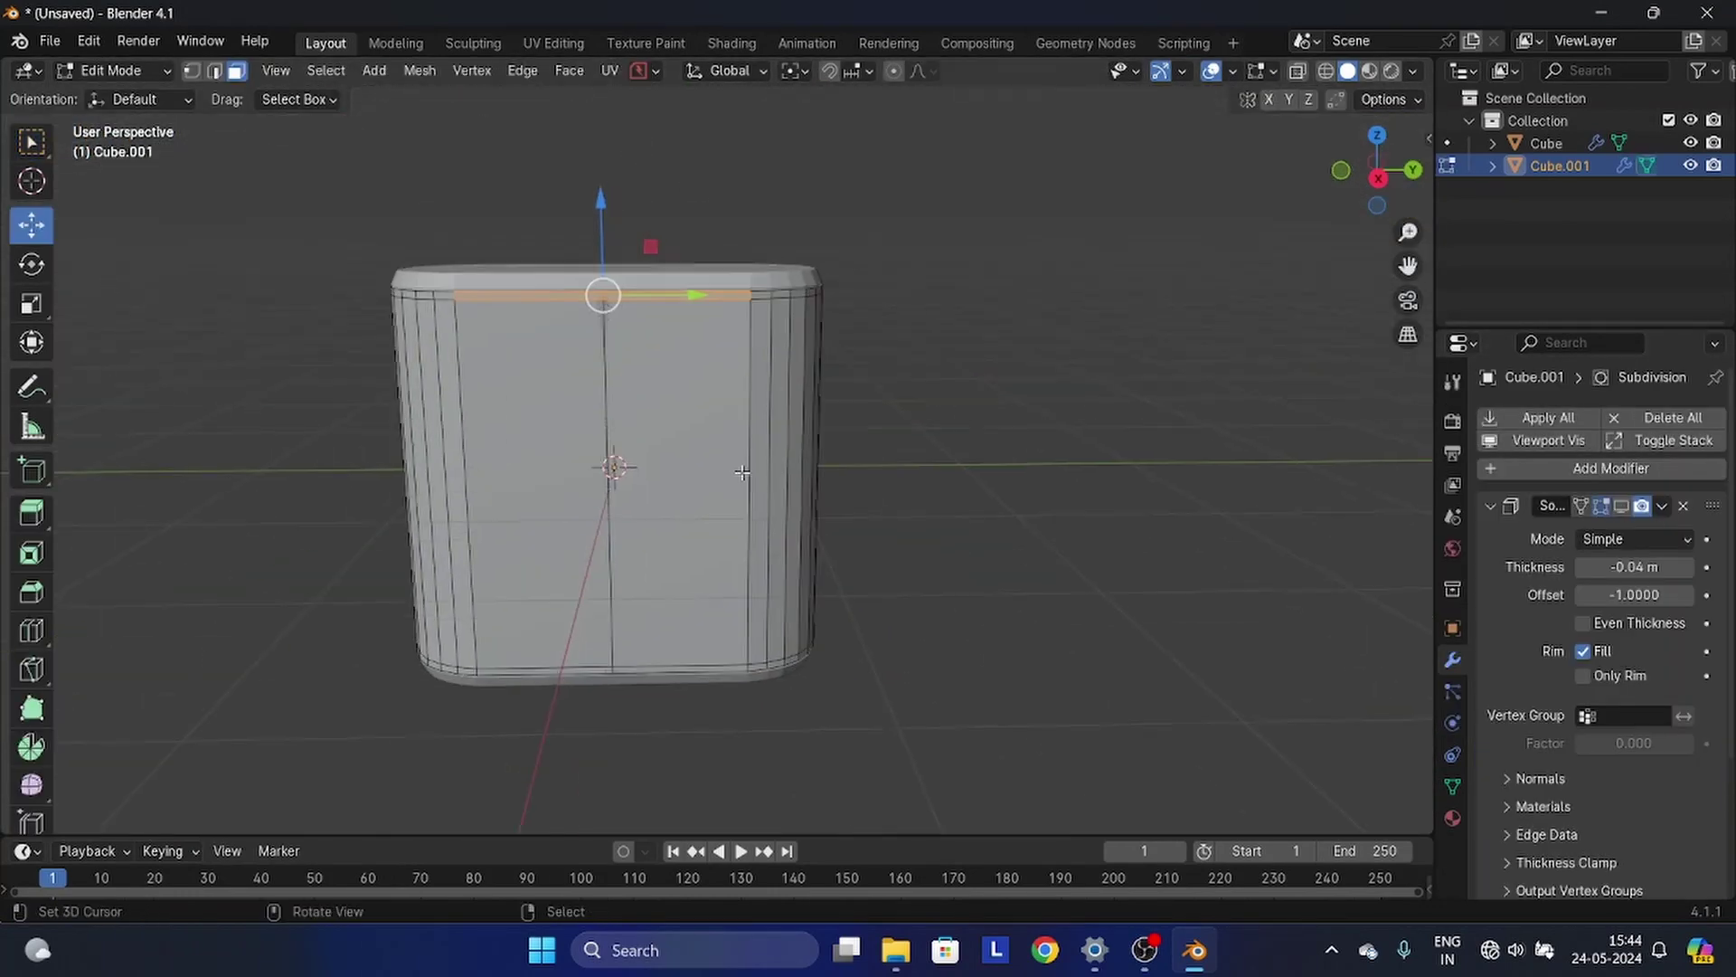
- Isolate the side shell, select two runs of faces from its top to its bottom, and delete them
key(slash)
middle_drag(814, 361, 853, 462)
right_click(952, 264)
middle_drag(951, 264, 834, 309)
ctrl+right_click(776, 778)
middle_drag(507, 624, 850, 561)
shift+right_click(907, 302)
ctrl+right_click(859, 762)
key(x)
key(f)
middle_drag(777, 398, 1167, 416)
- Re-enable the shell's modifiers in the viewport, adjust the Solidify thickness, and leave the isolated view
key(Tab)
right_click(1158, 398)
click(1550, 441)
scroll(1231, 527, down, 3)
drag(1635, 567, 1644, 567)
key(slash)
- Hide the side shell and shade the main body smooth by angle
right_click(741, 411)
key(h)
right_click(724, 434)
click(404, 562)
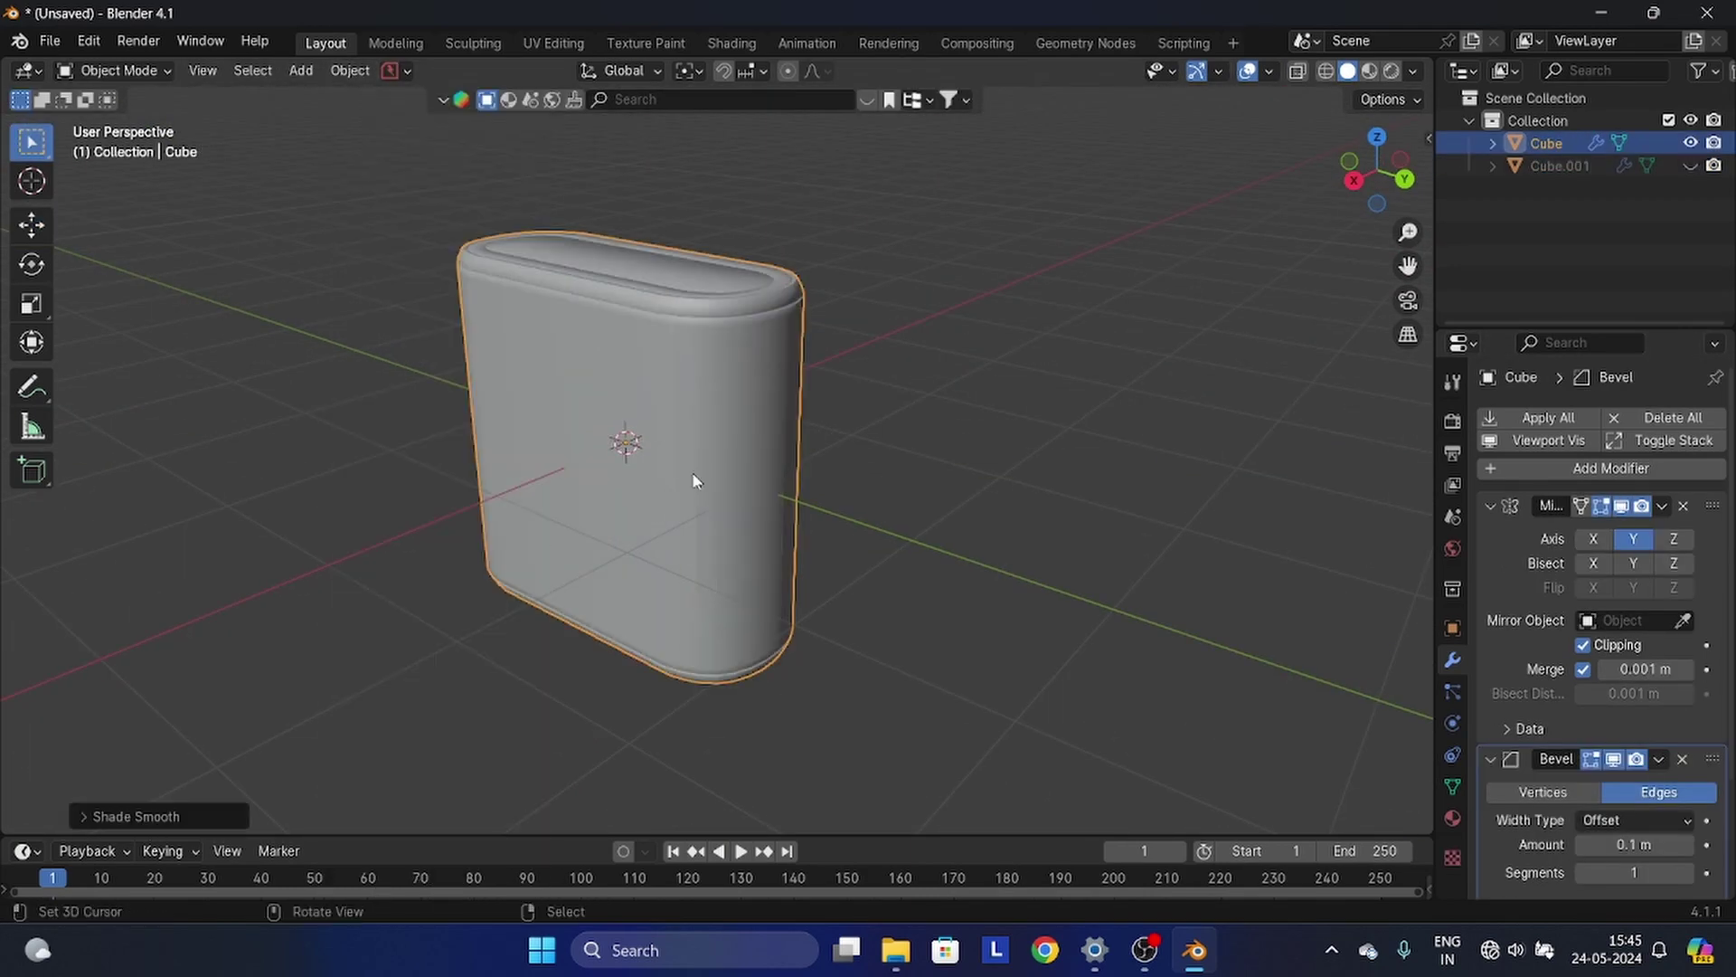
scroll(693, 481, up, 2)
click(430, 585)
click(353, 71)
click(356, 588)
scroll(578, 425, down, 2)
- Shift a rim face on the body's underside slightly and add a loop cut across the rim
middle_drag(543, 406, 693, 330)
key(Tab)
scroll(633, 308, up, 3)
right_click(611, 305)
scroll(651, 514, up, 4)
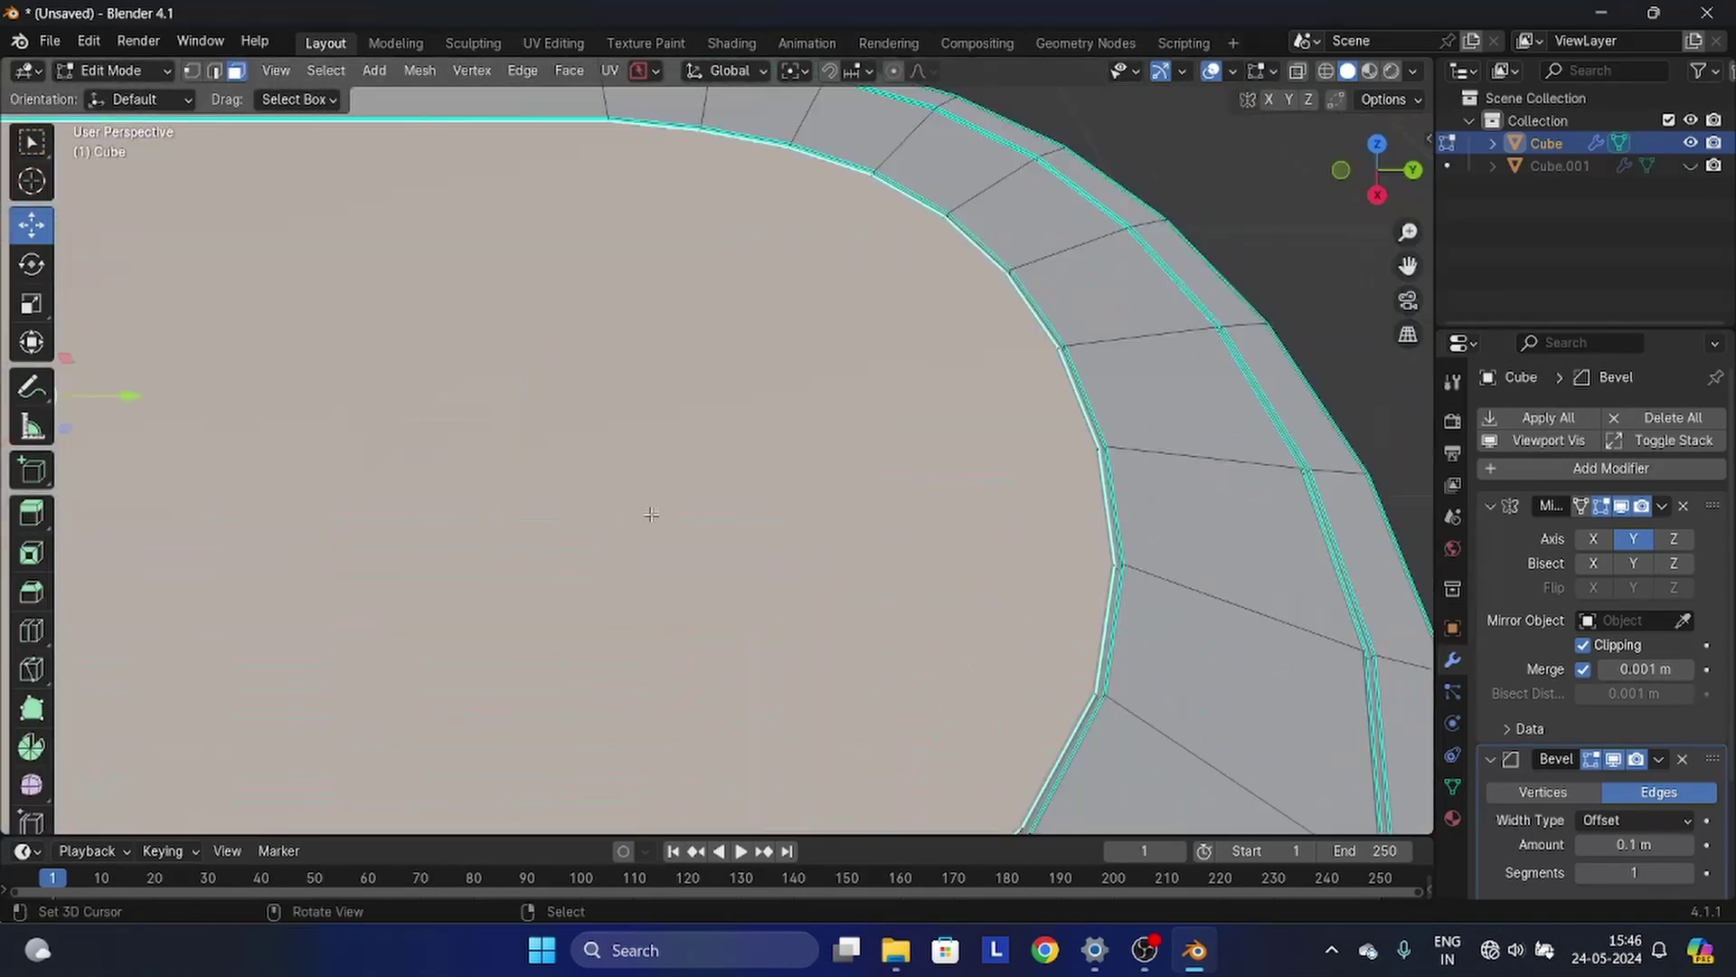
scroll(646, 513, down, 4)
middle_drag(646, 512, 646, 407)
right_click(775, 378)
drag(763, 312, 763, 325)
key(ctrl+r)
click(1040, 412)
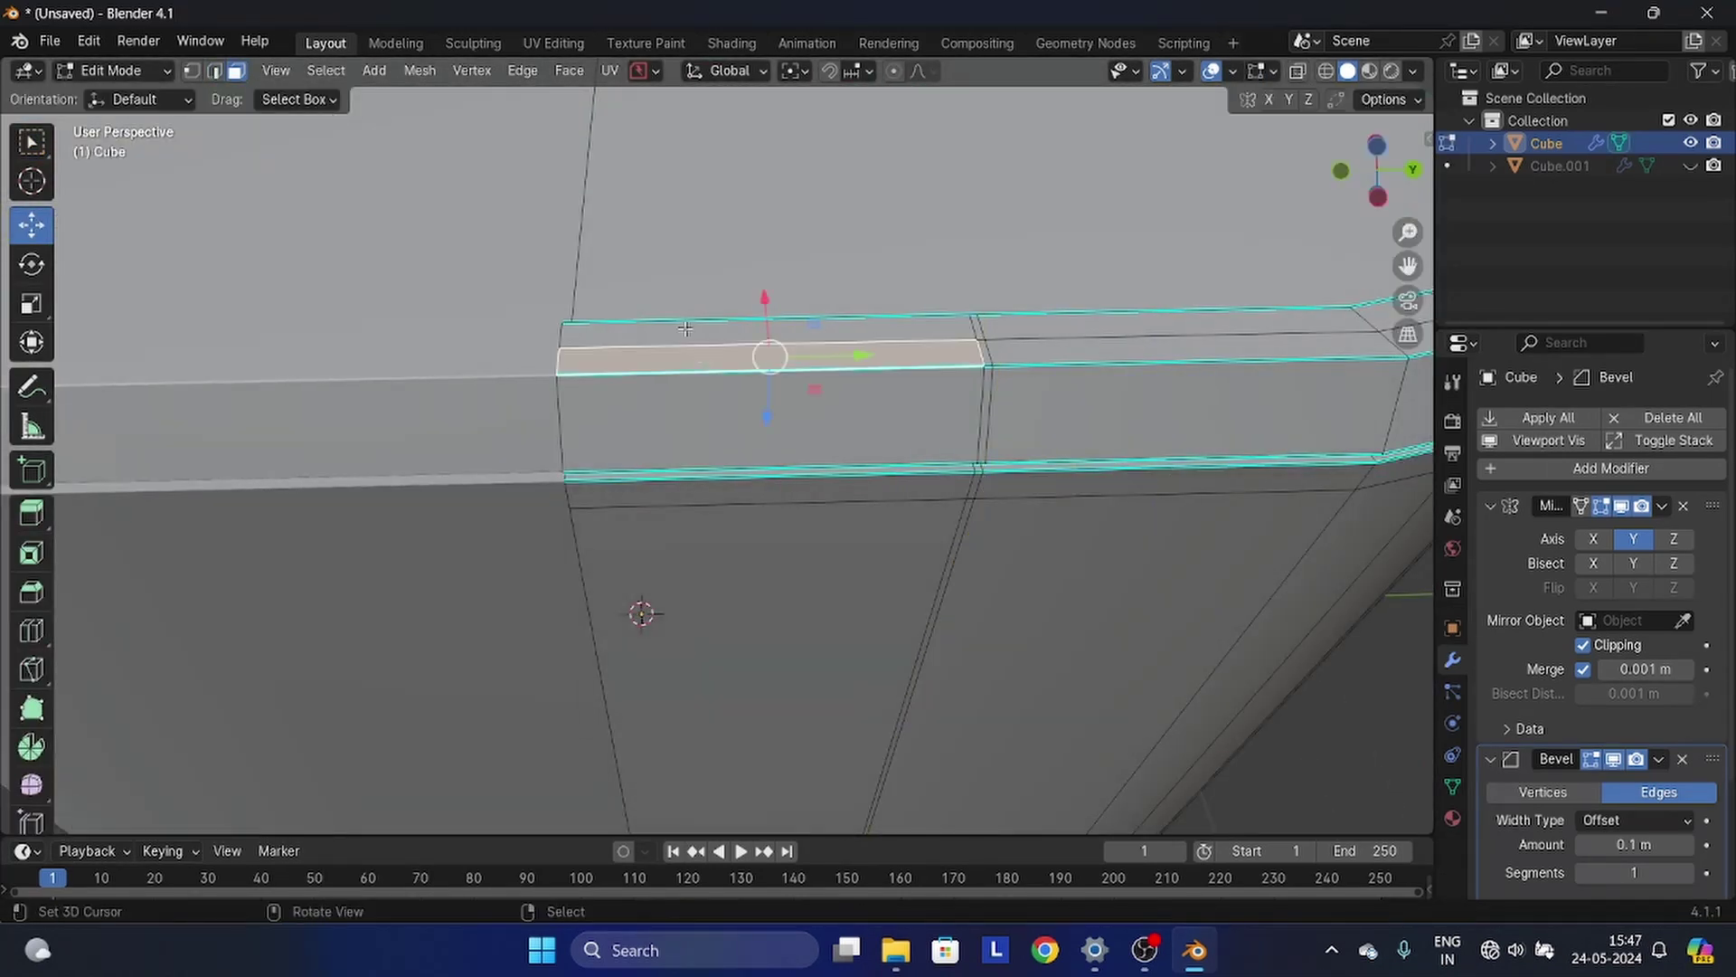
- Select the narrow face in the middle of the underside rim and move it to start a notch
middle_drag(684, 328, 863, 391)
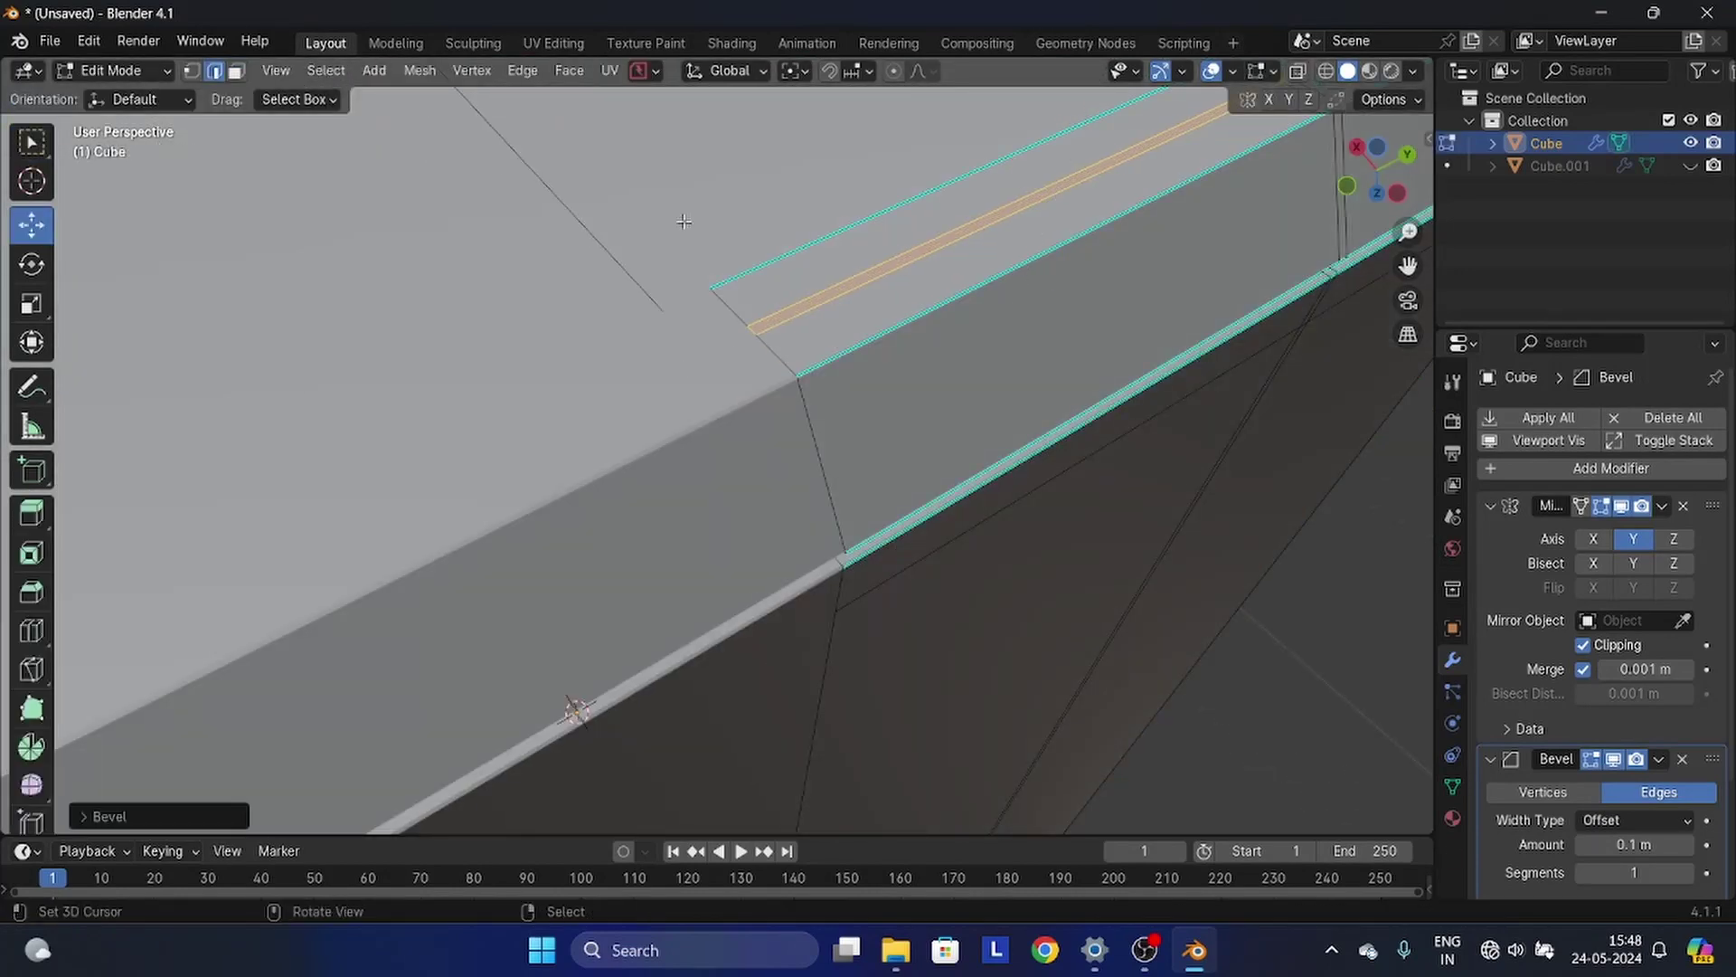
key(3)
right_click(805, 343)
scroll(778, 353, down, 3)
middle_drag(678, 389, 709, 299)
drag(716, 279, 713, 366)
- Shift the notch's inner faces to shape a sloped recess in the underside rim
middle_drag(653, 301, 615, 294)
drag(705, 282, 727, 272)
middle_drag(615, 280, 669, 309)
scroll(669, 310, down, 2)
drag(669, 309, 687, 314)
scroll(665, 335, up, 2)
middle_drag(659, 343, 695, 317)
drag(691, 280, 698, 281)
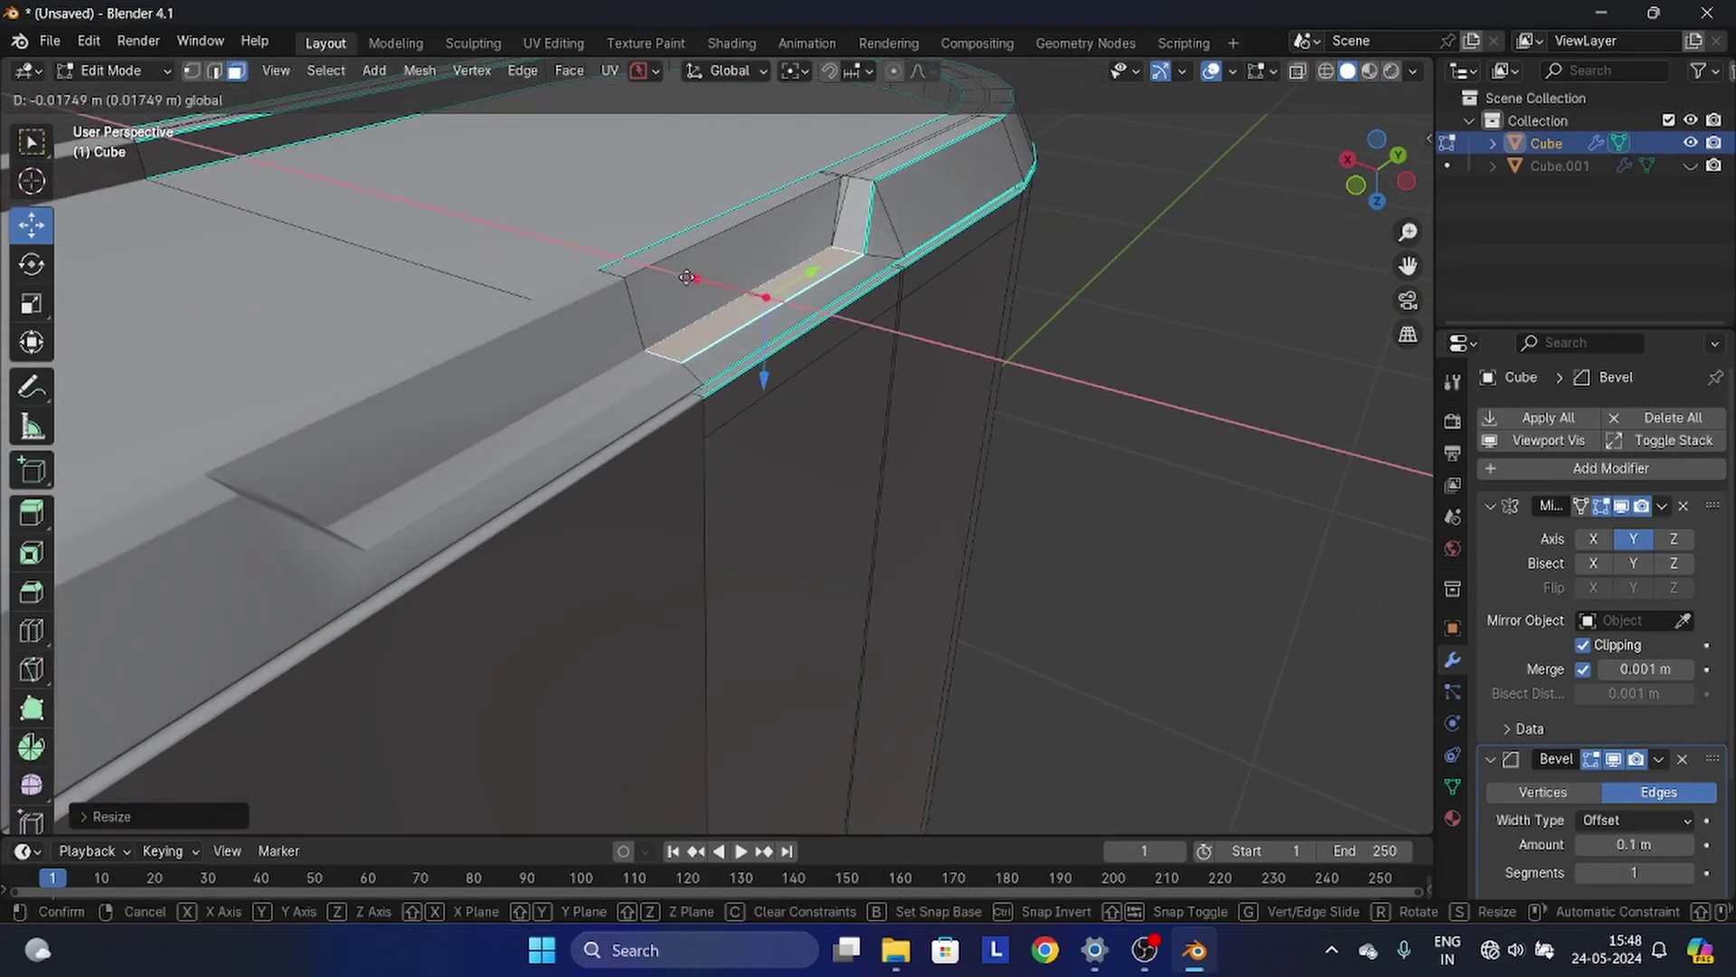
- Box-select the notch's end geometry from below with X-ray on and move it along Y
key(alt+a)
scroll(814, 370, down, 8)
middle_drag(786, 398, 856, 376)
click(1377, 139)
key(alt+z)
drag(496, 426, 726, 483)
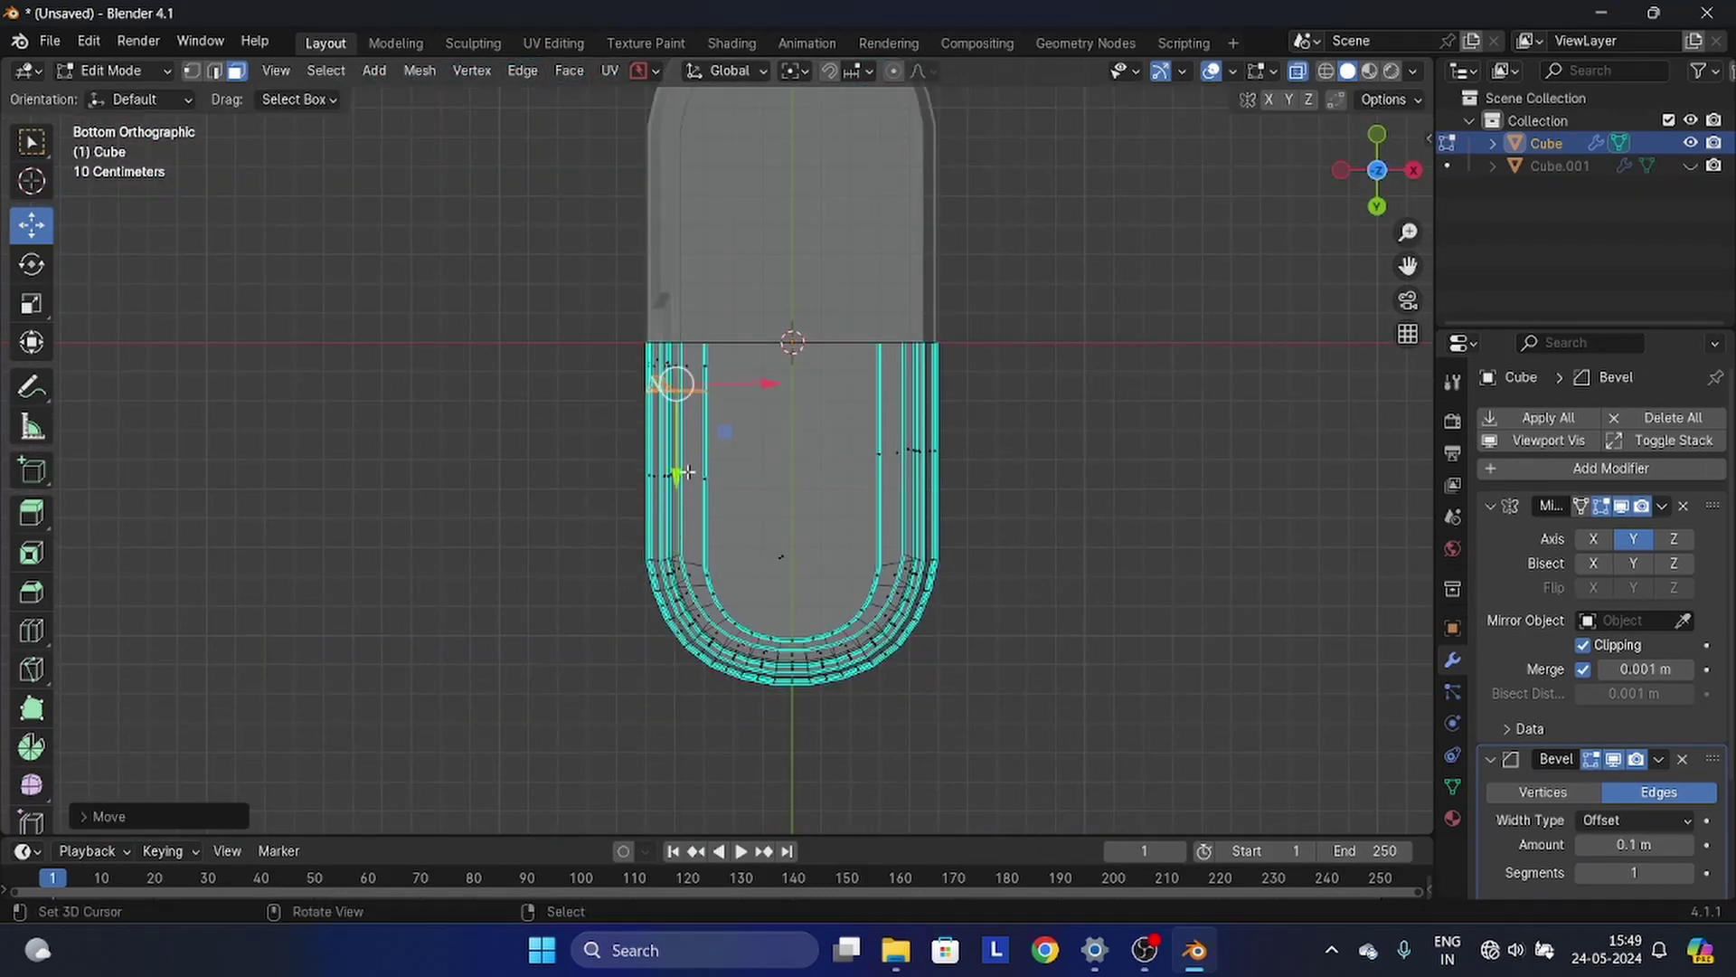
- Turn off X-ray and nudge a face of the notch to refine its shape
middle_drag(687, 472, 769, 362)
key(alt+z)
scroll(796, 380, up, 6)
right_click(805, 351)
drag(738, 370, 750, 377)
key(alt+a)
- Separate the inner face of the body's underside into its own cover object and open it for mesh editing
scroll(814, 407, down, 6)
middle_drag(814, 425, 874, 462)
scroll(868, 398, up, 2)
right_click(855, 335)
key(p)
click(1035, 361)
key(Tab)
right_click(880, 362)
key(Tab)
- Shift the cover face along Z, extrude it into a thin slab, and adjust its height
drag(791, 362, 791, 348)
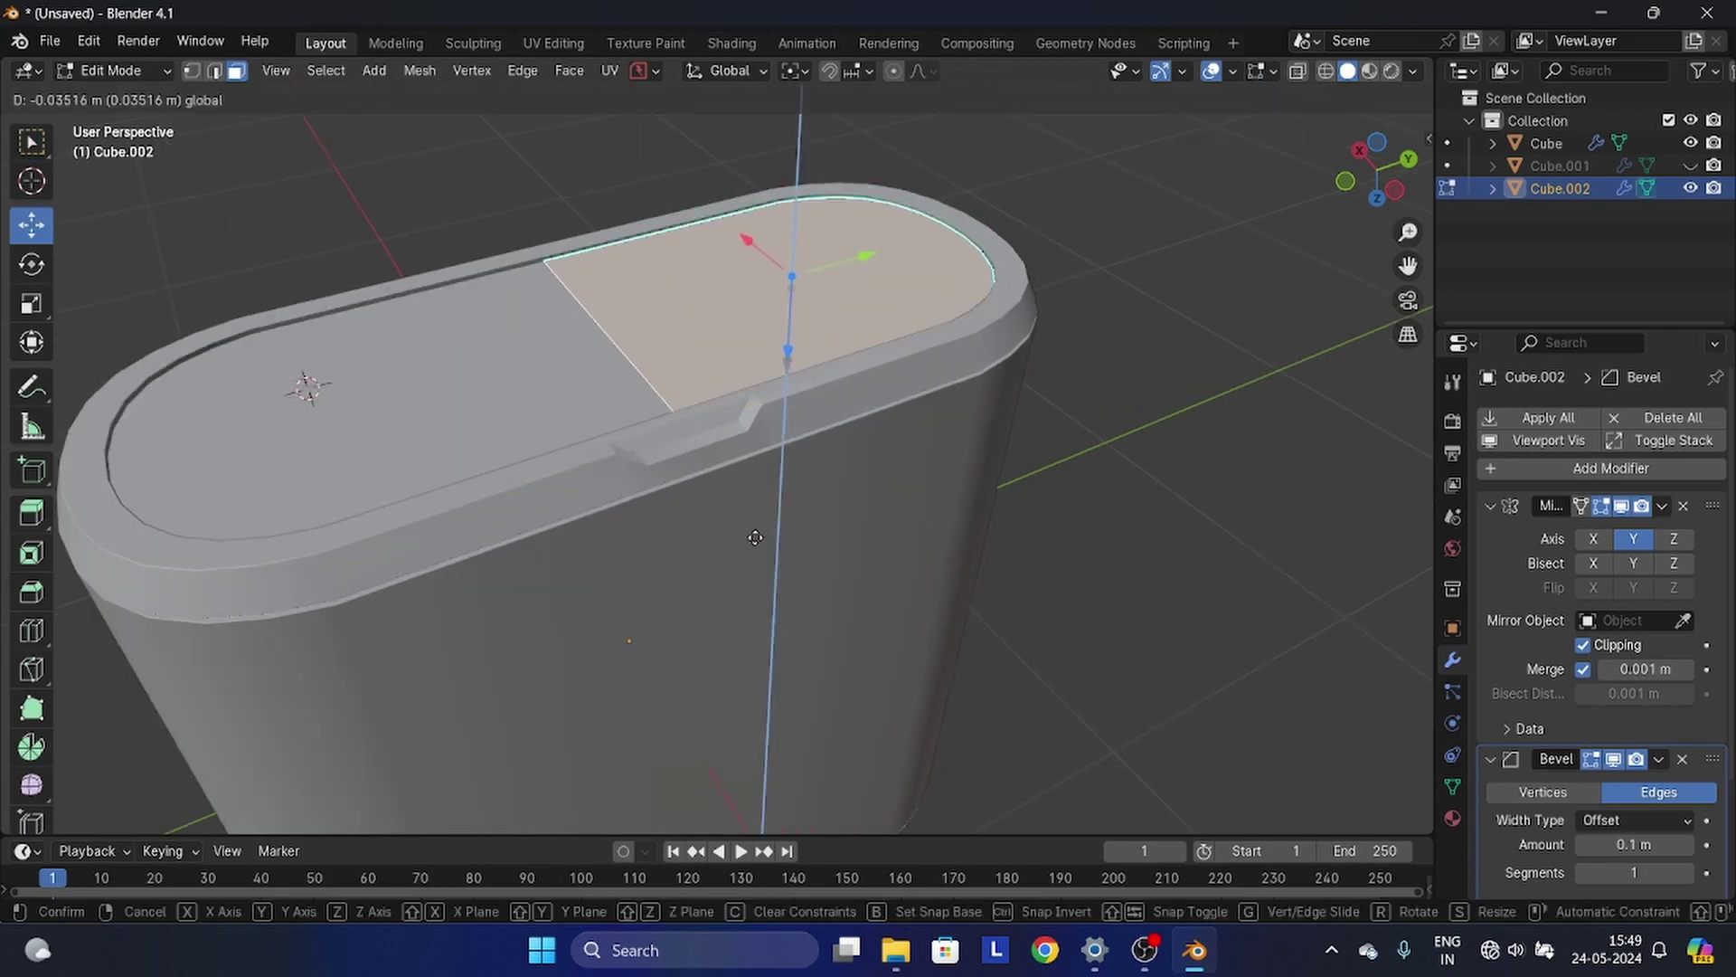
key(e)
click(777, 461)
middle_drag(770, 464, 819, 468)
scroll(805, 407, up, 3)
drag(750, 308, 749, 304)
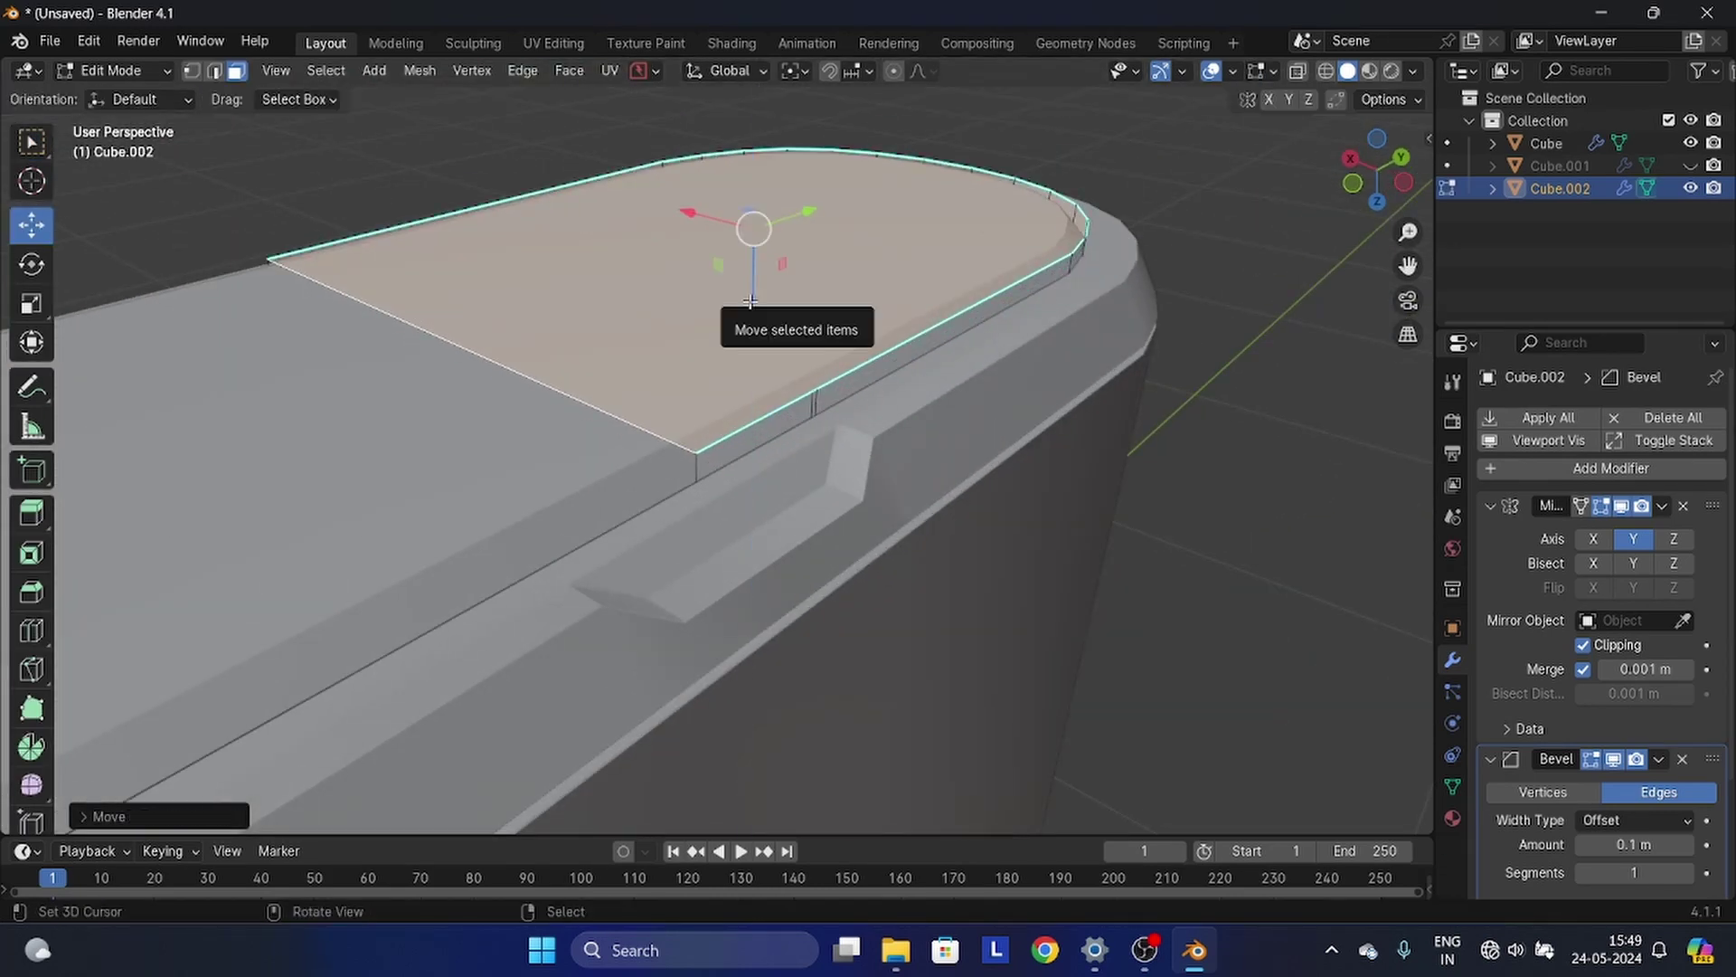
- Add a loop cut around the cover's side wall and check the cover in Object Mode
key(ctrl+r)
click(628, 384)
click(632, 376)
key(Tab)
scroll(687, 389, down, 4)
middle_drag(868, 380, 945, 384)
- Add another loop cut around the cover's side wall beside the notch
key(Tab)
middle_drag(709, 361, 648, 331)
scroll(615, 407, up, 3)
key(ctrl+r)
click(617, 400)
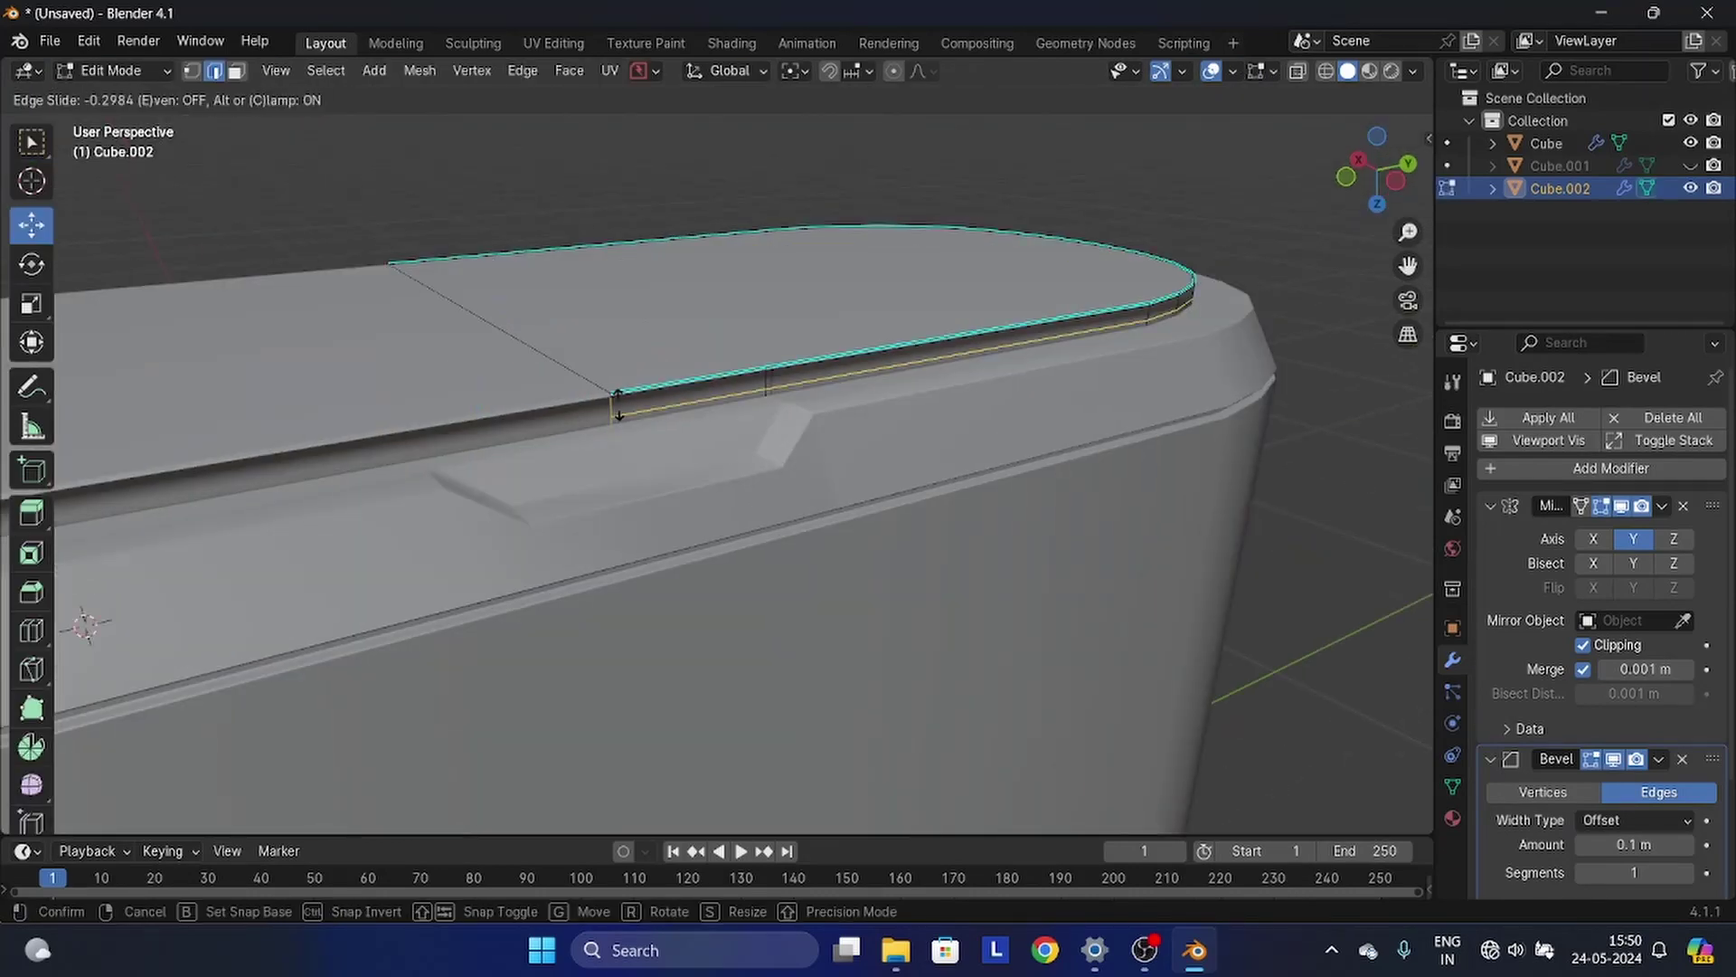
- Extrude the cover's side section outward over the notch as a tab and add a loop cut to it
key(e)
middle_drag(651, 400, 827, 506)
click(785, 496)
key(ctrl+r)
click(802, 457)
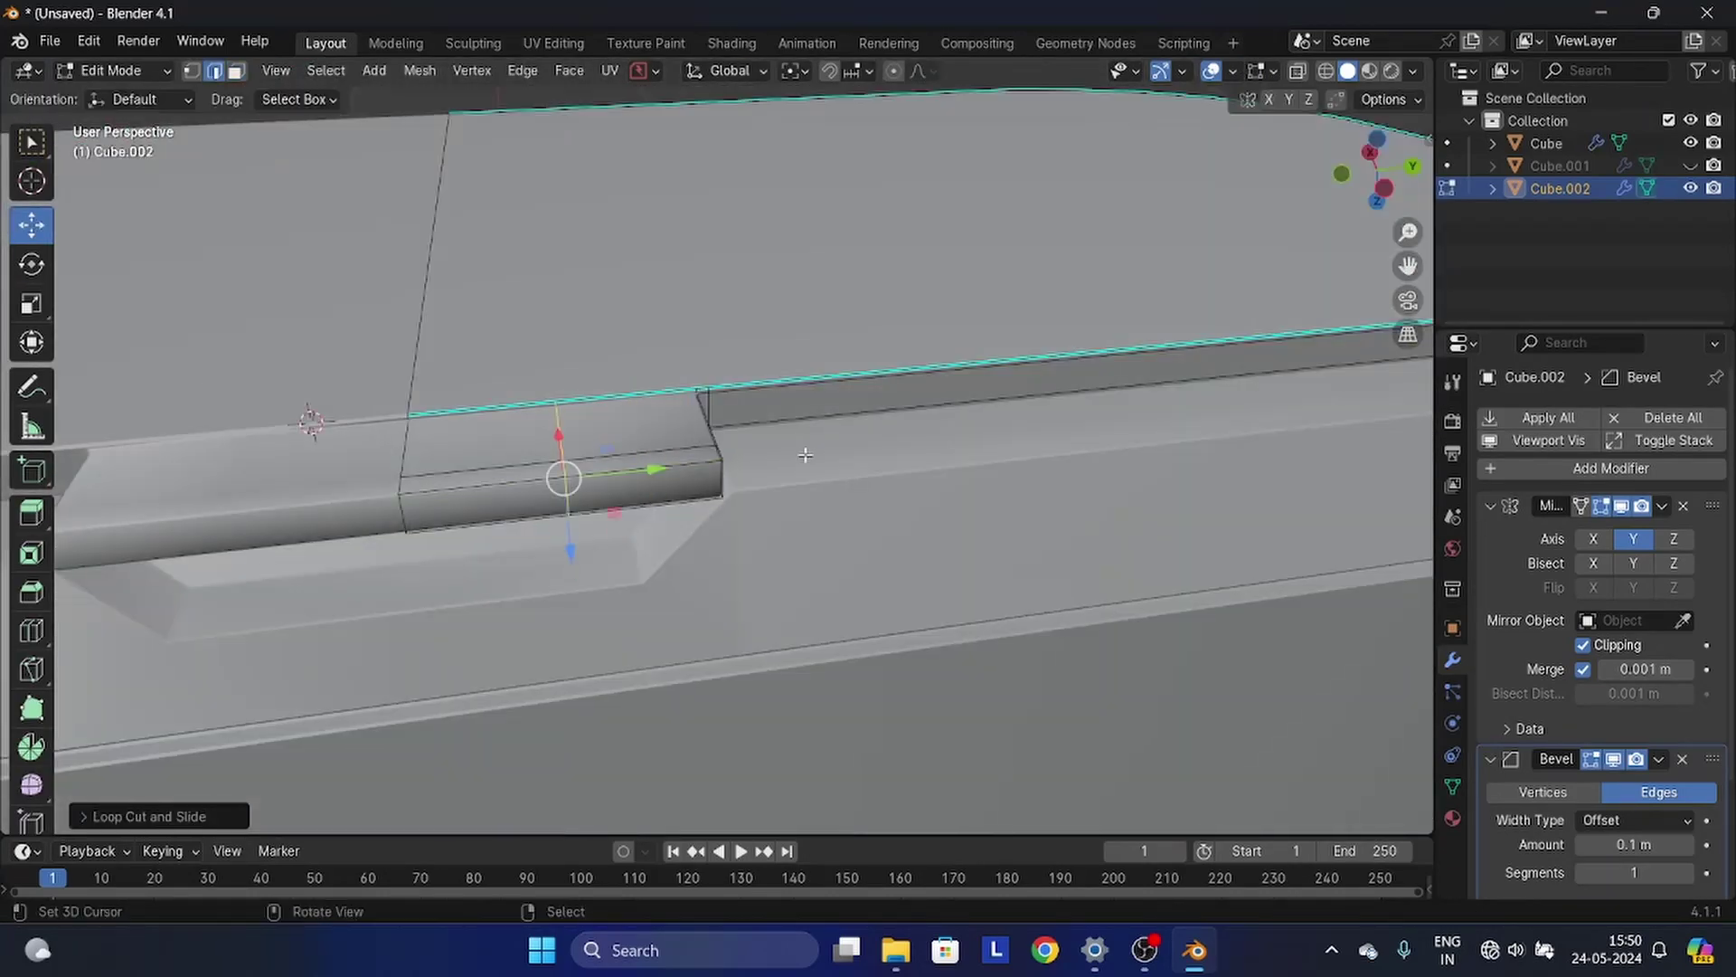
- Inset the face on the tab's underside above the notch
key(3)
click(802, 362)
right_click(869, 253)
key(i)
click(852, 253)
- Adjust the position of the narrow face strip beneath the tab
right_click(260, 215)
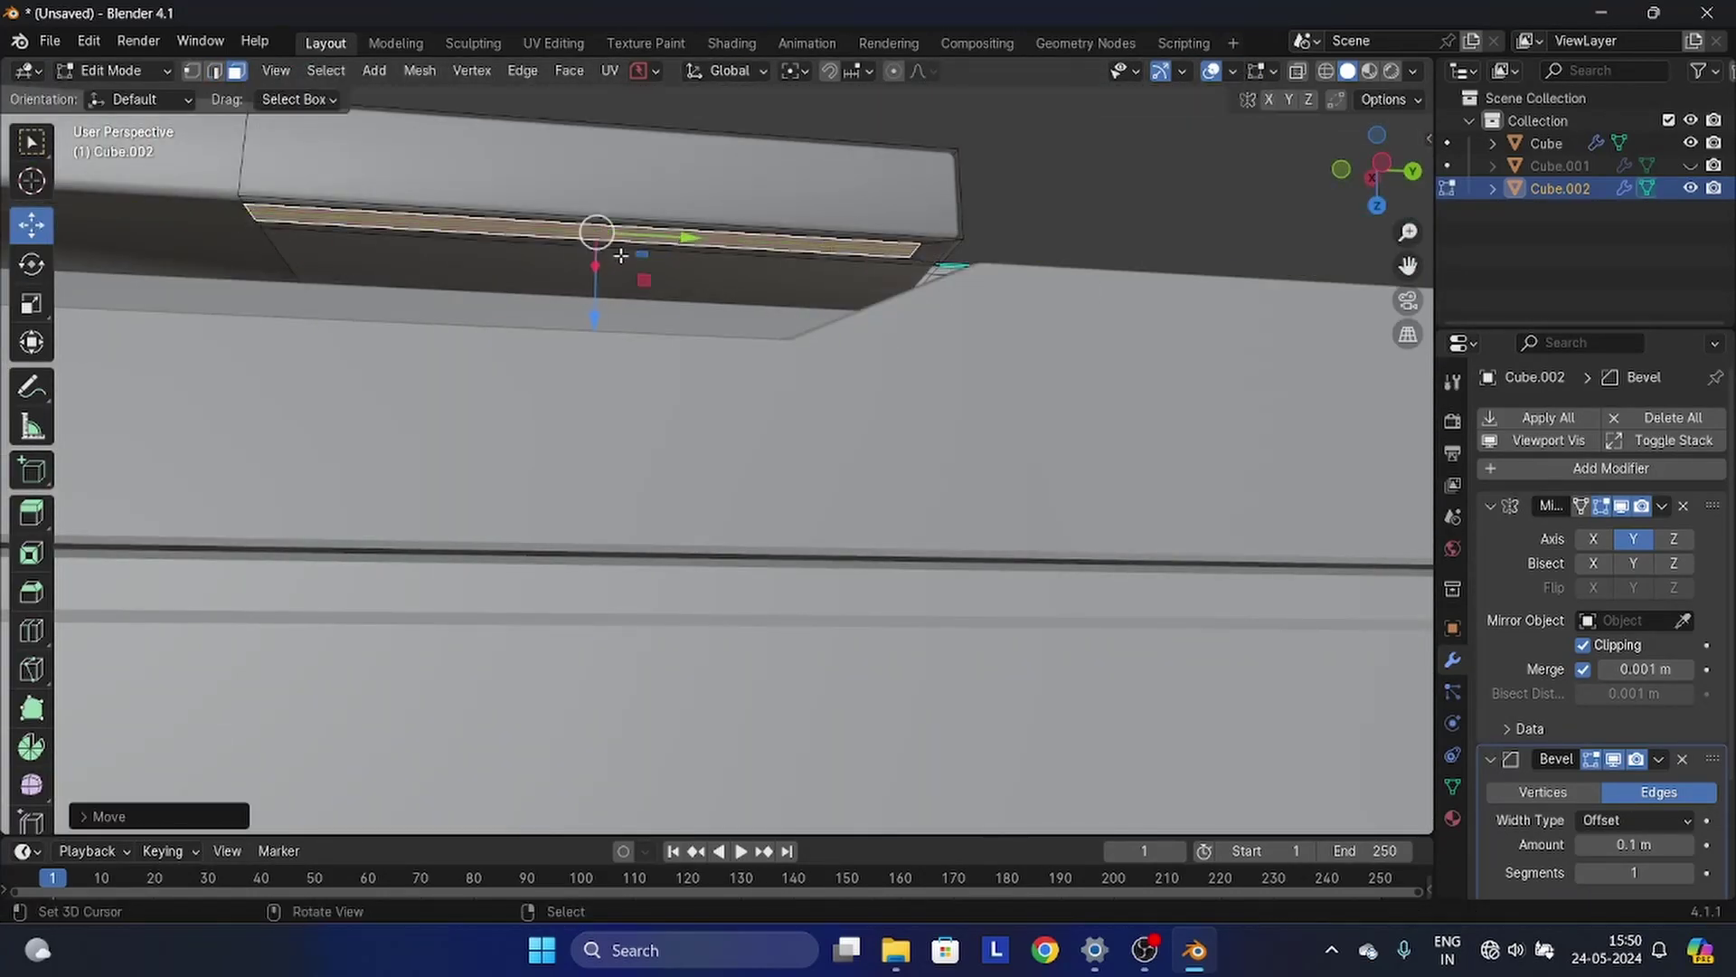
drag(653, 271, 643, 271)
scroll(644, 271, down, 3)
drag(789, 442, 776, 442)
scroll(776, 442, down, 4)
middle_drag(776, 442, 688, 579)
right_click(757, 426)
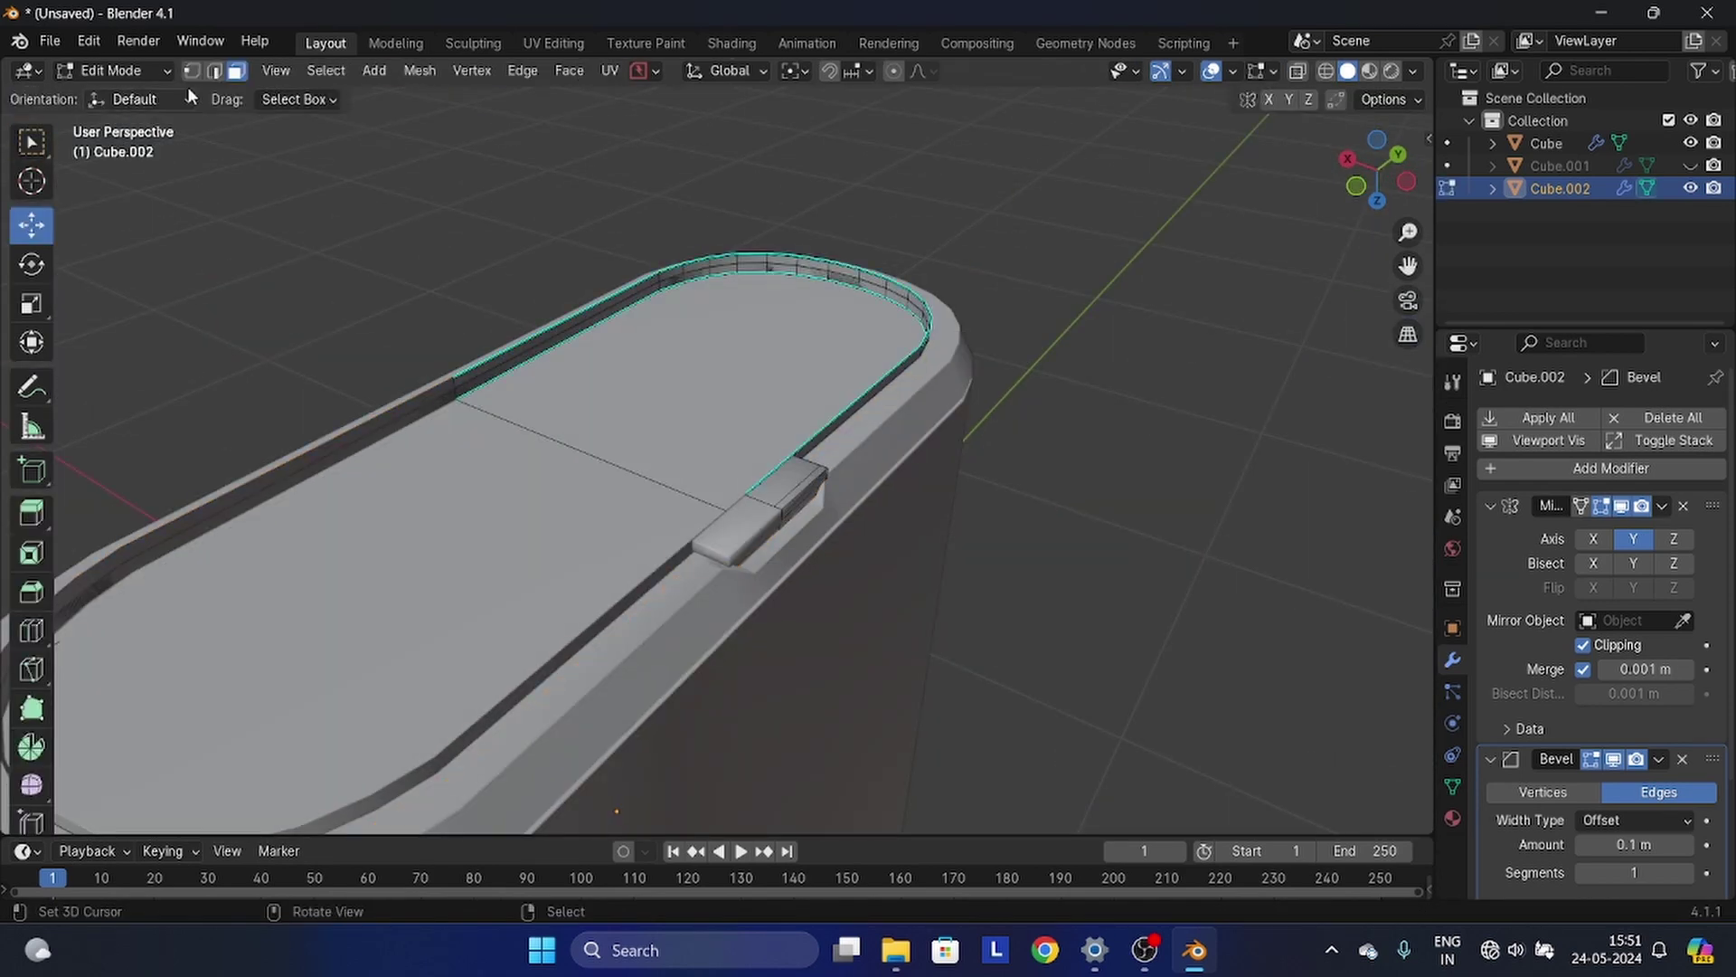
- Try to close the cover's open outline by selecting its edge loop and applying Grid Fill
click(214, 70)
scroll(904, 423, up, 4)
alt+right_click(910, 425)
middle_drag(911, 426, 660, 246)
click(570, 71)
click(604, 346)
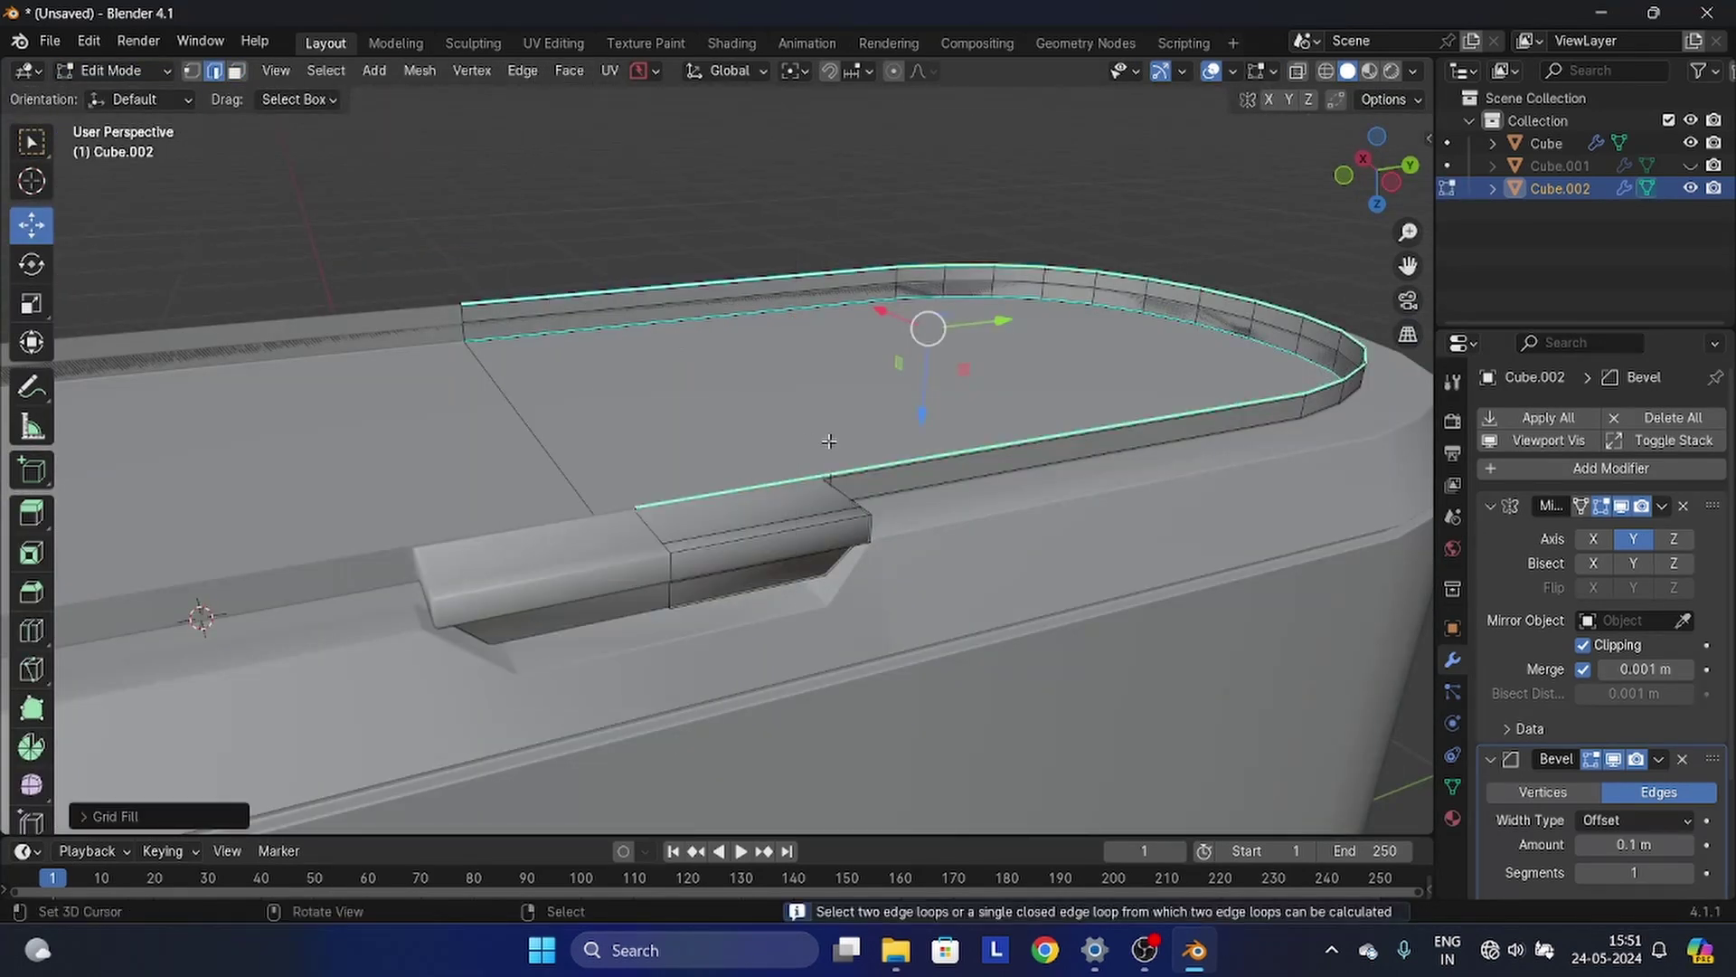
- Isolate the cover in local view and delete its large flat face
key(slash)
middle_drag(829, 442, 891, 511)
click(237, 71)
right_click(741, 470)
key(x)
click(750, 479)
- Try Grid Fill again on the border loop around the cover's open face
middle_drag(750, 479, 832, 443)
click(214, 70)
alt+right_click(733, 585)
click(569, 71)
click(604, 346)
- Fill the cover's rounded end with strips of faces between its opposite border edges, undoing the surplus fill
right_click(863, 601)
key(f)
key(f)
key(f)
key(f)
key(f)
key(f)
key(f)
key(f)
middle_drag(868, 375, 818, 380)
key(ctrl+z)
- Add loop cuts to the cover's side walls near the tab and fill the remaining gap up to the mirror line with faces
key(ctrl+r)
click(1015, 258)
key(f)
key(ctrl+r)
click(479, 259)
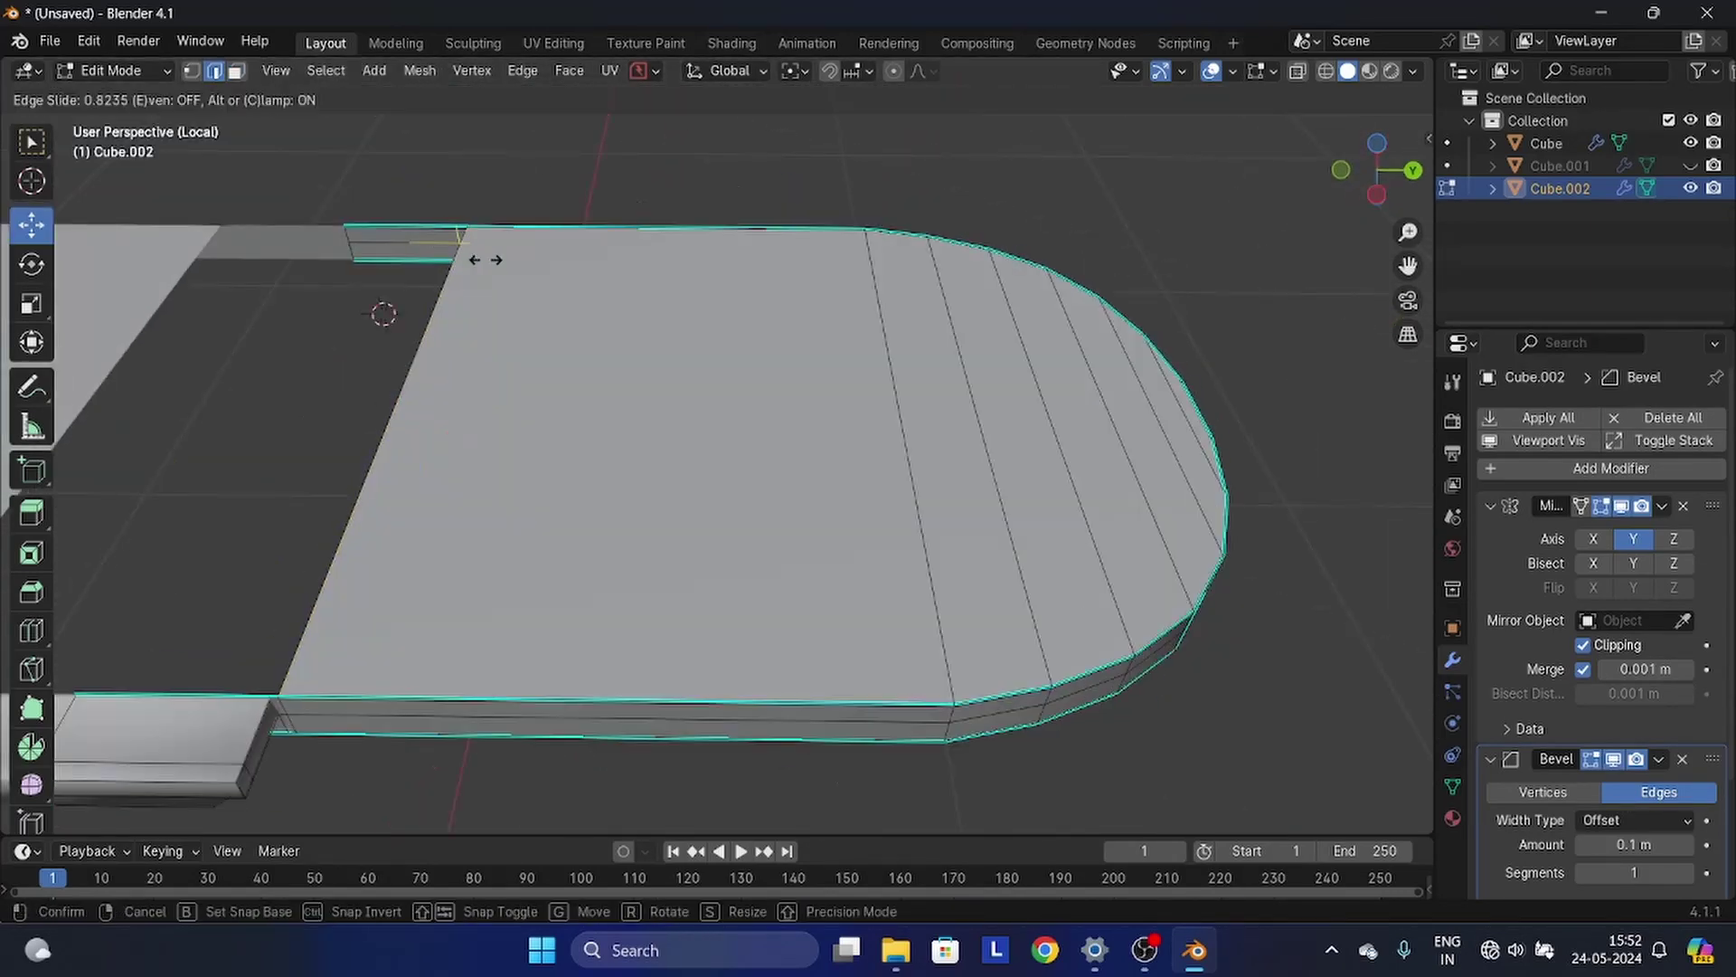
click(485, 260)
right_click(380, 461)
key(f)
key(f)
- Close the opening on the cover's opposite side with strips of faces from the border edges
middle_drag(579, 298, 721, 148)
middle_drag(721, 471, 750, 271)
right_click(633, 294)
key(f)
key(f)
key(f)
key(f)
key(f)
key(f)
key(f)
key(f)
- Select the underside faces from the mirror line to the rounded end, extrude them and scale them inward to form a border
middle_drag(721, 469, 633, 401)
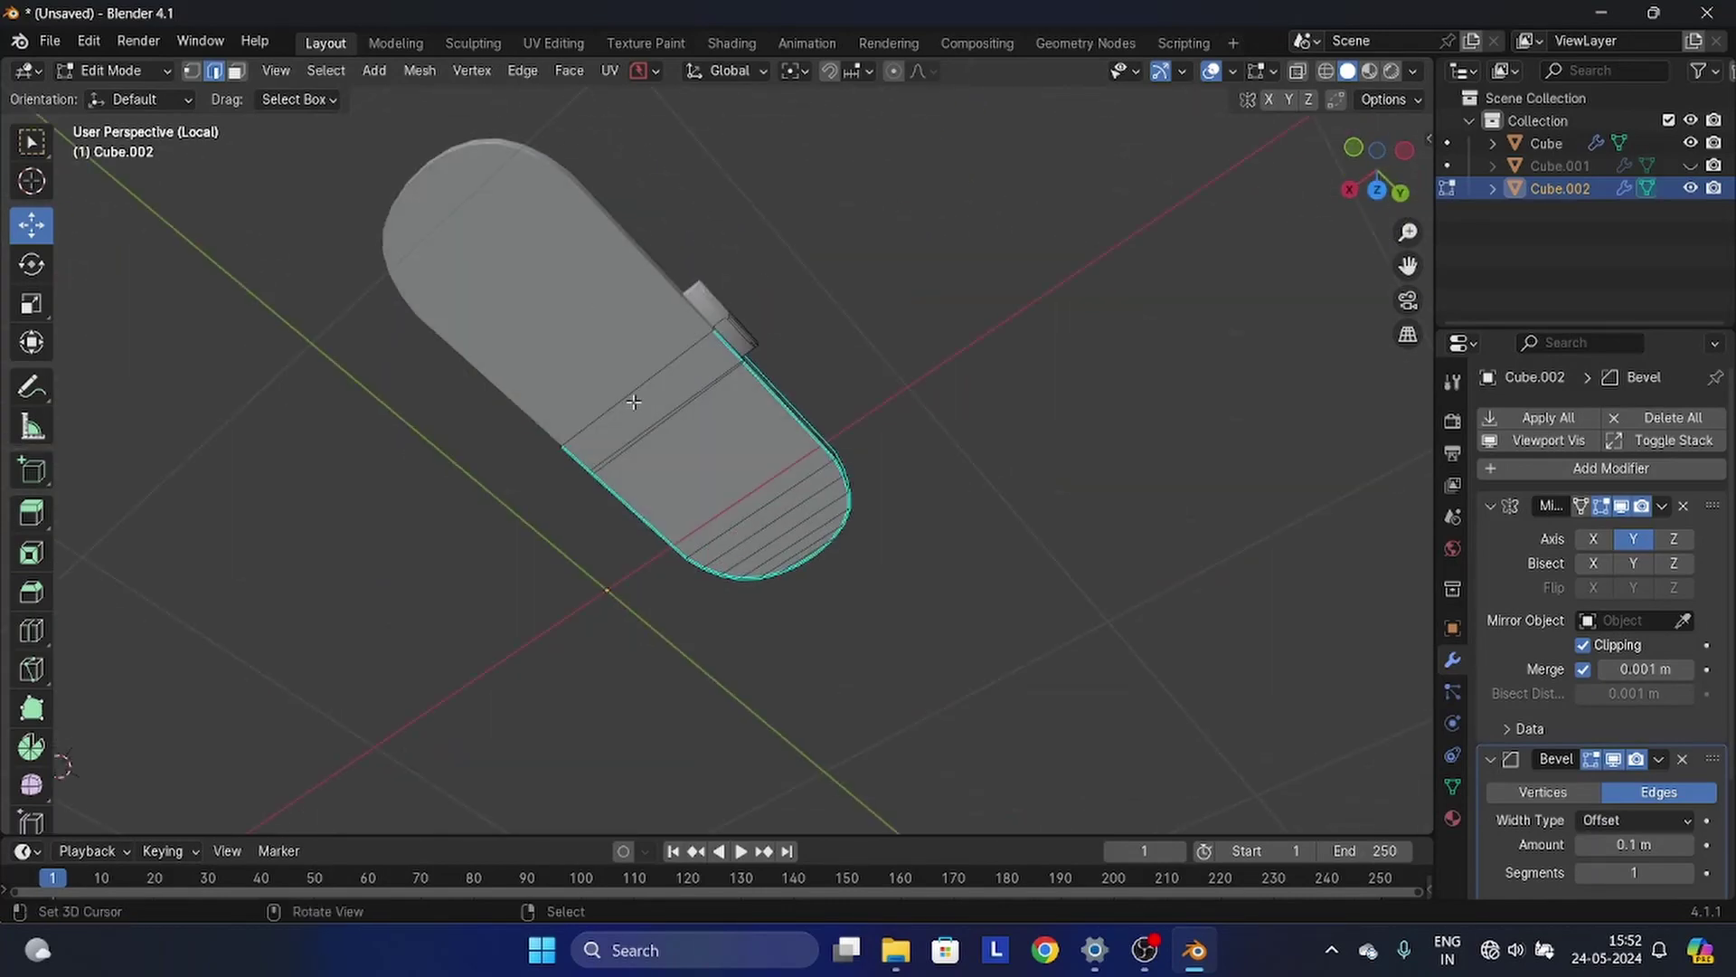
key(3)
right_click(634, 401)
scroll(769, 506, up, 5)
ctrl+right_click(830, 597)
scroll(841, 606, up, 4)
middle_drag(783, 551, 697, 589)
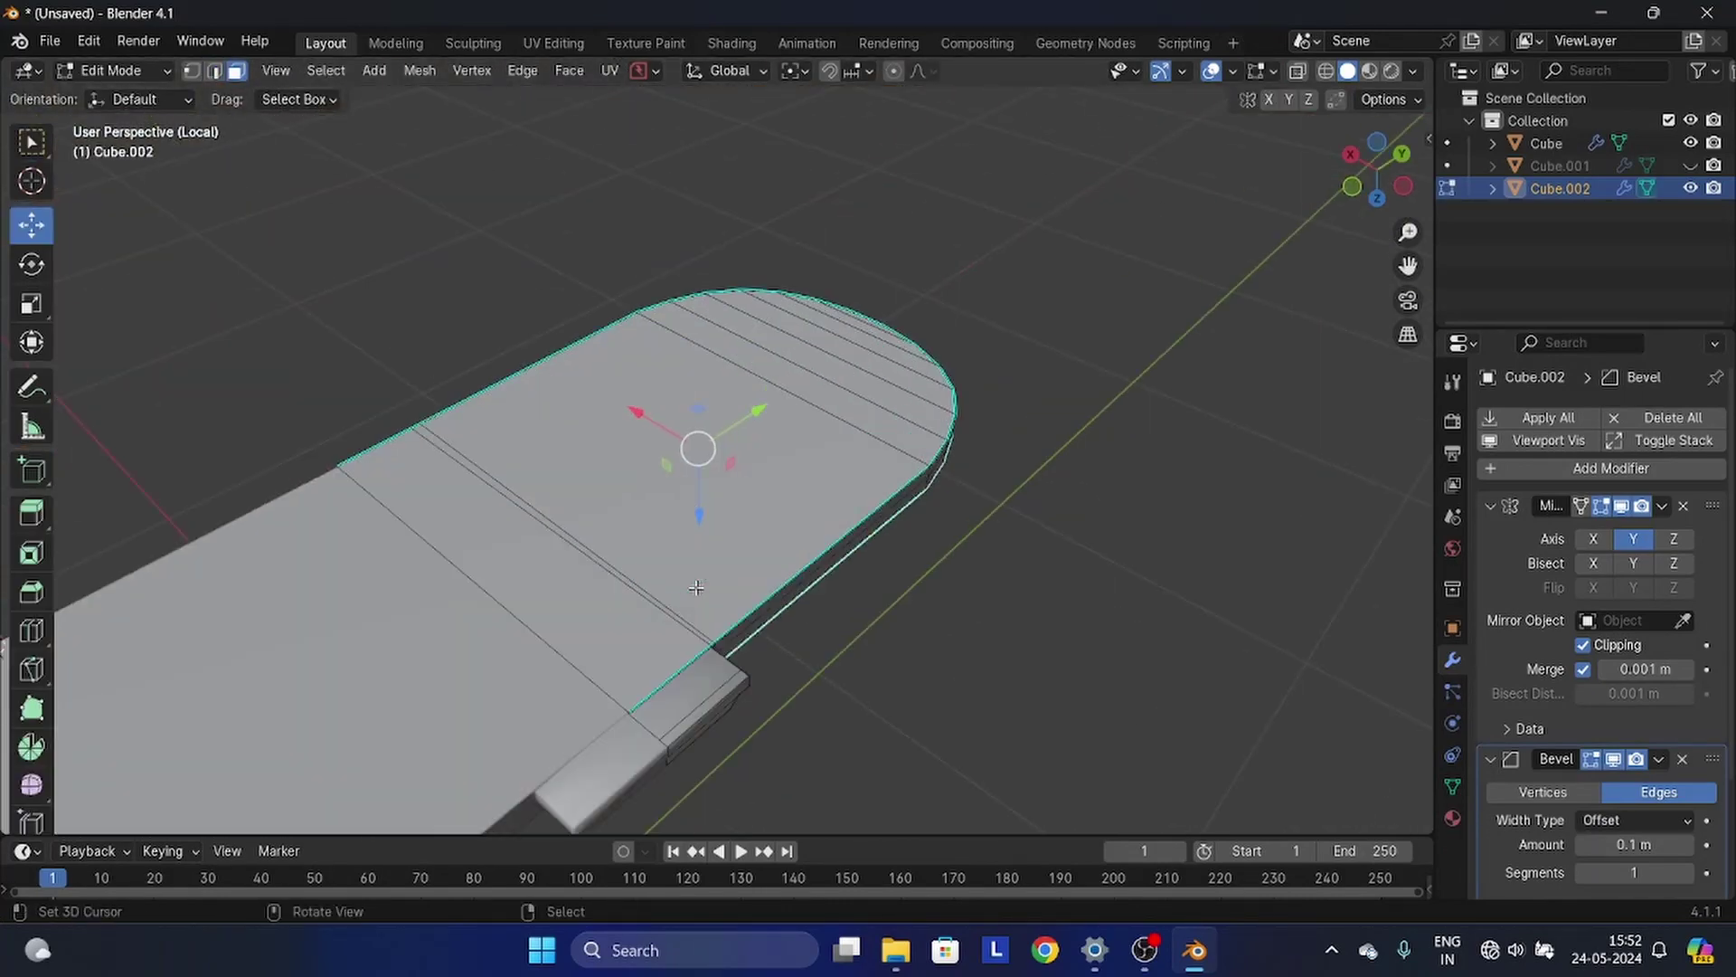
scroll(488, 584, up, 1)
shift+right_click(579, 552)
ctrl+right_click(968, 269)
click(1077, 511)
- Try a narrow second inset of the underside region with Extrude and Scale, and undo the last operations
scroll(1065, 540, up, 2)
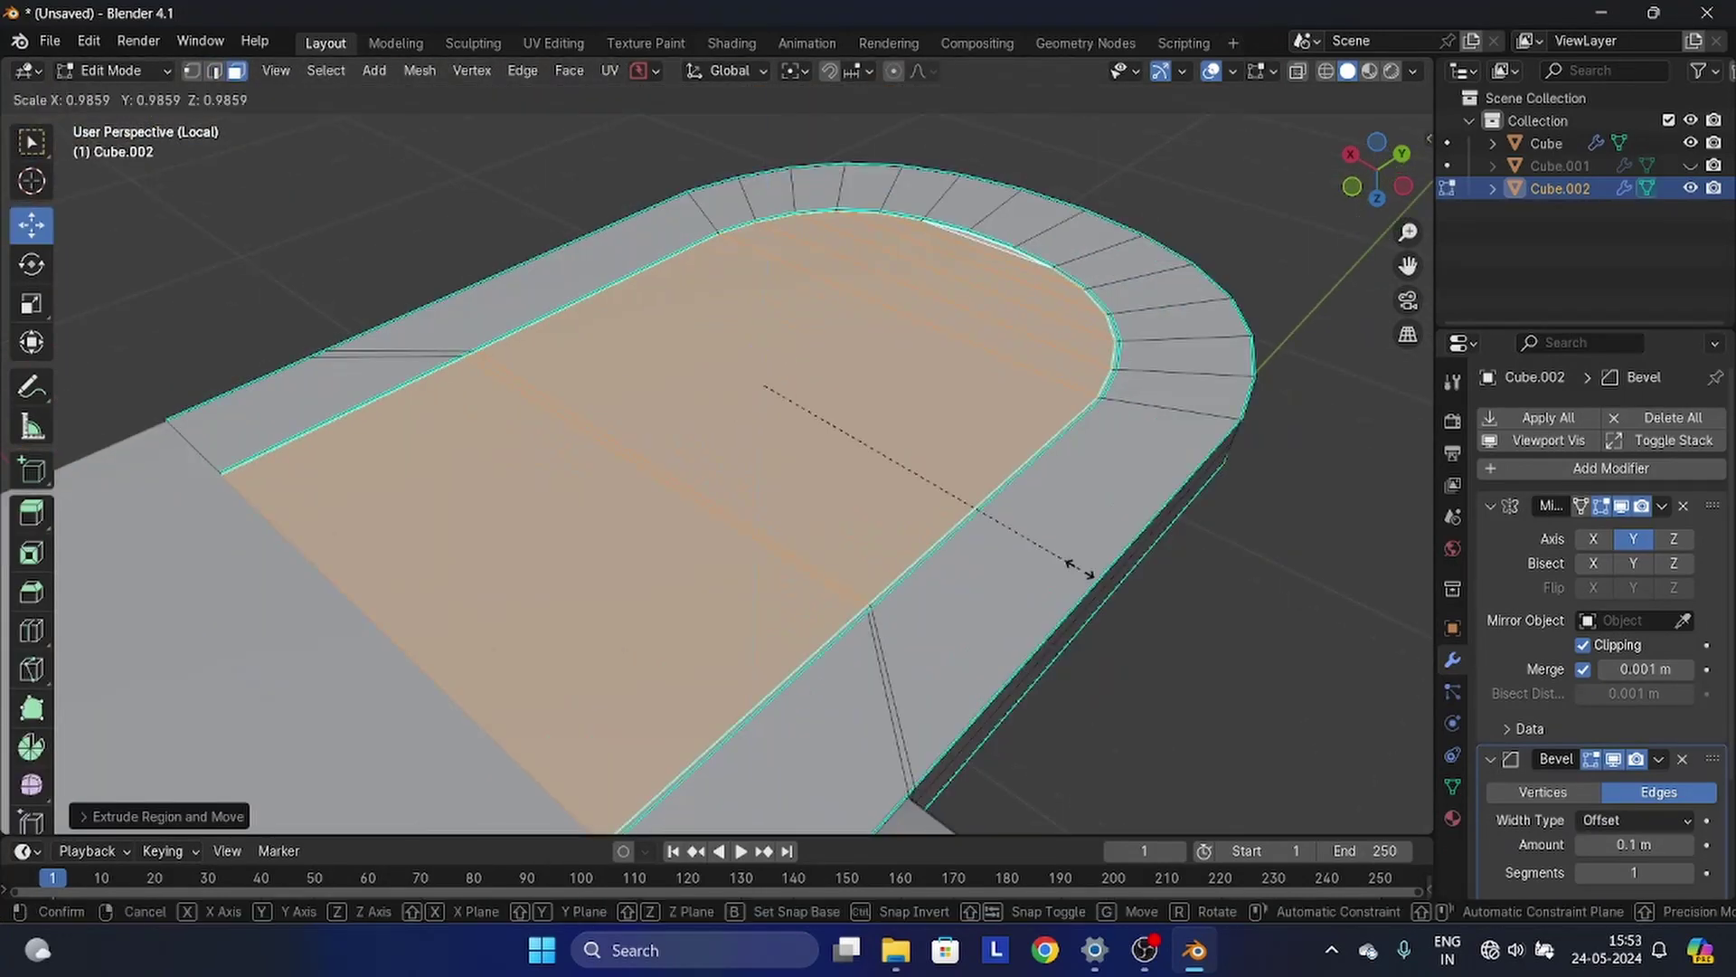
right_click(1080, 570)
scroll(985, 661, up, 4)
scroll(992, 666, down, 5)
key(ctrl+z)
key(ctrl+z)
key(ctrl+z)
- Knife new edges from the mirror line into the underside border strip beside the tab and add a loop cut there
middle_drag(992, 667, 658, 306)
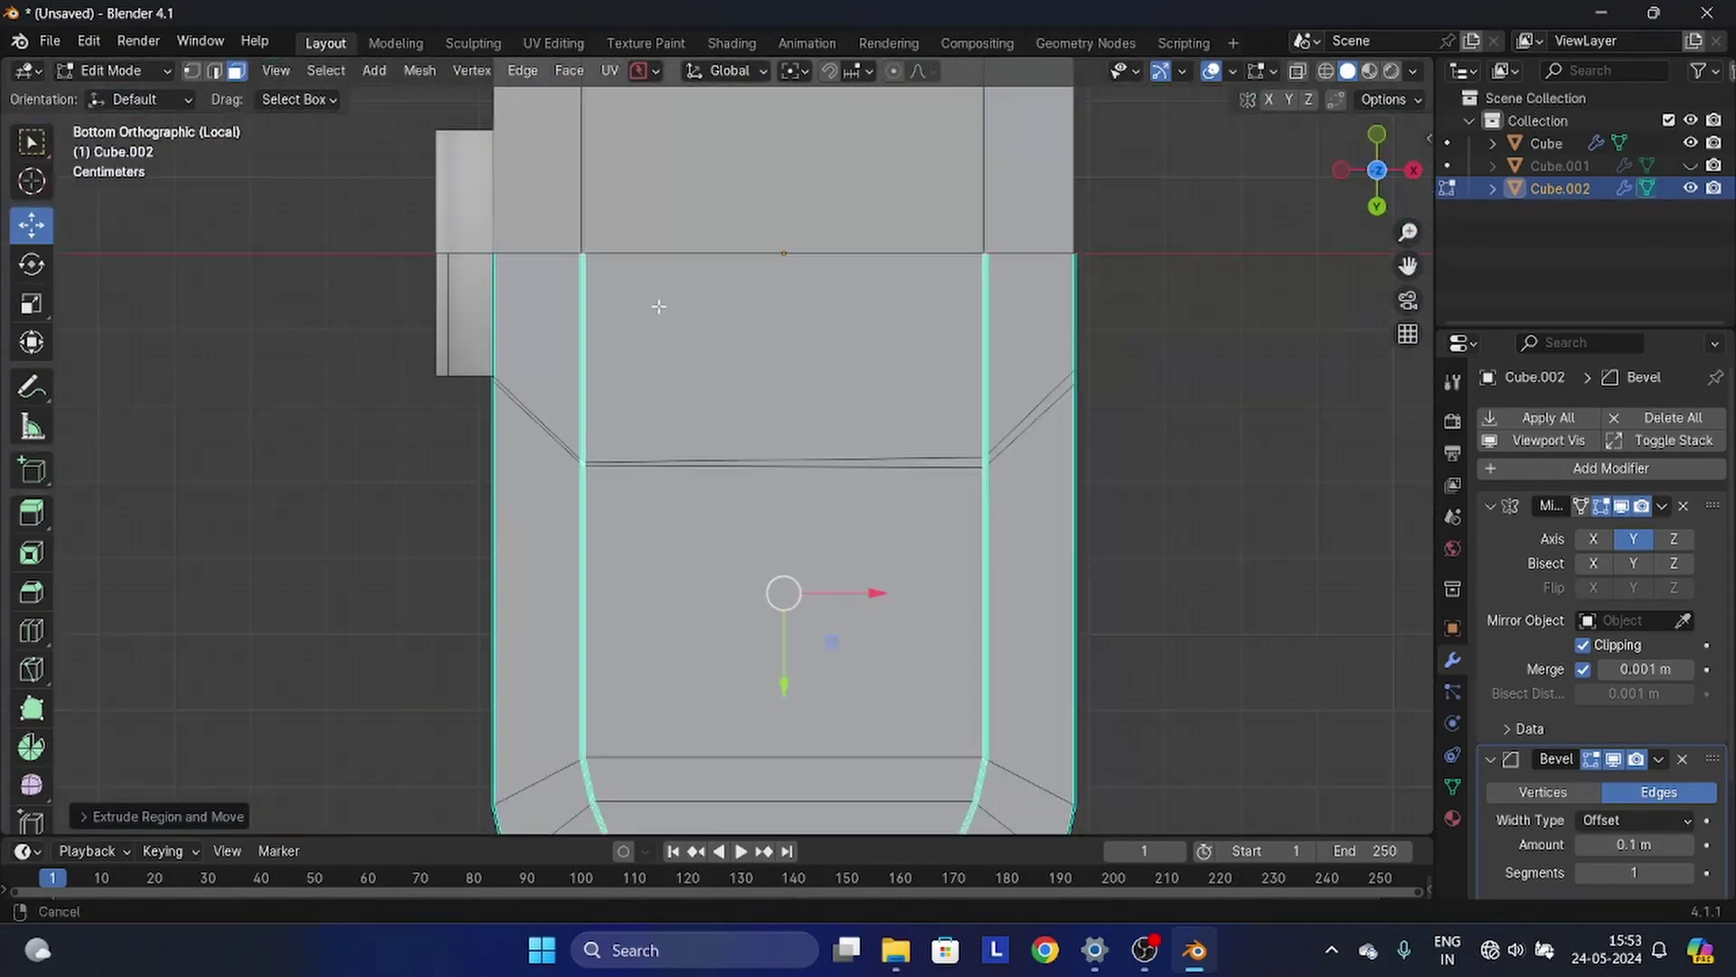
scroll(462, 212, up, 8)
scroll(22, 495, down, 1)
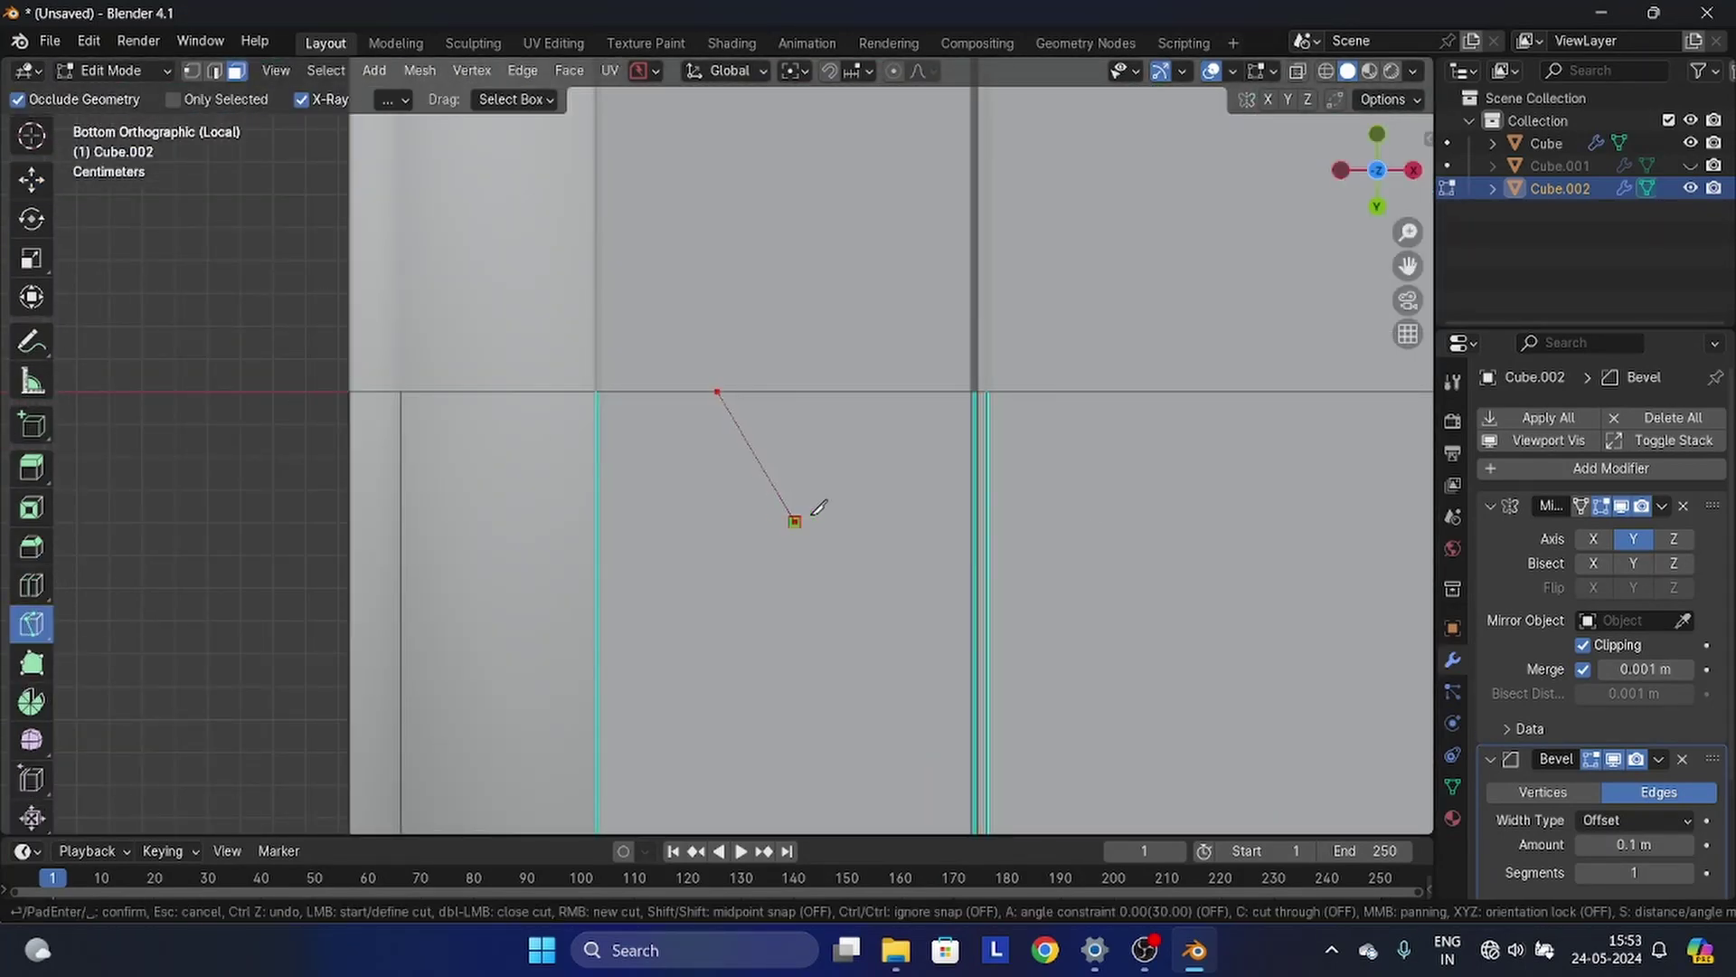
click(32, 180)
middle_drag(425, 407, 693, 364)
scroll(693, 364, up, 2)
key(ctrl+r)
click(279, 213)
right_click(279, 213)
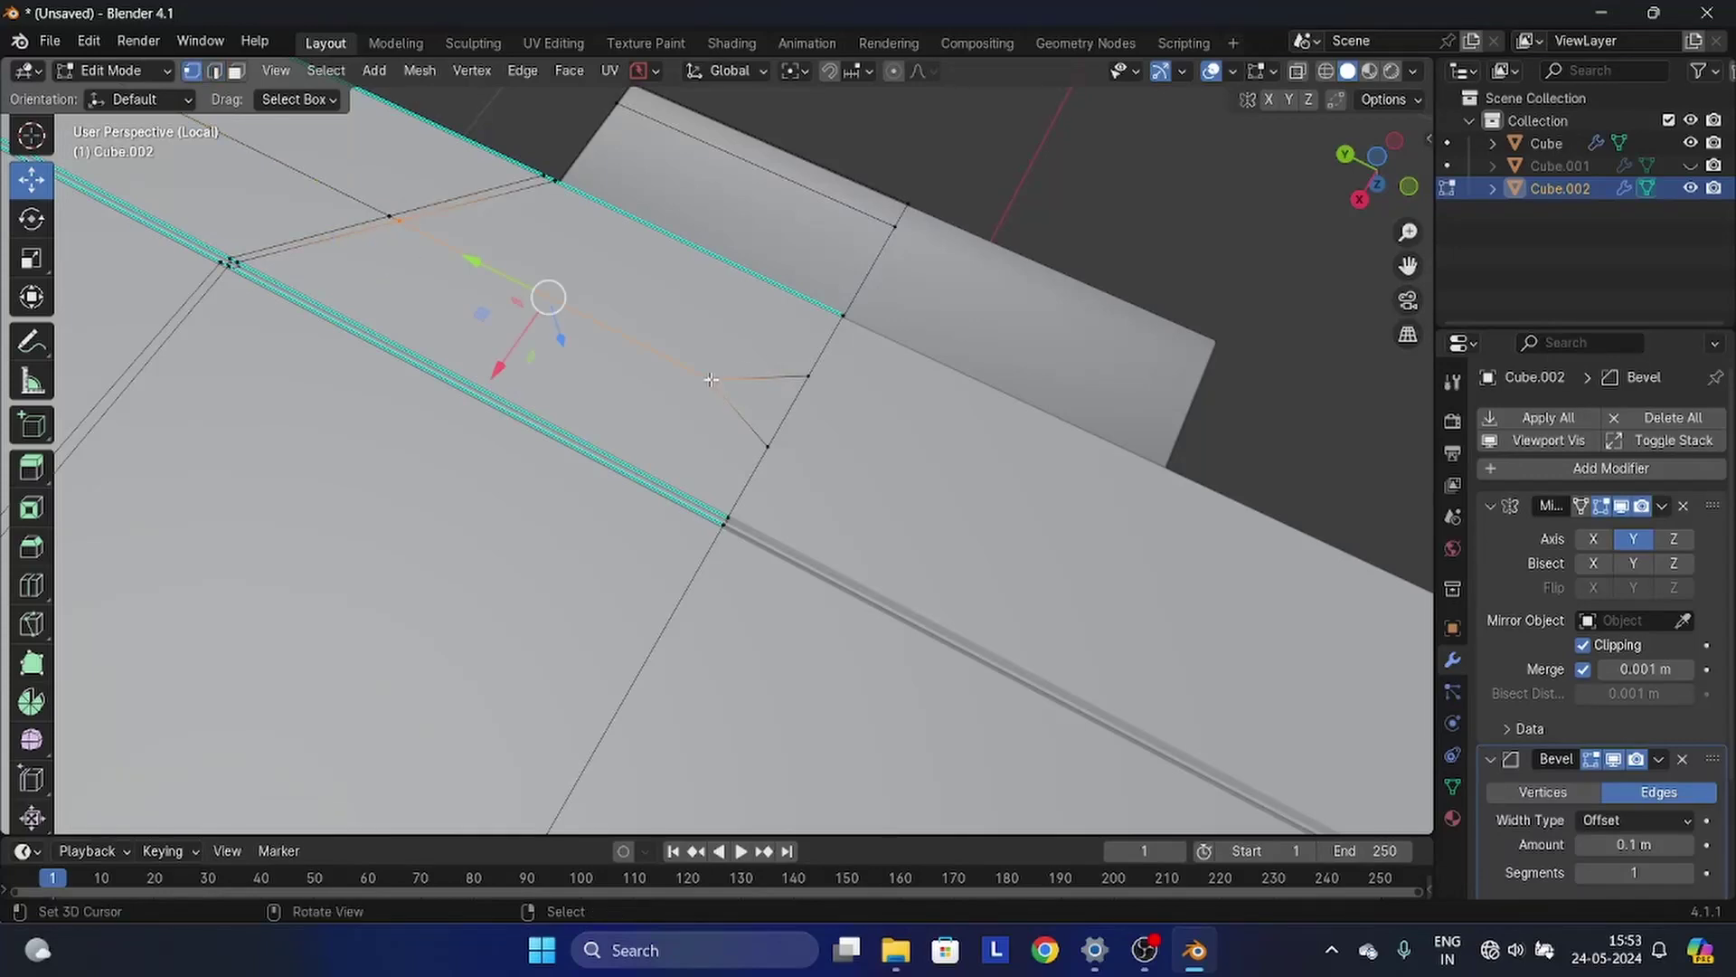
- Reposition the vertex where the new cuts meet in the border strip beside the tab
key(alt+a)
scroll(787, 408, up, 2)
shift+middle_drag(786, 408, 758, 487)
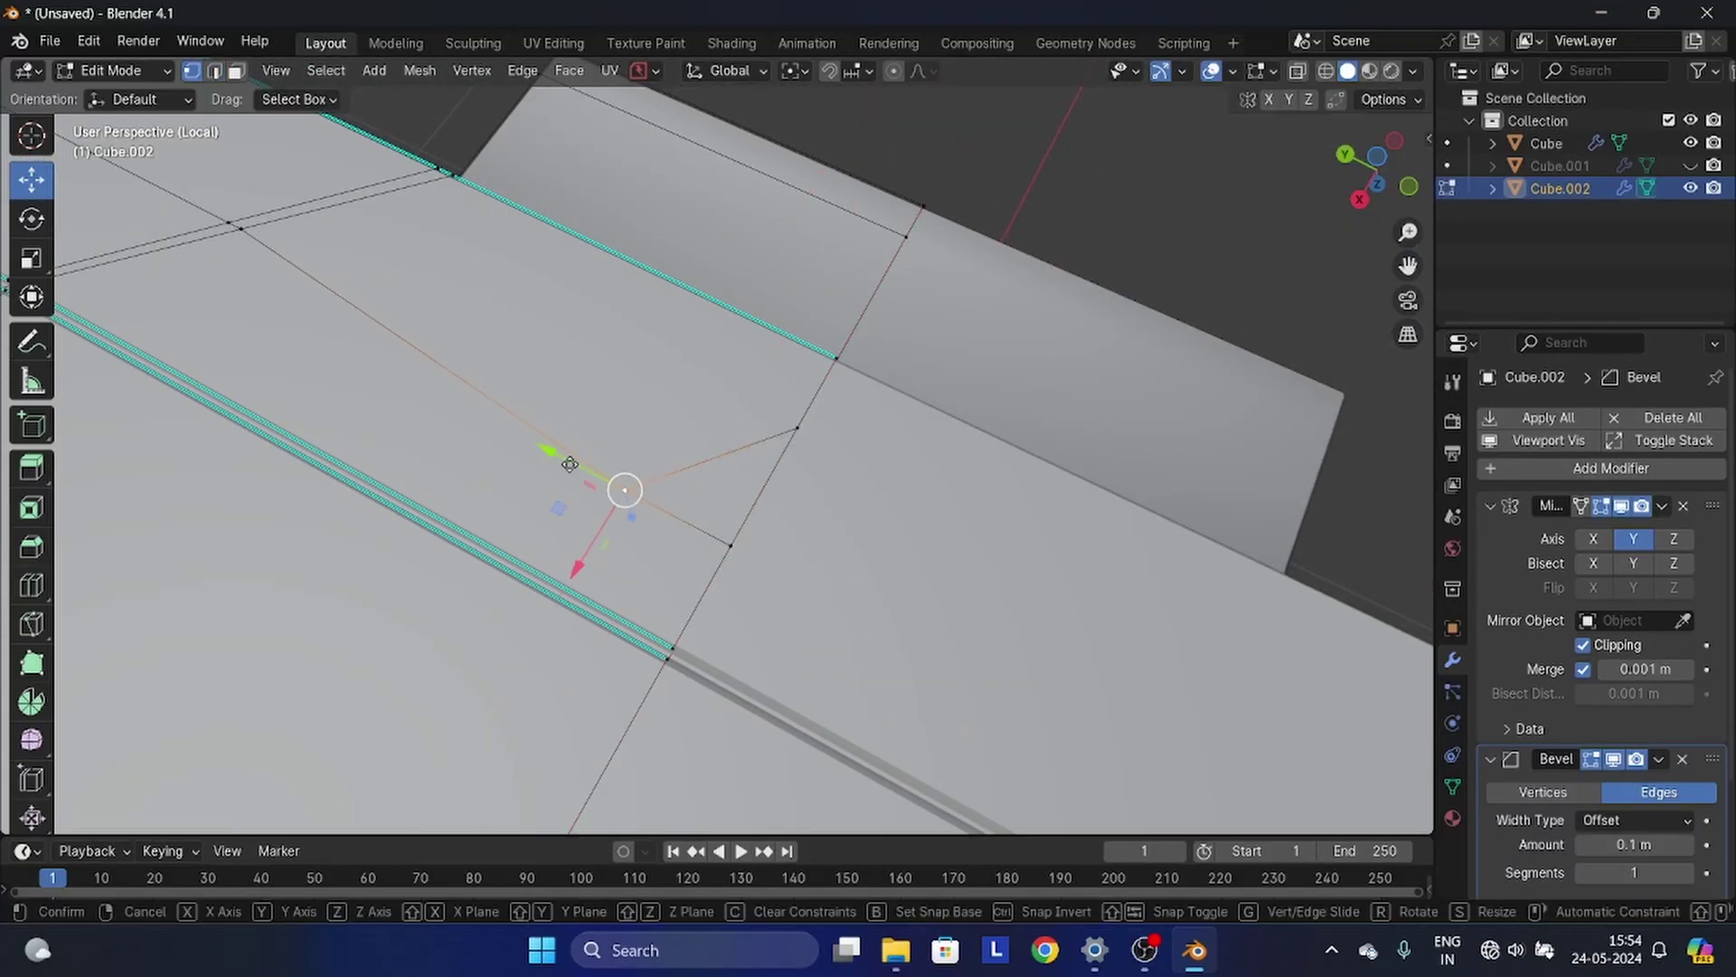
right_click(713, 506)
scroll(713, 506, up, 3)
key(e)
middle_drag(714, 506, 797, 455)
click(829, 527)
- Subdivide the cover's face with loop cuts, including two cuts between the mirror line and the end of the tab
scroll(829, 527, down, 4)
scroll(876, 511, down, 5)
middle_drag(877, 512, 696, 460)
key(ctrl+r)
scroll(678, 419, up, 3)
click(679, 419)
right_click(678, 419)
key(ctrl+r)
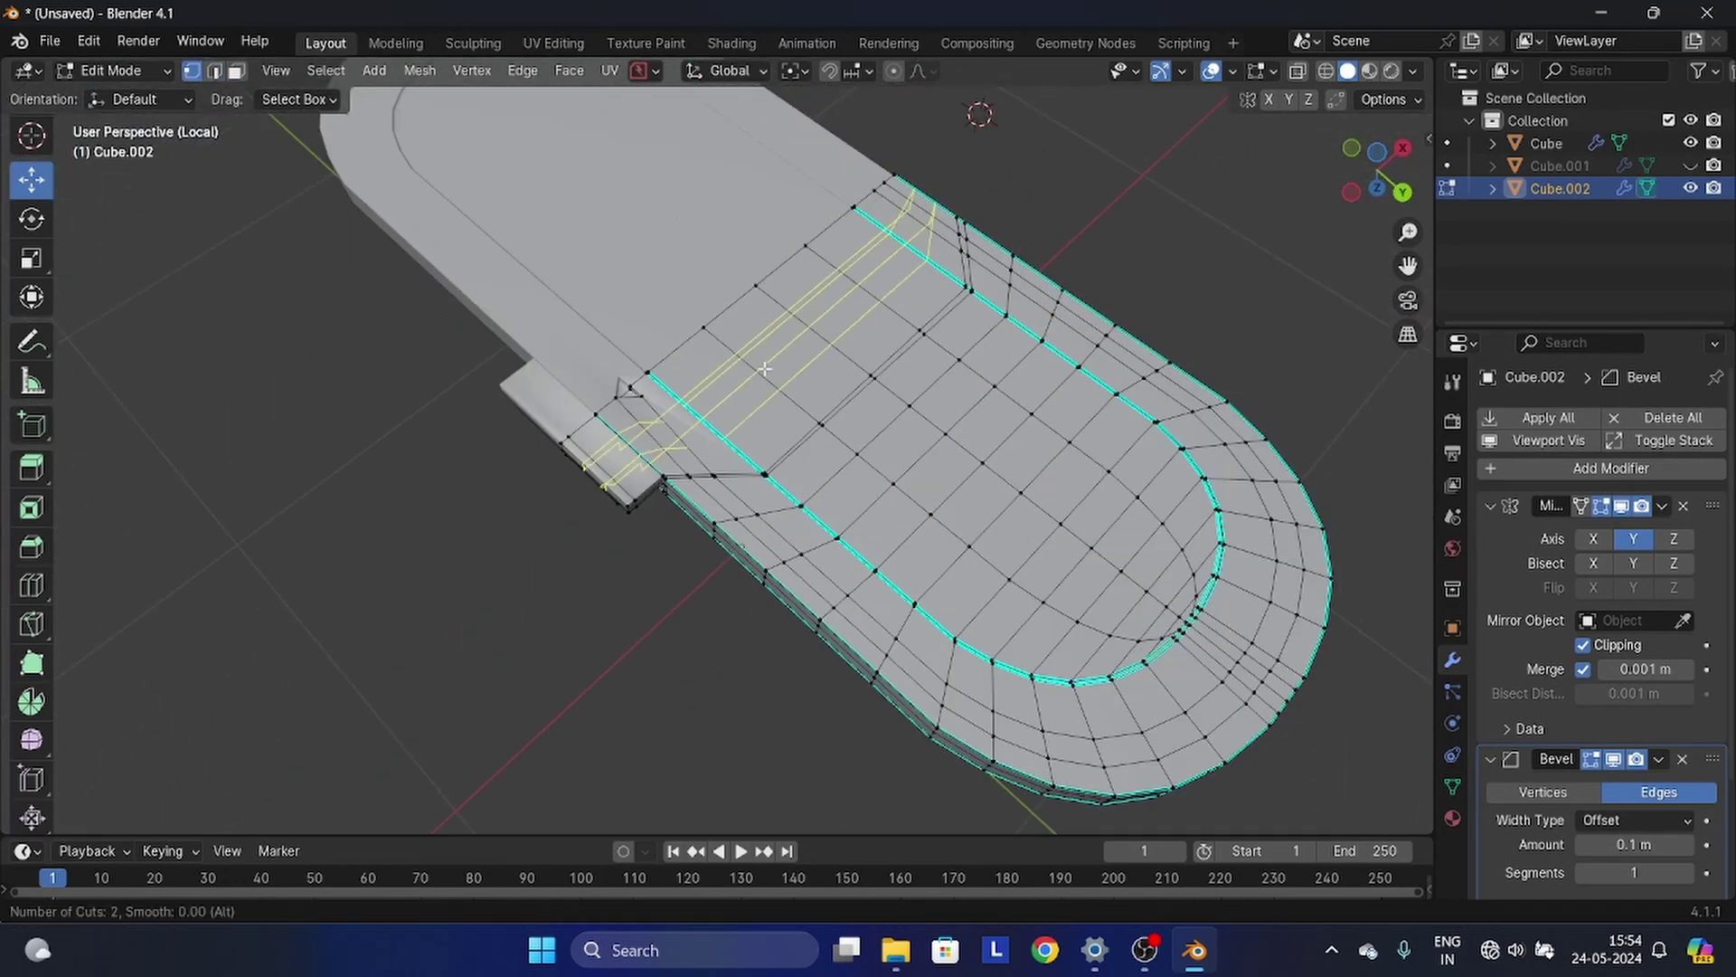
click(763, 368)
- Select the cover's top faces in top view, extrude and scale them inward to form a border, and extrude them again
middle_drag(763, 368, 723, 579)
key(KP_7)
key(3)
ctrl+right_click(711, 180)
key(e)
key(s)
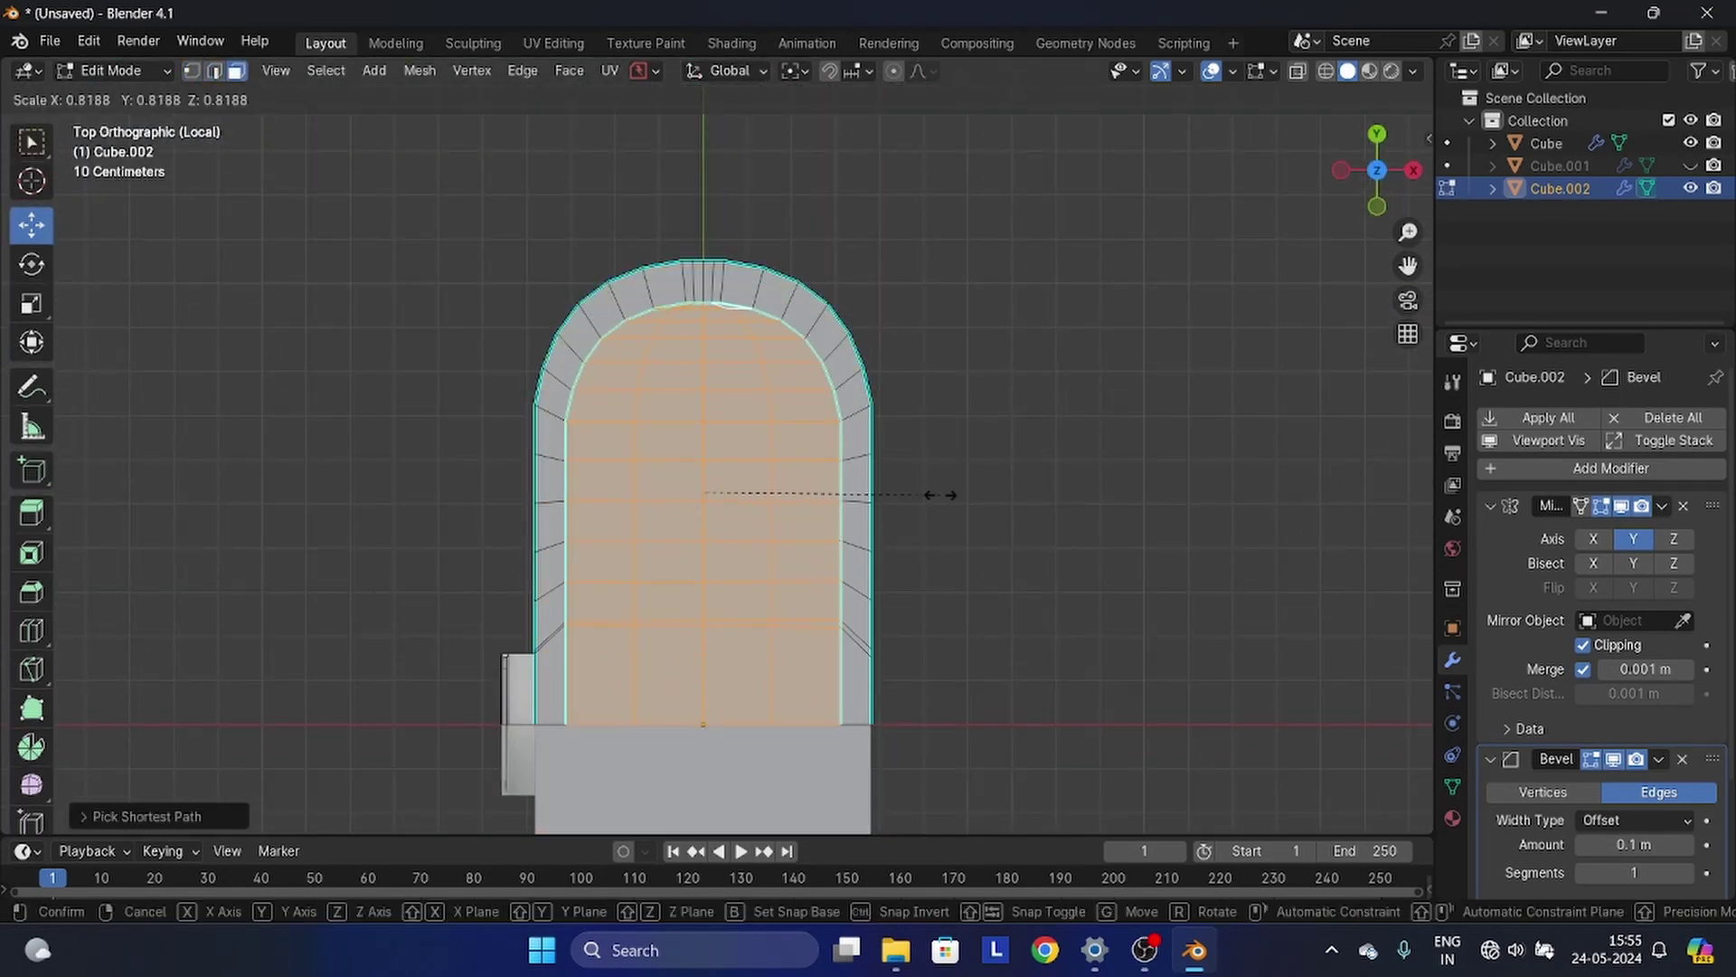
middle_drag(931, 502, 991, 624)
key(e)
click(1040, 646)
scroll(1040, 647, down, 1)
middle_drag(1085, 674, 1037, 610)
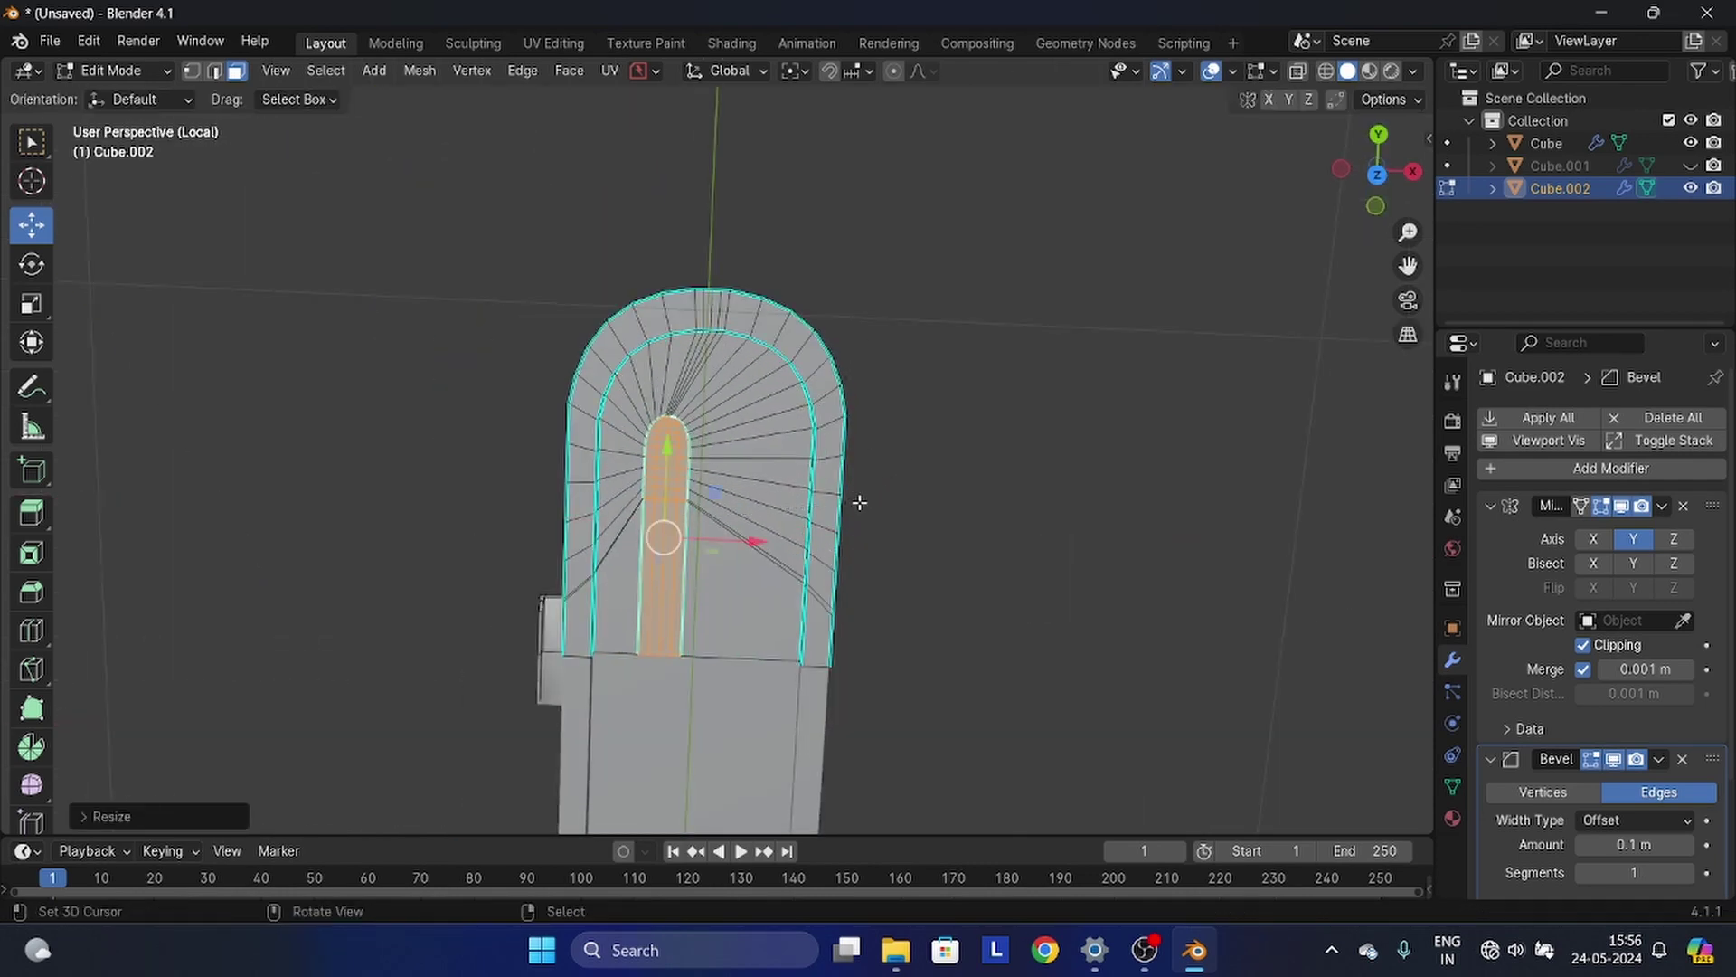
- Extrude the narrow rounded strip on the cover's top, scale it inward and shift it slightly
middle_drag(860, 502, 919, 438)
scroll(919, 437, up, 8)
key(e)
right_click(919, 438)
key(s)
click(954, 552)
scroll(954, 551, down, 4)
drag(691, 465, 694, 478)
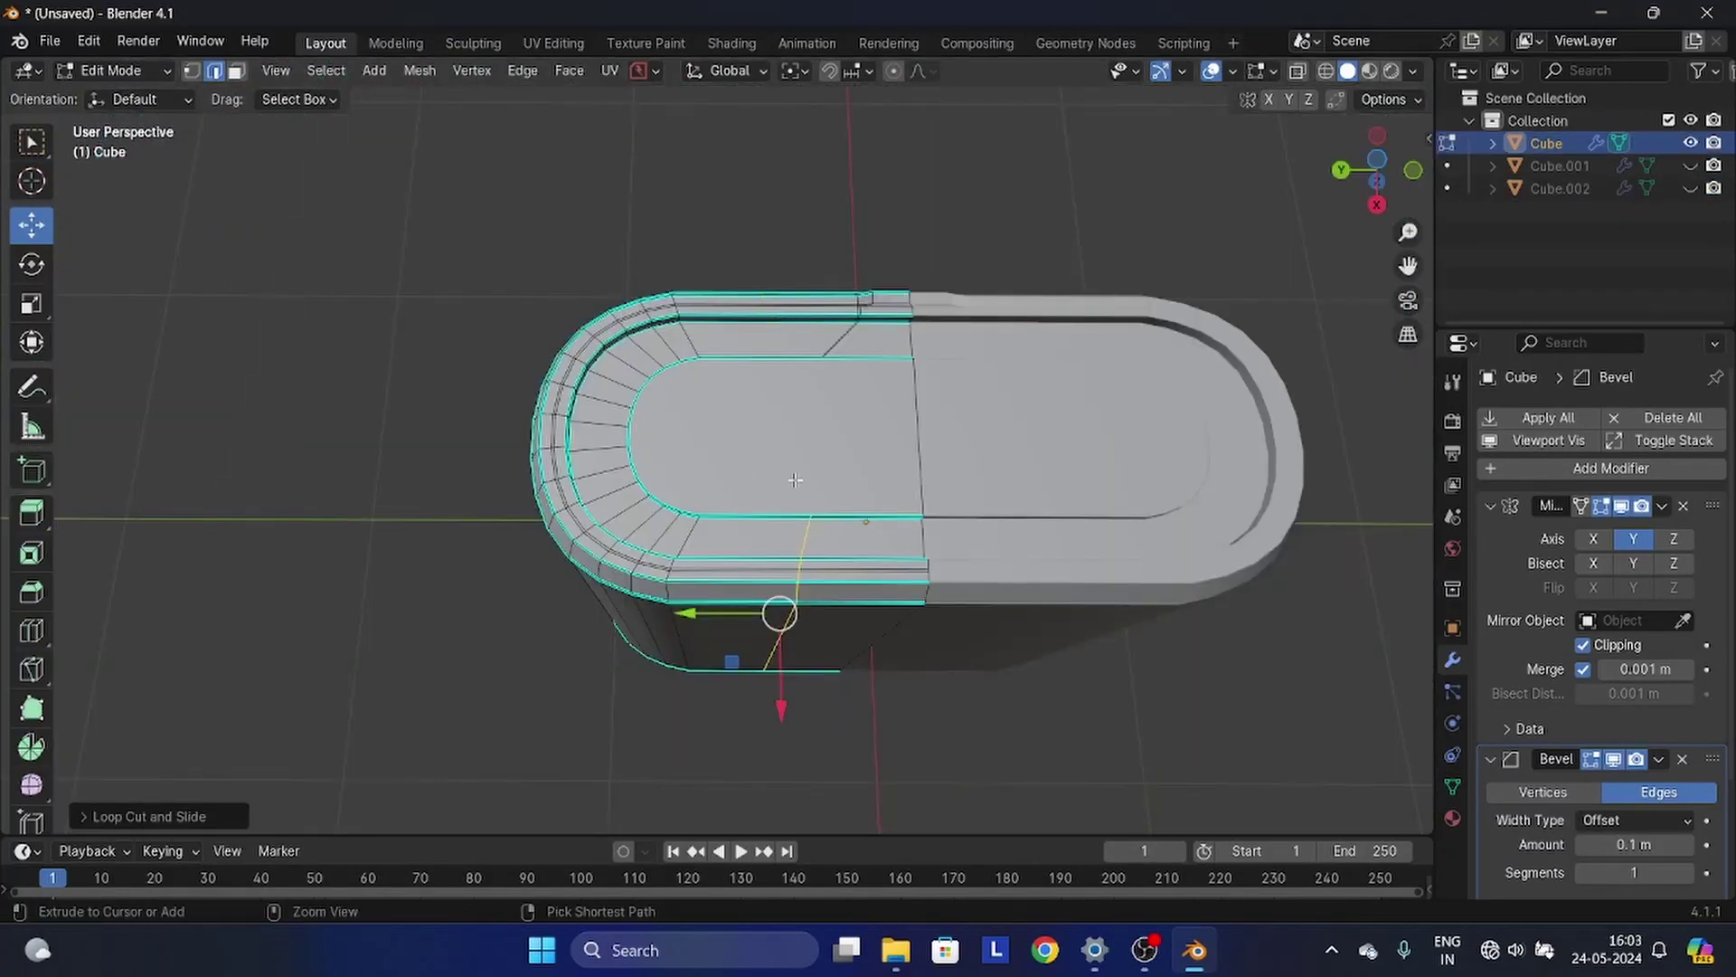
- Undo the last loop cut on the speaker body and slide the edges where the rounded corner begins
key(Tab)
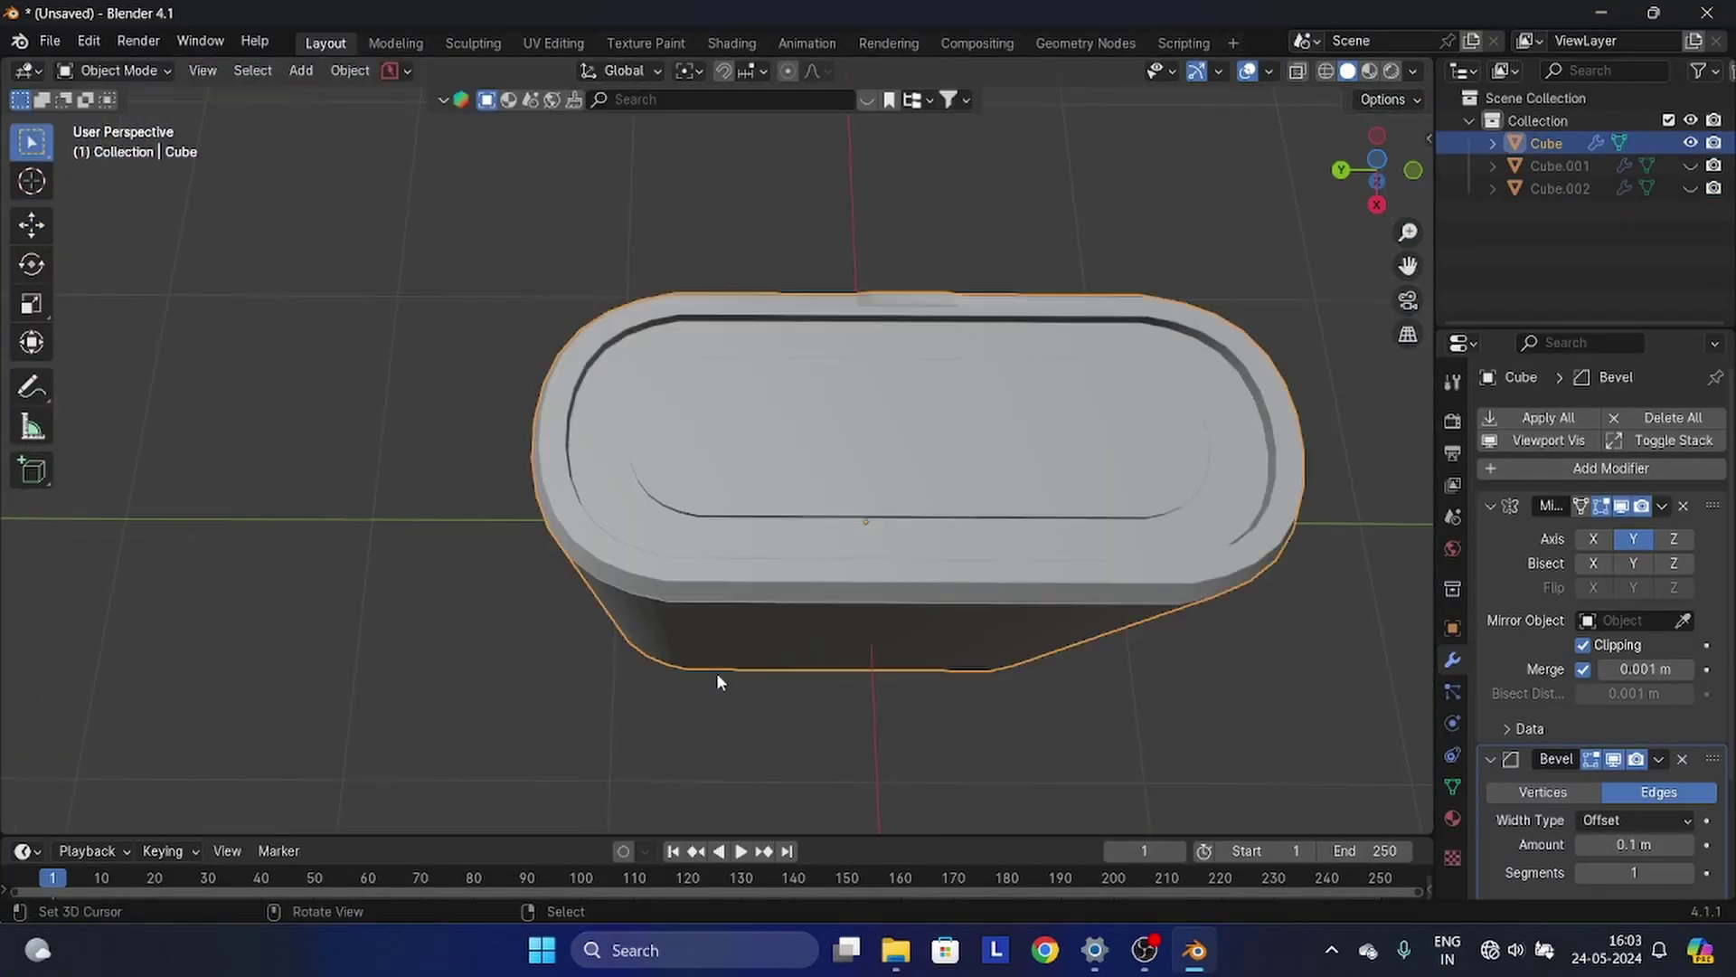
key(Tab)
key(ctrl+z)
scroll(588, 551, up, 3)
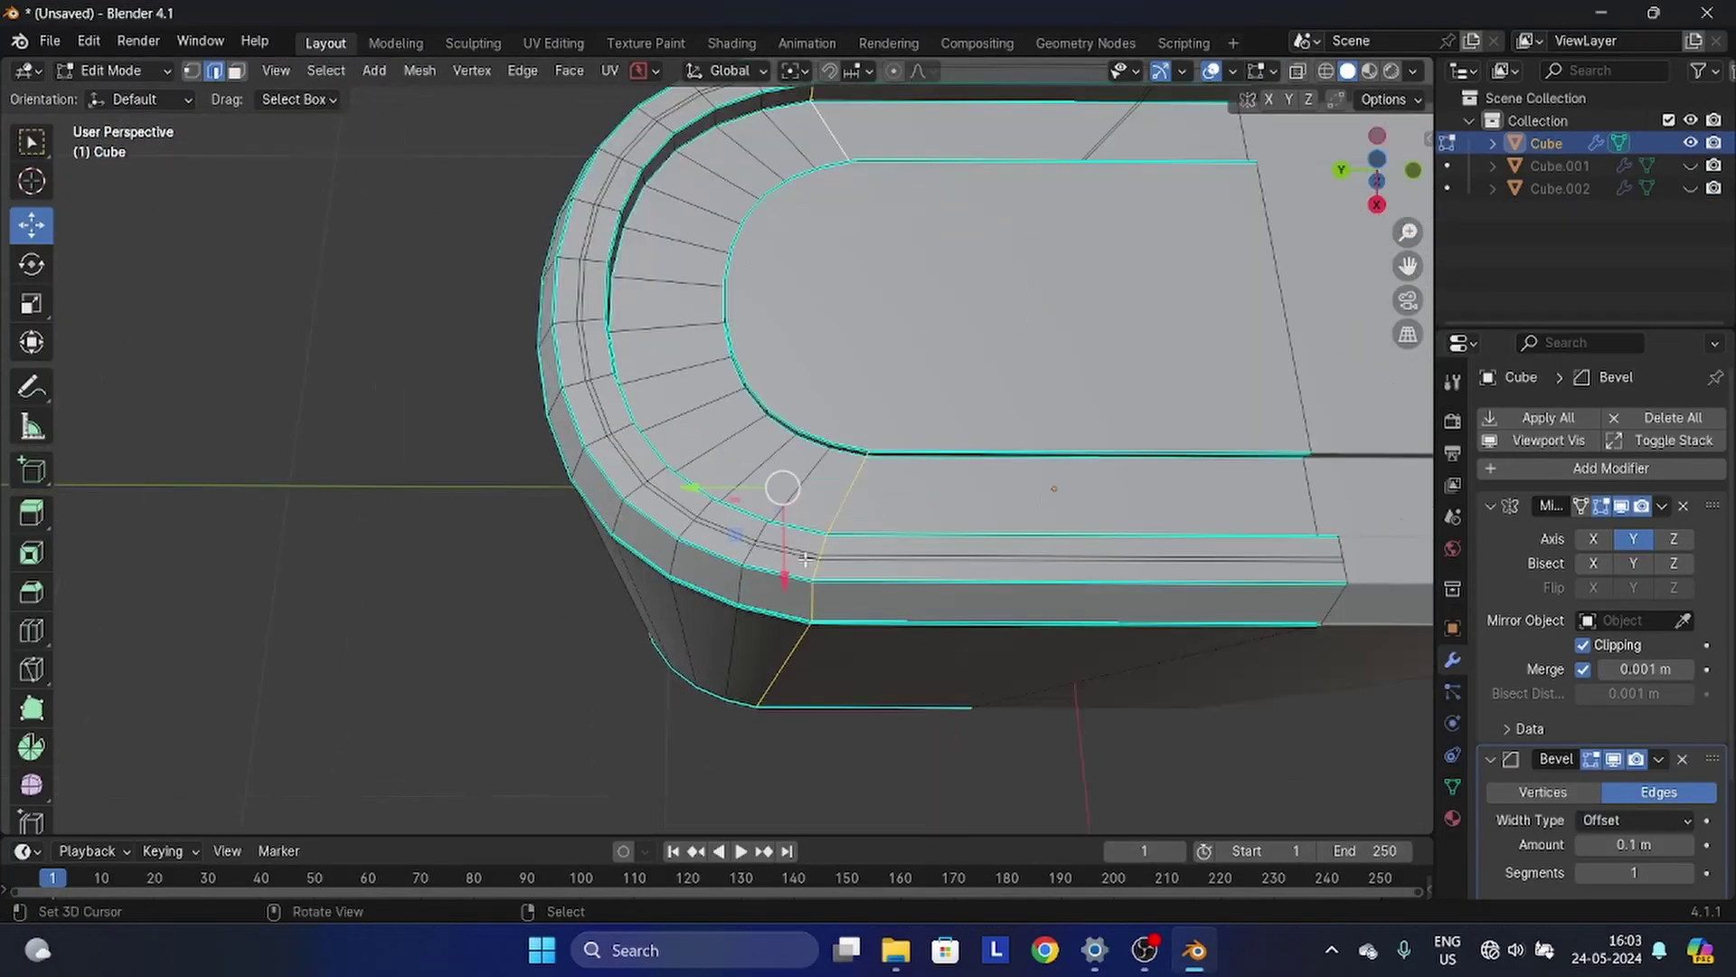
scroll(723, 480, down, 2)
key(g)
key(g)
click(764, 507)
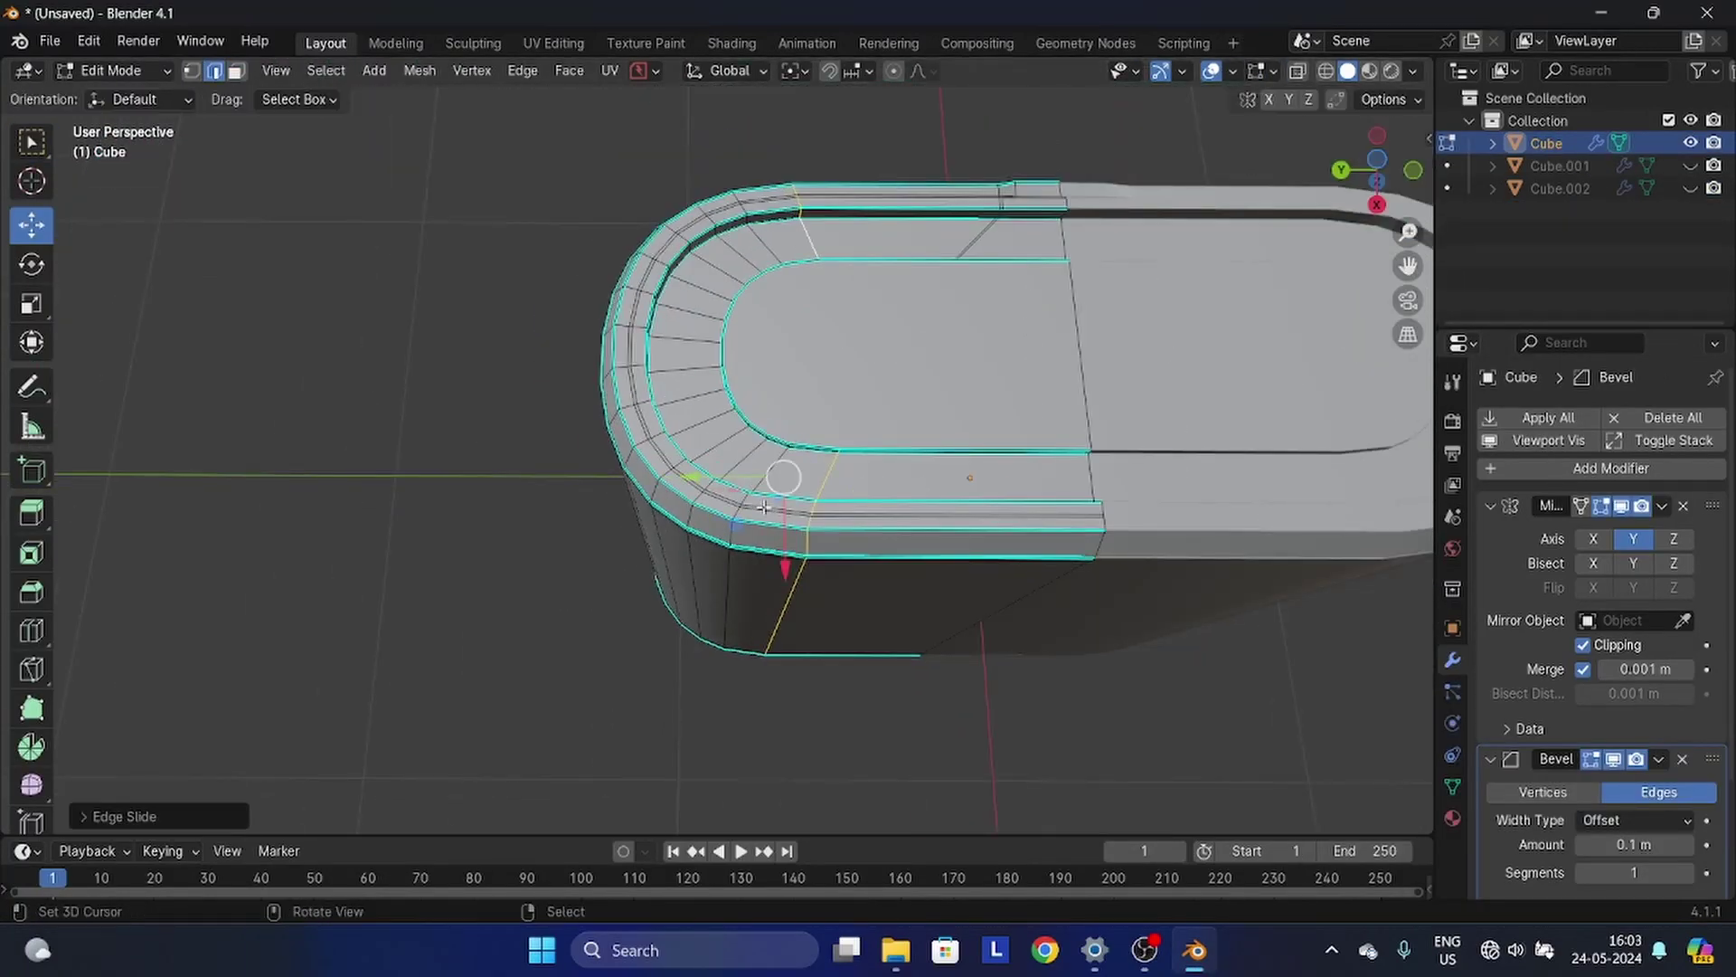
- Straighten the body's edge loop at the start of the curve on the notch side by scaling it to 0 along Y
alt+right_click(805, 243)
middle_drag(805, 242, 958, 407)
key(ctrl+KP_7)
key(s)
key(y)
key(0)
key(Return)
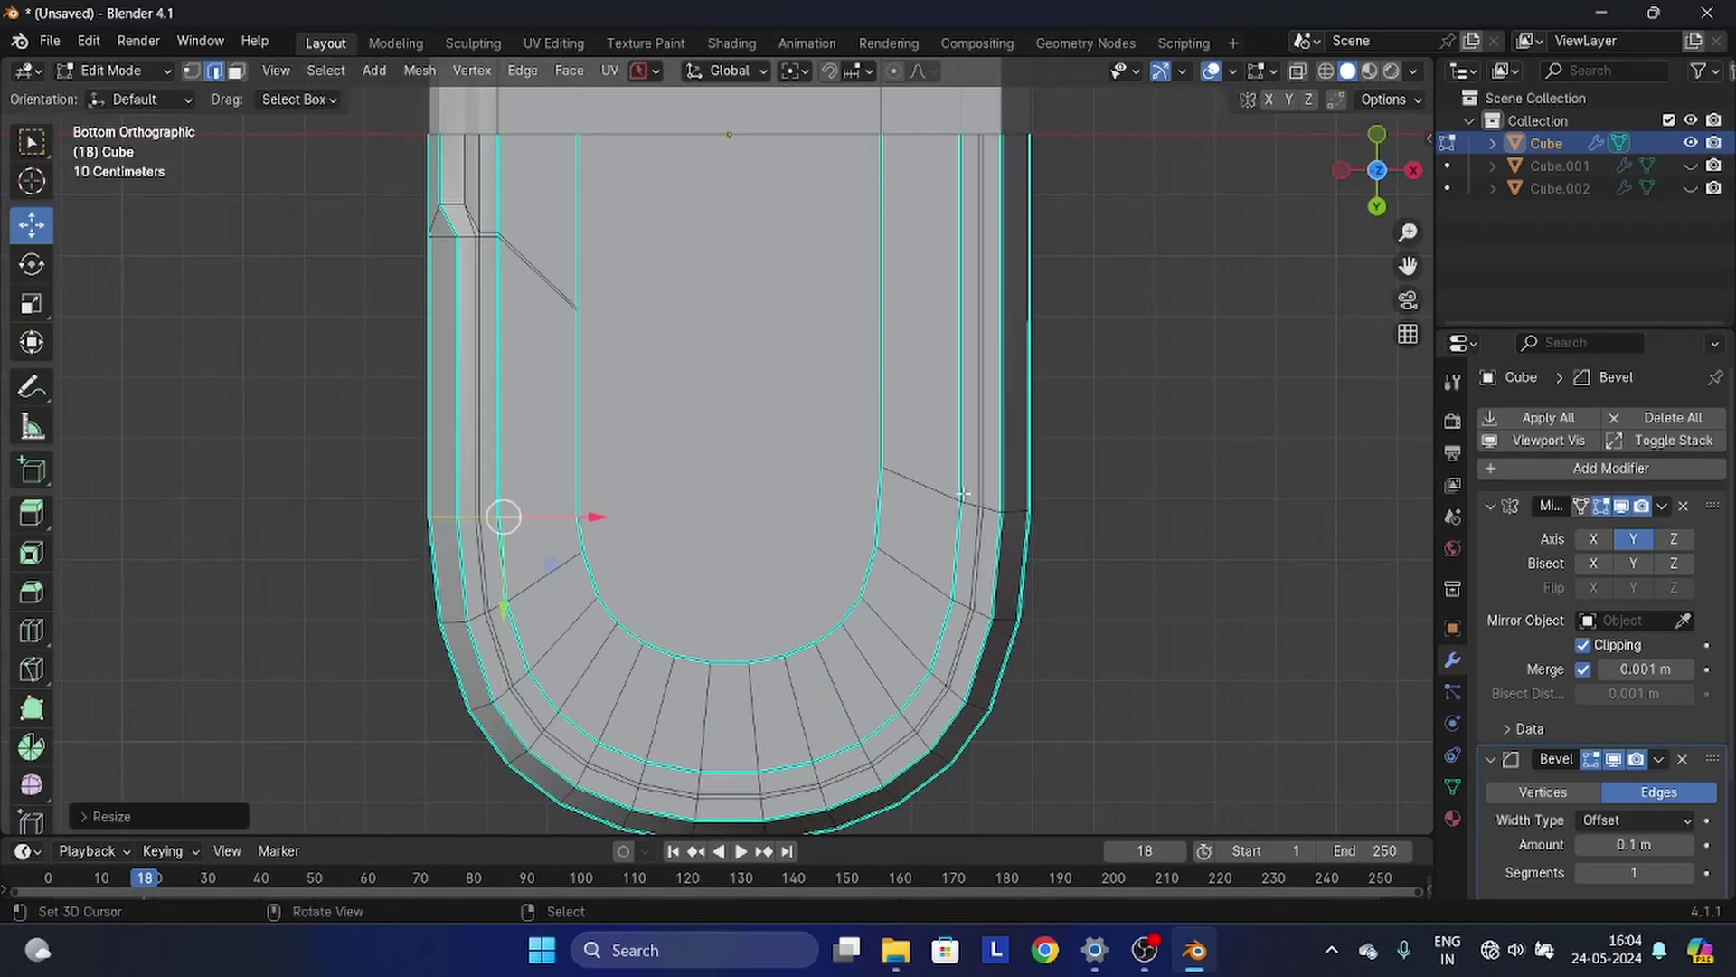
- Straighten the matching edge loop on the opposite side and align both loops by scaling them to 0 along Y
key(s)
key(y)
key(0)
key(Return)
alt+shift+right_click(555, 509)
key(s)
key(y)
key(0)
key(Return)
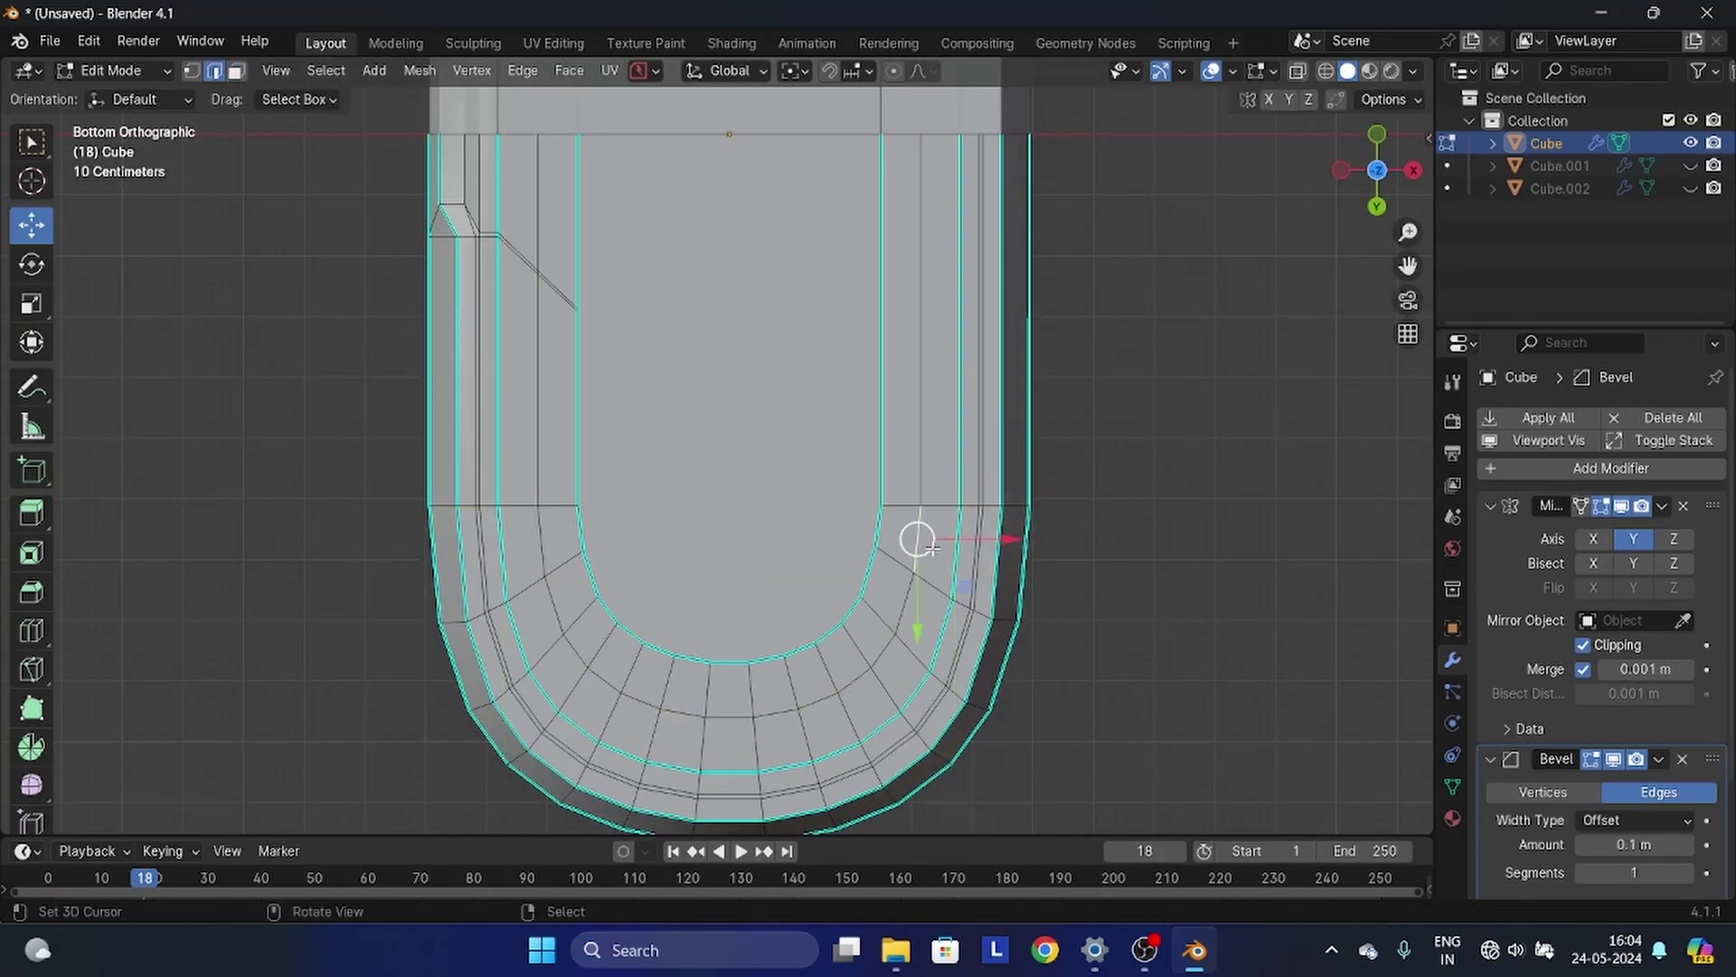
- Inset the recessed ring's faces at the start of both curves and bevel the ring's centre loop into strips
shift+right_click(524, 535)
shift+right_click(559, 535)
middle_drag(923, 651, 862, 591)
scroll(861, 590, up, 4)
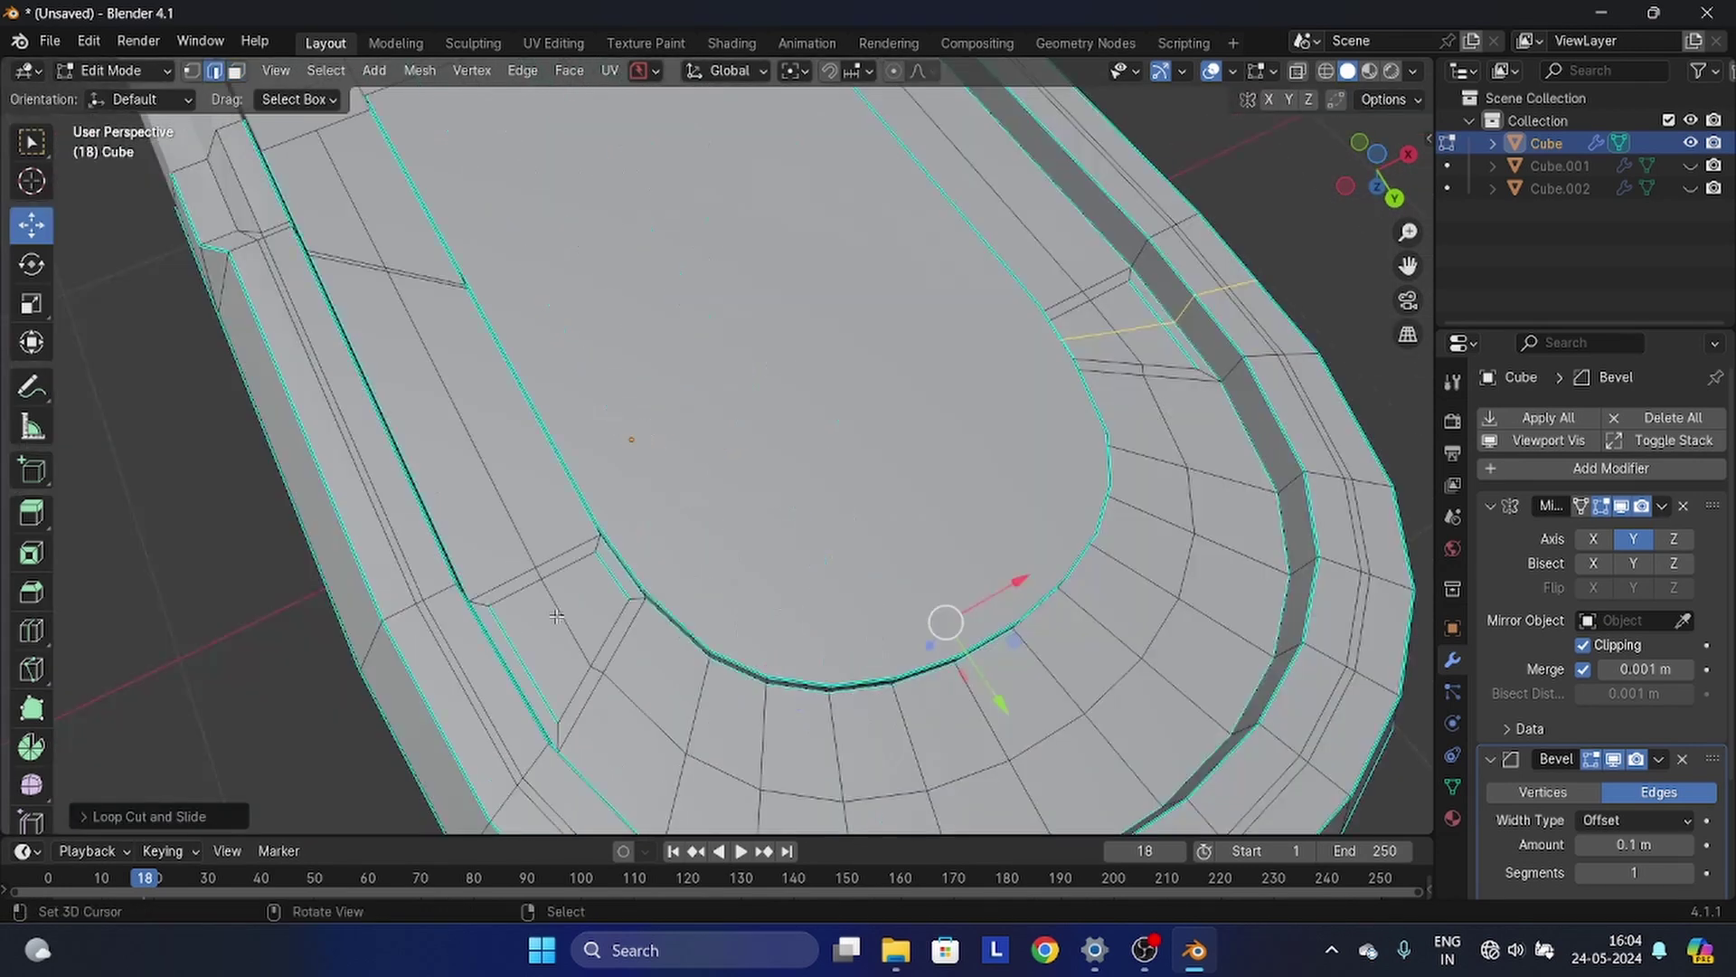
middle_drag(940, 620, 618, 635)
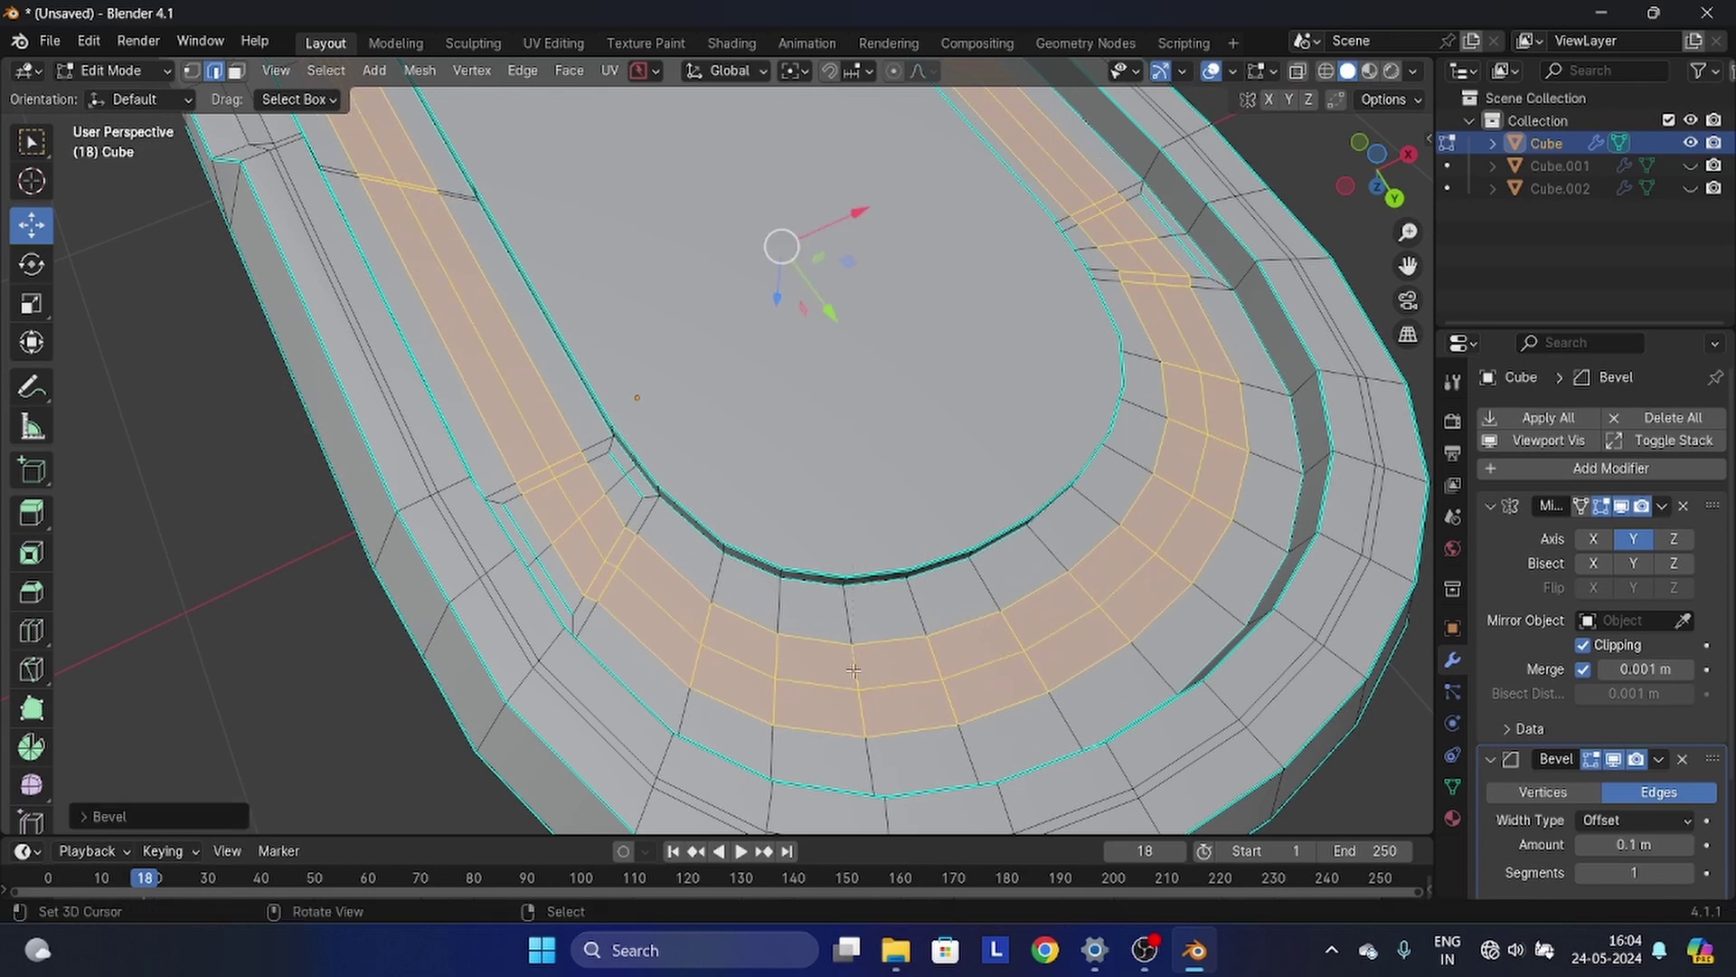
- Select the subdivided inner faces of the inset patches on both sides of the recessed ring
click(235, 73)
scroll(498, 510, up, 3)
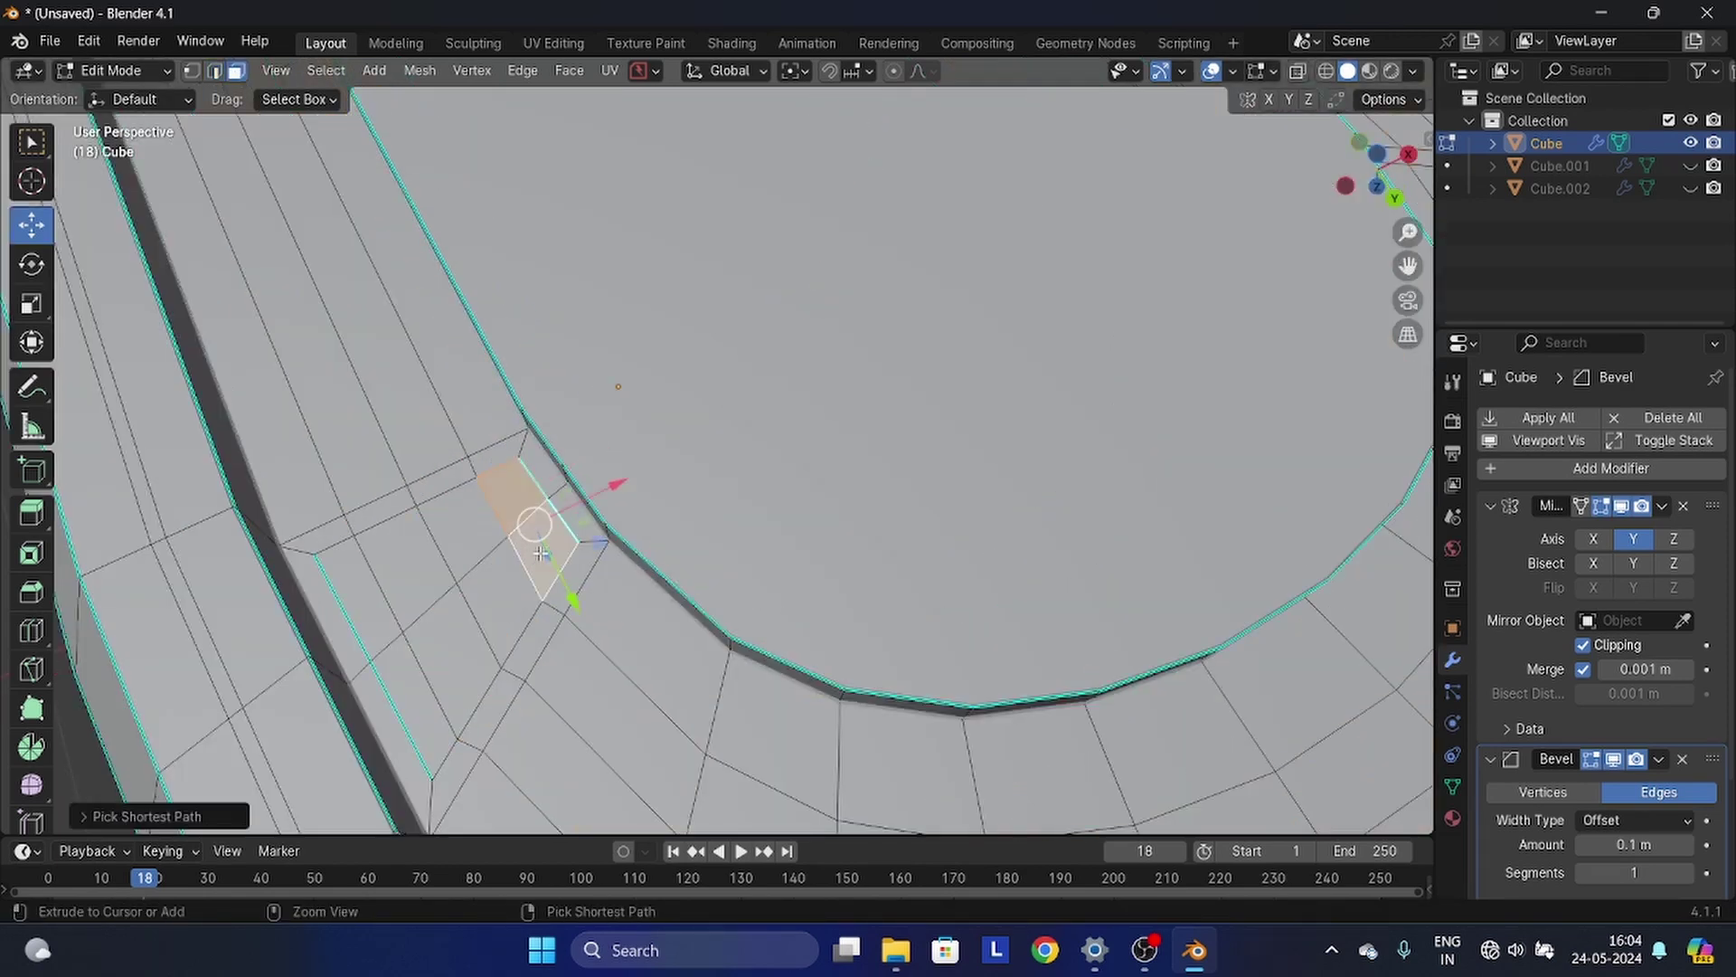
ctrl+click(386, 610)
scroll(1006, 654, down, 2)
shift+middle_drag(1021, 444, 774, 541)
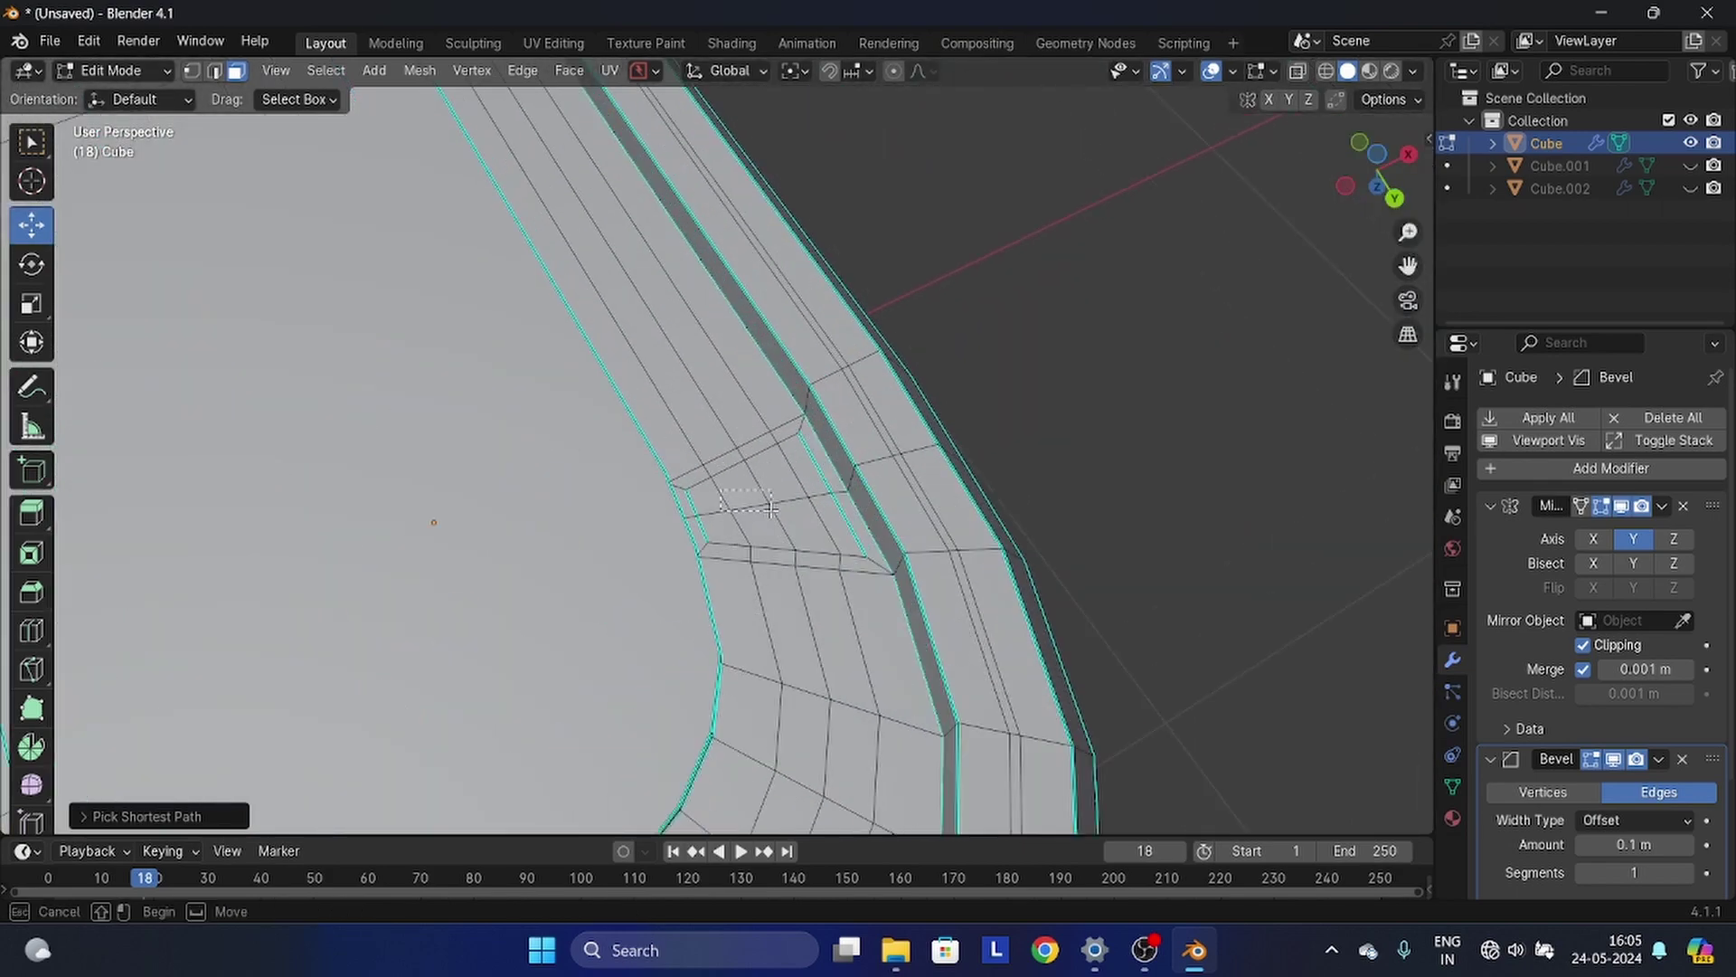
shift+drag(772, 510, 775, 513)
scroll(775, 520, down, 2)
scroll(783, 527, down, 2)
- Try to reshape the two selected face patches into circles, and undo the reshaping
right_click(783, 527)
mouse_move(653, 363)
click(912, 392)
scroll(746, 567, up, 2)
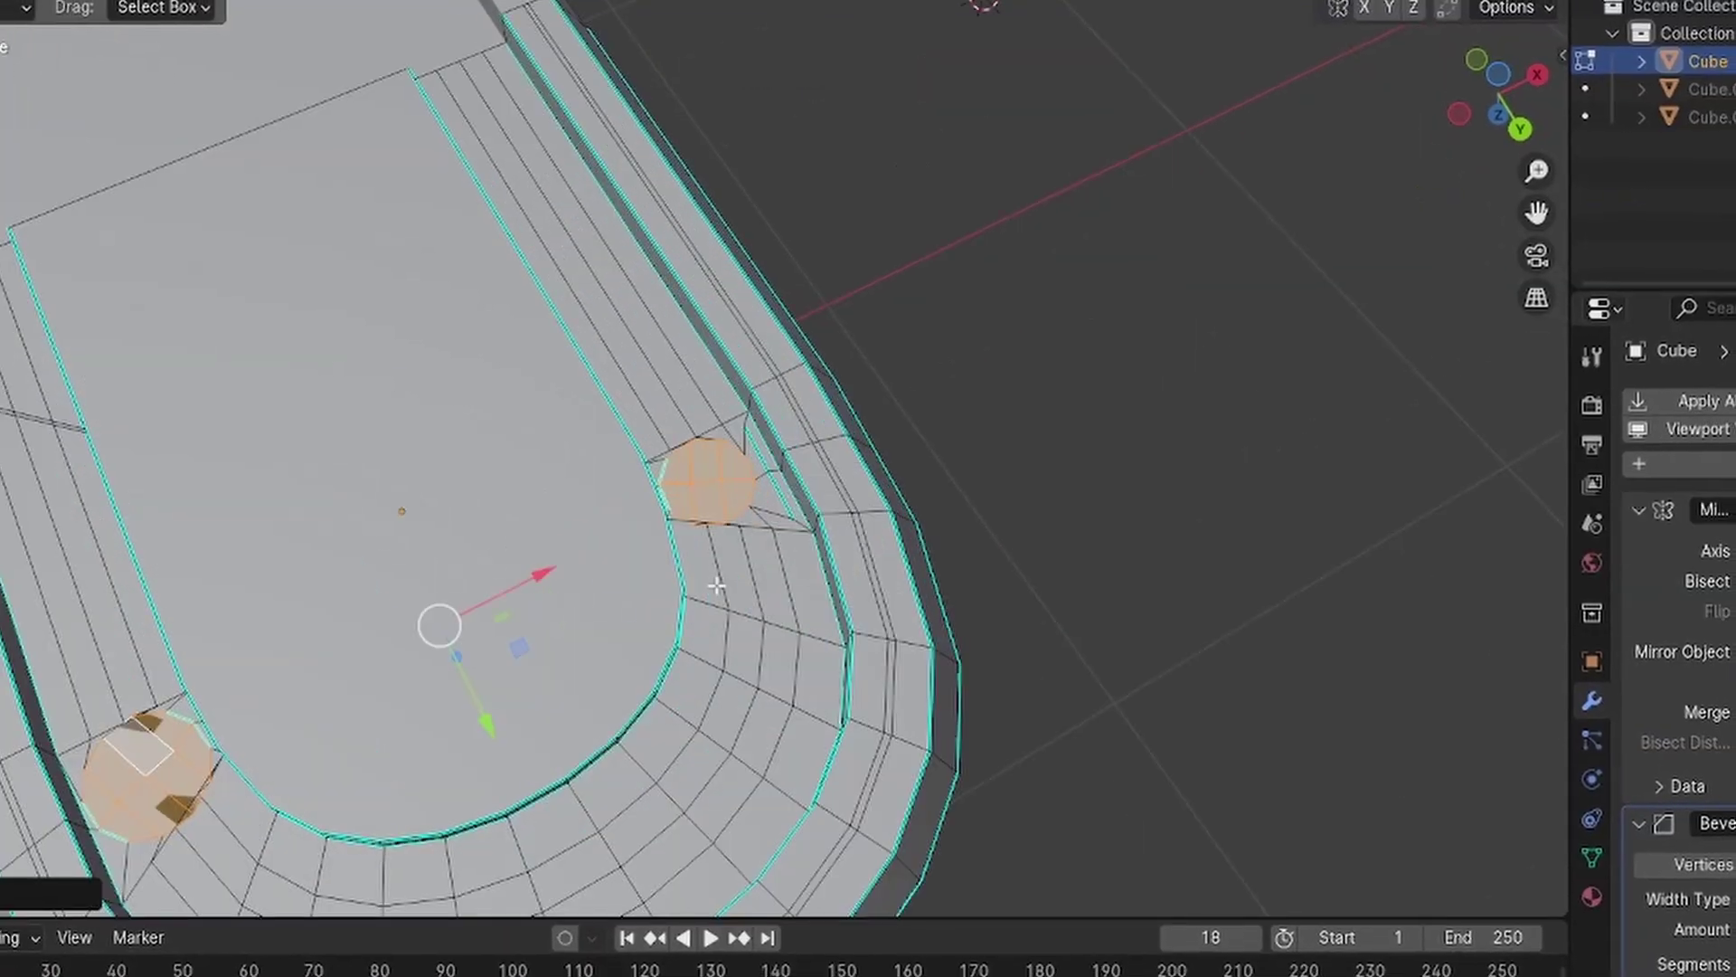
scroll(716, 586, down, 2)
click(1499, 74)
shift+middle_drag(549, 641, 712, 589)
scroll(655, 605, up, 3)
key(ctrl+z)
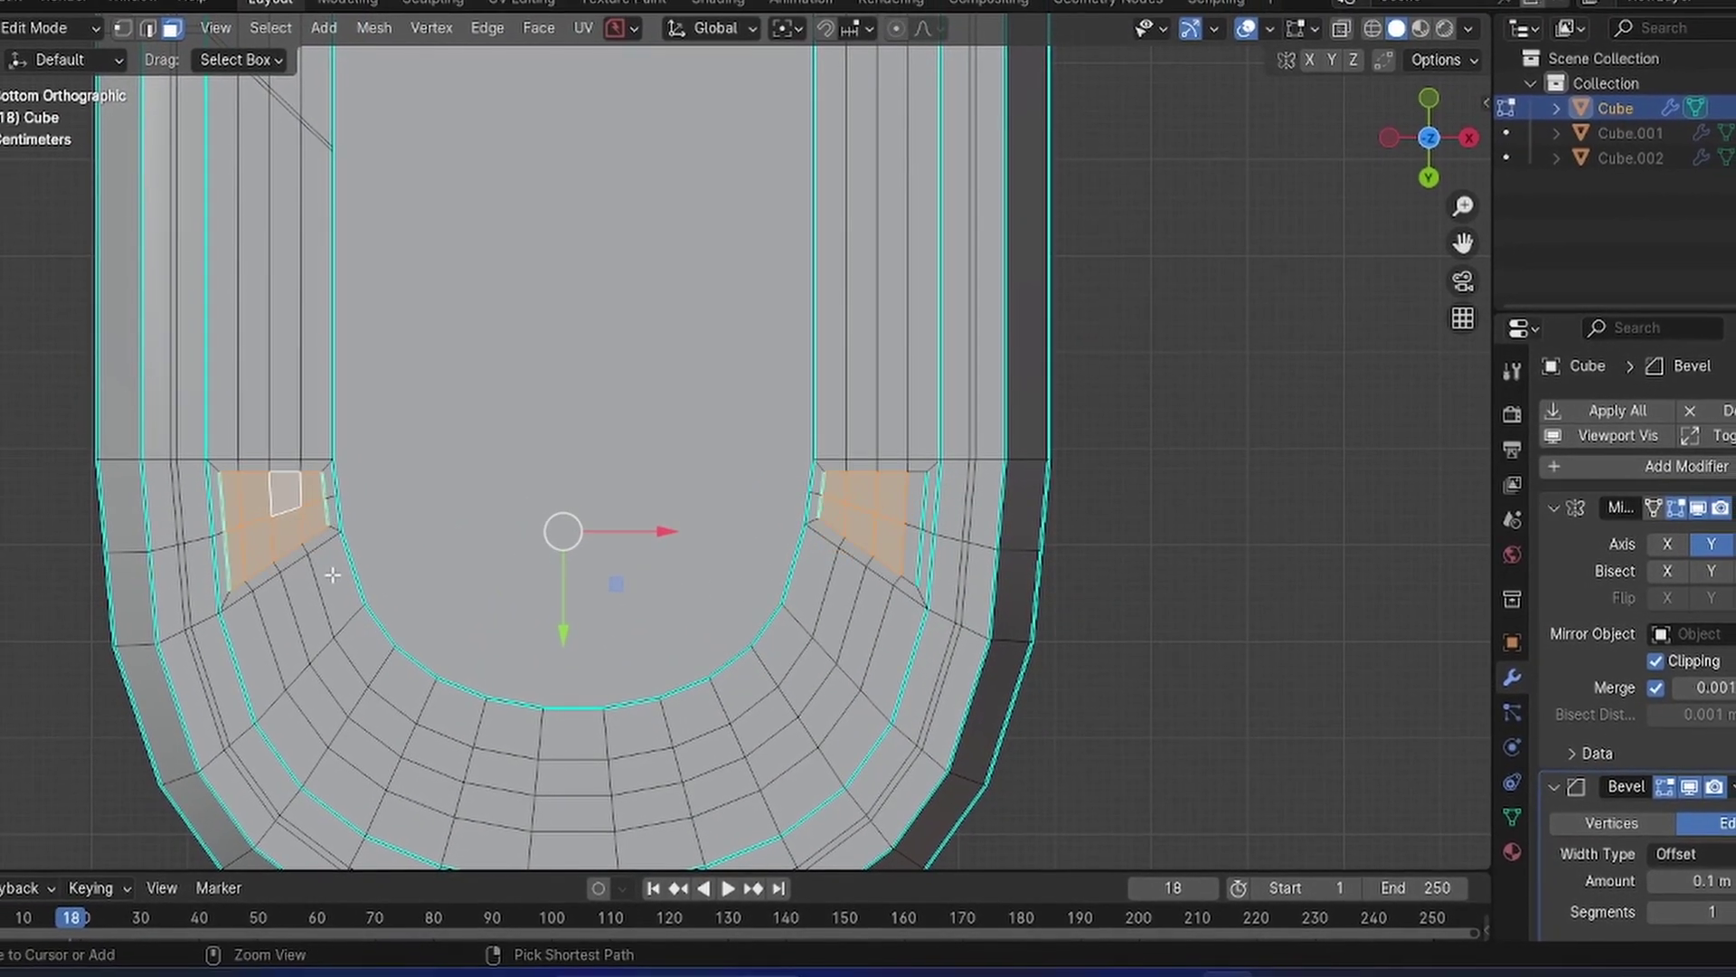
- Add the missing outer faces of the patch to the selection and reshape both patches into circles
scroll(623, 538, down, 2)
scroll(864, 505, up, 2)
shift+middle_drag(871, 503, 731, 492)
shift+click(765, 489)
shift+click(762, 530)
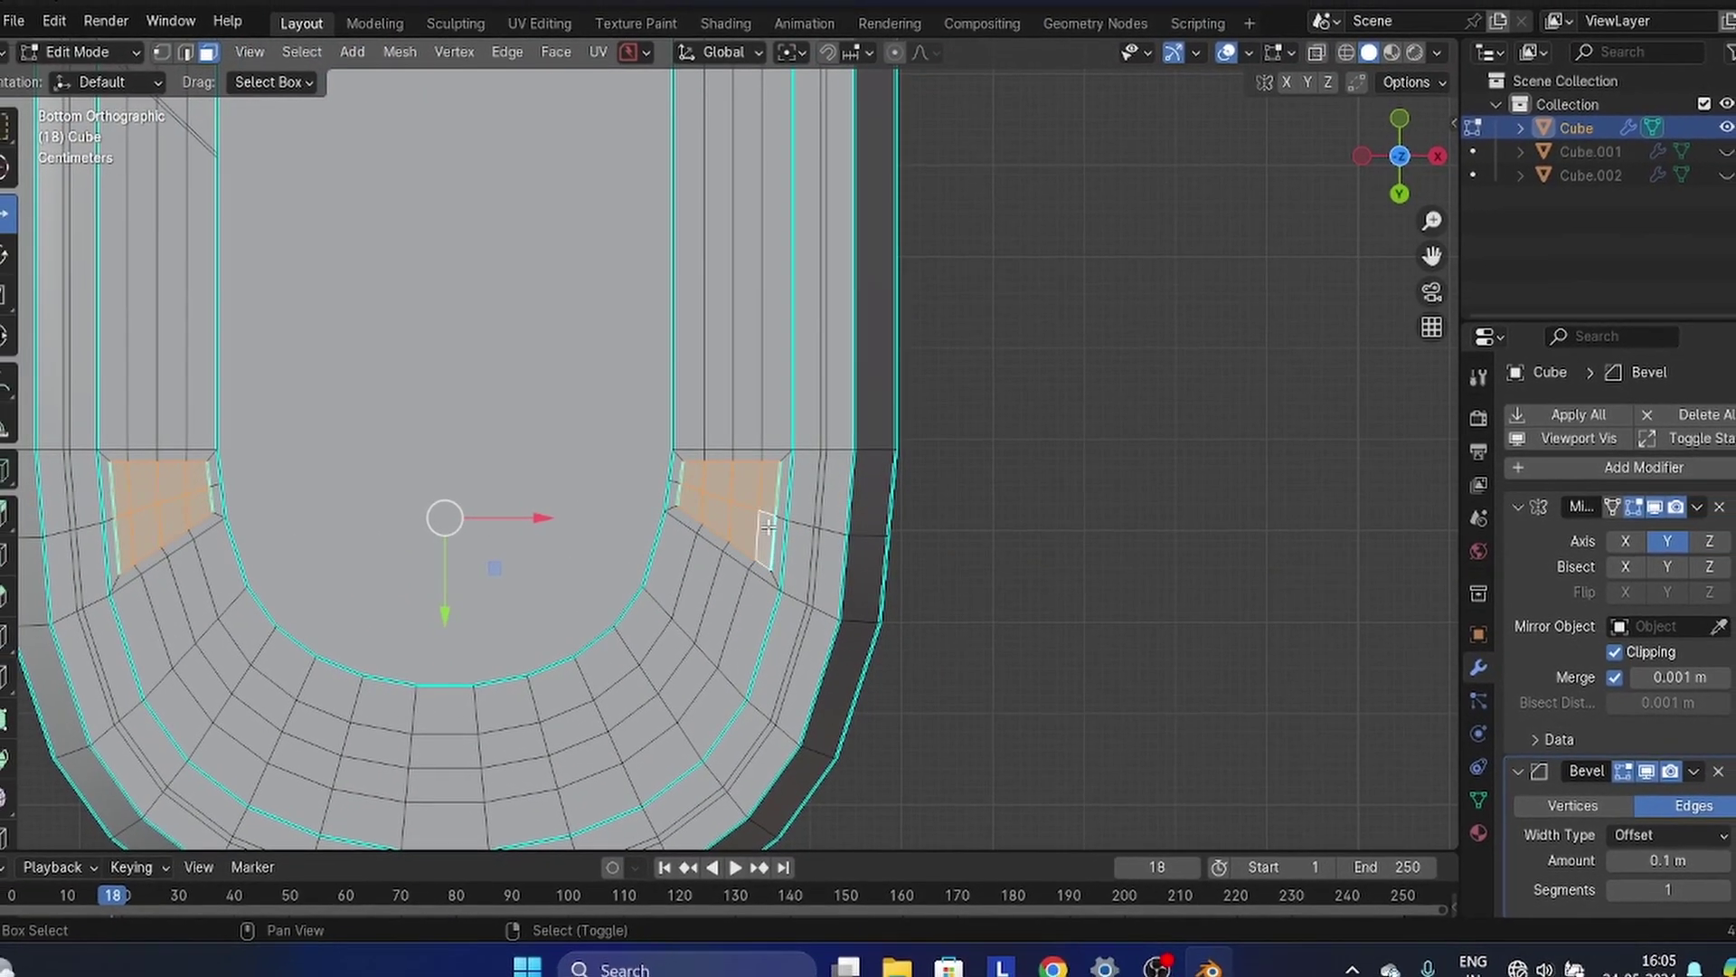
right_click(832, 355)
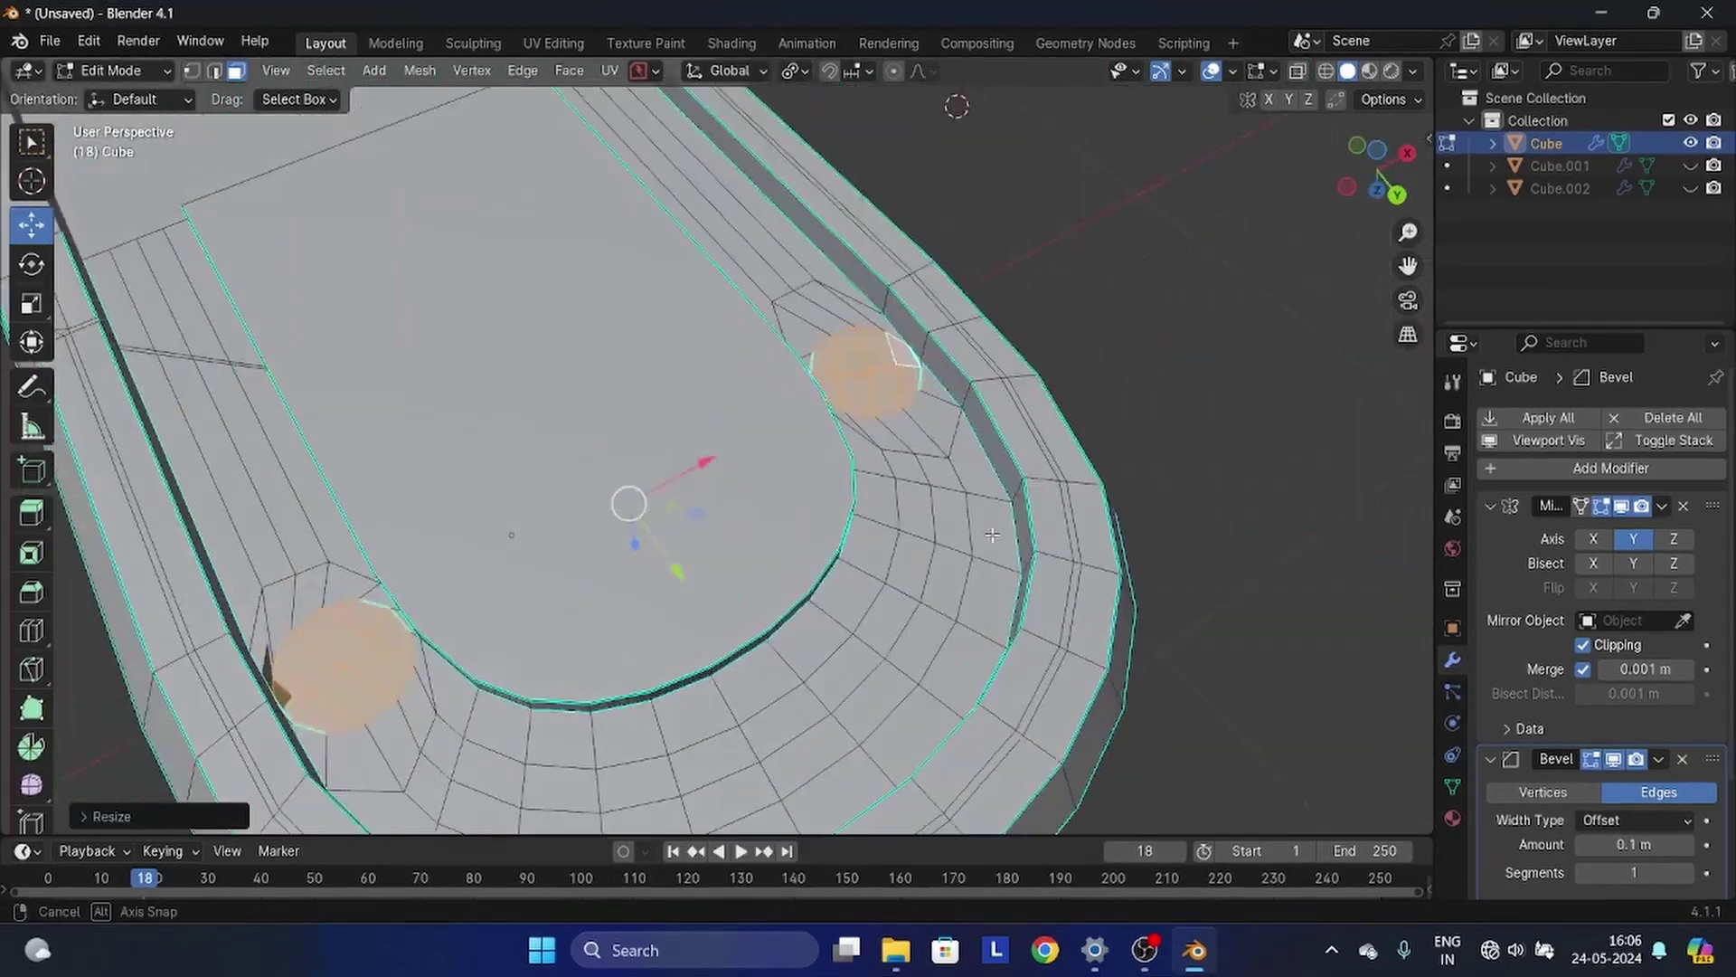
- Scale the two circular face patches along the X axis, each about its own centre
middle_drag(993, 535, 1053, 508)
key(ctrl+KP_7)
click(795, 71)
click(857, 127)
key(s)
key(x)
click(1112, 582)
scroll(957, 634, up, 1)
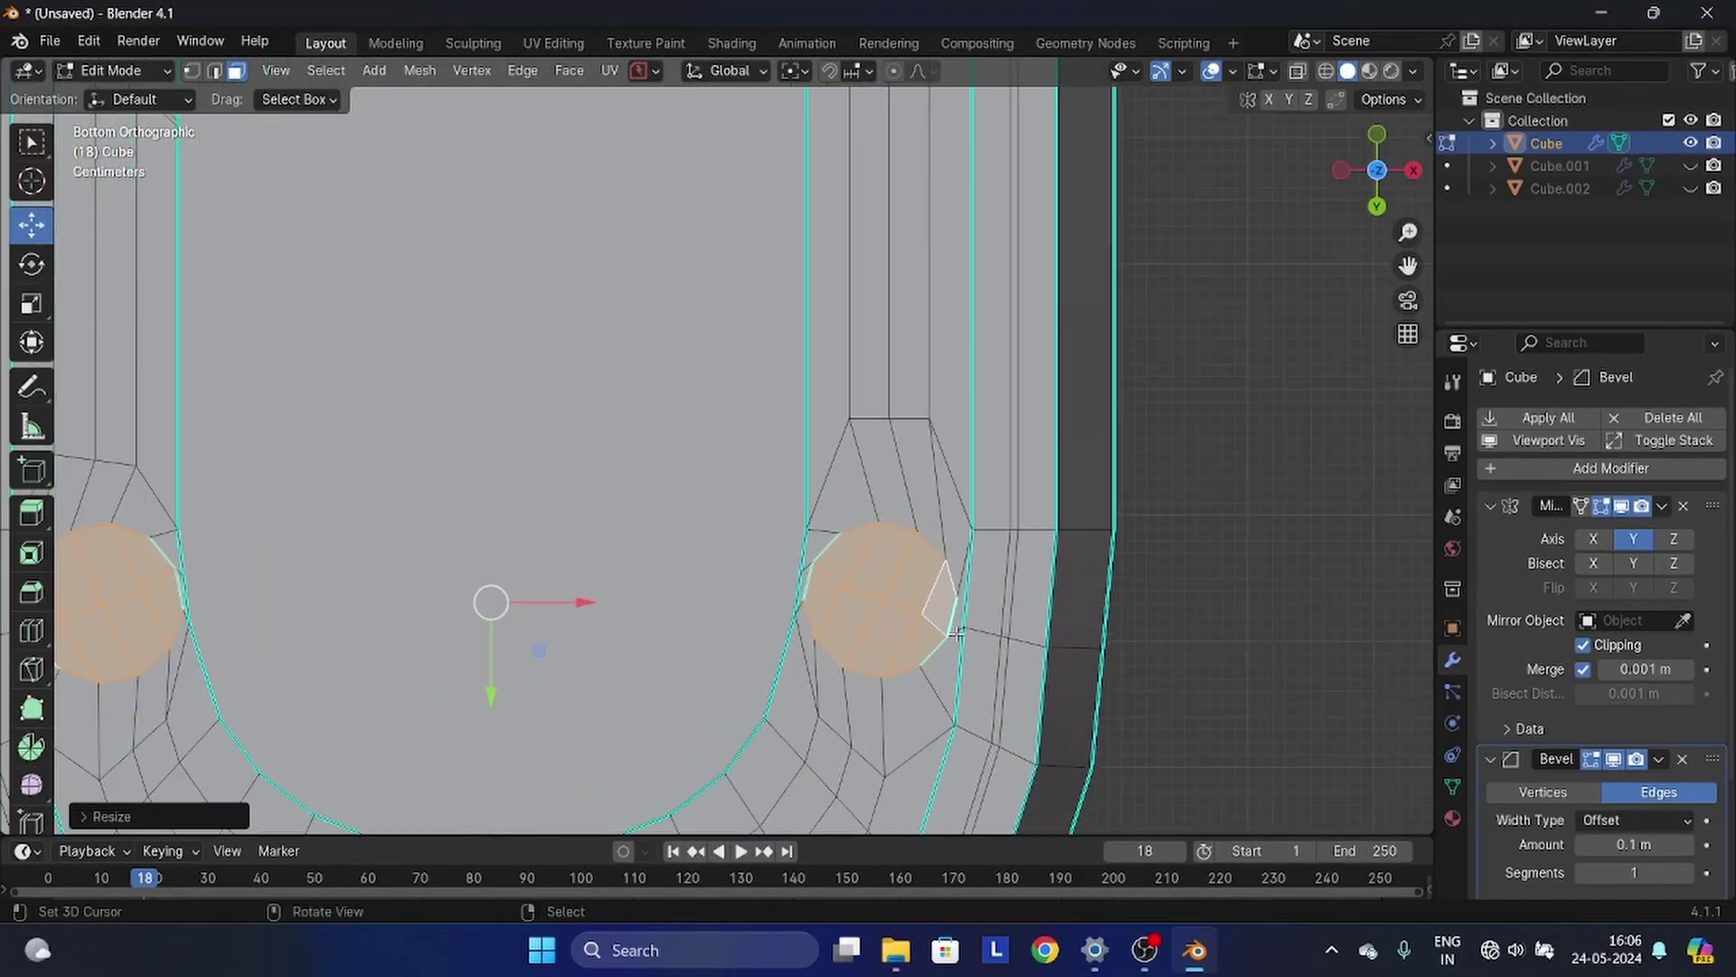
- Extrude both circular face patches on the underside and return to object mode
middle_drag(957, 634, 949, 506)
key(e)
scroll(905, 506, down, 5)
click(126, 71)
click(125, 97)
click(1149, 427)
middle_drag(1148, 427, 1338, 443)
- Add a Subdivision Surface modifier to the speaker body
click(768, 561)
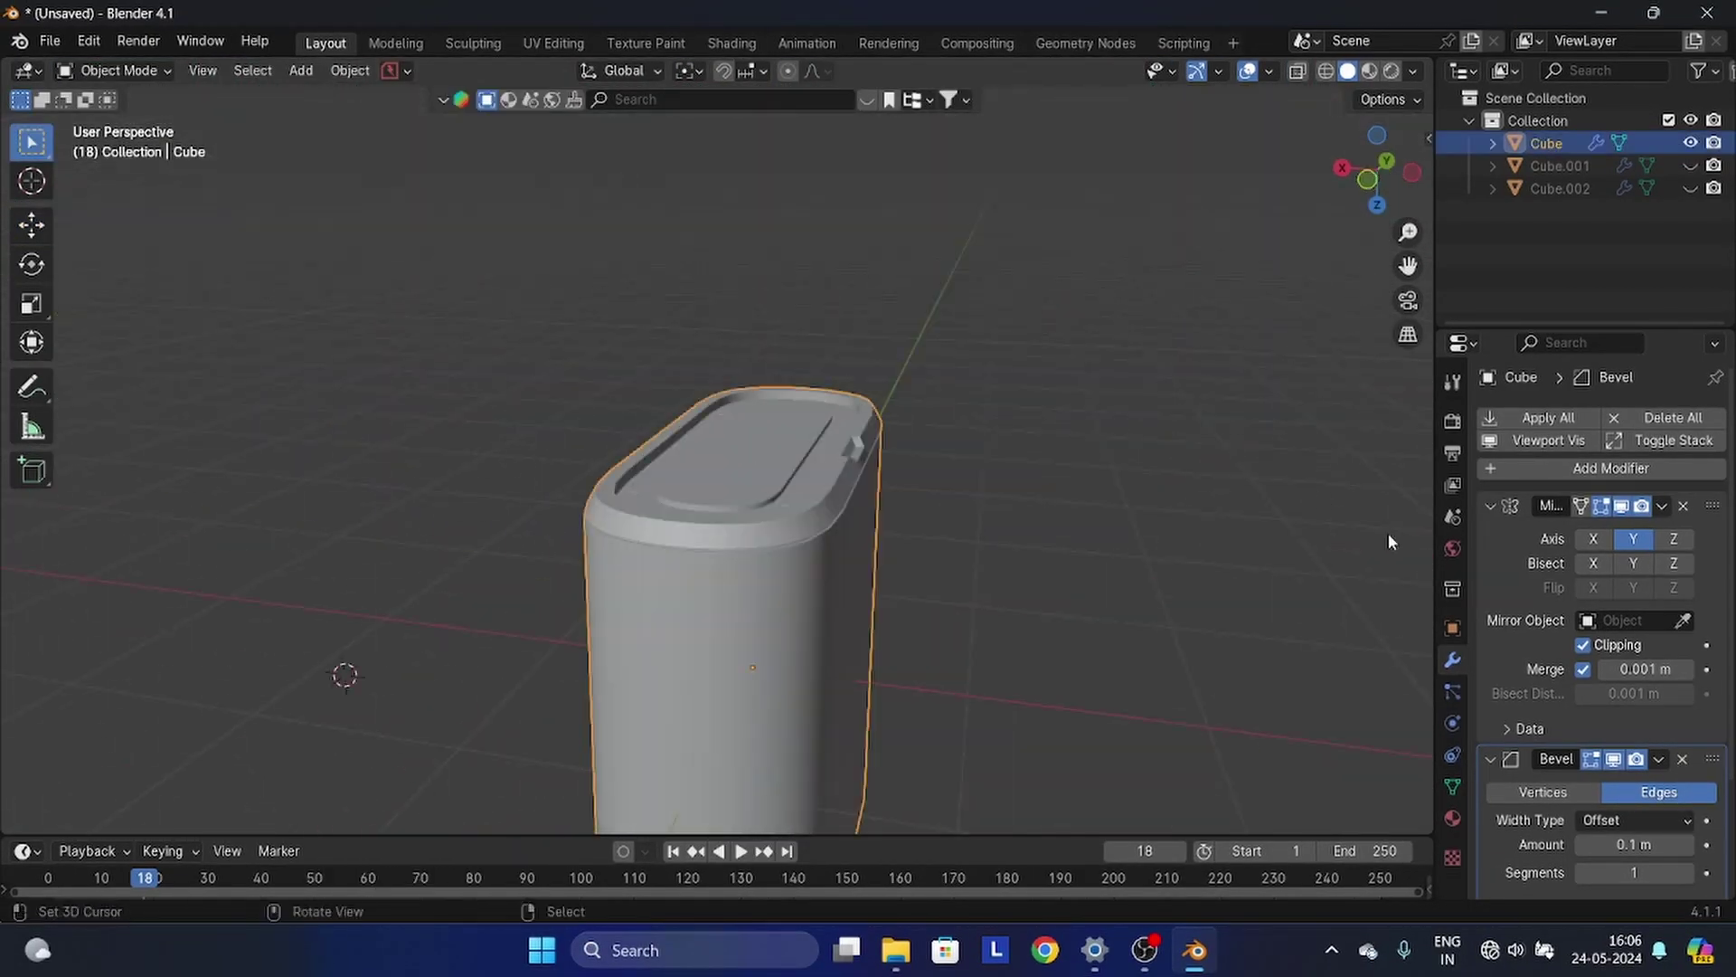
click(1611, 468)
text(su)
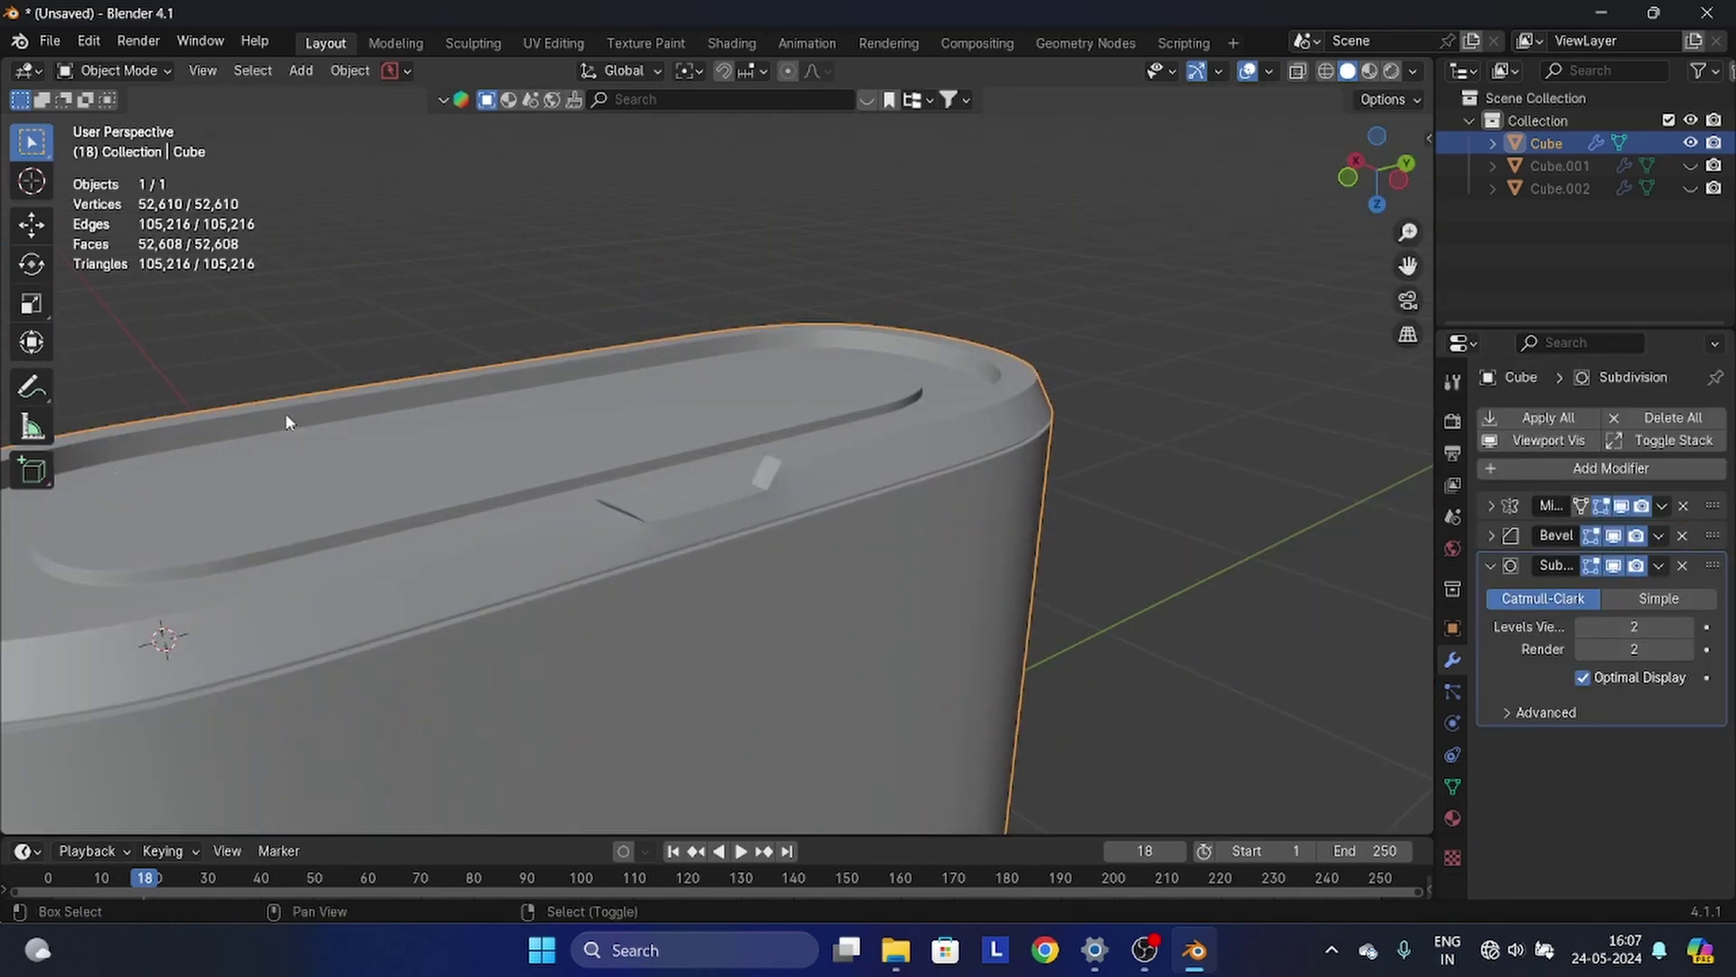
- Unhide the side shell and cover, and turn off the shell's Solidify display in the viewport
middle_drag(904, 452, 735, 518)
key(alt+h)
right_click(735, 519)
click(116, 70)
click(117, 120)
scroll(717, 534, up, 3)
click(1621, 506)
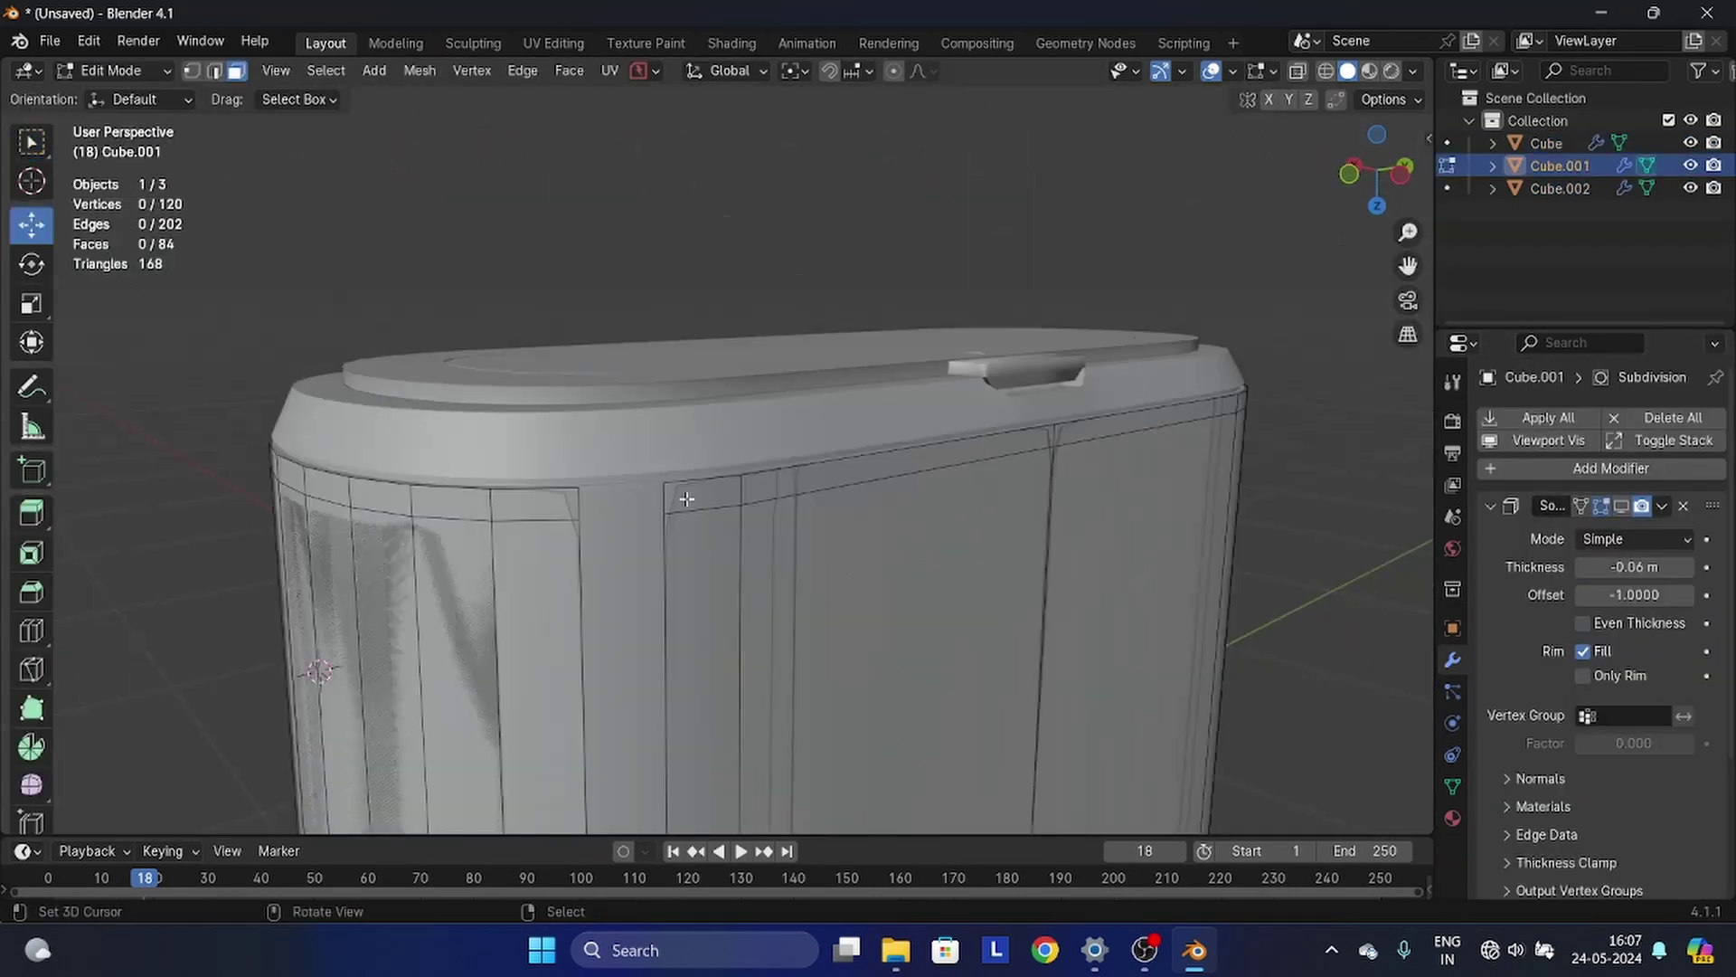
- Set the shell's Subdivision viewport level to 2 and go back to editing its mesh
click(1492, 508)
click(1686, 598)
click(116, 71)
click(117, 98)
scroll(723, 452, down, 1)
click(1622, 506)
key(Tab)
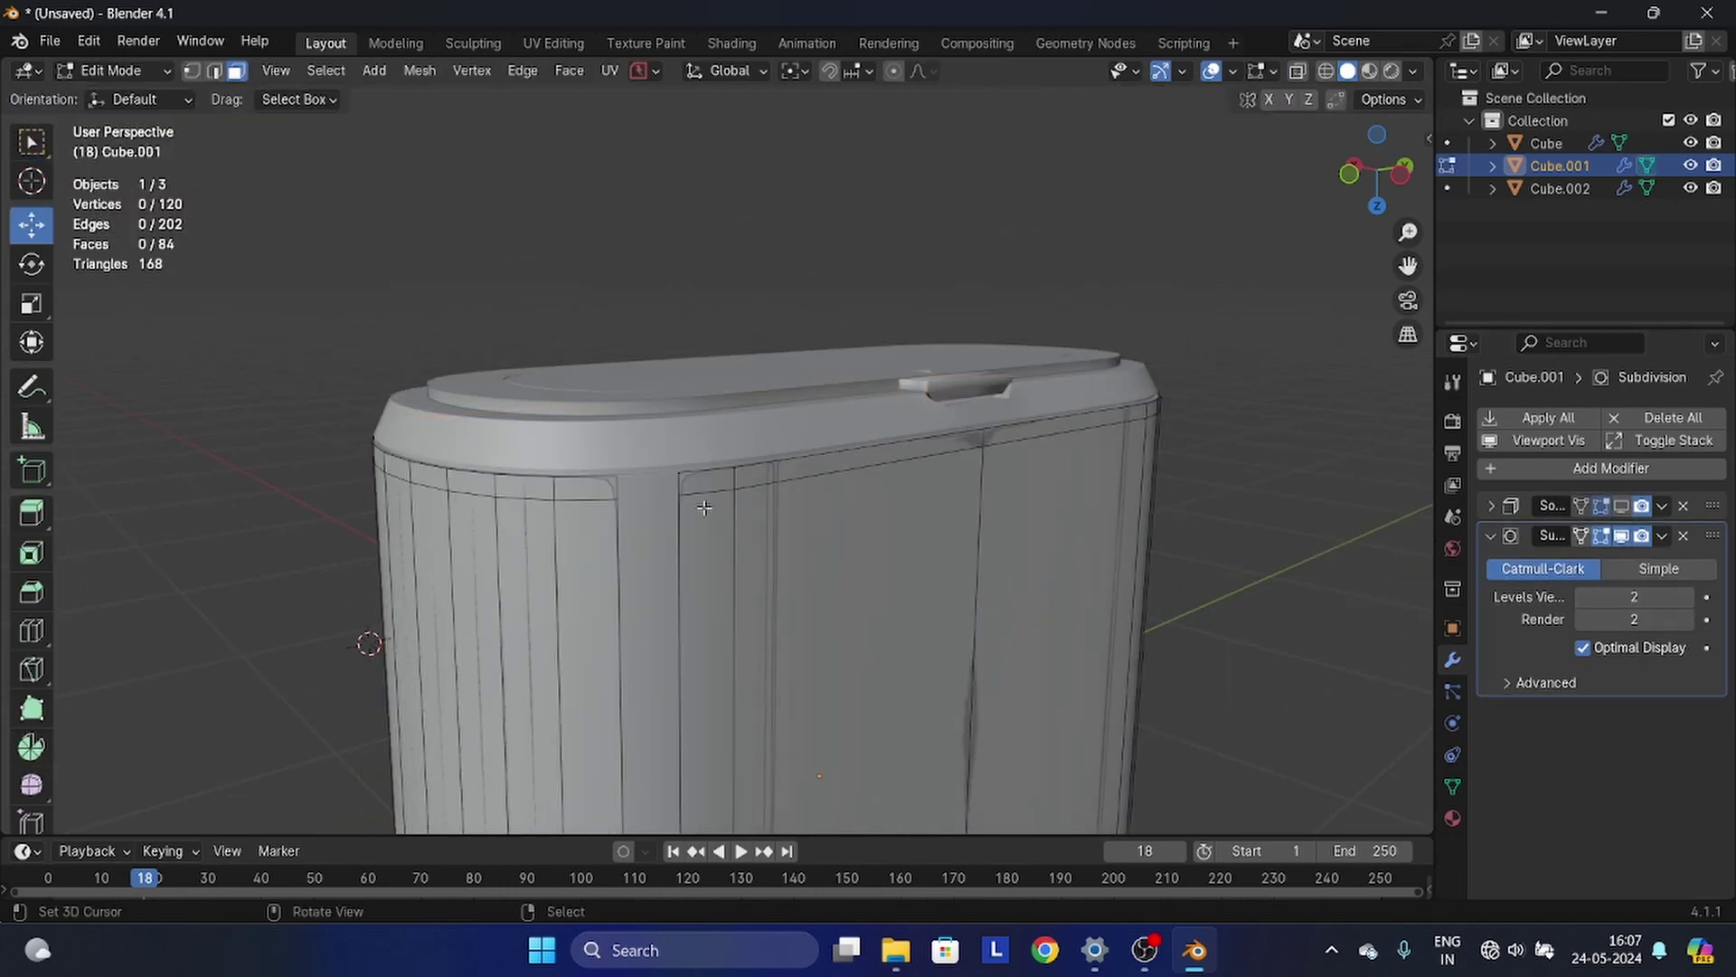
- Select the shell's vertical edge loop beside the gap and shift it slightly sideways
alt+click(734, 624)
scroll(734, 624, down, 3)
middle_drag(734, 561, 713, 632)
drag(718, 708, 734, 707)
- Select one vertical edge loop on each broad side of the shell and scale them together along Y
middle_drag(795, 453, 1203, 434)
alt+click(548, 552)
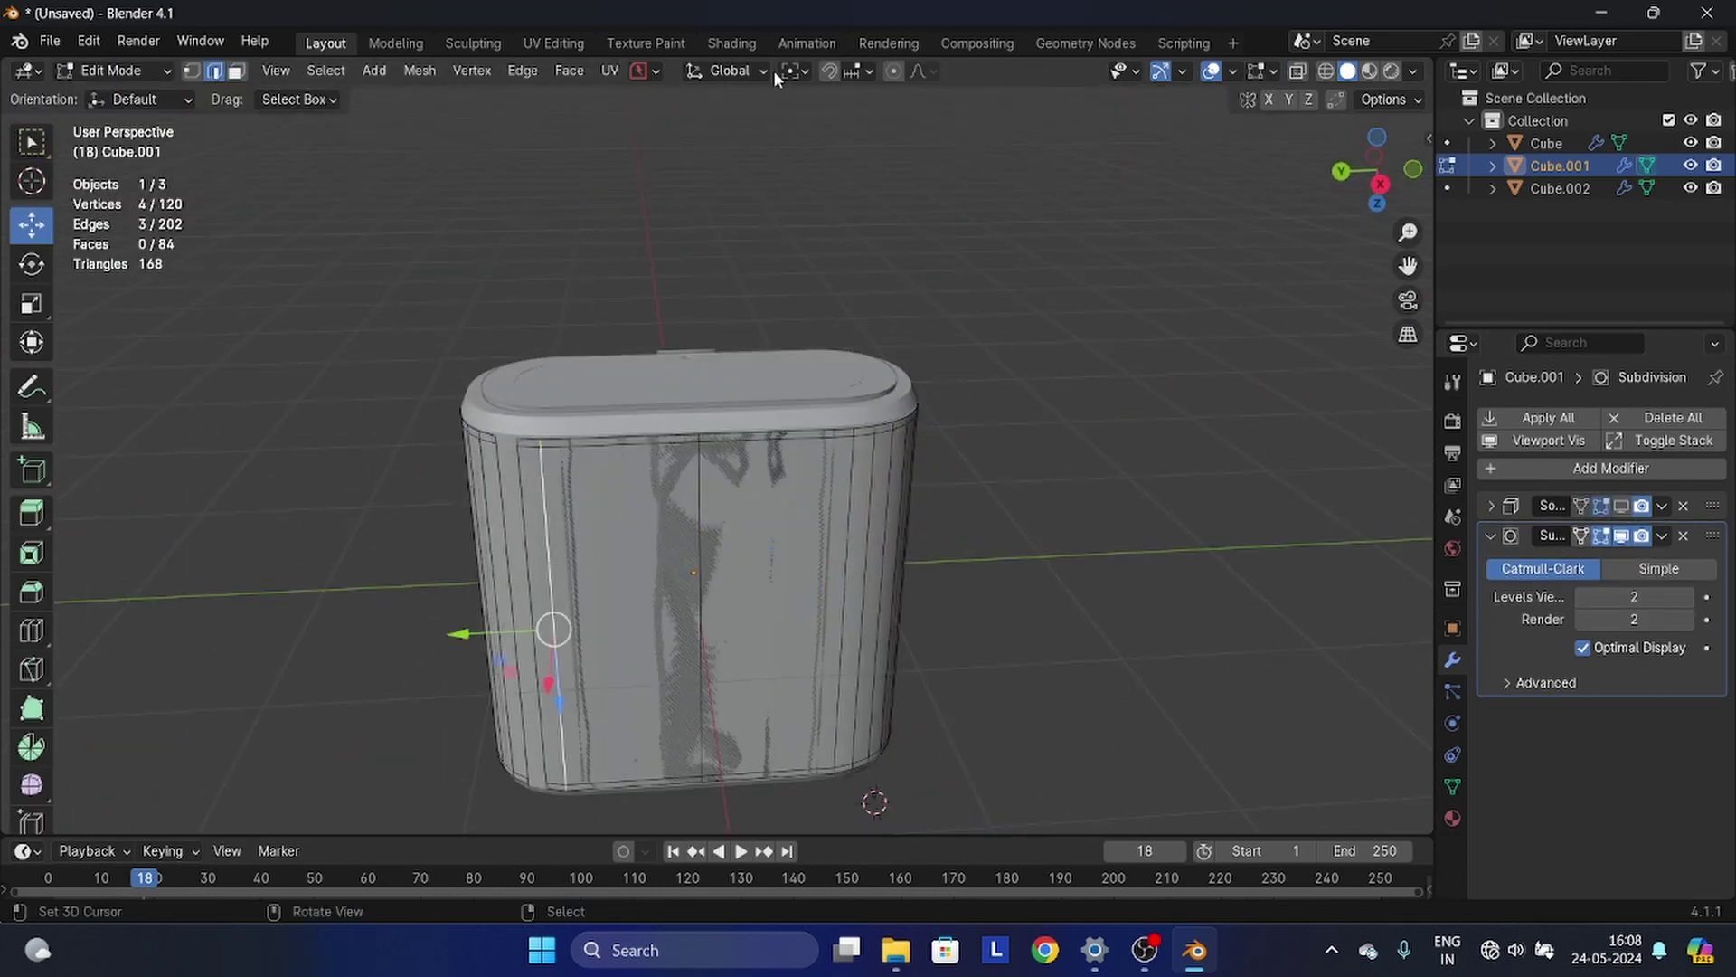
middle_drag(334, 423, 674, 443)
alt+shift+click(687, 543)
middle_drag(724, 543, 778, 624)
key(s)
key(y)
click(1004, 664)
scroll(814, 633, up, 3)
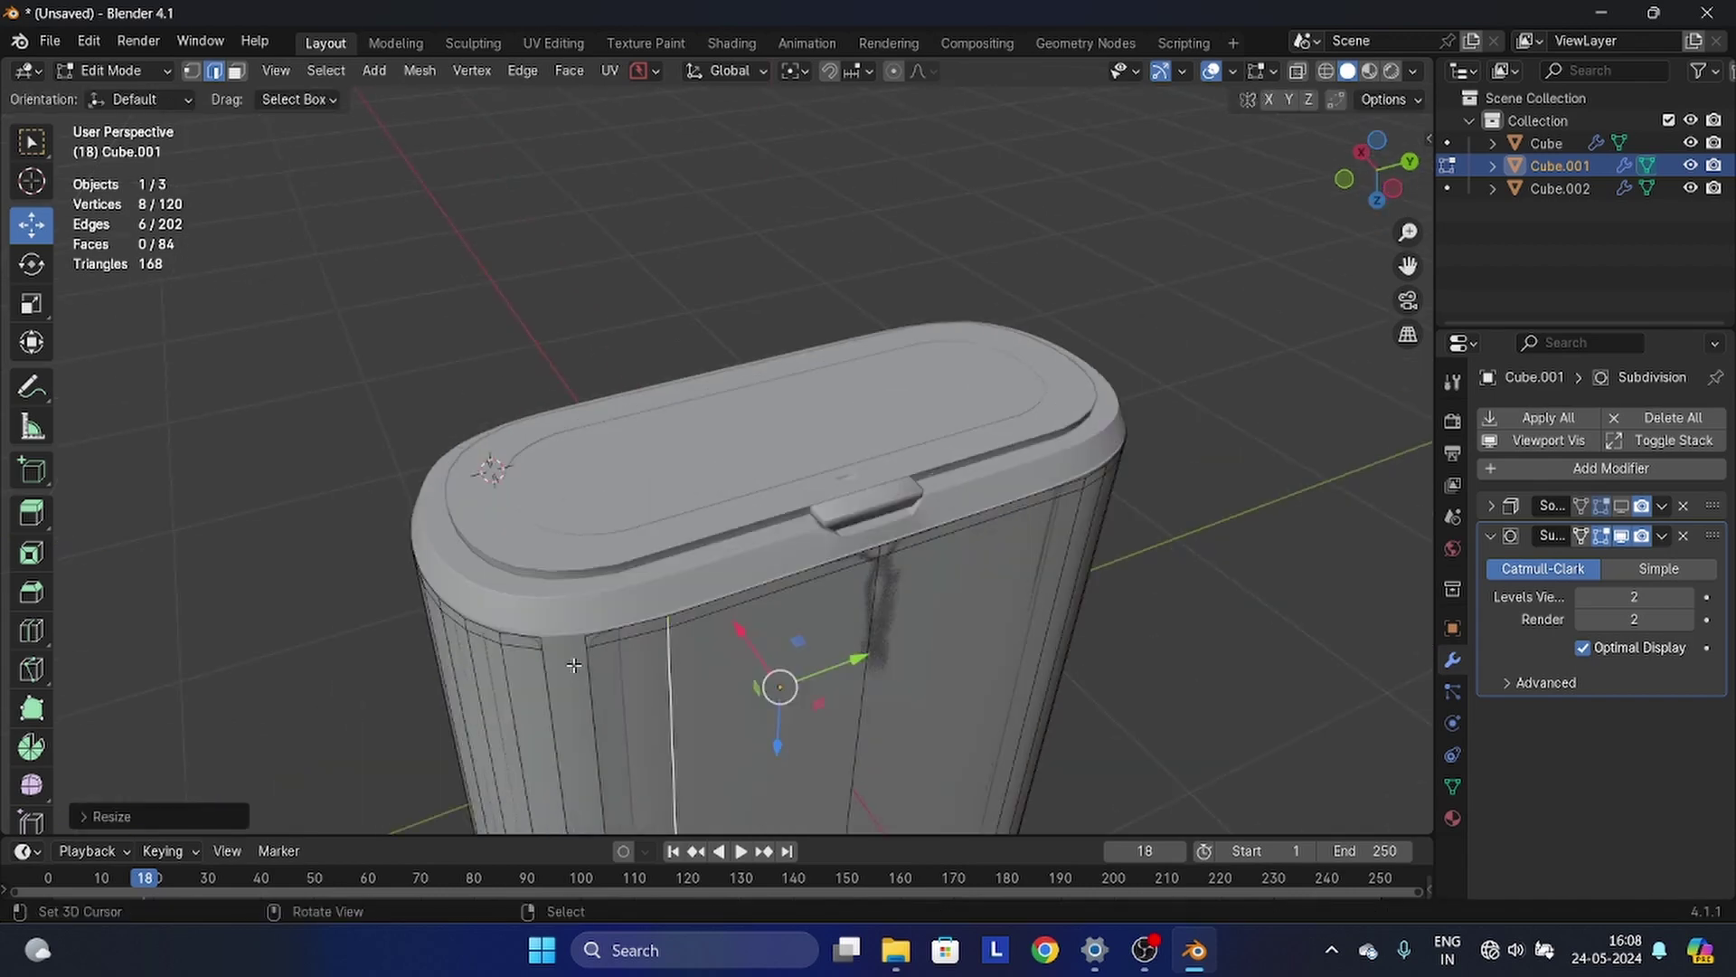
middle_drag(615, 696, 602, 611)
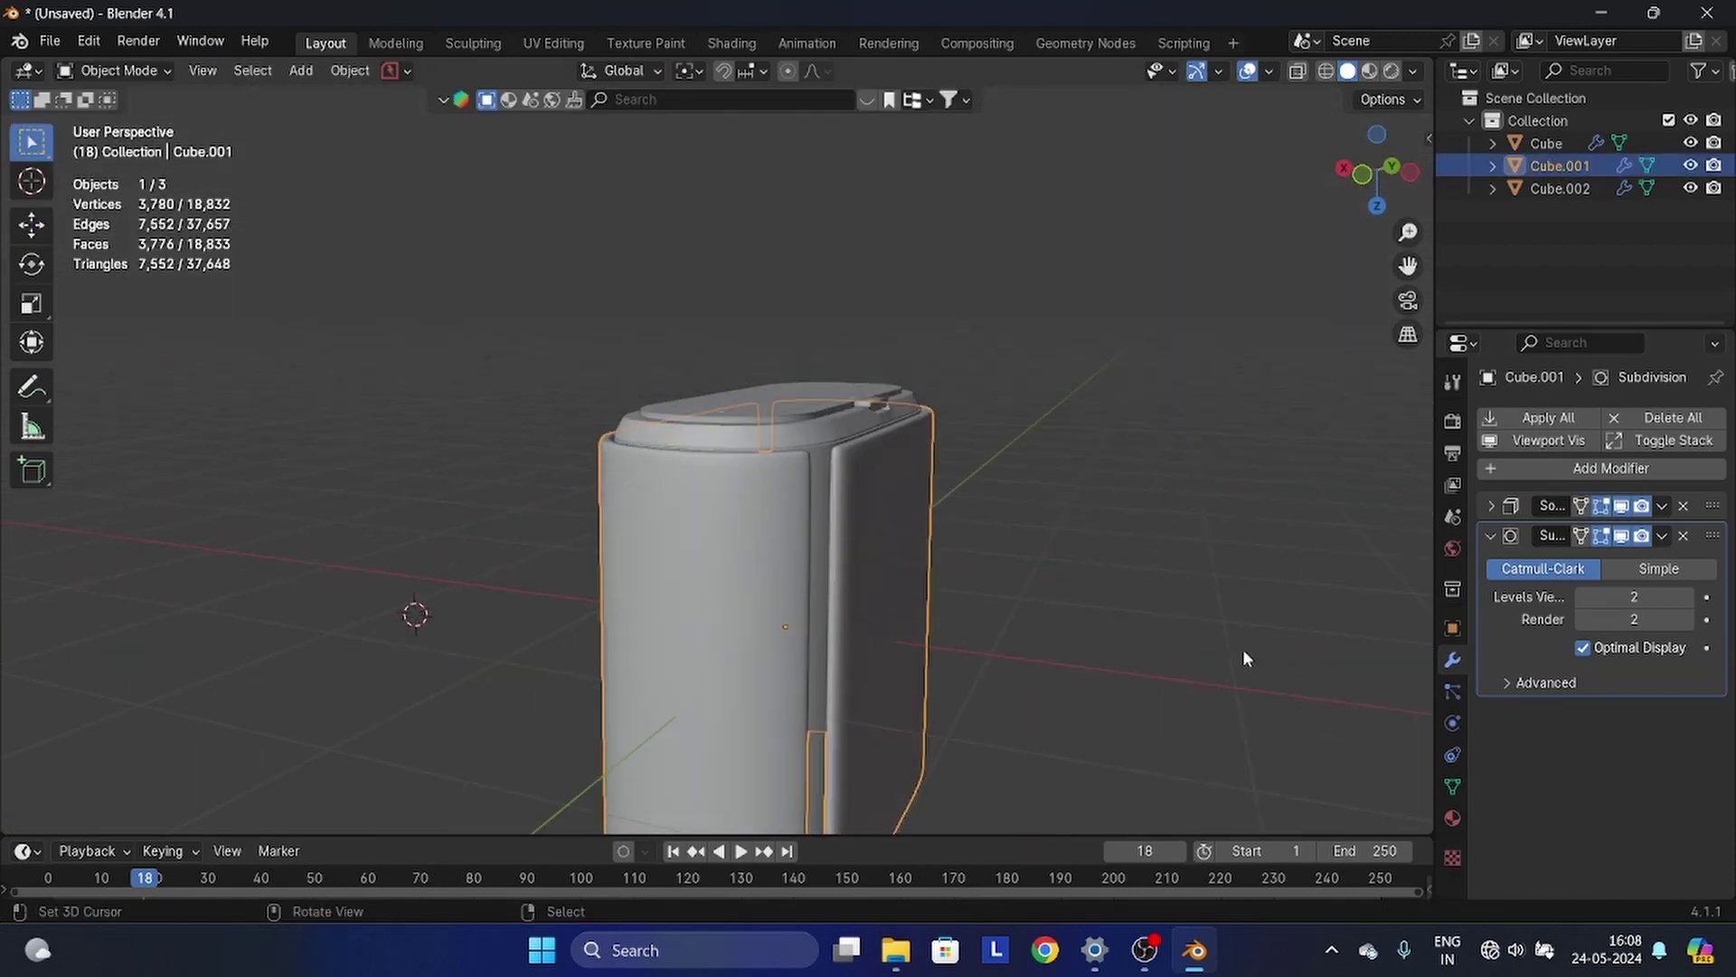
- Set the shell's Solidify thickness to -0.05 m and select the horizontal edge loops around it
click(1491, 506)
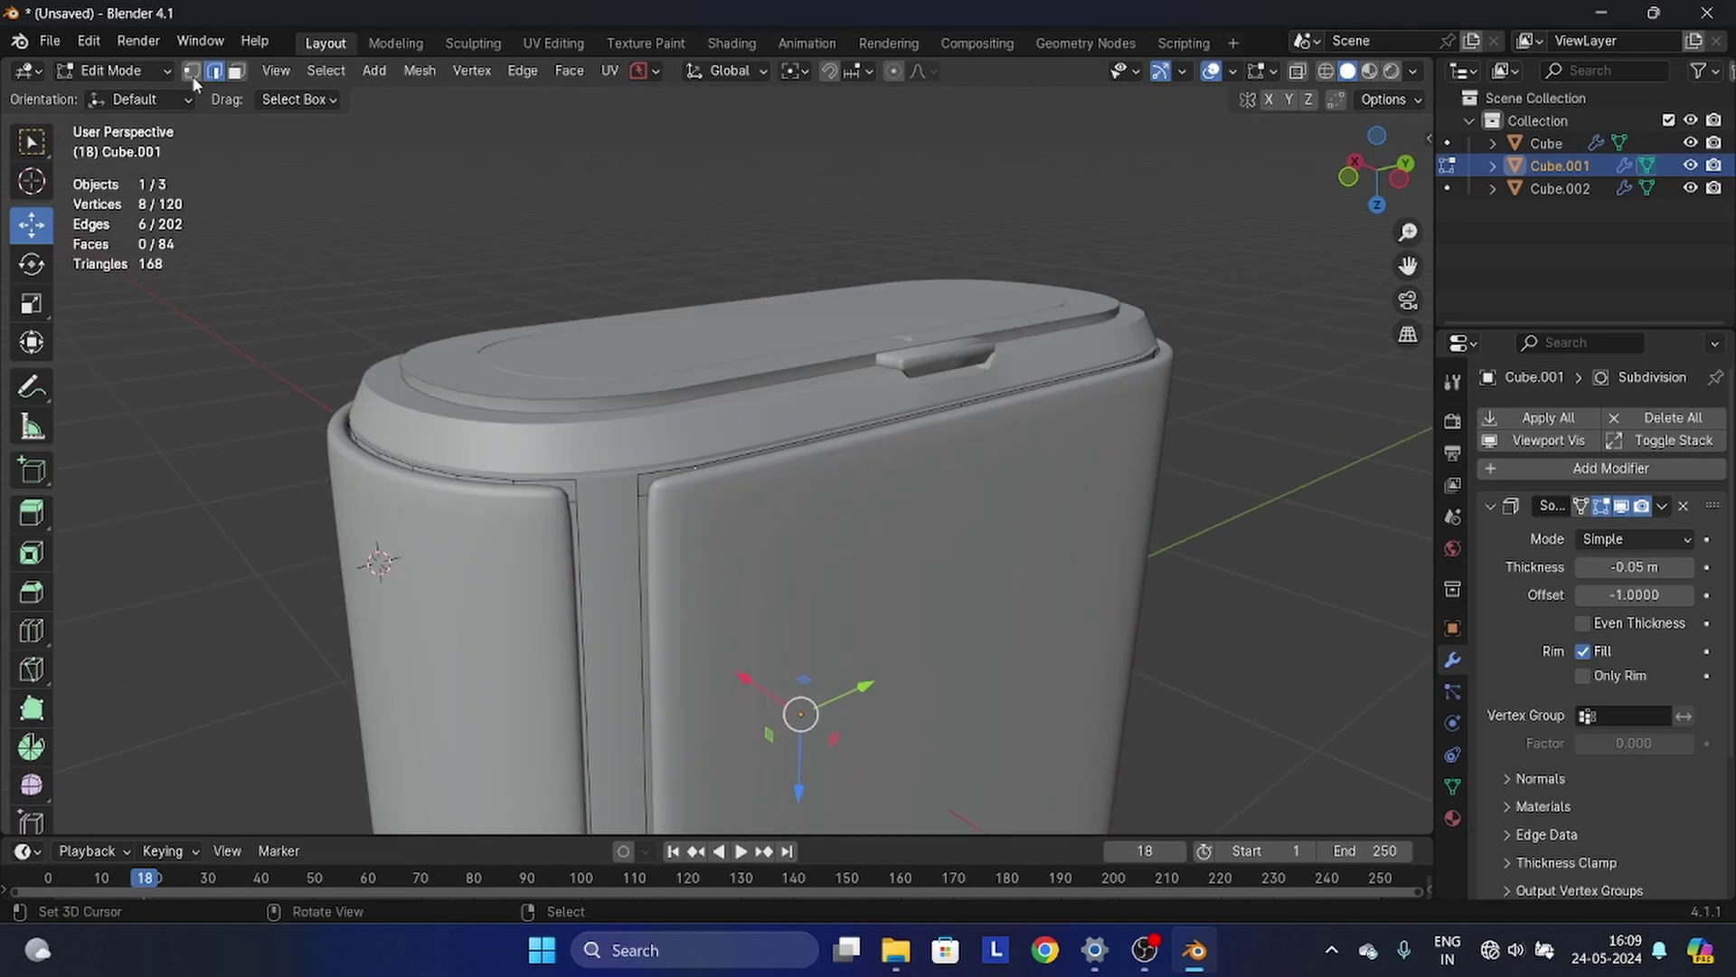
middle_drag(542, 272, 582, 531)
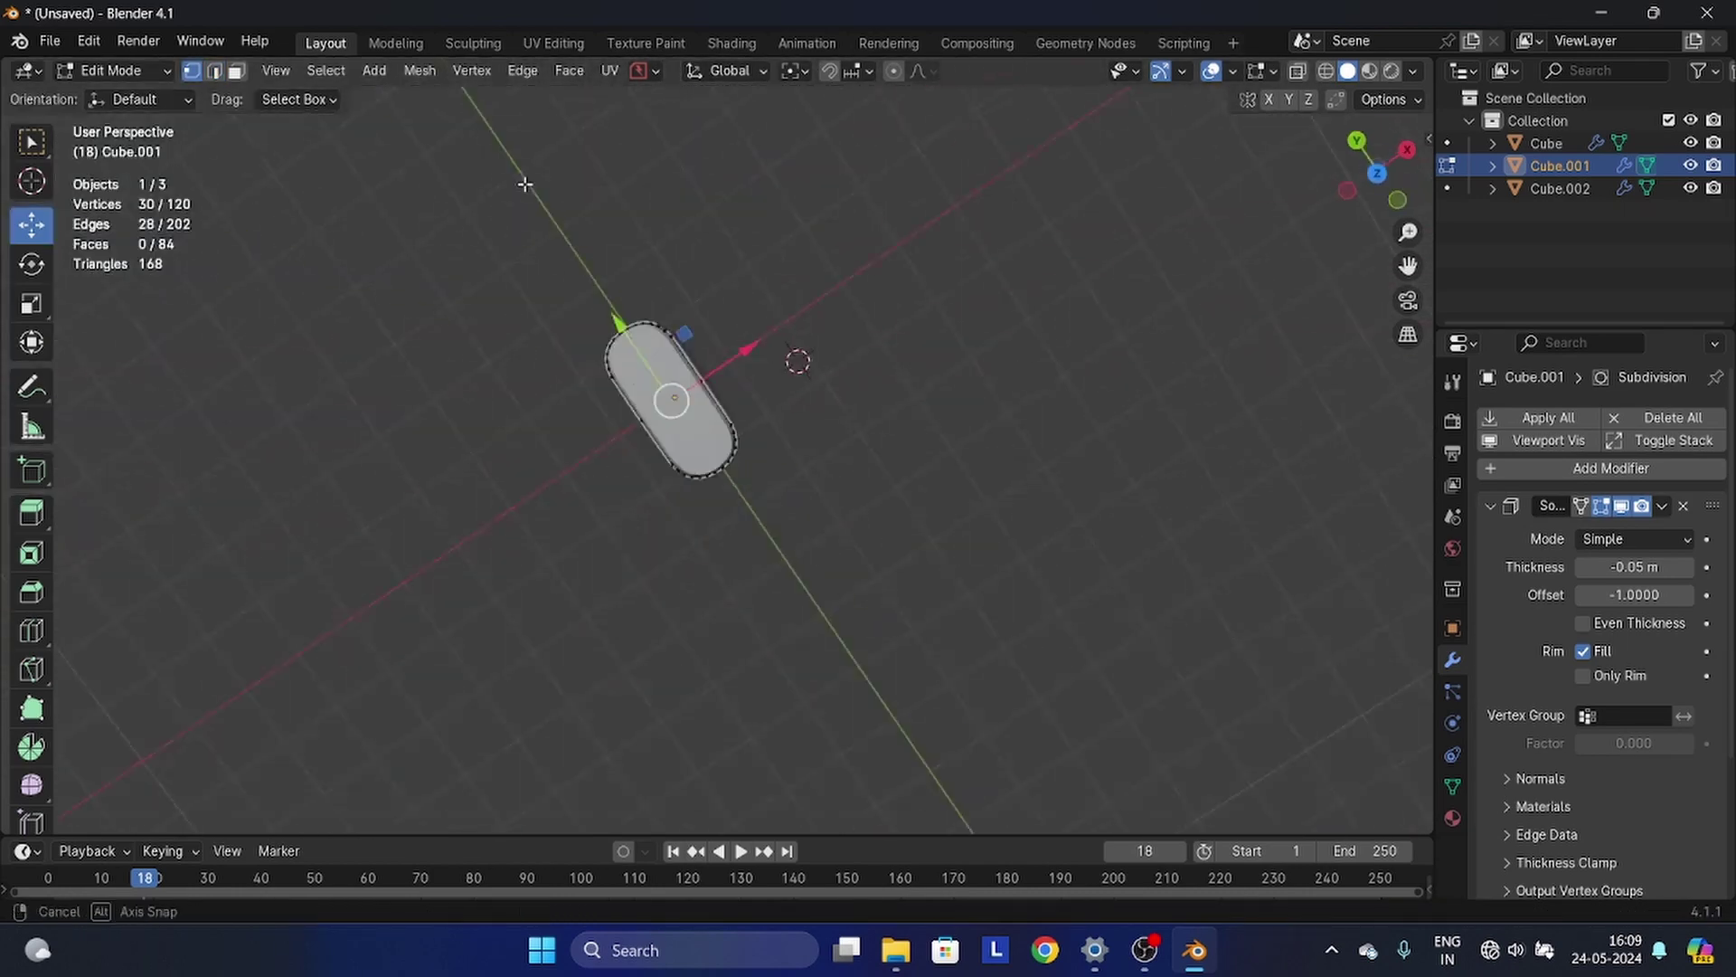
alt+click(404, 537)
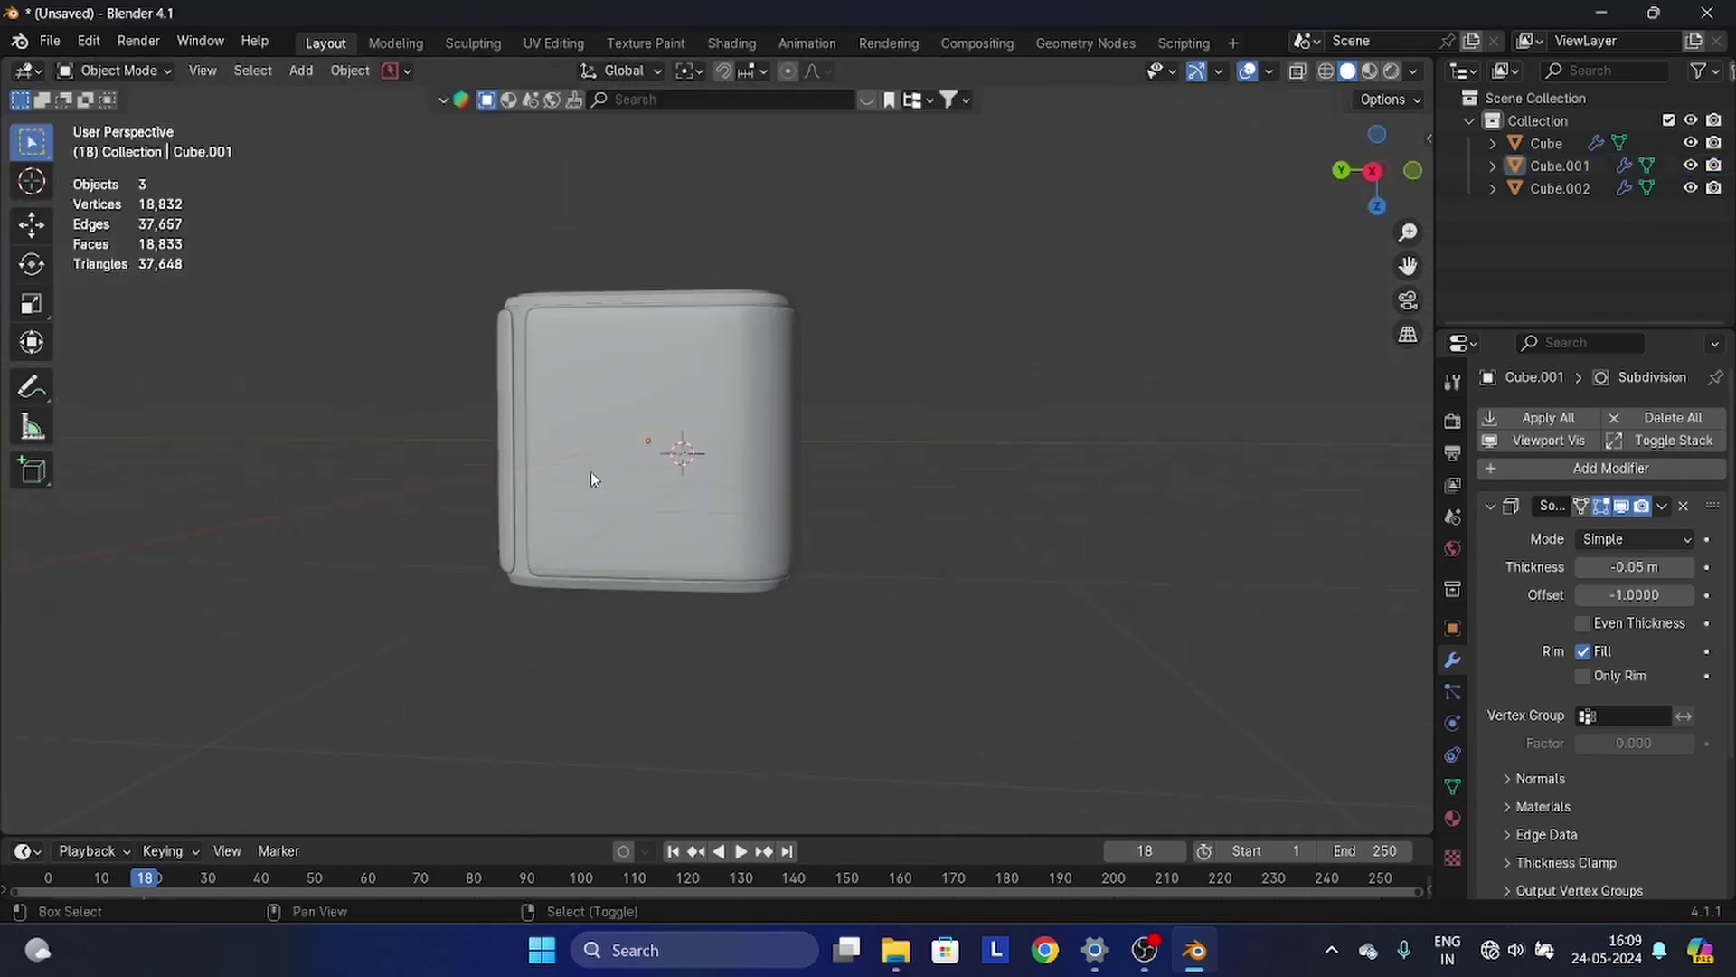
- Add a bolt mesh with an ALLEN bit type and a CAP head
scroll(773, 515, up, 5)
key(shift+a)
click(872, 160)
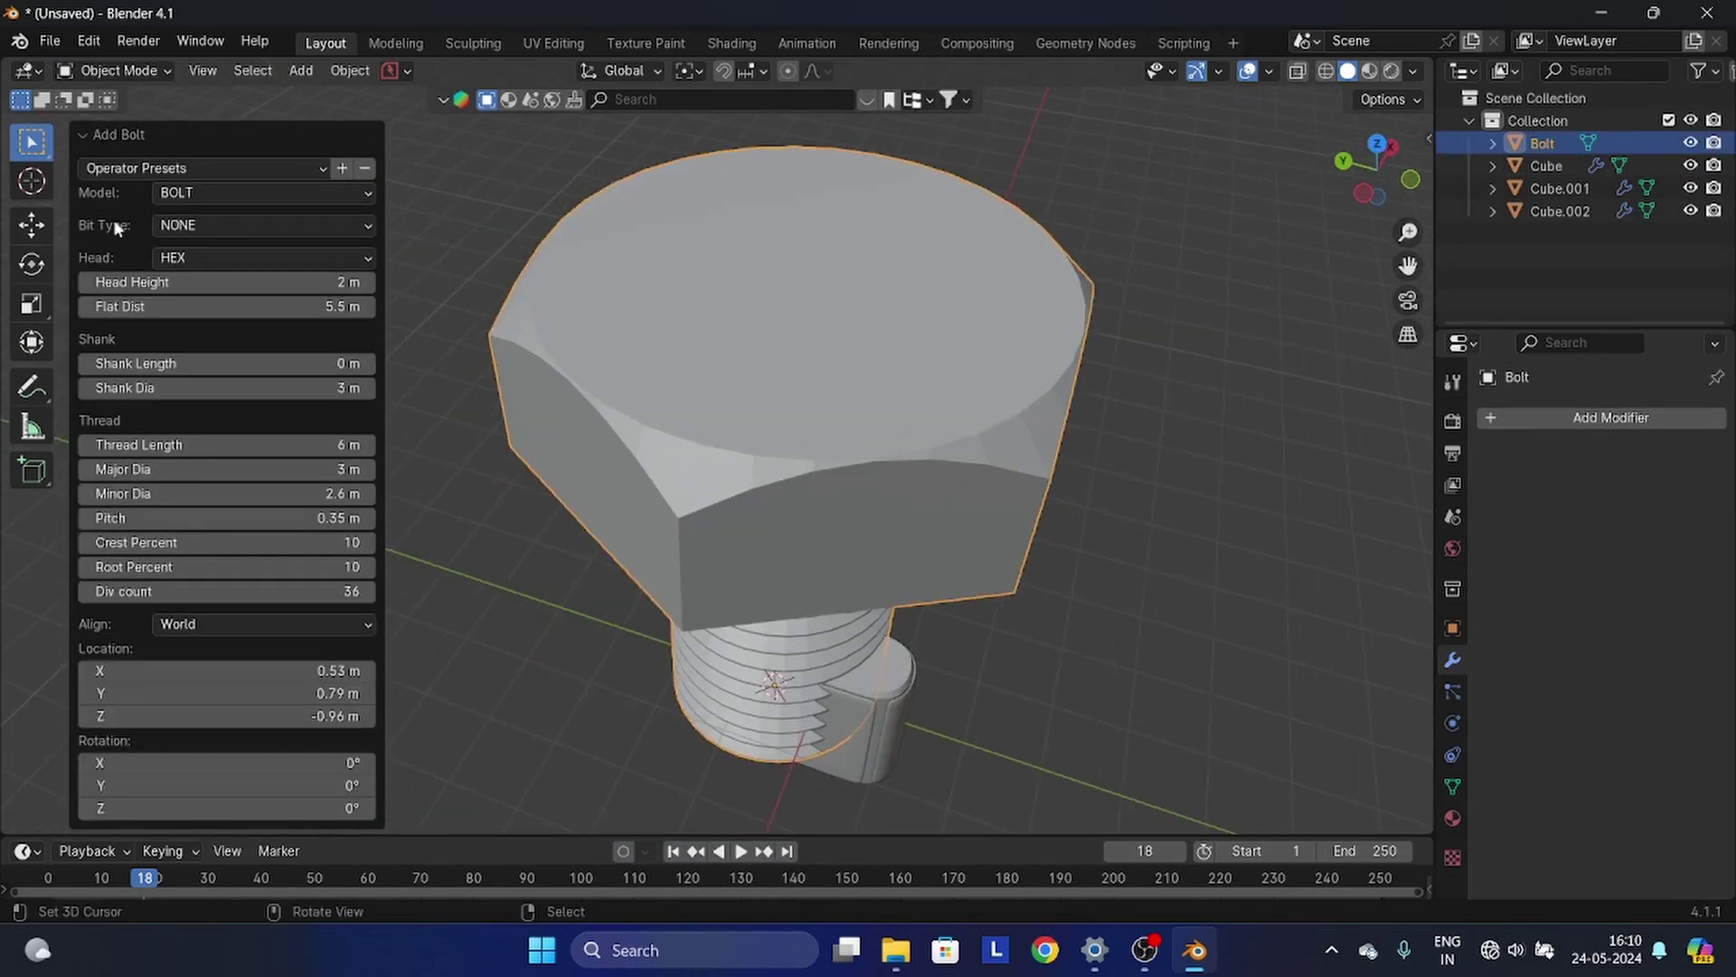
click(262, 225)
click(226, 274)
click(260, 305)
click(239, 378)
- Set the bolt's head height to 1.9 m and its head diameter to 3.9 m
scroll(560, 407, down, 3)
drag(227, 330, 206, 355)
drag(226, 330, 222, 330)
scroll(261, 370, down, 2)
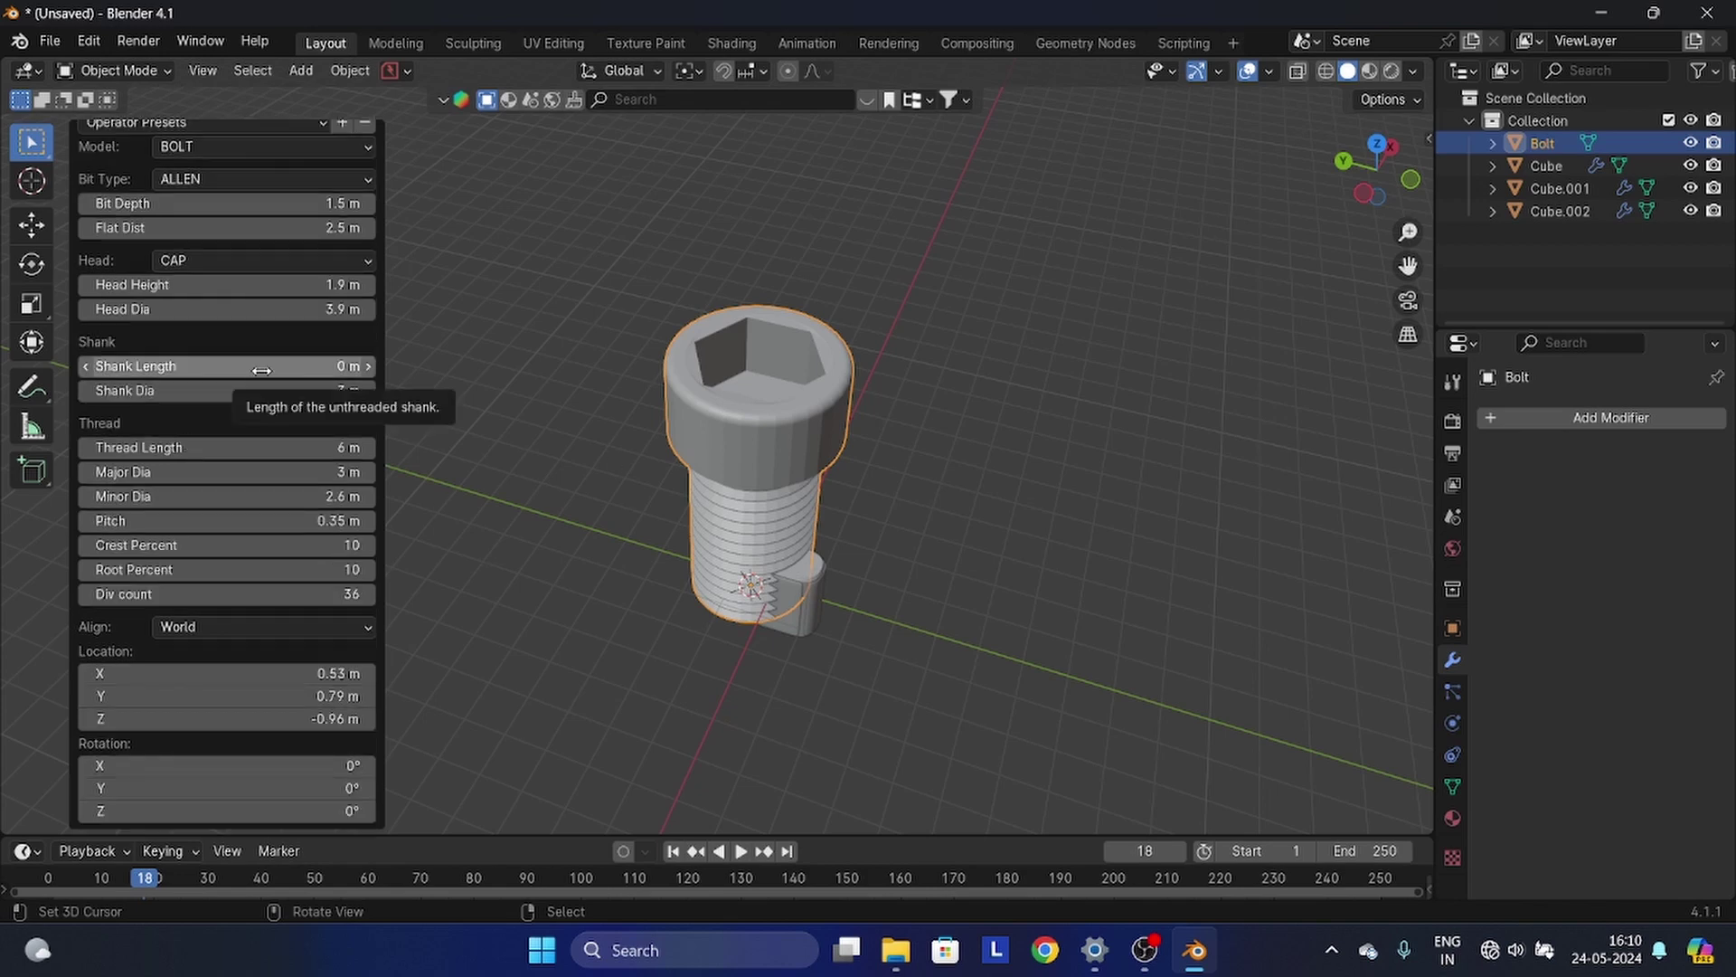
- Shorten the bolt's thread length and adjust its major and minor thread diameters
drag(261, 448, 207, 447)
scroll(737, 529, up, 3)
middle_drag(737, 529, 766, 488)
drag(253, 471, 249, 471)
drag(253, 495, 250, 496)
middle_drag(796, 429, 845, 480)
scroll(172, 132, up, 2)
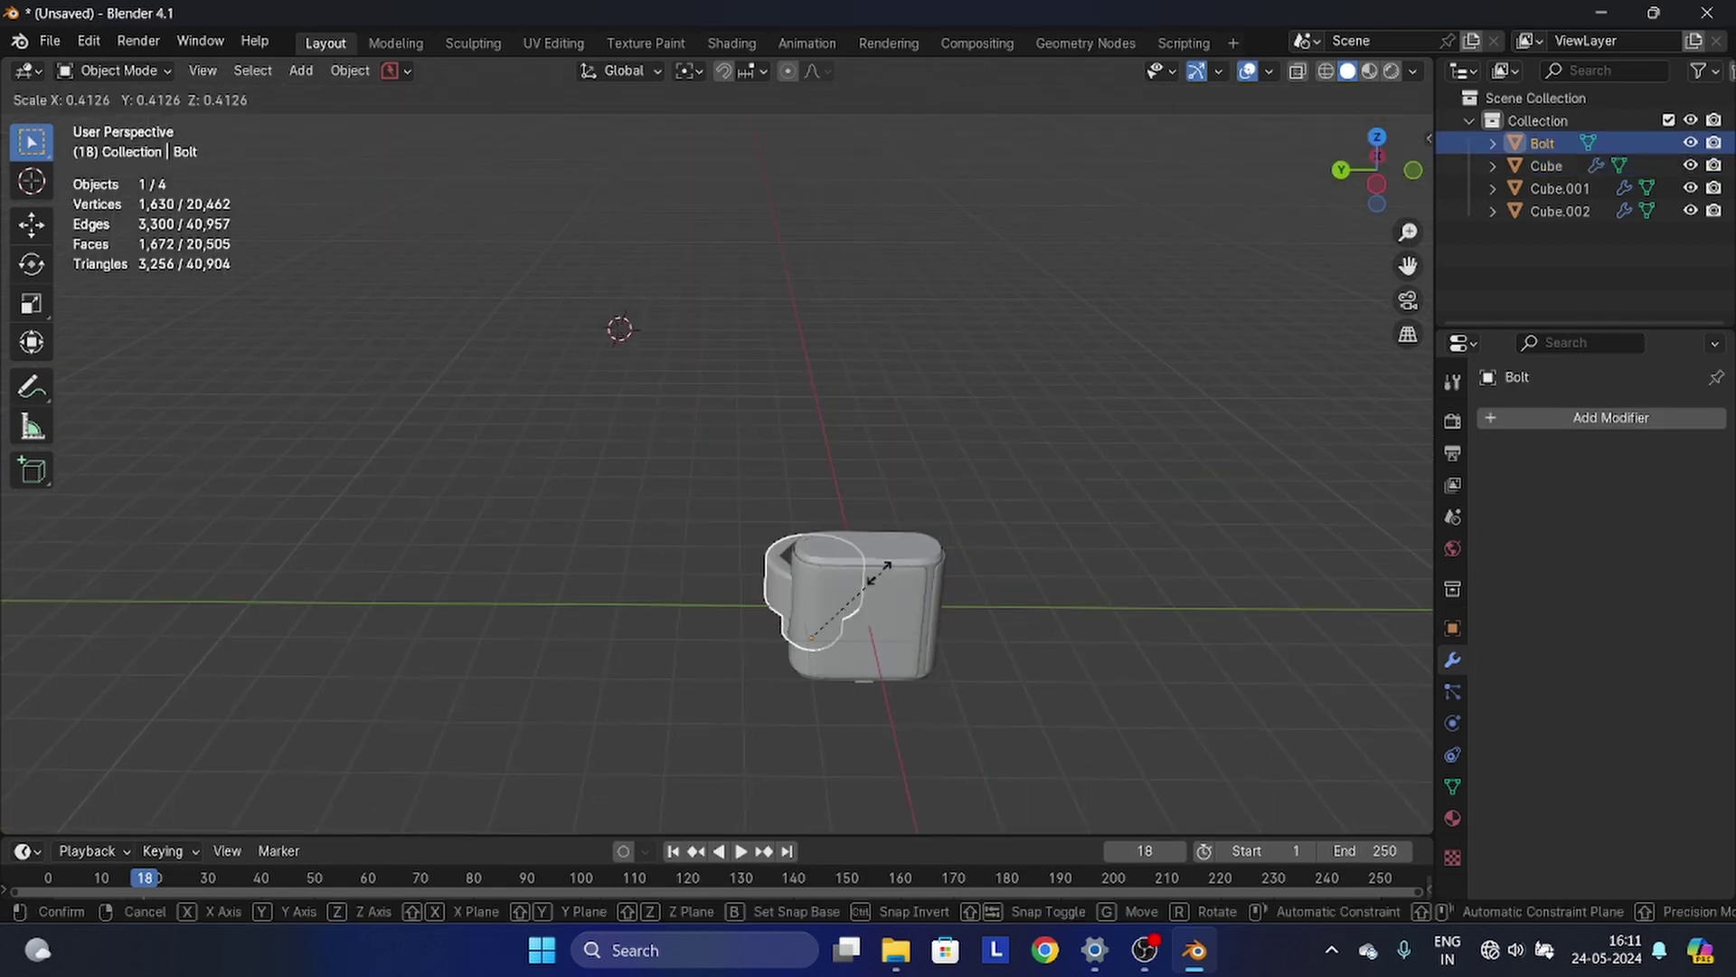
- Rotate the bolt 90° about the Y axis and scale it down
key(r)
key(y)
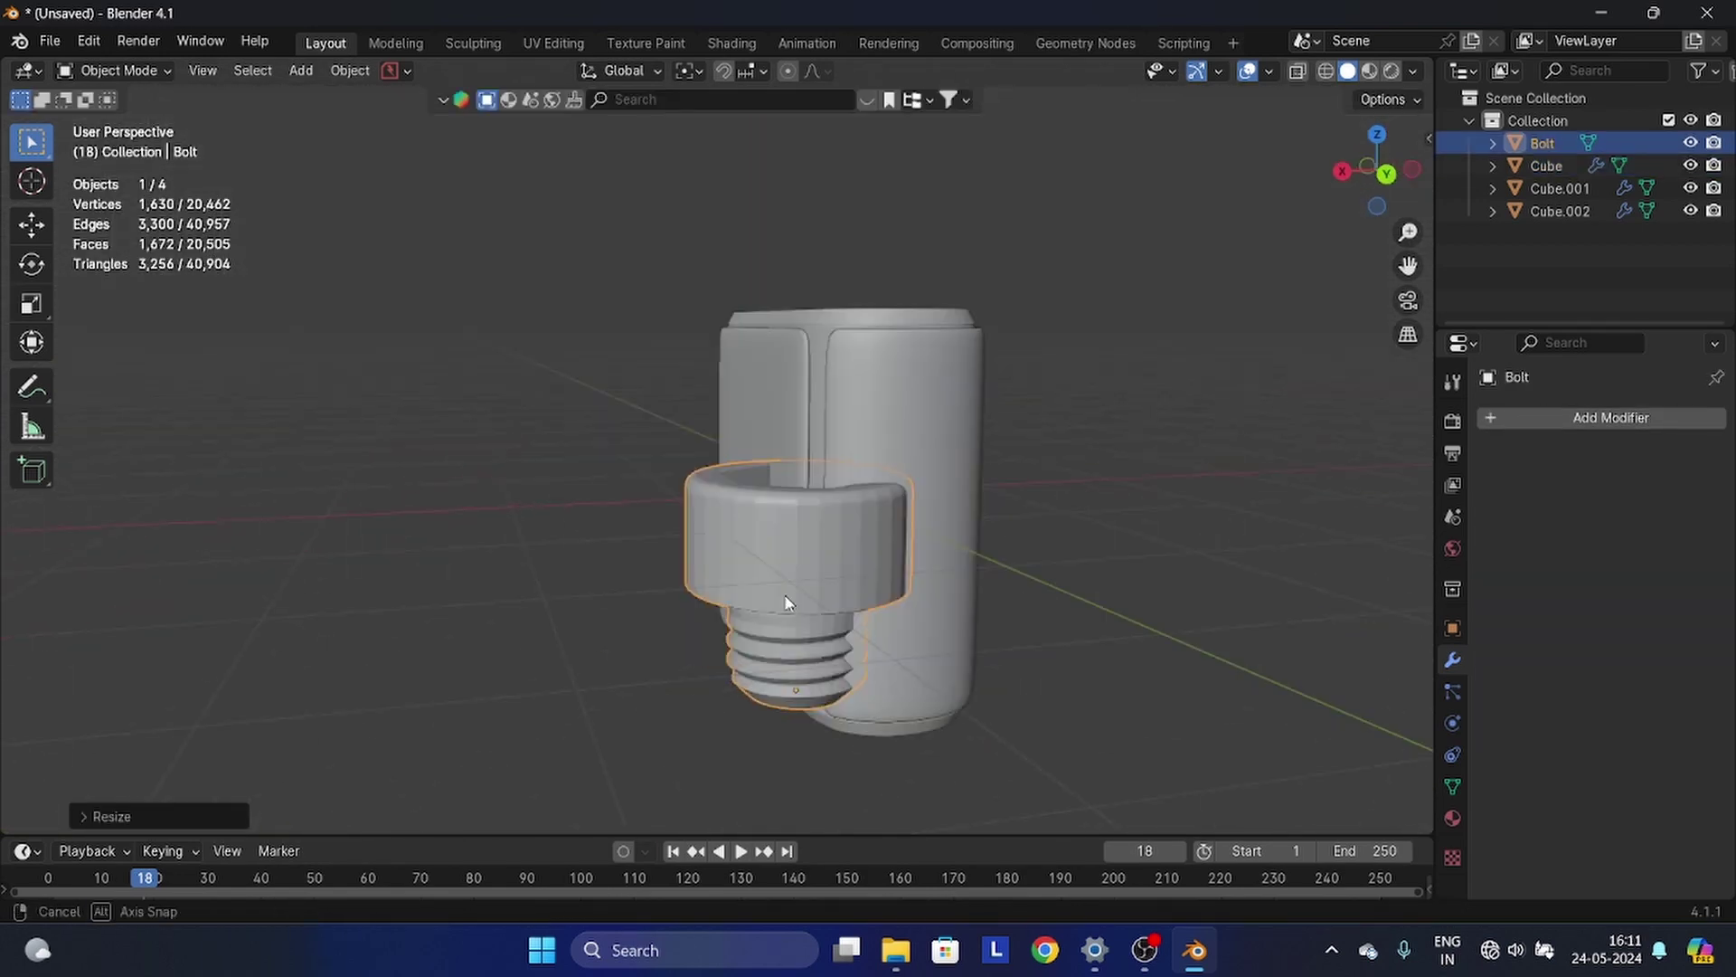
key(9)
key(0)
key(Return)
key(s)
- Move the bolt to the shell's upper corner beside the gap, scaling it further to fit
click(1374, 170)
key(g)
click(1413, 170)
scroll(887, 523, up, 5)
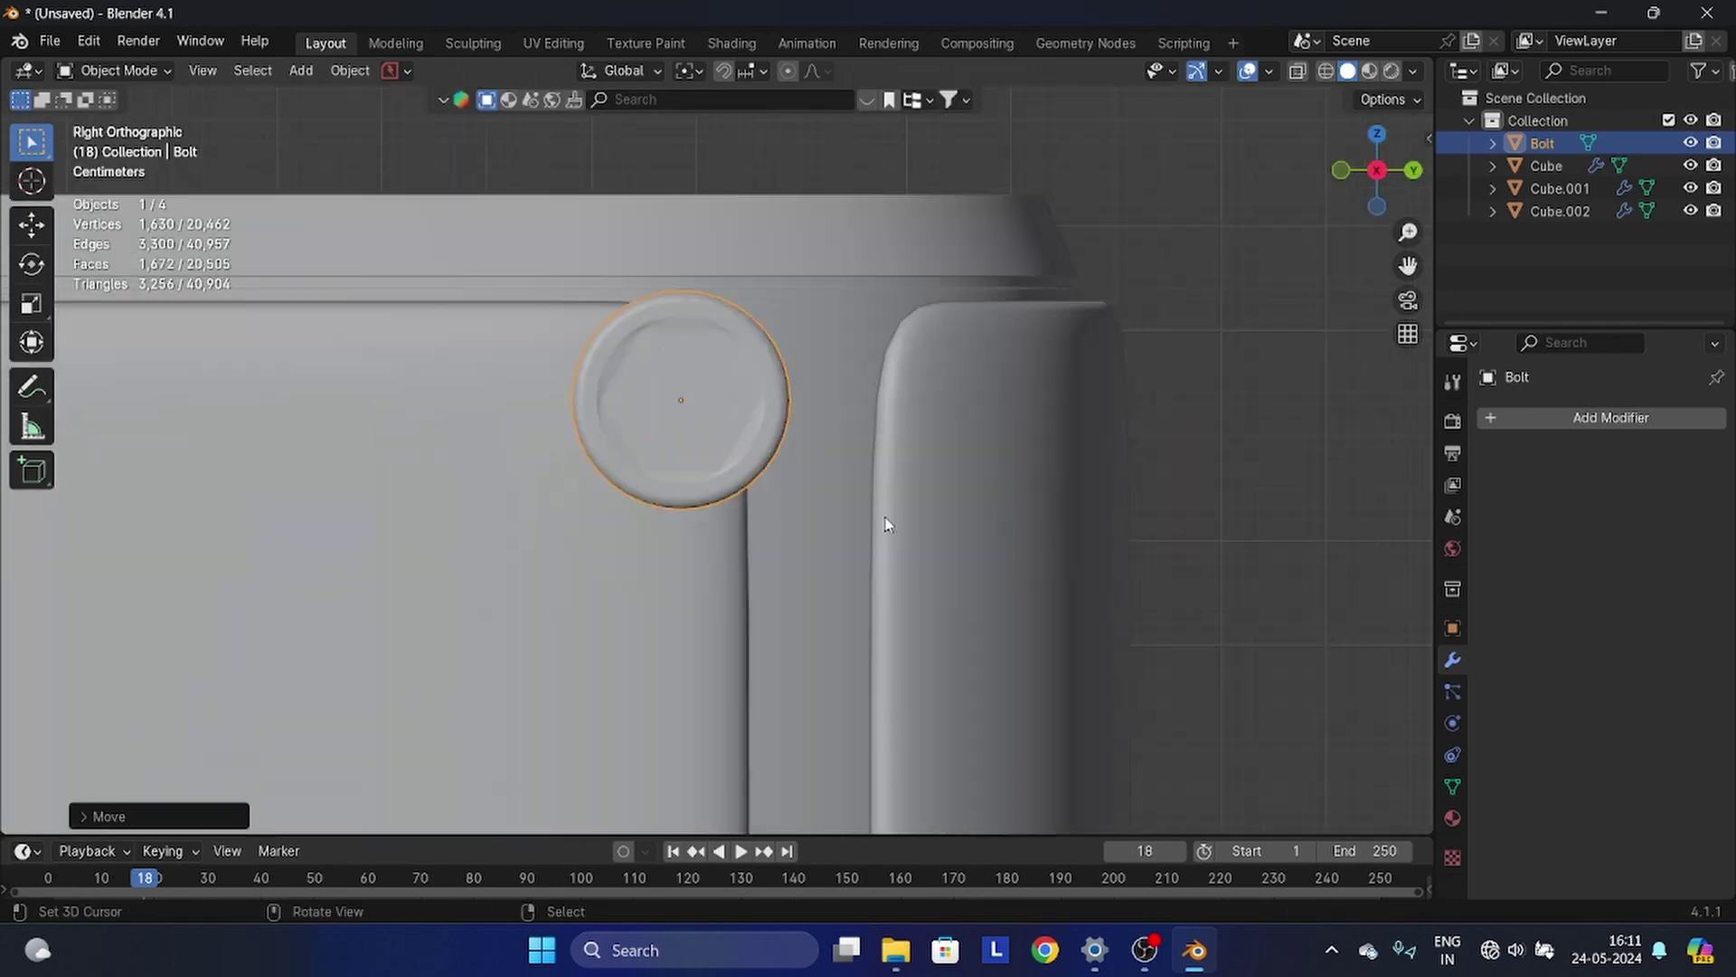
key(s)
middle_drag(887, 523, 977, 579)
click(1378, 140)
key(g)
key(g)
click(749, 590)
scroll(749, 590, down, 3)
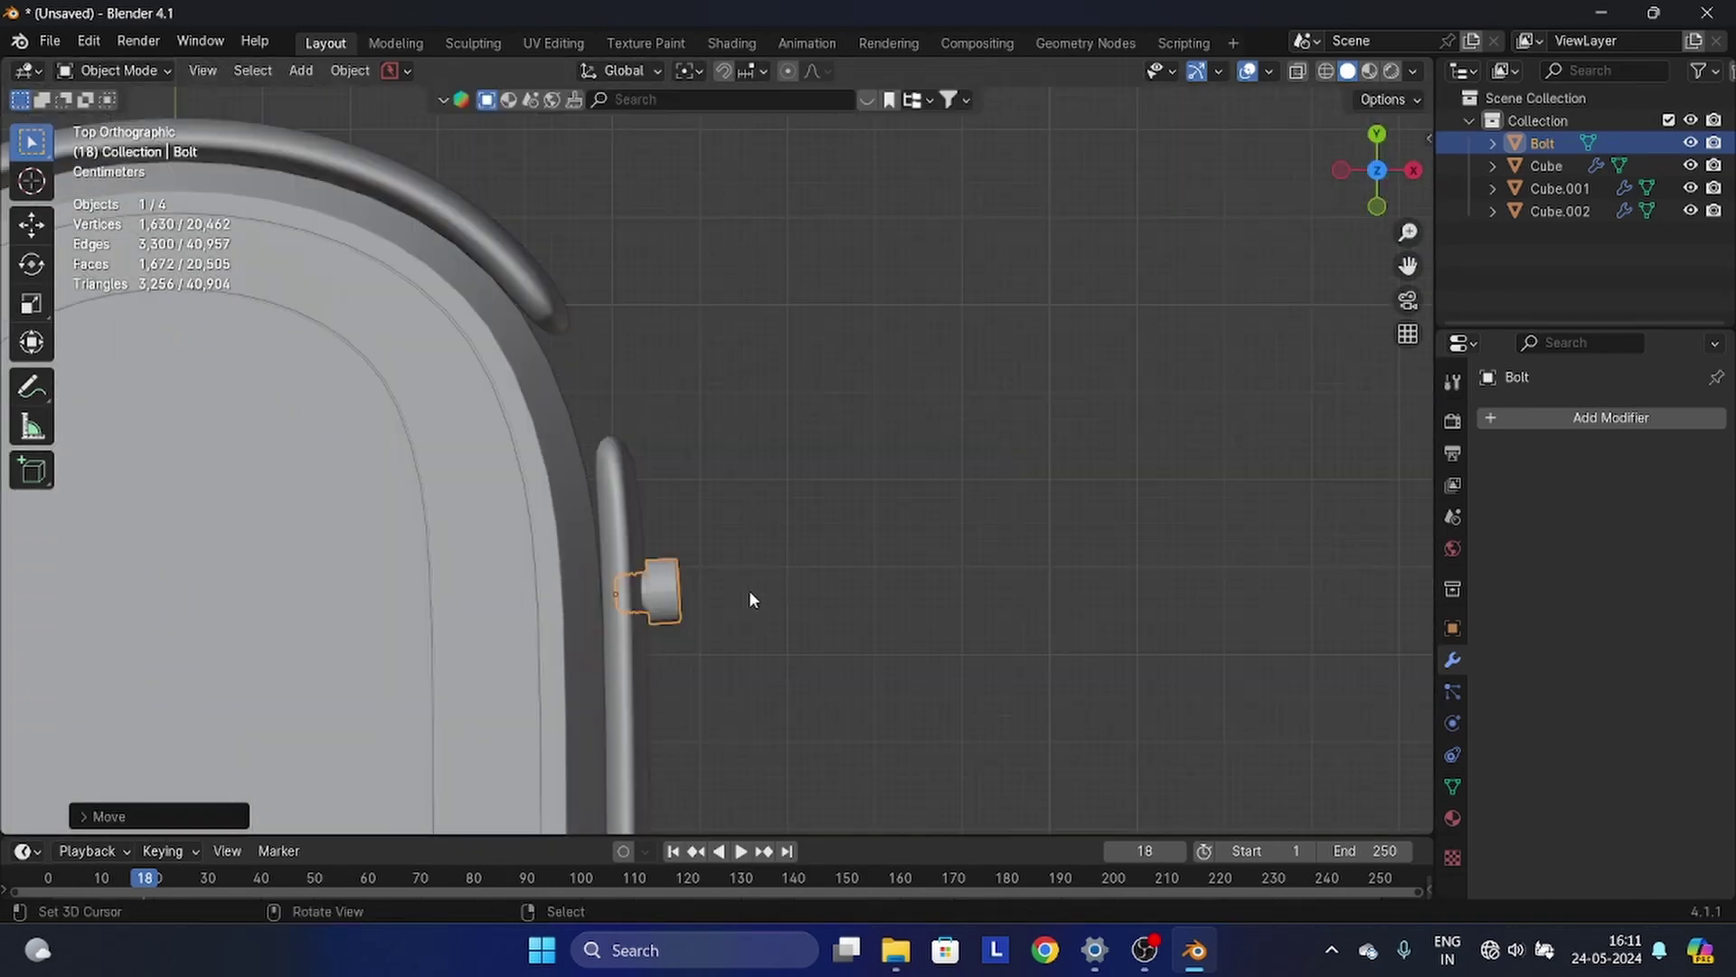
- Refine the bolt's size and seat its thread into the shell's upper corner
middle_drag(749, 590, 673, 495)
key(s)
click(673, 495)
click(1377, 137)
scroll(760, 543, up, 6)
key(g)
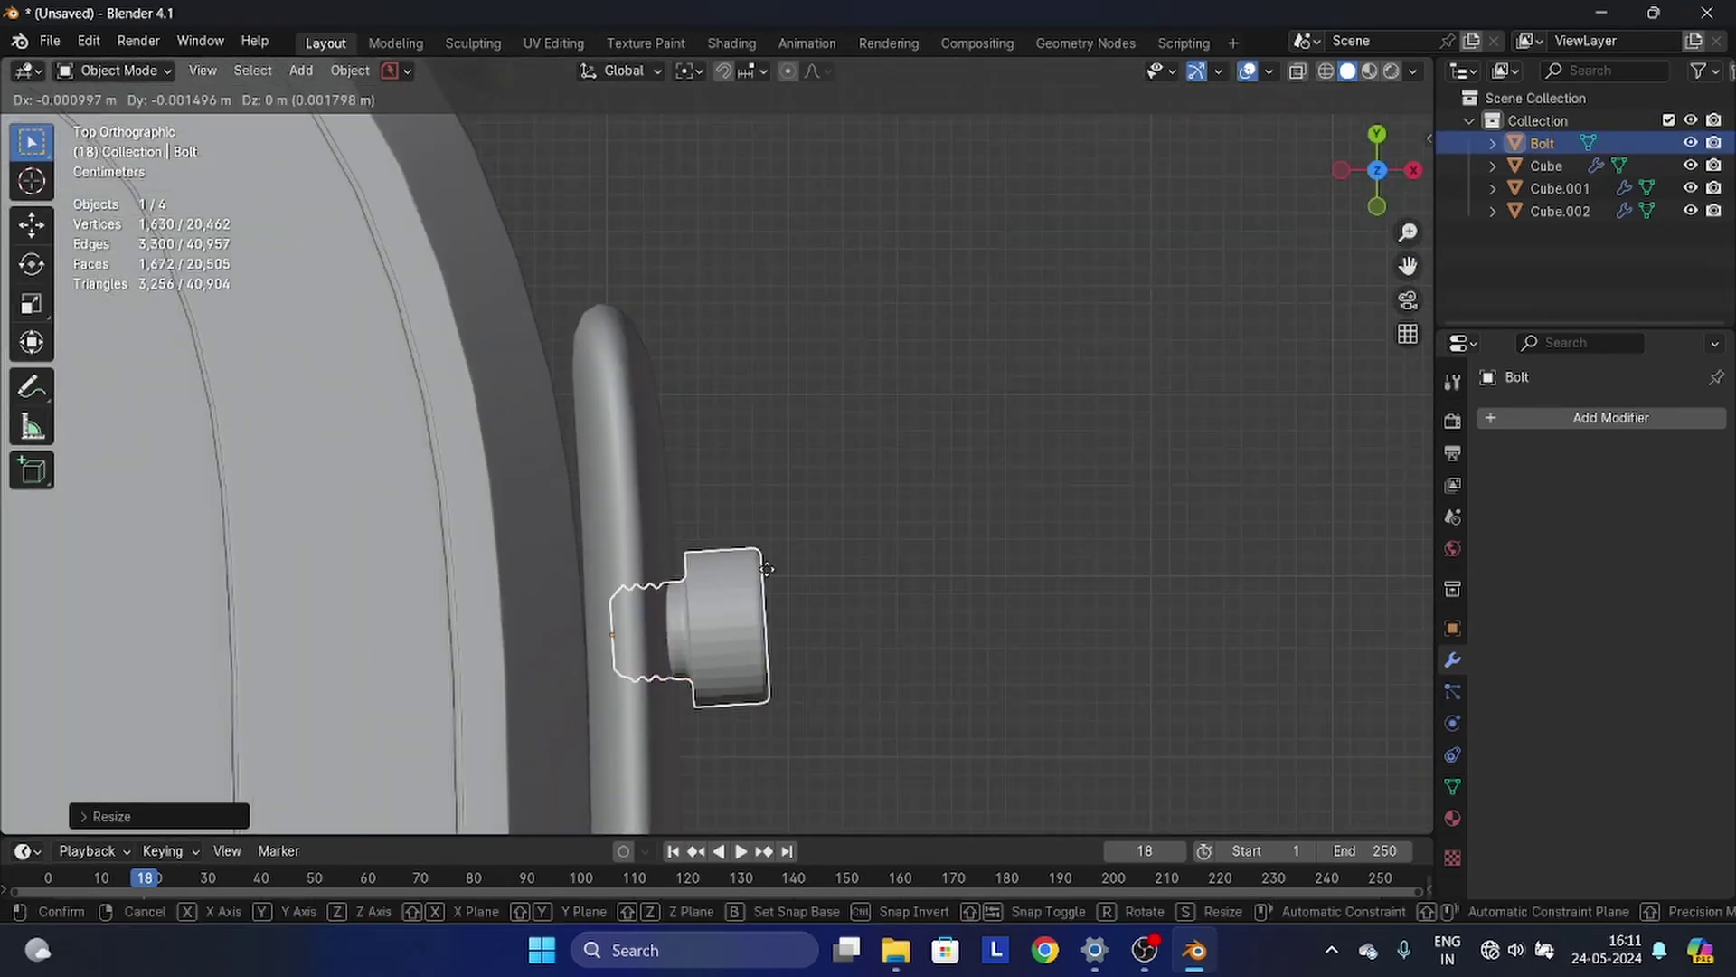
click(763, 566)
middle_drag(763, 566, 697, 461)
key(KP_3)
key(g)
click(724, 504)
scroll(727, 479, down, 4)
- Make a linked duplicate of the bolt and rotate it to seat in the curved shell piece across the gap
key(KP_7)
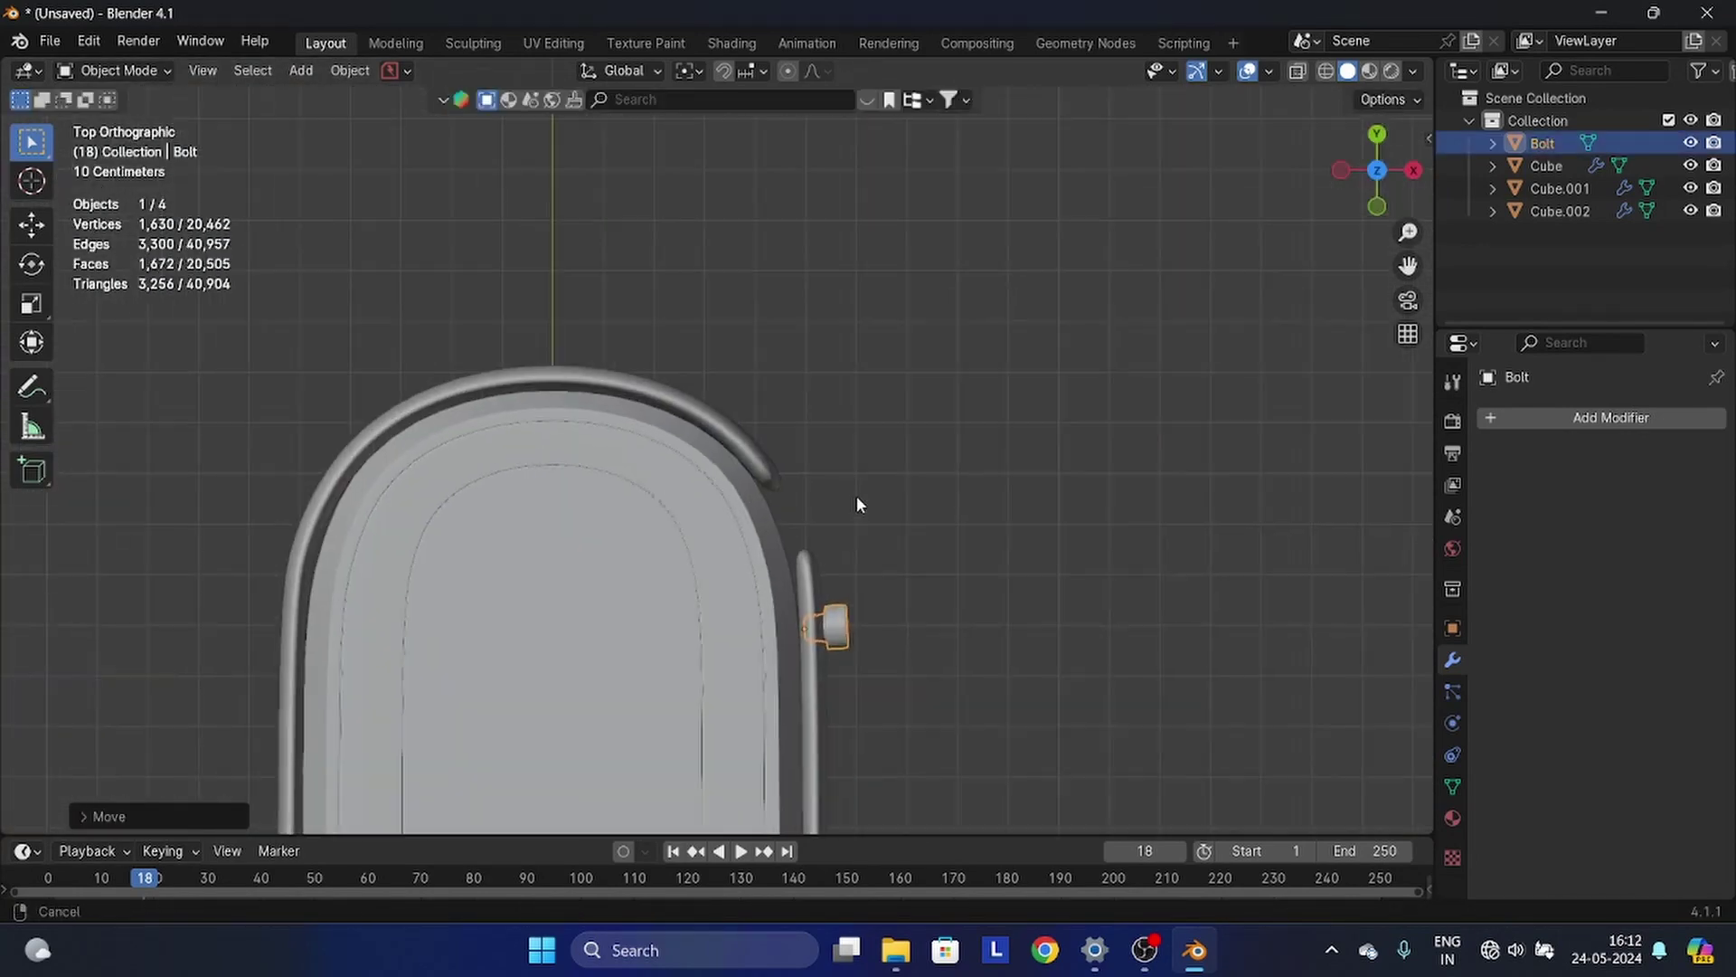
key(alt+d)
click(760, 380)
key(r)
click(741, 385)
key(g)
click(713, 360)
key(Tab)
key(g)
click(959, 485)
key(Tab)
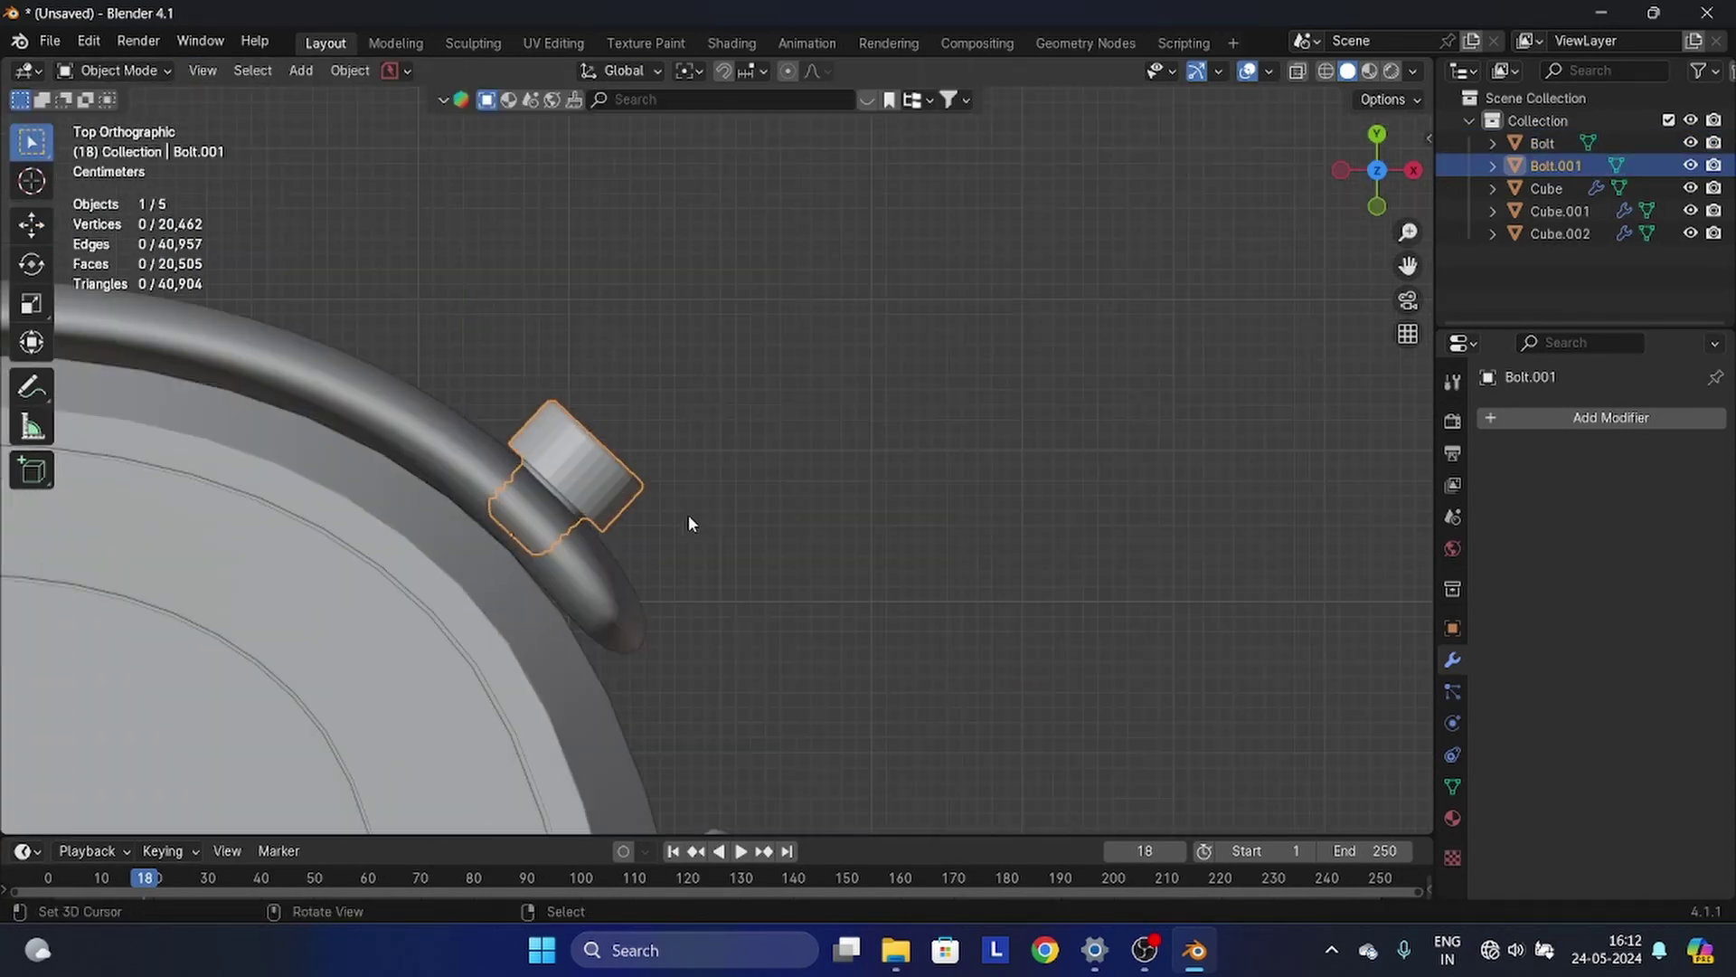
- Place another linked bolt duplicate on the opposite side of the body, rotated to face the shell beside its gap
key(alt+d)
click(186, 623)
shift+middle_drag(343, 579, 570, 355)
click(97, 628)
key(g)
click(607, 163)
scroll(688, 649, up, 9)
key(r)
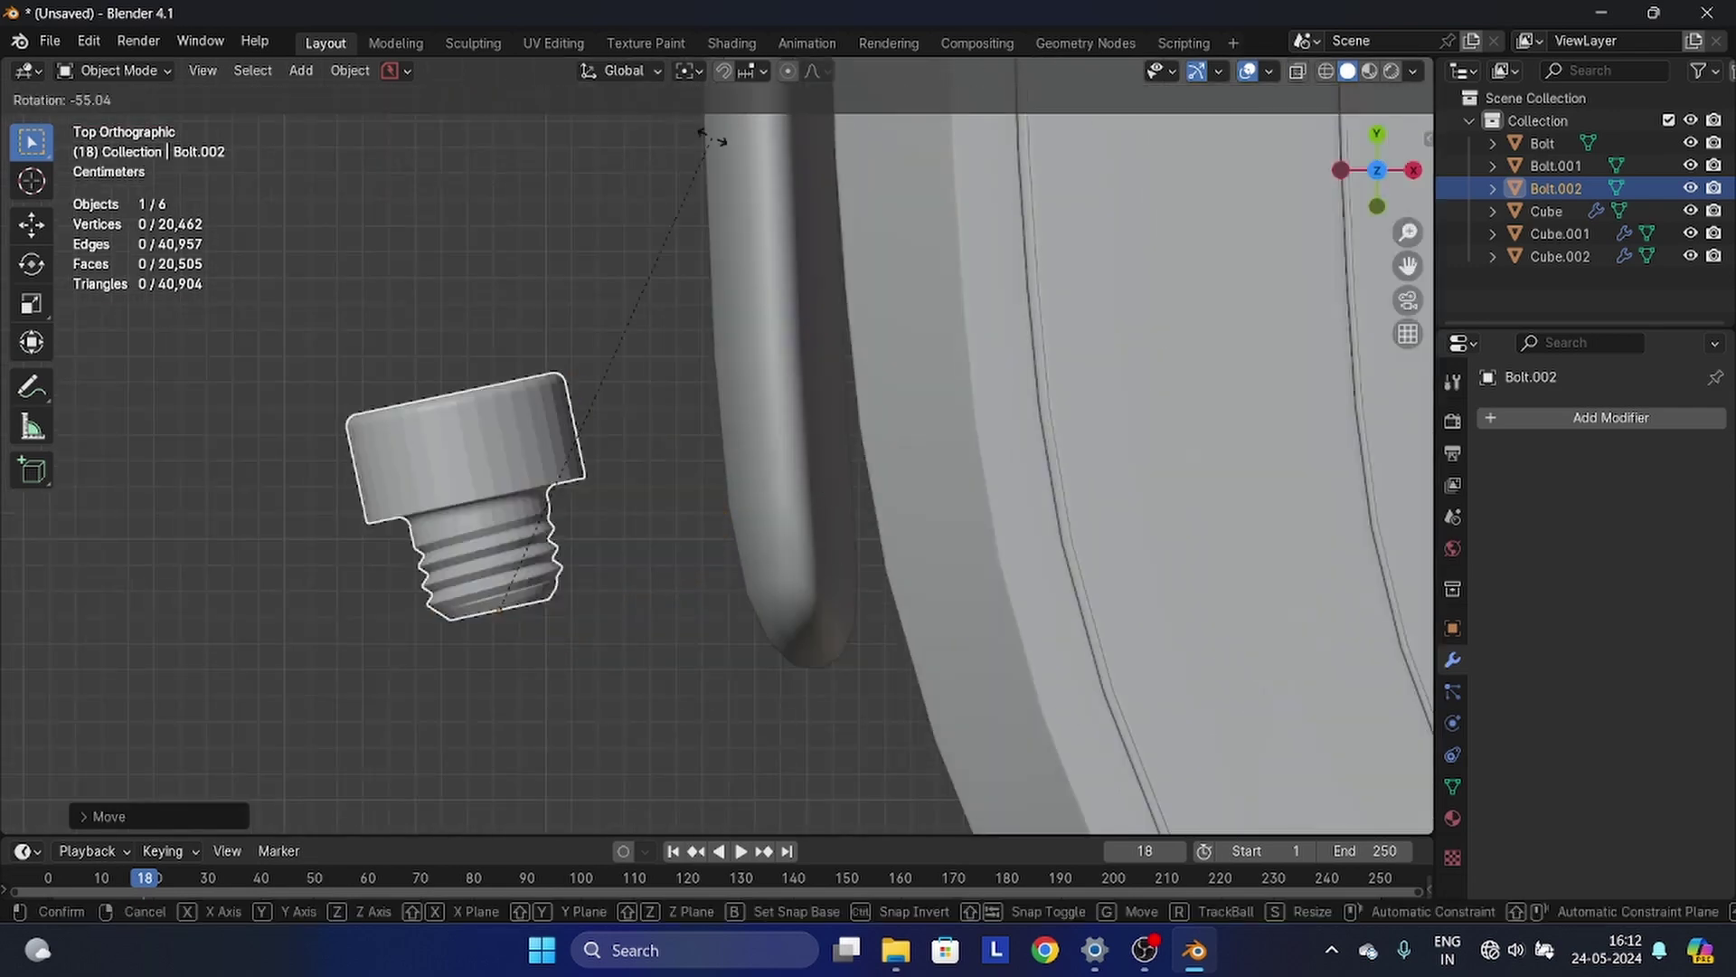
click(700, 612)
key(g)
click(980, 452)
- Shrink/Fatten the whole side shell mesh slightly to adjust its distance from the body
key(Tab)
key(alt+s)
scroll(784, 377, up, 8)
key(alt+s)
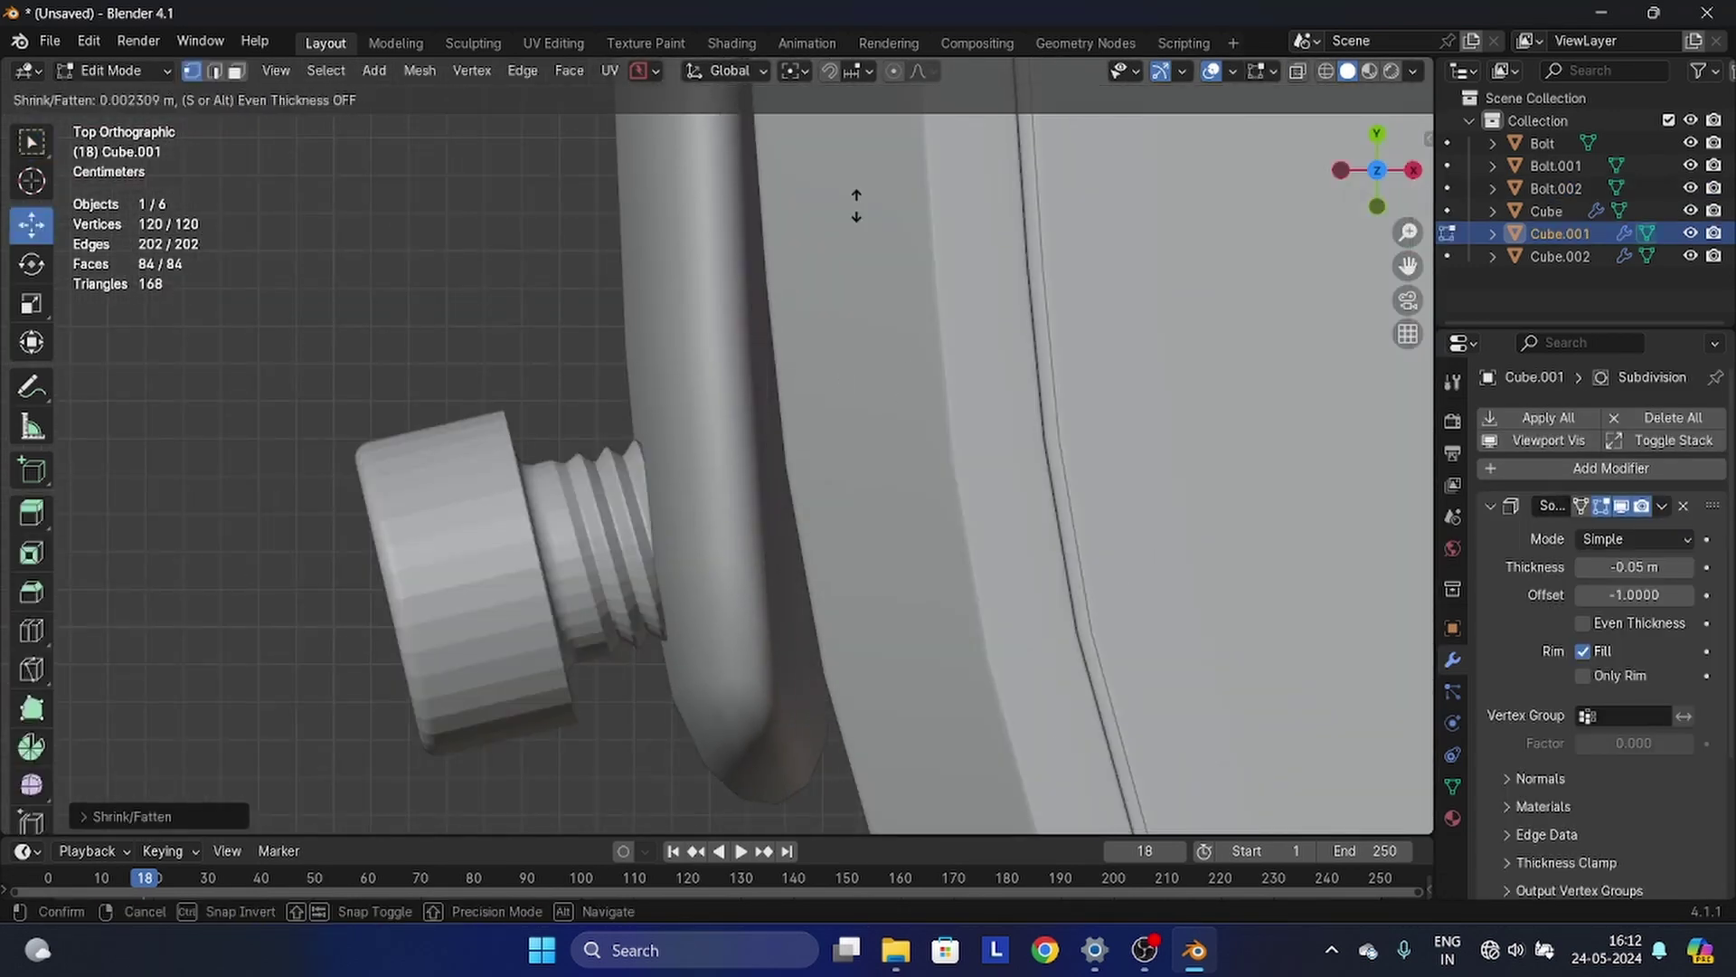
click(856, 209)
key(Tab)
- Duplicate the bolt onto the remaining curved shell end and rotate it to match the surface
click(410, 473)
key(g)
click(891, 533)
key(r)
scroll(720, 466, up, 2)
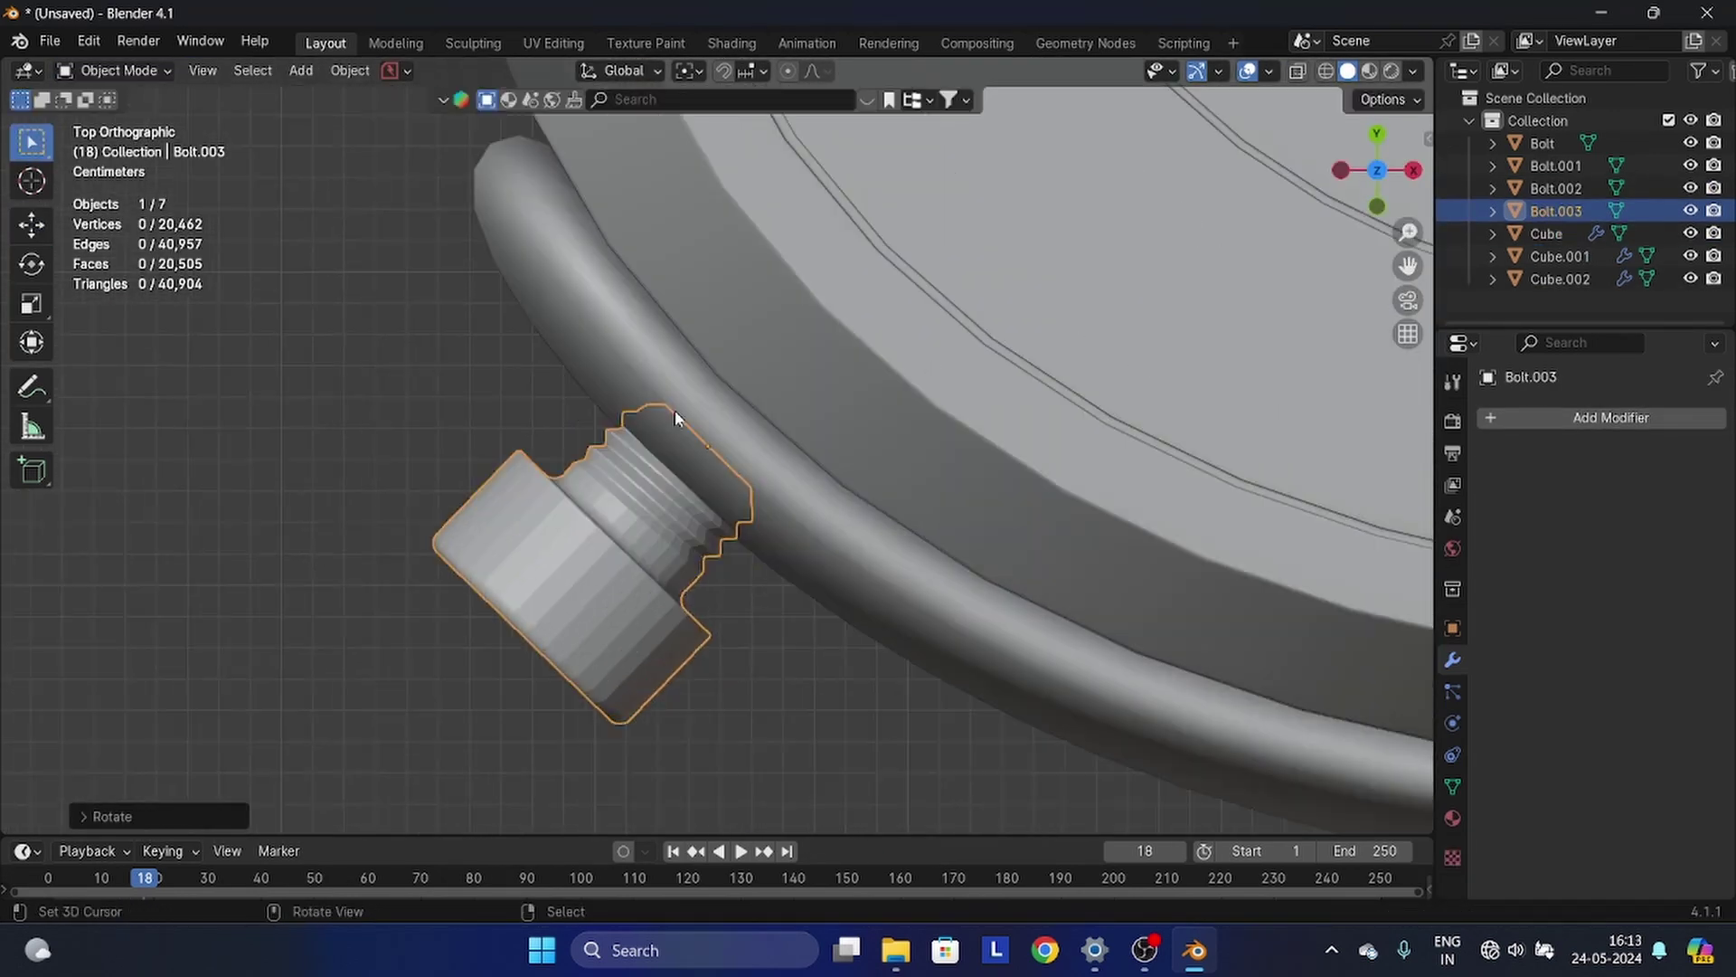
scroll(675, 410, down, 4)
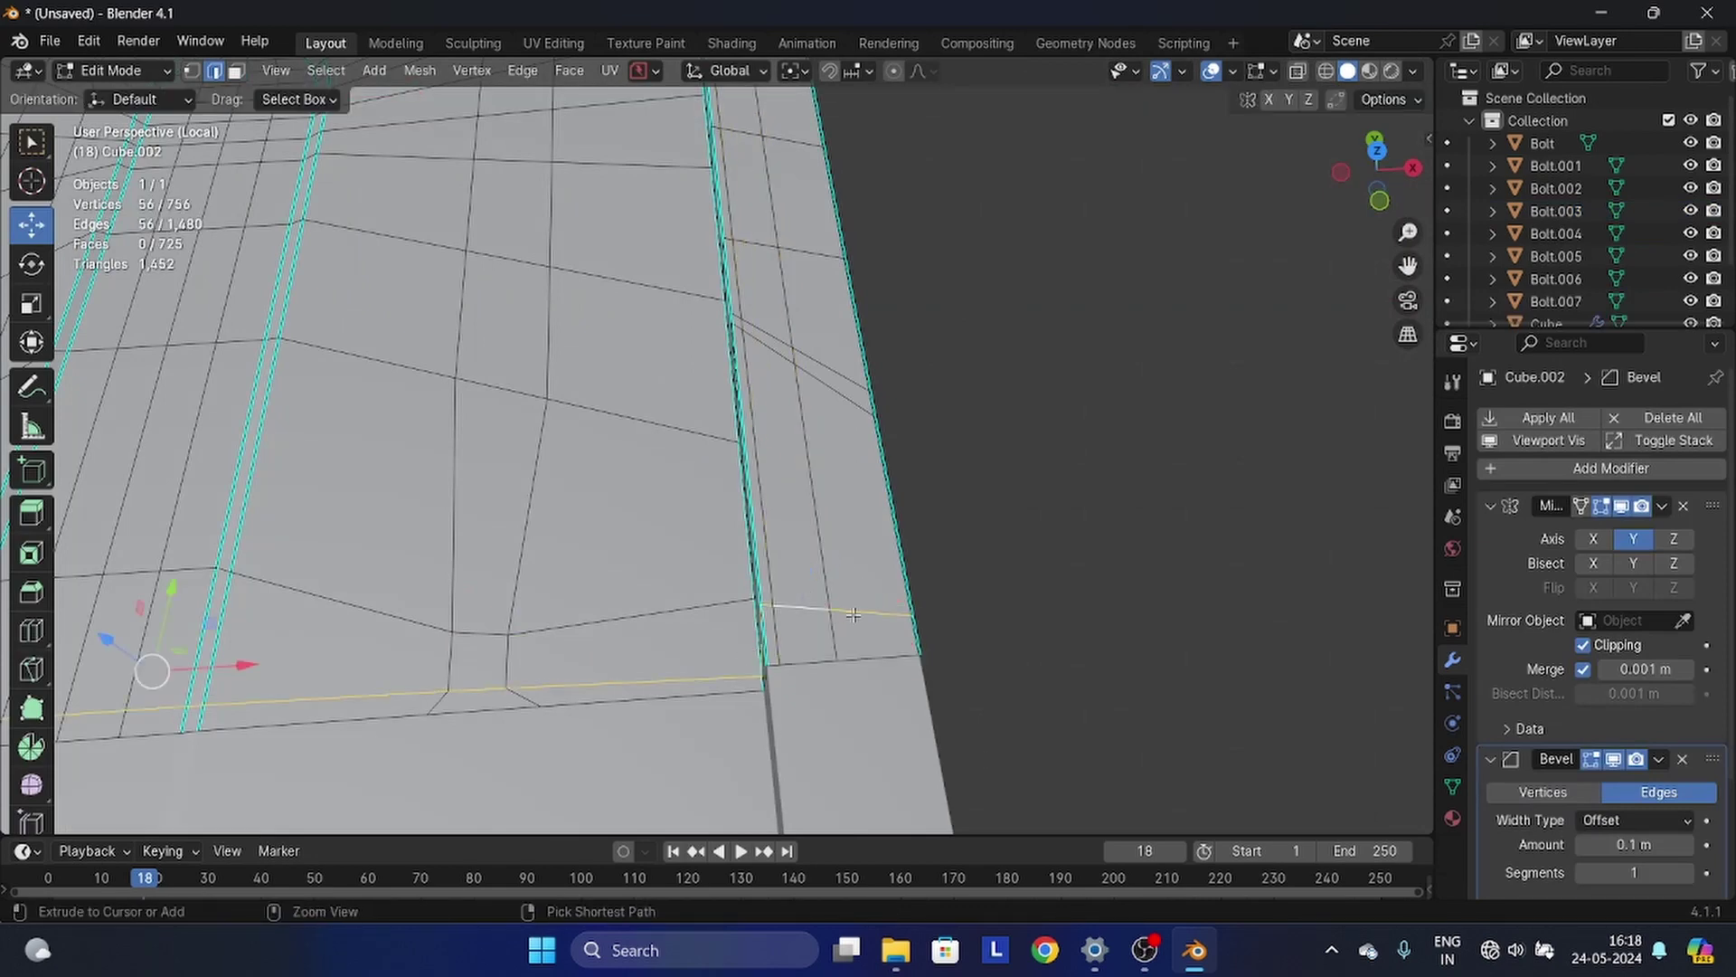
- Move the cover's selected crosswise edge loop along Y and flatten it by scaling to 0 on Y
scroll(853, 614, up, 1)
key(g)
key(g)
key(g)
key(y)
click(1022, 608)
key(s)
middle_drag(753, 592, 886, 407)
key(s)
key(y)
key(0)
key(Return)
- Extrude the small face near the cover's rim into a thin segmented post, undoing the surplus extrusions
key(3)
right_click(756, 443)
key(e)
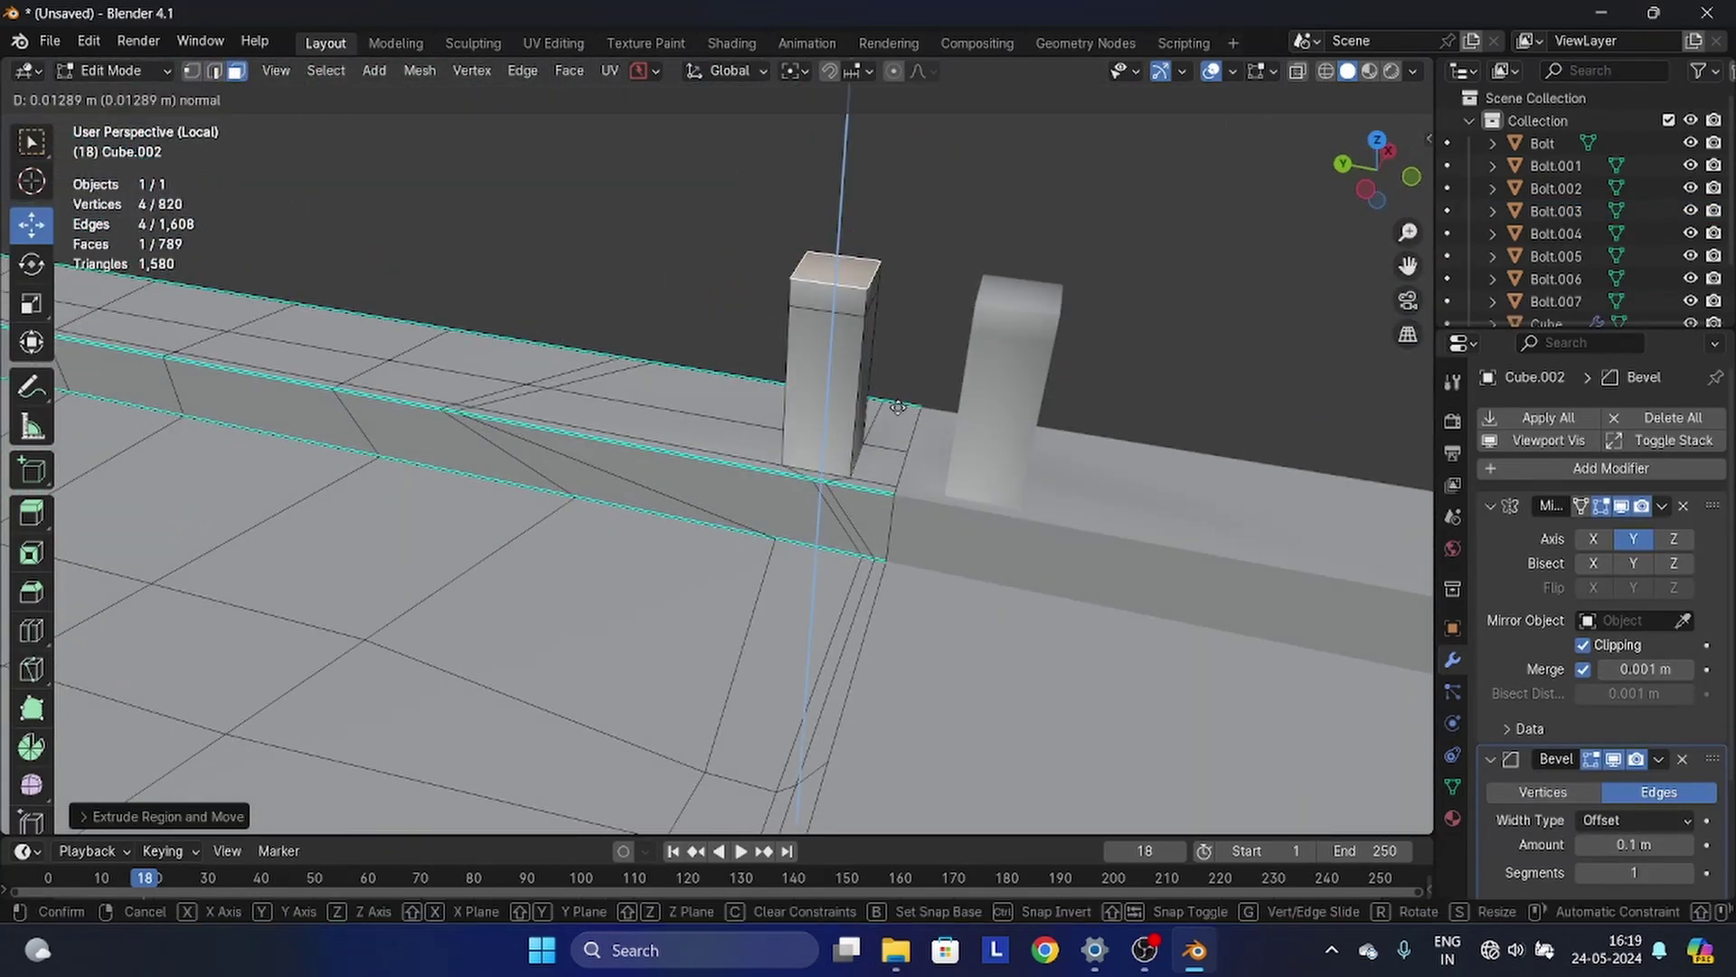
key(ctrl+z)
key(ctrl+z)
- Return to object mode and leave the isolated view of the cover
click(128, 73)
click(129, 96)
scroll(633, 452, down, 5)
middle_drag(633, 453, 566, 636)
key(slash)
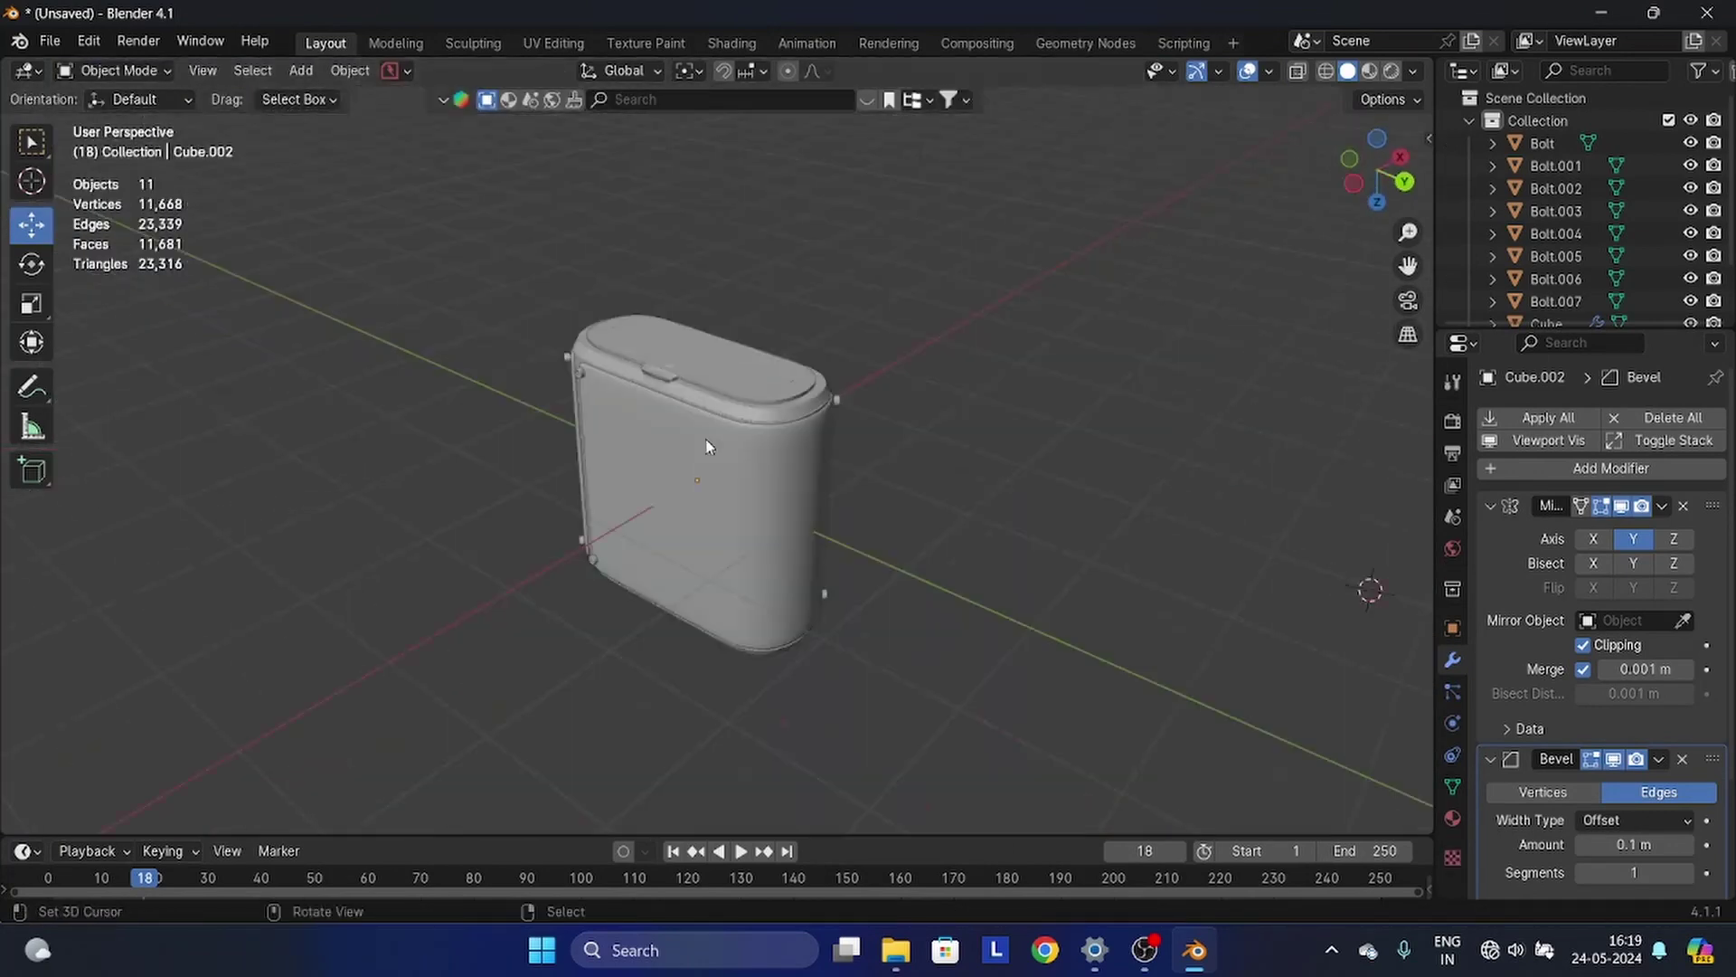
- Select the cover and give it a Basis shape key and a Key 1 shape key
middle_drag(709, 446, 669, 542)
click(670, 412)
click(1452, 786)
- Edit the cover's Key 1 shape in see-through back view, placing the 3D cursor at the post's base and selecting the tab-side half
key(ctrl+KP_1)
scroll(841, 503, up, 7)
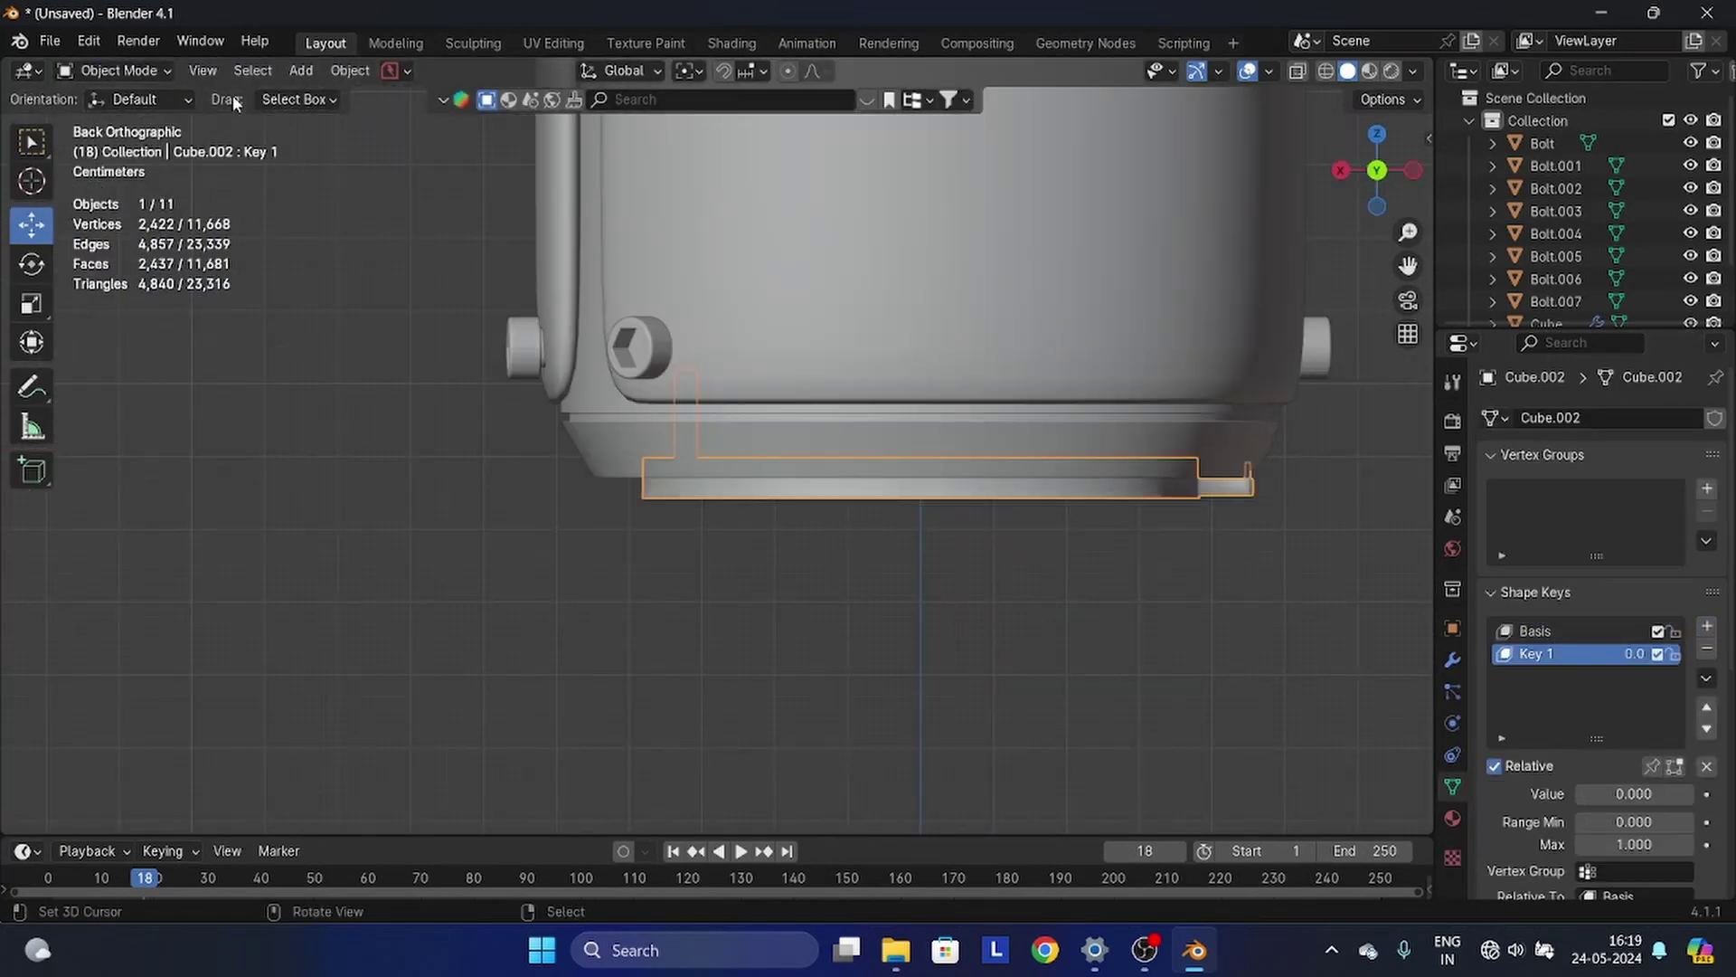
click(118, 120)
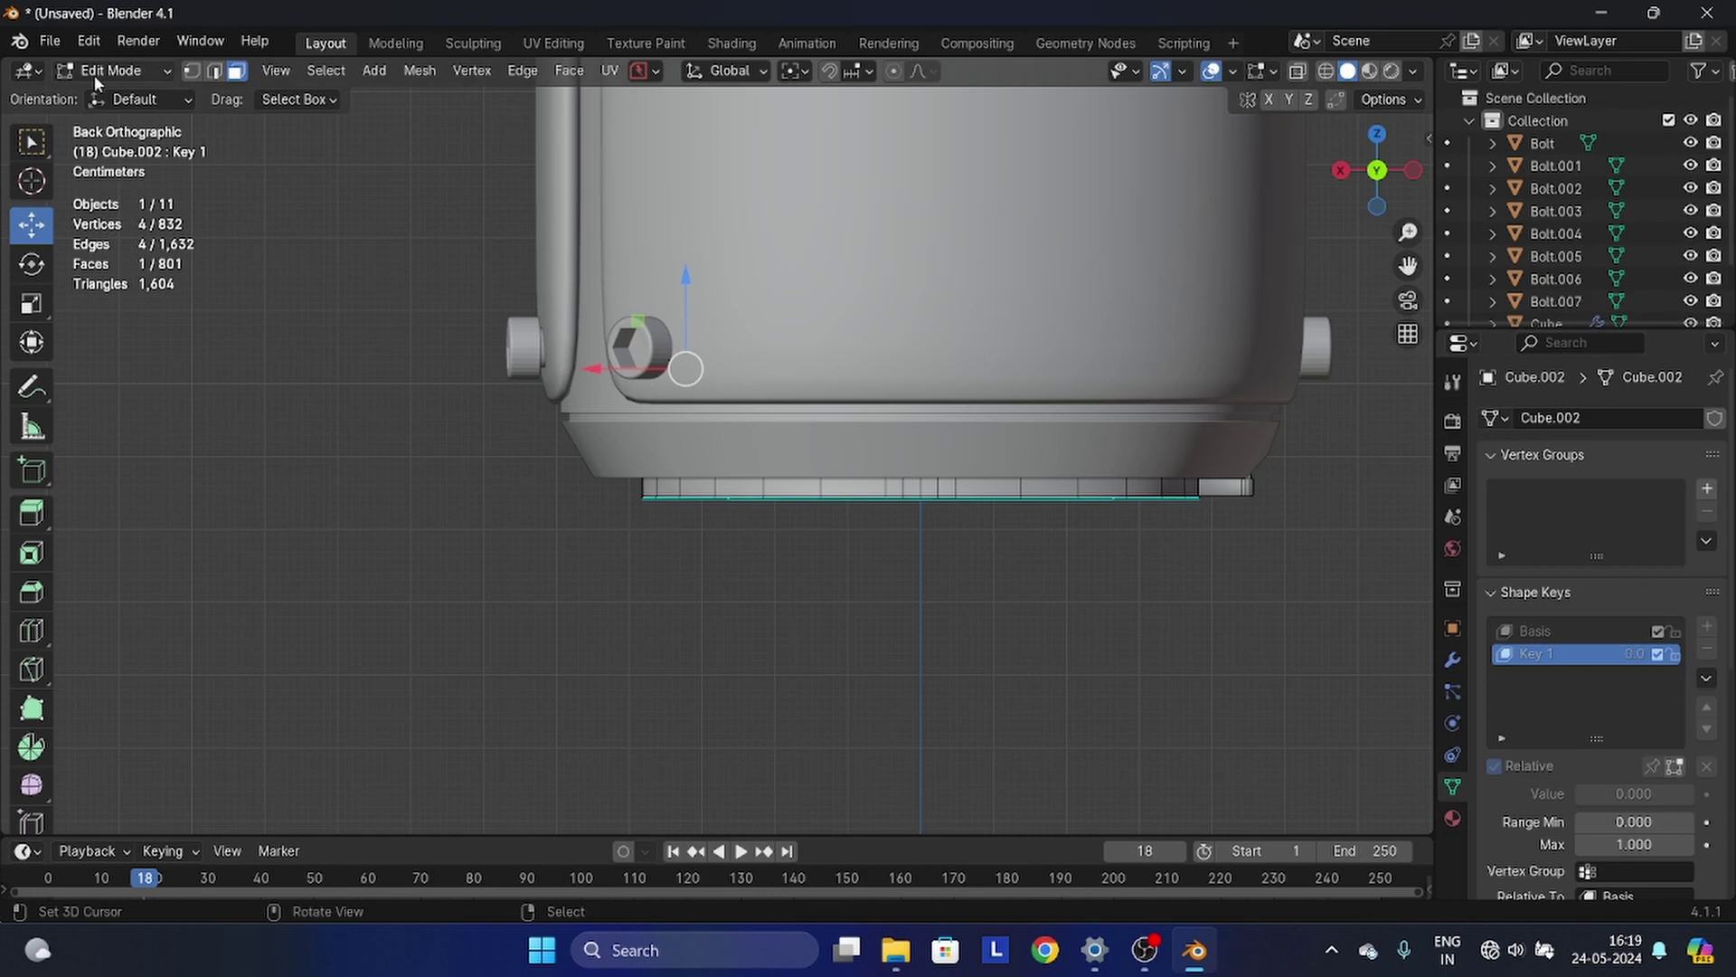
key(alt+z)
scroll(678, 475, up, 3)
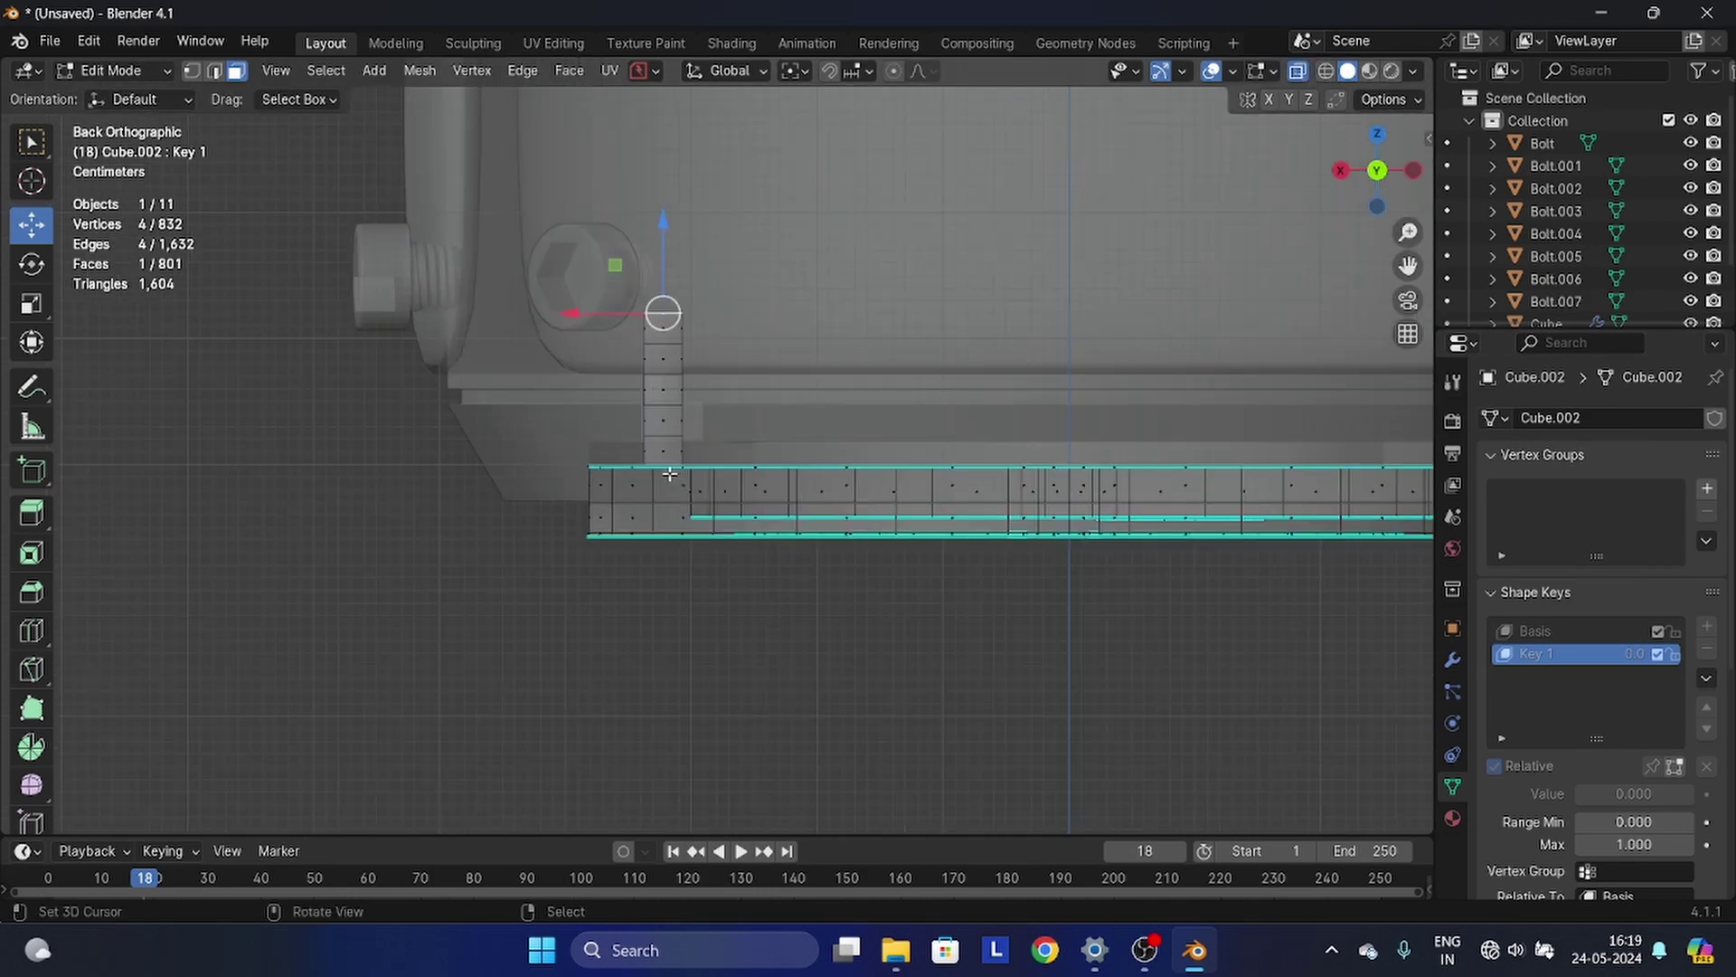
click(669, 476)
scroll(673, 485, down, 2)
scroll(1346, 607, down, 2)
drag(1347, 607, 853, 328)
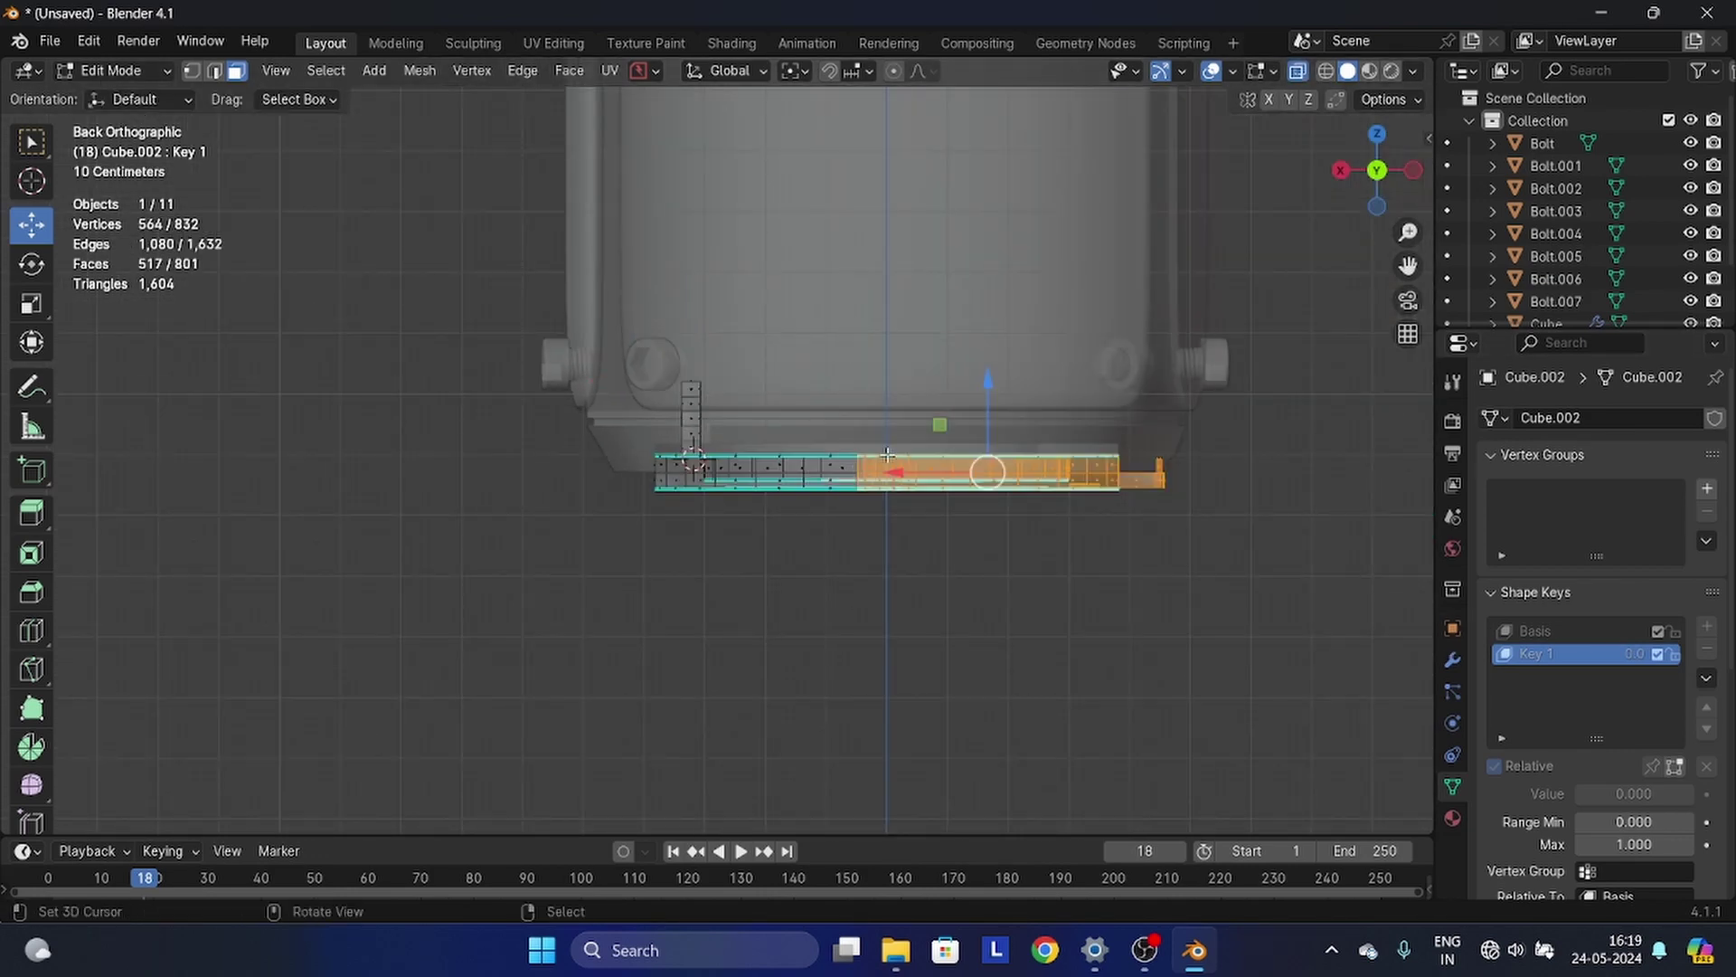
- Turn on proportional editing and set the transform pivot point to the 3D Cursor
scroll(891, 455, up, 1)
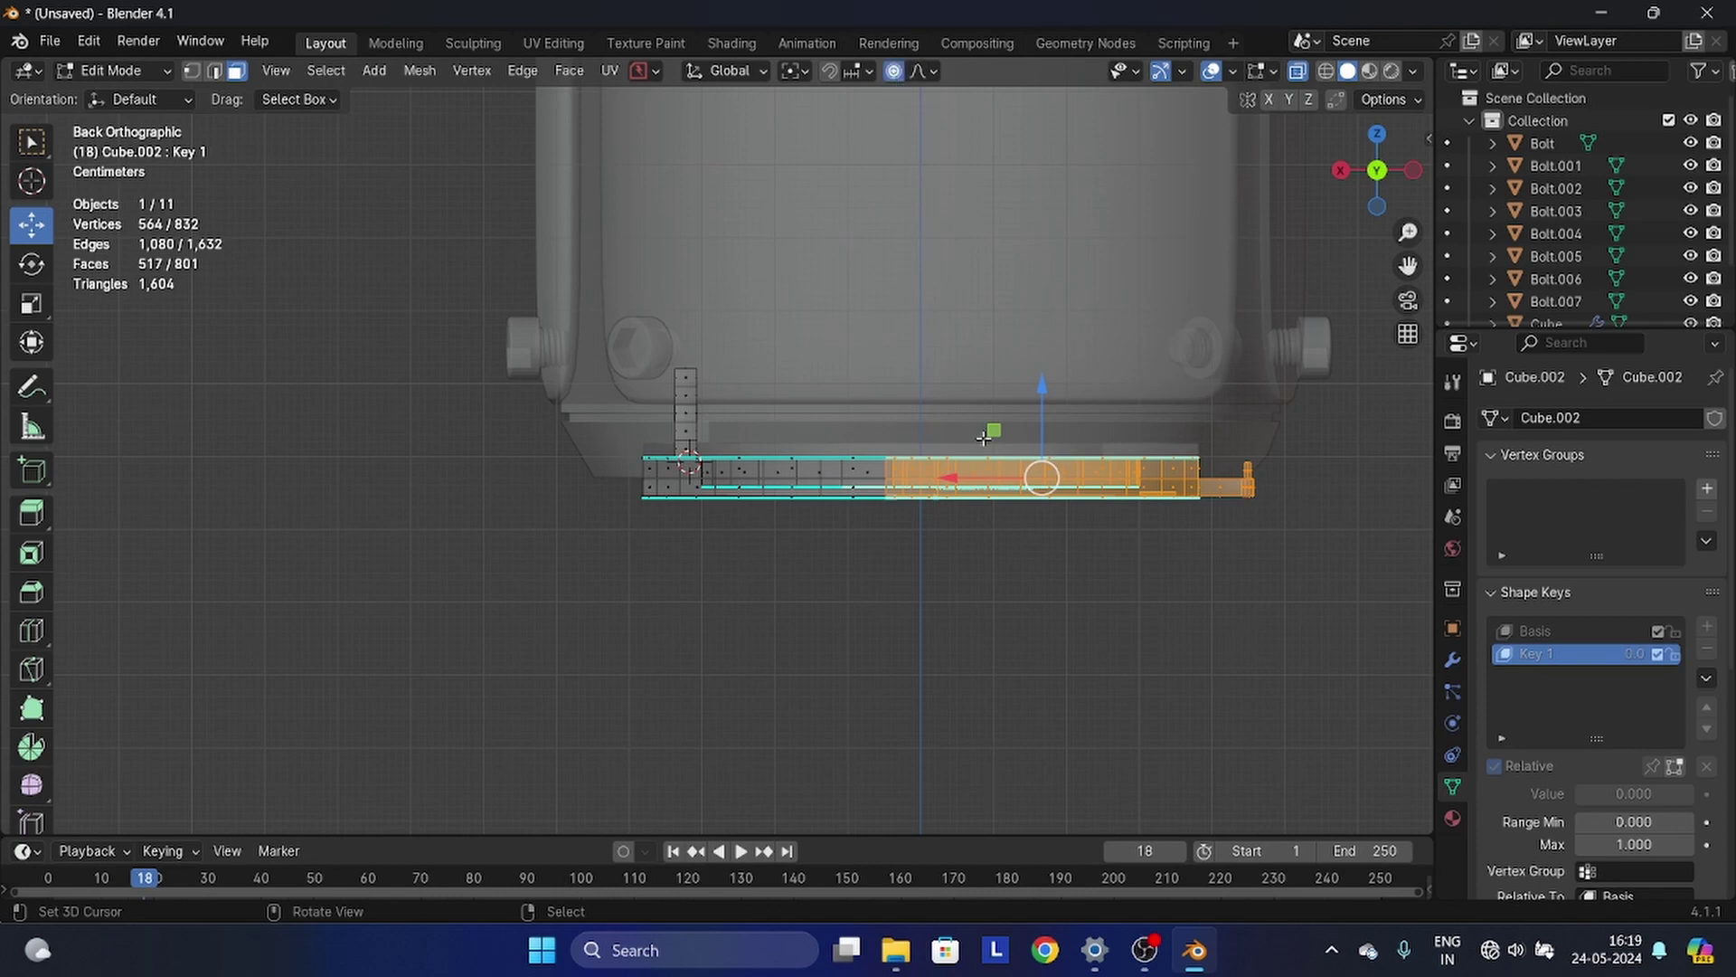
scroll(678, 493, up, 6)
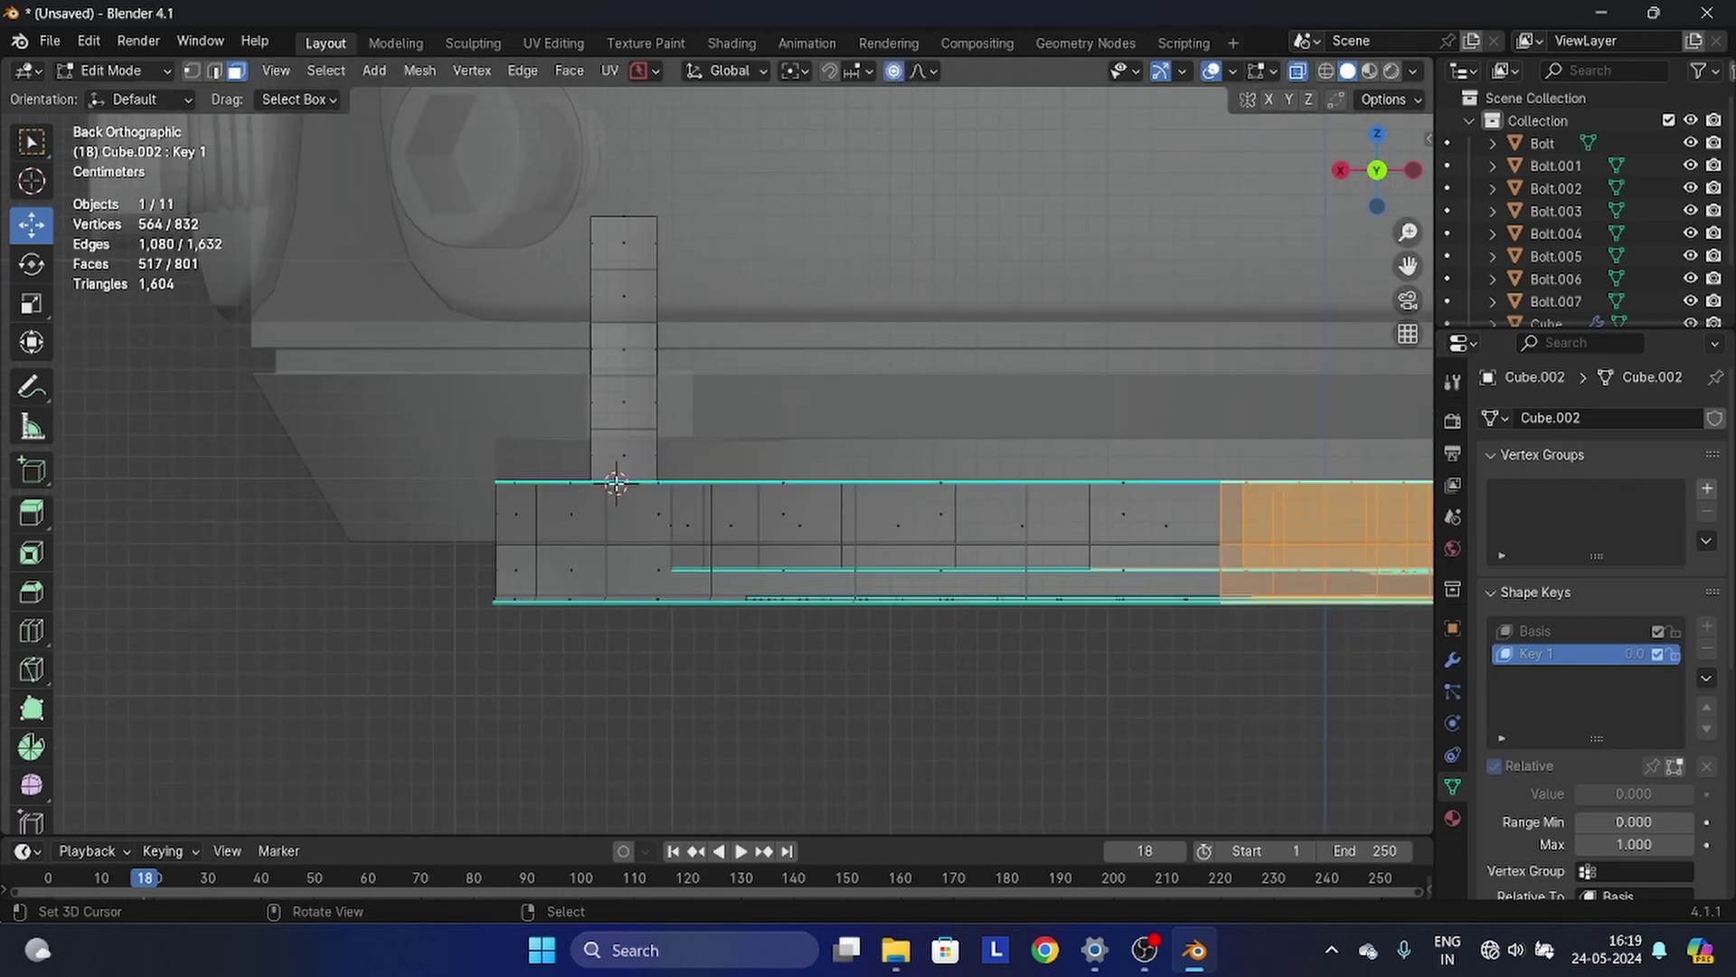
click(806, 73)
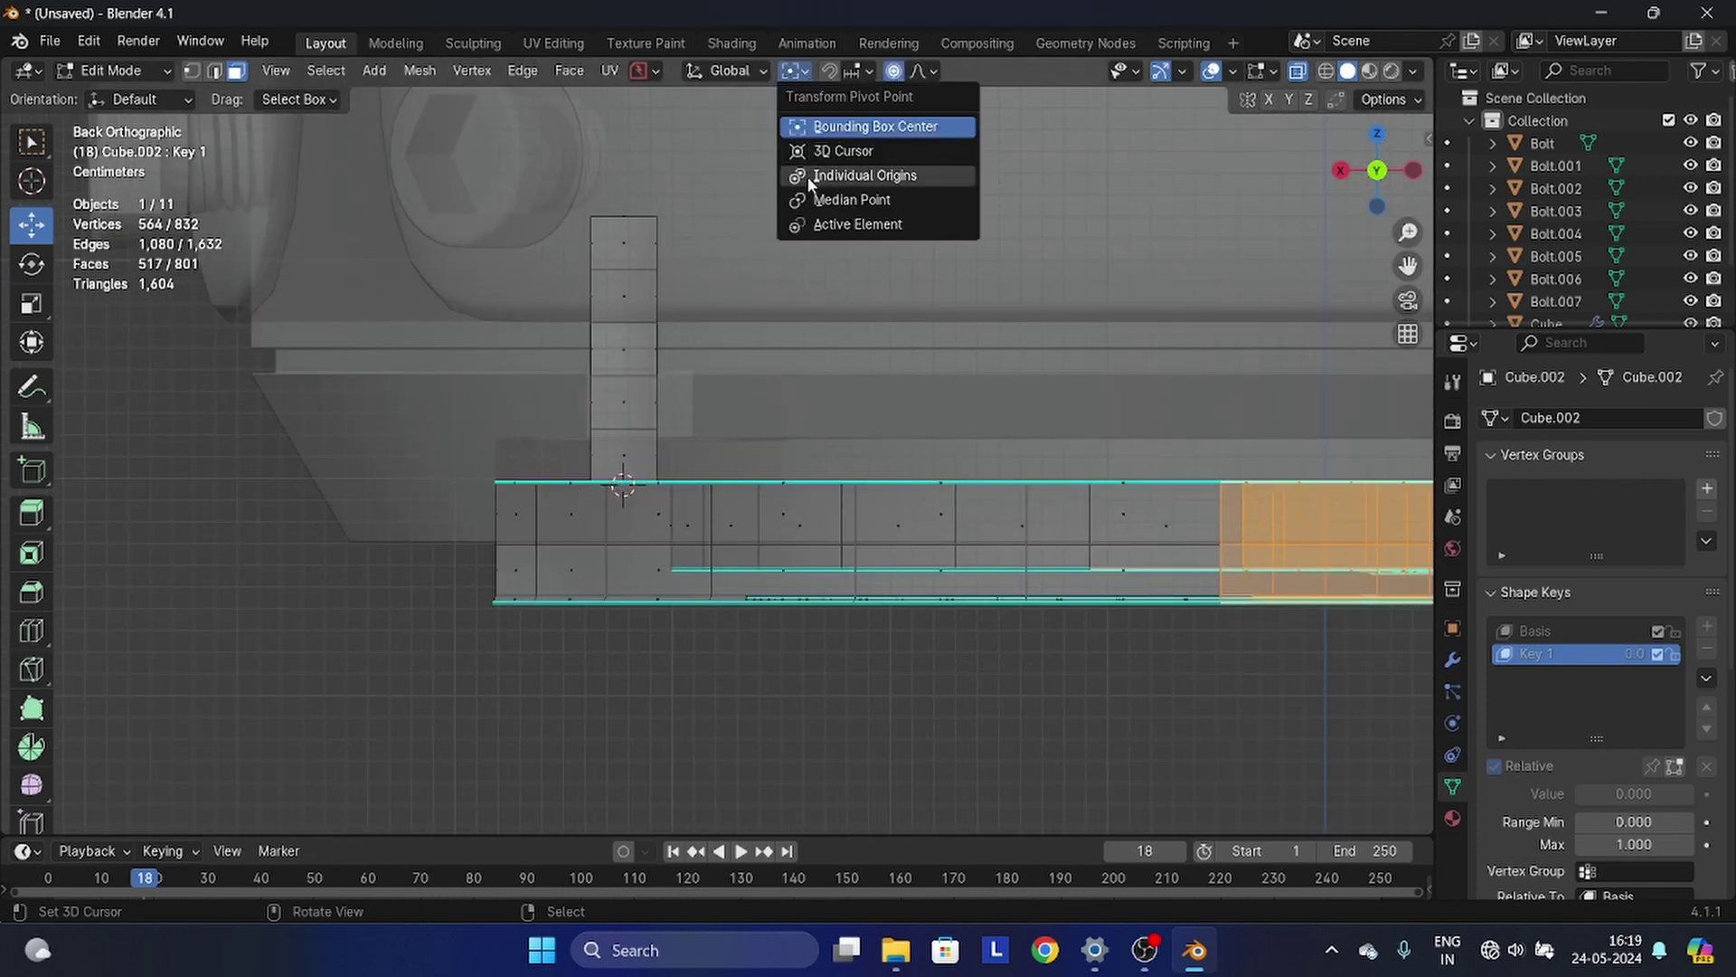
click(814, 152)
- Bend the cover downward by rotating only its tab-end faces about the 3D cursor with smooth proportional falloff
scroll(895, 456, down, 6)
key(r)
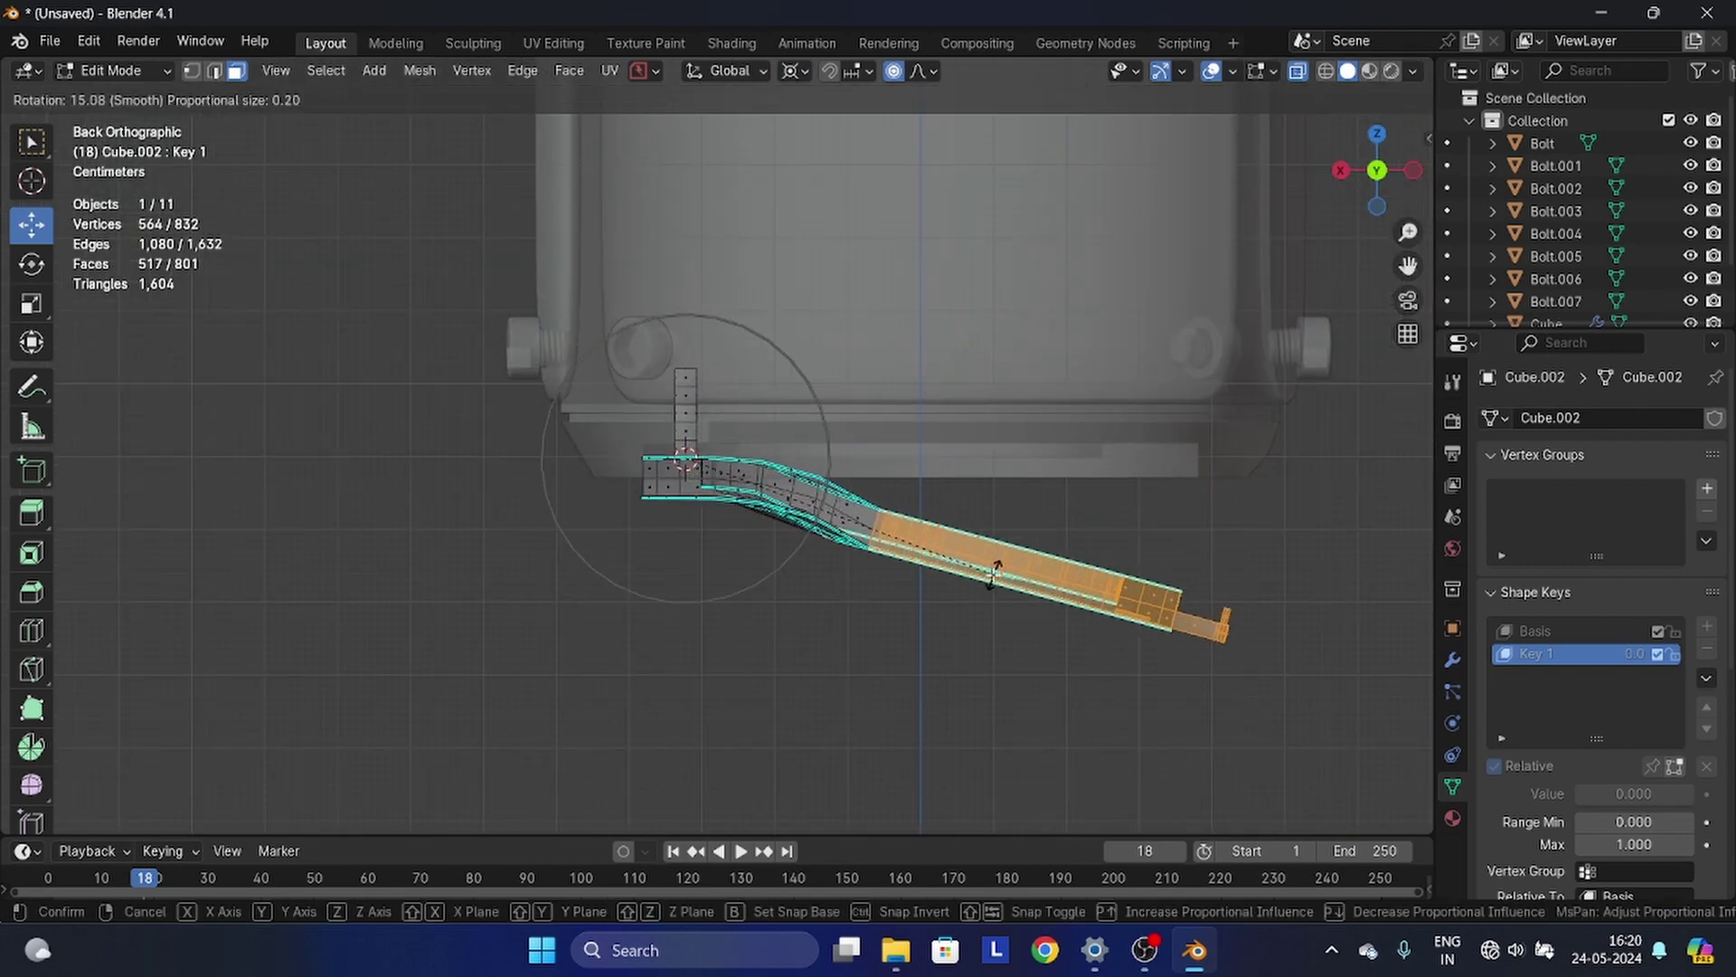
right_click(1040, 585)
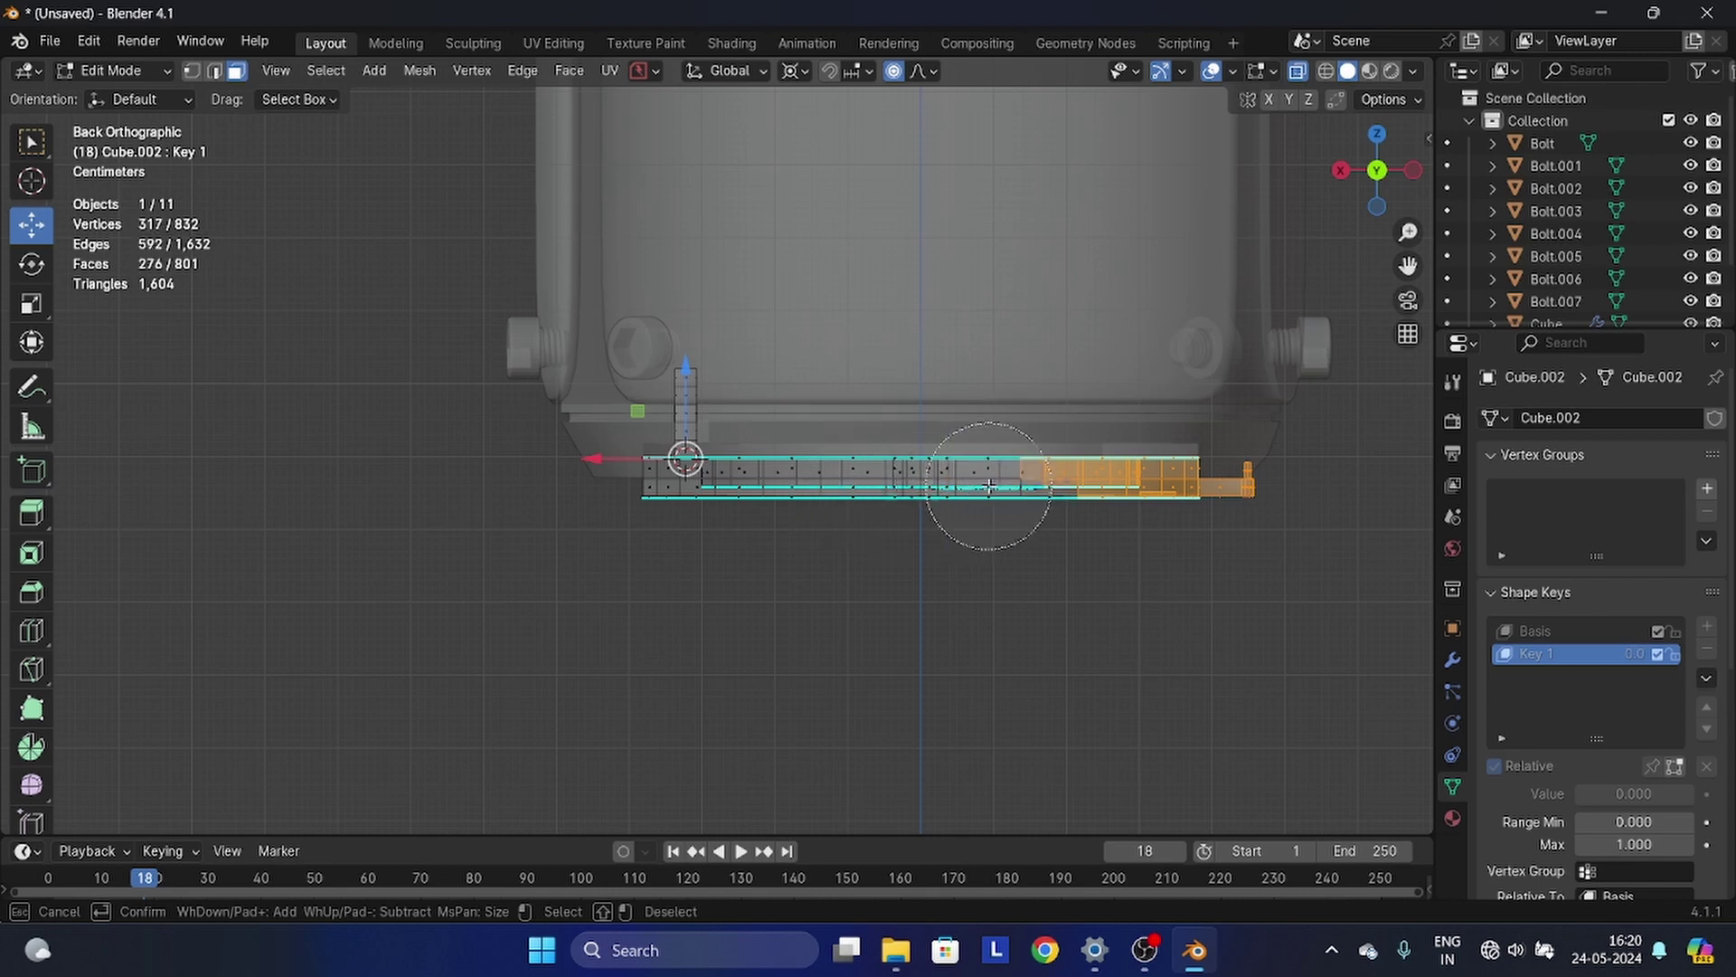
key(r)
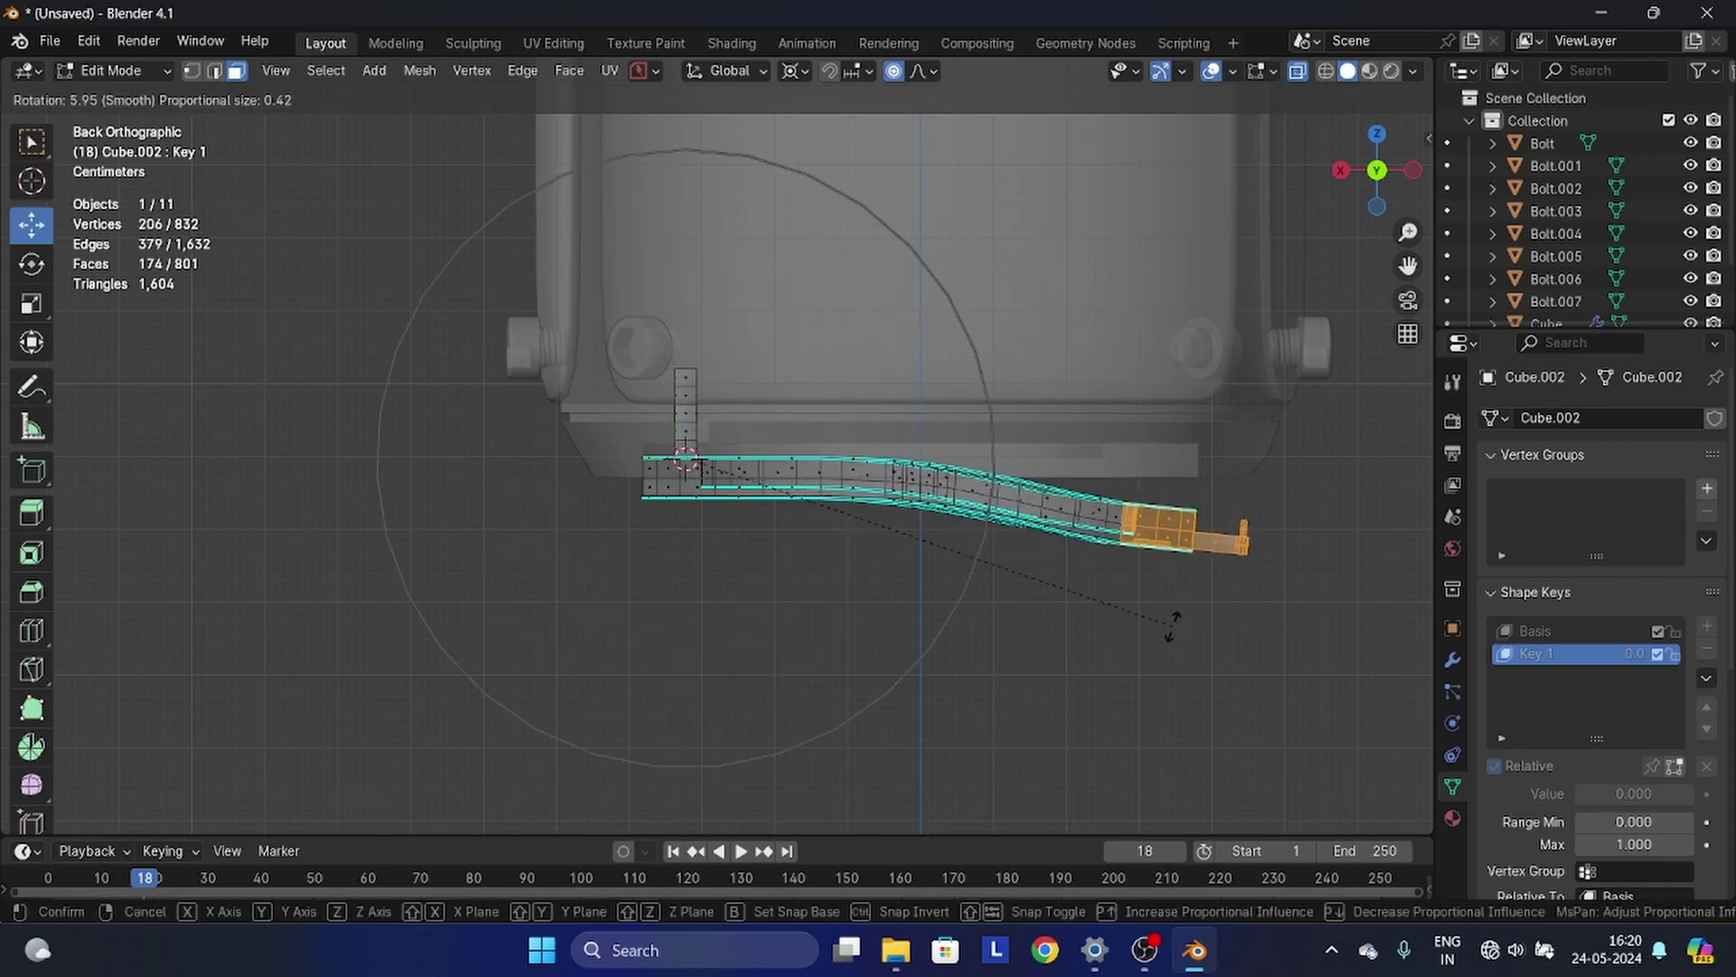
click(1104, 677)
scroll(1166, 696, down, 2)
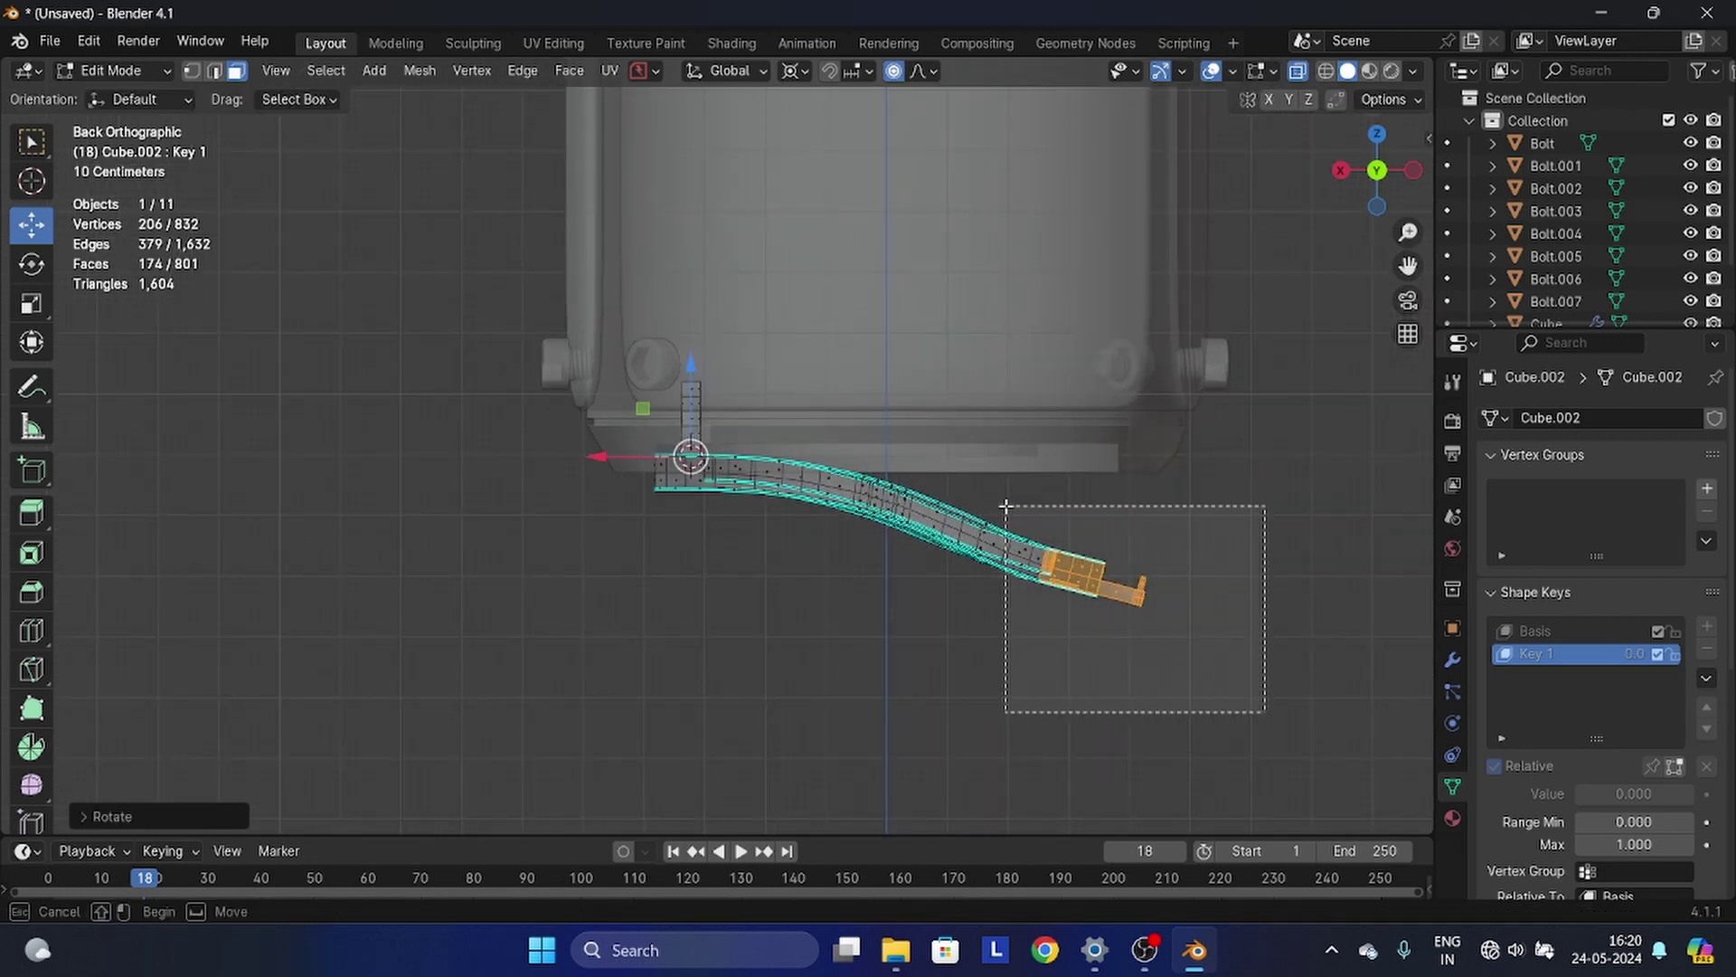
drag(1005, 506, 1005, 509)
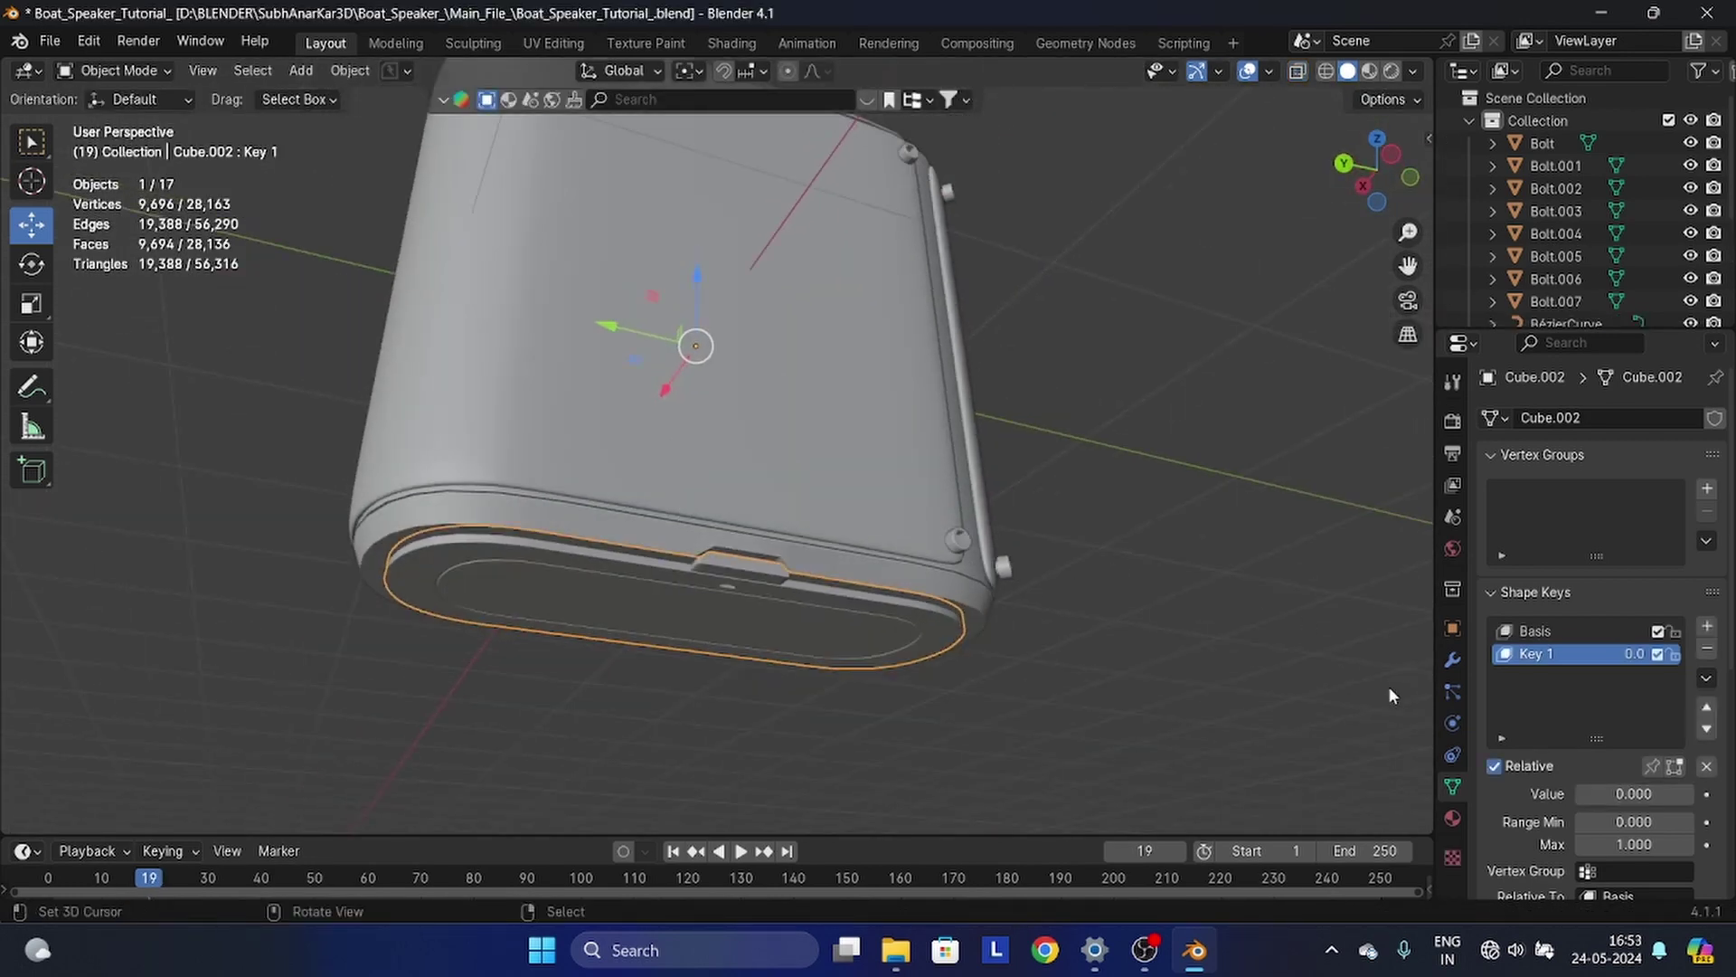
- Raise the value of the cover's Key 1 shape key to swing the cover open
drag(1634, 793, 1682, 793)
scroll(681, 672, up, 2)
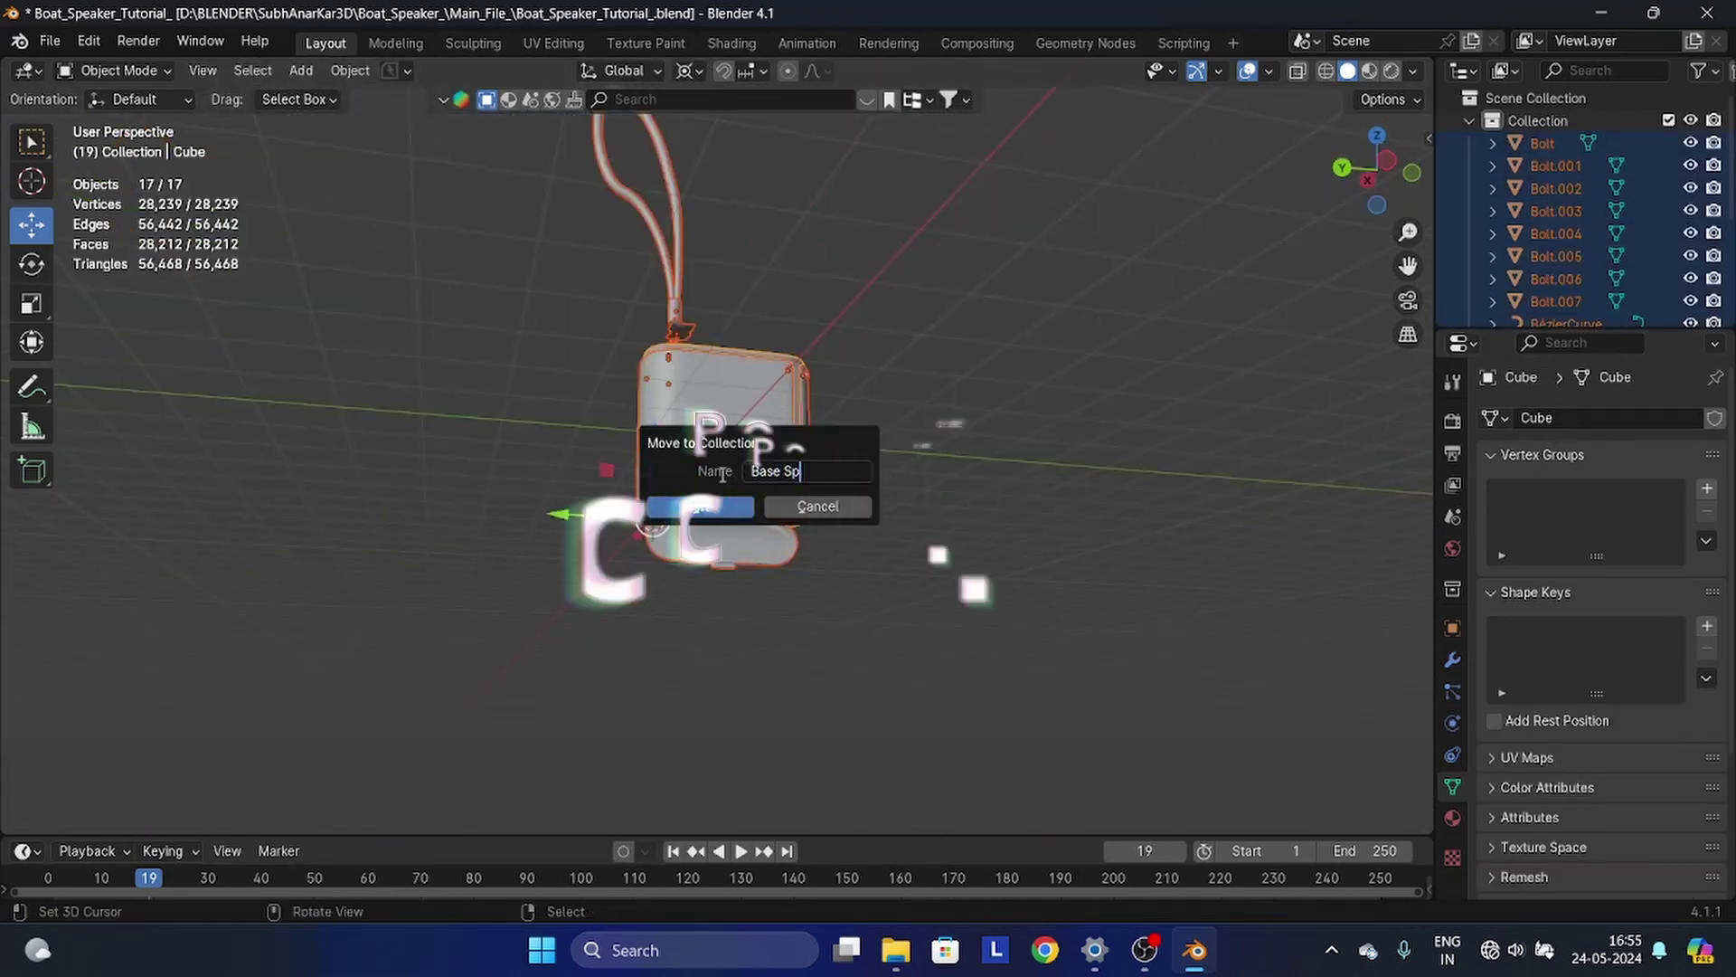
- Move all the selected objects into a new collection named Base Speaker
text(eaker)
key(Return)
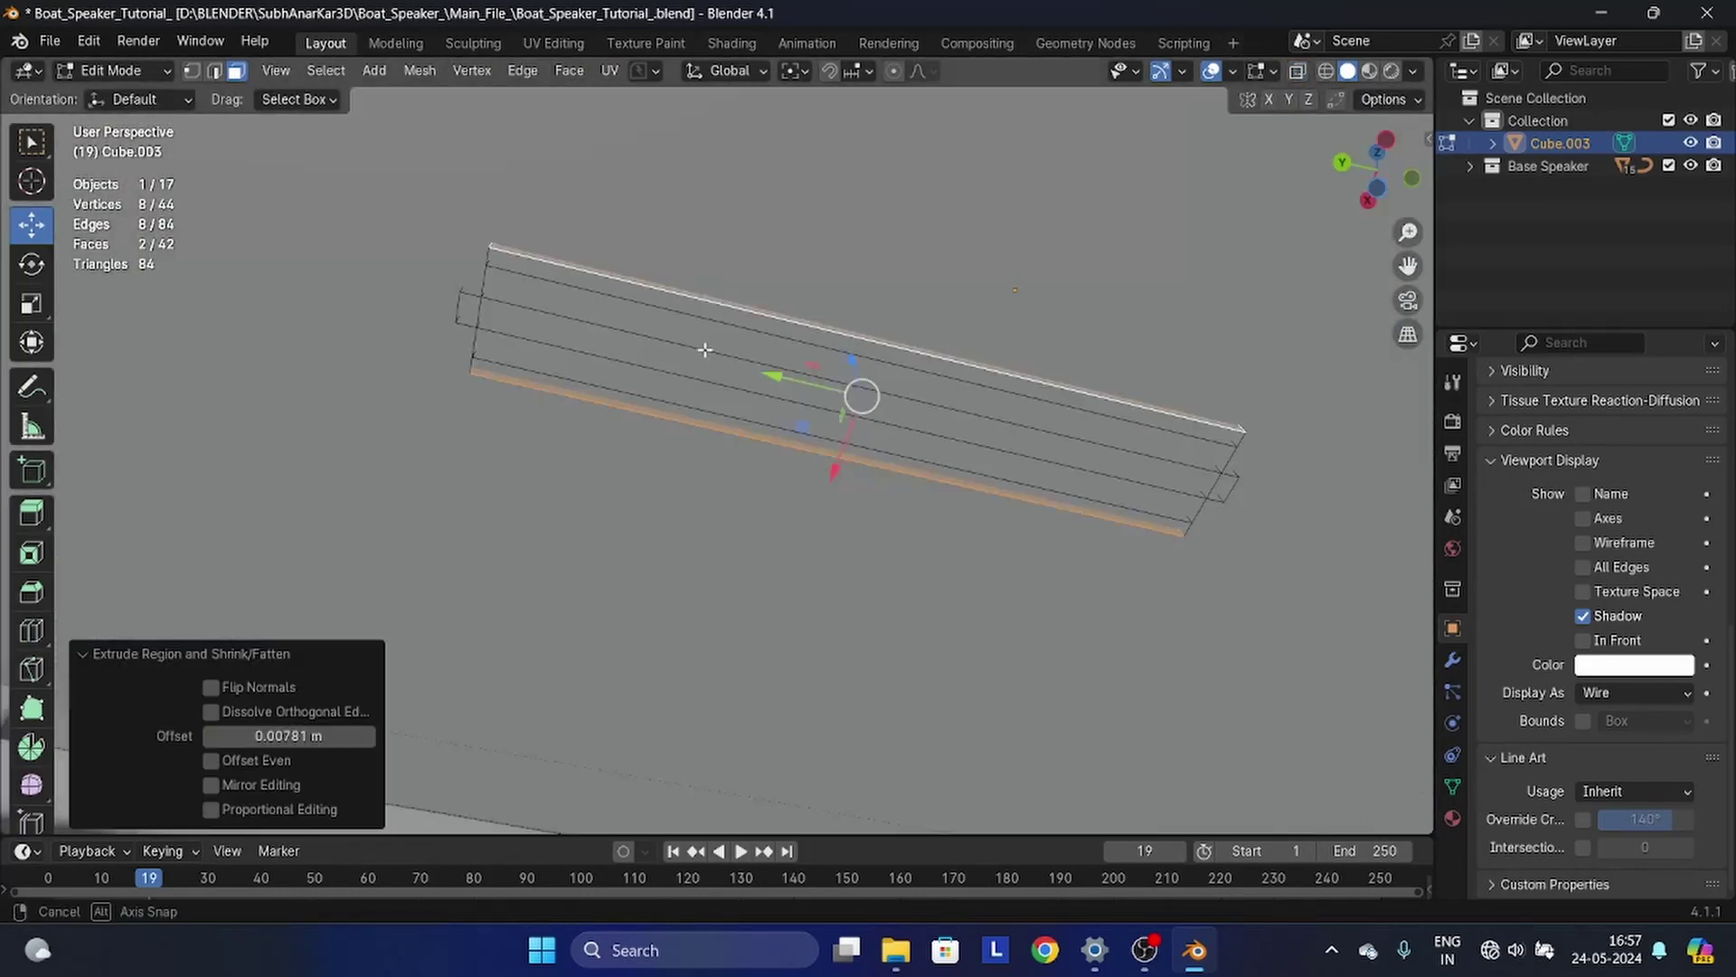
- Duplicate the three port shapes in place, separate the copy into its own object and return to object mode
click(136, 71)
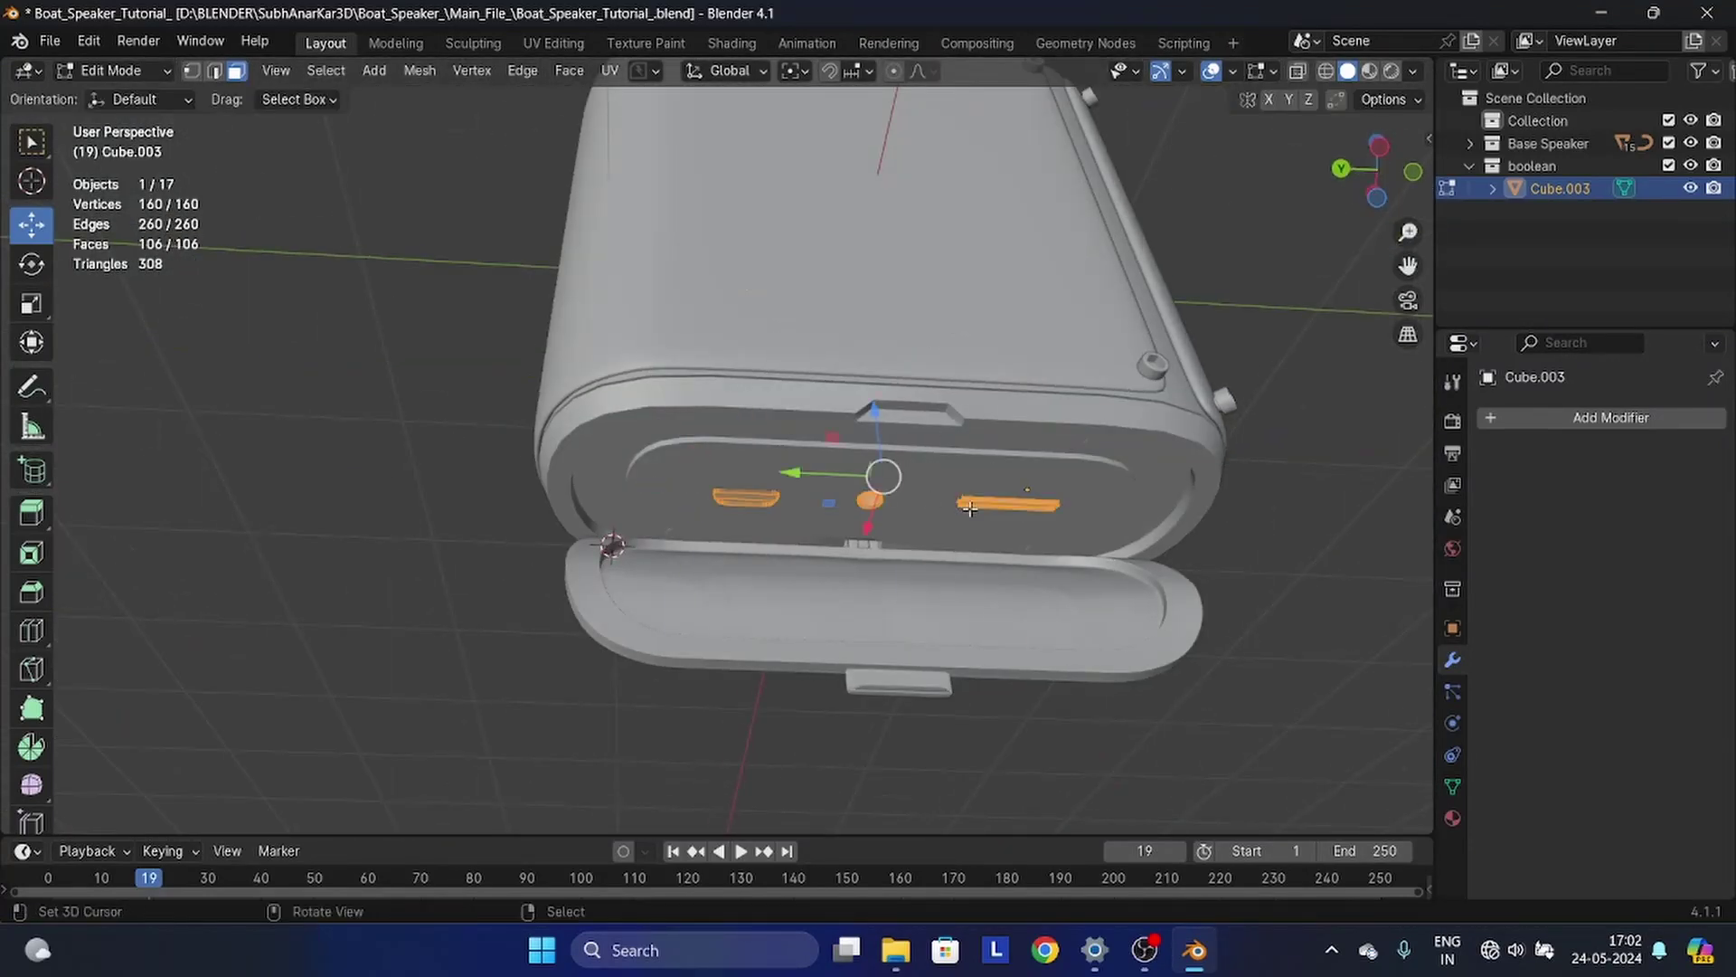
key(shift+d)
key(Escape)
key(p)
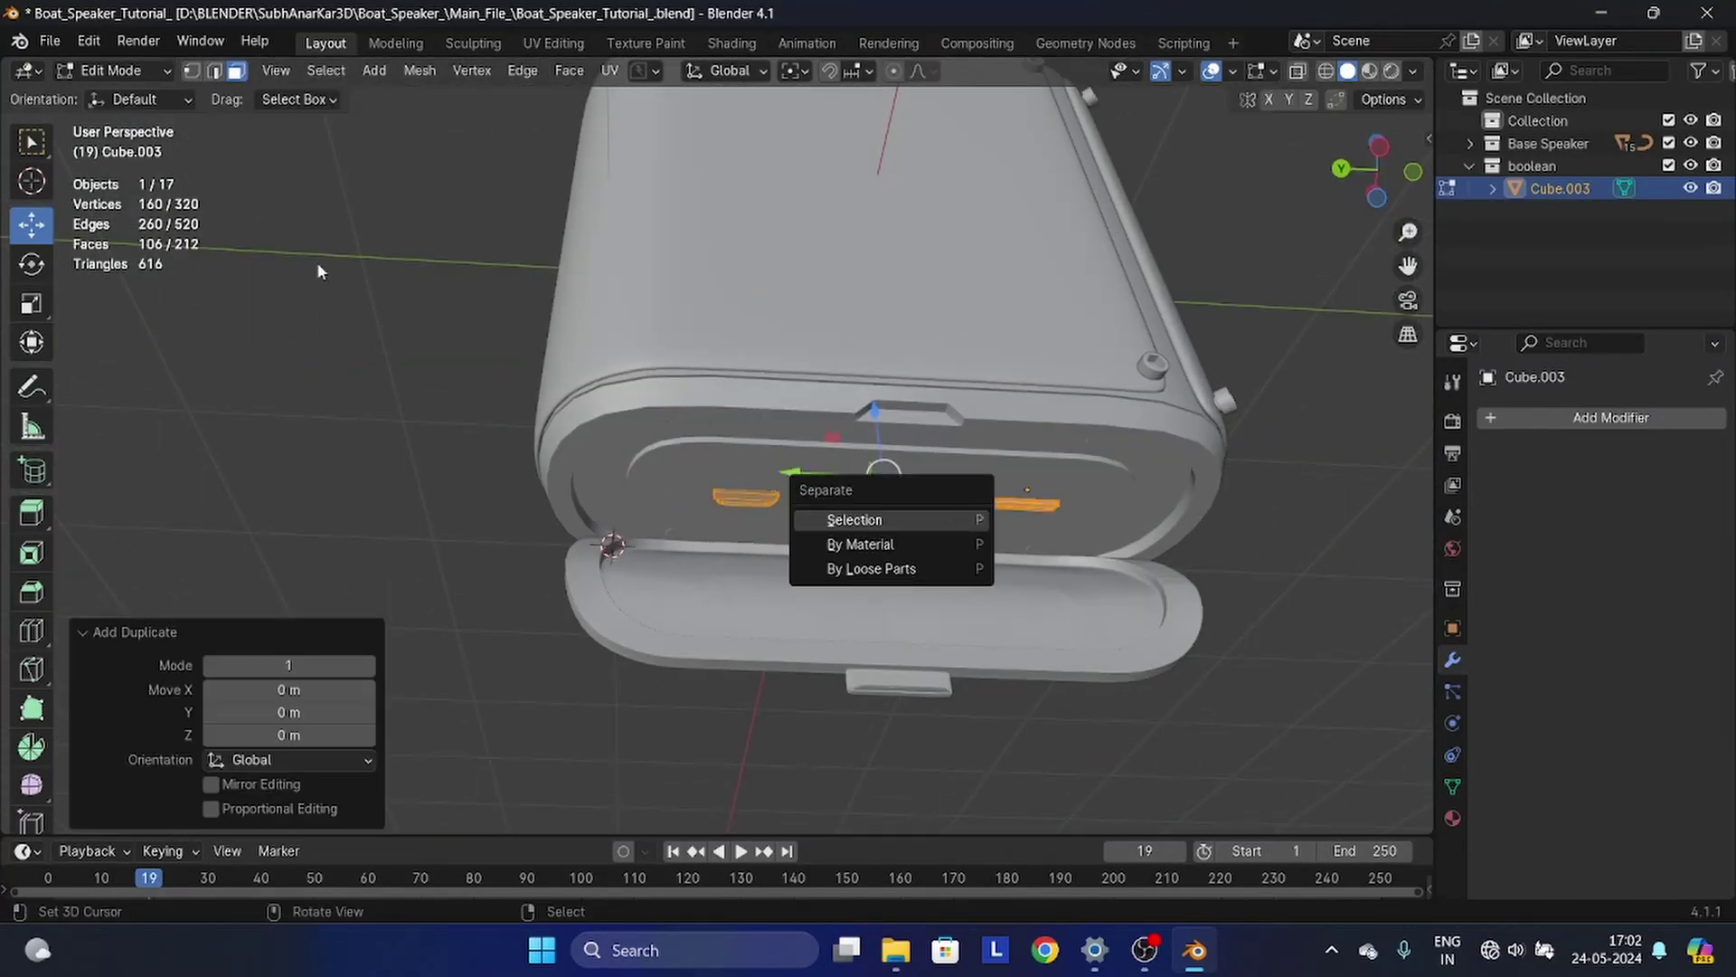
click(891, 520)
key(Tab)
- Select the port cutter object, then hide and collapse the boolean collection
right_click(1121, 506)
scroll(1018, 599, down, 3)
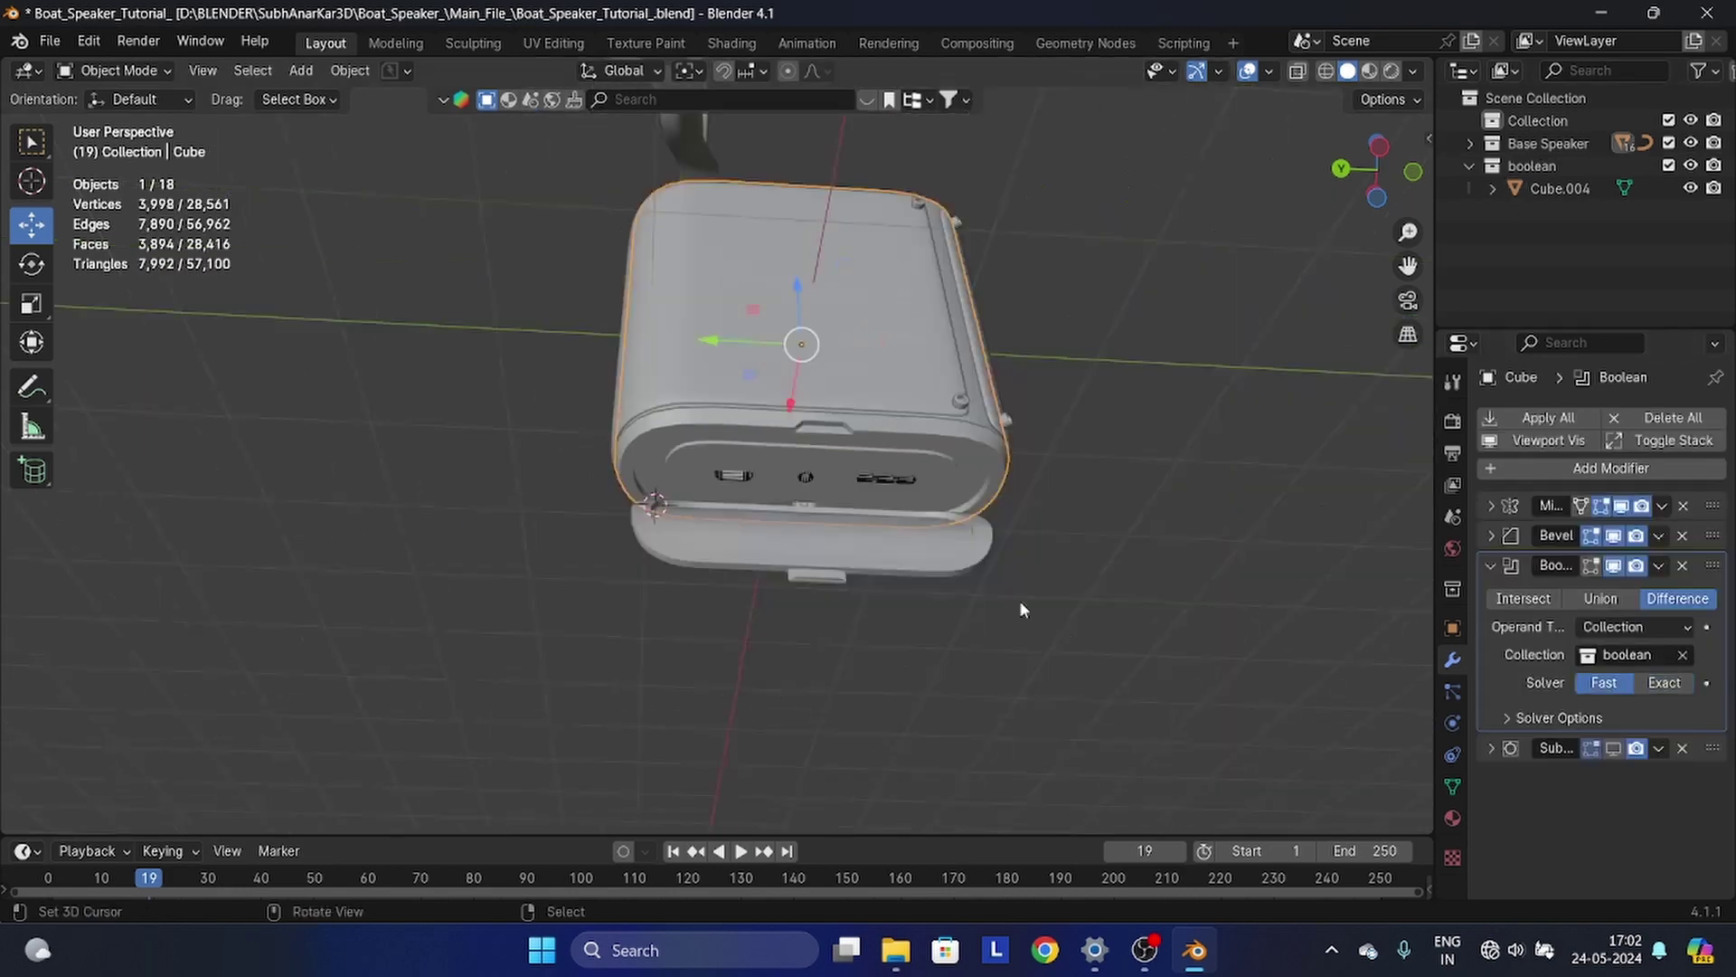
right_click(1018, 600)
scroll(907, 557, up, 5)
scroll(906, 557, down, 6)
middle_drag(906, 557, 705, 398)
scroll(705, 398, up, 5)
right_click(701, 489)
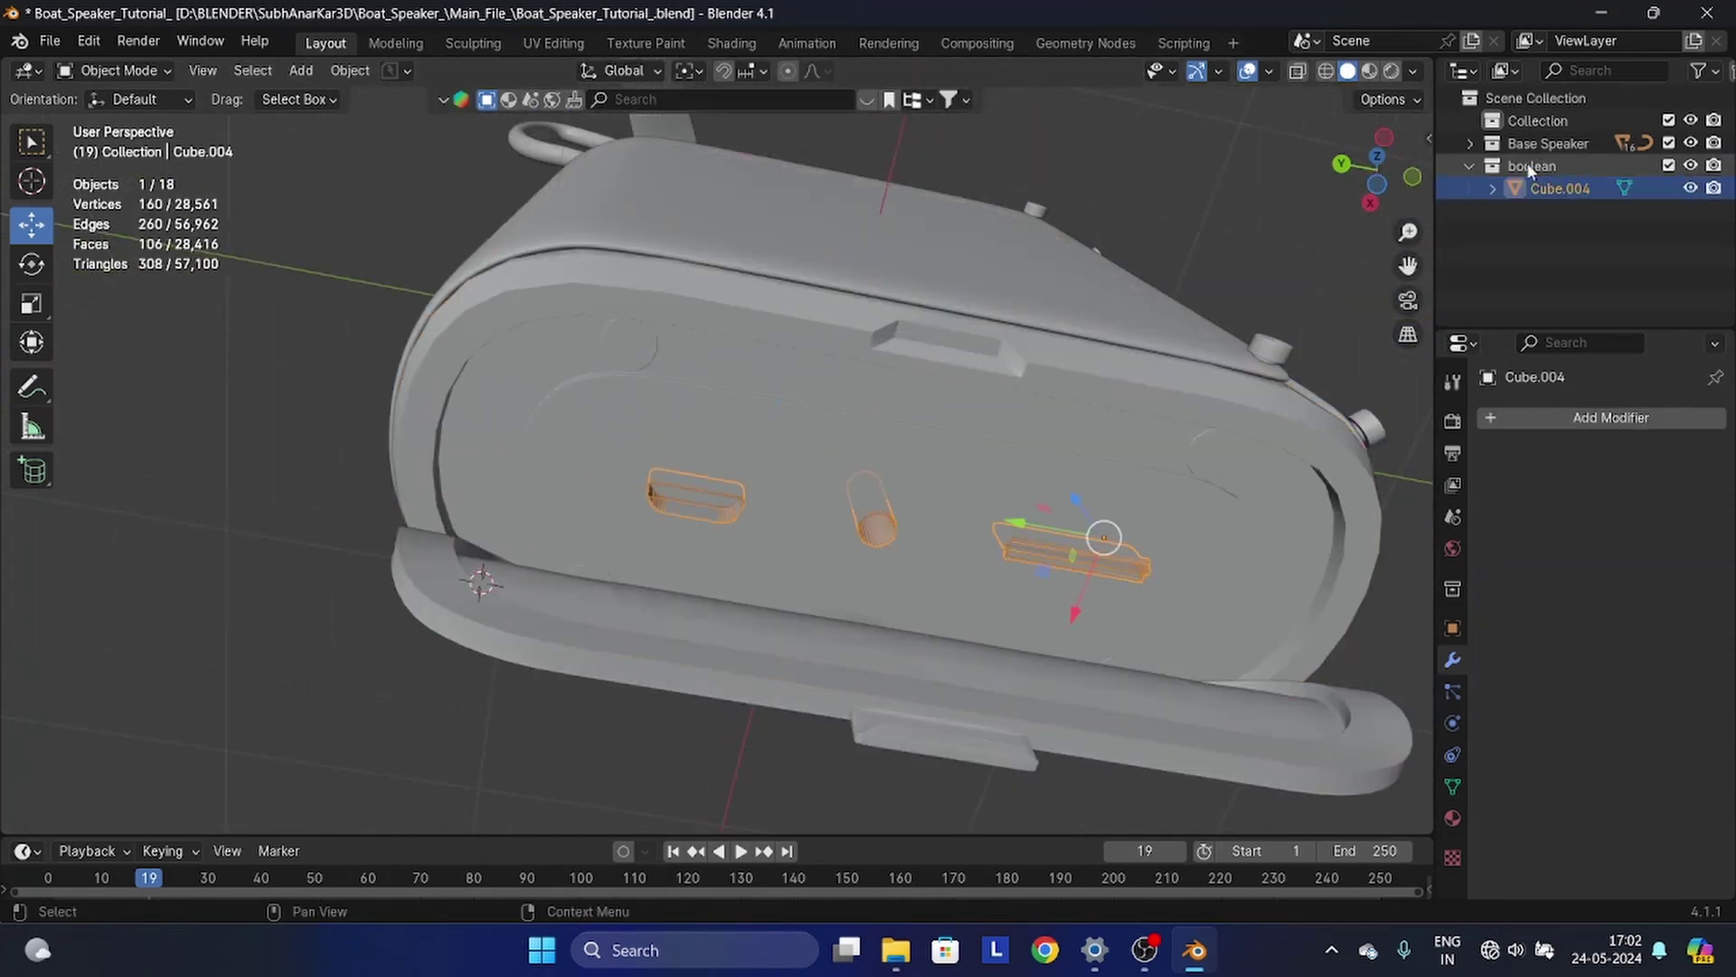
click(1692, 166)
click(1470, 167)
- Show the speaker body's Subdivision modifier in the viewport and reveal any hidden objects
right_click(633, 407)
click(1613, 748)
key(alt+h)
- Set the viewport display of the separated port shapes to Solid
shift+middle_drag(438, 465, 678, 465)
click(1452, 628)
scroll(1615, 767, down, 10)
click(1619, 692)
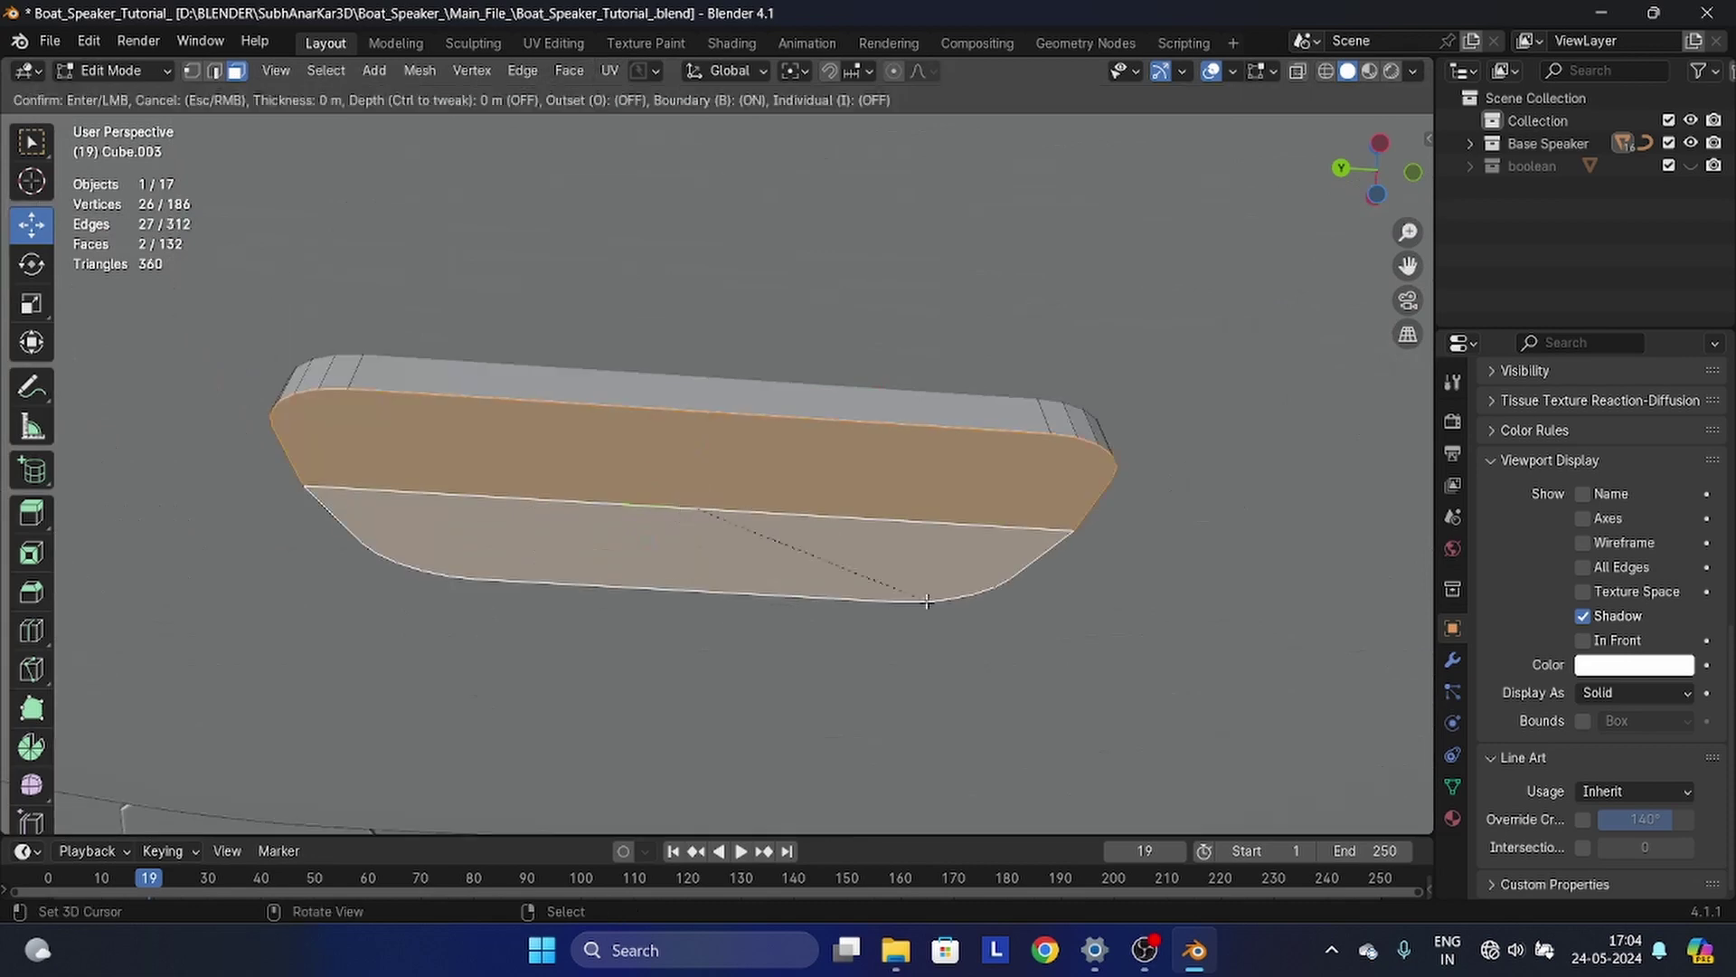
- Select two narrow faces along the trapezoidal port's inner lip and apply Edge Slide to them
key(ctrl+l)
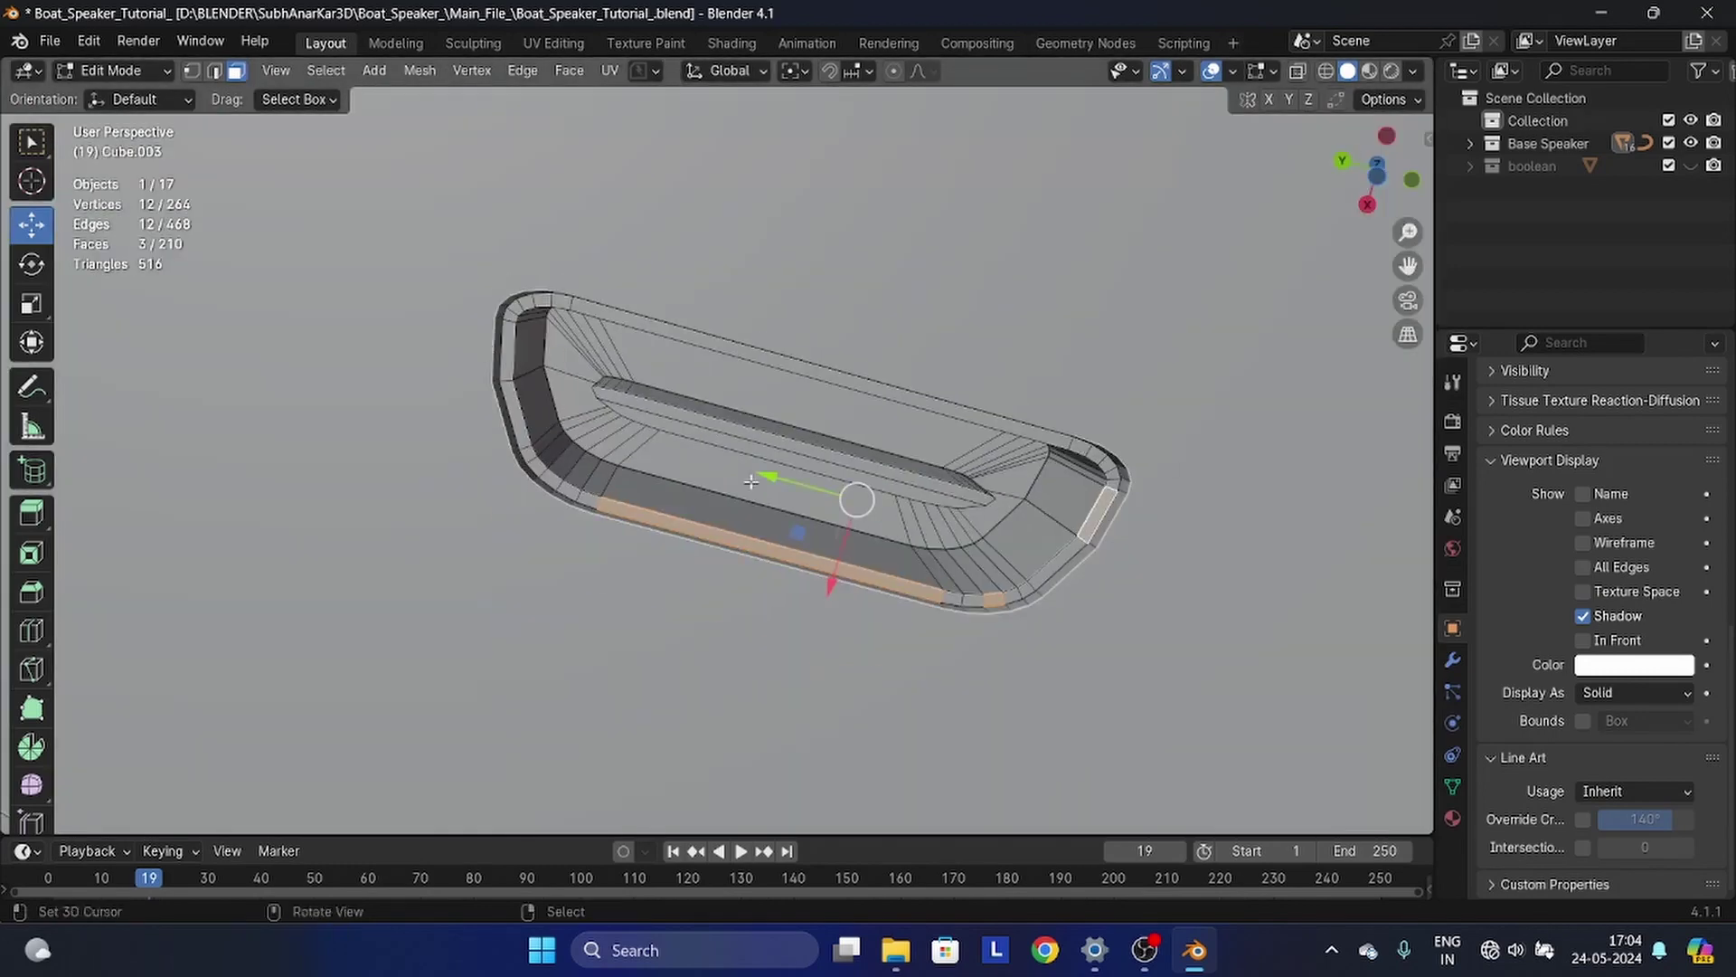
middle_drag(814, 488, 732, 543)
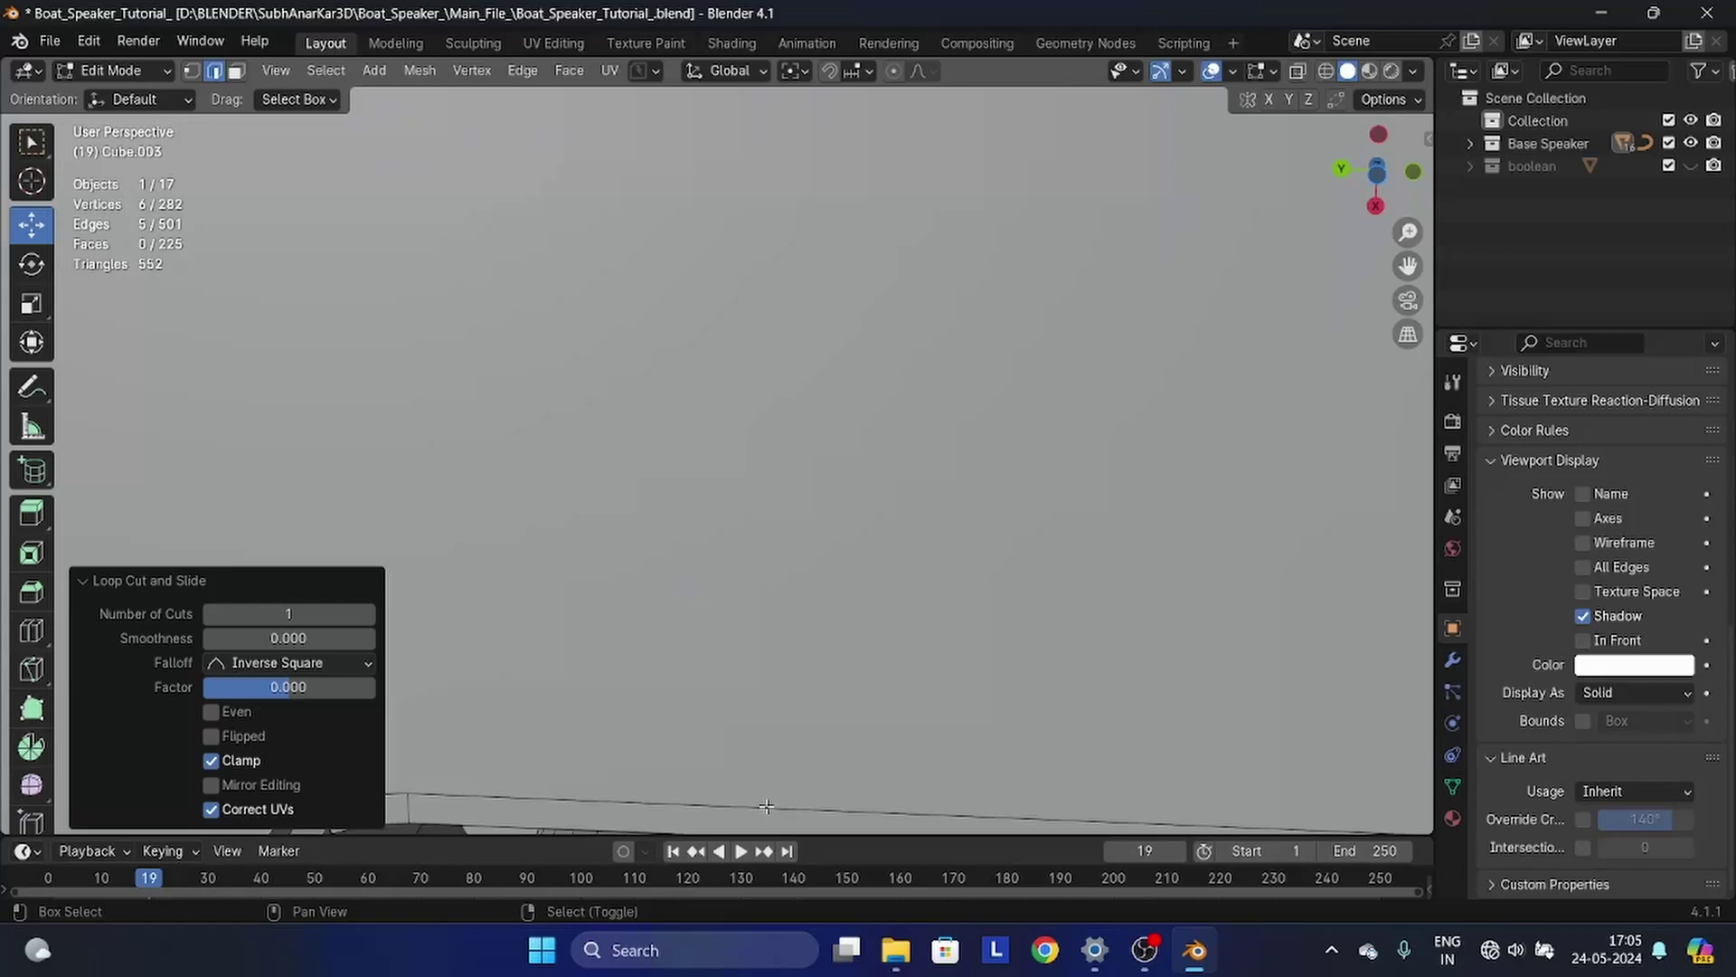
scroll(767, 806, down, 5)
key(3)
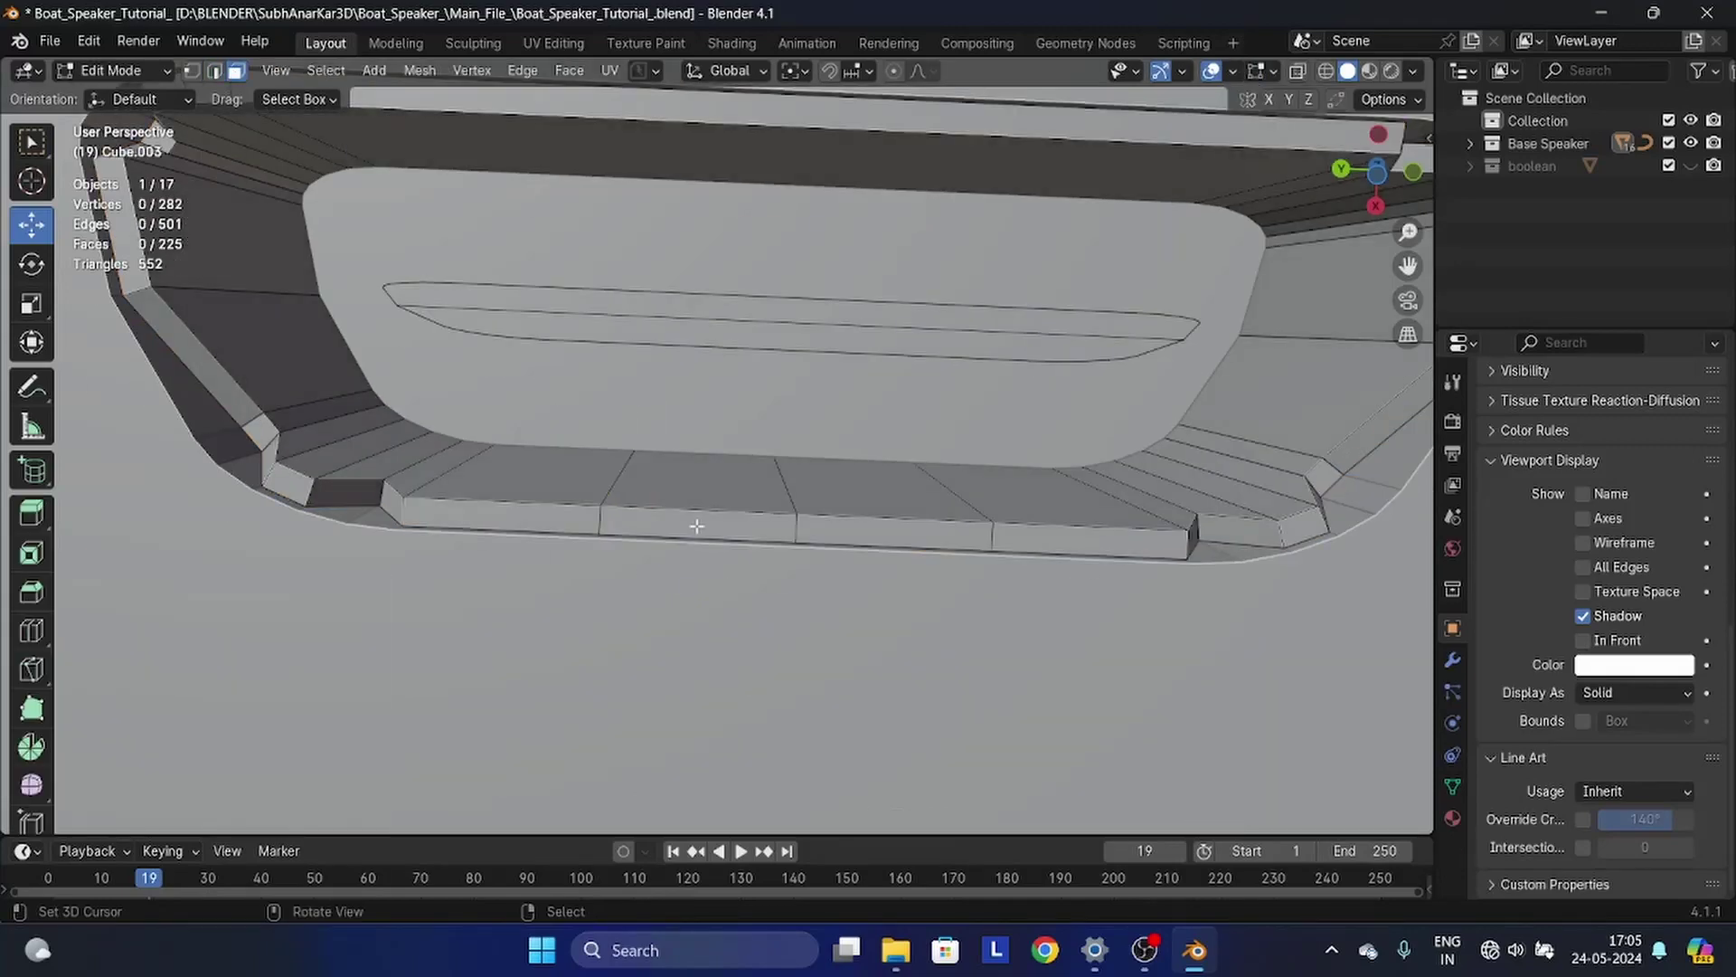
right_click(697, 527)
shift+right_click(832, 533)
scroll(832, 534, down, 4)
shift+middle_drag(868, 795, 875, 634)
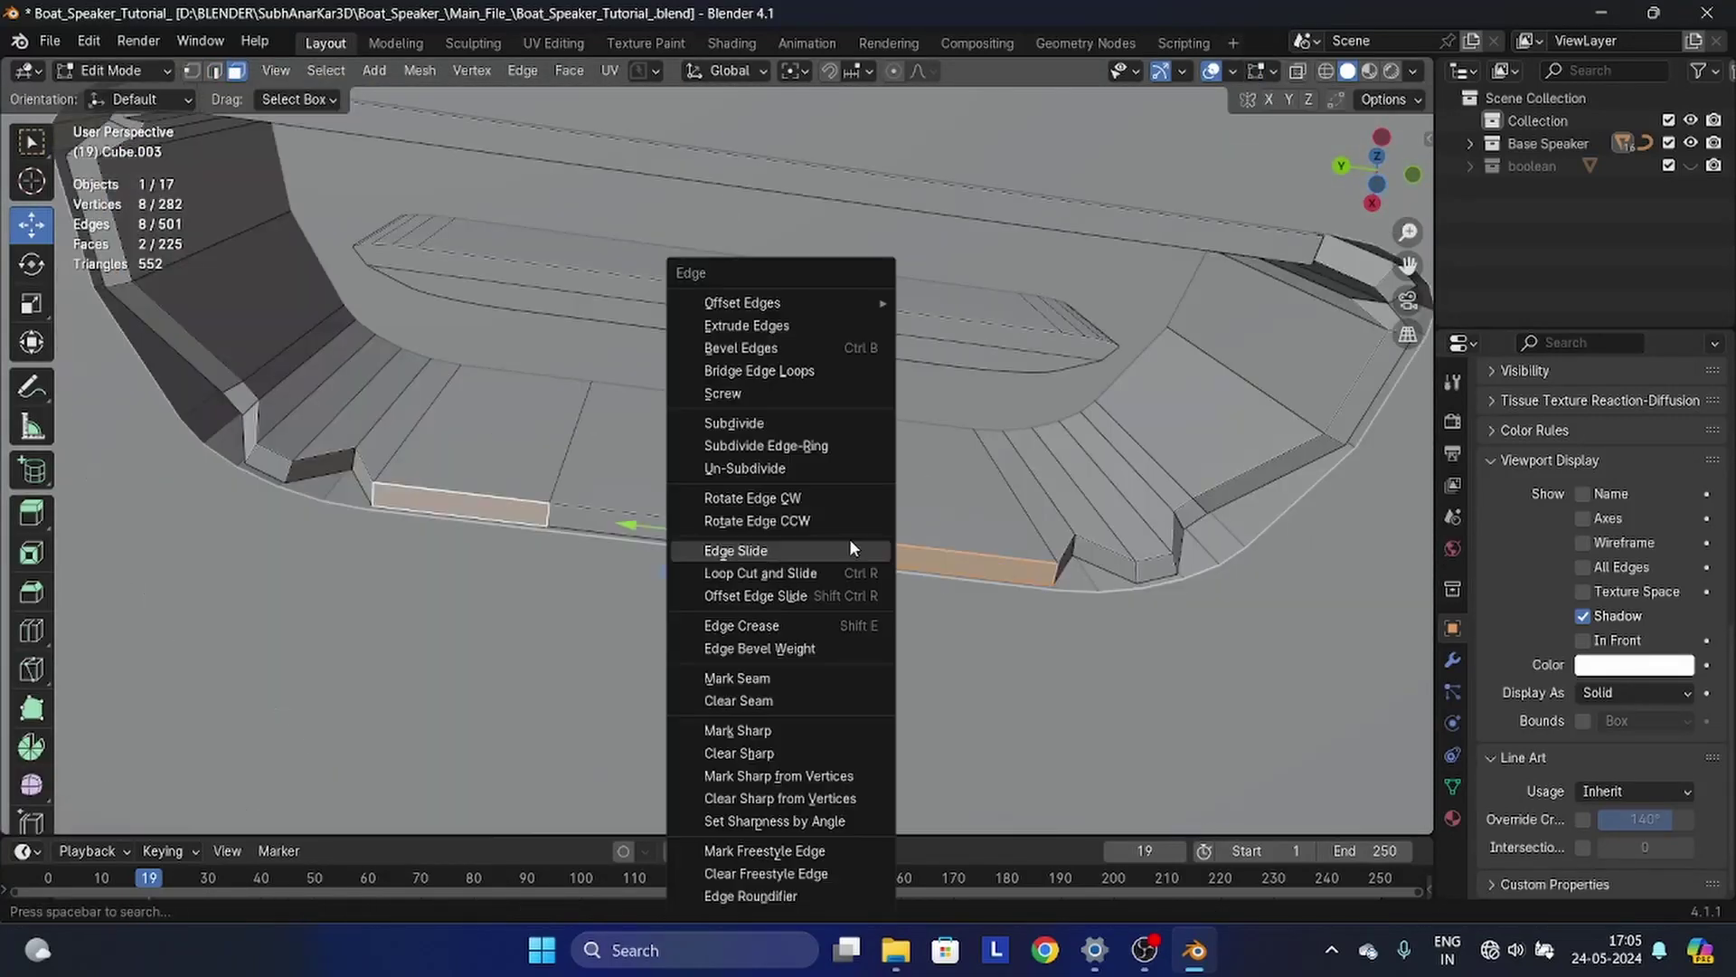
click(845, 551)
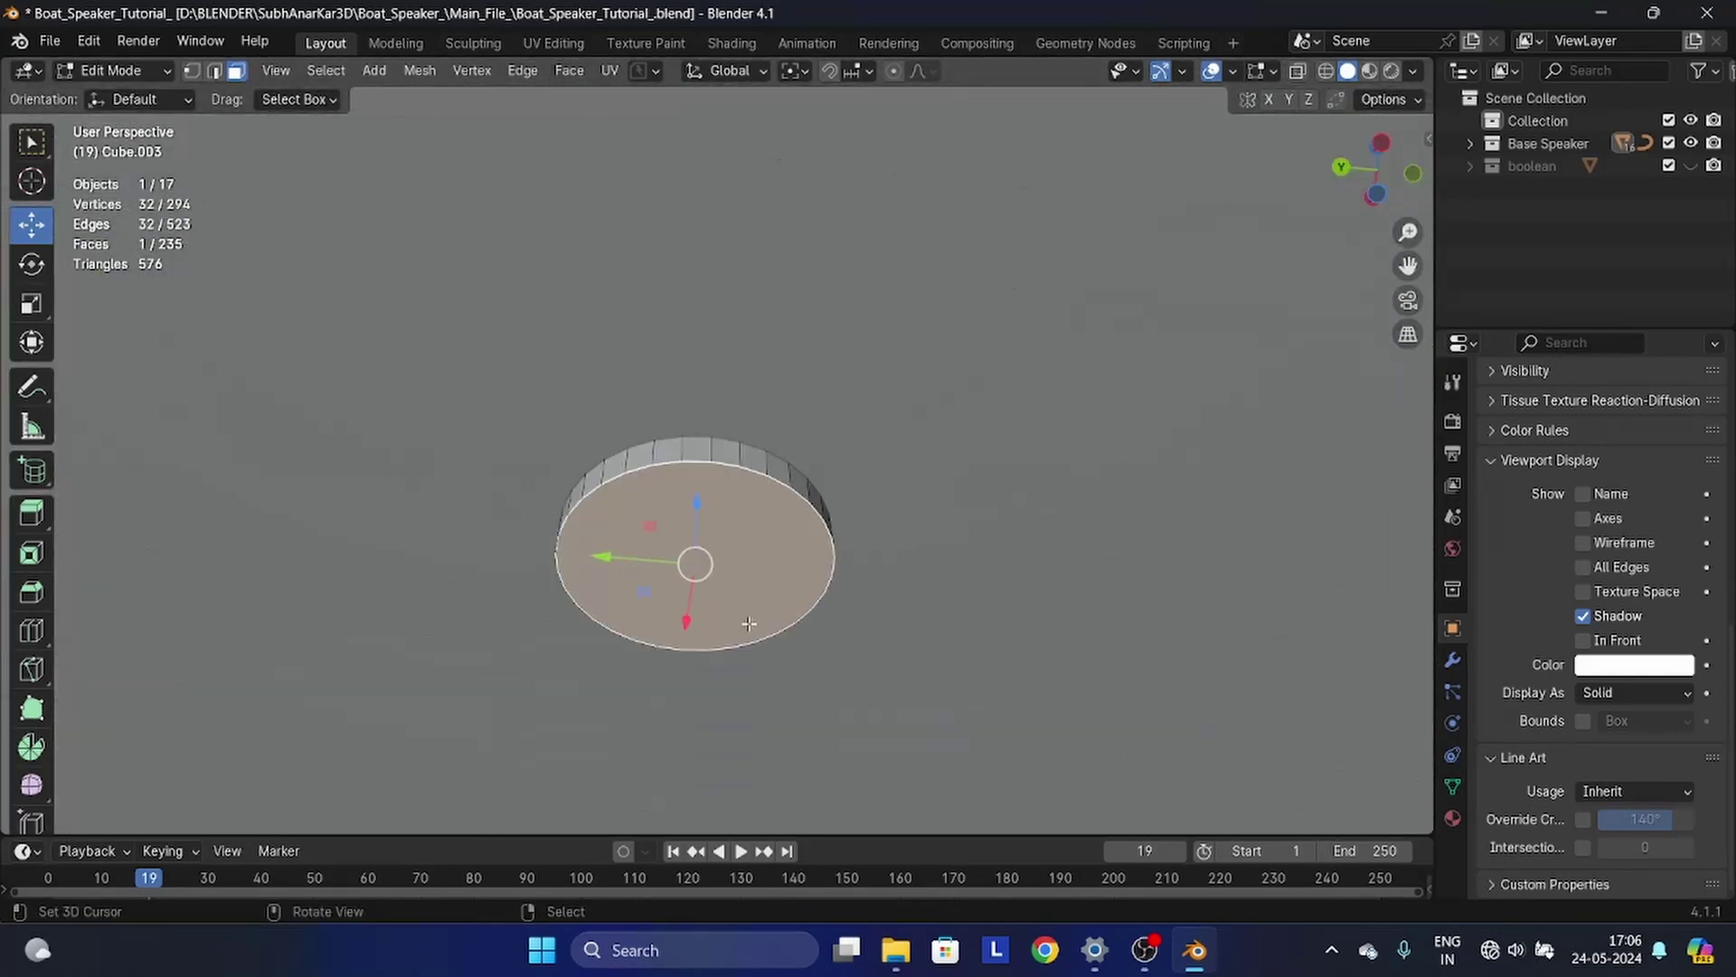
- Inset the round port's face and extrude the inset face
key(i)
key(e)
click(686, 608)
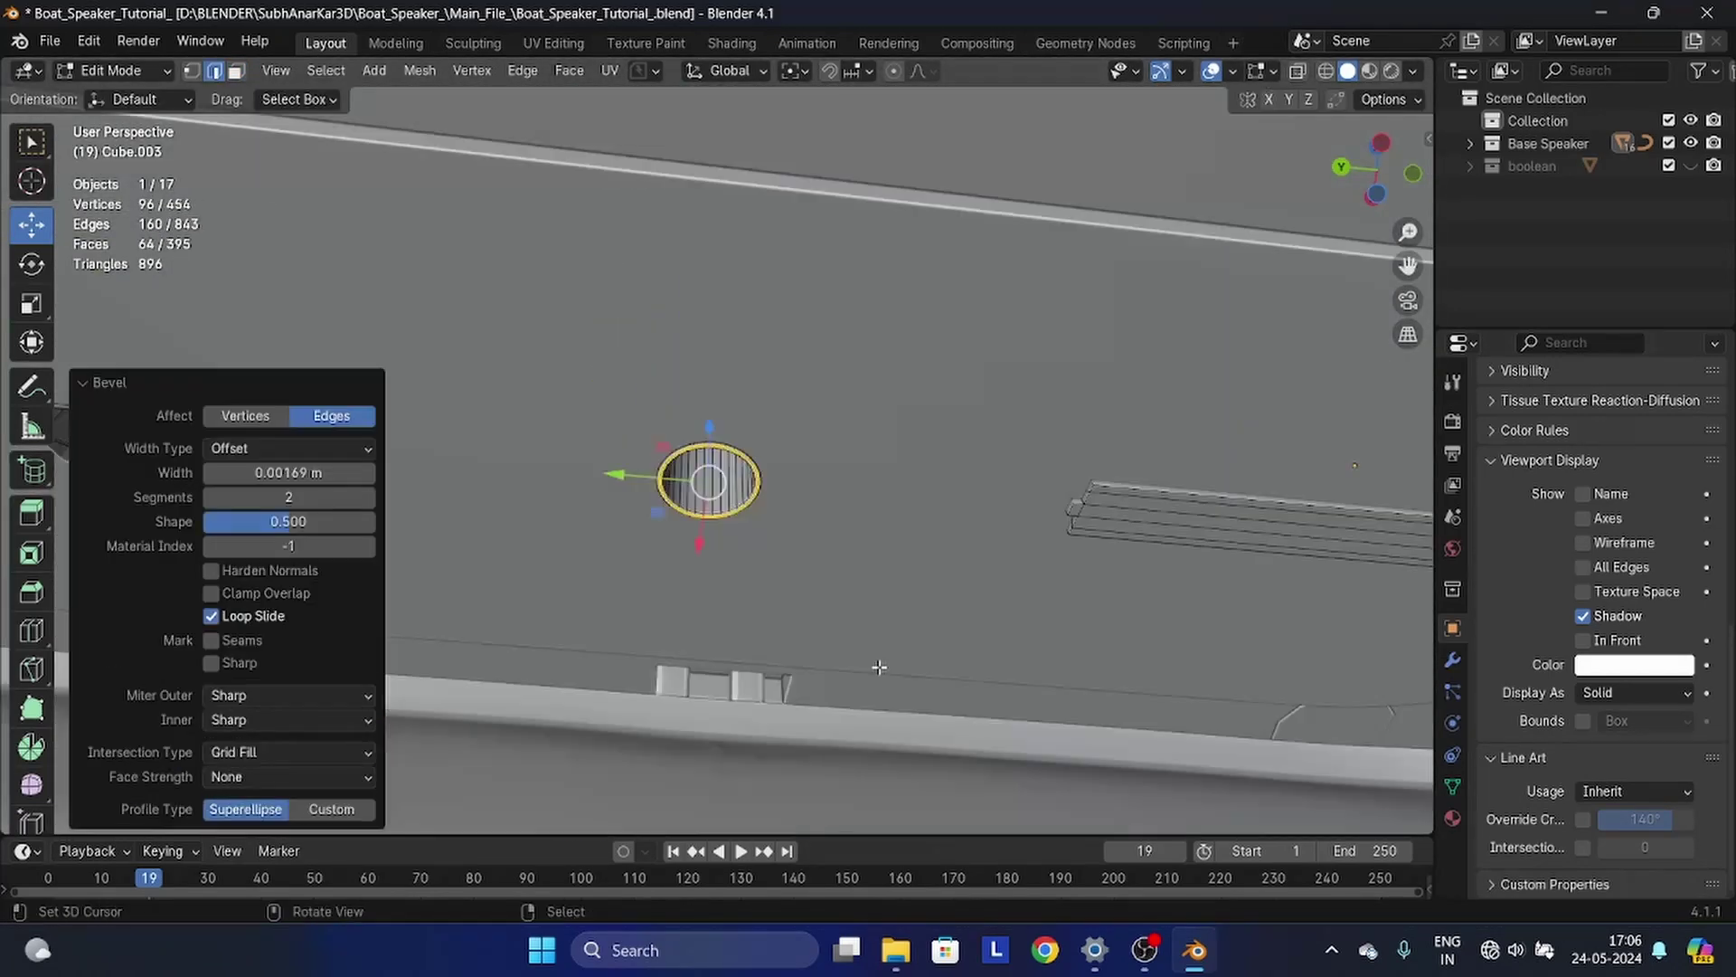
click(111, 70)
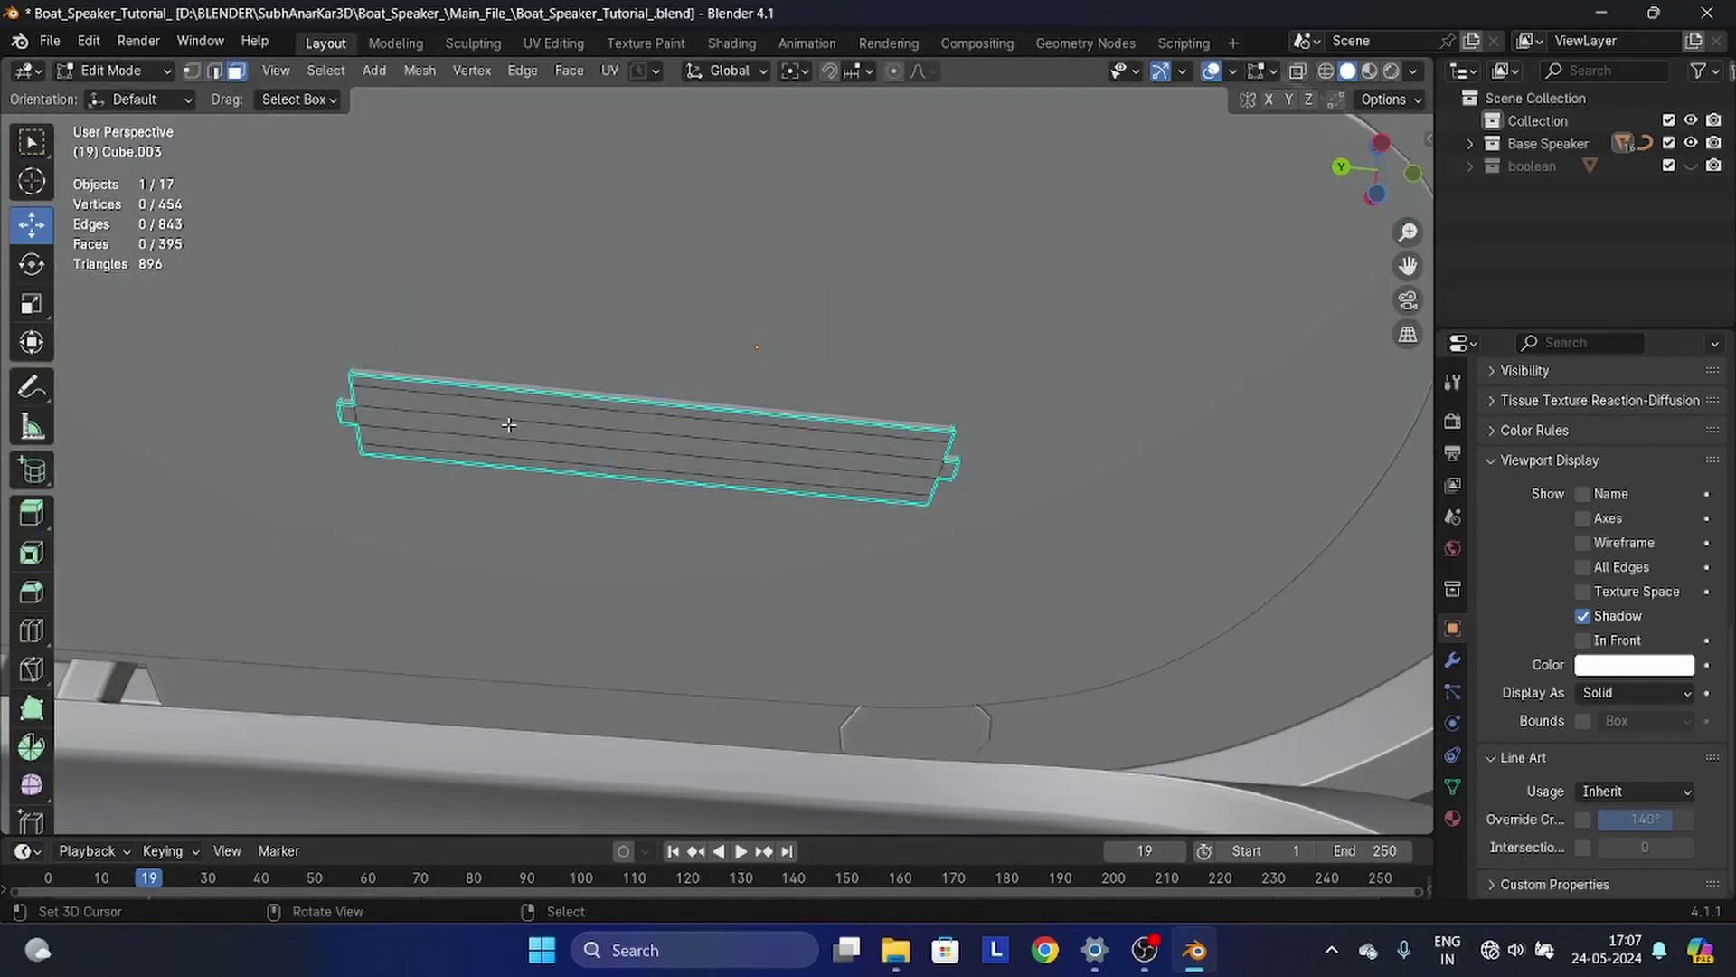
key(3)
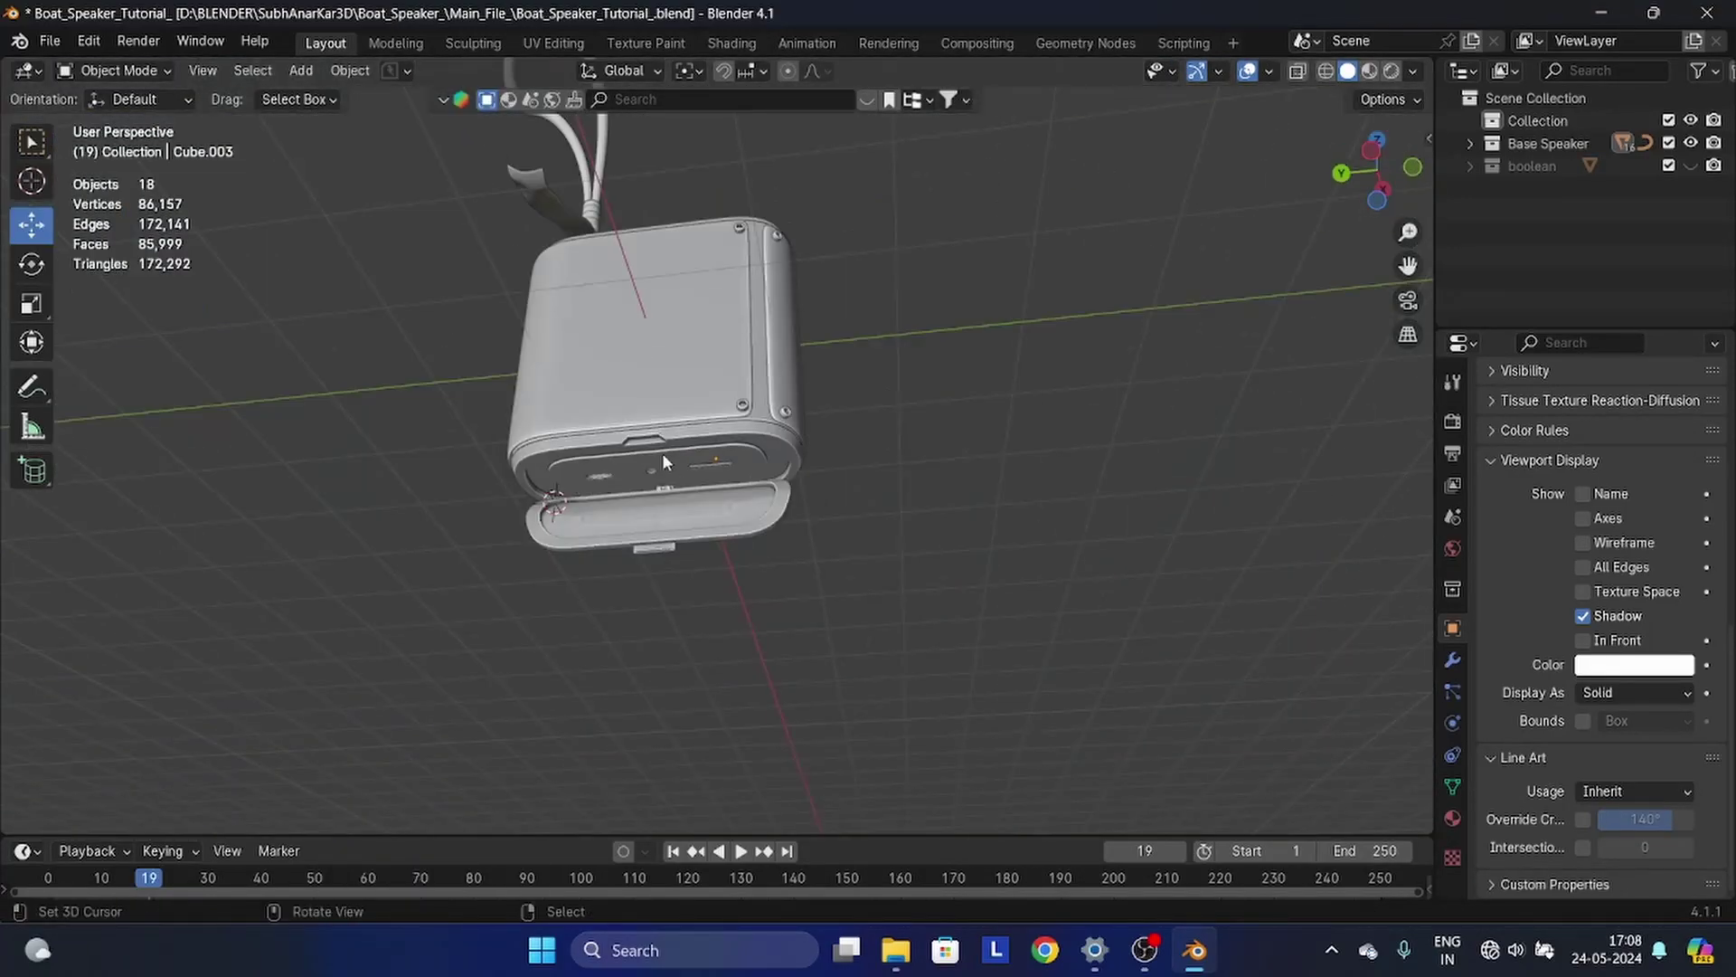
- Activate the Add Cube tool at the long narrow port slot
click(47, 479)
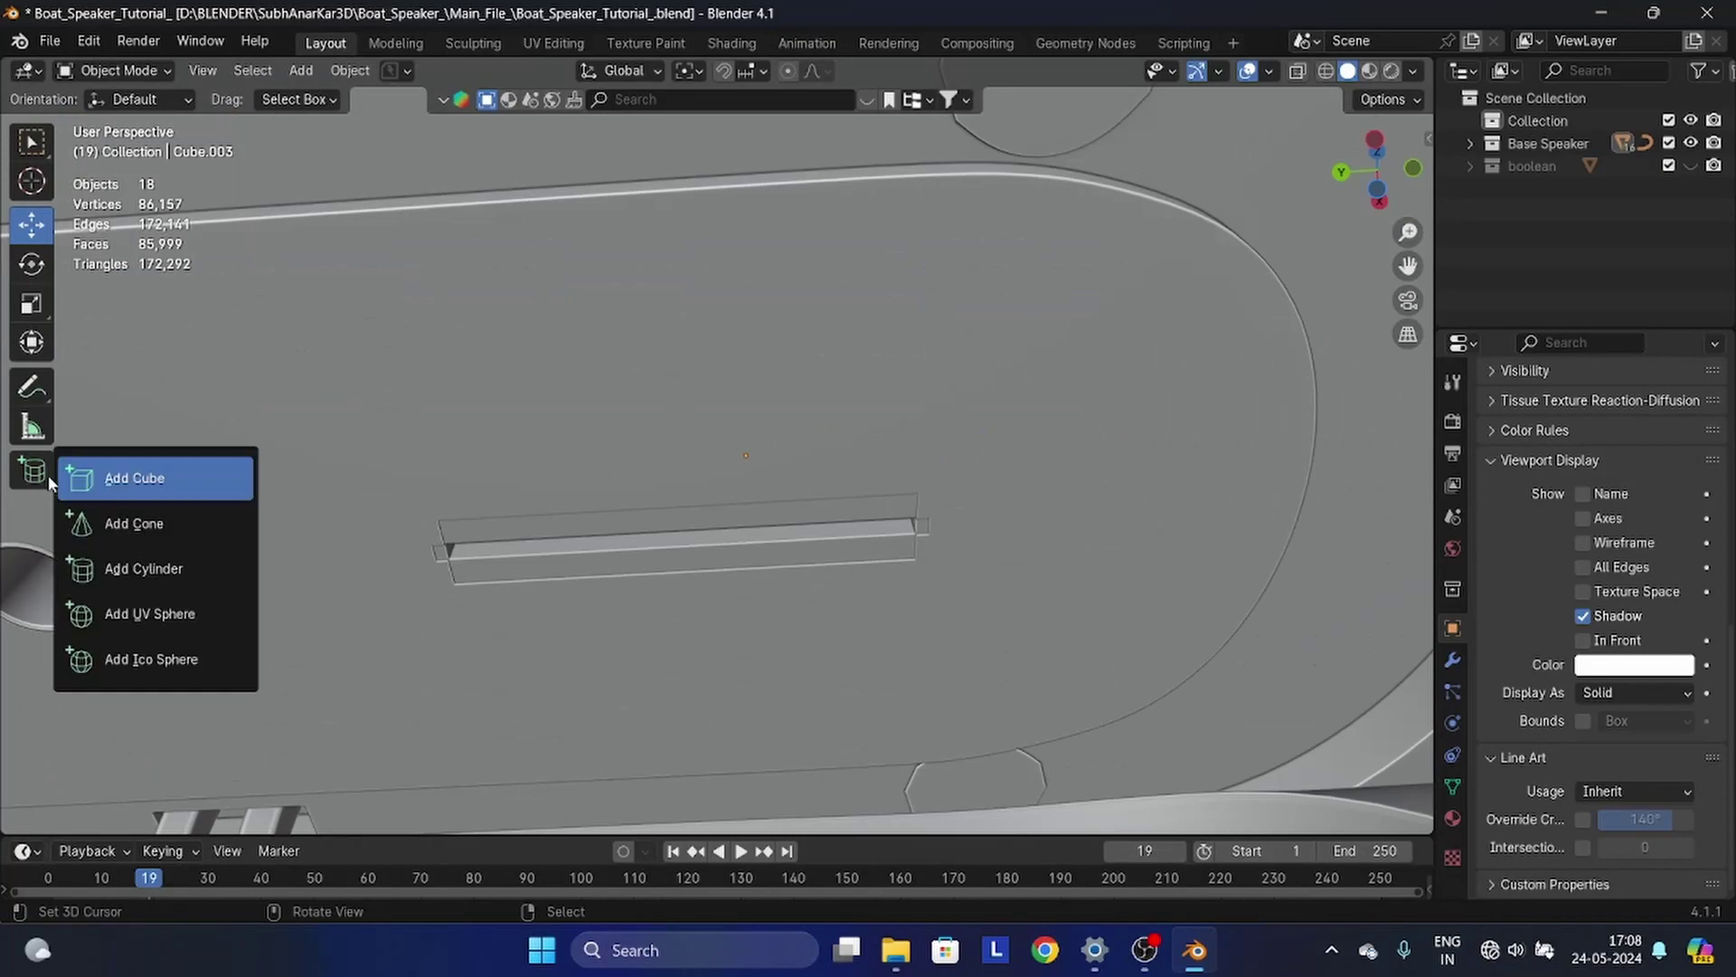
click(134, 478)
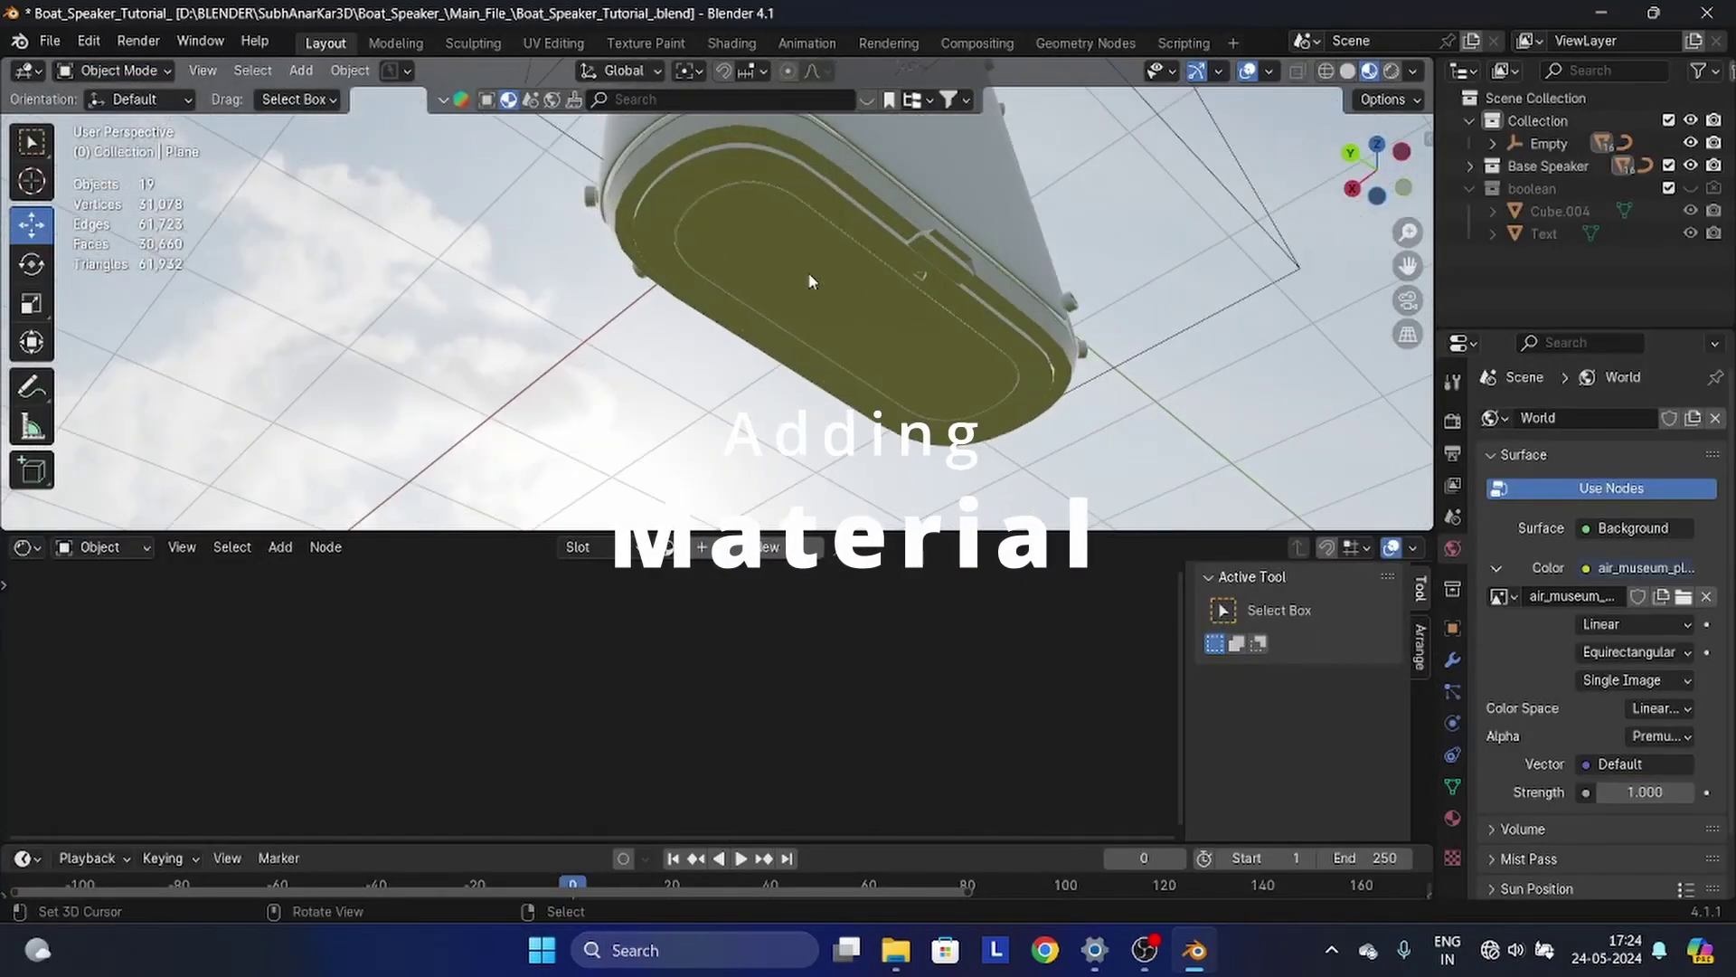
- Select the cover and move its Principled BSDF node farther from the Material Output node
click(866, 274)
scroll(723, 638, up, 3)
middle_drag(805, 648, 407, 650)
scroll(570, 648, up, 5)
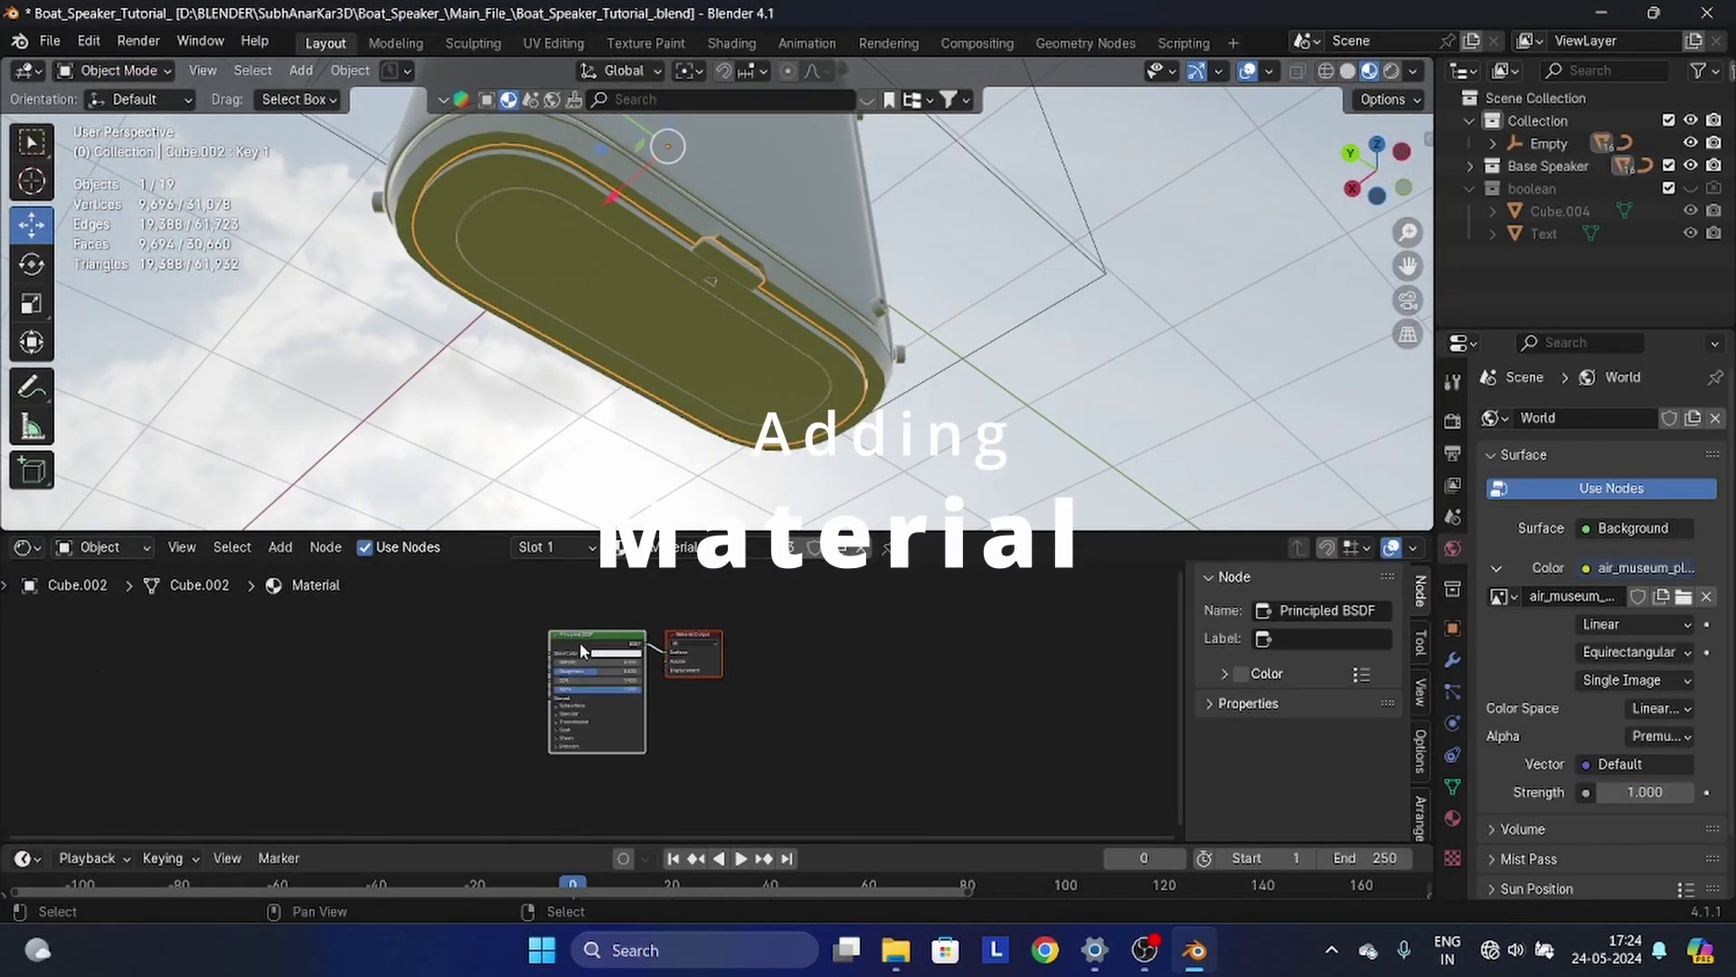
drag(584, 643, 475, 640)
scroll(678, 674, up, 5)
middle_drag(572, 642, 783, 678)
scroll(678, 677, up, 4)
mouse_move(723, 266)
middle_down()
mouse_move(681, 363)
mouse_move(608, 387)
mouse_move(710, 271)
middle_up()
click(710, 257)
scroll(719, 600, up, 1)
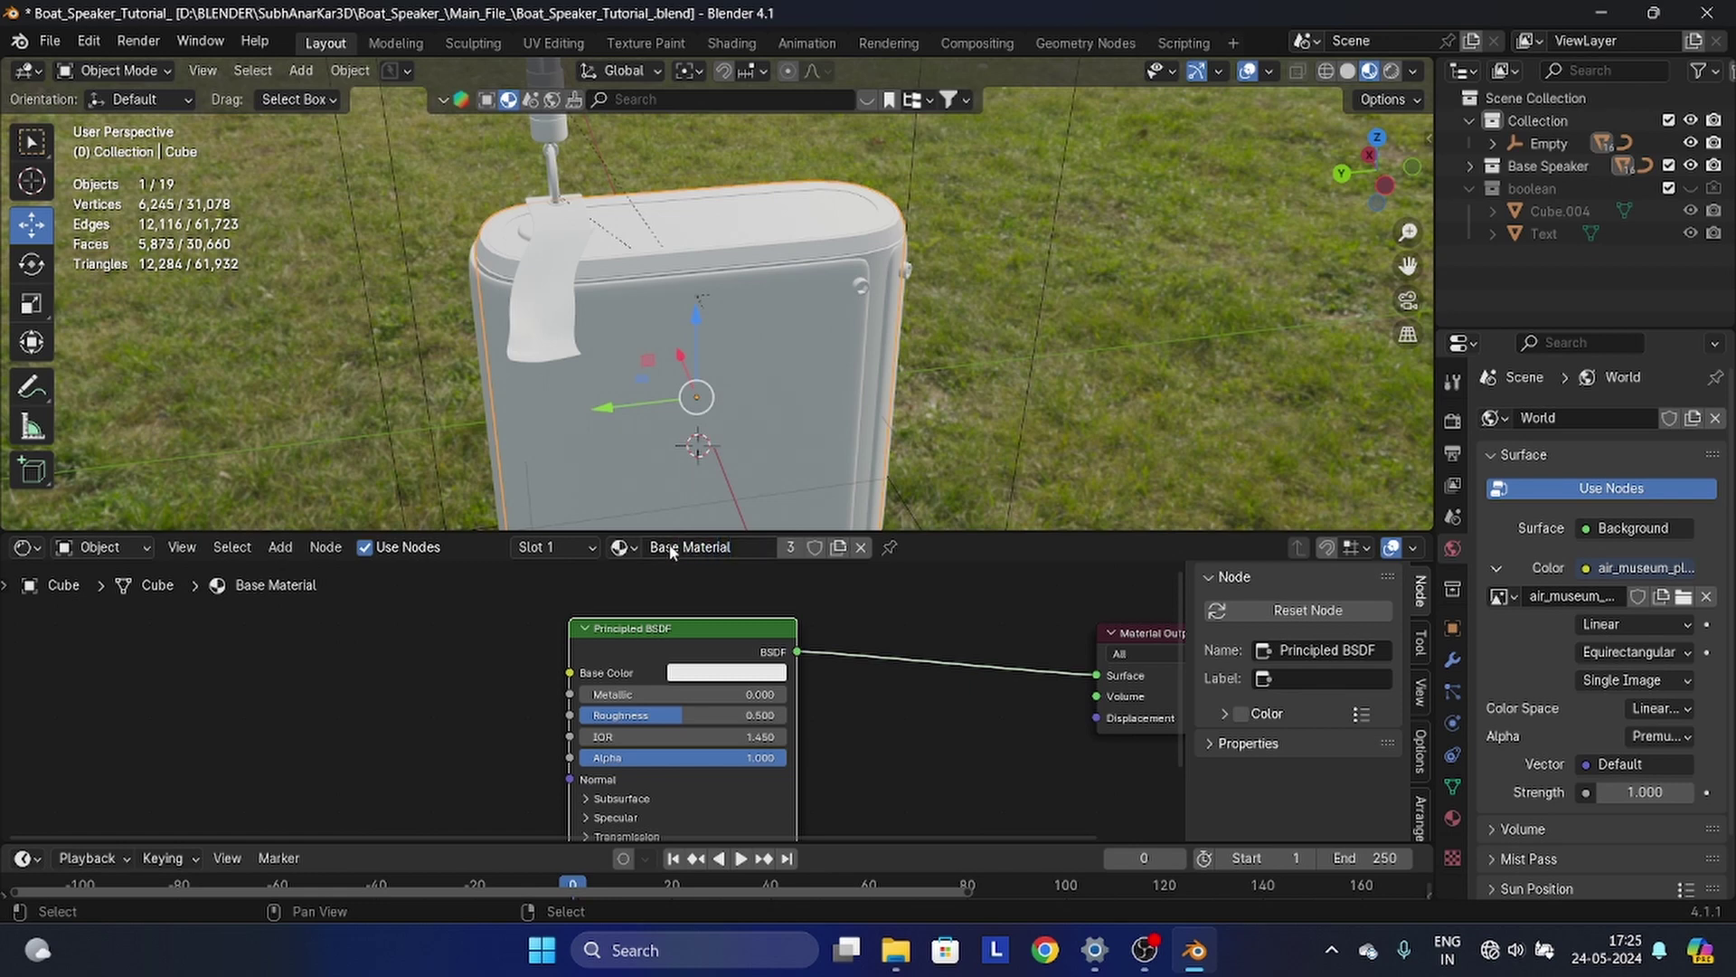
- Deselect the speaker body and reposition the Principled BSDF and Material Output nodes of Base Material
scroll(868, 434, down, 4)
click(1088, 332)
scroll(850, 371, up, 4)
middle_drag(765, 407, 710, 376)
scroll(701, 398, down, 3)
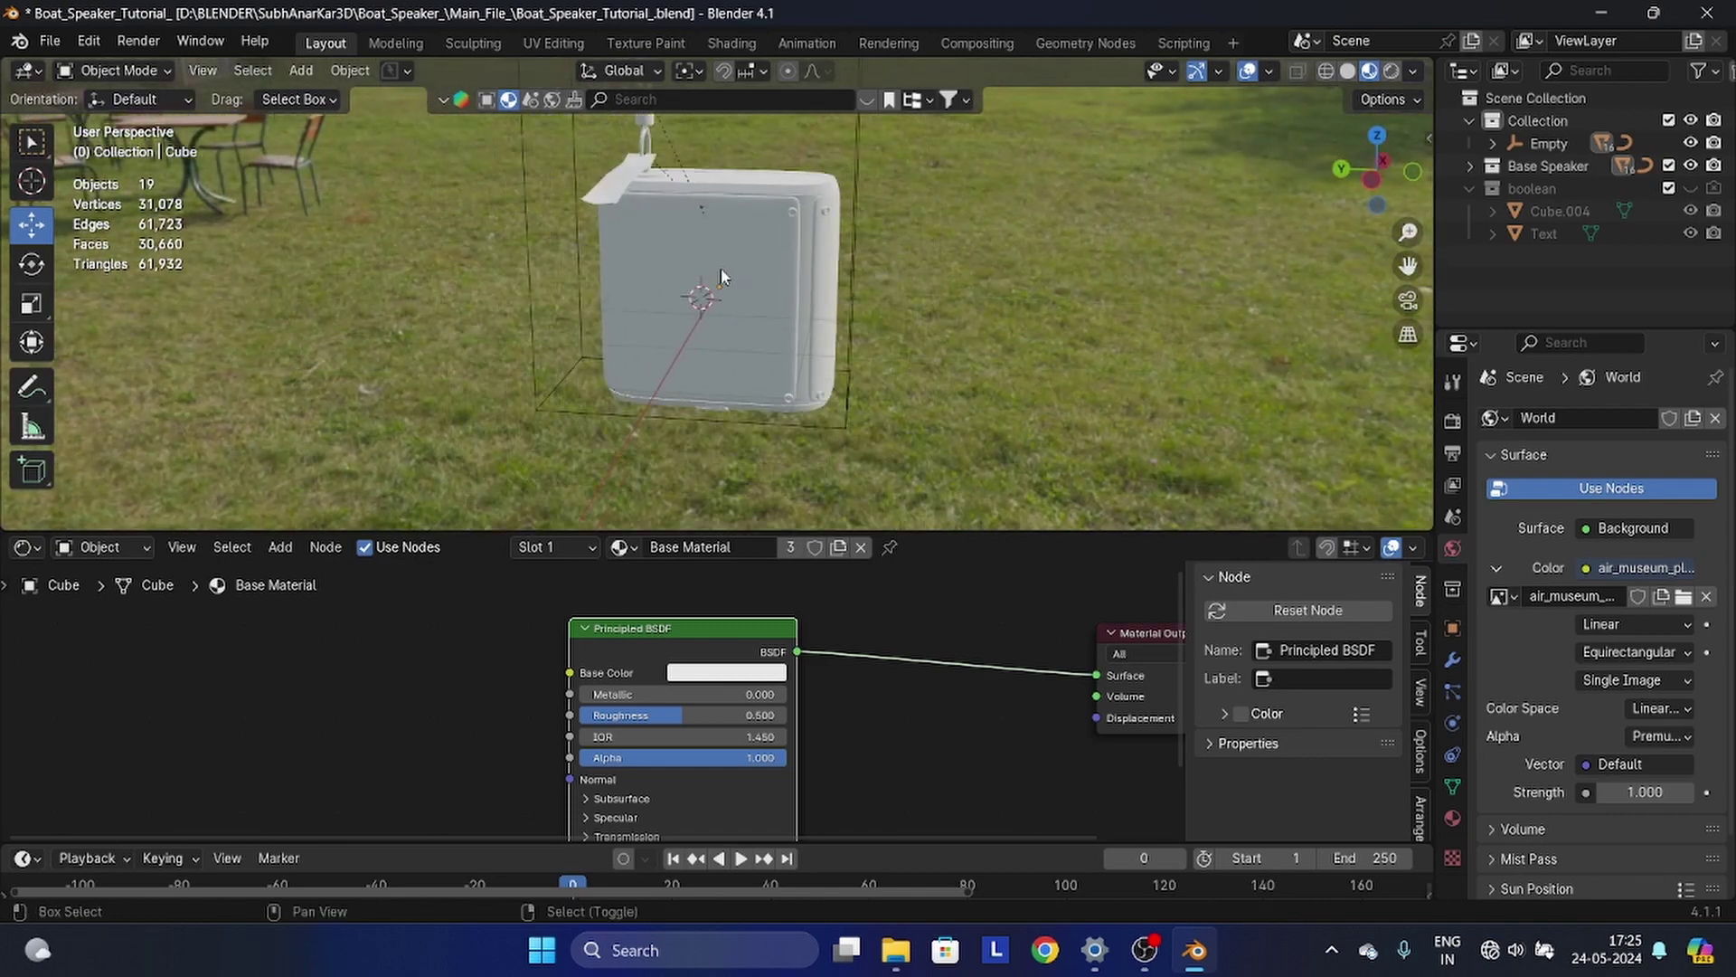
middle_drag(722, 269, 752, 271)
scroll(746, 289, up, 1)
drag(677, 631, 732, 644)
drag(1123, 635, 1058, 609)
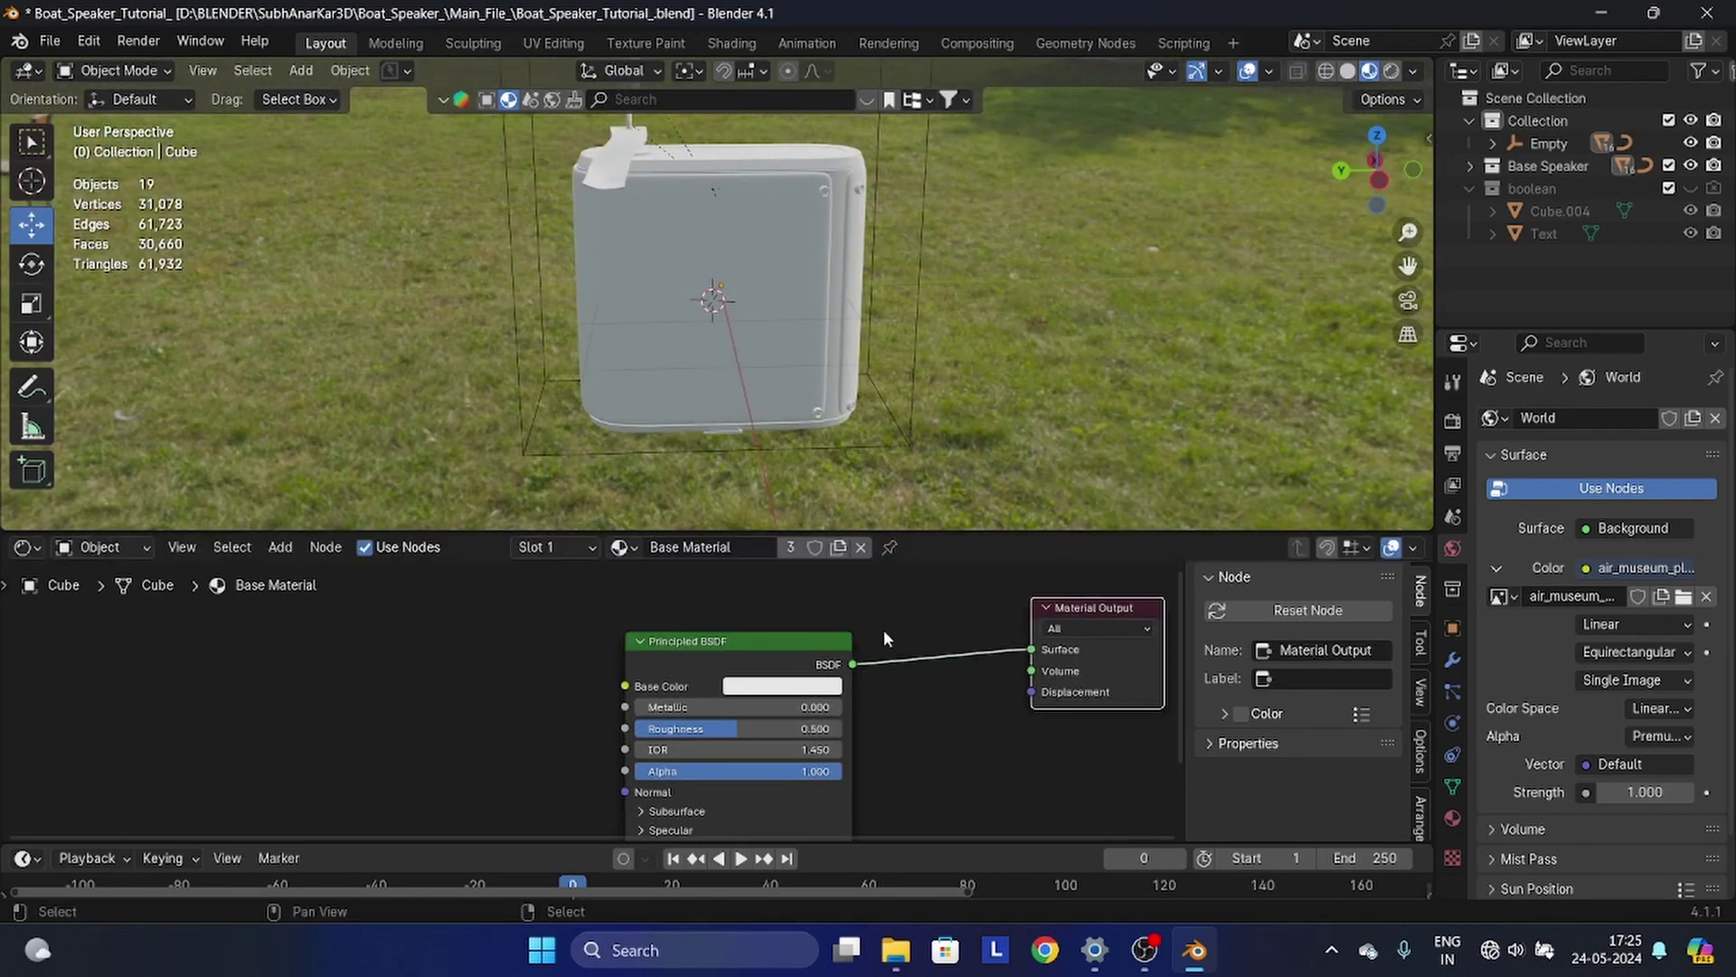
- Align the Principled BSDF node and feed its Base Color with an Image Texture, Mapping and Texture Coordinate setup
middle_drag(884, 630, 946, 635)
drag(784, 640, 781, 624)
middle_drag(782, 624, 857, 605)
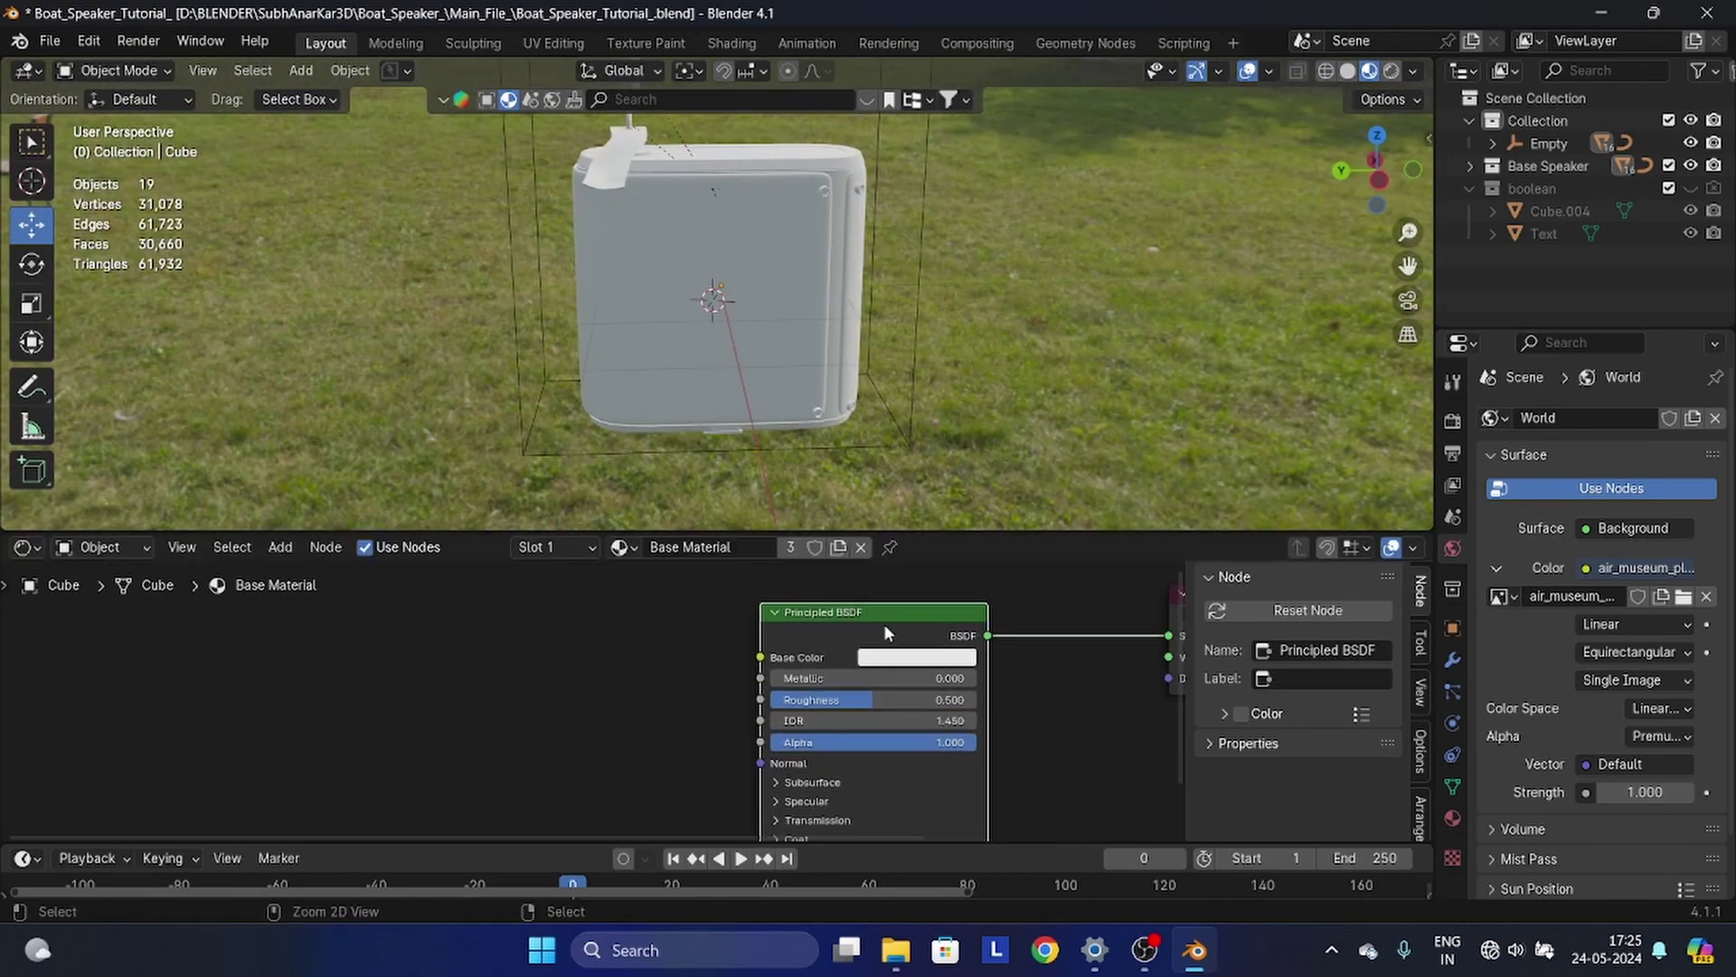
key(ctrl+t)
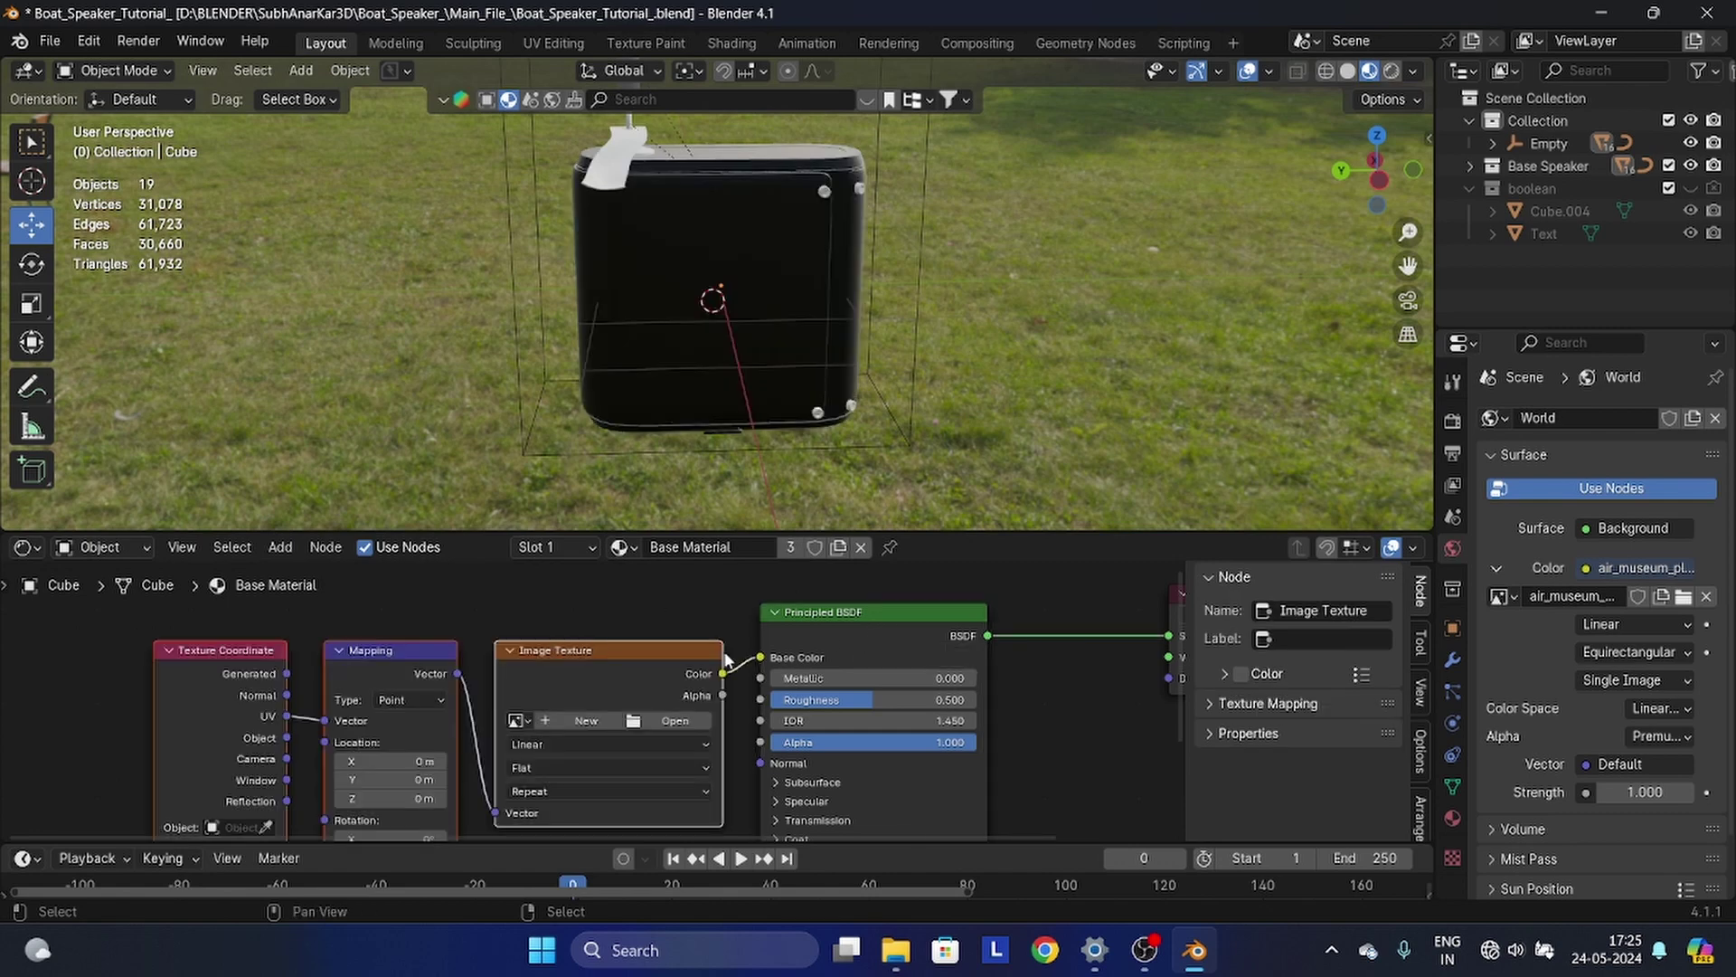
- Delete the Image Texture, Texture Coordinate and Mapping nodes from Base Material
scroll(604, 701, down, 1)
click(616, 655)
key(x)
middle_drag(496, 734, 576, 741)
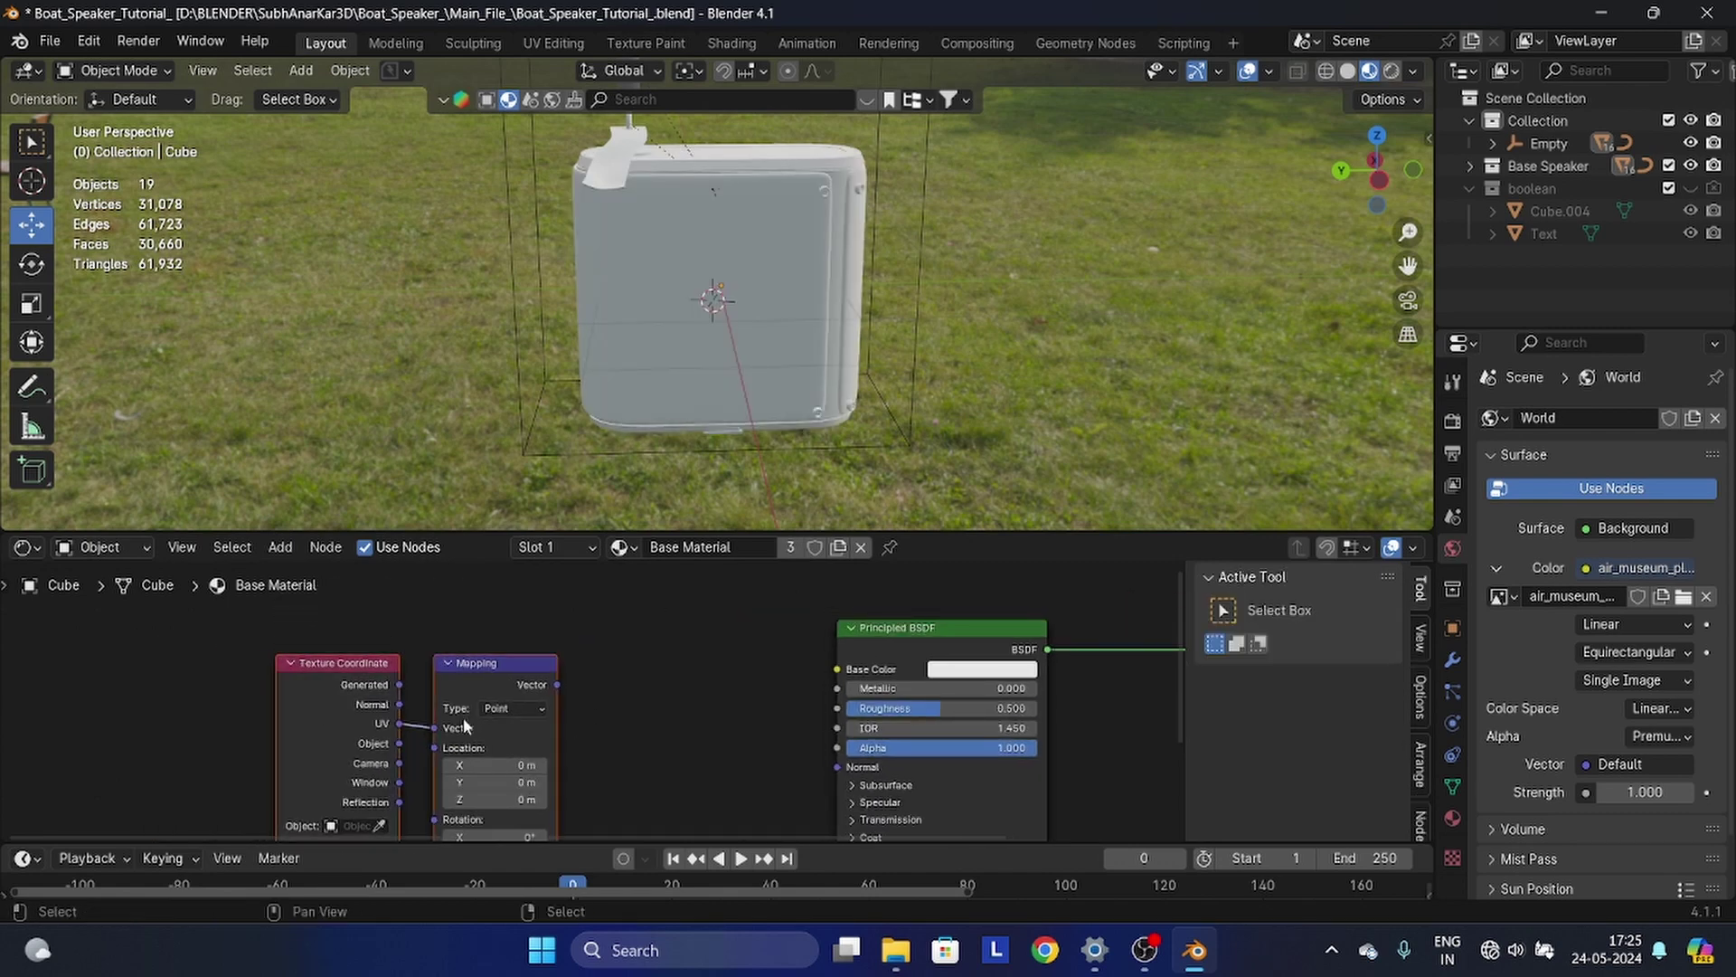
key(x)
scroll(705, 755, up, 2)
middle_drag(772, 769, 636, 760)
- Add a Noise Texture node and a Color Ramp node to Base Material
key(shift+a)
mouse_move(488, 765)
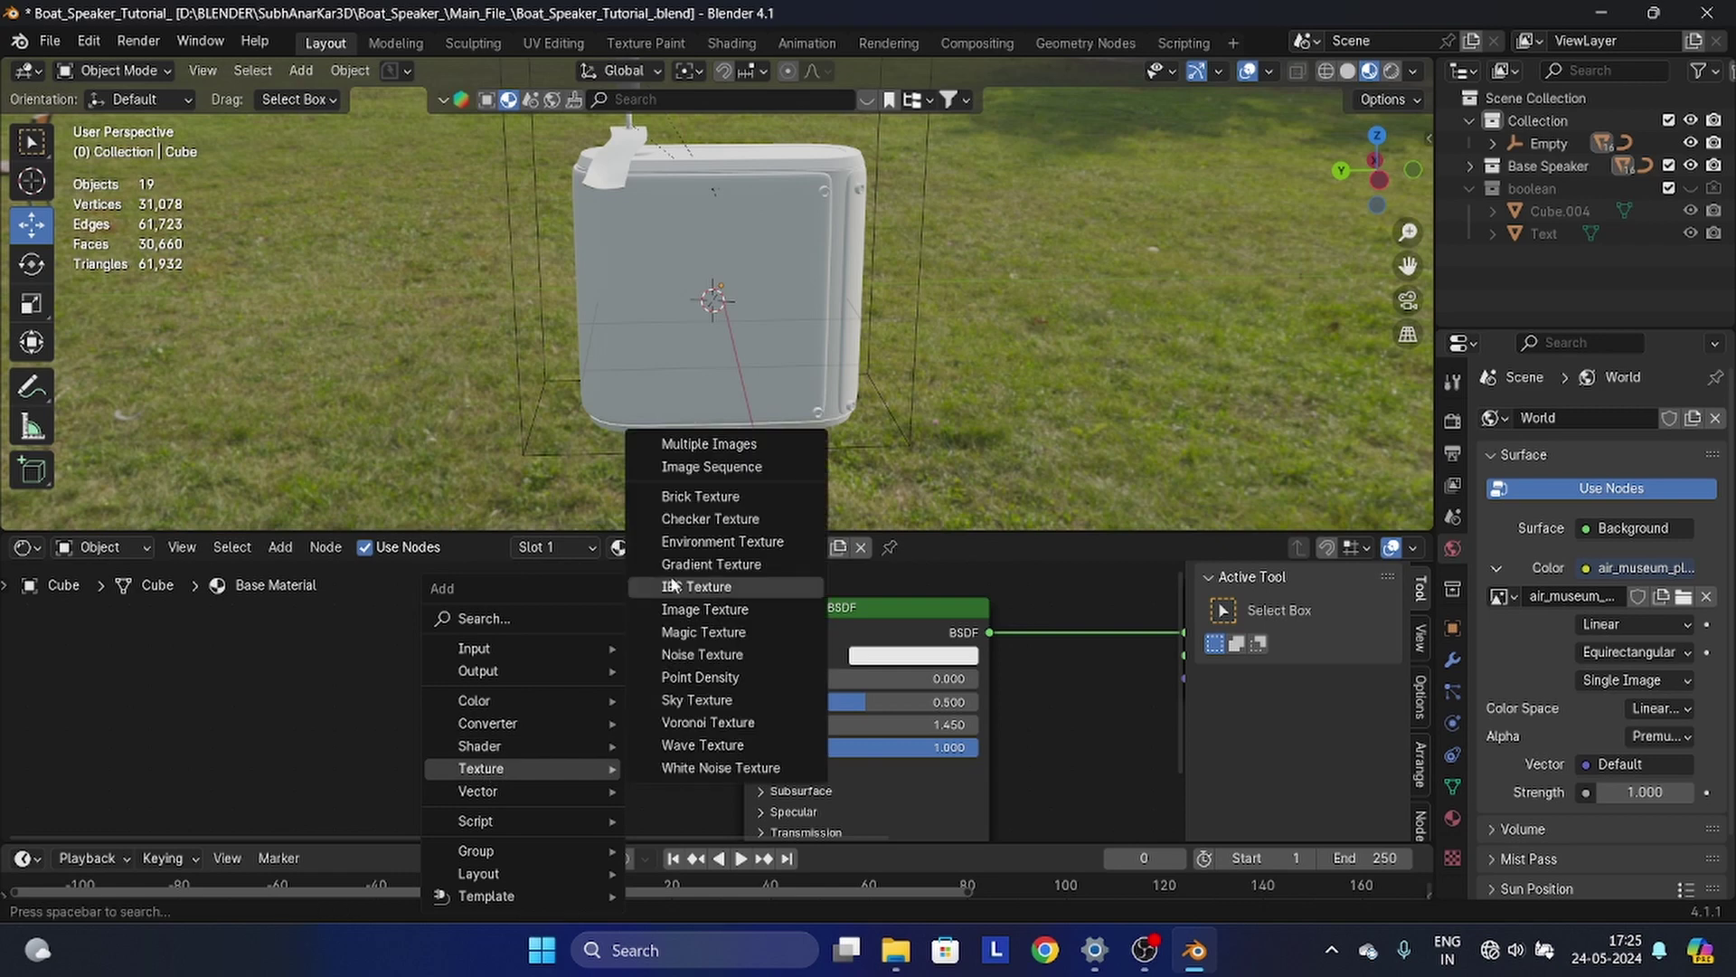
click(701, 654)
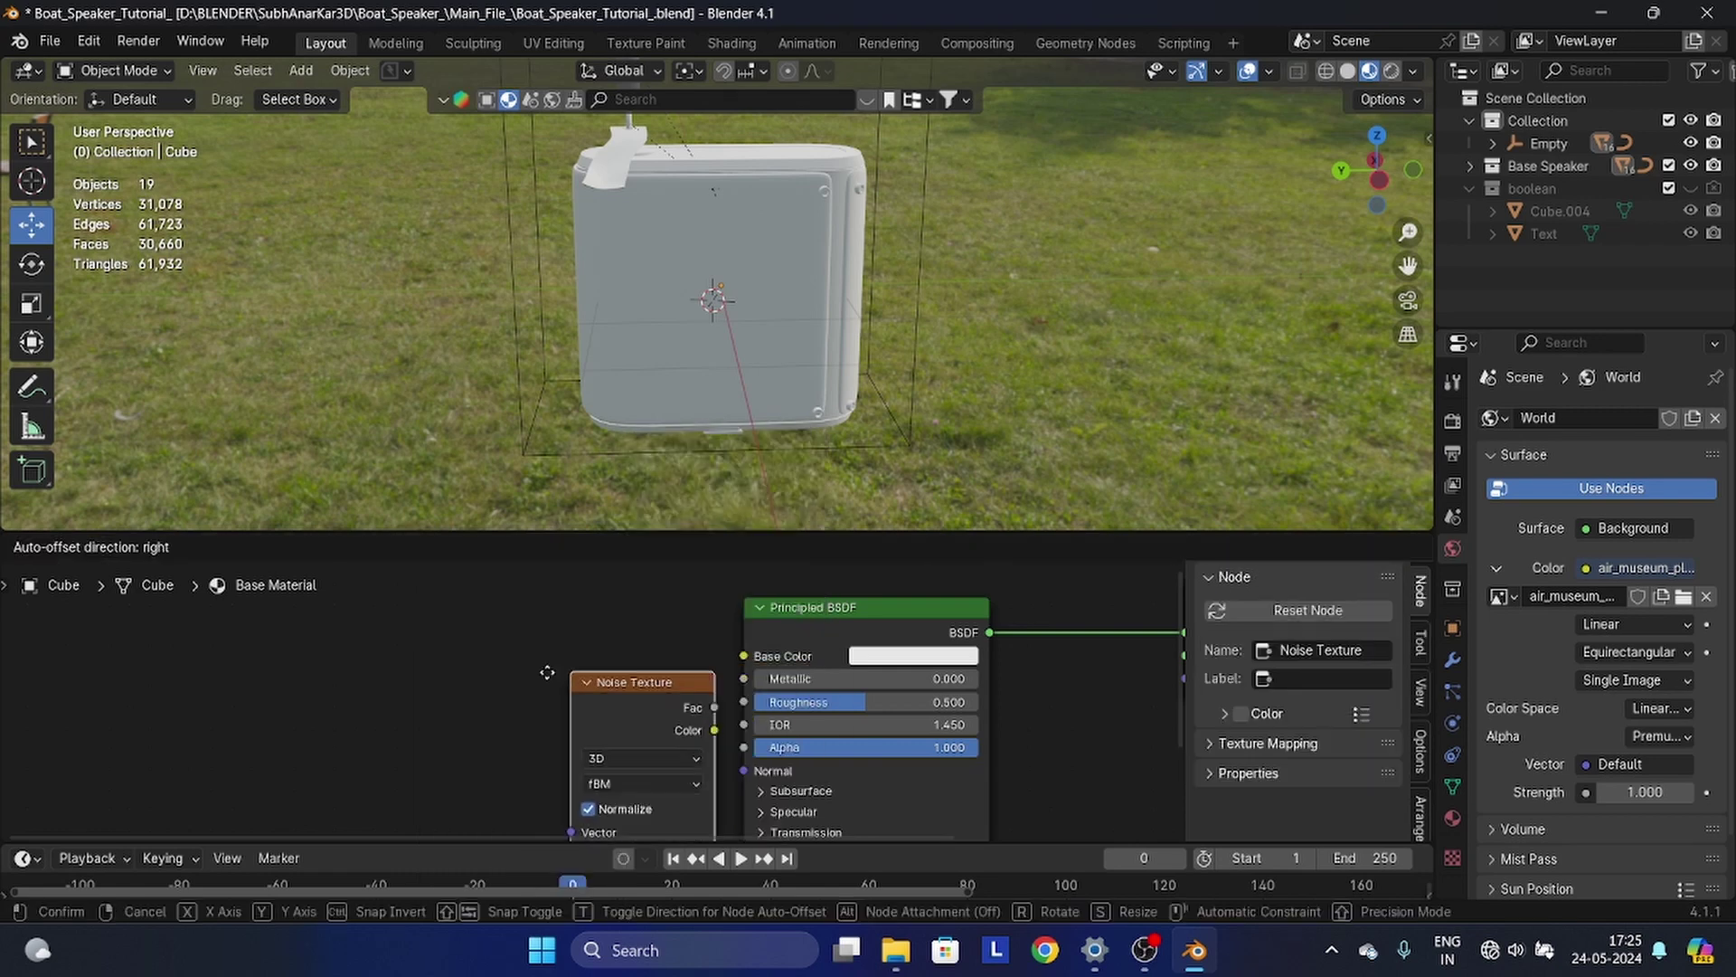
click(309, 600)
drag(446, 645, 476, 804)
key(shift+a)
click(332, 502)
text(c)
click(416, 529)
click(441, 628)
- Connect the Noise Texture's Fac output to the Color Ramp's Fac input and space the two nodes apart
scroll(434, 631, down, 3)
drag(338, 645, 498, 761)
drag(597, 624, 479, 632)
scroll(624, 701, down, 3)
drag(221, 612, 232, 727)
drag(114, 623, 6, 629)
click(49, 629)
- Add a Mix Color node between the Color Ramp and the Principled BSDF
middle_drag(392, 660, 534, 681)
key(shift+a)
click(448, 532)
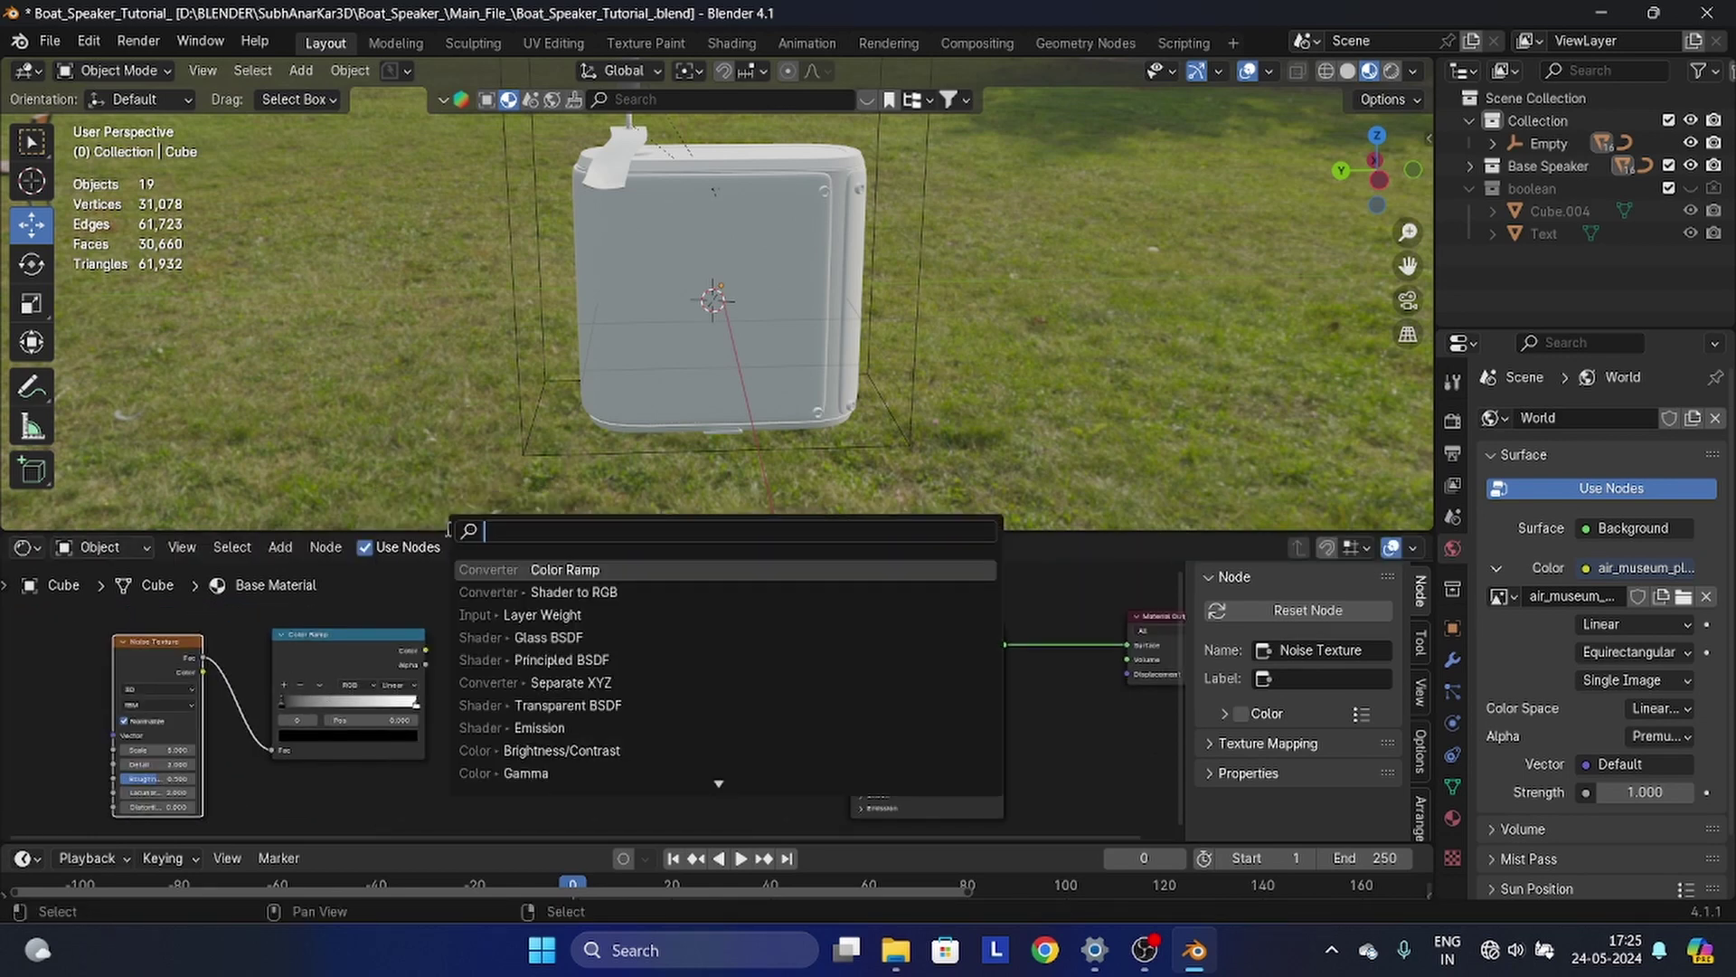
text(mix)
click(526, 591)
click(602, 624)
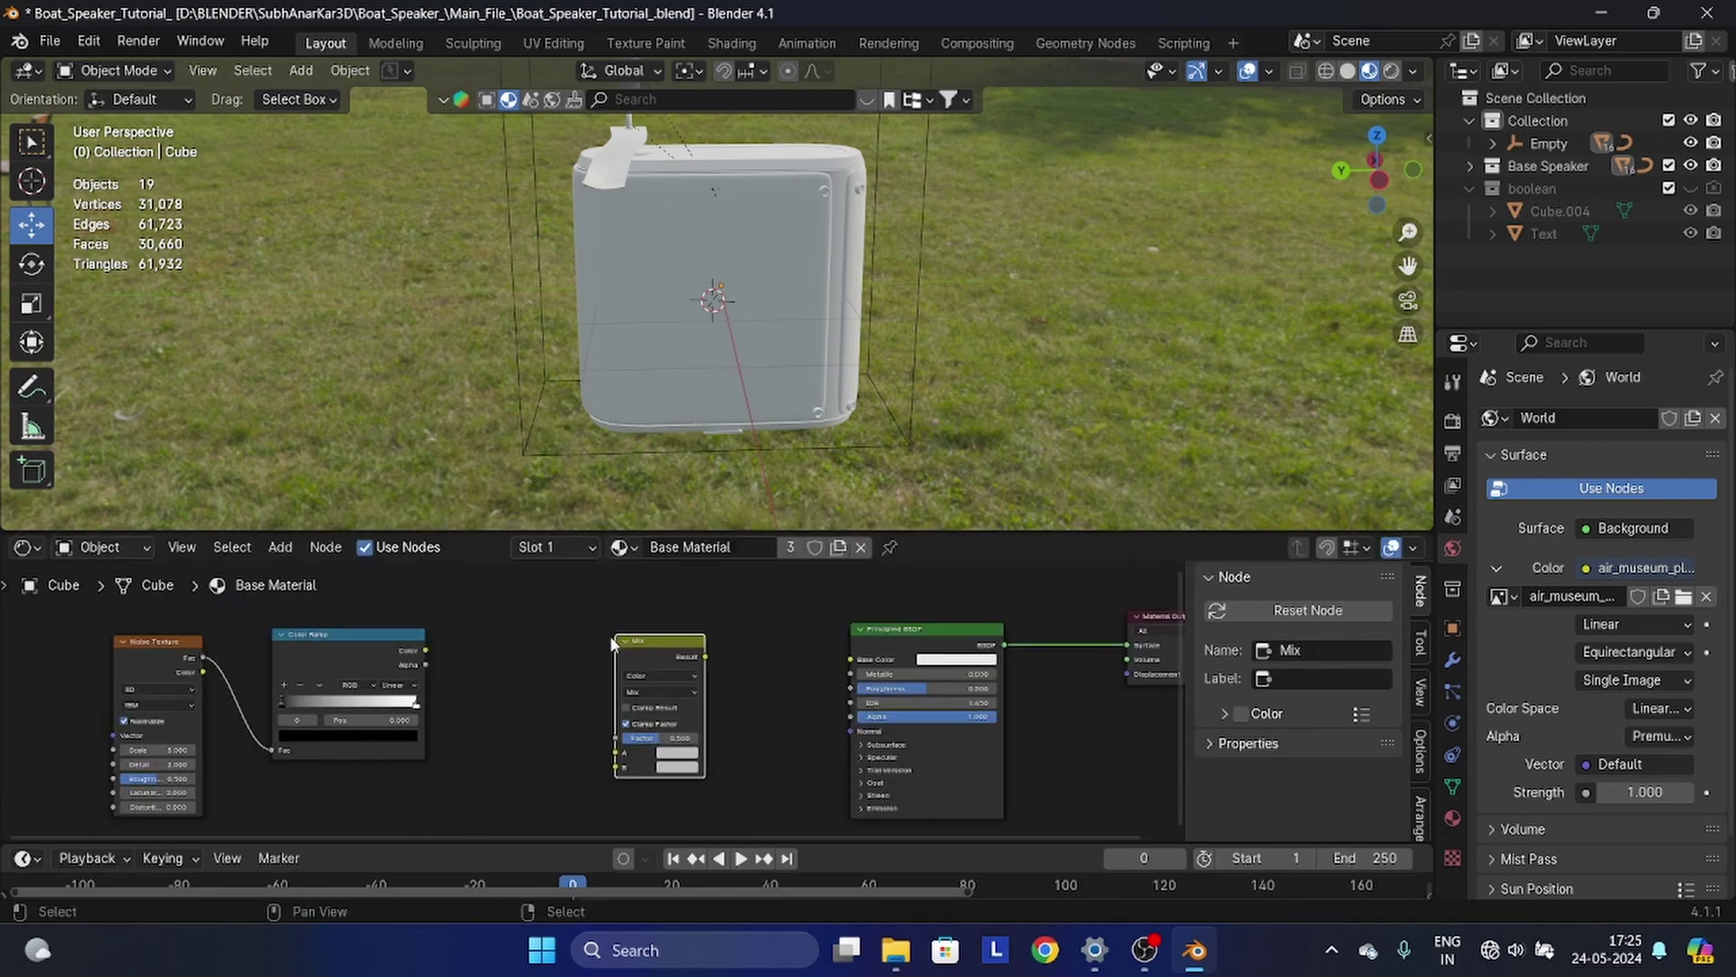
- Link the Color Ramp's Color to the Mix node's Factor and the Mix Result to the Principled BSDF's Base Color
middle_drag(511, 652, 429, 630)
scroll(421, 630, up, 1)
drag(346, 632, 494, 740)
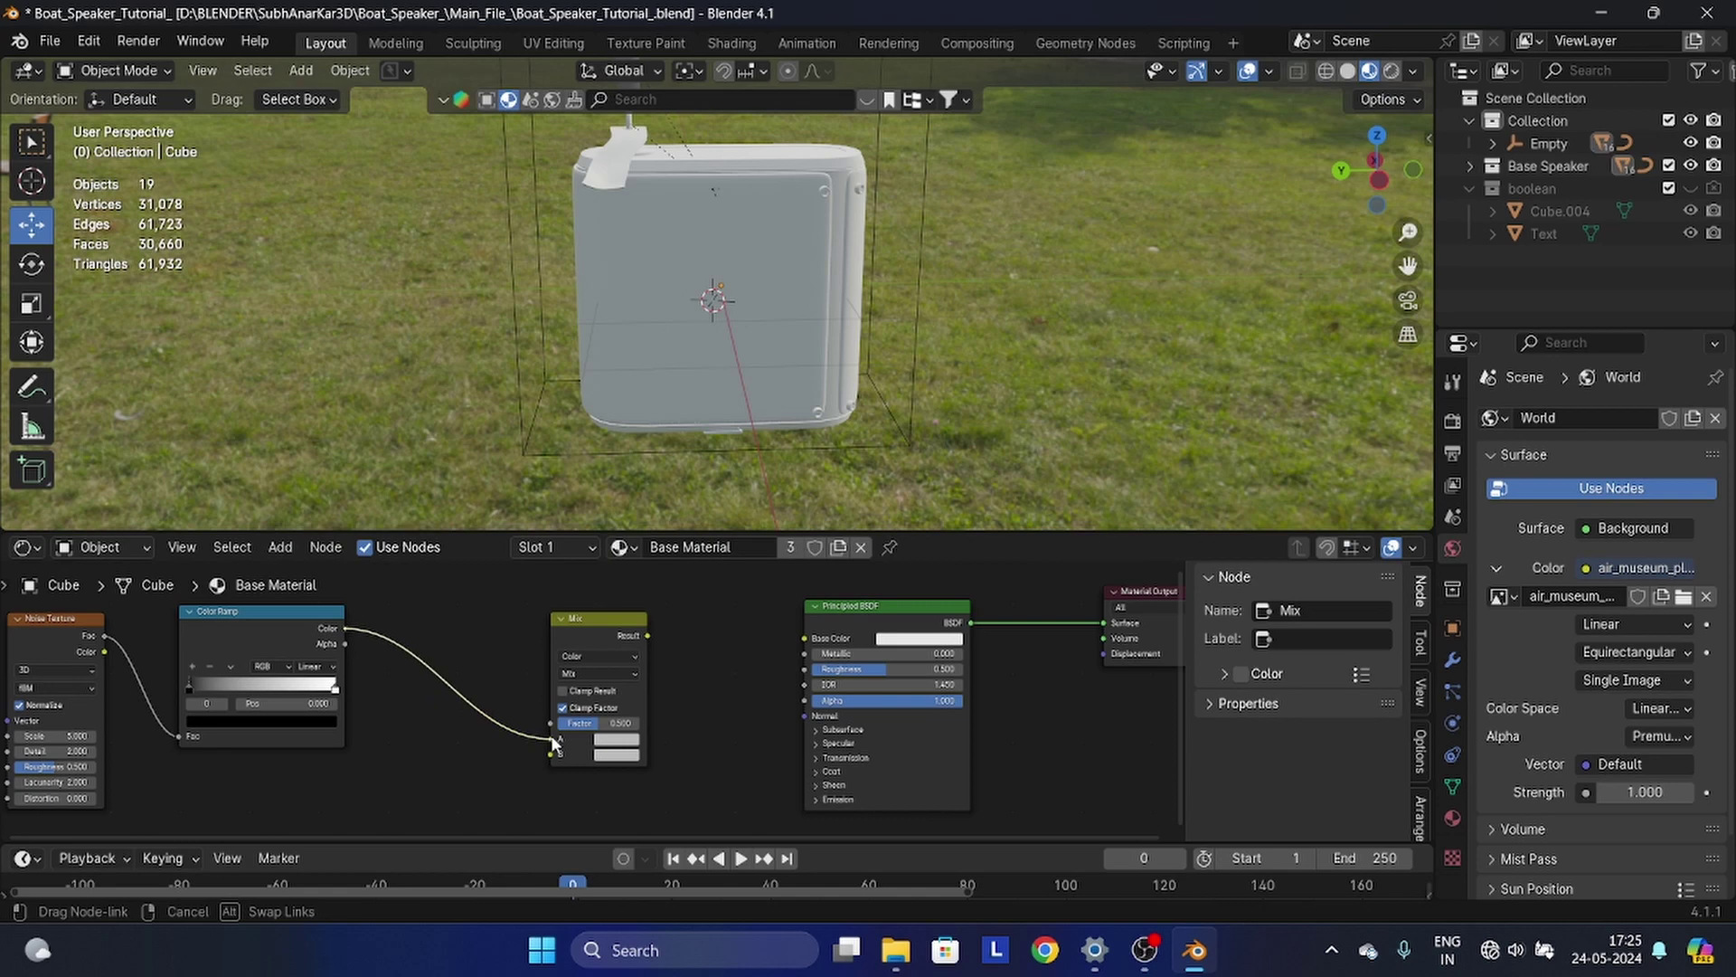
drag(645, 636, 810, 641)
- Set the Mix node's color A to a muted greyish beige
scroll(570, 705, up, 3)
scroll(647, 733, up, 4)
middle_drag(568, 709, 429, 658)
scroll(731, 269, up, 1)
scroll(731, 264, up, 2)
scroll(590, 701, up, 4)
click(485, 704)
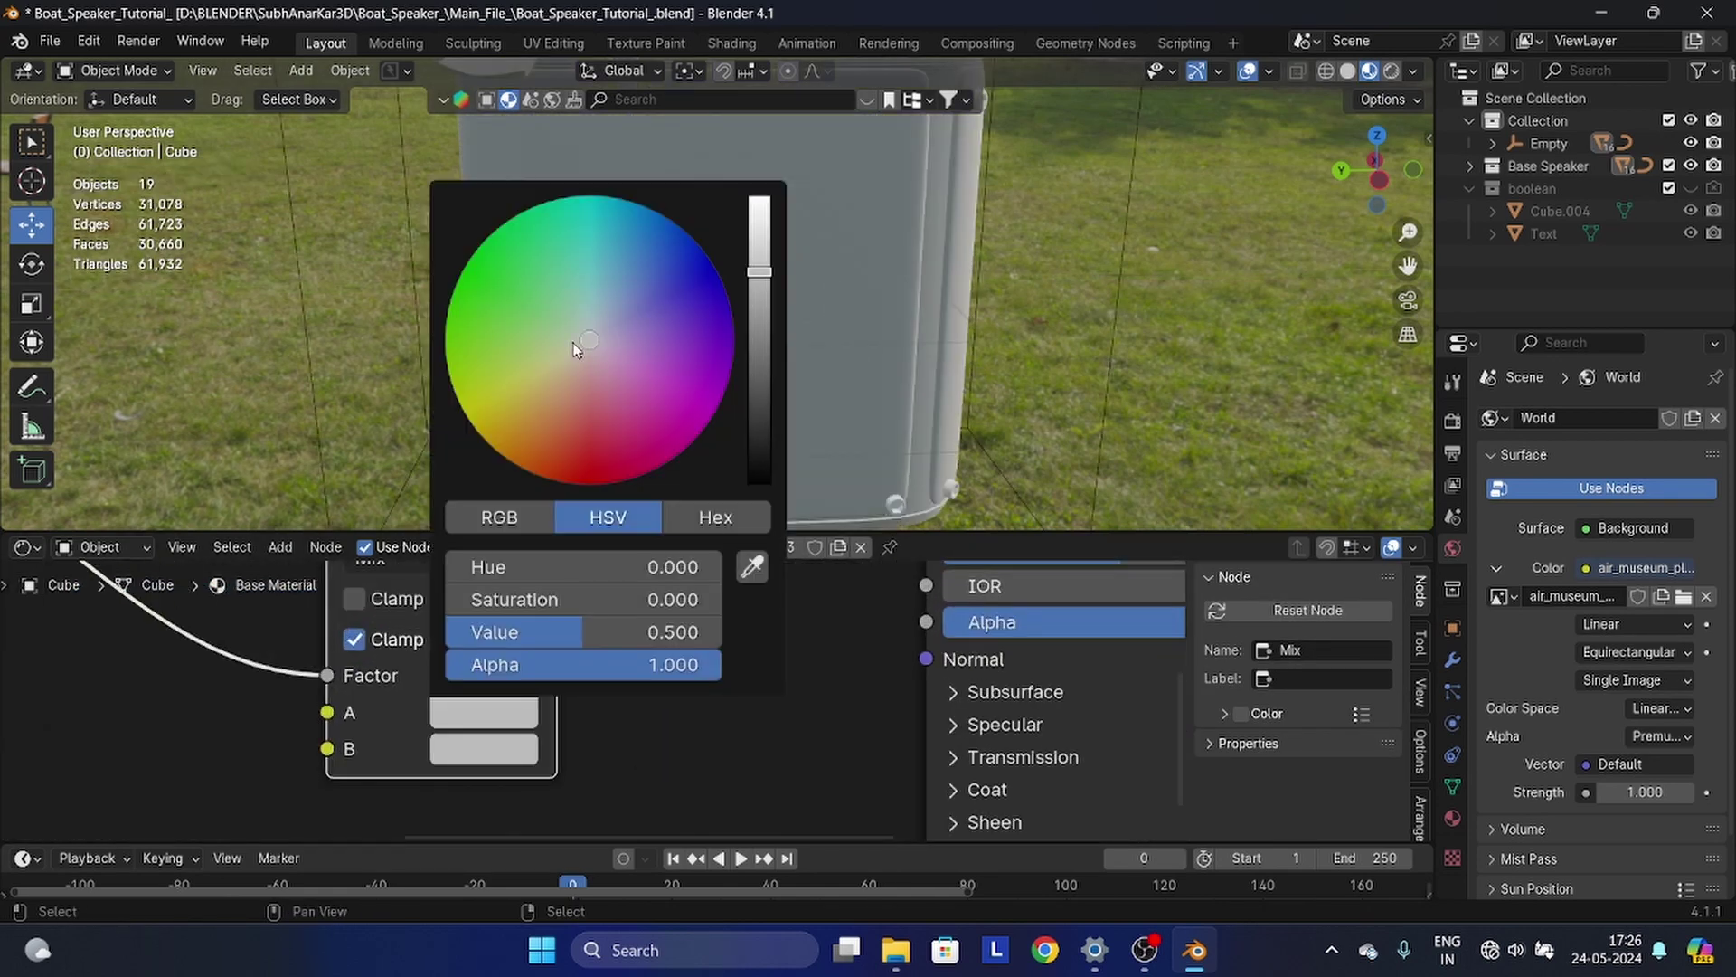
click(758, 323)
- Select the speaker body and set the Mix node's color B to a dark bluish grey
scroll(727, 253, down, 4)
scroll(727, 252, up, 5)
middle_drag(845, 299, 714, 387)
right_click(743, 307)
scroll(687, 698, up, 2)
scroll(716, 682, down, 3)
middle_drag(734, 671, 658, 617)
scroll(643, 617, up, 2)
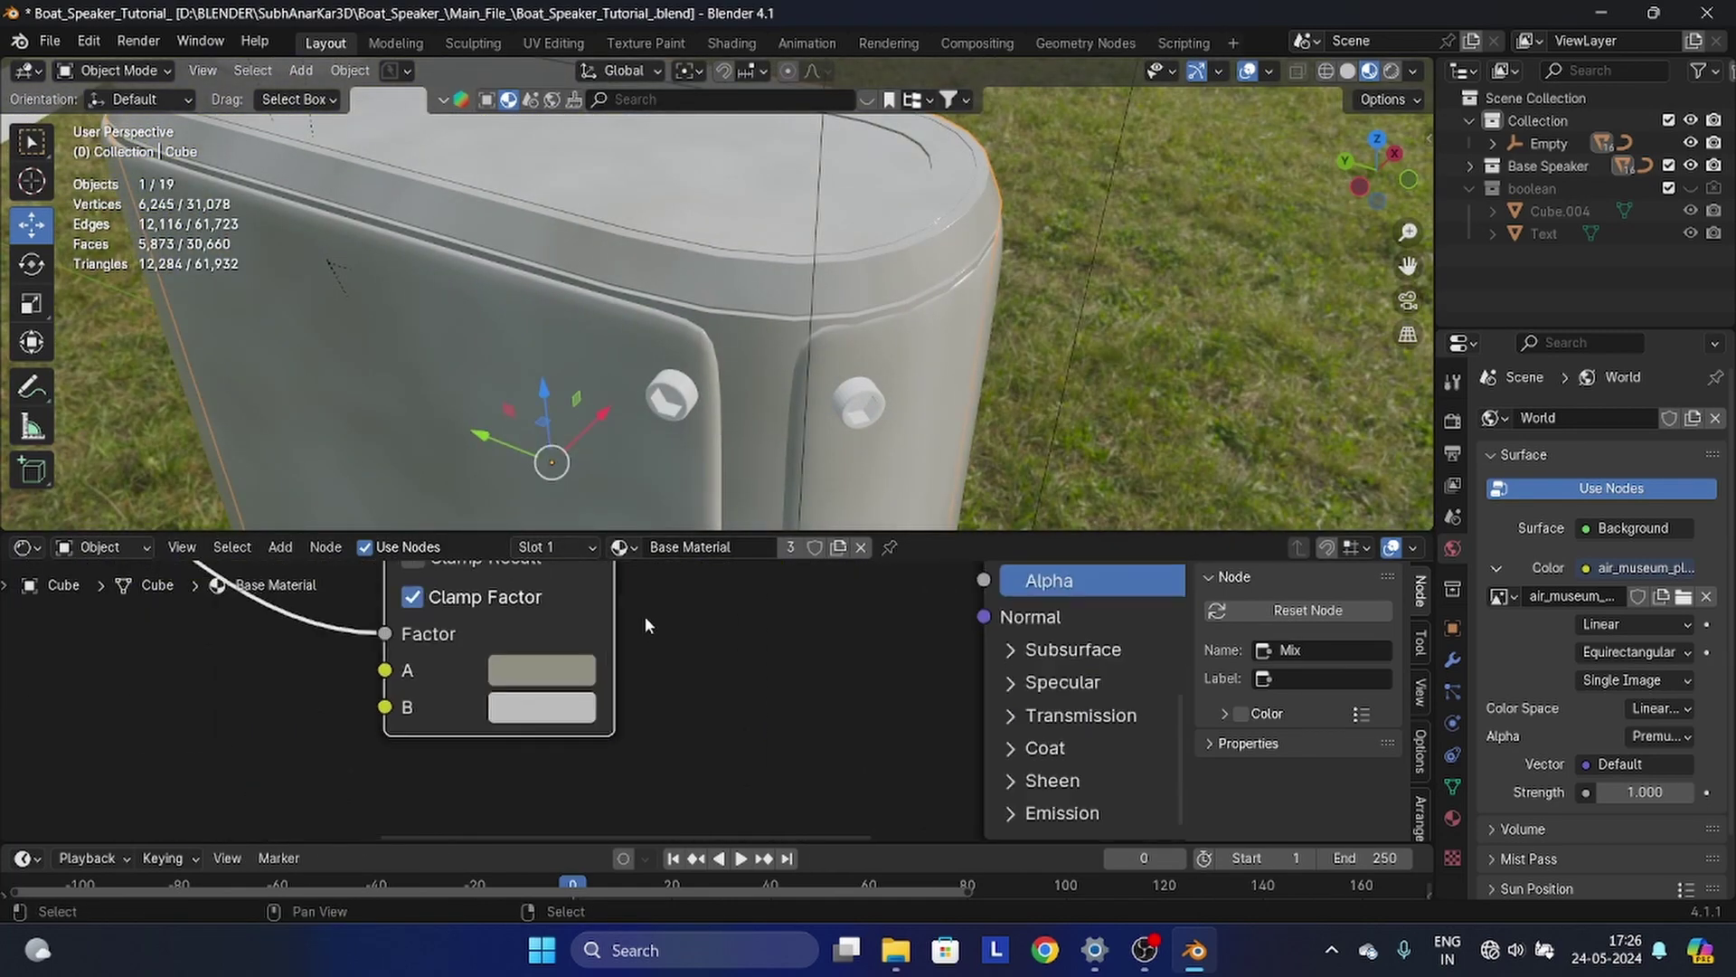
click(568, 707)
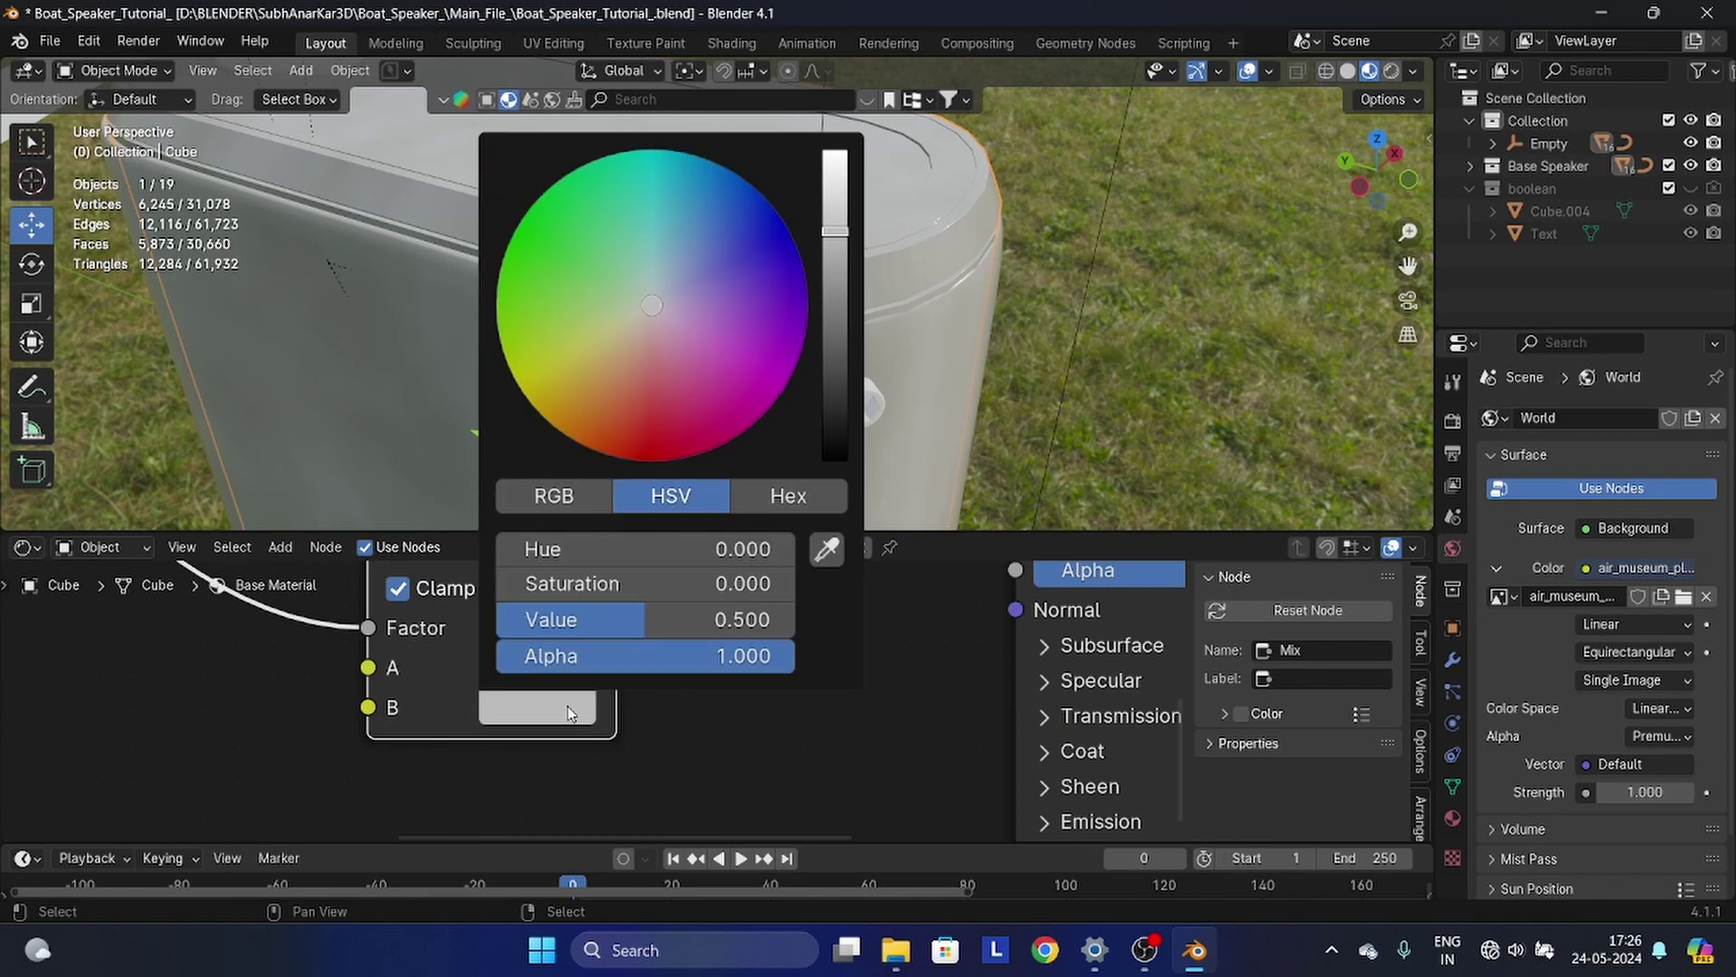
click(830, 345)
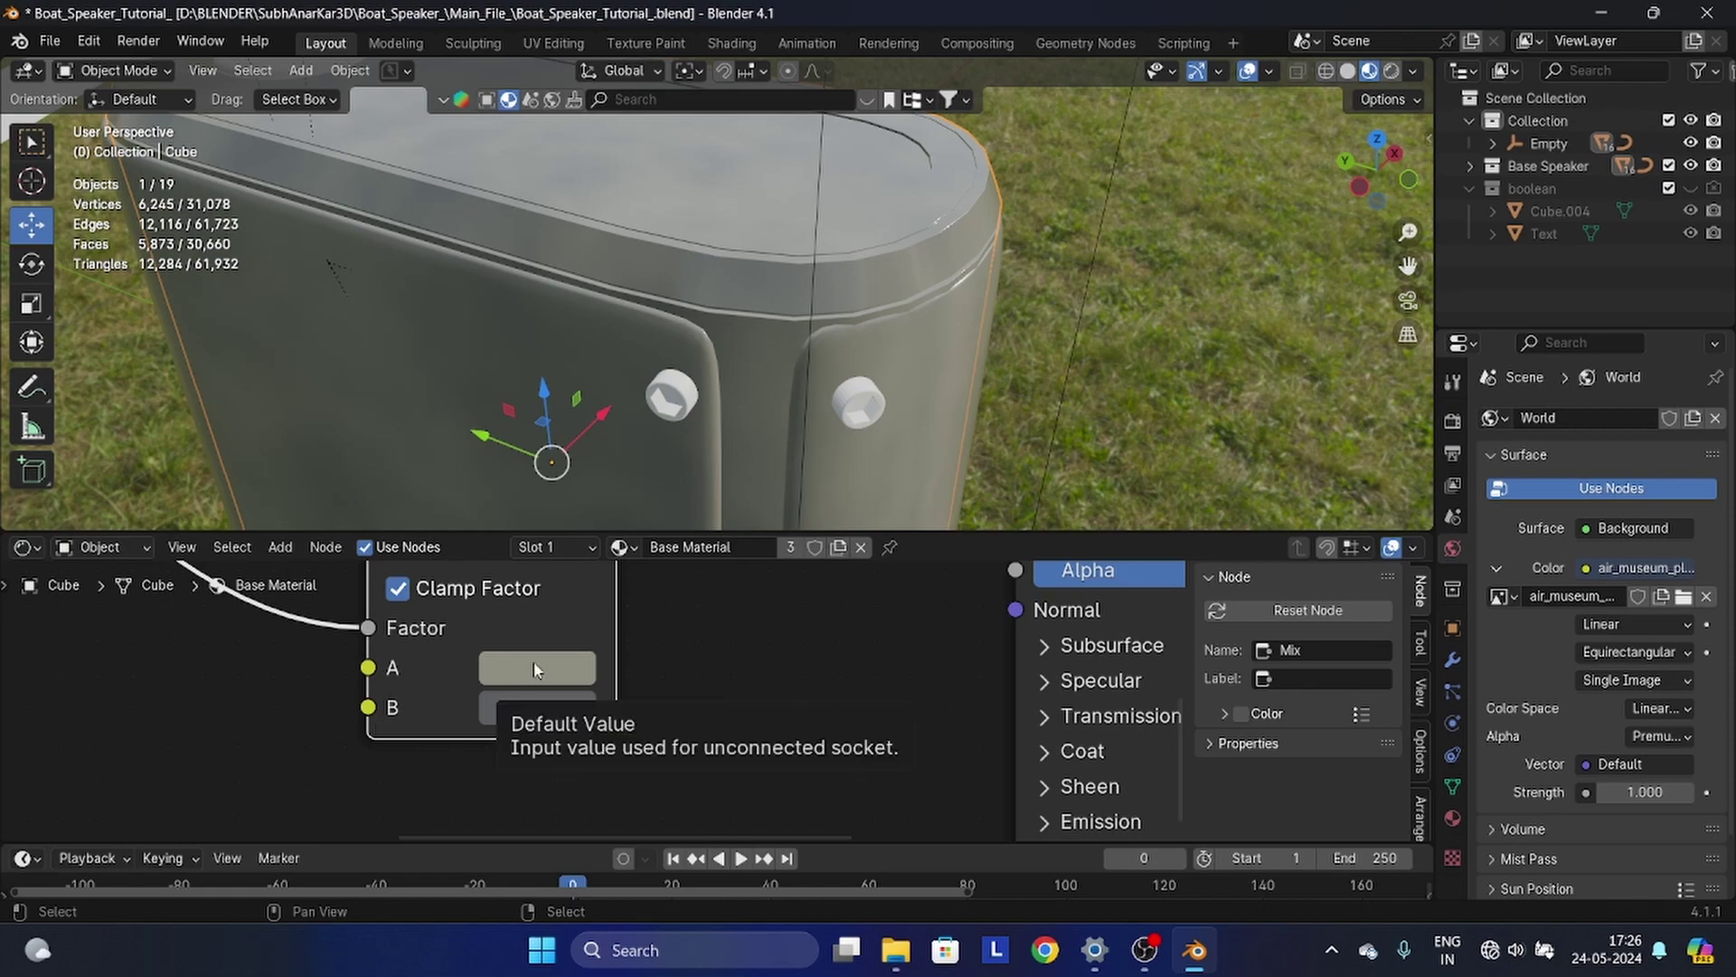
- Sharpen the noise patches by pulling the Color Ramp's white stop inward, with the black stop ending at 0
scroll(633, 410, down, 3)
middle_drag(633, 410, 755, 365)
scroll(548, 689, down, 4)
middle_drag(398, 656, 697, 715)
scroll(542, 692, up, 3)
mouse_move(362, 685)
mouse_down()
mouse_move(443, 692)
mouse_move(392, 689)
mouse_up()
drag(562, 686, 474, 699)
scroll(632, 379, down, 4)
middle_drag(632, 379, 1045, 384)
scroll(1013, 388, up, 2)
scroll(412, 698, up, 1)
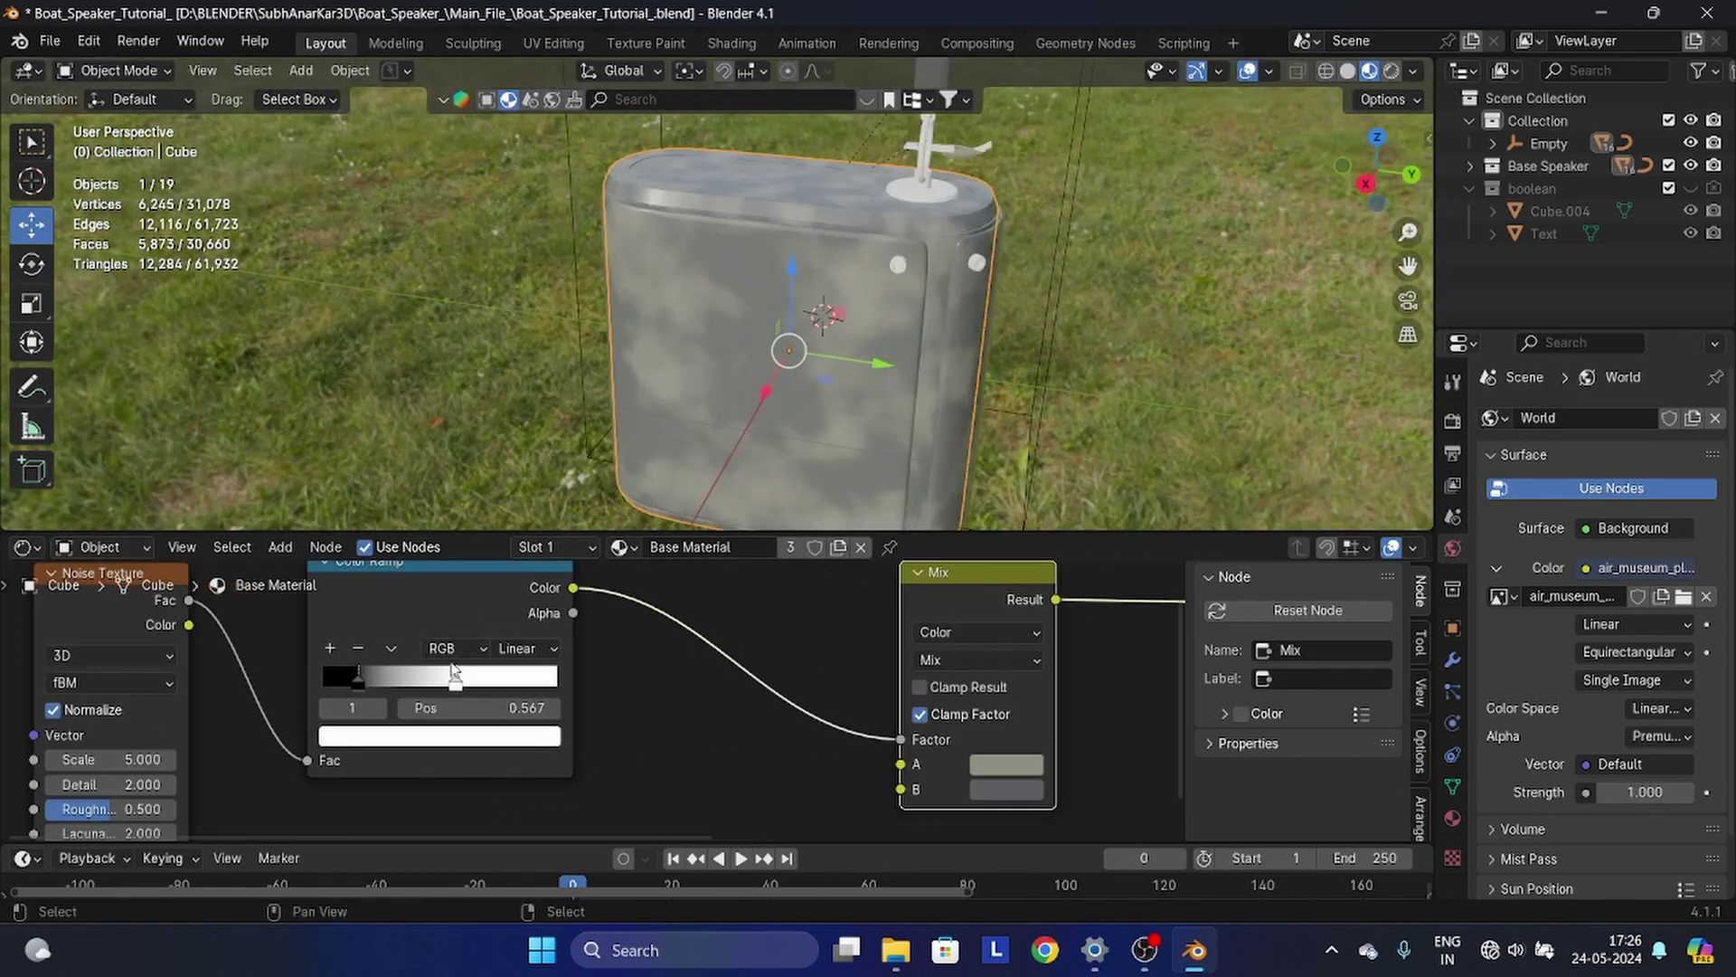
drag(455, 671, 425, 699)
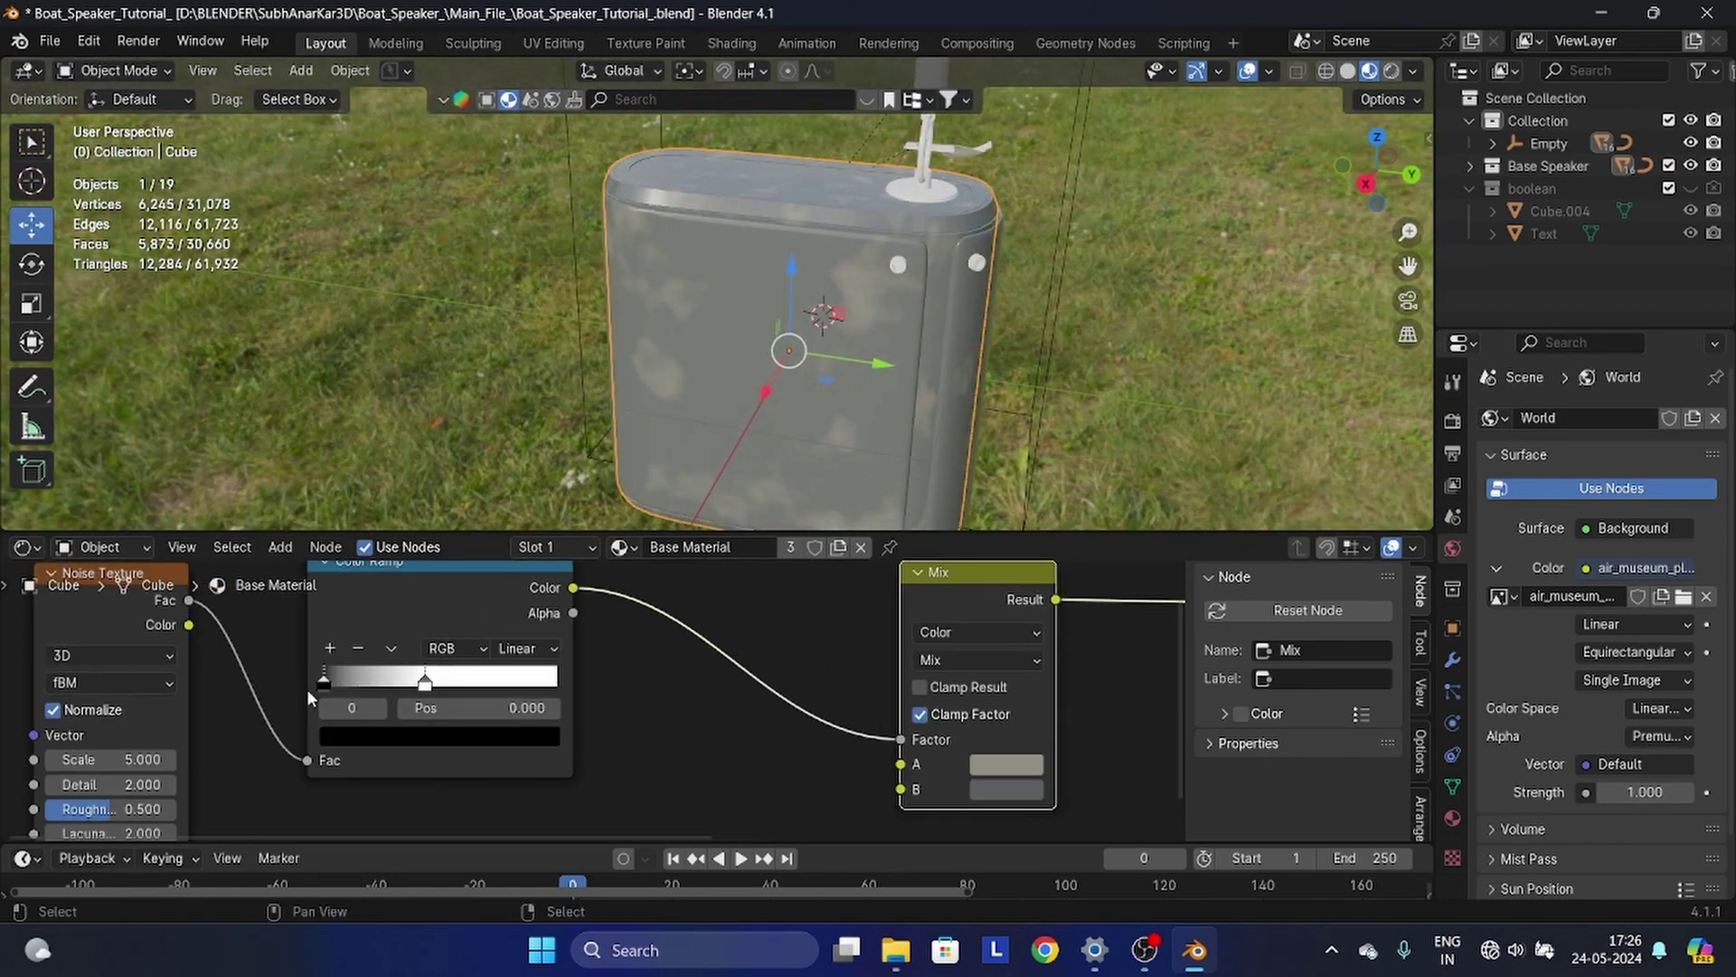
- Set the Noise Texture's Detail to 15, Roughness to 0.813 and Scale to 226
middle_drag(57, 785, 140, 722)
scroll(141, 723, up, 3)
drag(158, 721, 281, 722)
middle_drag(102, 791, 298, 730)
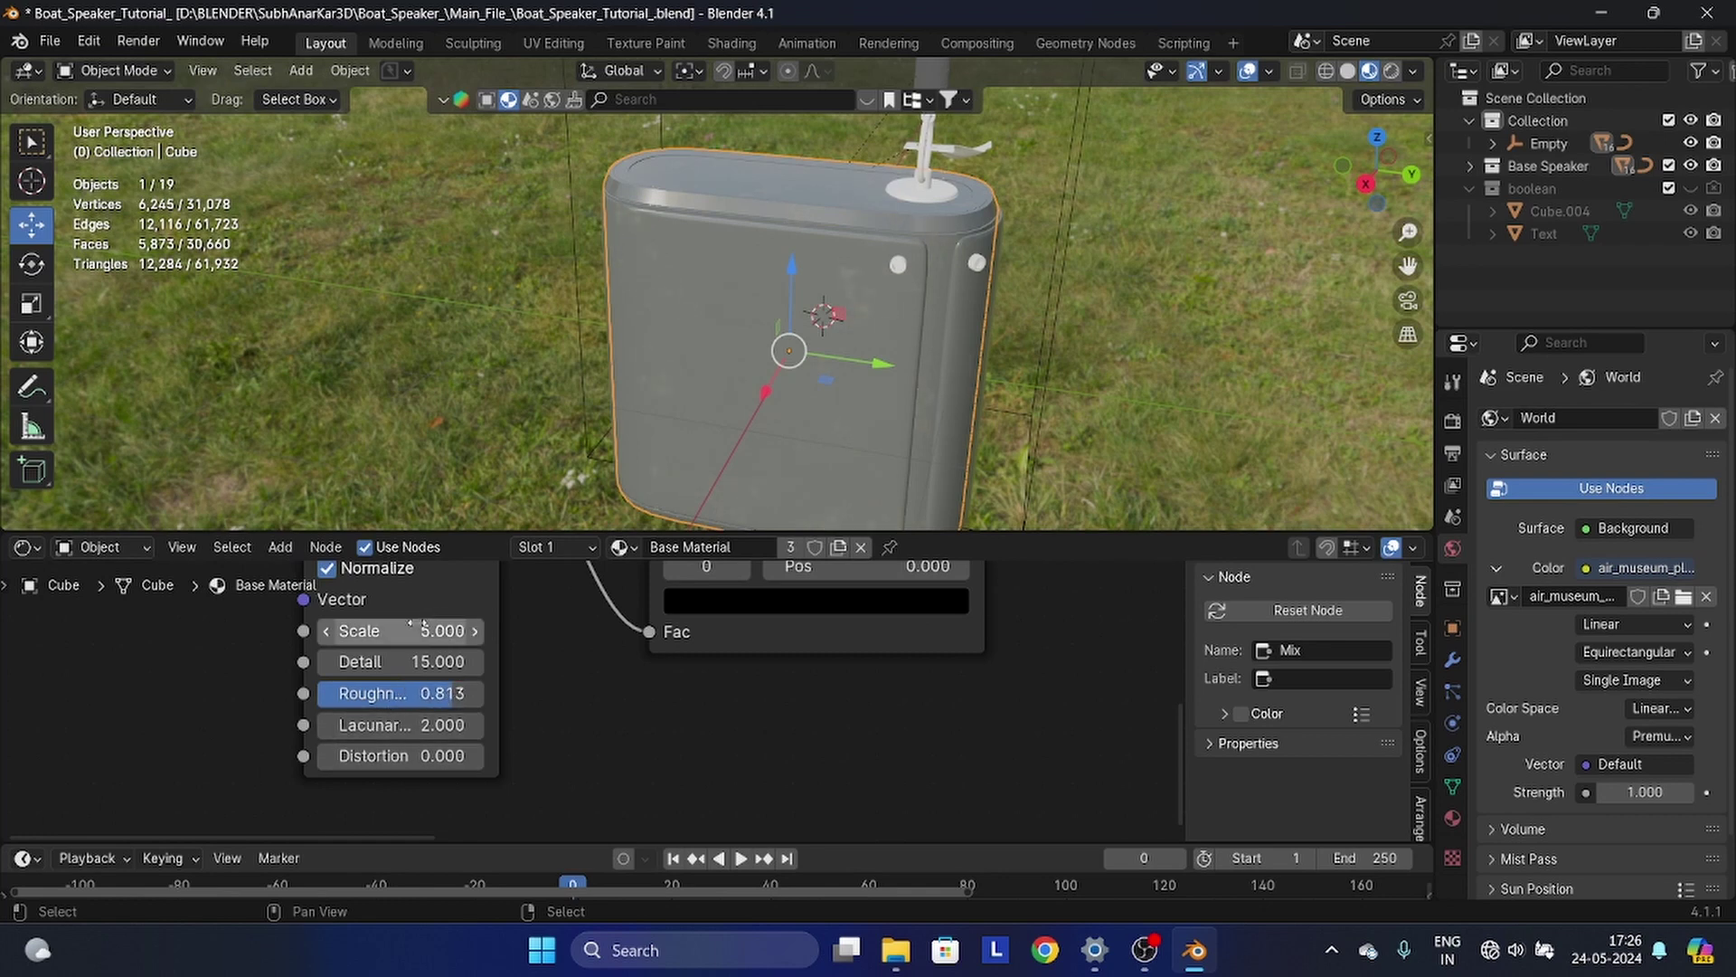
drag(401, 631, 433, 631)
- Set the Color Ramp's white stop to position 1.000 and deselect the speaker body
scroll(974, 318, up, 5)
shift+middle_drag(596, 235, 572, 447)
scroll(814, 334, up, 4)
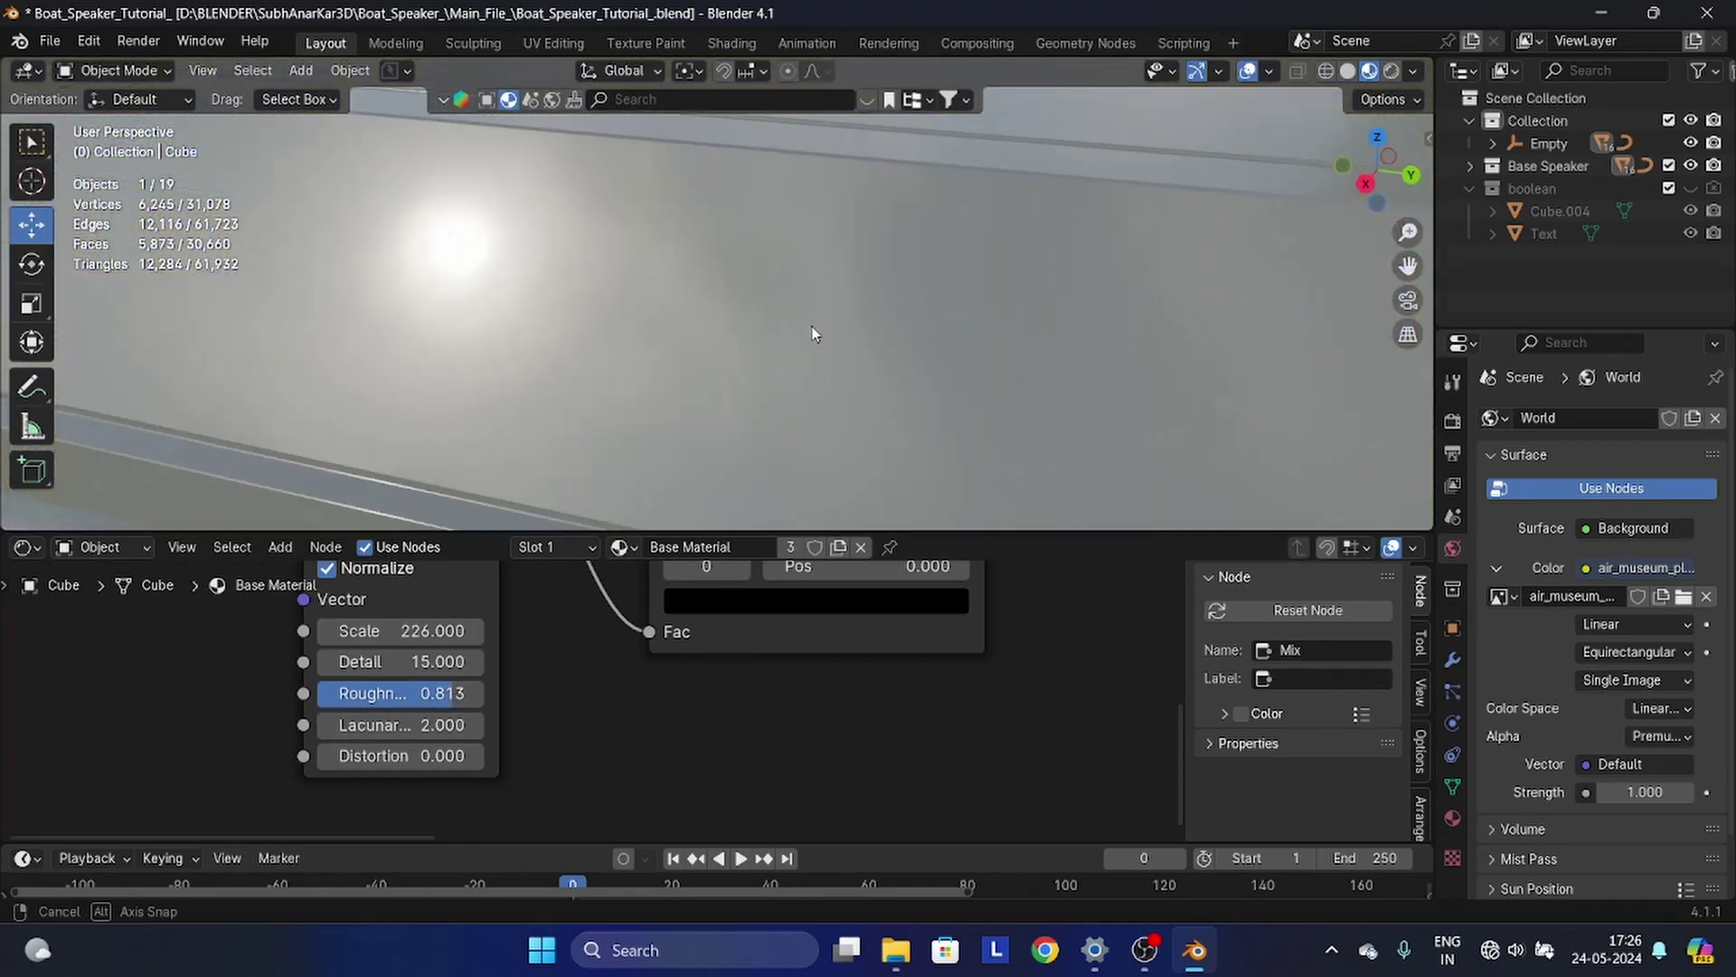
scroll(814, 334, down, 5)
middle_drag(915, 318, 638, 264)
scroll(638, 264, up, 5)
middle_drag(779, 618, 683, 713)
scroll(686, 705, up, 3)
drag(702, 610, 767, 615)
scroll(773, 611, down, 4)
scroll(888, 486, down, 10)
middle_drag(888, 663, 809, 675)
middle_drag(1022, 470, 751, 484)
scroll(787, 498, up, 5)
drag(644, 647, 760, 646)
scroll(1007, 407, down, 5)
middle_drag(1007, 407, 950, 366)
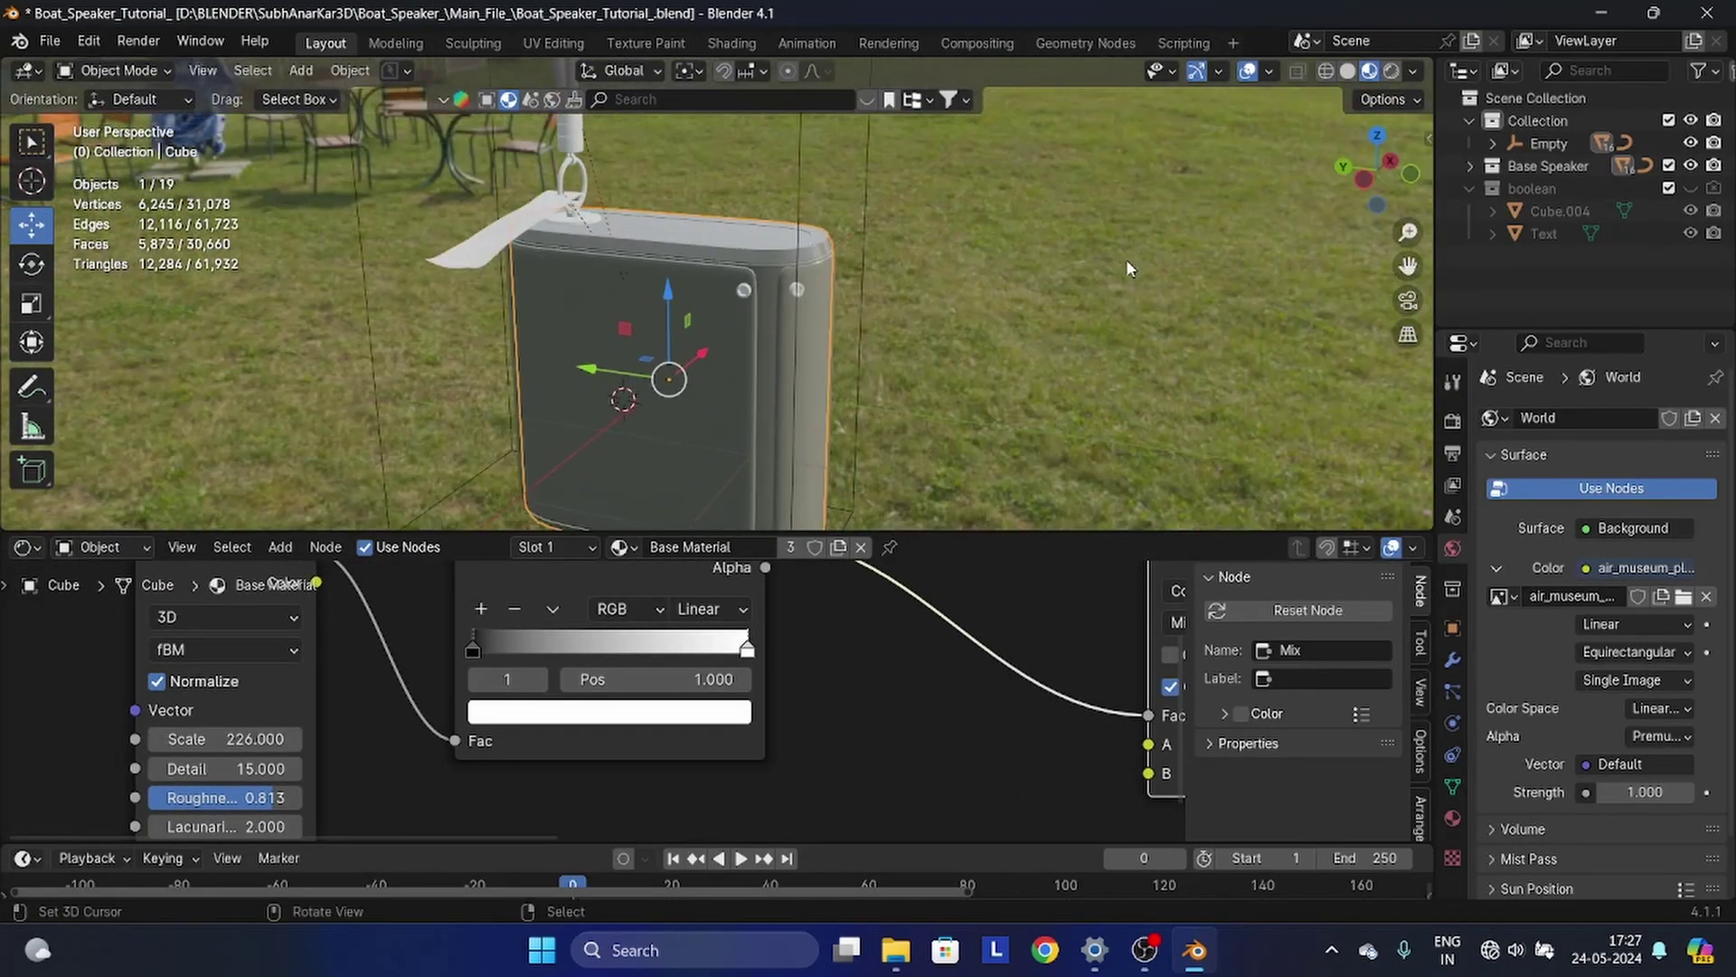
click(1125, 258)
- Copy the Mix node's color A to color B and make color A slightly brighter
scroll(869, 721, up, 3)
middle_drag(869, 720, 184, 615)
scroll(184, 615, up, 2)
key(ctrl+c)
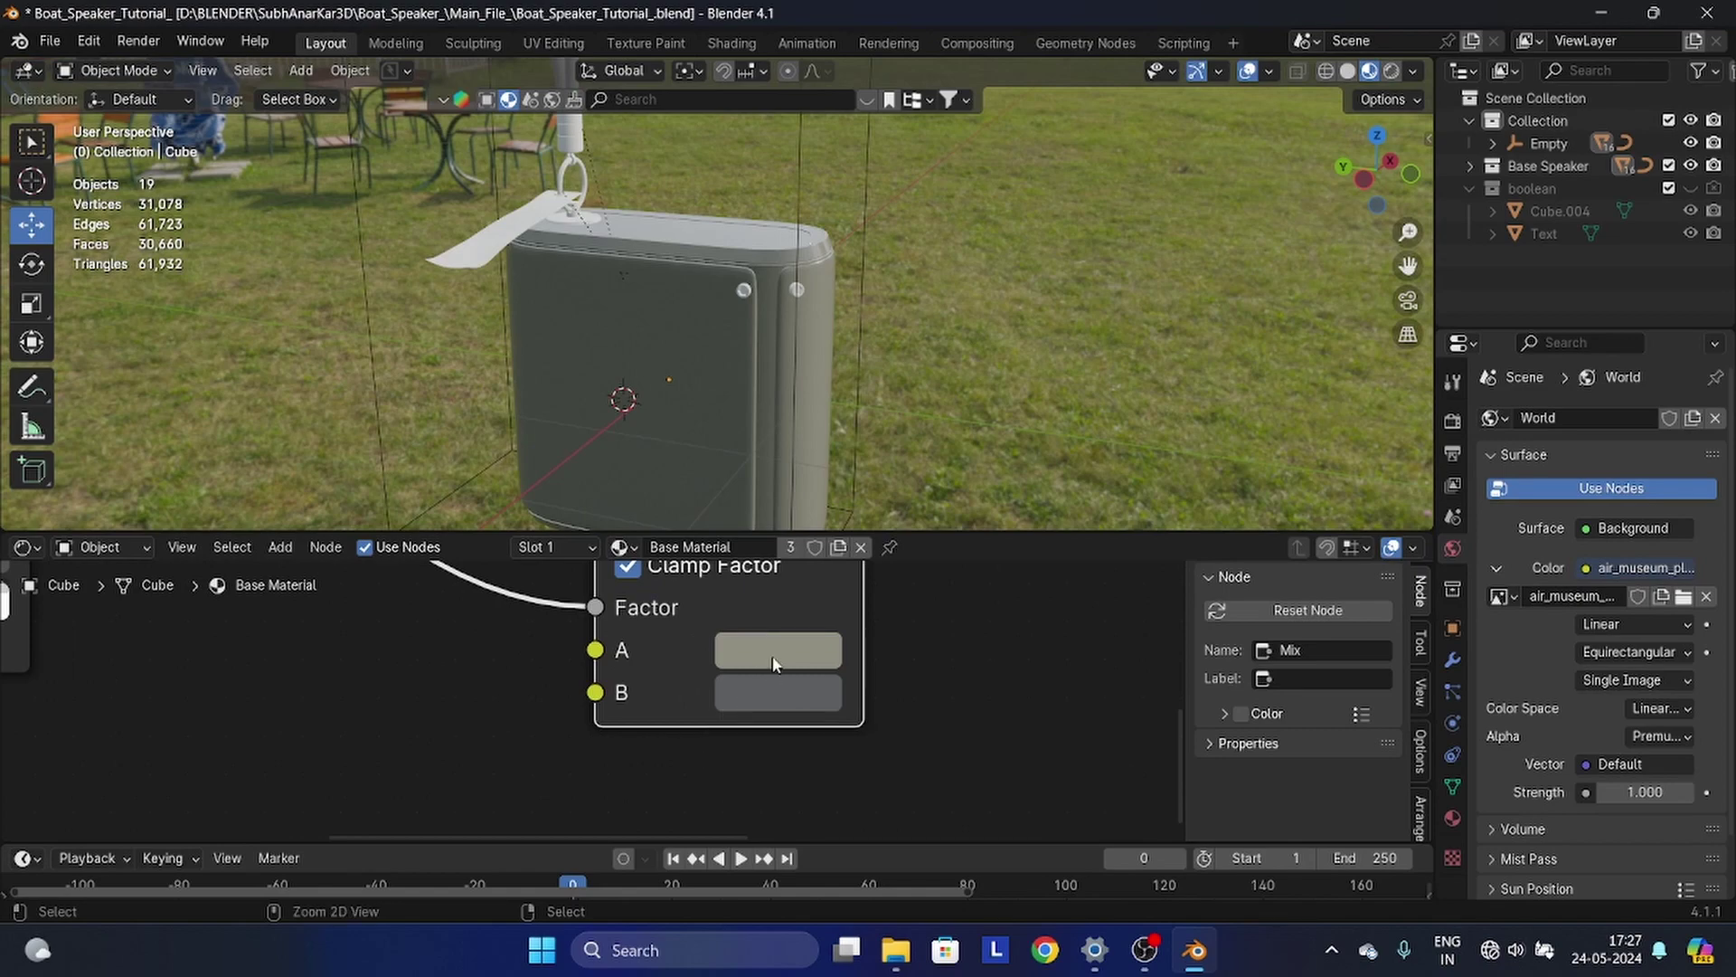
key(ctrl+v)
click(784, 651)
drag(1100, 266, 1100, 241)
- Create a new material for the speaker's front panel object and feed its Base Color with an Image Texture, Mapping and Texture Coordinate setup
middle_drag(1098, 355, 814, 344)
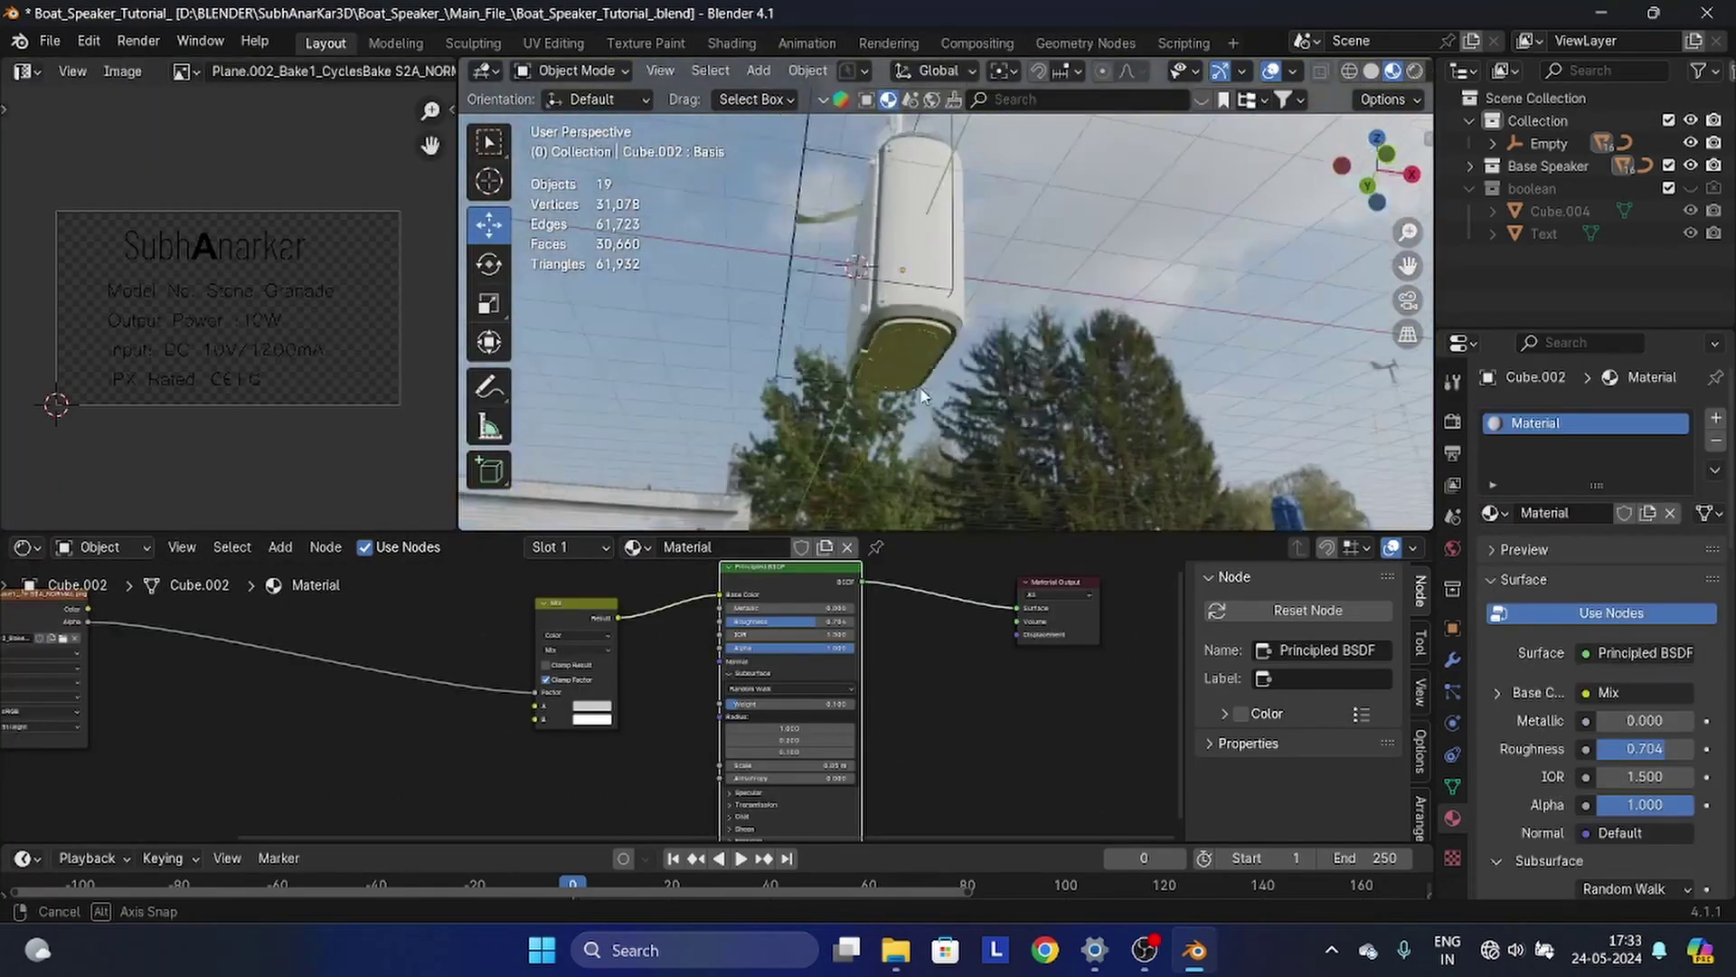
middle_drag(920, 396, 1084, 505)
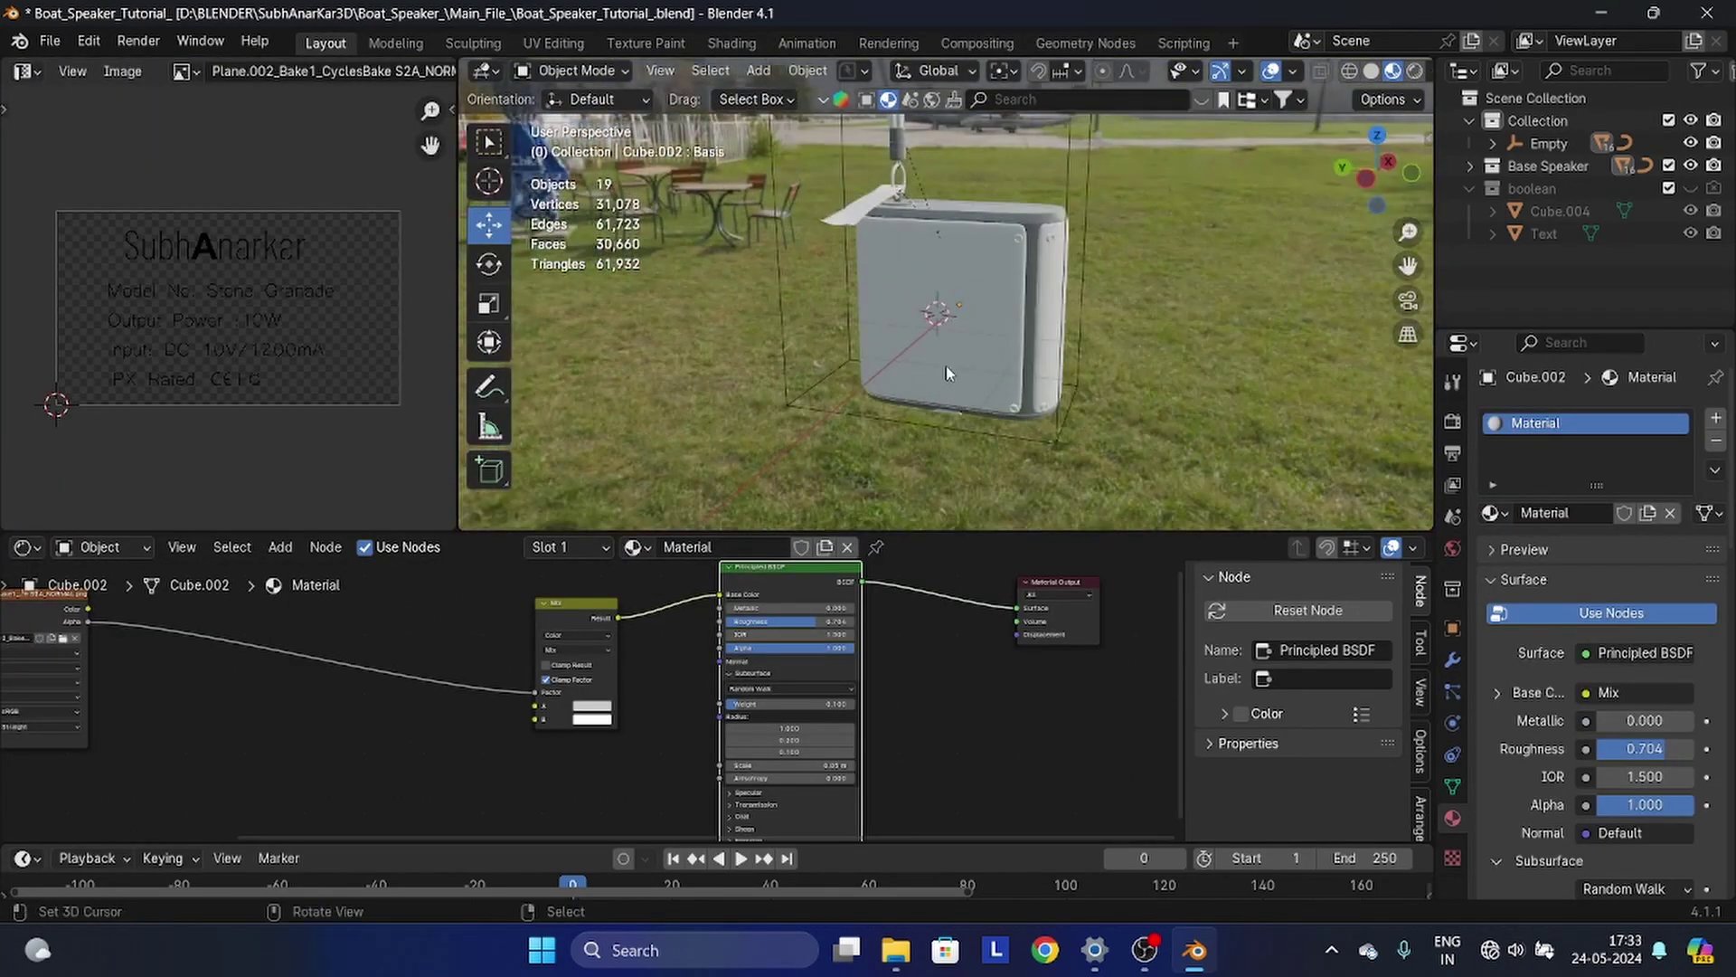
right_click(946, 368)
click(714, 548)
click(915, 610)
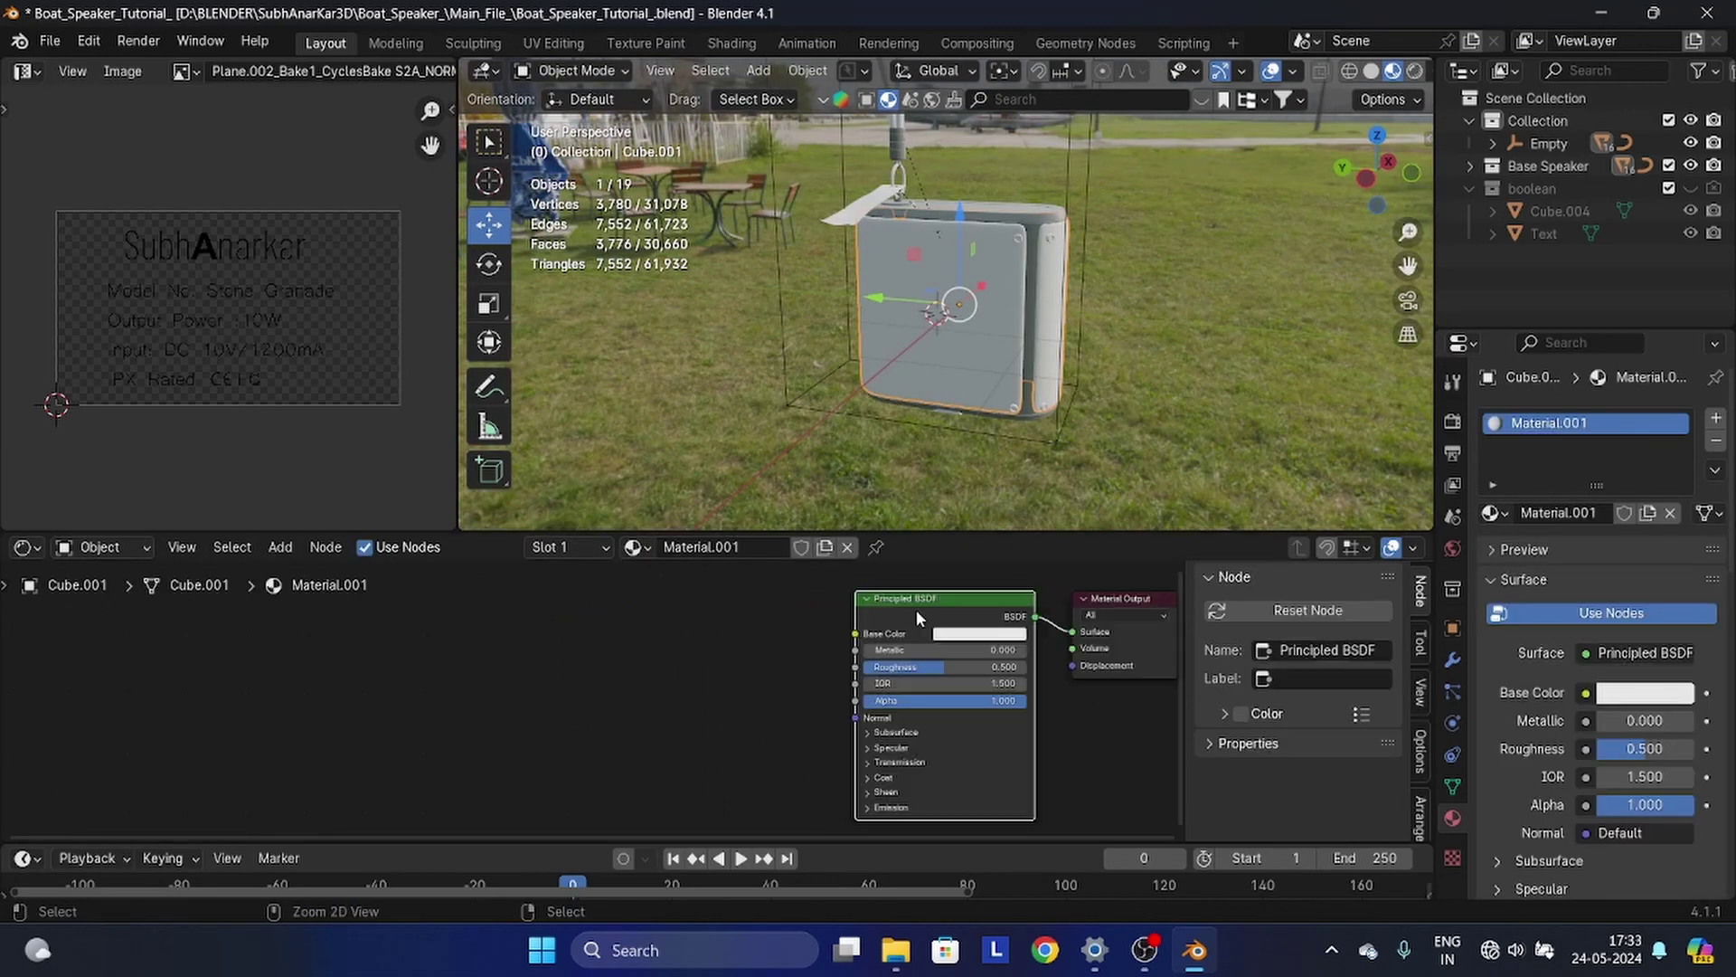
key(ctrl+t)
scroll(915, 609, up, 1)
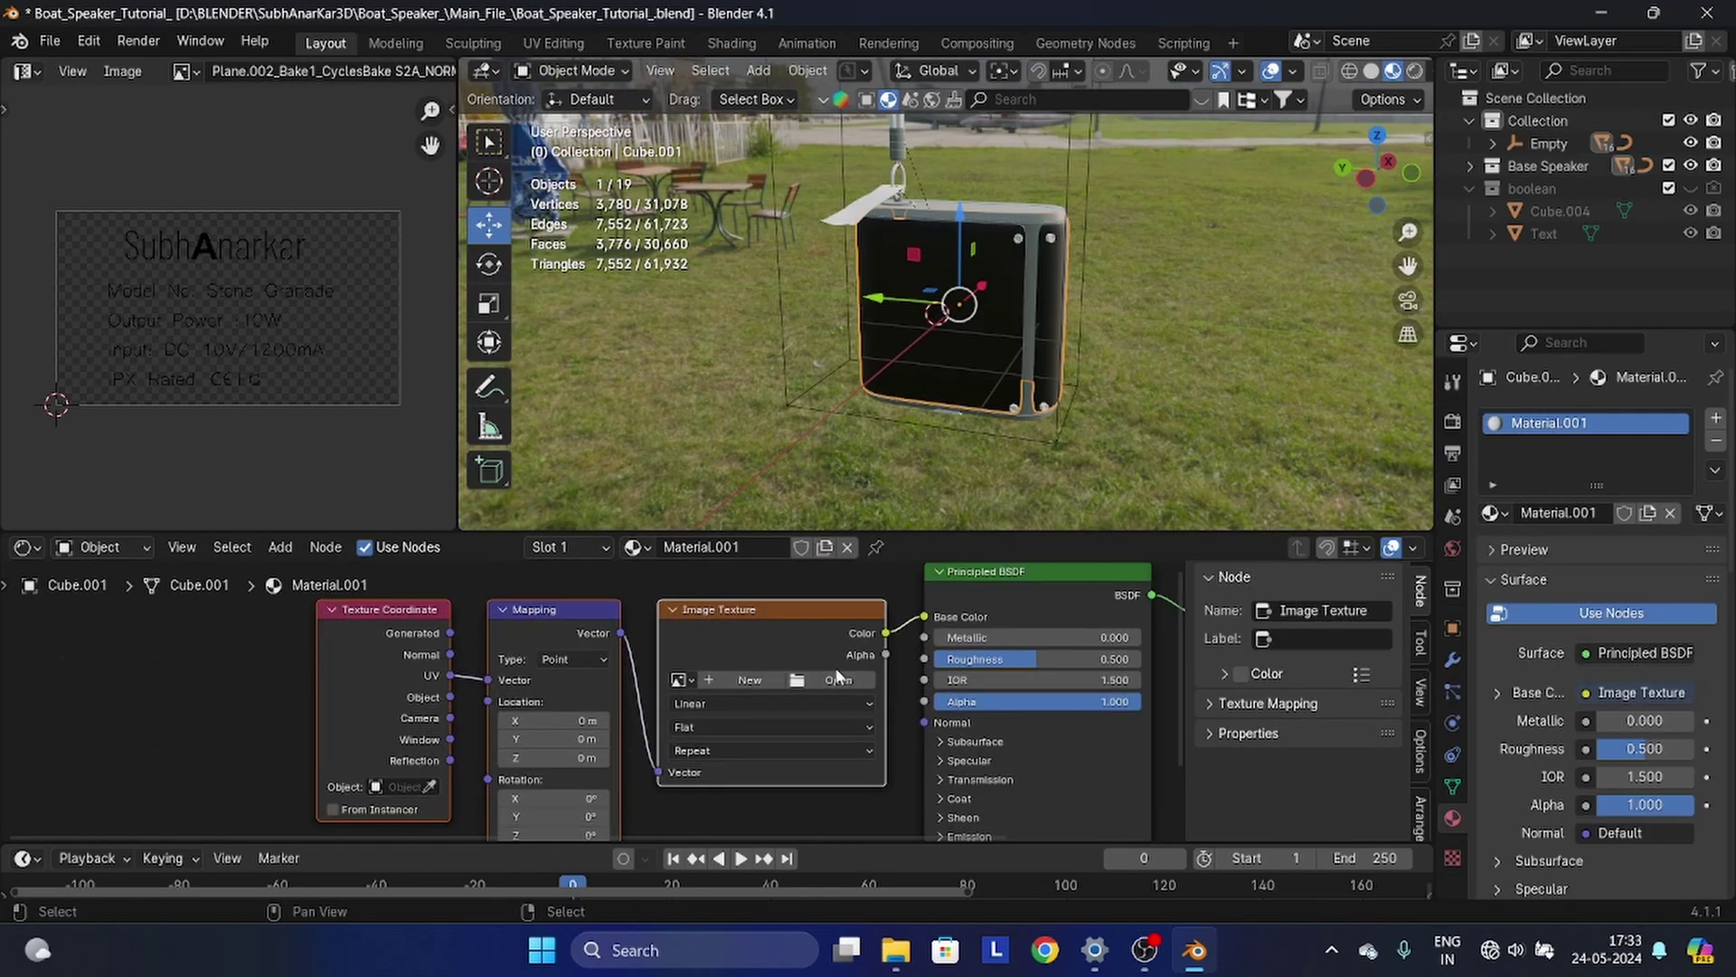
- Browse for the Image Texture's file and go into the textures_2k folder of the woven fabric
click(783, 678)
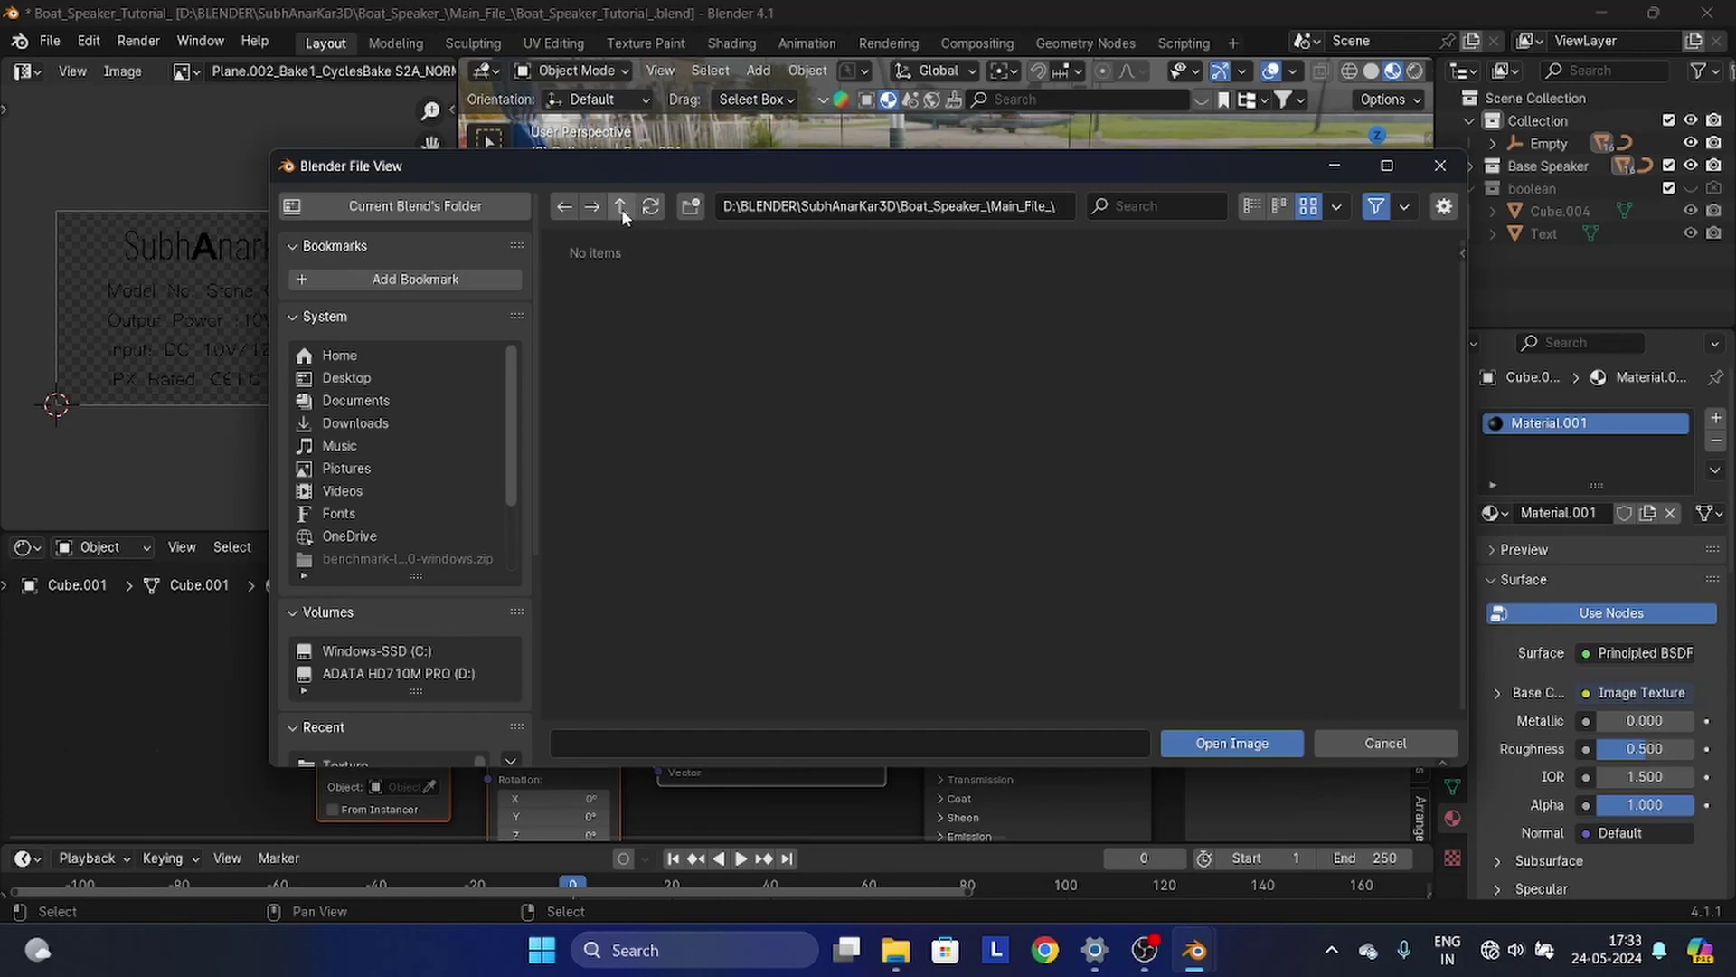
click(622, 209)
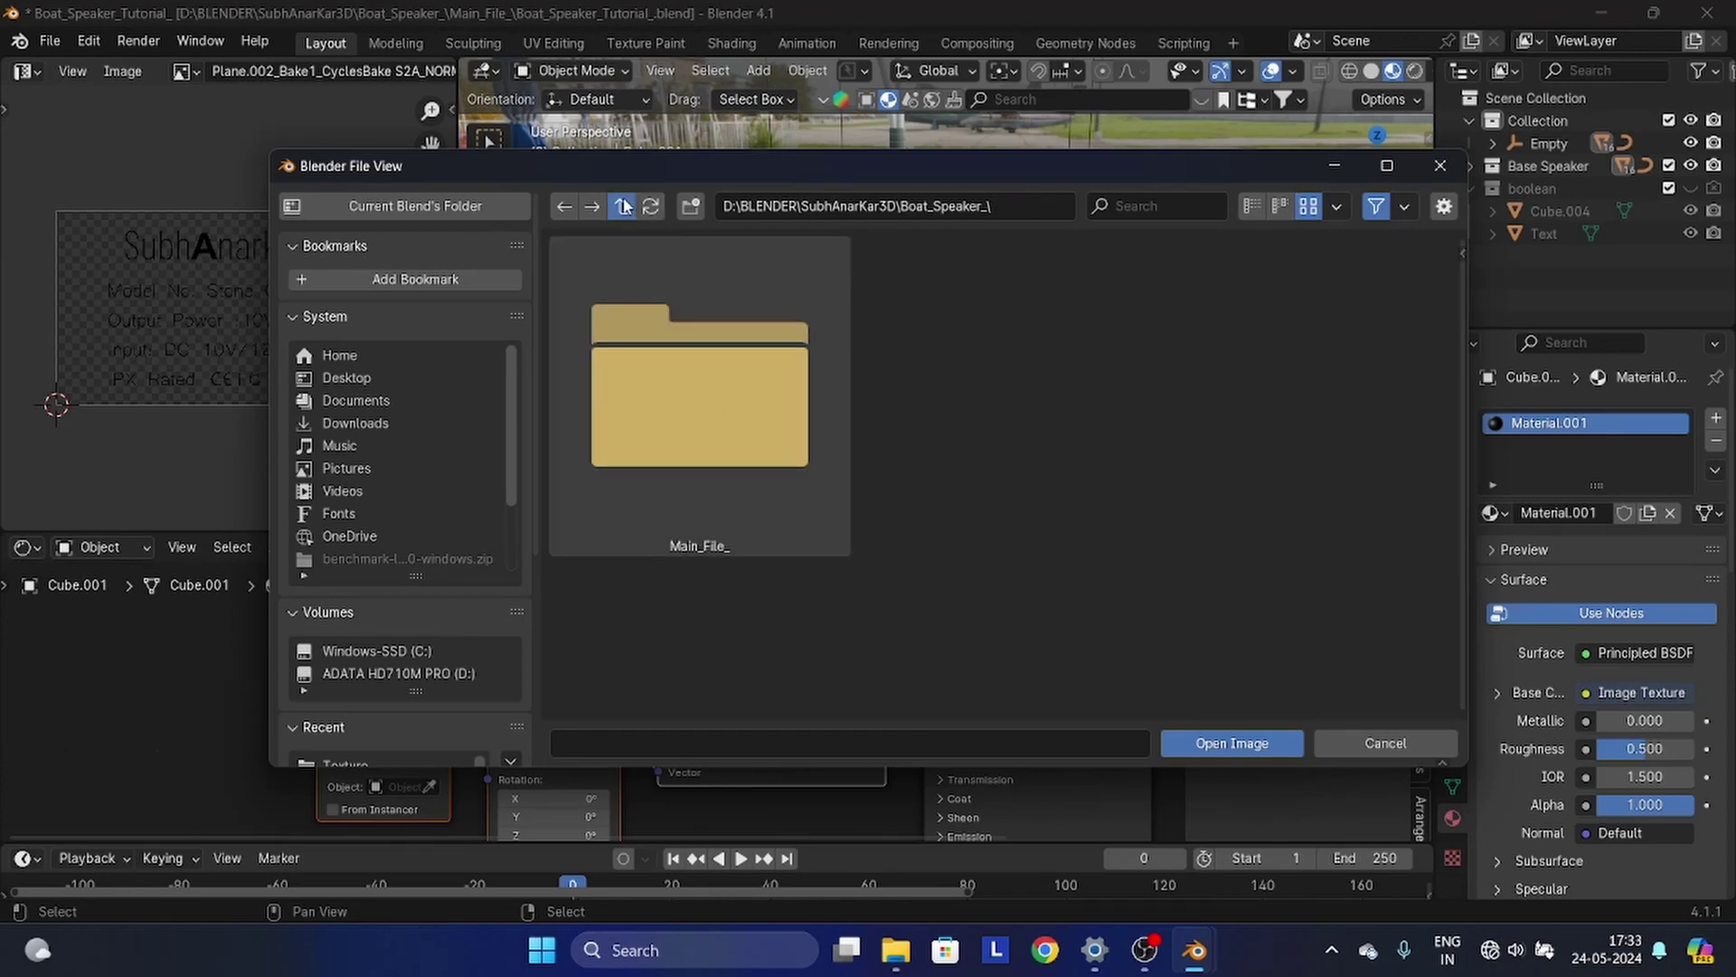
click(623, 207)
click(623, 207)
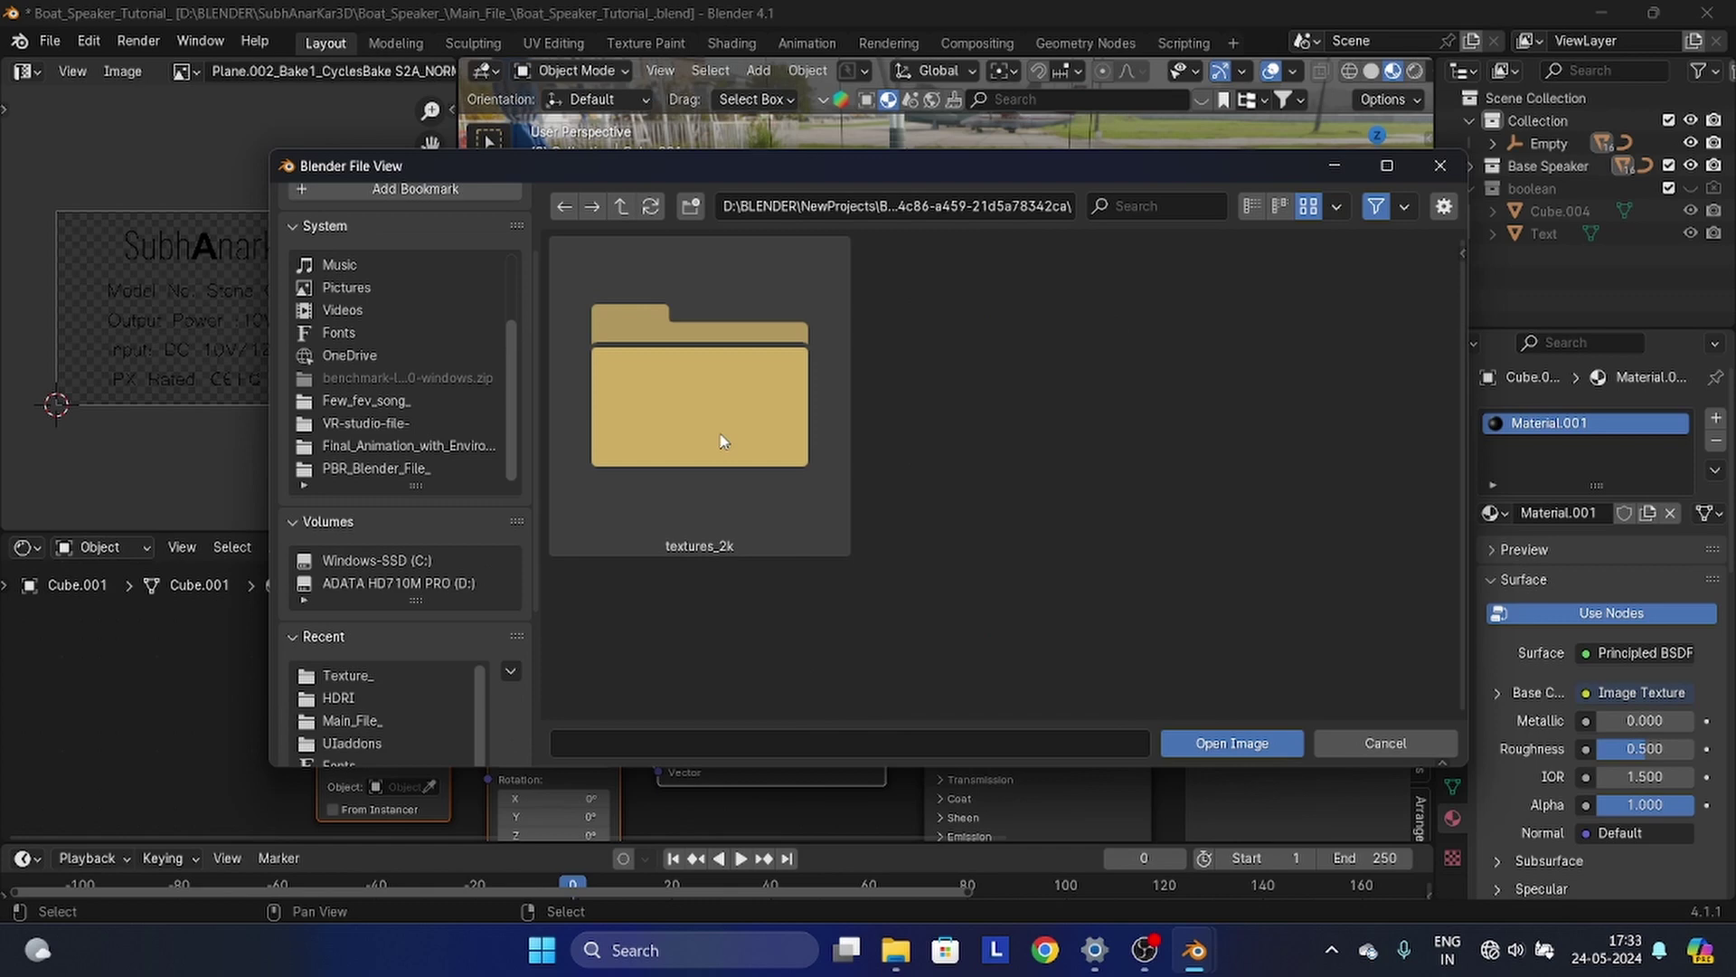
double_click(721, 438)
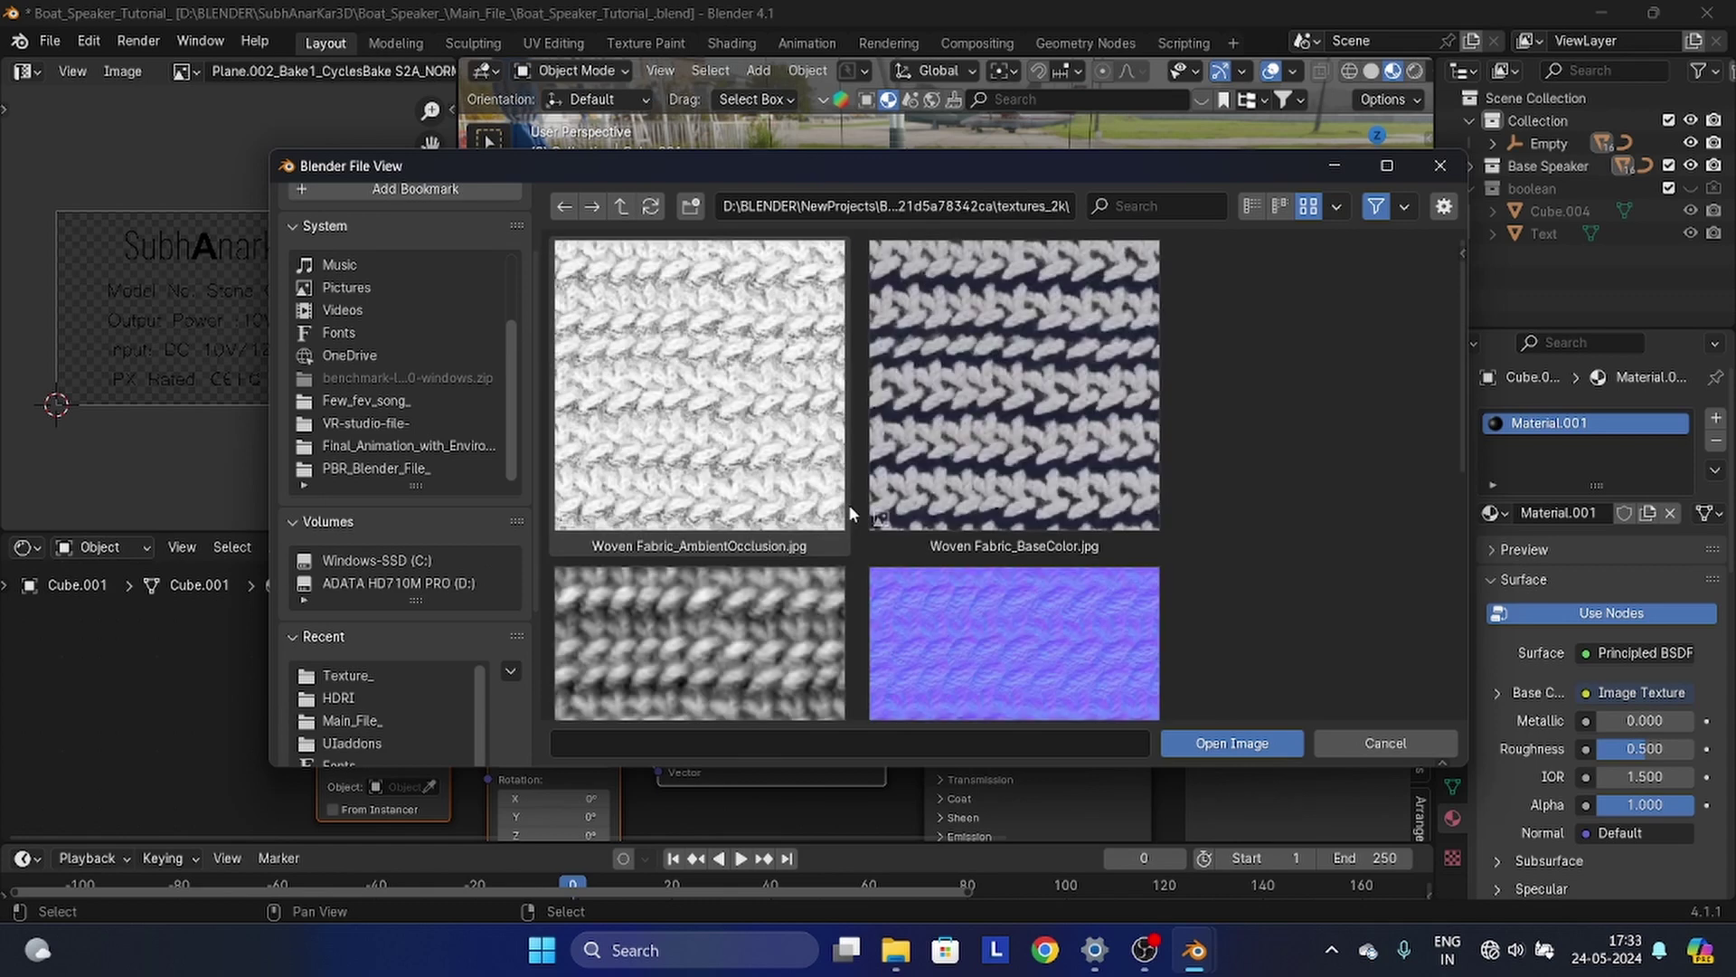
- Open the Woven Fabric BaseColor, Height, Normal and Roughness images together
scroll(848, 503, down, 4)
scroll(867, 515, up, 4)
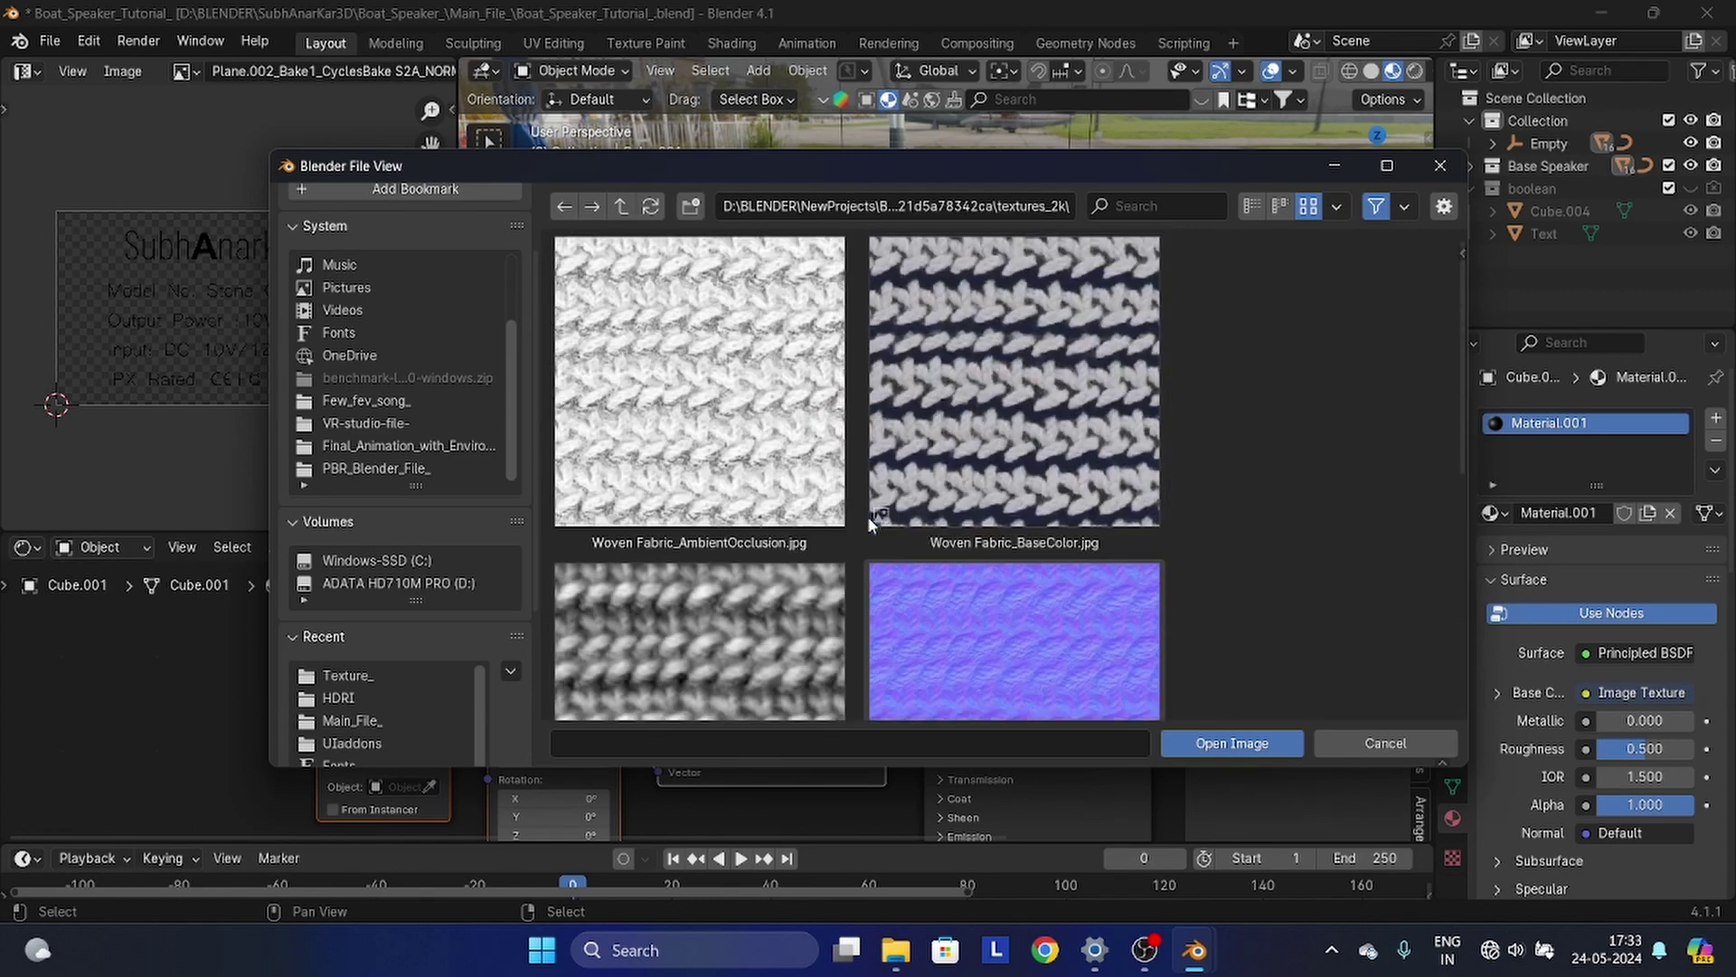
scroll(870, 518, down, 3)
scroll(869, 518, up, 3)
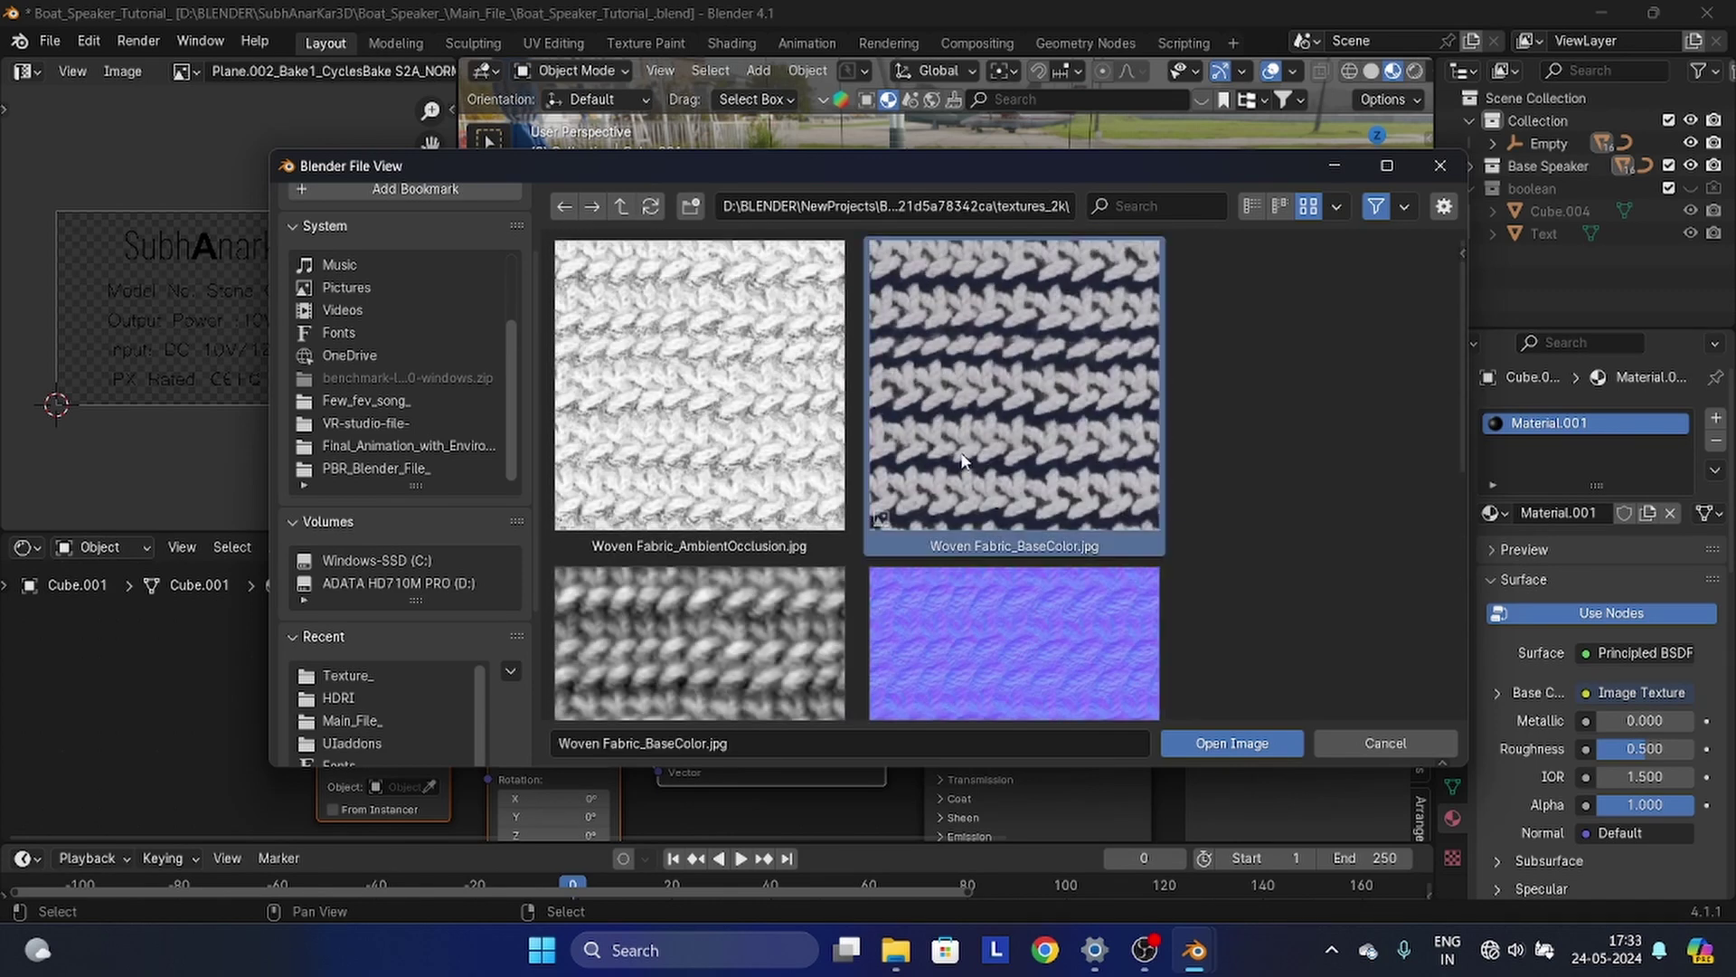
key(shift+Right)
key(shift+Right)
key(shift+Right)
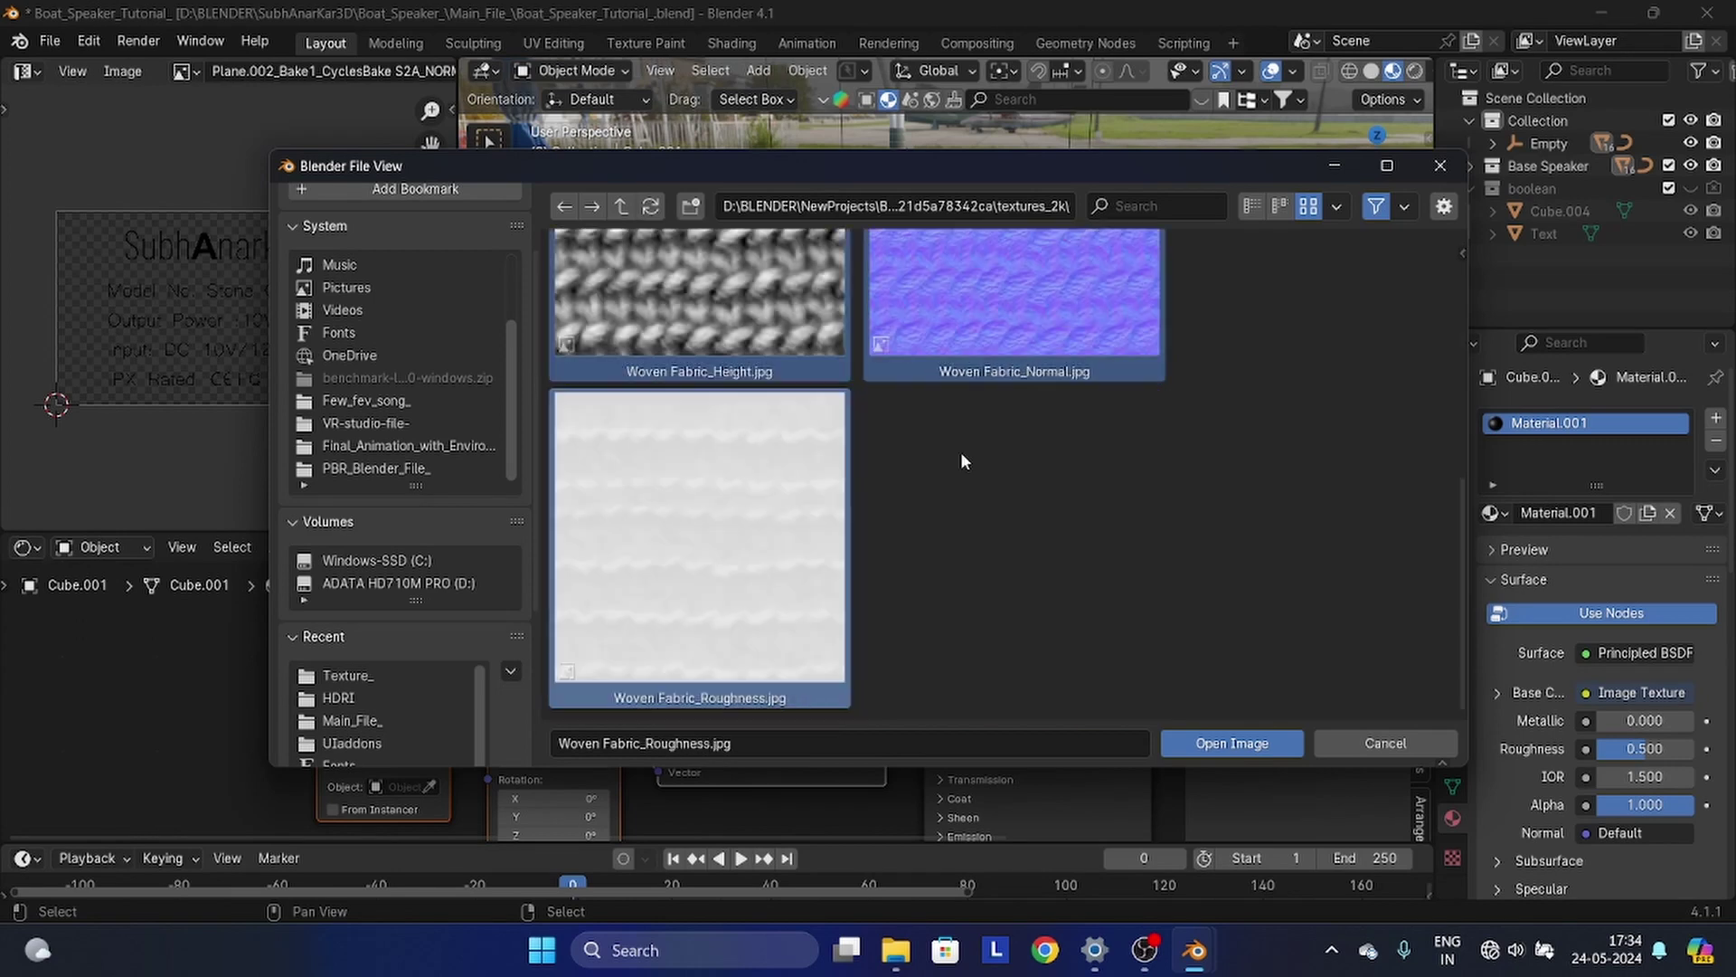
click(1218, 756)
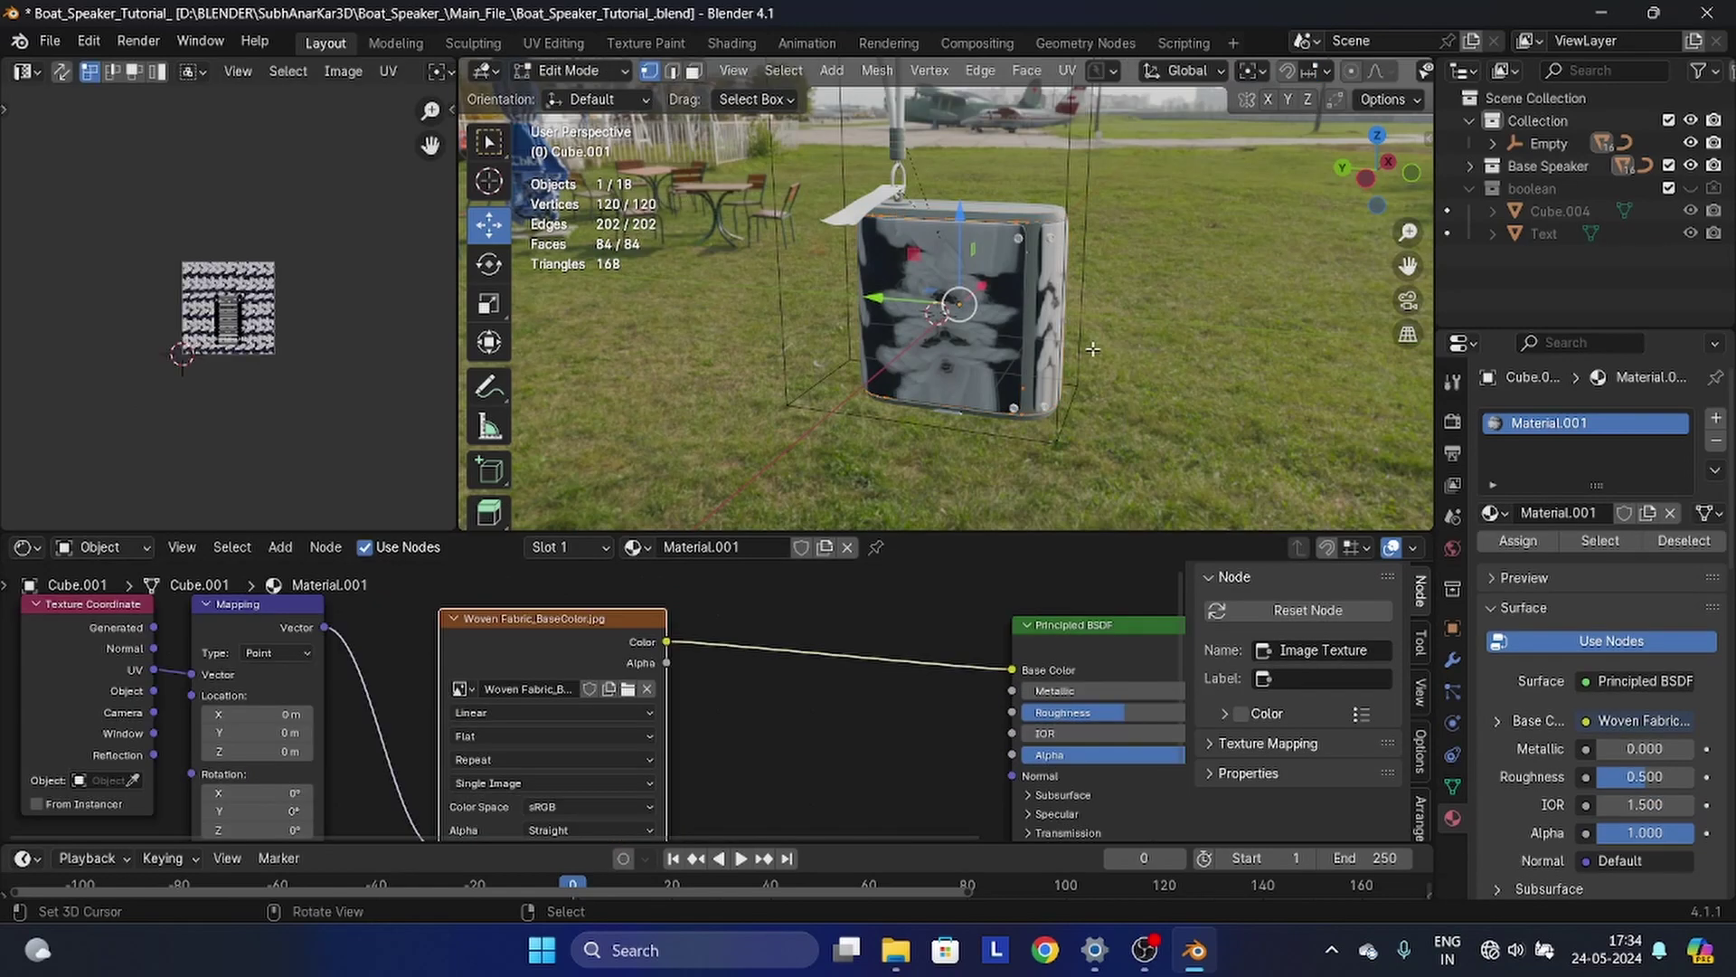
- Select the panel's entire UV layout and scale it up well beyond the fabric image
key(a)
key(s)
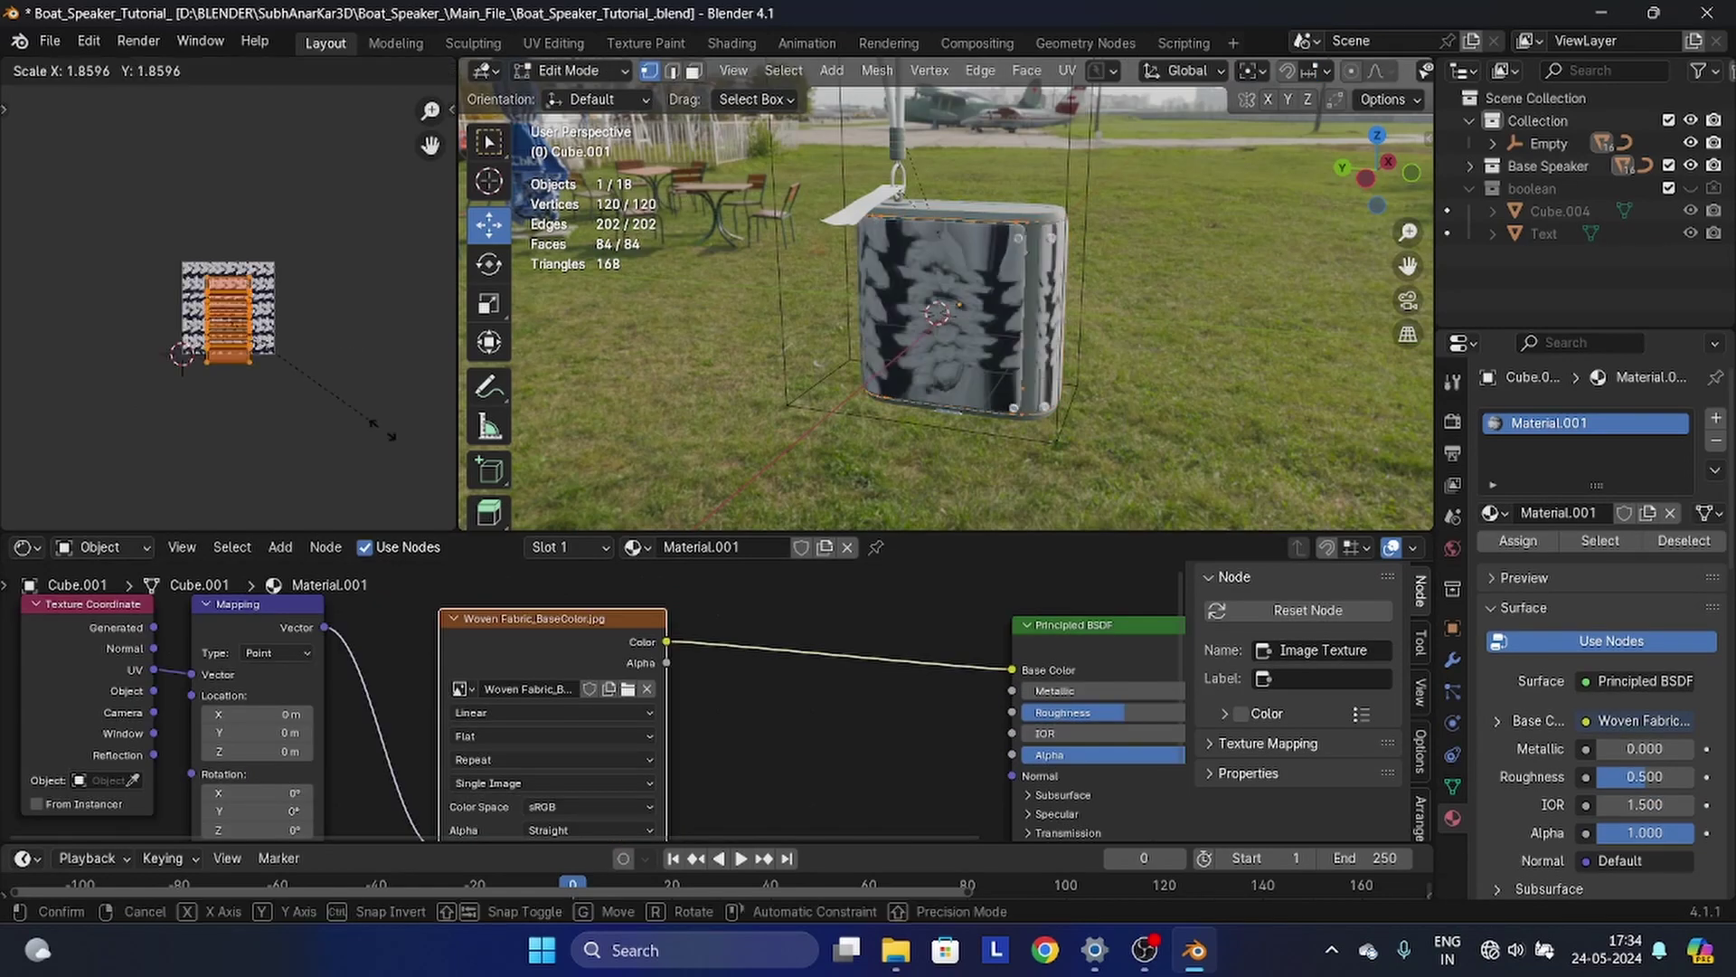
click(166, 247)
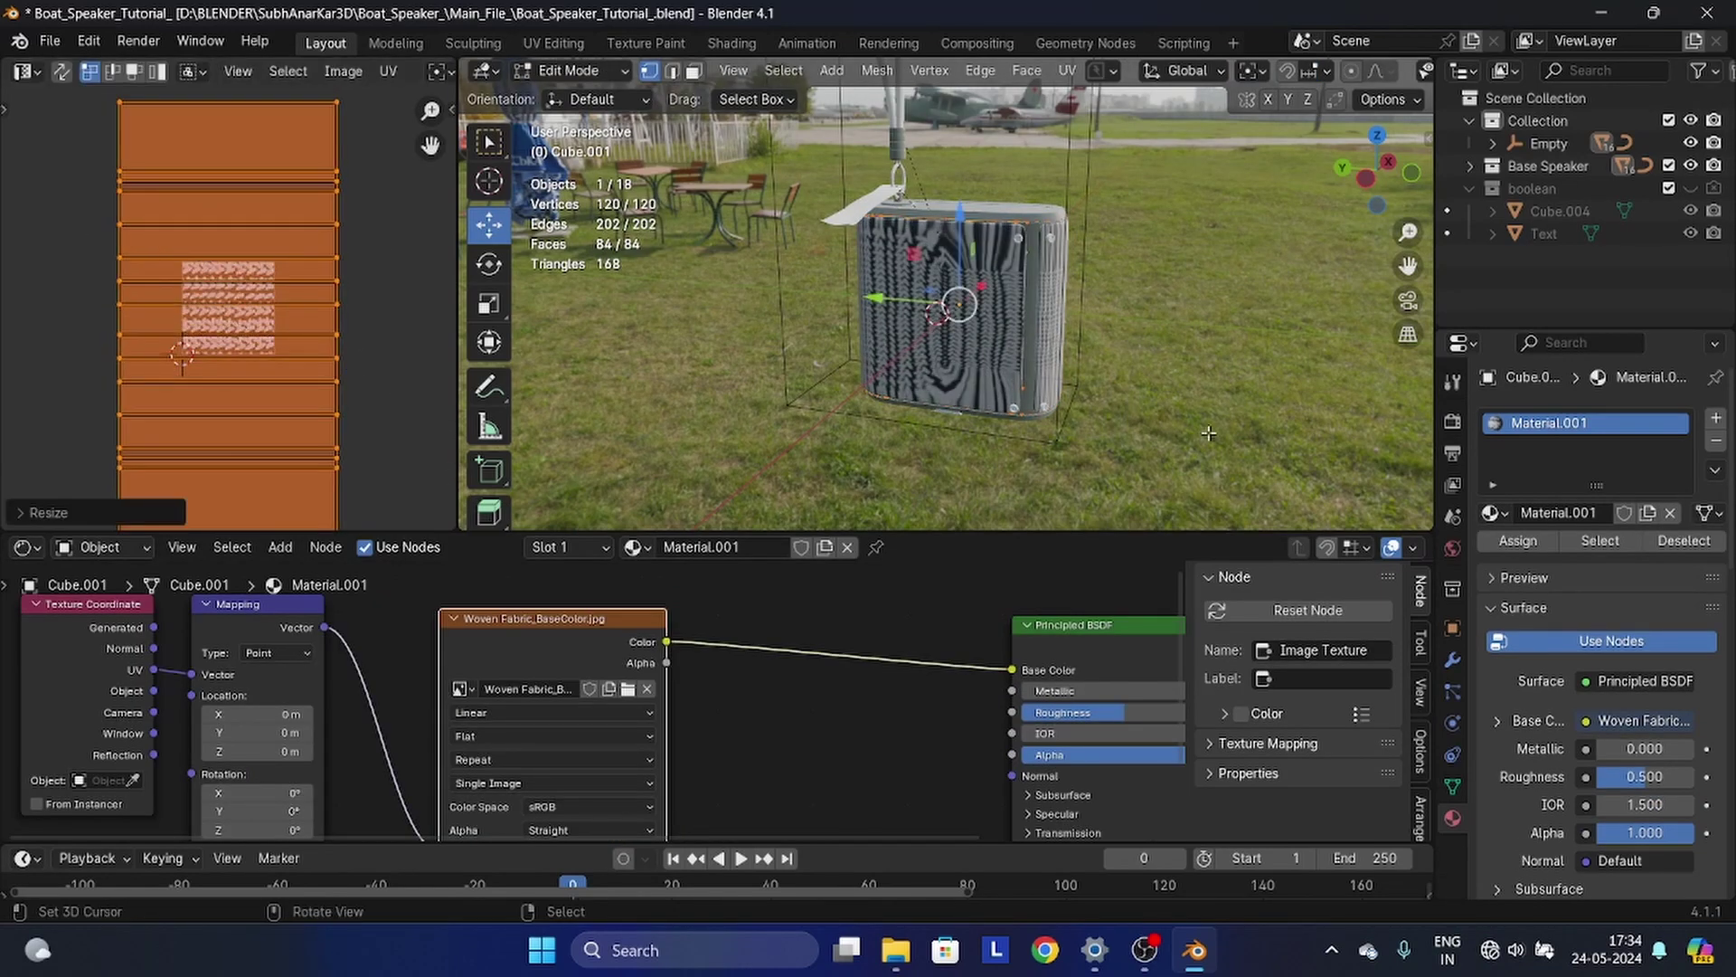
- Unwrap the panel mesh with Smart UV Project at a 66° angle limit and Scale to Bounds enabled
key(u)
click(1034, 239)
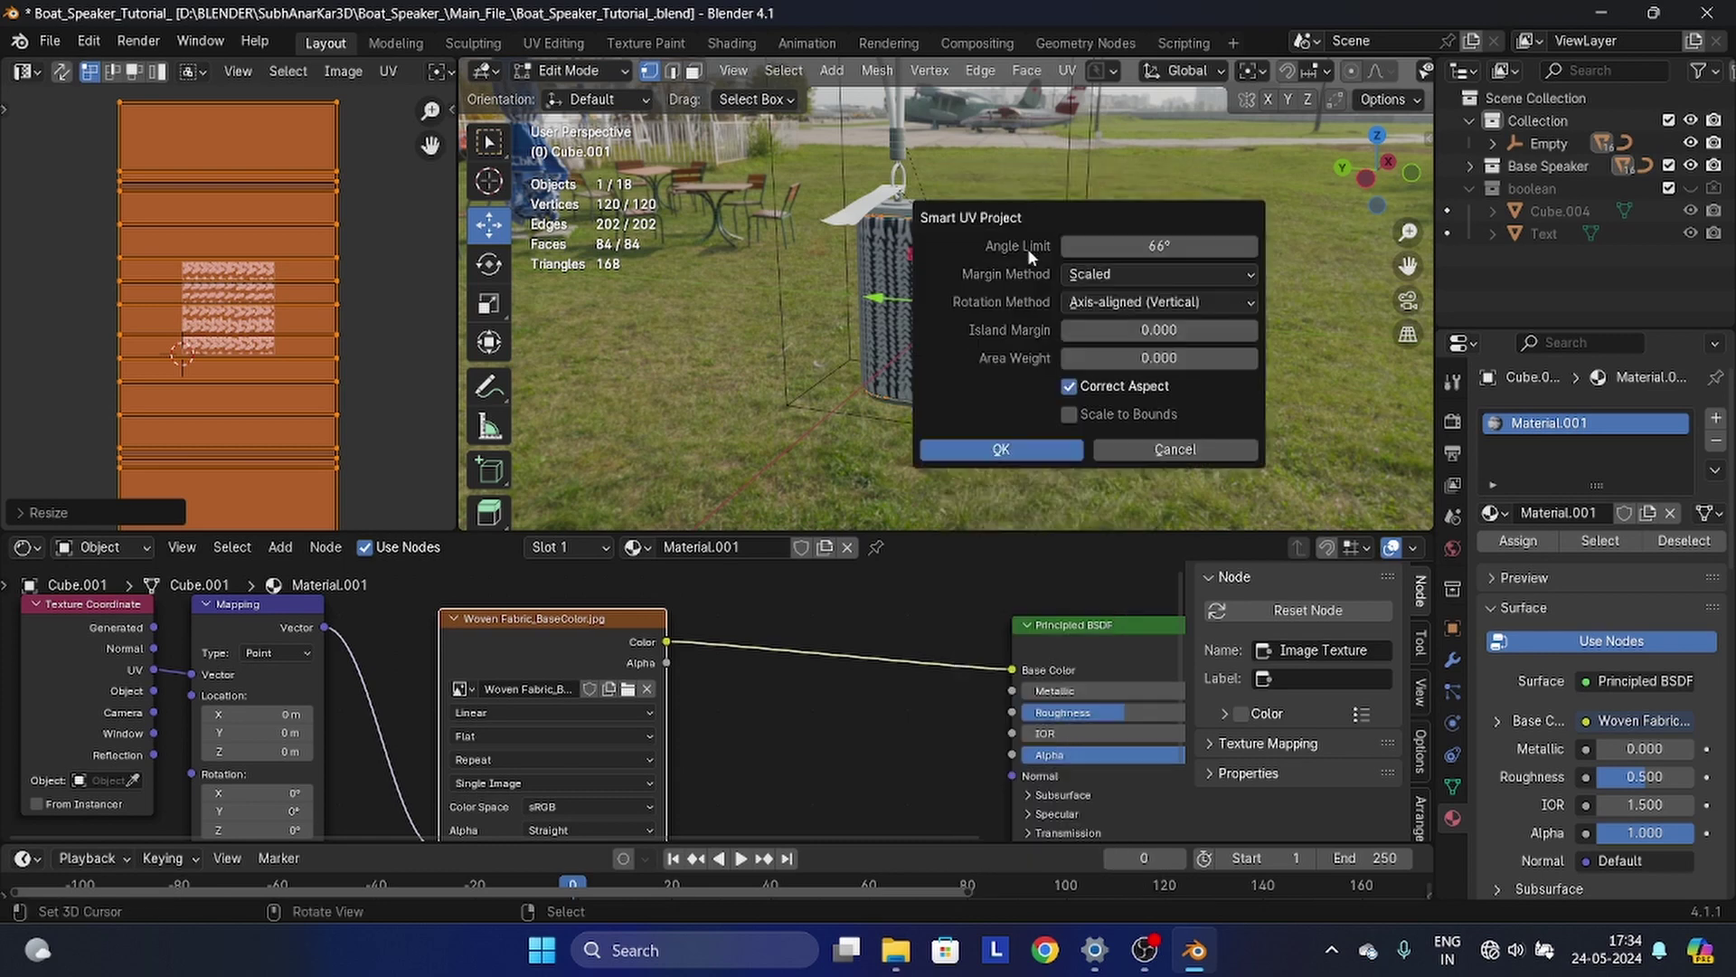
click(1069, 413)
click(1001, 450)
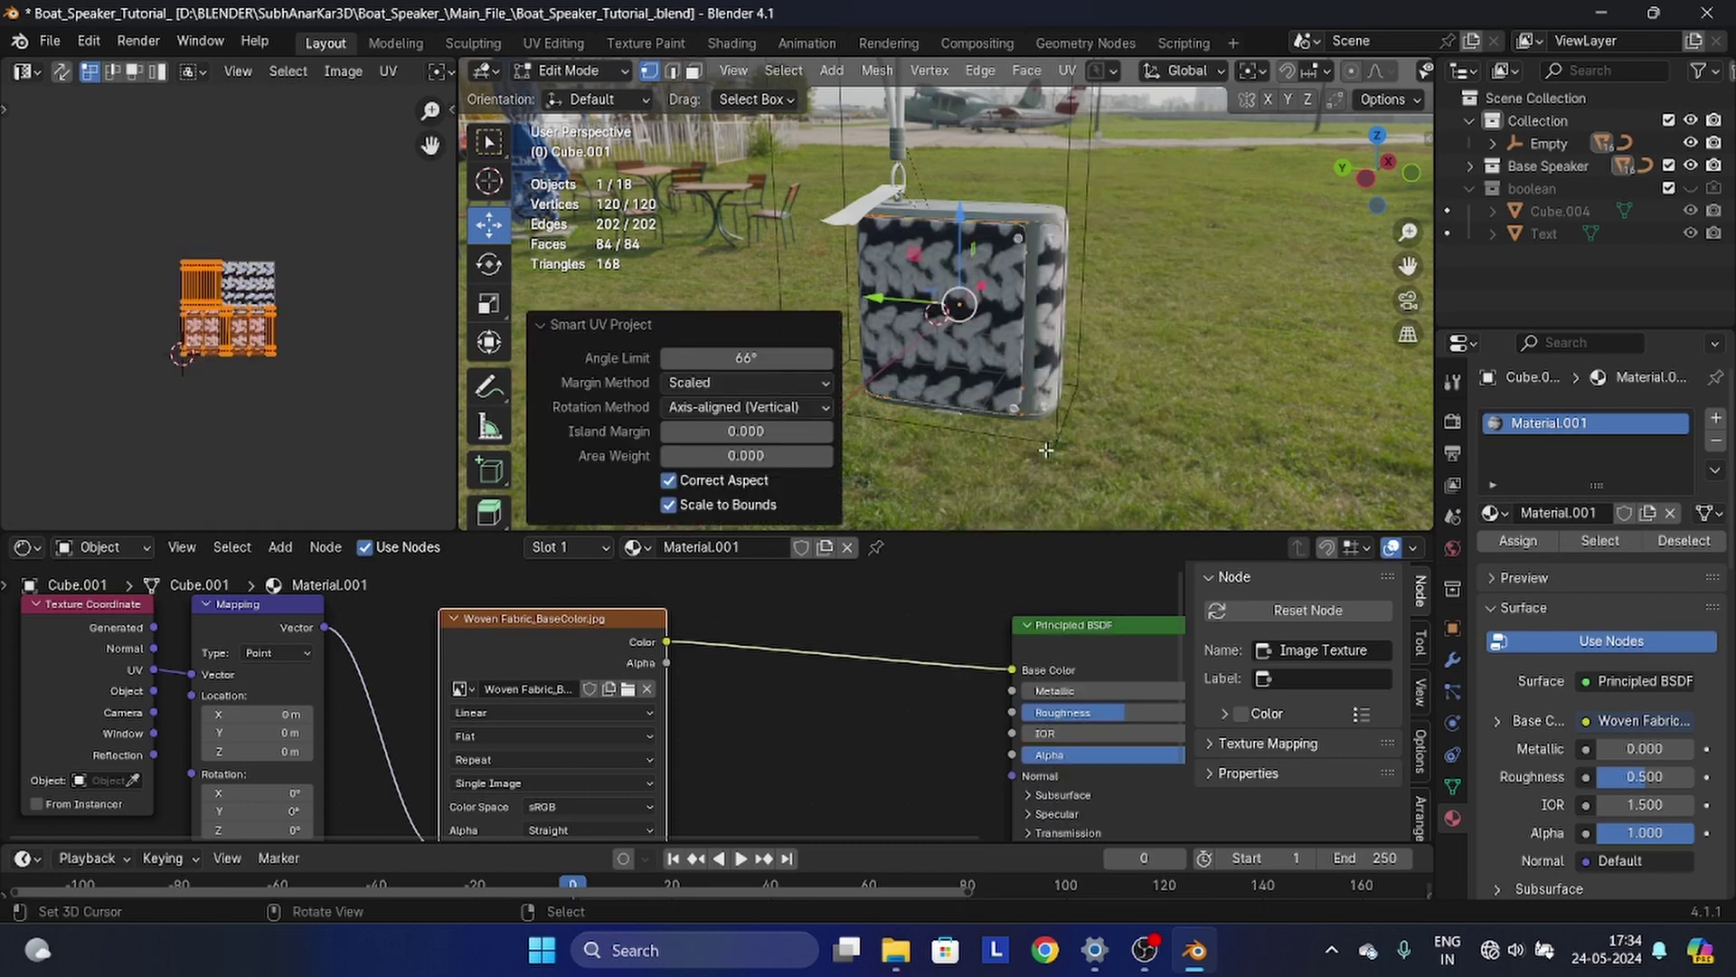
scroll(866, 277, down, 2)
click(580, 325)
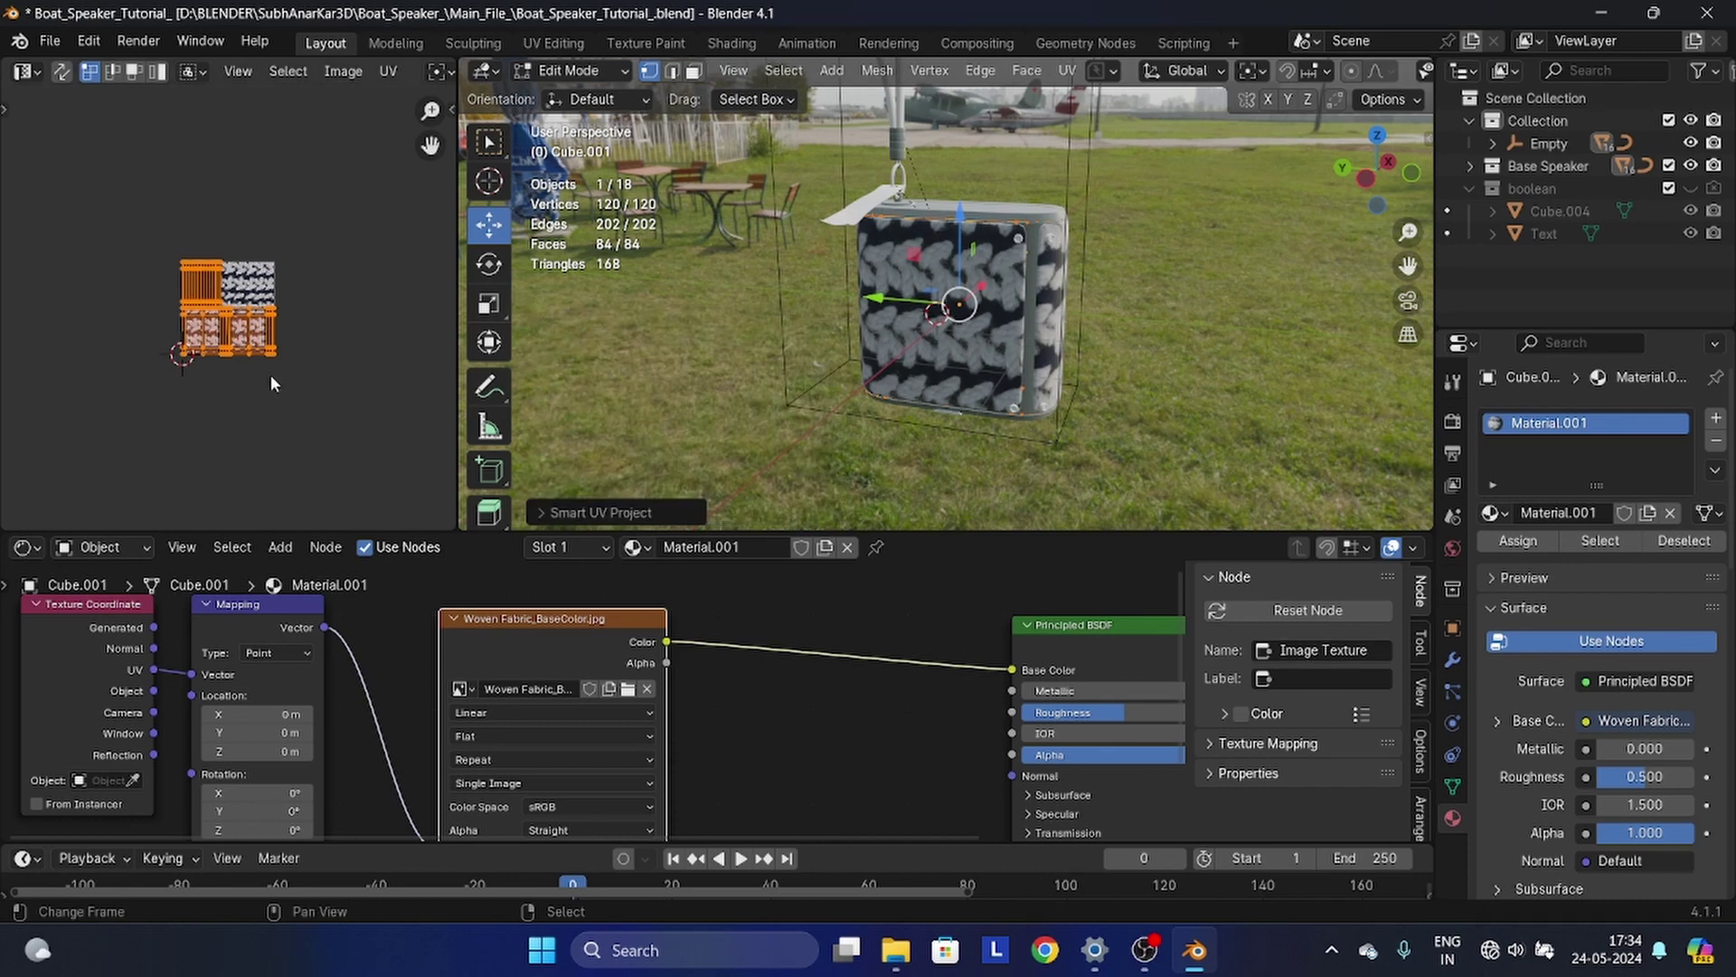
- Scale up the panel's UV layout and rotate it about -137° for a small diagonal weave
key(s)
click(273, 139)
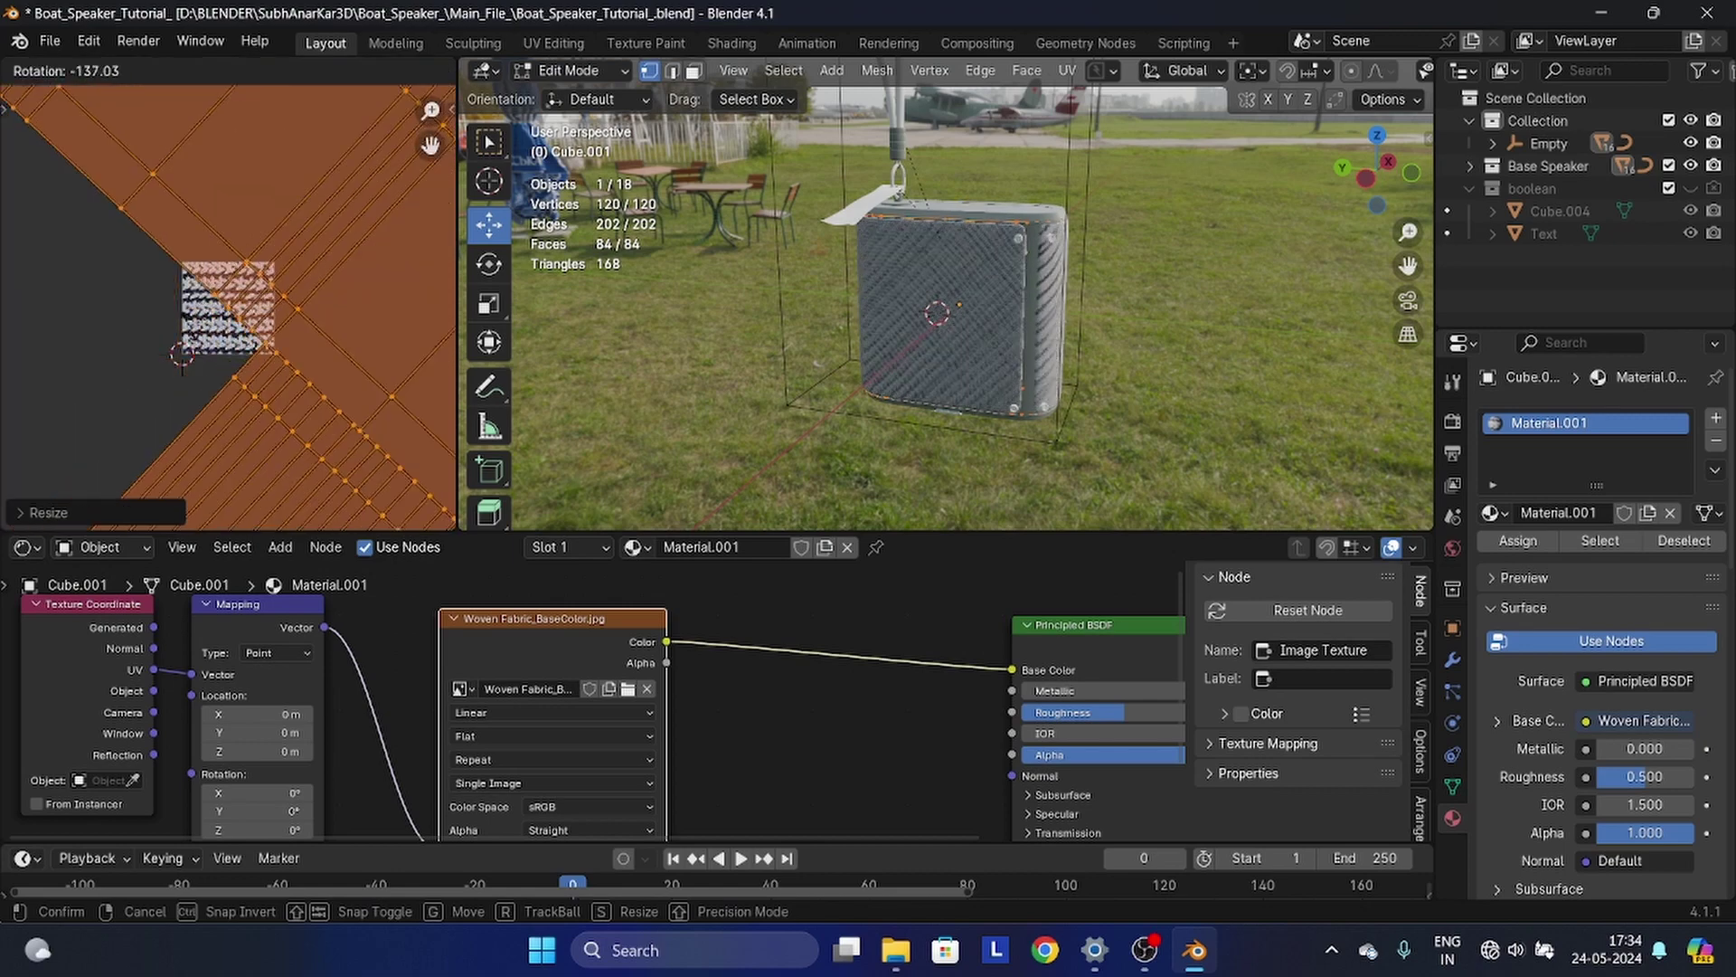
click(191, 329)
scroll(854, 363, up, 4)
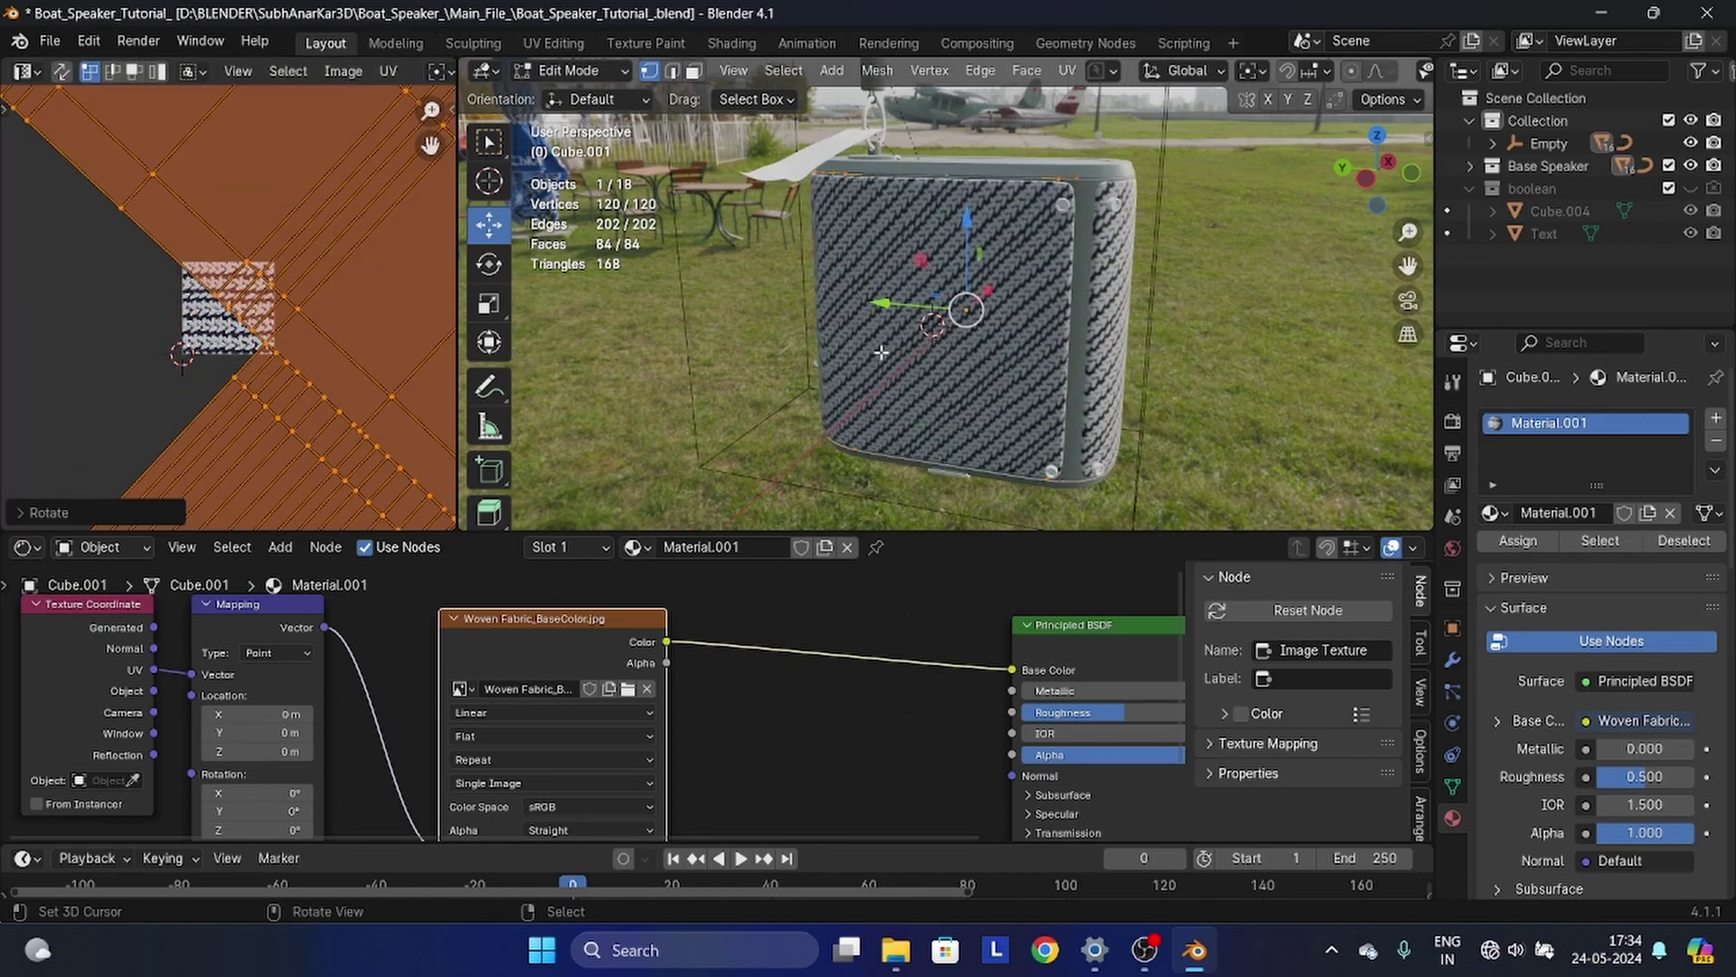
scroll(850, 389, up, 5)
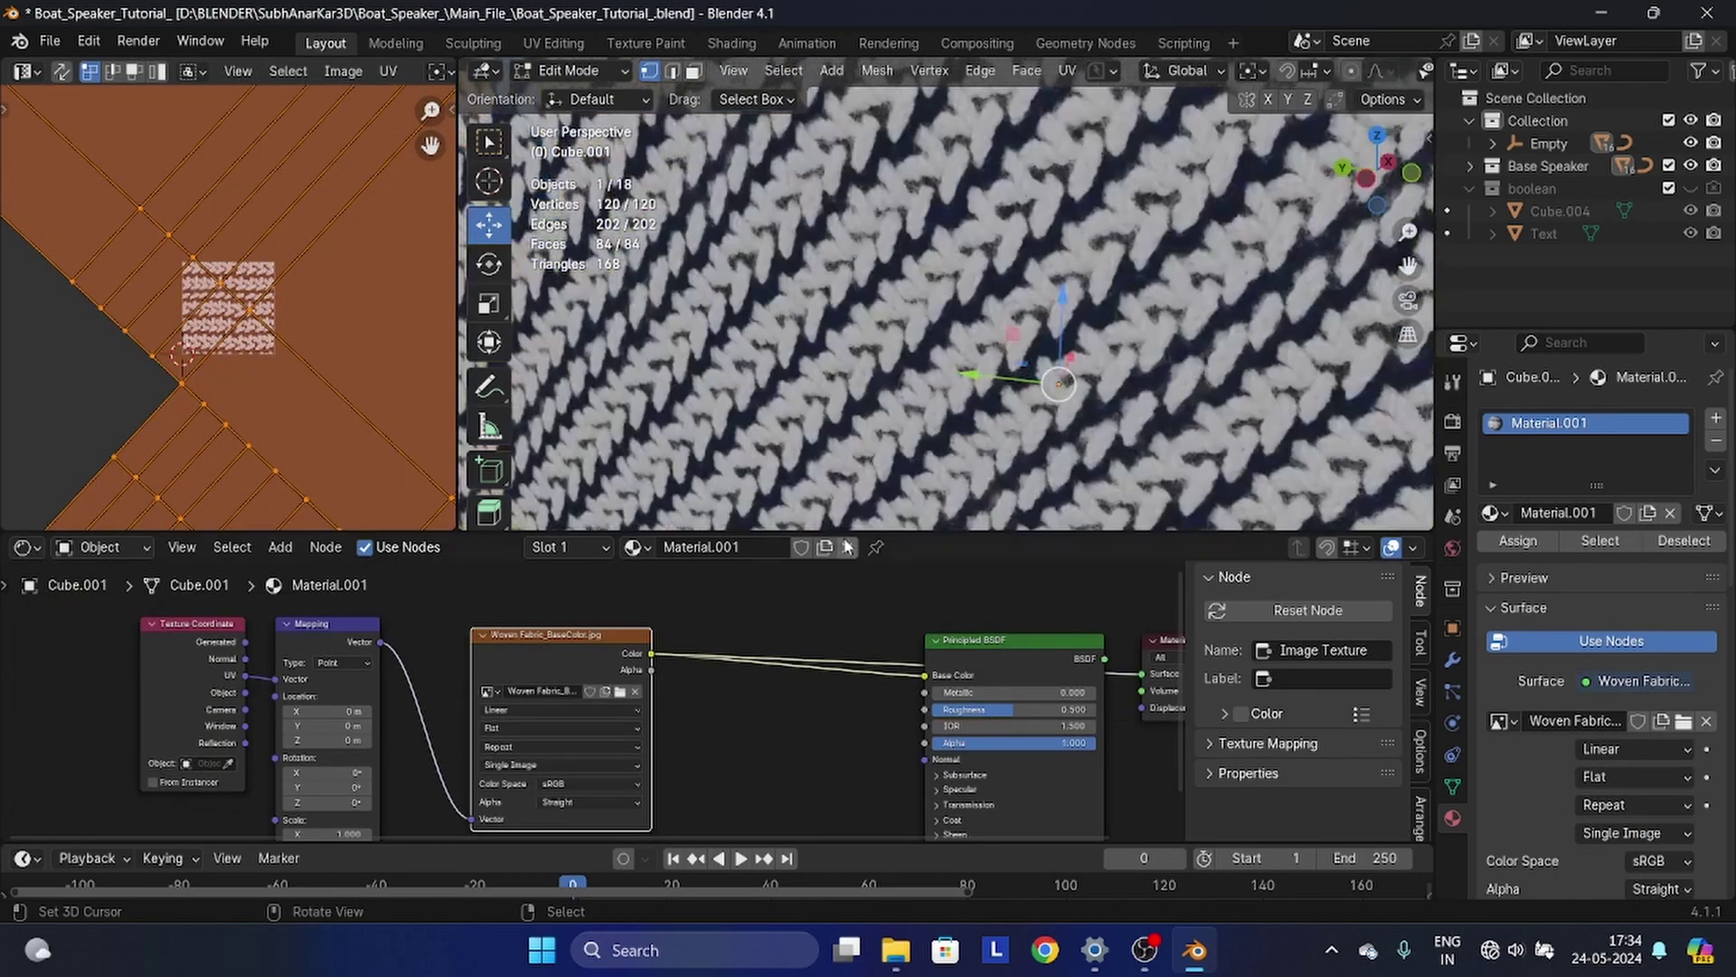
scroll(709, 750, down, 5)
key(shift+a)
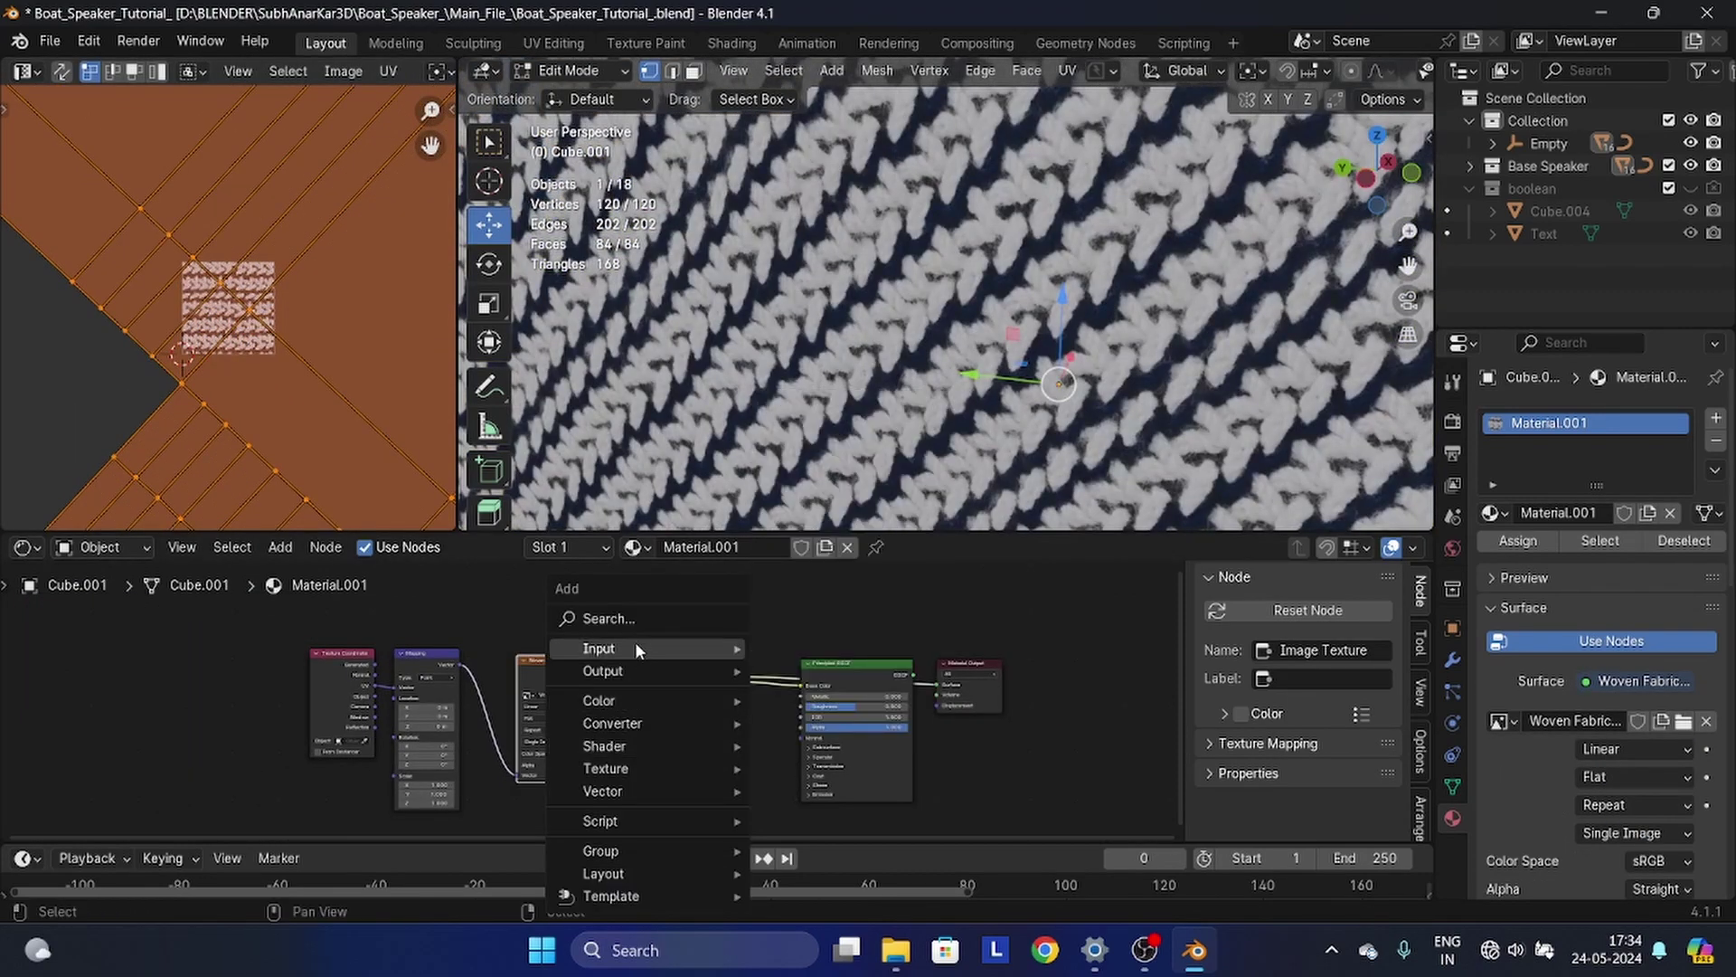
click(627, 618)
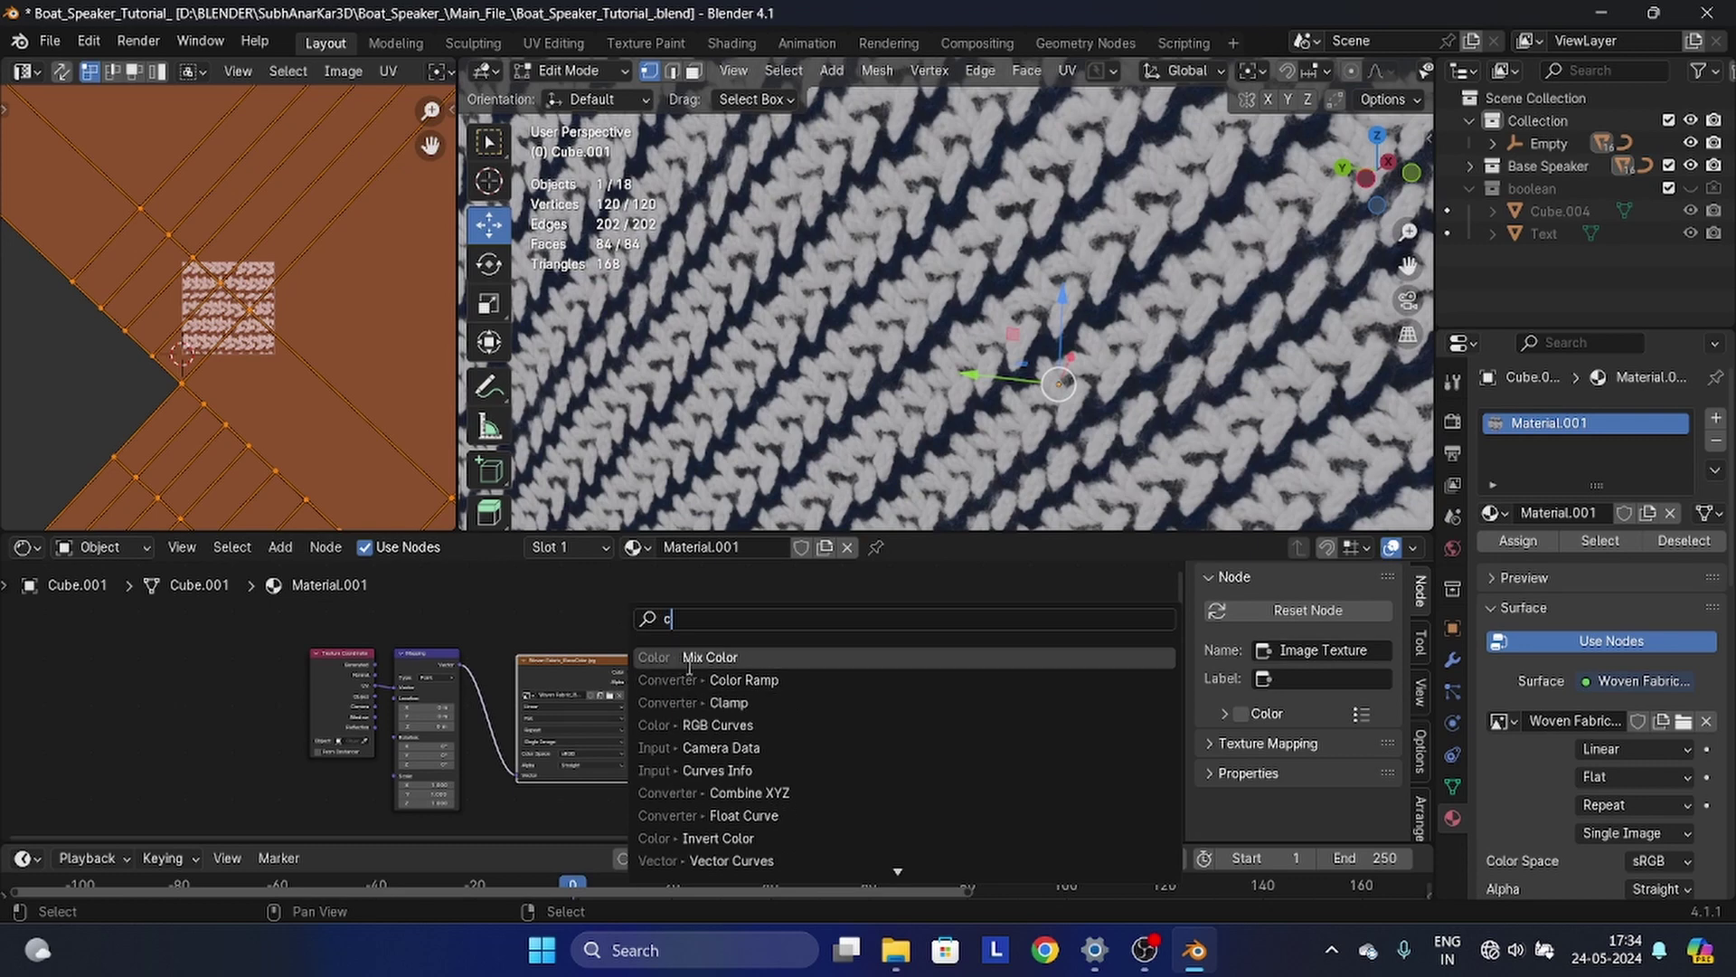
click(706, 702)
click(682, 719)
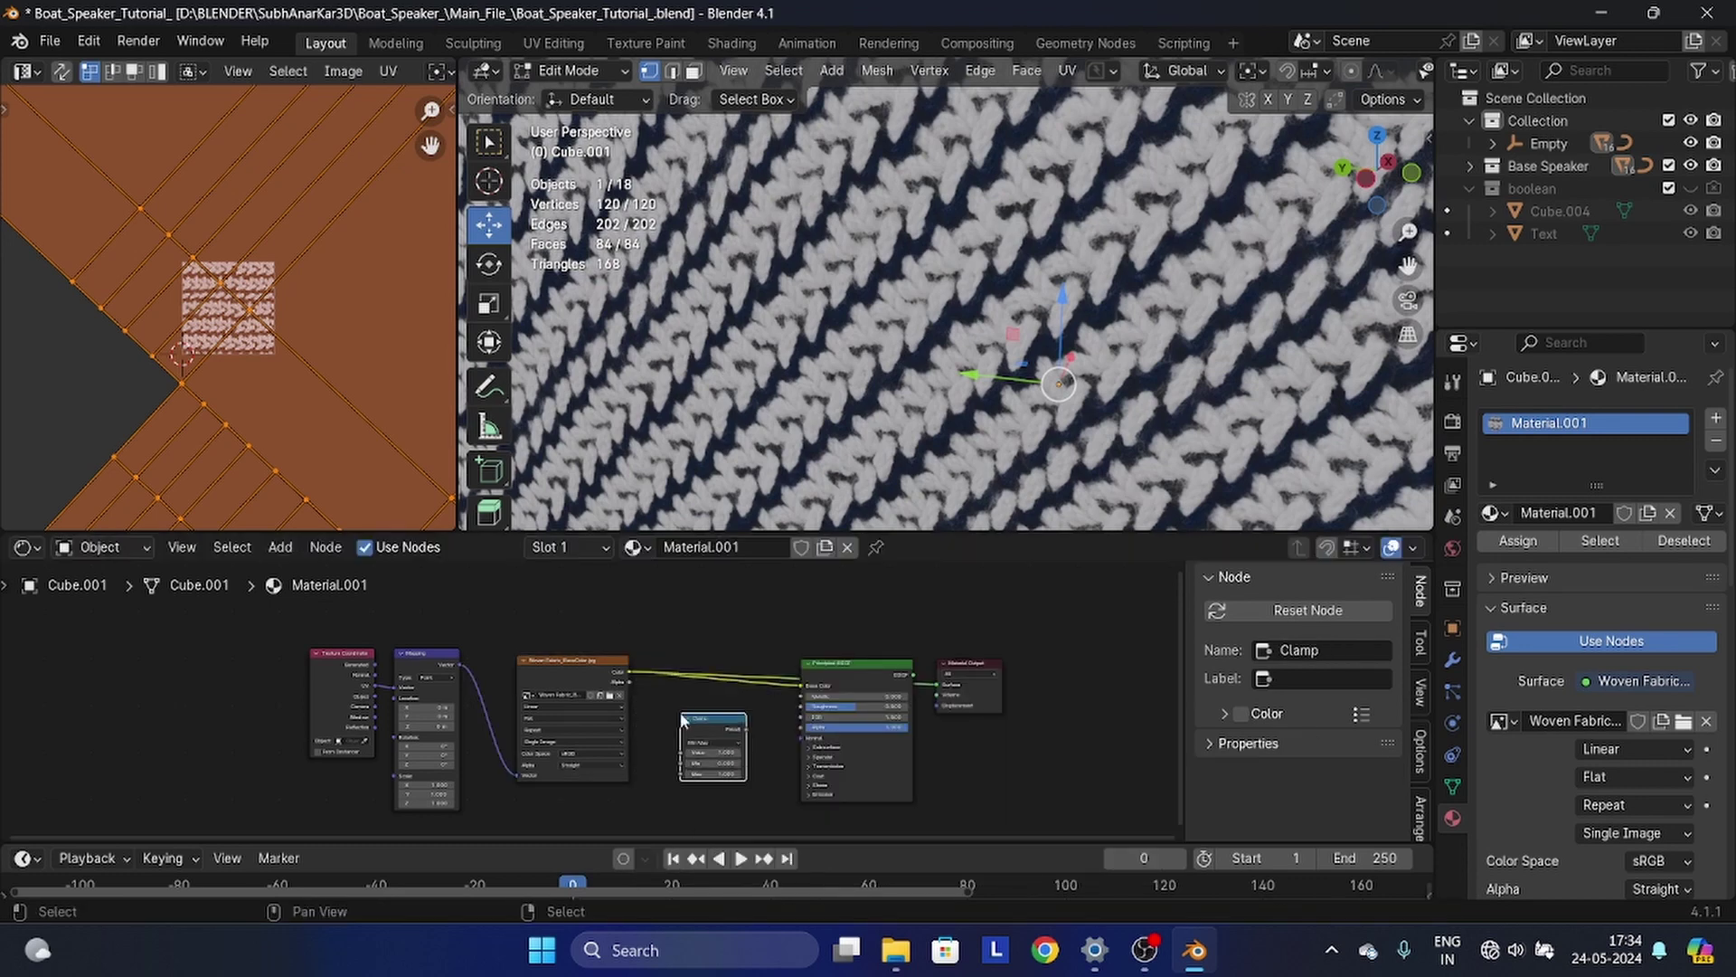
- Insert a Color Ramp node between the Woven Fabric base color image and the Principled BSDF's Base Color
key(shift+a)
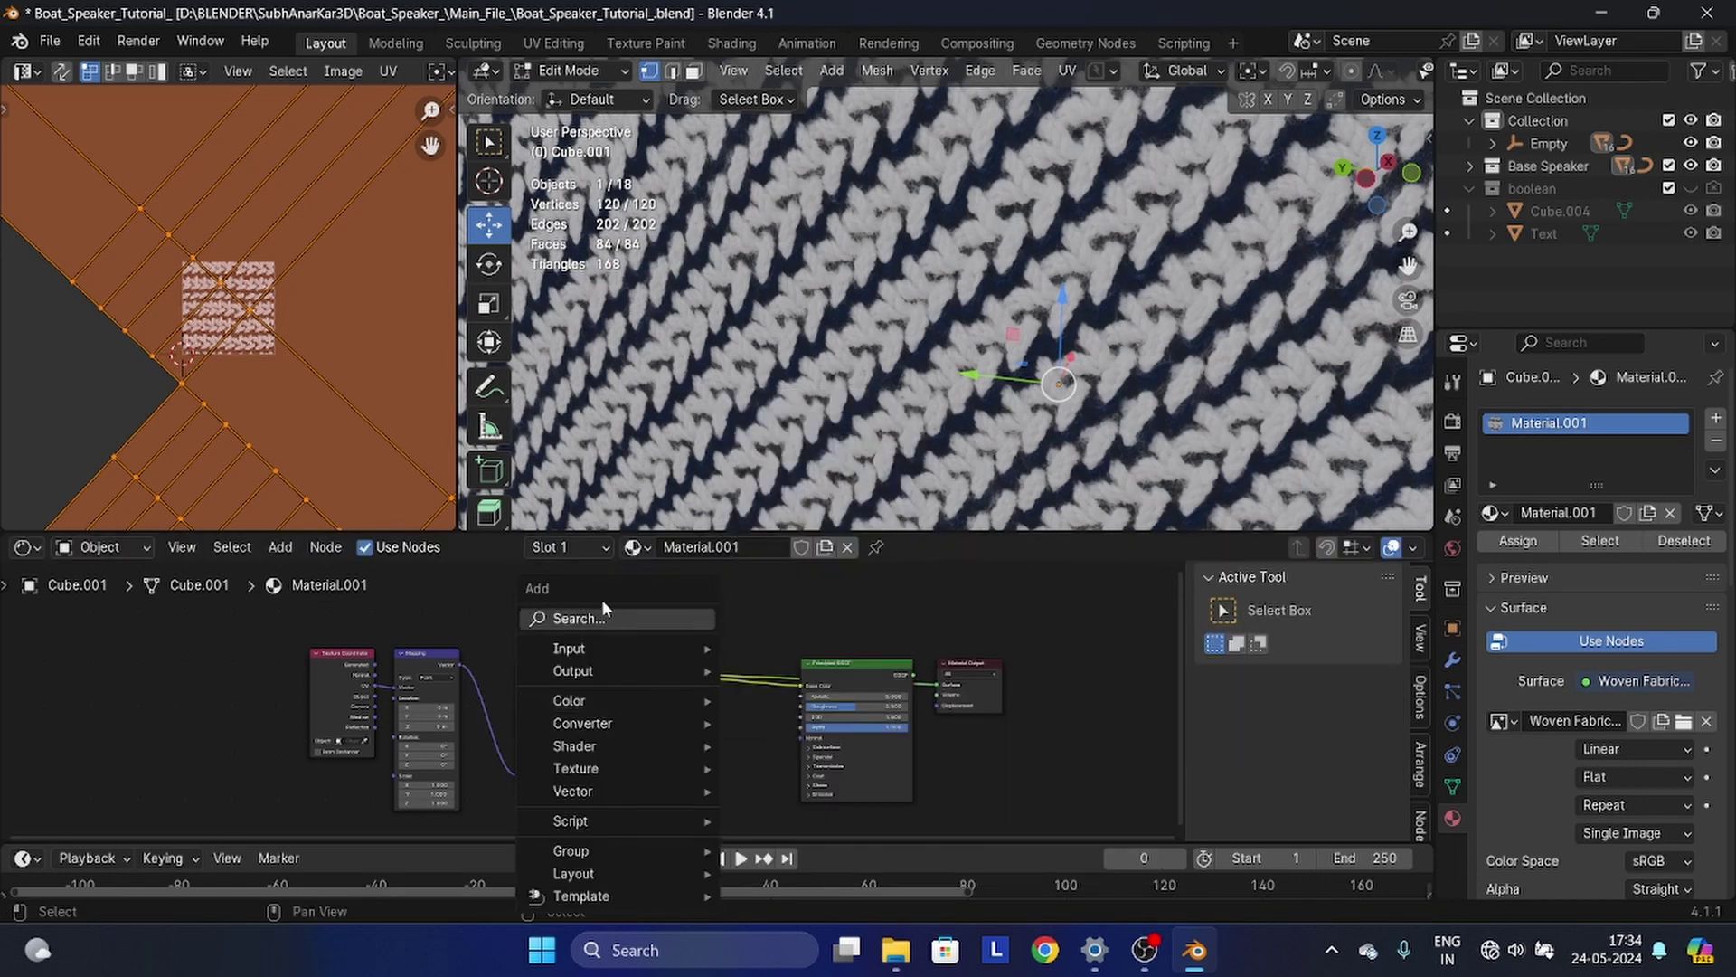
click(599, 604)
text(c)
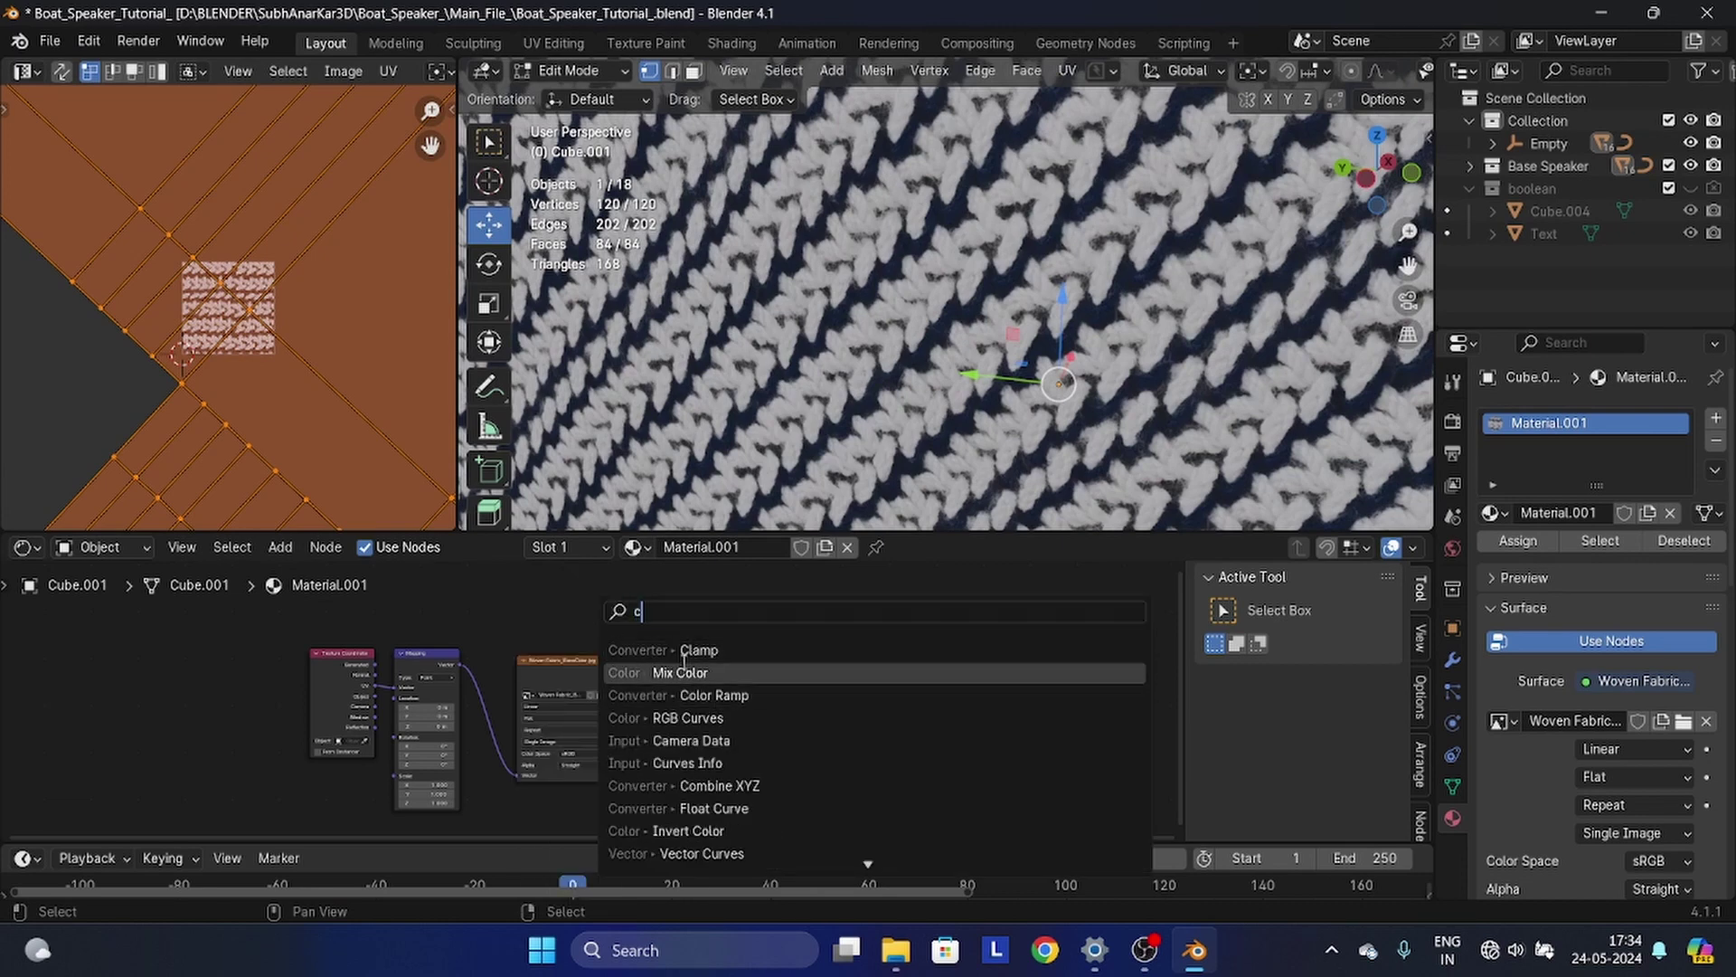
click(693, 695)
click(681, 669)
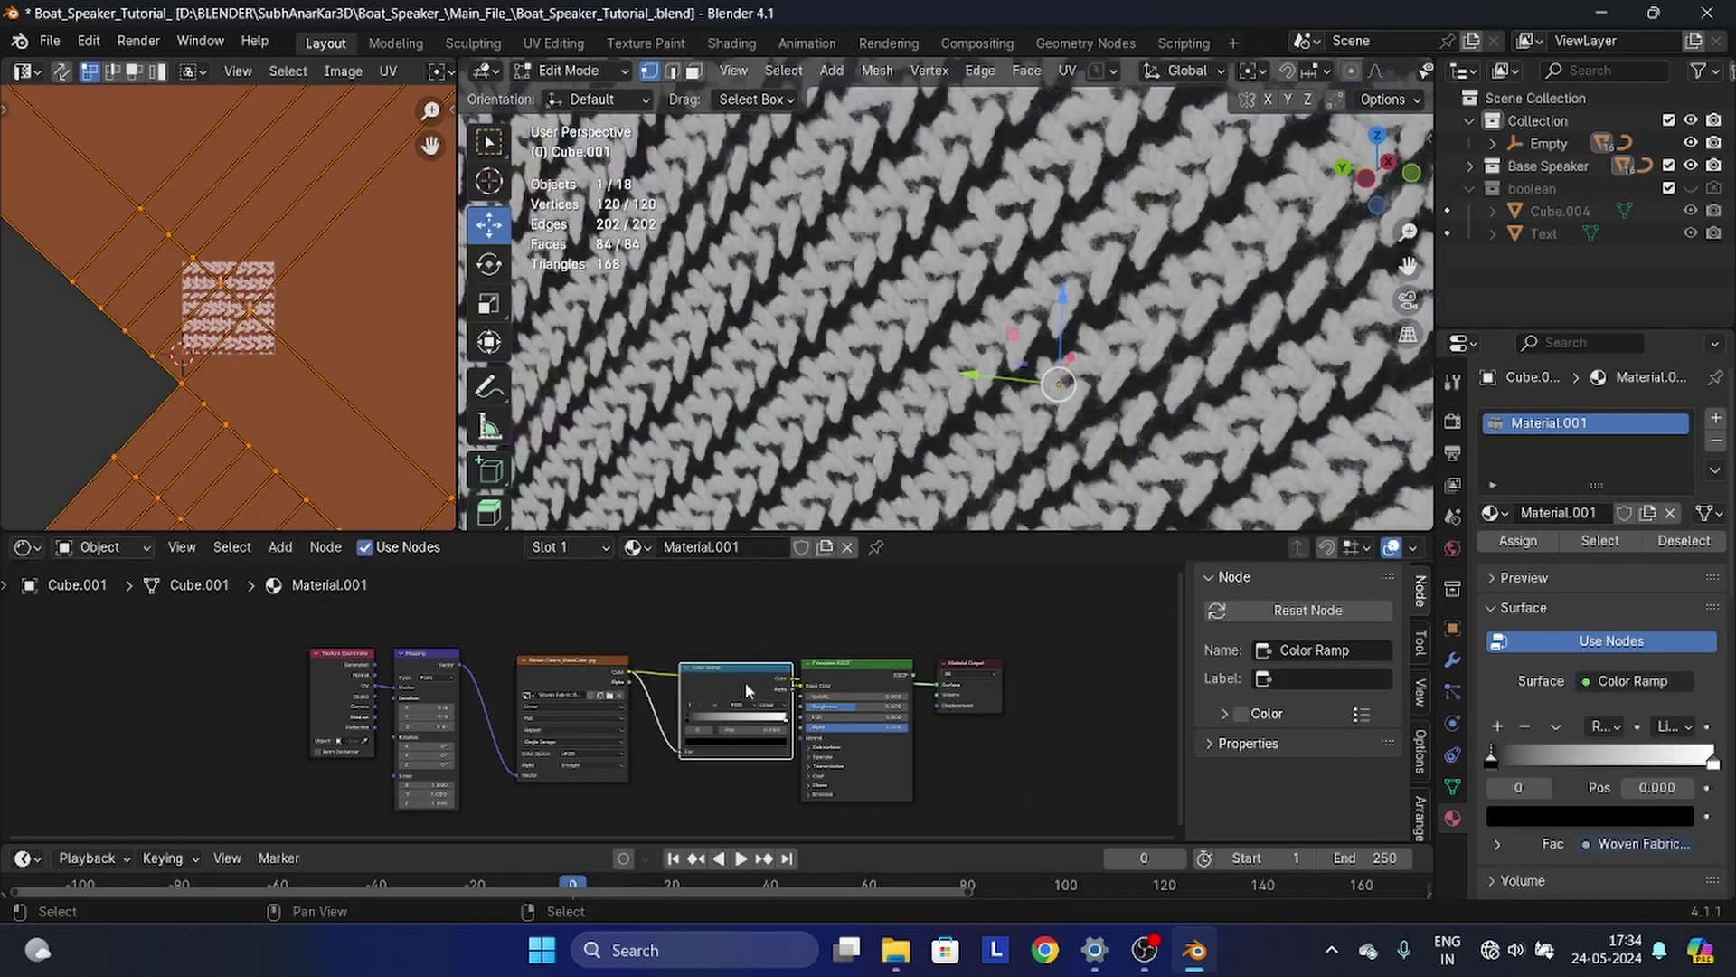
- Space out the Principled BSDF and Material Output nodes and link the Principled BSDF to the output's Surface
scroll(745, 682, up, 1)
mouse_move(866, 663)
mouse_down()
mouse_move(873, 728)
mouse_move(890, 672)
mouse_up()
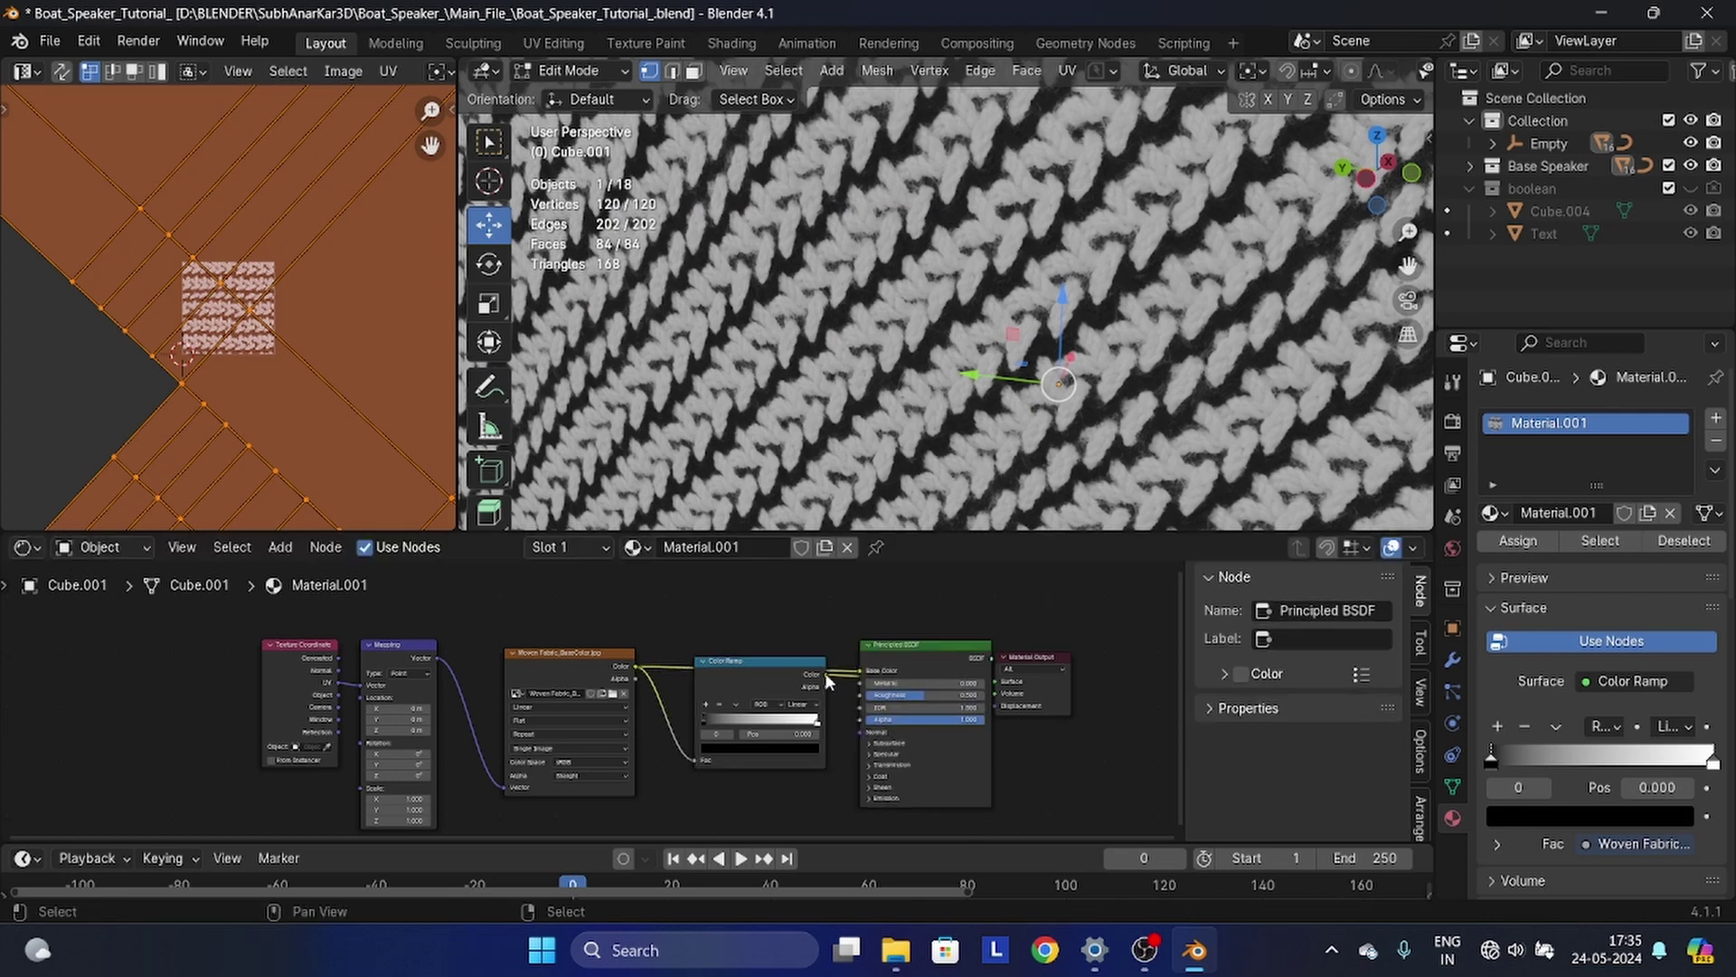
scroll(877, 666, down, 1)
ctrl+shift+click(874, 662)
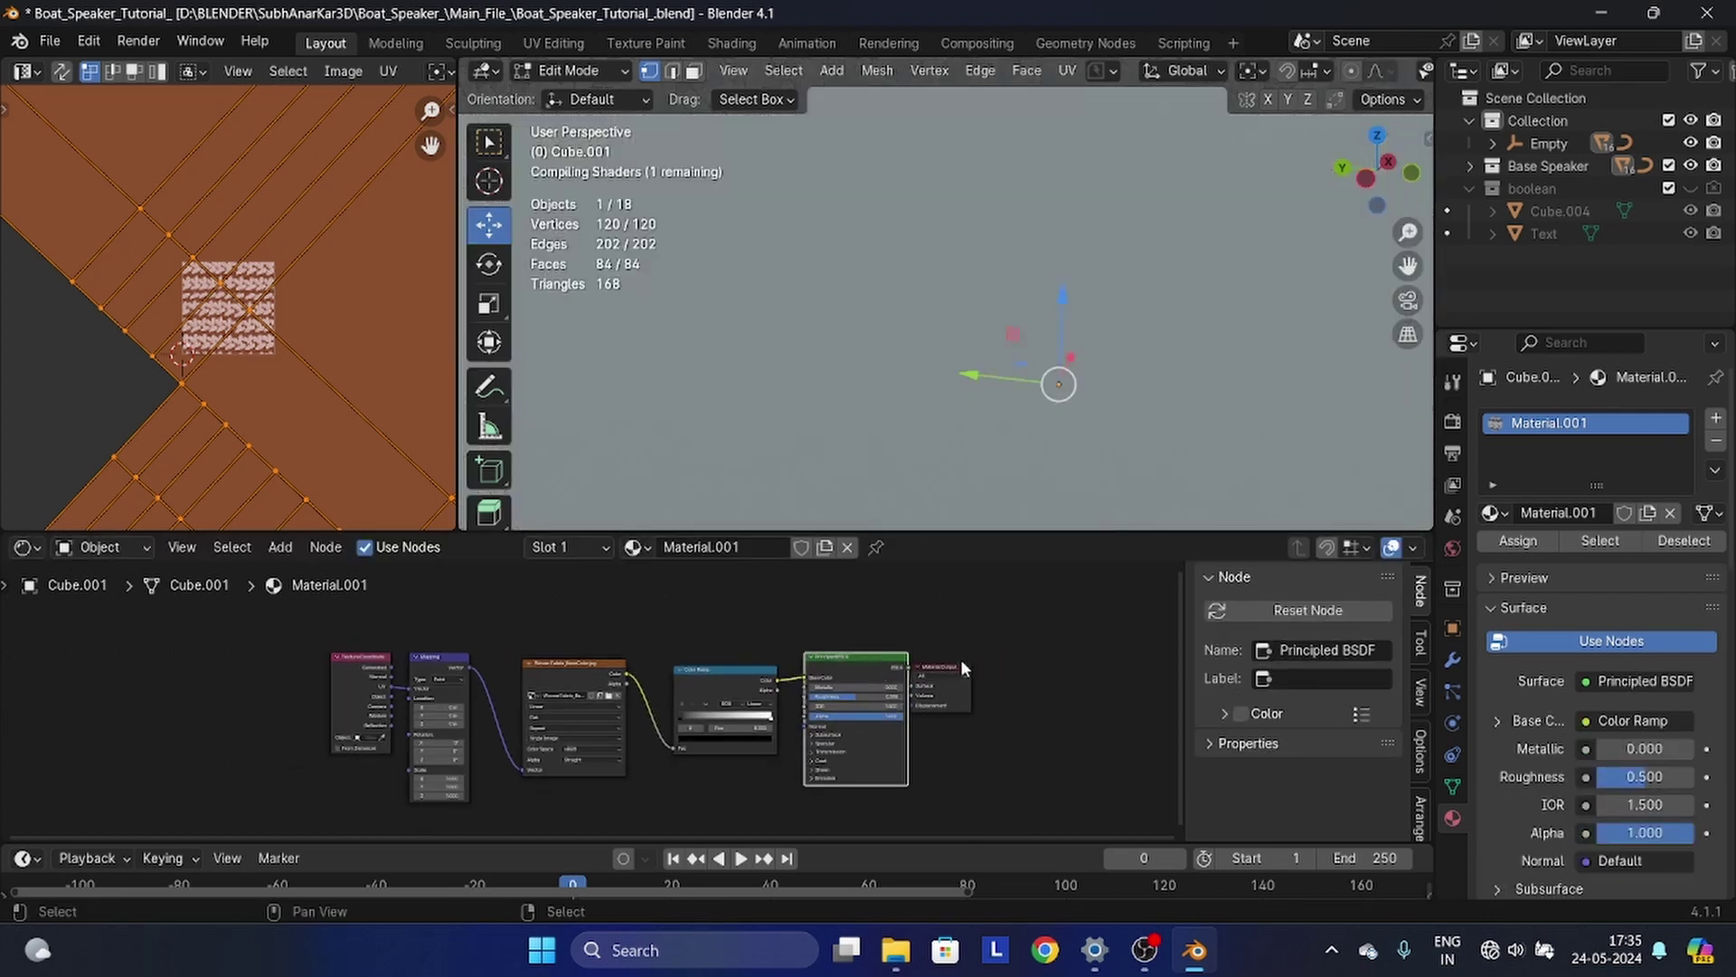
click(949, 667)
drag(934, 666, 1055, 661)
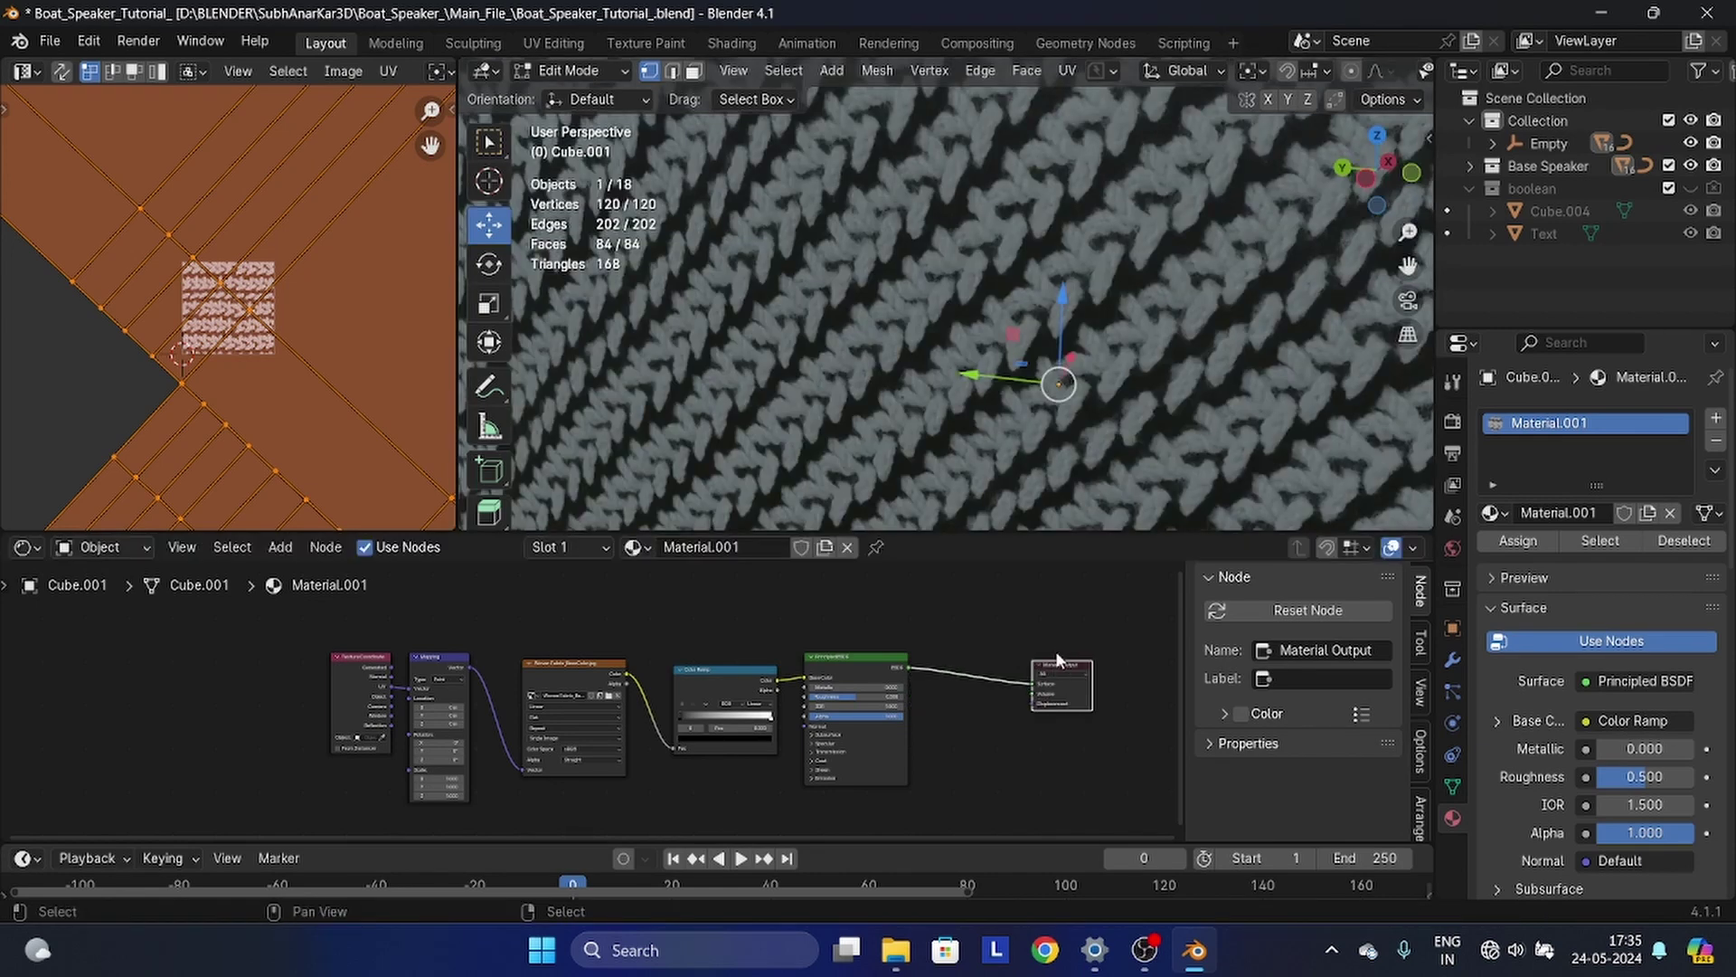
- Move the coordinate, mapping, image and Color Ramp nodes away from the Principled BSDF to make room for another node
scroll(1085, 406, down, 7)
scroll(791, 687, up, 4)
scroll(789, 683, up, 4)
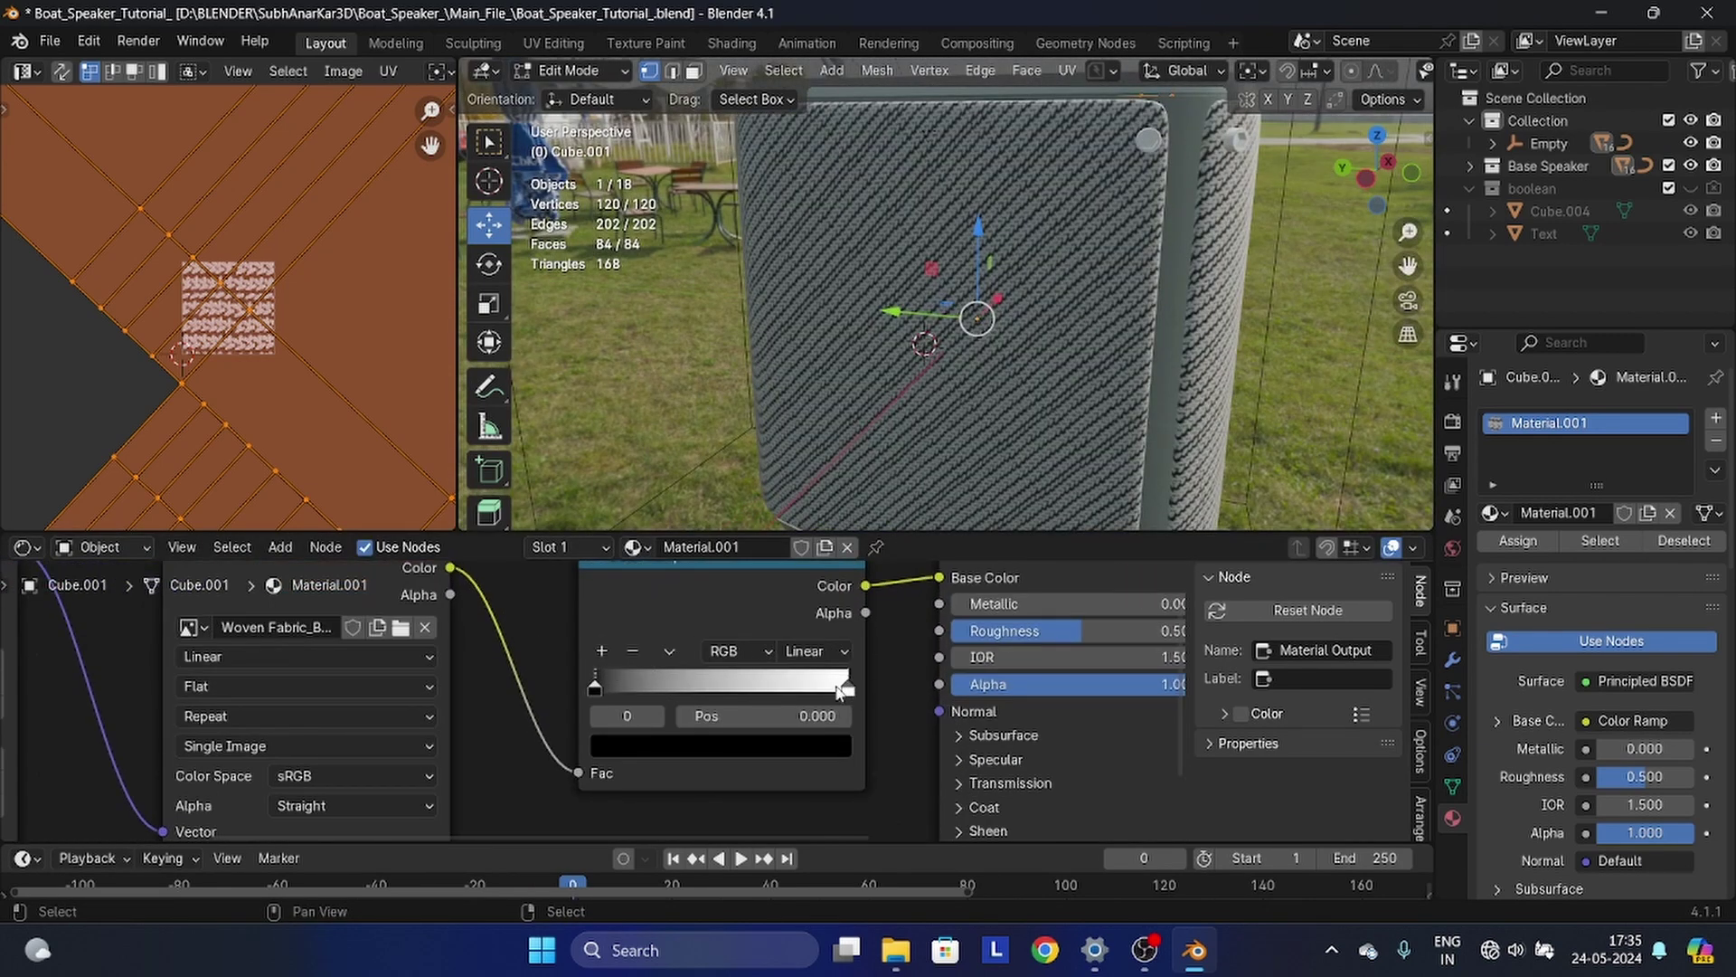
mouse_move(848, 689)
mouse_down()
mouse_move(774, 687)
mouse_move(855, 681)
mouse_up()
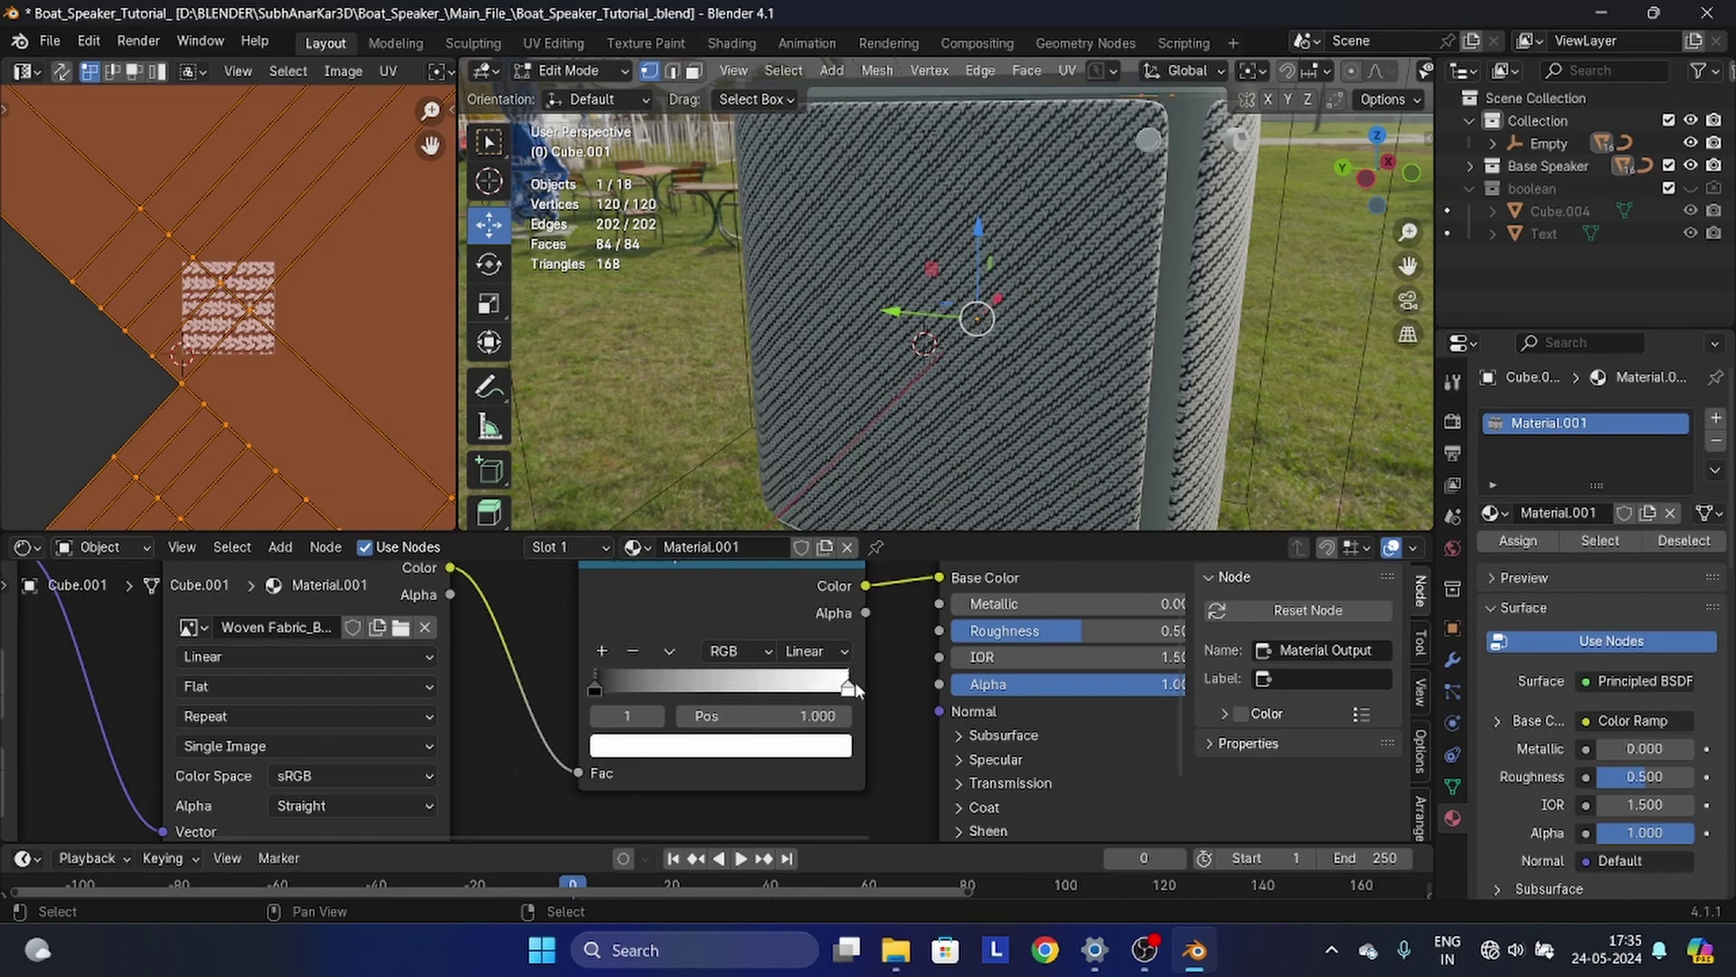
scroll(854, 681, down, 4)
drag(249, 619, 668, 766)
key(g)
click(461, 762)
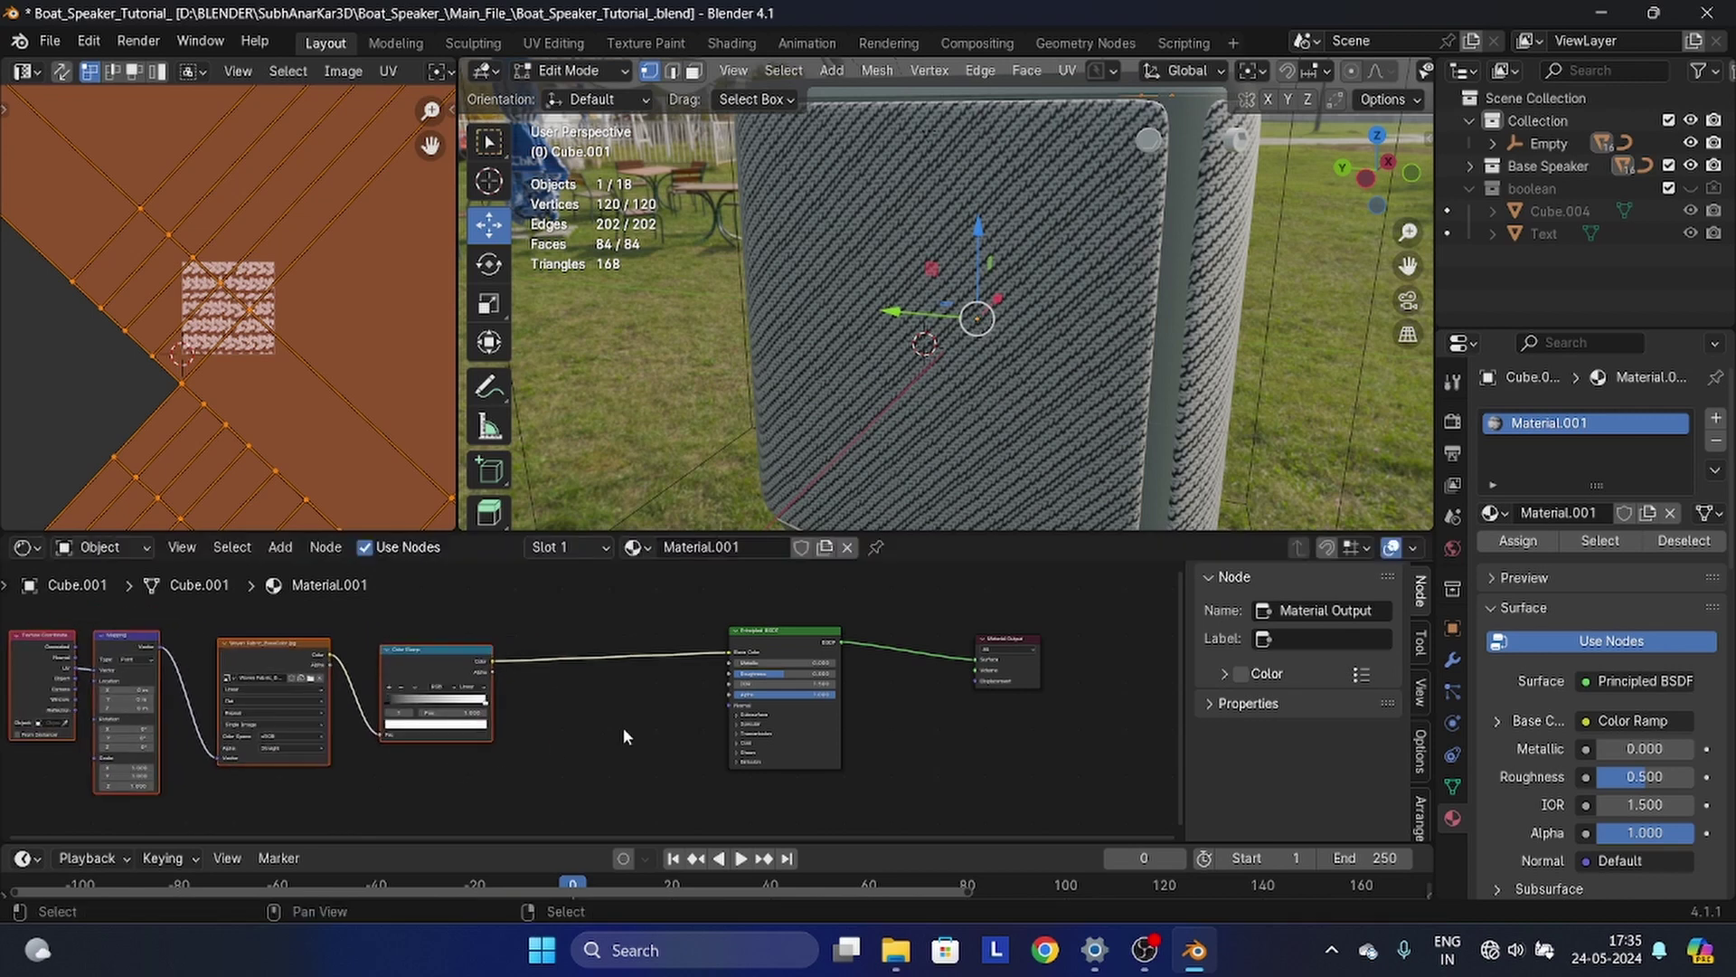
- Insert a Mix Color node between the Color Ramp and the Principled BSDF's Base Color
scroll(594, 700, up, 3)
click(575, 693)
key(shift+a)
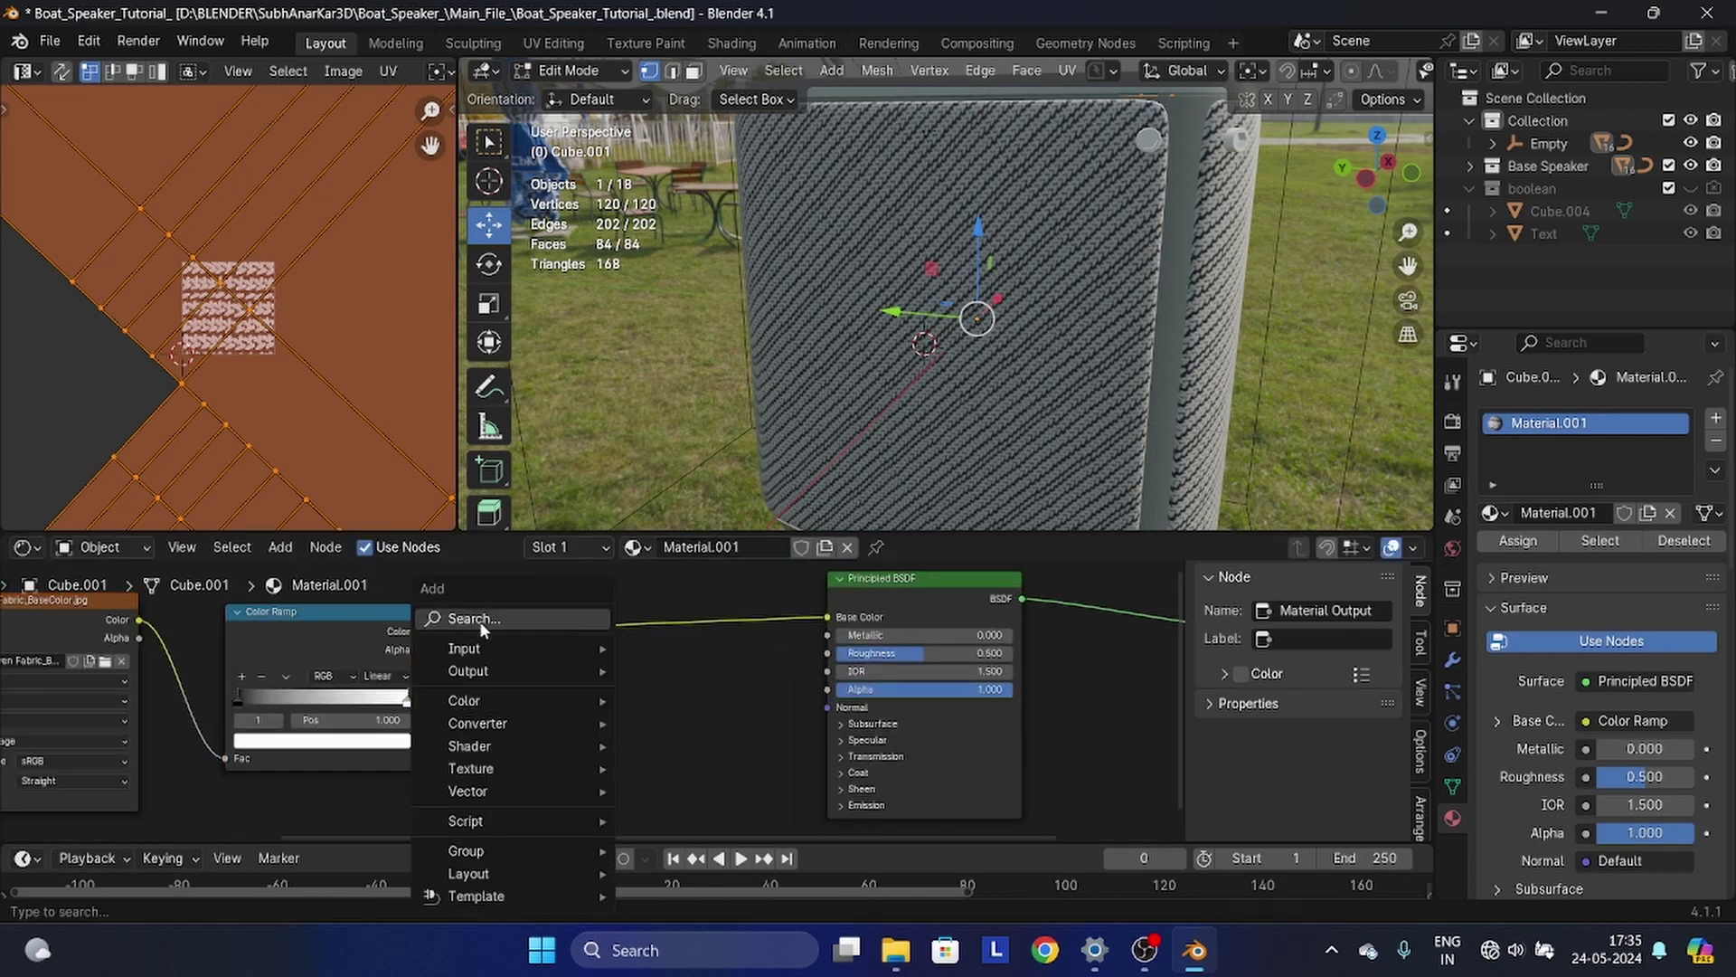
click(481, 621)
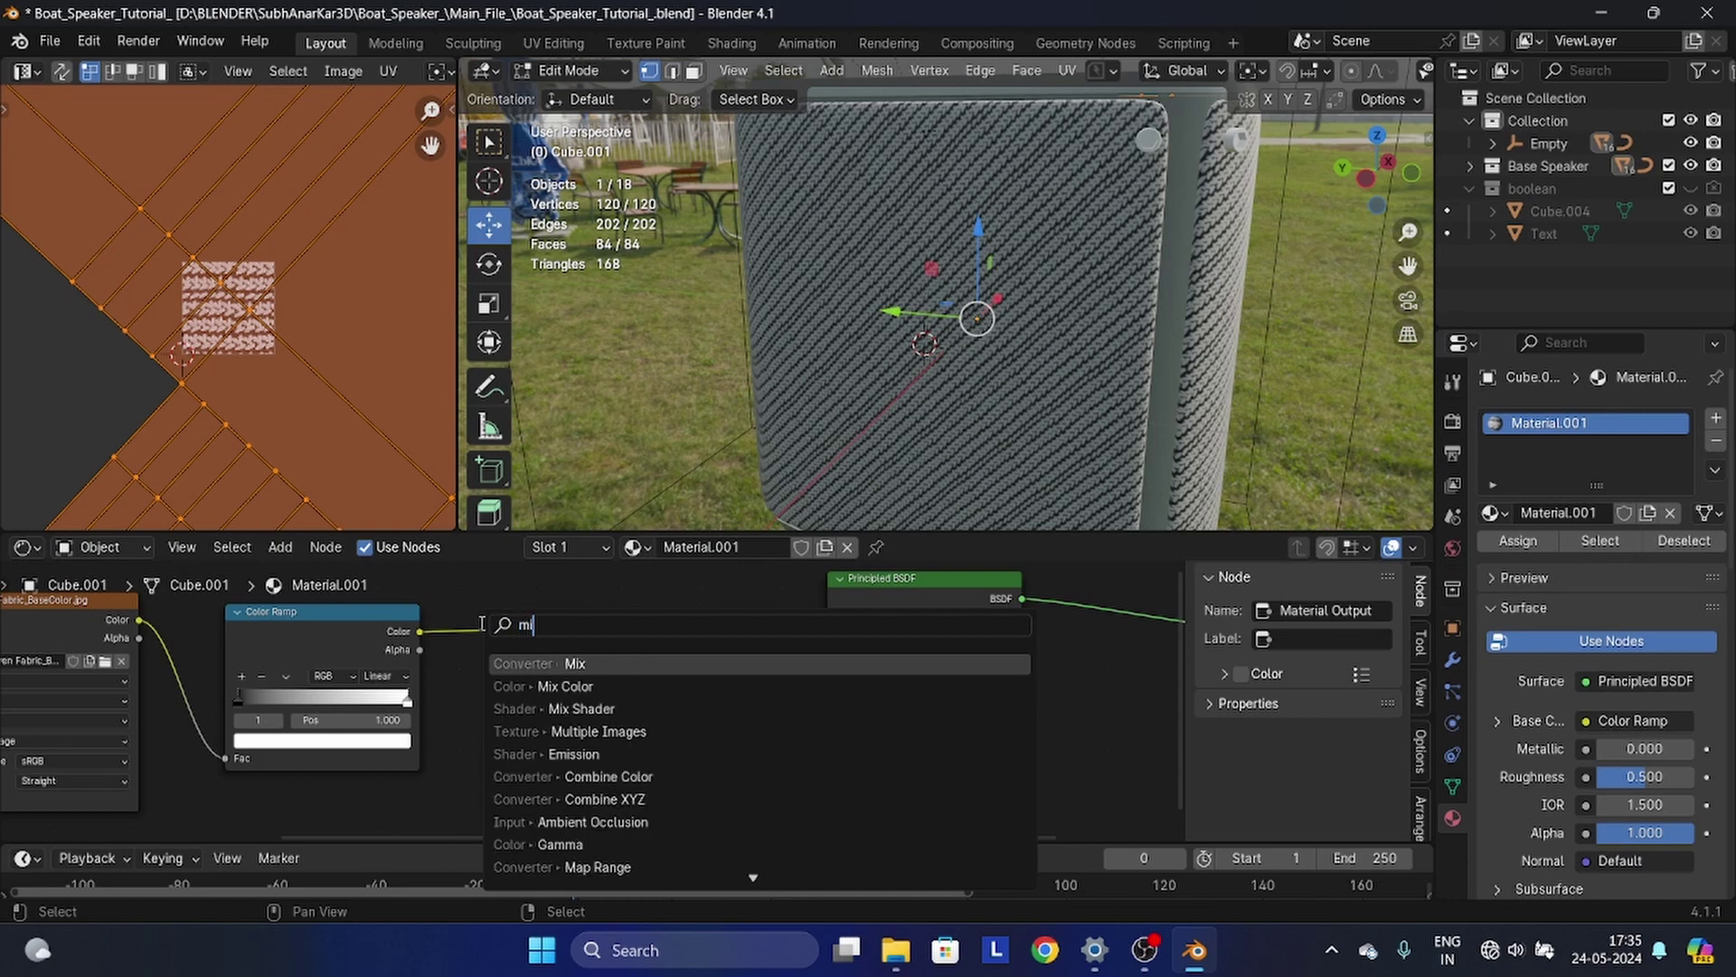
click(543, 687)
click(558, 607)
- Reroute the Color Ramp's color link from the Mix node's A input to its Factor input
scroll(593, 699, up, 4)
scroll(616, 736, up, 2)
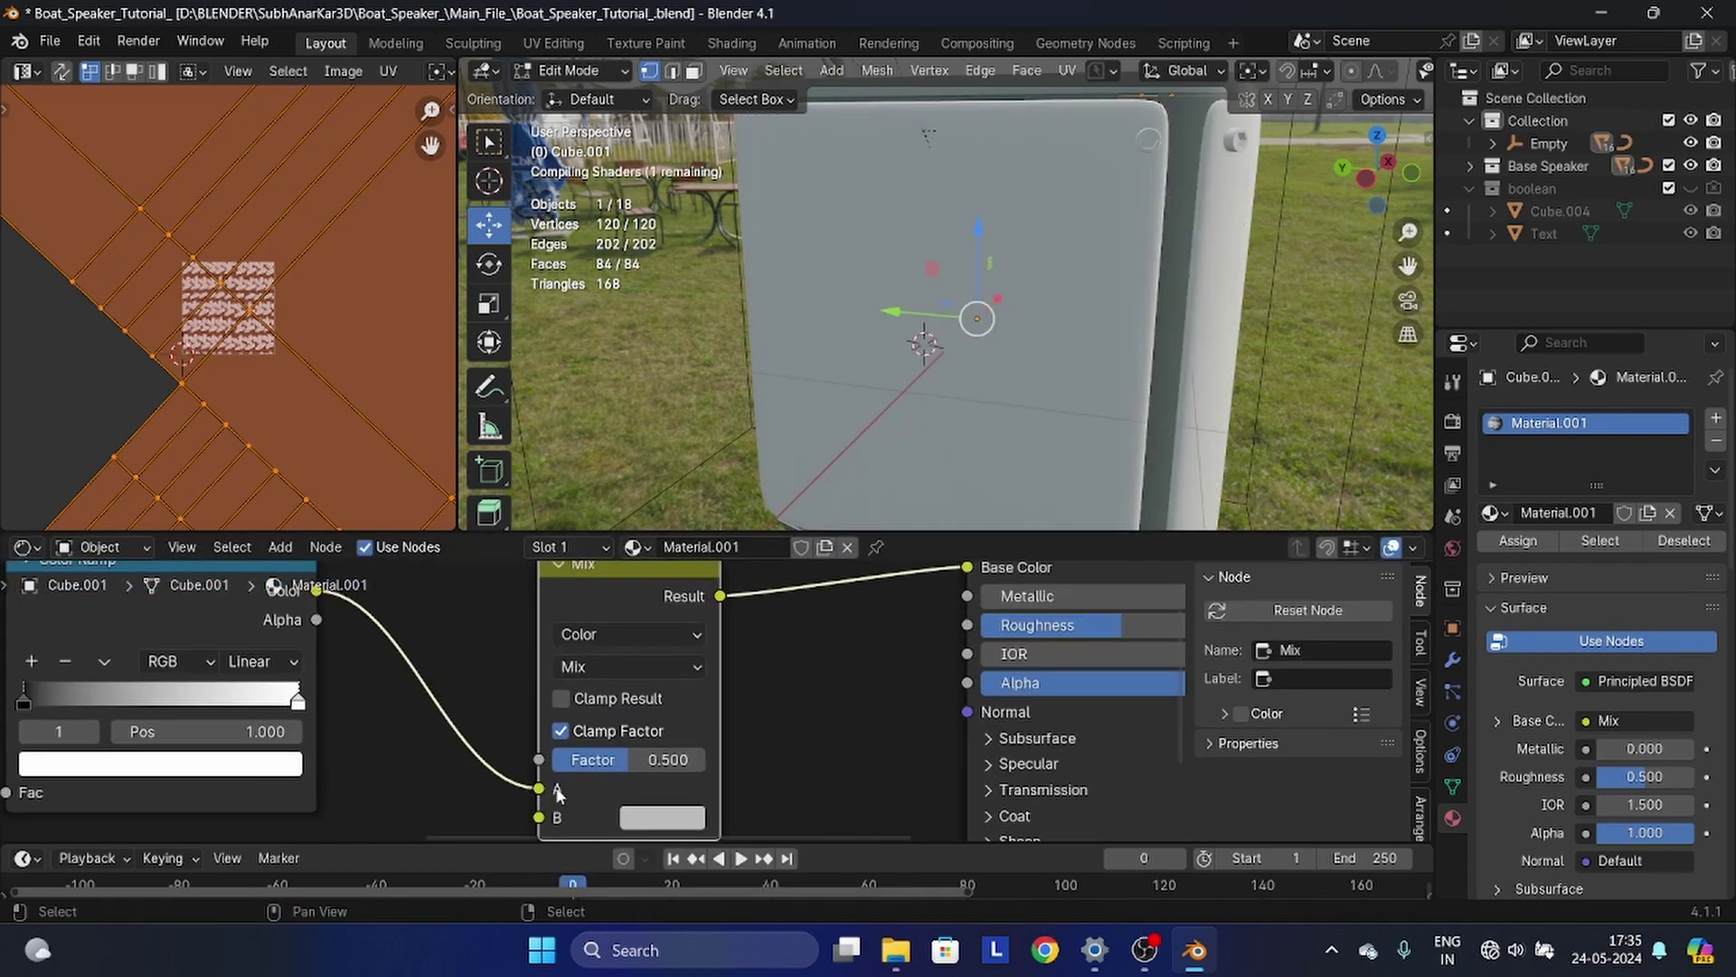
drag(541, 789, 543, 760)
middle_drag(580, 786, 600, 718)
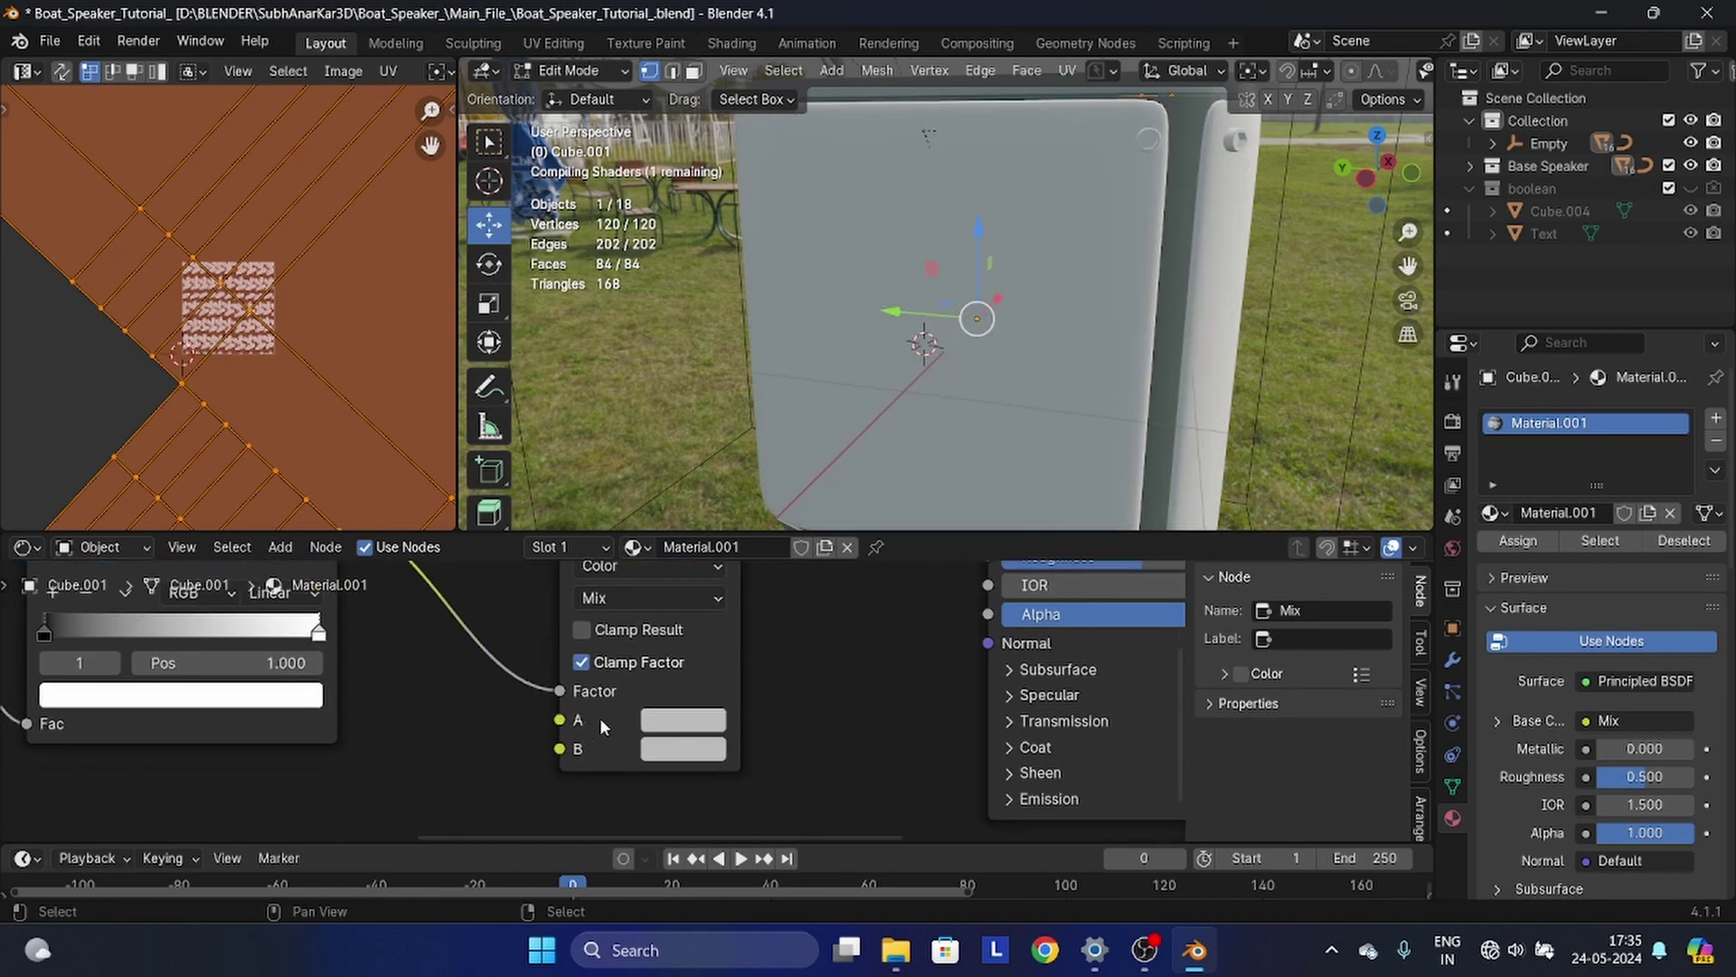
- Set the Mix node's color A to dark grey and color B to black
click(703, 721)
drag(898, 395, 897, 575)
click(684, 751)
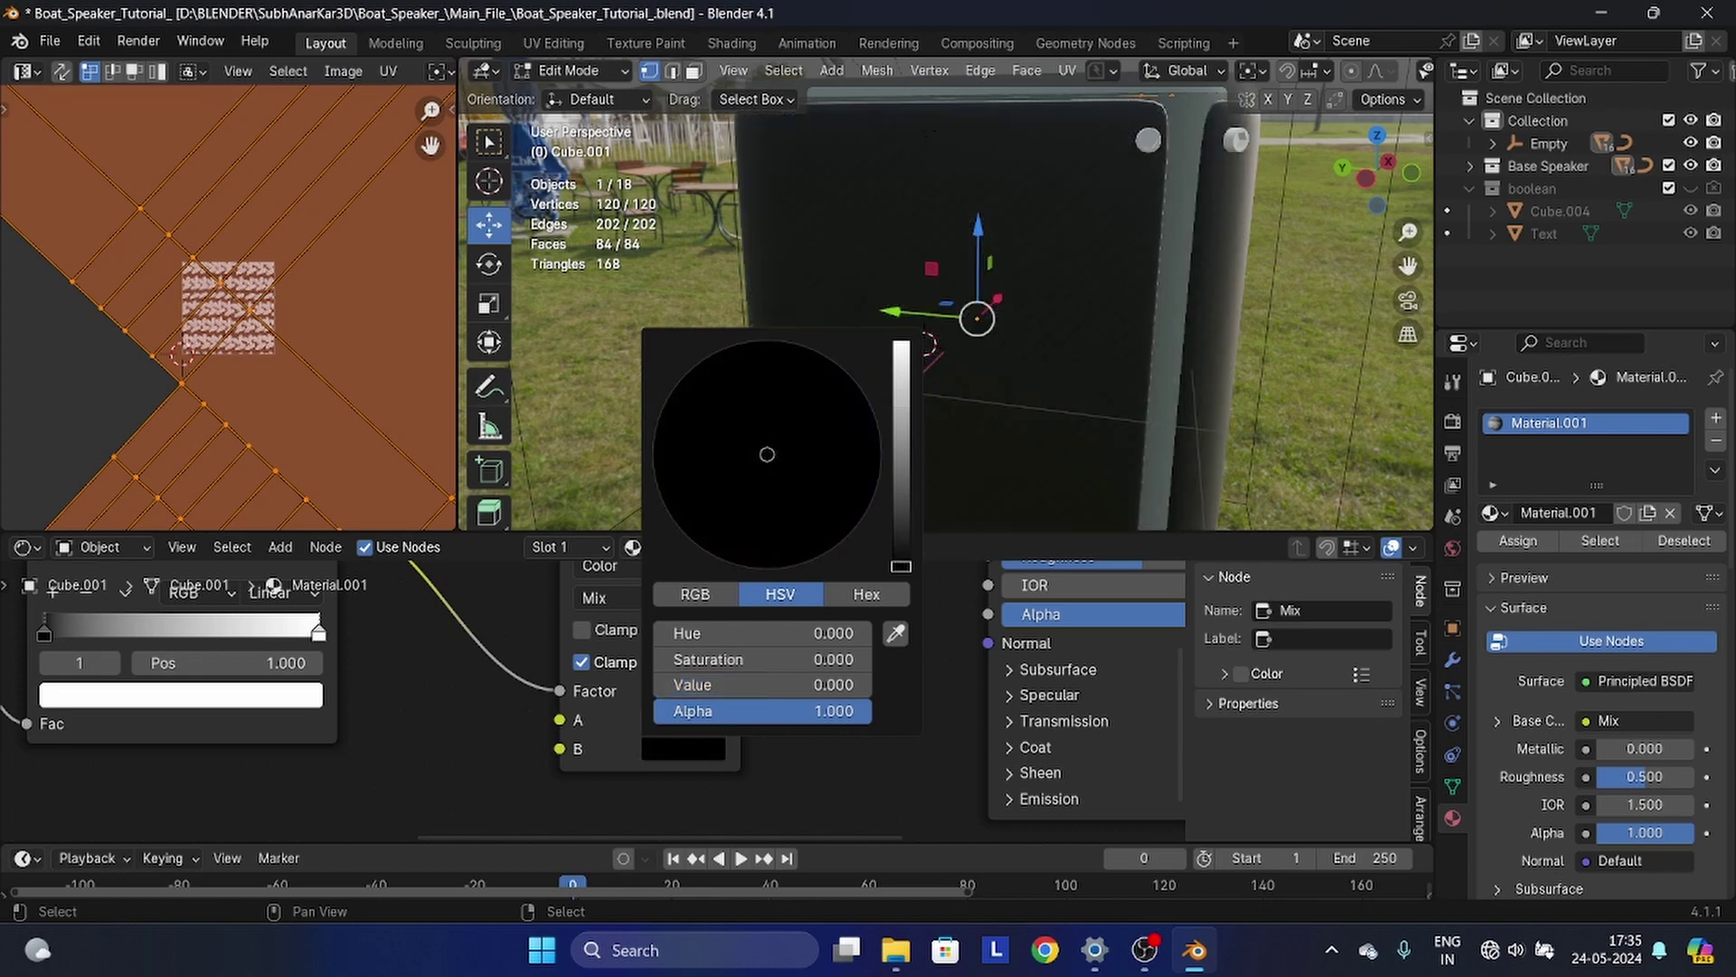
scroll(808, 294, up, 5)
scroll(810, 291, down, 6)
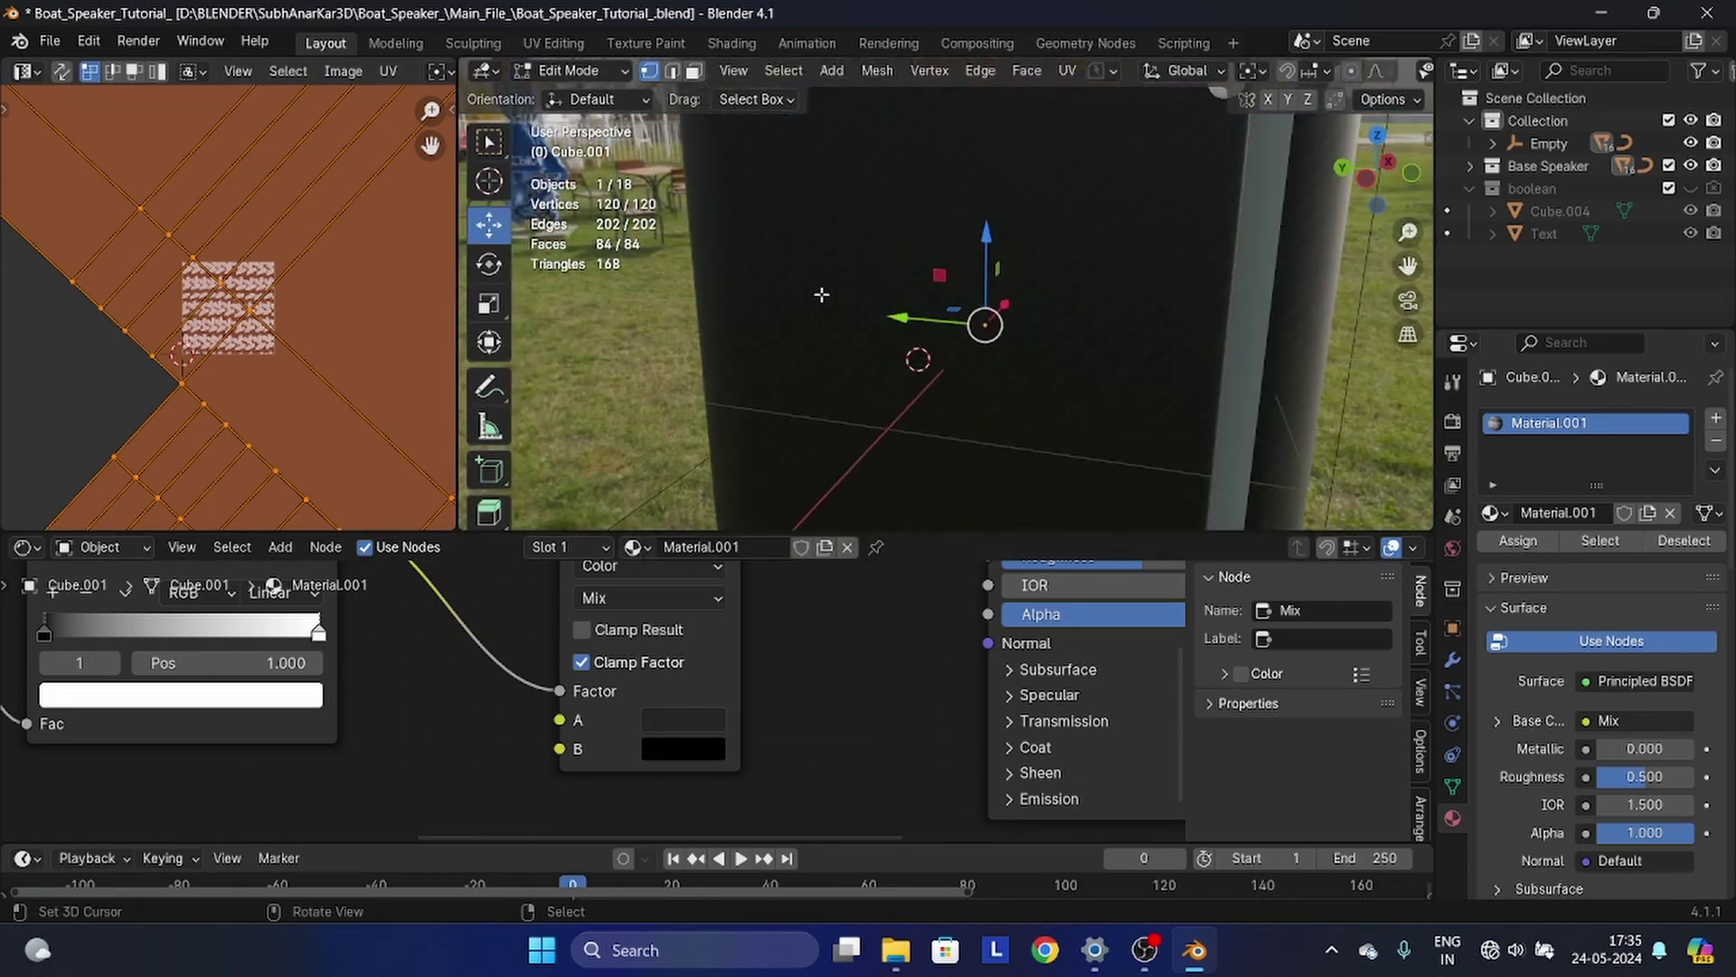
middle_drag(832, 291, 866, 277)
click(1197, 421)
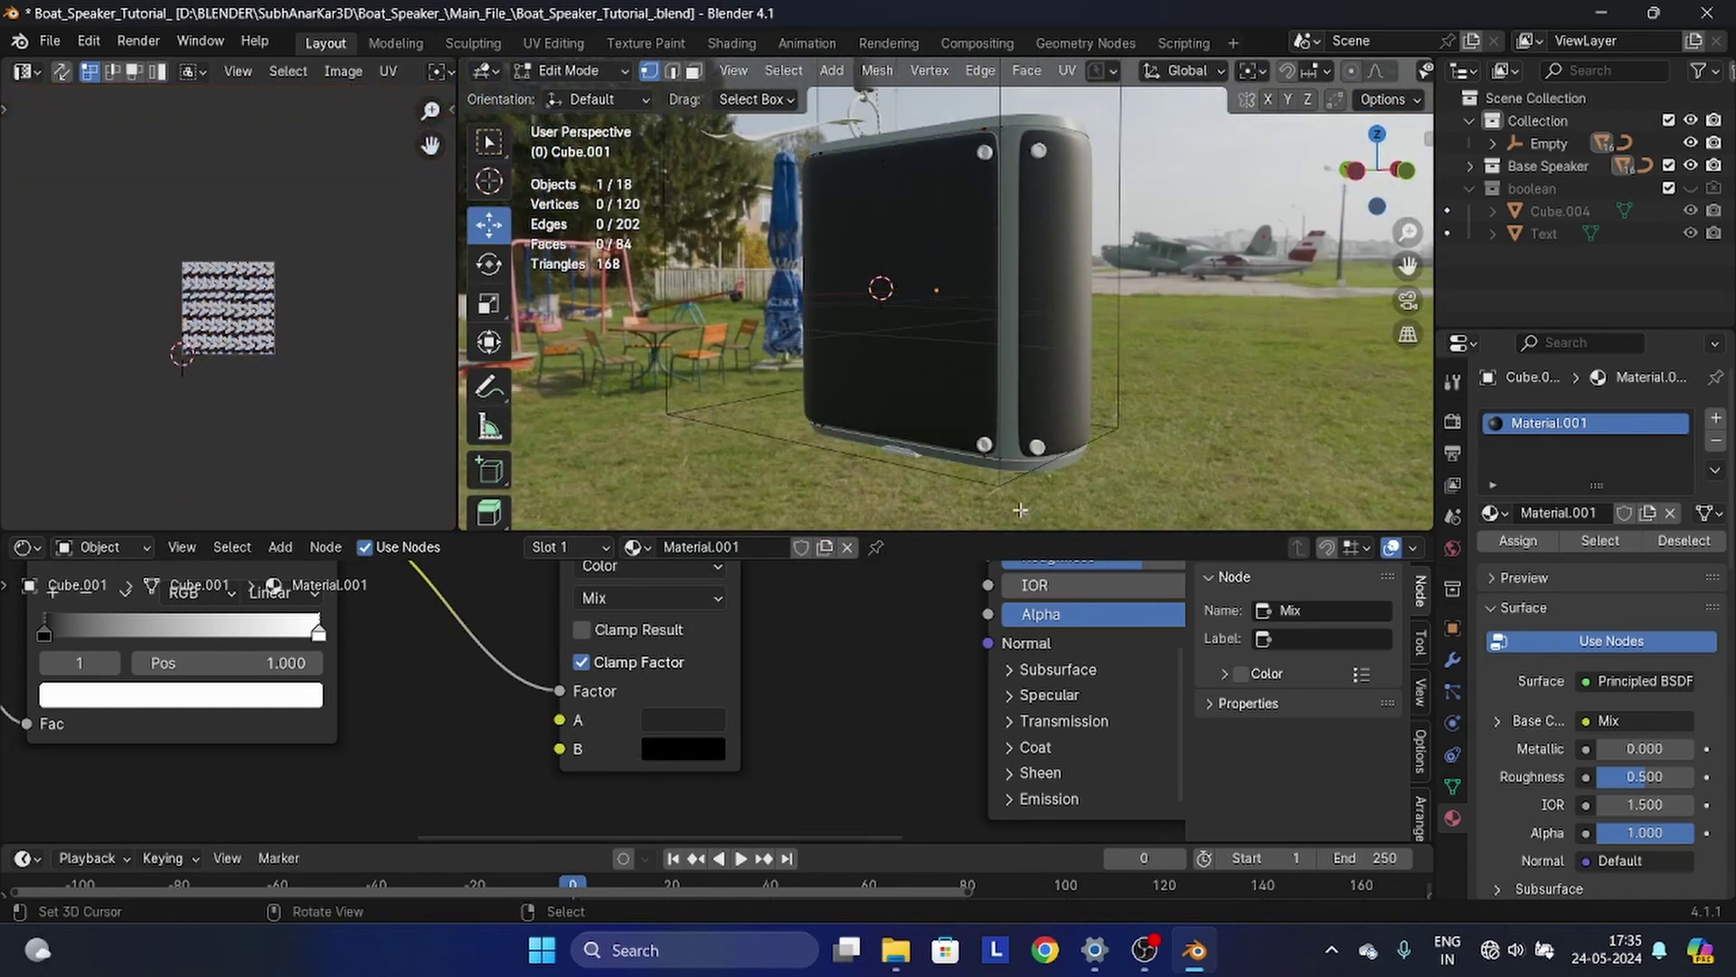
- Connect the Color Ramp's color output to the Principled BSDF's Roughness
scroll(1018, 510, up, 1)
scroll(587, 700, up, 3)
middle_drag(756, 673, 551, 767)
scroll(554, 764, down, 1)
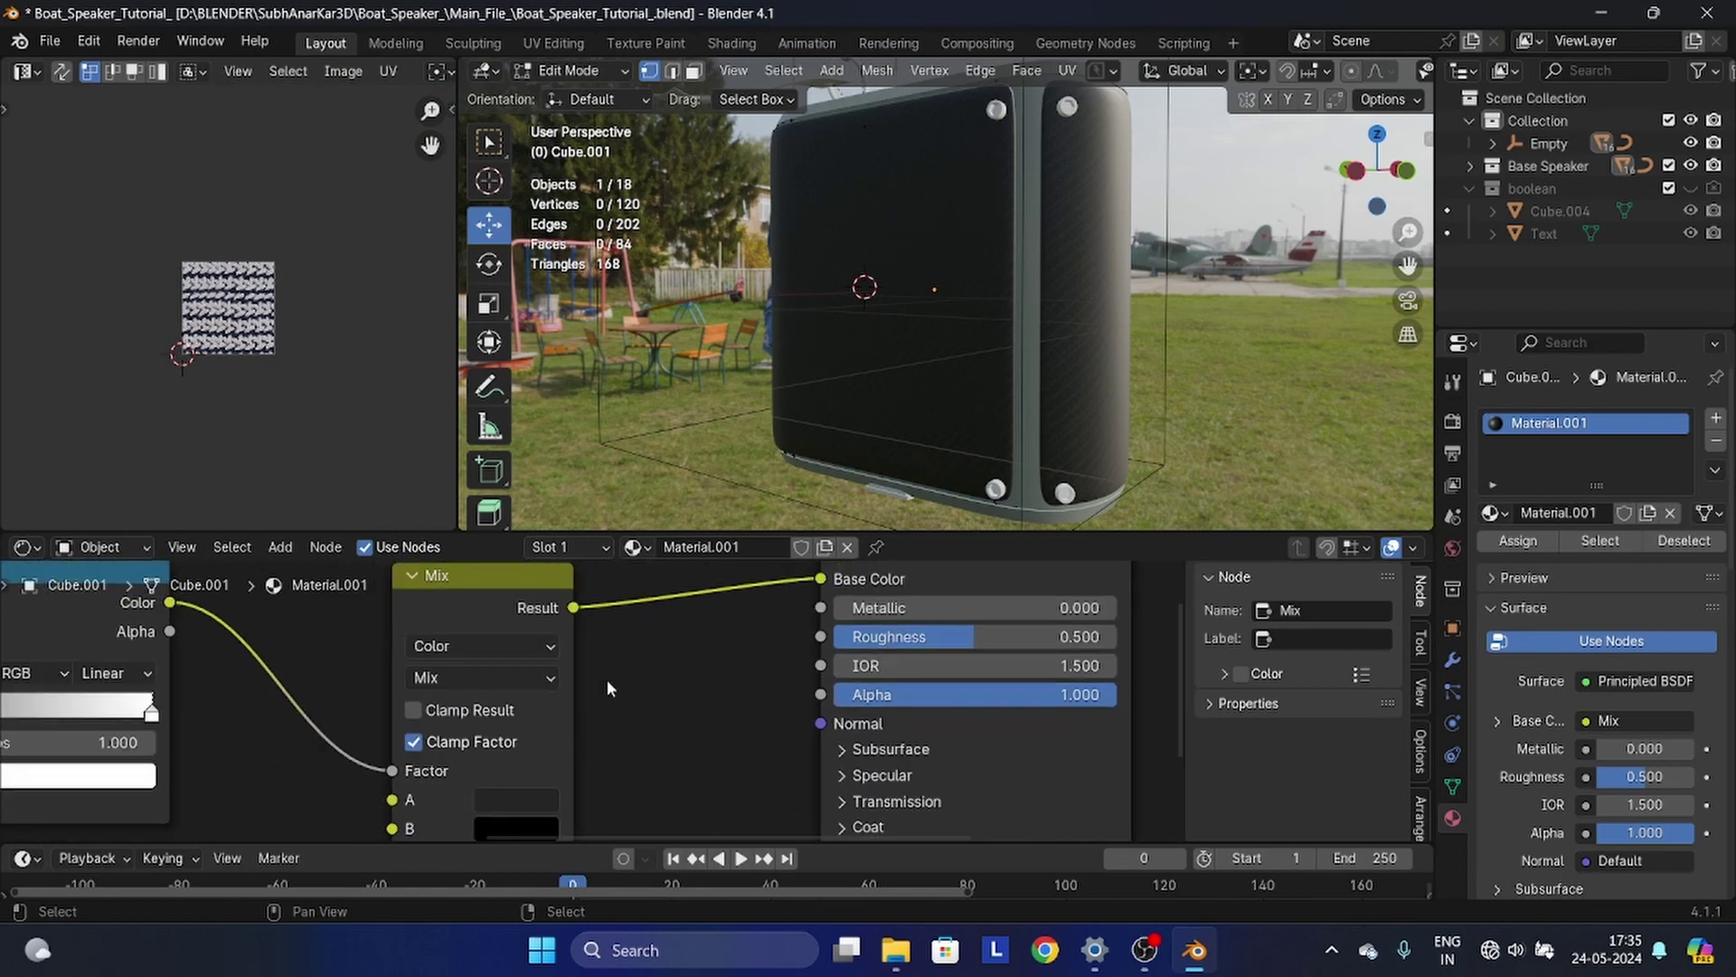
scroll(584, 653, down, 1)
click(256, 627)
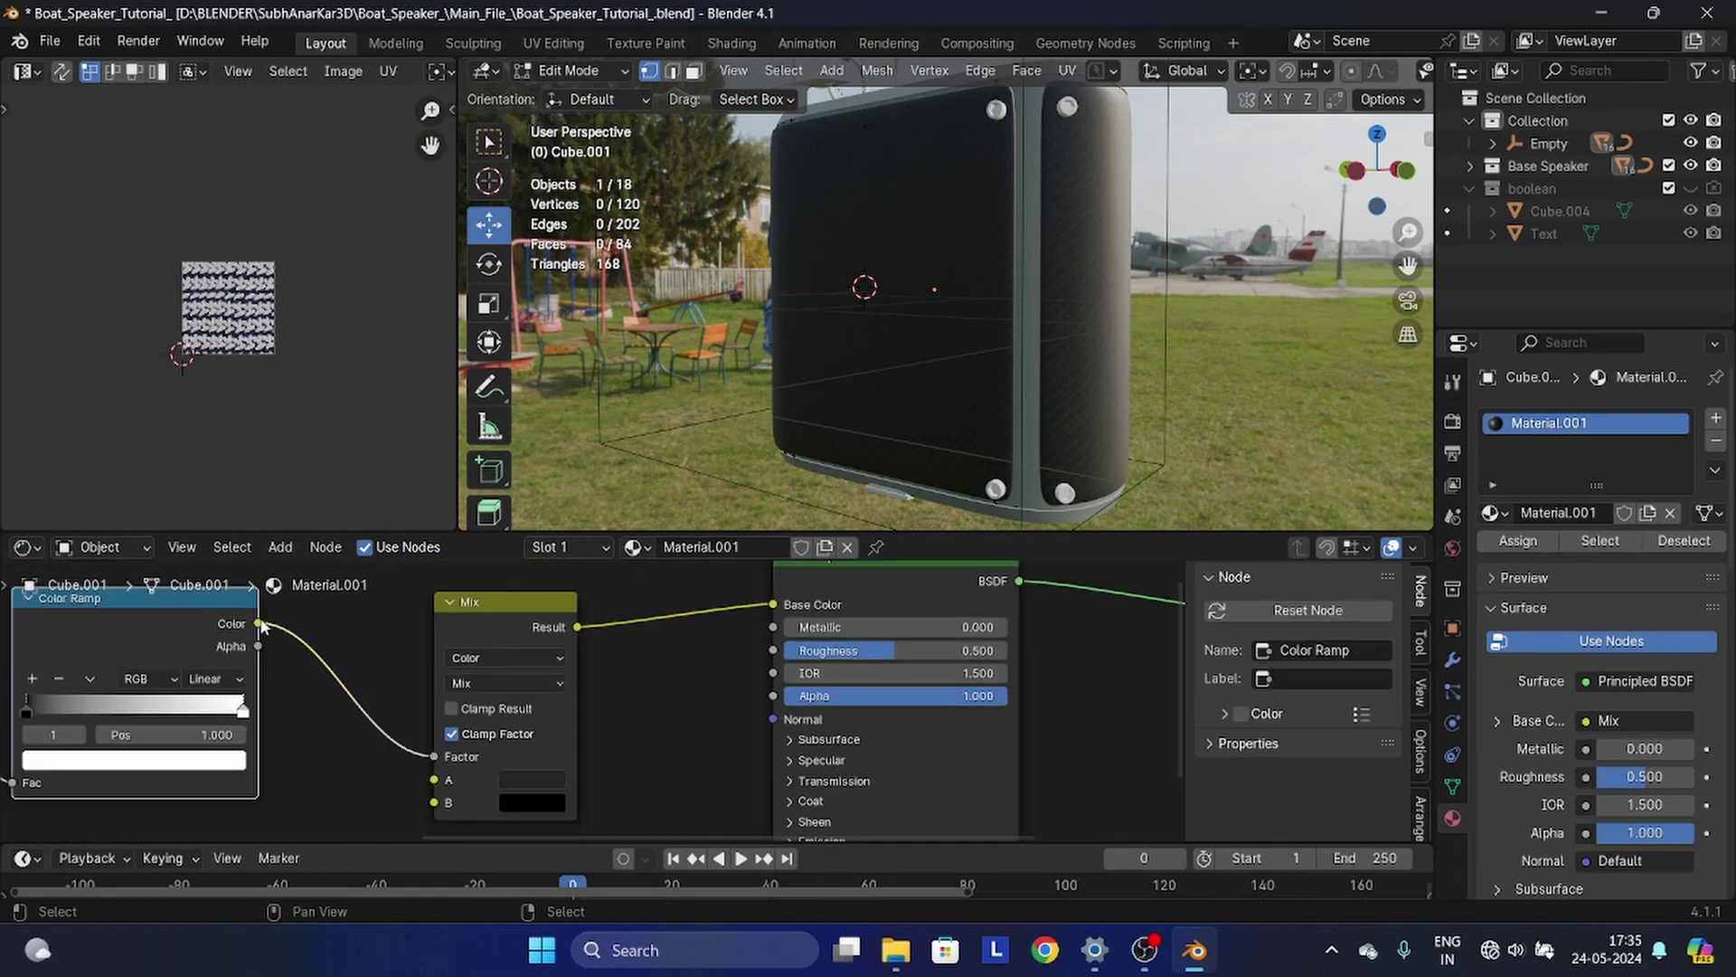
drag(770, 653, 773, 650)
scroll(605, 689, down, 1)
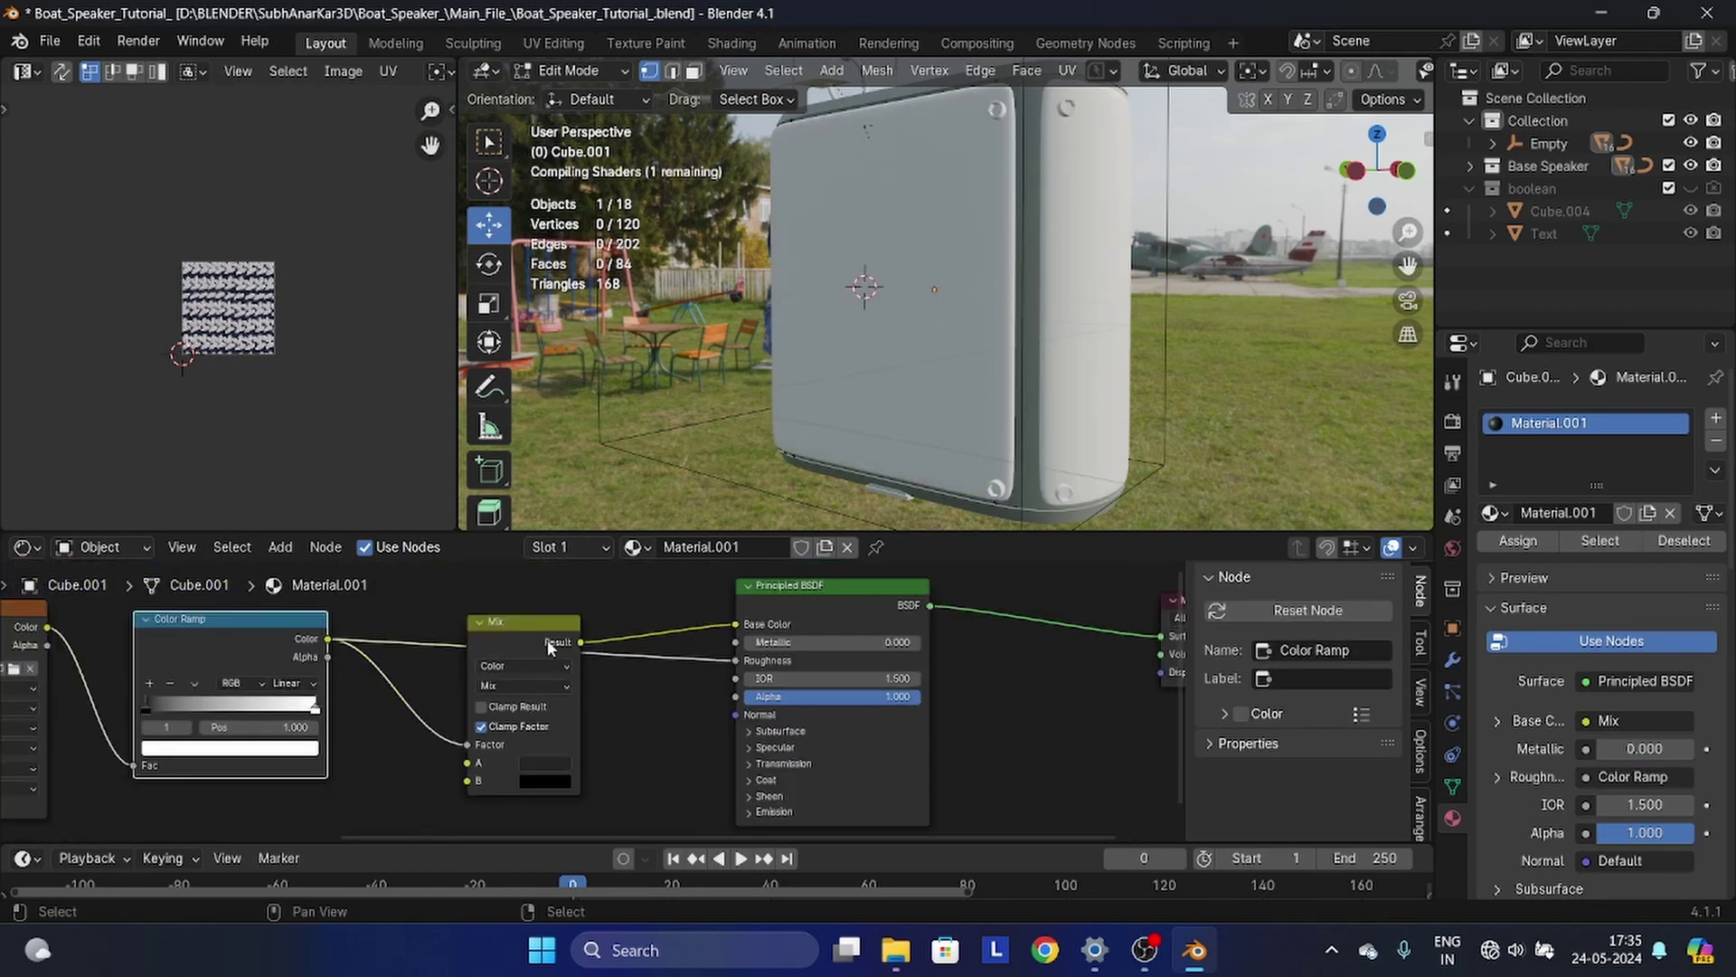
- Move the Mix node up, clear of the link running from the Color Ramp to Roughness
drag(532, 731, 540, 589)
scroll(535, 588, down, 3)
middle_drag(534, 588, 527, 699)
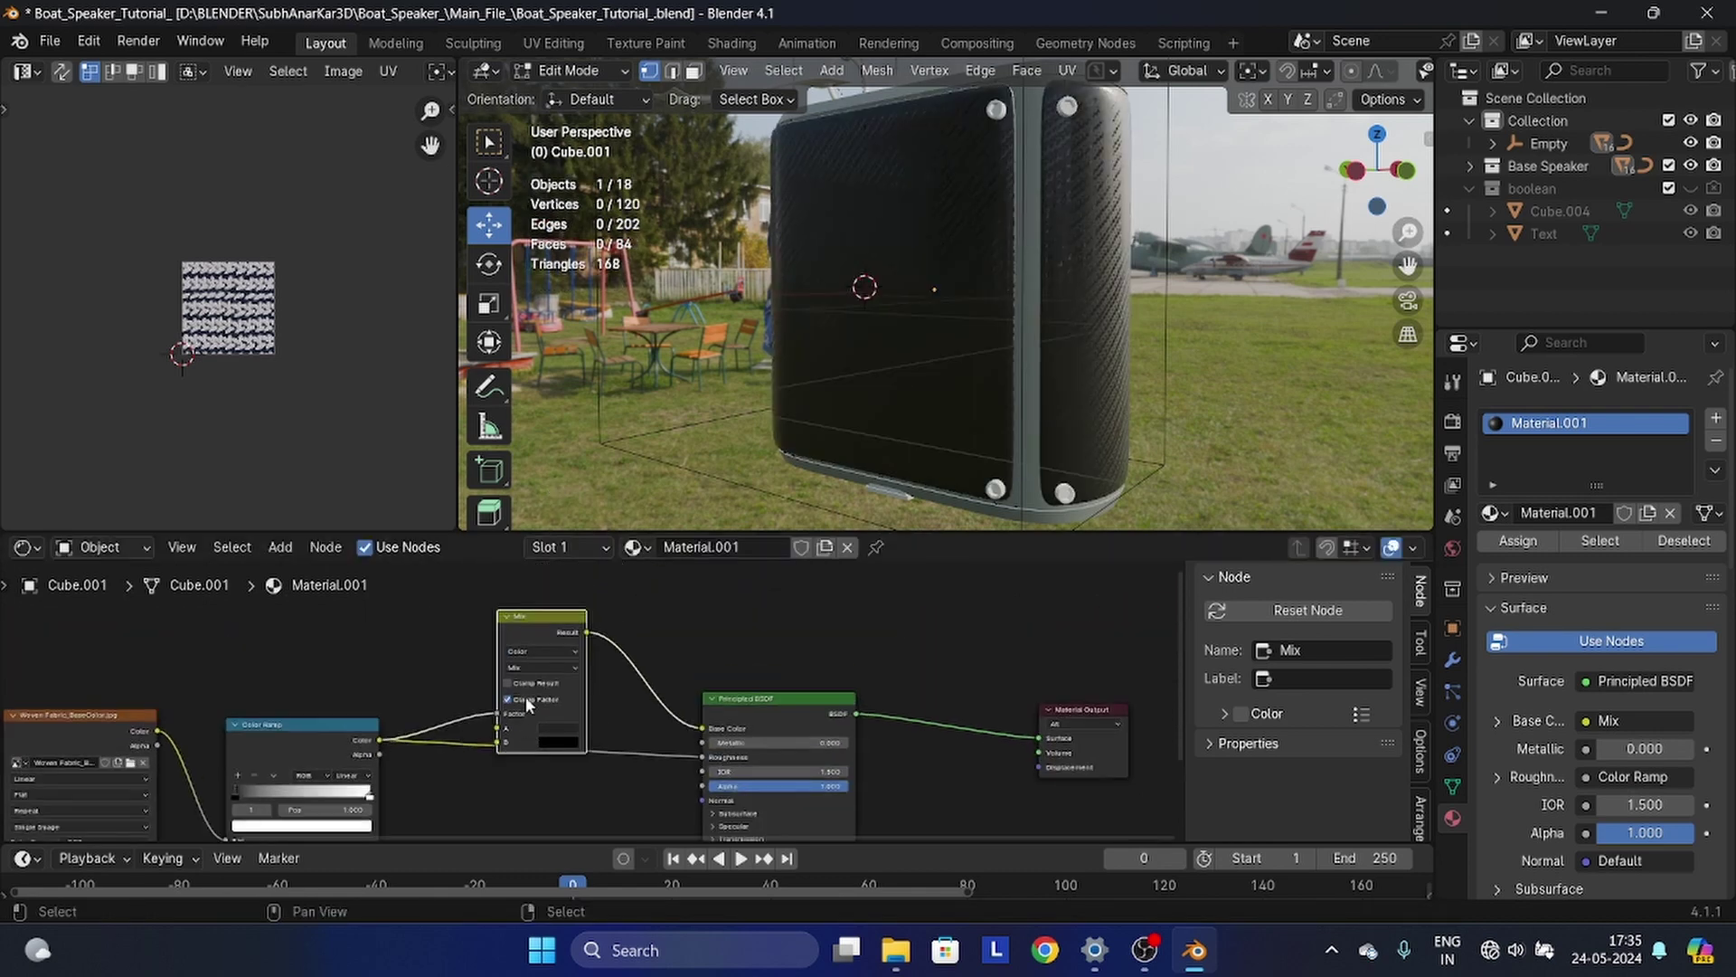
drag(532, 639, 536, 623)
scroll(953, 244, up, 3)
middle_drag(953, 244, 1035, 275)
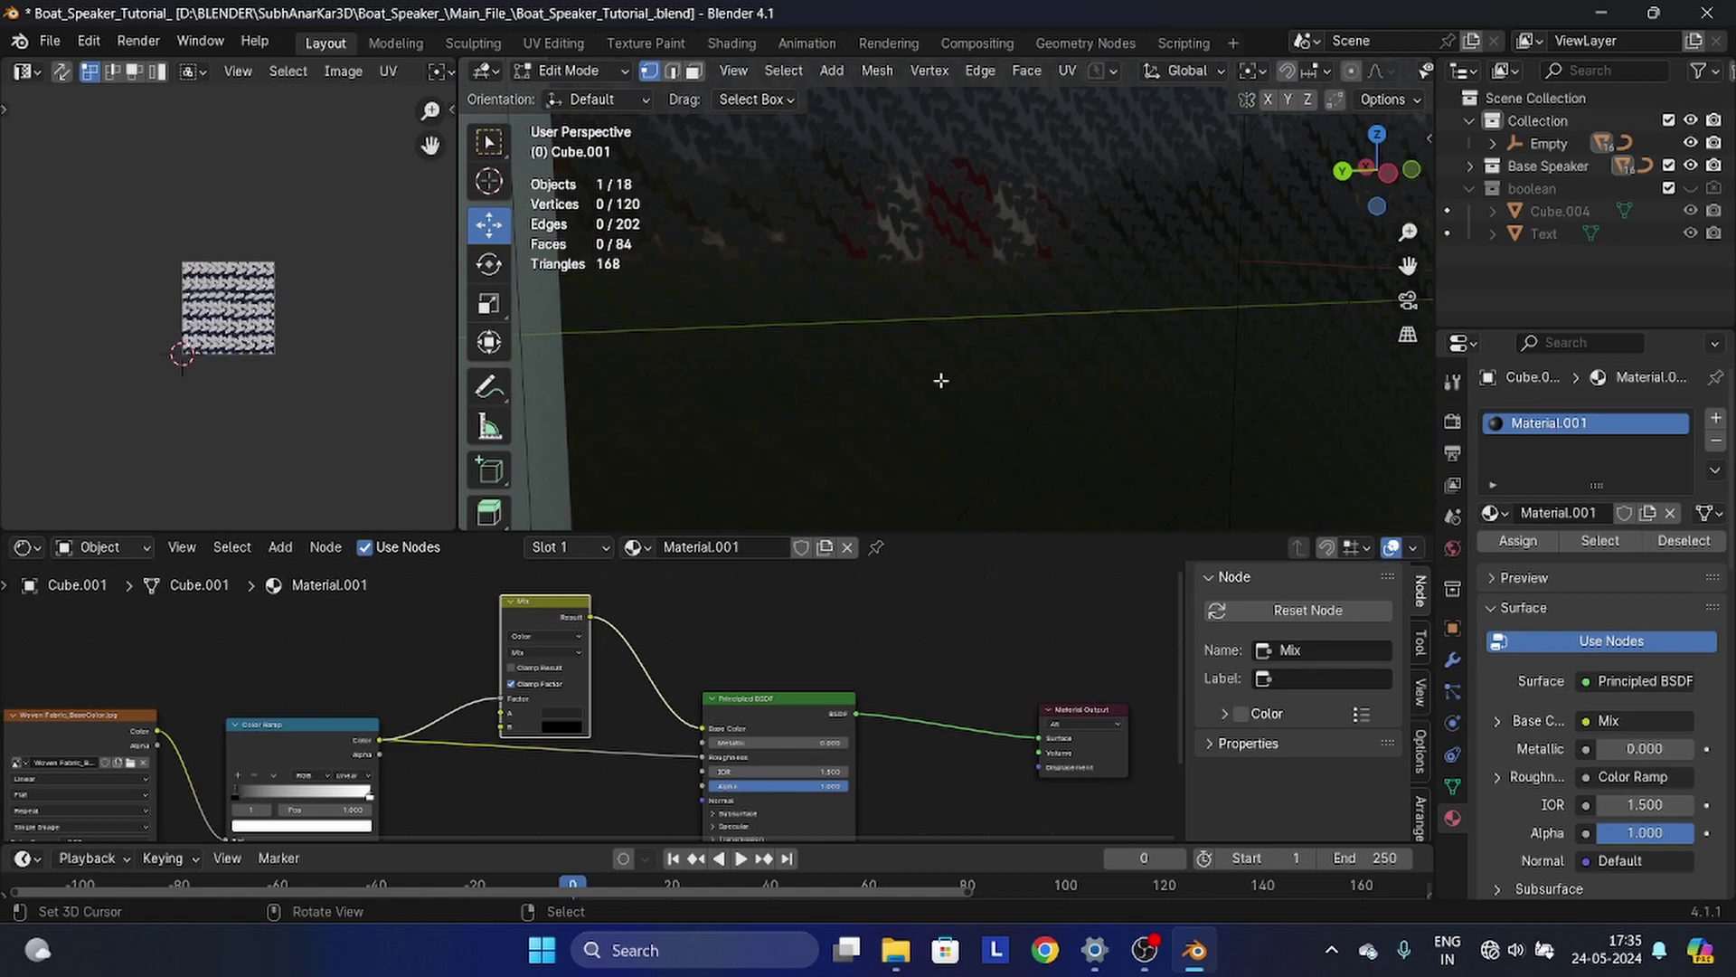
- Insert an Invert Color node between the Color Ramp and the Principled BSDF's Roughness
scroll(675, 685, up, 3)
middle_drag(642, 711, 711, 613)
scroll(671, 645, up, 2)
shift+scroll(671, 646, up, 1)
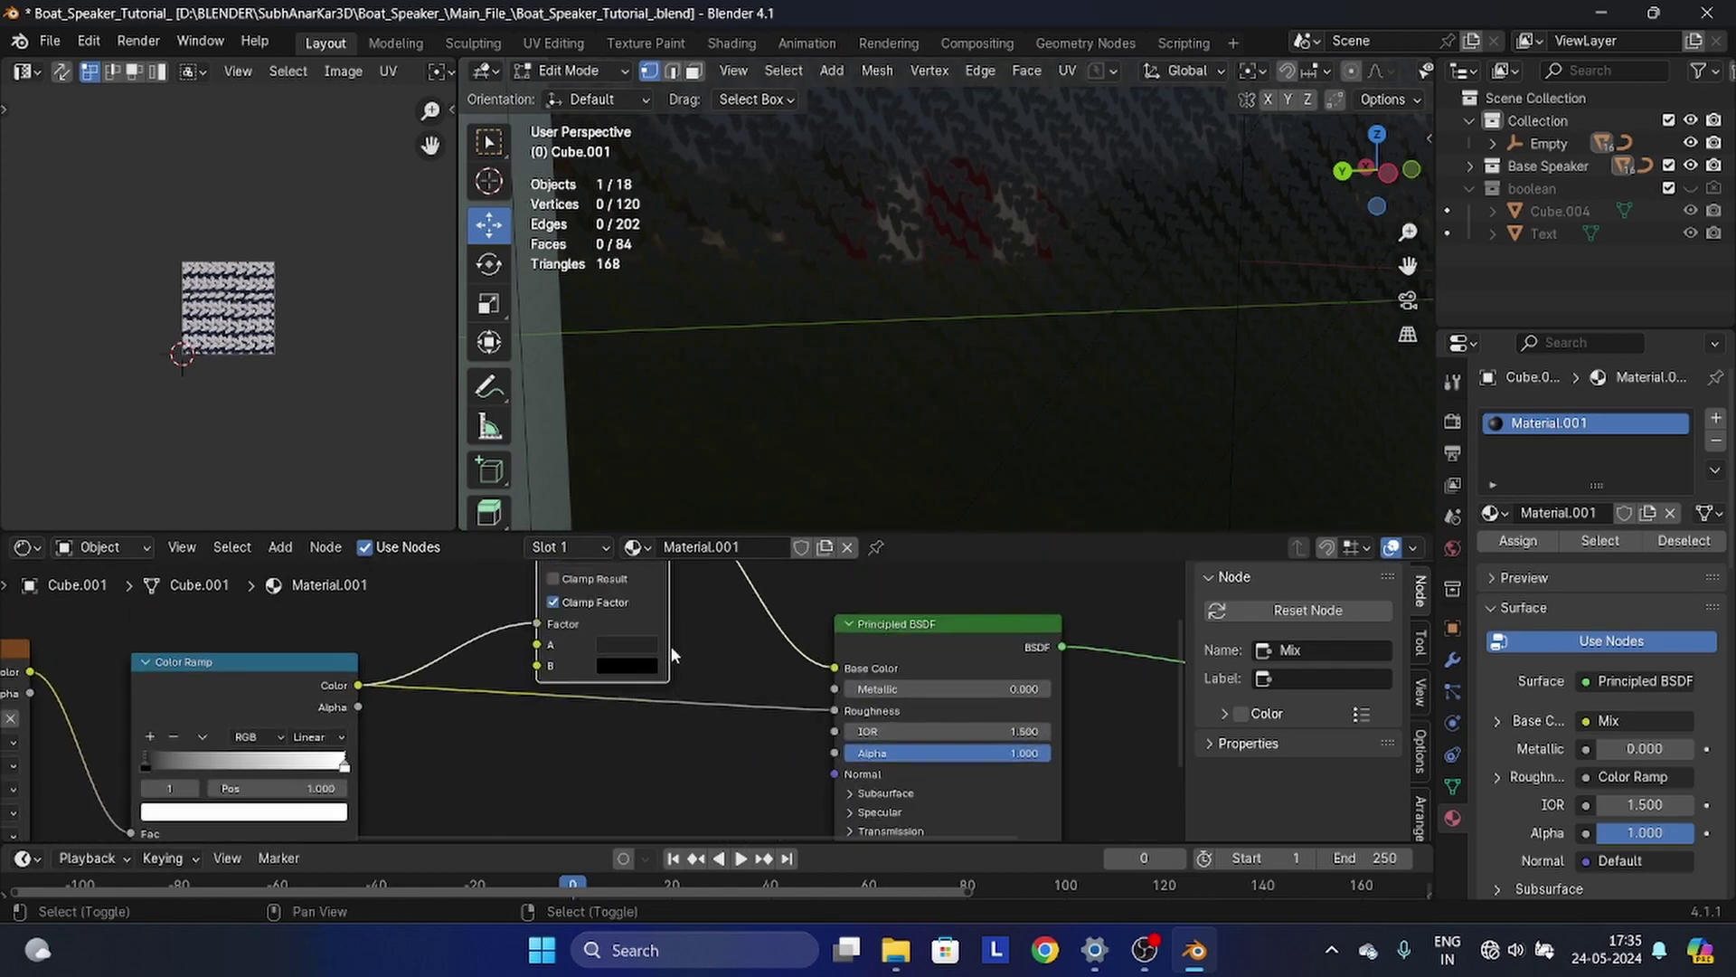
key(shift+a)
click(596, 619)
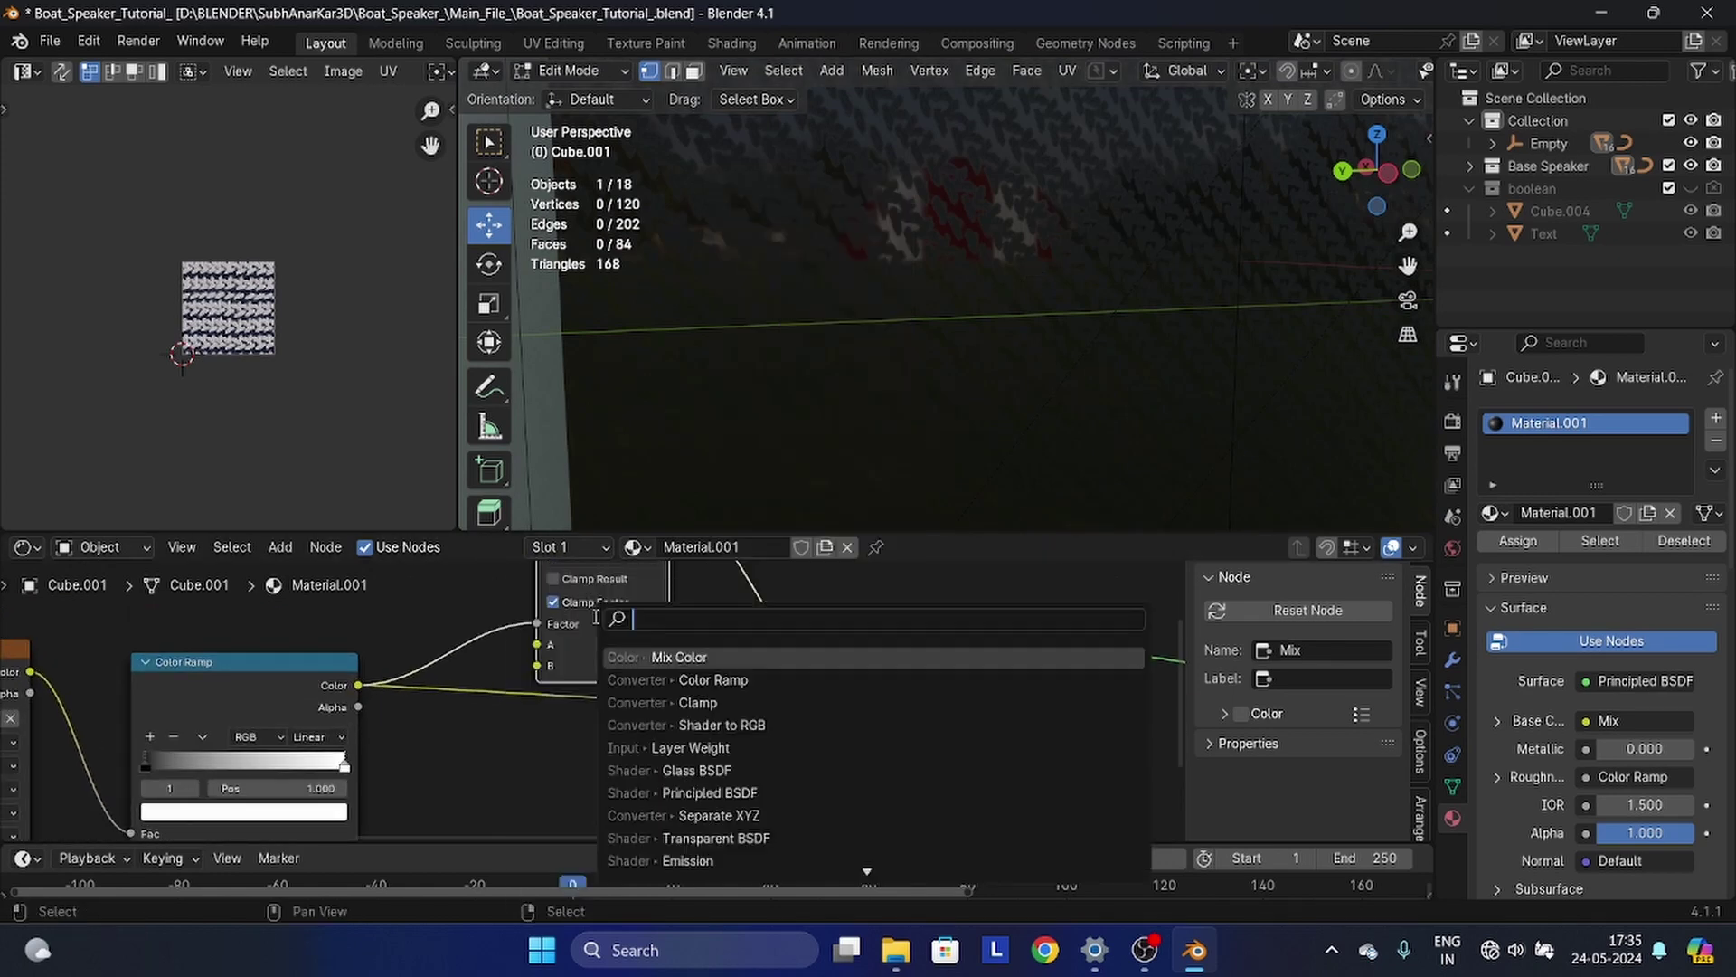
text(in)
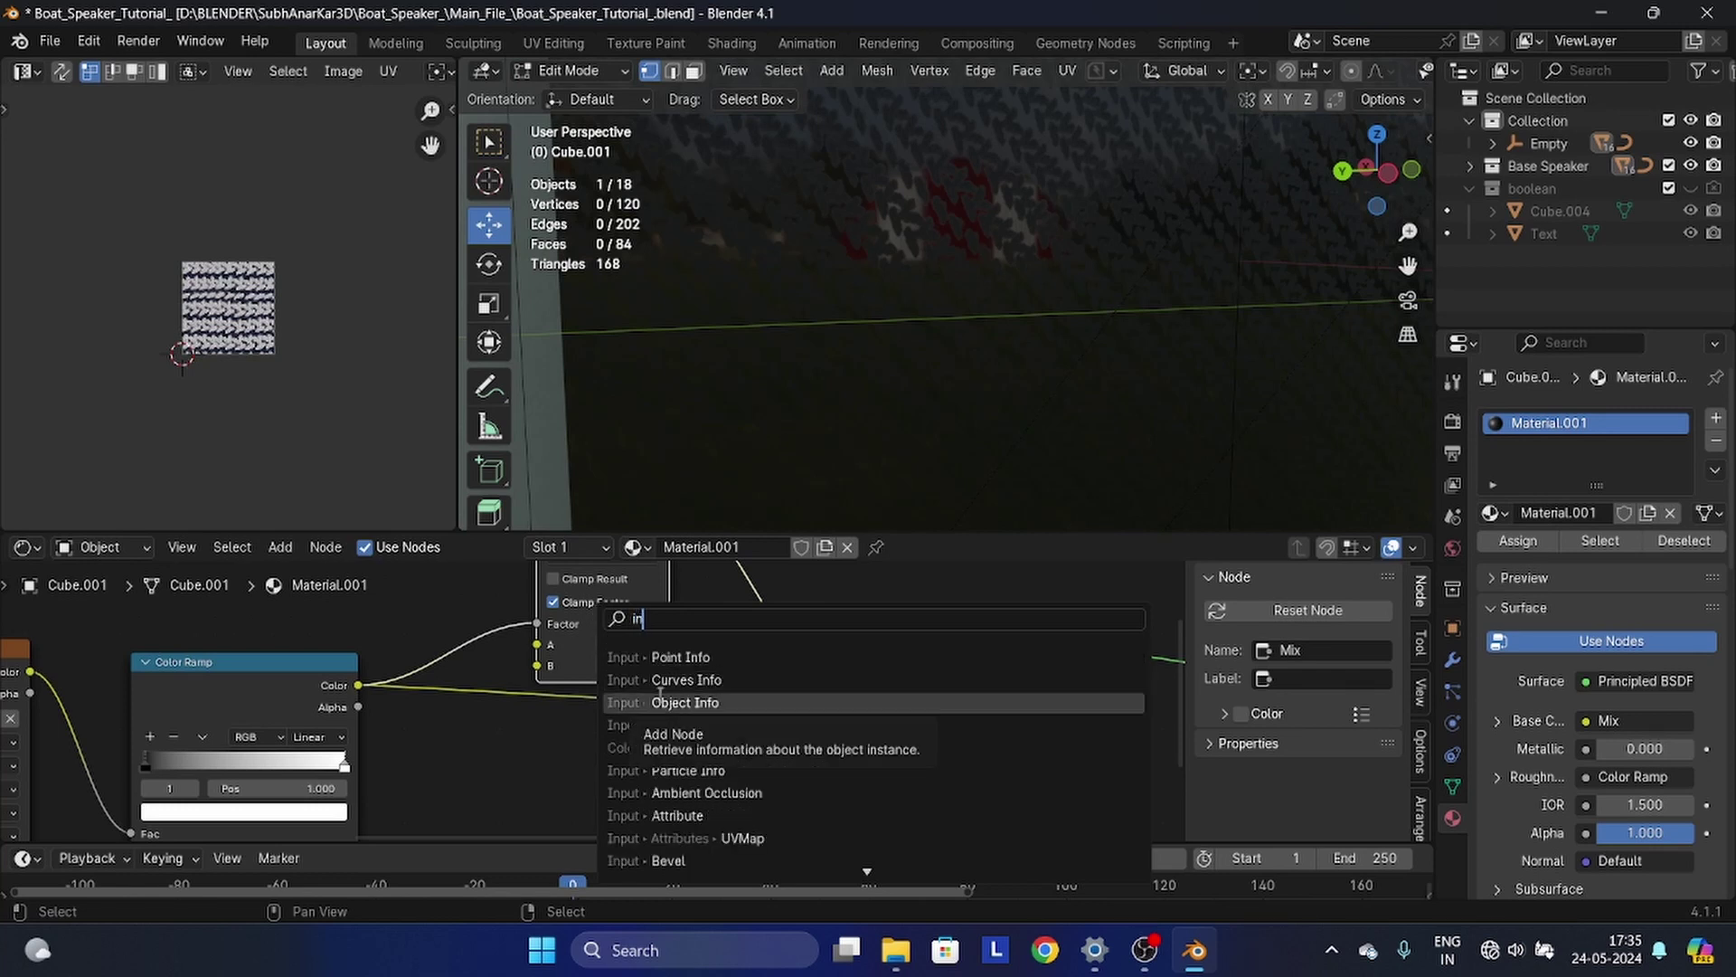
text(v)
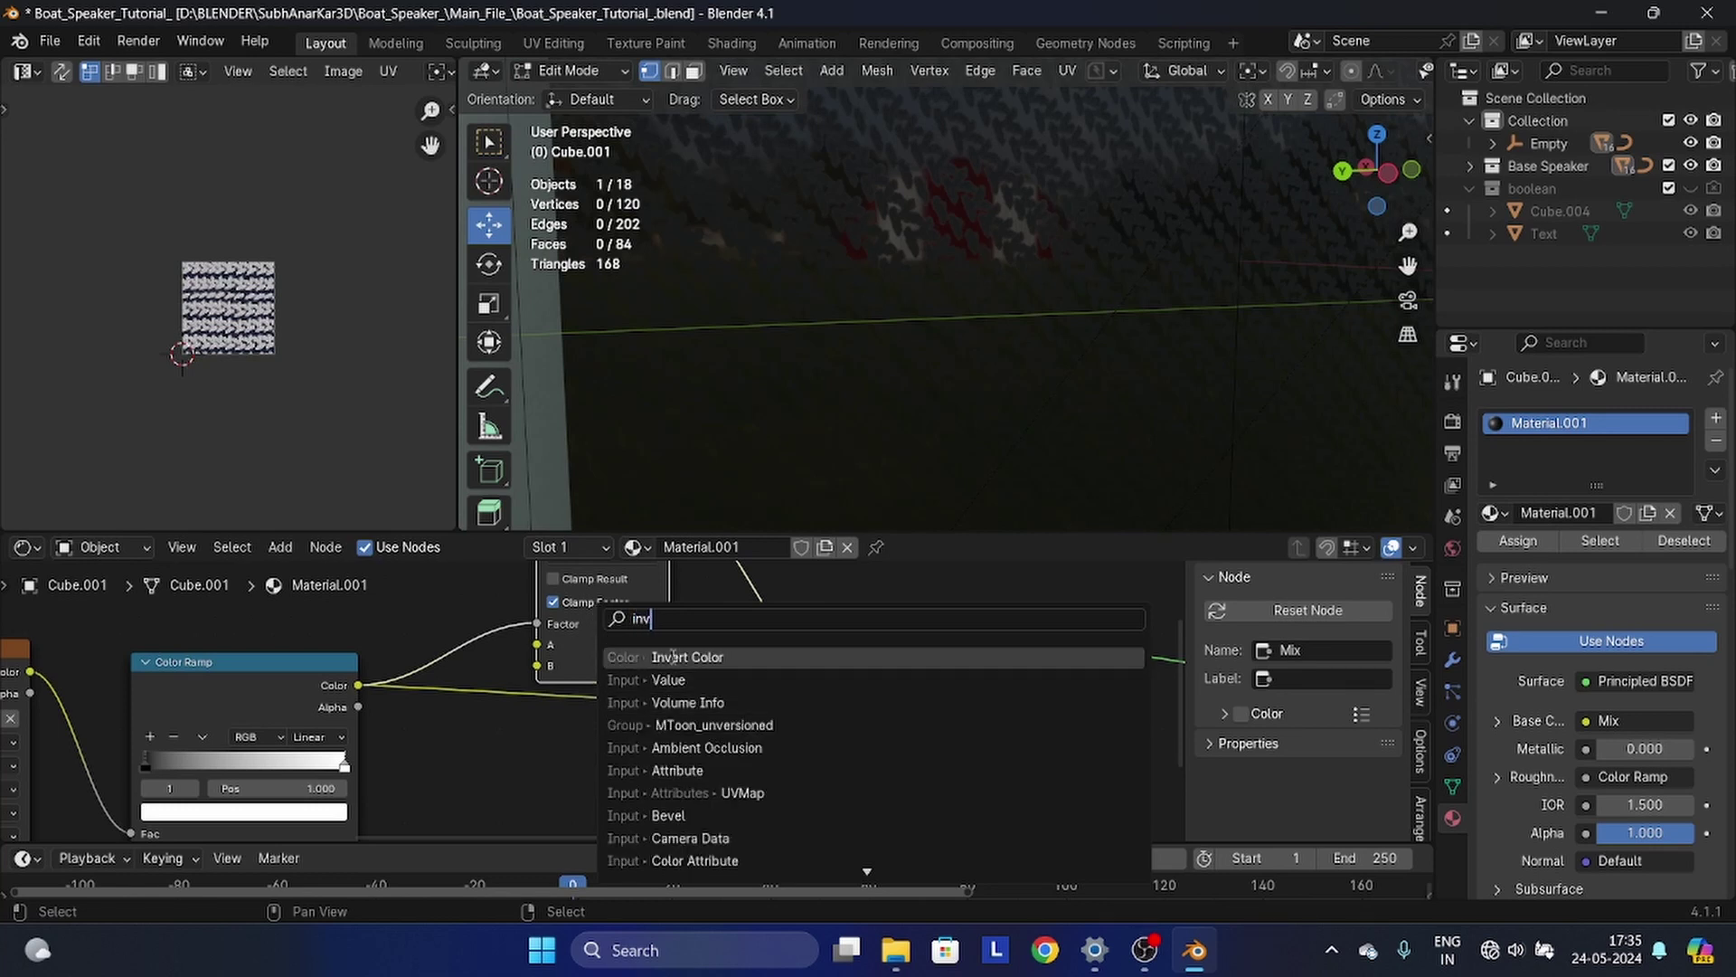
click(667, 661)
click(624, 680)
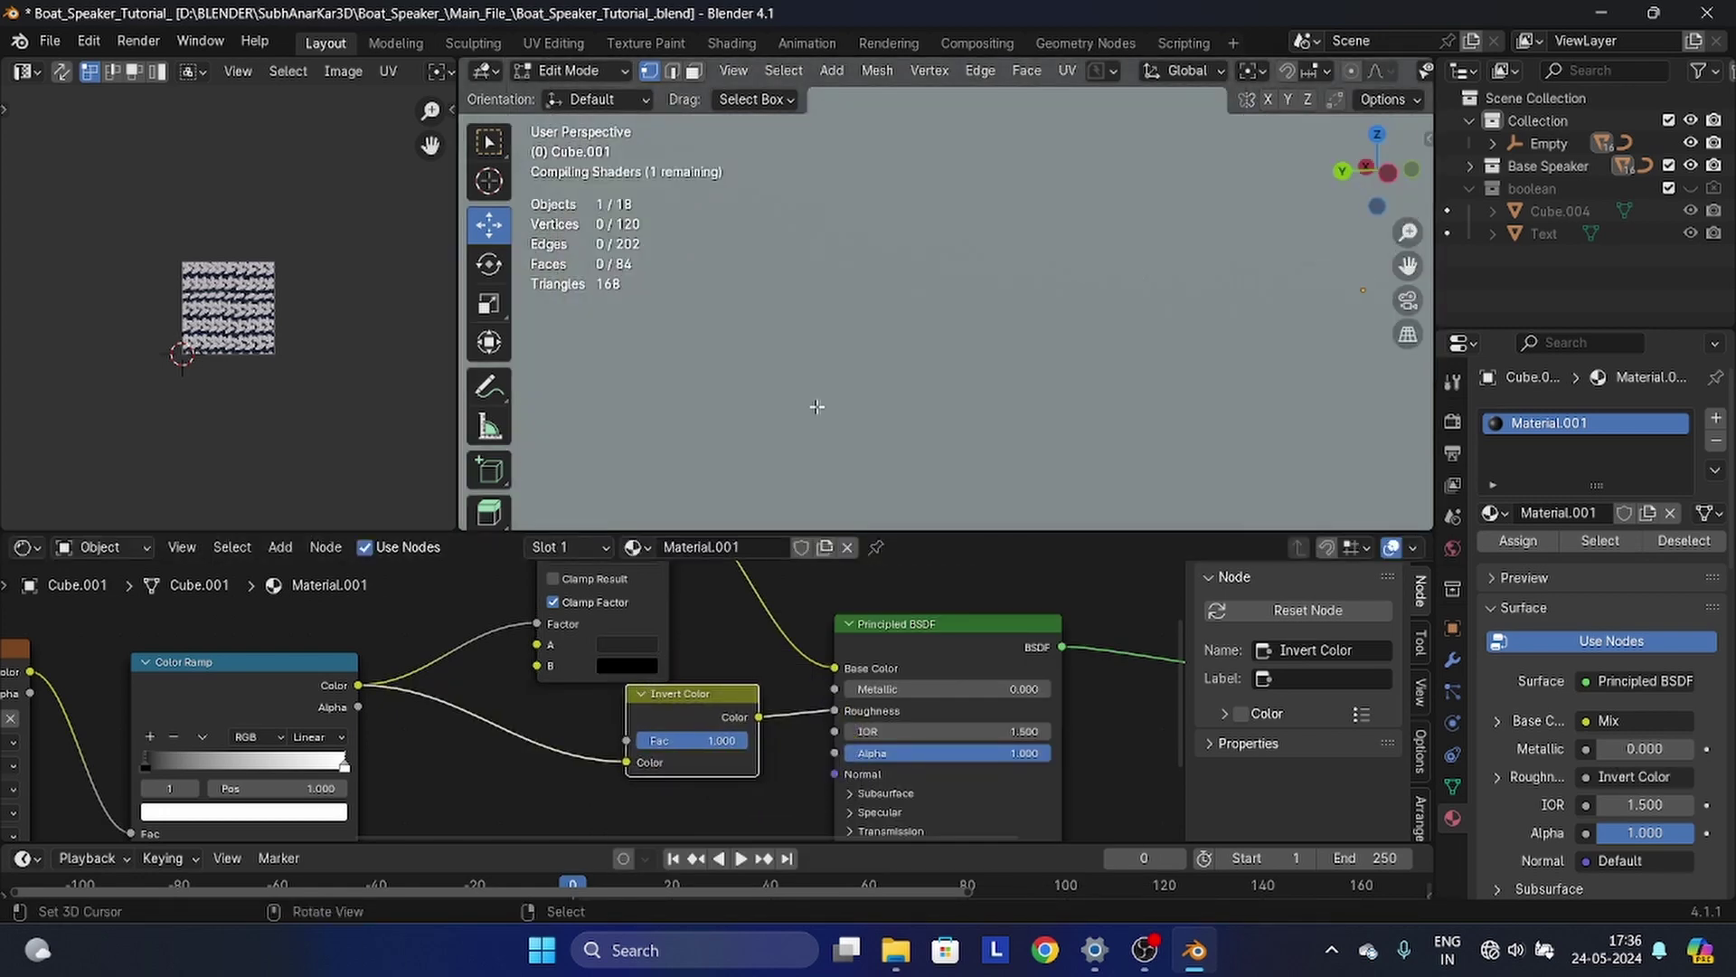
- Reposition the Invert Color node closer to the Color Ramp and set its Fac to about 0.647
scroll(823, 389, up, 7)
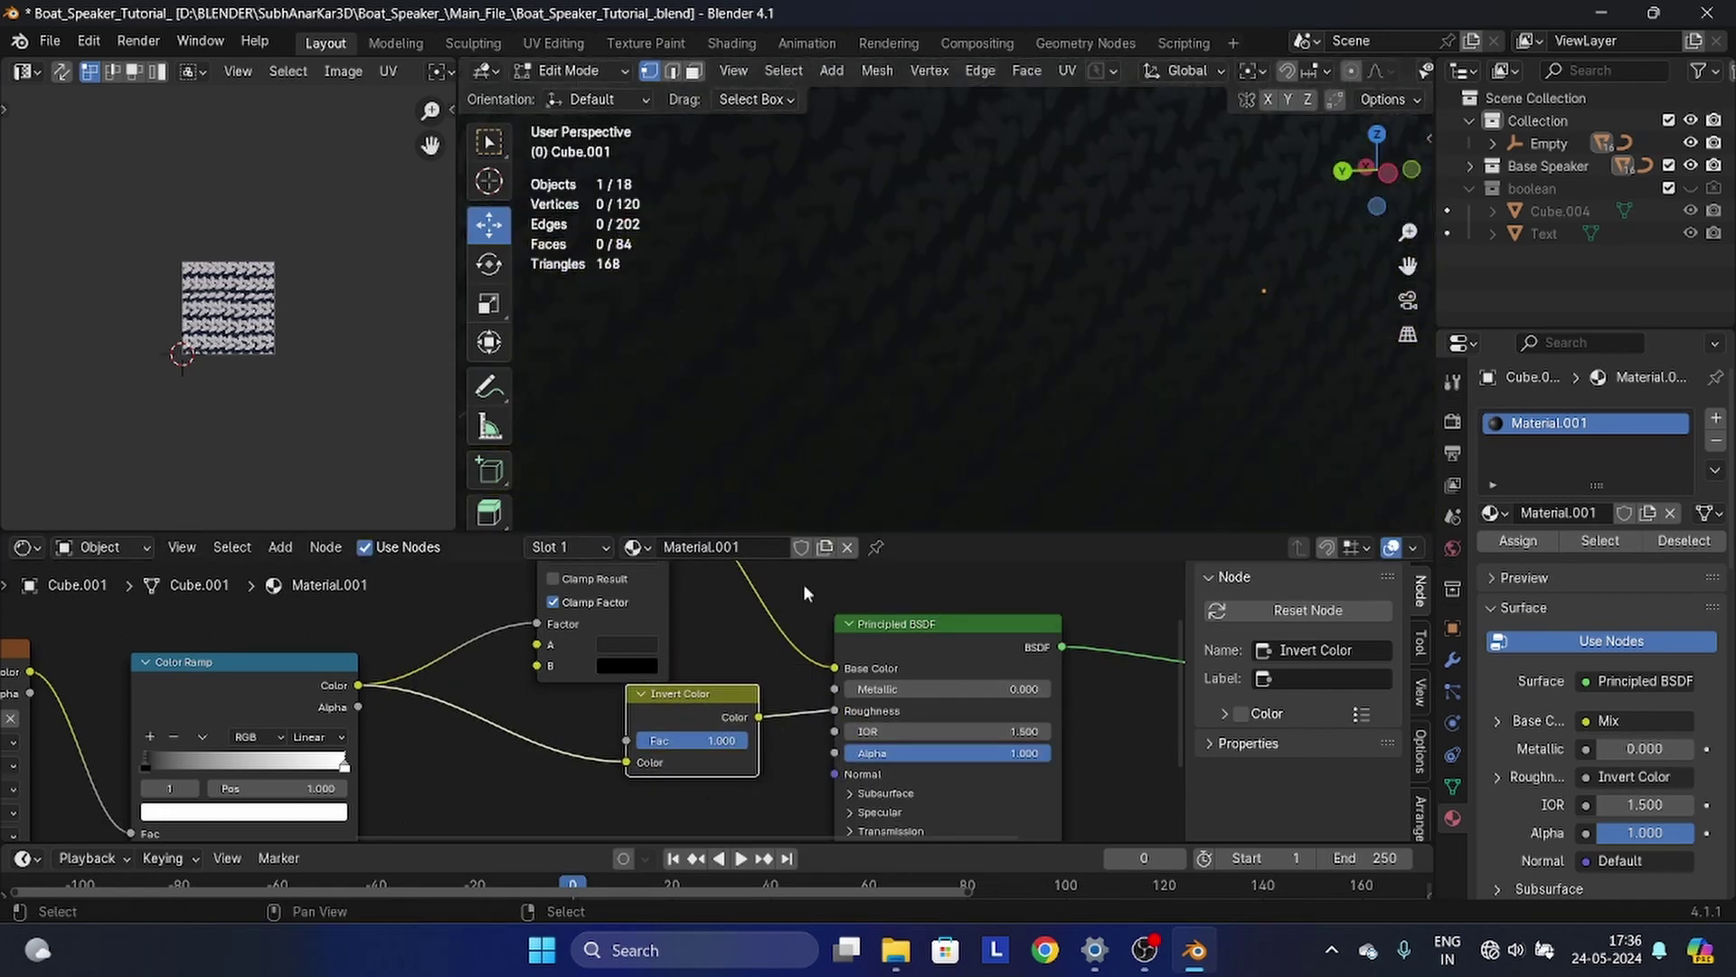
drag(702, 714, 621, 752)
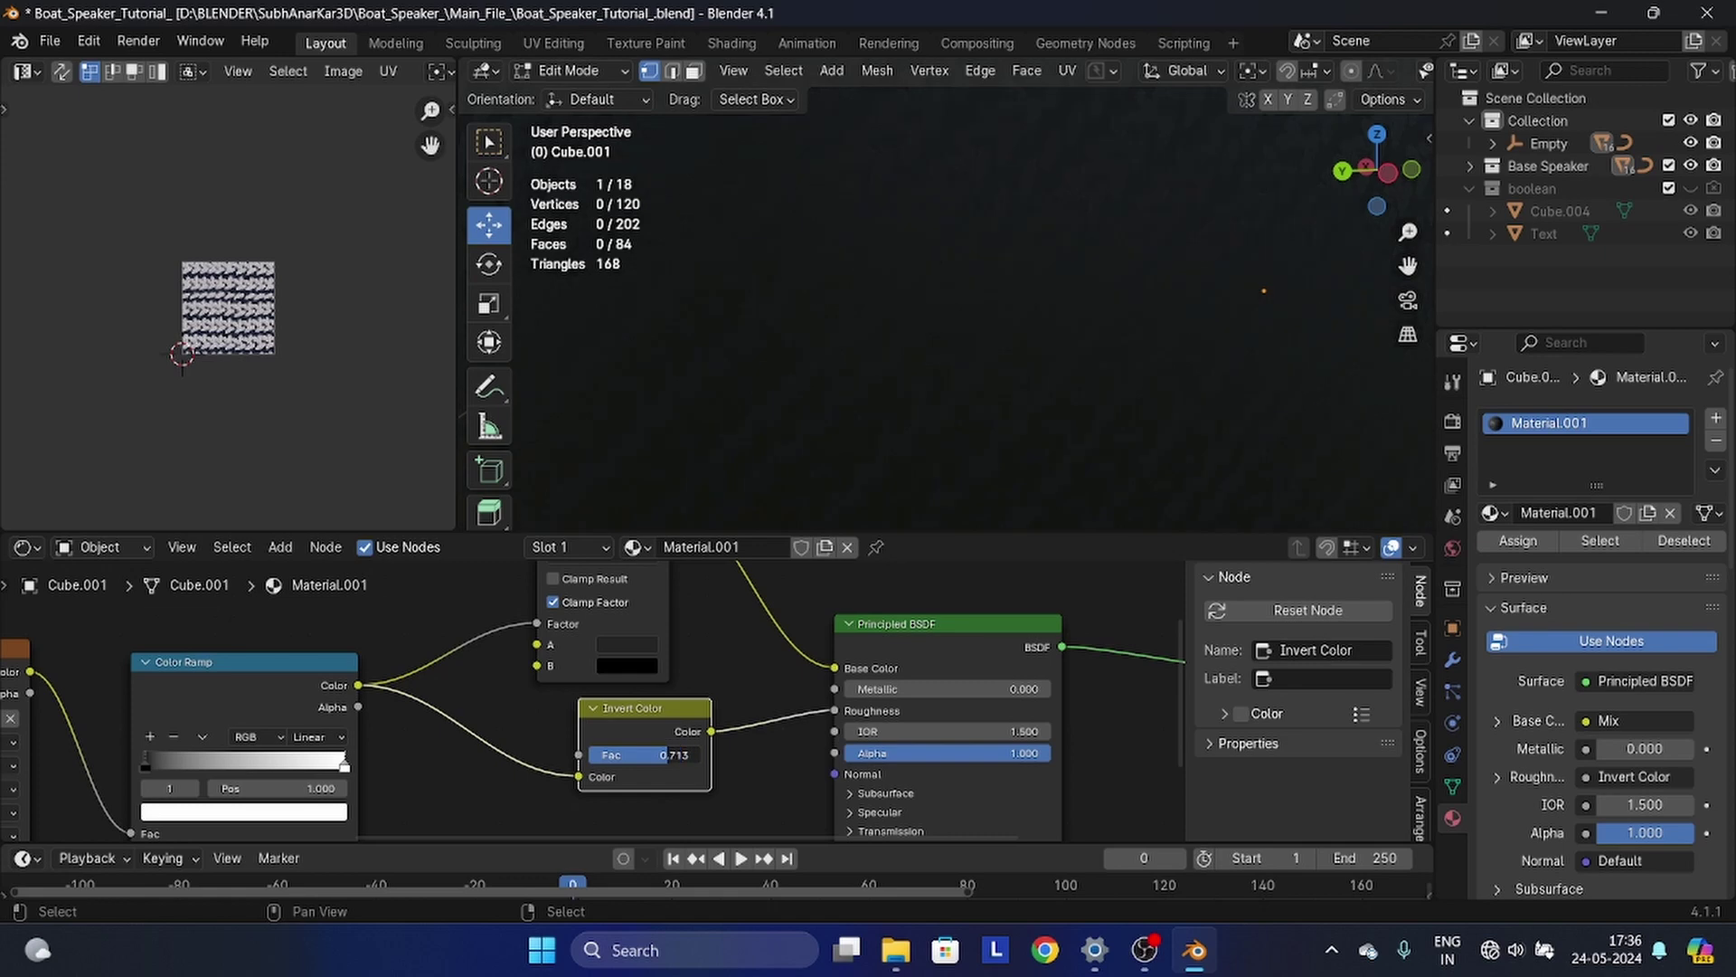
scroll(945, 307, down, 5)
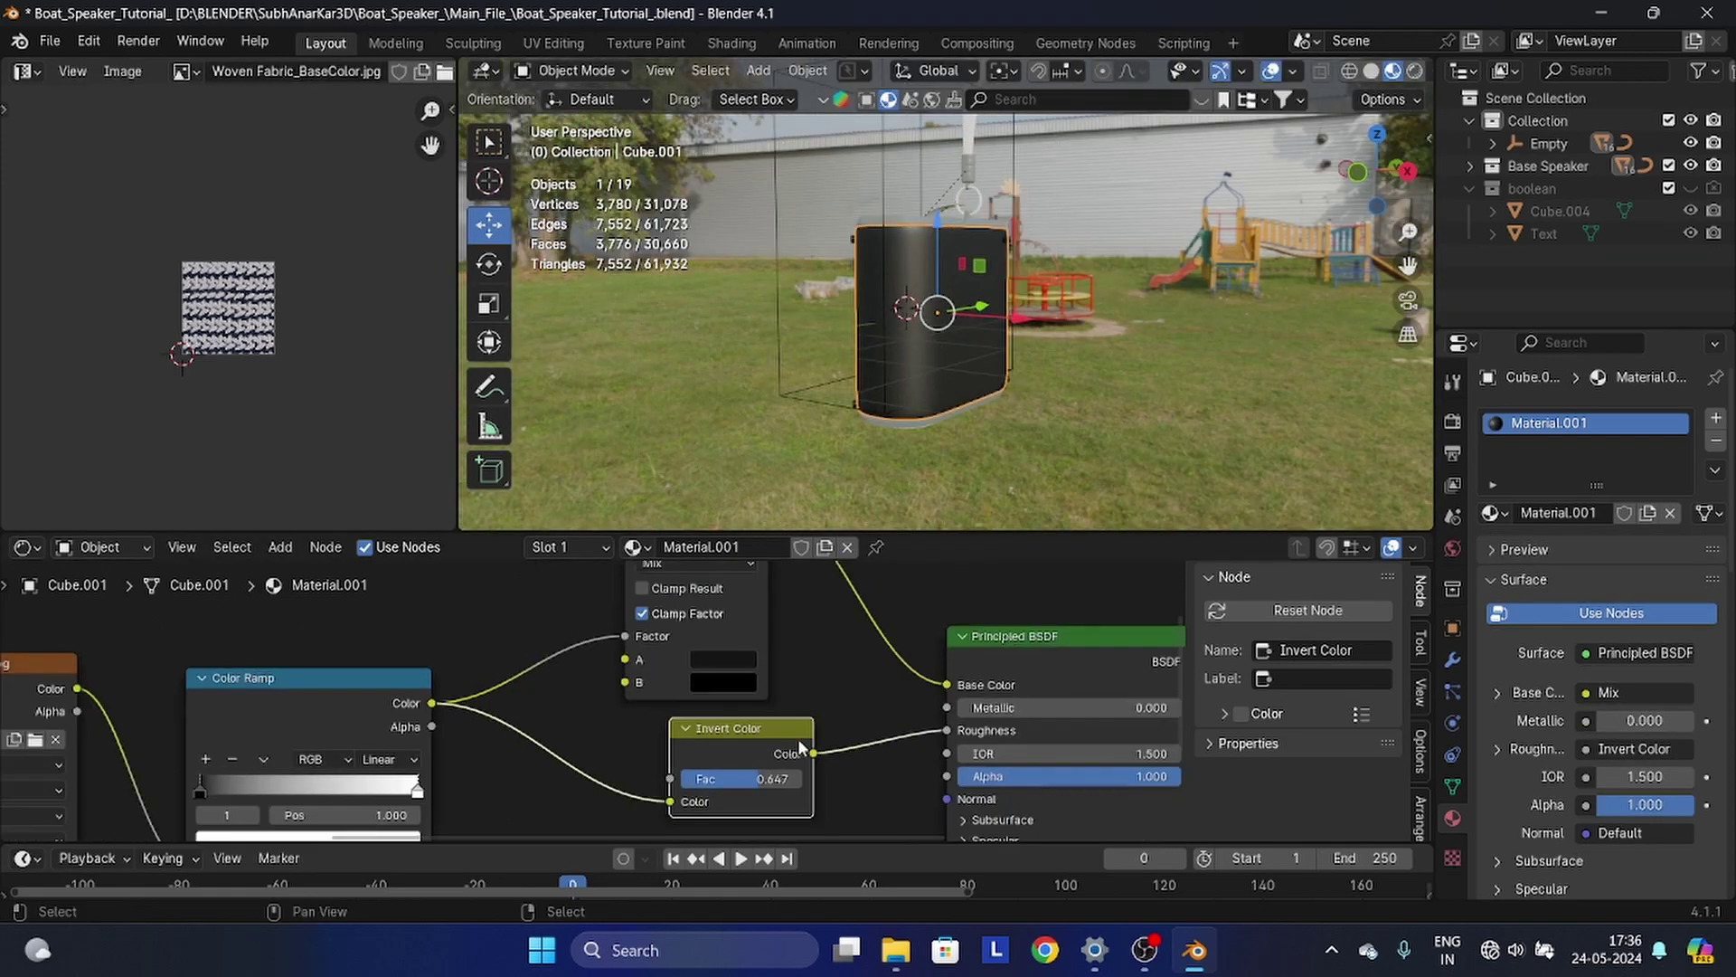
- Add a Displacement node beside the Principled BSDF in the fabric material's node tree
scroll(800, 747, down, 4)
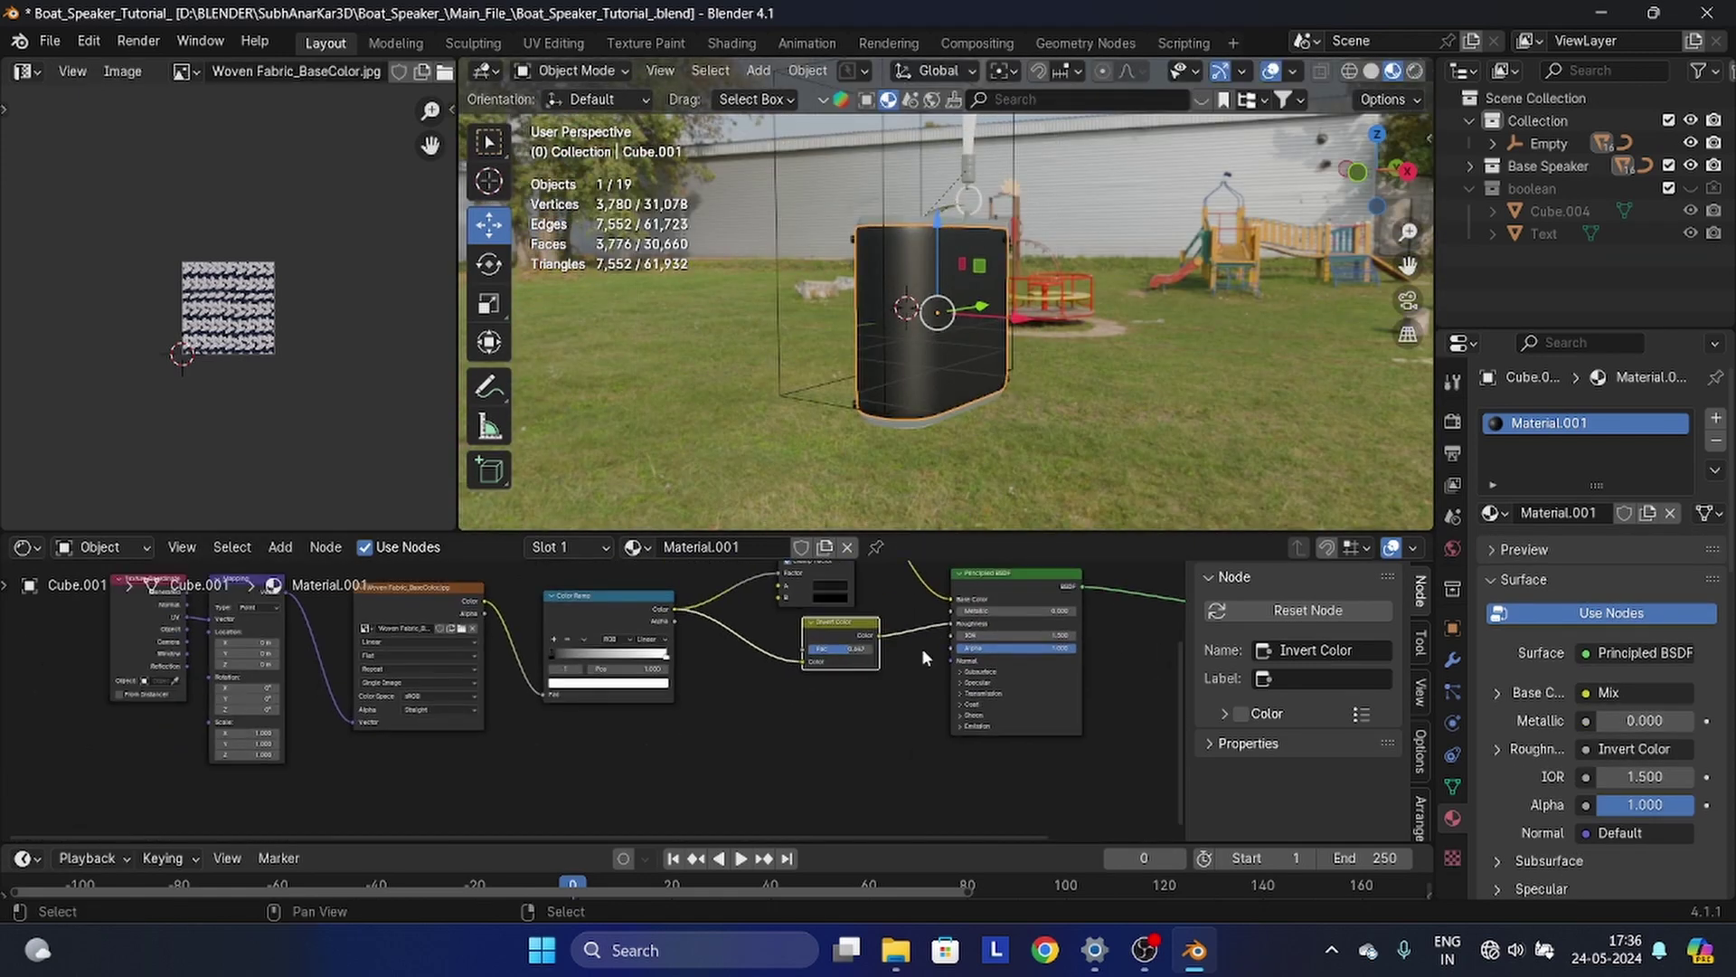
key(shift+a)
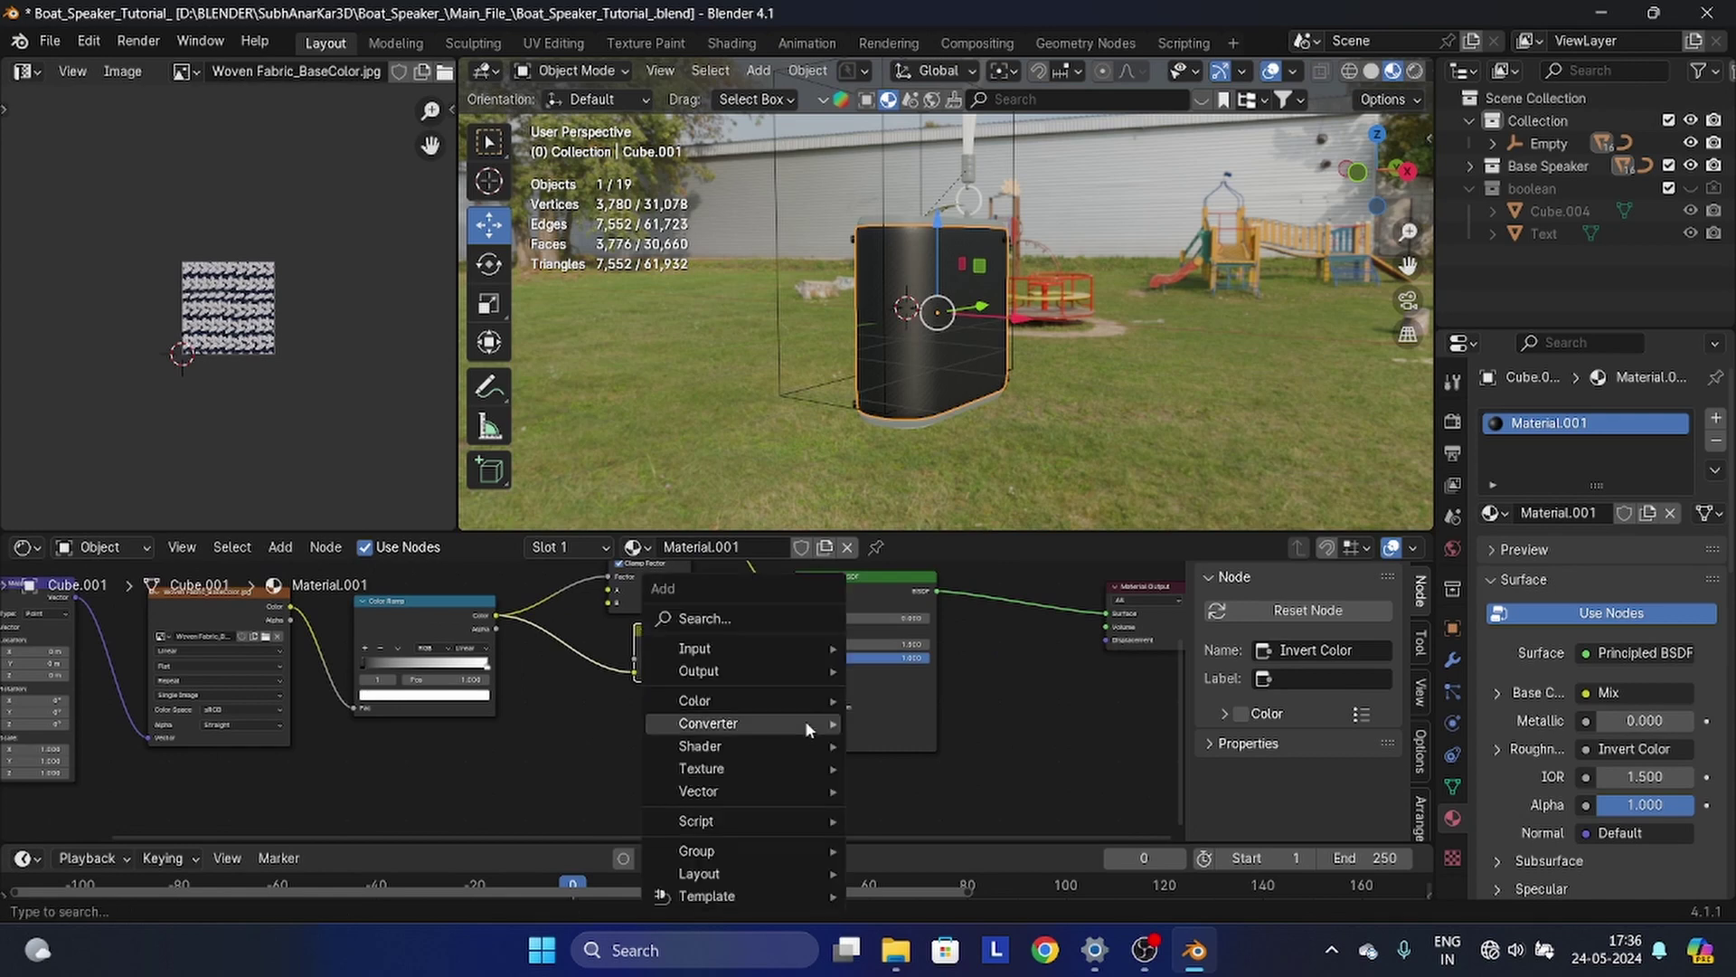
click(702, 622)
text(d)
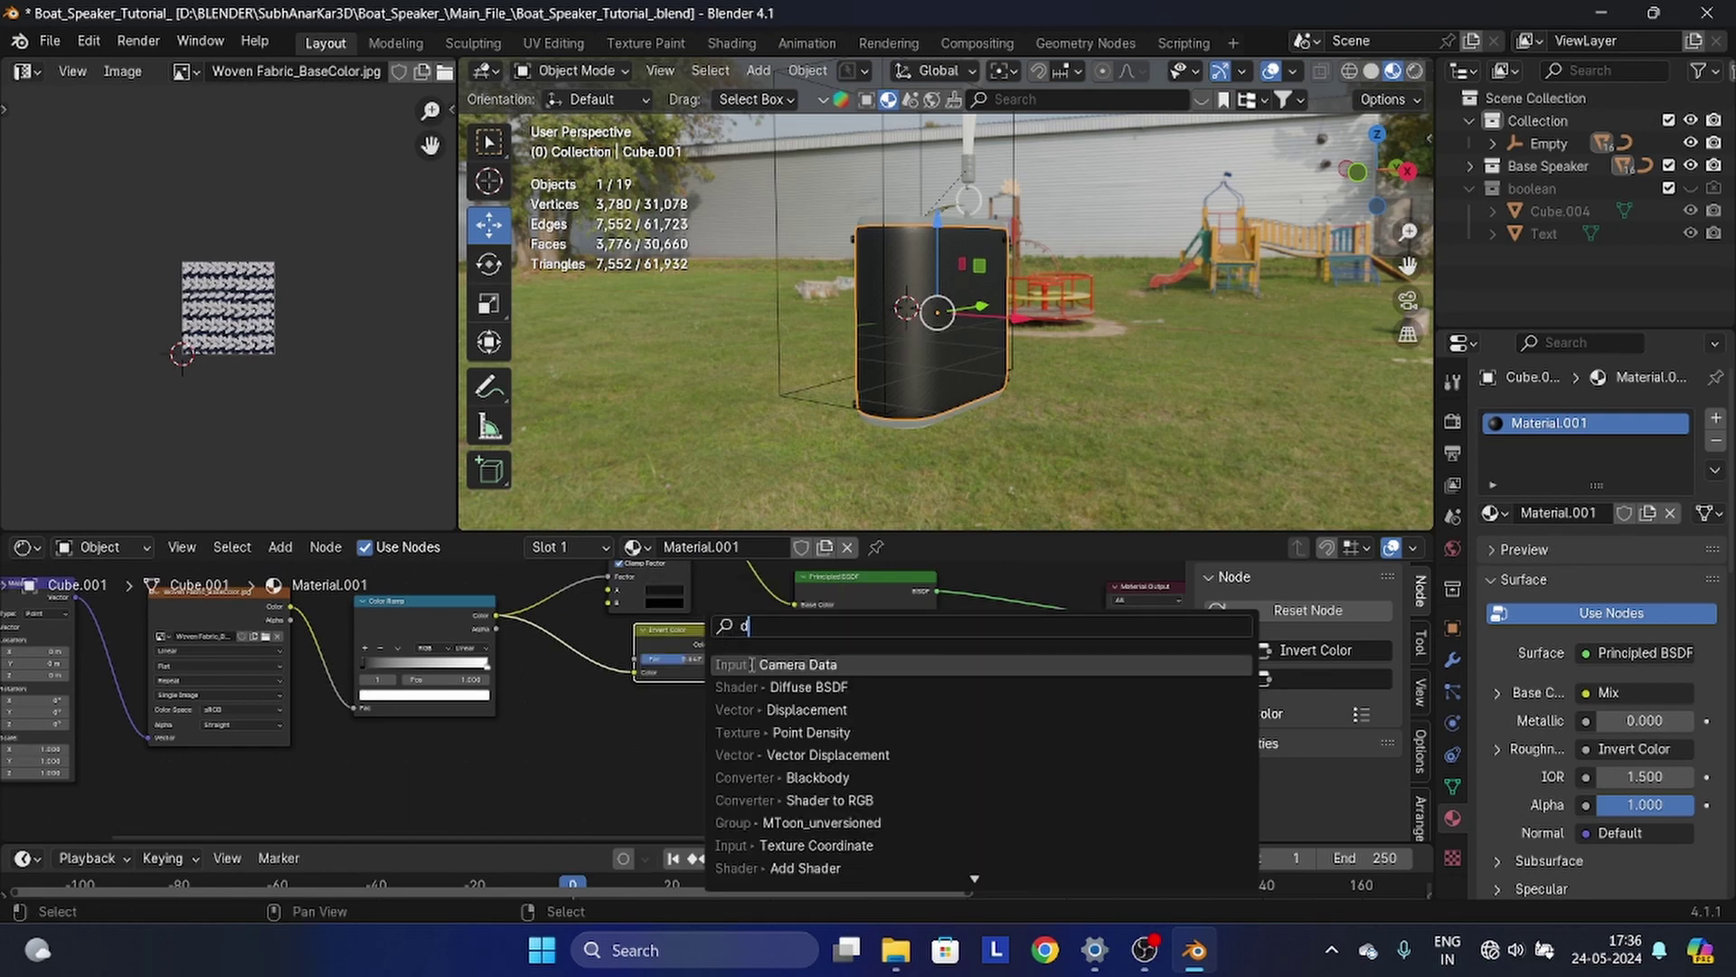
click(769, 710)
click(989, 651)
middle_drag(977, 671, 844, 713)
scroll(844, 714, up, 1)
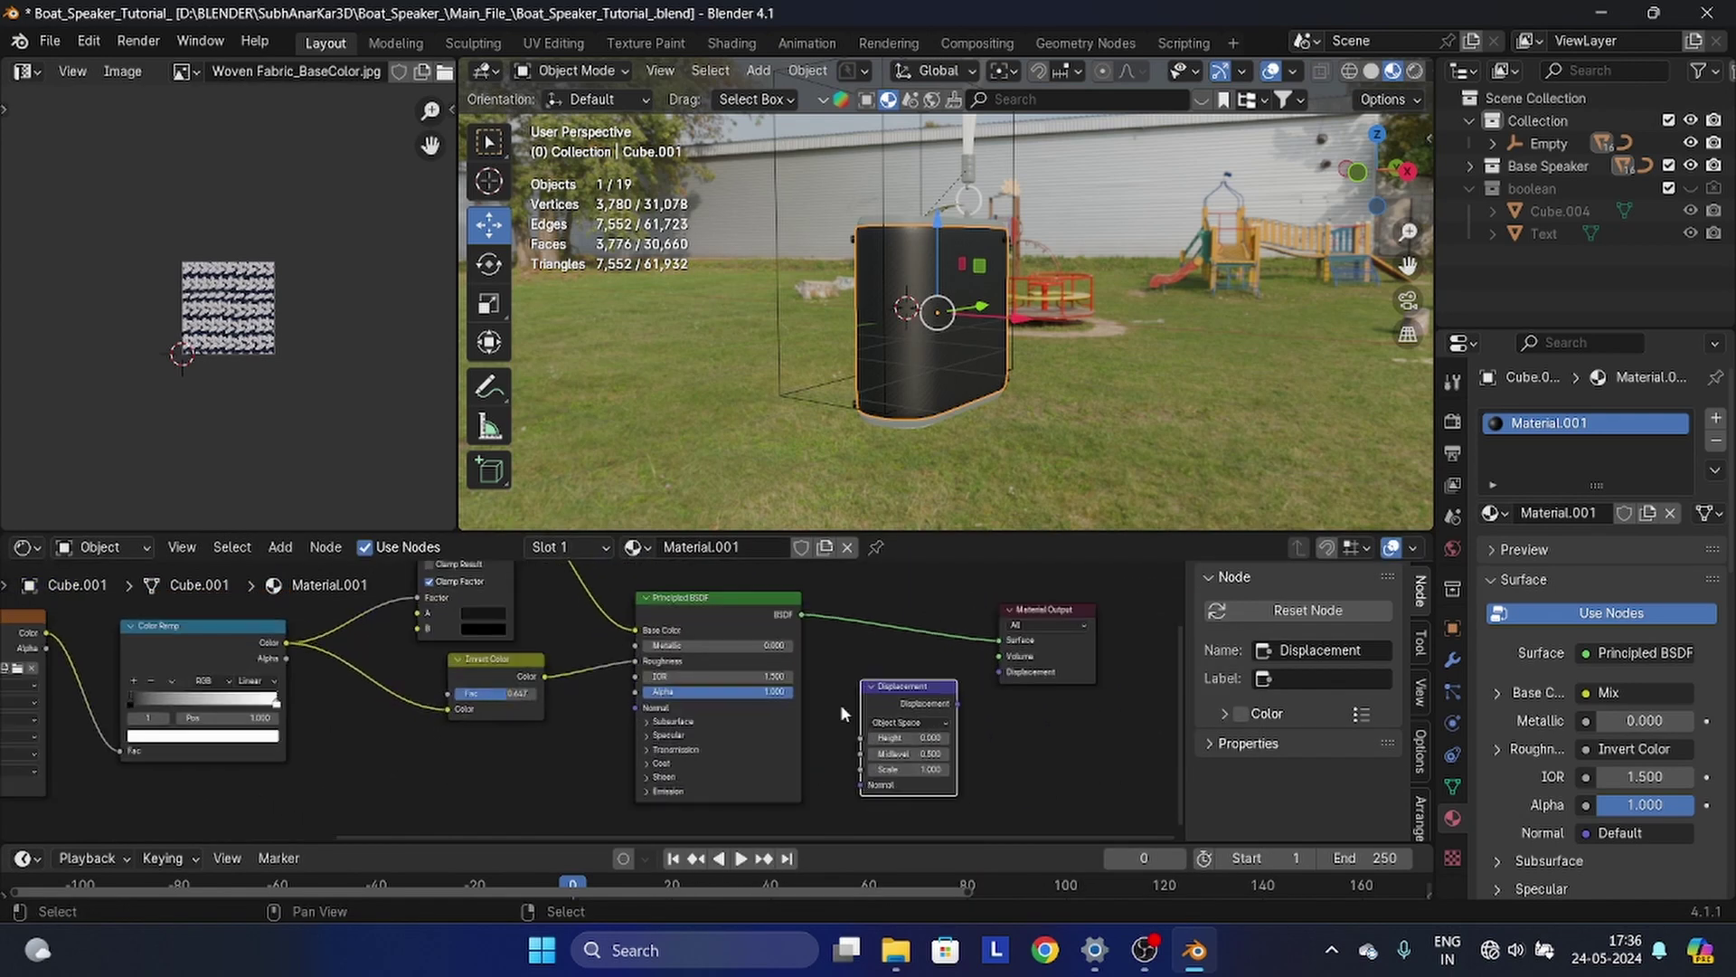
- Connect the Displacement node to the Material Output's Displacement input and place the node below the Invert Color node
drag(885, 688, 1012, 672)
middle_drag(1012, 673, 1171, 629)
click(1021, 633)
drag(1021, 634, 674, 717)
- Connect the Color Ramp's color output to the Displacement node's Height
middle_drag(606, 711, 746, 669)
scroll(685, 678, up, 1)
middle_drag(628, 662, 620, 705)
drag(560, 585, 776, 778)
middle_drag(758, 749, 563, 700)
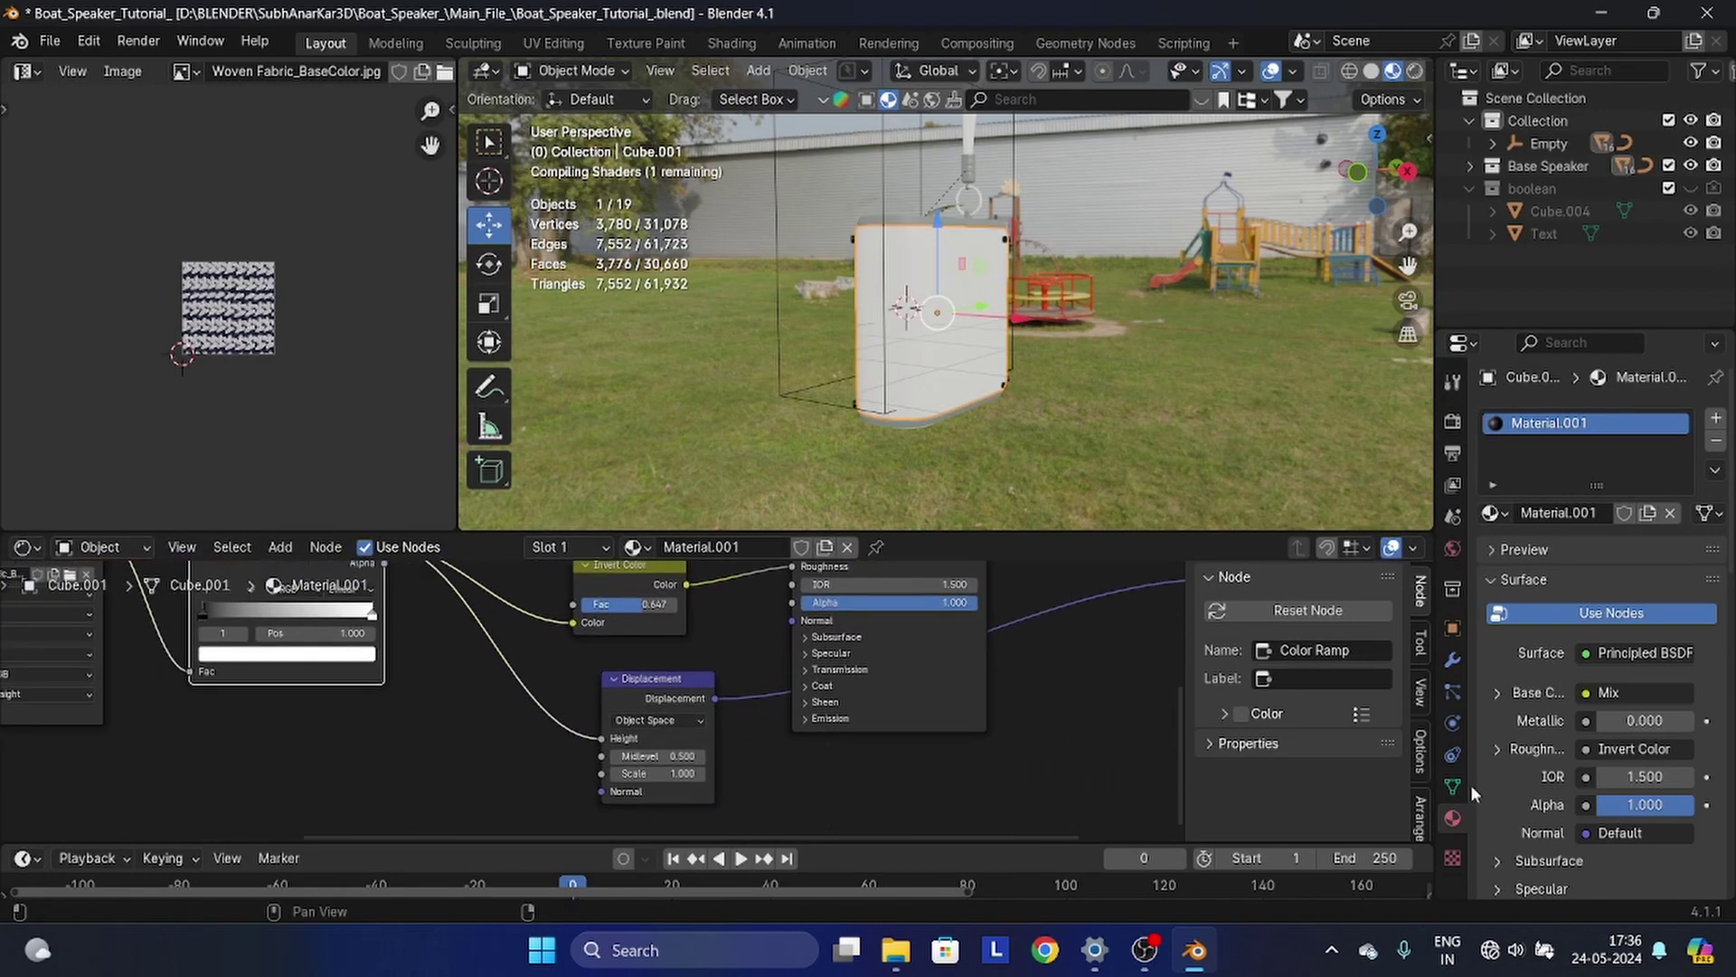
- Look through the material's blend and shadow settings, then inspect the speaker's woven surface up close and clear the selection
scroll(1500, 769, down, 15)
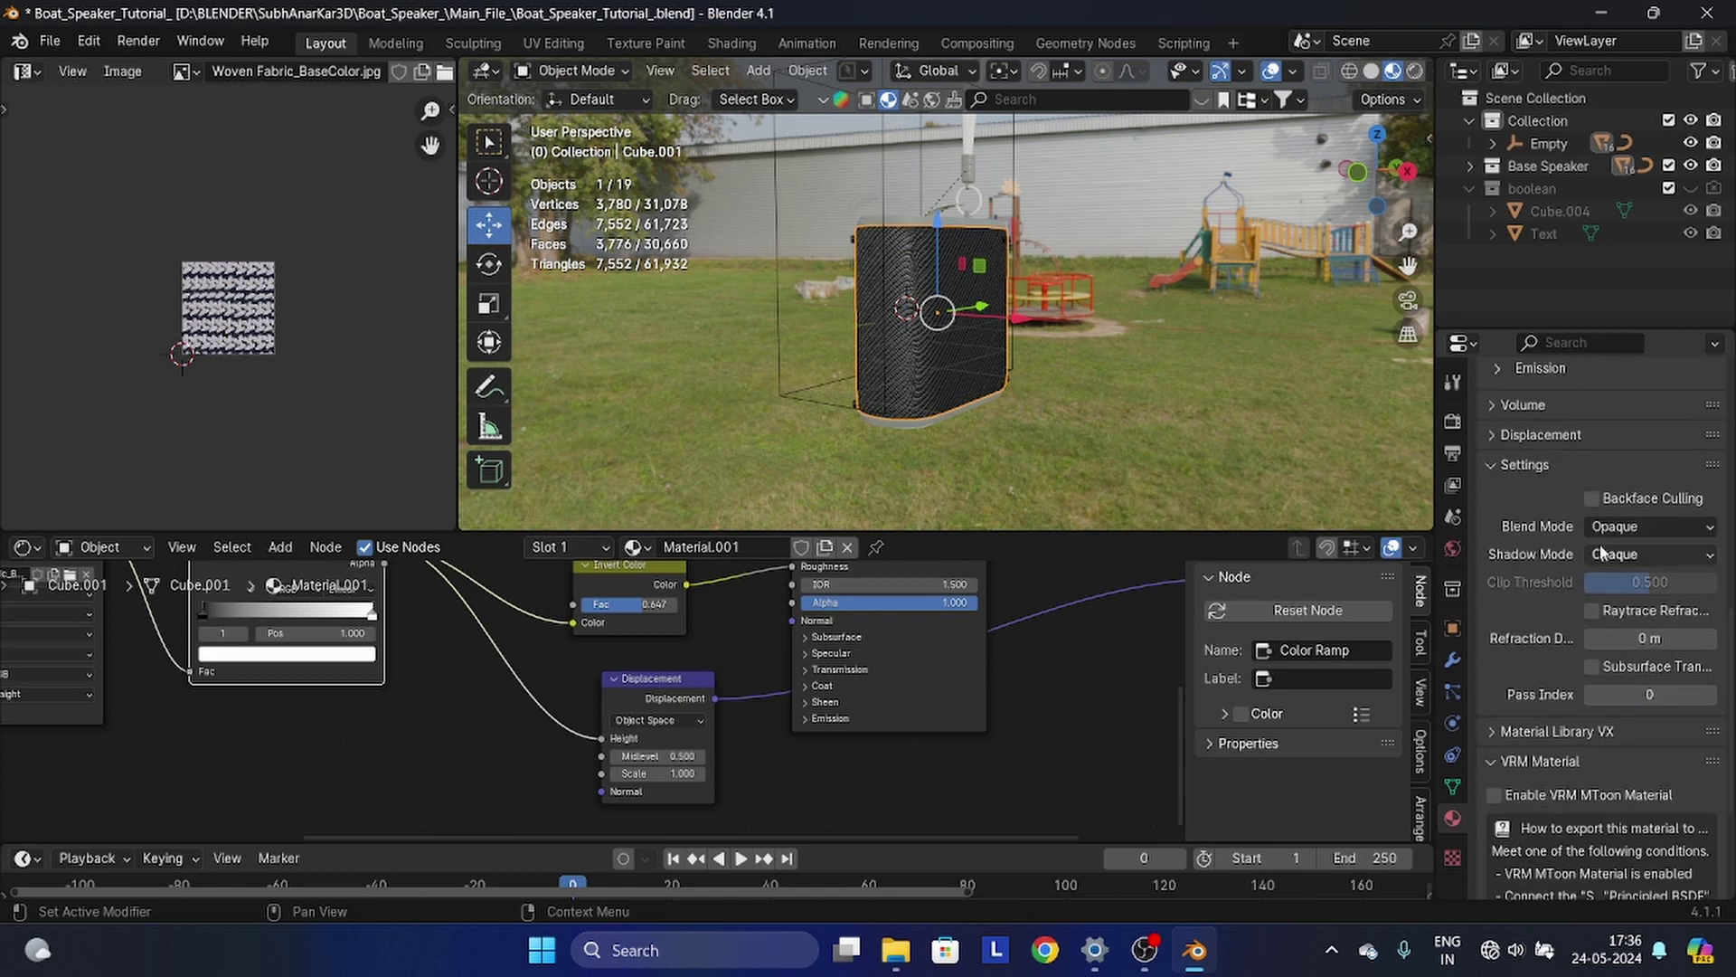
click(1613, 531)
scroll(1570, 636, down, 5)
scroll(1537, 657, up, 2)
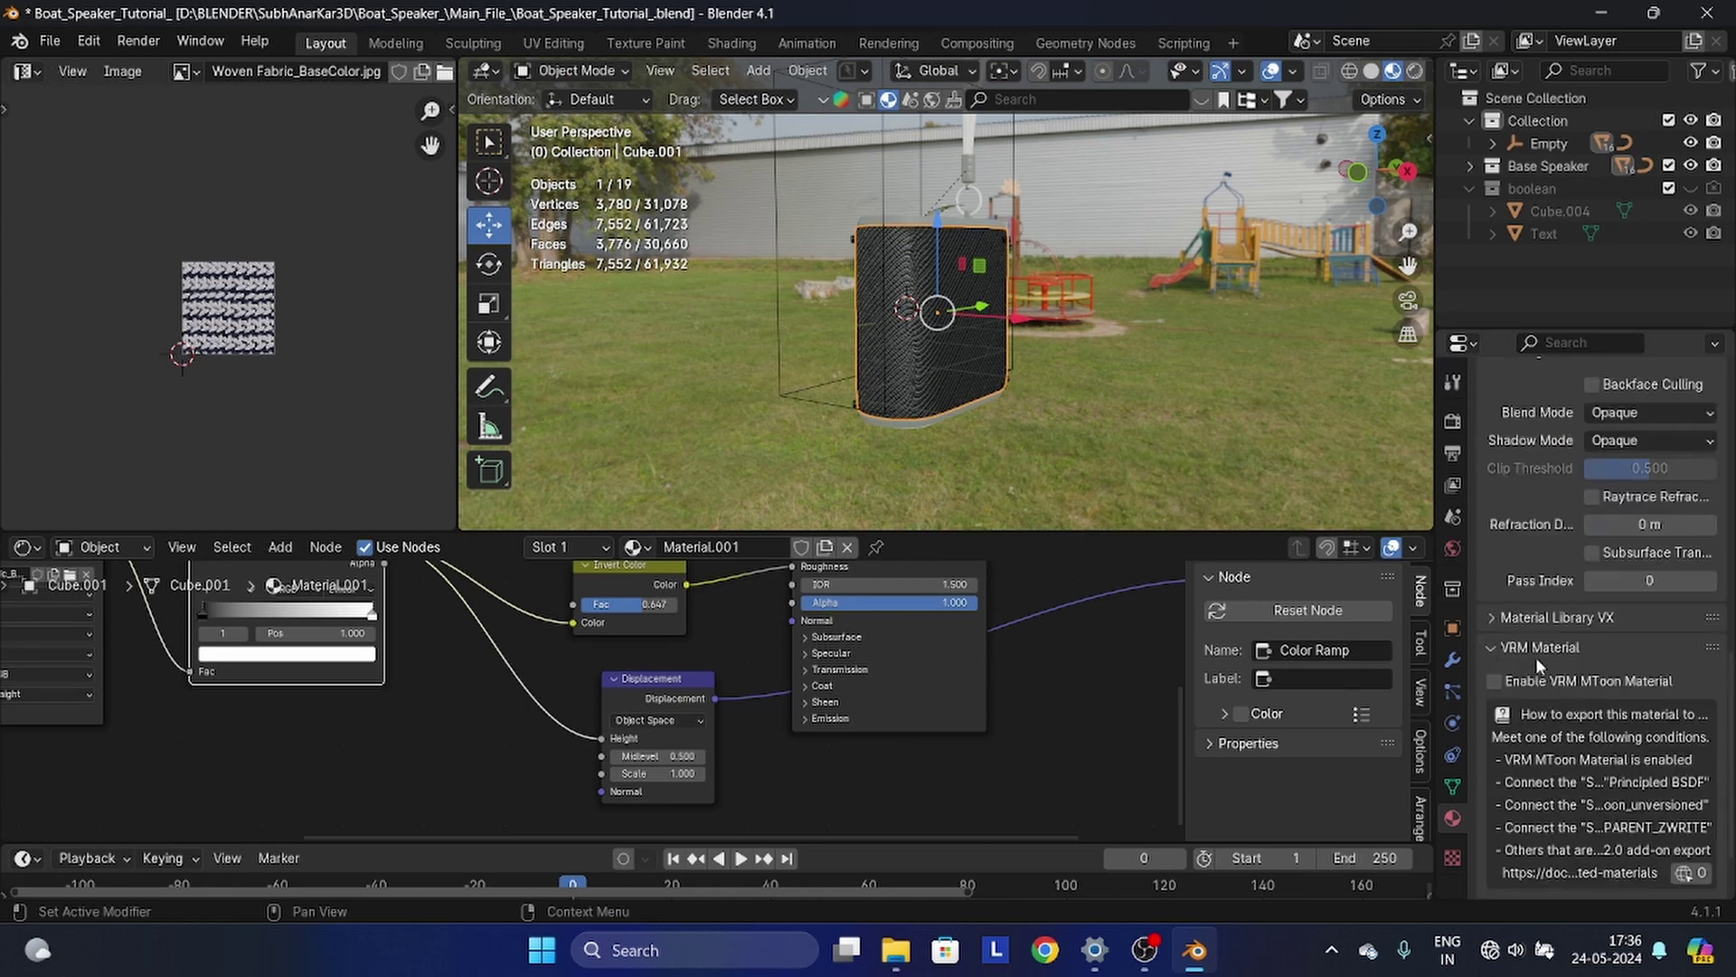
scroll(1537, 665, up, 10)
scroll(939, 316, up, 8)
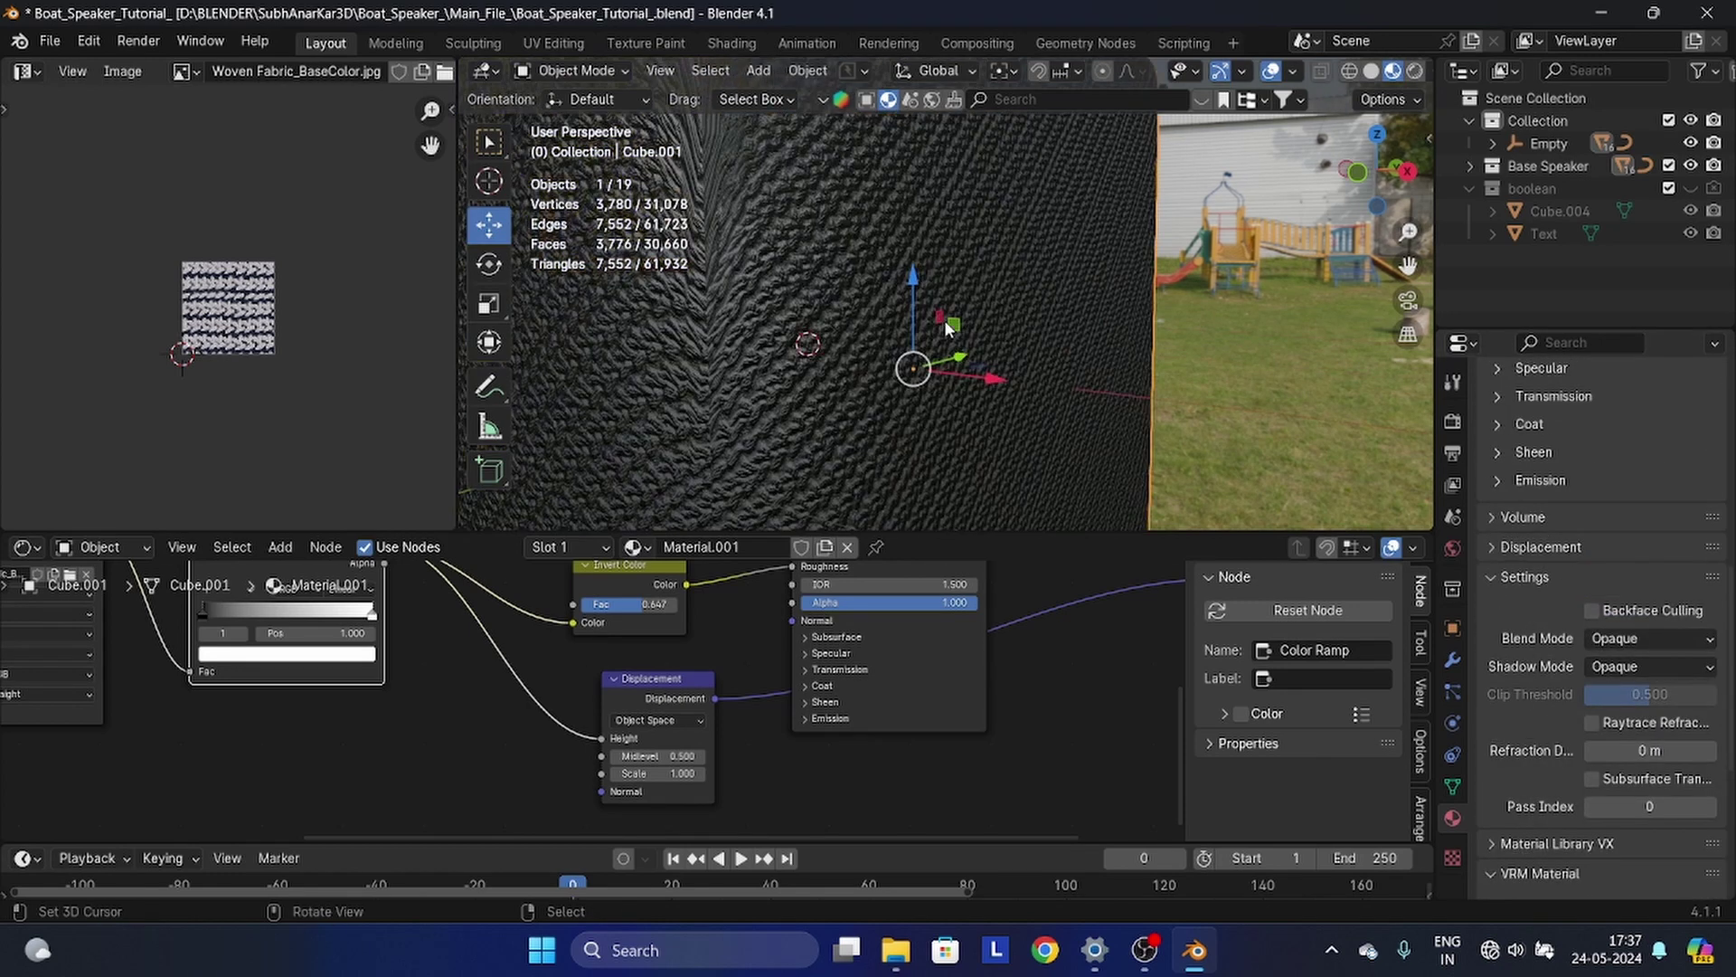
middle_drag(914, 311, 1105, 336)
scroll(1280, 338, down, 6)
click(1190, 301)
click(1291, 332)
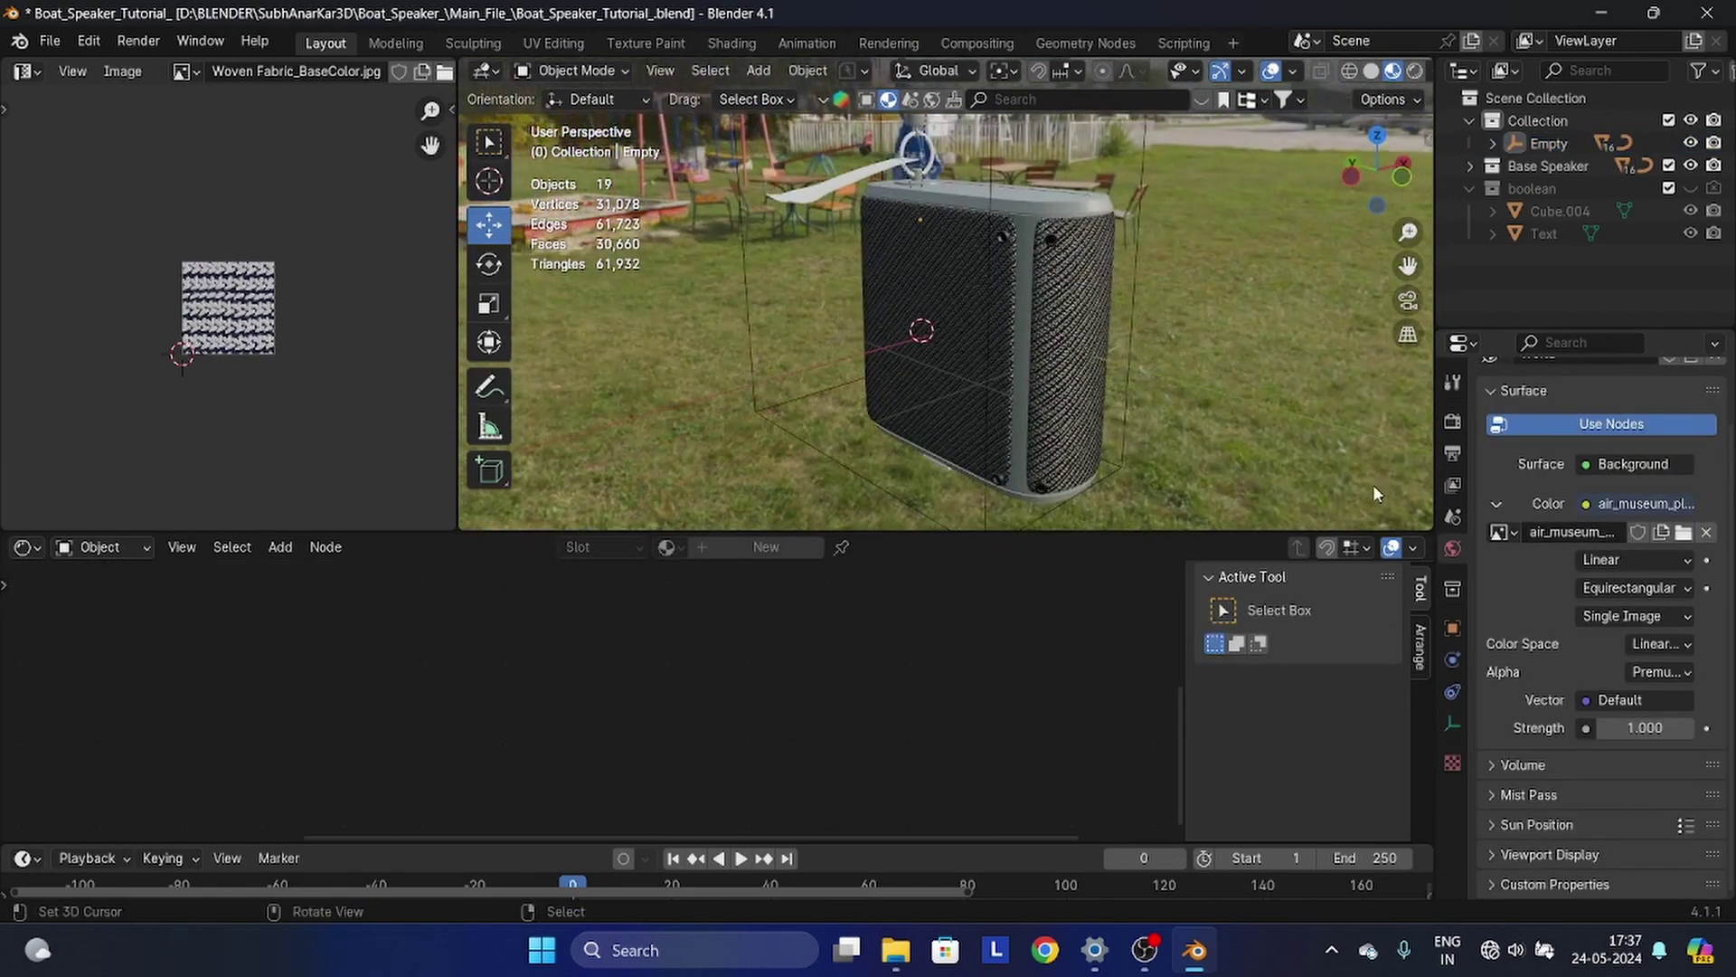
- Switch the render engine from EEVEE to Cycles and open the render device choices
click(1455, 416)
scroll(1599, 443, up, 3)
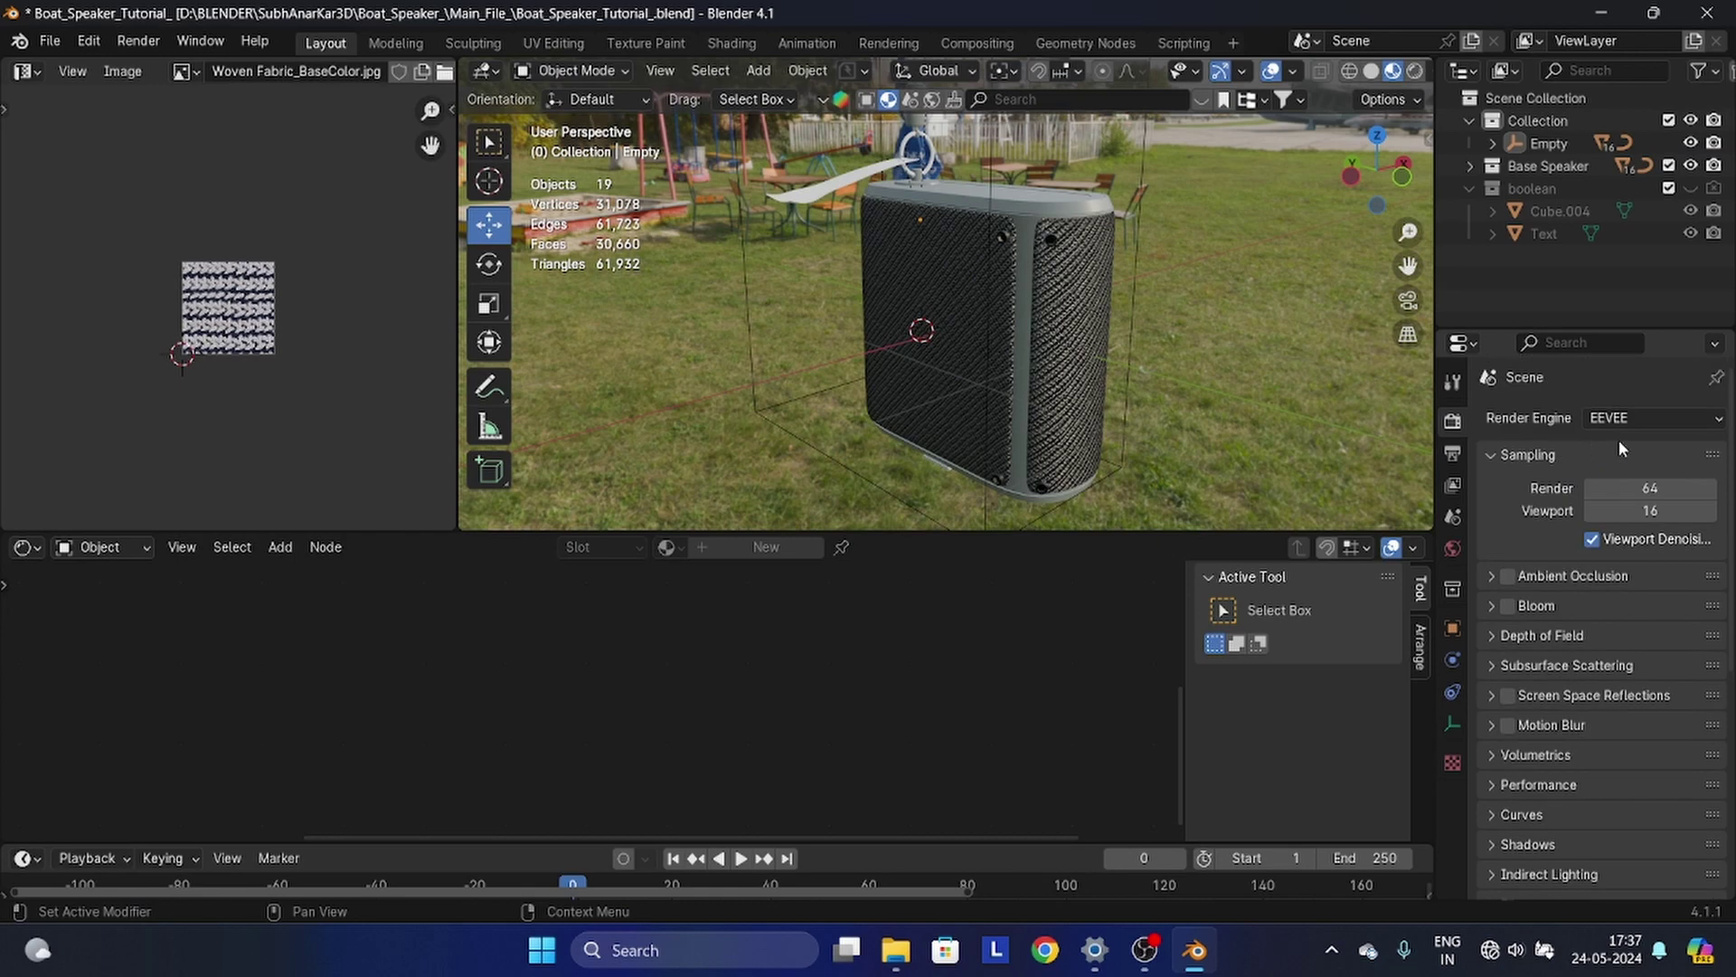
click(1646, 418)
click(1627, 492)
middle_drag(1023, 275, 1076, 299)
click(1624, 476)
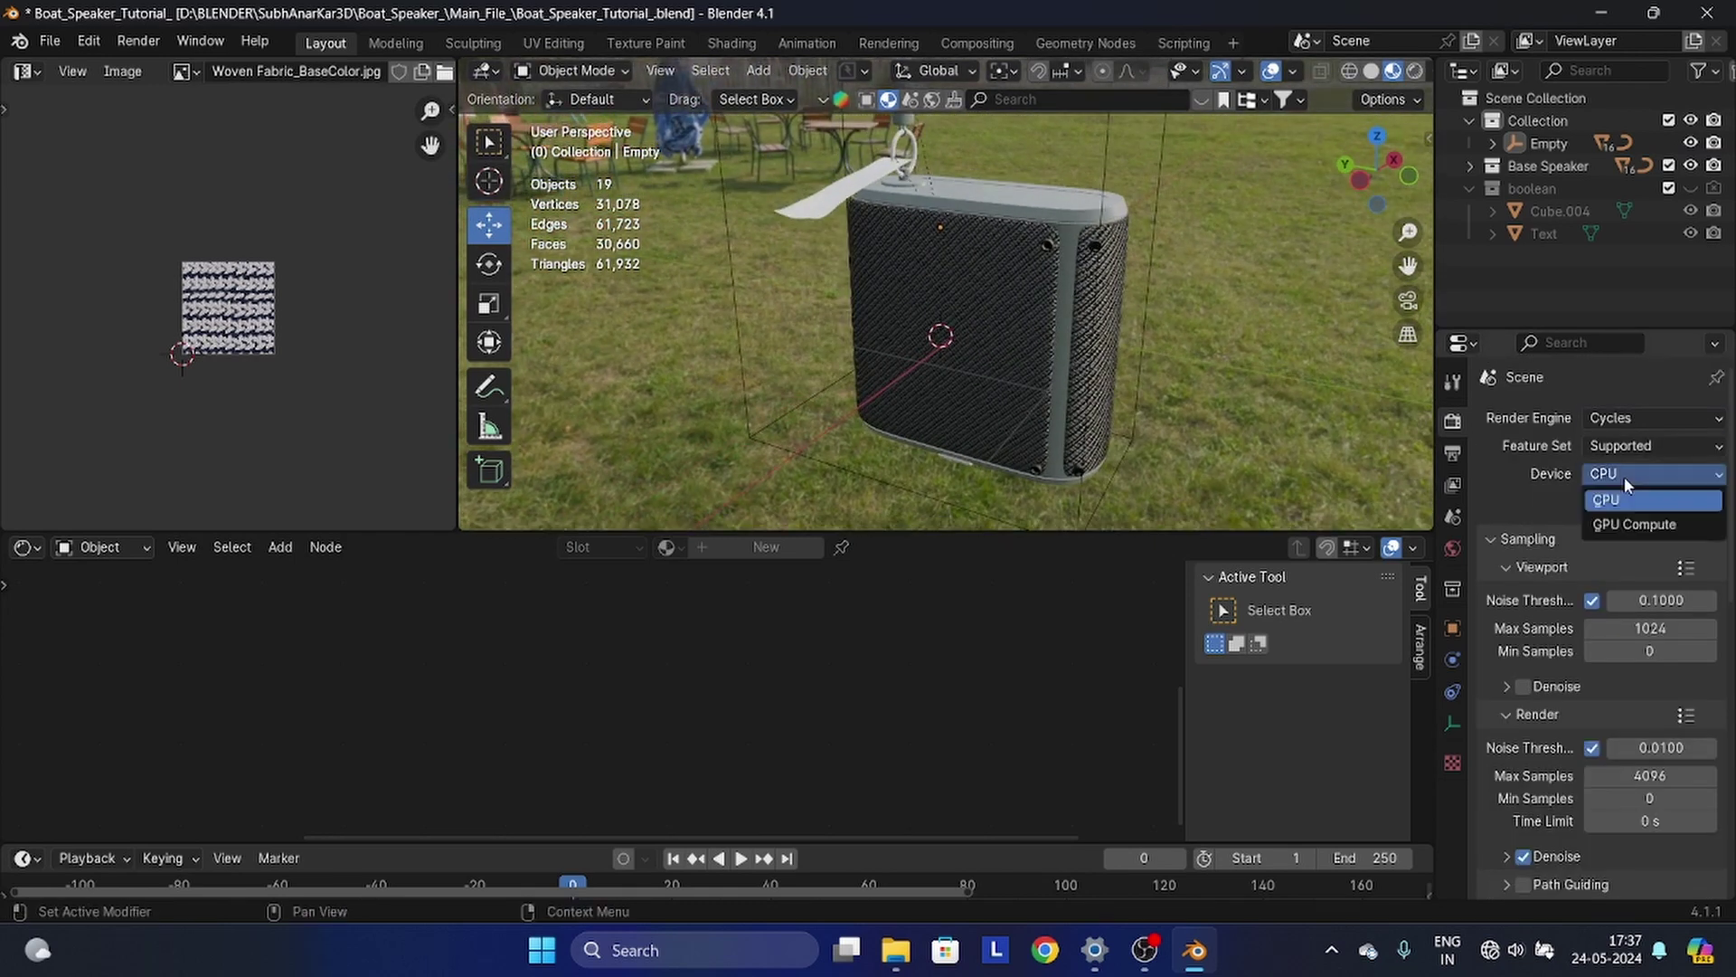
- Set the Cycles render device to GPU Compute and switch the viewport to rendered shading
click(1618, 527)
click(1416, 72)
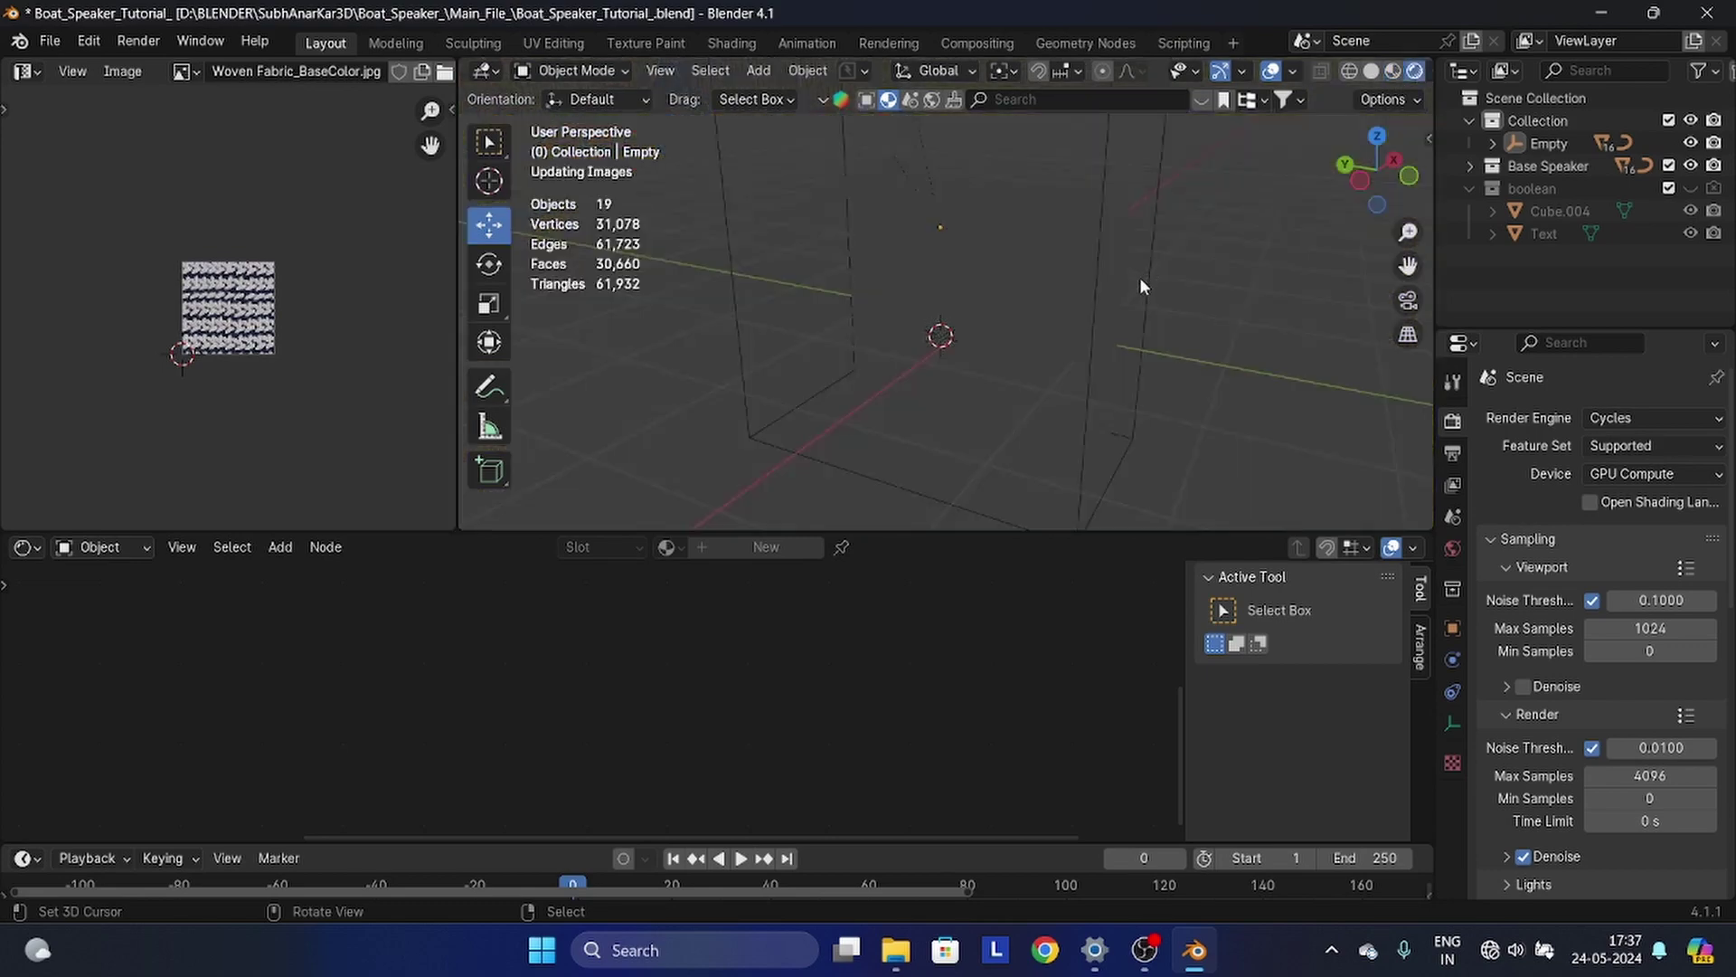
scroll(1112, 314, up, 3)
scroll(1110, 316, down, 2)
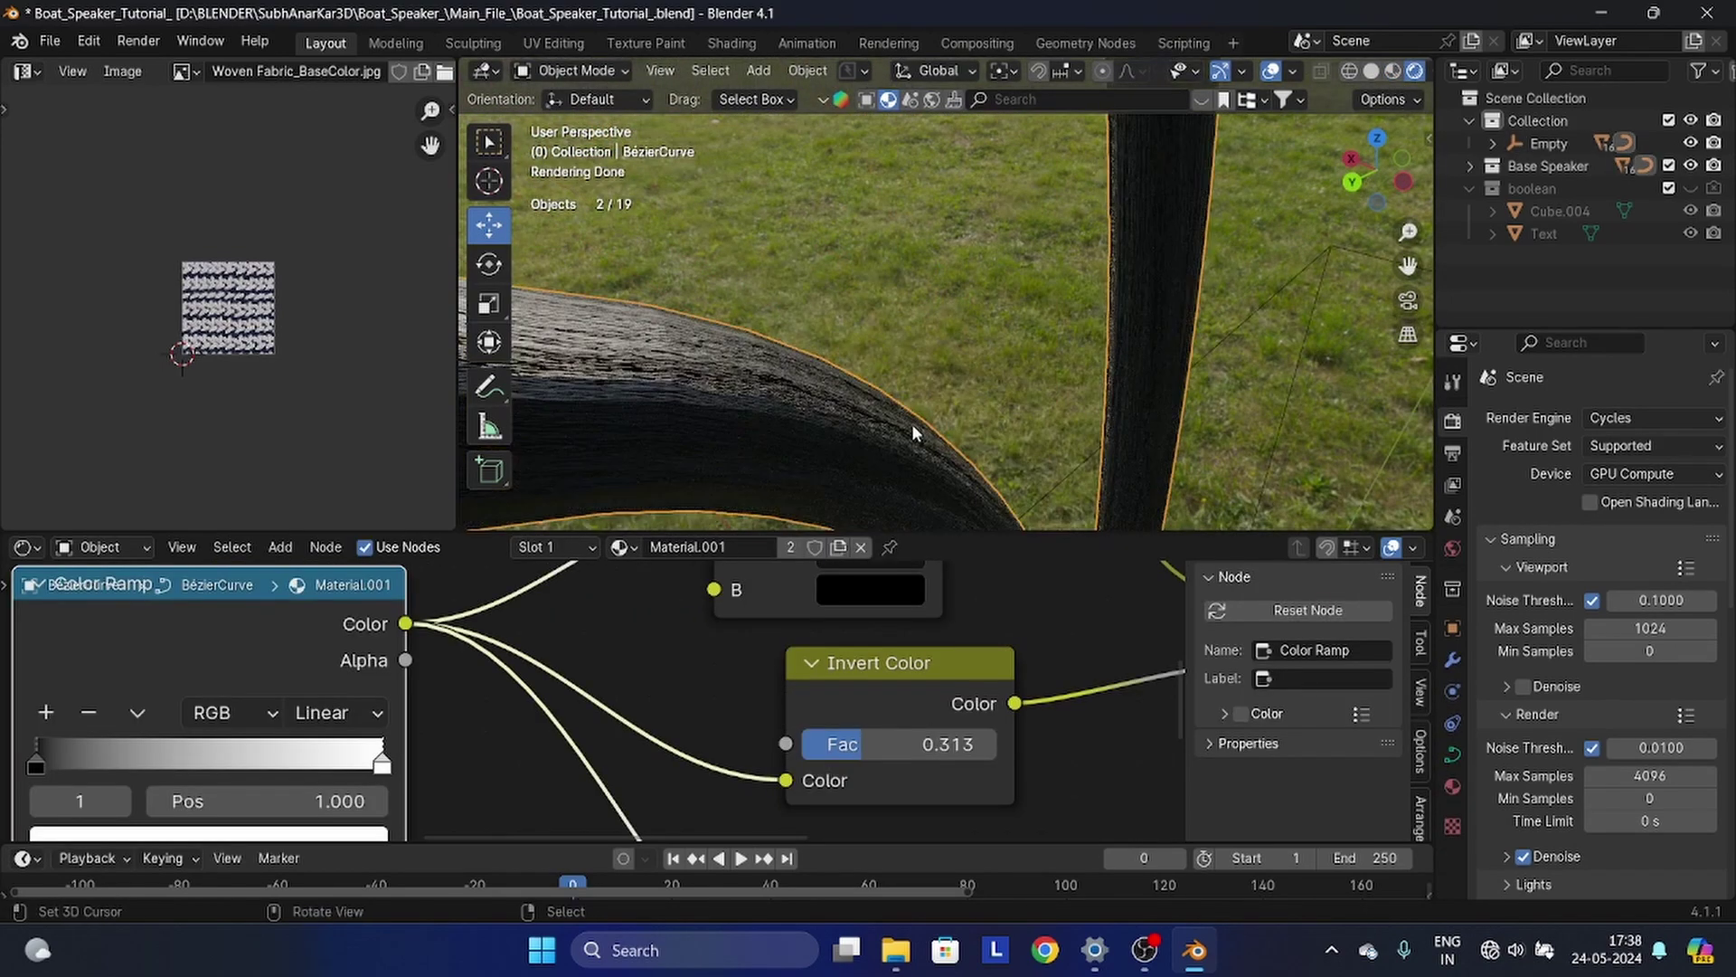
- Convert the speaker's strap curves to a mesh
middle_drag(912, 423, 904, 348)
click(812, 71)
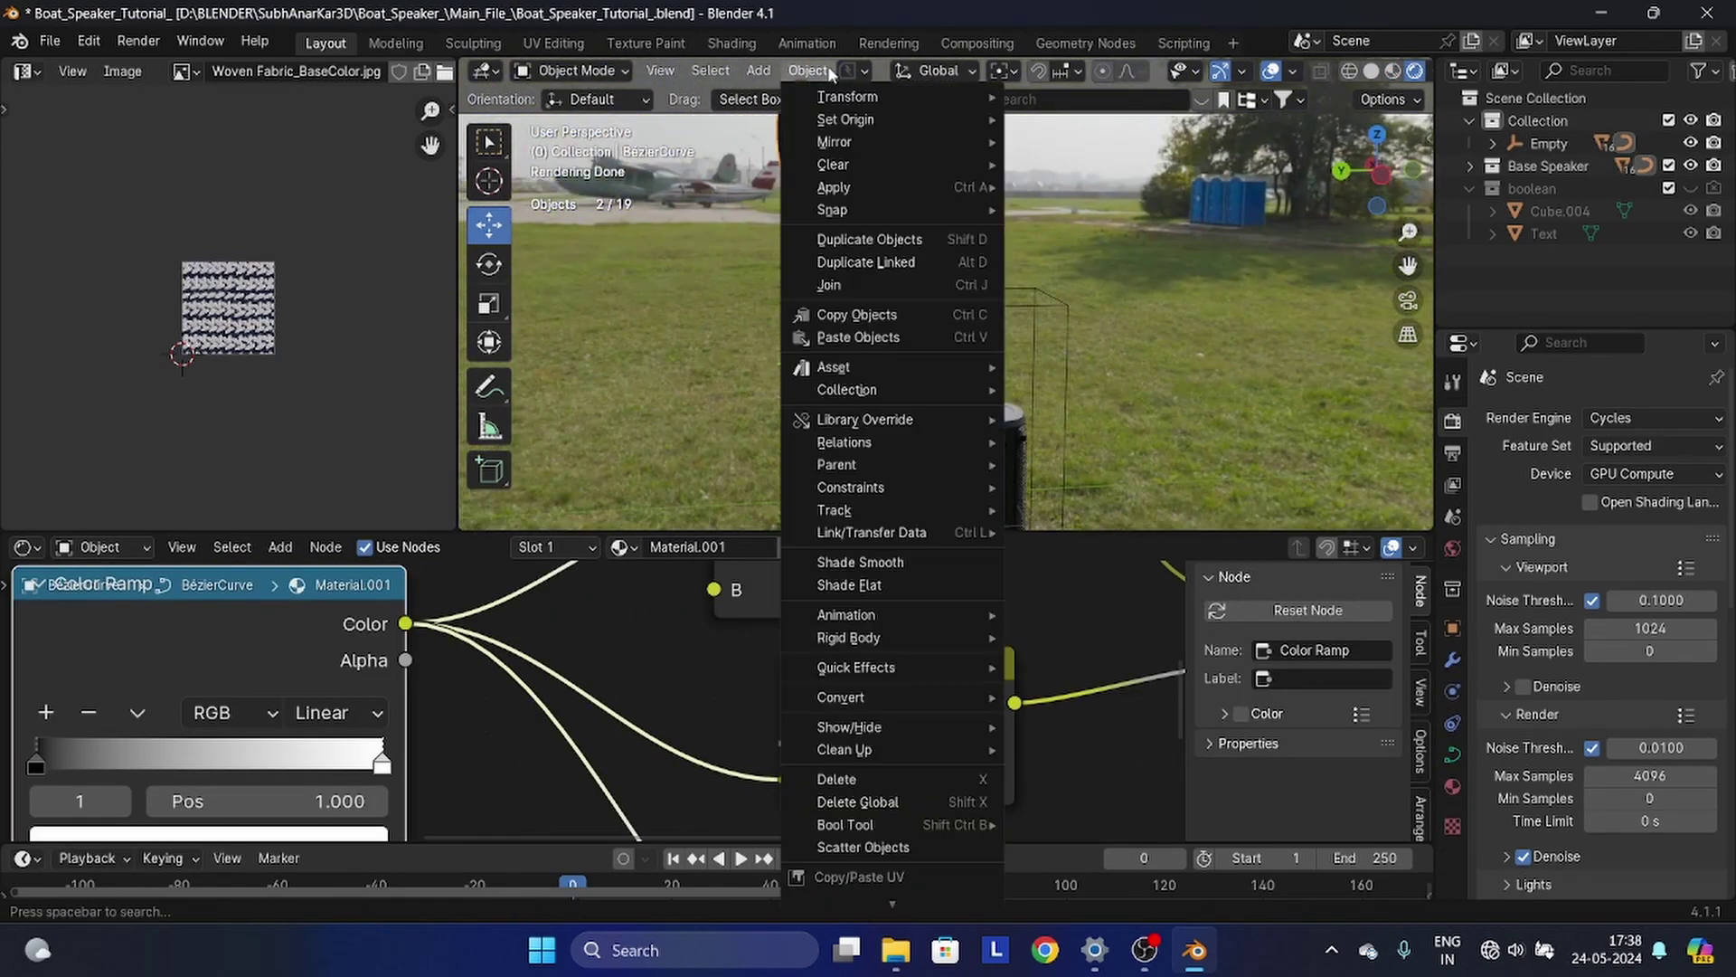
mouse_move(859, 698)
click(1033, 723)
middle_drag(945, 289, 930, 349)
scroll(913, 339, down, 2)
- Unwrap the whole strap mesh with Smart UV Project
key(Tab)
key(a)
key(u)
click(905, 443)
click(904, 445)
scroll(800, 312, up, 10)
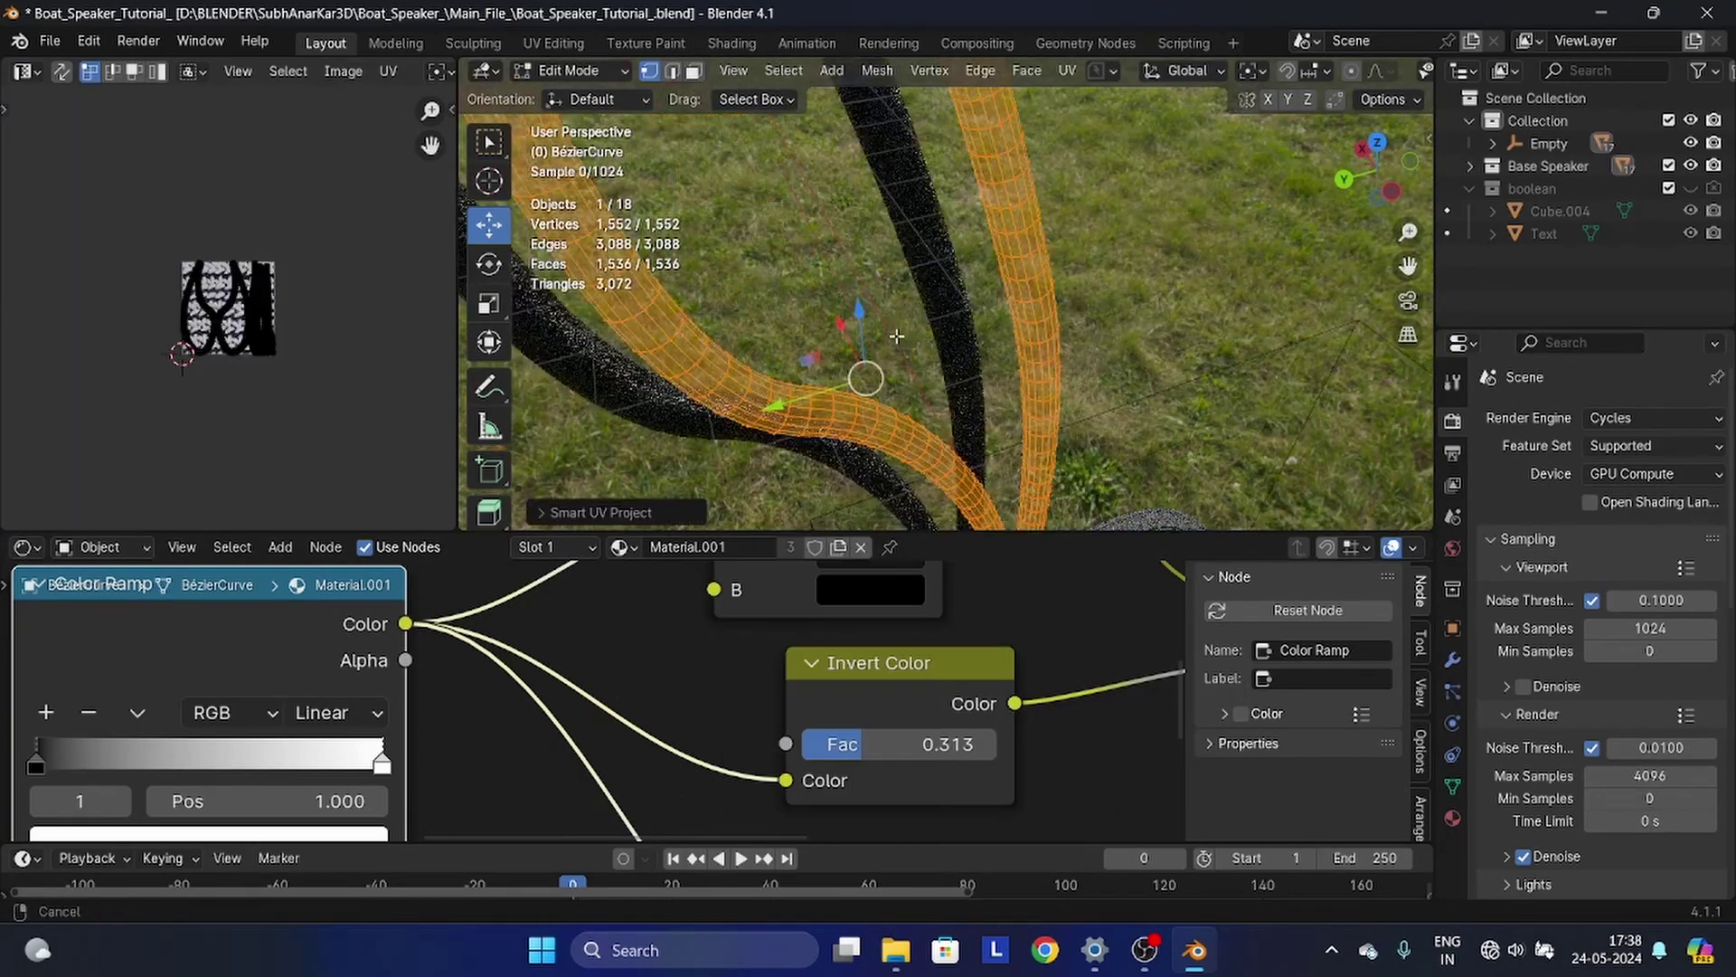
- Scale up all of the strap's UV islands so they extend past the woven fabric texture tile
key(a)
key(s)
click(166, 468)
key(s)
click(201, 336)
scroll(946, 307, down, 6)
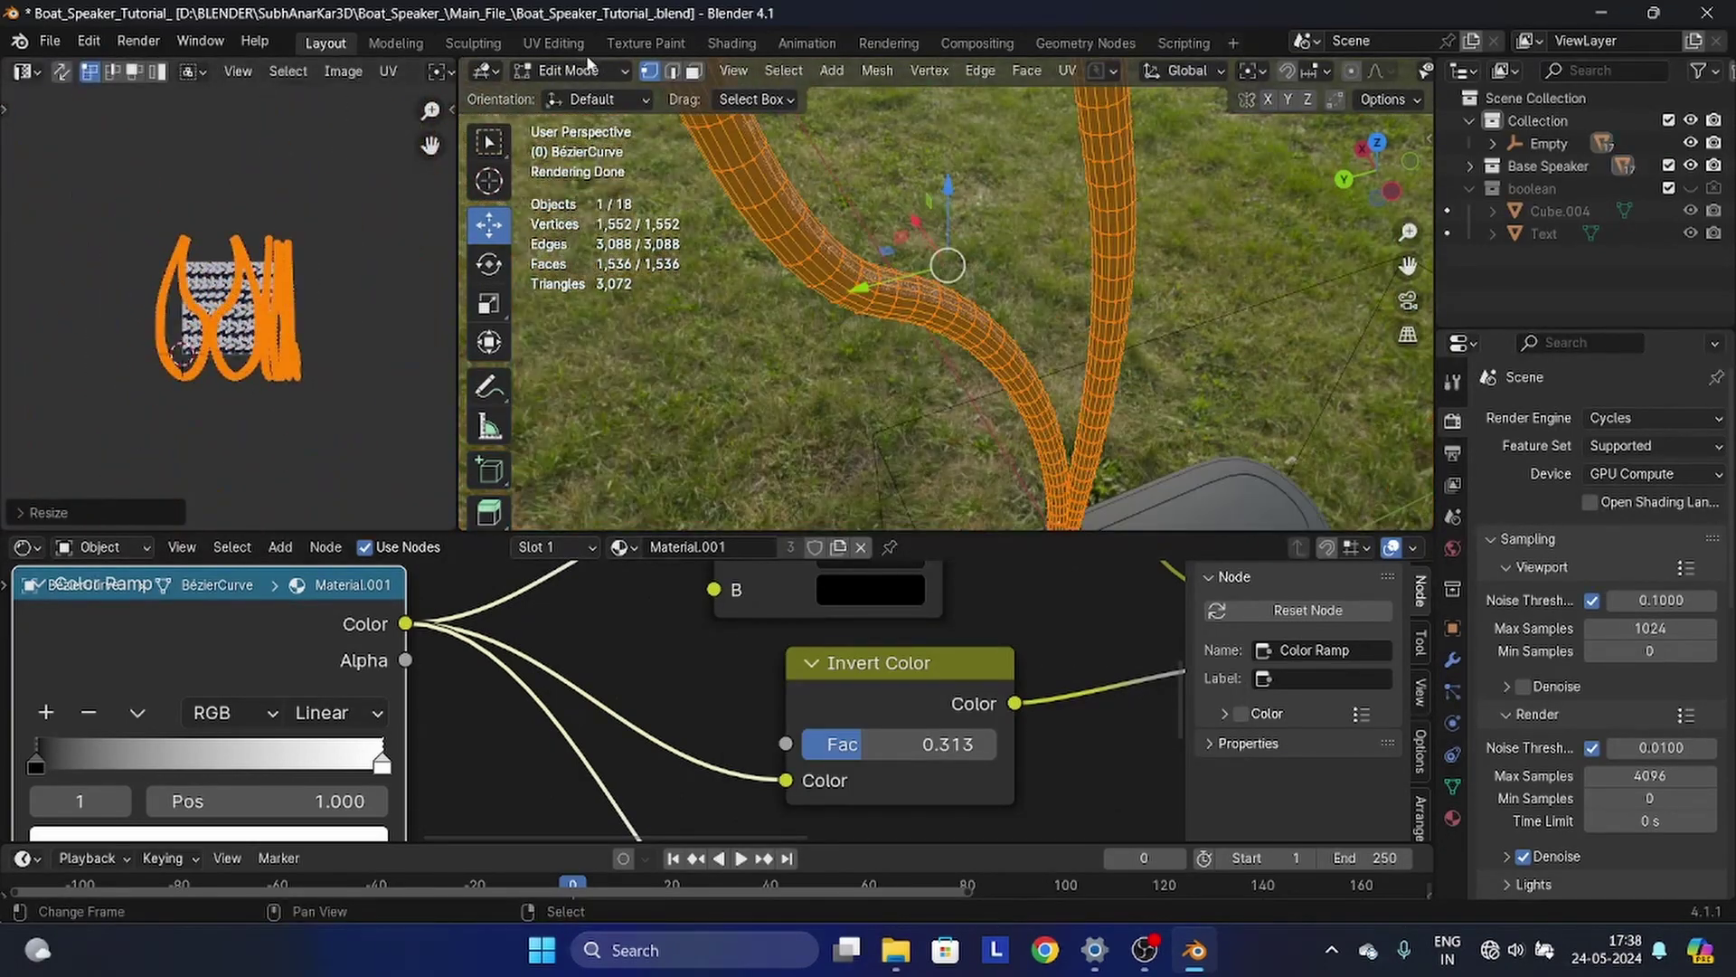
- Hide the viewport overlays to check the woven texture on the strap, keeping the strap mesh in Edit Mode
key(Tab)
middle_drag(1085, 434, 1066, 317)
scroll(1066, 317, down, 4)
scroll(990, 342, up, 2)
key(Tab)
click(1251, 70)
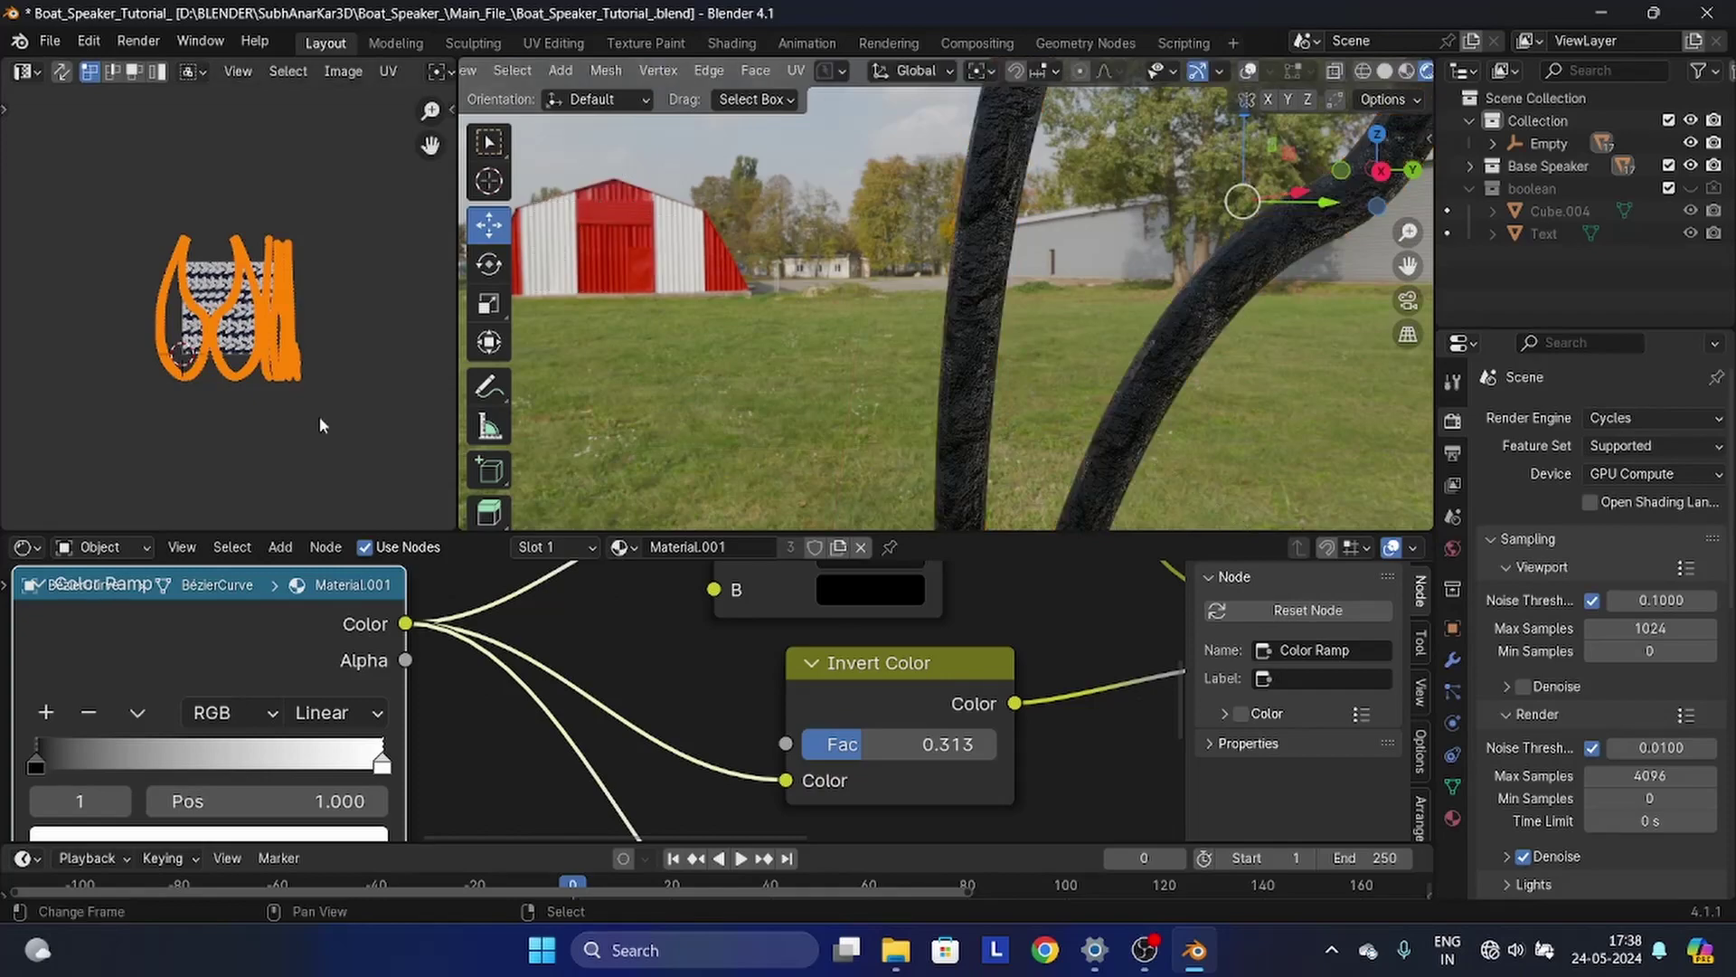
- Enlarge the strap's UV islands further to make the weave finer, and return to Object Mode
key(s)
click(434, 489)
scroll(950, 352, down, 4)
click(574, 71)
click(573, 97)
scroll(813, 705, down, 7)
- Set up true displacement for the strap, using the material's displacement setting, the Experimental feature set and adaptive subdivision
middle_drag(1085, 696, 995, 594)
click(1453, 818)
scroll(1637, 479, down, 10)
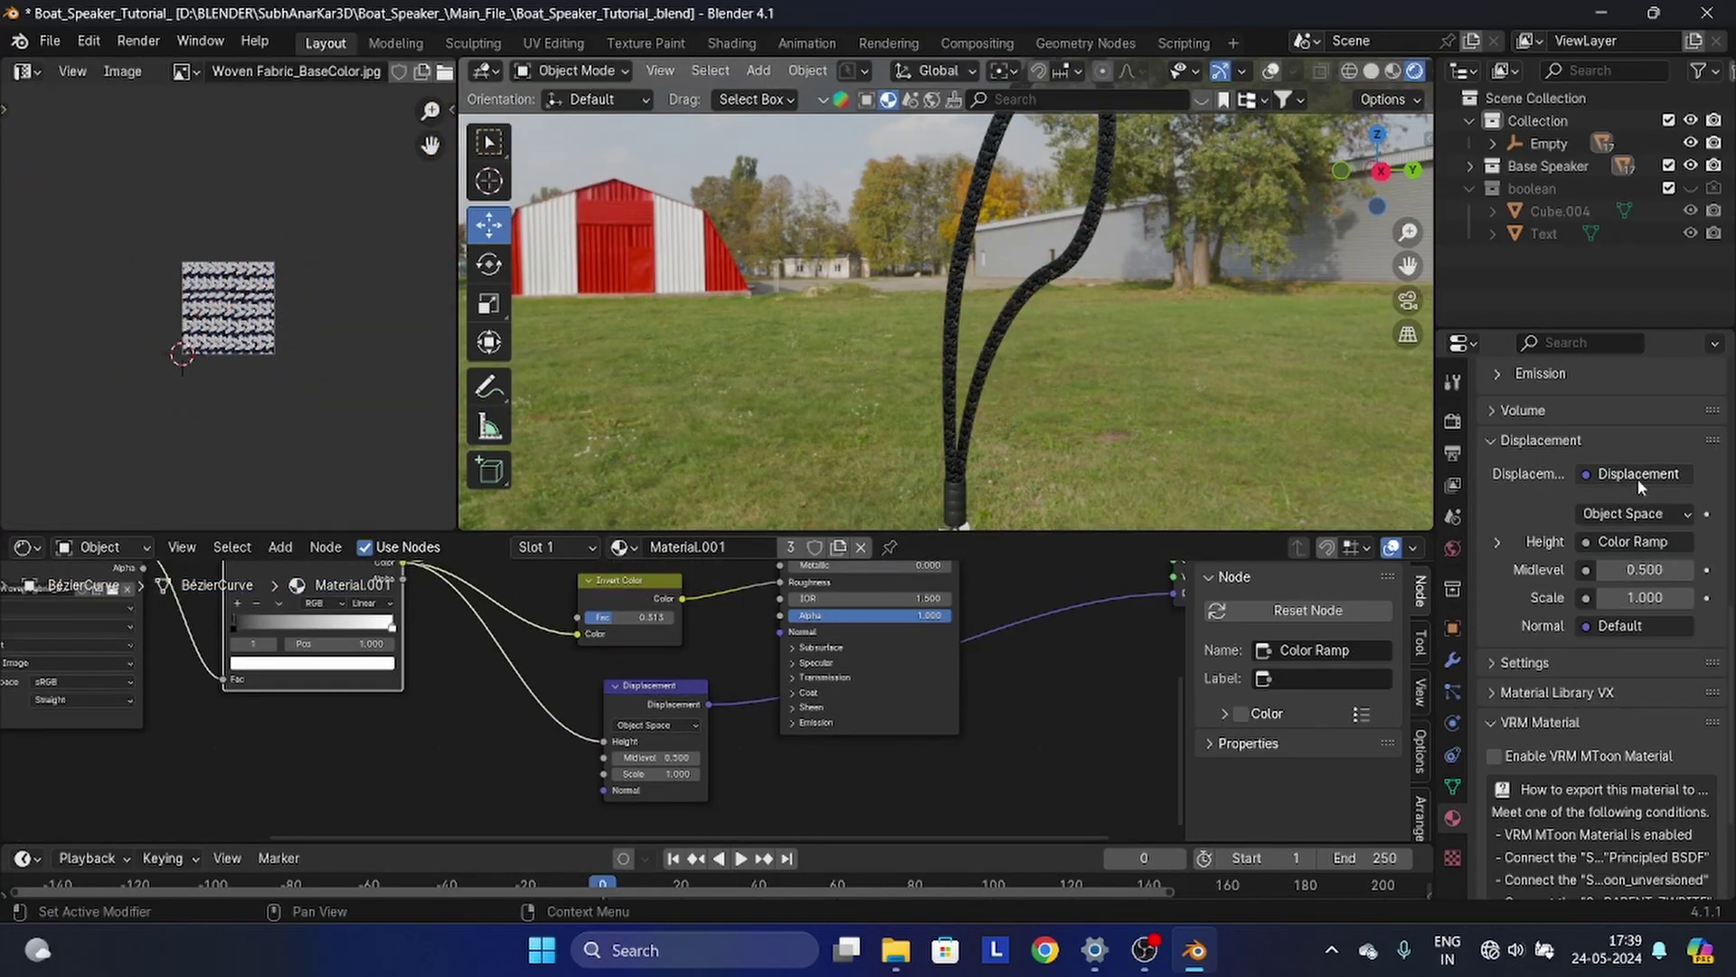
click(1646, 556)
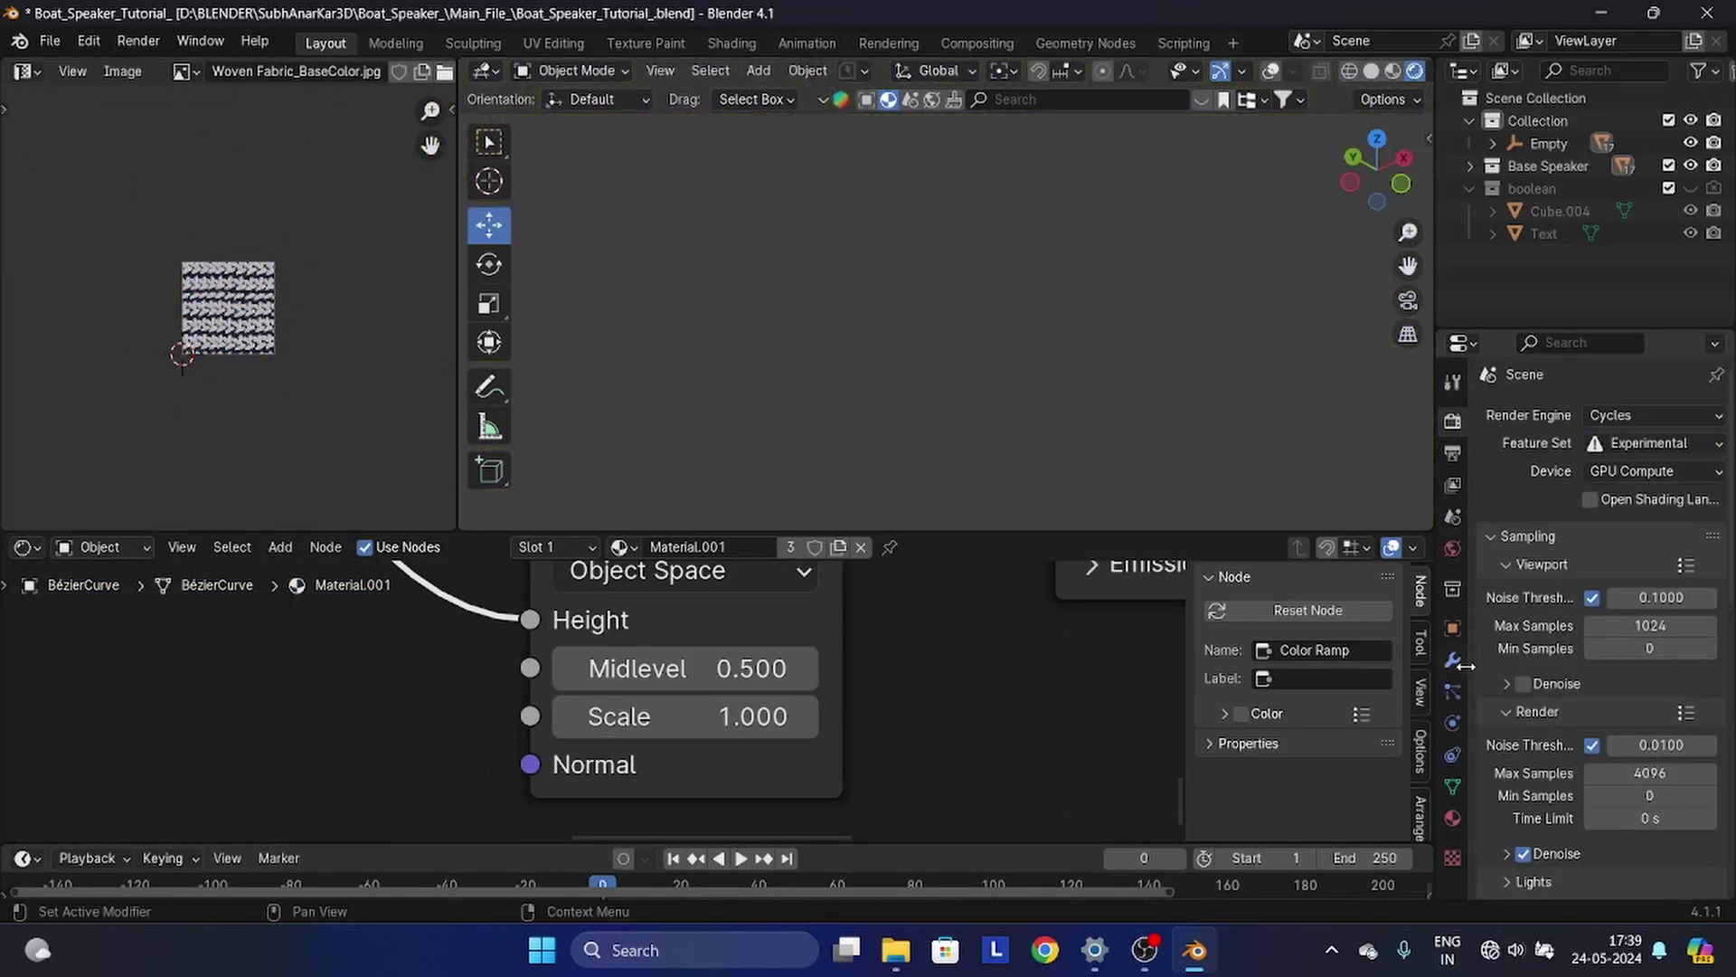
click(1583, 567)
- Try scales of 0.1 and 0.01 in the strap material's Displacement node
click(847, 702)
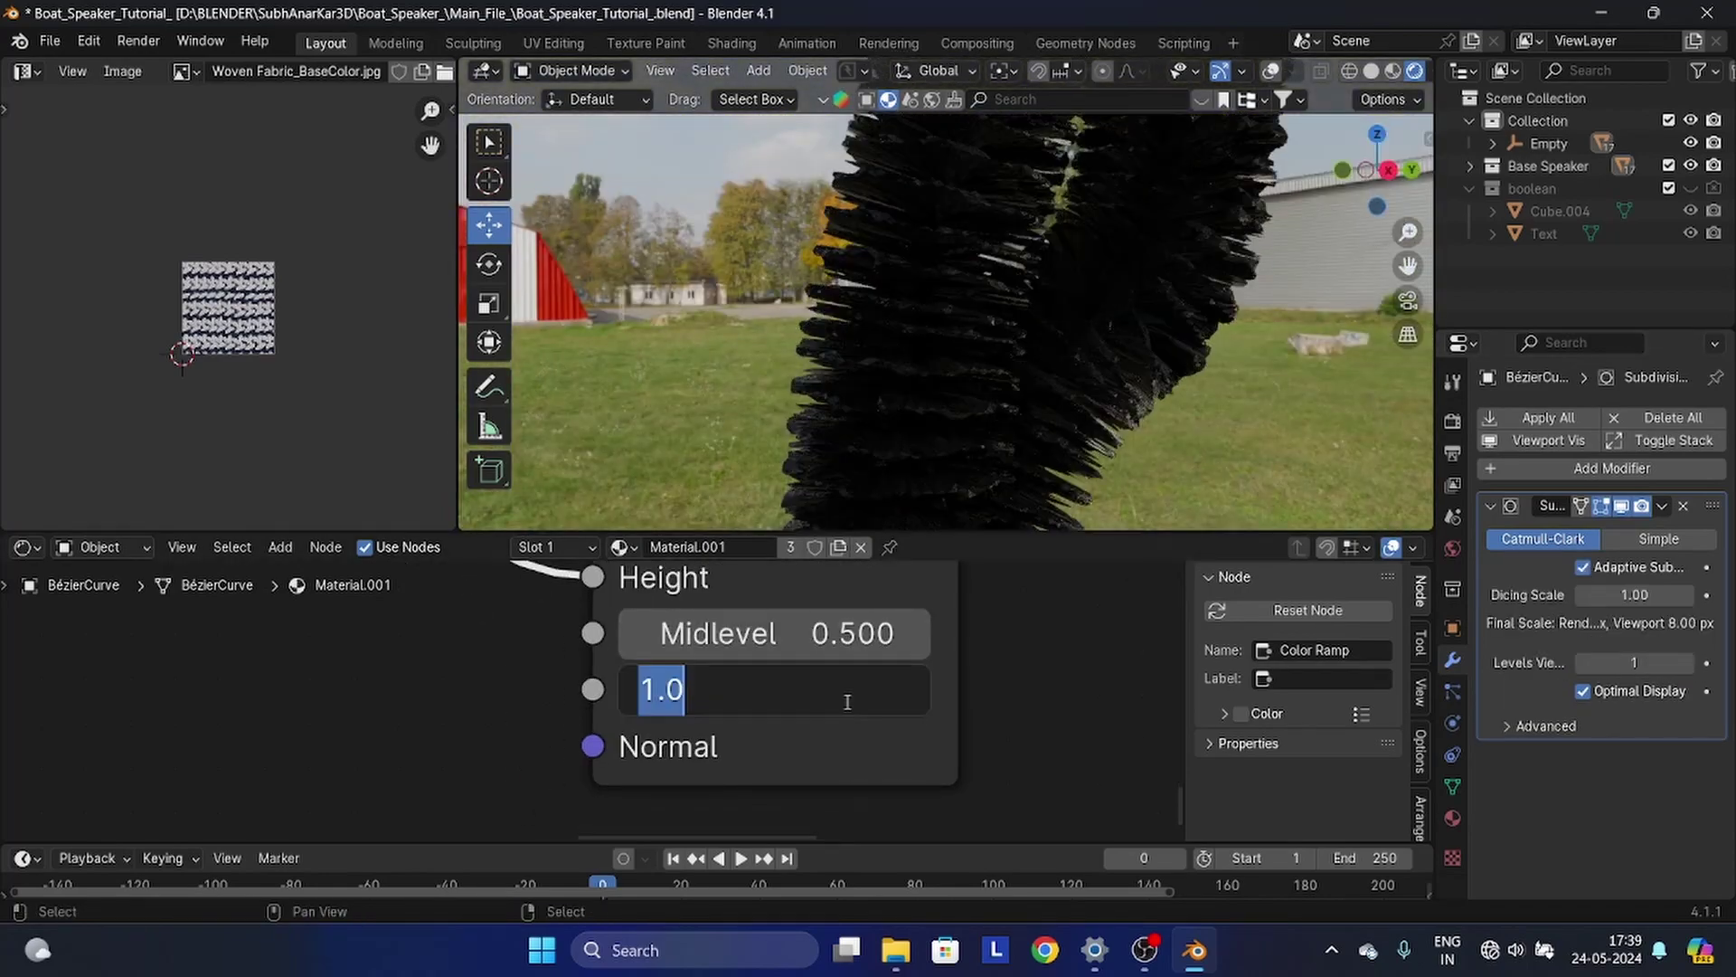
text(0.1)
key(Return)
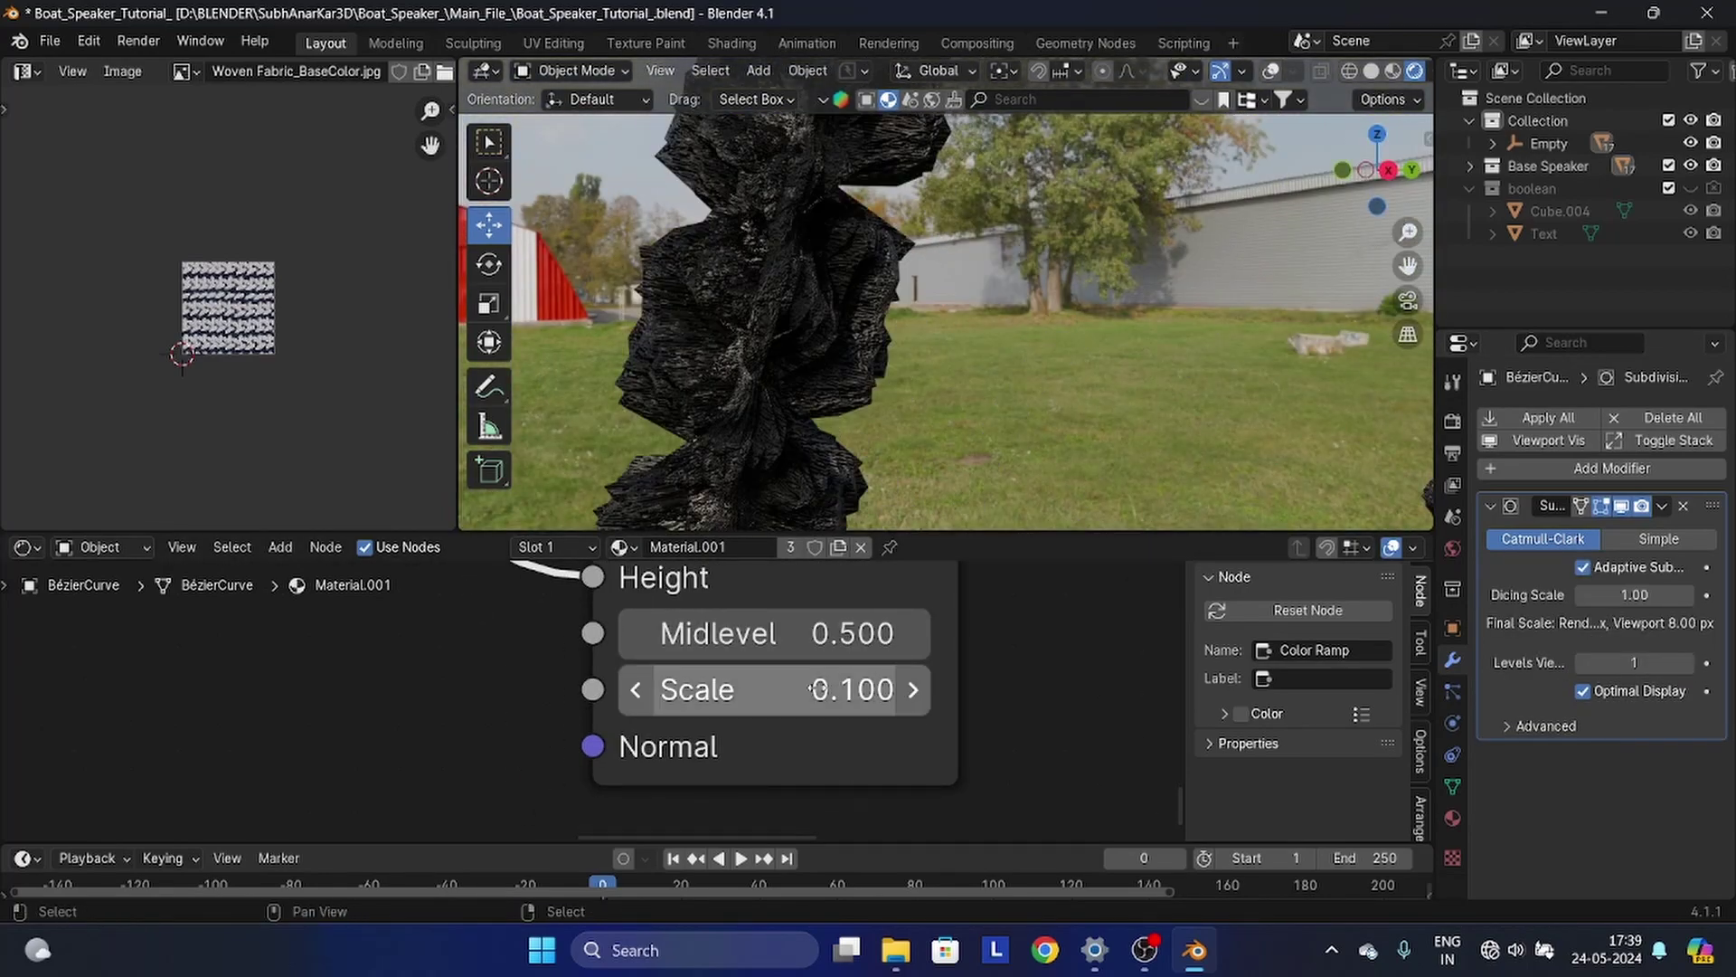
double_click(822, 695)
key(Left)
text(0)
key(Return)
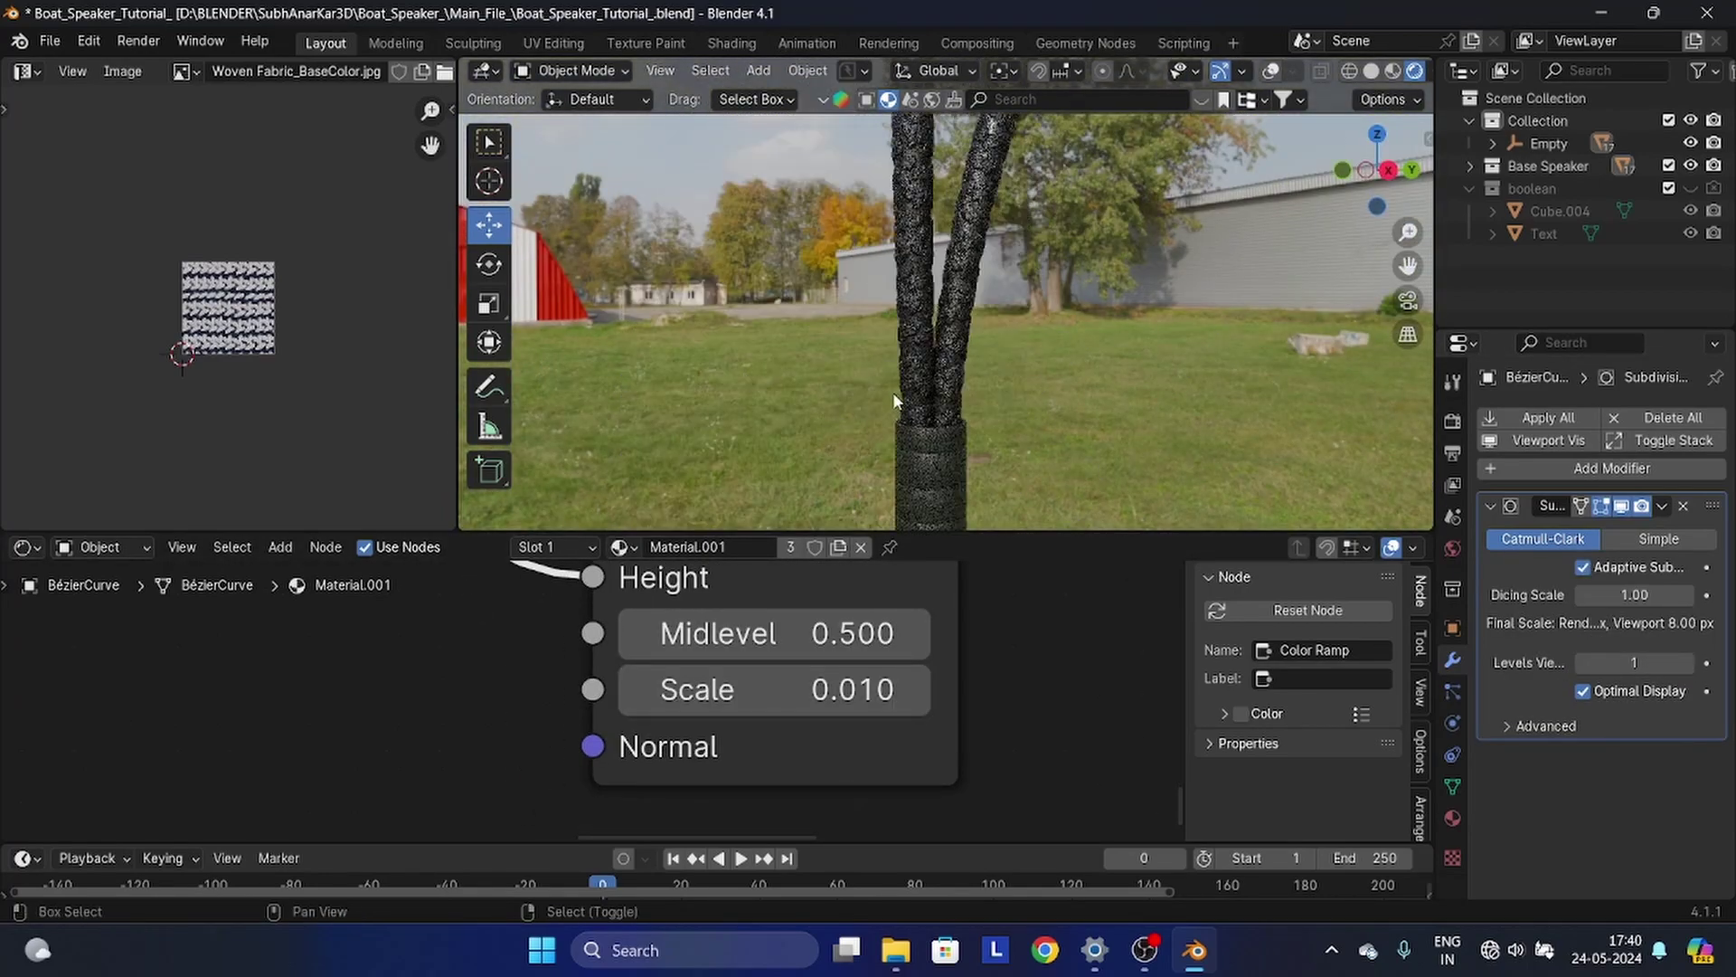
- Set the scale of the strap material's Displacement node to 0.02
double_click(776, 689)
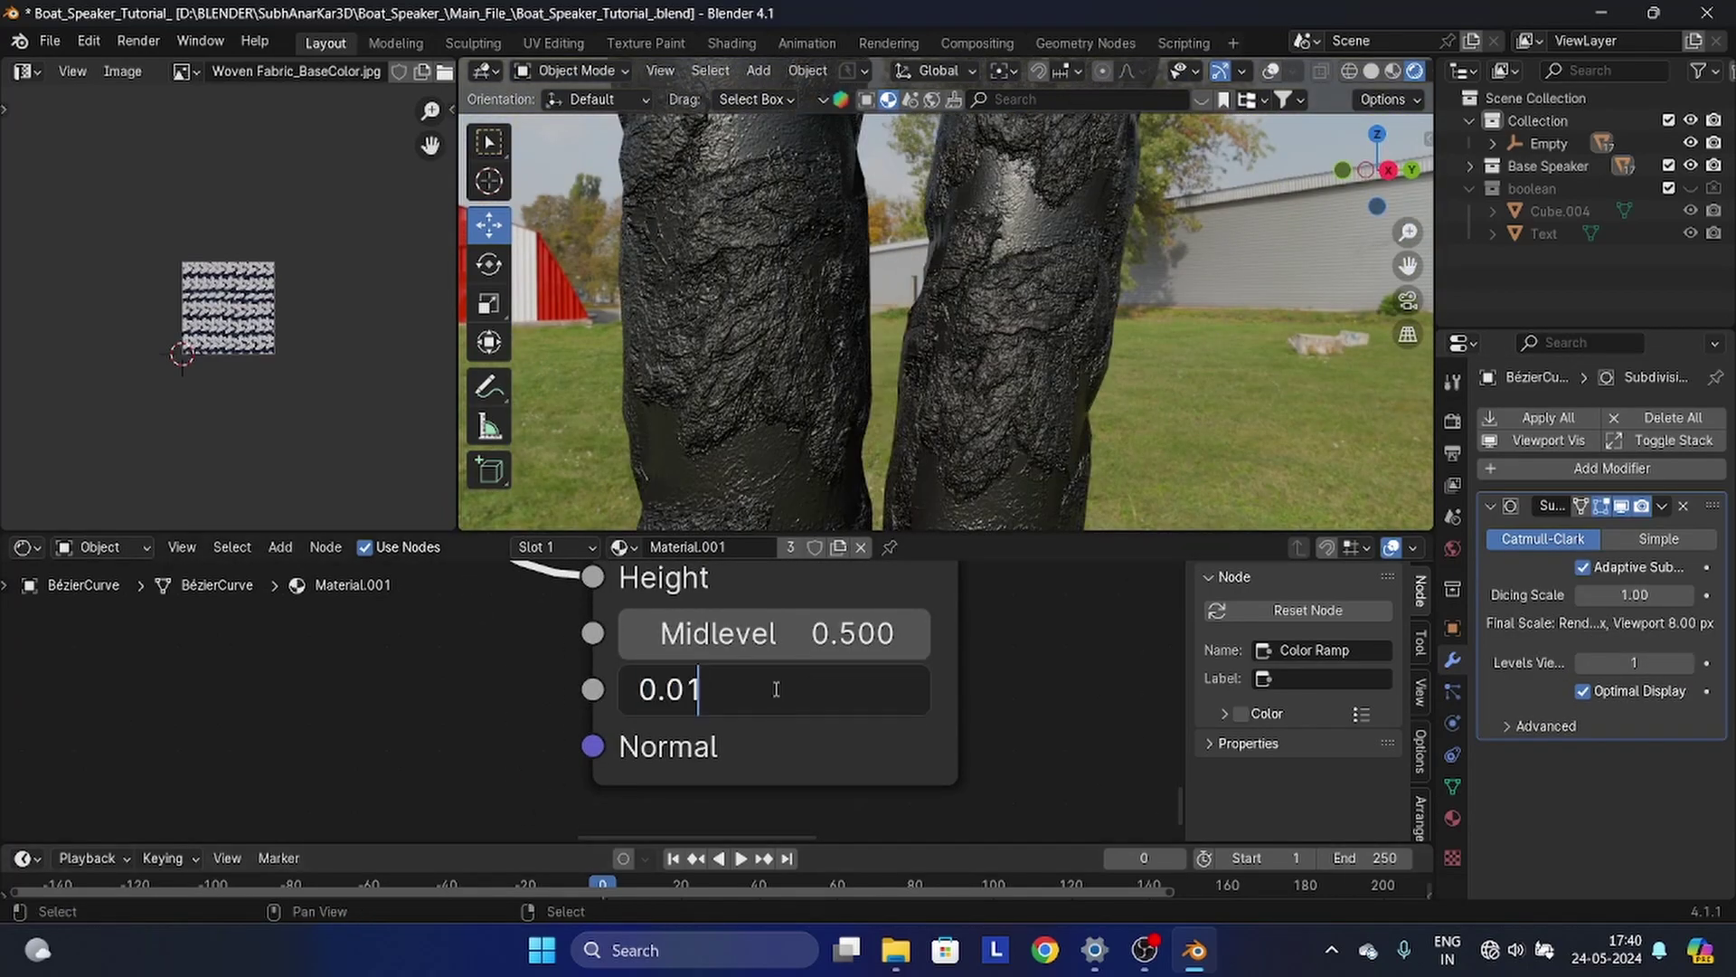
key(BackSpace)
text(2)
key(Return)
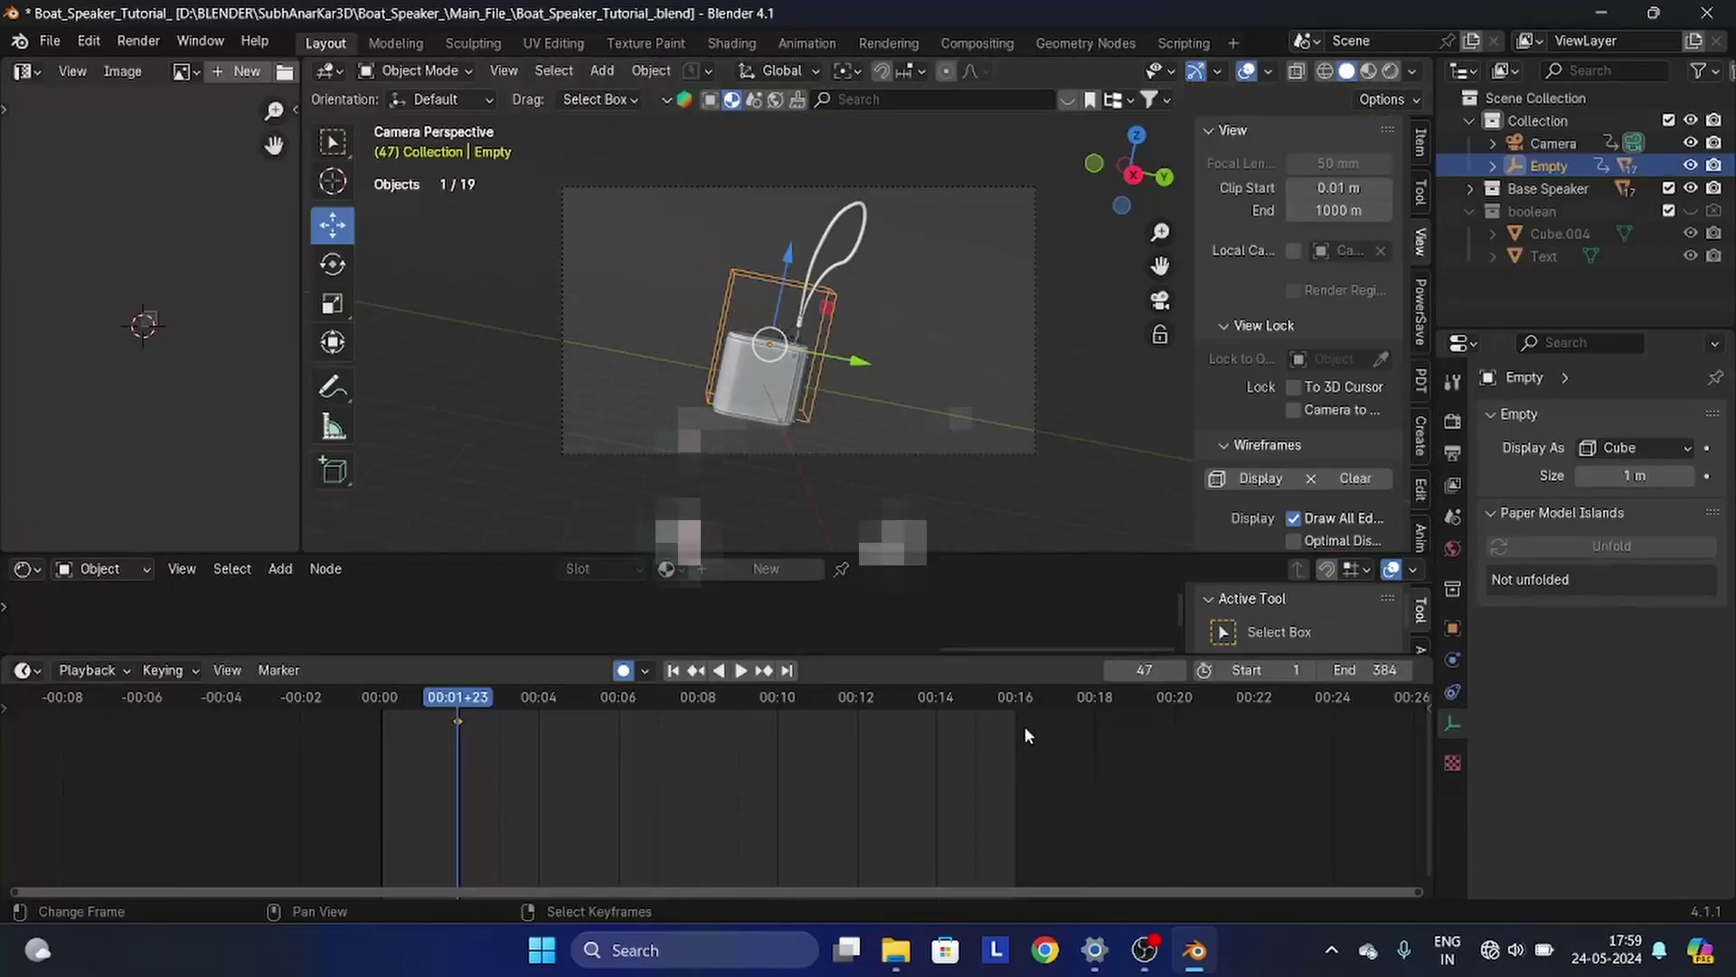
- Move the Empty that carries the speaker upward at frame 85, with auto keying on
click(520, 740)
key(g)
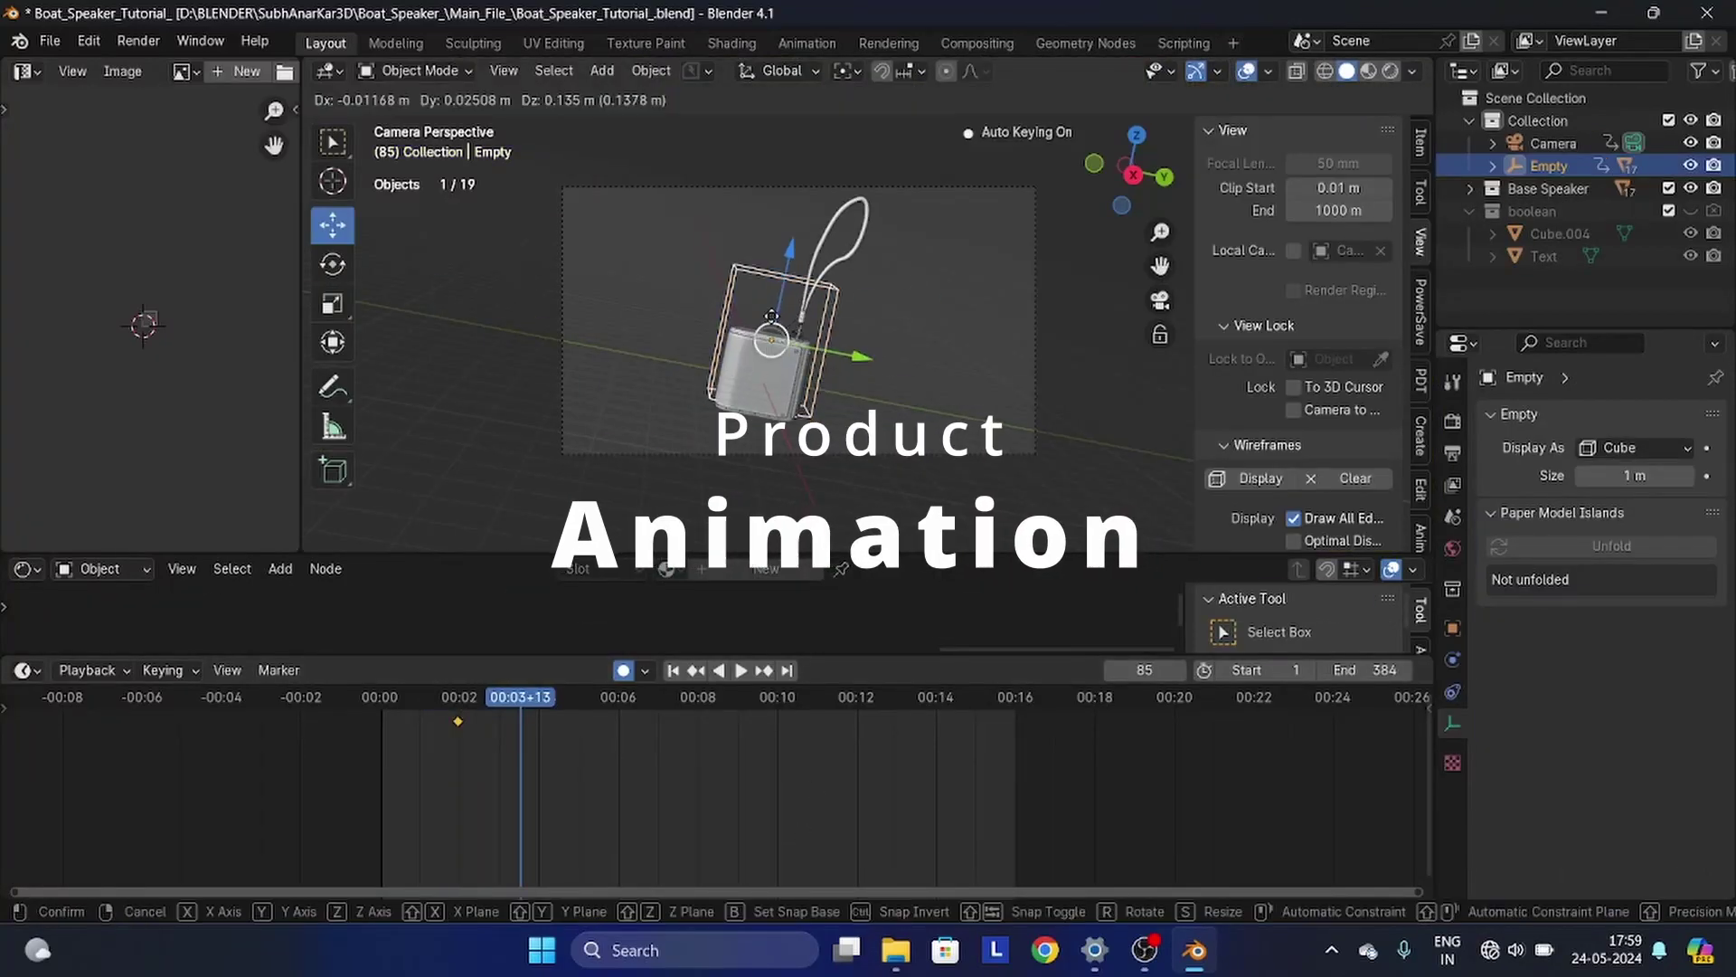
click(821, 364)
- At frame 145, tilt the Empty in the camera view and rotate it about the global Z axis
click(621, 735)
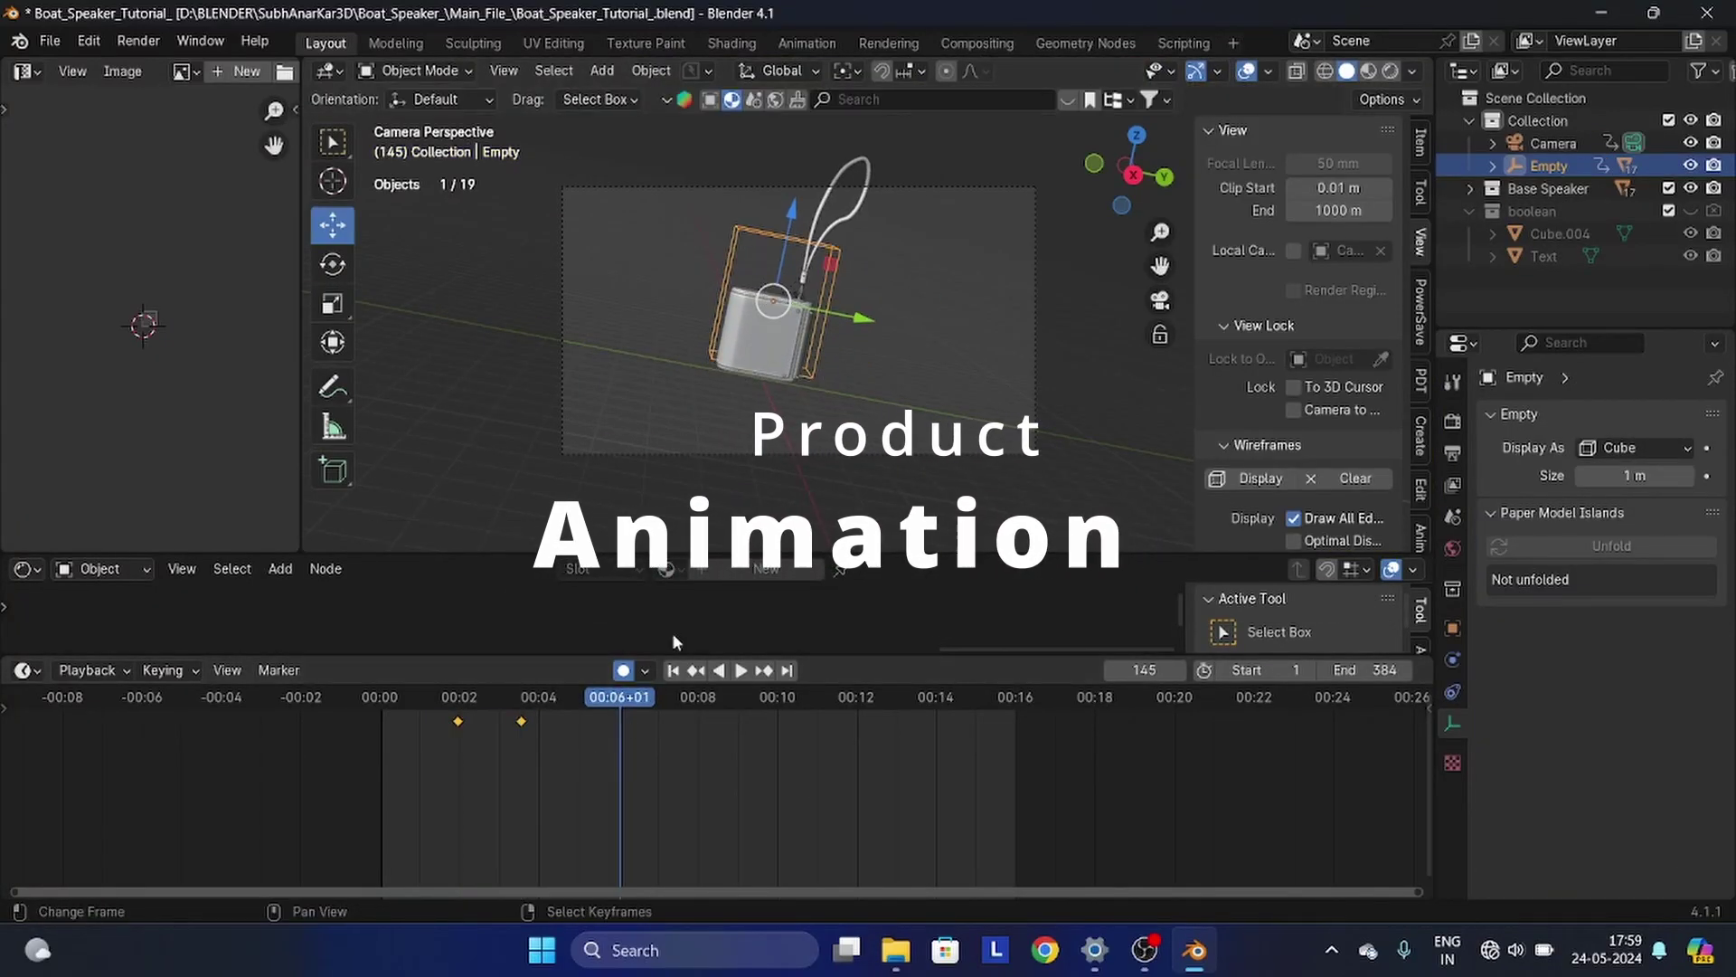
key(r)
click(931, 241)
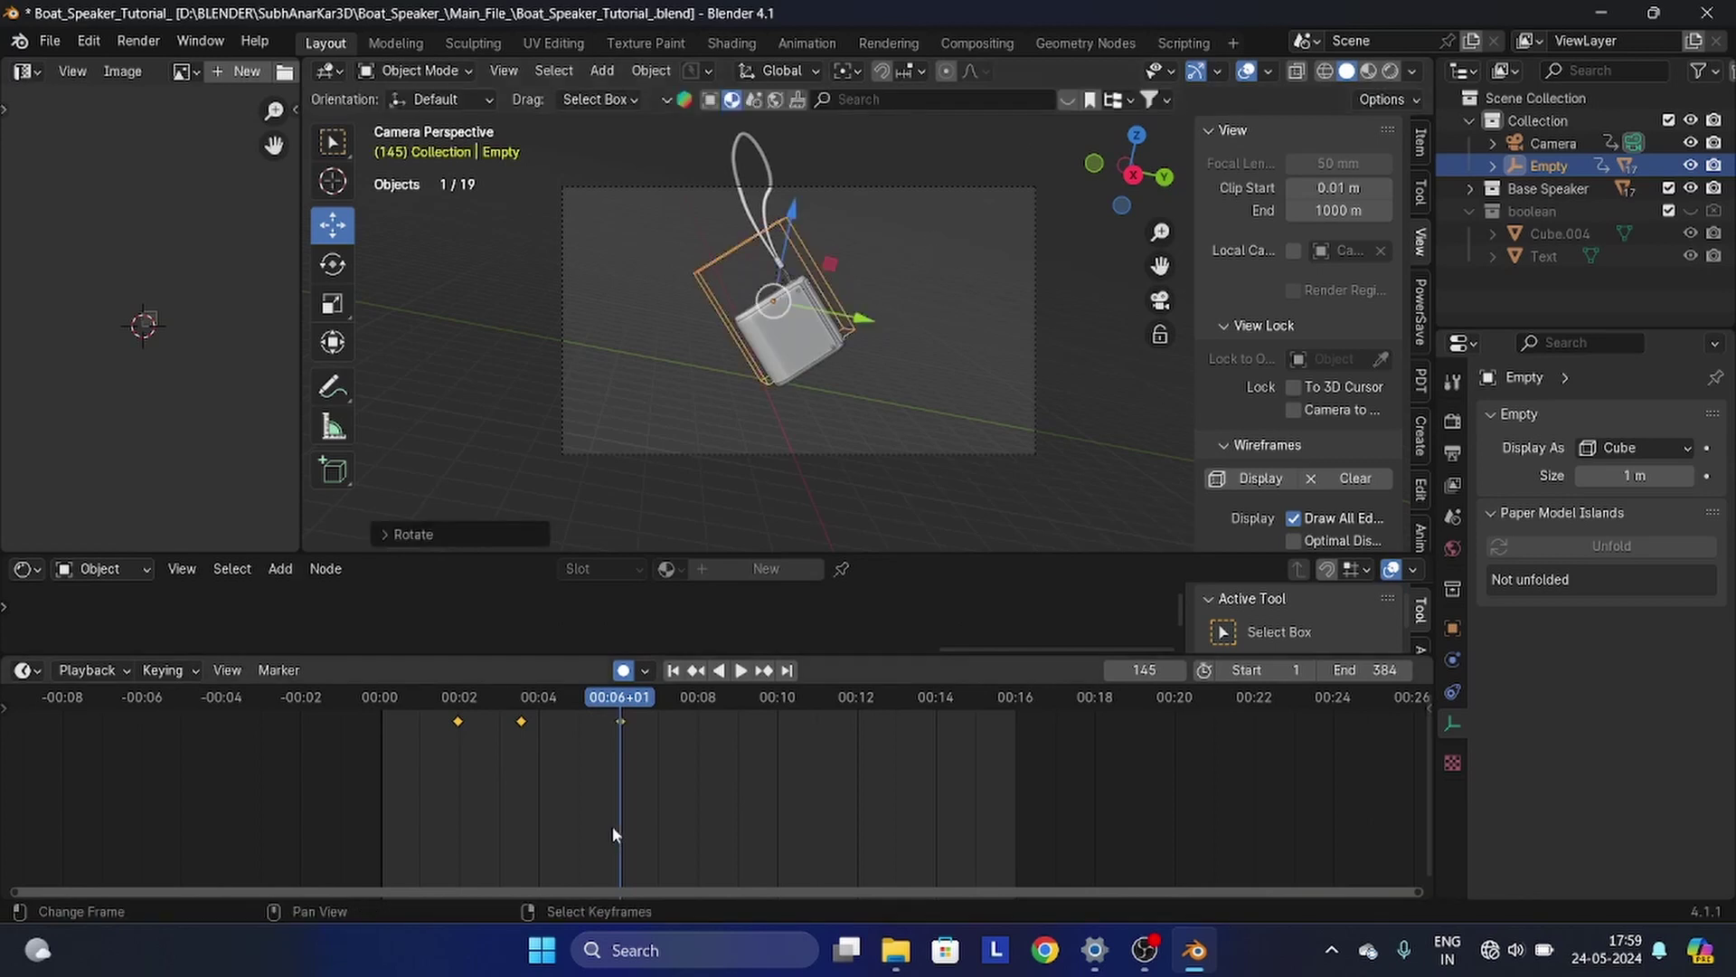
key(r)
key(z)
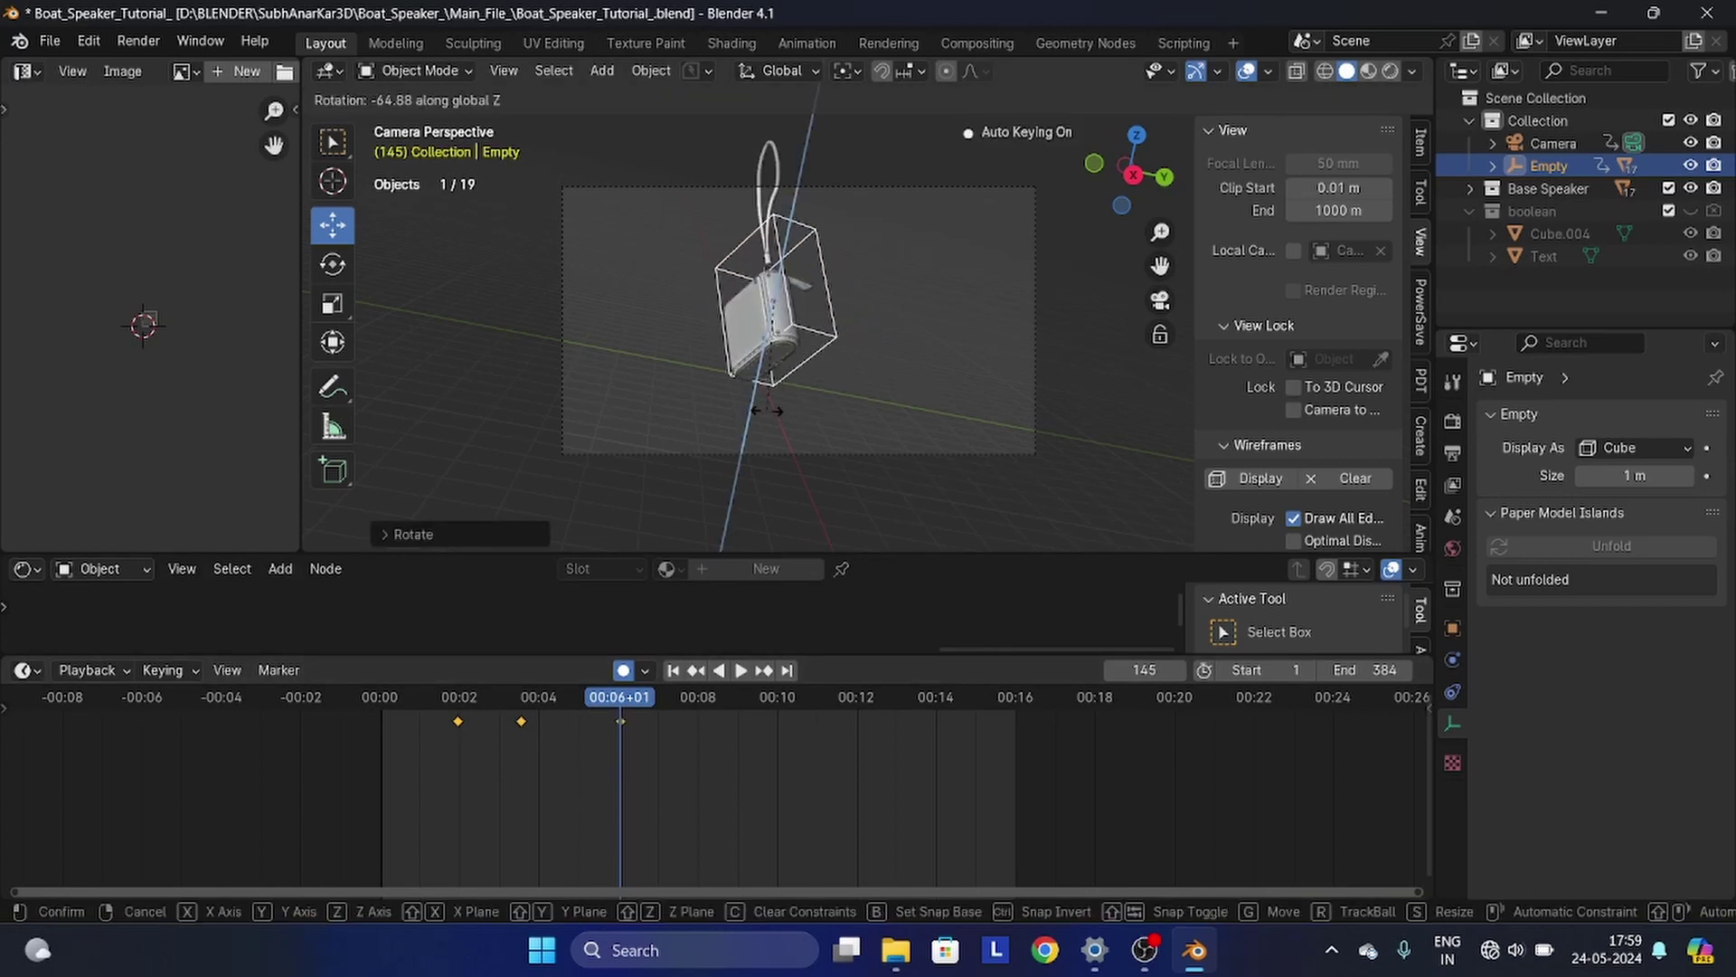
click(776, 405)
- At frame 186, rotate the Empty in the camera view so the speaker tilts with its strap swung aside
drag(646, 768, 687, 758)
key(r)
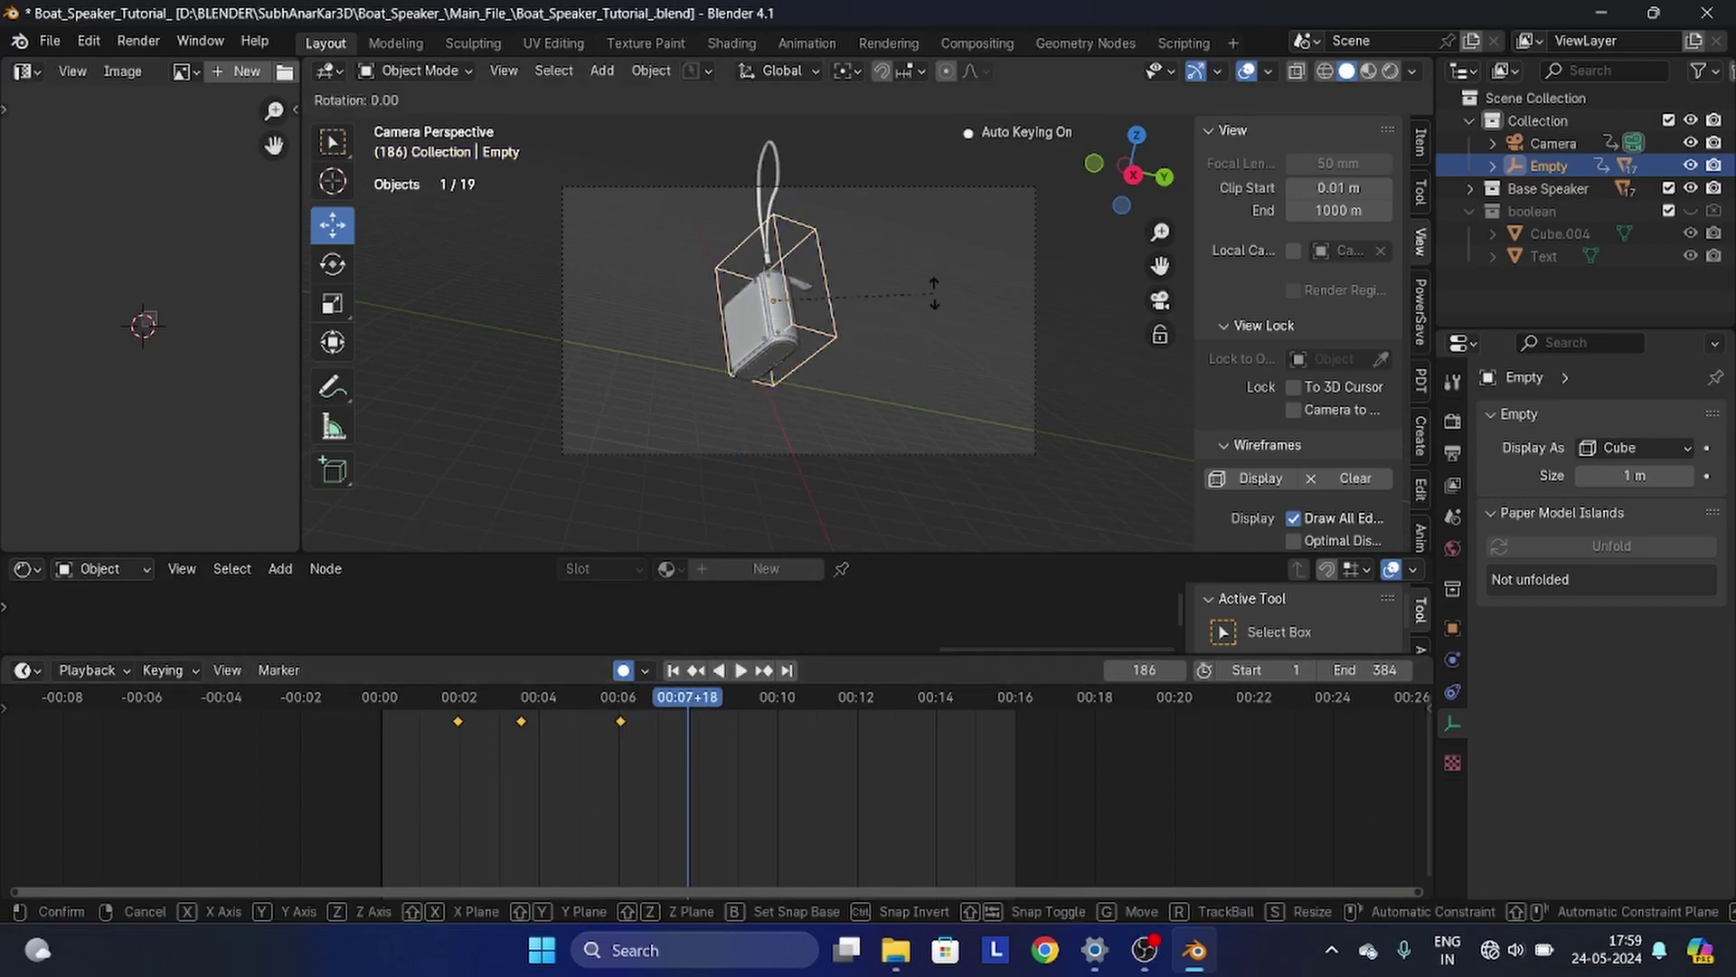
click(956, 383)
key(r)
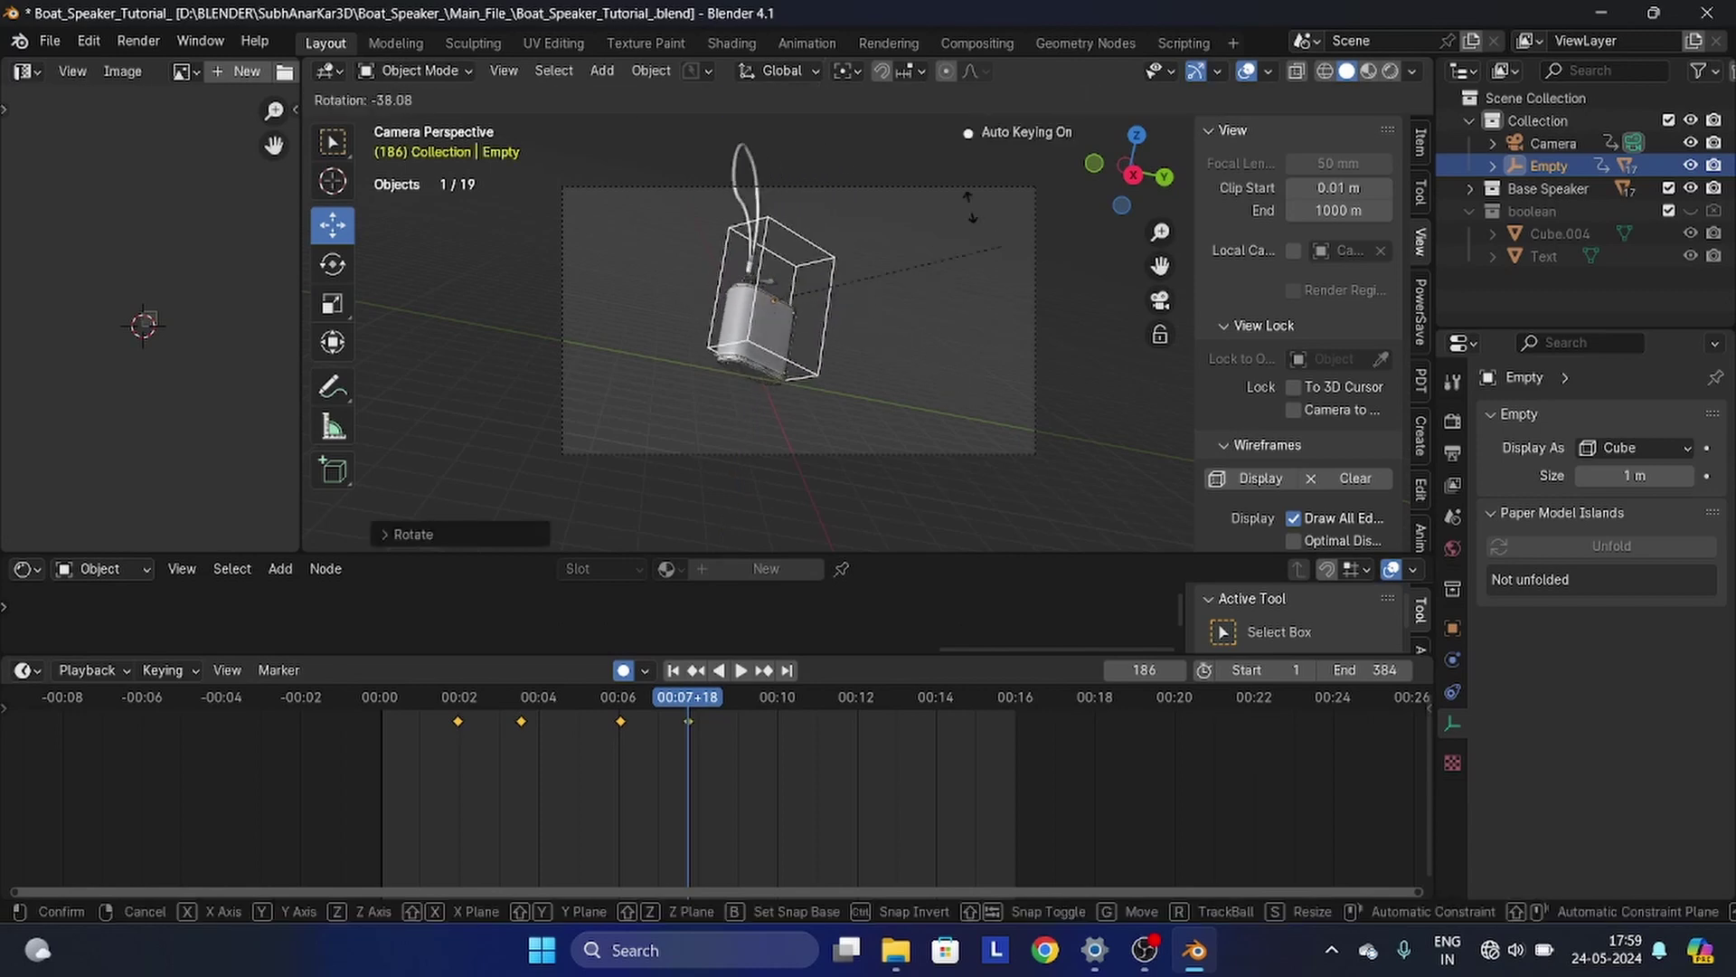
click(828, 301)
scroll(827, 303, up, 4)
shift+middle_drag(814, 324, 845, 266)
scroll(850, 272, down, 5)
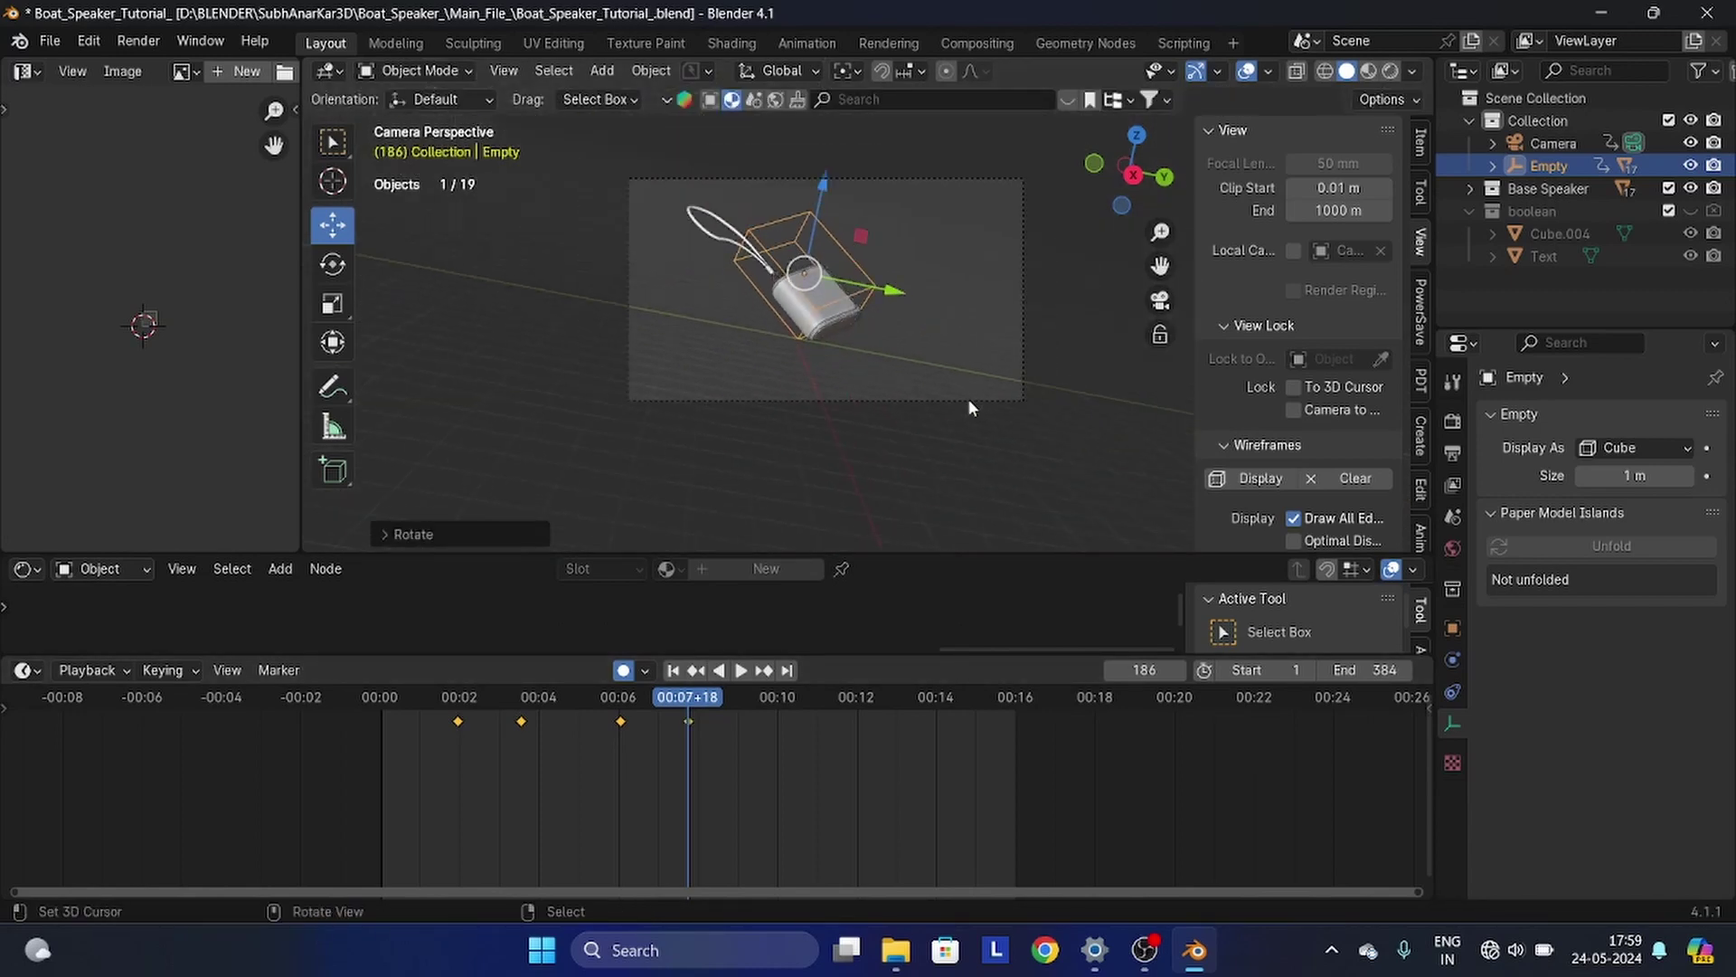
- Select the camera and set its focal length to 173 mm at frame 204
click(971, 399)
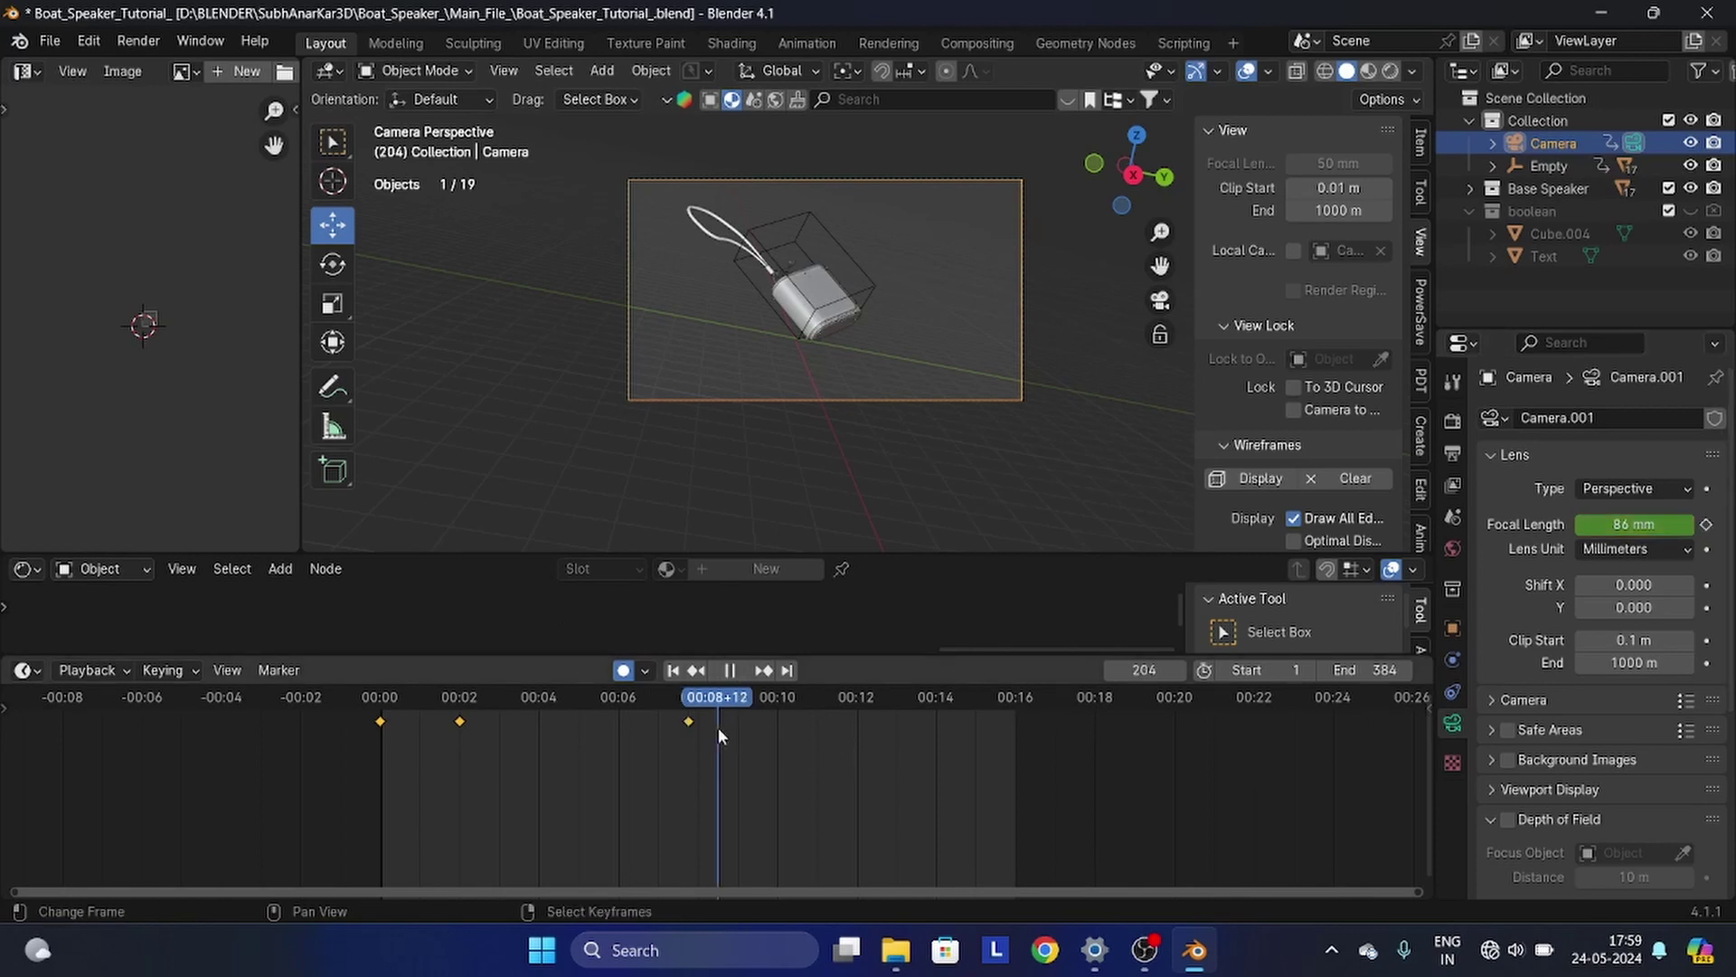
drag(1634, 524, 1712, 525)
shift+middle_drag(857, 302, 847, 284)
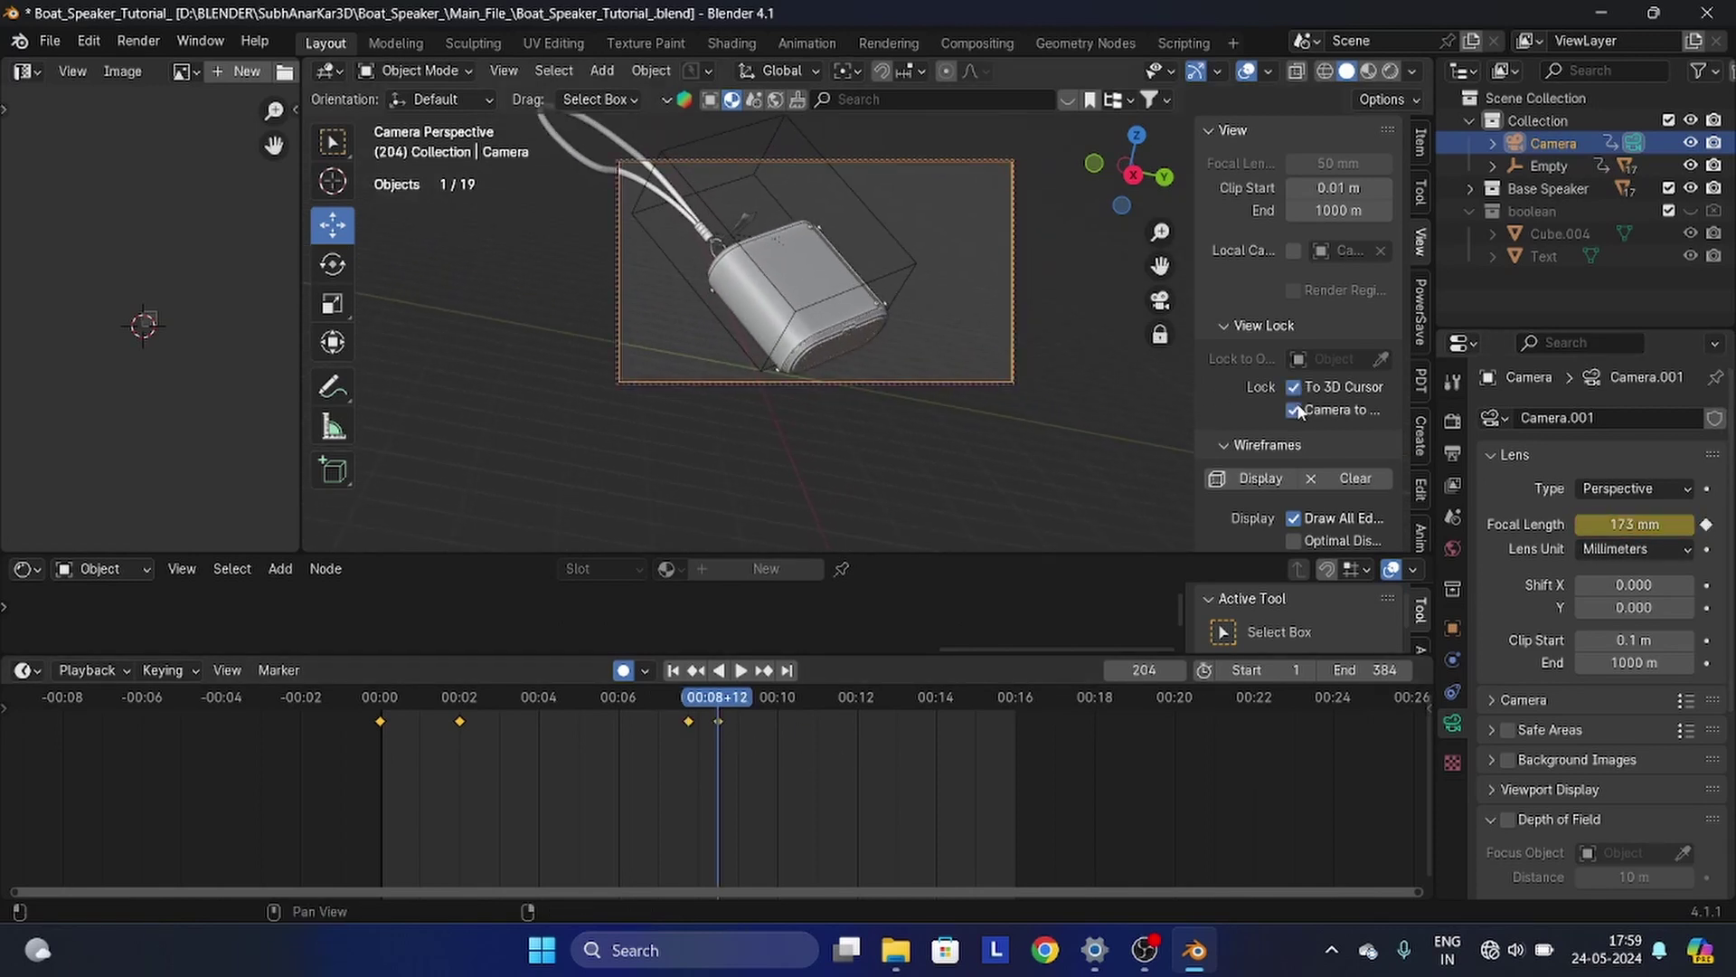
- Keyframe the camera at frame 187, reframe the speaker at frame 206, and unlock the camera from the view
click(691, 732)
key(i)
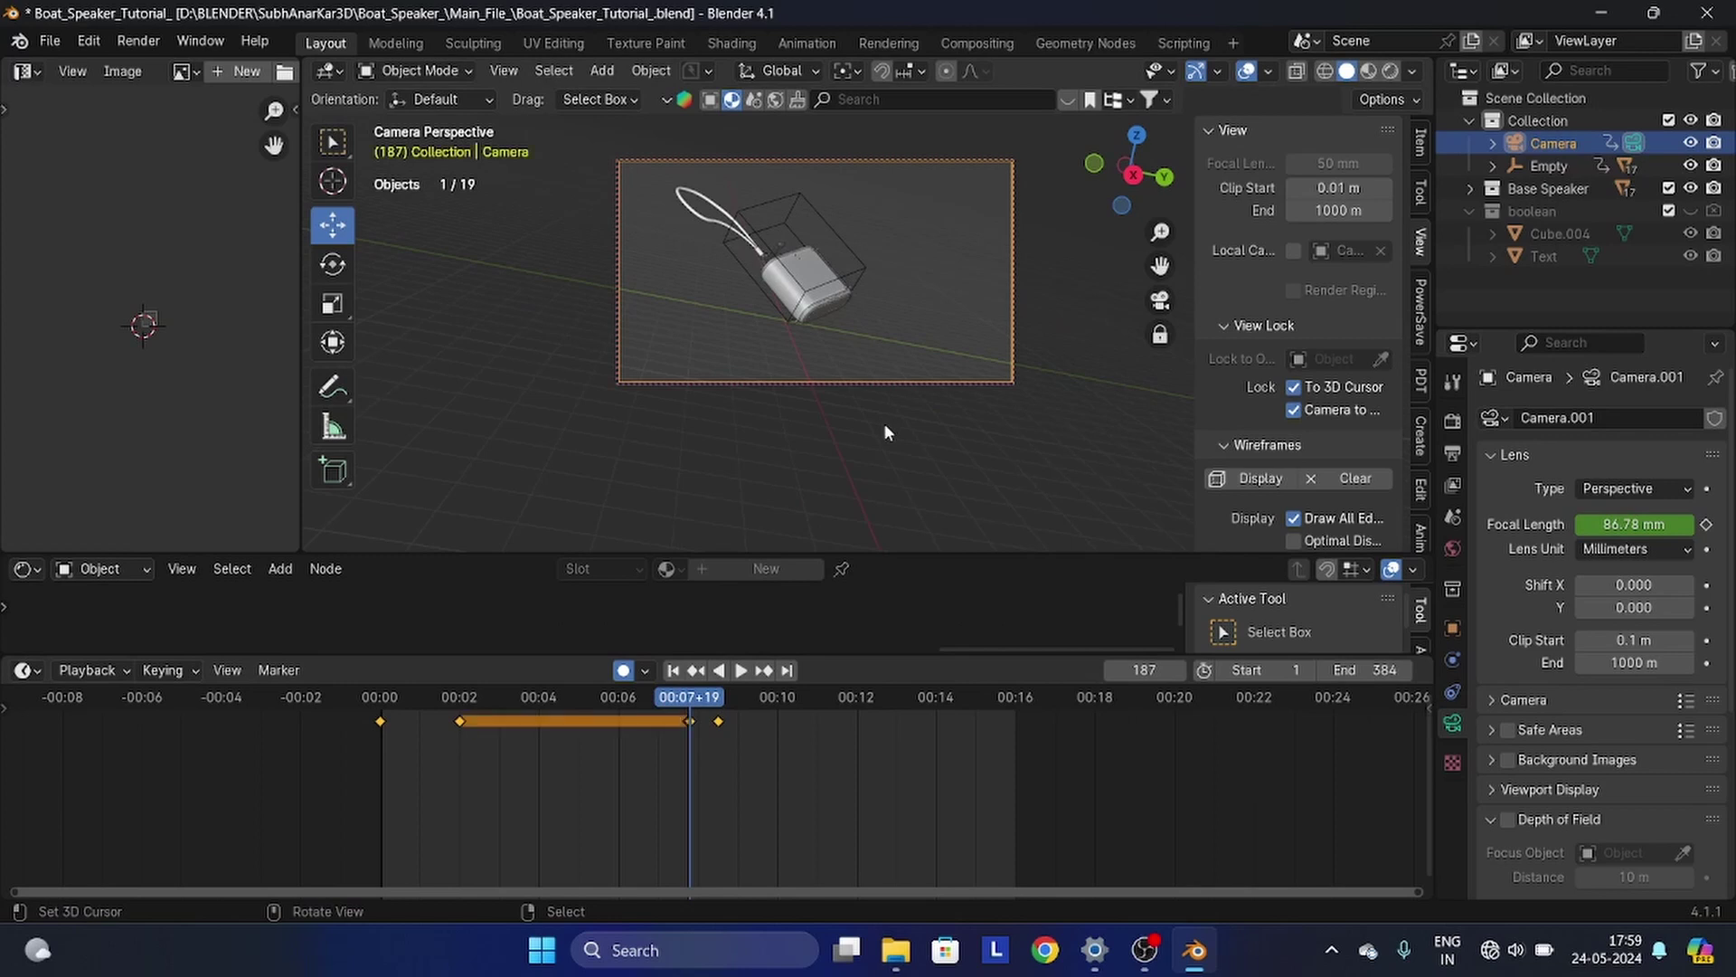
click(720, 741)
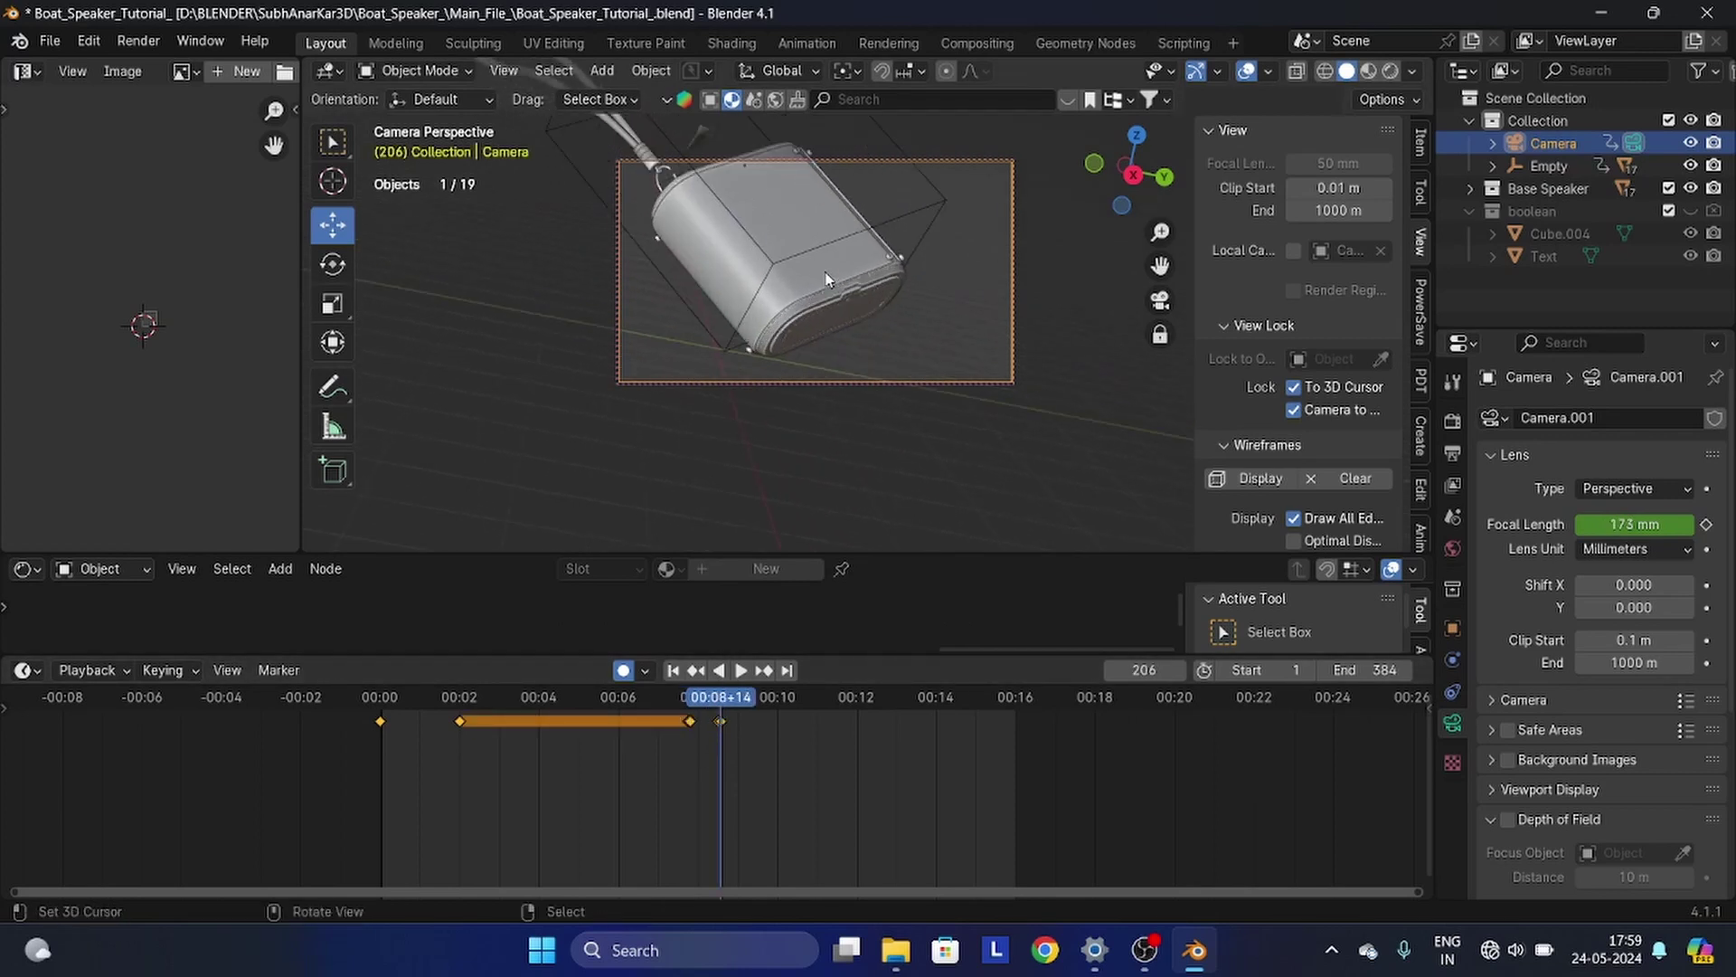
click(1293, 409)
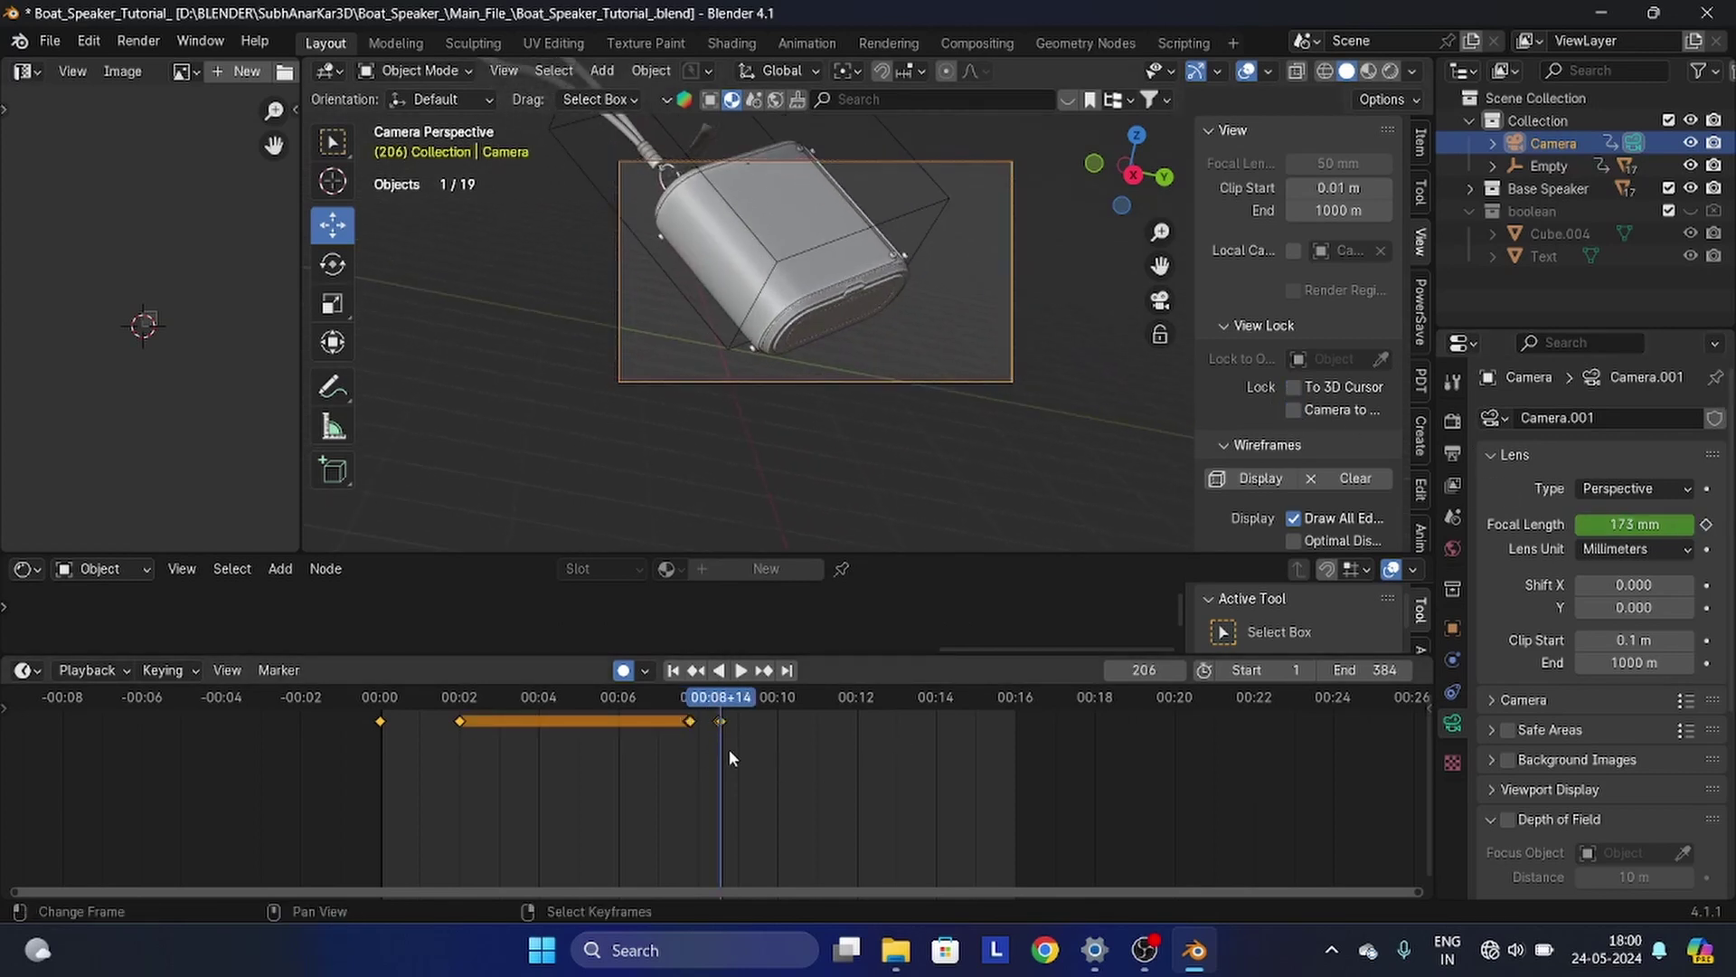
- Enable Render Region with cropping to the region in the output format settings
click(1453, 420)
click(1453, 453)
click(1589, 572)
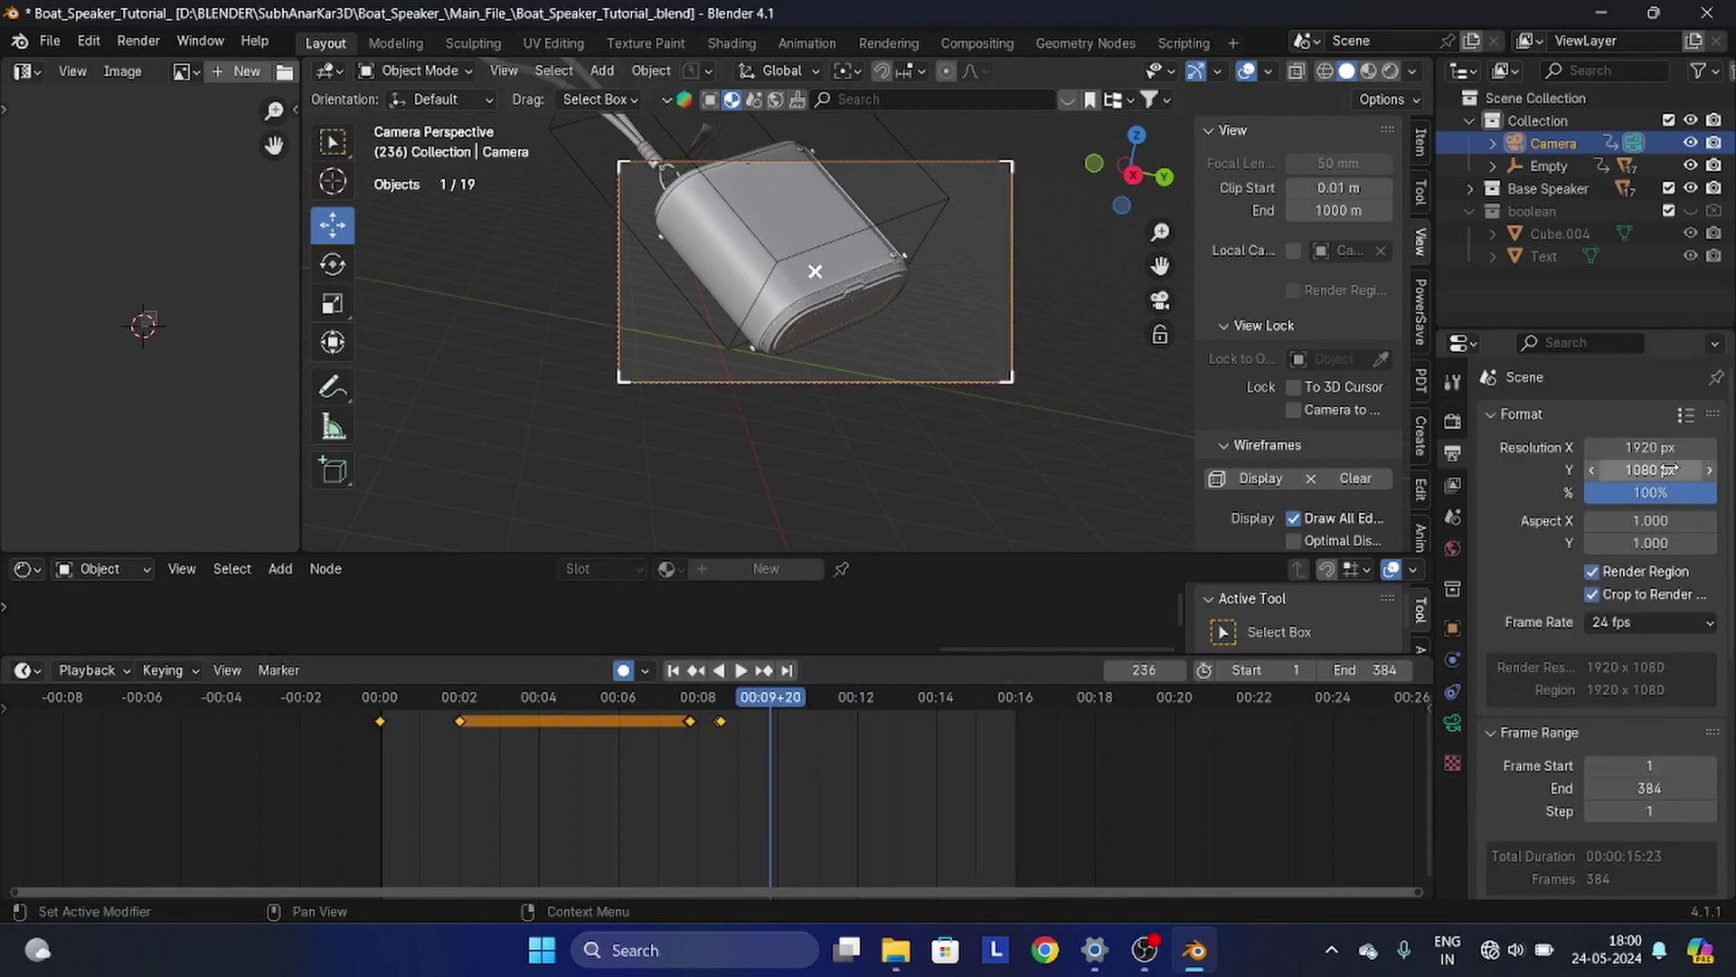
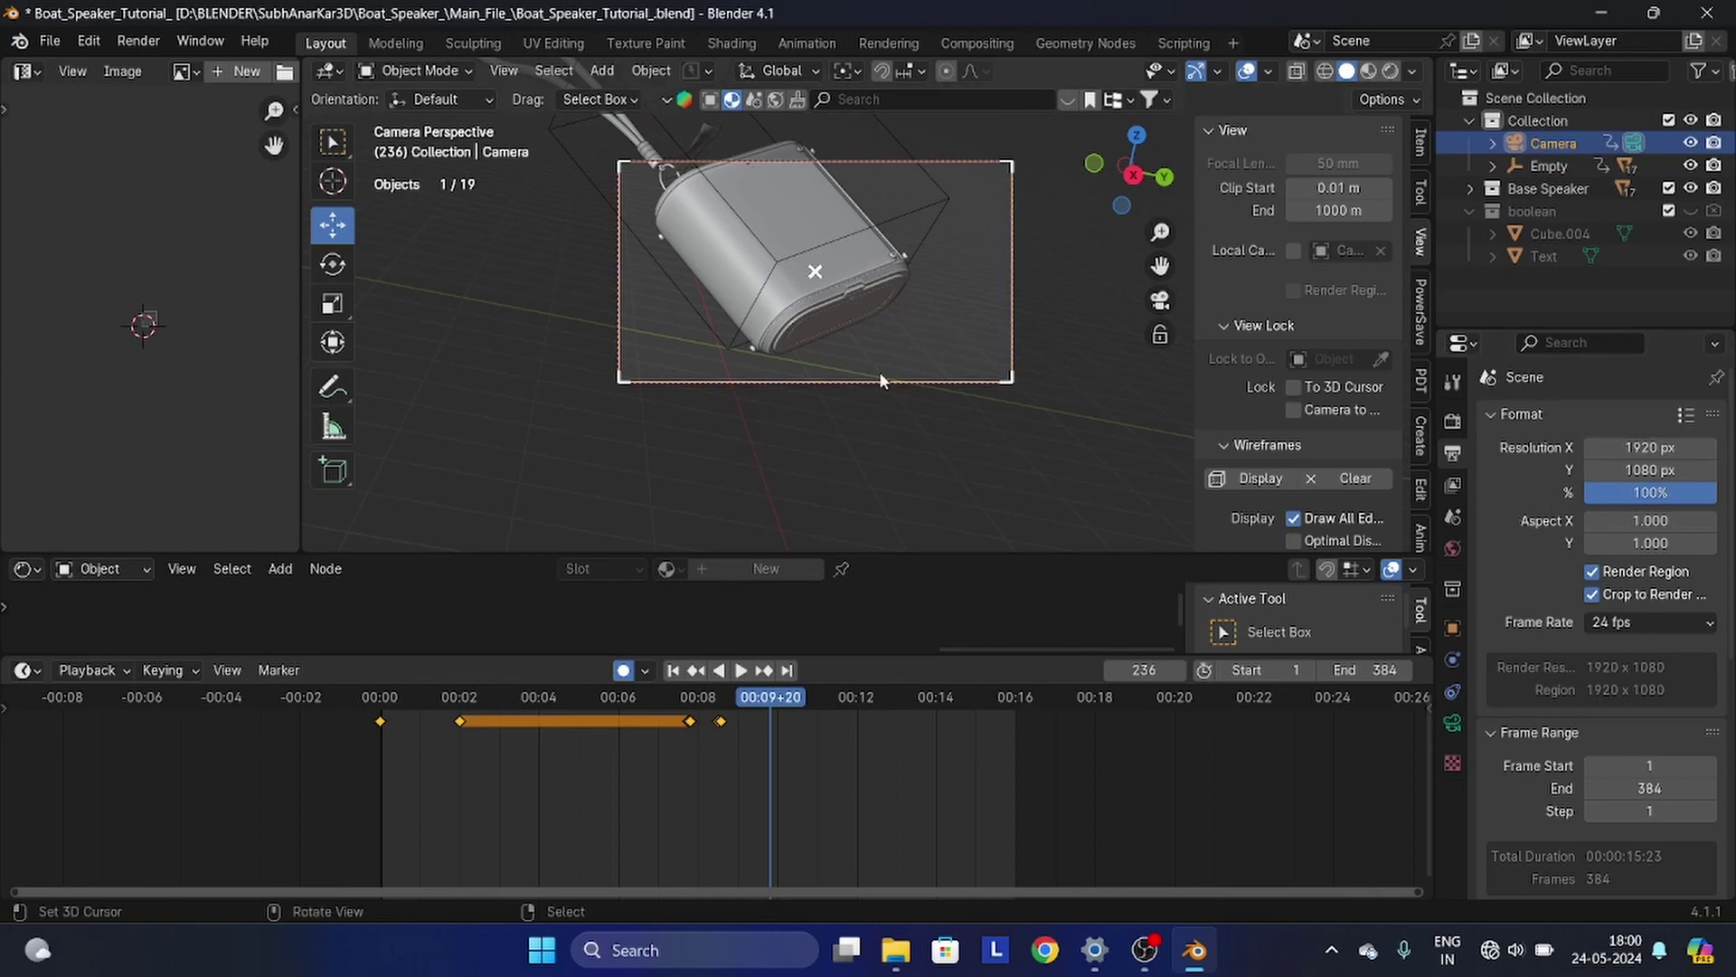
- At frame 236, rotate the Empty to make the speaker more upright and shift it along the Y axis
right_click(912, 207)
key(r)
click(944, 357)
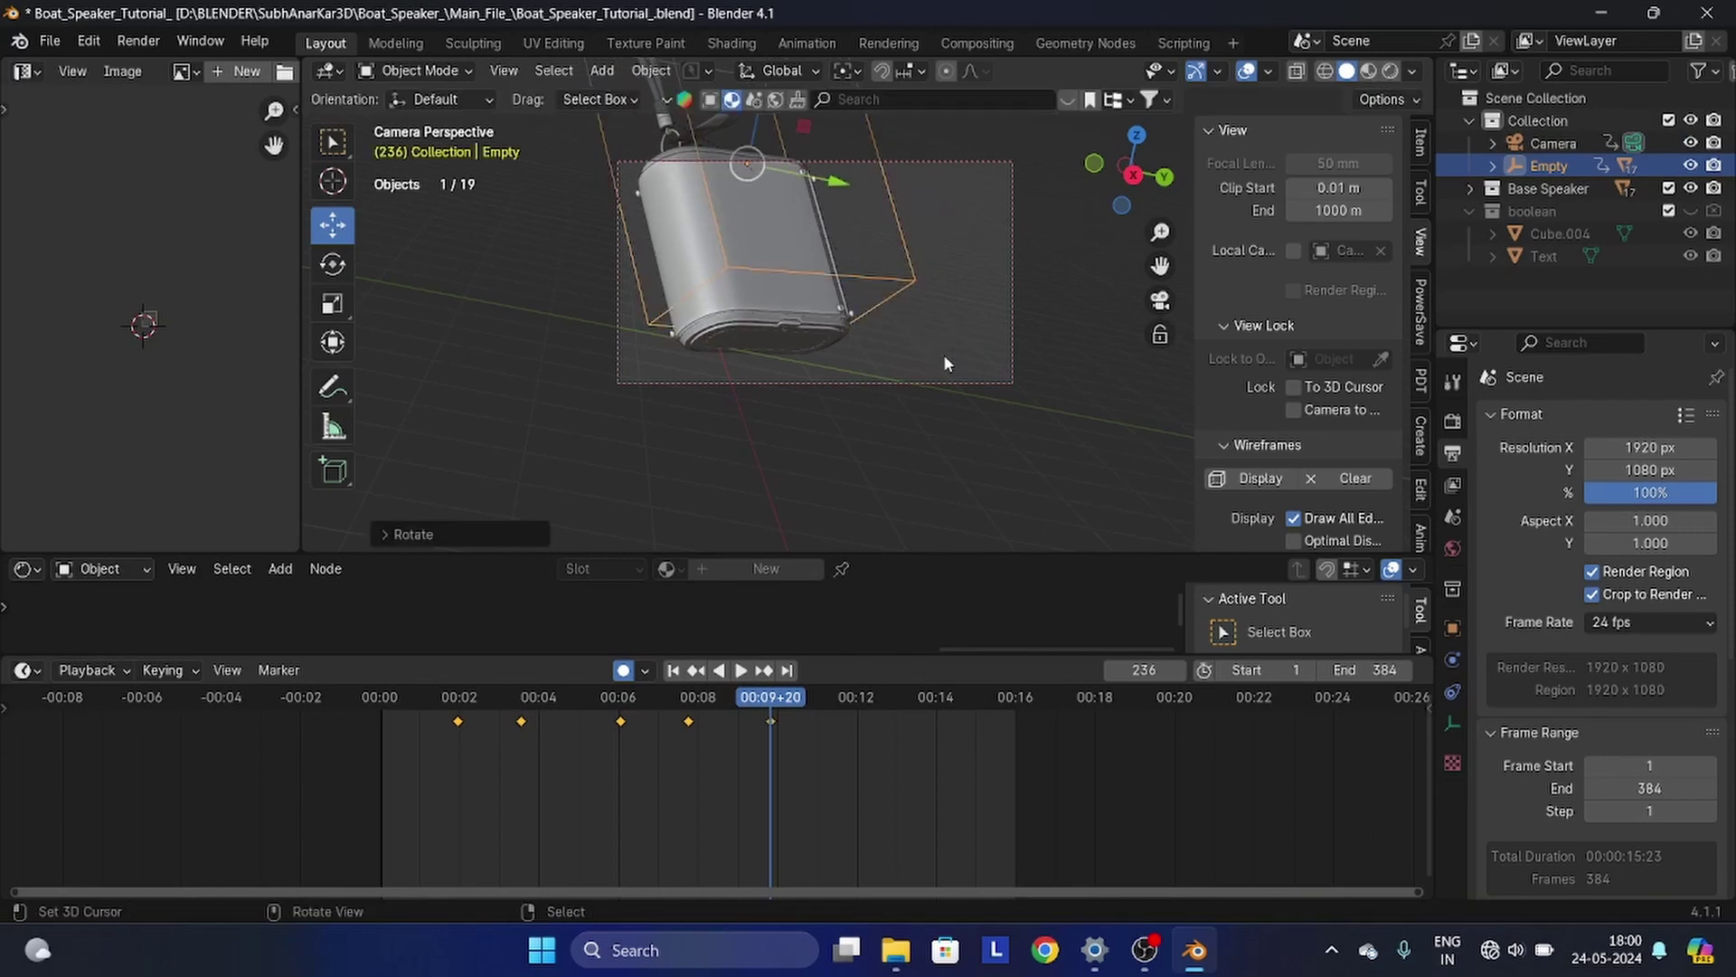
drag(832, 183, 916, 202)
- Rotate the Empty about the global Z axis at frame 236 to show the speaker's other side
key(r)
key(z)
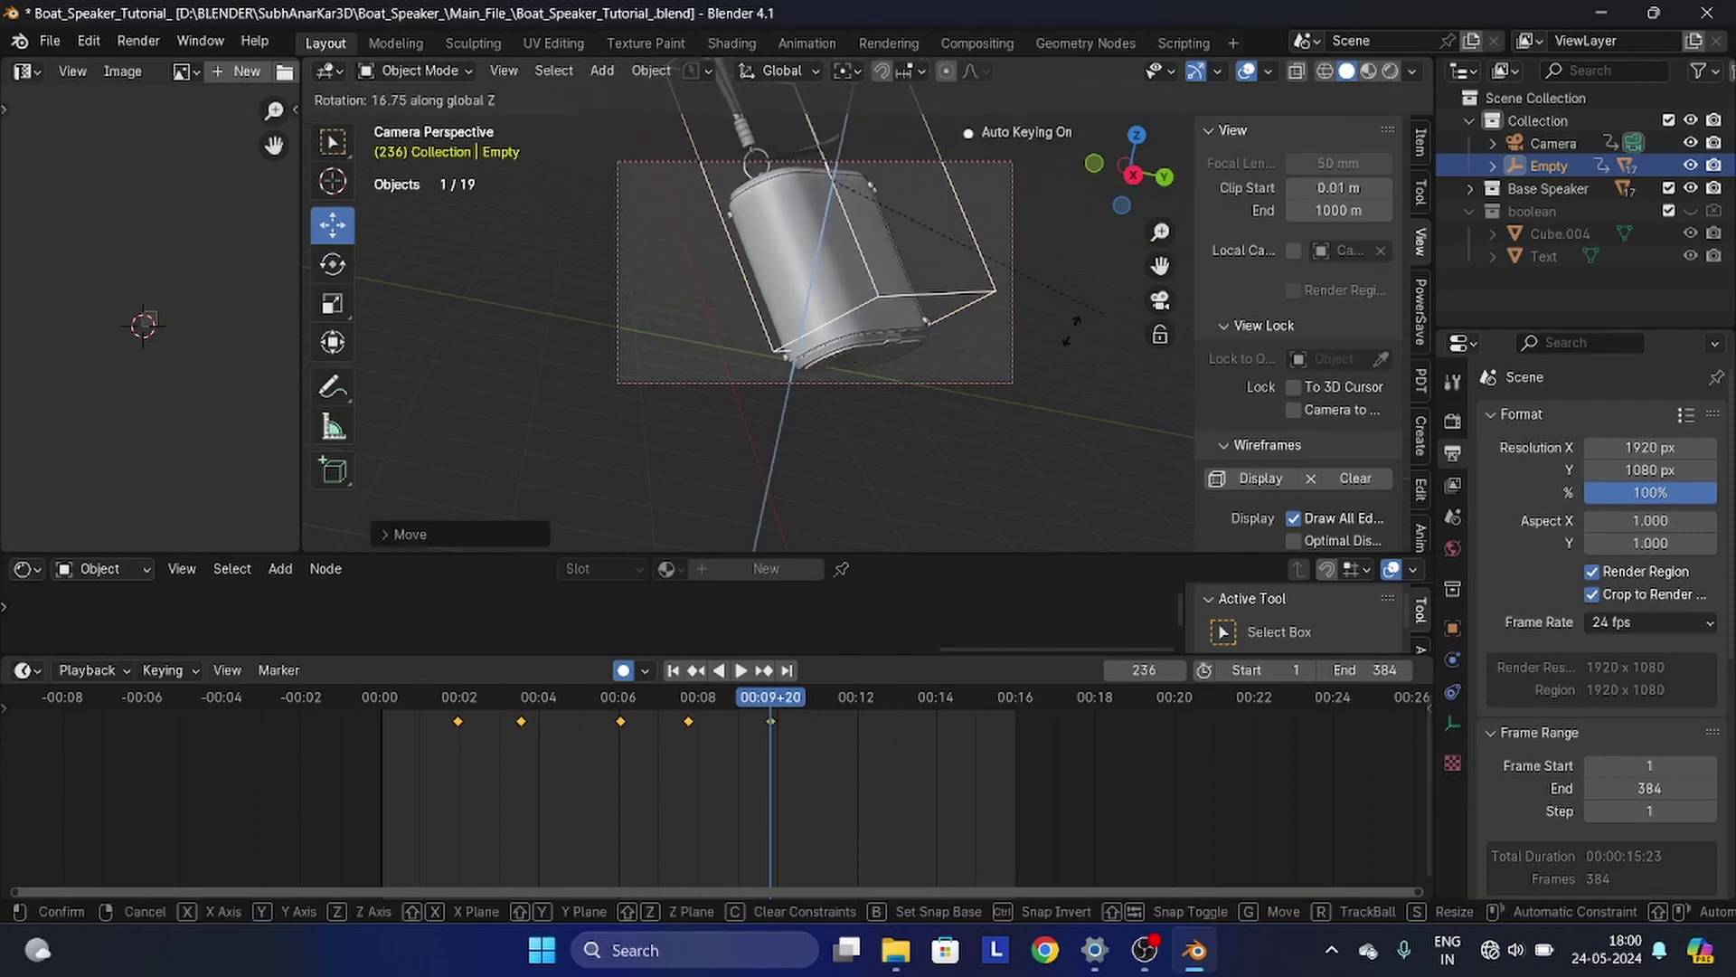
click(979, 125)
- Stretch the timing of the Empty's keyframes outward from frame 0
key(g)
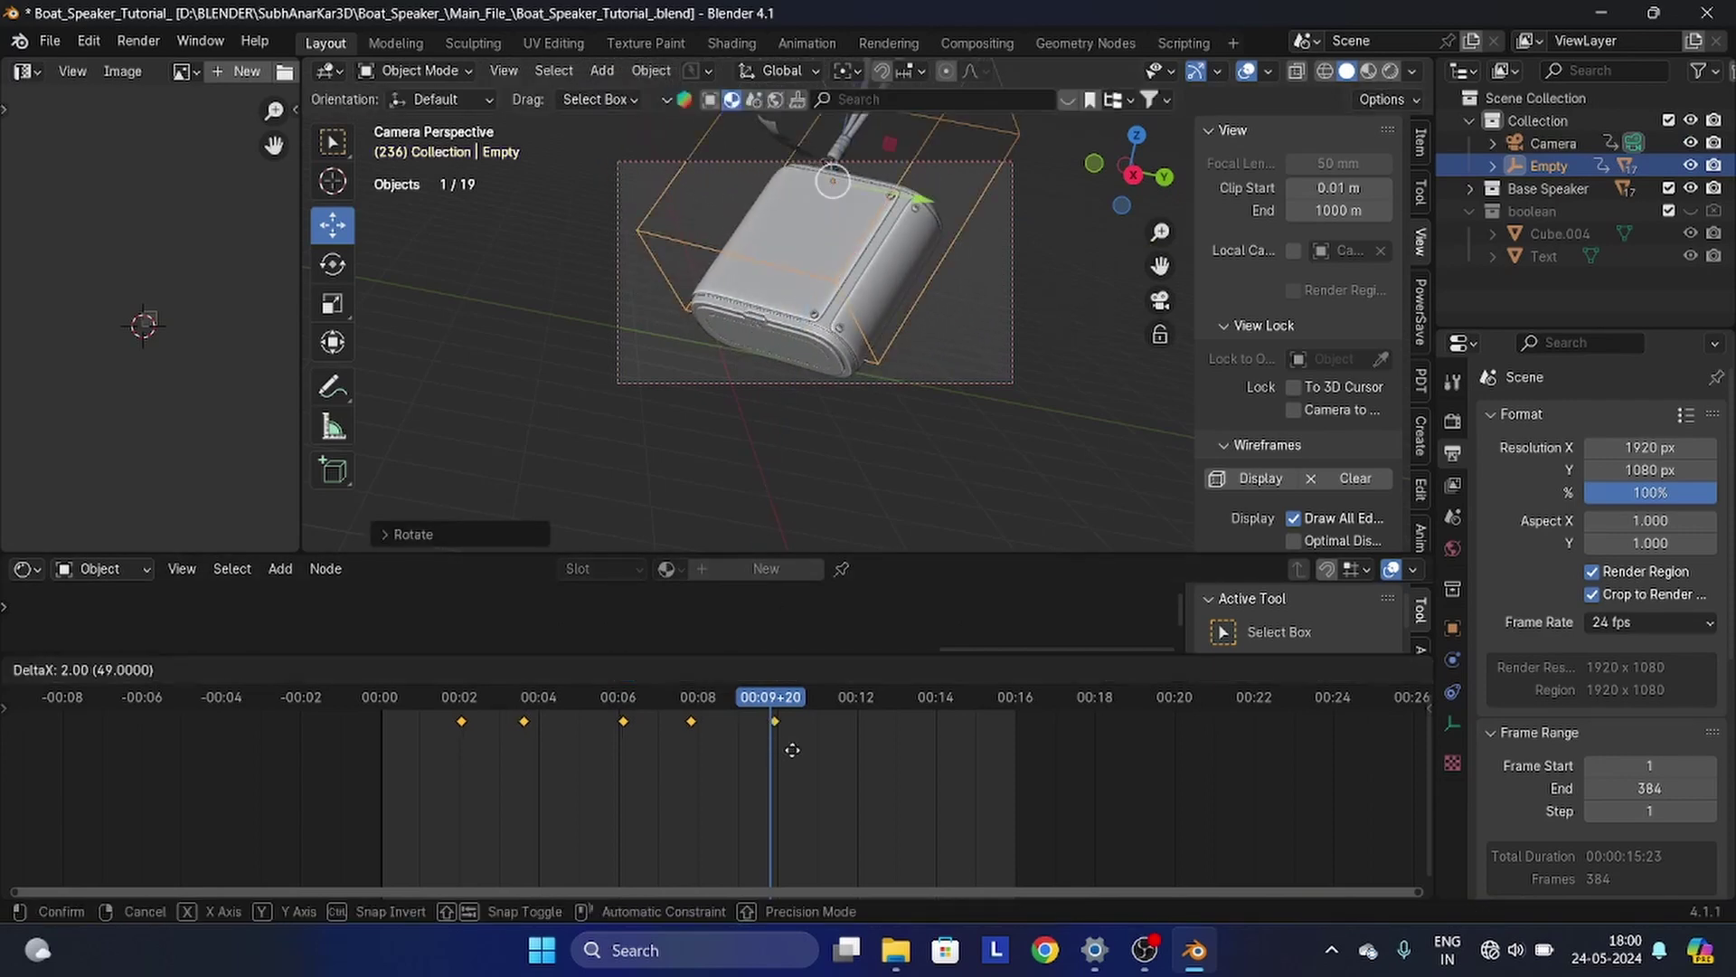
right_click(832, 760)
click(382, 746)
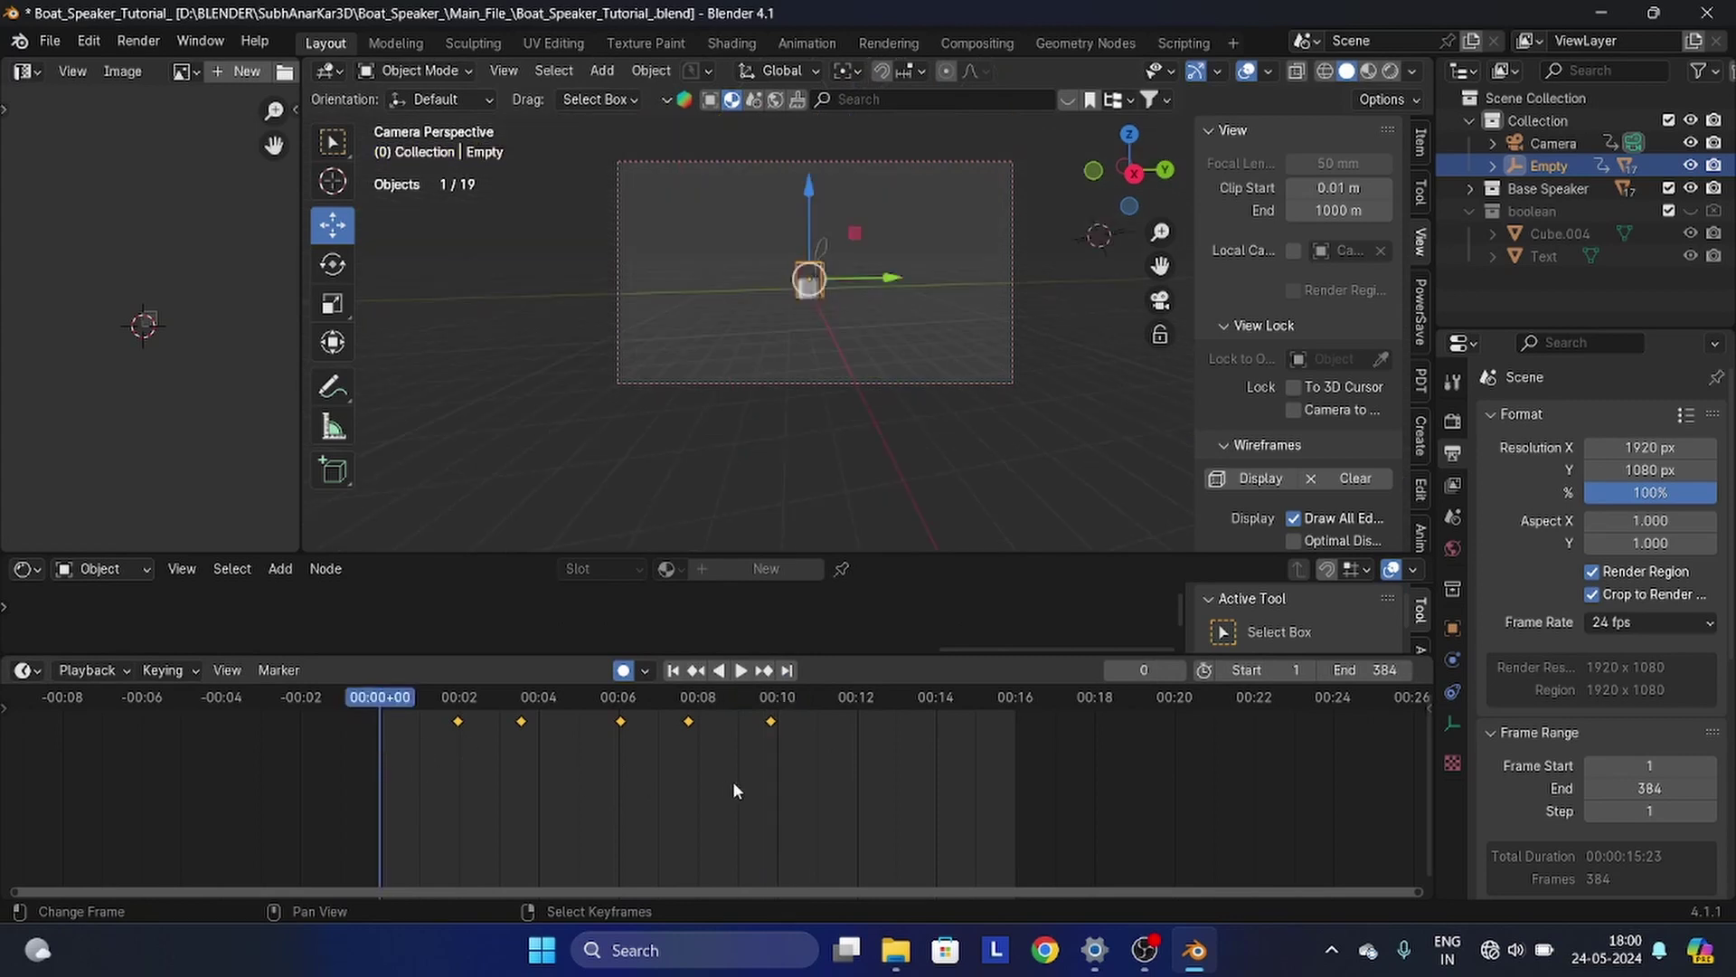
key(s)
click(802, 777)
- At frame 282, select the camera and set its focal length to 92 mm
drag(850, 769, 847, 725)
right_click(979, 387)
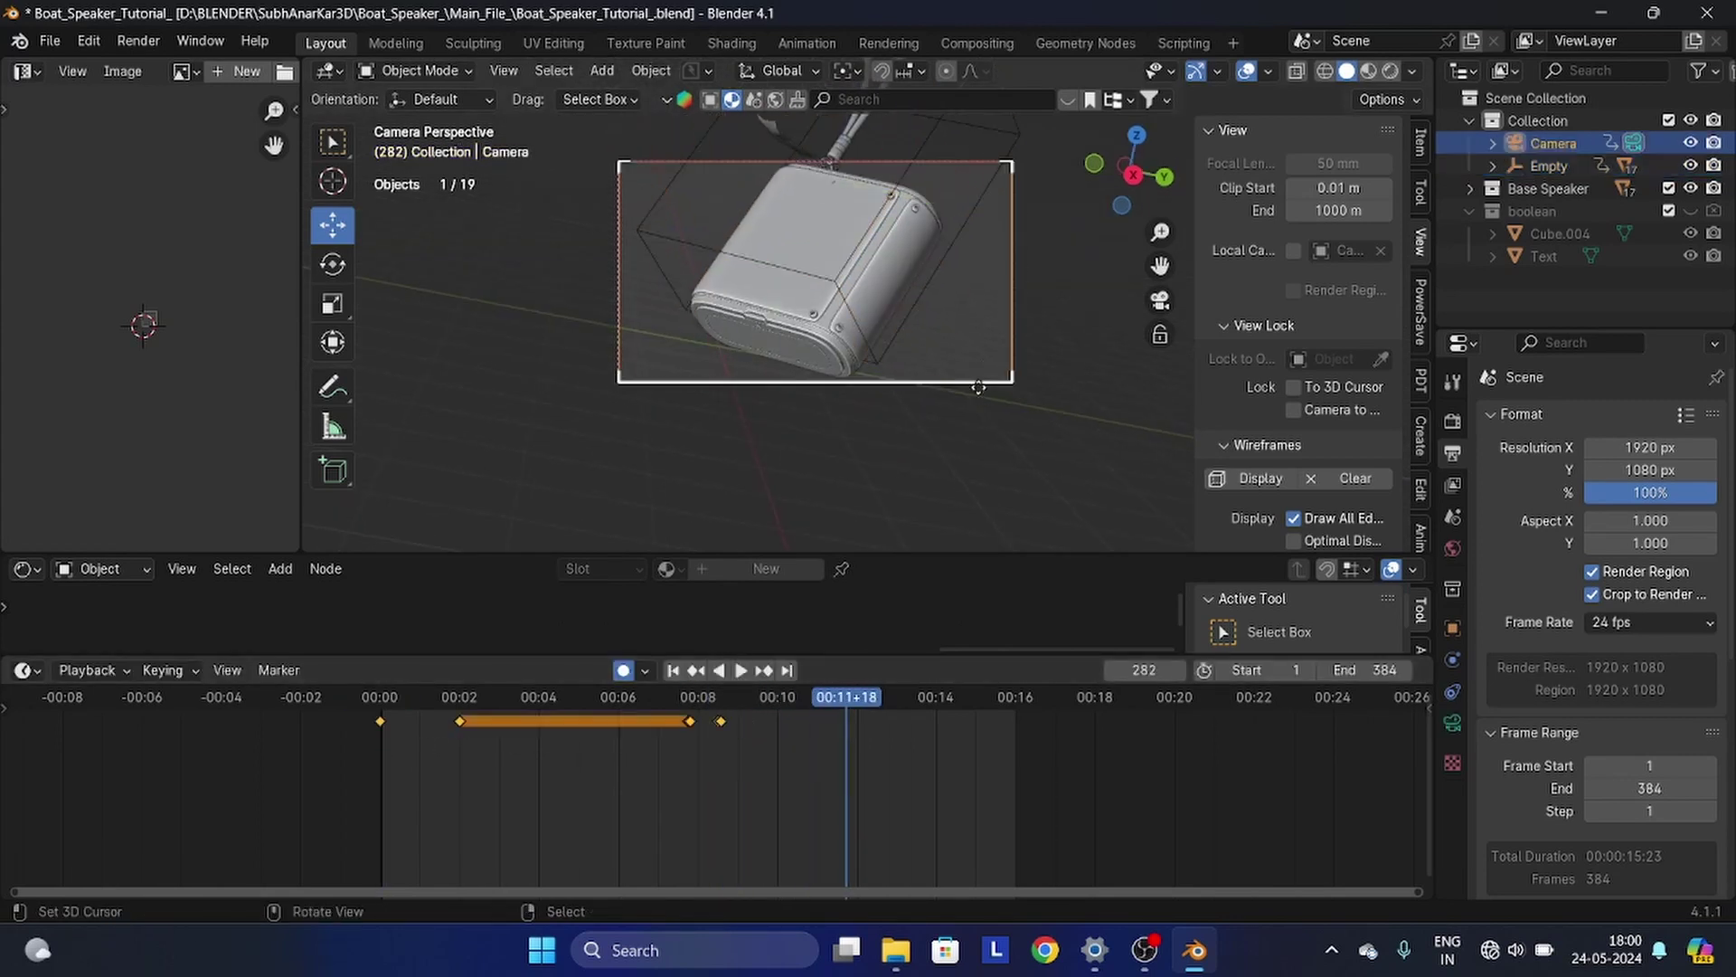
click(1452, 723)
scroll(921, 312, down, 1)
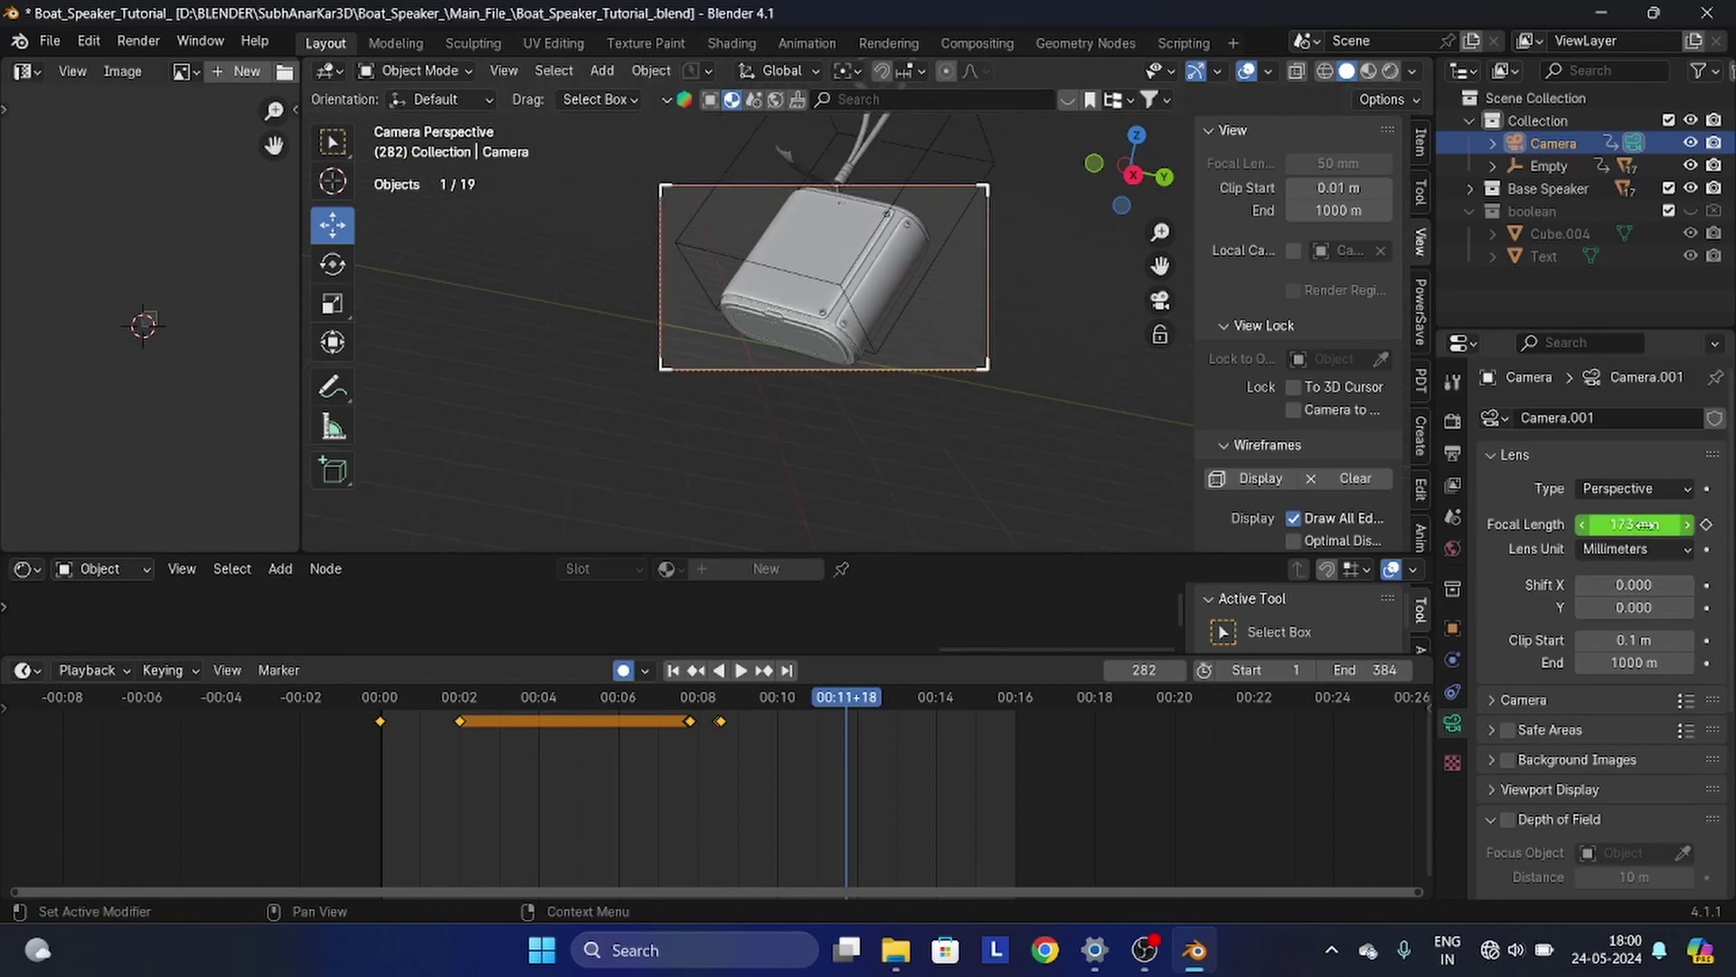
drag(1635, 524, 1562, 525)
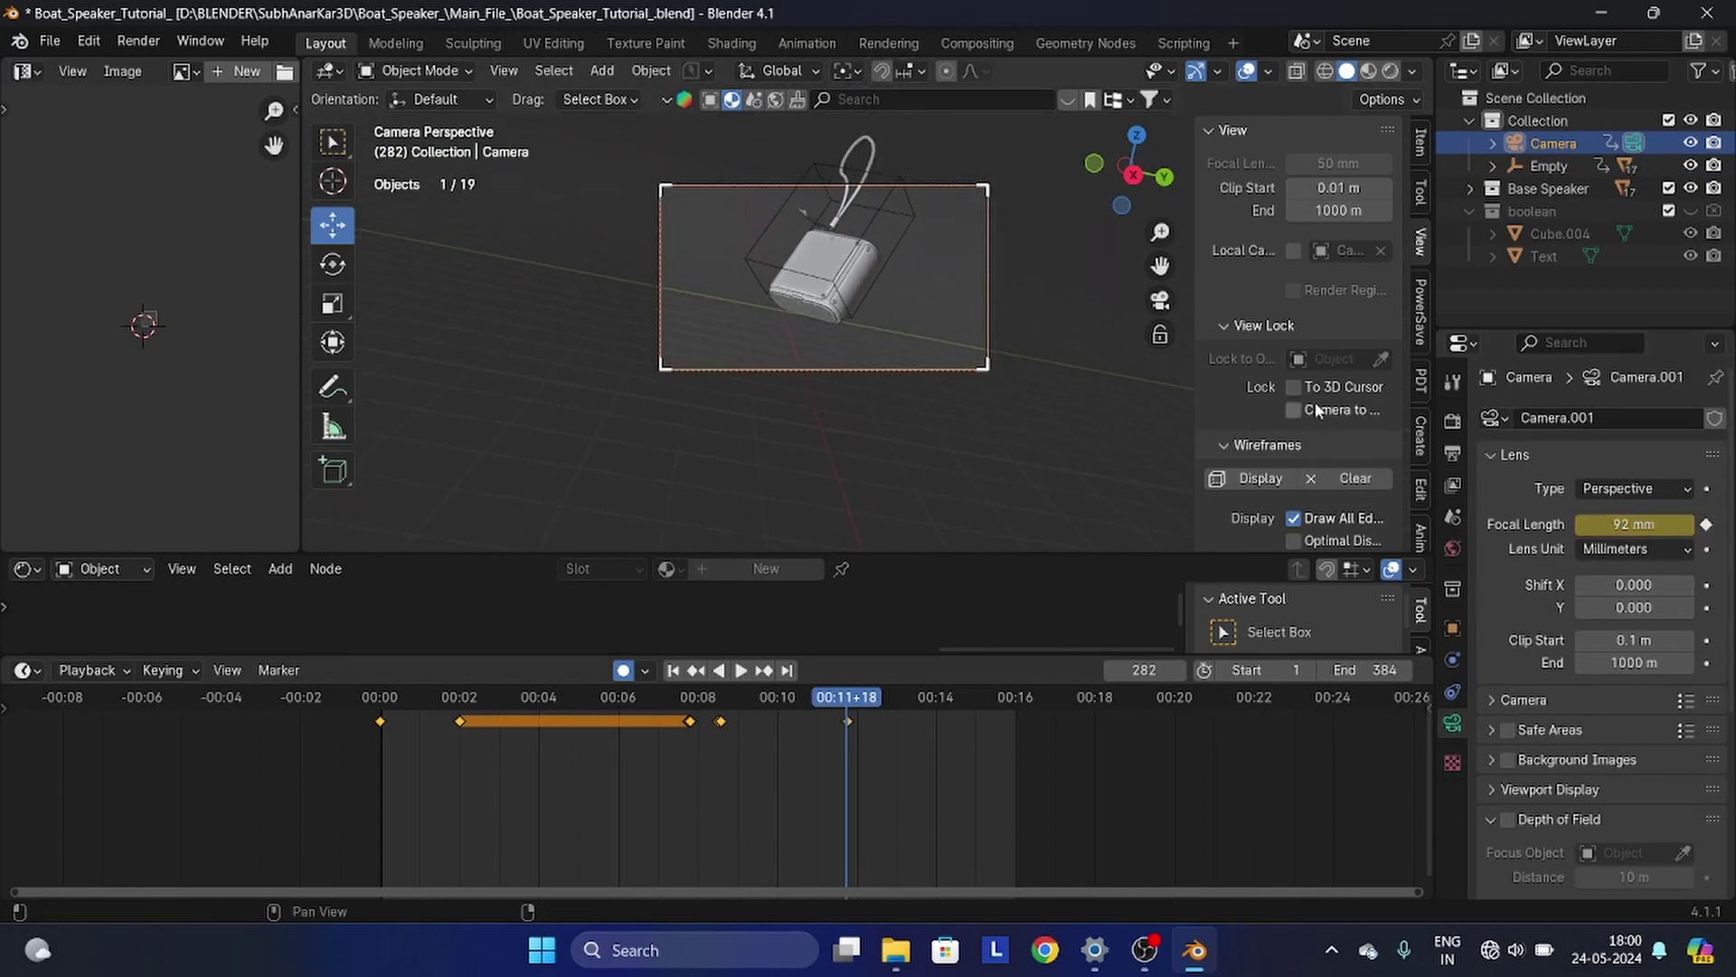
- Select the Empty and paste its copied keyframe pose at frame 324
click(887, 233)
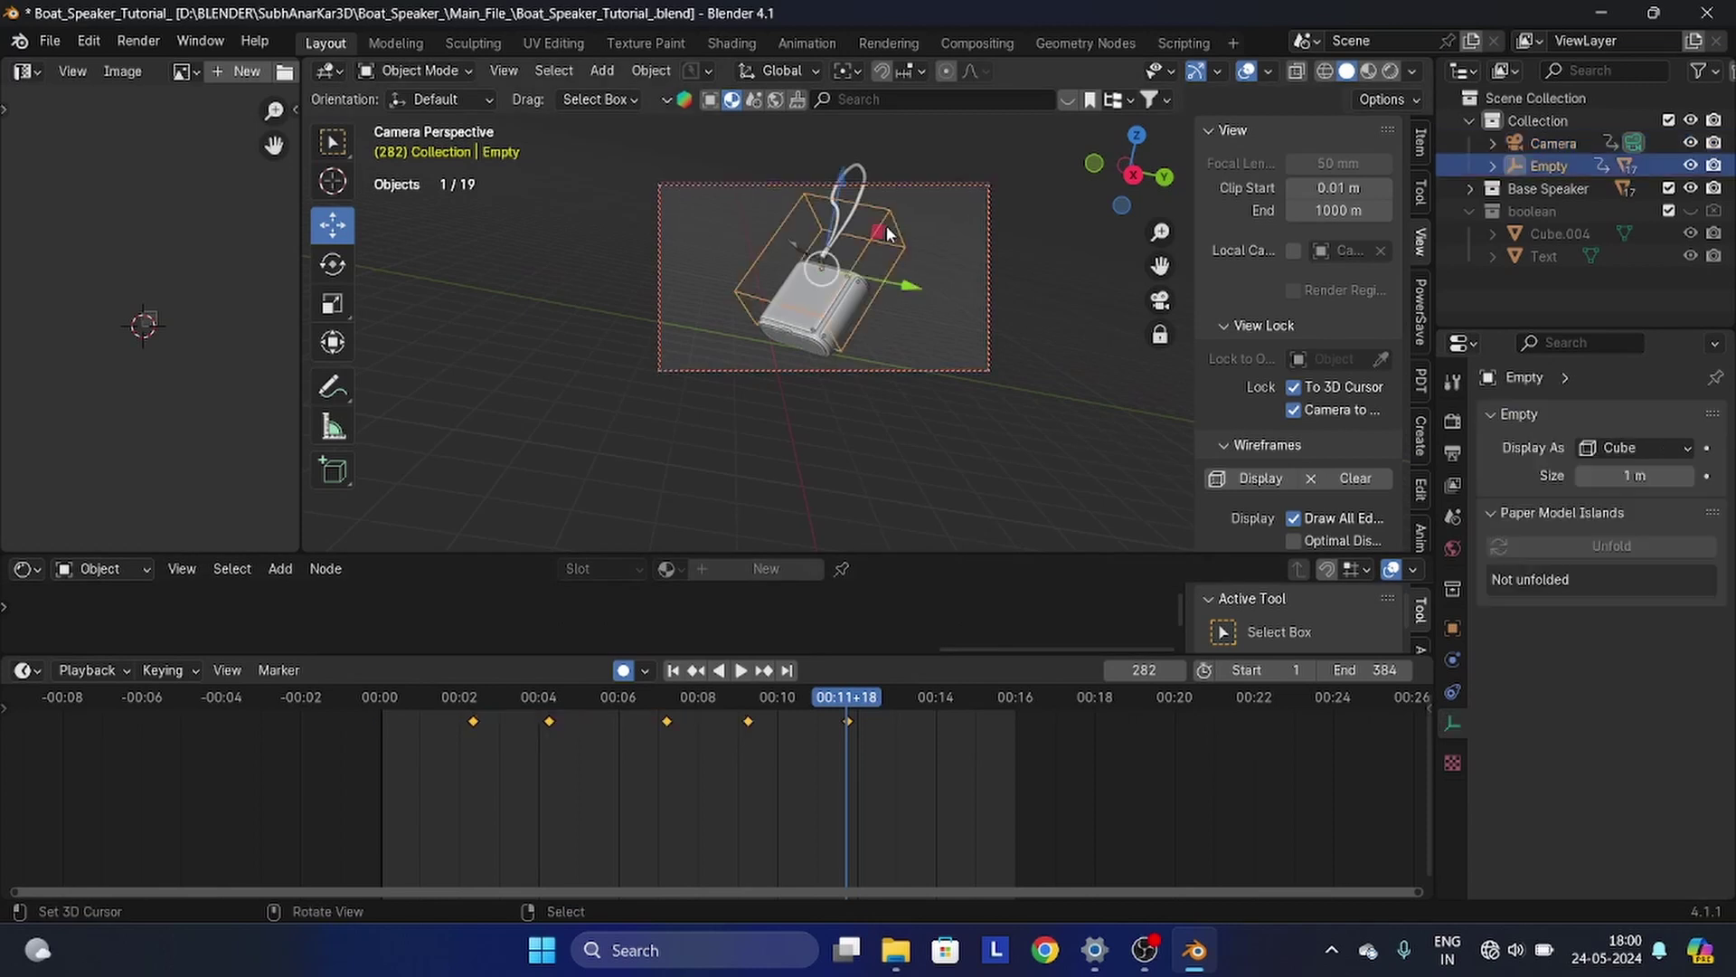
drag(841, 758, 901, 747)
key(space)
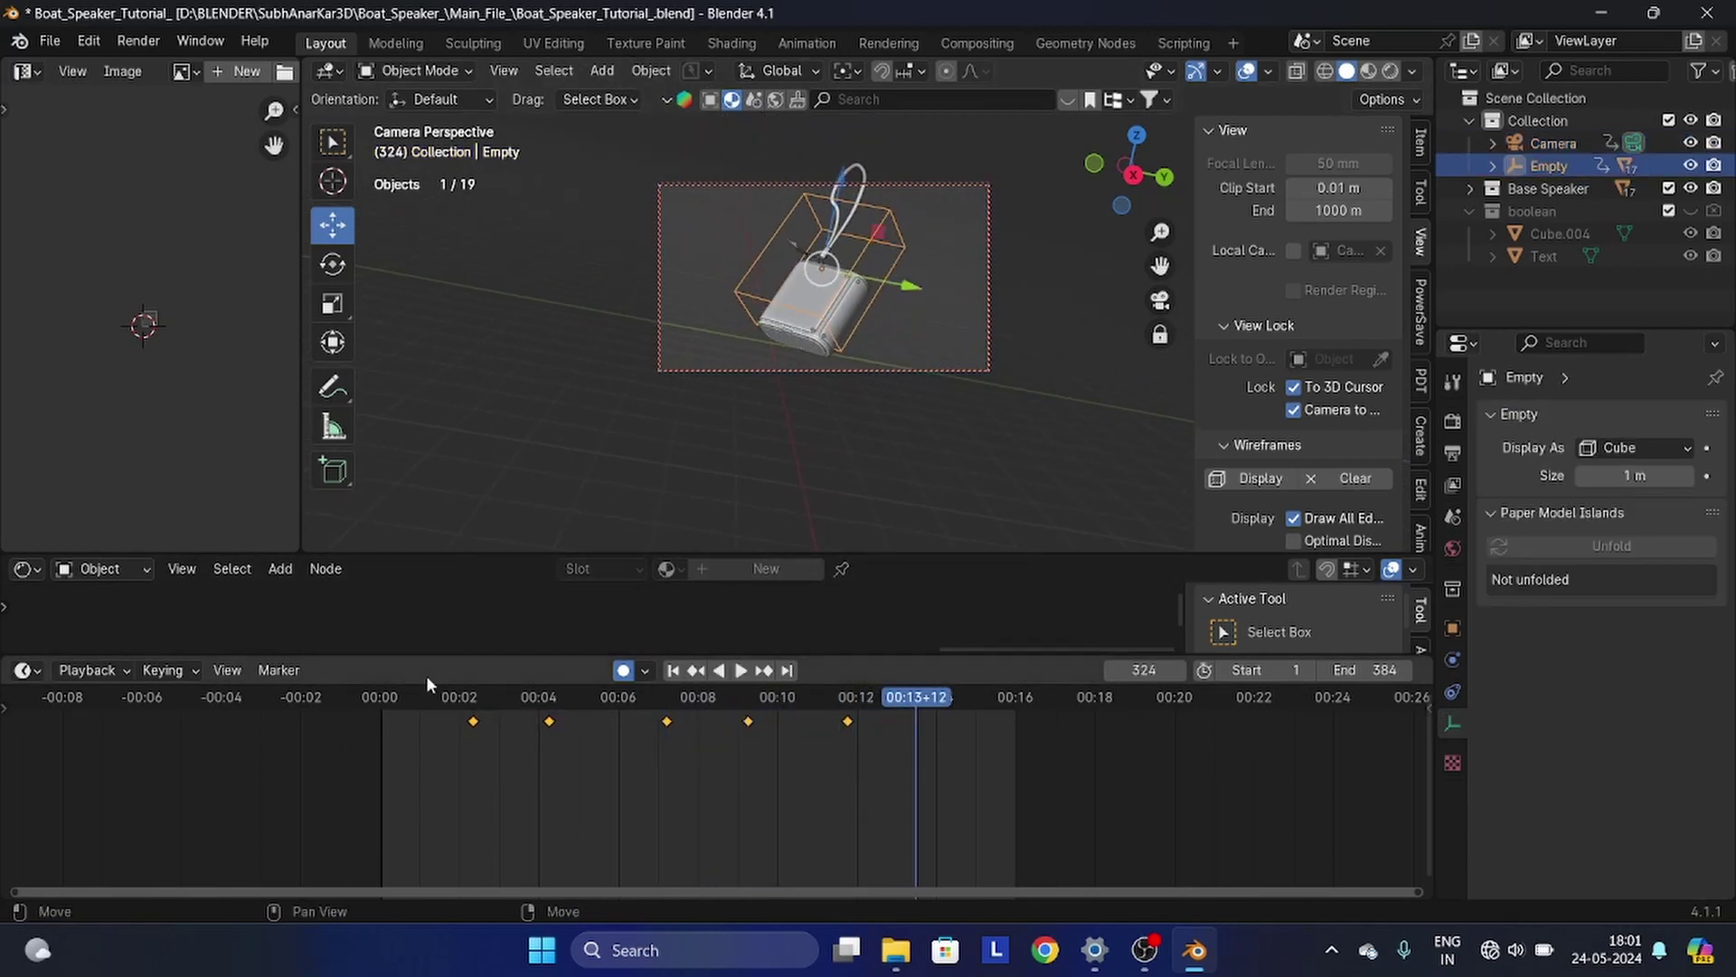
key(ctrl+v)
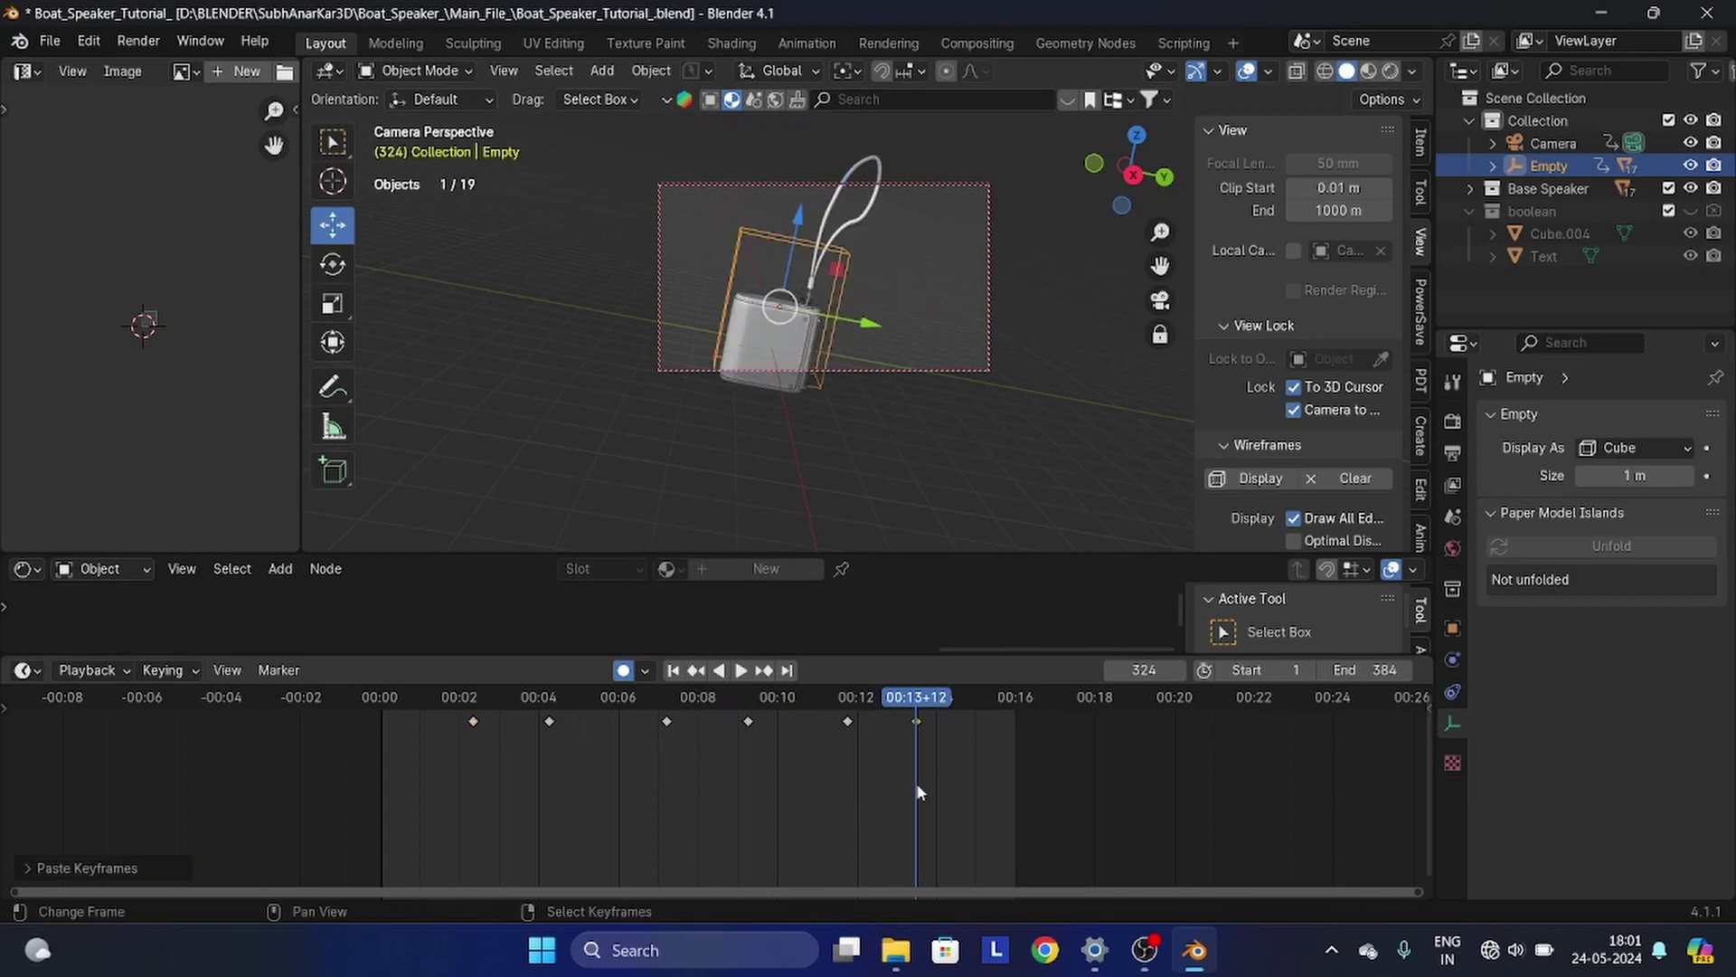
- Move the Empty's pasted keyframe just past frame 348 and reframe the camera at frame 282 with the speaker higher in view
drag(937, 762, 849, 767)
key(g)
click(968, 774)
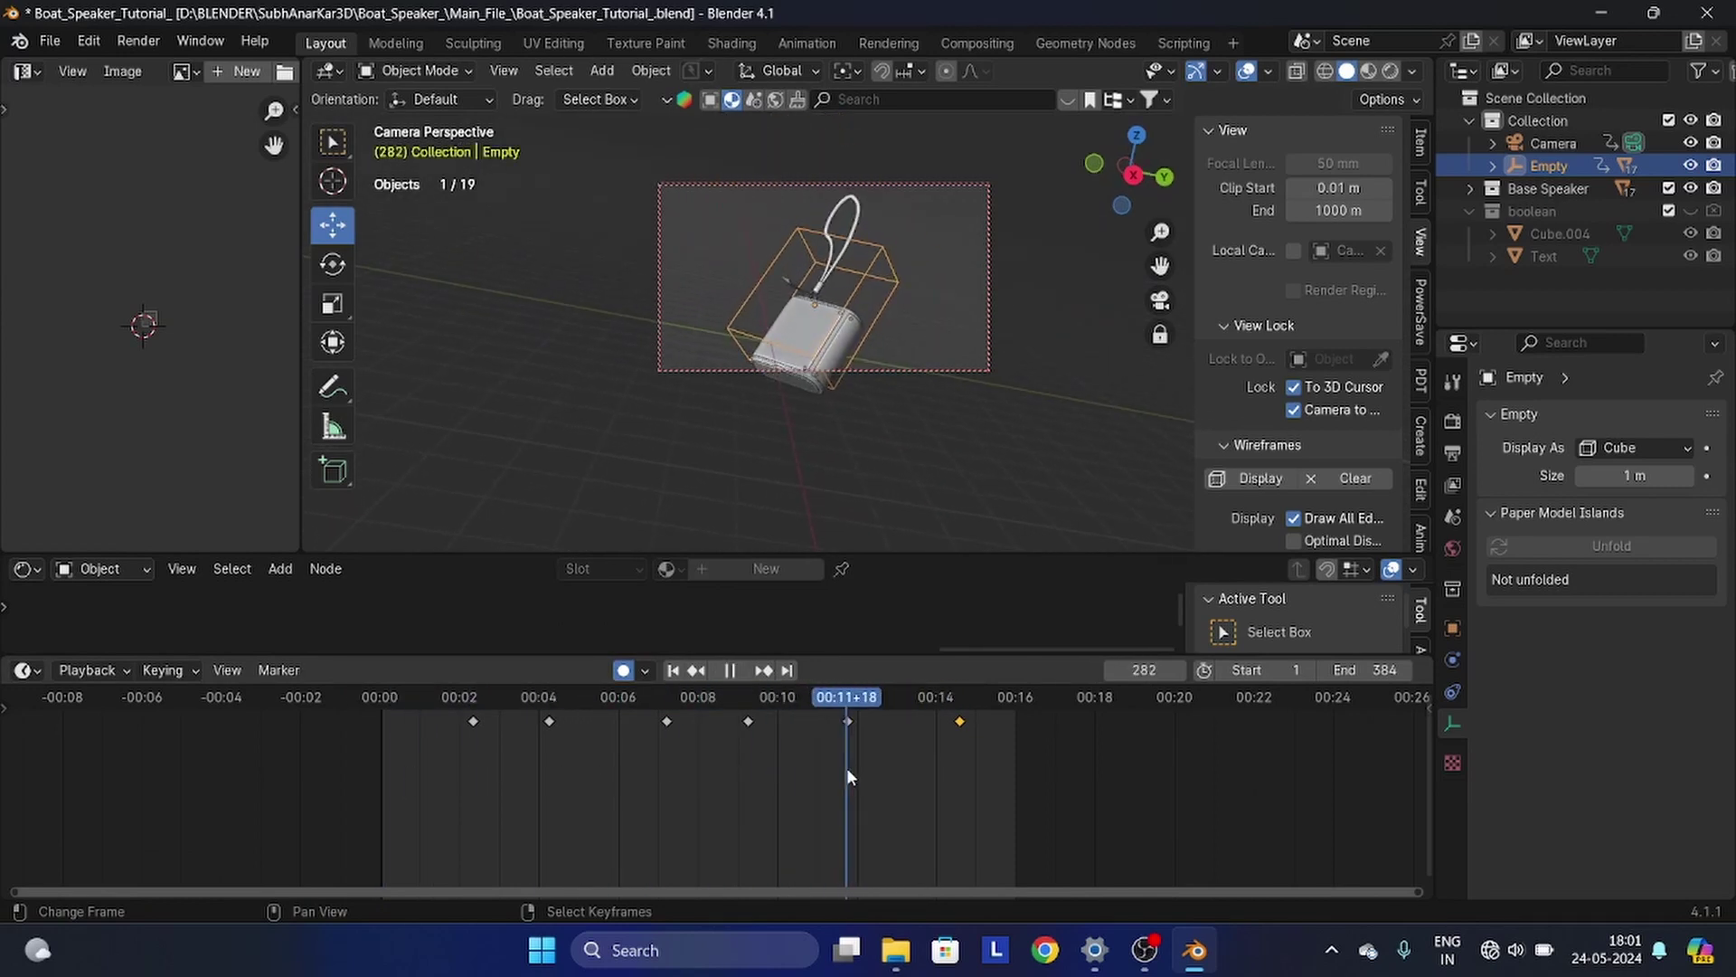
shift+middle_drag(884, 310, 884, 278)
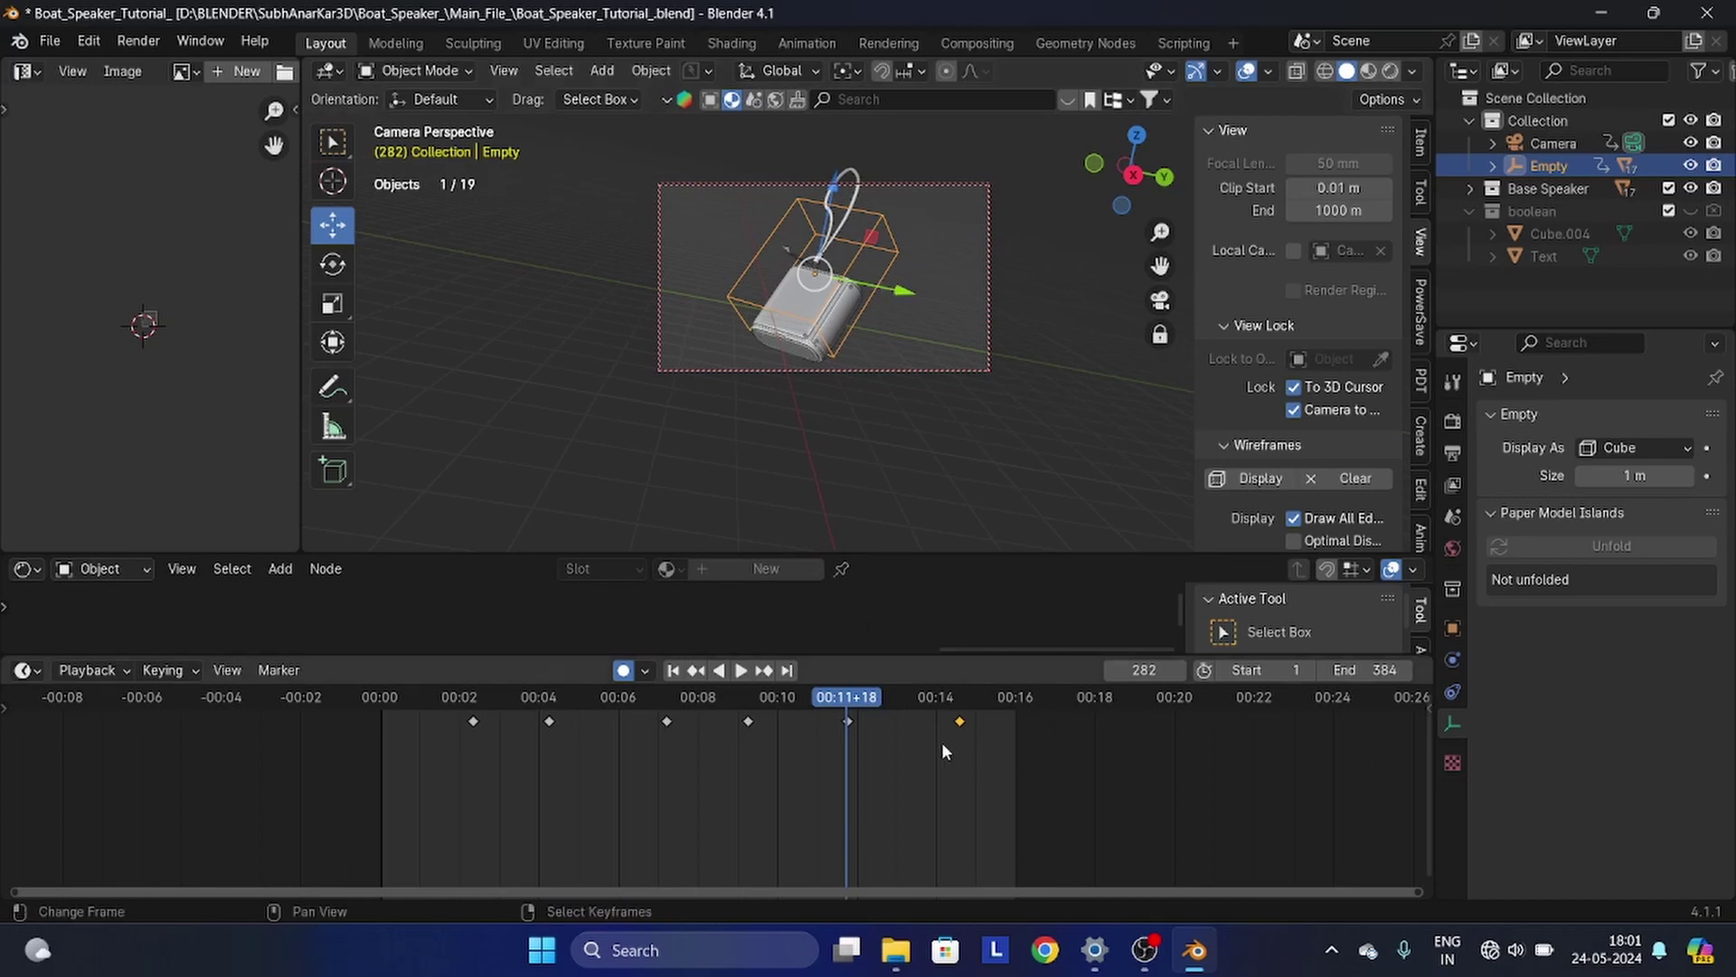
- Select the camera, copy its keyframe at frame 0 and paste it at frame 348
drag(846, 749, 956, 750)
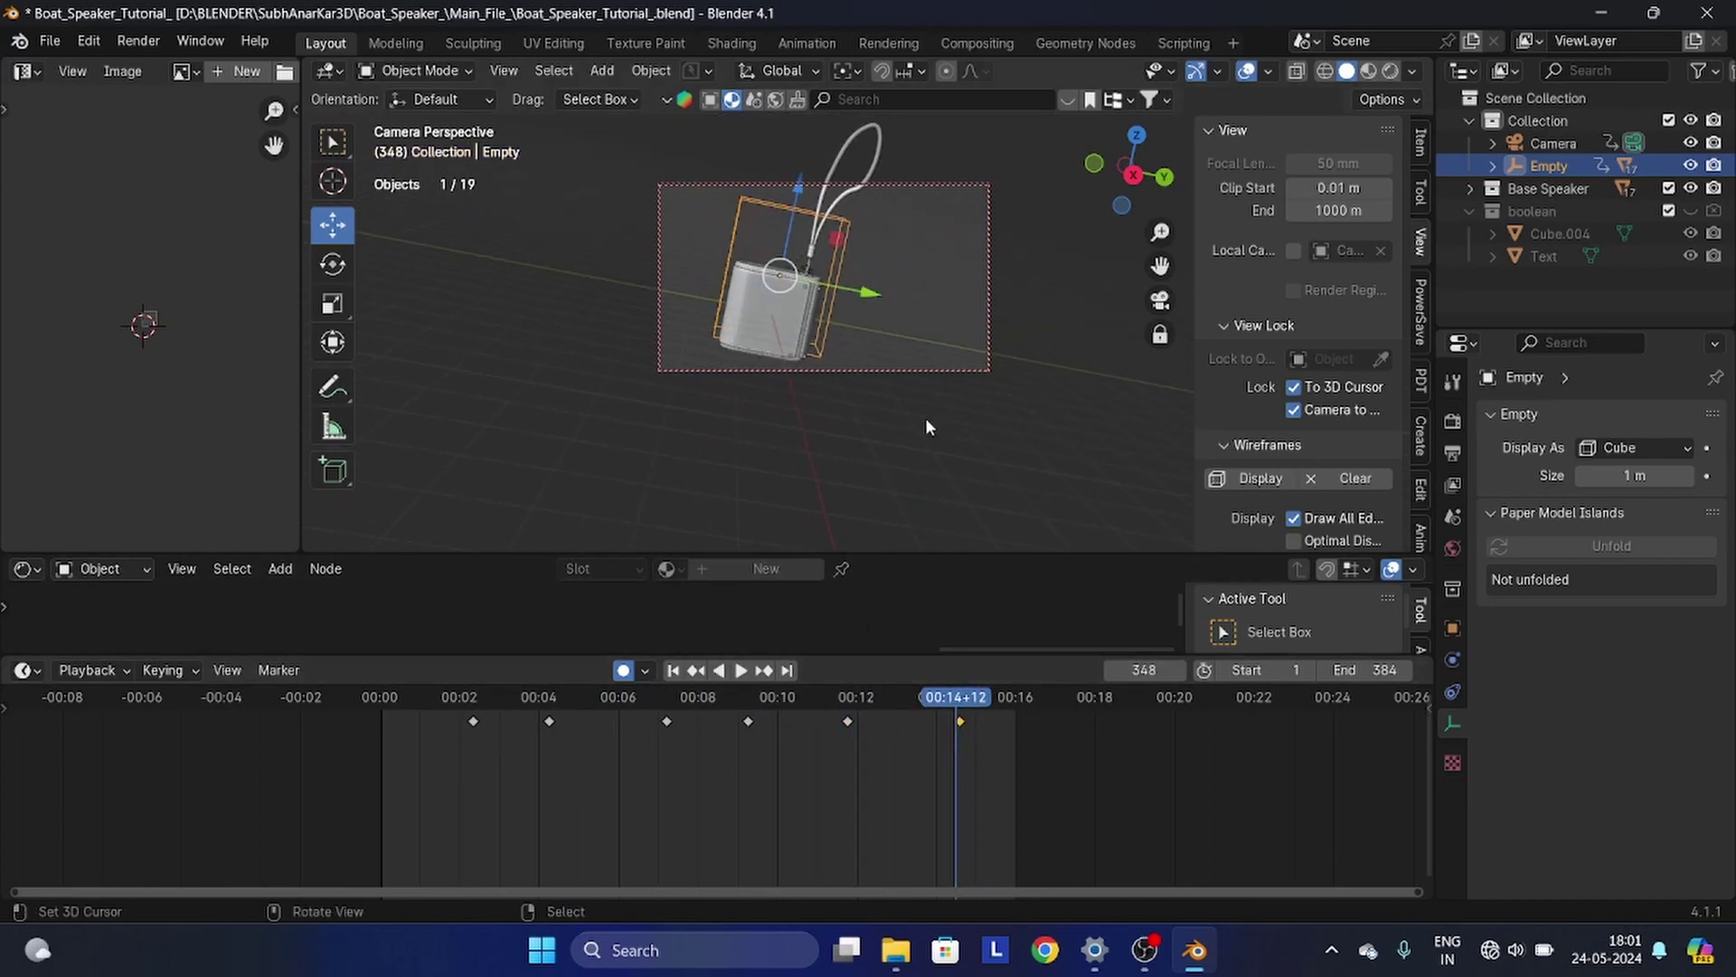
click(922, 370)
key(ctrl+c)
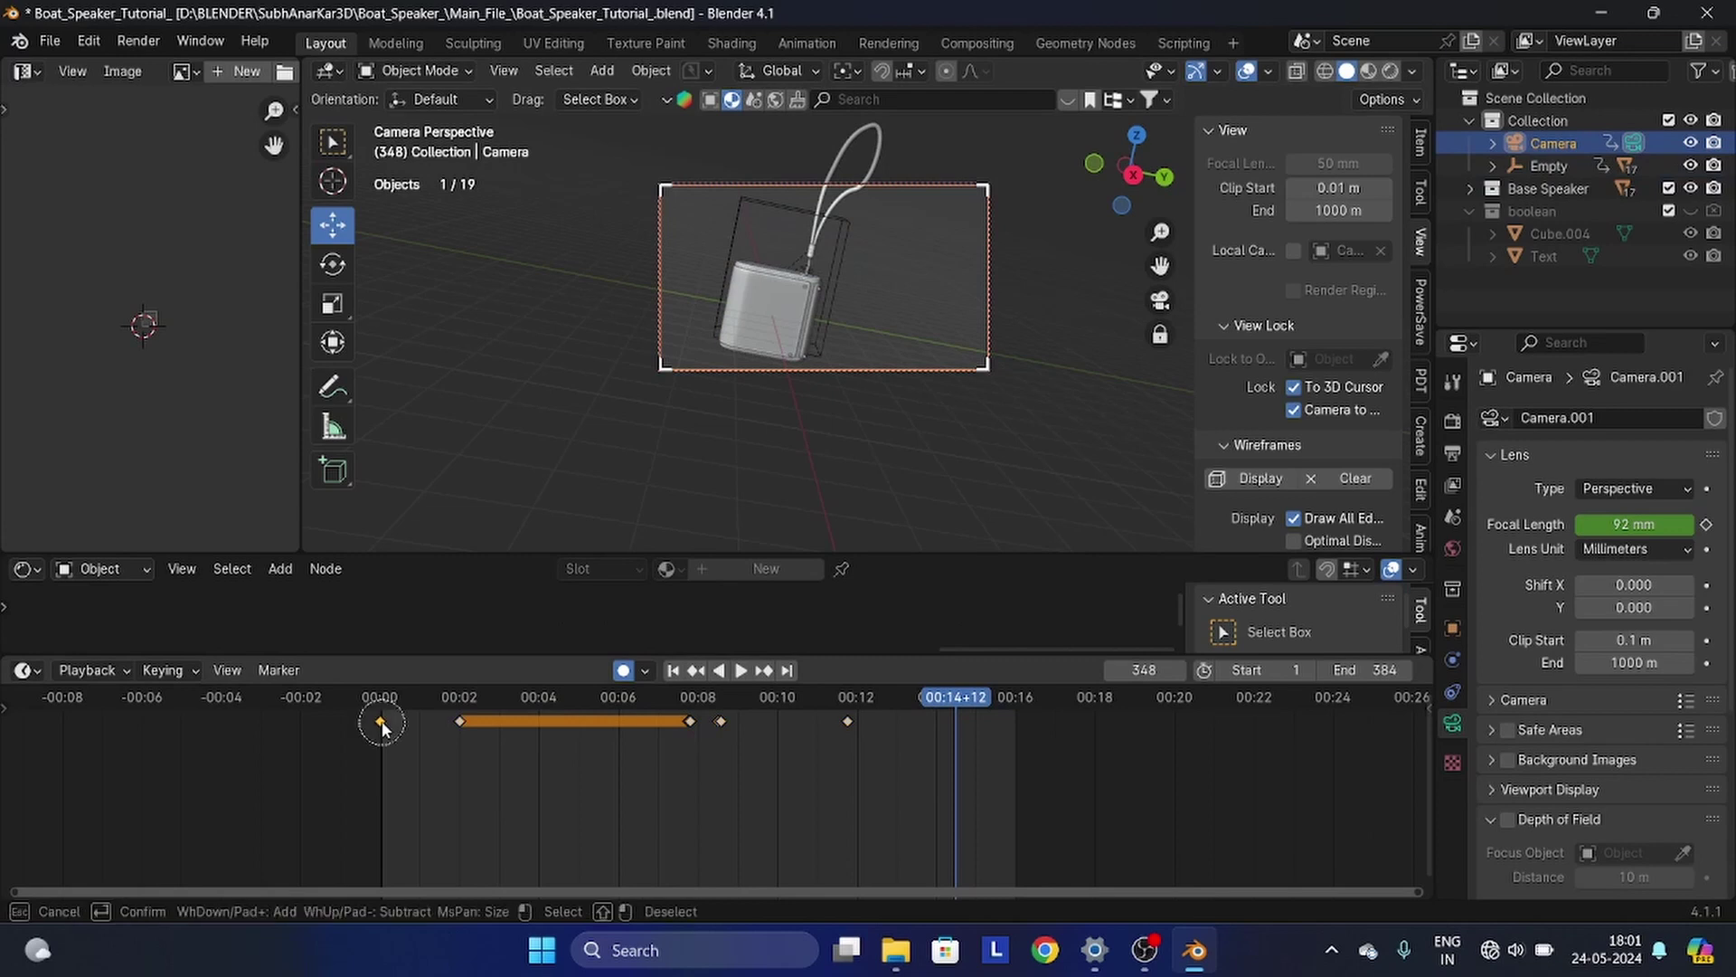
key(ctrl+v)
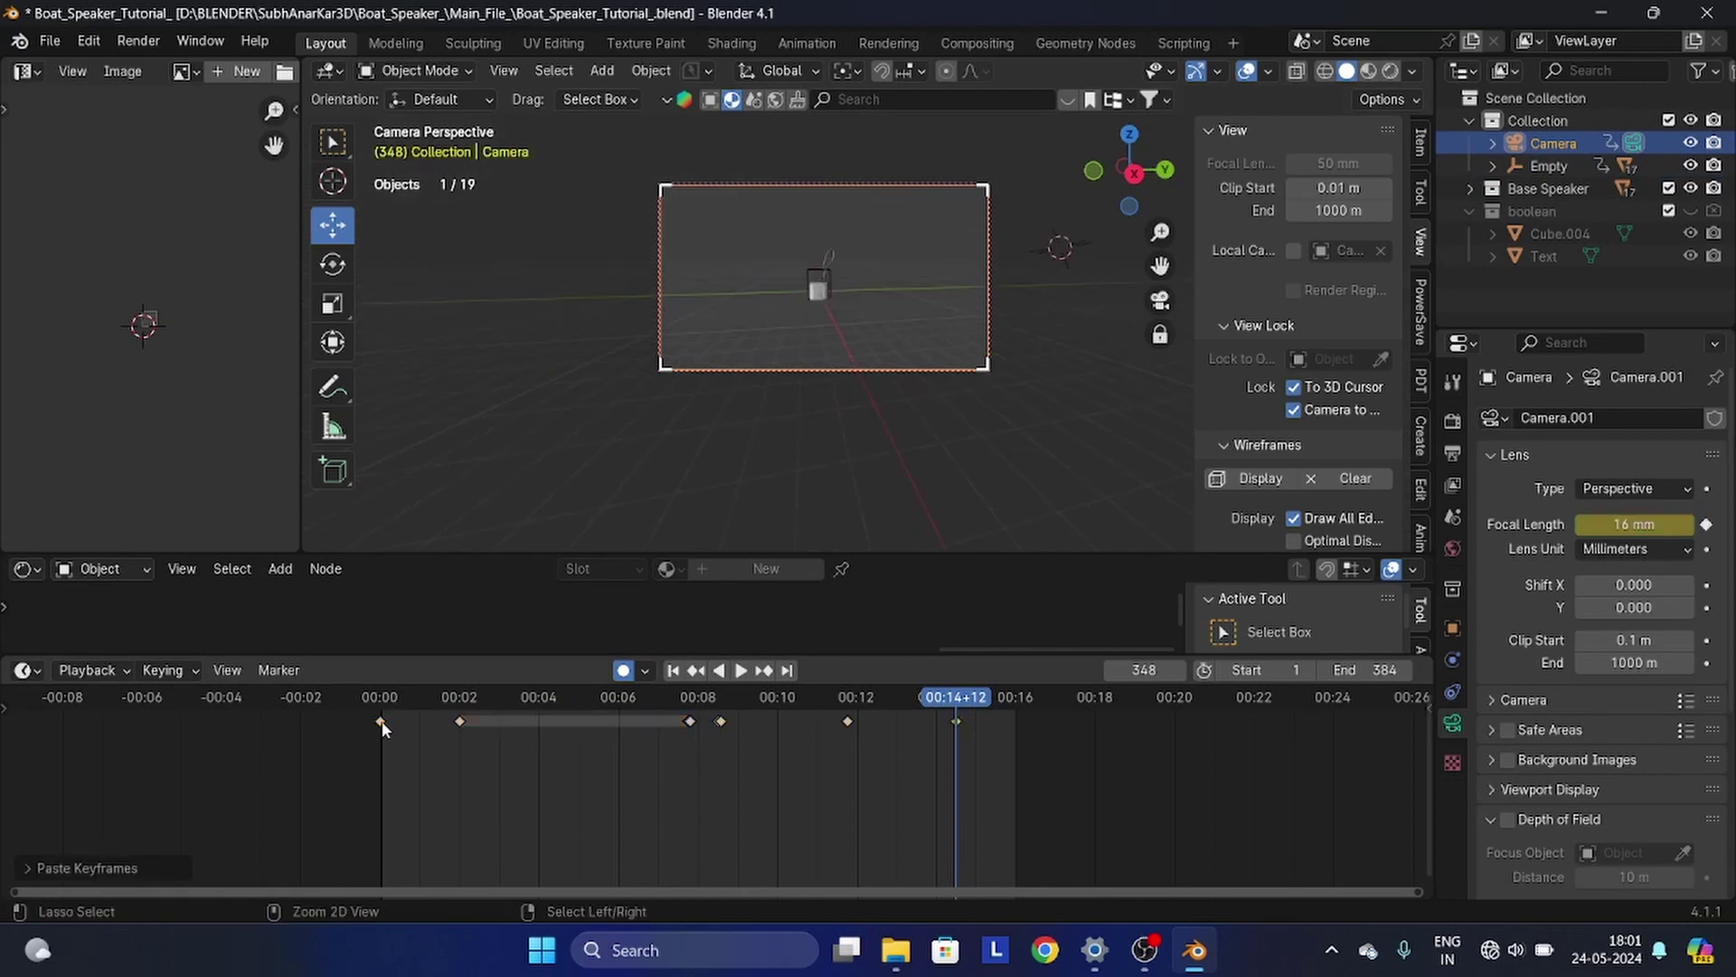
click(1078, 340)
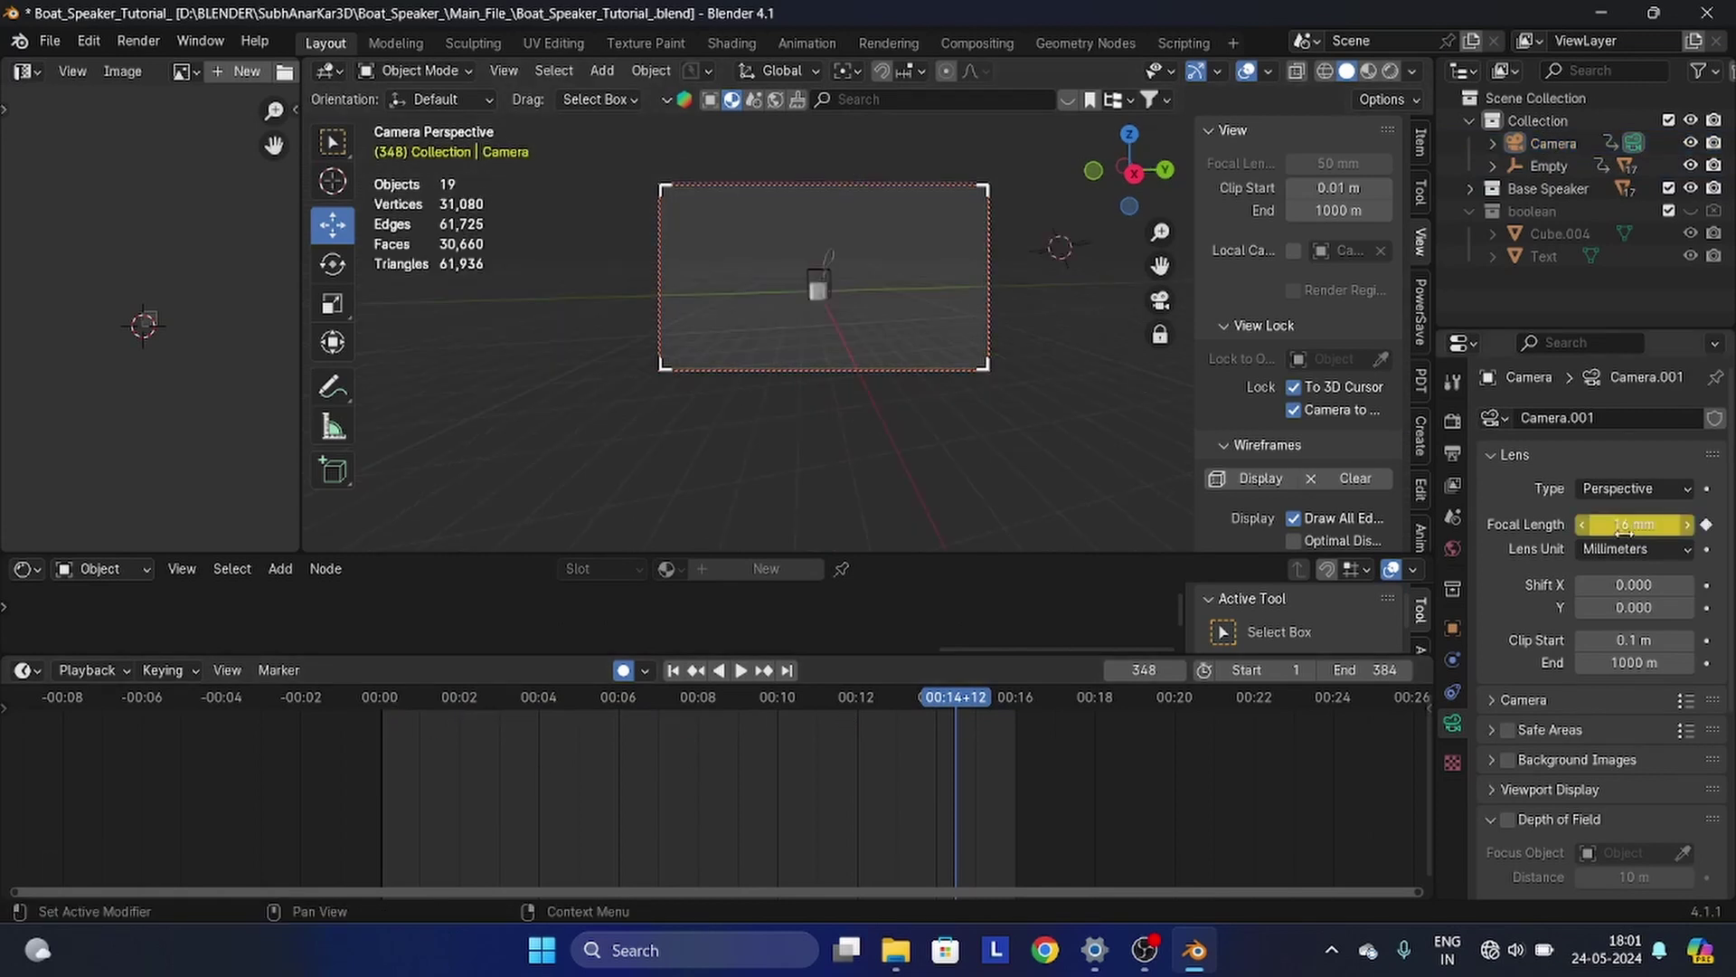
- Return to frame 0 and examine the speaker from outside the camera view
drag(941, 748, 405, 731)
click(353, 756)
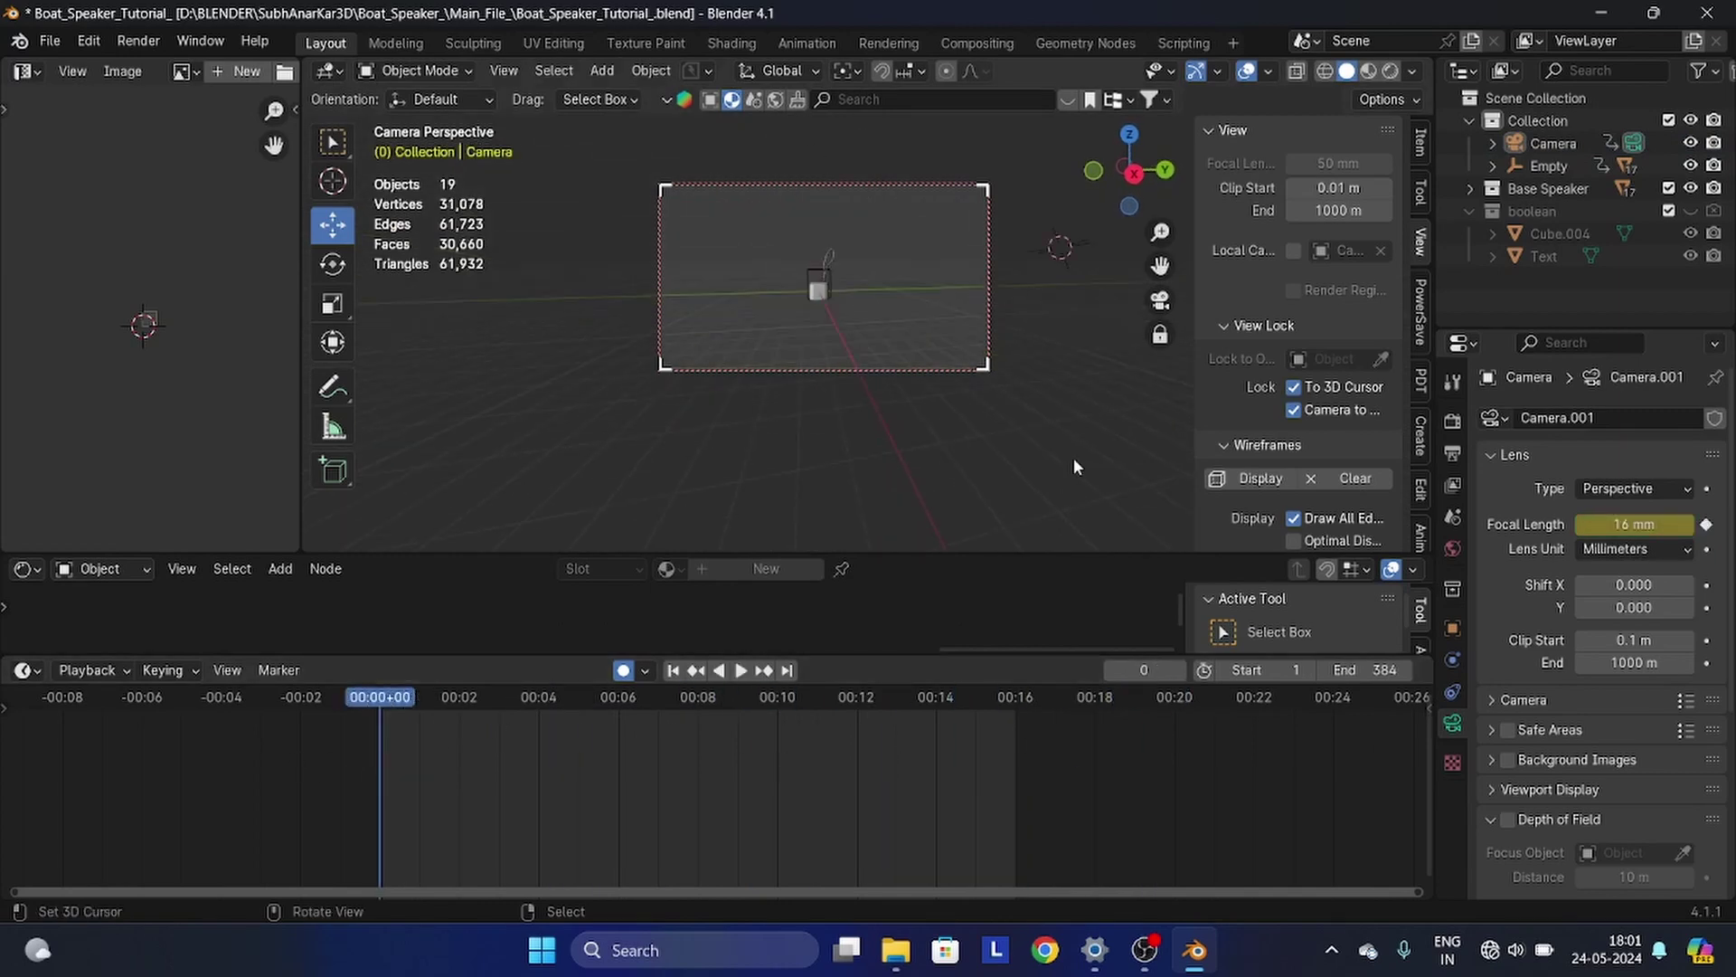
mouse_move(1040, 389)
middle_down()
mouse_move(876, 327)
mouse_move(1006, 390)
middle_up()
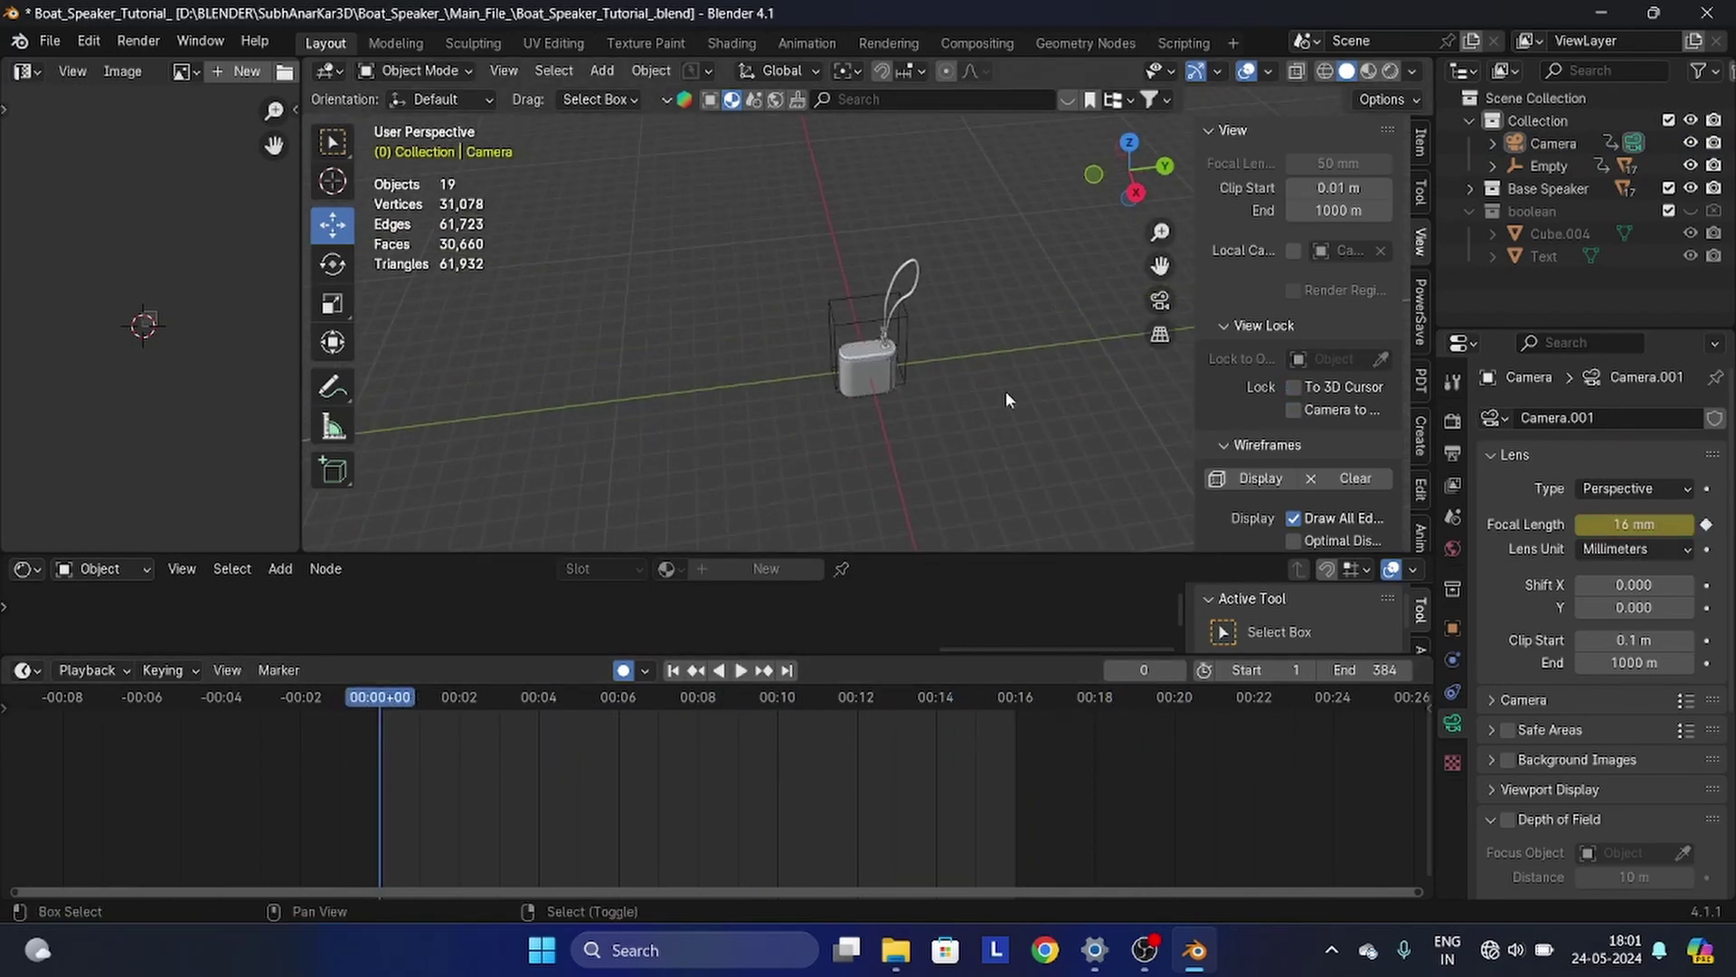
key(shift+s)
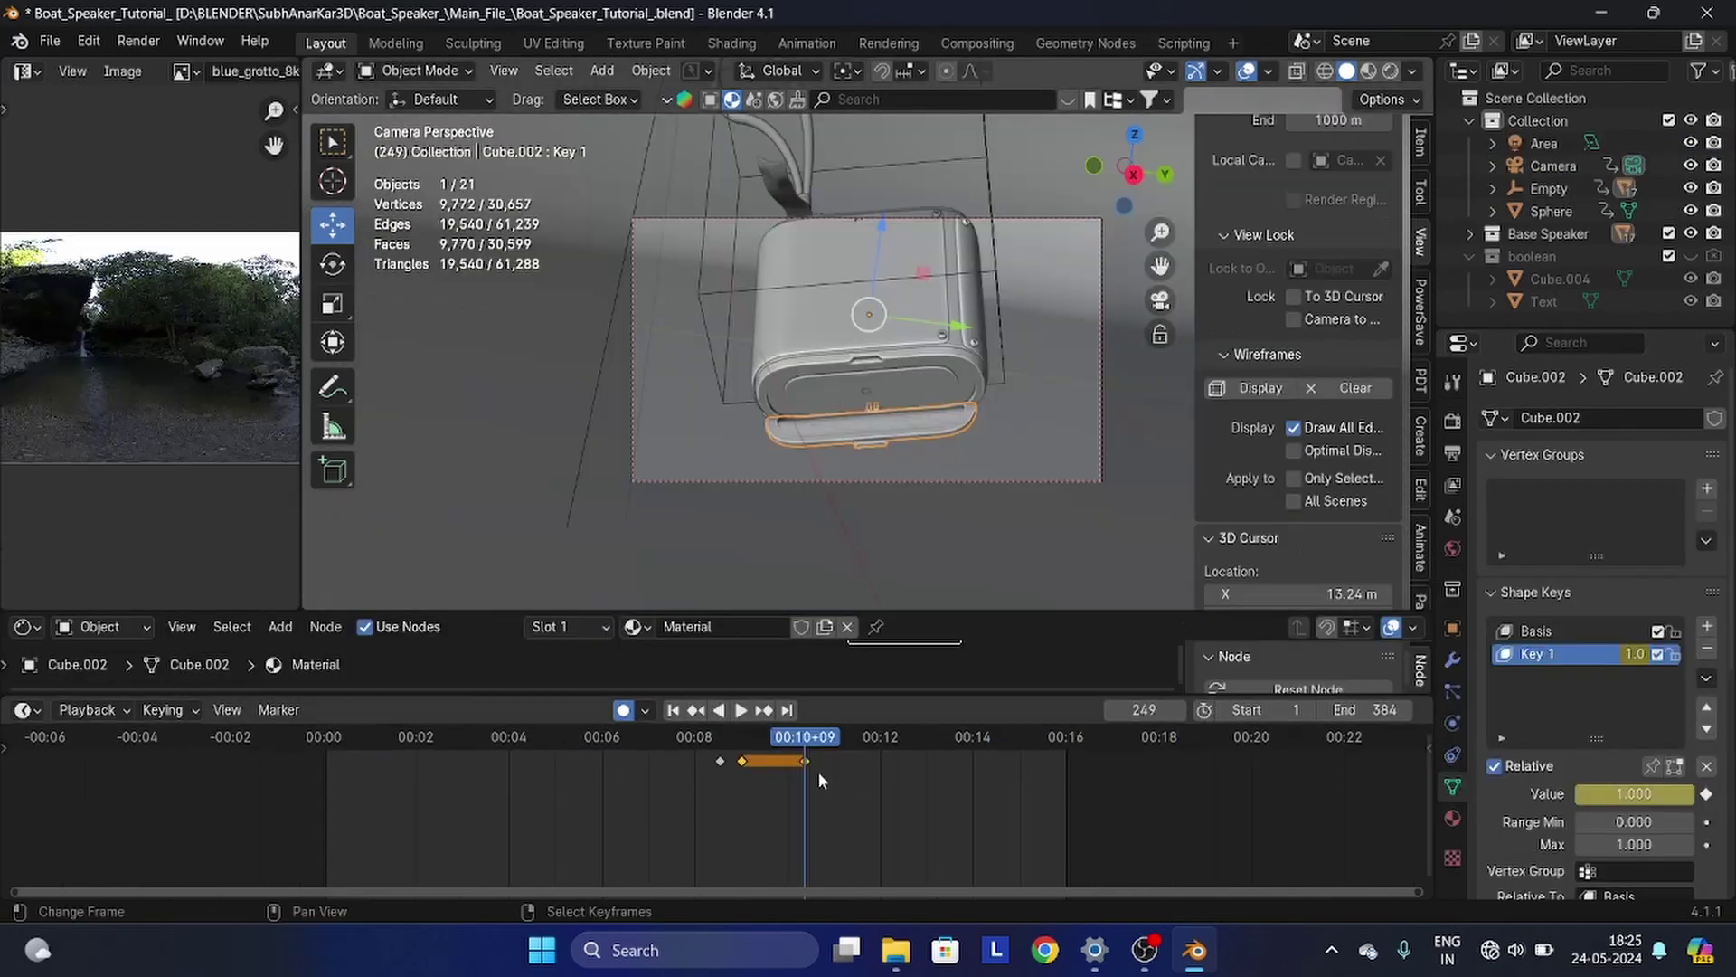
- Shift the bottom lid's open shape-key keyframe slightly past frame 249 and set Key 1's value to 0 at frame 272
drag(818, 773, 849, 772)
right_drag(805, 761, 828, 761)
drag(1663, 794, 1578, 794)
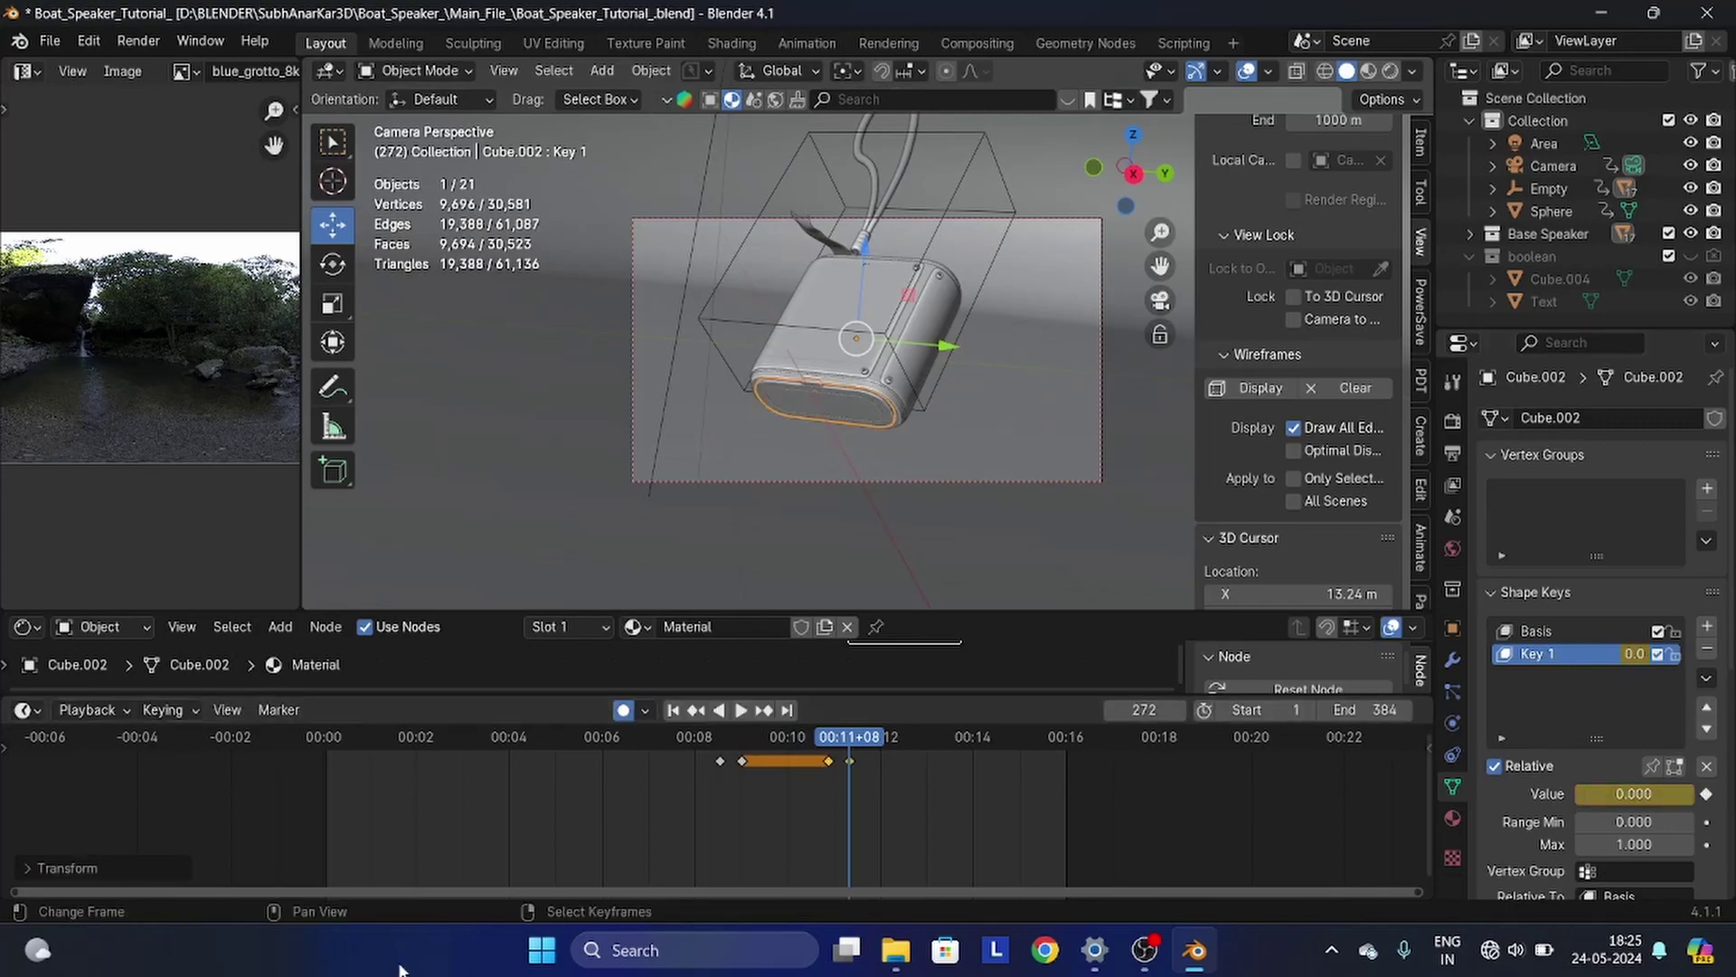
- Resize the area above the timeline taller and switch it to the Graph Editor
drag(492, 803, 335, 801)
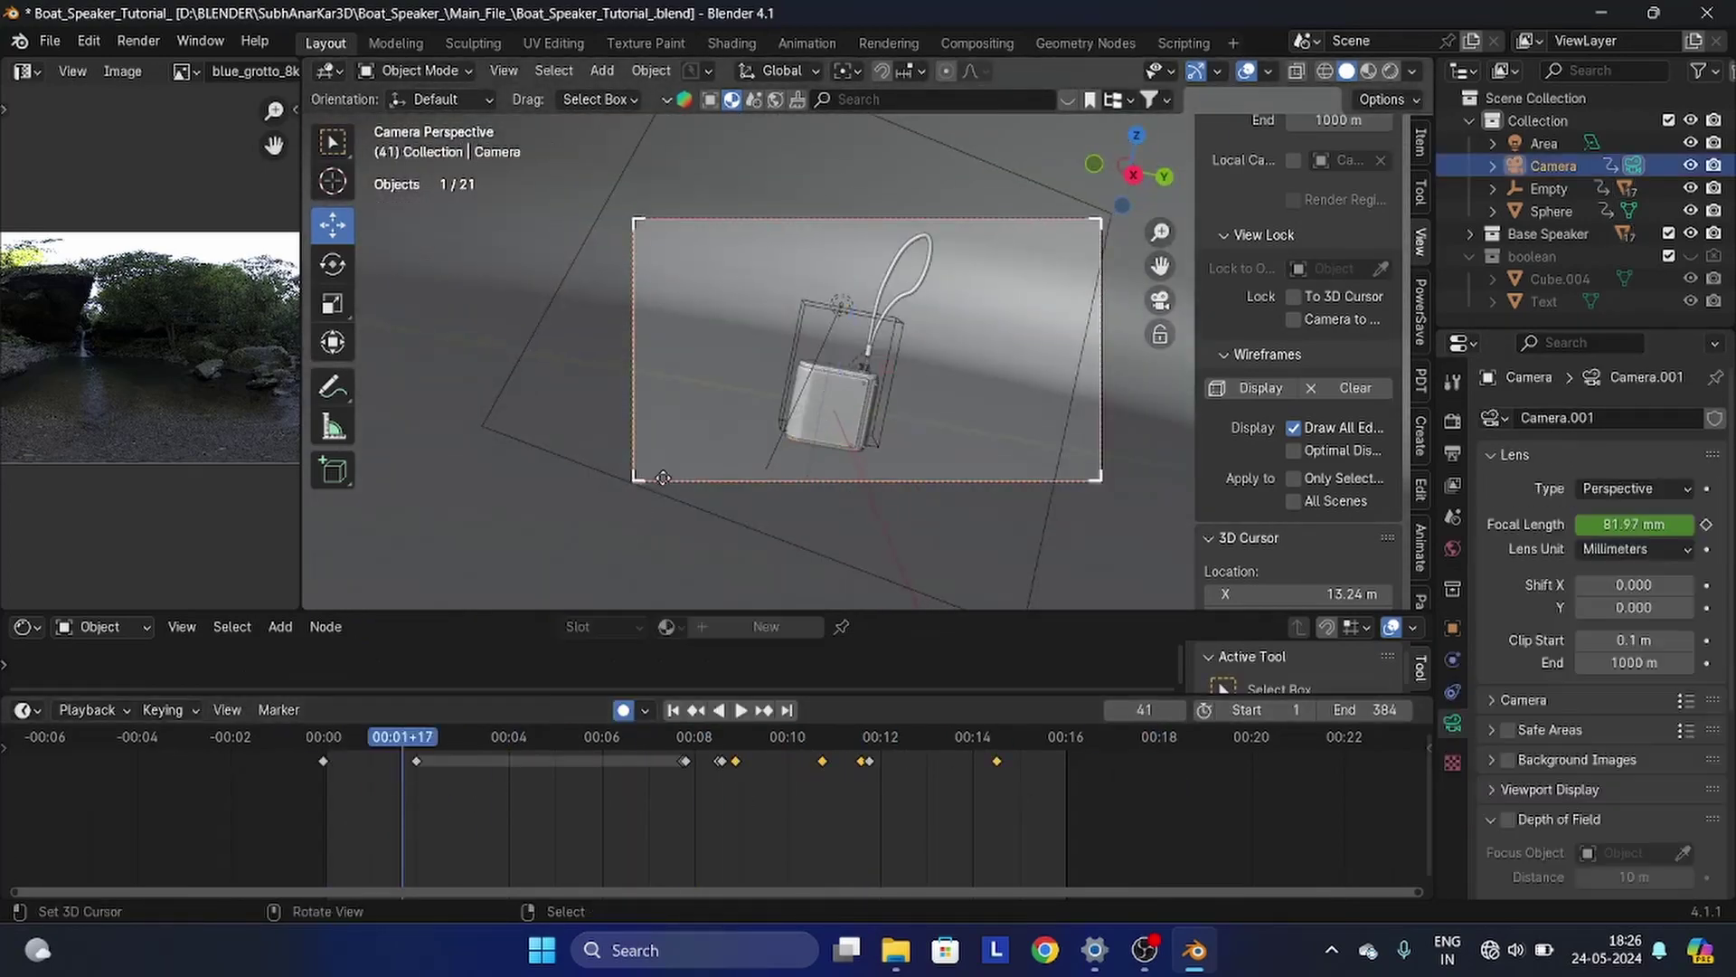
drag(318, 693, 319, 821)
click(23, 626)
click(318, 749)
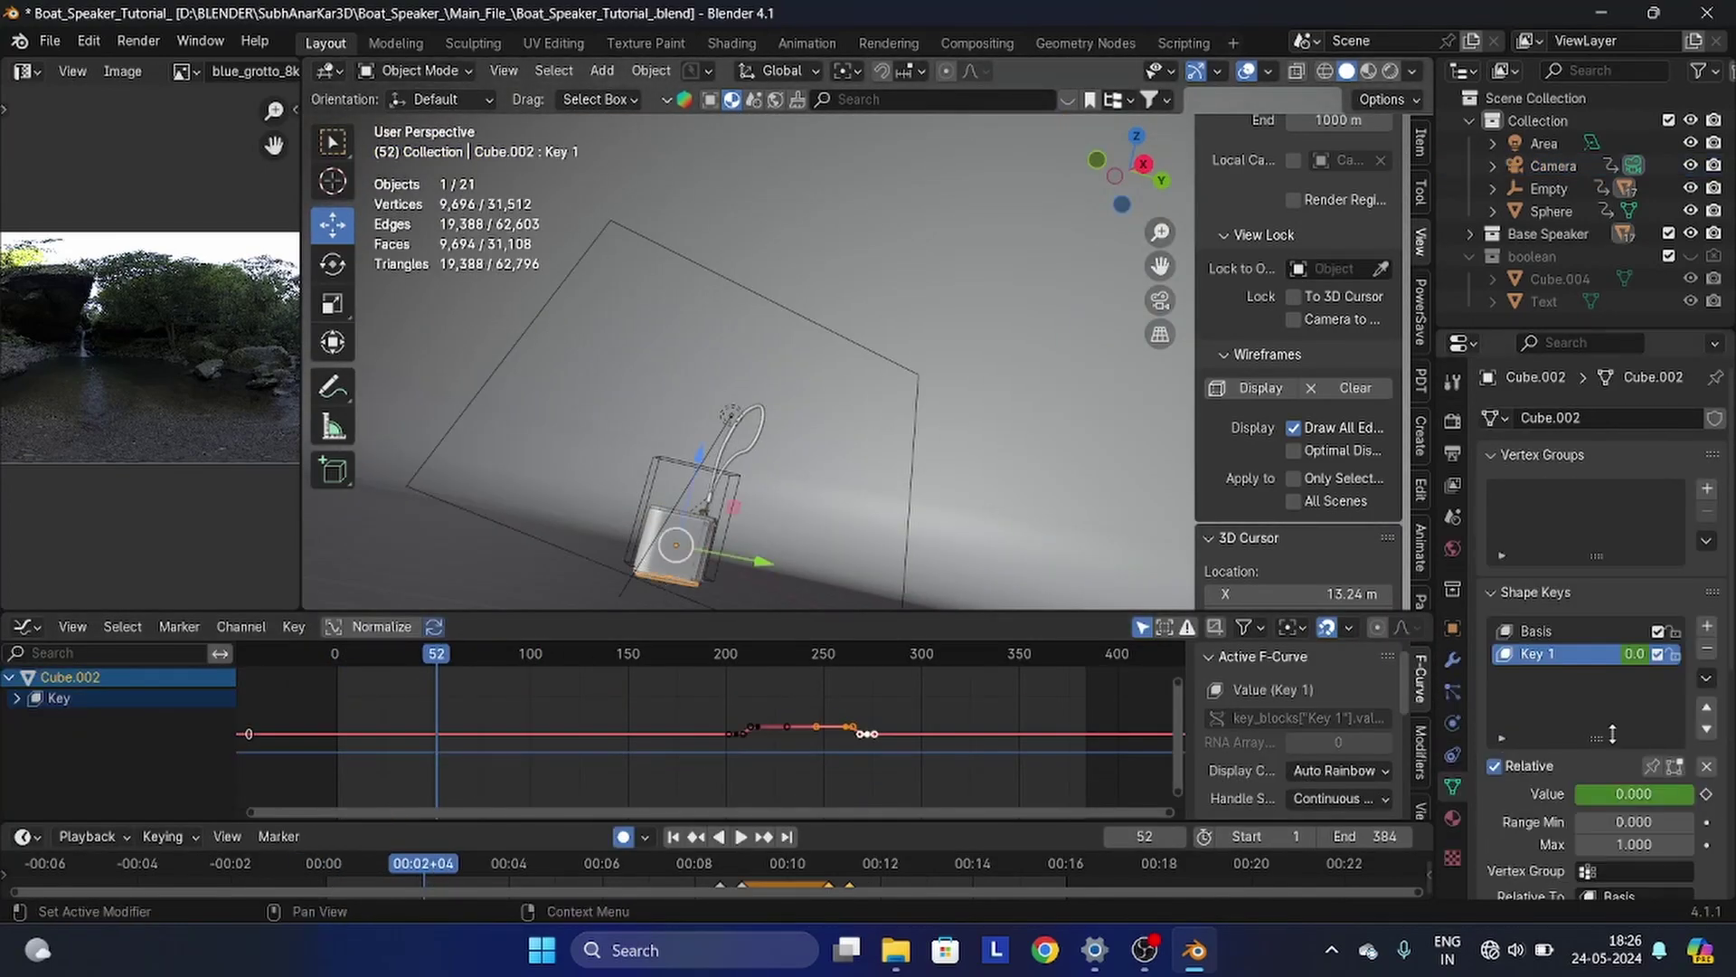
- Play the animation through the camera to check the speaker's motion
key(KP_0)
scroll(914, 418, up, 1)
key(space)
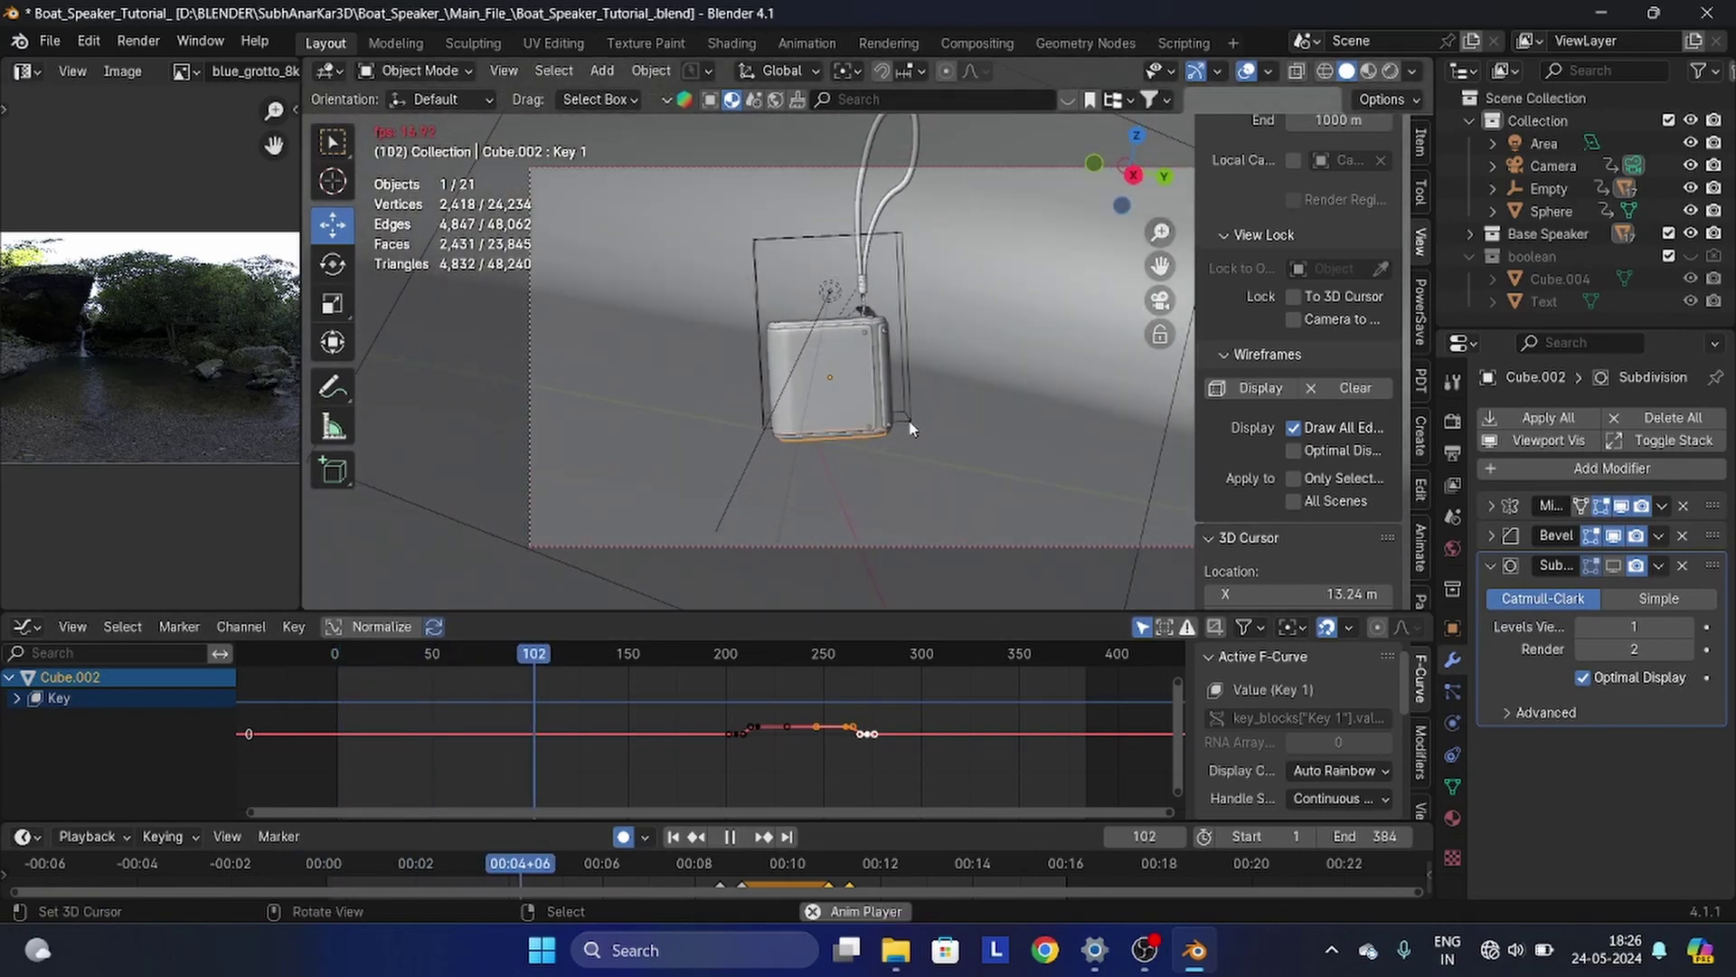
key(space)
- Select the Empty and scale its curve keyframe handles in the Graph Editor
right_click(912, 420)
scroll(551, 748, down, 8)
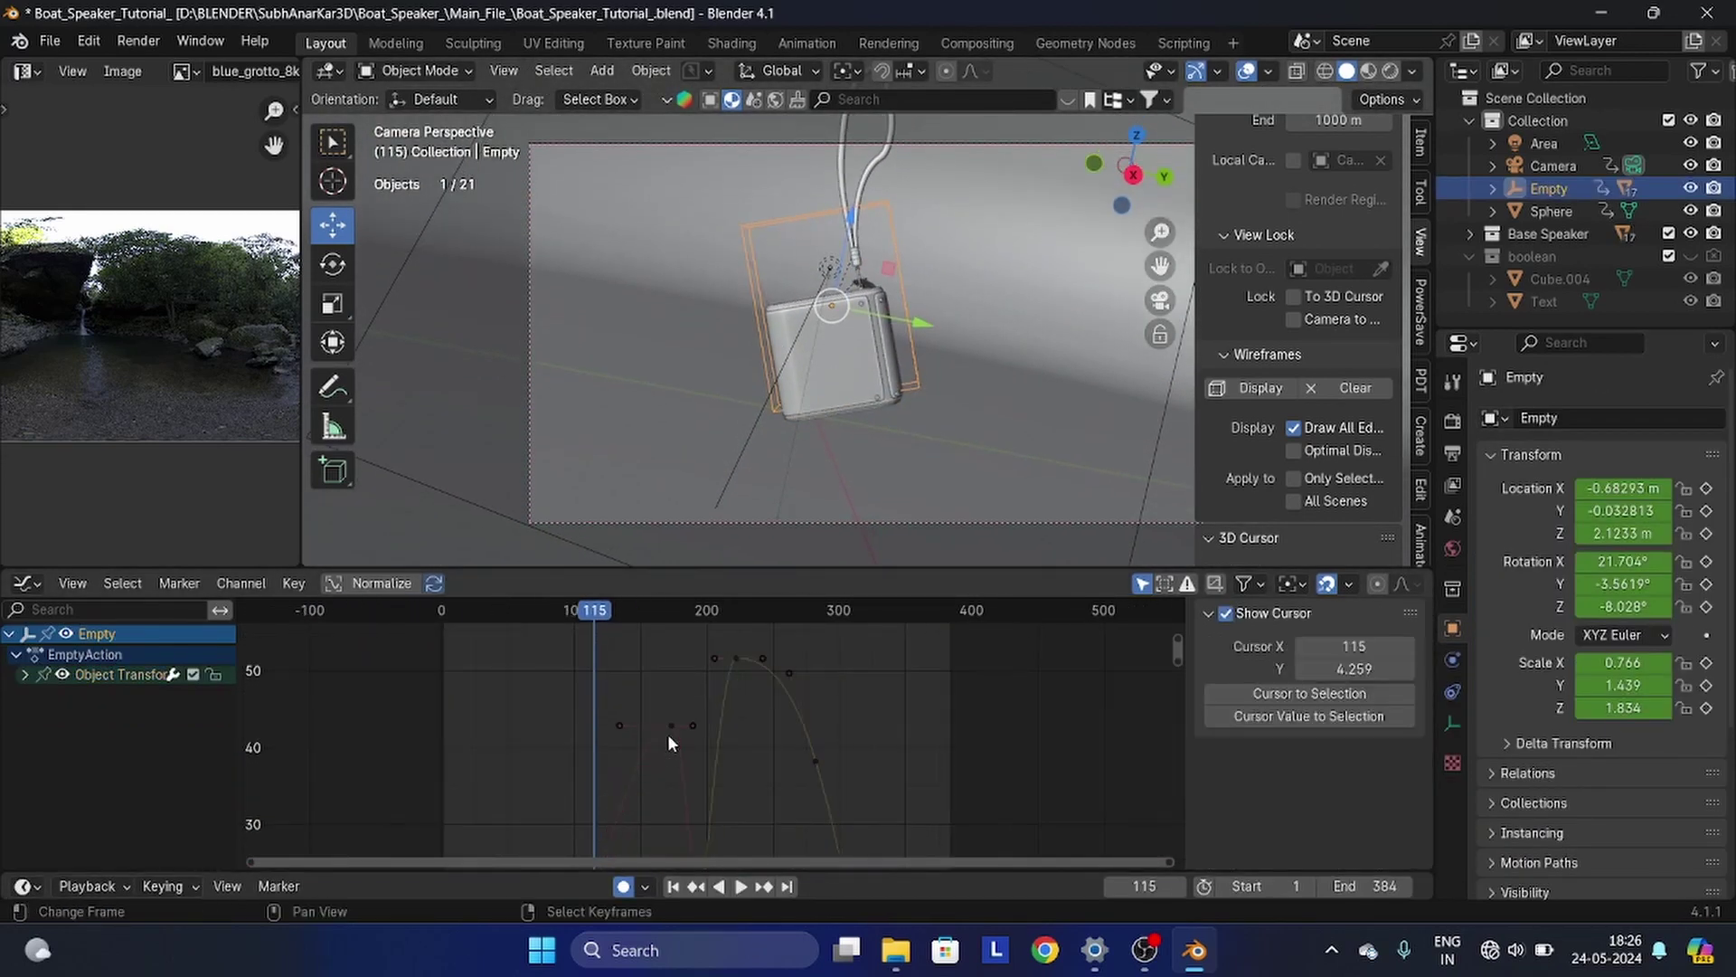
key(s)
click(602, 758)
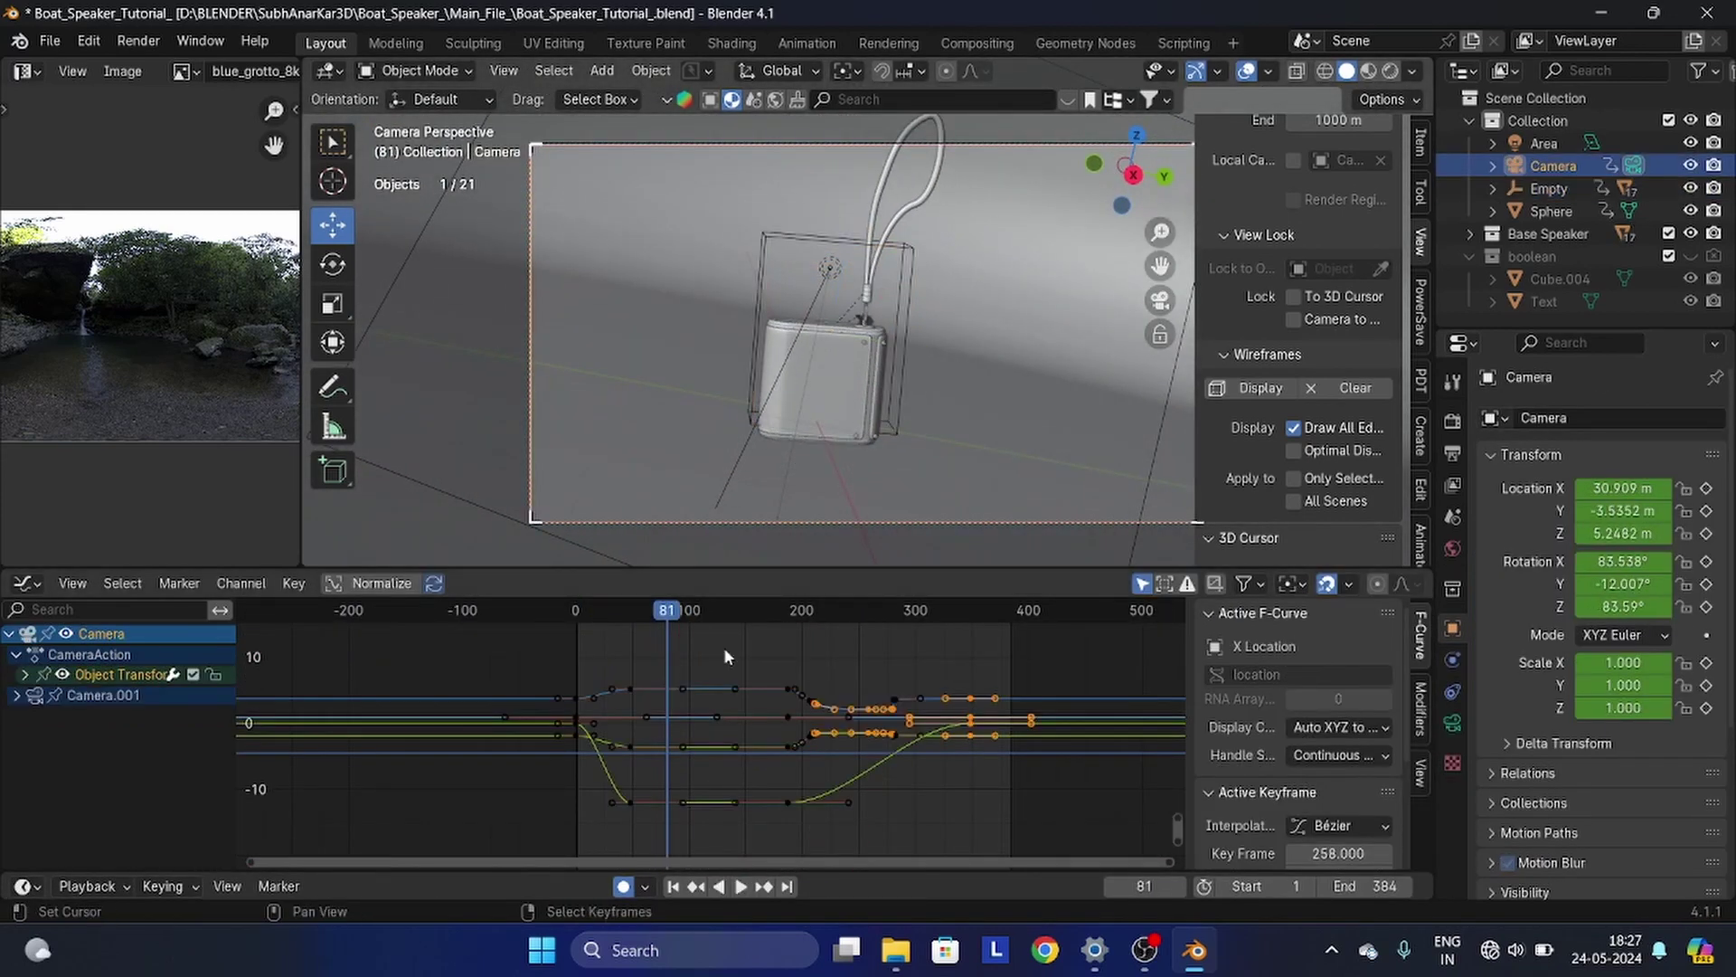
- Move the camera's curve handles in the Graph Editor to smooth its motion, and play back the result
click(697, 771)
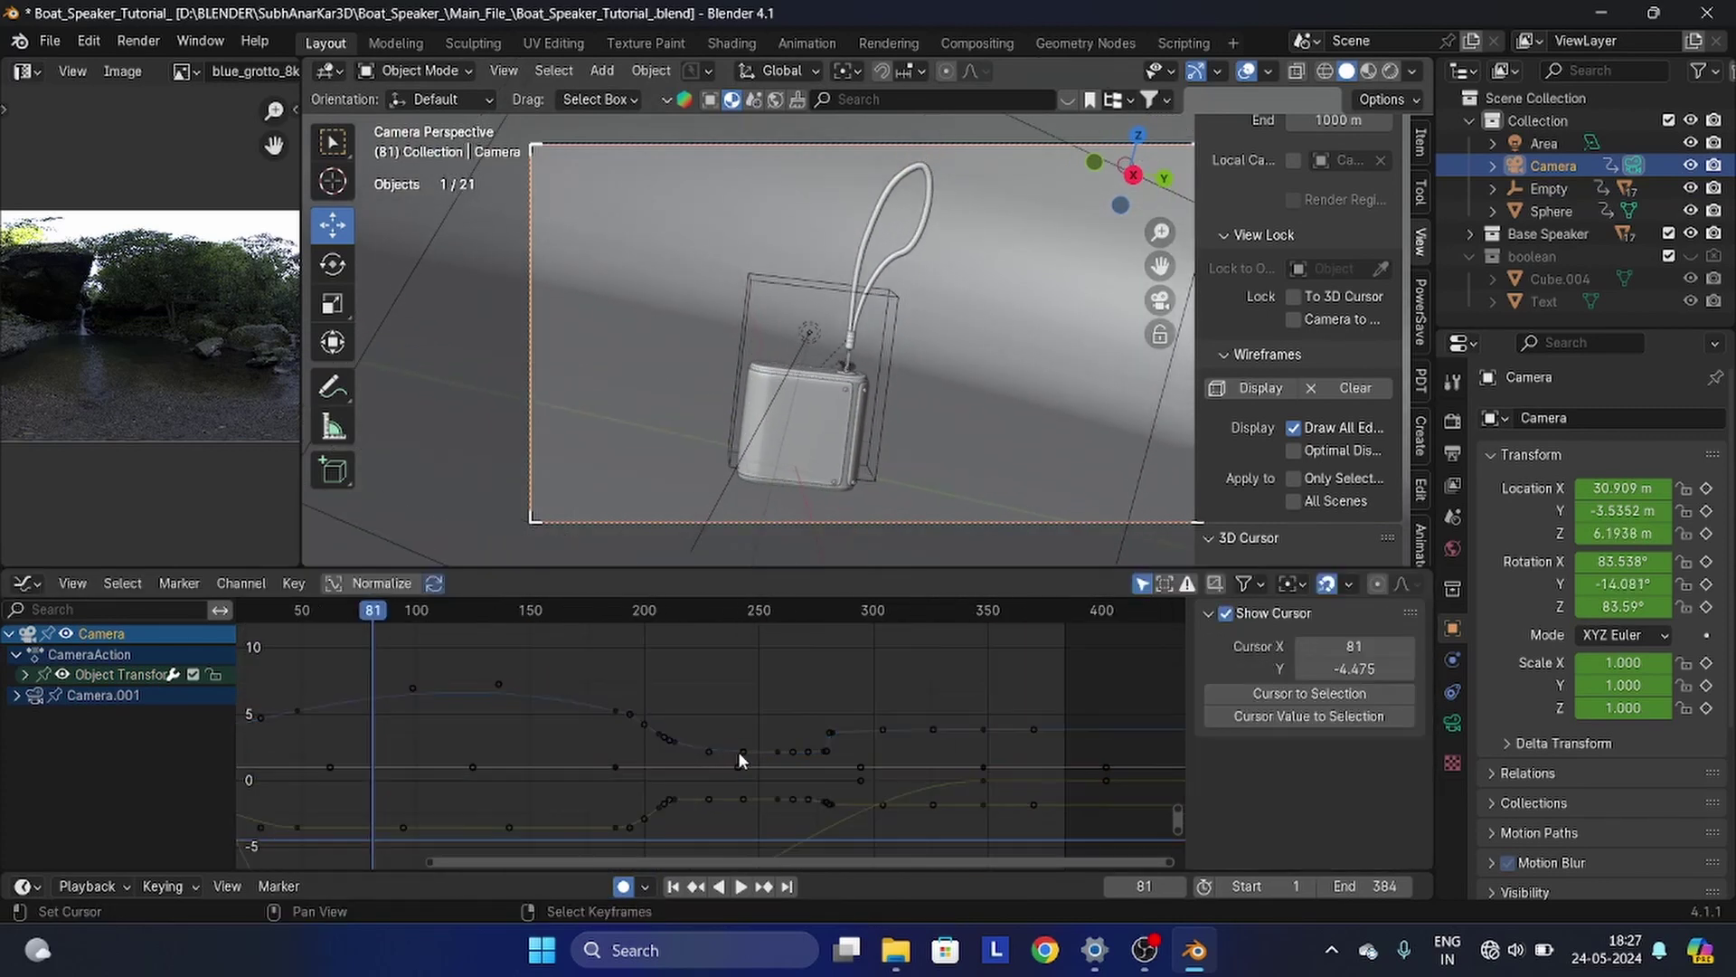
key(g)
click(680, 723)
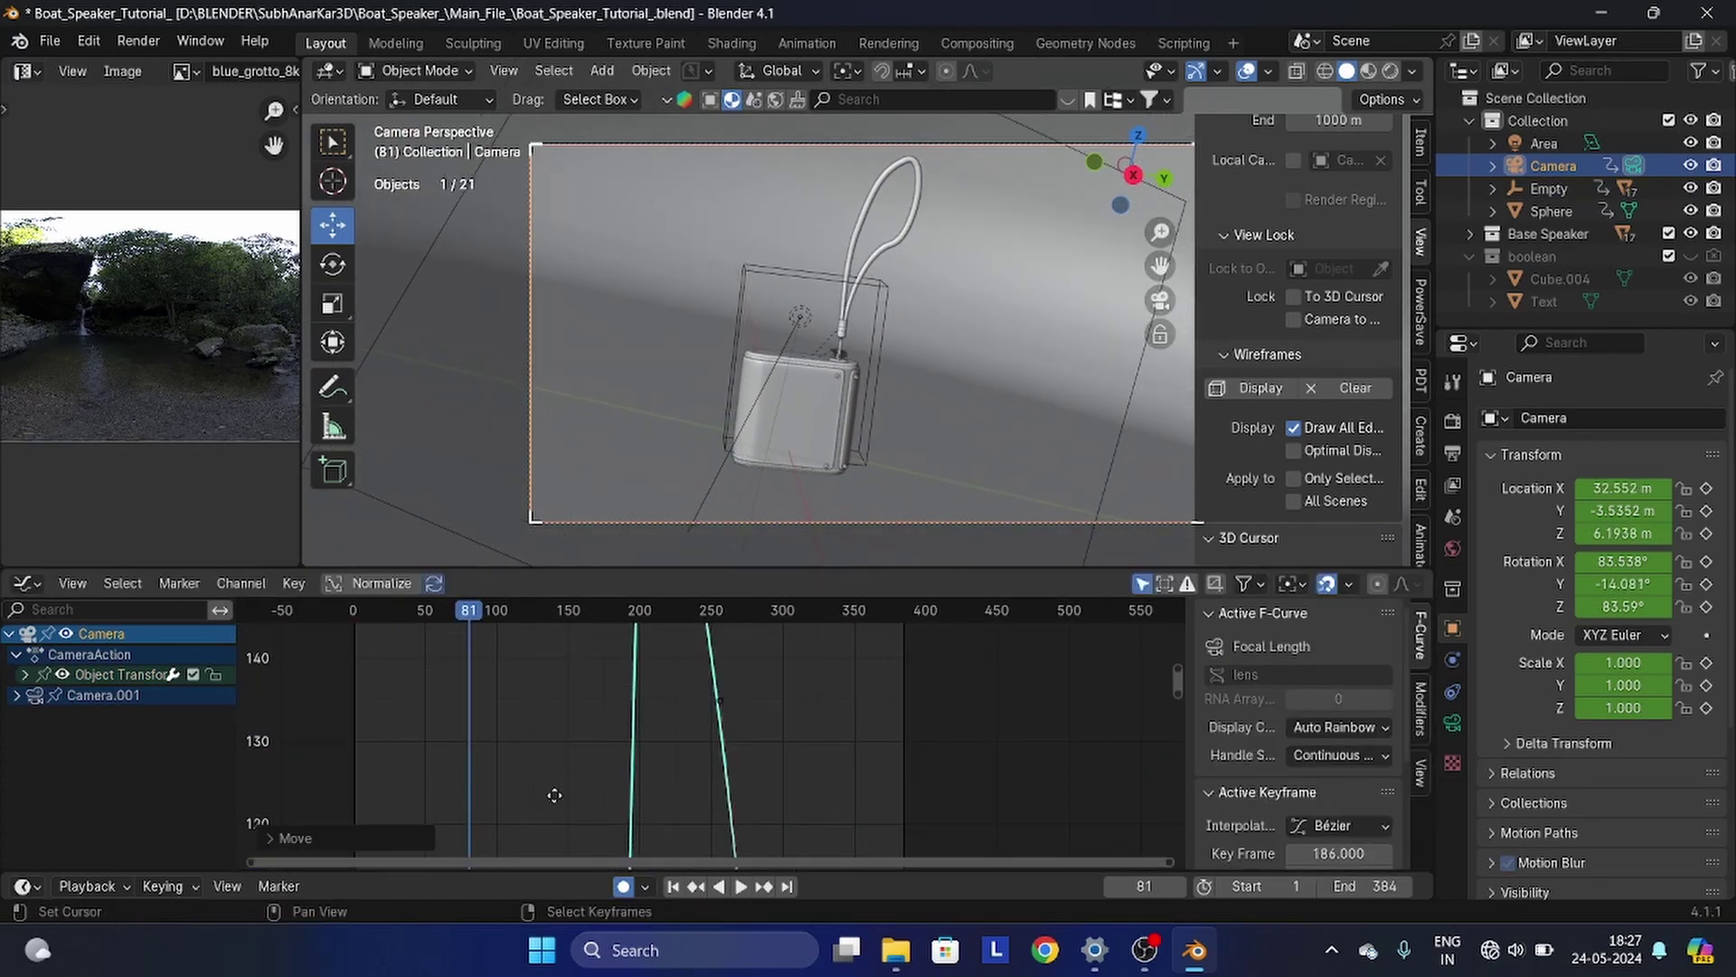
key(Home)
right_click(779, 826)
key(space)
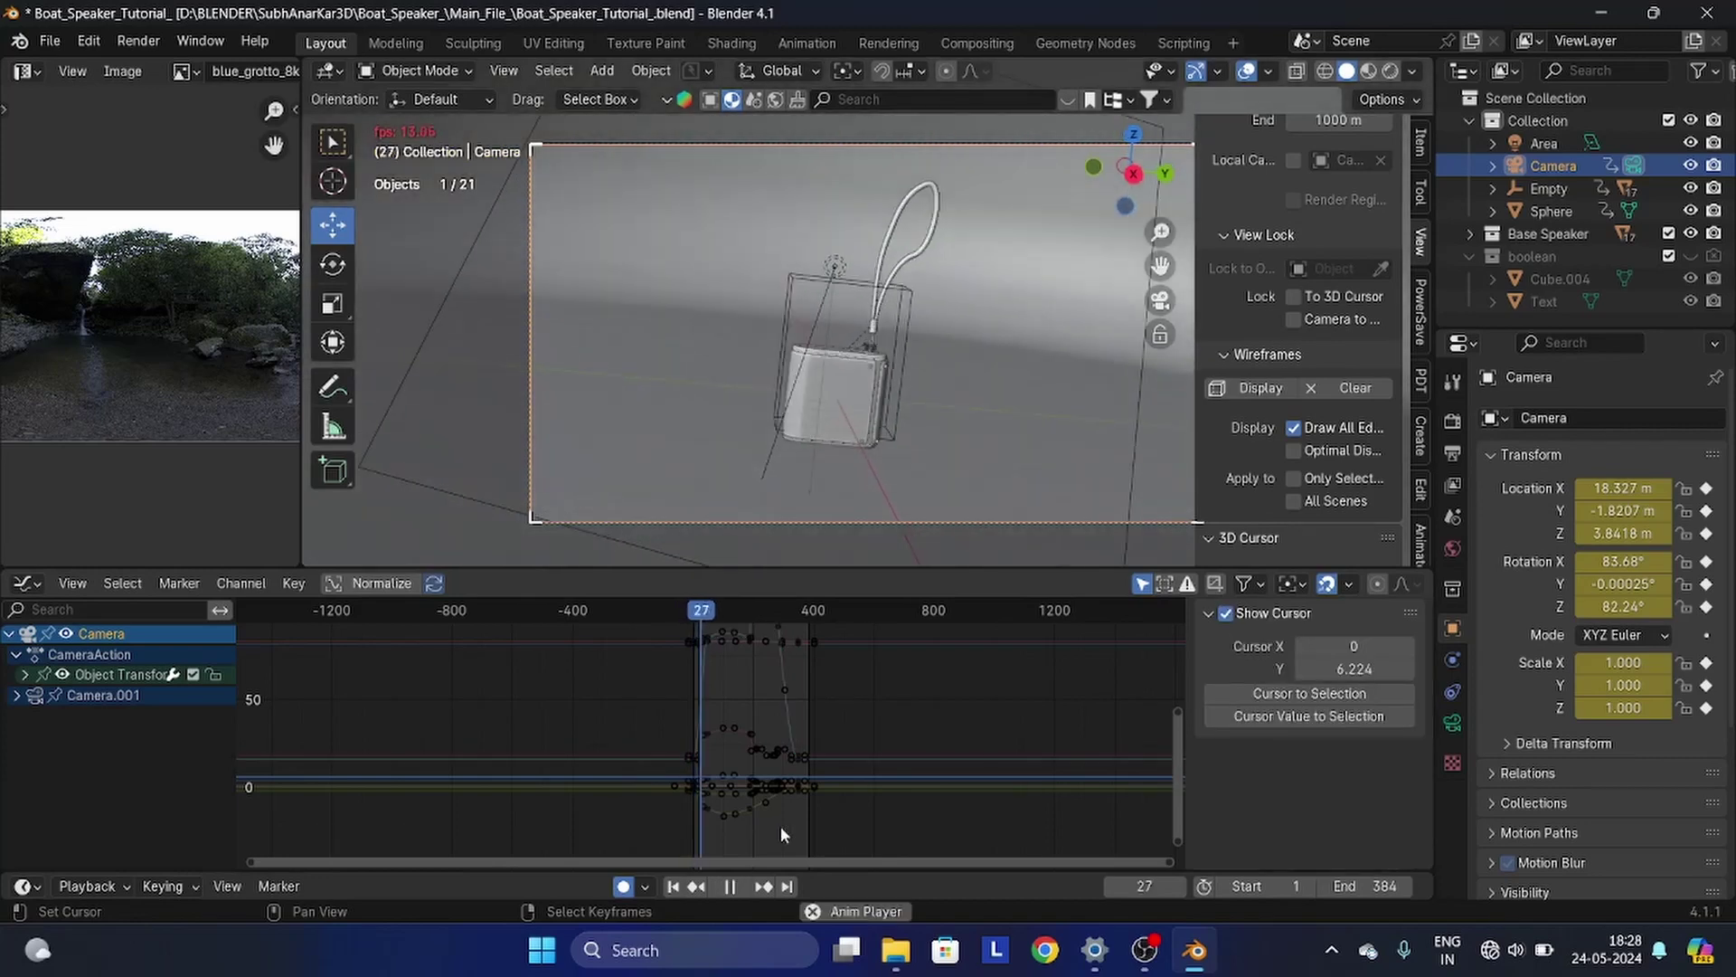
key(space)
- Reshape the camera's Y Location curve after its keyframe at frame 48 and set the animation's end frame to 368
scroll(730, 801, up, 20)
middle_drag(730, 801, 725, 683)
click(682, 714)
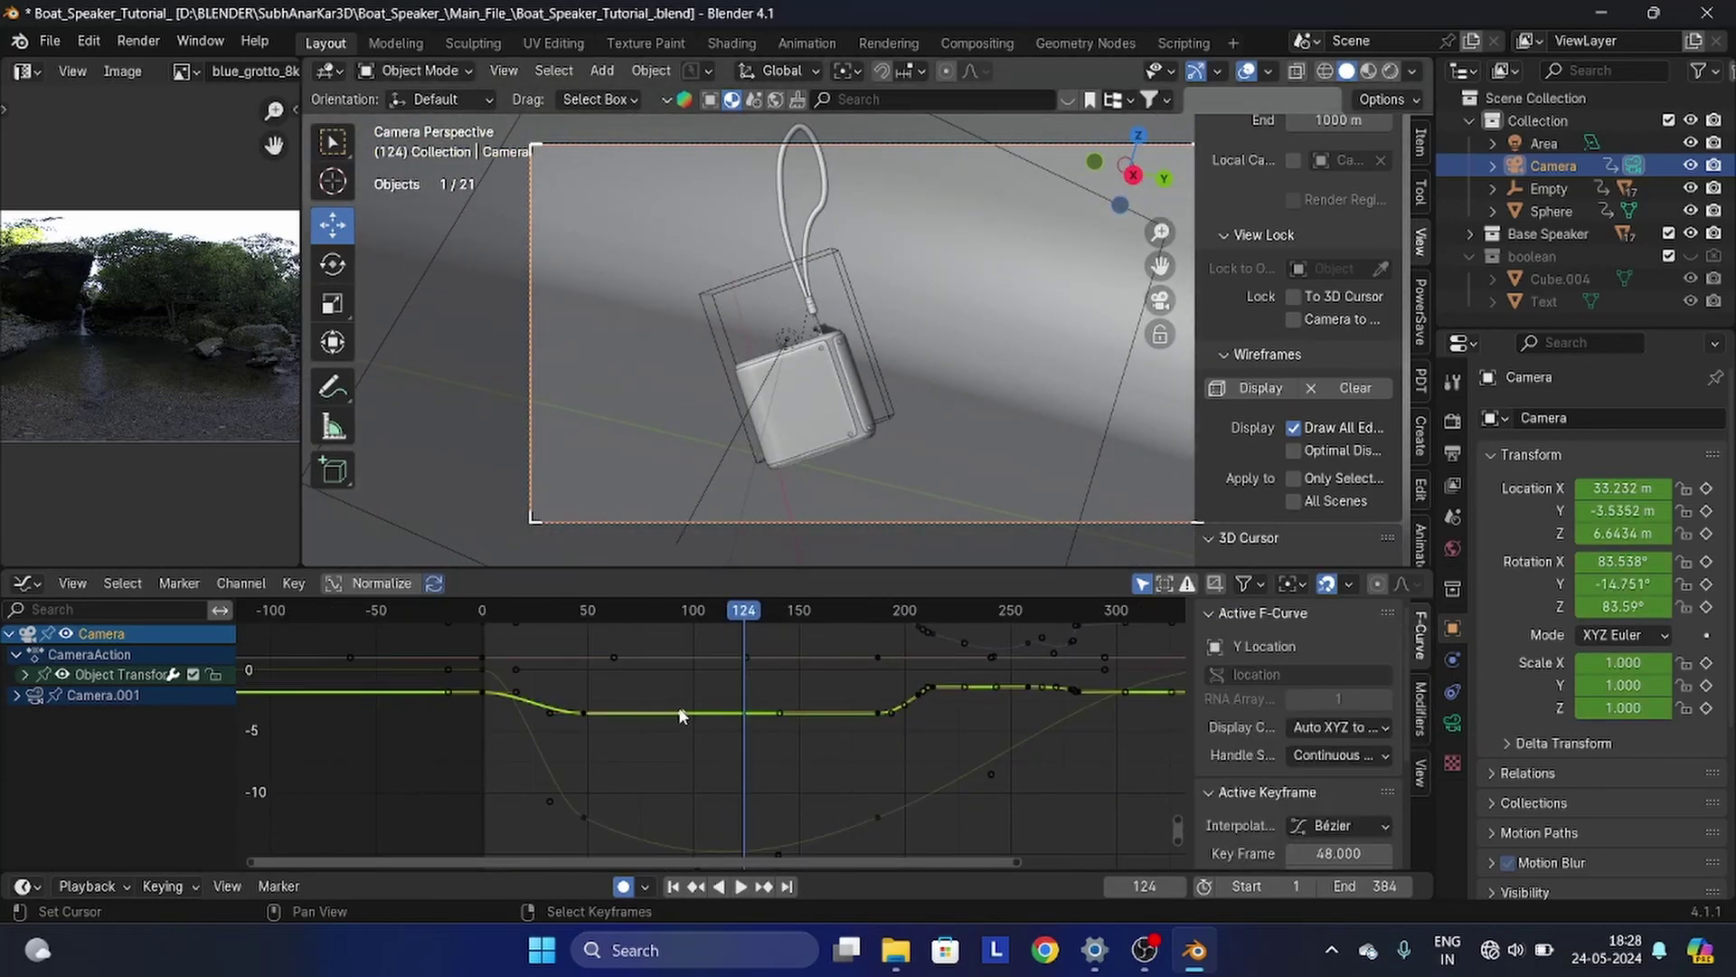
click(606, 733)
key(space)
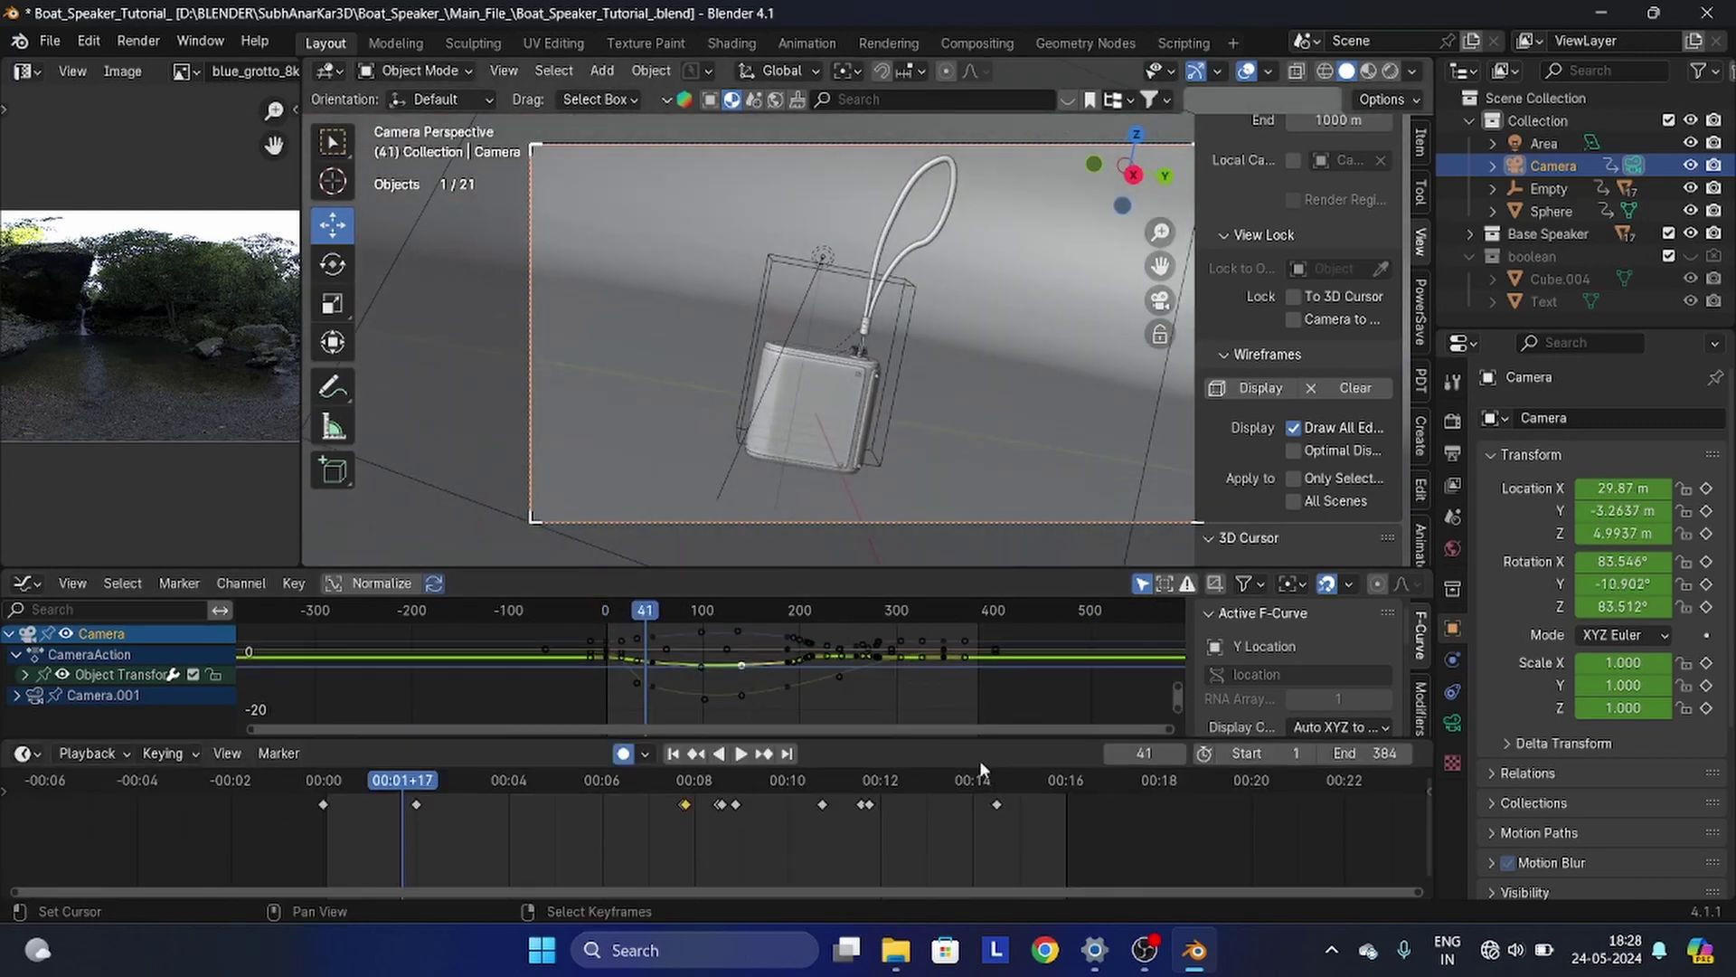
click(1320, 753)
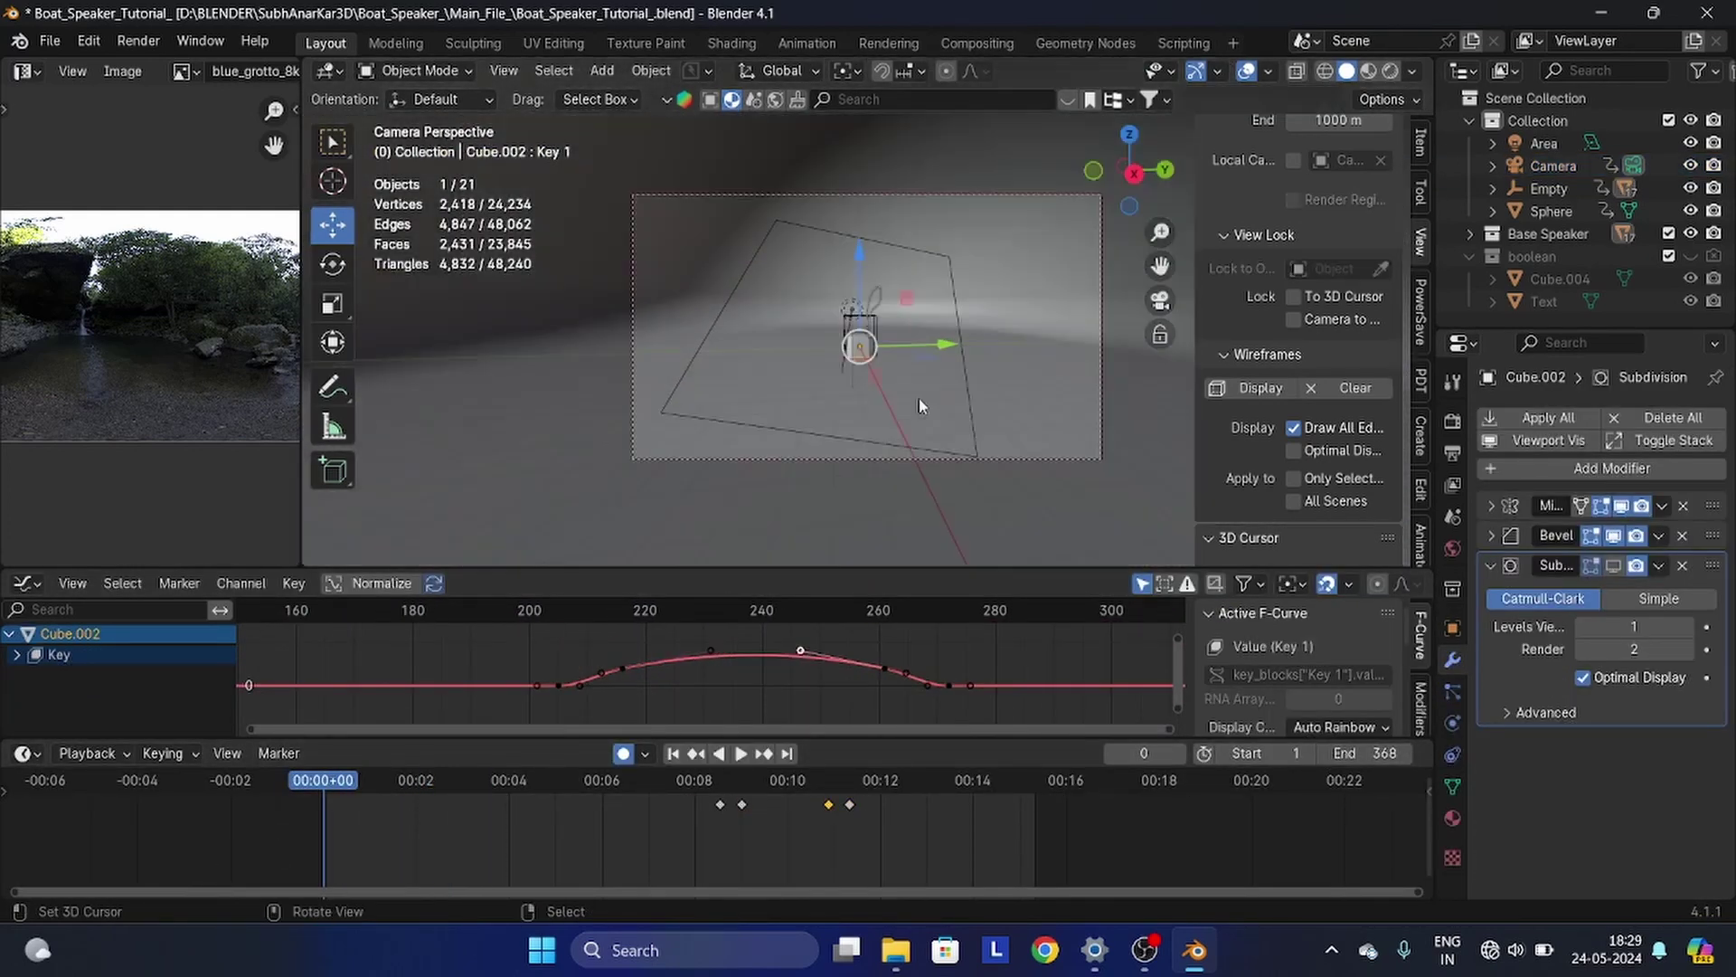
- Enlarge the Graph Editor, move a handle of the camera's Y Location curve near frame 240, and replay the animation
drag(695, 738, 694, 846)
scroll(543, 697, up, 6)
drag(682, 692, 681, 659)
scroll(849, 767, down, 6)
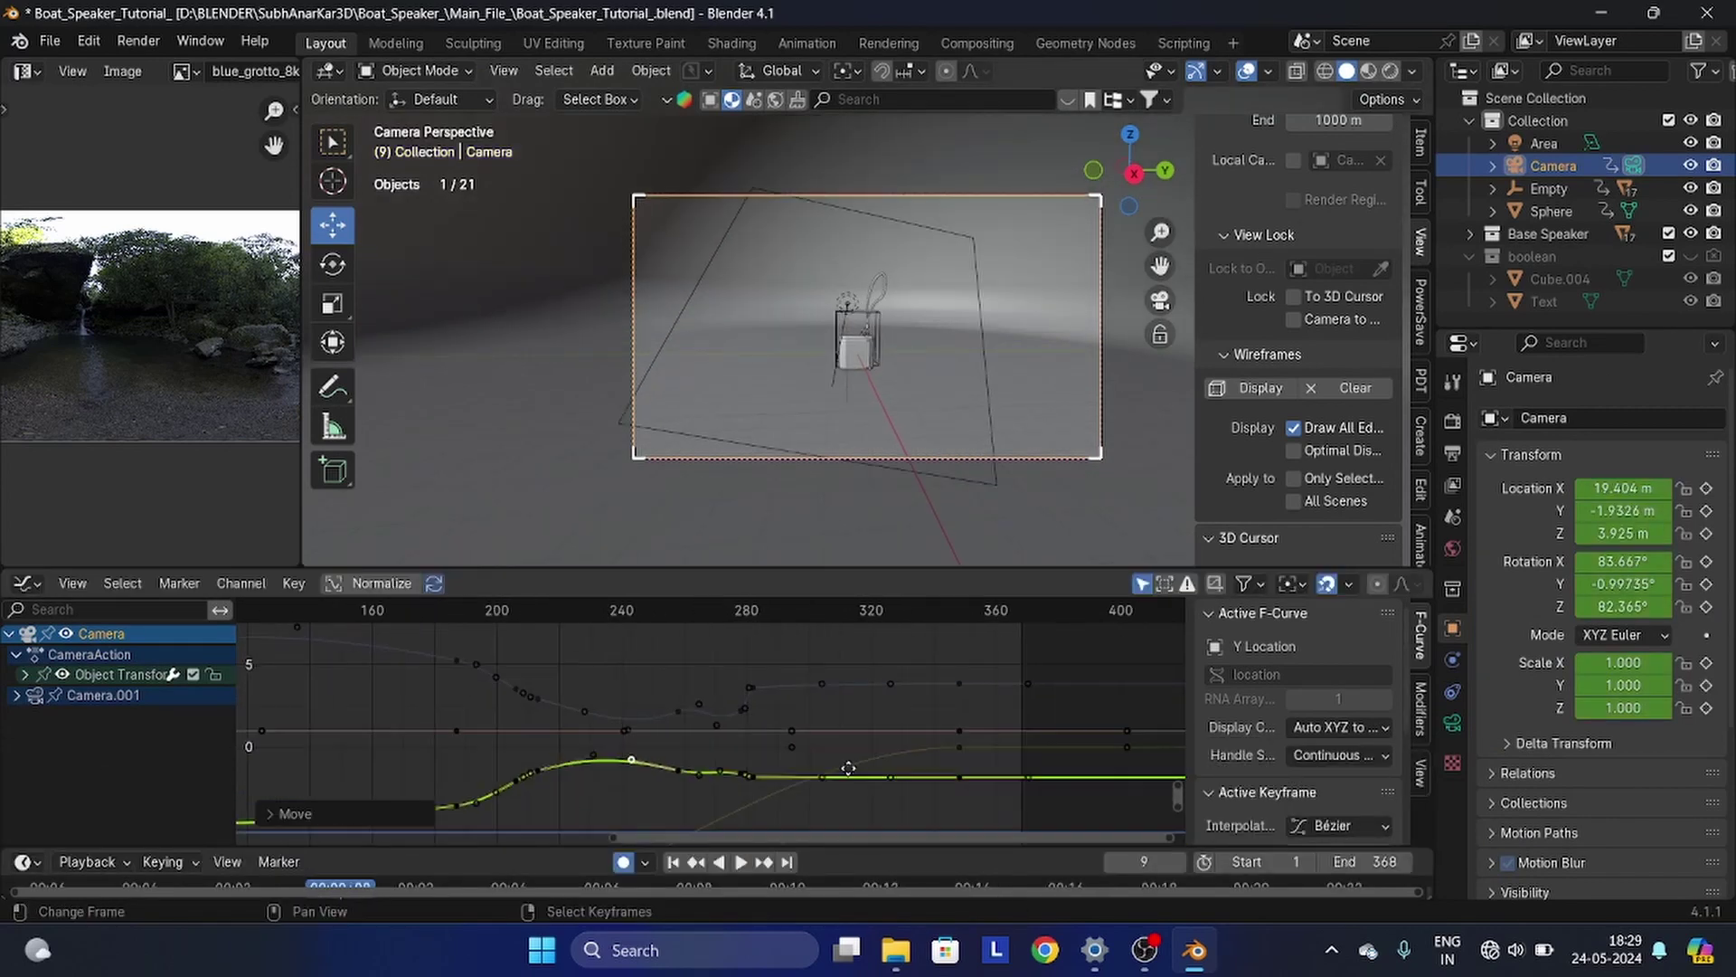
middle_drag(341, 671, 547, 741)
key(space)
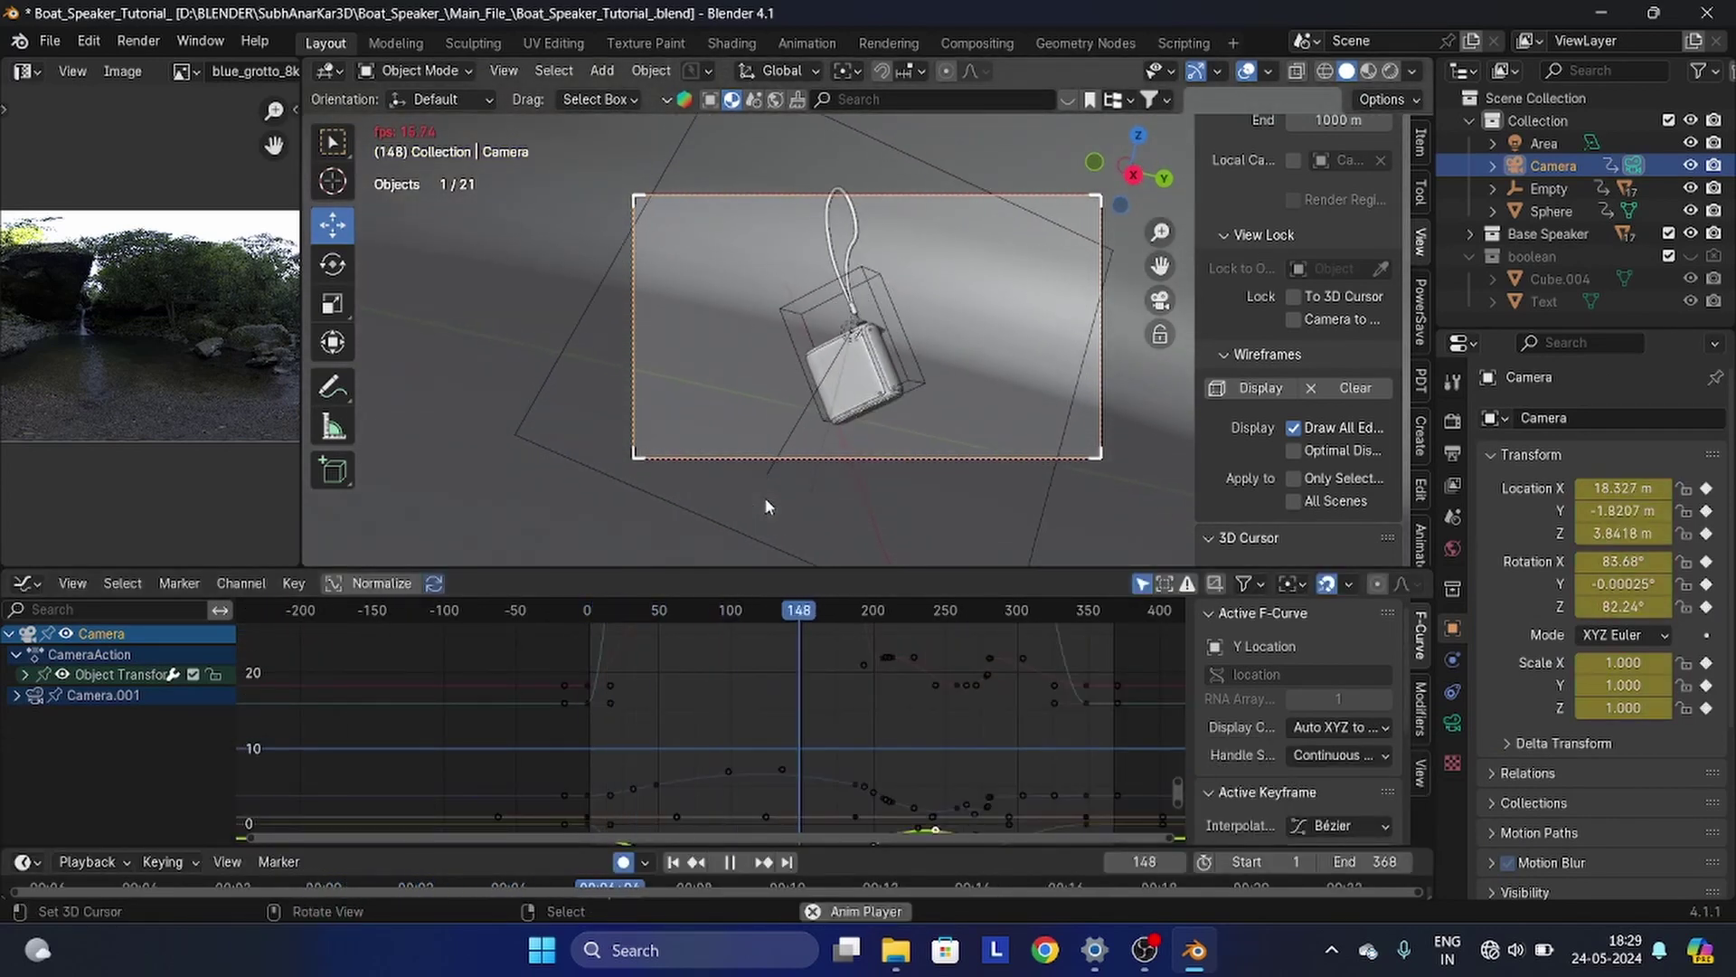
- Shift the Empty's first three keyframes earlier together, and move its fourth keyframe earlier as well
click(528, 769)
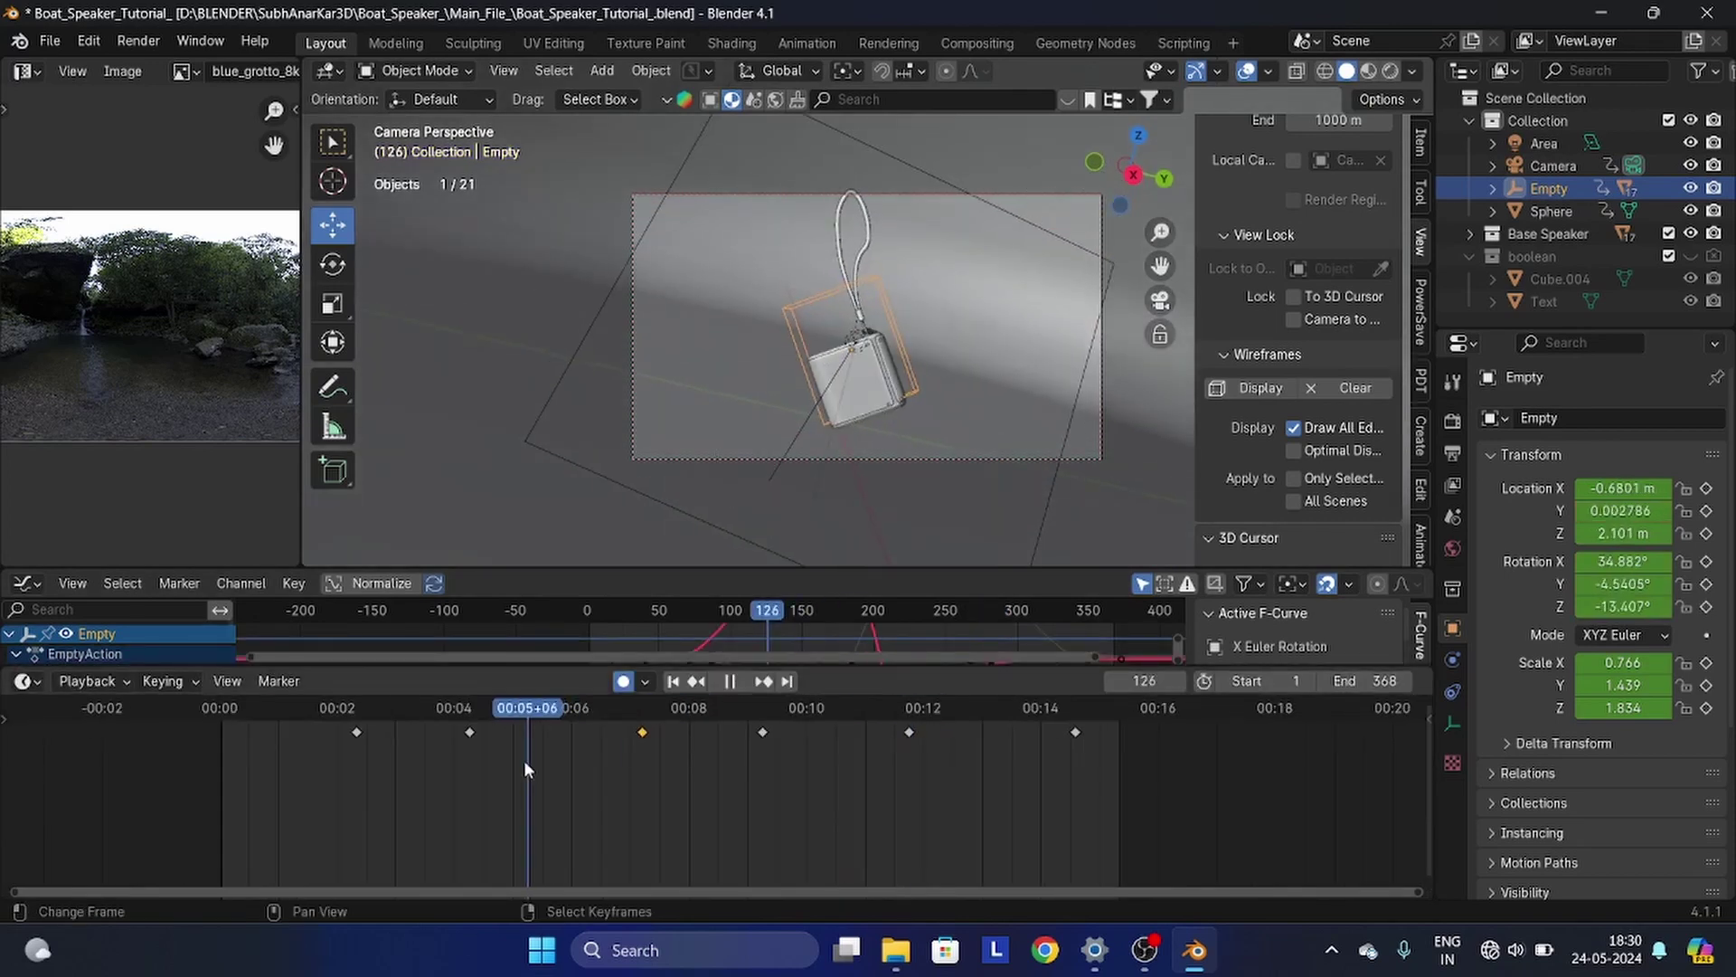
right_drag(356, 732, 263, 759)
drag(253, 787, 738, 759)
right_drag(762, 732, 620, 747)
drag(613, 749, 881, 751)
- Adjust the Empty's animation curve handles between about frames 200 and 280 in the Graph Editor, and play back the motion
drag(886, 667, 891, 758)
middle_drag(868, 701, 943, 663)
scroll(942, 663, up, 4)
right_drag(496, 696, 543, 688)
middle_drag(852, 701, 830, 728)
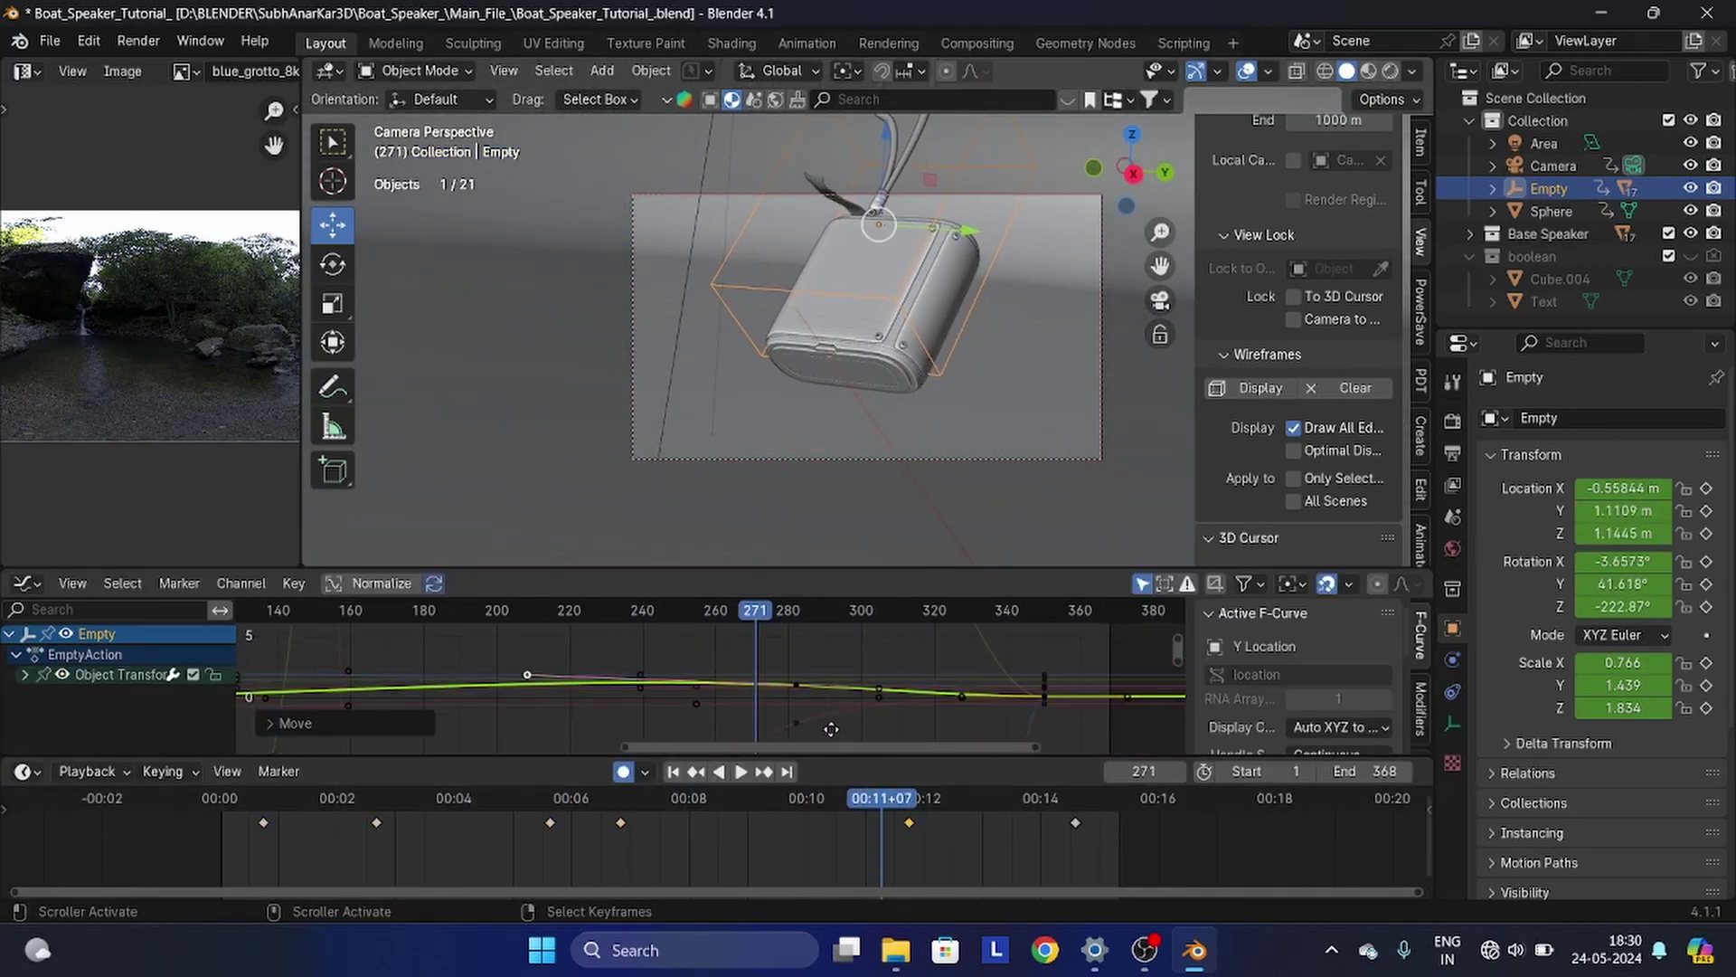
right_click(841, 714)
middle_drag(887, 673, 1039, 720)
click(598, 823)
key(space)
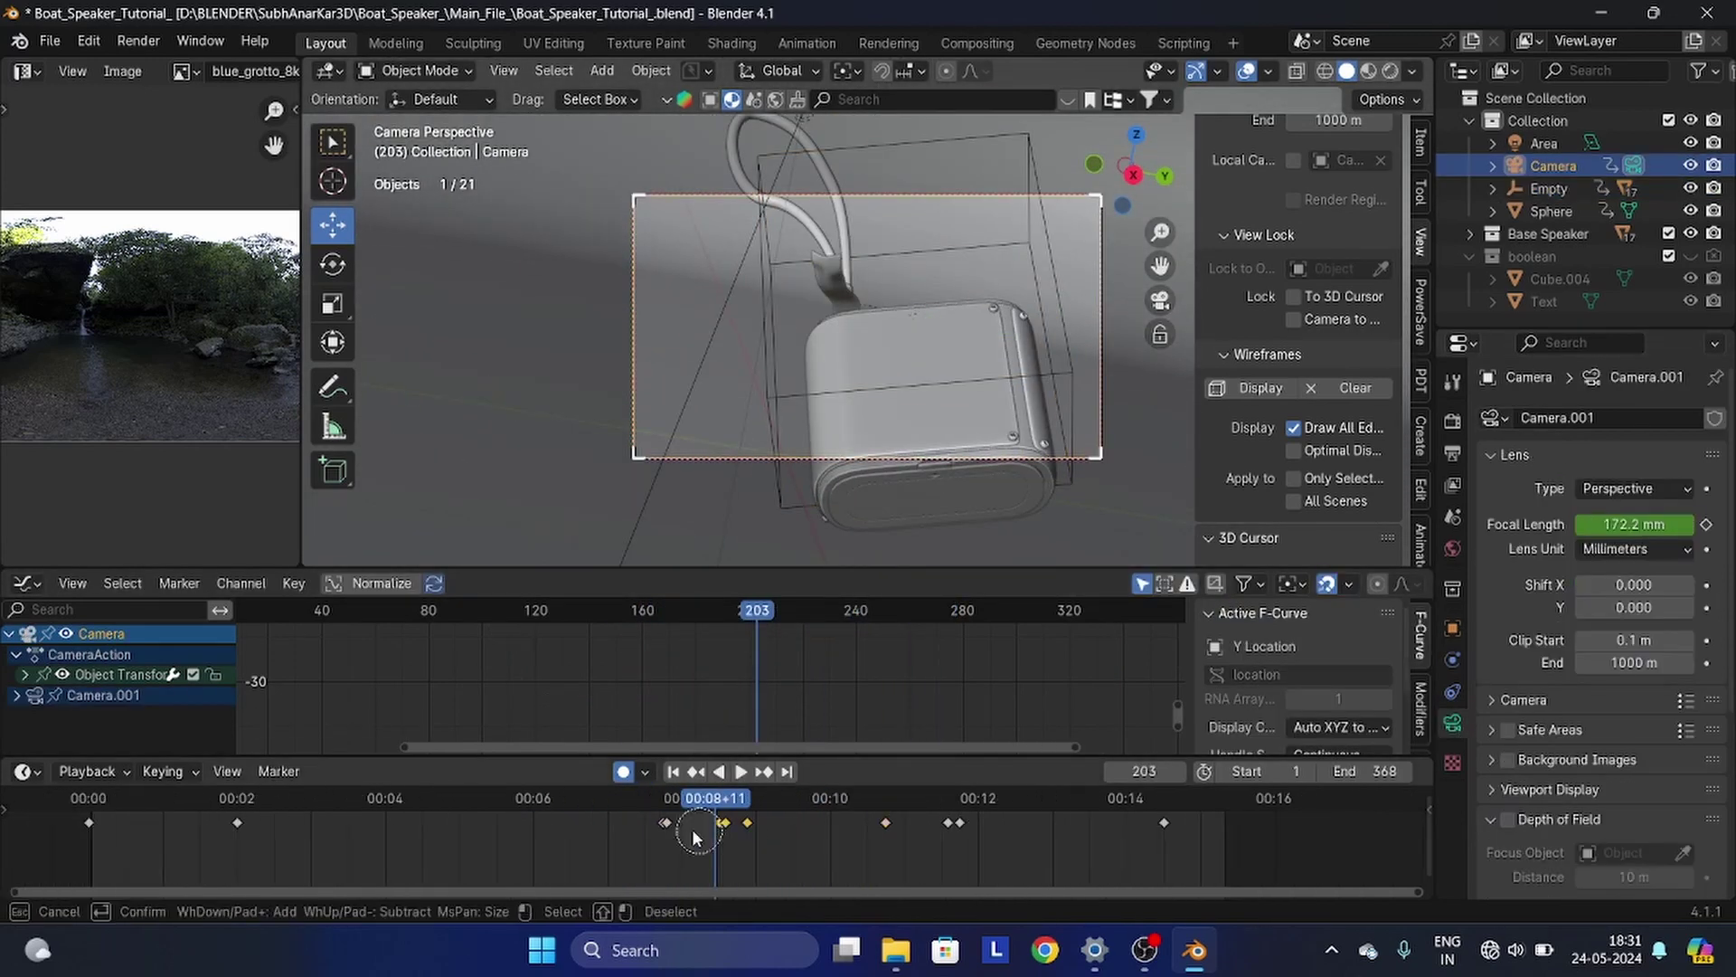
- Select the bottom lid and shift its two opening Key 1 keyframes earlier, replaying to check the timing
key(space)
right_click(794, 359)
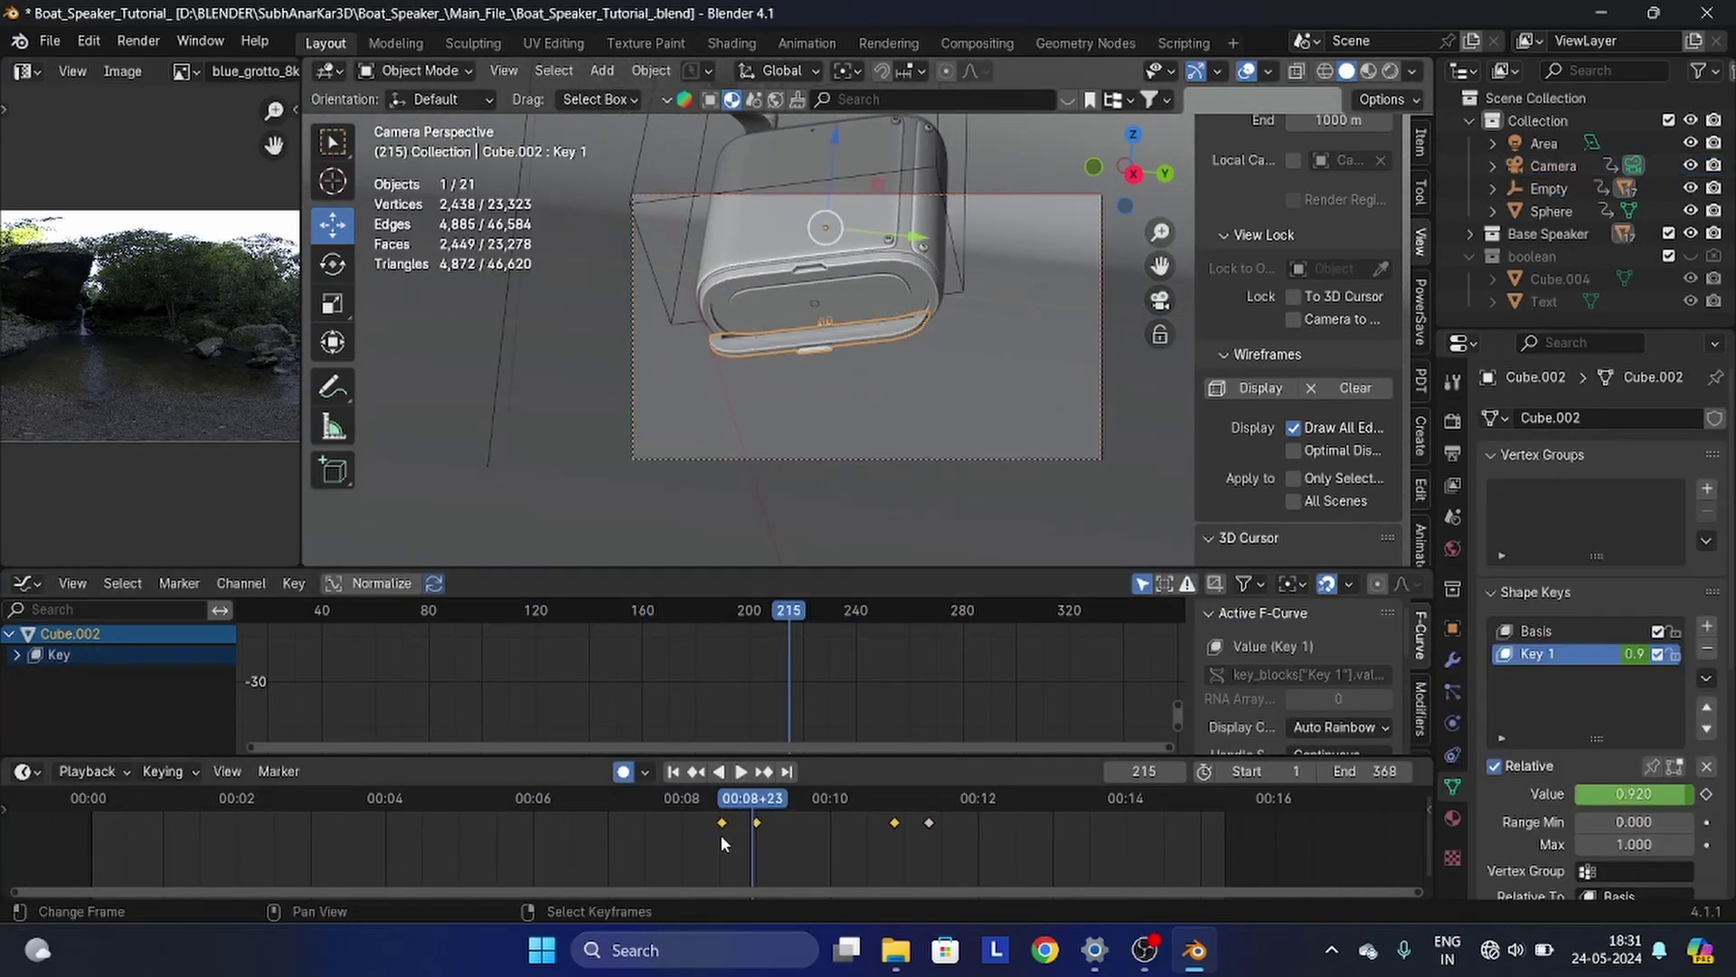
right_drag(720, 832, 644, 834)
click(610, 850)
key(space)
key(space)
- Lower the incoming handle of the lid's Key 1 keyframe near frame 180 in the Graph Editor and replay the opening
scroll(748, 676, down, 5)
middle_drag(746, 665, 723, 737)
scroll(711, 653, up, 10)
scroll(696, 655, up, 4)
right_drag(619, 658, 619, 666)
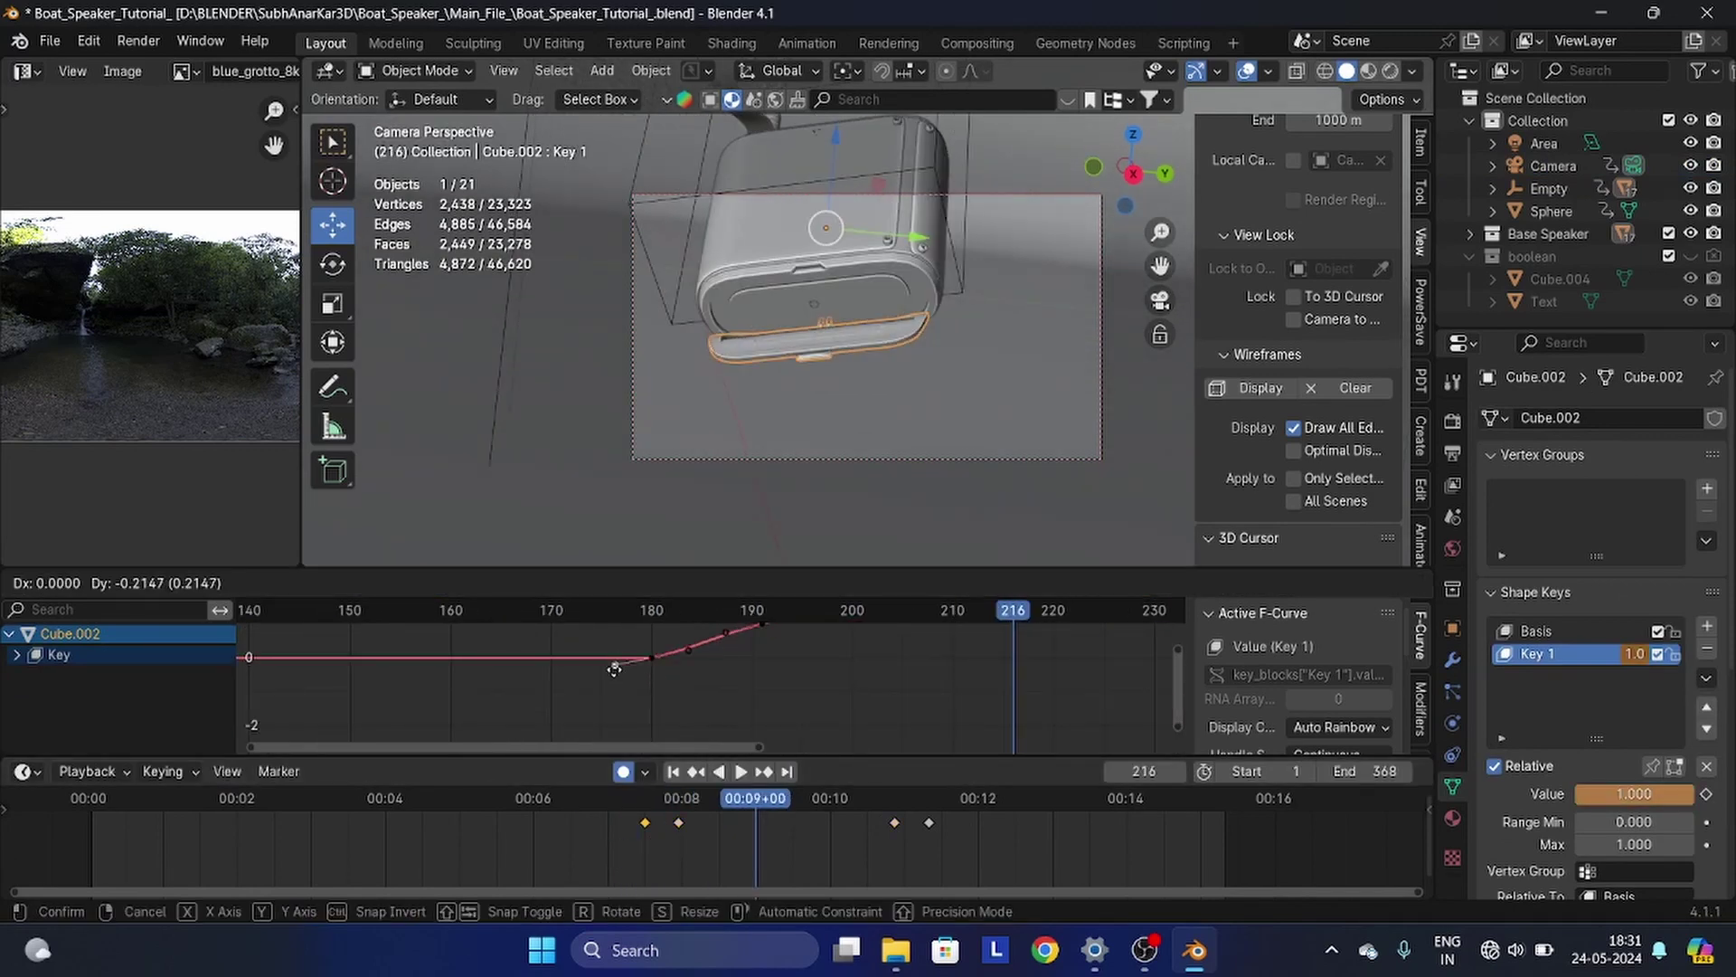
middle_drag(1130, 638, 584, 701)
right_click(746, 667)
click(628, 840)
key(space)
key(space)
- Raise the handles between the lid's two open keyframes so the Key 1 curve arcs smoothly
right_click(379, 664)
key(g)
click(483, 600)
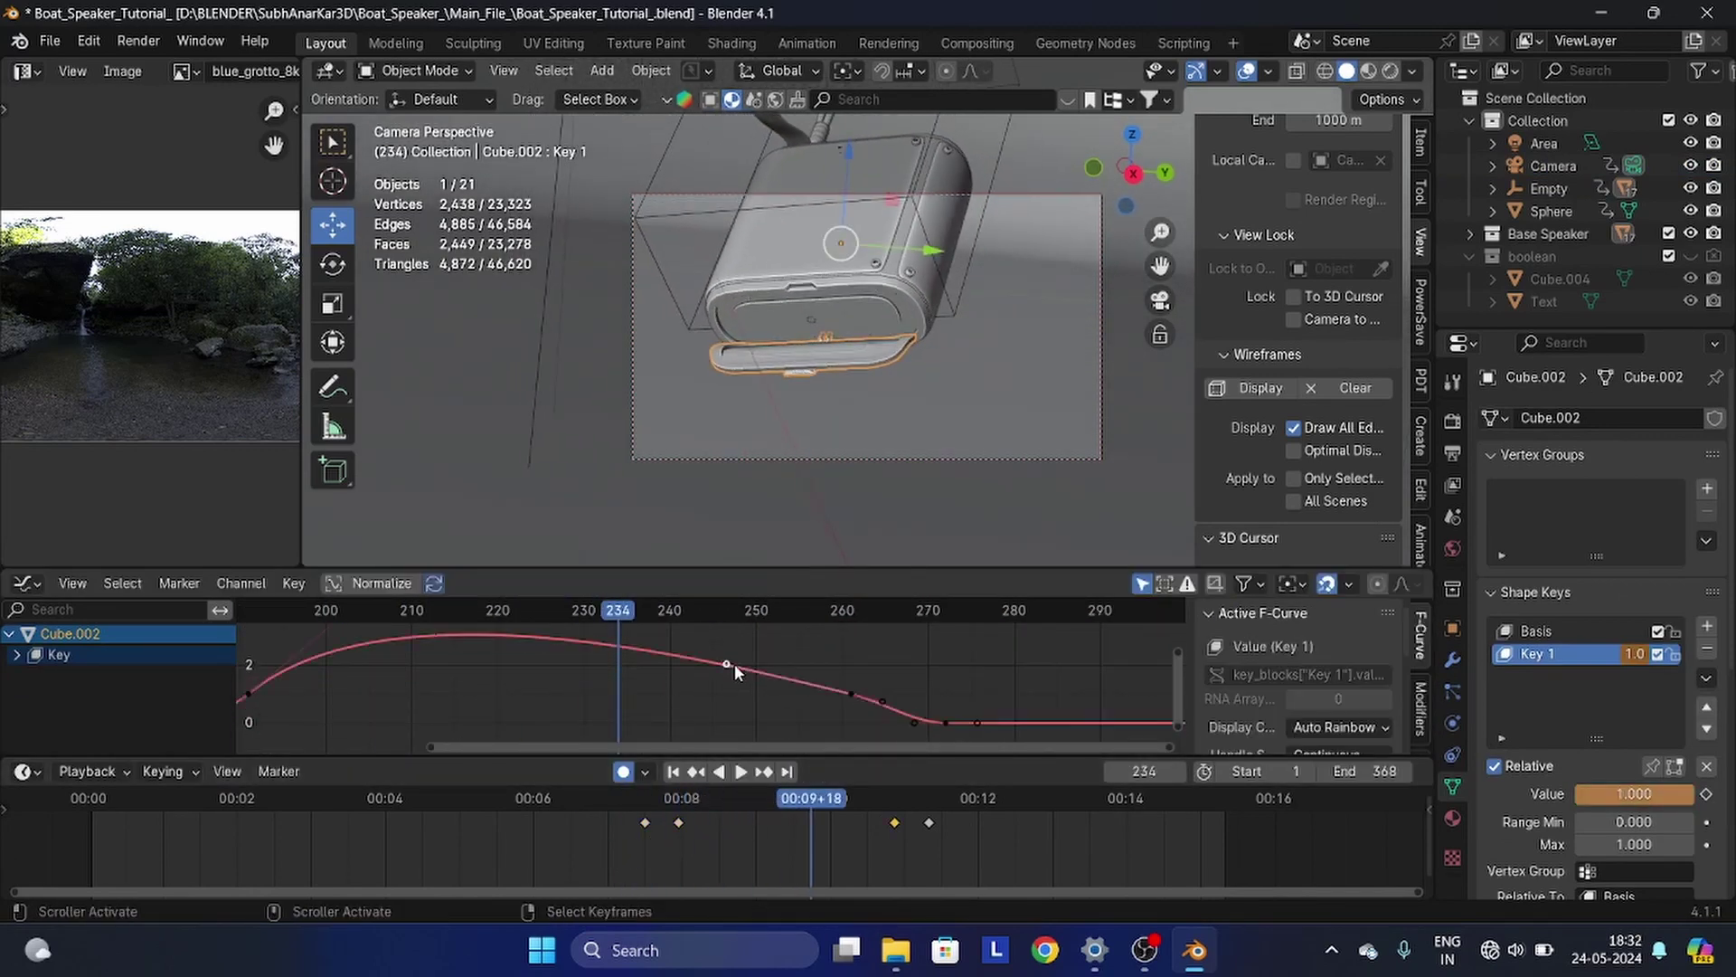
right_drag(729, 664, 724, 632)
drag(633, 834, 802, 807)
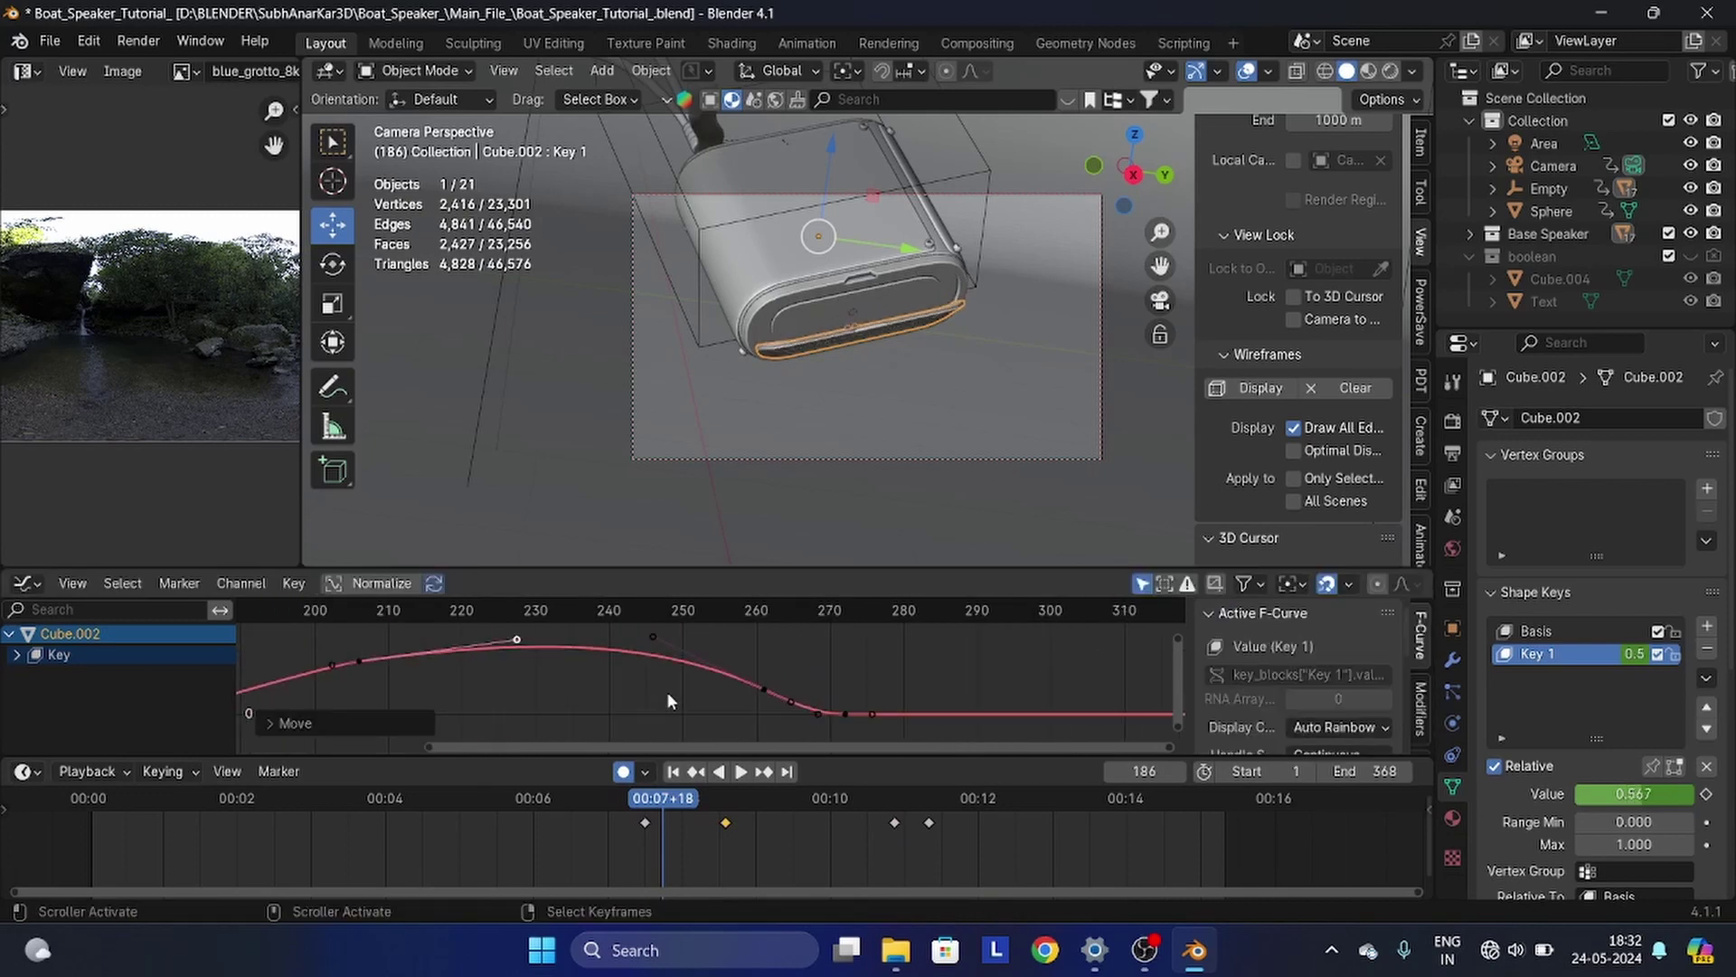
- Preview the lid's opening and change the handle type of all its Key 1 keyframes
middle_drag(667, 694, 808, 672)
click(631, 833)
key(space)
key(space)
key(a)
key(v)
click(783, 869)
- Replay the lid opening and delete the camera's selected keyframes around frame 263 and the ones just after them
click(611, 835)
key(space)
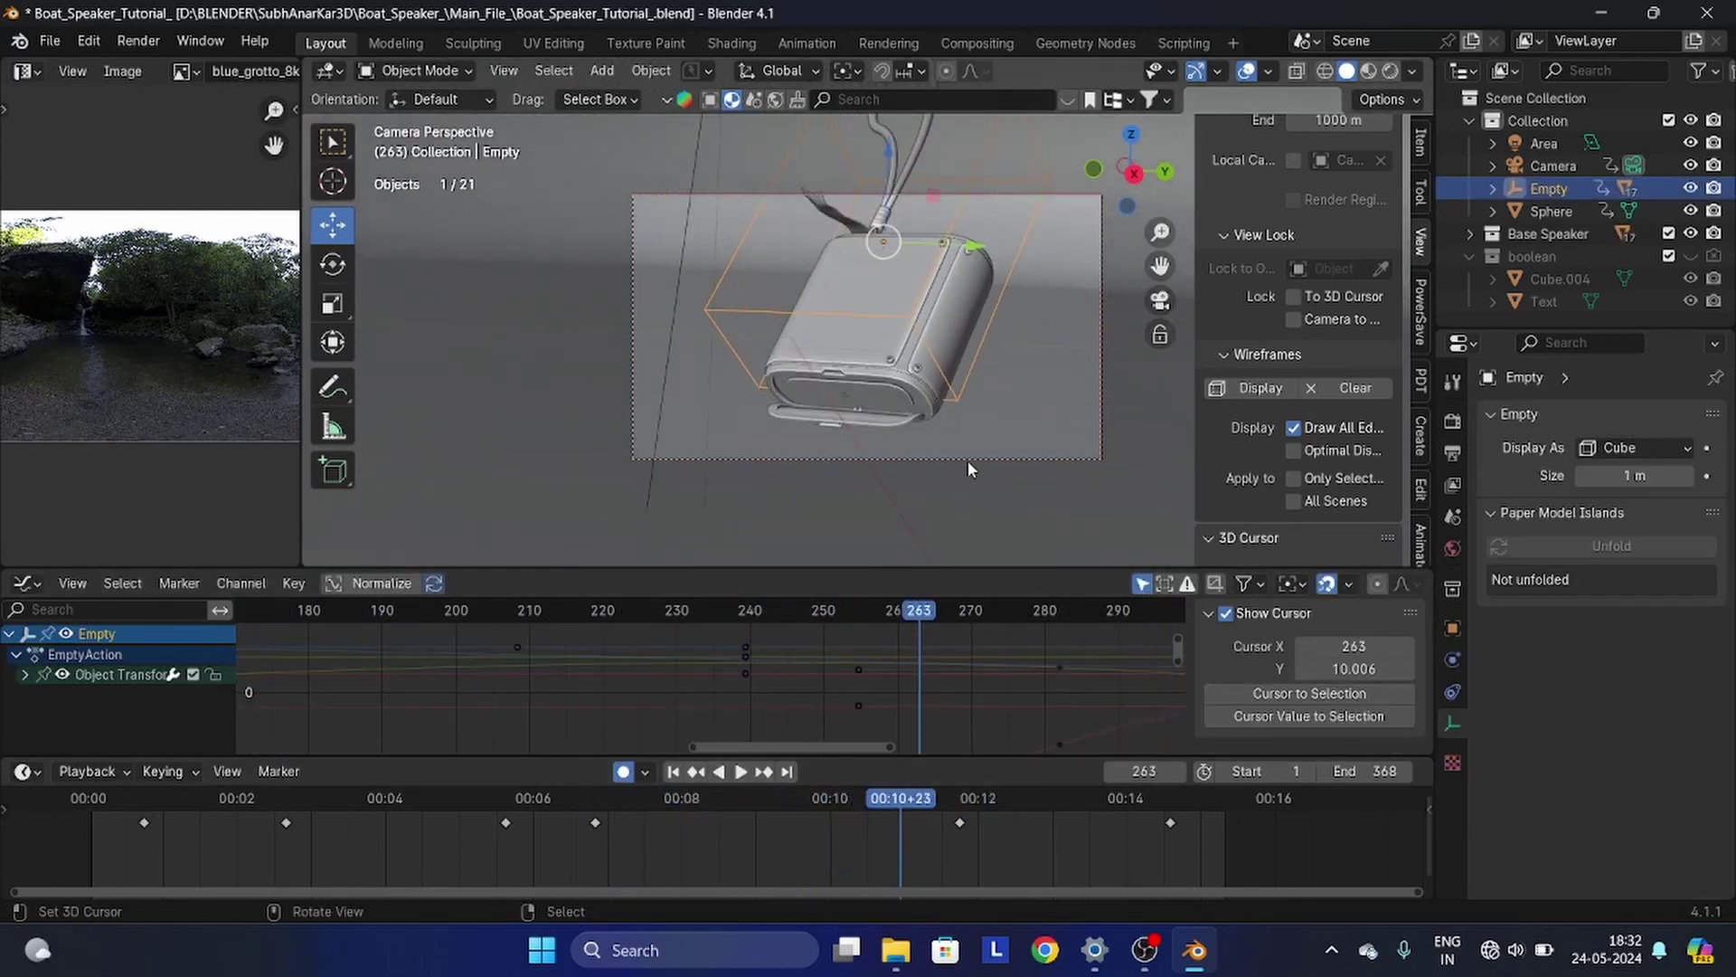
key(x)
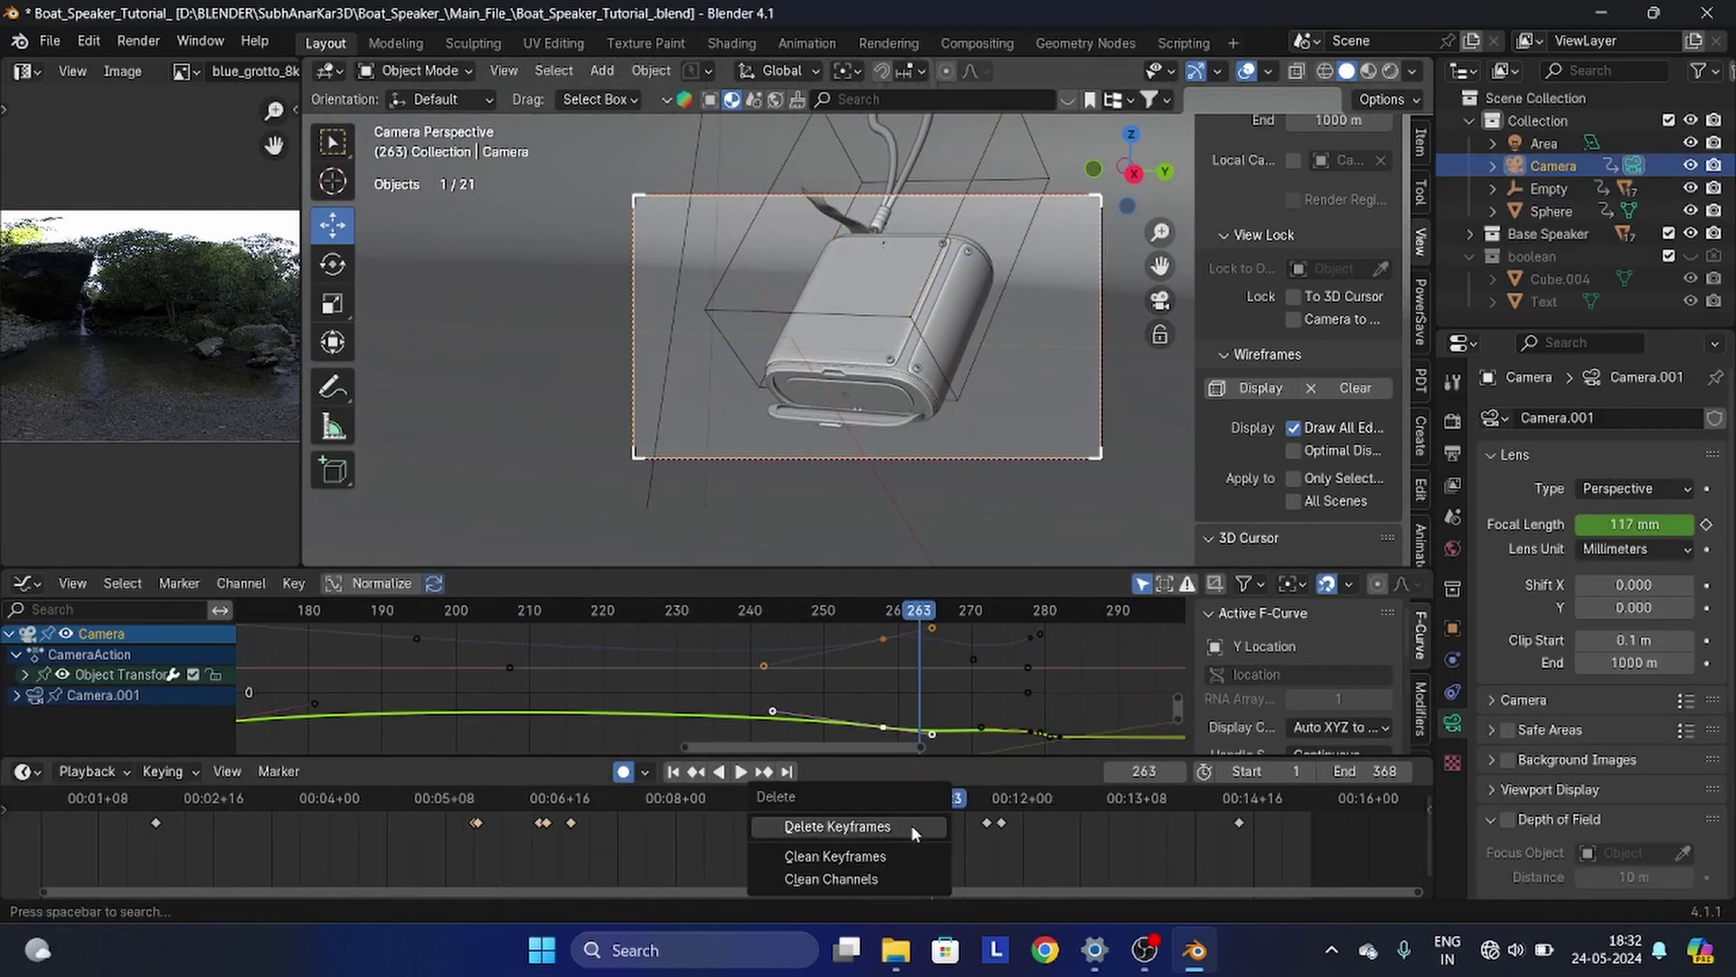
click(912, 828)
drag(915, 824, 991, 818)
right_click(1002, 824)
key(x)
click(1002, 827)
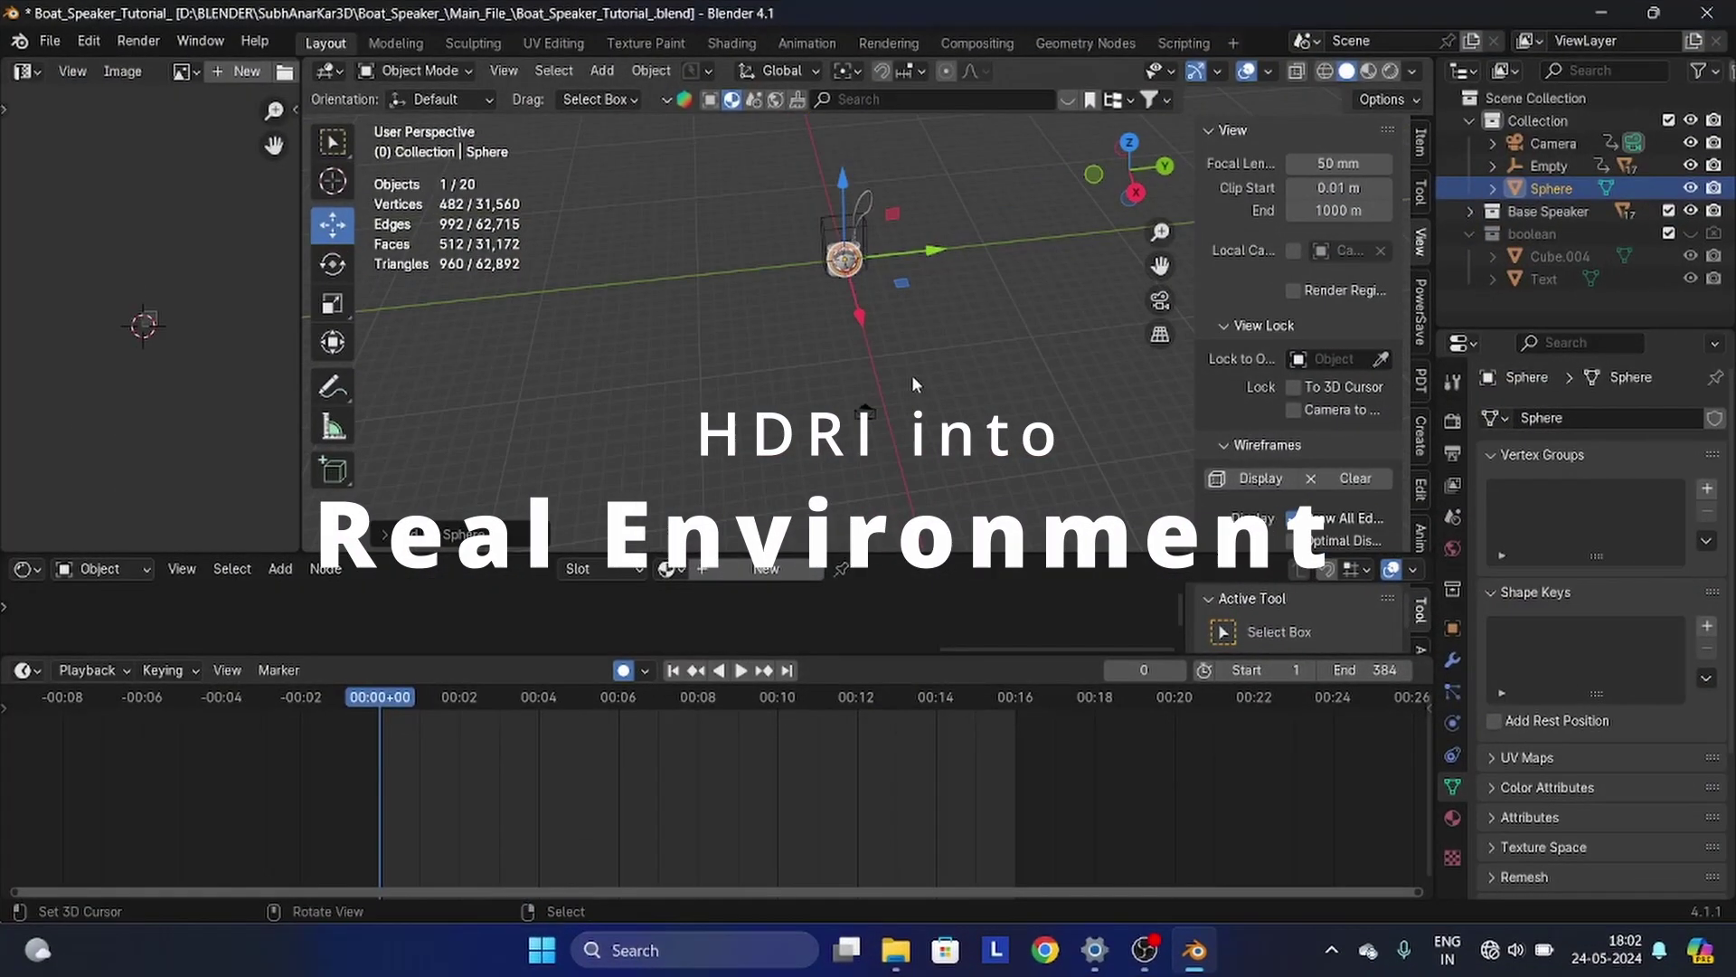
- Scale the sphere's whole mesh by 20 in Edit Mode
key(Tab)
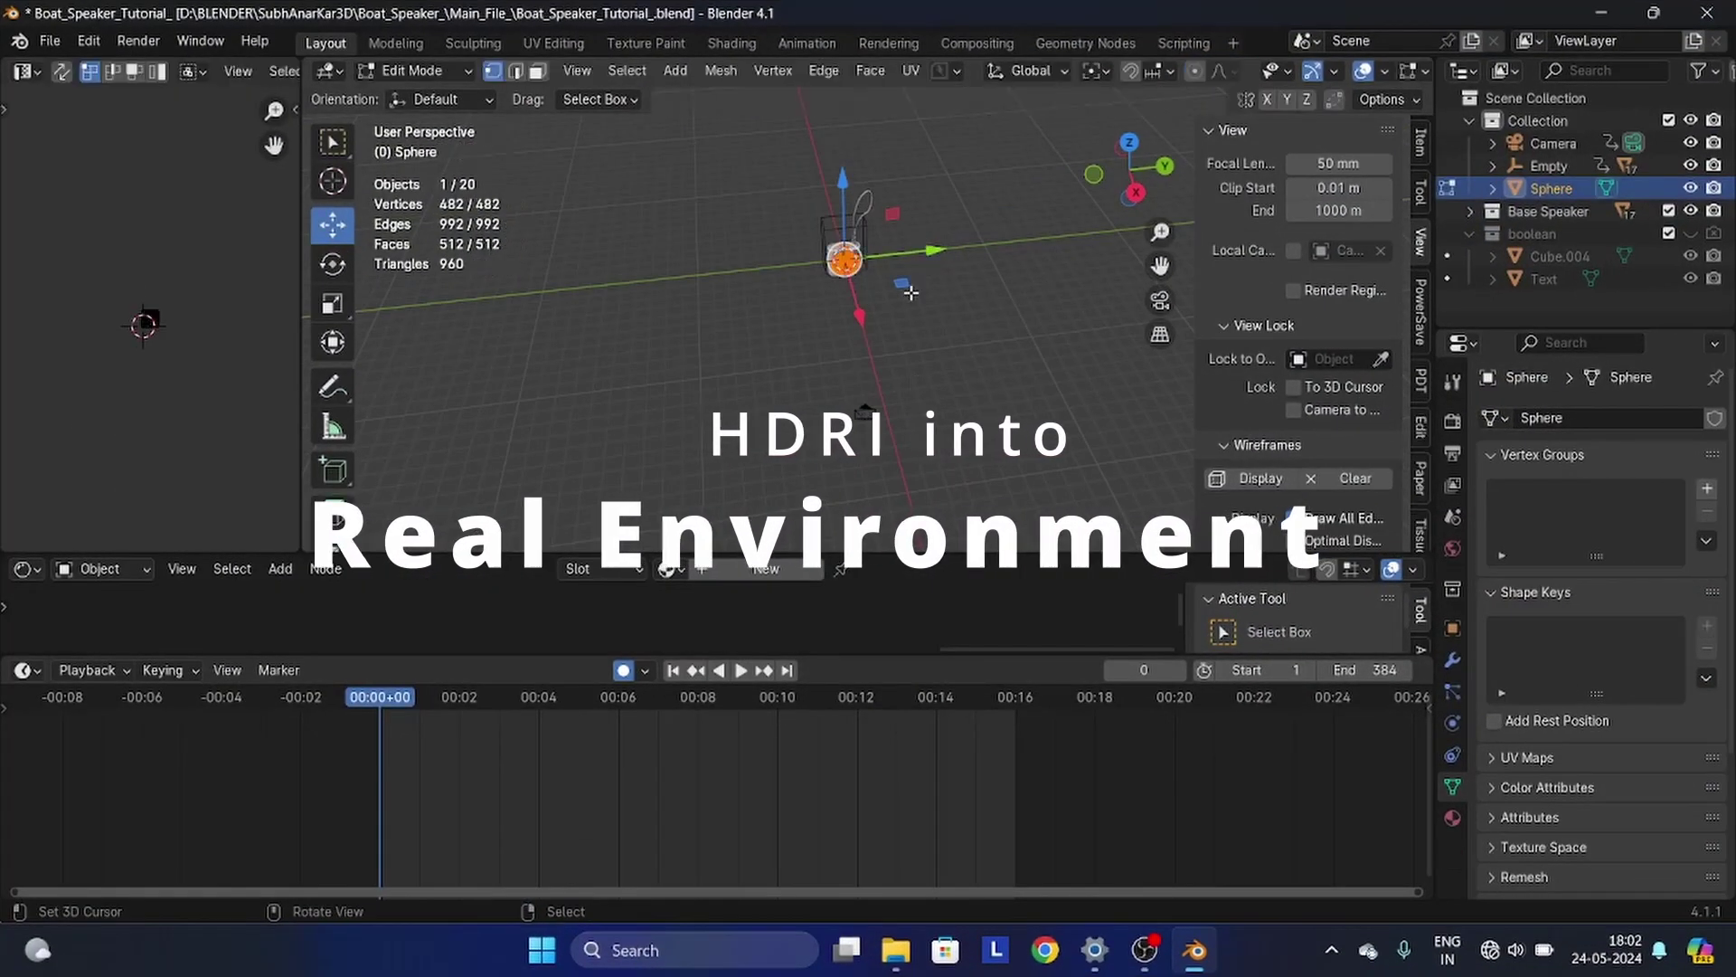
text(20)
key(Return)
scroll(934, 382, down, 4)
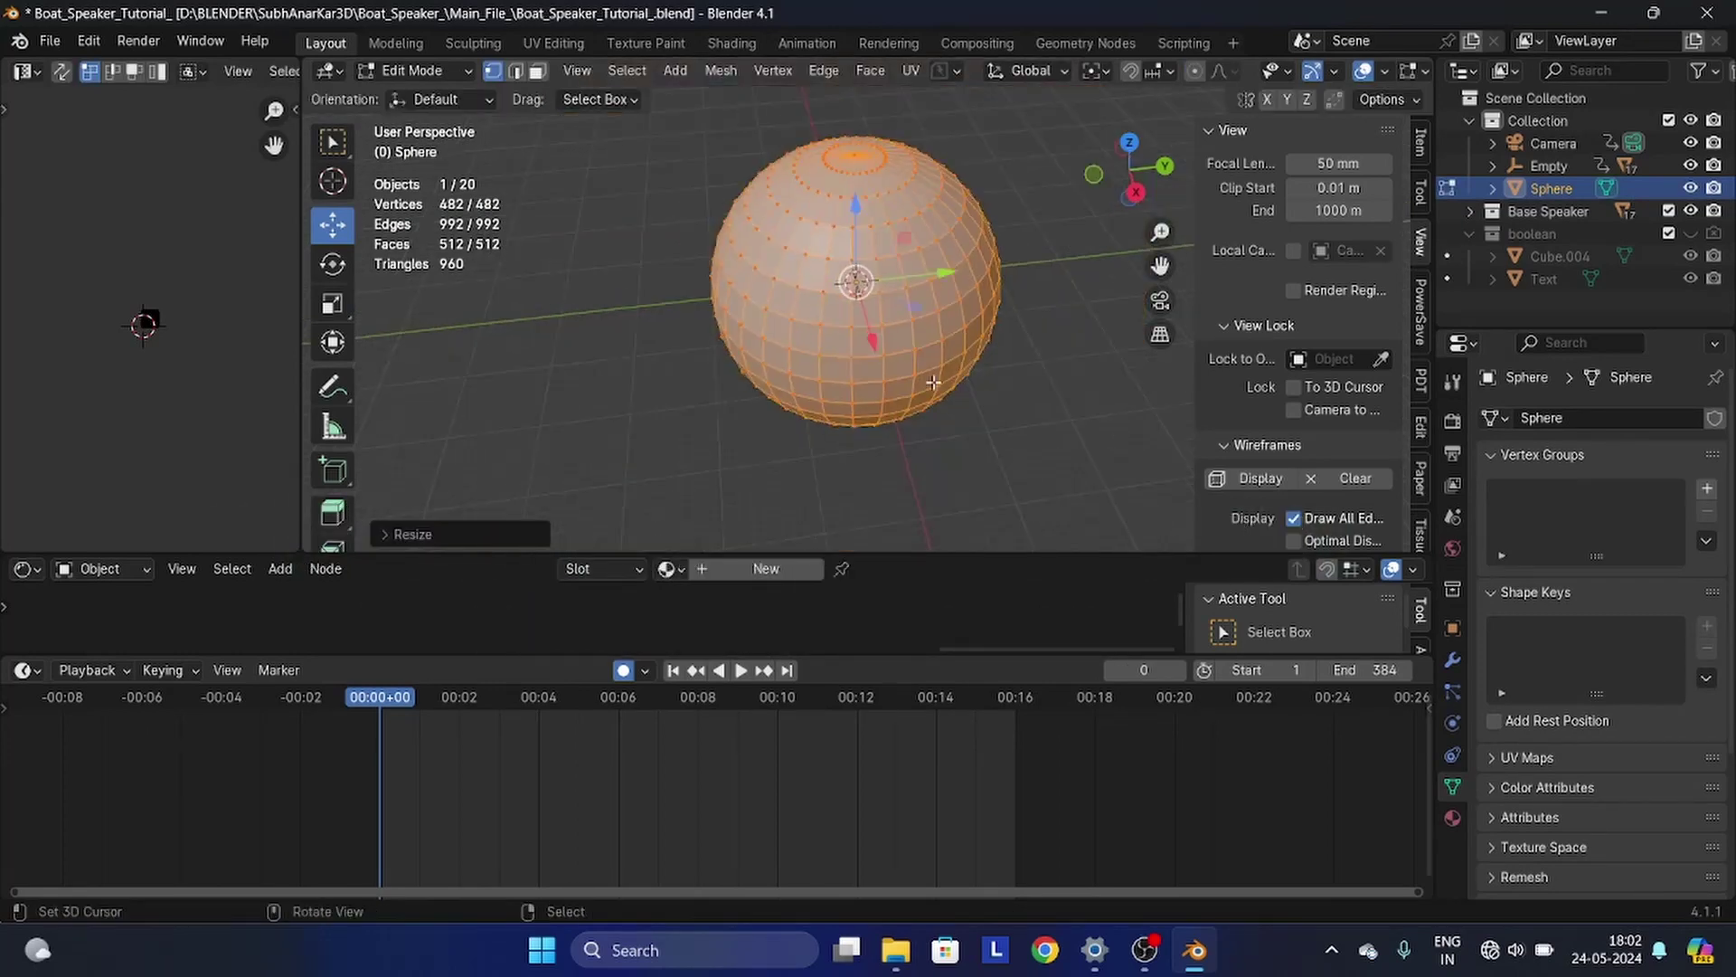
- Delete the lower half of the sphere with X-ray enabled so that a dome remains above the ground line
scroll(1085, 299, up, 2)
key(alt+z)
scroll(980, 461, down, 1)
drag(1057, 494, 632, 315)
key(x)
click(626, 275)
scroll(825, 332, up, 2)
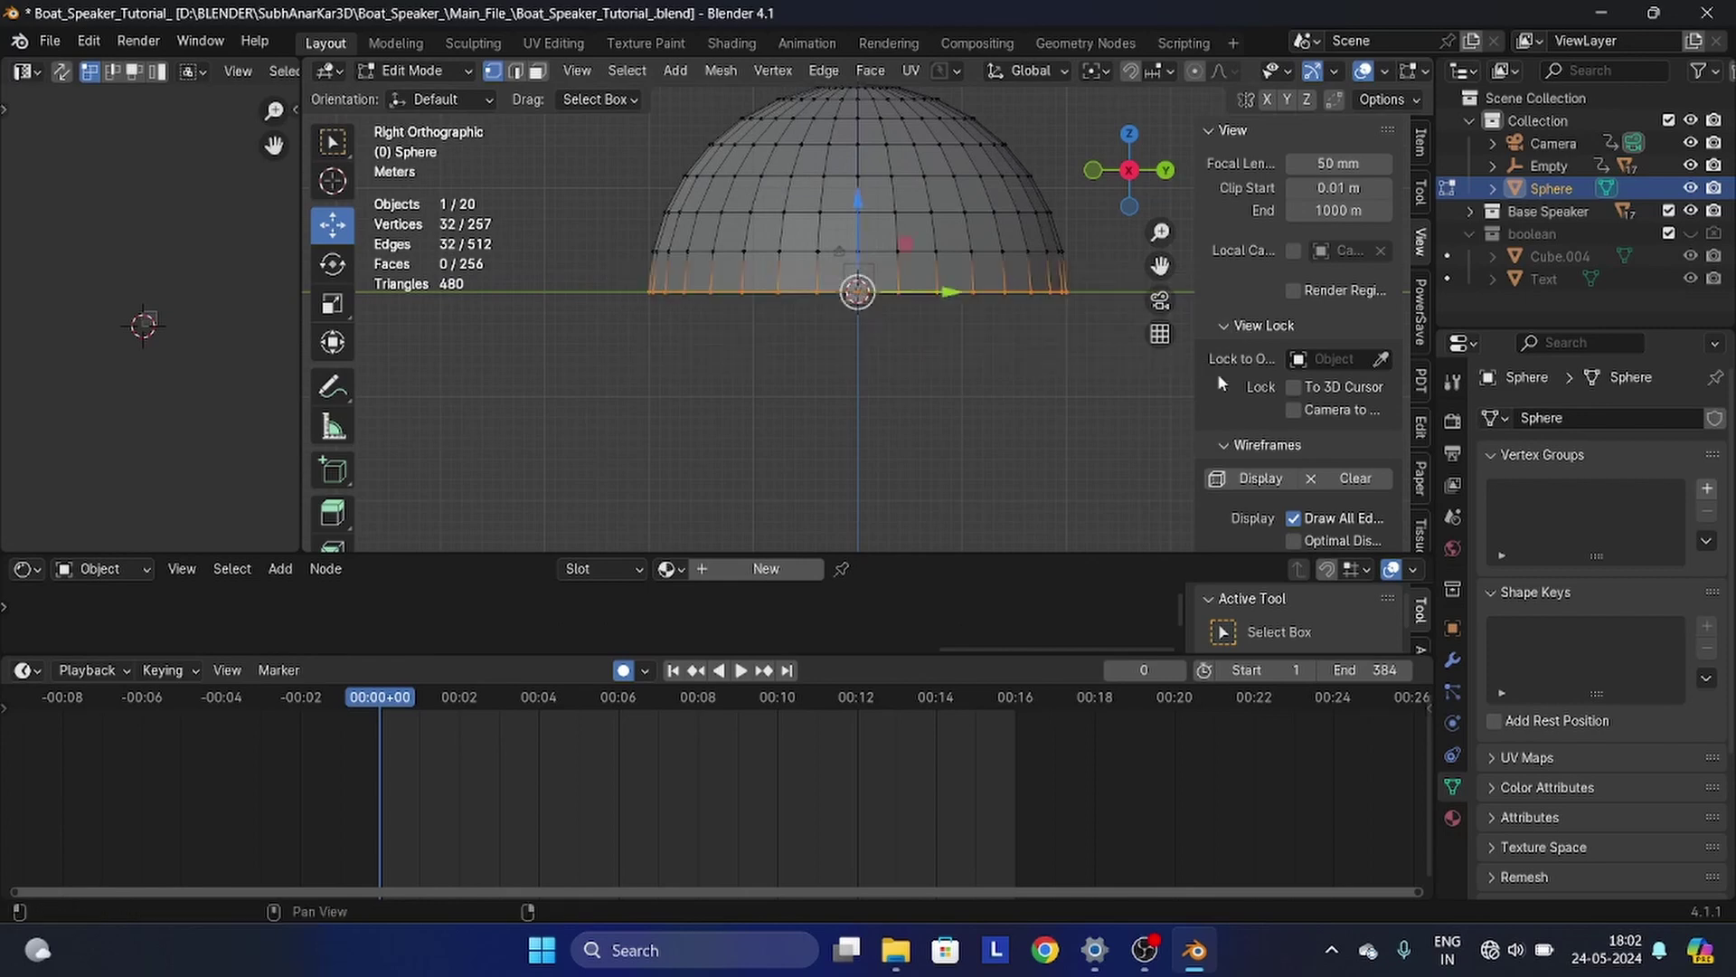
- Close the dome's base with an inset ring left open in the middle and bevel its outer rim
middle_drag(1025, 406, 1020, 350)
key(f)
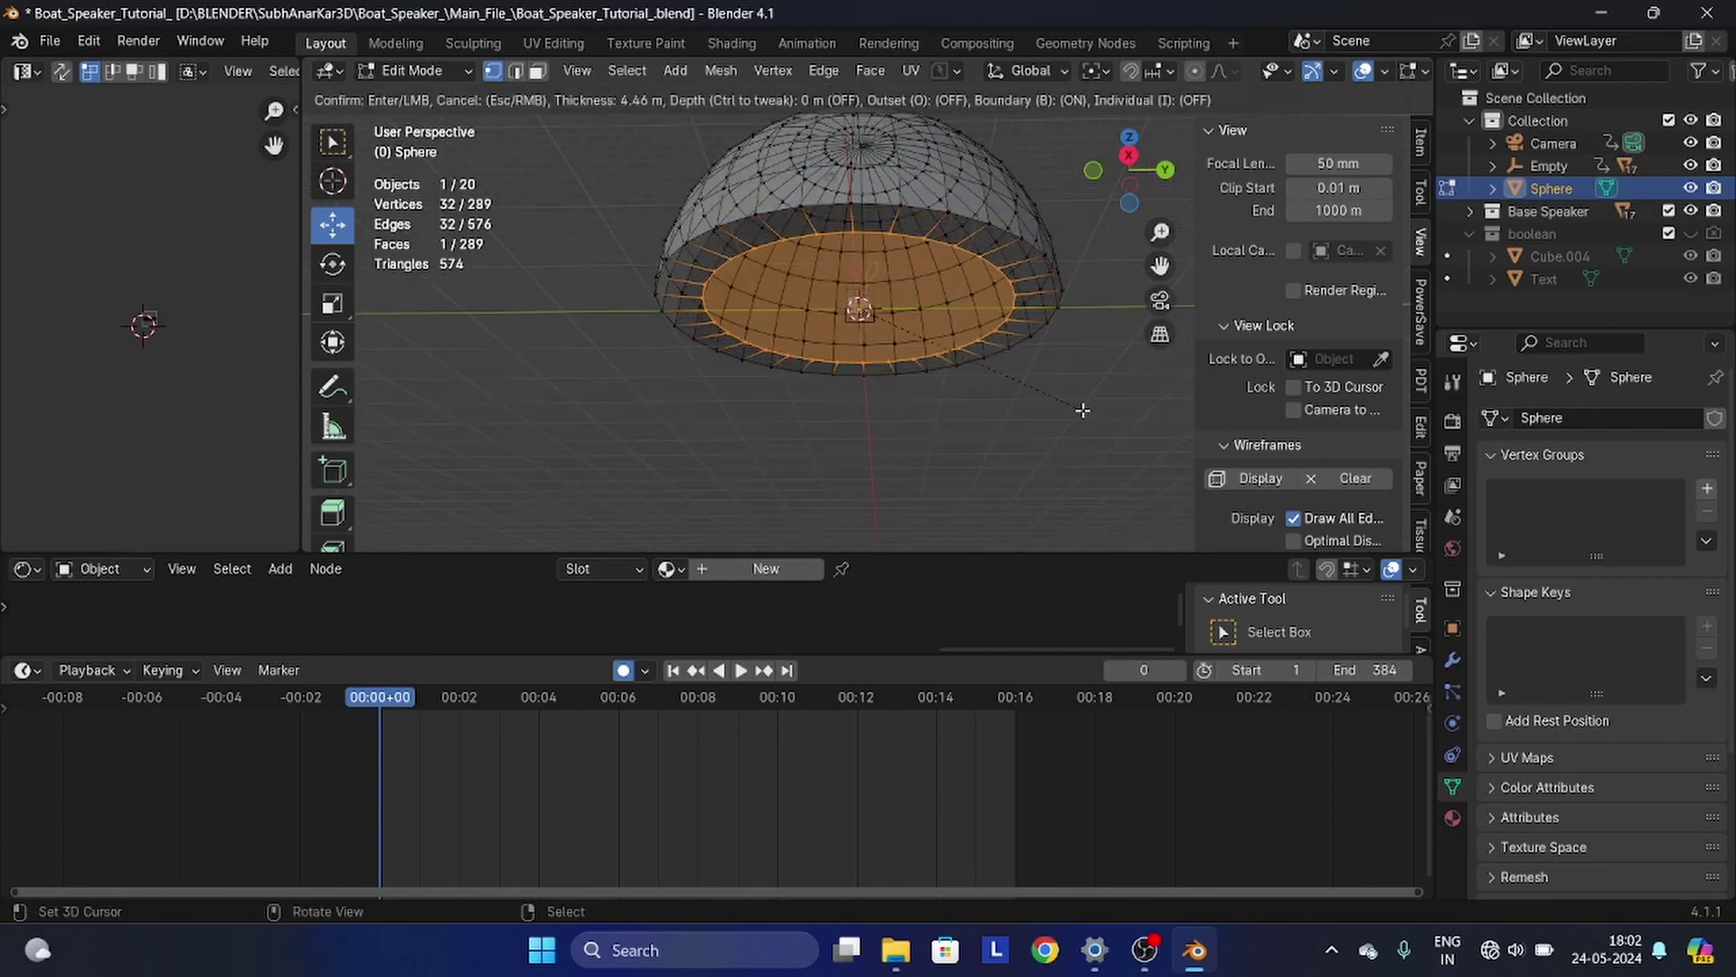
key(x)
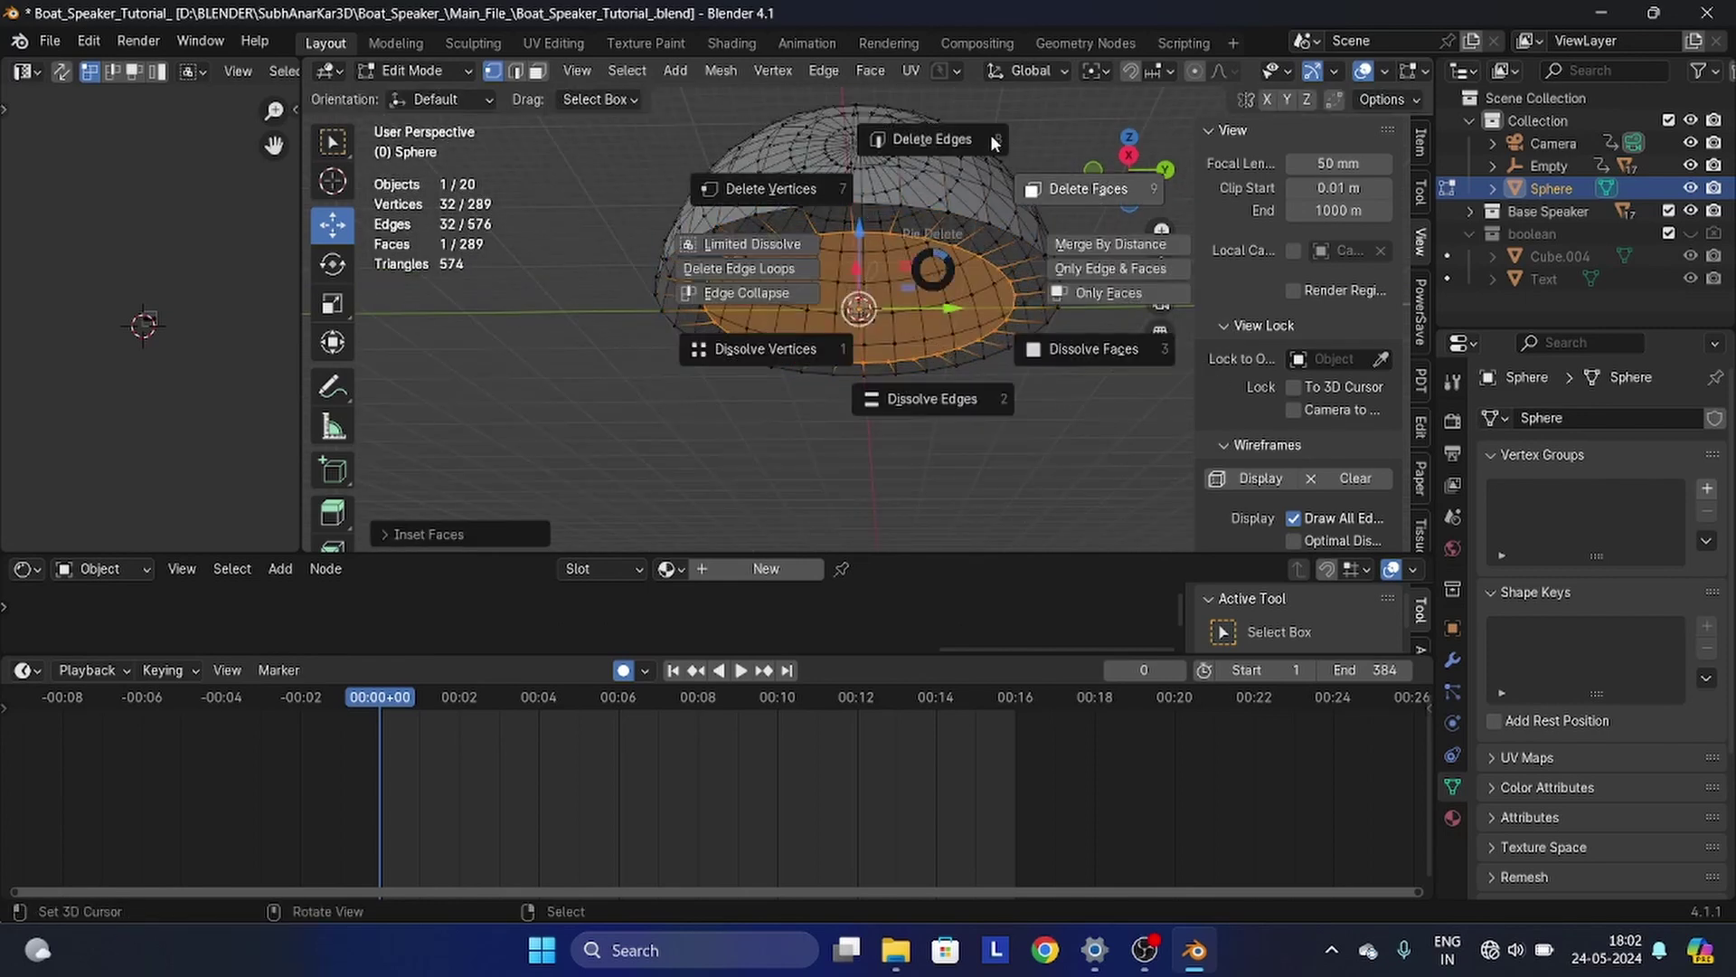
click(1062, 188)
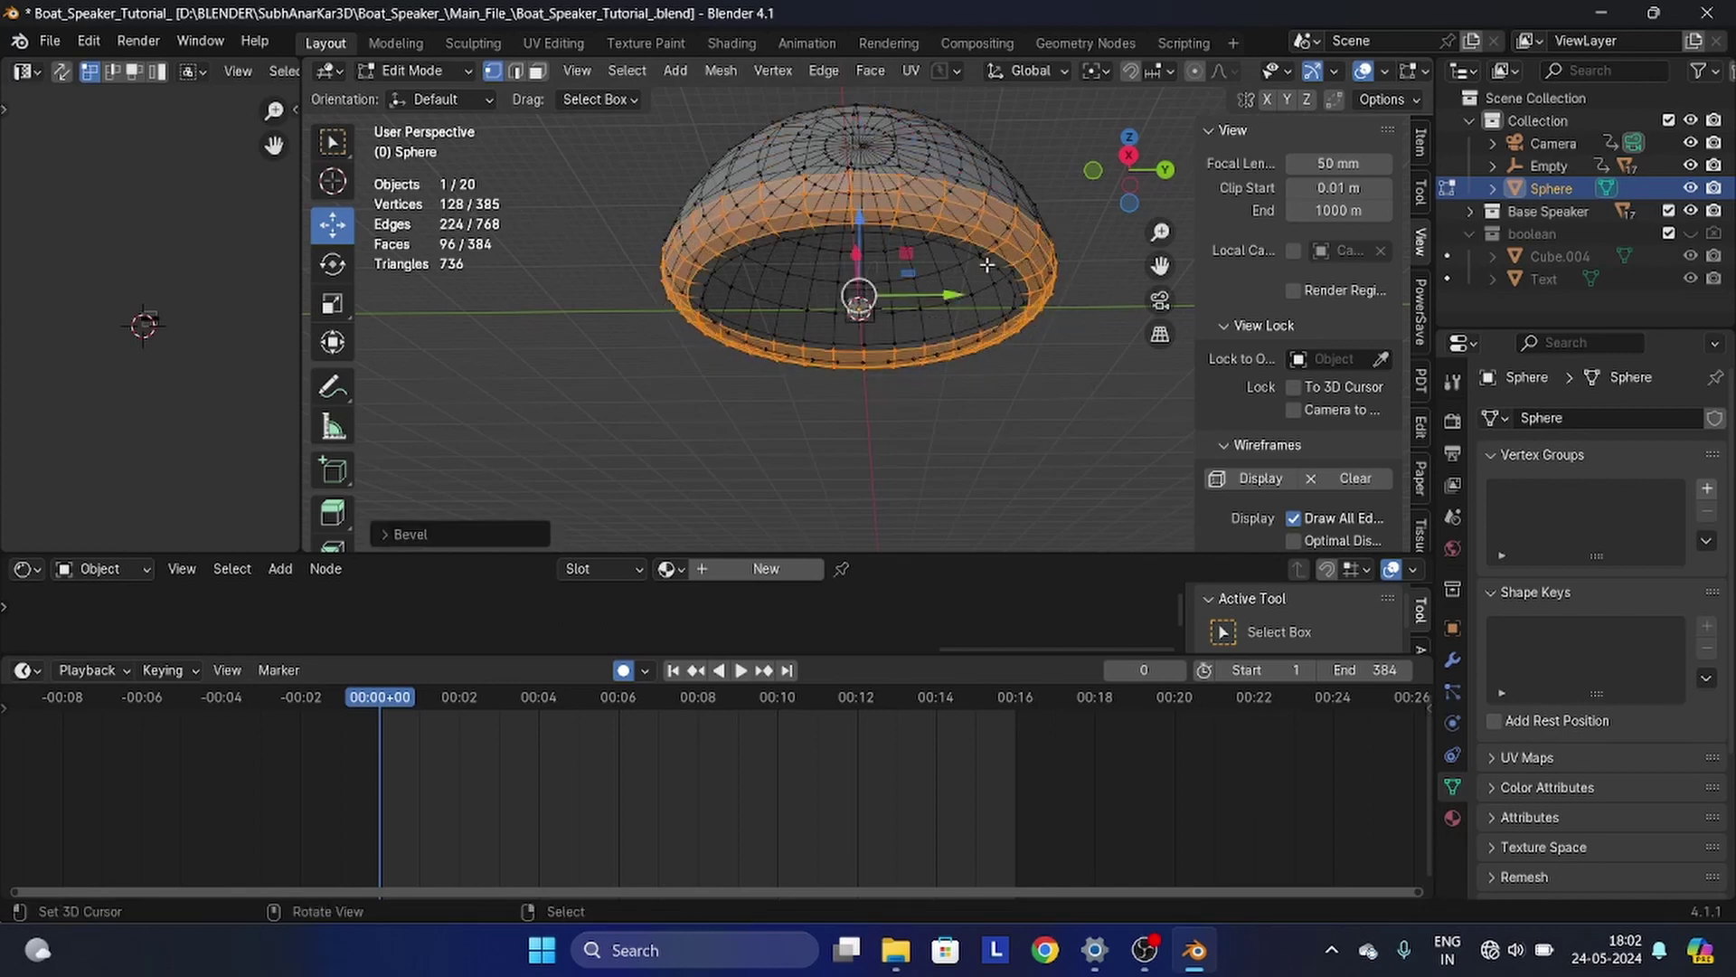
- Fill the dome's inner base loop using Grid Fill with a span of 8 and an offset of 10, and return to Object Mode
alt+right_click(988, 265)
click(1129, 203)
scroll(1049, 244, down, 1)
shift+middle_drag(1012, 235, 1032, 265)
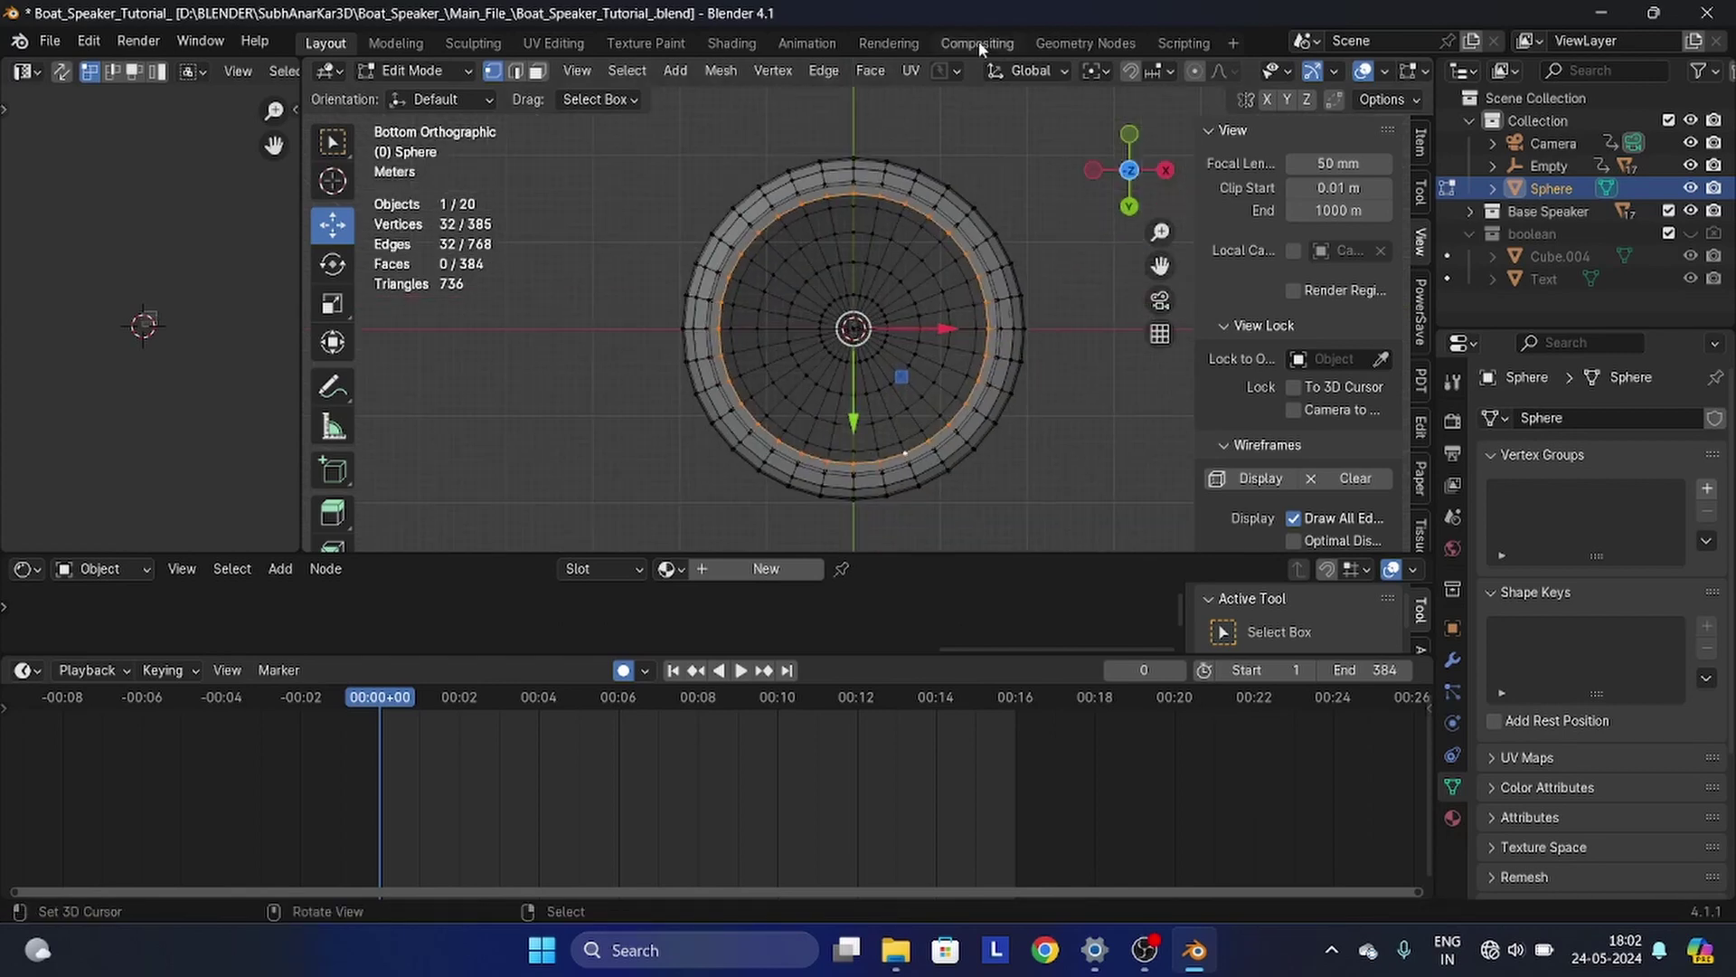
click(871, 70)
click(920, 336)
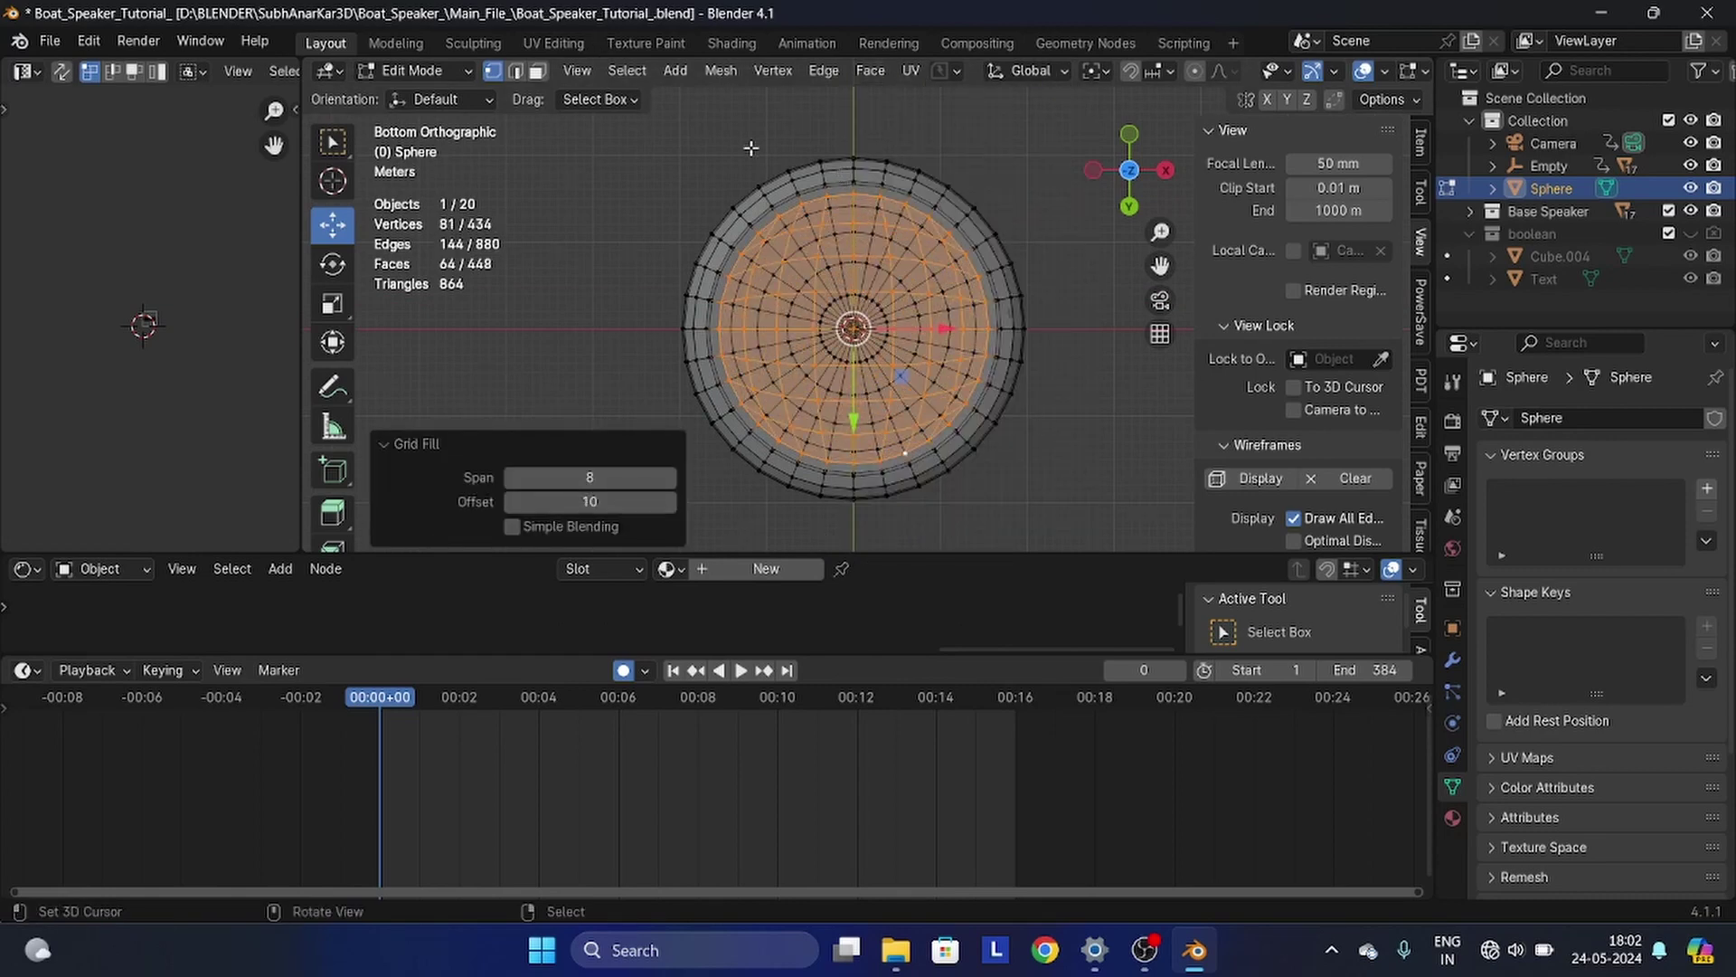
alt+click(853, 331)
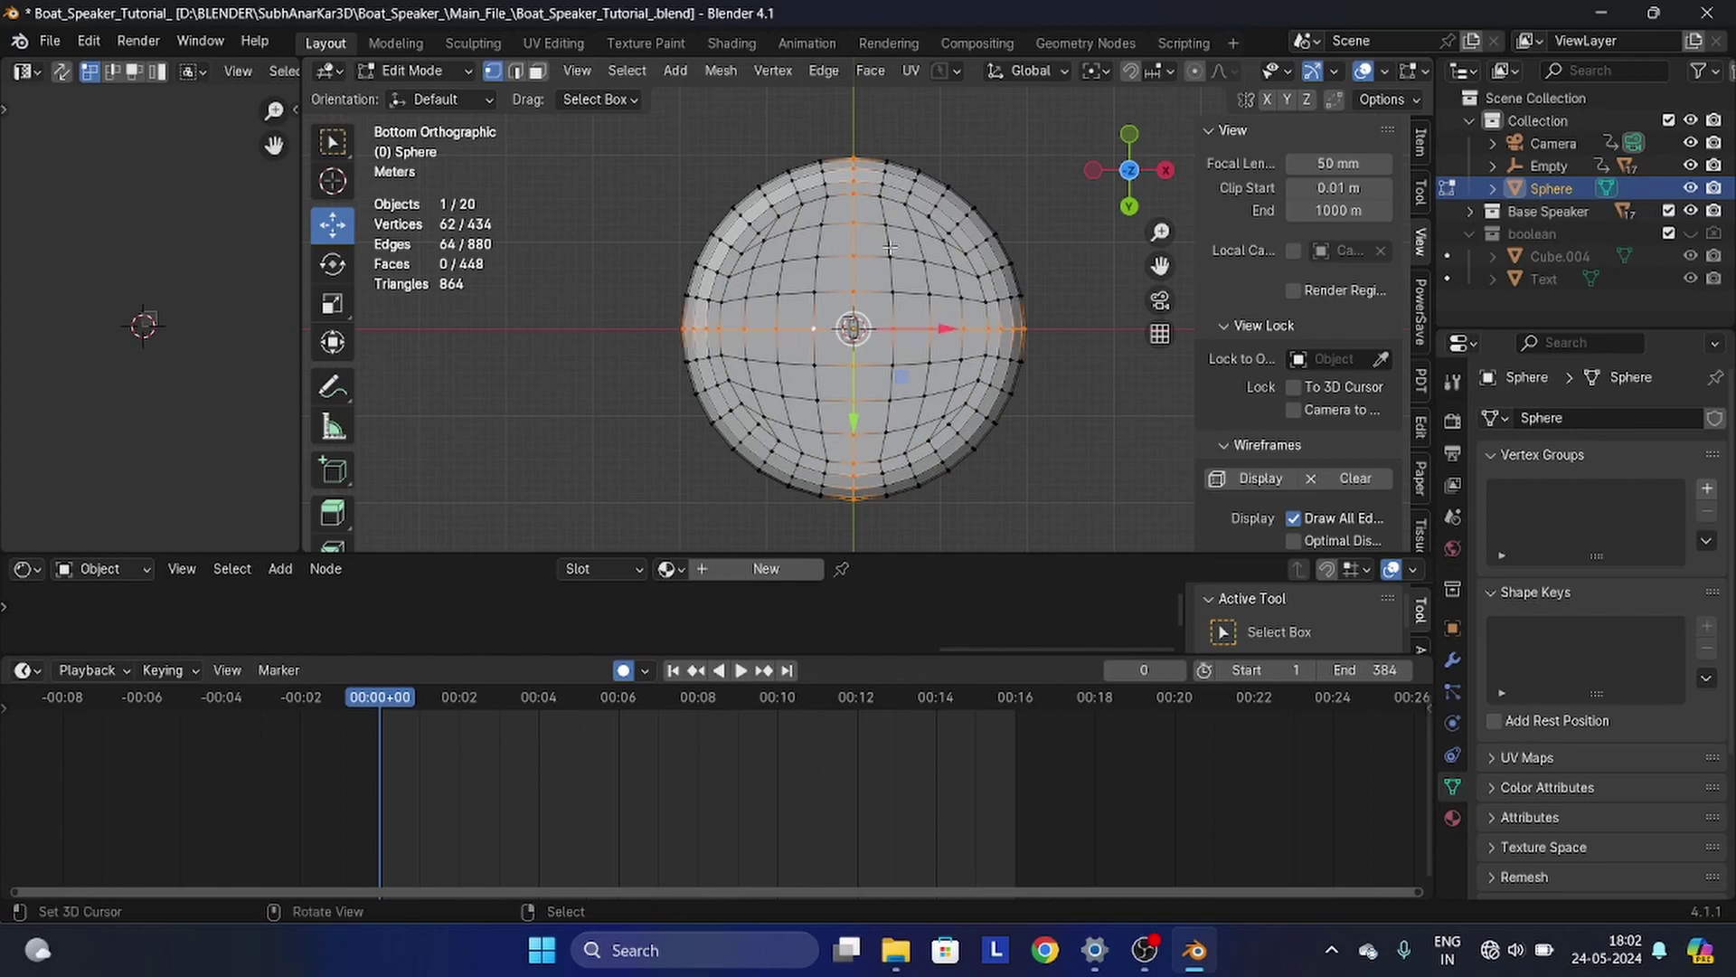
middle_drag(889, 249, 915, 384)
key(Tab)
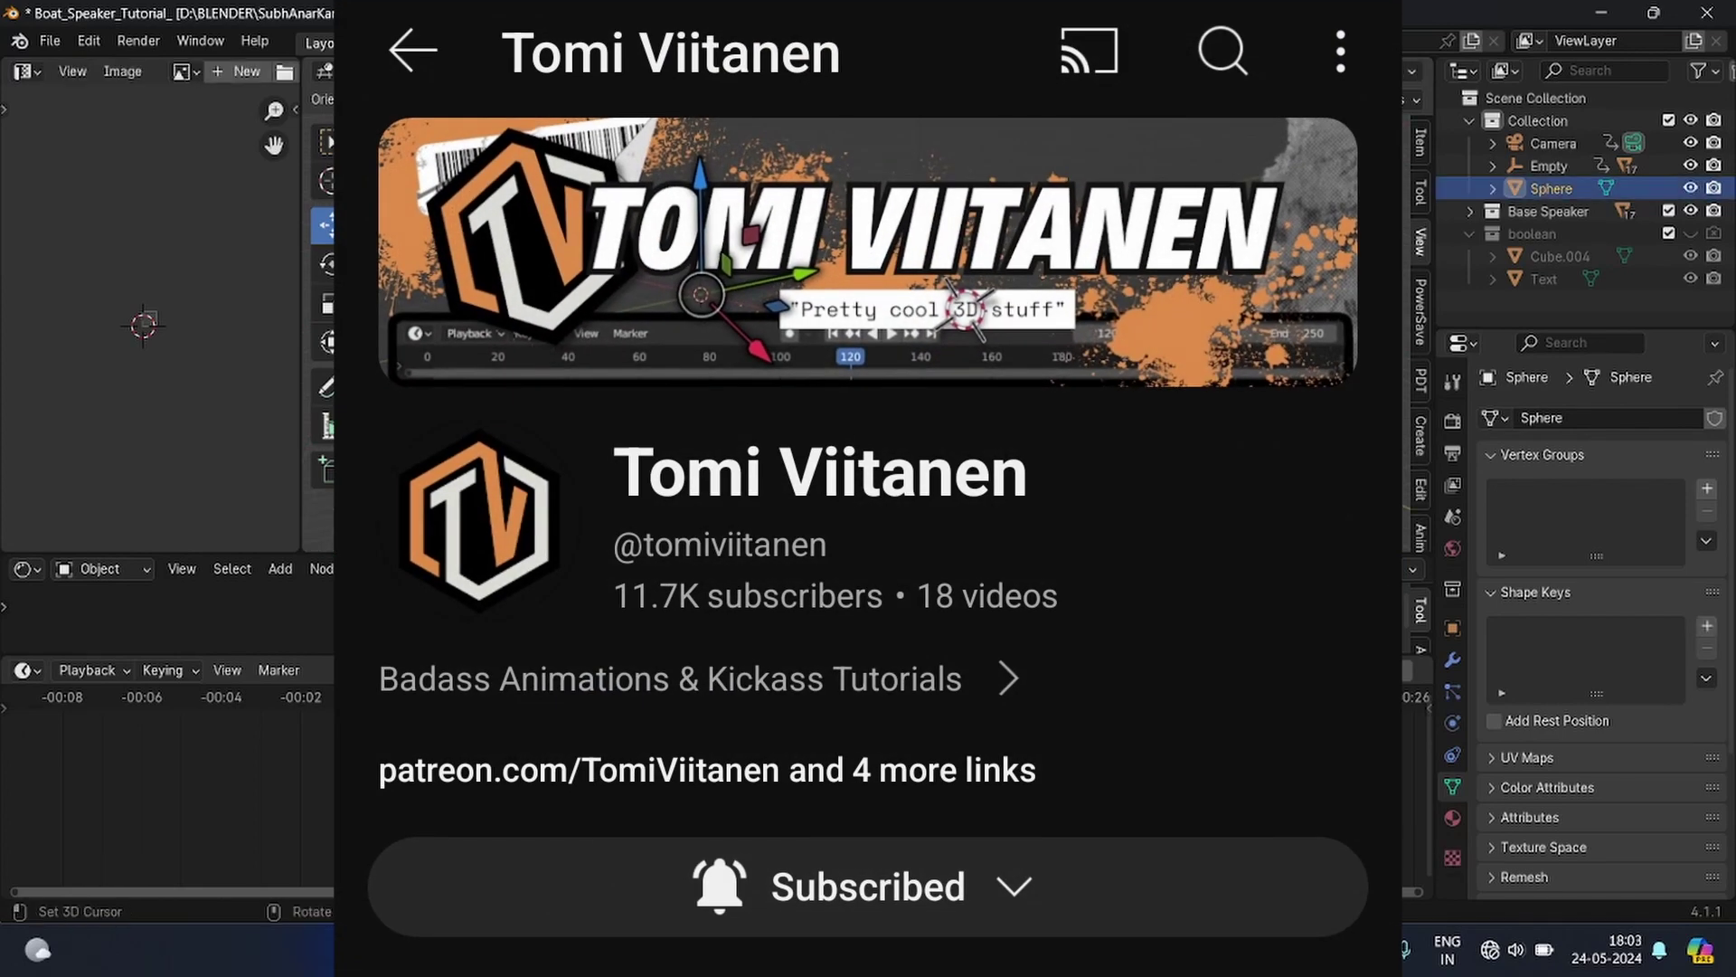
- Give the dome a new material and enlarge the shader editor to work on its nodes
drag(633, 553, 633, 382)
middle_drag(543, 542, 183, 483)
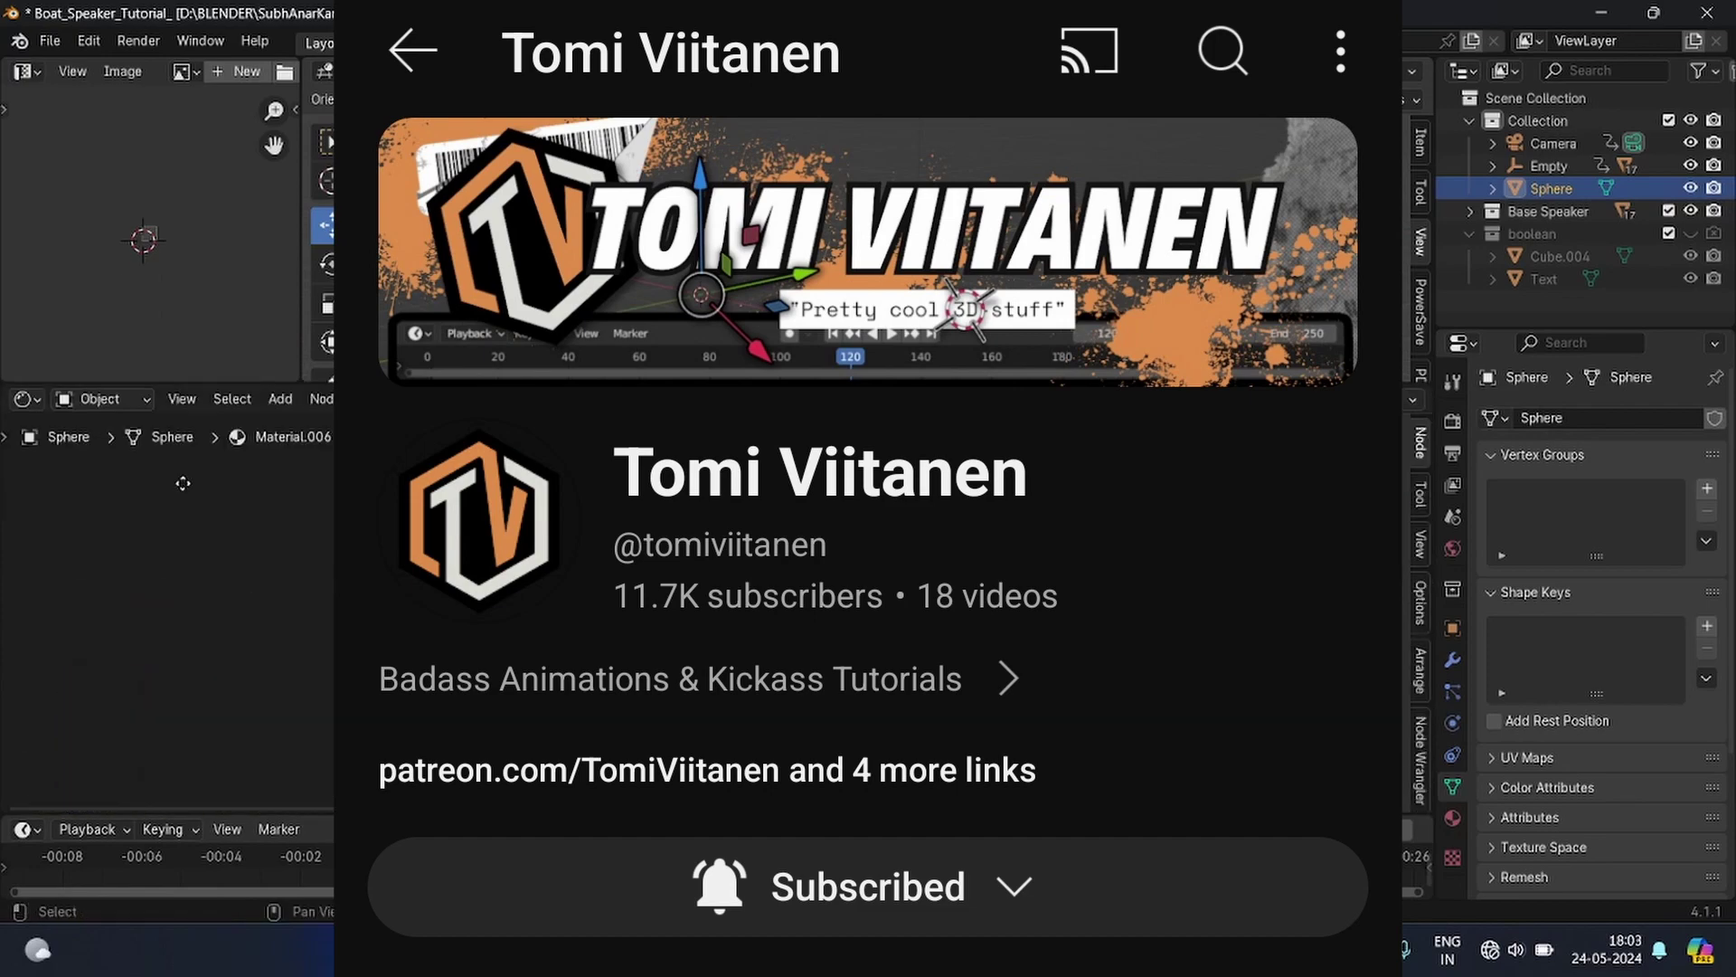
drag(745, 588, 706, 578)
middle_drag(706, 579, 895, 544)
drag(846, 531, 832, 516)
middle_drag(680, 538, 733, 539)
- Add an Image Texture node, link its color to the Principled BSDF's Base Color and briefly open its image browser
key(shift+a)
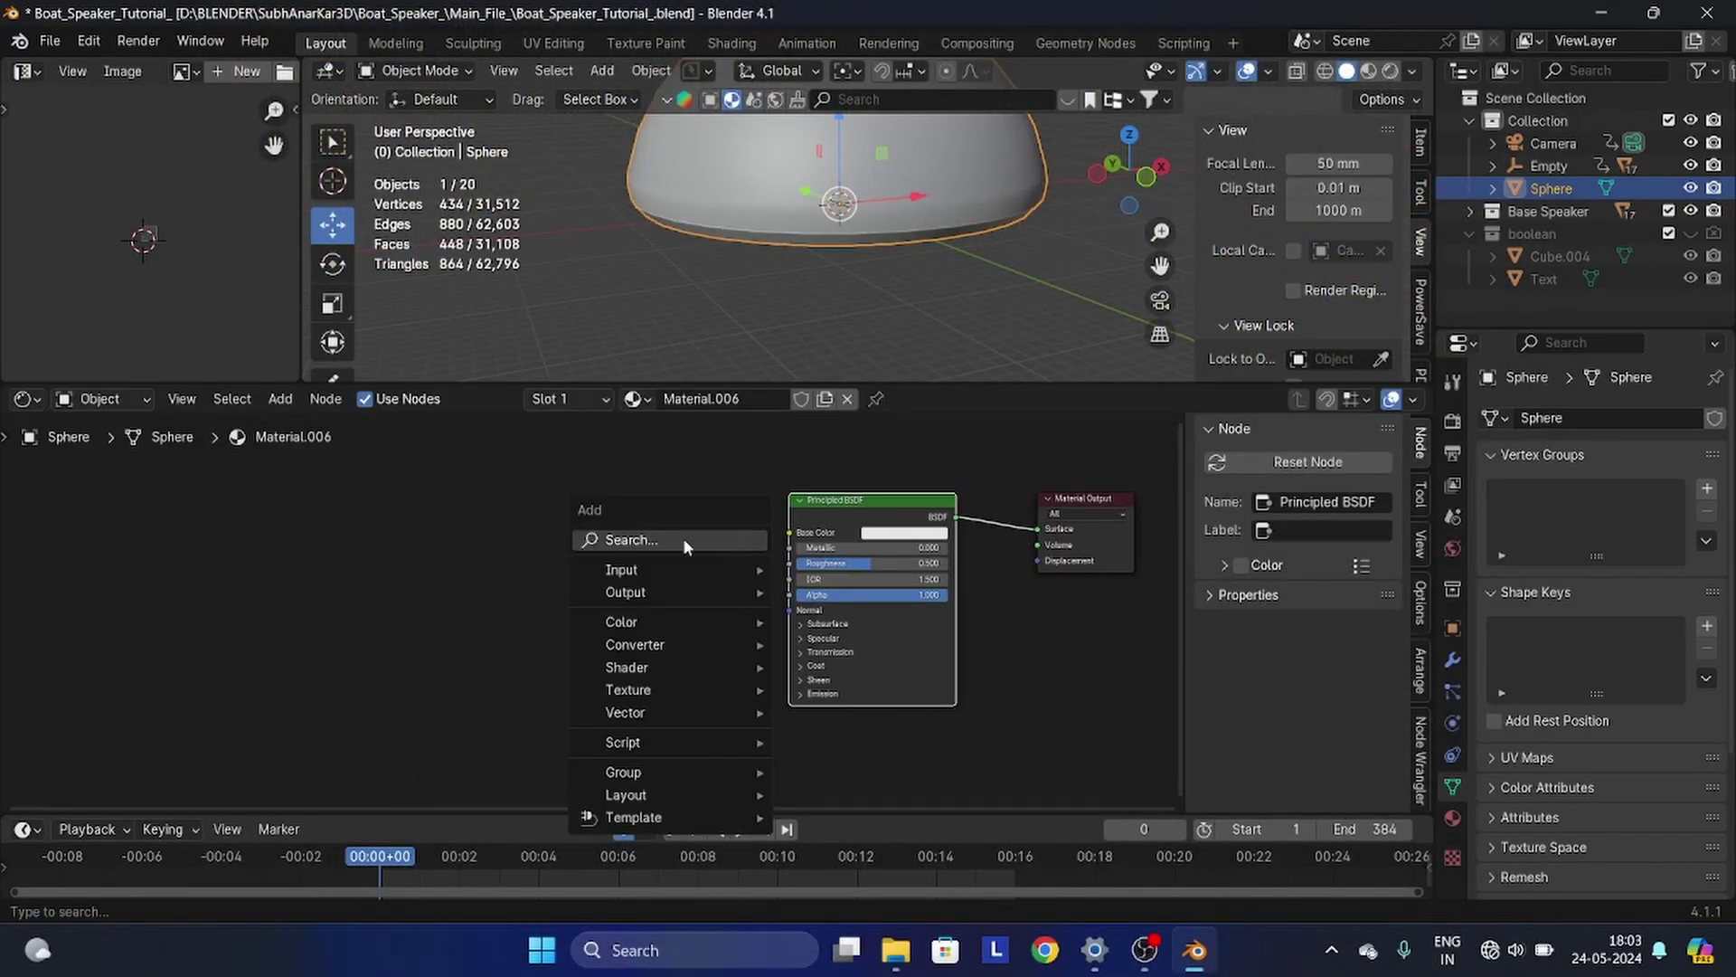
mouse_move(639, 691)
click(852, 531)
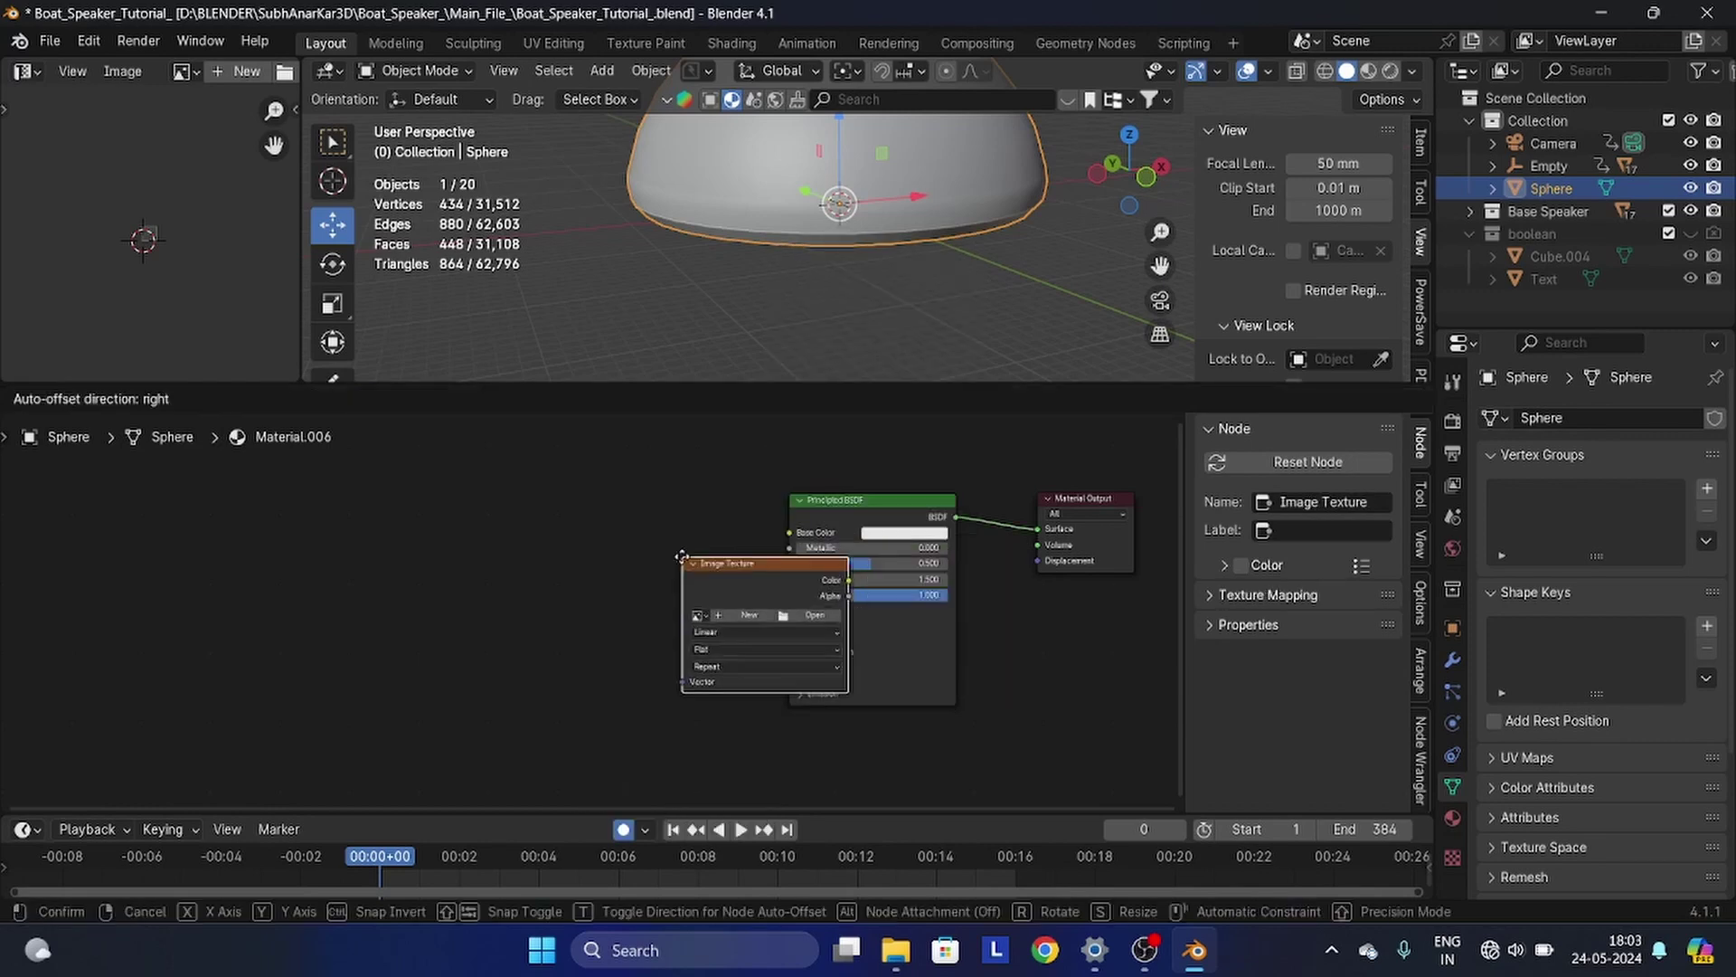
click(710, 556)
drag(803, 533, 803, 534)
click(673, 583)
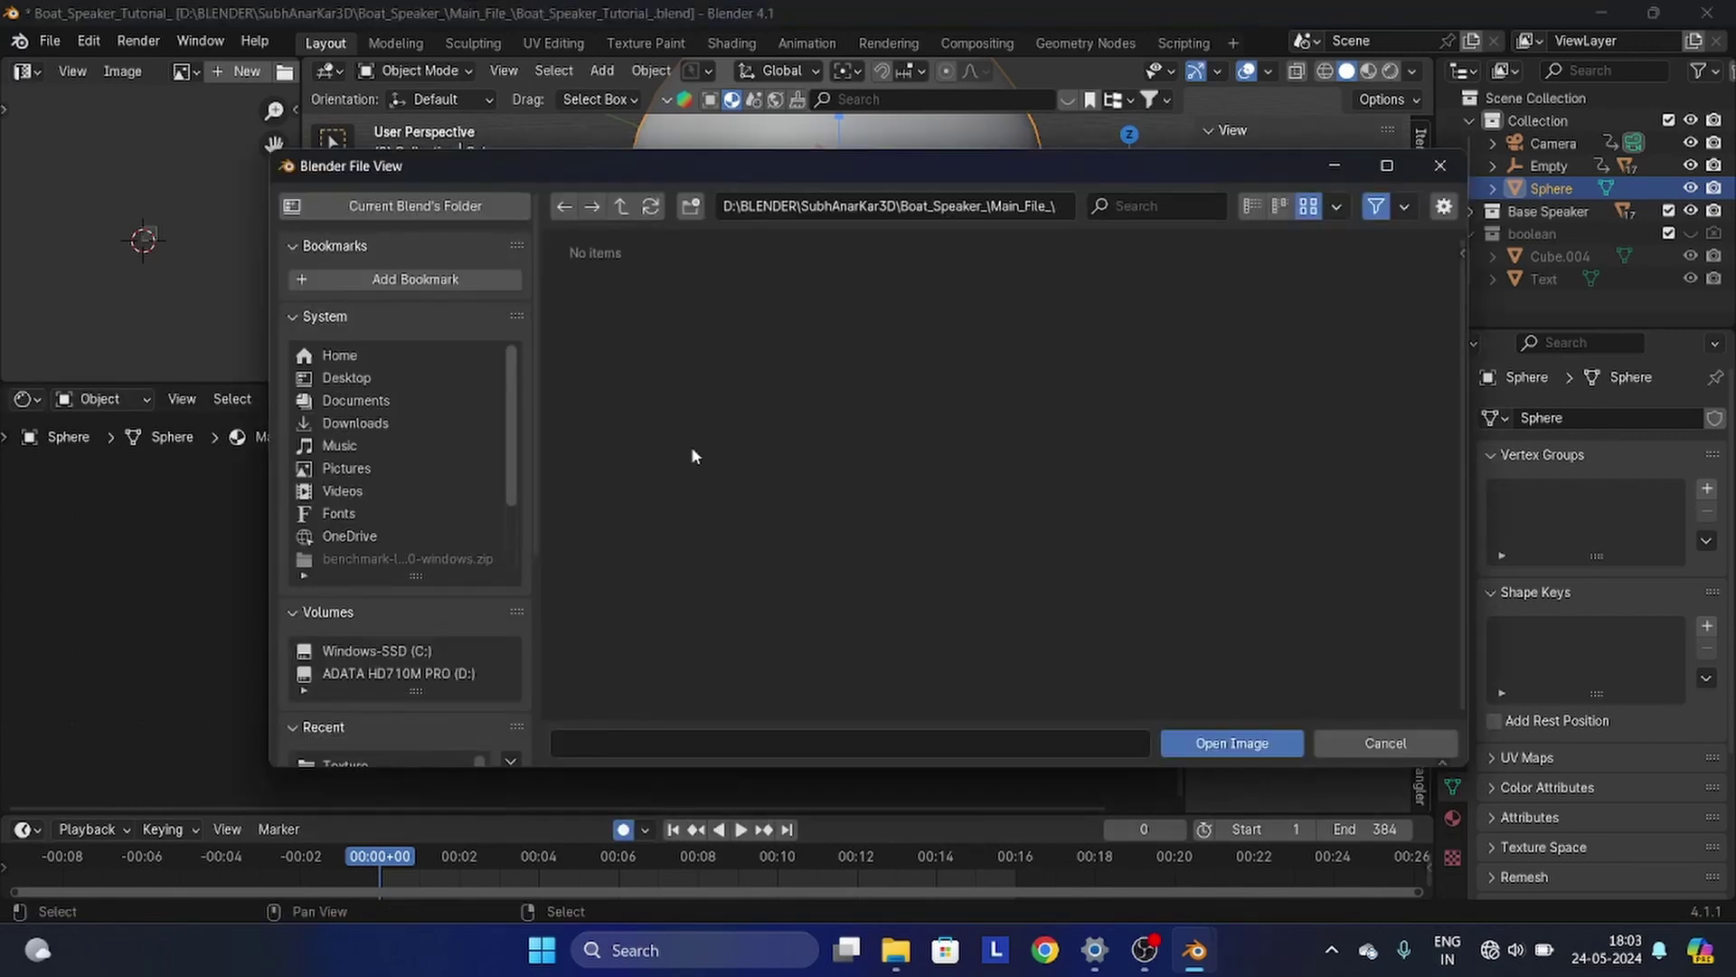
click(1334, 167)
- Flip the normals of the whole dome mesh in Edit Mode and return to Object Mode
scroll(880, 223, down, 3)
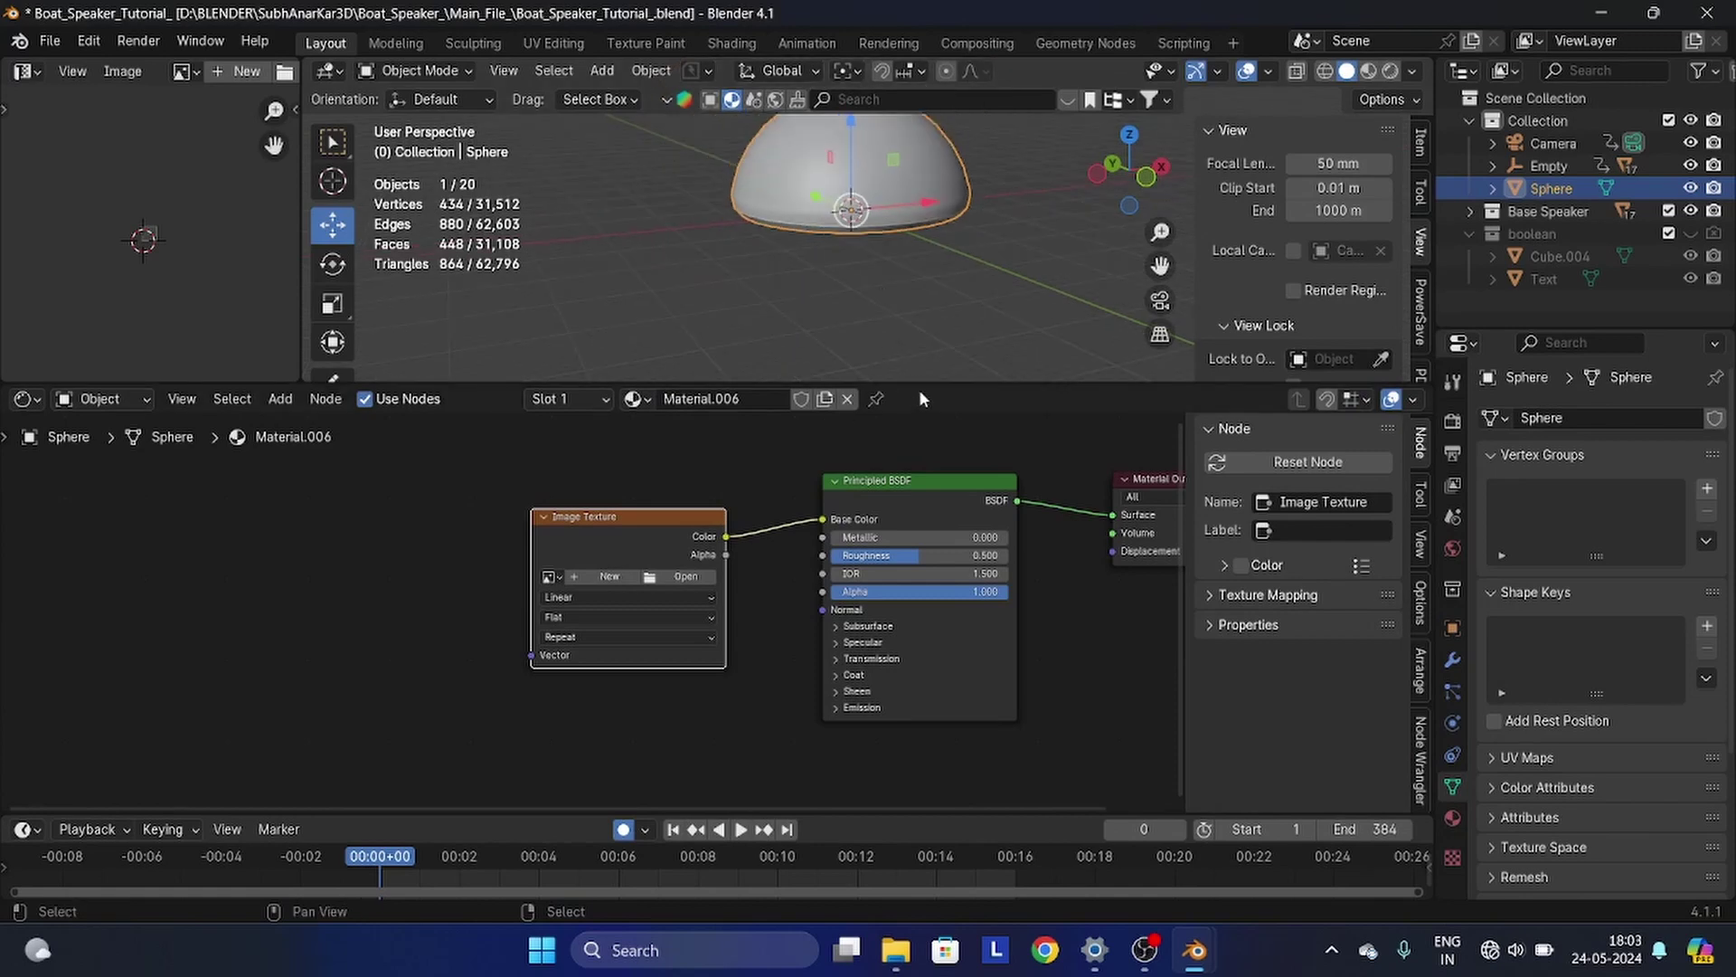
drag(918, 384, 918, 523)
key(Tab)
shift+middle_drag(910, 351, 831, 379)
scroll(814, 452, up, 3)
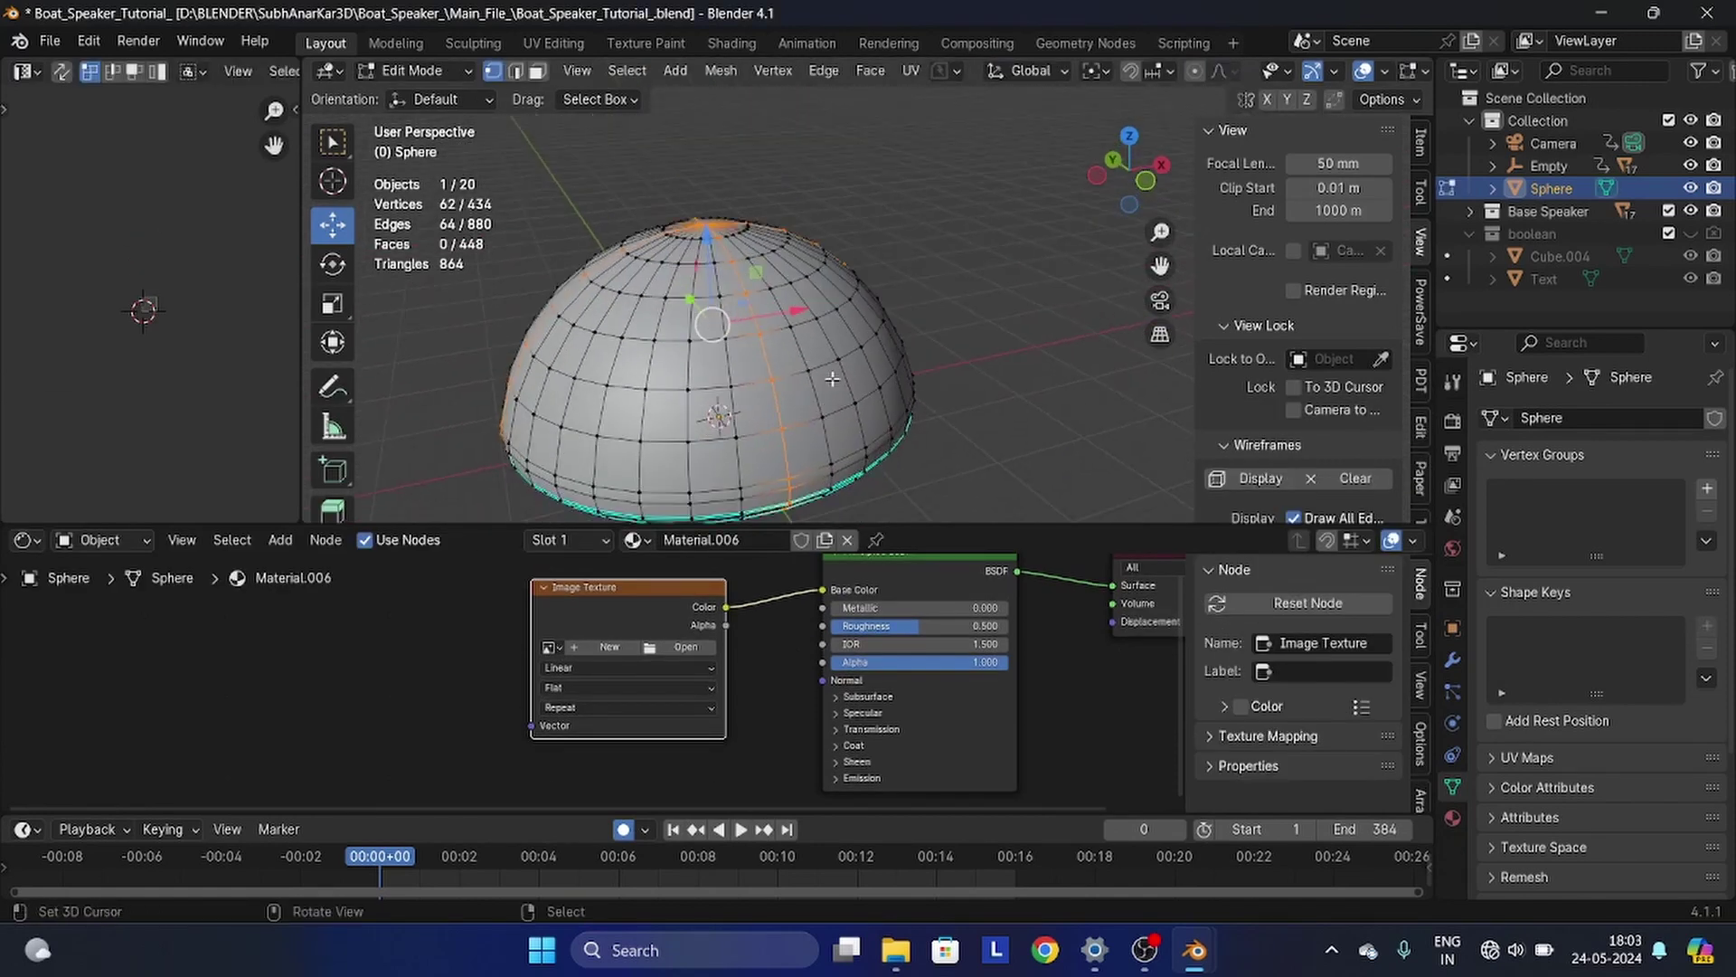
key(a)
key(alt+n)
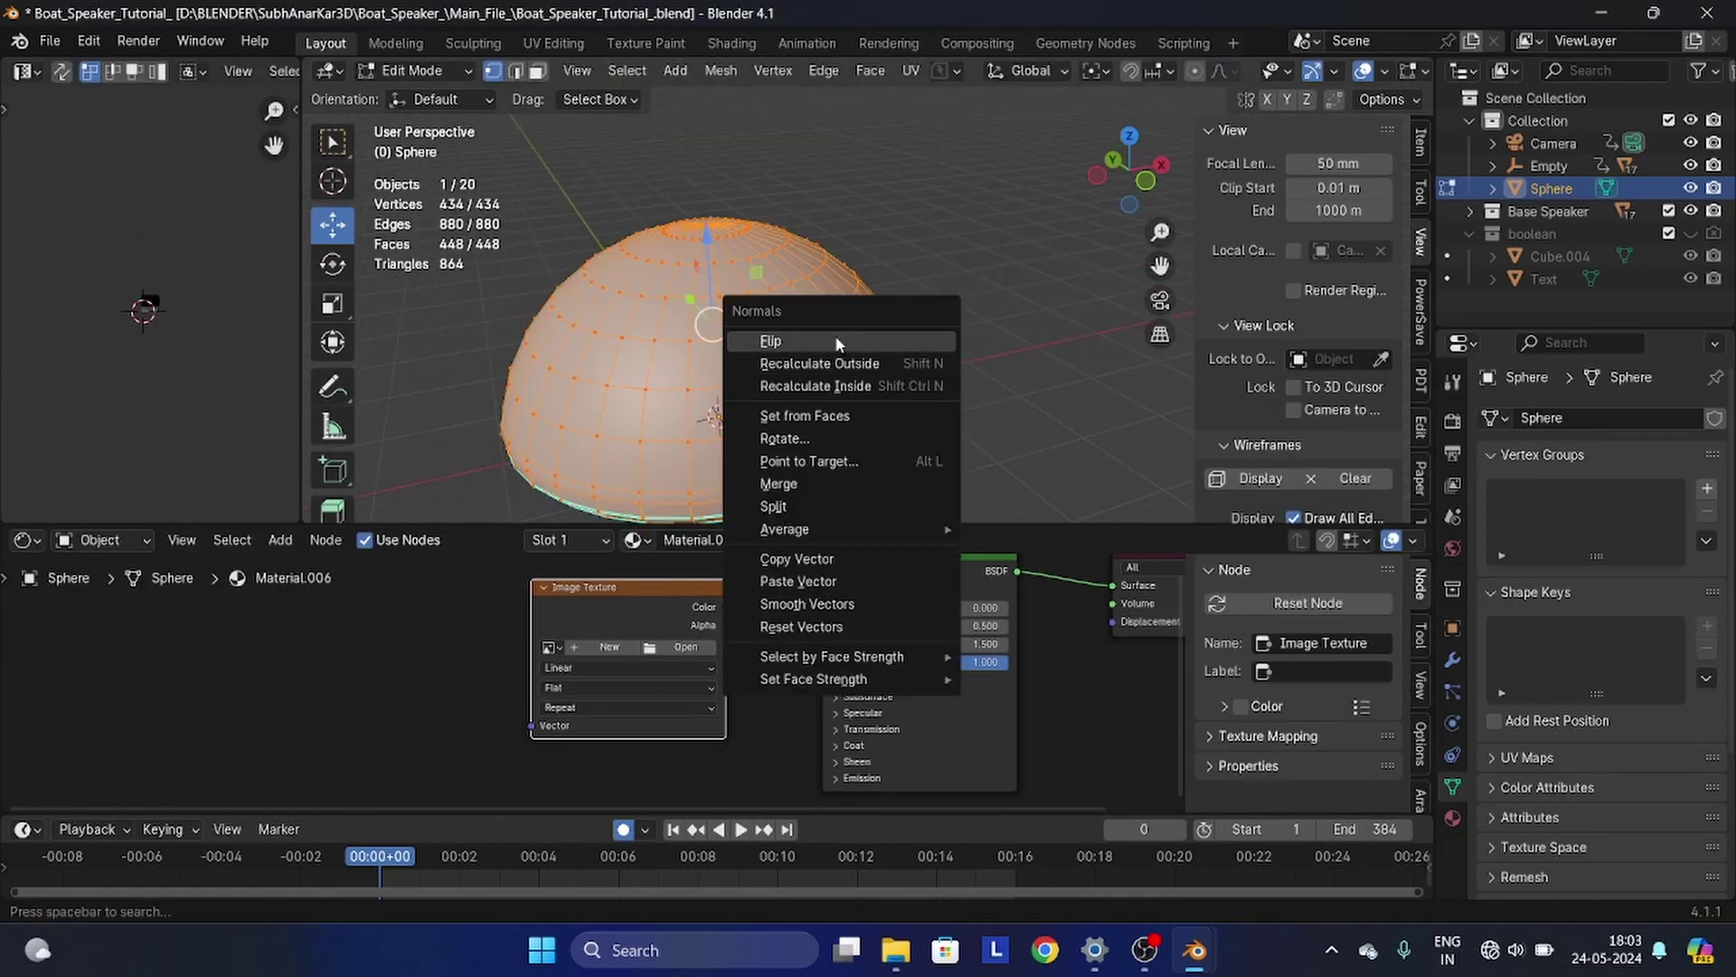
click(836, 344)
click(387, 73)
click(452, 107)
- Display the Face Orientation overlay to check the direction of the dome's normals
scroll(796, 317, down, 3)
key(alt+a)
shift+middle_drag(822, 345, 773, 393)
click(1267, 72)
click(1127, 474)
scroll(786, 379, up, 1)
click(1269, 72)
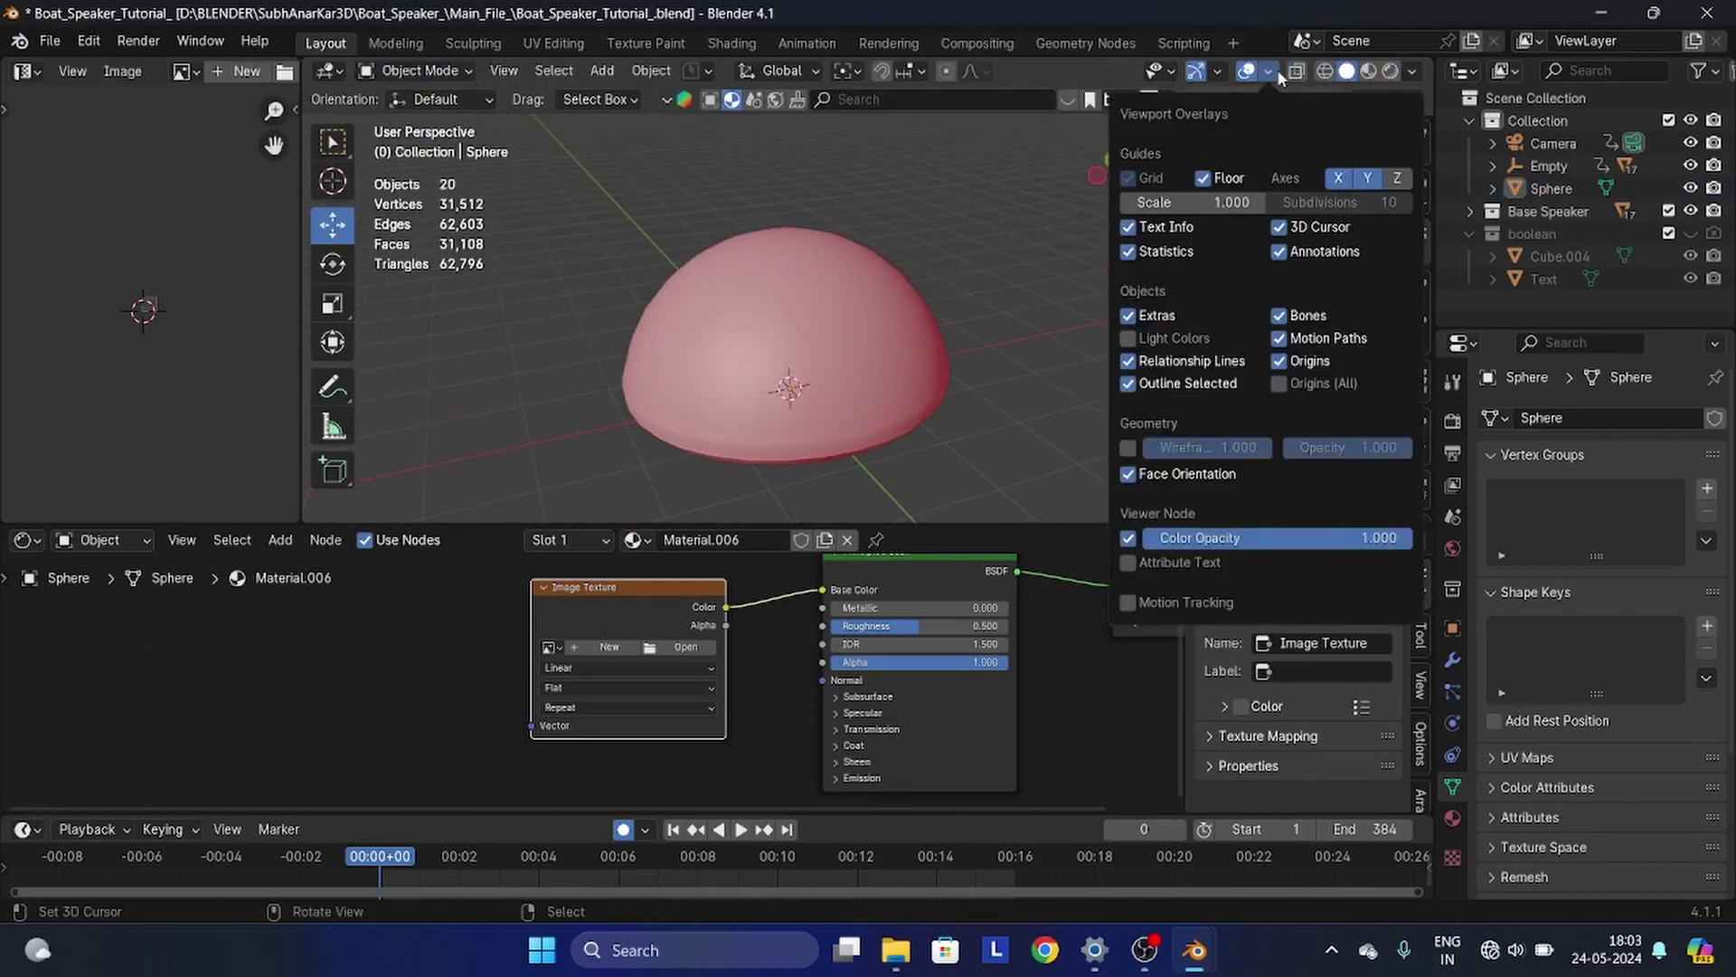
click(1277, 70)
click(1277, 70)
click(1277, 70)
- Enable Backface Culling in the viewport shading so the inside of the dome can be seen
click(1418, 70)
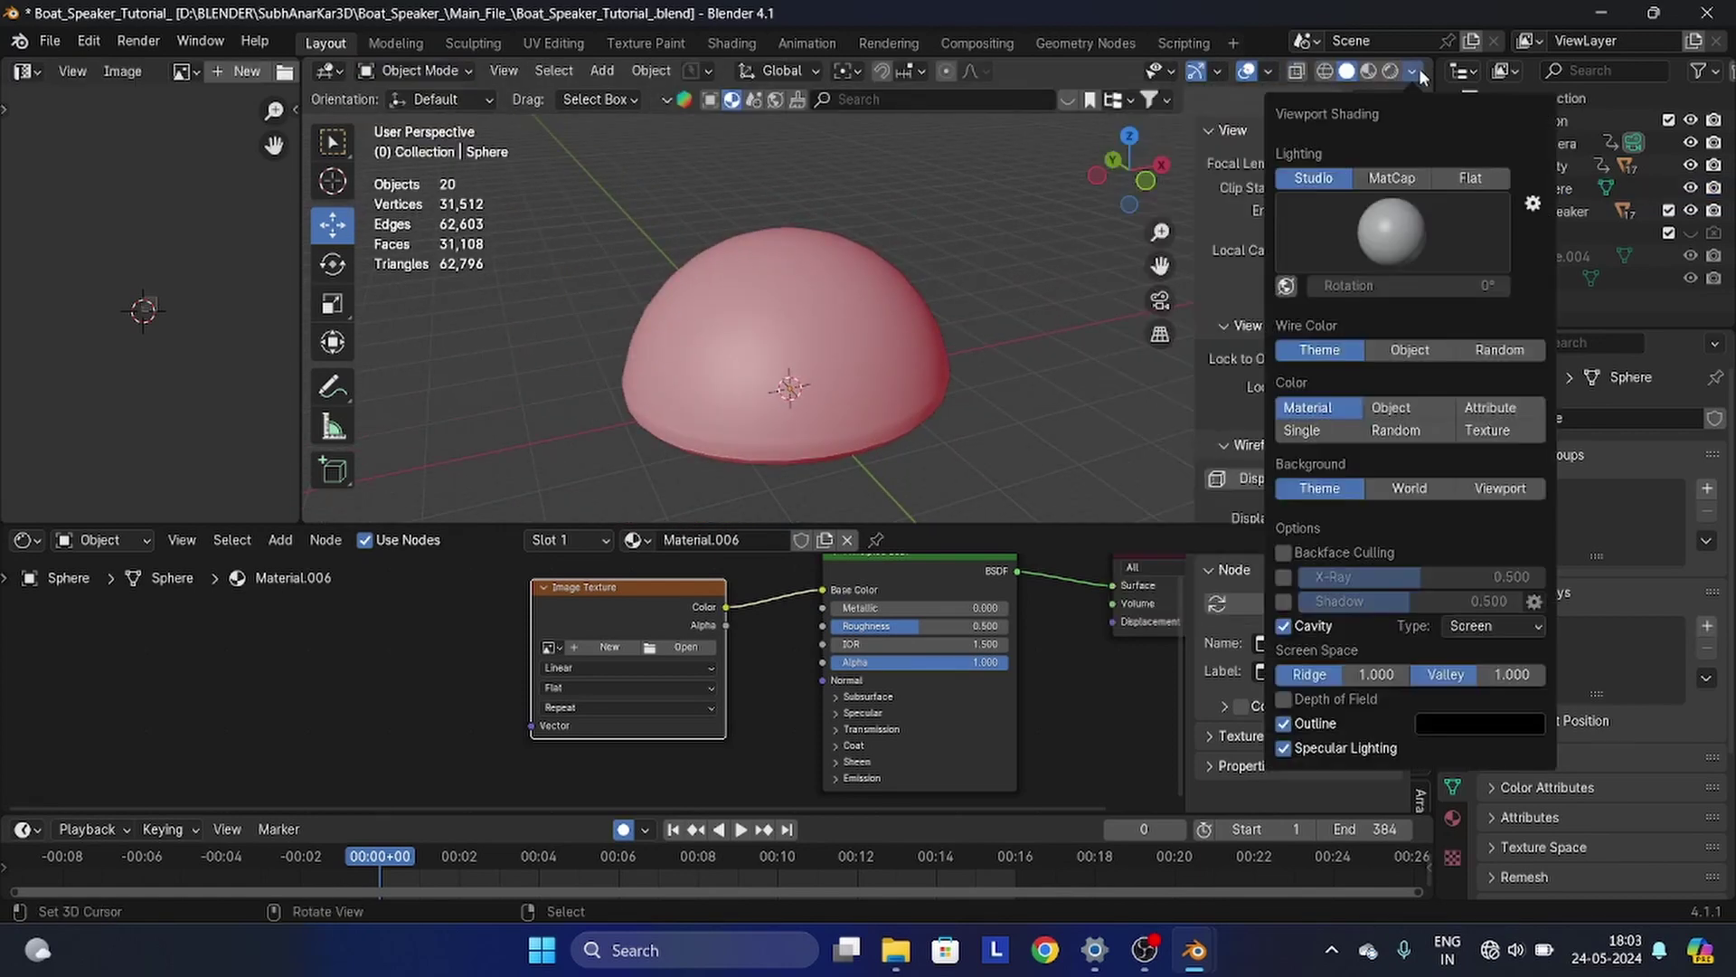
click(1283, 554)
middle_drag(947, 389, 938, 312)
scroll(886, 380, up, 6)
shift+middle_drag(886, 380, 947, 276)
scroll(946, 276, down, 5)
- Move the dome along the Z axis by -1.223 m so its floor sits below the speaker
right_click(947, 278)
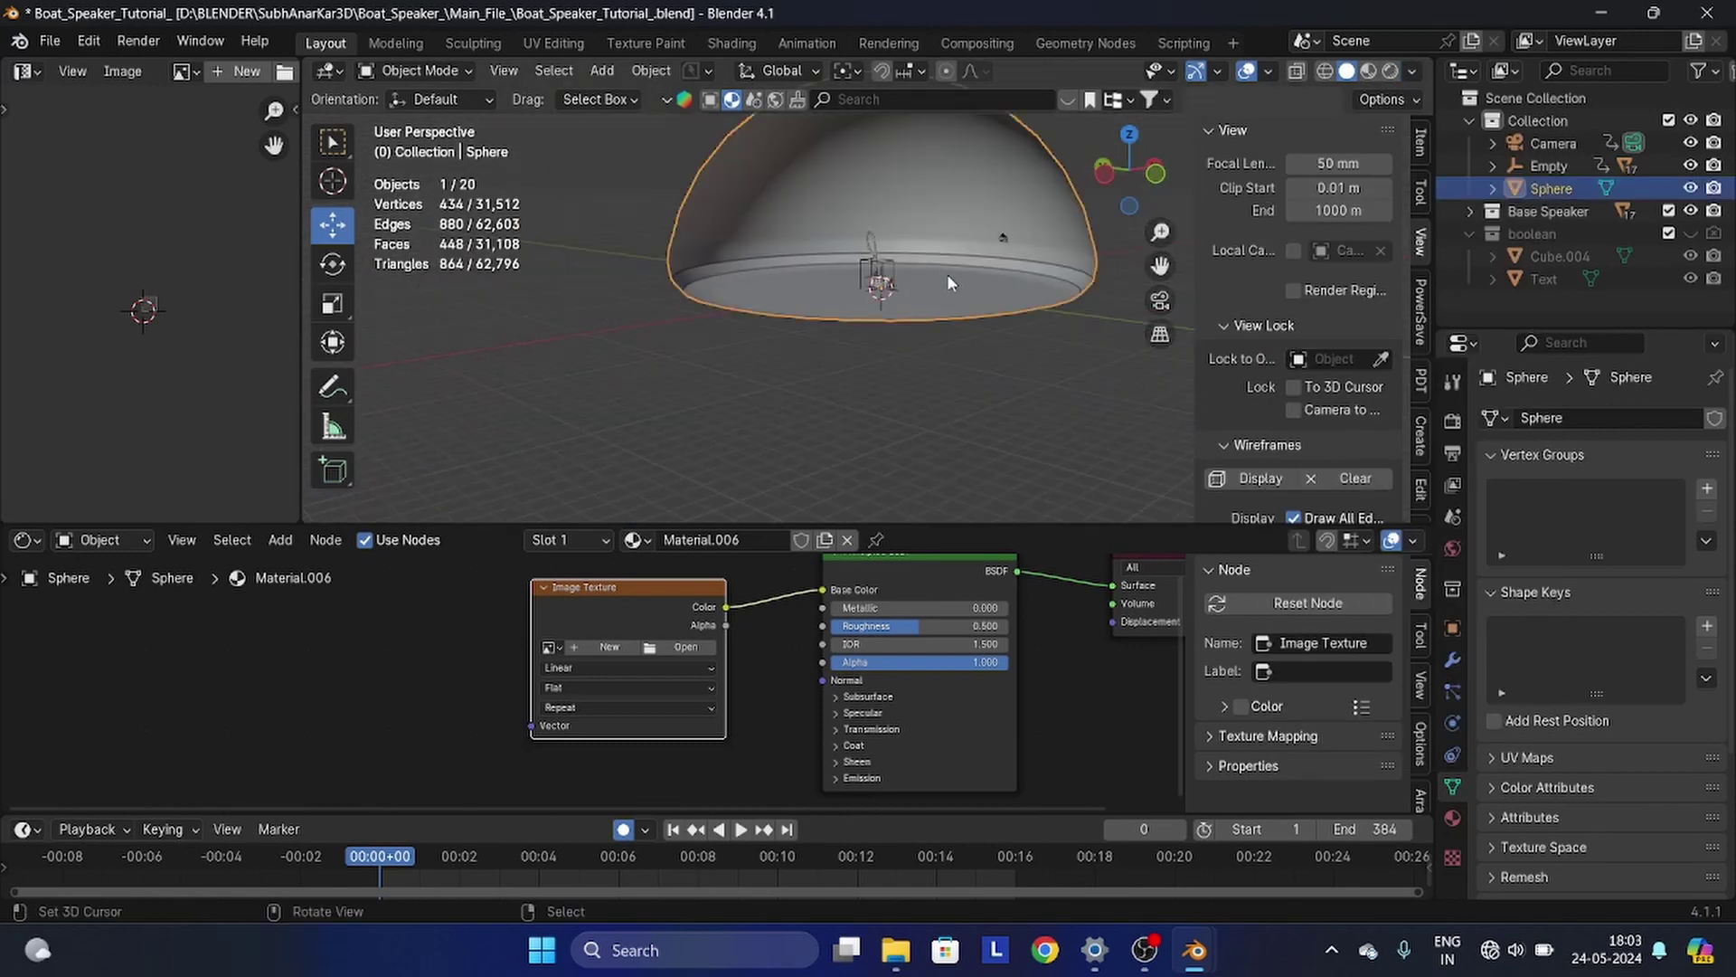
scroll(948, 281, up, 7)
drag(918, 201, 920, 221)
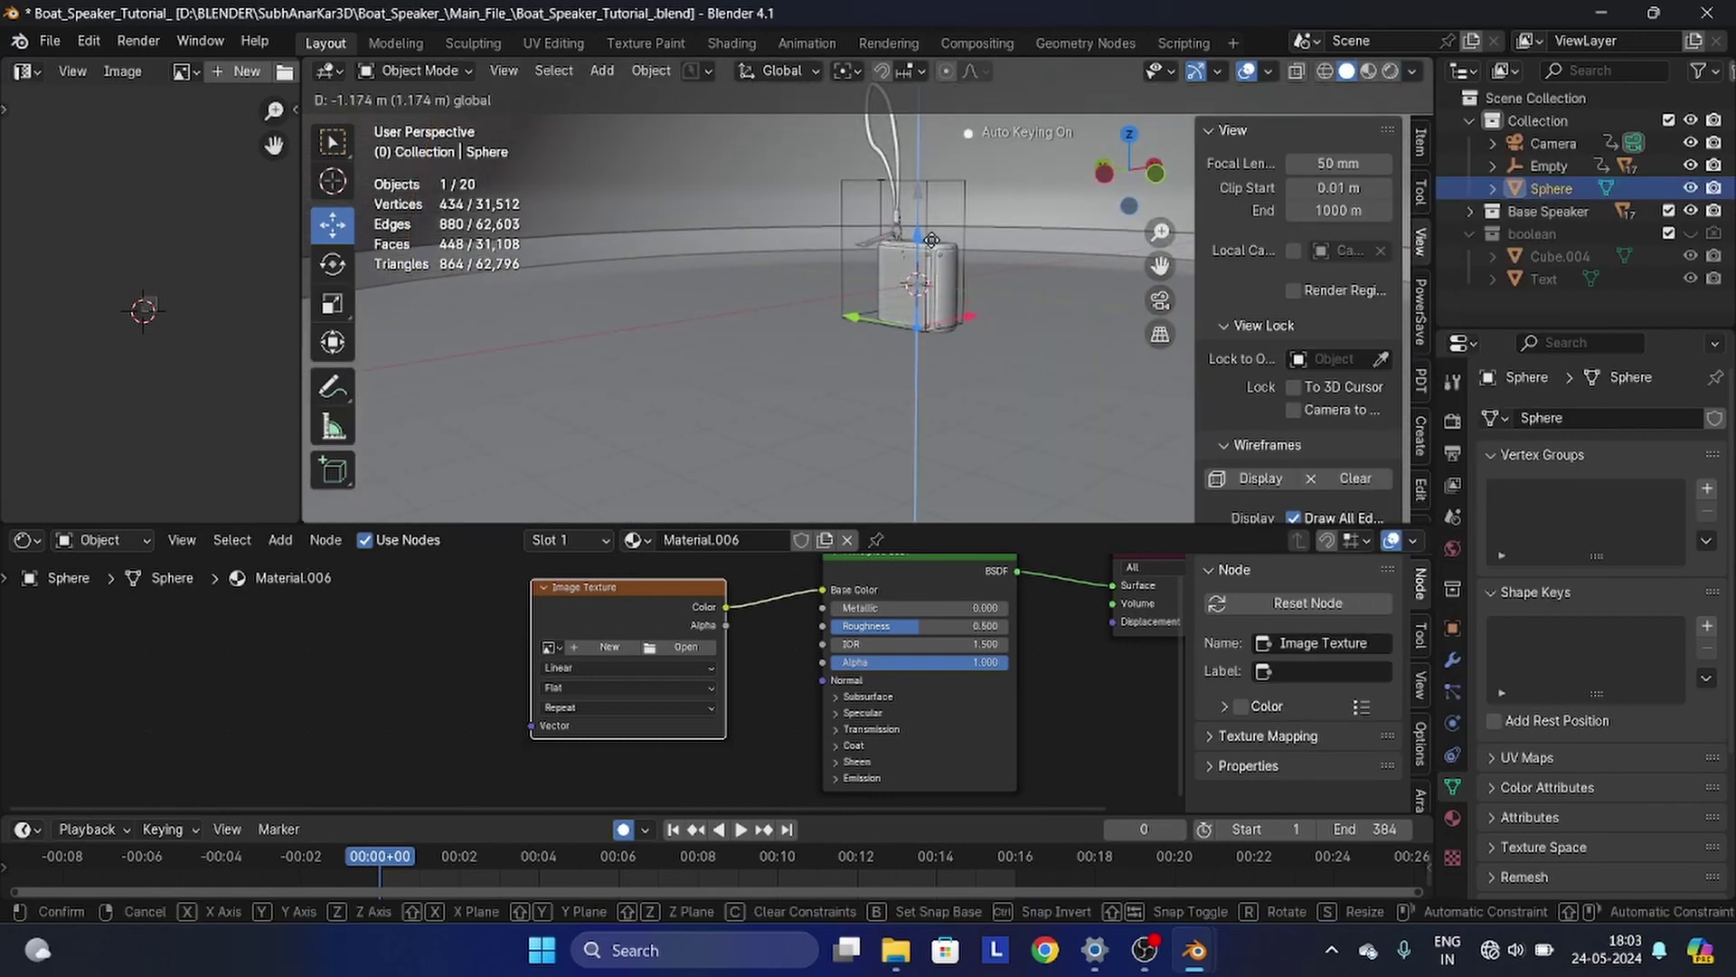
click(931, 240)
- Apply Shade Smooth to the dome with Keep Sharp Edges enabled
click(651, 71)
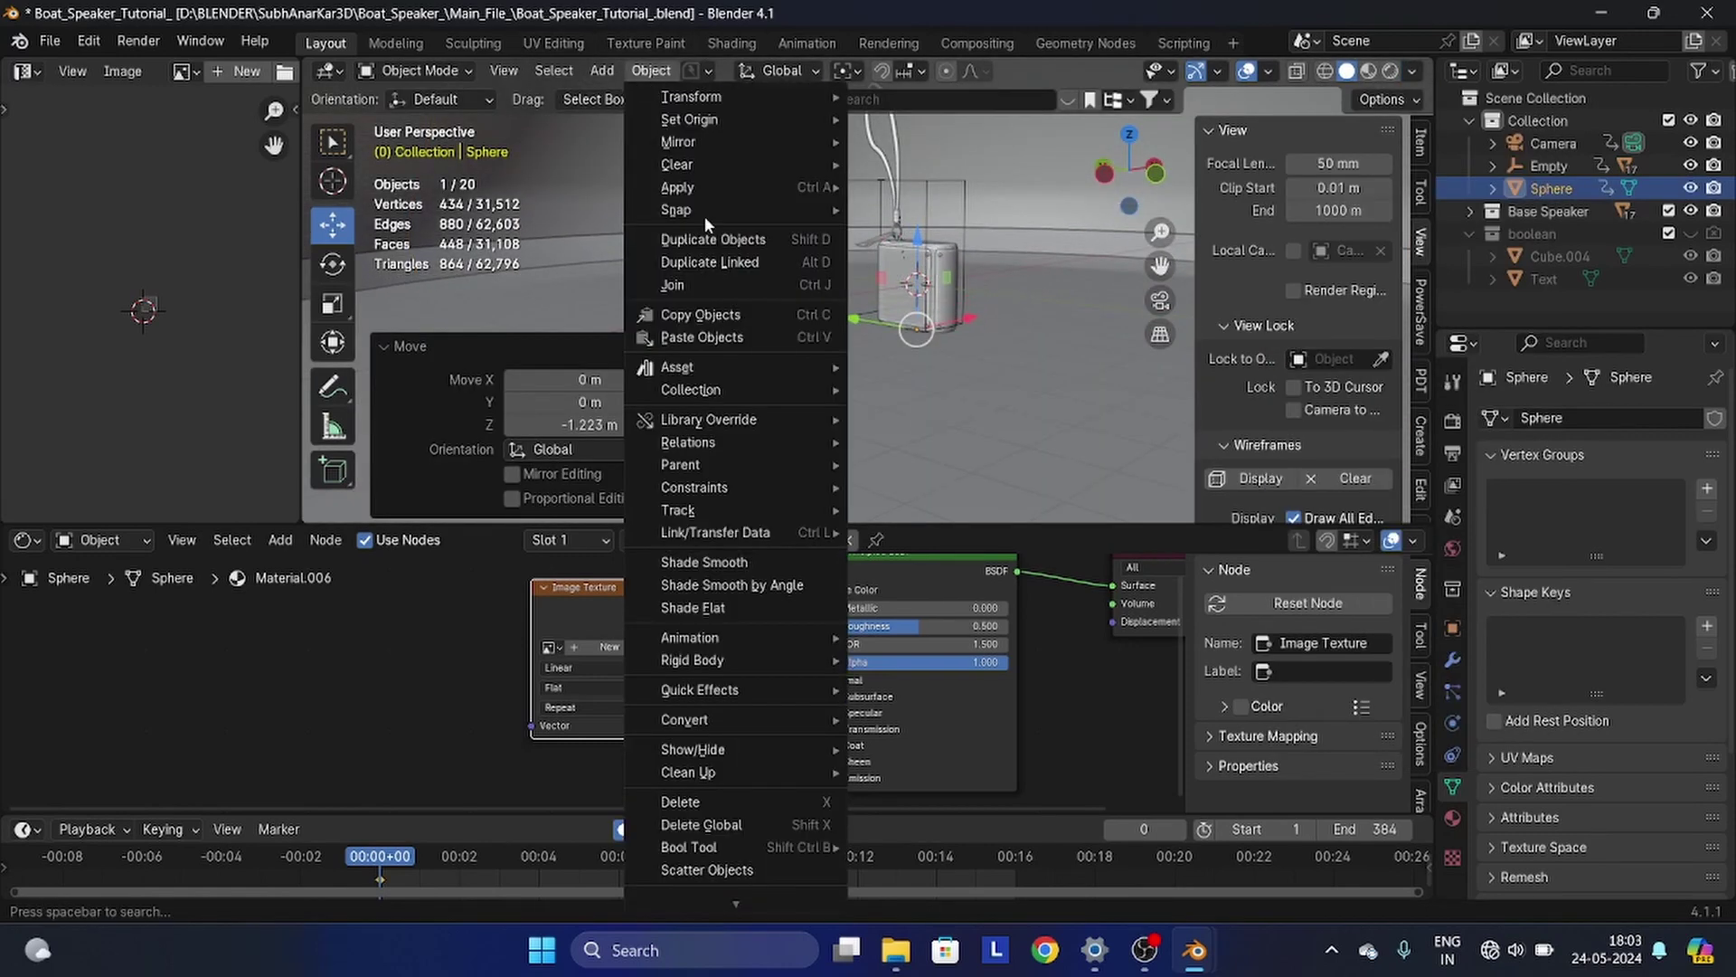
click(732, 567)
click(651, 70)
click(728, 568)
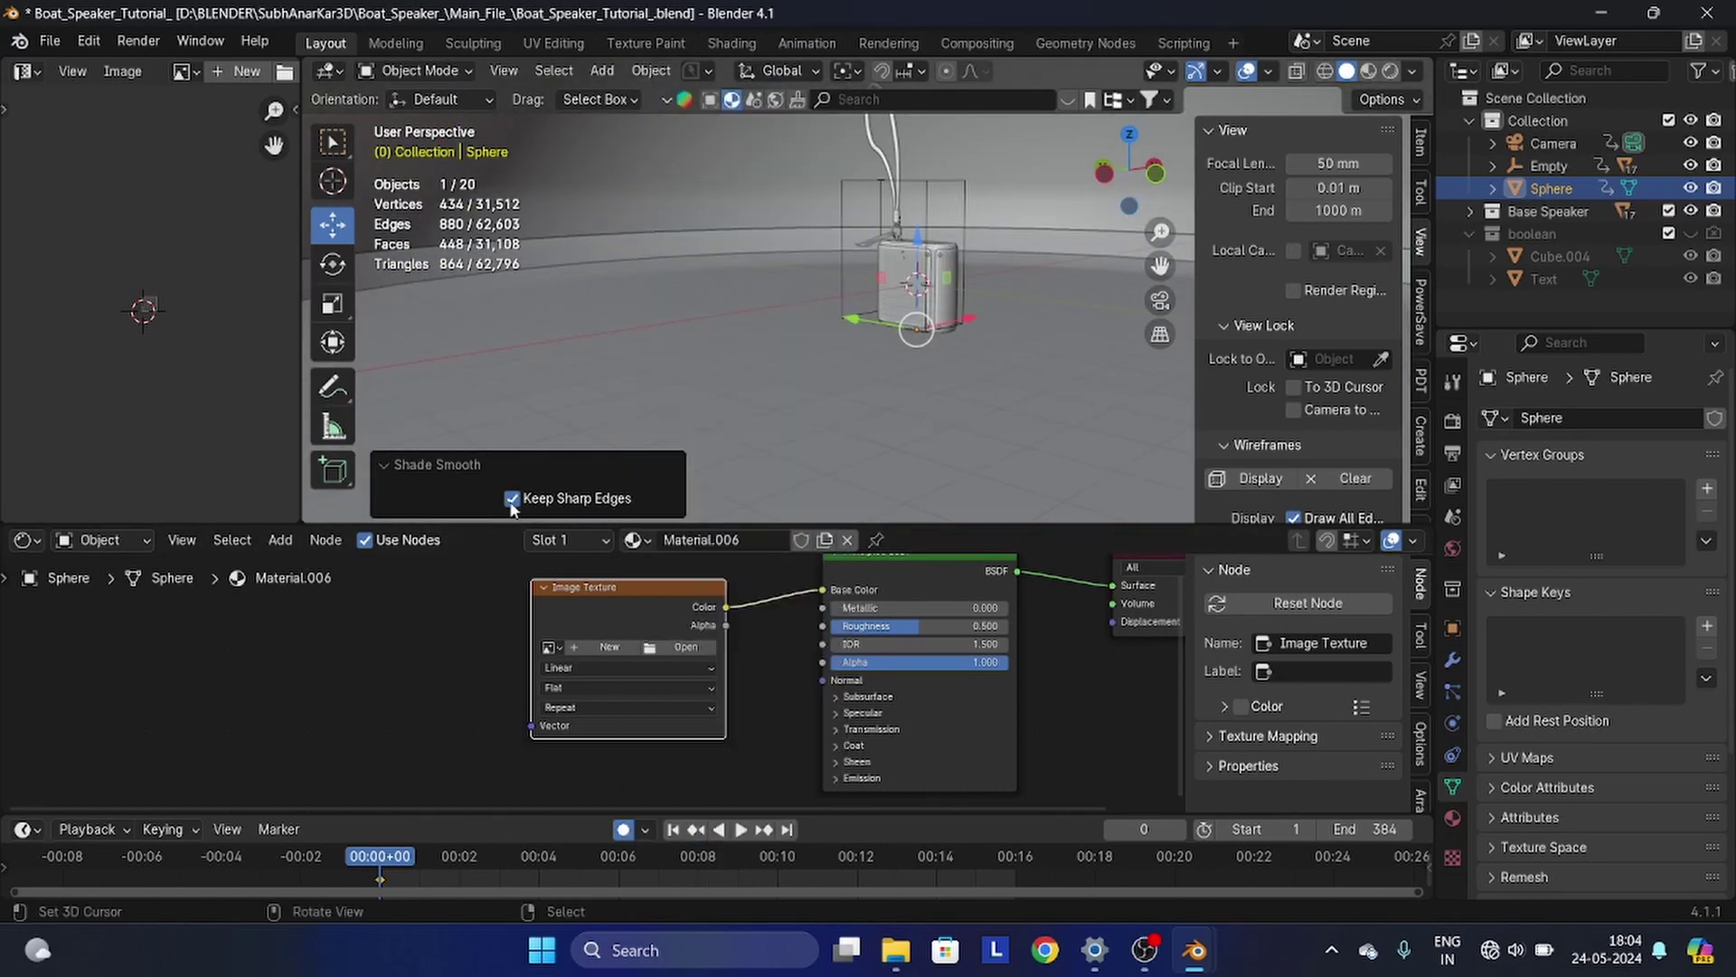
- Resize the whole dome mesh in Edit Mode and return to Object Mode
scroll(977, 349, down, 6)
key(Tab)
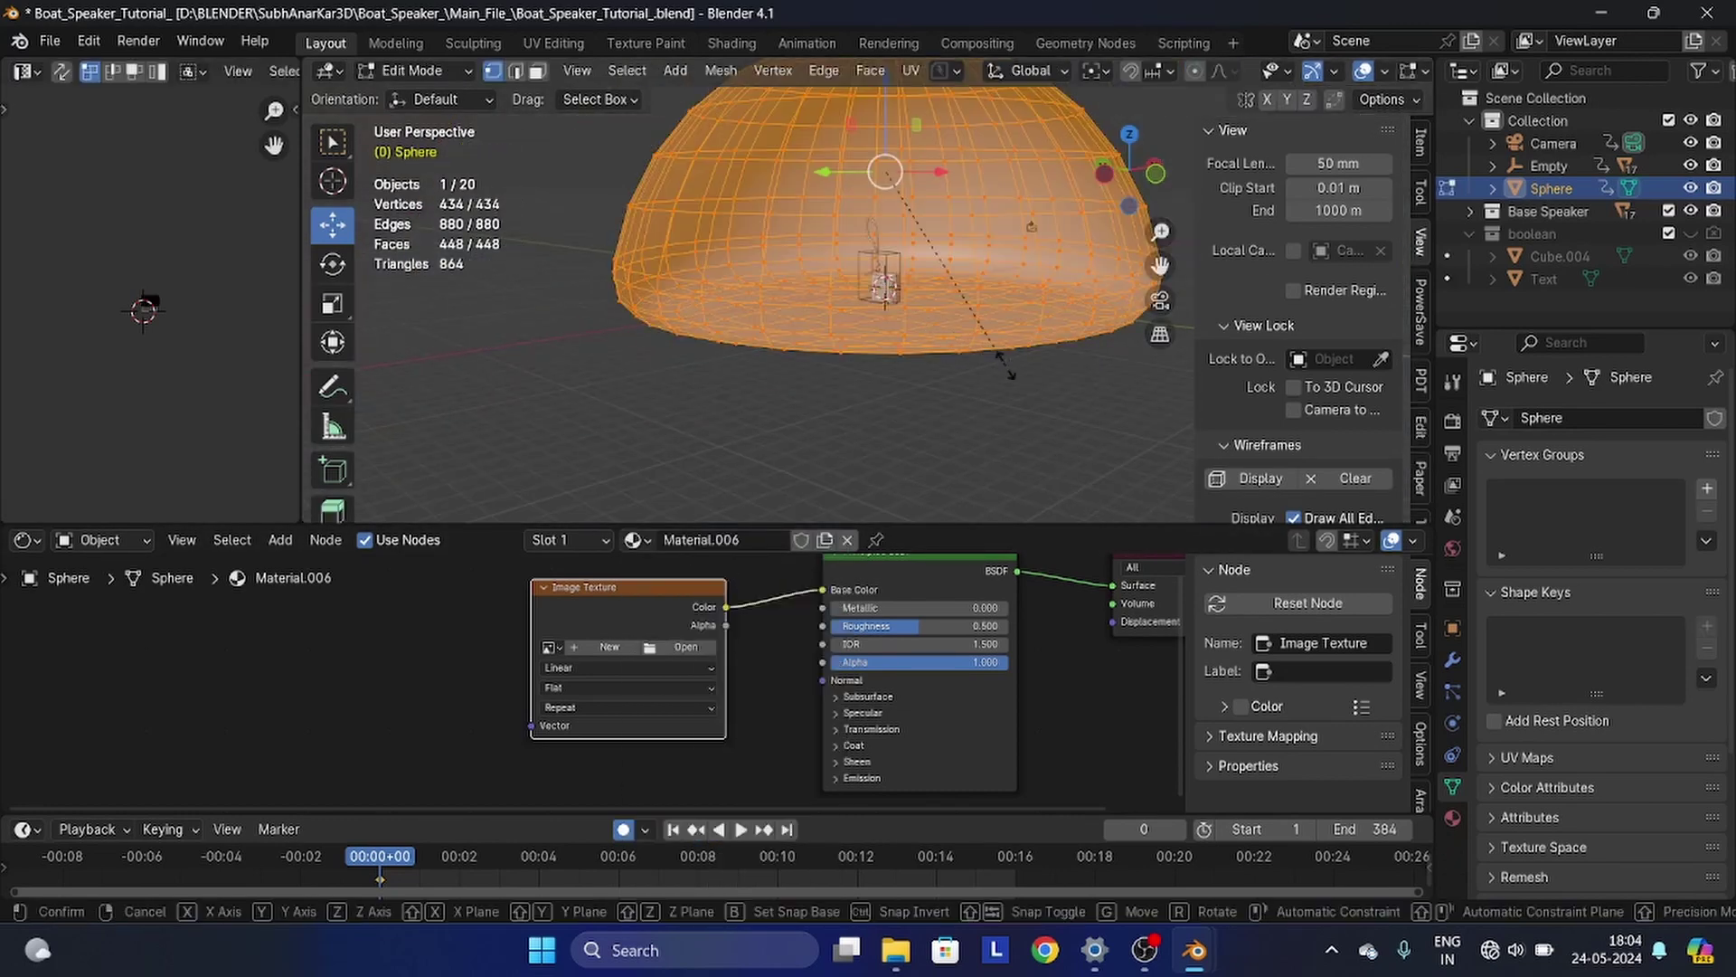
click(621, 112)
click(427, 97)
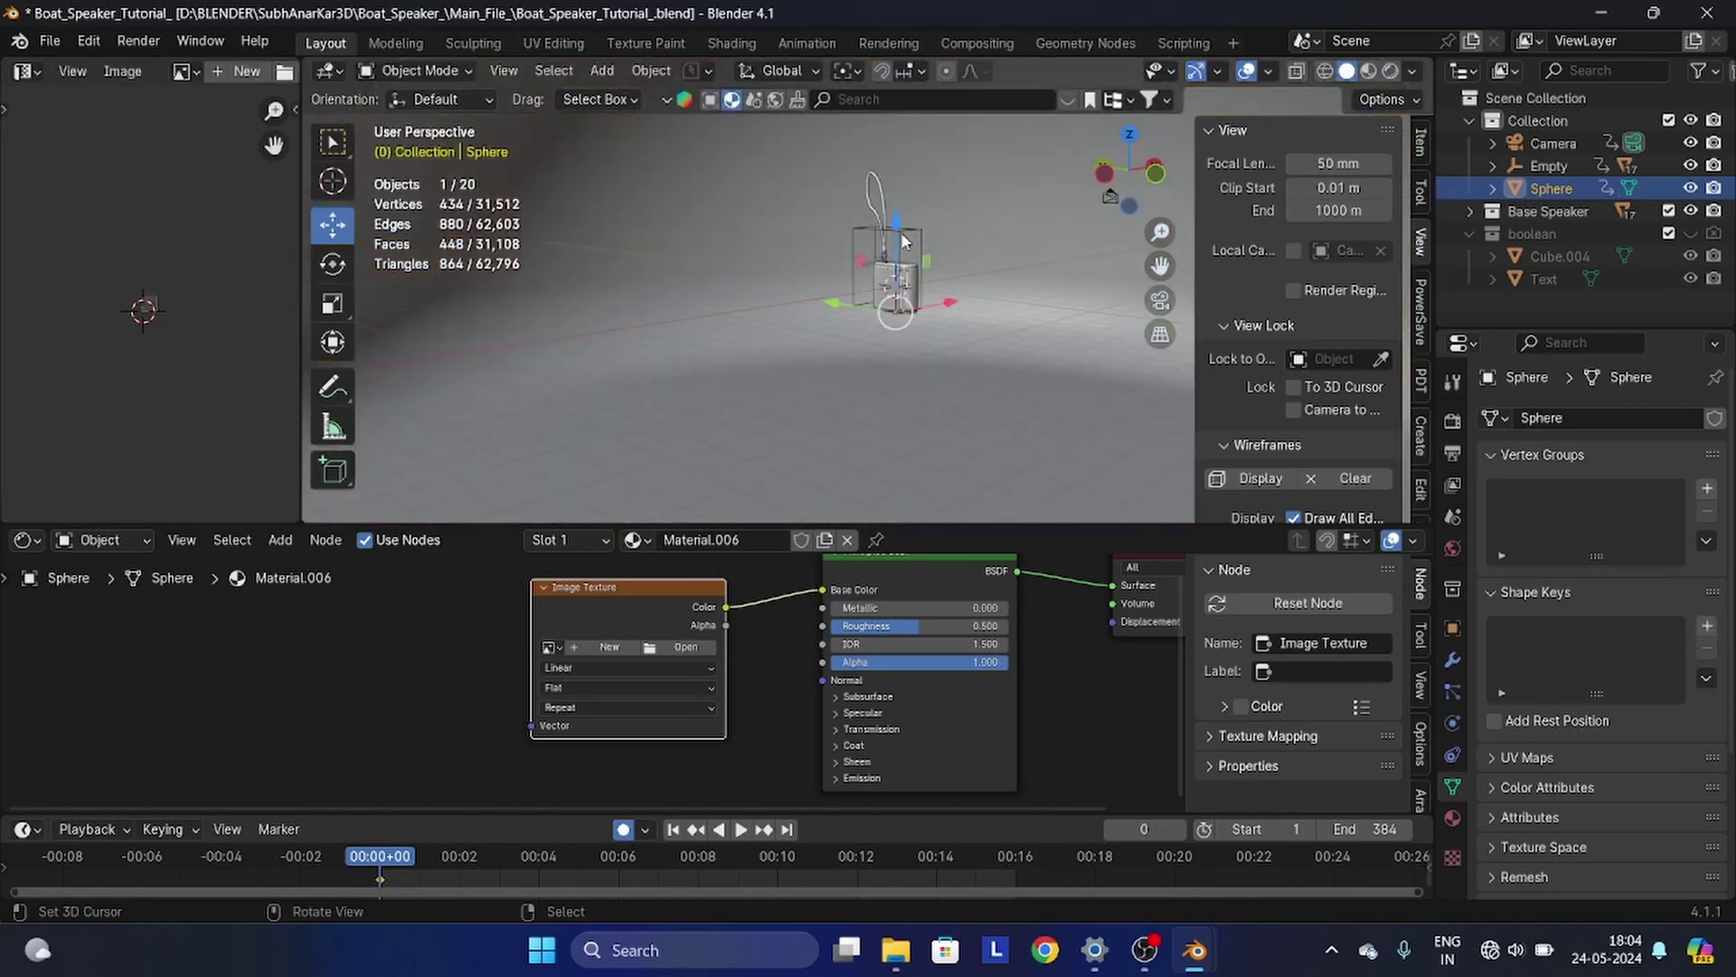
- Reposition the resized dome along the Z axis to suit the speaker, deselect it and inspect it from several angles
key(g)
key(z)
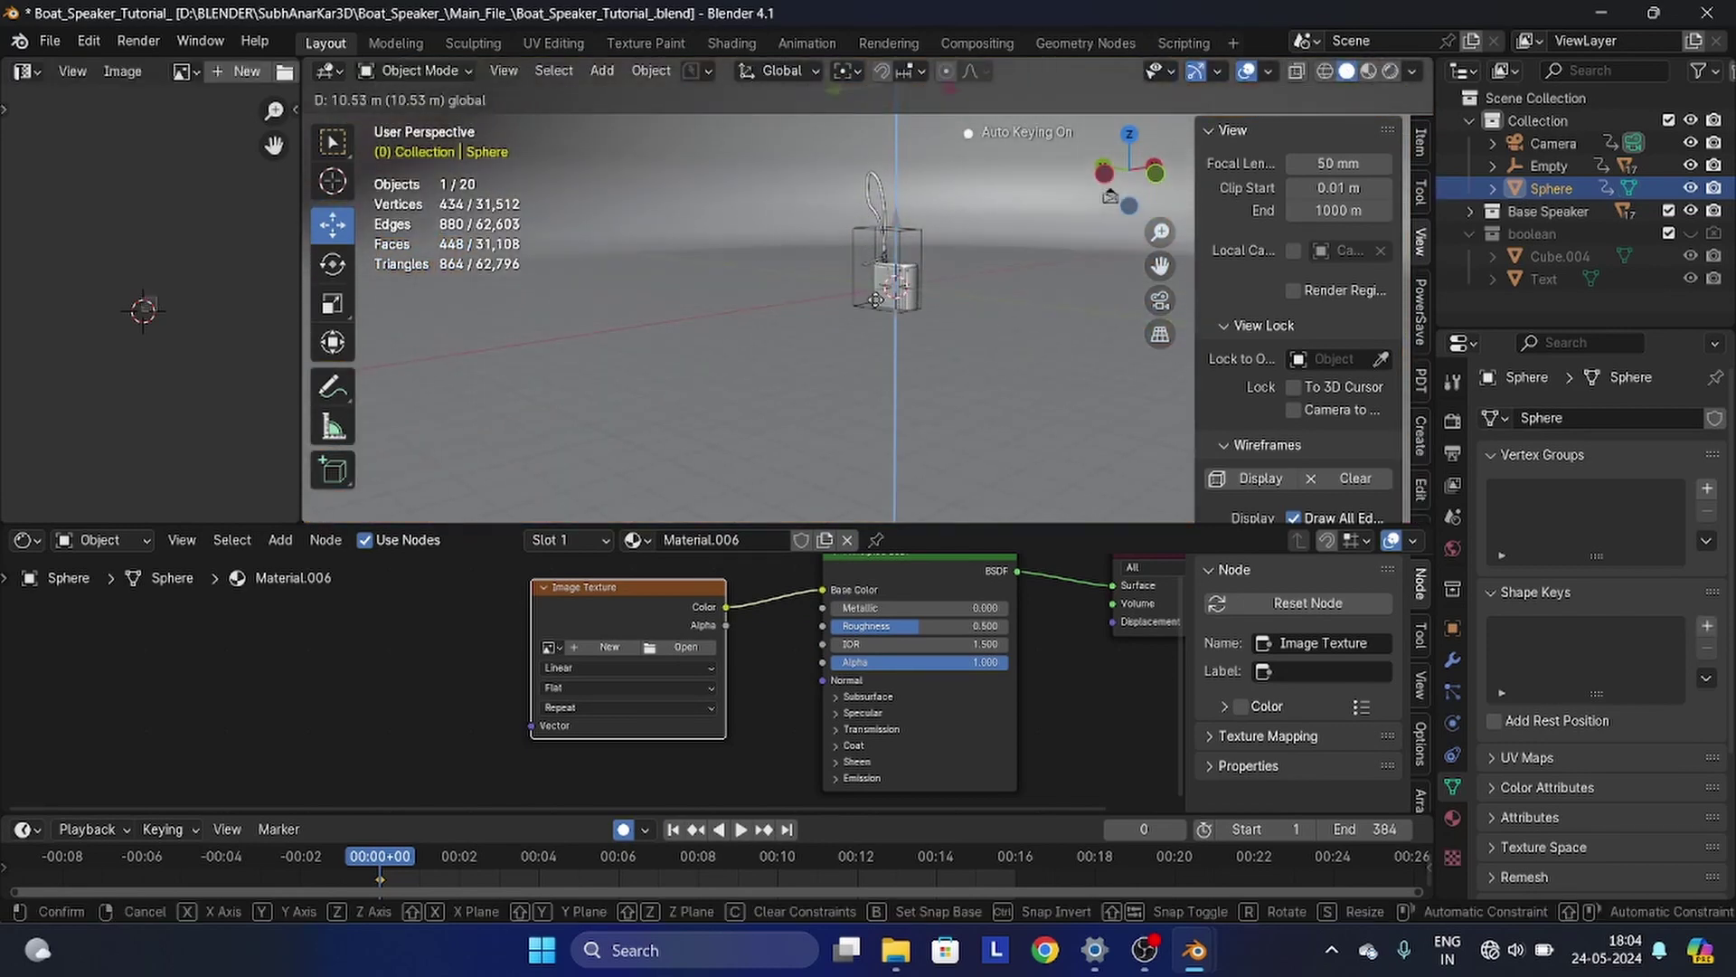
click(880, 377)
scroll(932, 403, down, 8)
click(941, 407)
scroll(940, 407, up, 5)
middle_drag(940, 407, 891, 194)
scroll(906, 348, down, 4)
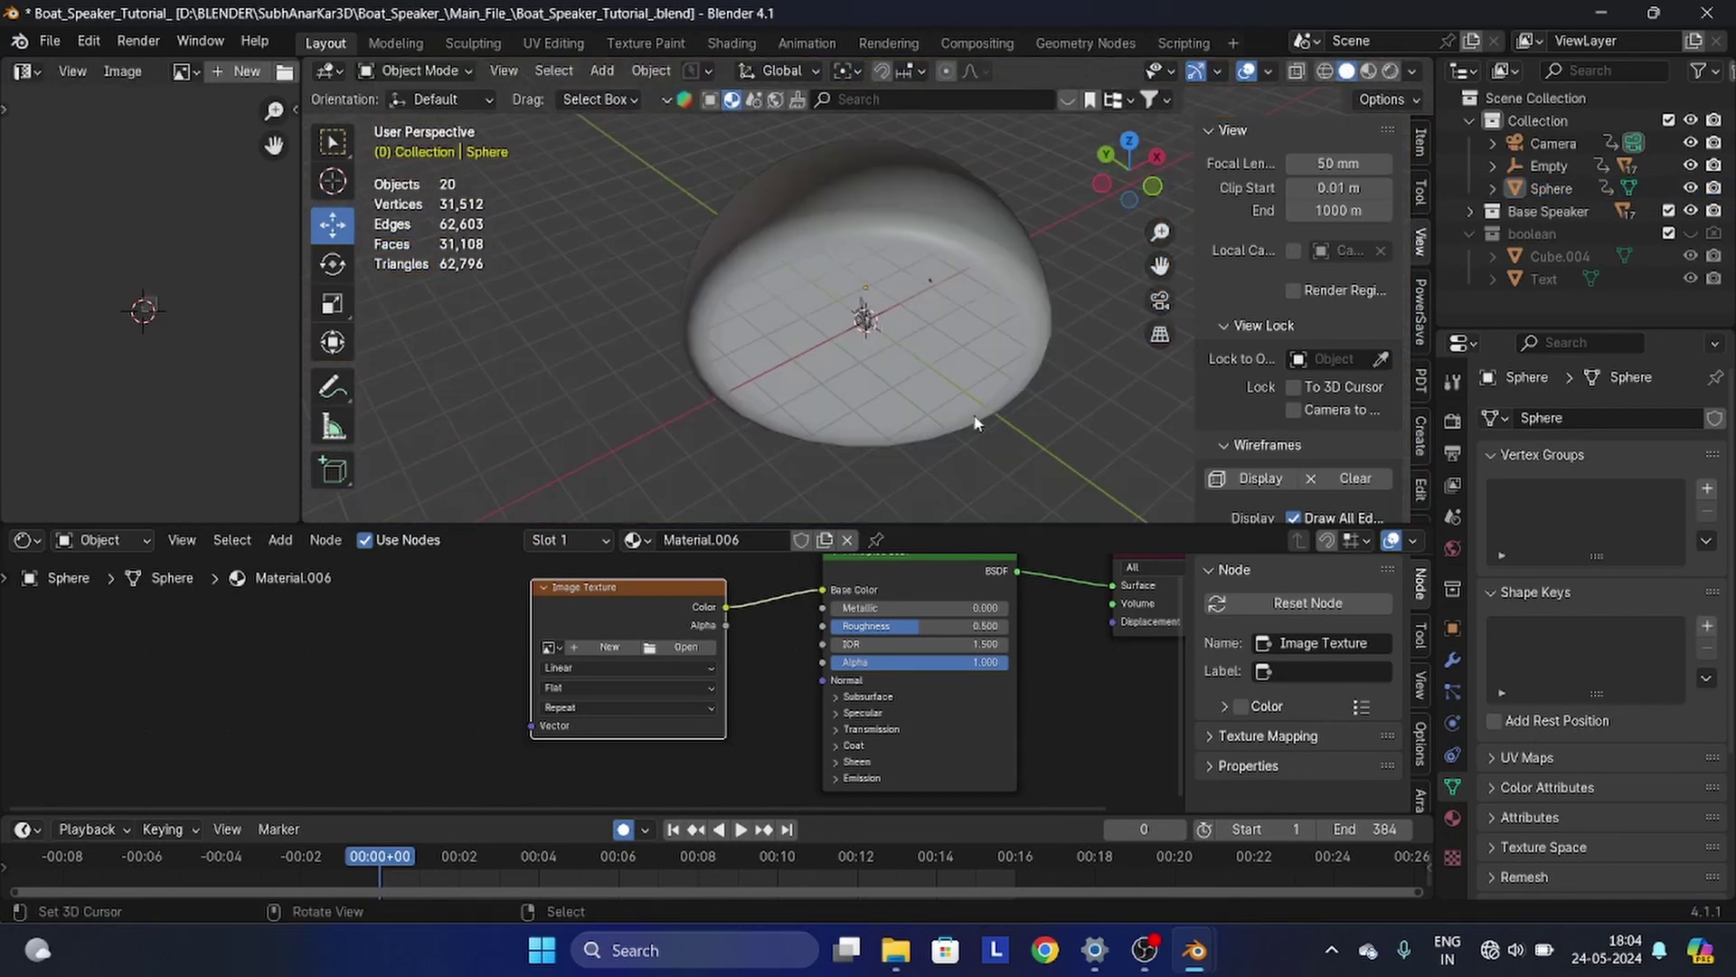
scroll(597, 680, up, 3)
- Move the Image Texture node farther from the Material Output and delete the Principled BSDF node
scroll(556, 665, down, 4)
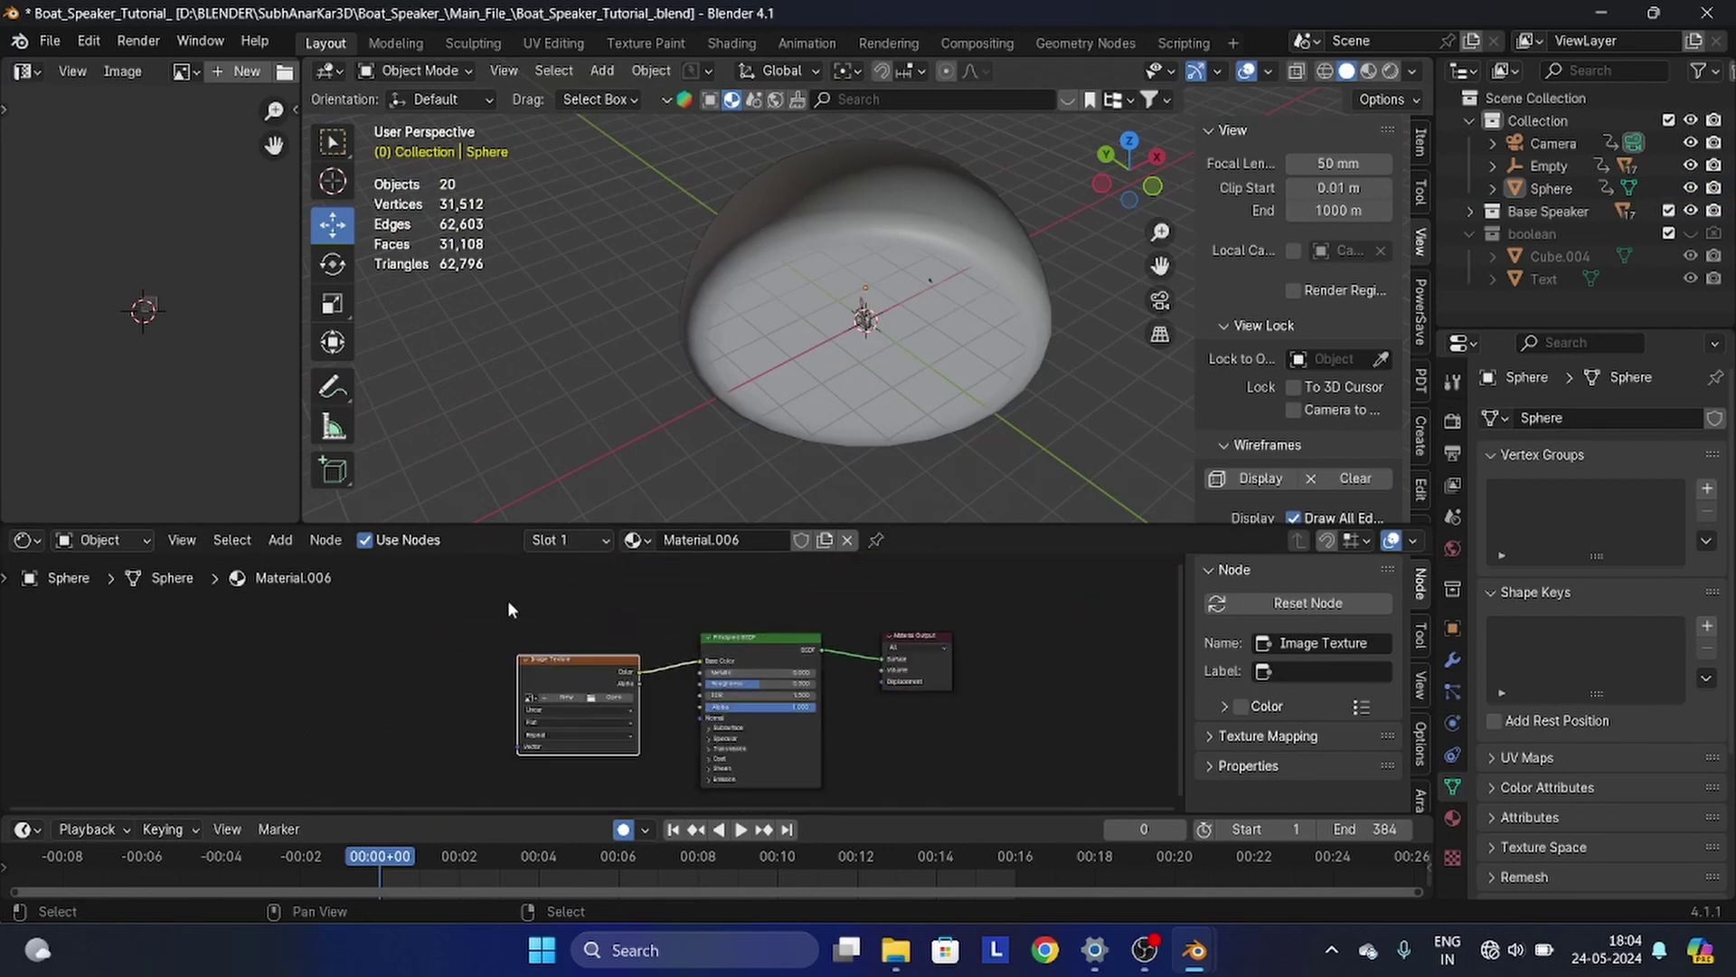
drag(510, 603, 742, 716)
key(g)
click(568, 712)
click(580, 645)
key(x)
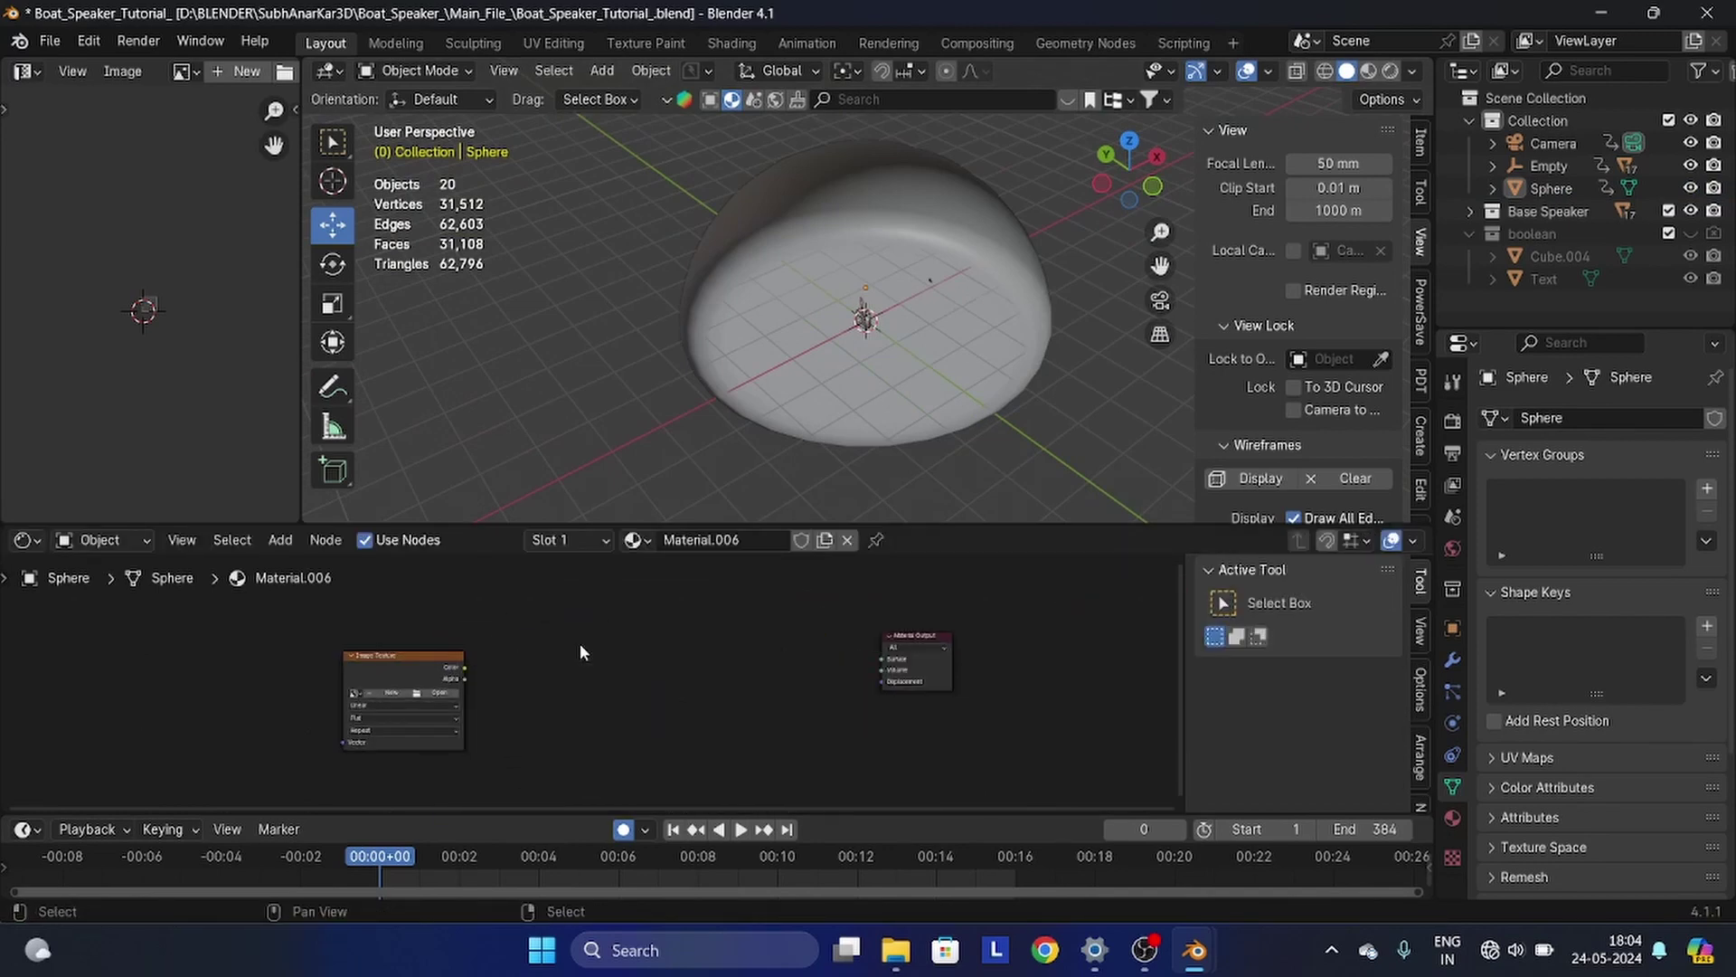
- Add an Emission node and connect it between the Image Texture's color and the Material Output's surface
key(shift+a)
click(526, 519)
text(e)
click(597, 563)
click(600, 633)
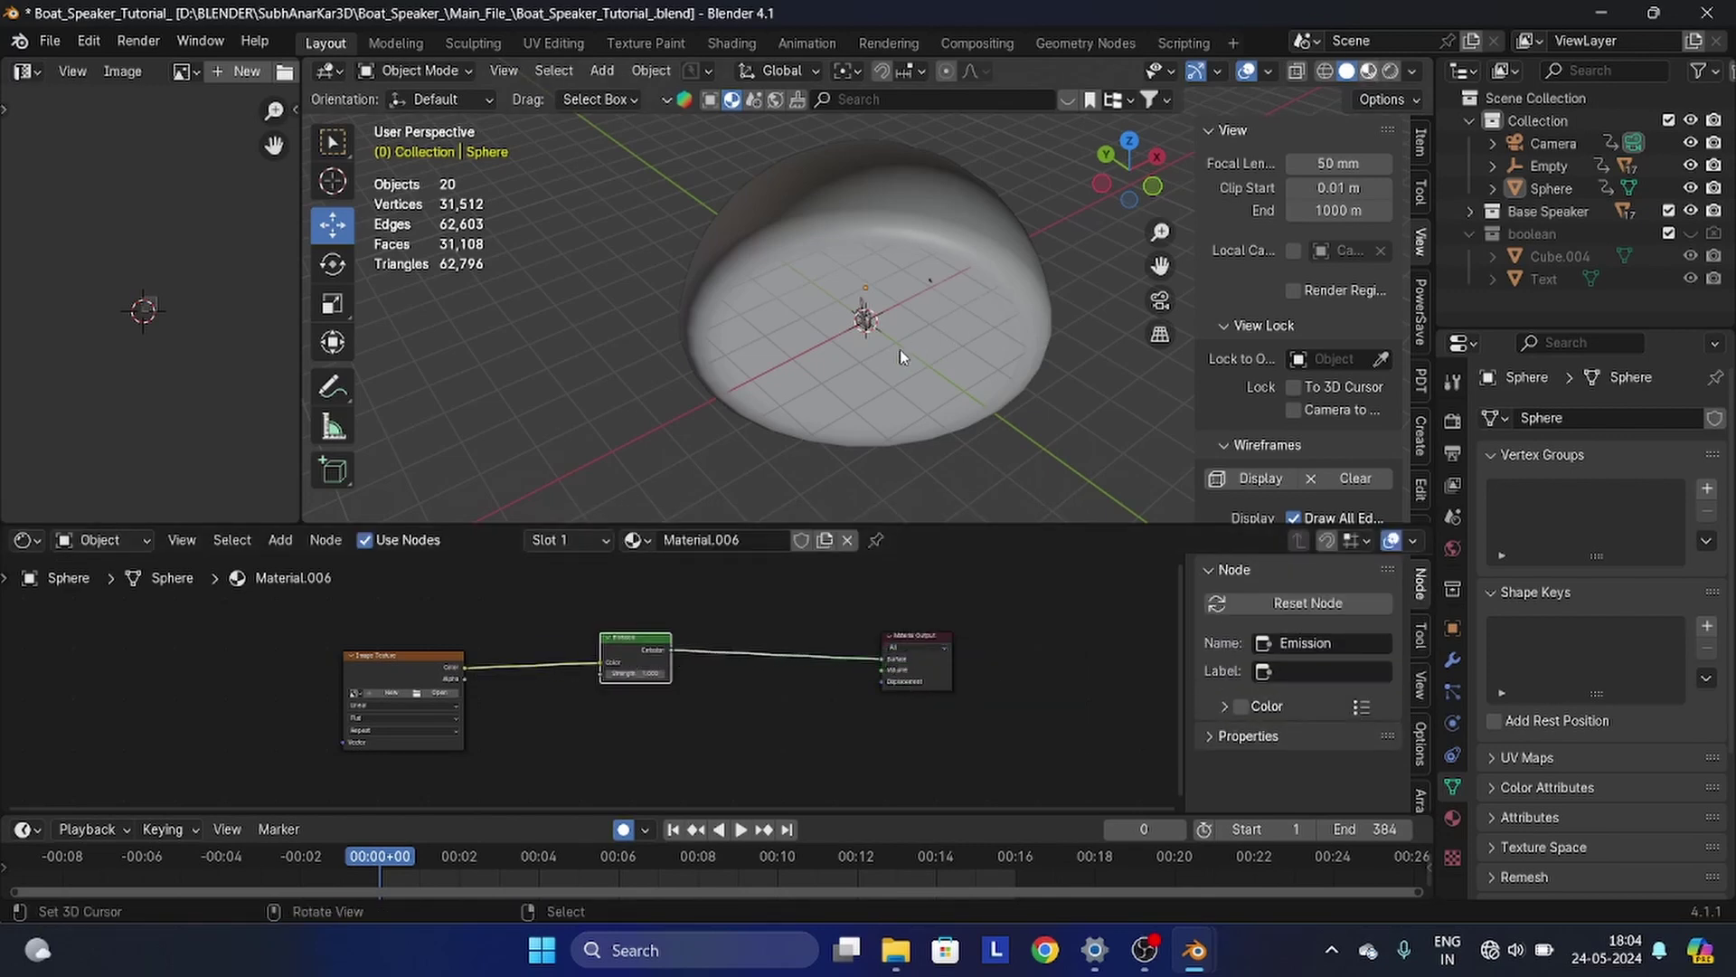
- Switch the viewport to Material Preview shading and inspect the dome and its shader nodes
key(z)
key(2)
scroll(898, 349, up, 5)
scroll(900, 352, down, 7)
middle_drag(903, 355, 947, 380)
scroll(947, 379, up, 4)
middle_drag(546, 801, 586, 755)
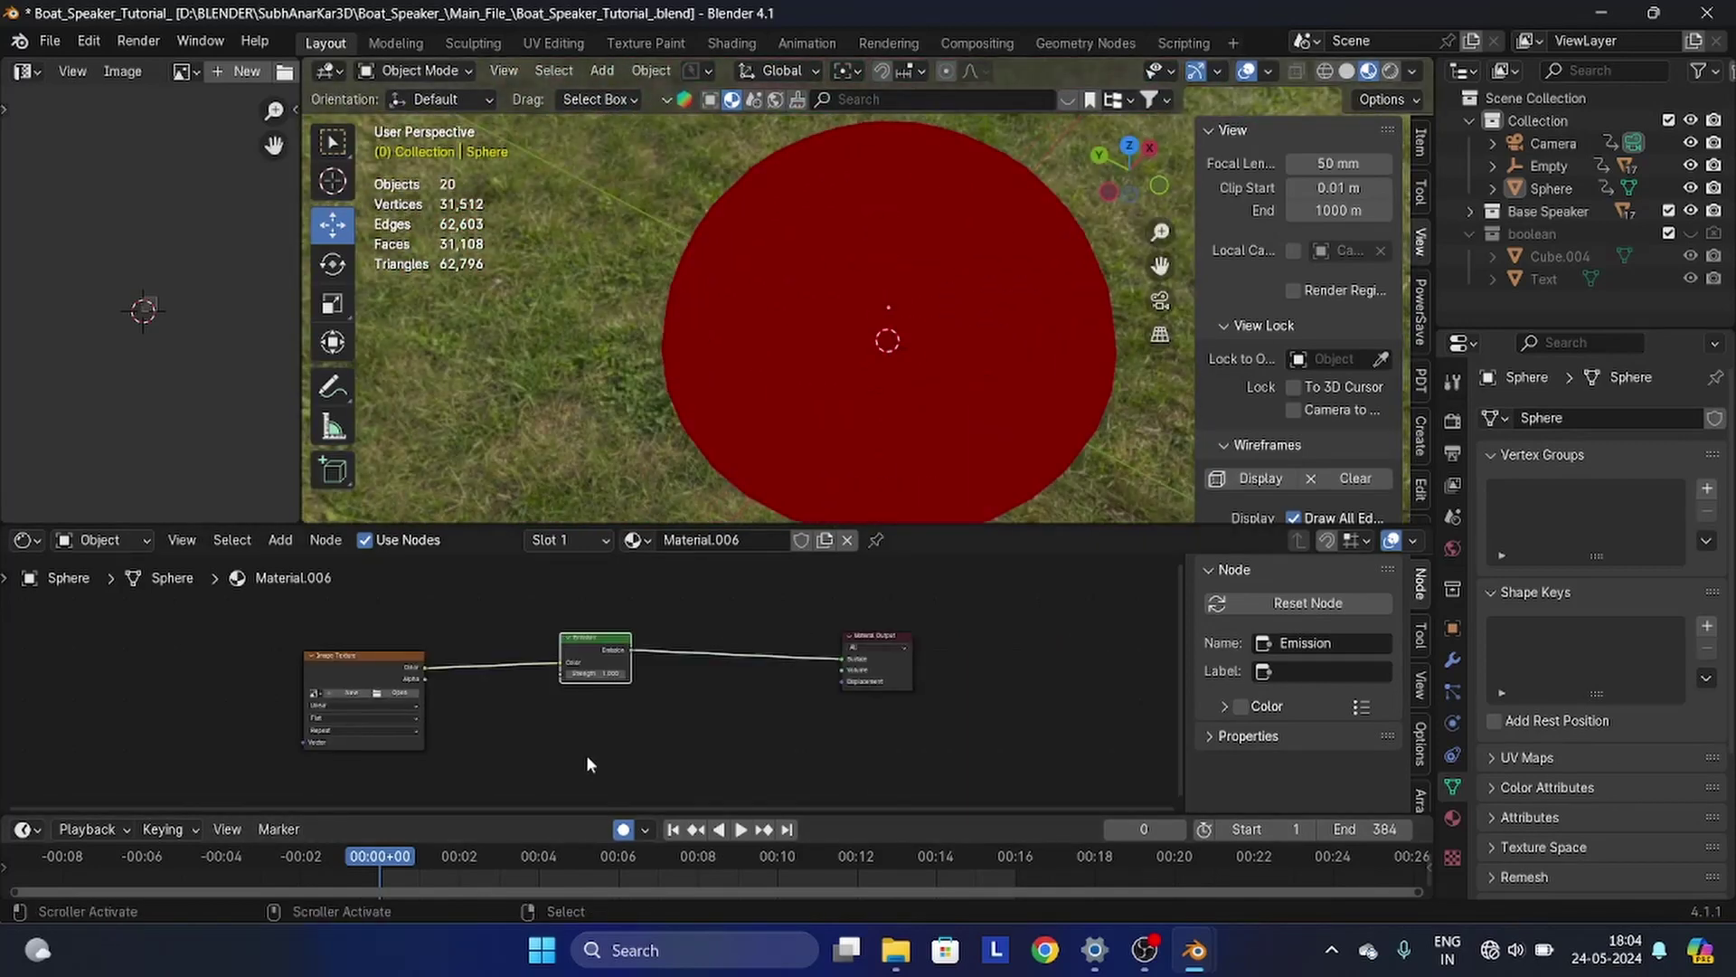
- Load blue_grotto_8k.exr from the HDRI folder into the dome's Image Texture node
click(586, 641)
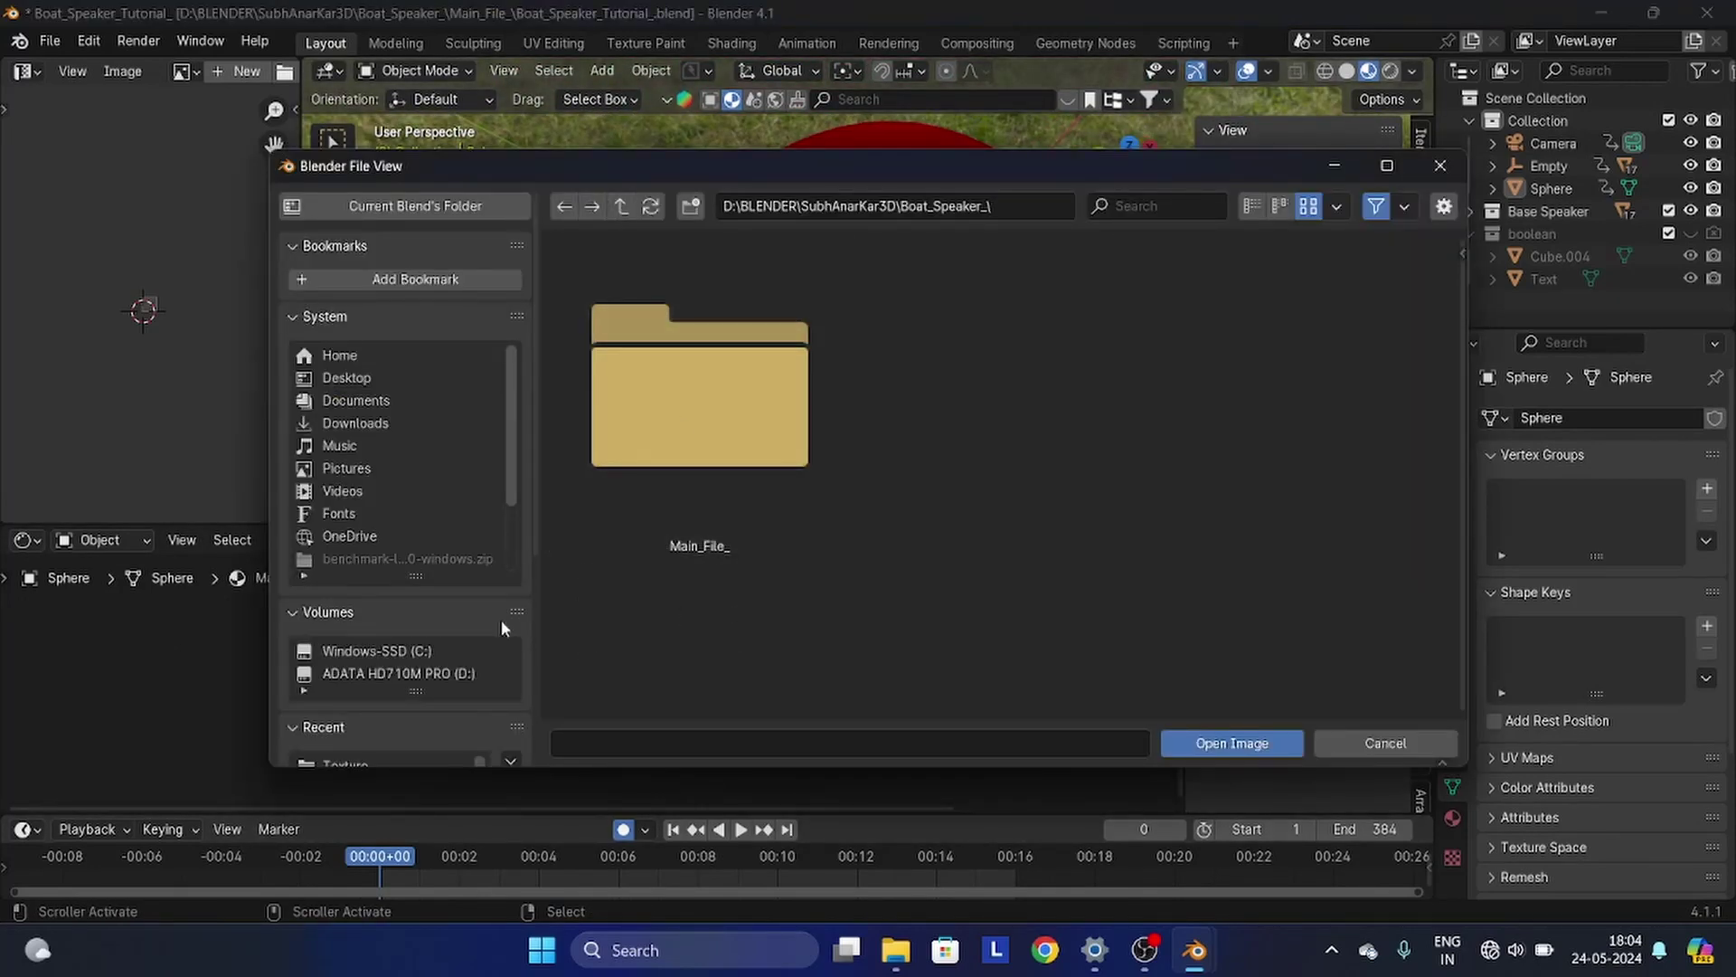
scroll(501, 620, down, 3)
click(338, 675)
scroll(1060, 509, down, 4)
scroll(1059, 509, down, 8)
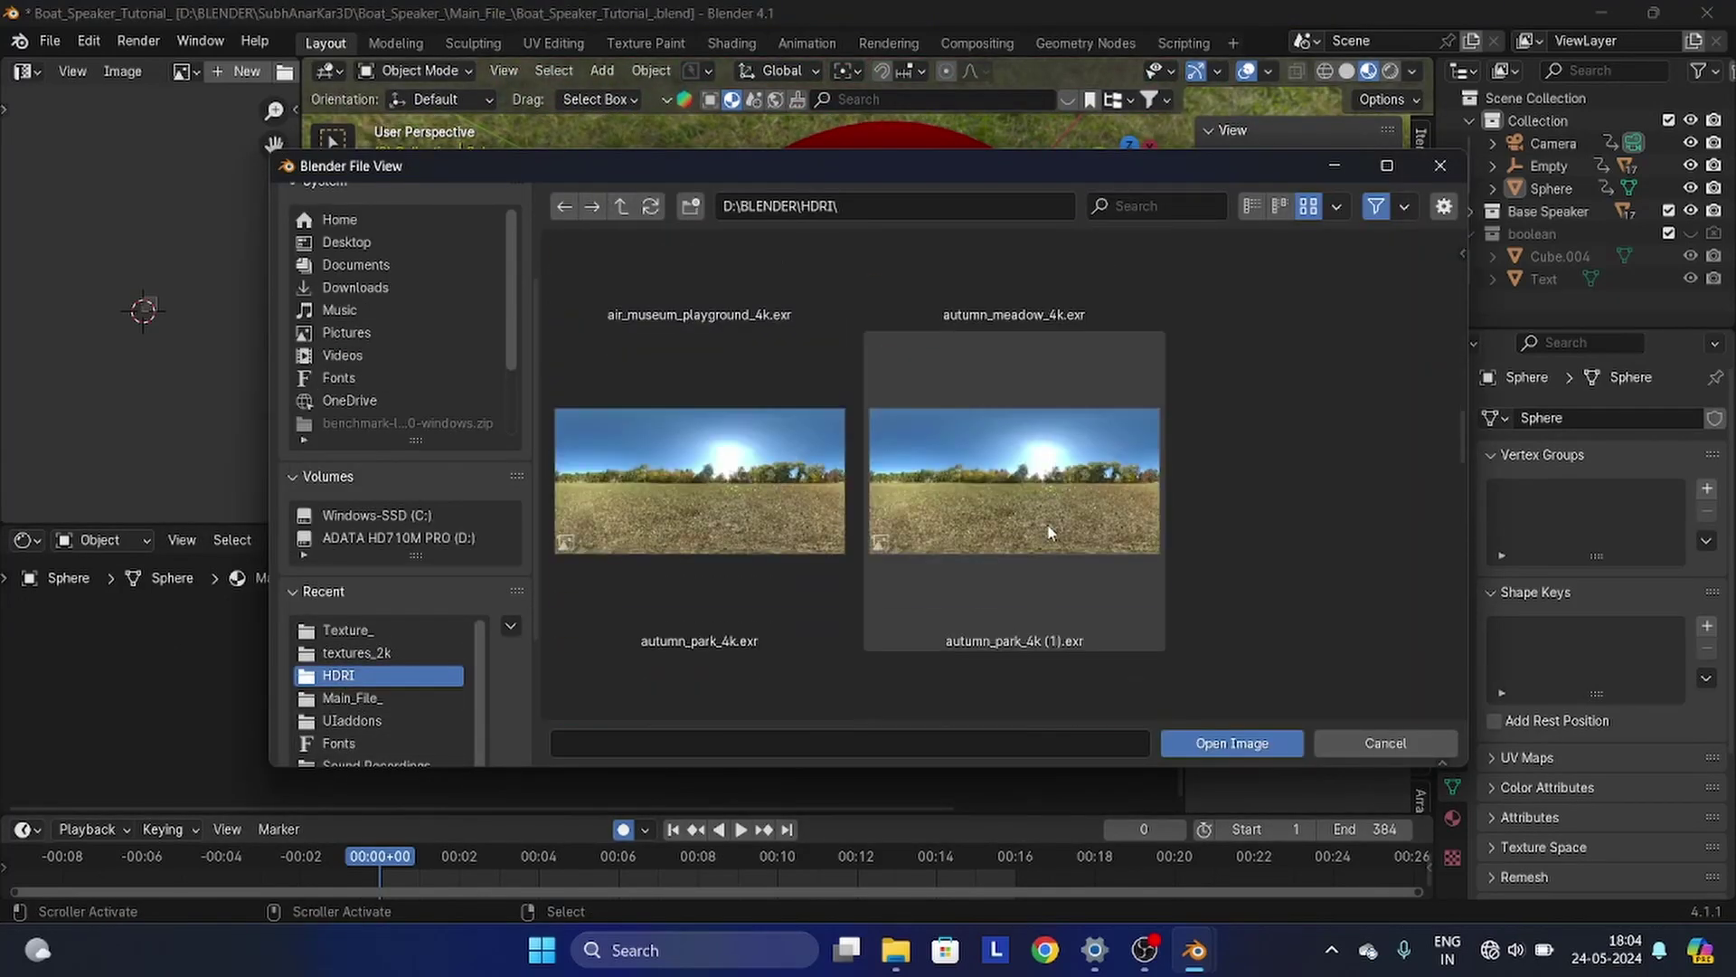
click(692, 491)
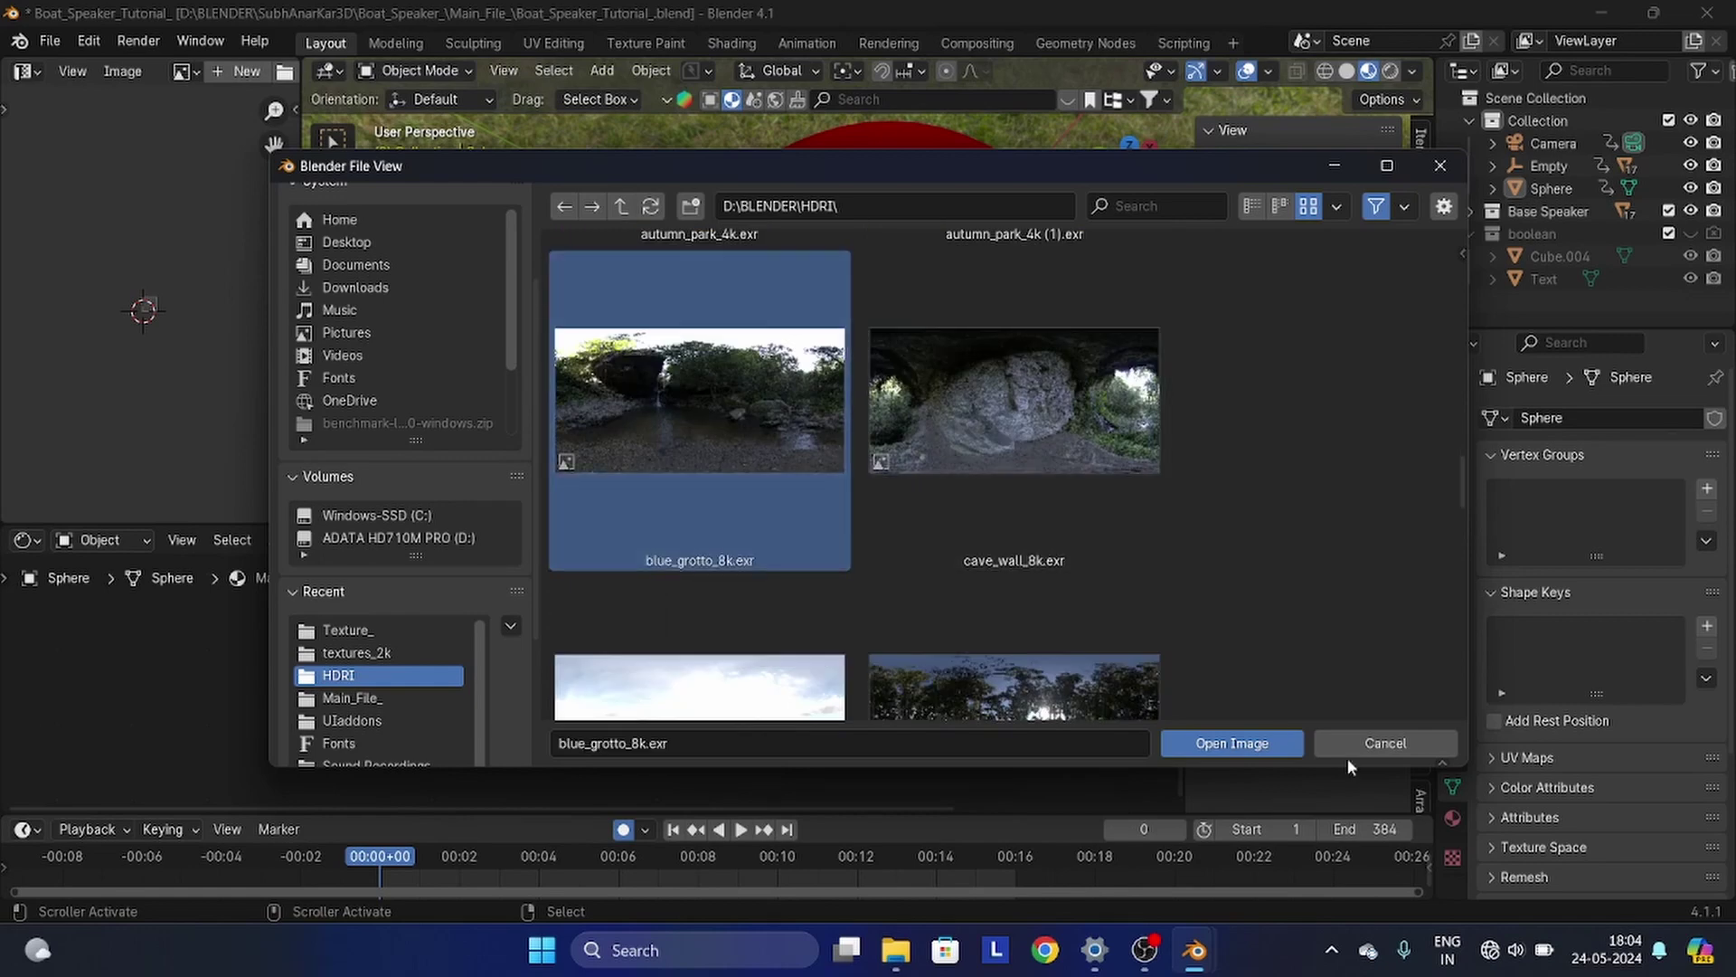
click(1239, 744)
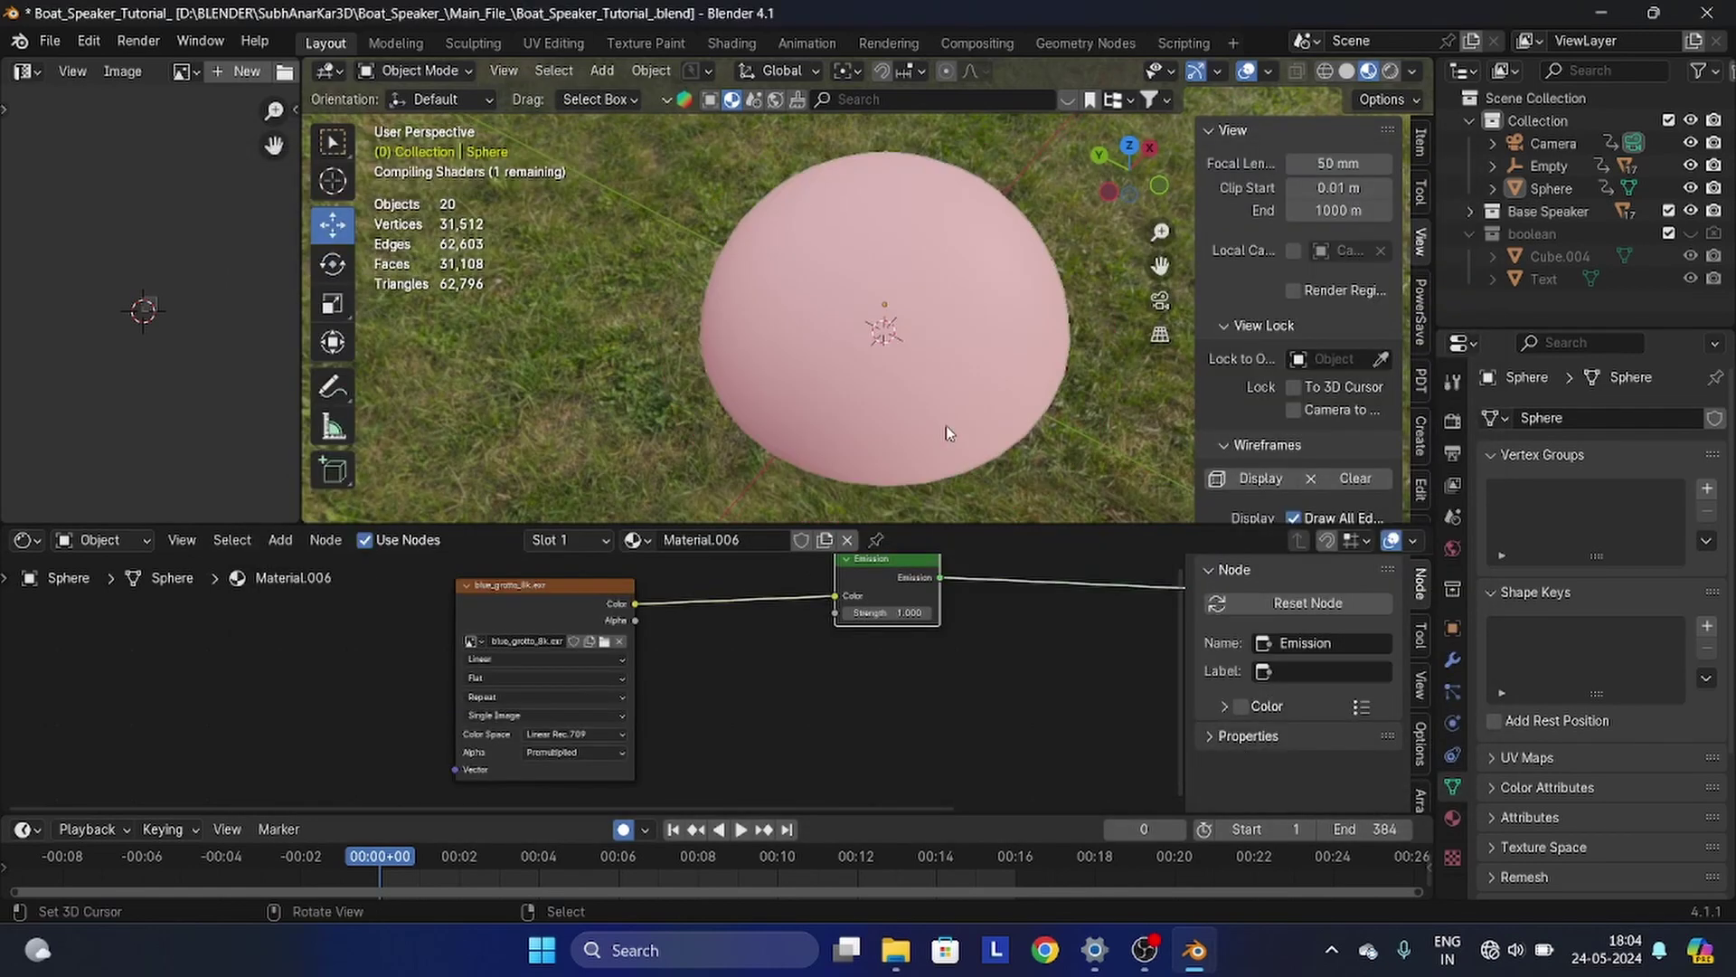
- Check how the image wraps the dome and add Texture Coordinate and Mapping nodes to the Image Texture
middle_drag(930, 408, 937, 190)
click(1269, 77)
click(1128, 501)
scroll(849, 378, up, 2)
scroll(922, 235, down, 2)
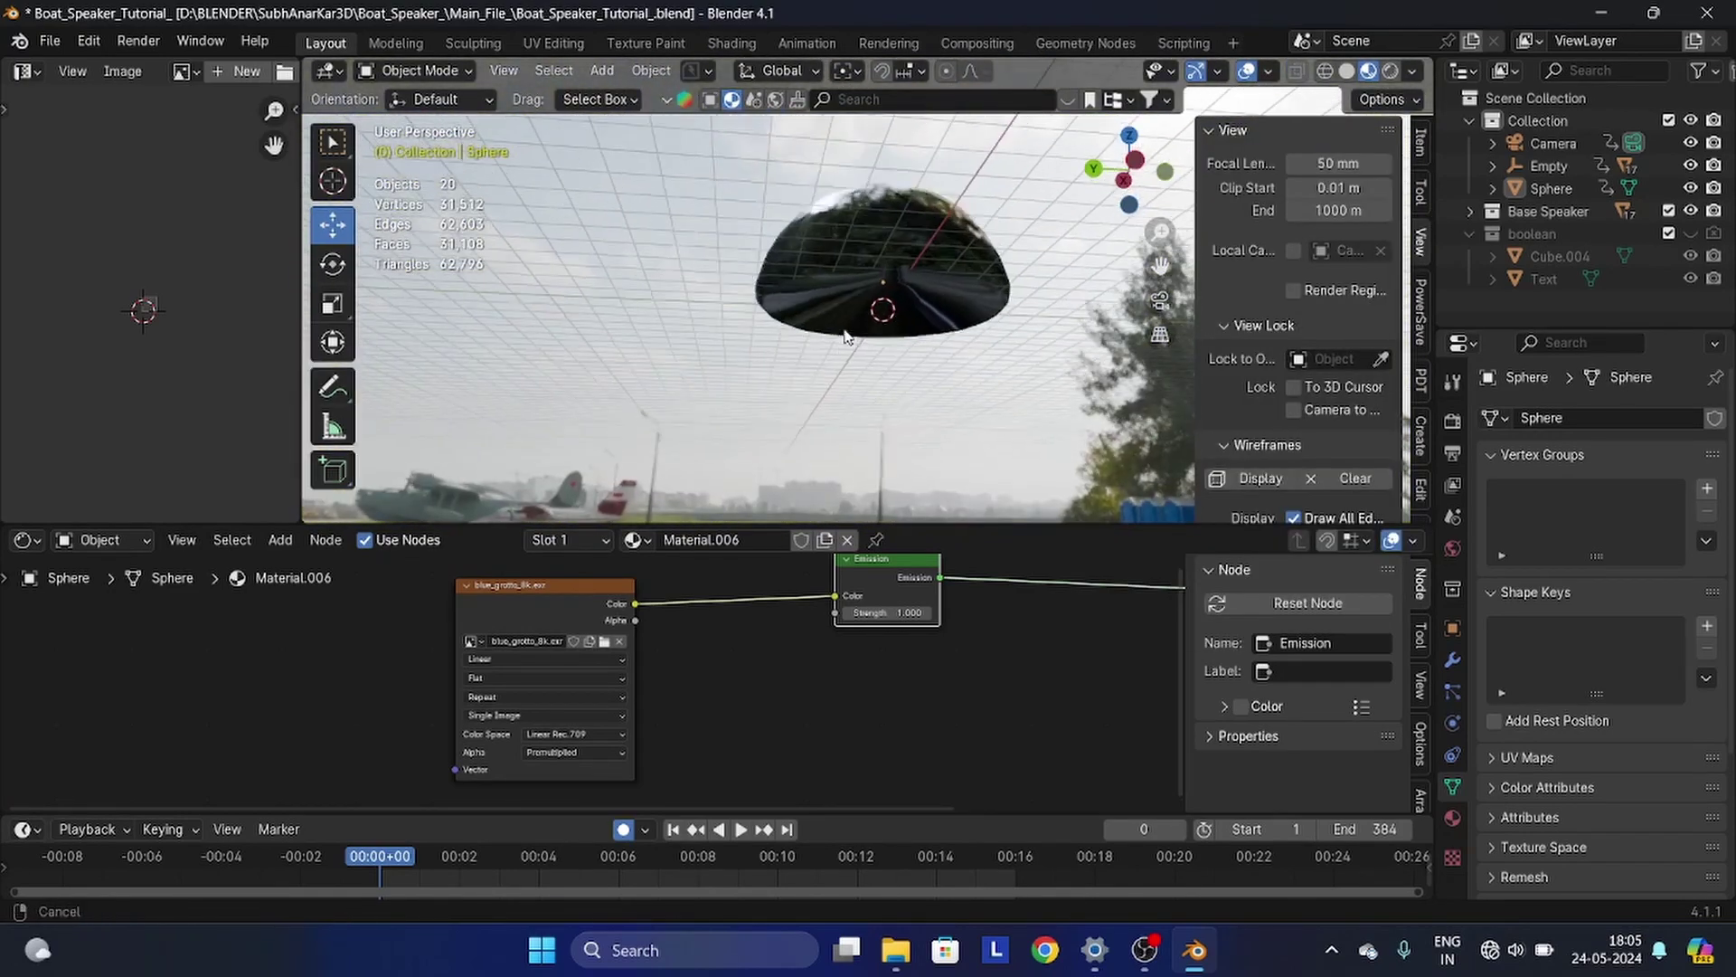
key(ctrl+t)
middle_drag(932, 253, 868, 380)
scroll(940, 606, down, 2)
middle_drag(949, 597, 802, 644)
drag(729, 644, 710, 640)
- Add a Transparent BSDF and combine it with the Emission through a Mix Shader feeding the material's surface
key(shift+a)
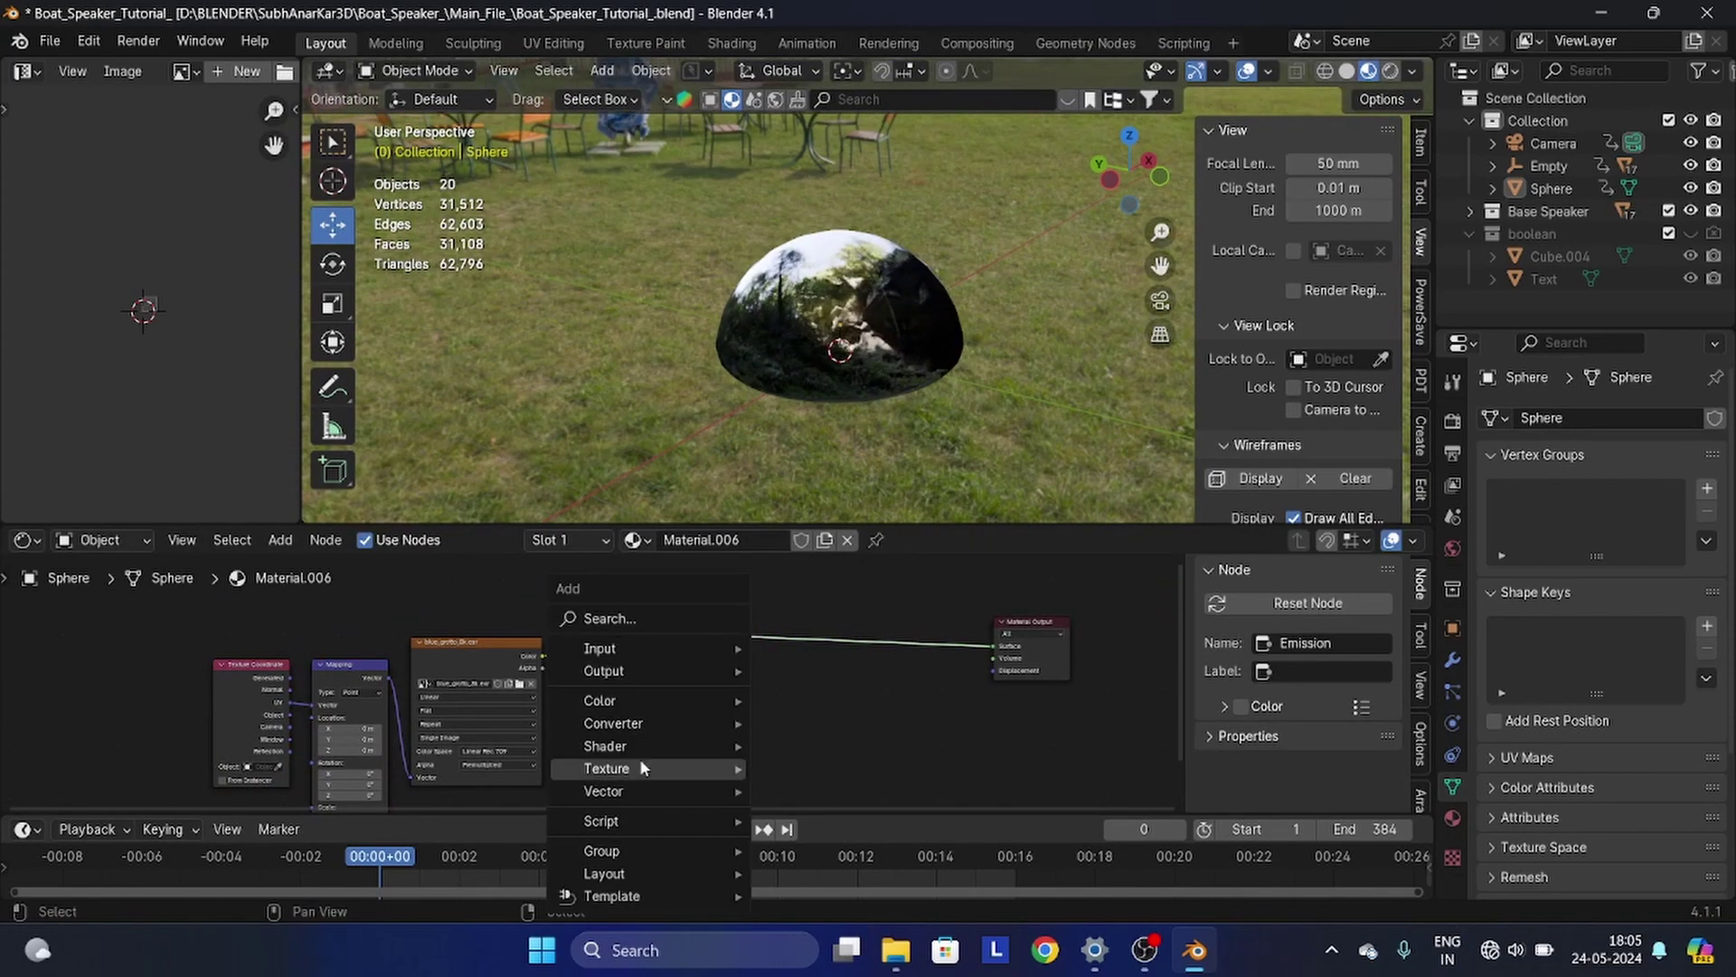
mouse_move(647, 748)
click(824, 701)
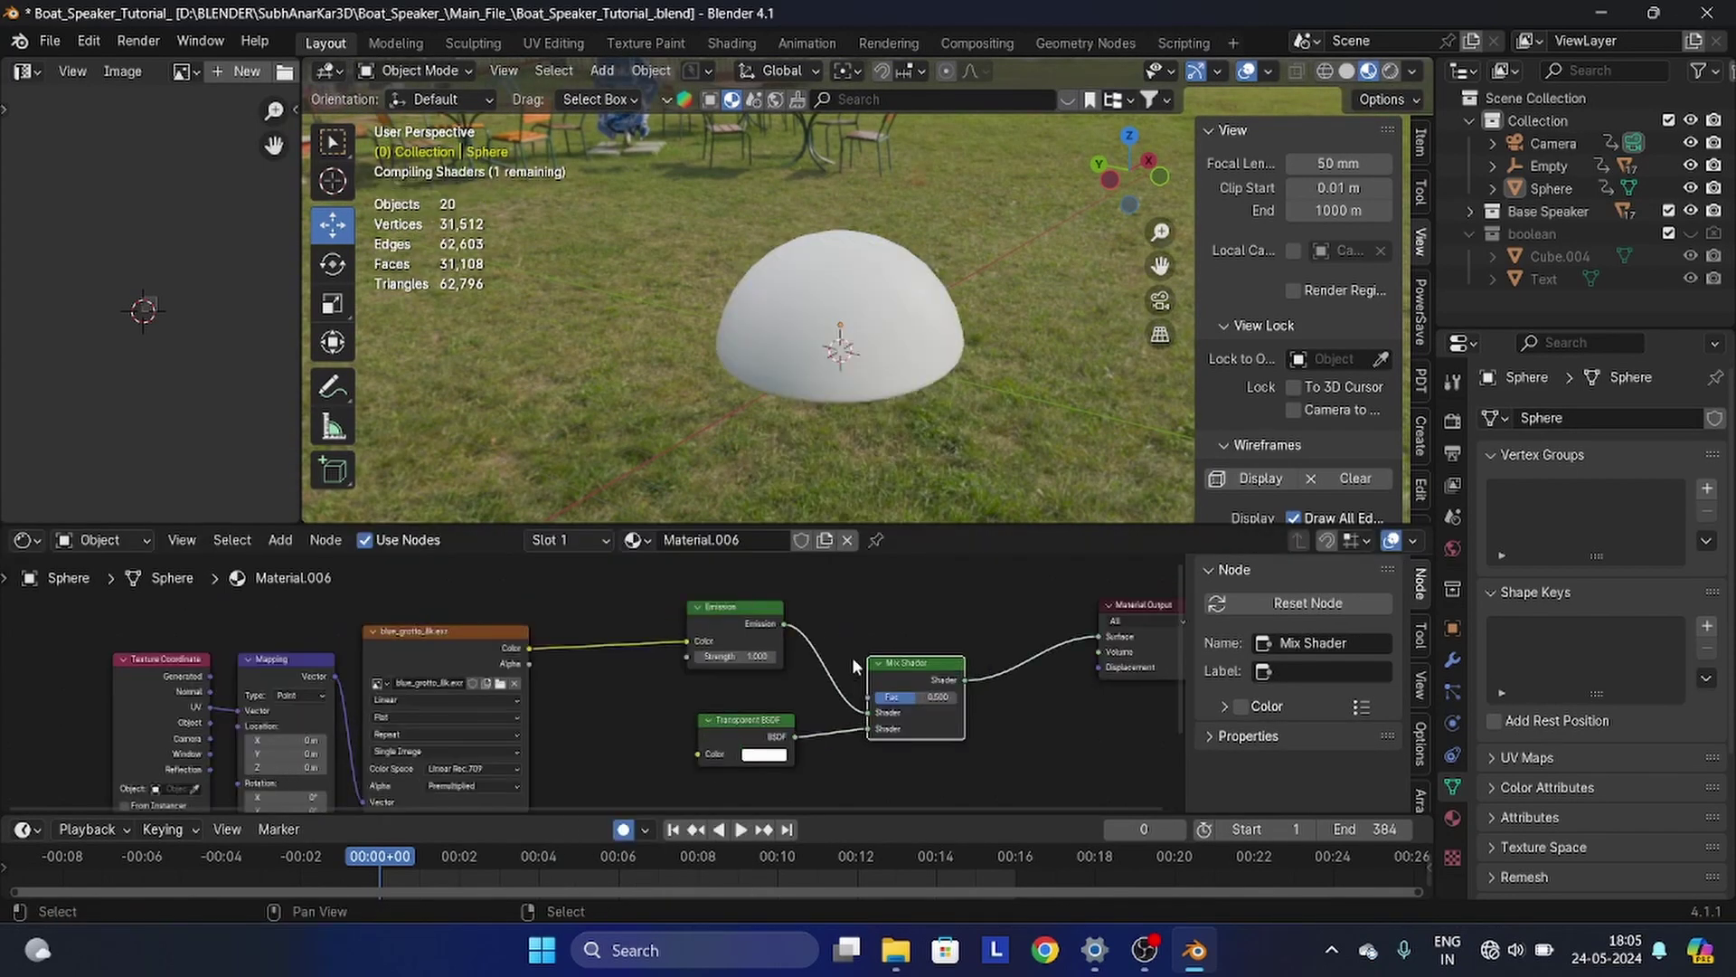
- Add a Geometry node above the Emission and use its Backfacing output as the Mix Shader's factor
drag(847, 624, 717, 626)
click(713, 621)
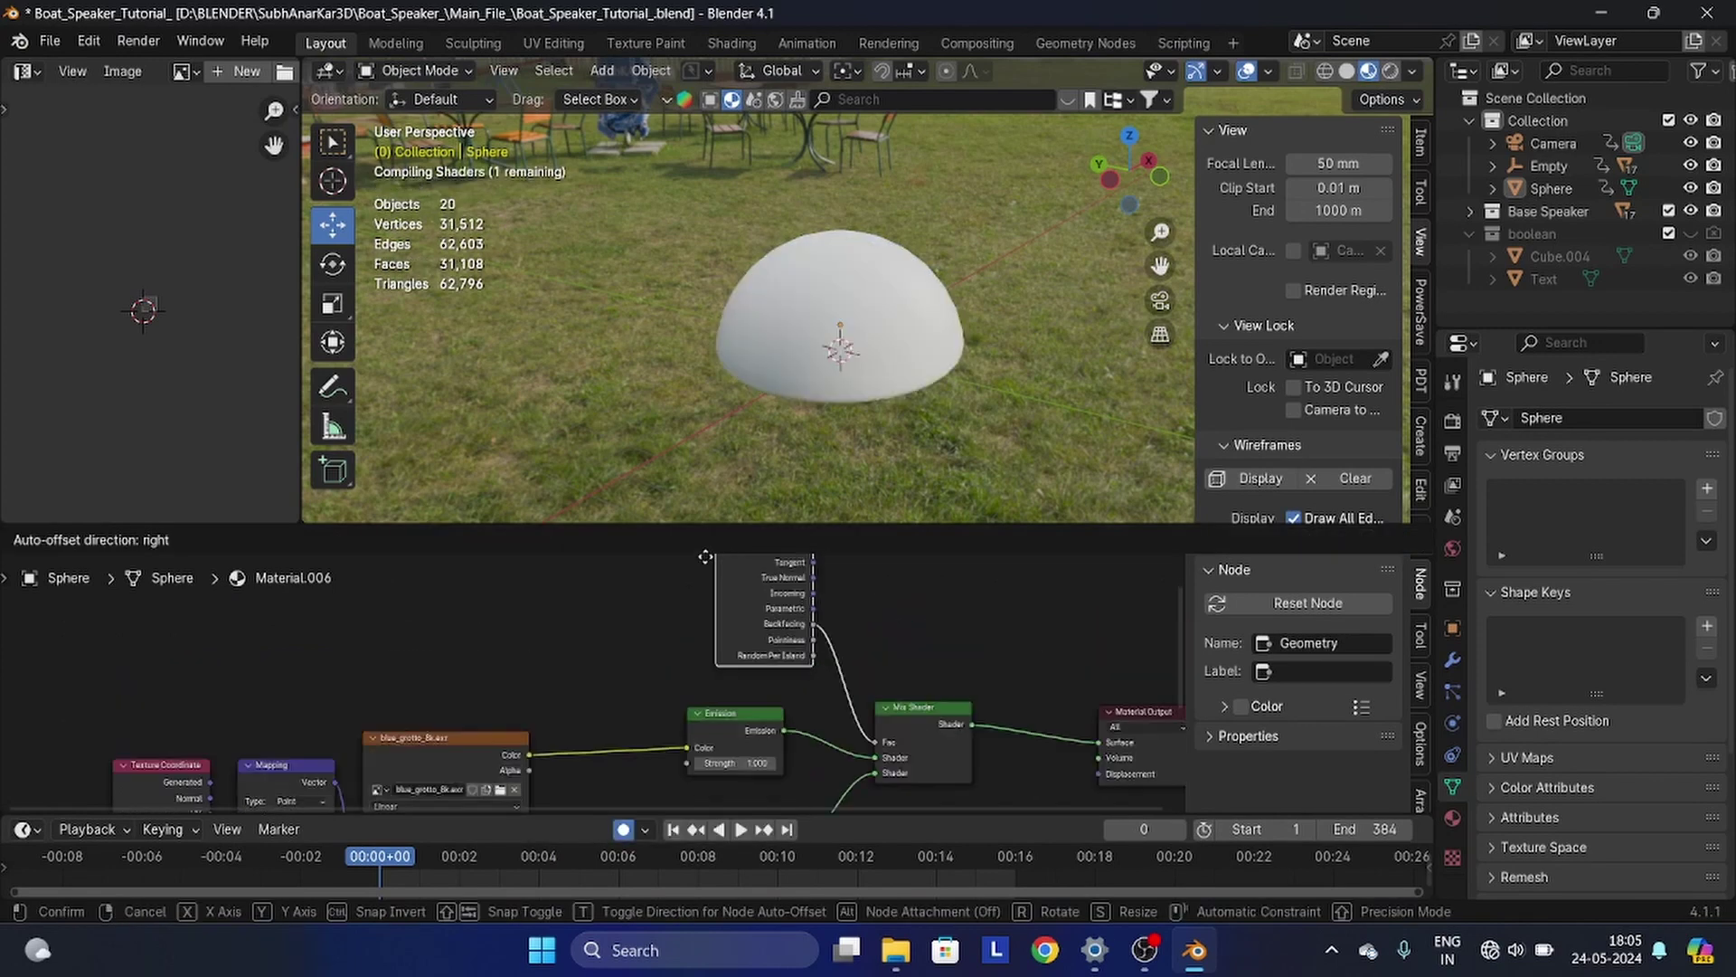
click(713, 708)
scroll(769, 728, down, 3)
middle_drag(832, 760, 693, 642)
scroll(1500, 769, down, 3)
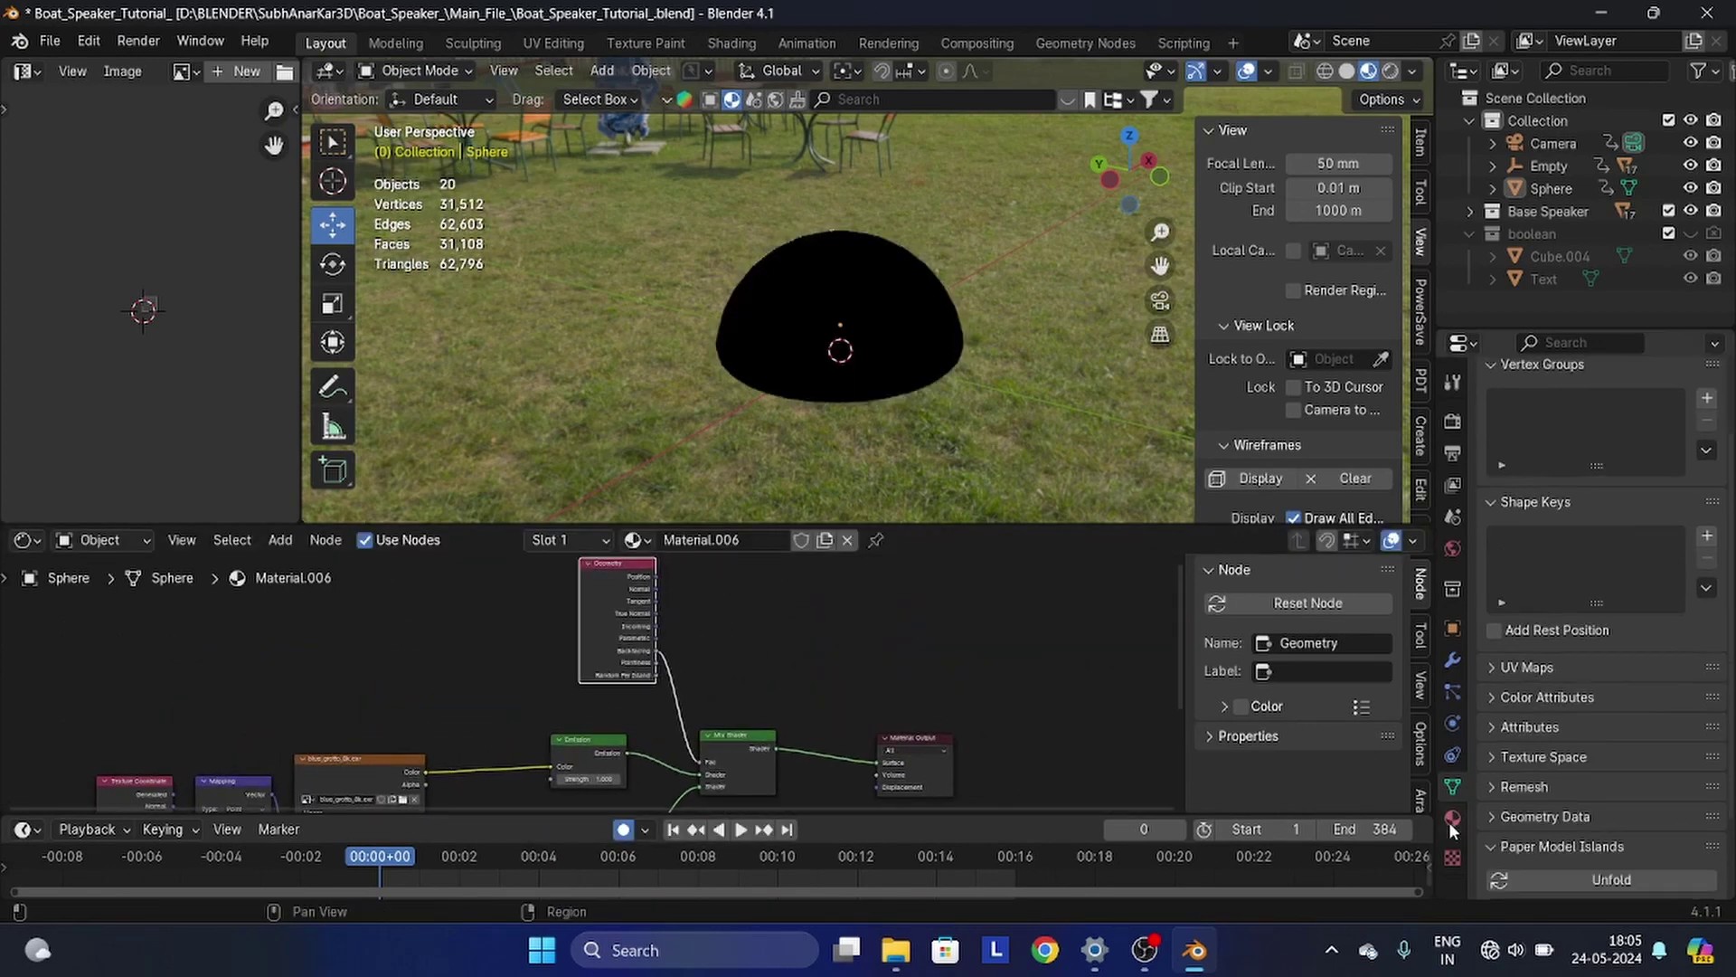
- Change the render engine from Cycles to Eevee
click(1452, 818)
scroll(1533, 651, down, 8)
scroll(1582, 659, down, 2)
click(1452, 421)
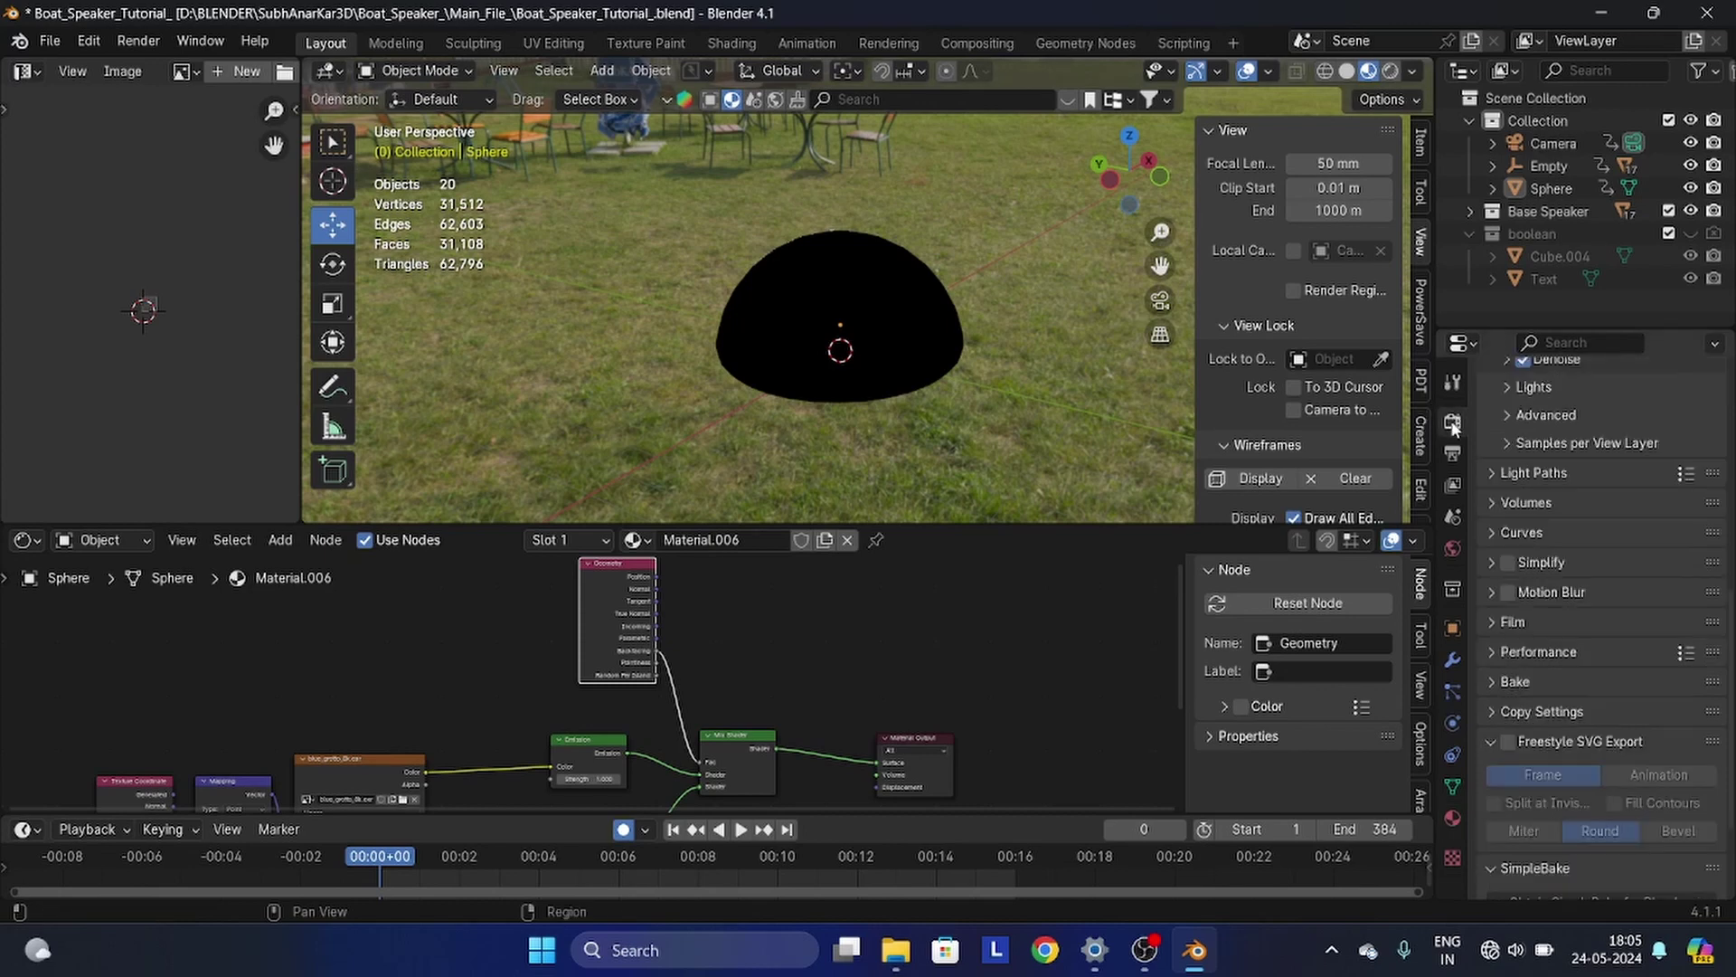
scroll(1550, 427, up, 11)
scroll(873, 370, up, 3)
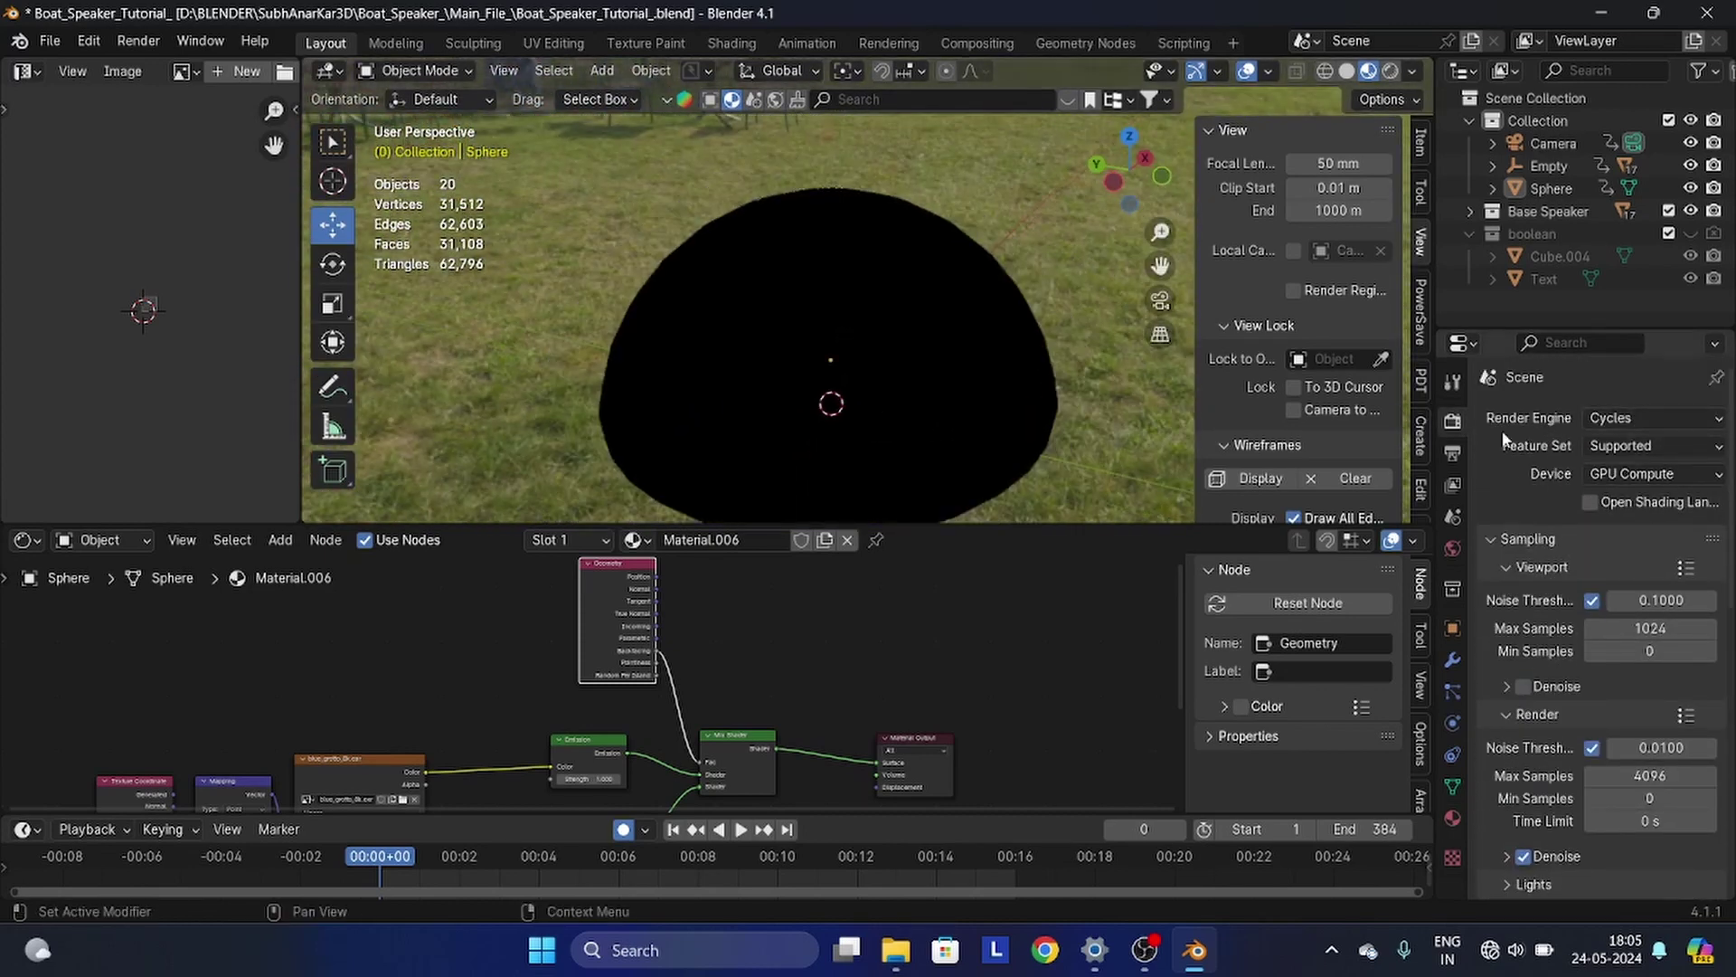
click(1612, 444)
- Set the dome material's blend mode to Alpha Blend and check the see-through dome up close
click(1453, 817)
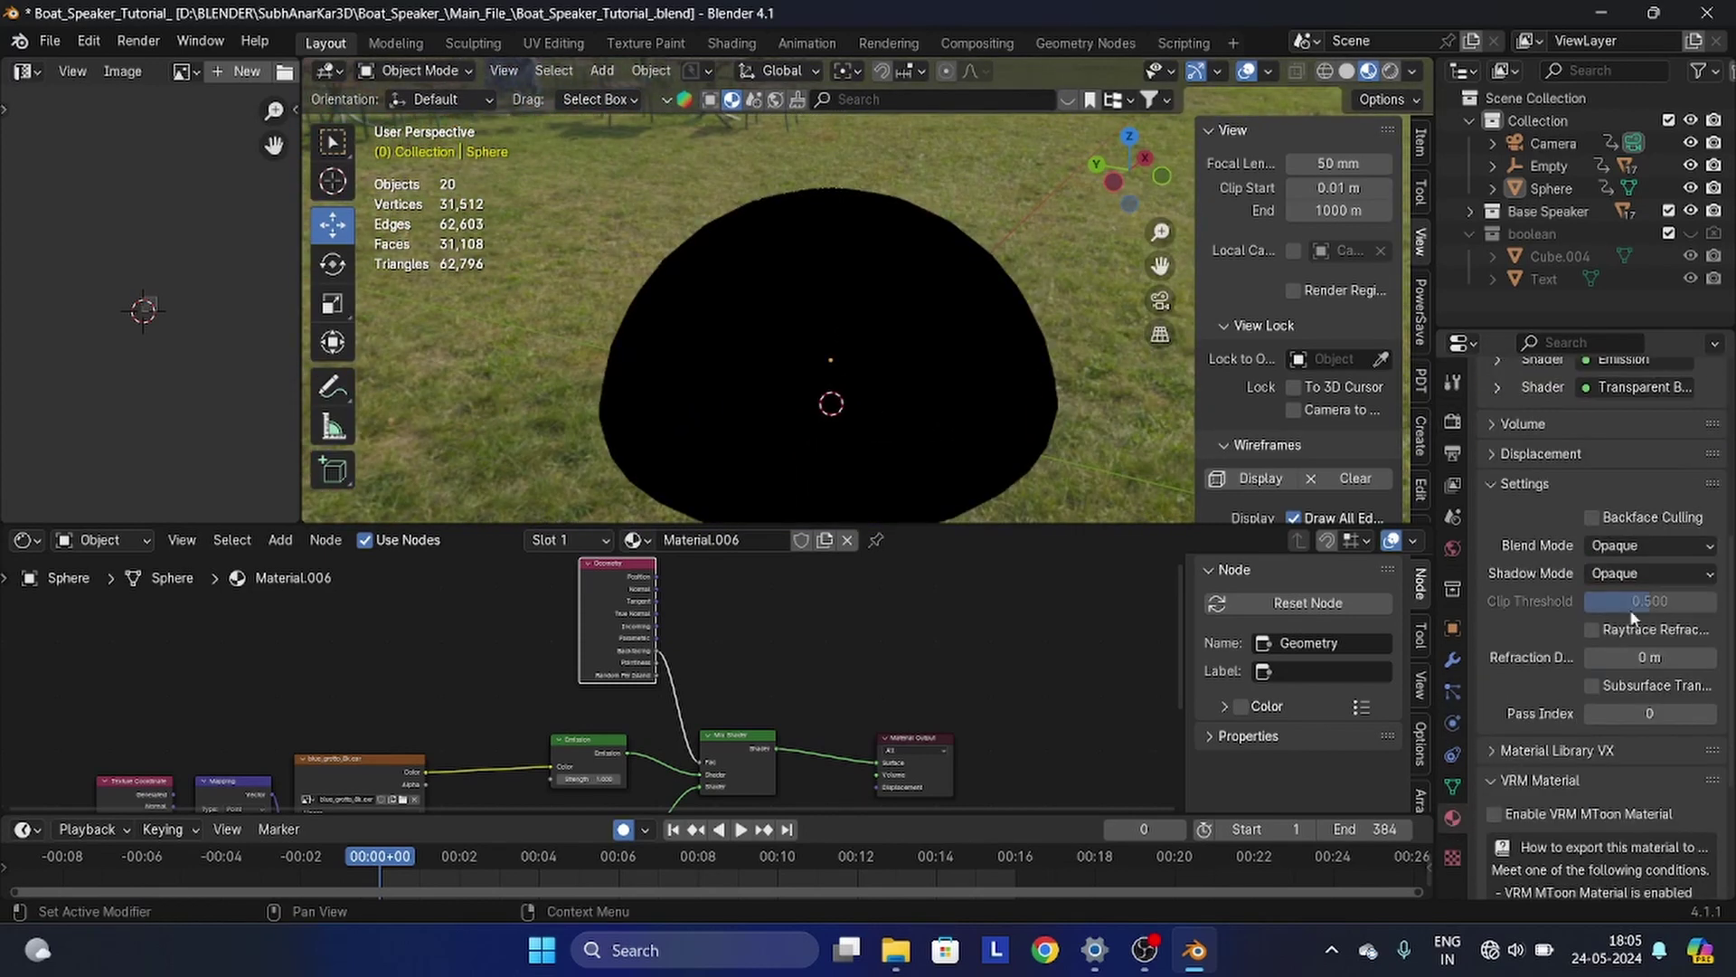
click(1600, 651)
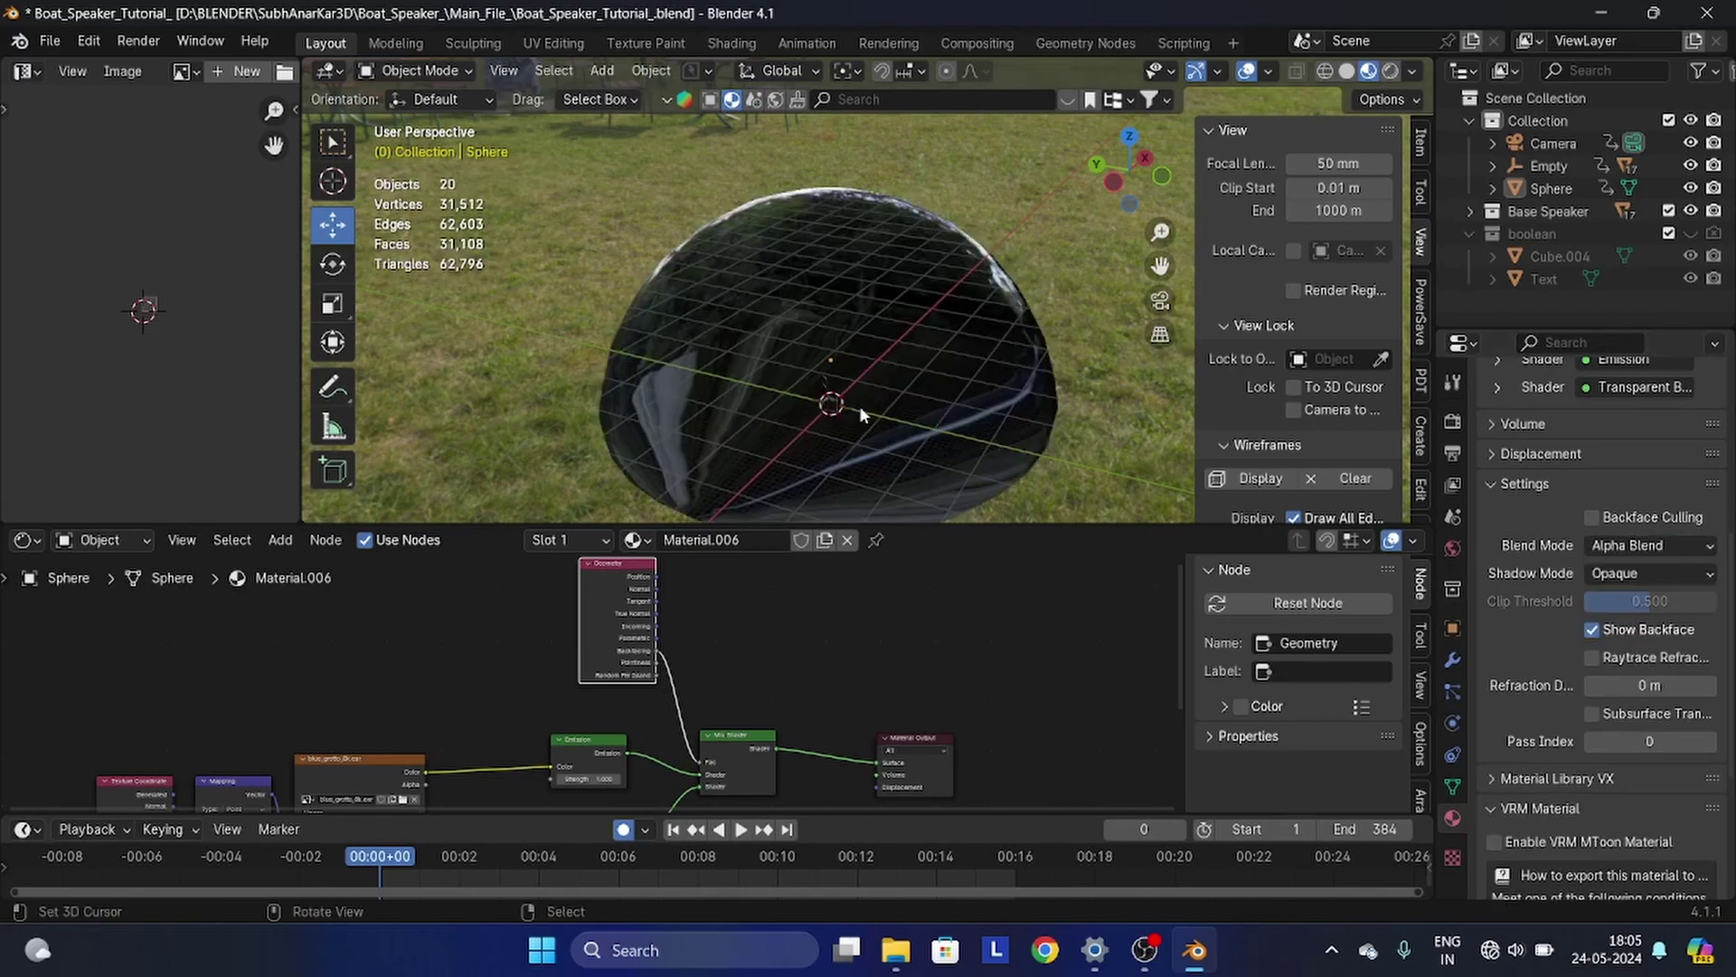
middle_drag(859, 405, 723, 241)
scroll(822, 441, up, 6)
scroll(972, 347, up, 5)
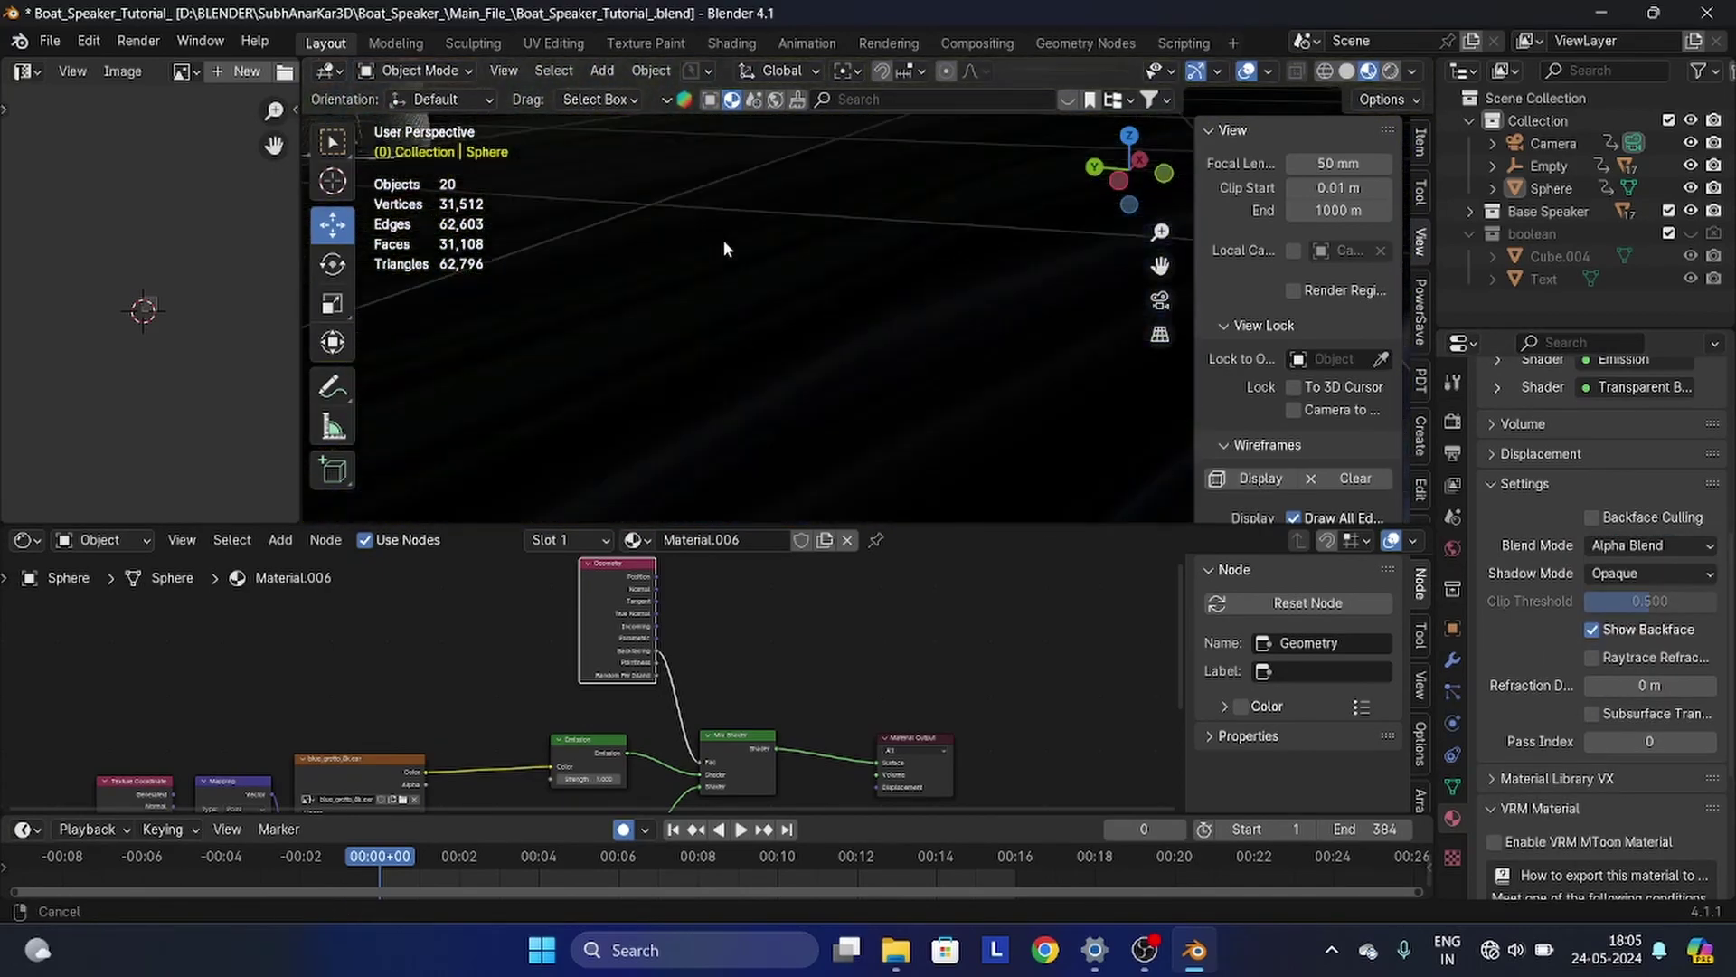
scroll(912, 355, down, 12)
- Turn off the viewport overlays and select the dome
click(1246, 71)
middle_drag(1077, 184, 884, 348)
click(884, 347)
- Try Box projection for the dome's image texture
middle_drag(388, 787, 696, 638)
scroll(696, 638, up, 4)
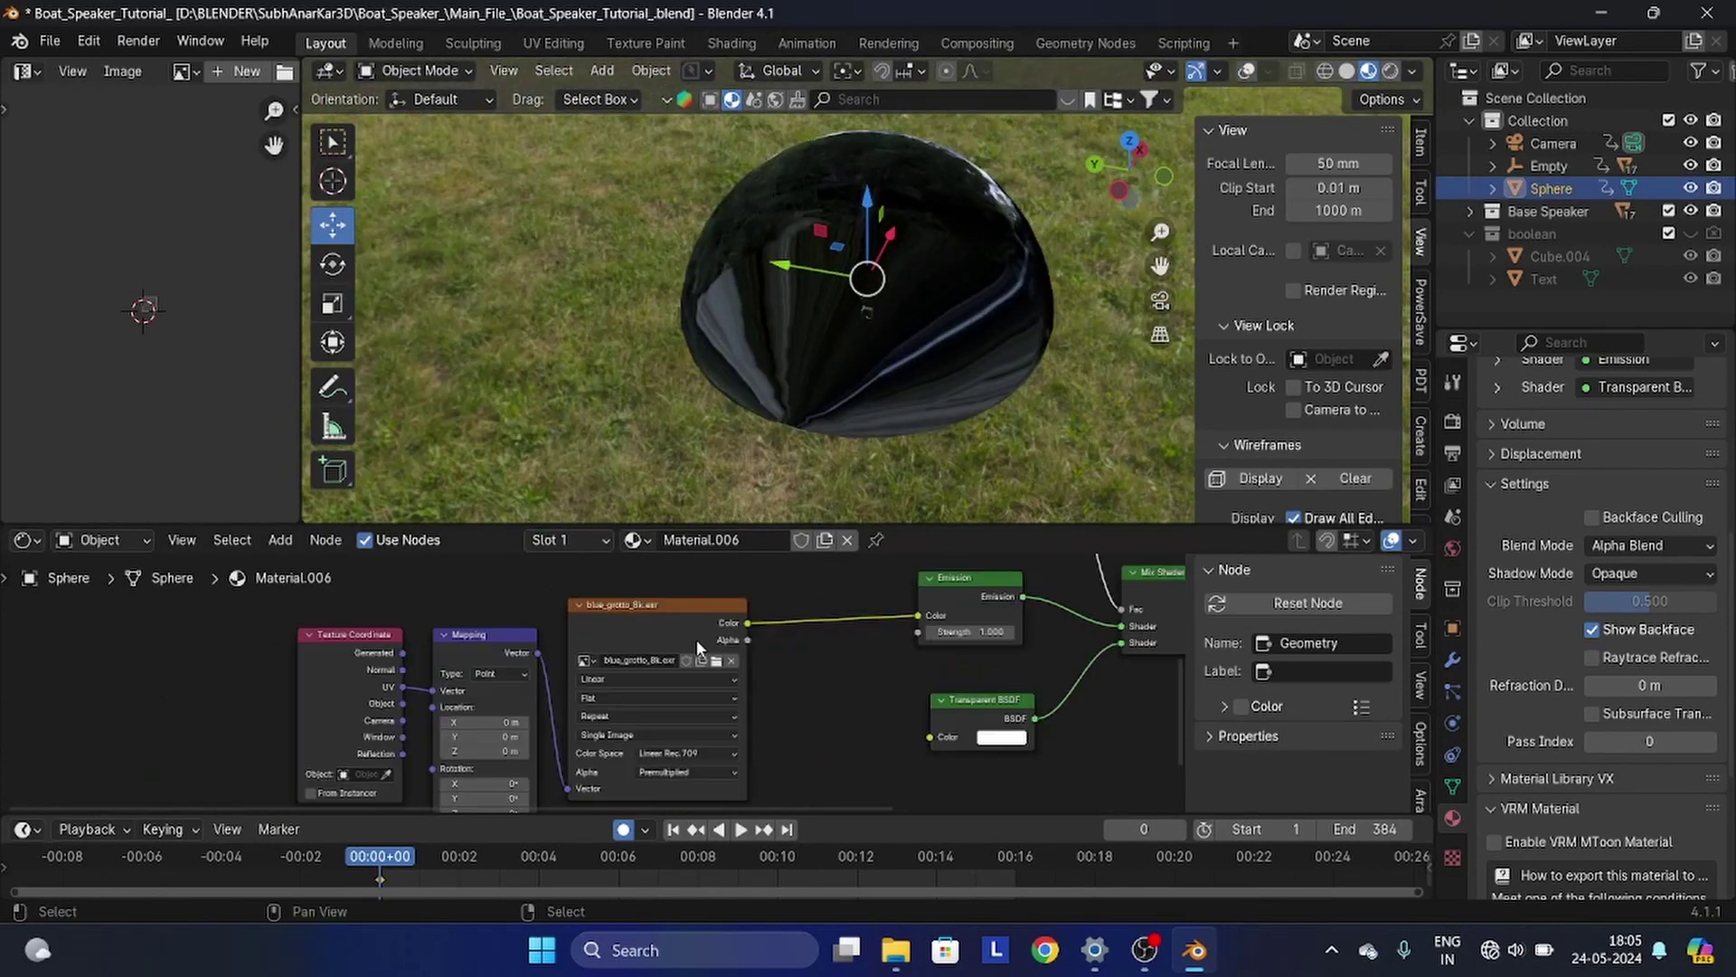
scroll(689, 646, up, 7)
middle_drag(570, 715, 580, 672)
scroll(583, 677, up, 3)
scroll(561, 770, down, 8)
scroll(579, 733, down, 4)
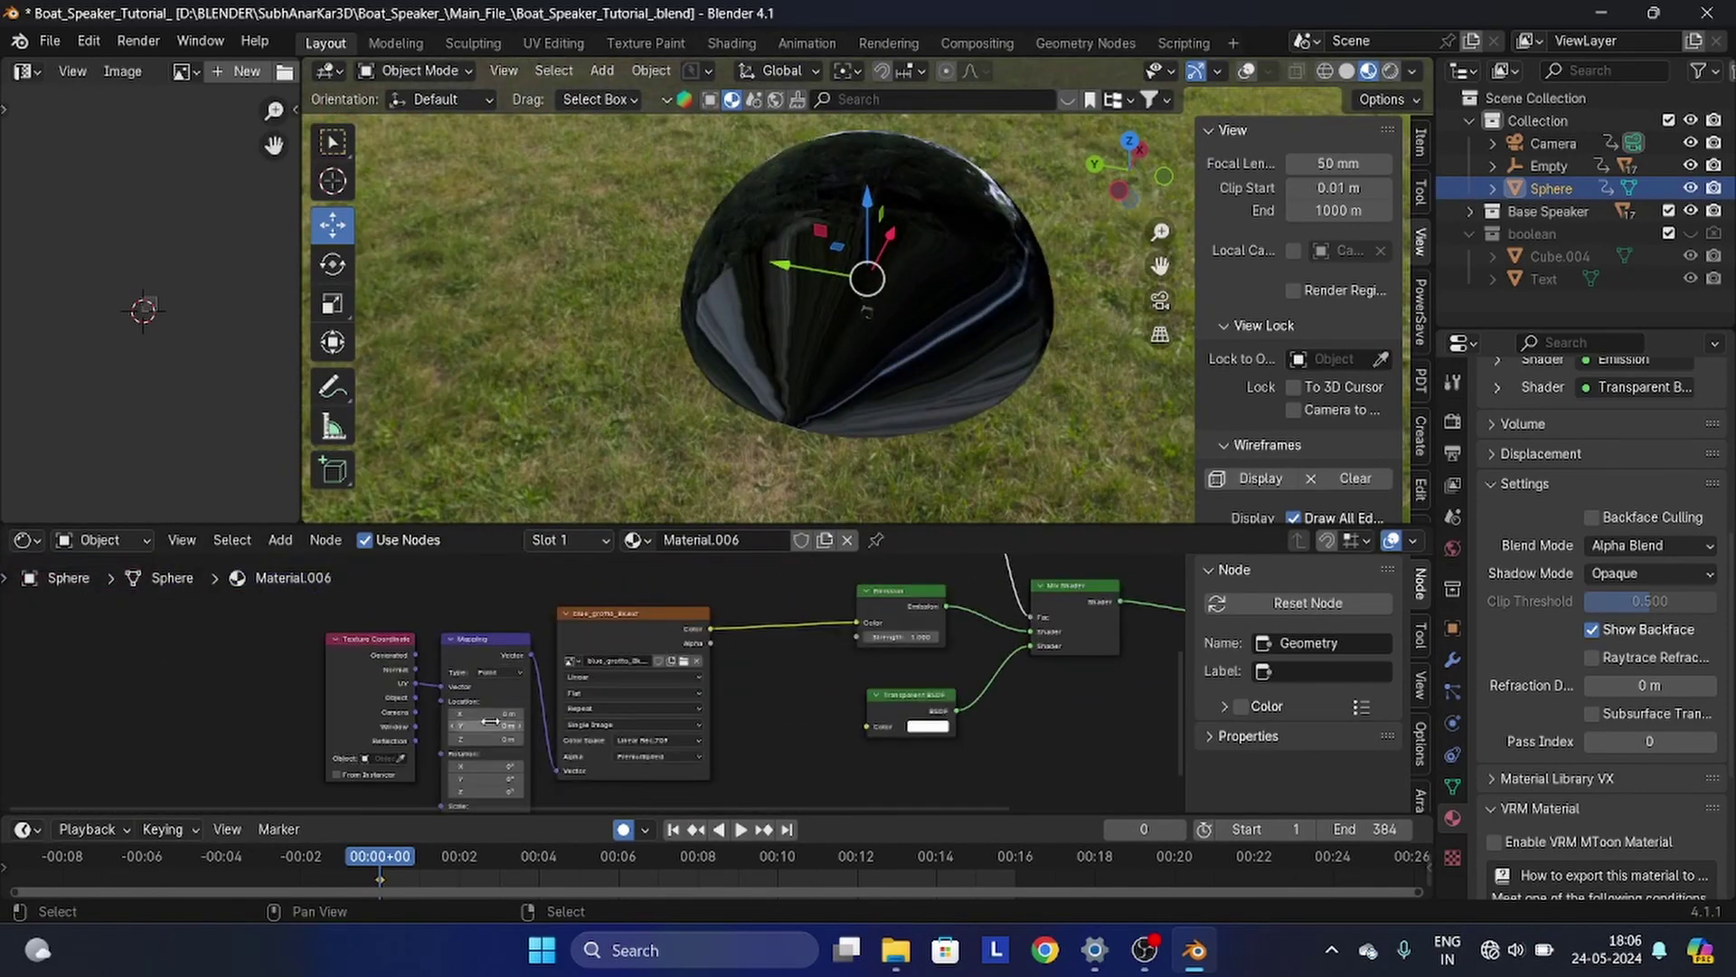
scroll(654, 661, up, 9)
mouse_move(511, 737)
middle_down()
mouse_move(649, 656)
mouse_move(639, 711)
middle_up()
click(654, 659)
click(655, 660)
click(654, 659)
click(767, 618)
click(741, 717)
- Set the image texture's projection to Sphere and its extension mode to Extend
click(750, 617)
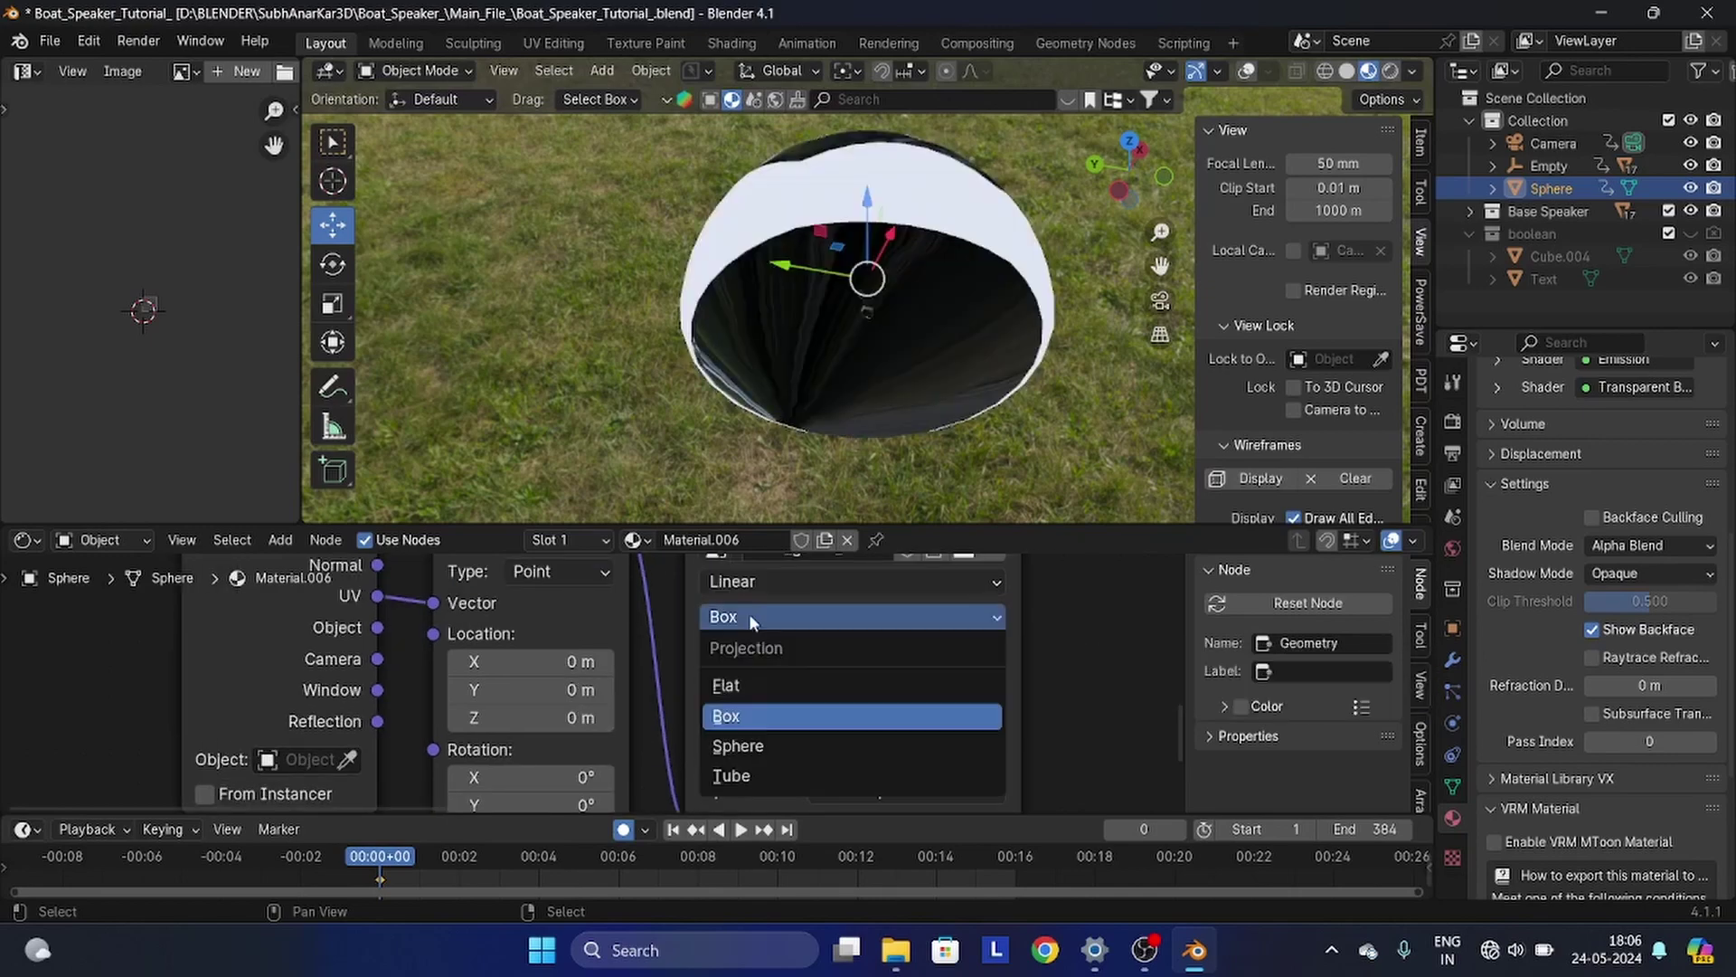
click(738, 745)
middle_drag(904, 389, 912, 316)
click(795, 651)
click(783, 751)
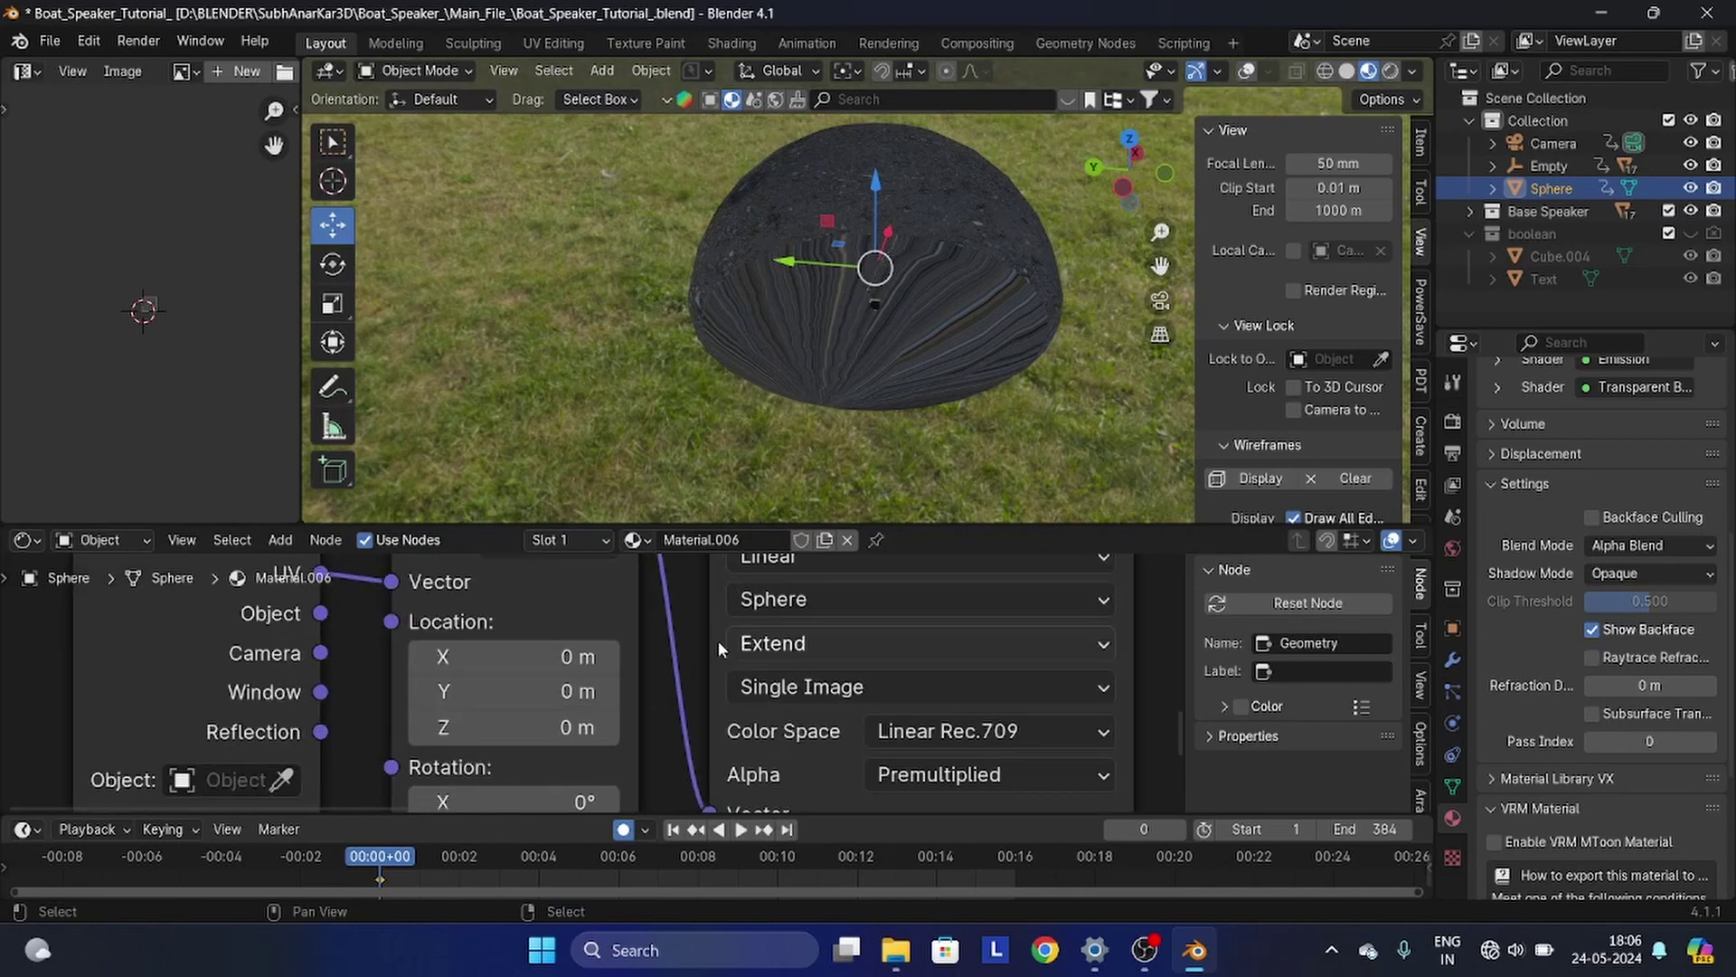
- Raise the Mapping node's Z location to 1.1 m to test the image placement
click(602, 720)
click(603, 720)
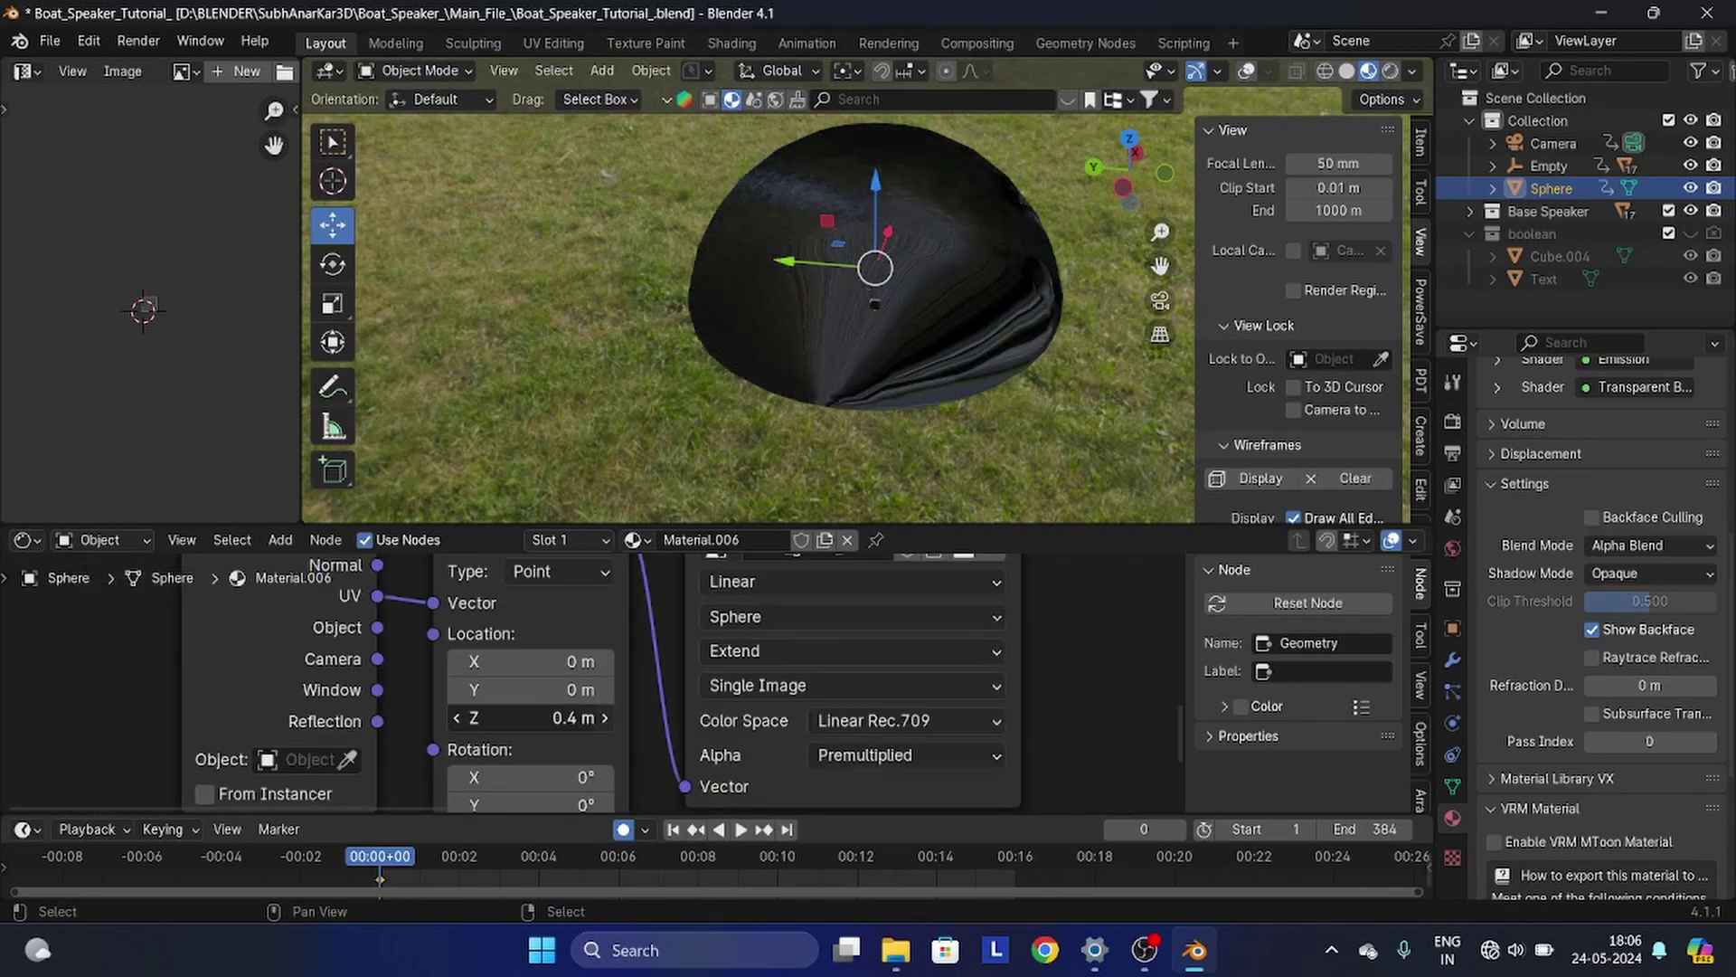
click(602, 721)
click(602, 721)
click(603, 721)
click(603, 720)
click(602, 721)
click(602, 720)
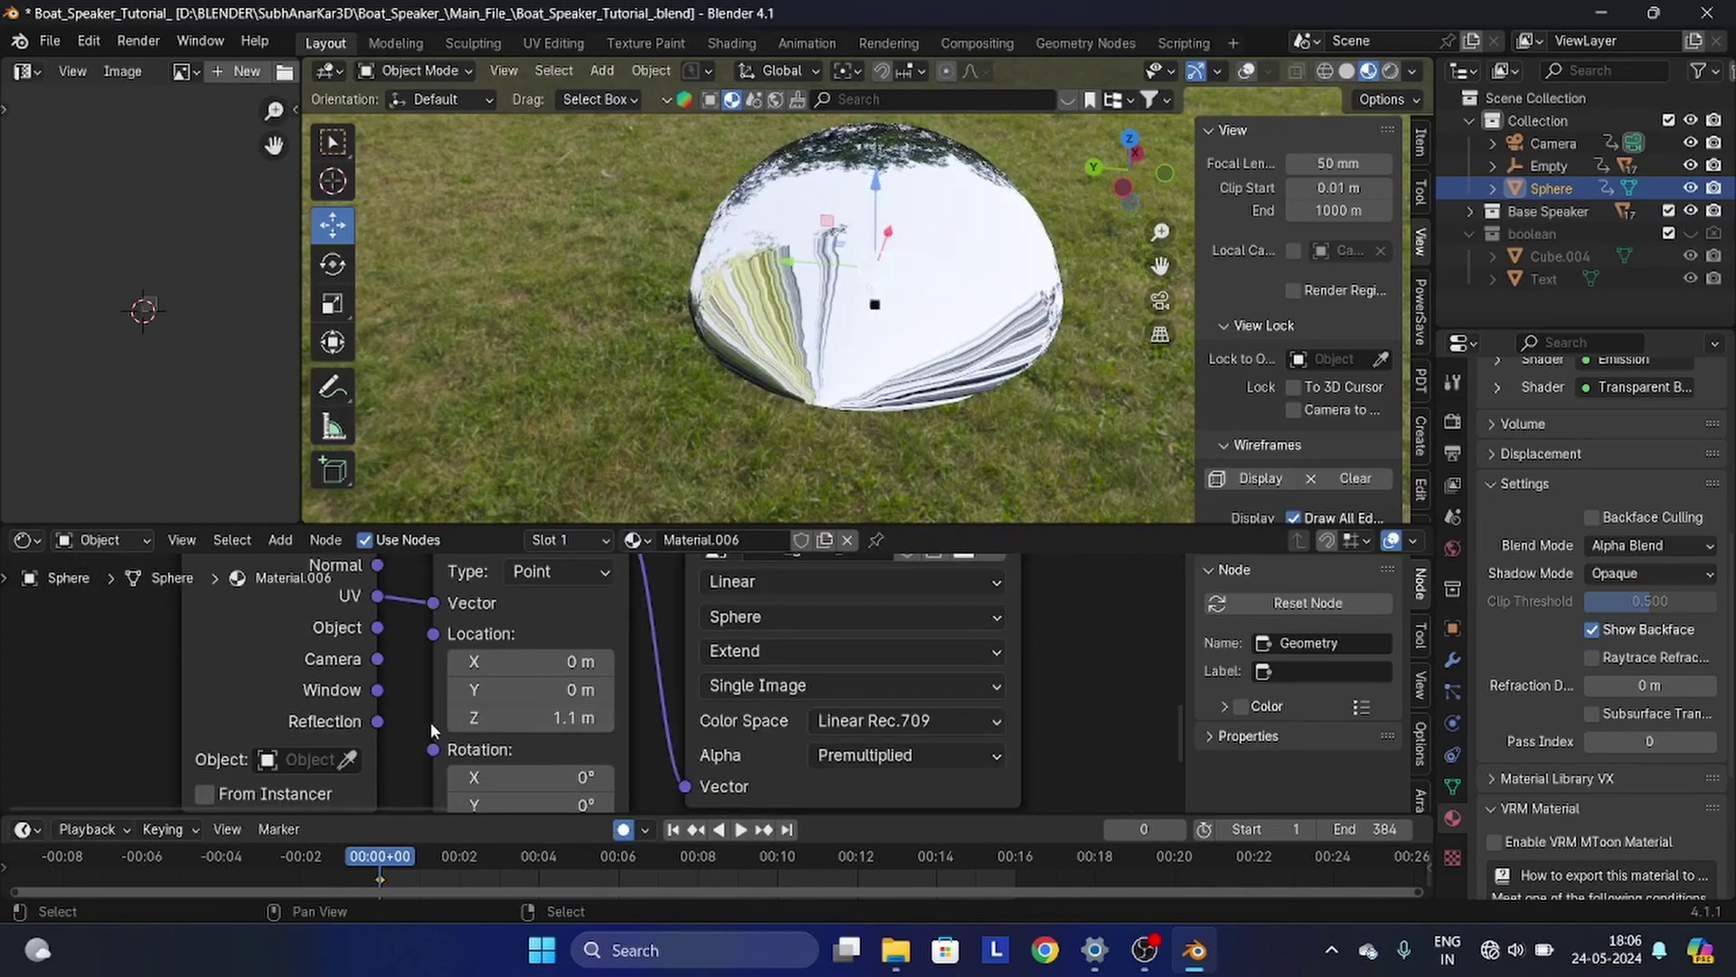
- Lower the Mapping node's Z location to -0.6 m
click(457, 719)
click(457, 718)
click(457, 719)
click(457, 718)
click(456, 719)
click(457, 719)
click(457, 719)
click(457, 719)
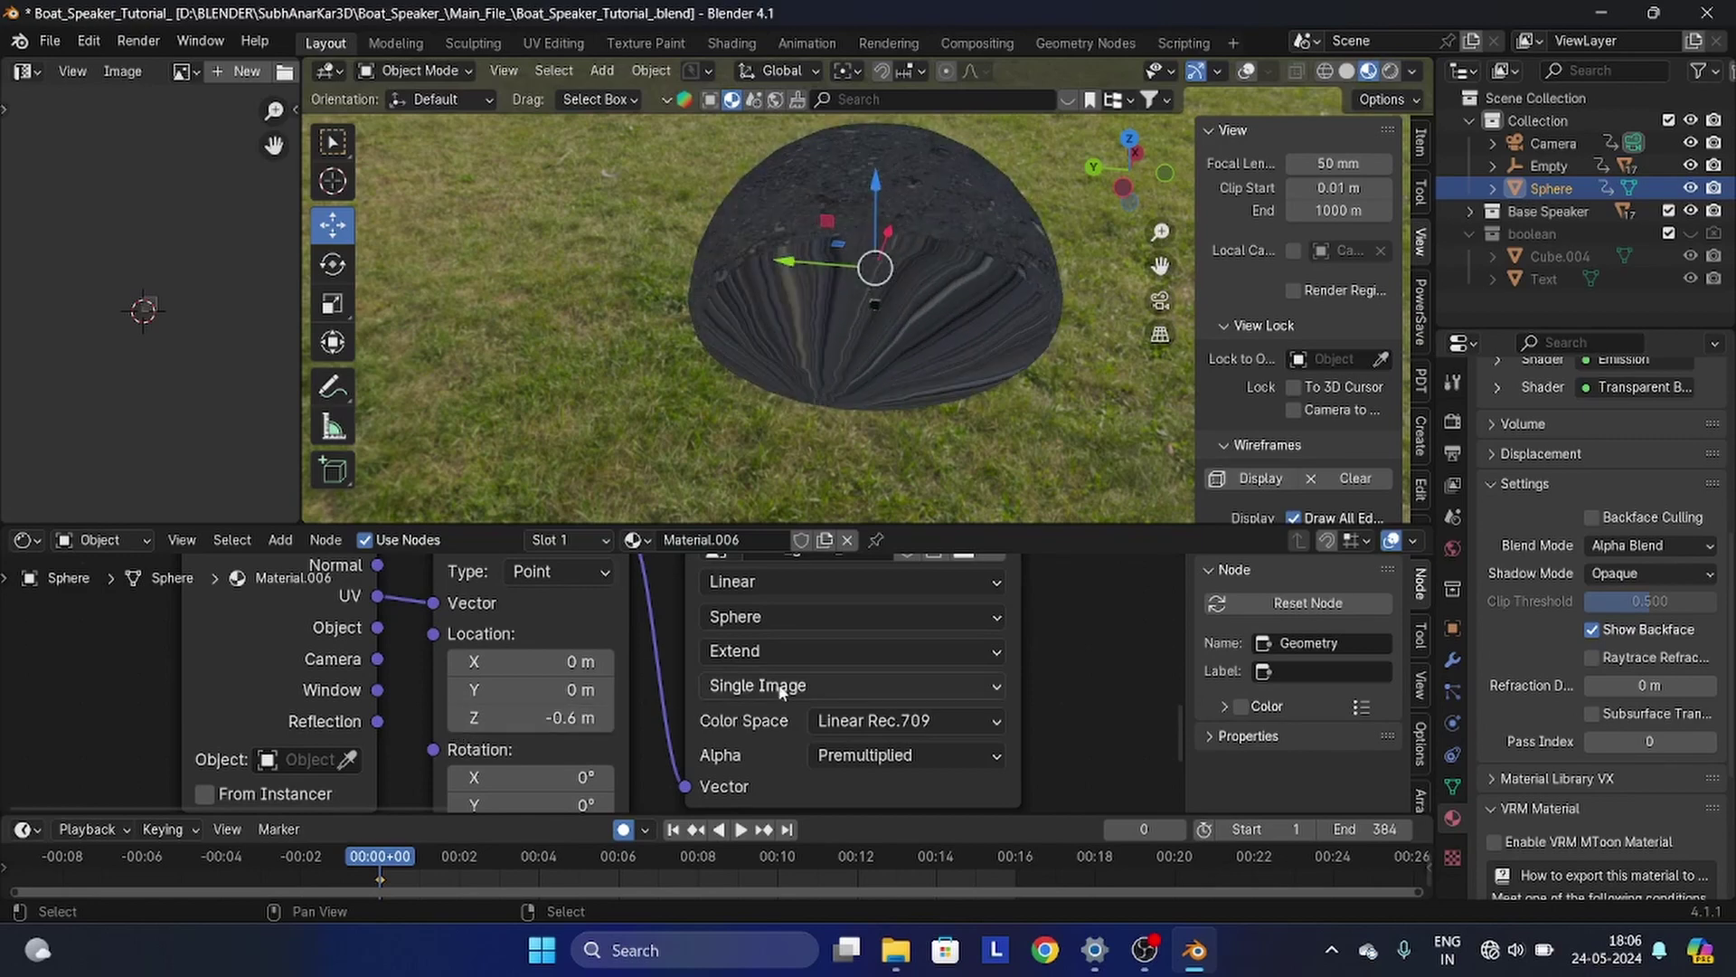
- Connect the Texture Coordinate's Object output to the Mapping vector, with the Sphere as reference object
scroll(783, 692, down, 2)
drag(486, 649, 493, 640)
scroll(592, 685, up, 7)
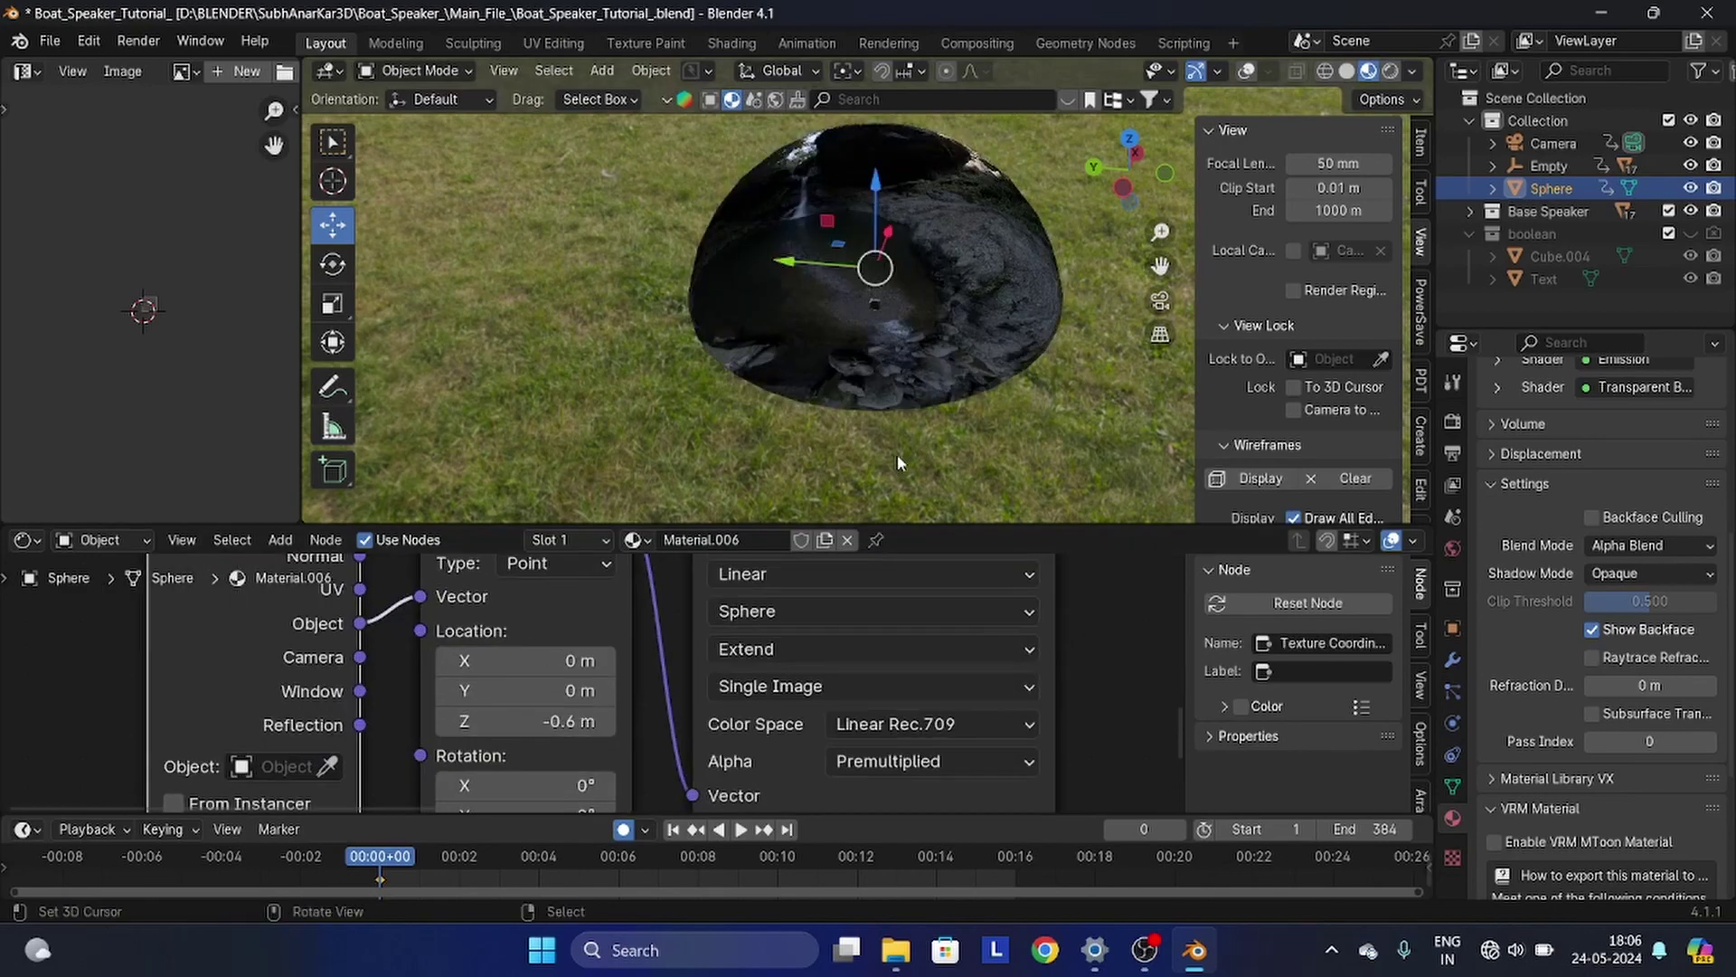
mouse_move(897, 454)
middle_down()
mouse_move(914, 337)
mouse_move(916, 443)
middle_up()
scroll(832, 318, up, 3)
mouse_move(832, 317)
middle_down()
mouse_move(904, 306)
mouse_move(867, 317)
middle_up()
- Set the Mapping node's Z location to -4.3 m so the ground lies flat inside the dome
click(608, 727)
click(608, 727)
click(607, 727)
click(607, 727)
click(608, 727)
click(608, 727)
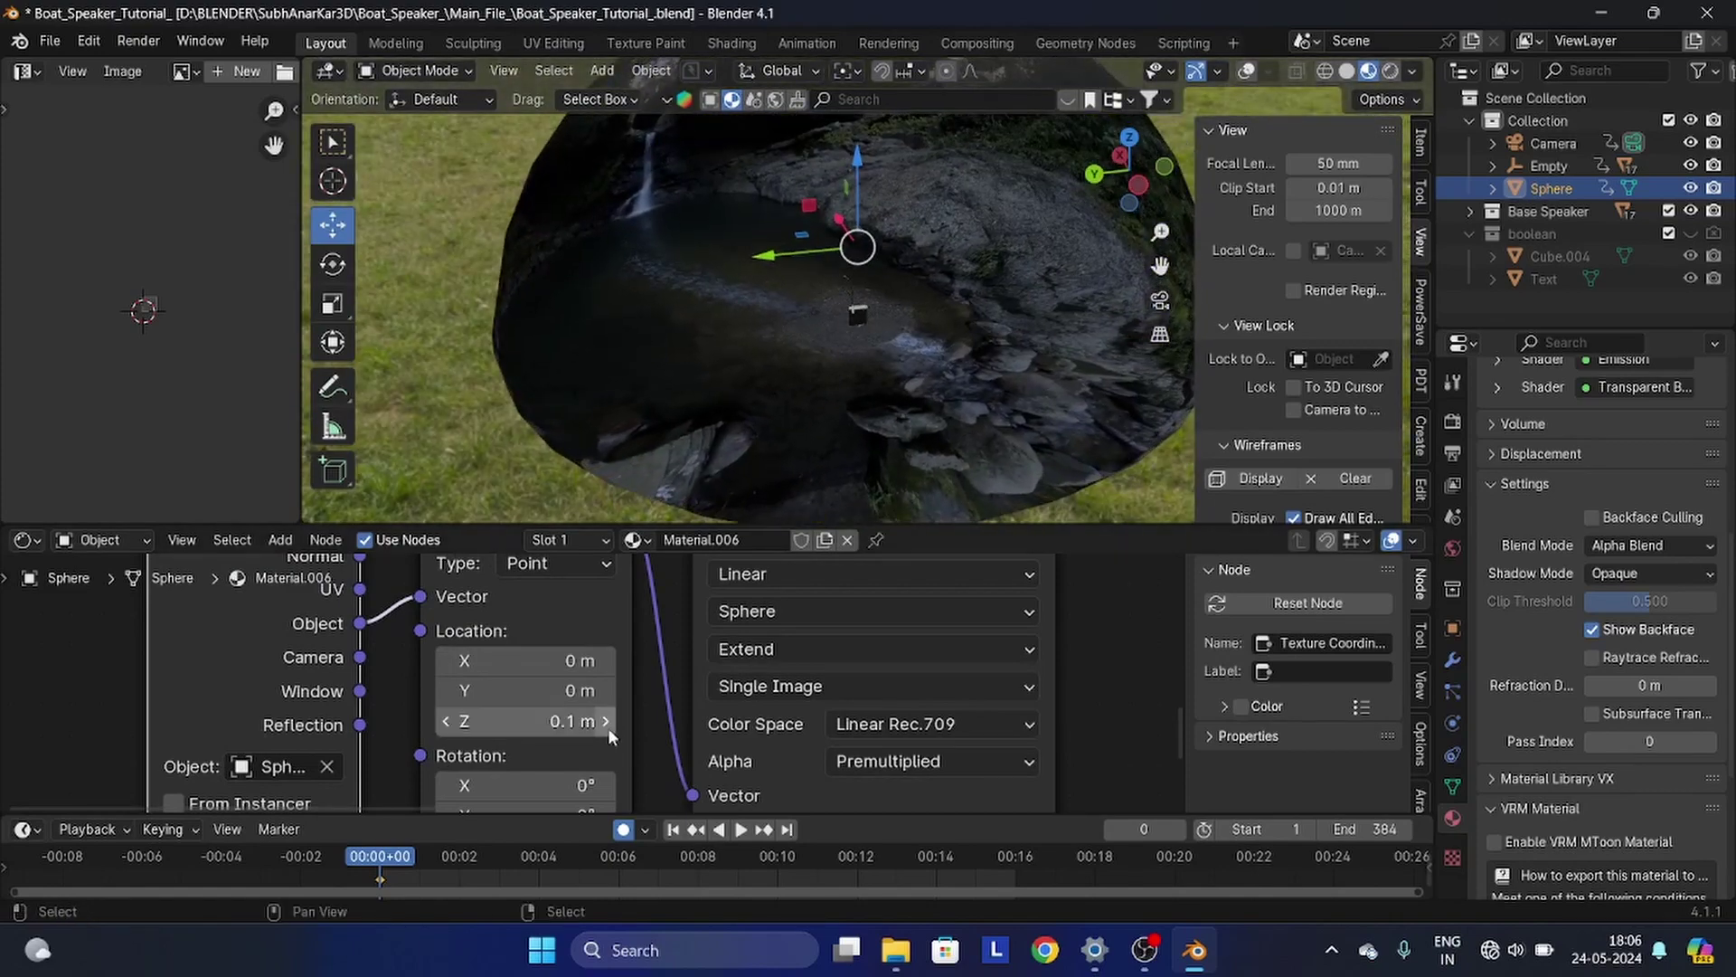
click(607, 727)
click(607, 727)
drag(608, 727, 408, 727)
middle_drag(859, 362, 518, 356)
scroll(543, 685, up, 3)
drag(497, 723, 553, 724)
- Examine the projected environment around the speaker up close and from a distance
middle_drag(796, 290, 836, 331)
scroll(884, 323, up, 5)
scroll(836, 331, up, 4)
scroll(850, 355, down, 9)
scroll(706, 675, down, 8)
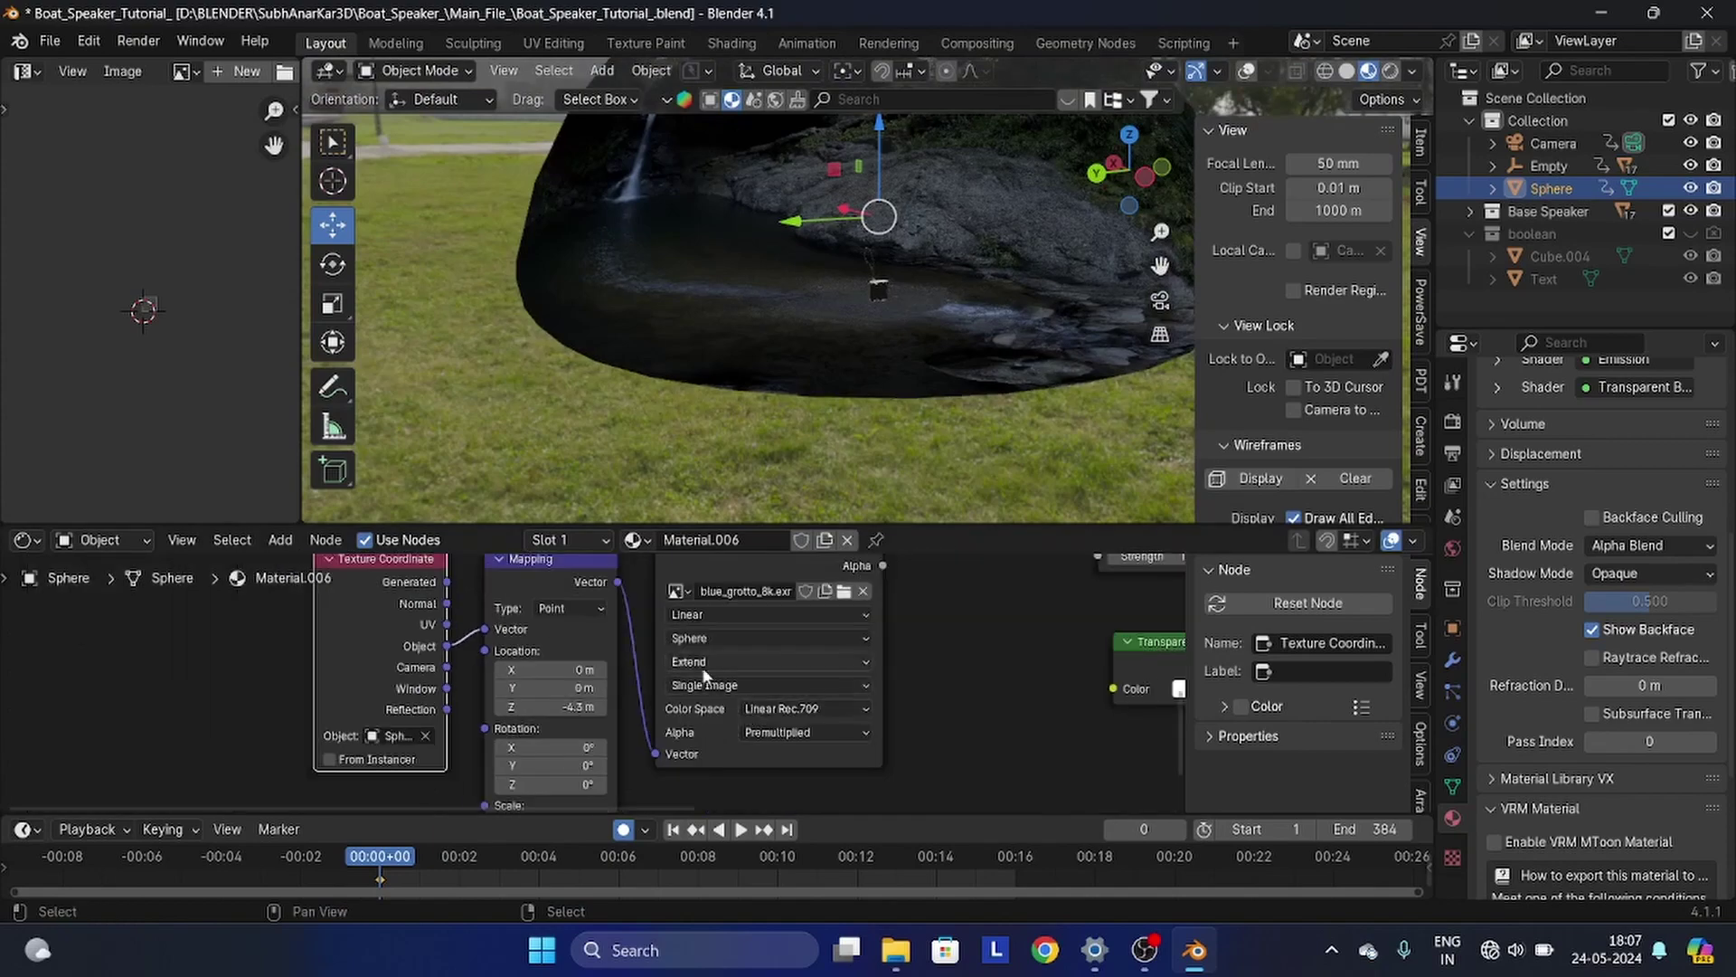
middle_drag(666, 716, 697, 690)
scroll(697, 689, up, 8)
middle_drag(869, 288, 747, 347)
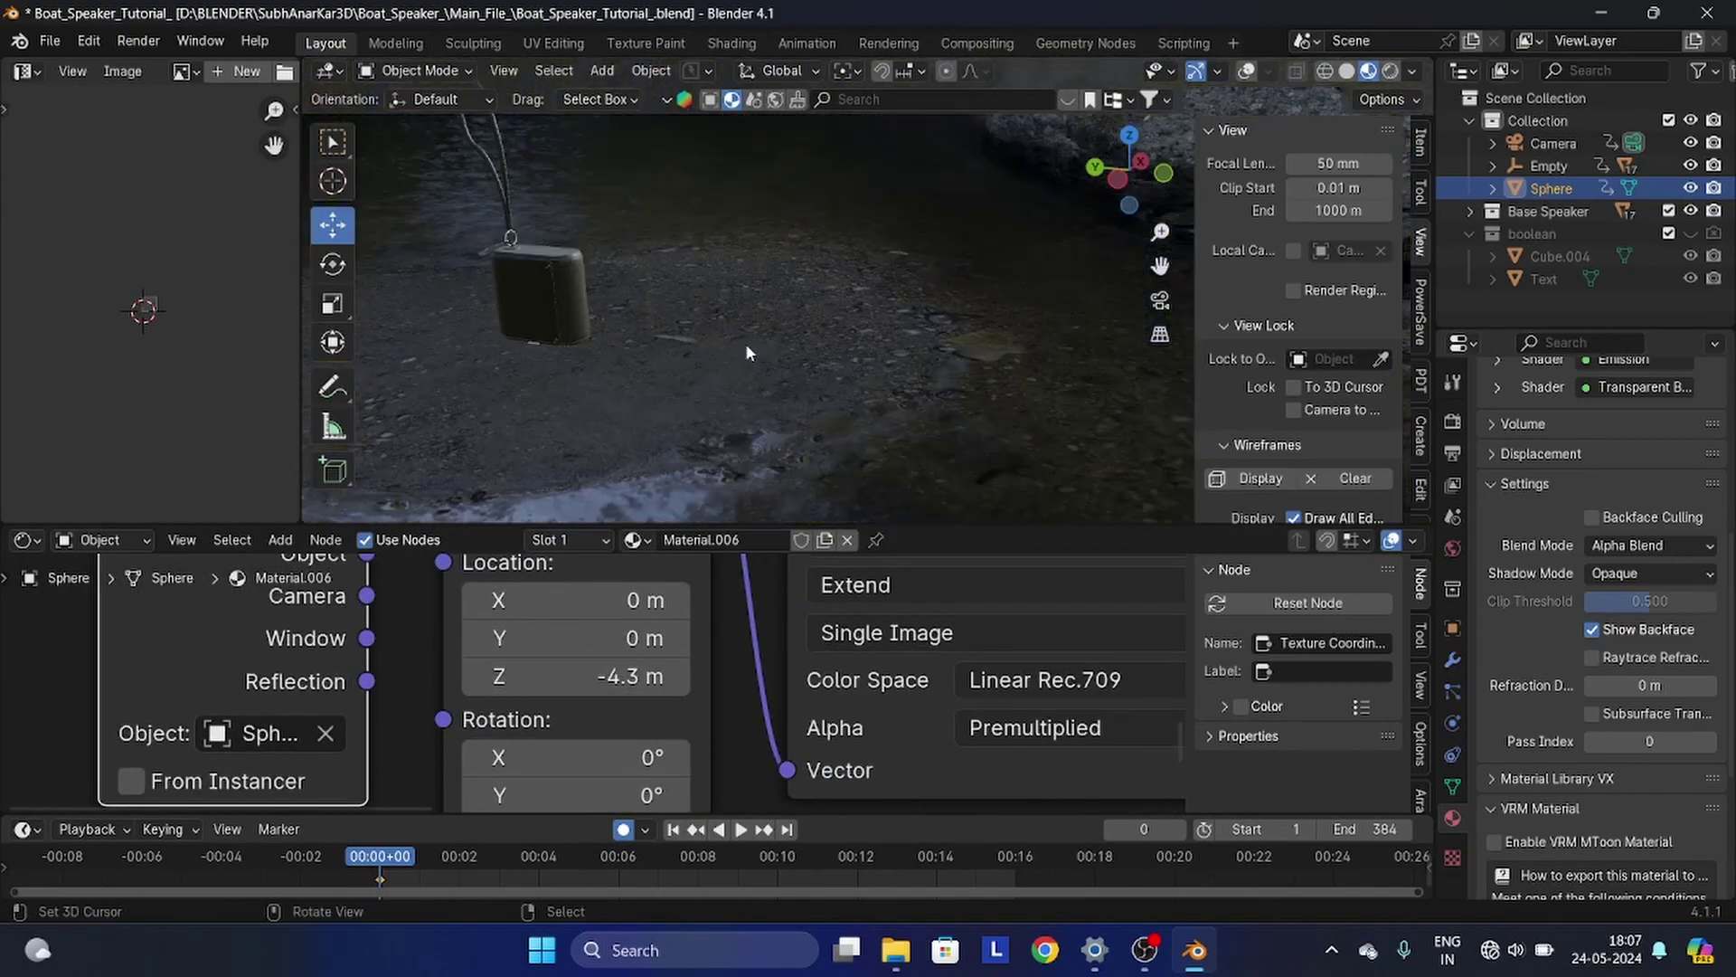
- Look through the scene camera and set the Mapping node's Z rotation to 220° to turn the background
click(1160, 306)
scroll(883, 355, up, 8)
shift+middle_drag(691, 295, 801, 401)
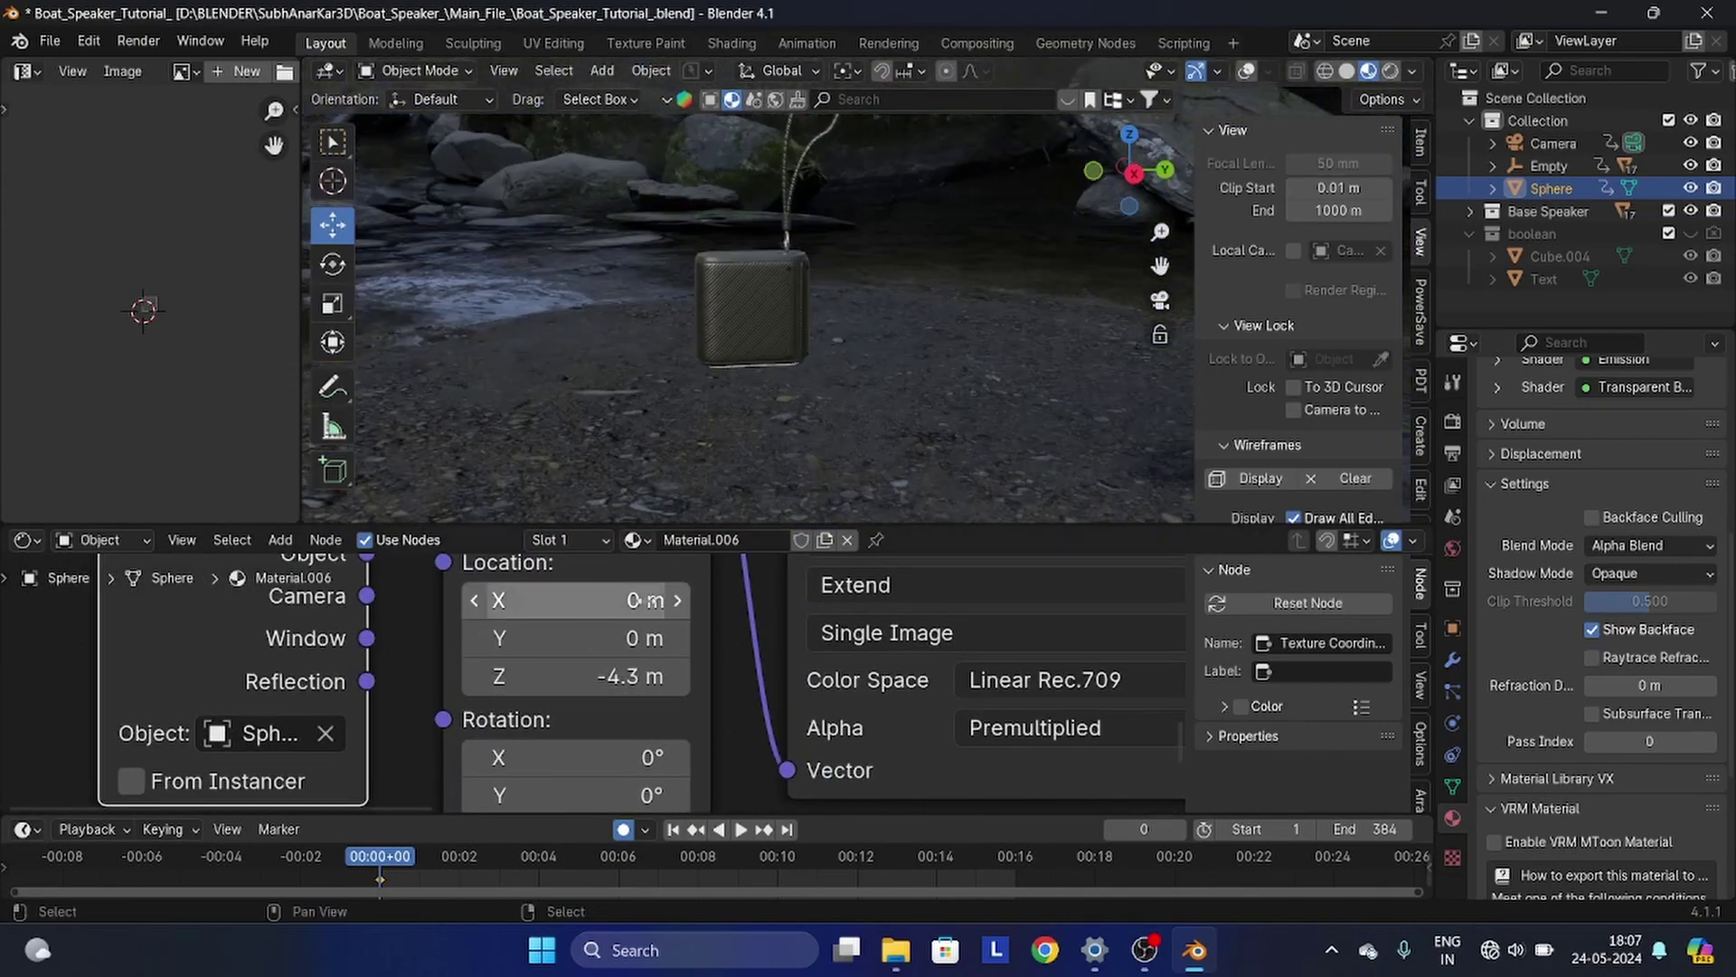
scroll(619, 680, down, 1)
middle_drag(621, 713, 653, 612)
drag(624, 722, 842, 722)
scroll(897, 292, down, 4)
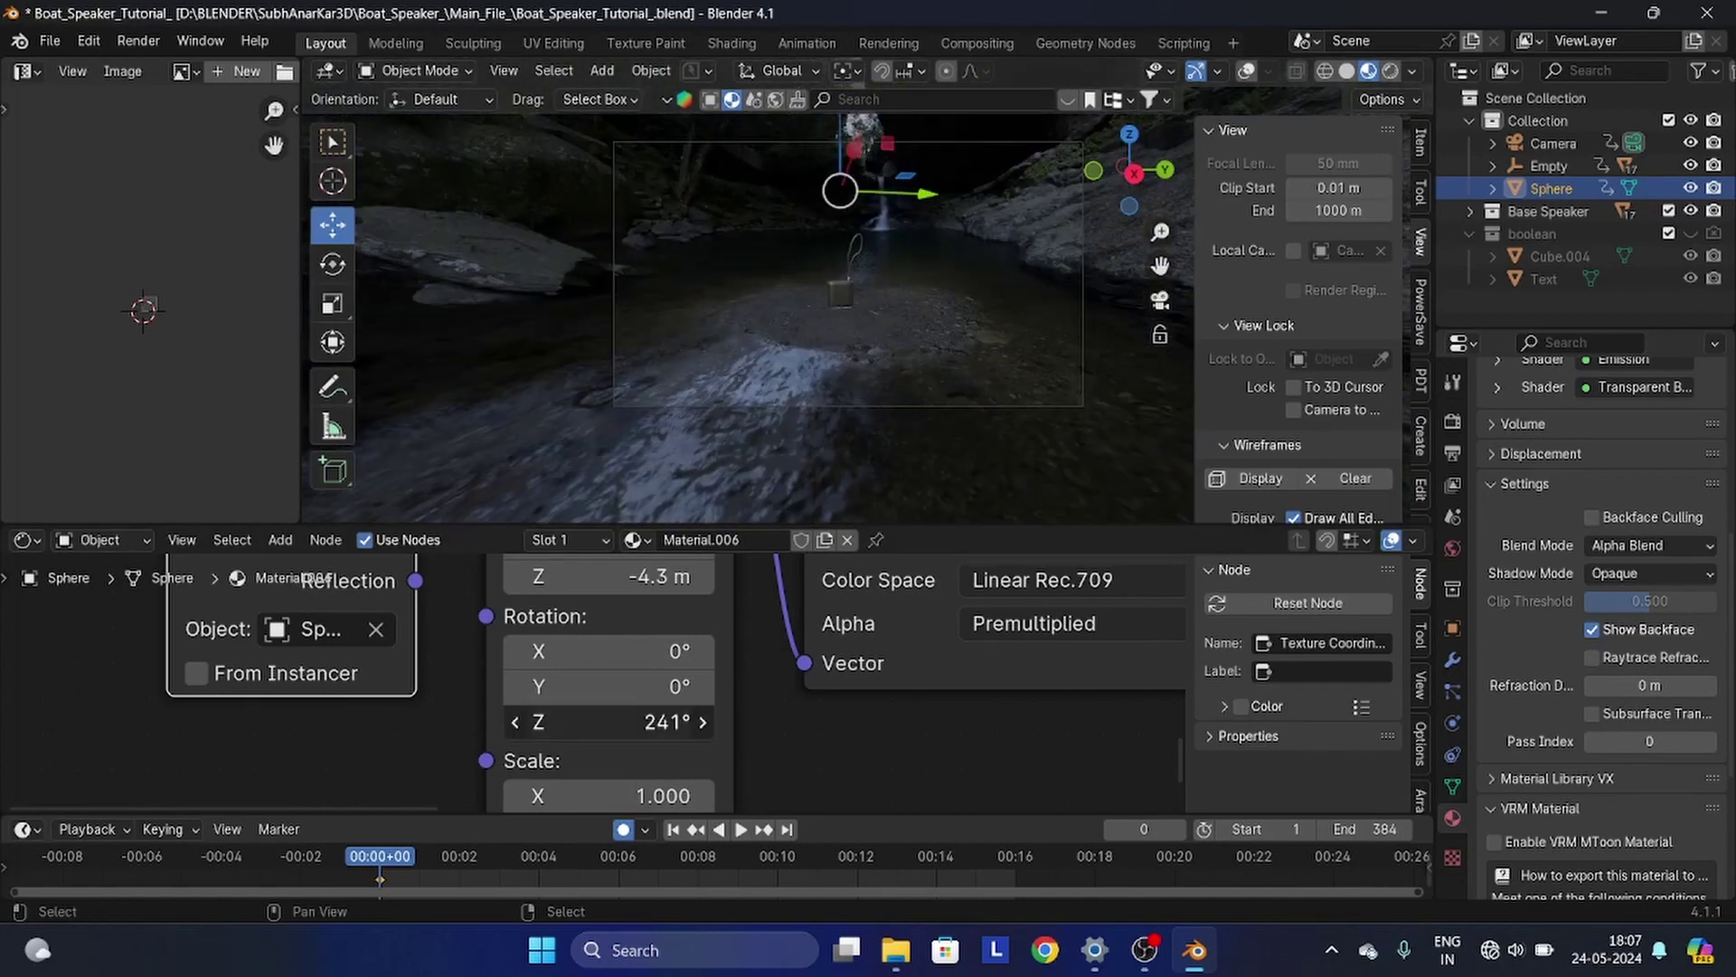
drag(609, 722, 589, 722)
- Set the Mapping node's location to X 3.4 m and Y -0.7 m and check the dome
scroll(642, 675, down, 4)
middle_drag(642, 676, 646, 739)
drag(620, 640, 650, 617)
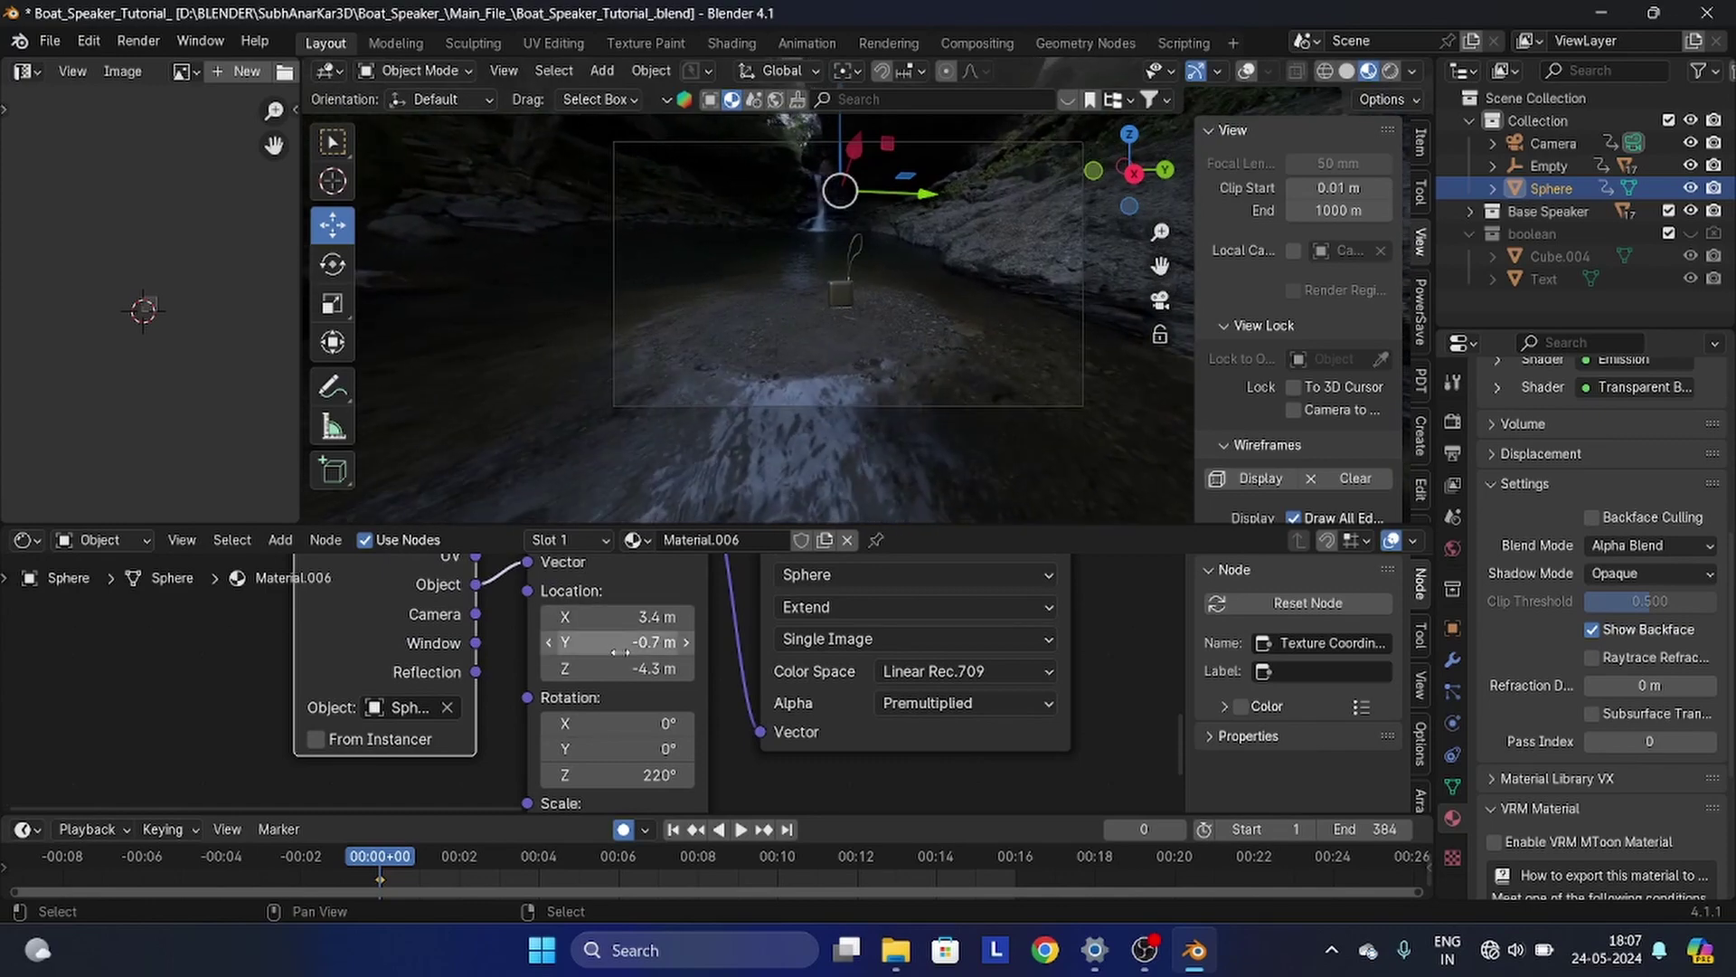
mouse_move(728, 407)
middle_down()
mouse_move(801, 420)
mouse_move(740, 335)
mouse_move(798, 322)
mouse_move(730, 322)
mouse_move(946, 336)
mouse_move(855, 415)
mouse_move(708, 349)
mouse_move(722, 394)
middle_up()
scroll(801, 418, down, 8)
scroll(798, 322, up, 4)
scroll(776, 704, down, 6)
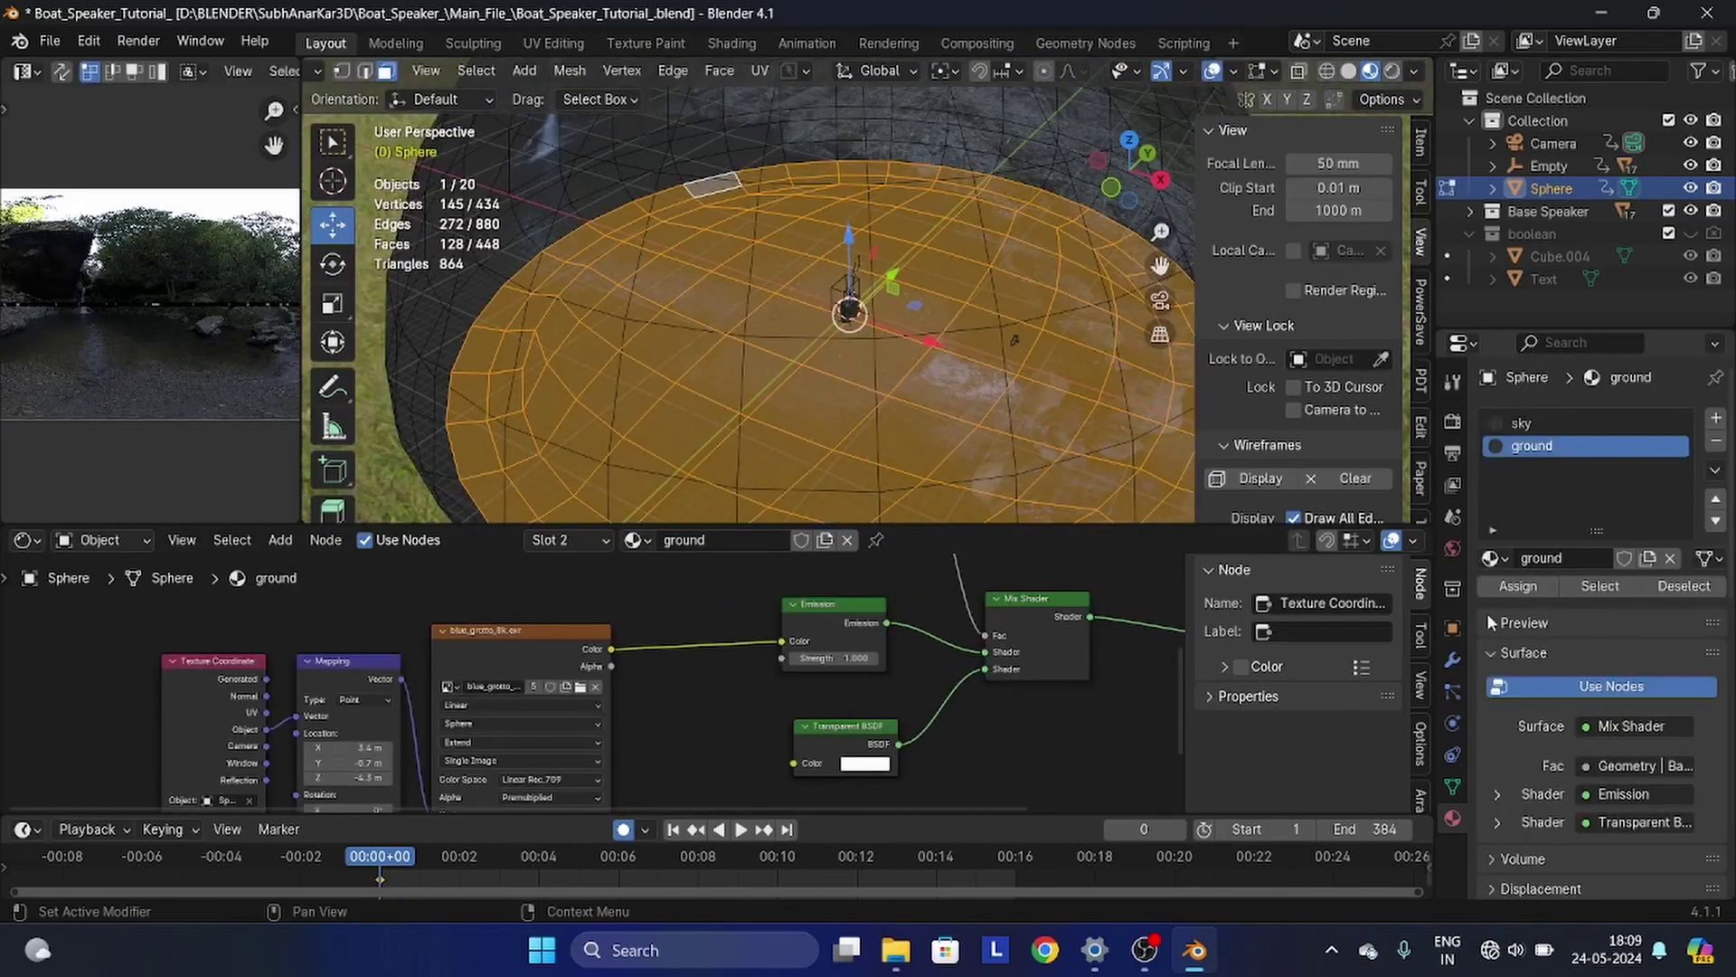
- Delete the Emission node from the dome's ground material
scroll(928, 373, down, 4)
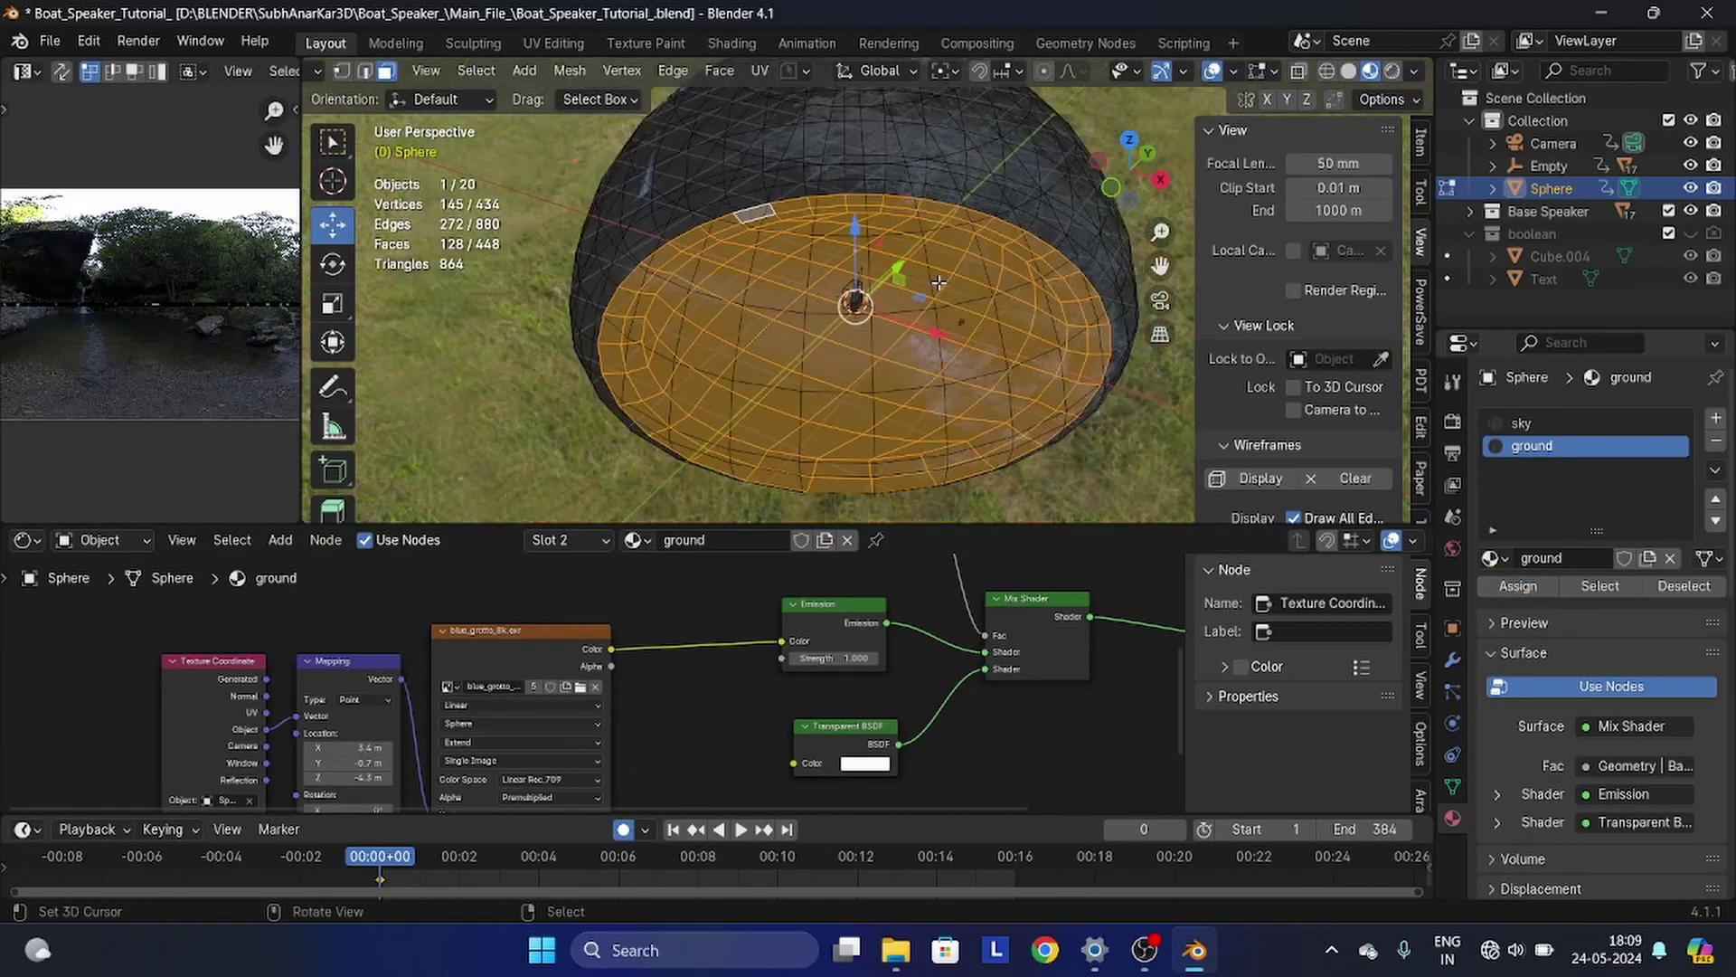
scroll(803, 622, down, 3)
middle_drag(803, 622, 714, 663)
click(713, 664)
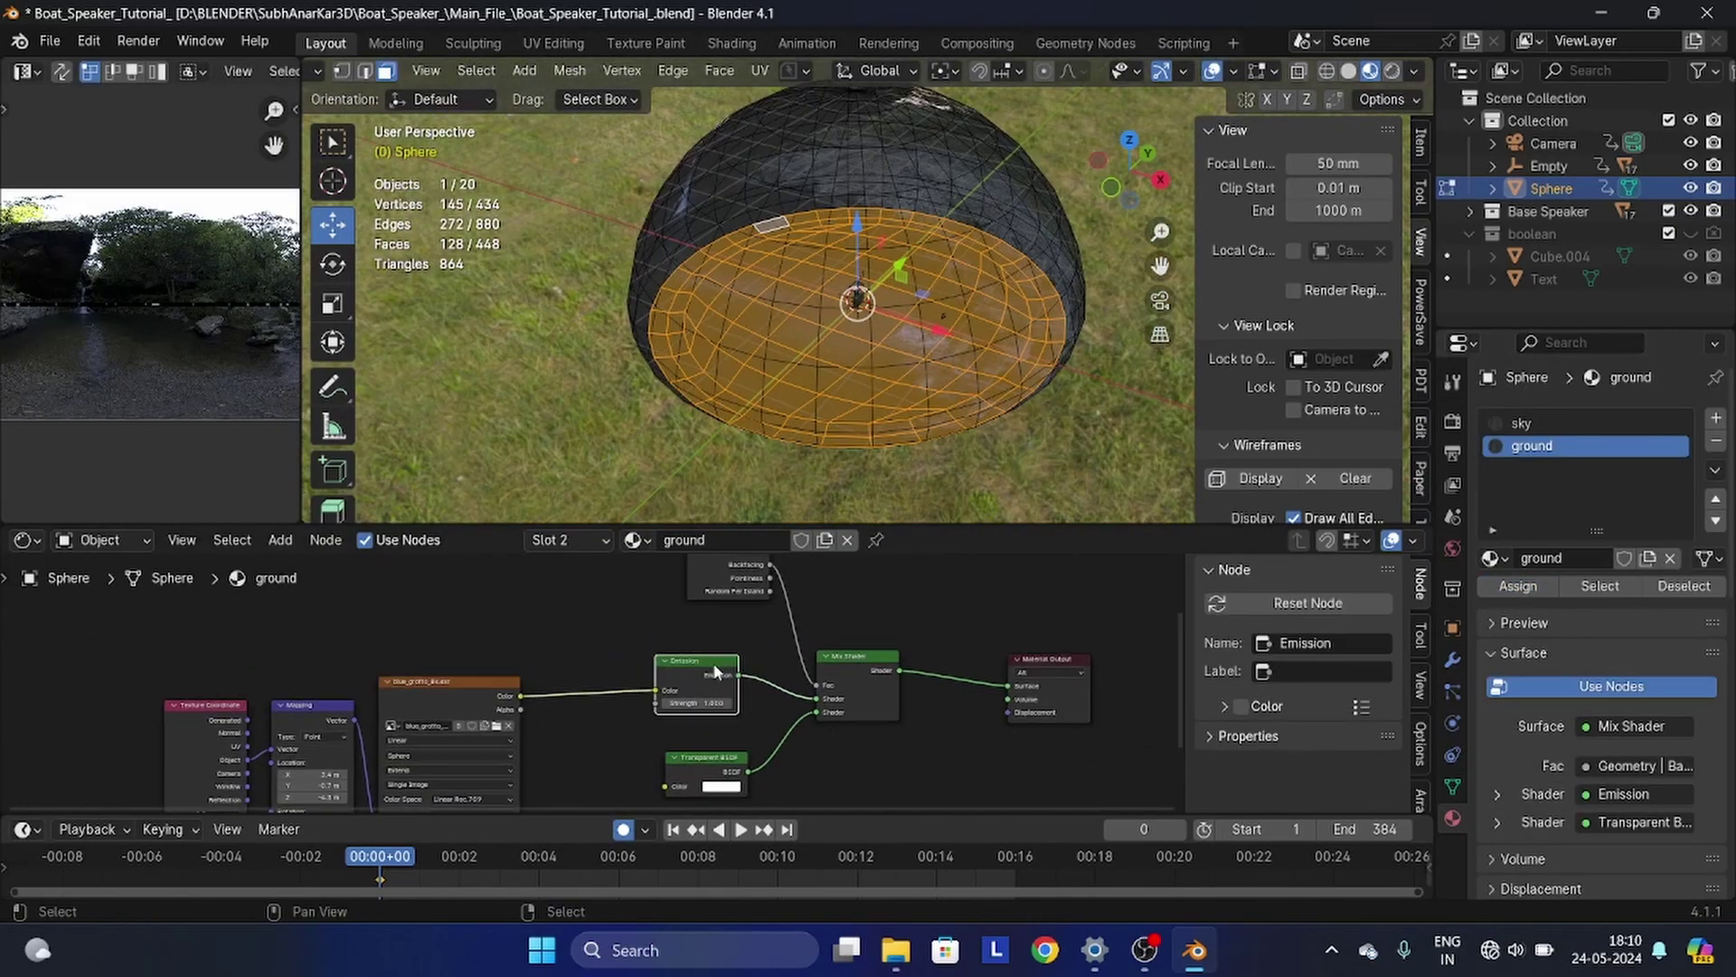
key(x)
- Add a Principled BSDF to the ground material, placed between the Image Texture and the Mix Shader it feeds
scroll(689, 697, up, 3)
key(shift+a)
mouse_move(671, 702)
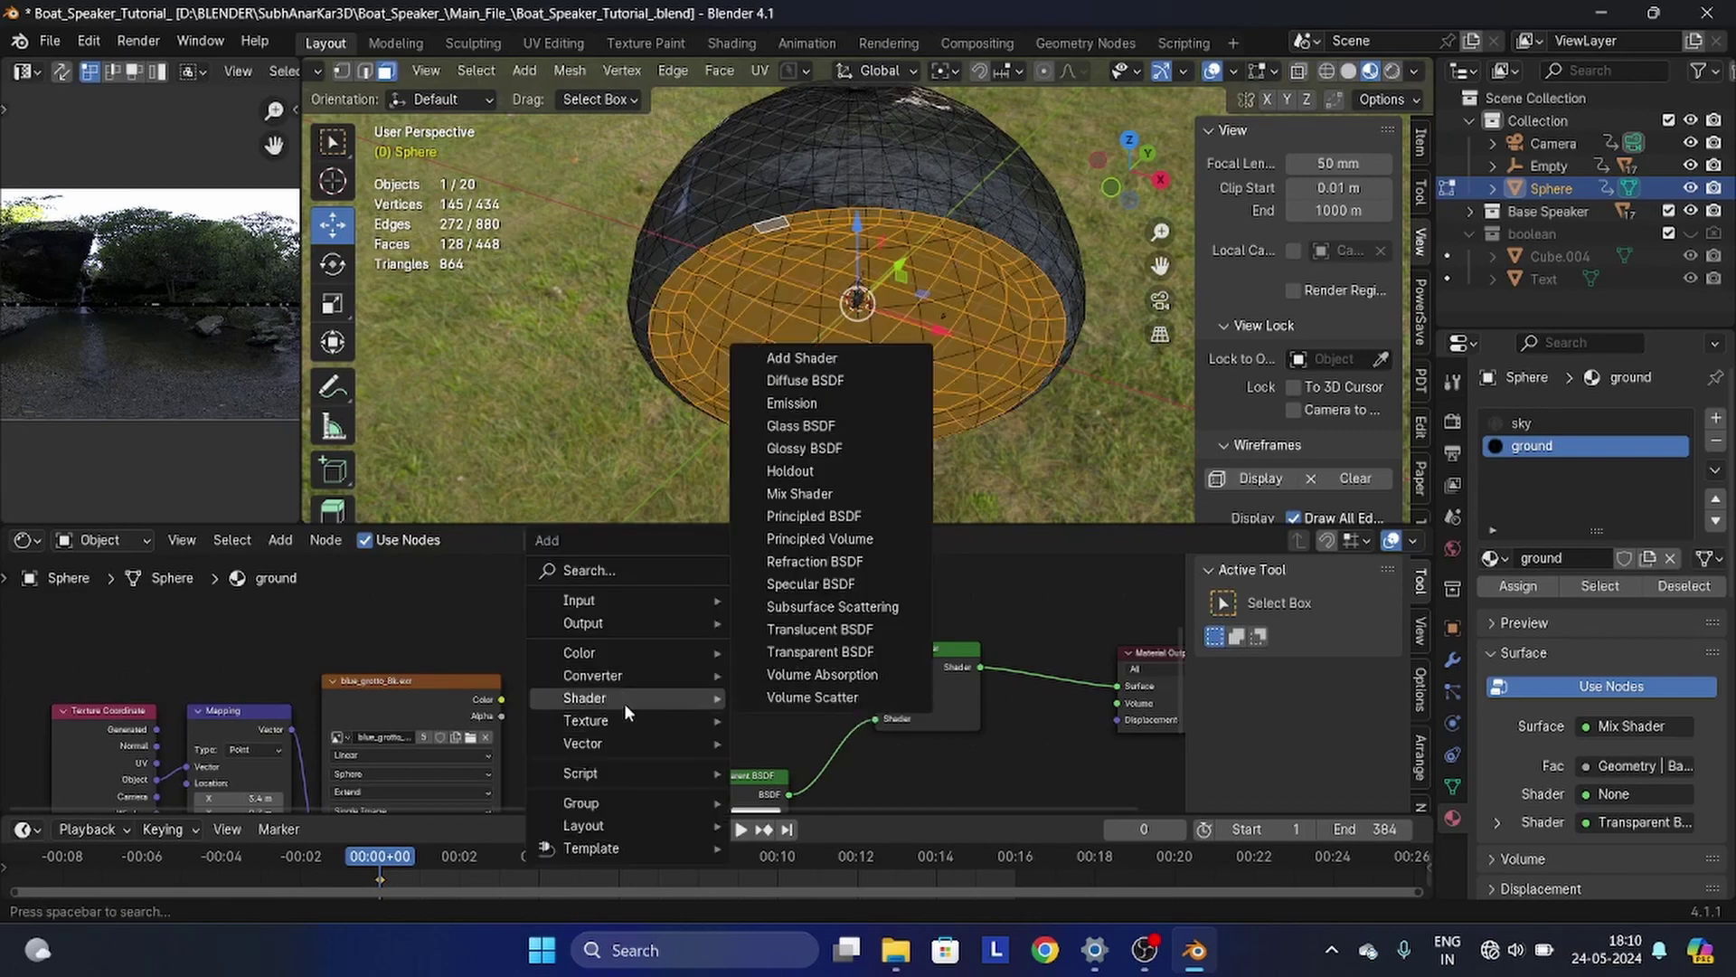
click(823, 518)
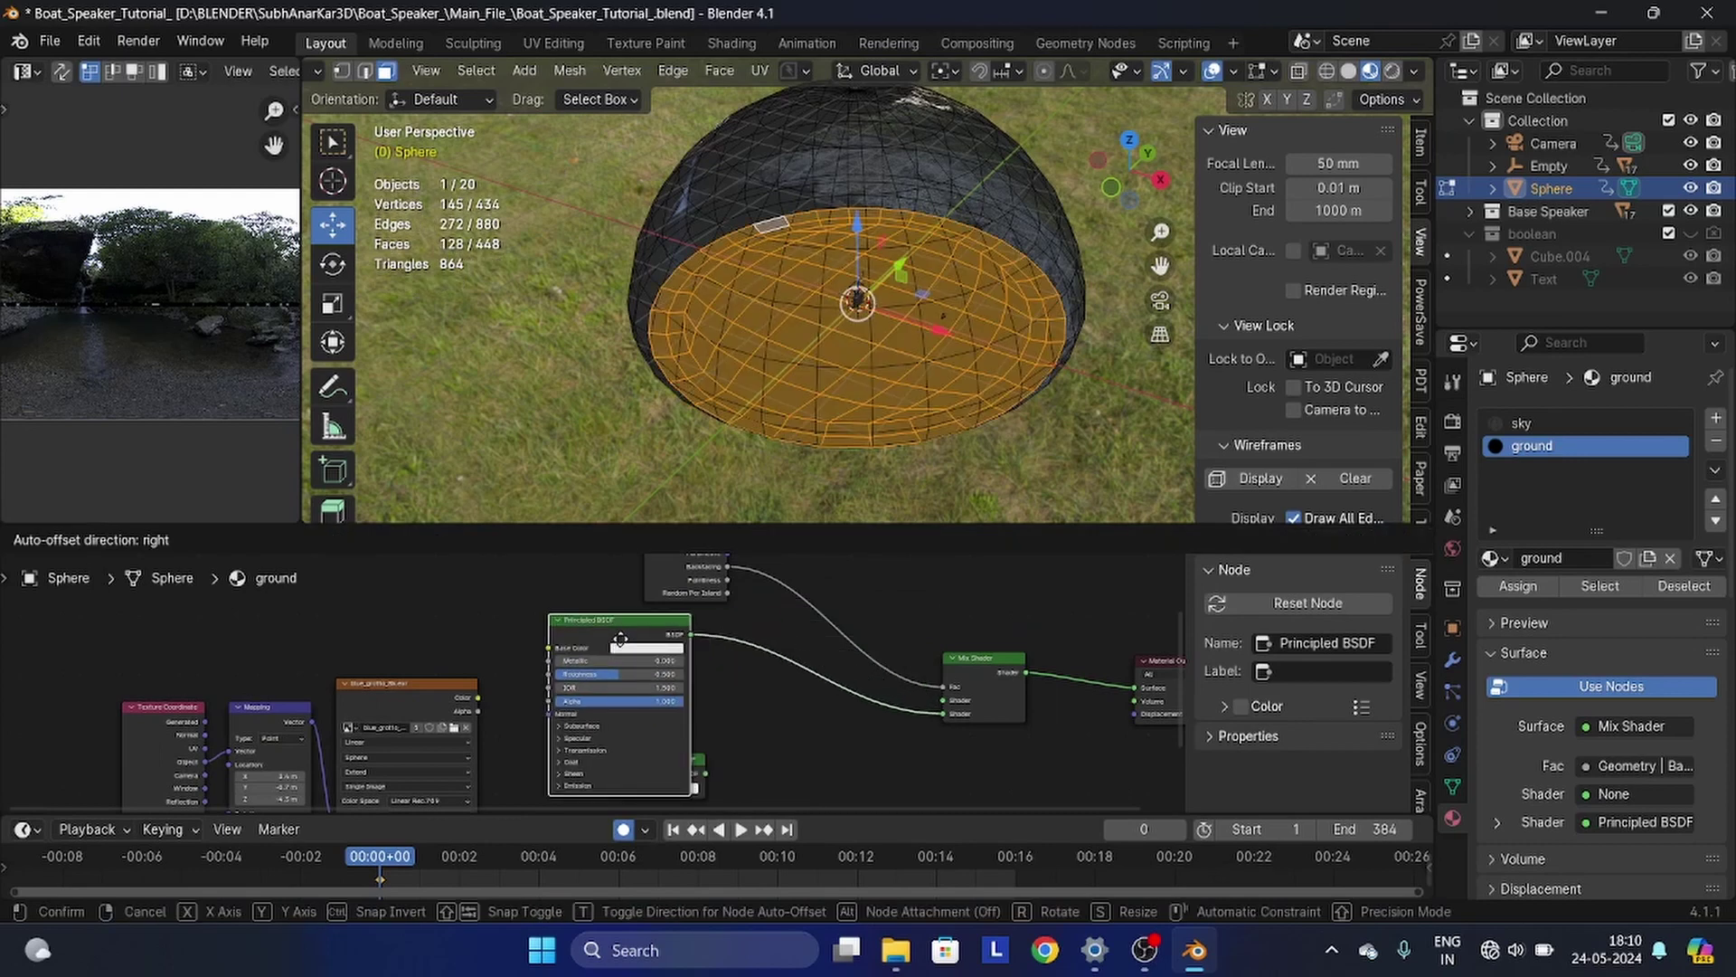
click(683, 658)
middle_drag(682, 658, 737, 585)
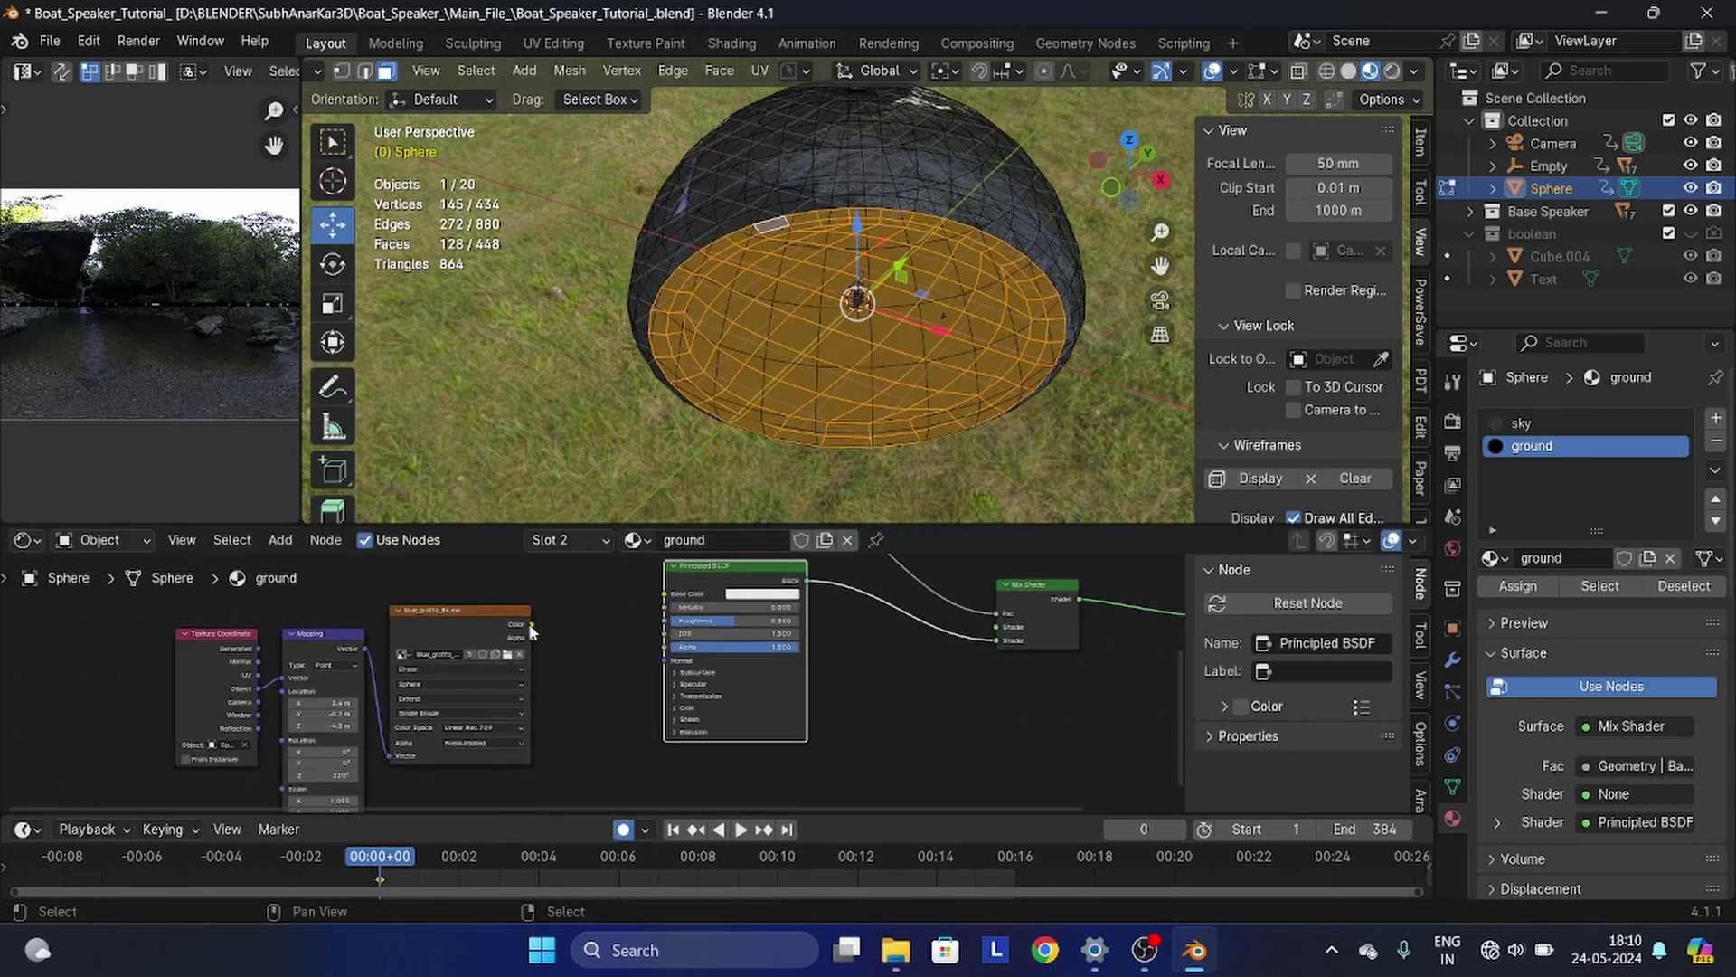
- Connect the Image Texture's Color output to the Principled BSDF's Base Color in the ground material
drag(532, 626, 666, 628)
right_click(1080, 420)
scroll(1080, 419, up, 3)
scroll(1076, 422, down, 4)
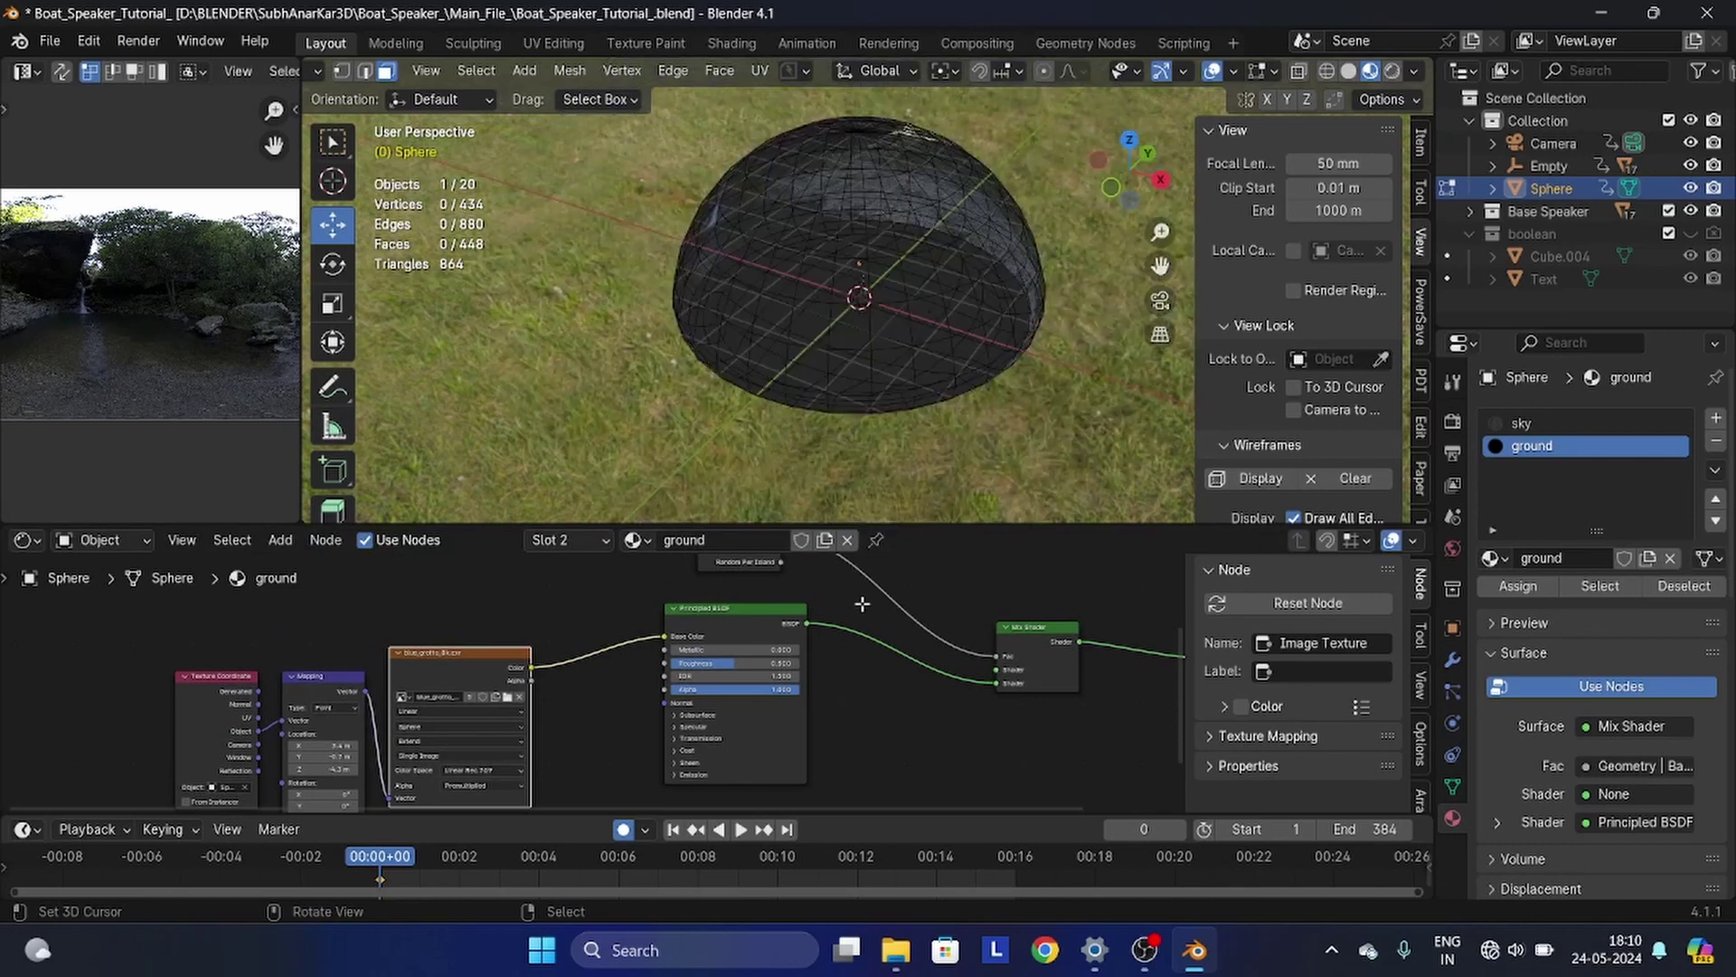
scroll(860, 602, up, 3)
middle_drag(854, 629, 798, 664)
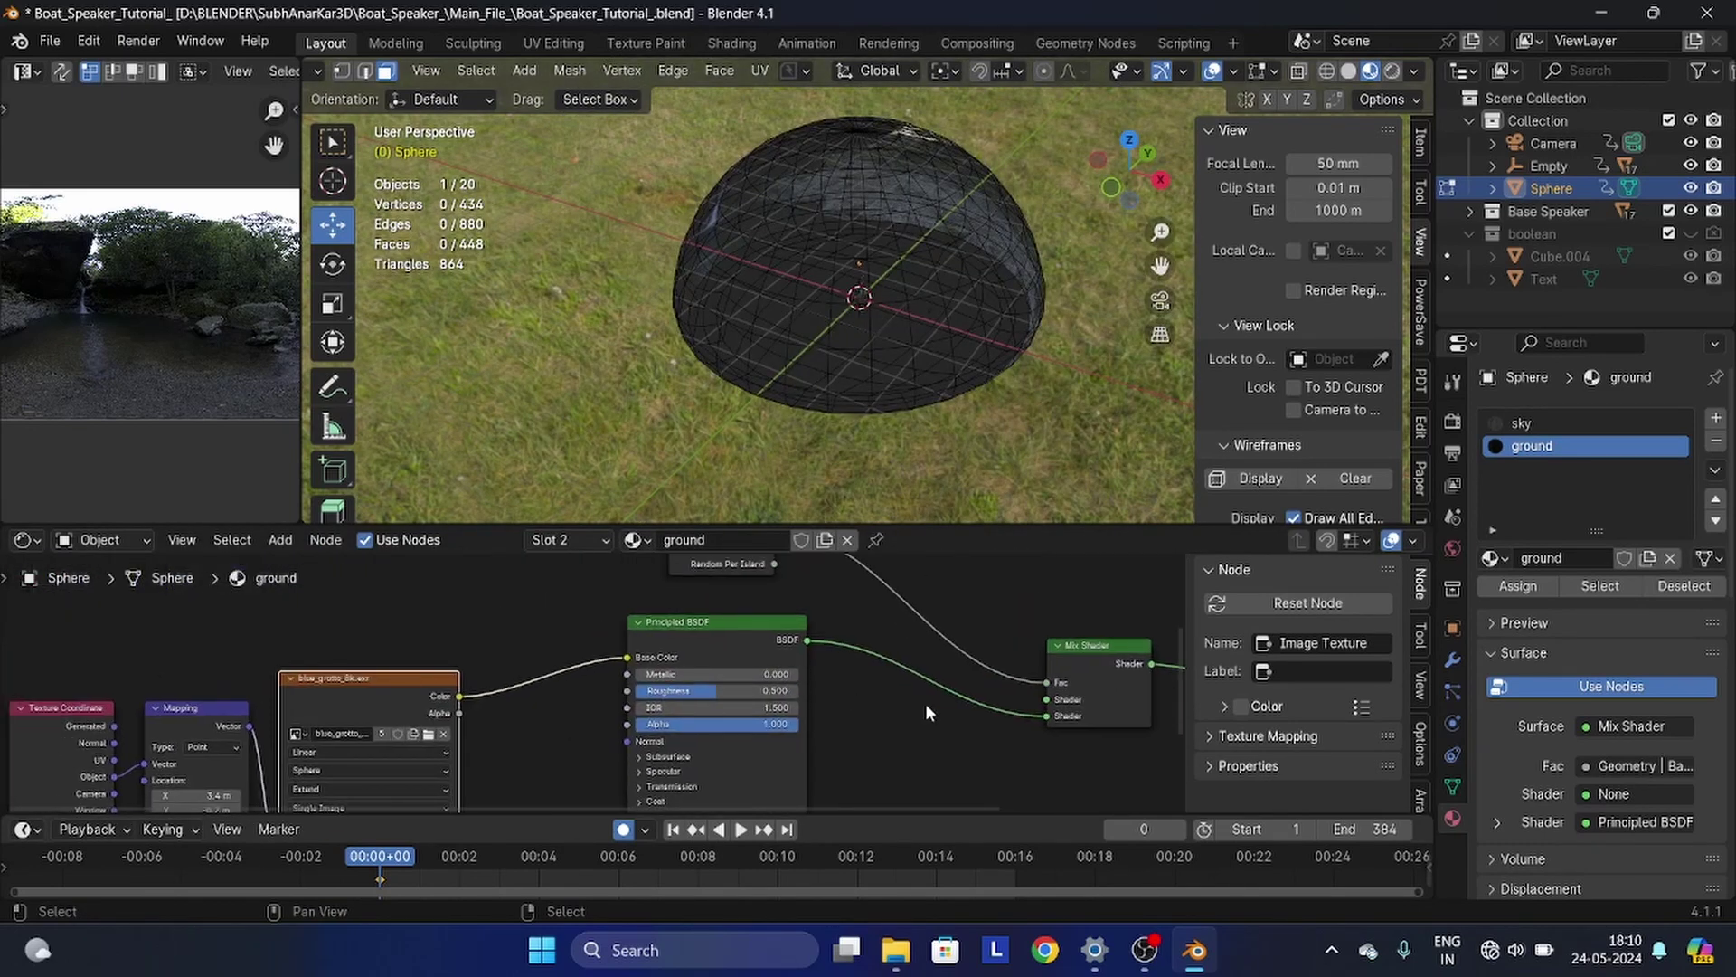
scroll(924, 703, down, 4)
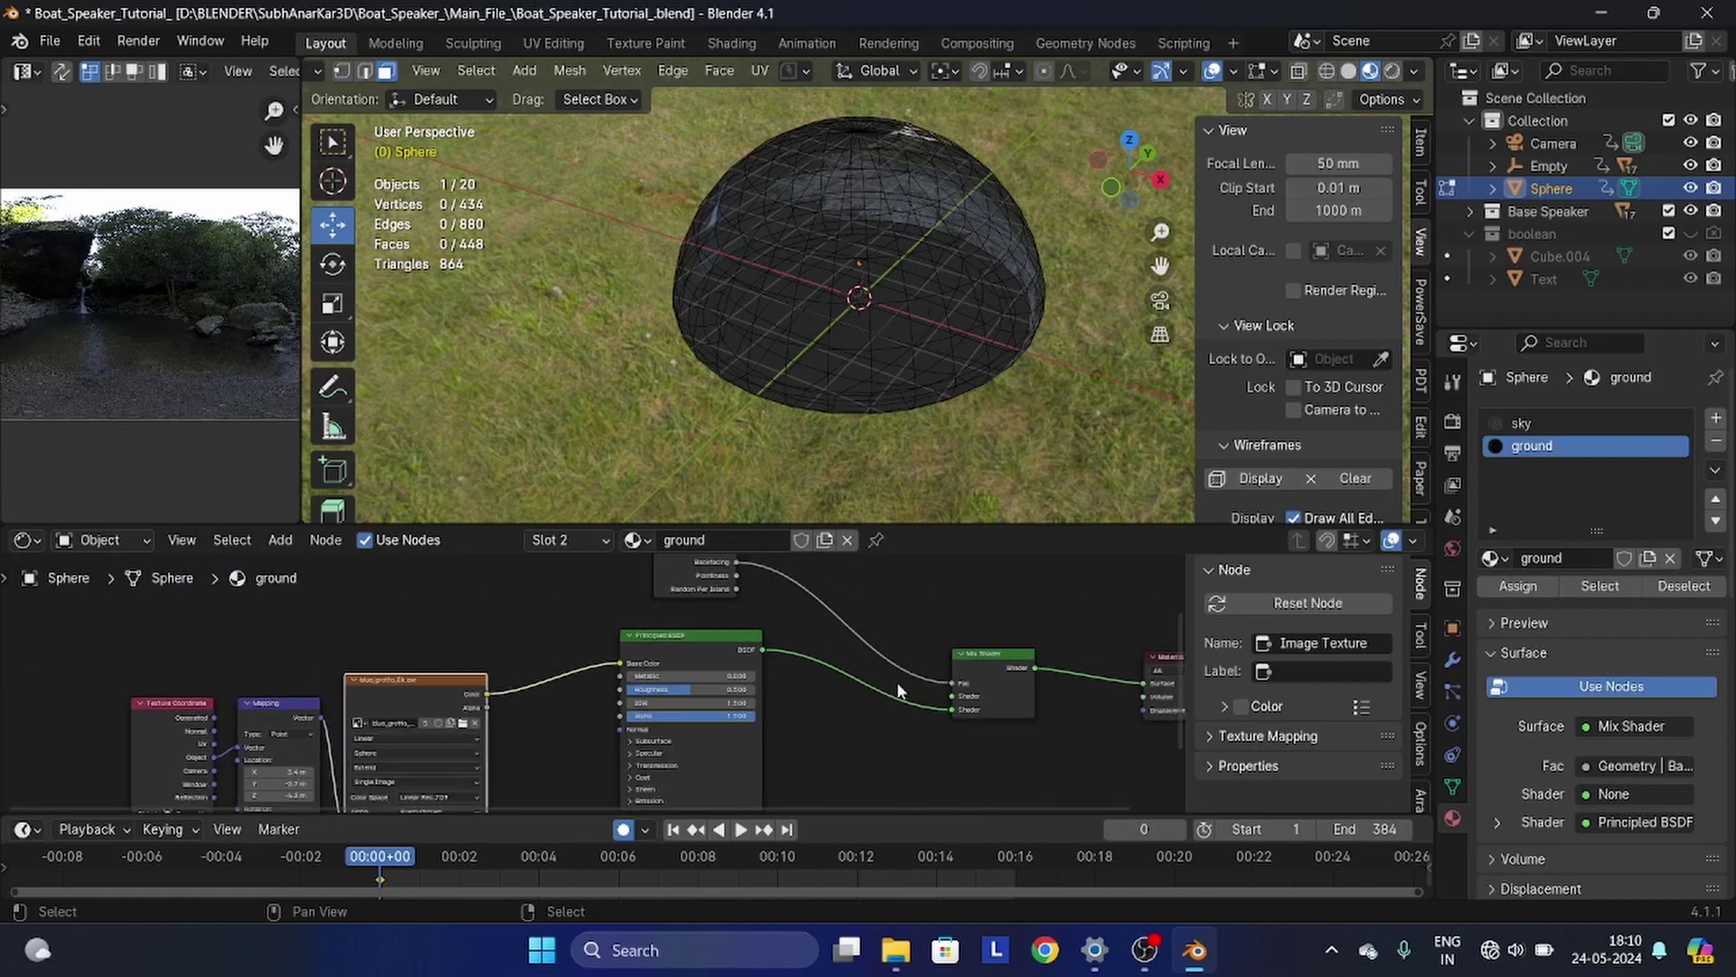
middle_drag(878, 695, 835, 864)
scroll(844, 709, up, 6)
scroll(844, 709, down, 3)
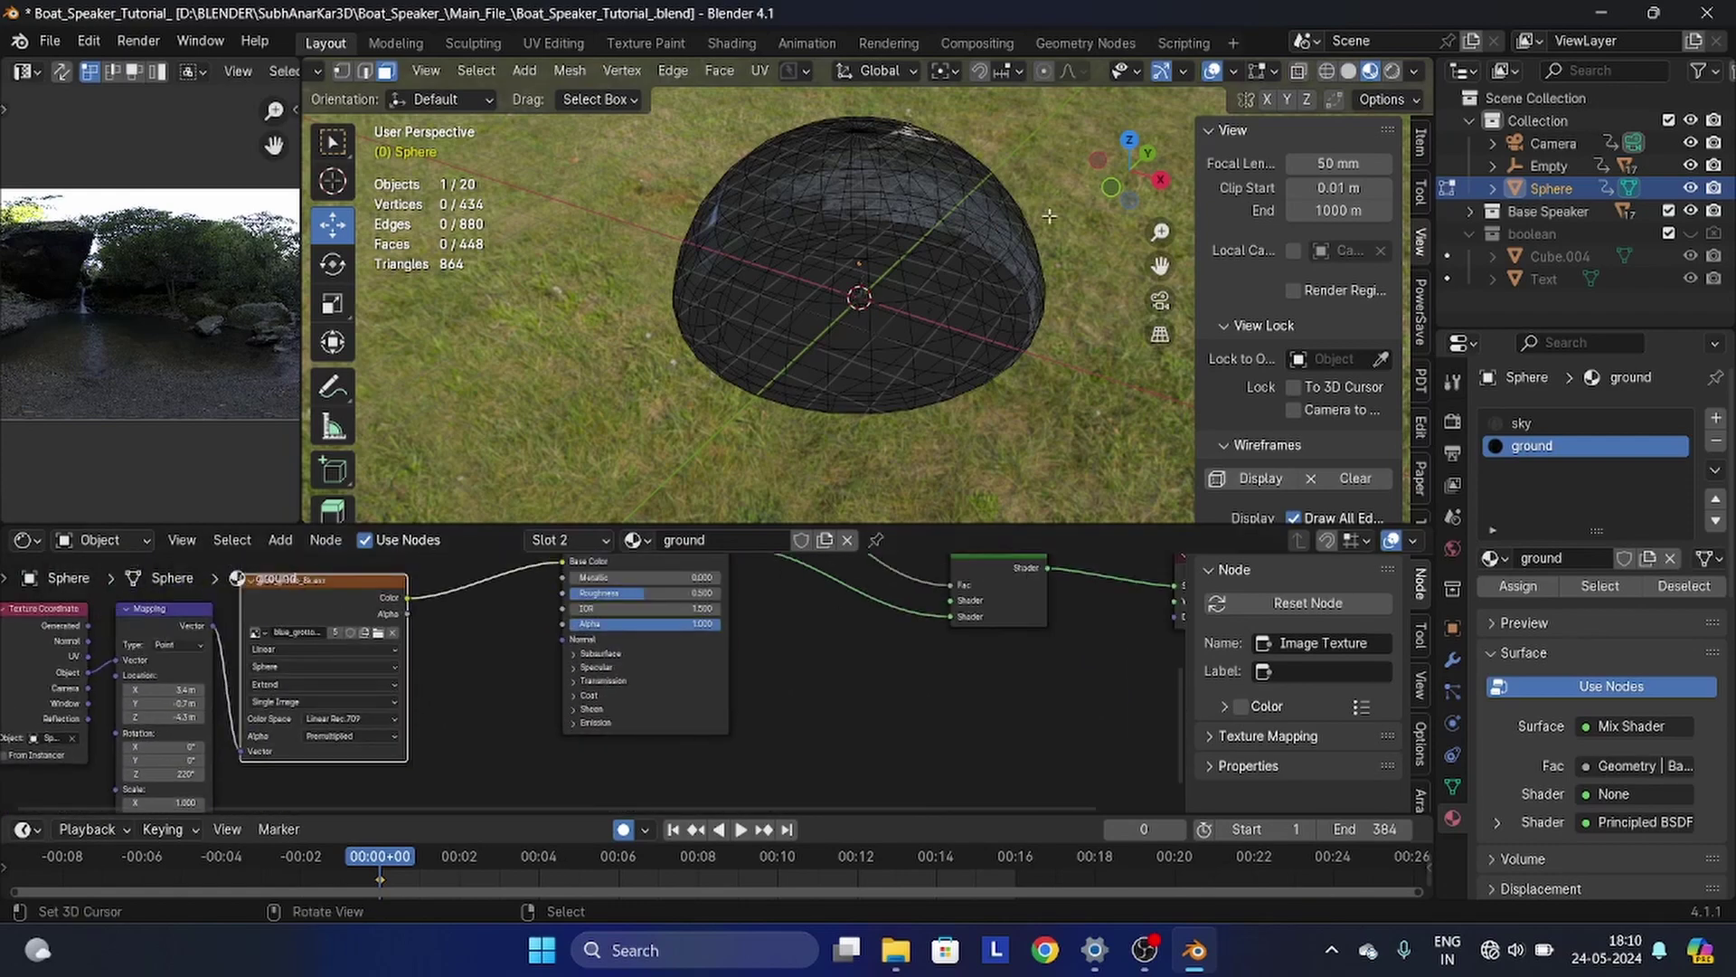
- Return the dome to Object Mode and view its ground with the material's output nodes
click(406, 99)
scroll(890, 279, up, 5)
mouse_move(890, 278)
middle_down()
mouse_move(872, 299)
mouse_move(904, 248)
middle_up()
scroll(904, 247, down, 5)
scroll(664, 627, down, 2)
middle_drag(790, 628, 709, 694)
scroll(709, 694, up, 3)
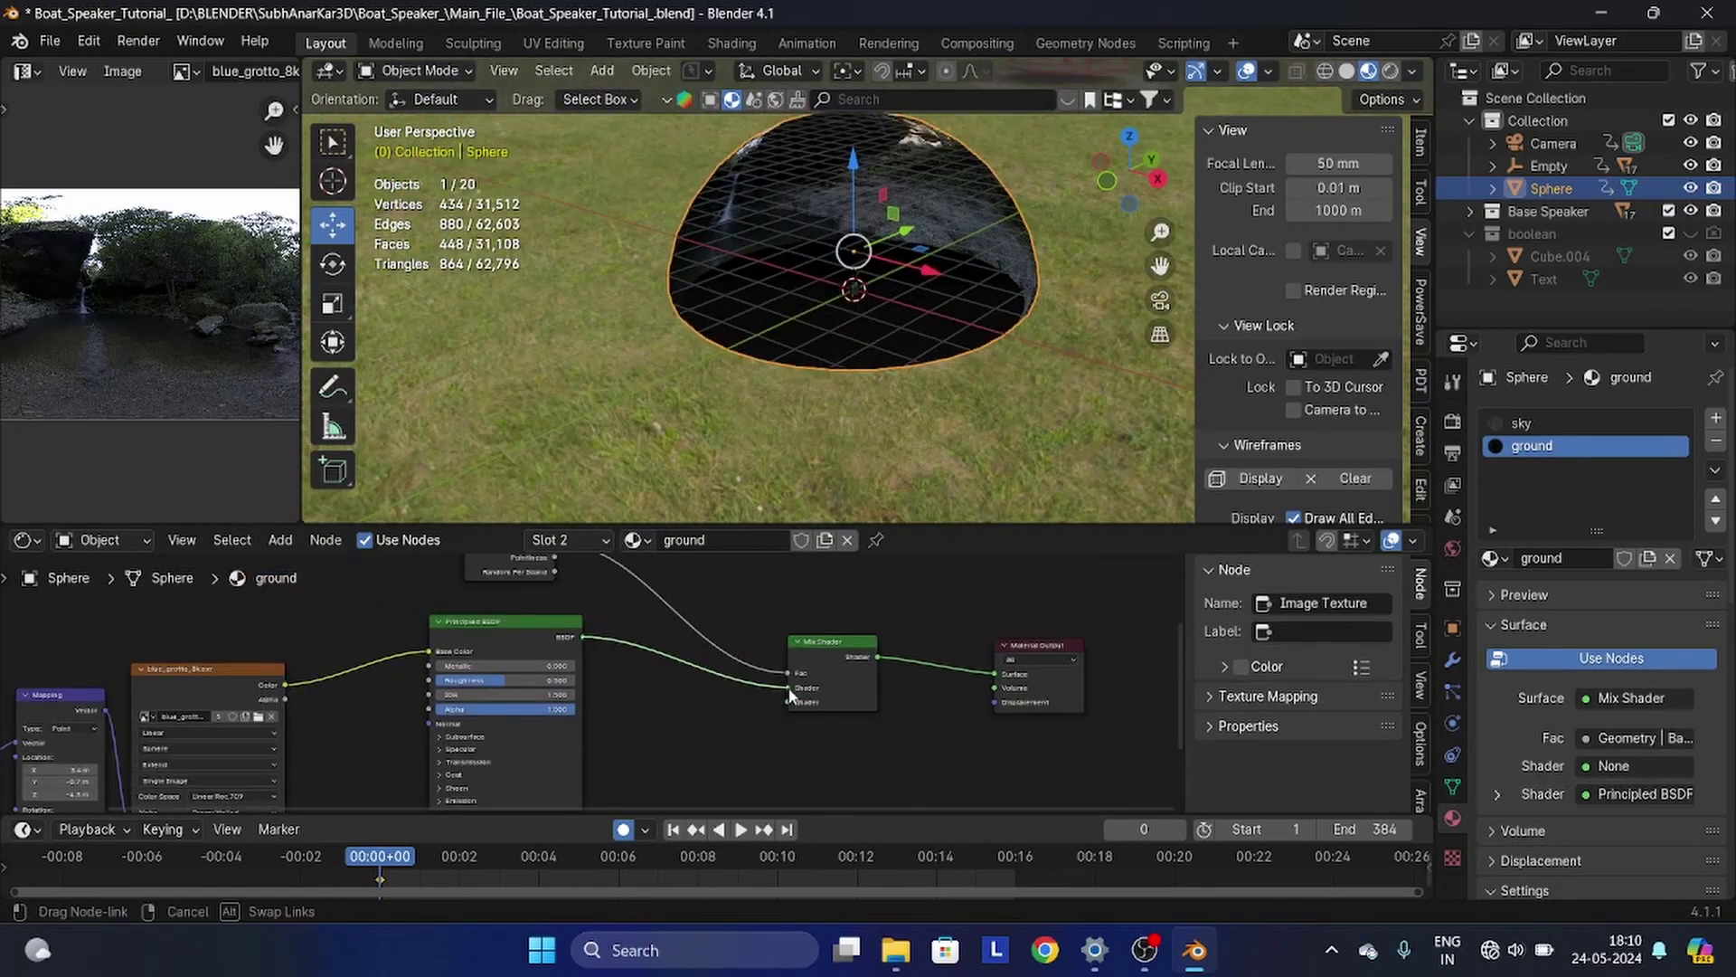
- Link the Principled BSDF straight to the Material Output and delete the ground material's Mix Shader and Geometry nodes
scroll(786, 709, down, 3)
drag(789, 688, 817, 680)
scroll(786, 709, up, 2)
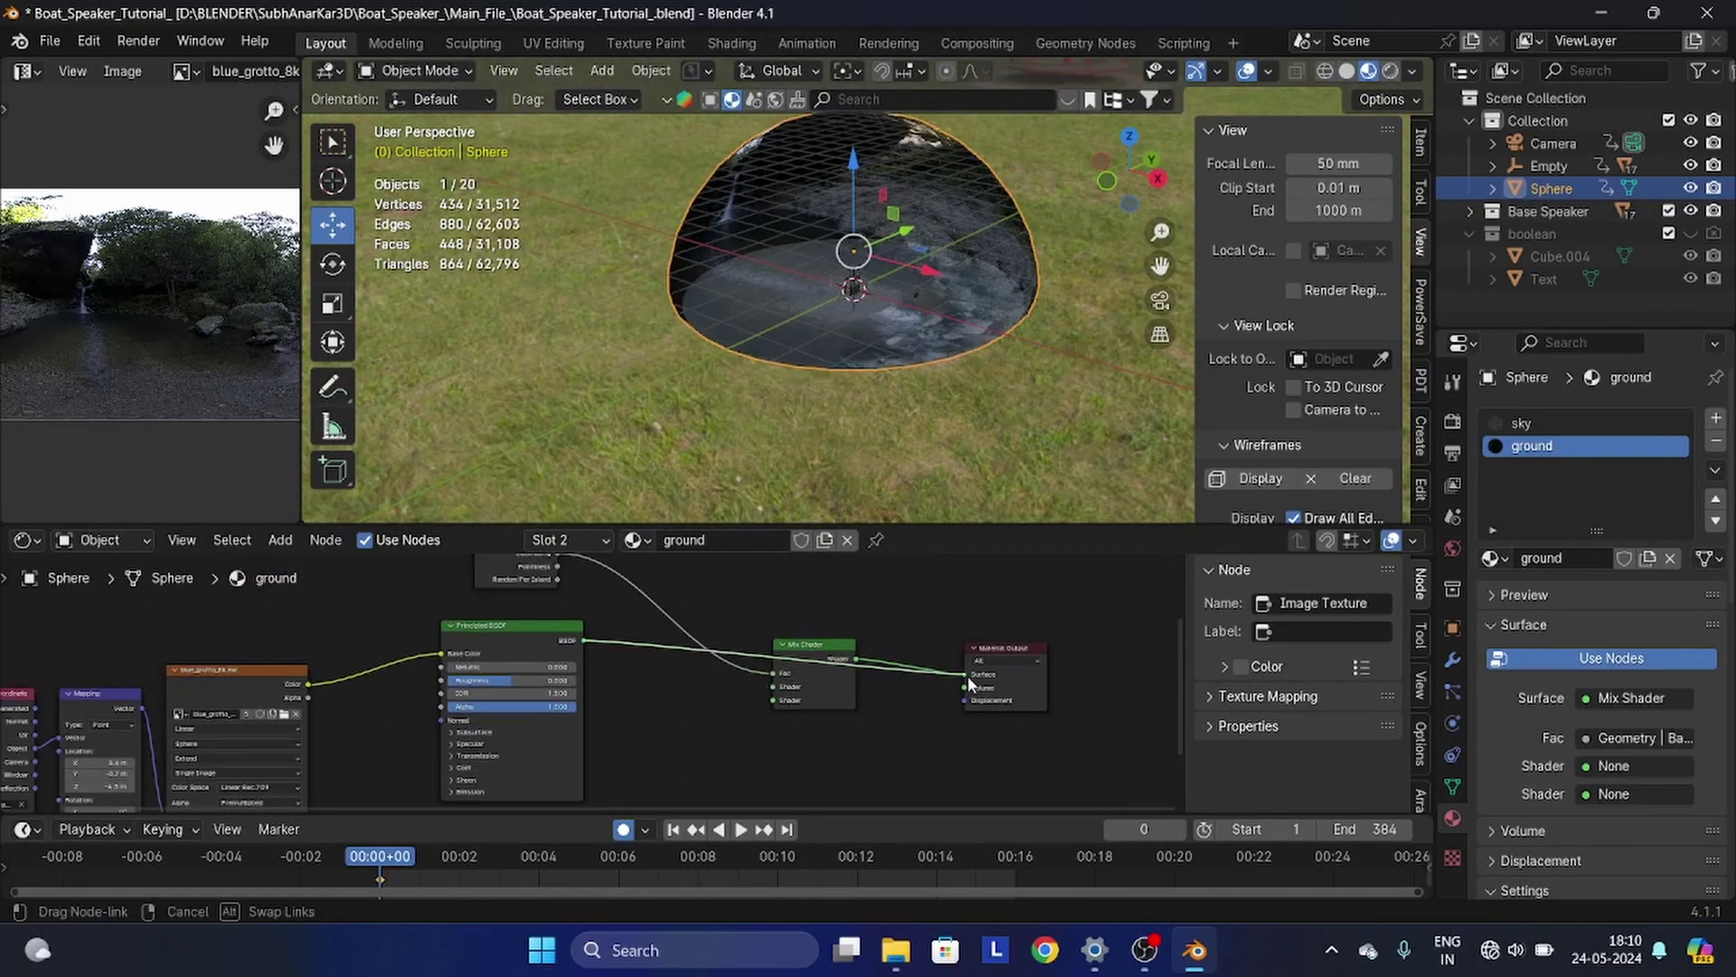
drag(967, 676, 965, 675)
scroll(862, 635, up, 1)
key(x)
scroll(774, 658, down, 3)
middle_drag(653, 581, 669, 674)
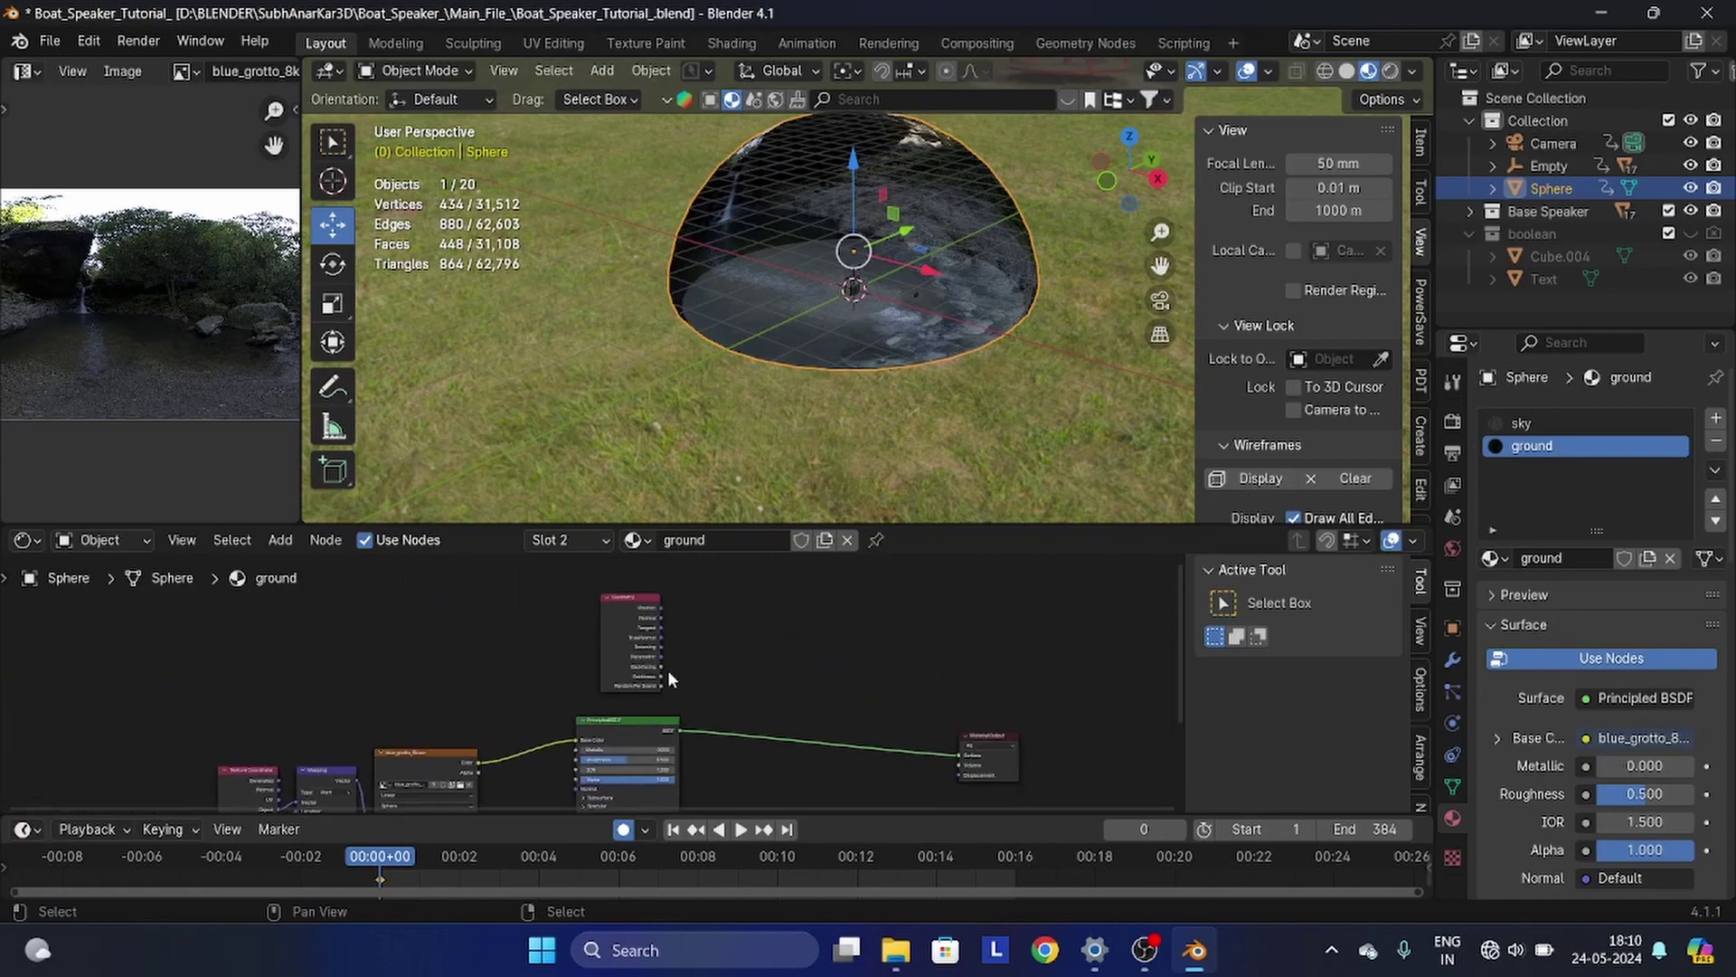
click(637, 621)
key(x)
- Show the dome in Material Preview with overlays hidden and examine the ground around the speaker
scroll(894, 301, up, 4)
middle_drag(893, 293, 955, 326)
scroll(915, 329, down, 4)
click(1350, 72)
click(1366, 72)
click(1249, 74)
scroll(910, 304, up, 8)
scroll(917, 225, up, 6)
scroll(908, 386, down, 11)
scroll(951, 324, up, 9)
scroll(950, 326, down, 2)
scroll(748, 748, down, 4)
- Move the ground material's texture nodes and Principled BSDF farther from the Material Output to make room
middle_drag(748, 748, 903, 683)
scroll(692, 702, up, 8)
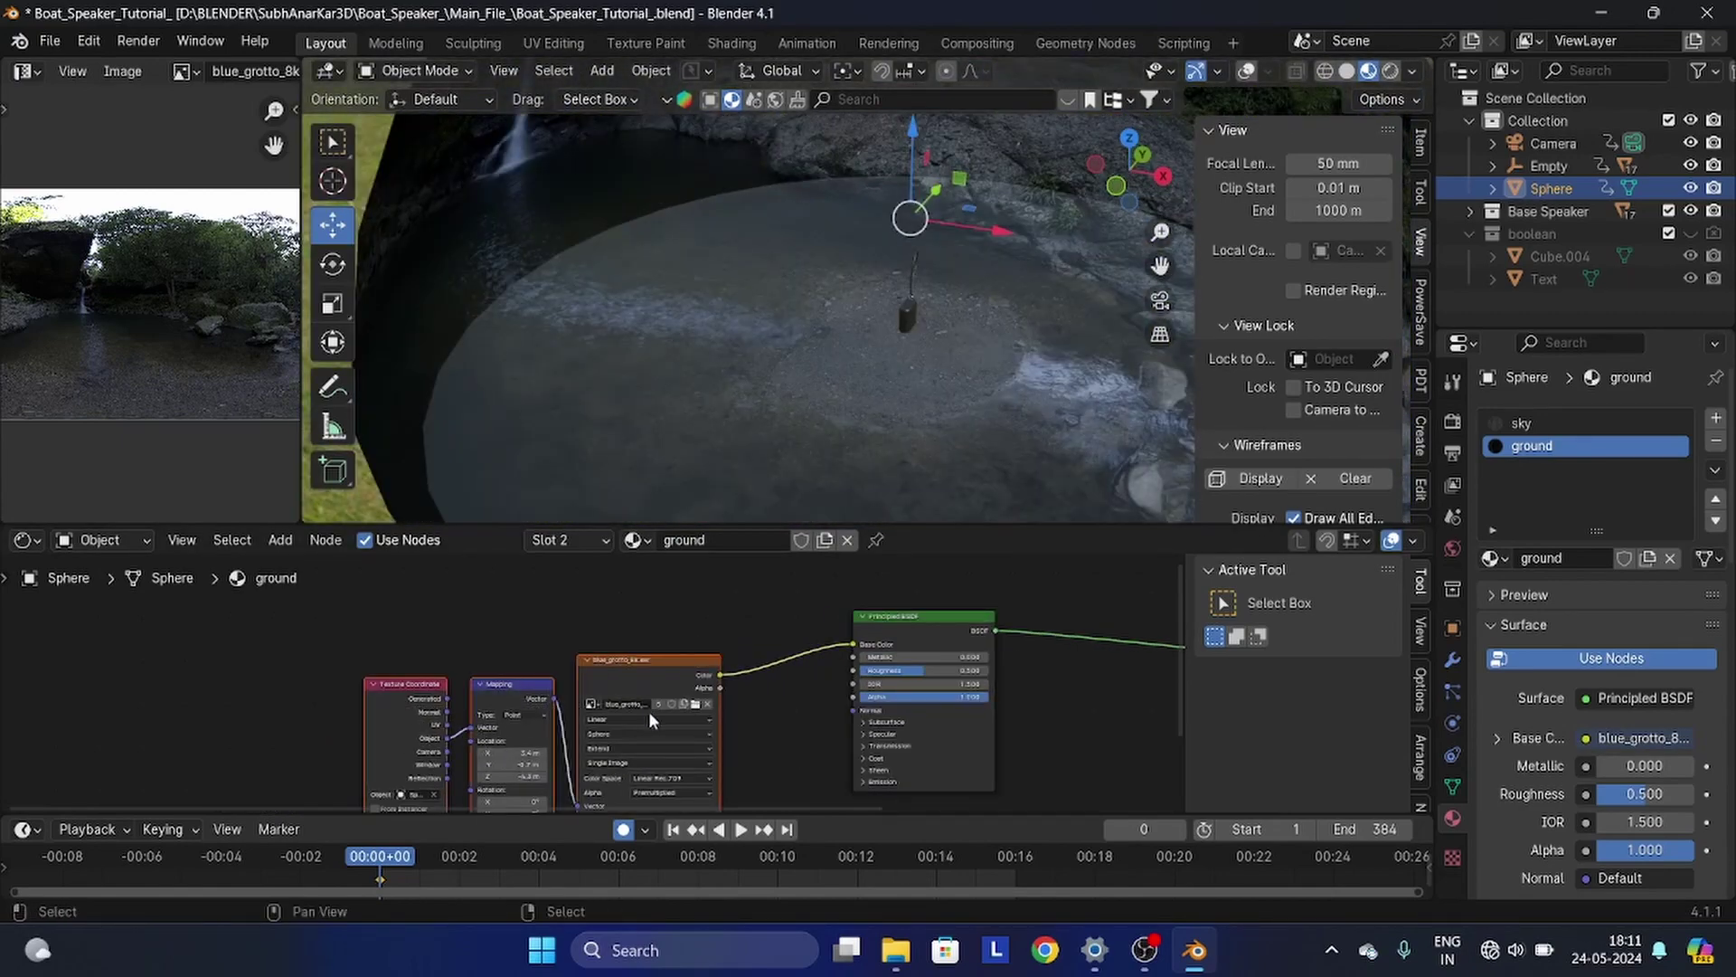
key(g)
click(447, 685)
scroll(872, 665, down, 3)
middle_drag(873, 665, 626, 707)
drag(683, 675, 555, 682)
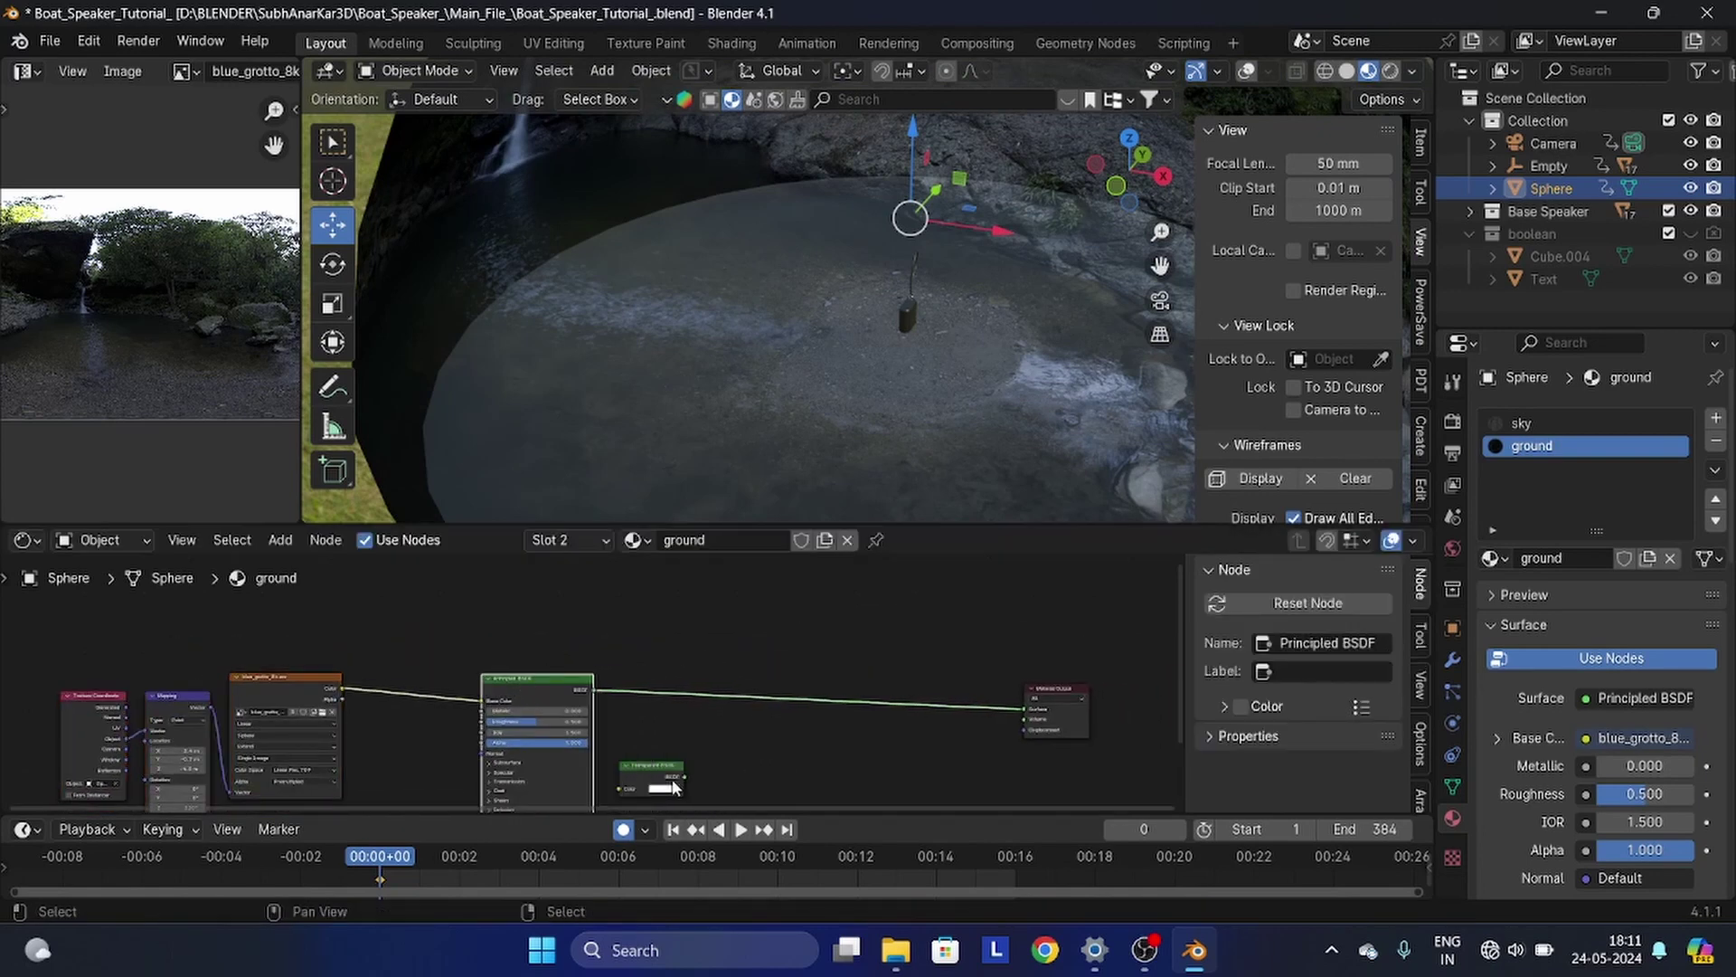
- Remove the Transparent BSDF from the ground material and add an Emission node above the Principled BSDF
key(shift+a)
mouse_move(599, 774)
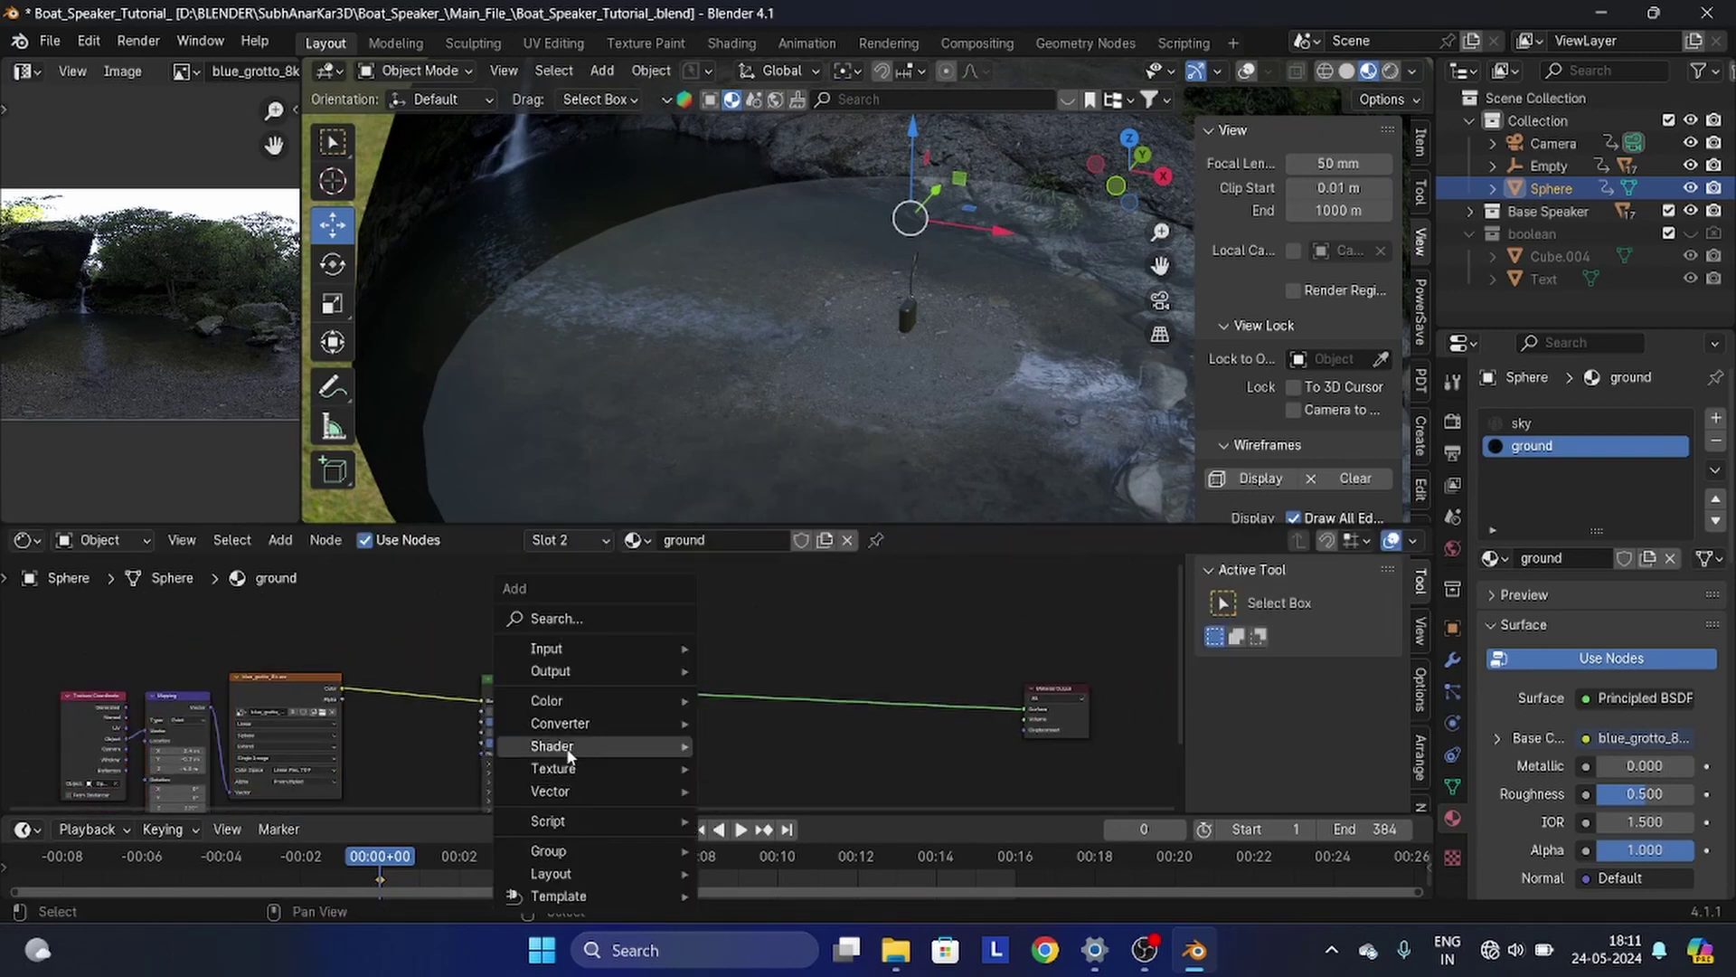
click(757, 454)
click(480, 602)
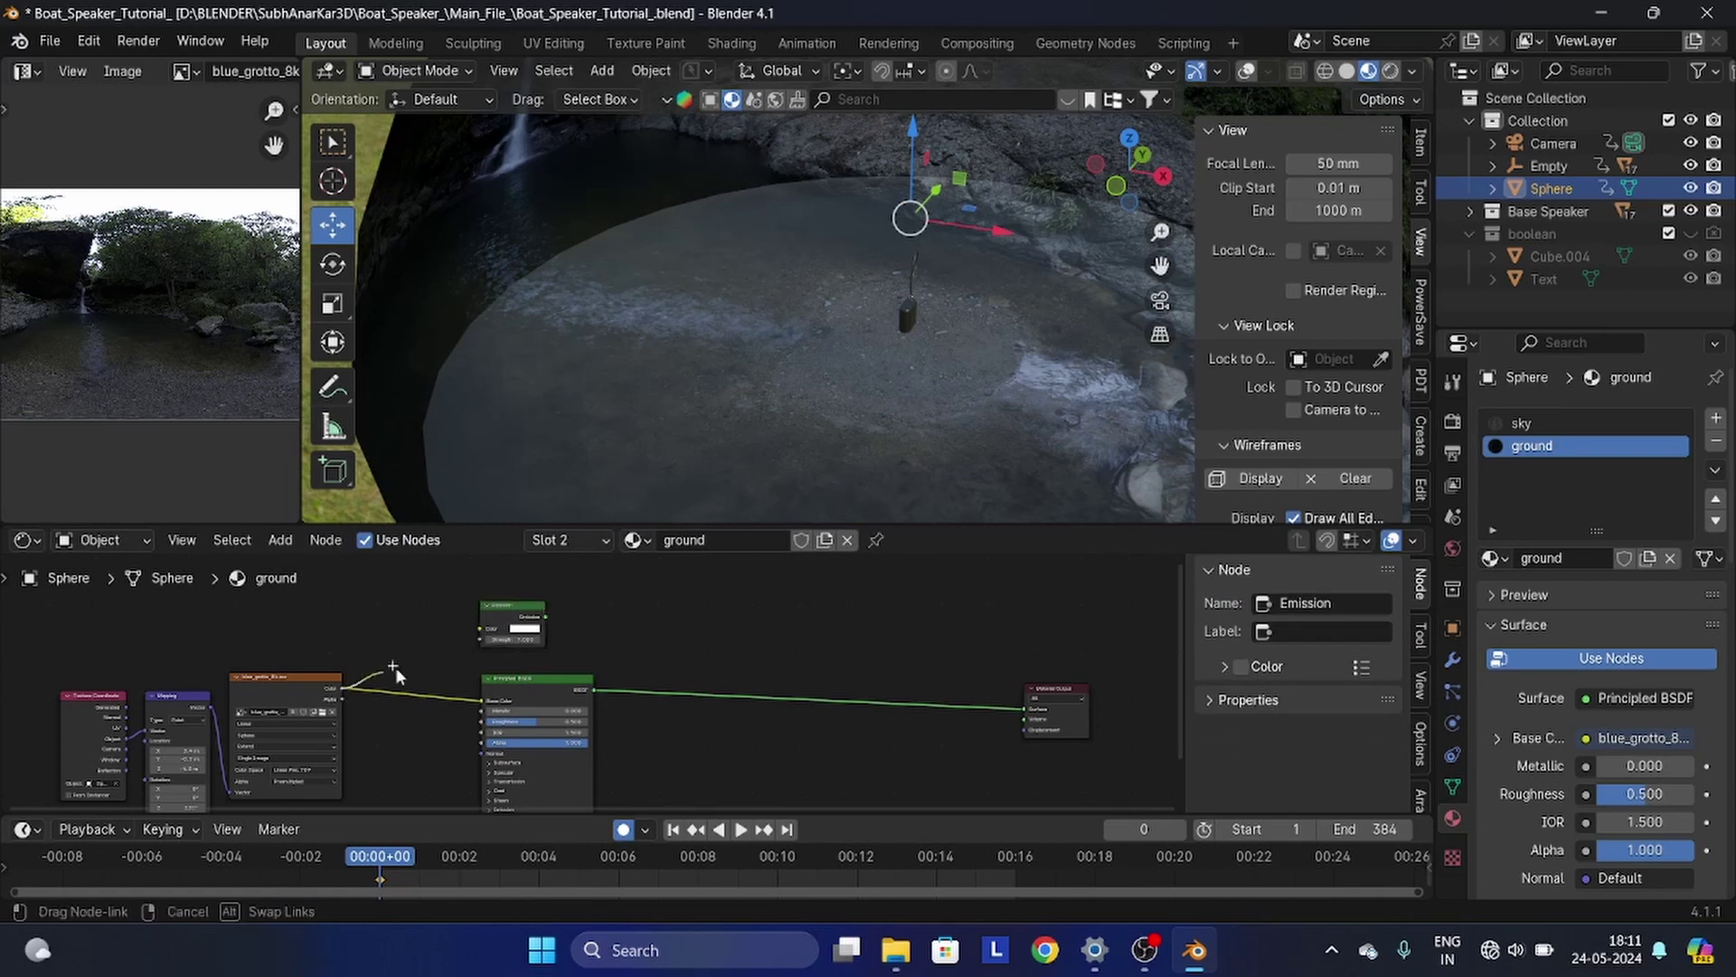
- Feed the Image Texture's color into the Emission node and combine Emission and Principled BSDF with a Mix Shader
scroll(506, 639, down, 3)
ctrl+shift+right_drag(530, 635, 544, 700)
scroll(669, 665, up, 5)
drag(690, 655, 669, 626)
scroll(579, 674, down, 3)
middle_drag(533, 685, 812, 711)
scroll(698, 714, up, 2)
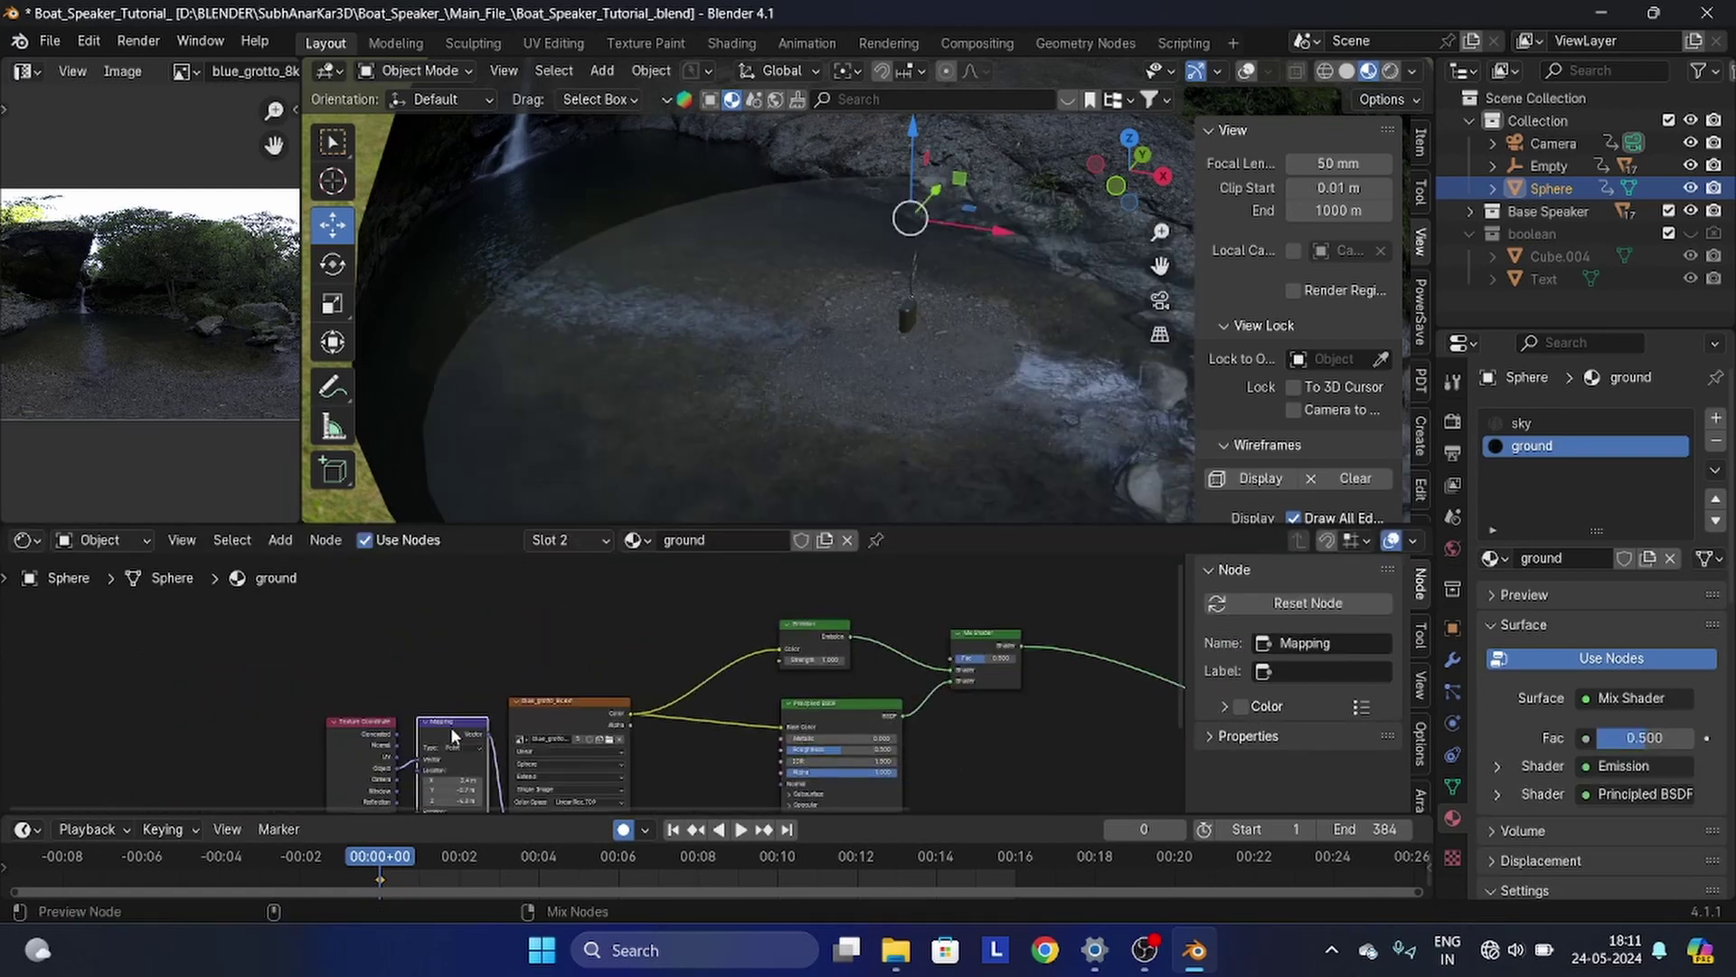
- Duplicate the Mapping node with its input link and feed the copy into a new Separate XYZ node
key(ctrl+shift+d)
click(469, 586)
scroll(470, 592, down, 3)
key(shift+a)
click(391, 548)
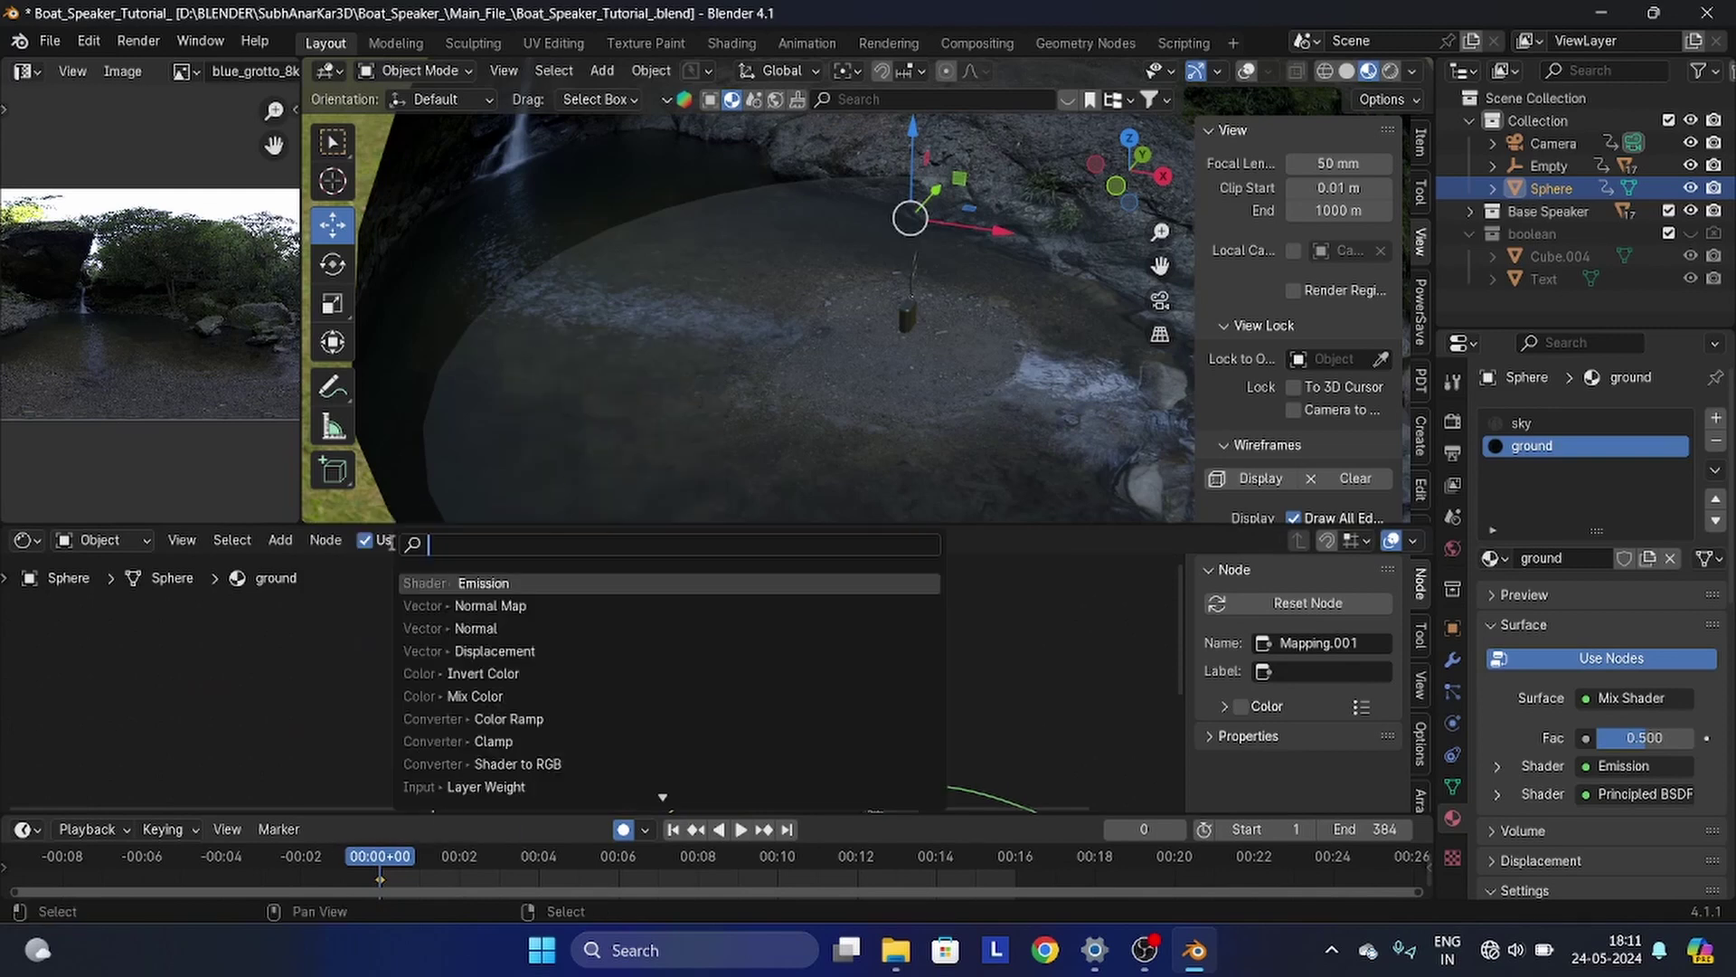
text(se)
click(473, 586)
click(554, 607)
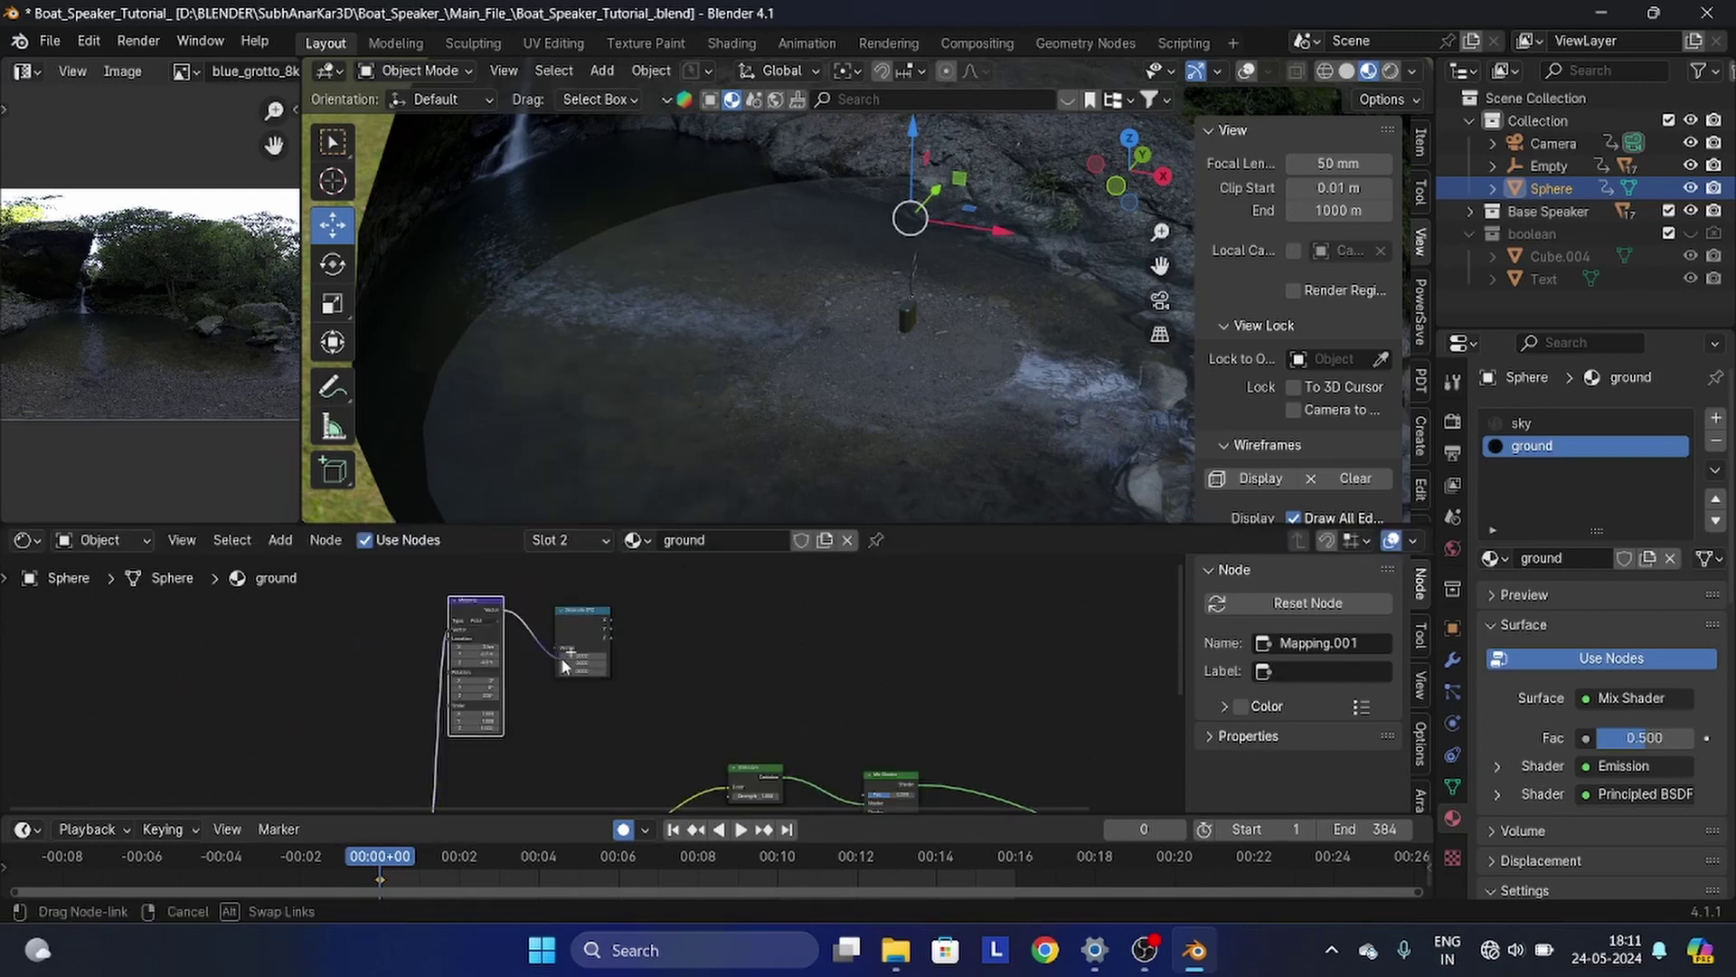
- Preview the Separate XYZ node's X, Y and Z outputs in turn on the dome's ground
middle_drag(573, 645, 497, 669)
scroll(496, 656, up, 3)
ctrl+shift+click(496, 636)
scroll(497, 640, down, 2)
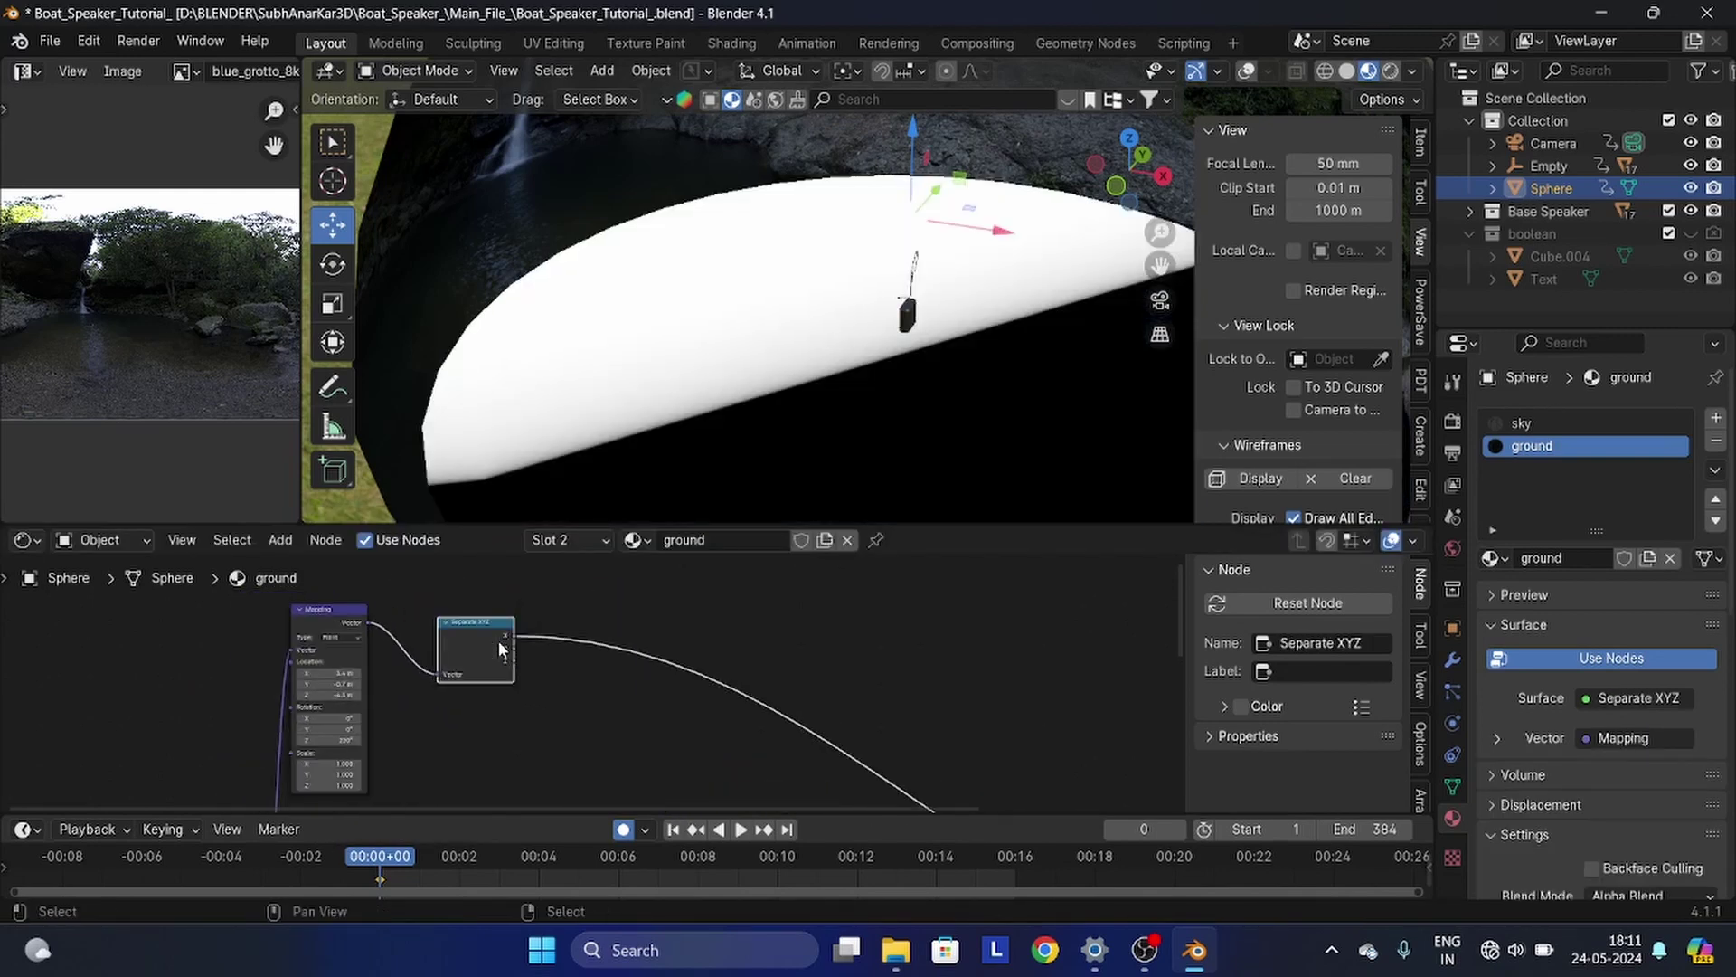
scroll(497, 640, up, 3)
ctrl+shift+click(490, 638)
ctrl+shift+click(491, 638)
scroll(758, 361, down, 6)
middle_drag(759, 353, 807, 291)
scroll(591, 685, up, 2)
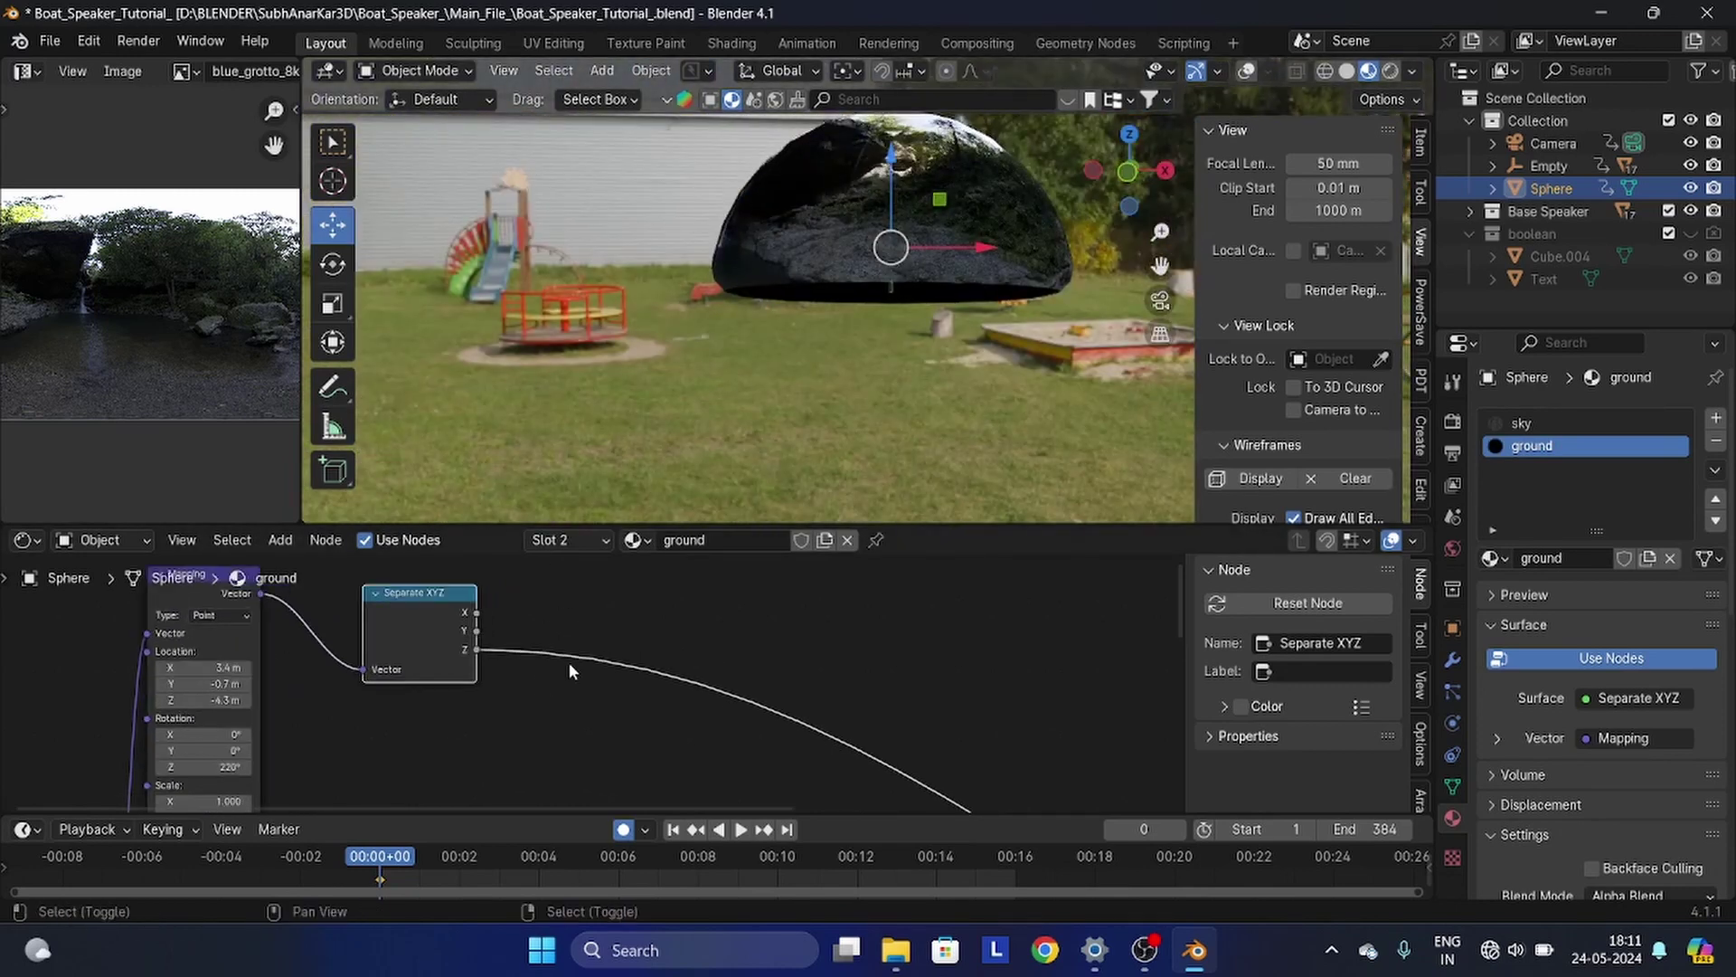
- Add a Color Ramp fed by the Separate XYZ node's Z output
key(shift+a)
click(495, 620)
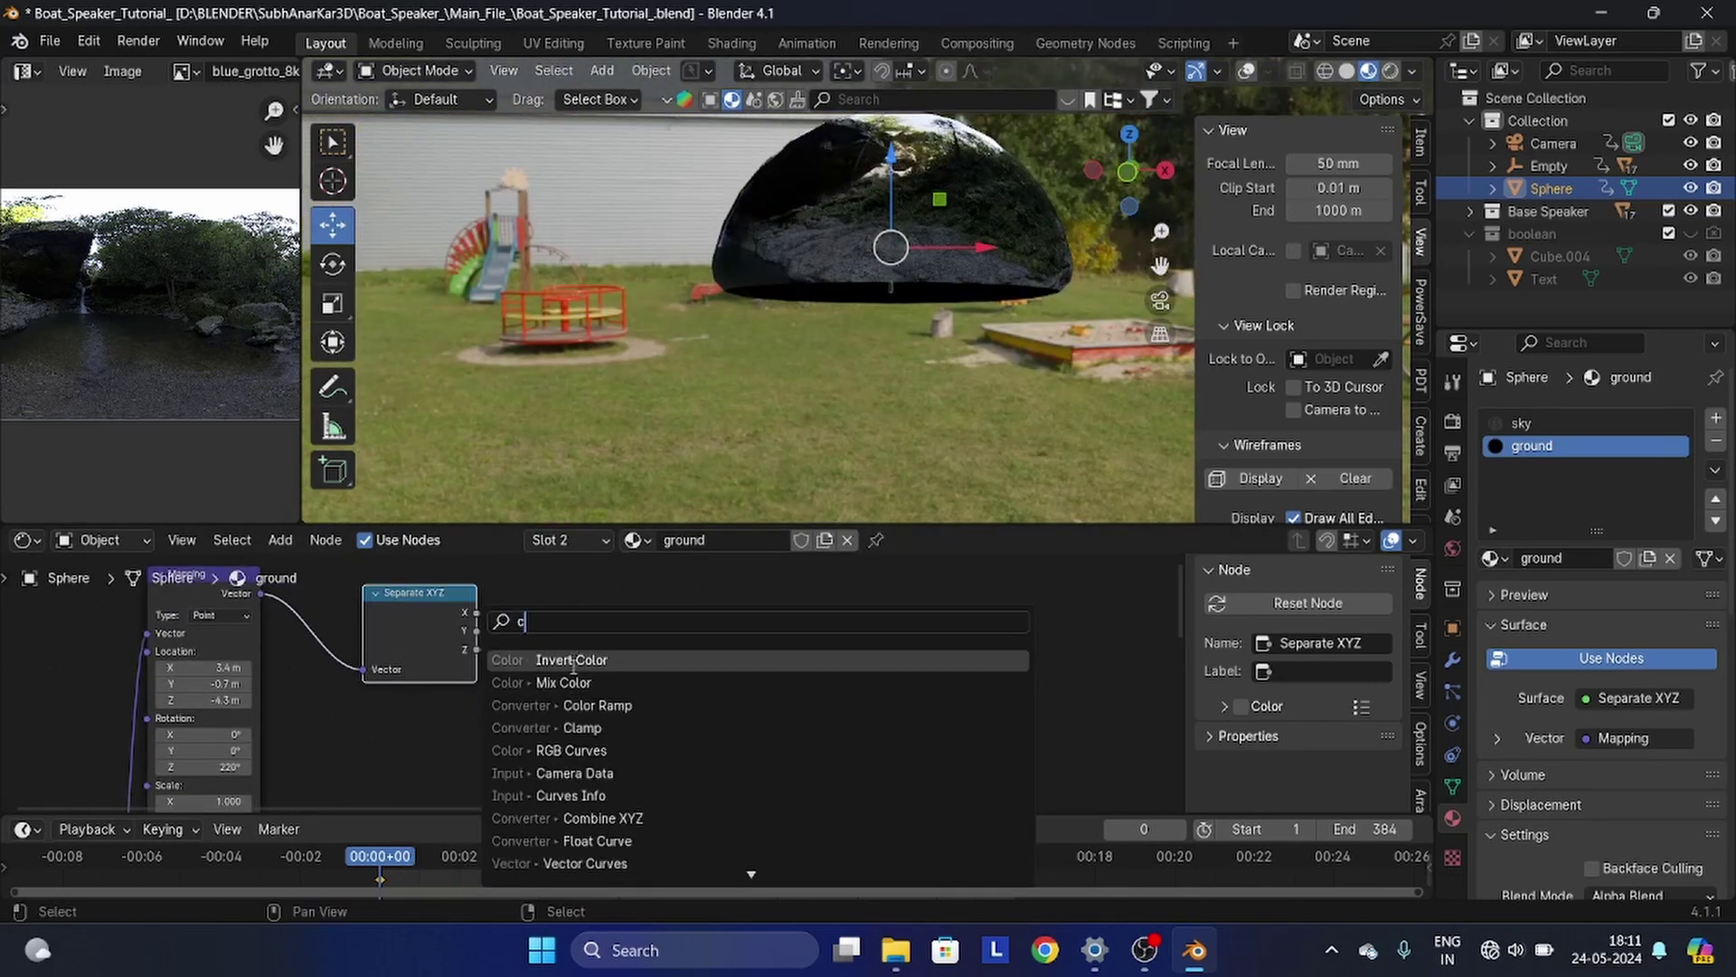
click(581, 705)
click(583, 651)
scroll(584, 660, down, 5)
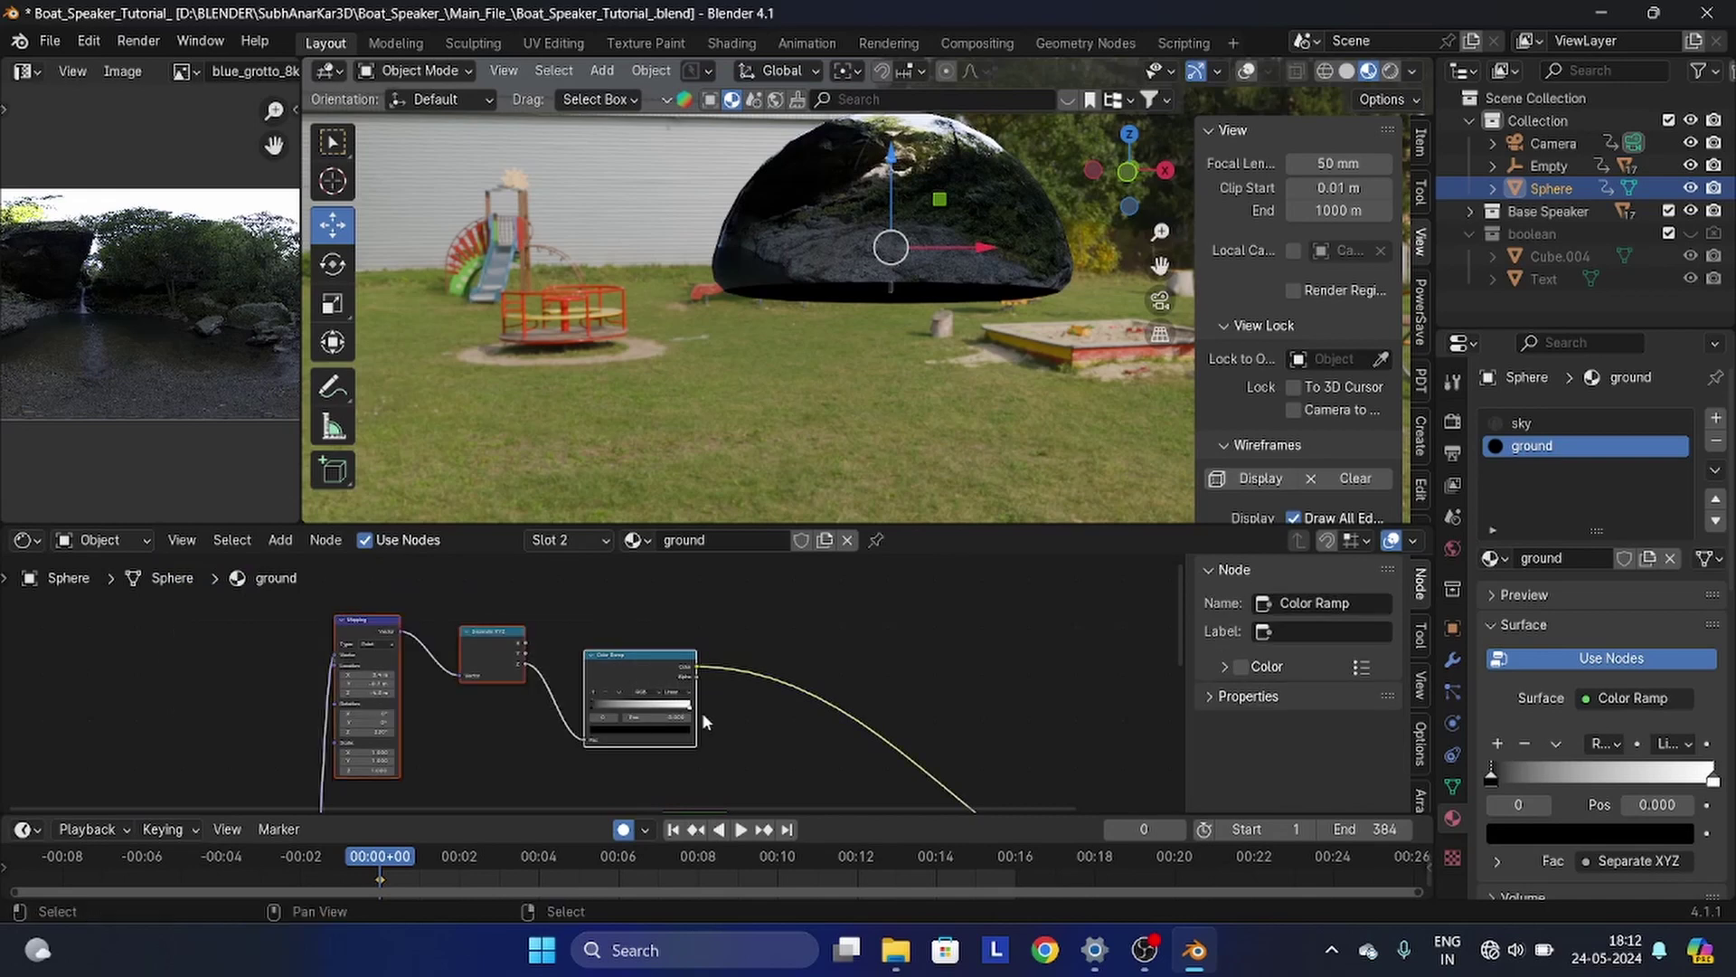
- Connect the ground material's Mix Shader to the Material Output again
scroll(884, 597, down, 5)
middle_drag(782, 766, 705, 681)
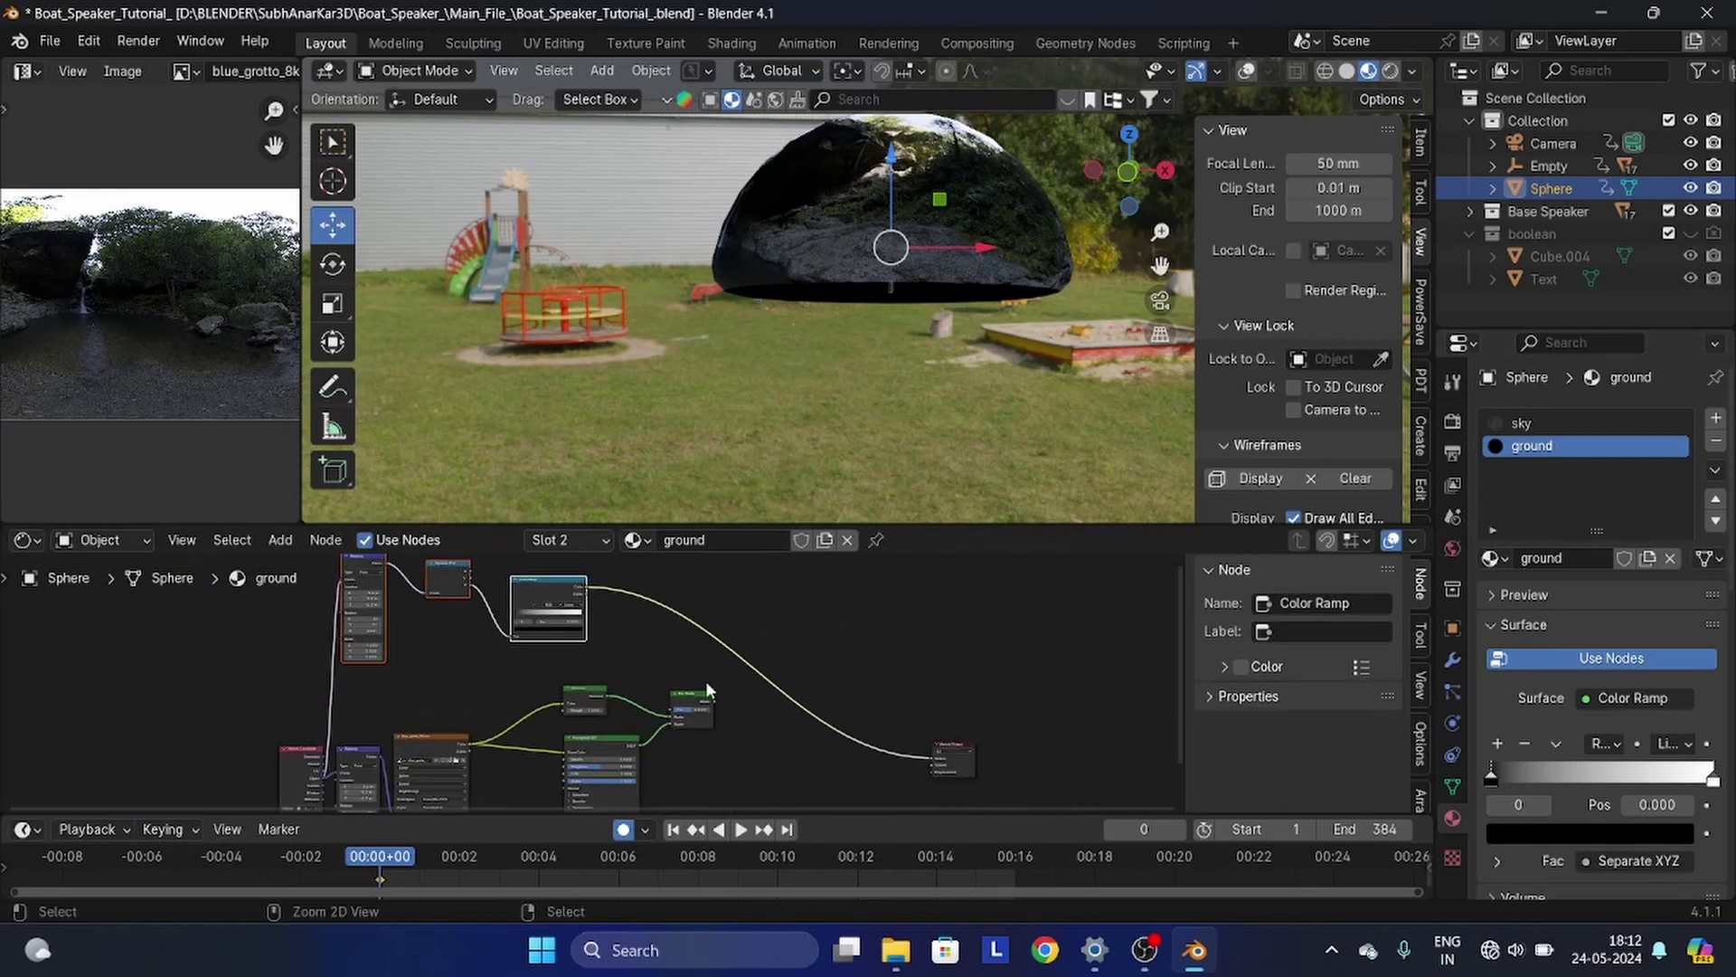
ctrl+shift+click(694, 696)
- Paste the Mapping, Separate XYZ and Color Ramp nodes into the sky material and place them above its existing nodes
click(1530, 420)
scroll(564, 651, down, 2)
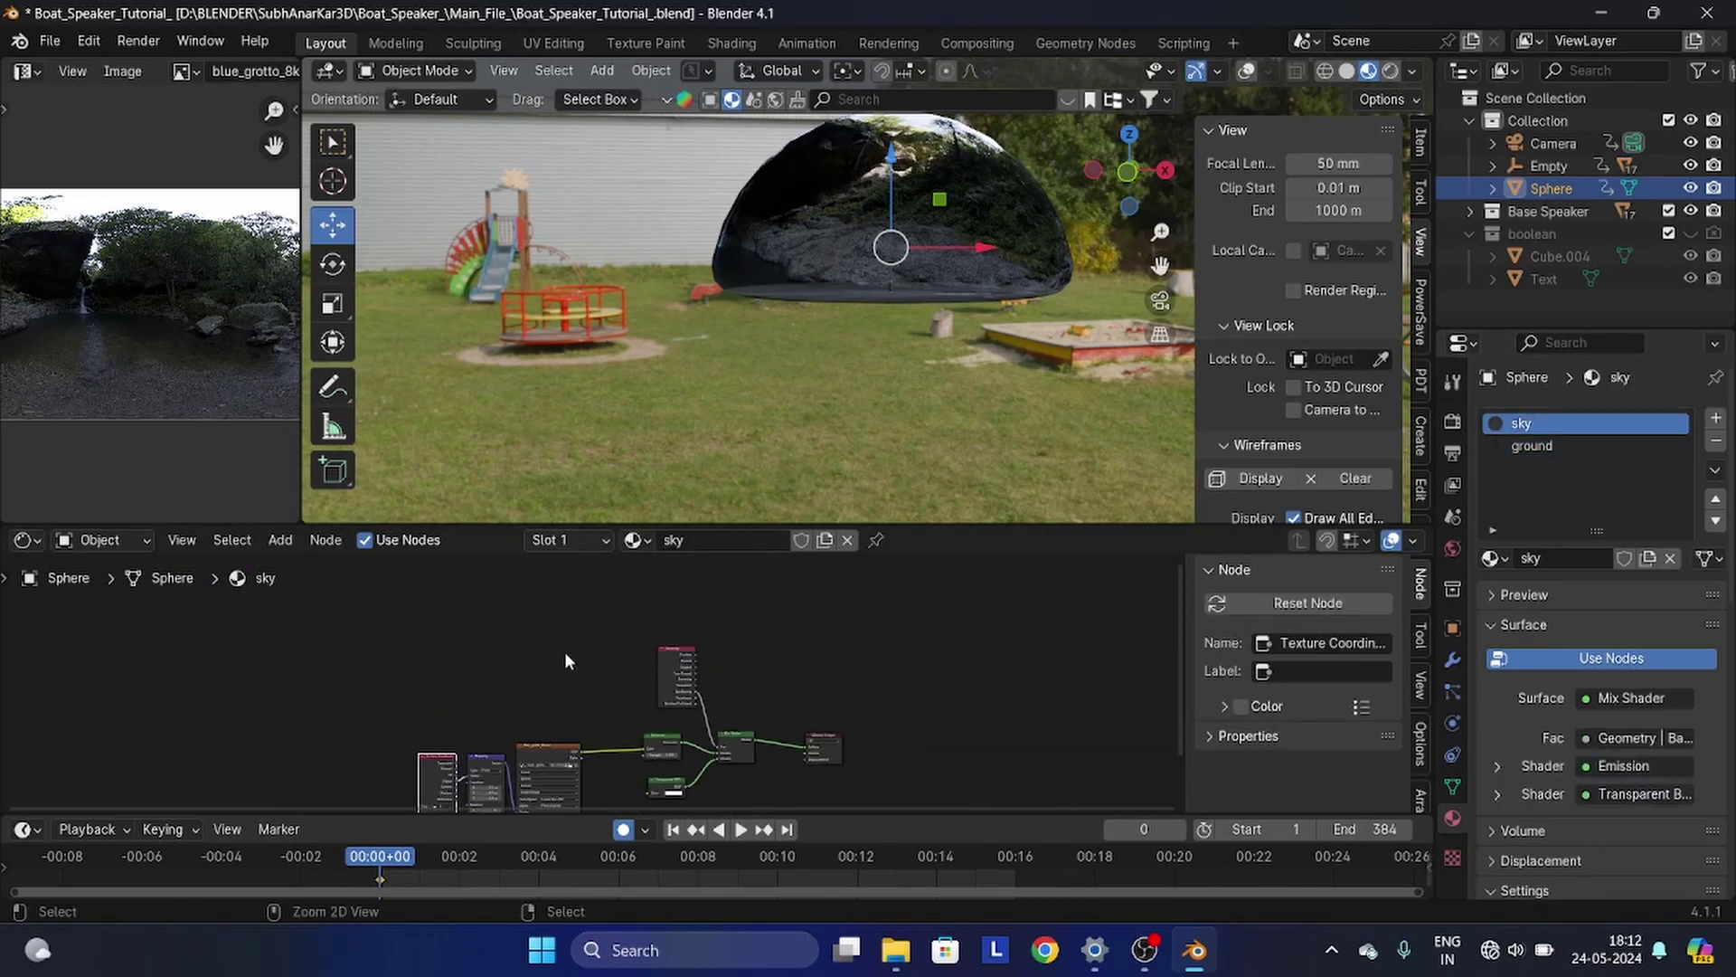
key(ctrl+v)
scroll(600, 687, up, 2)
key(g)
click(486, 687)
scroll(627, 737, up, 2)
middle_drag(627, 737, 593, 721)
scroll(595, 692, up, 1)
middle_drag(595, 689, 563, 608)
scroll(565, 615, down, 1)
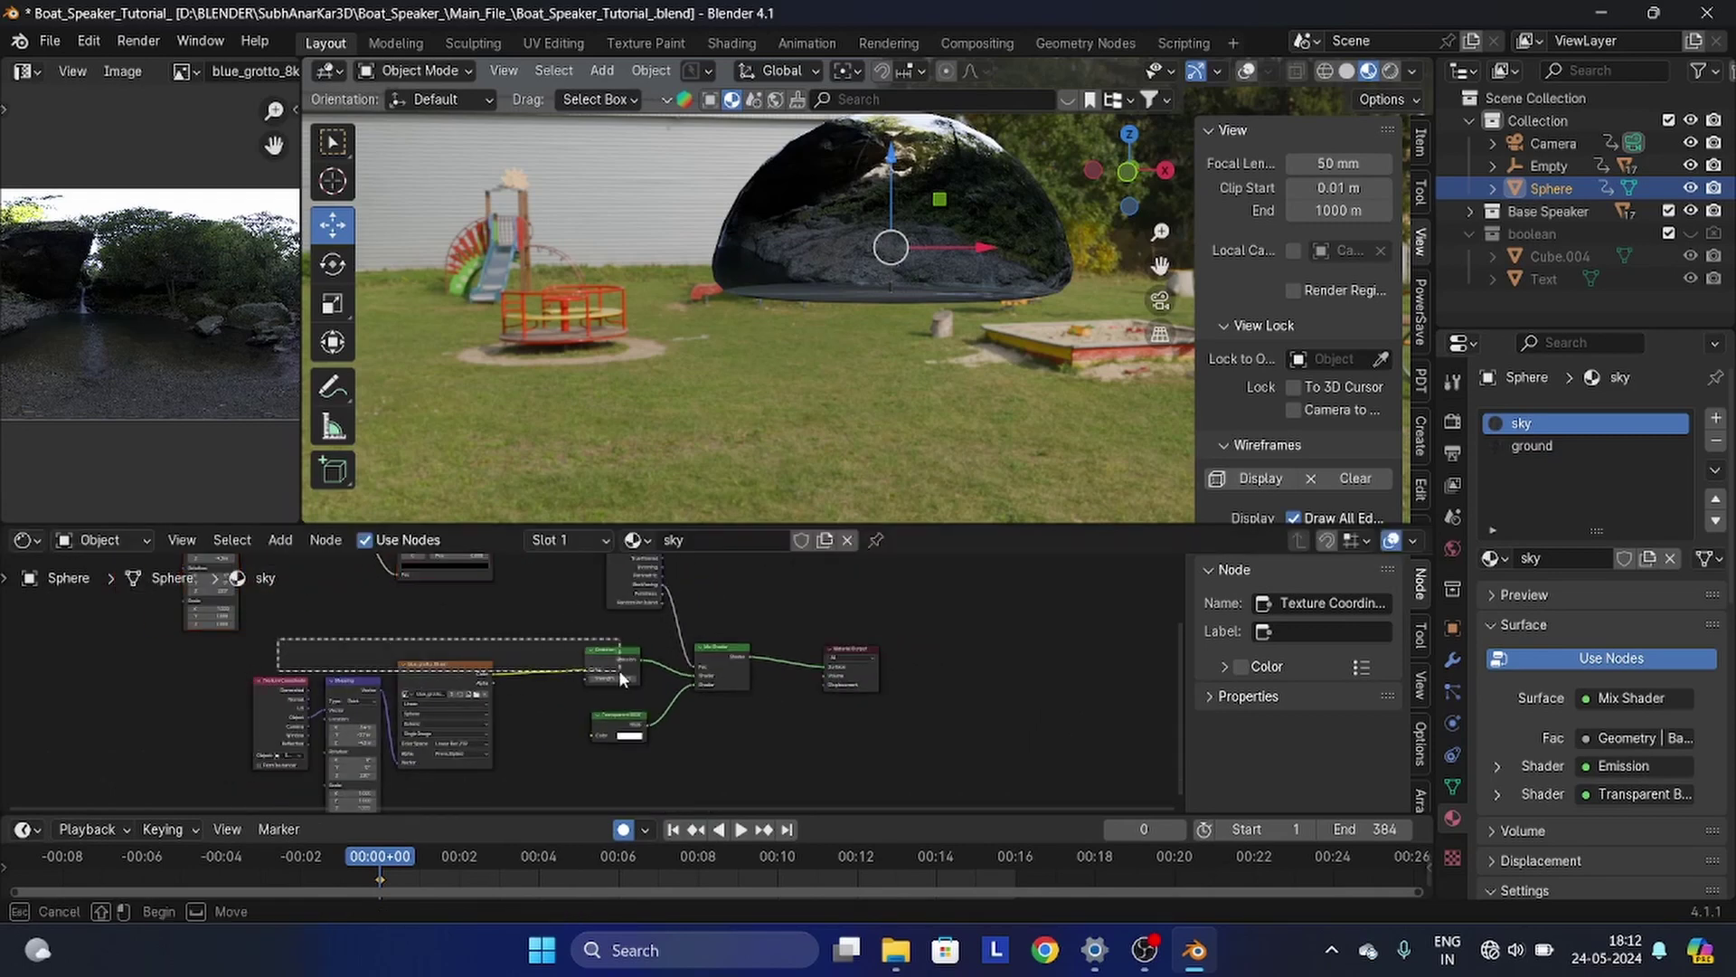
scroll(621, 678, down, 6)
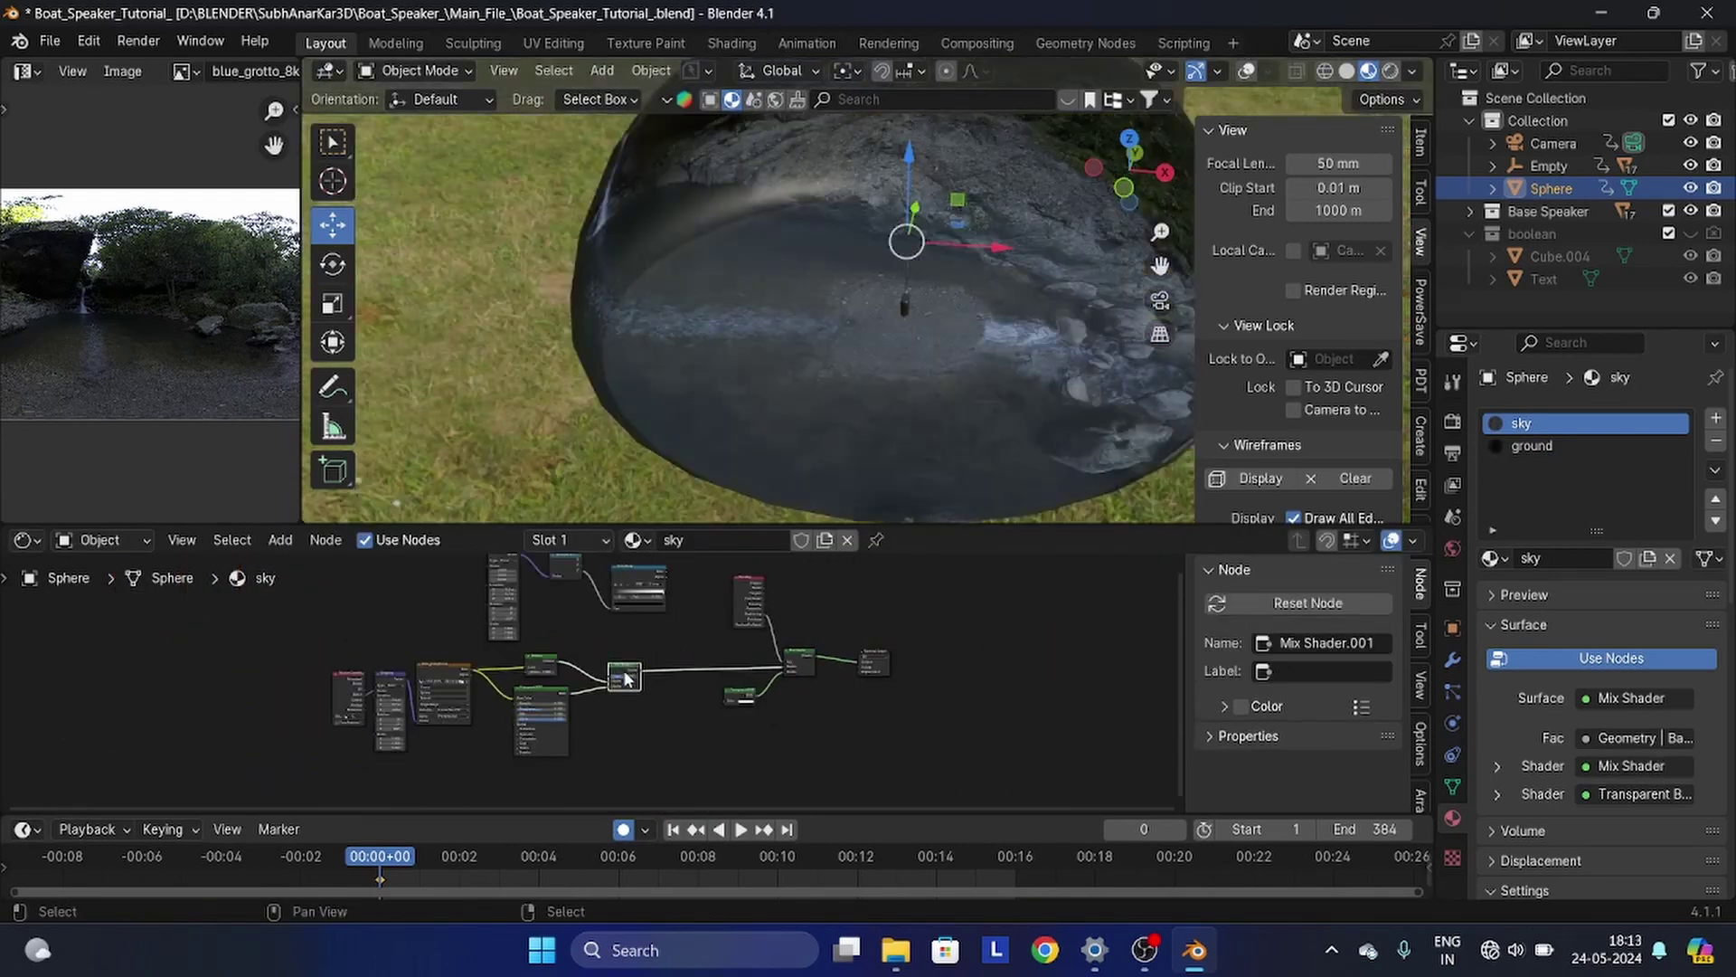
- Preview the sky material's Color Ramp on the dome and select the ramp's white stop
scroll(619, 675, up, 6)
middle_drag(599, 653, 497, 763)
scroll(508, 711, down, 1)
ctrl+shift+click(519, 647)
scroll(593, 647, up, 2)
middle_drag(783, 325, 803, 307)
scroll(803, 306, down, 4)
scroll(506, 678, up, 3)
middle_drag(505, 678, 642, 750)
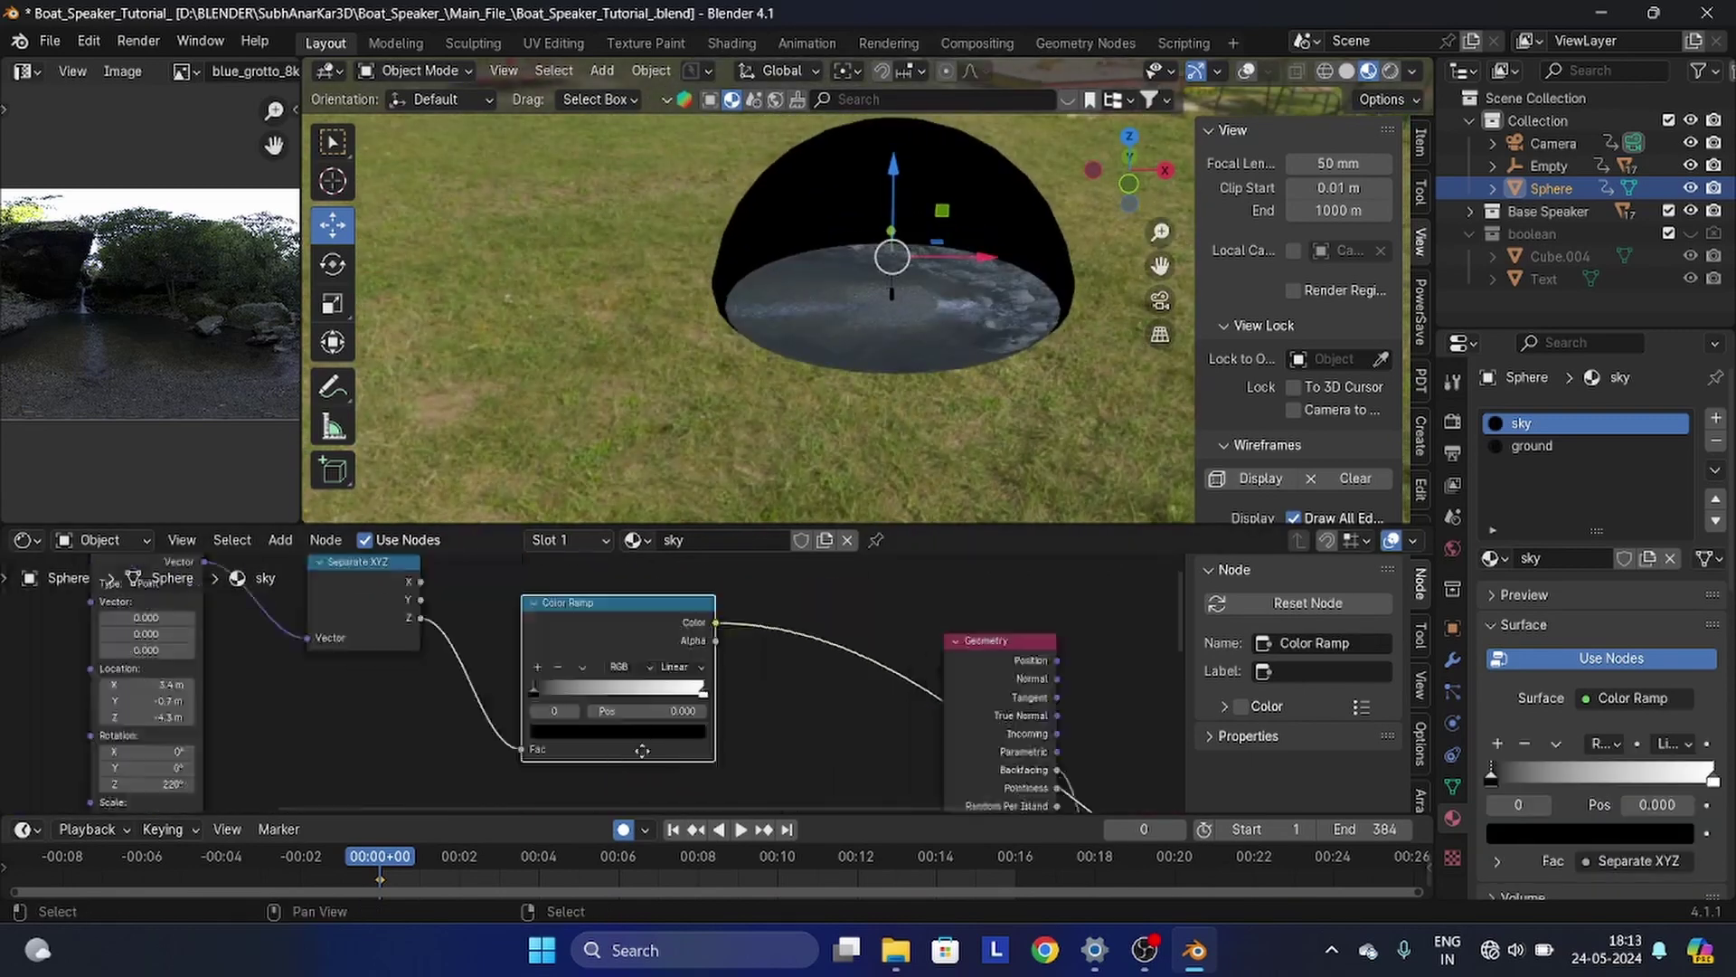
scroll(642, 751, up, 1)
drag(723, 711, 758, 712)
scroll(593, 679, down, 2)
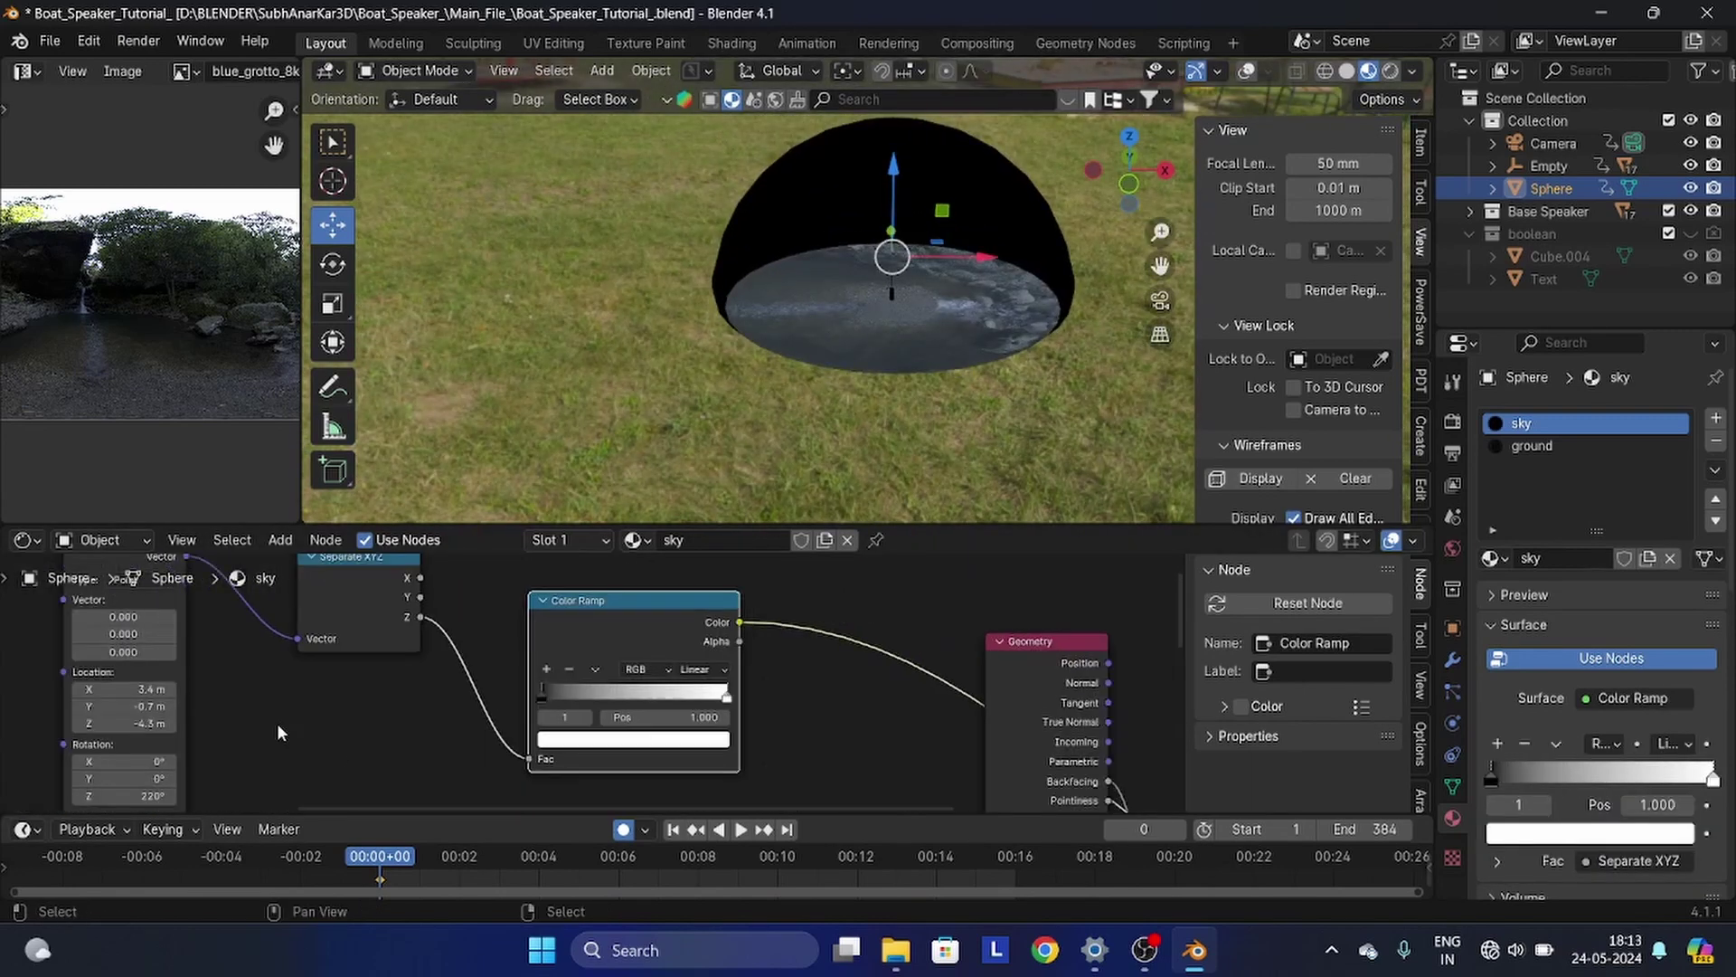
middle_drag(270, 728, 574, 720)
middle_drag(443, 597, 518, 626)
scroll(503, 605, down, 1)
key(ctrl+t)
scroll(499, 589, up, 2)
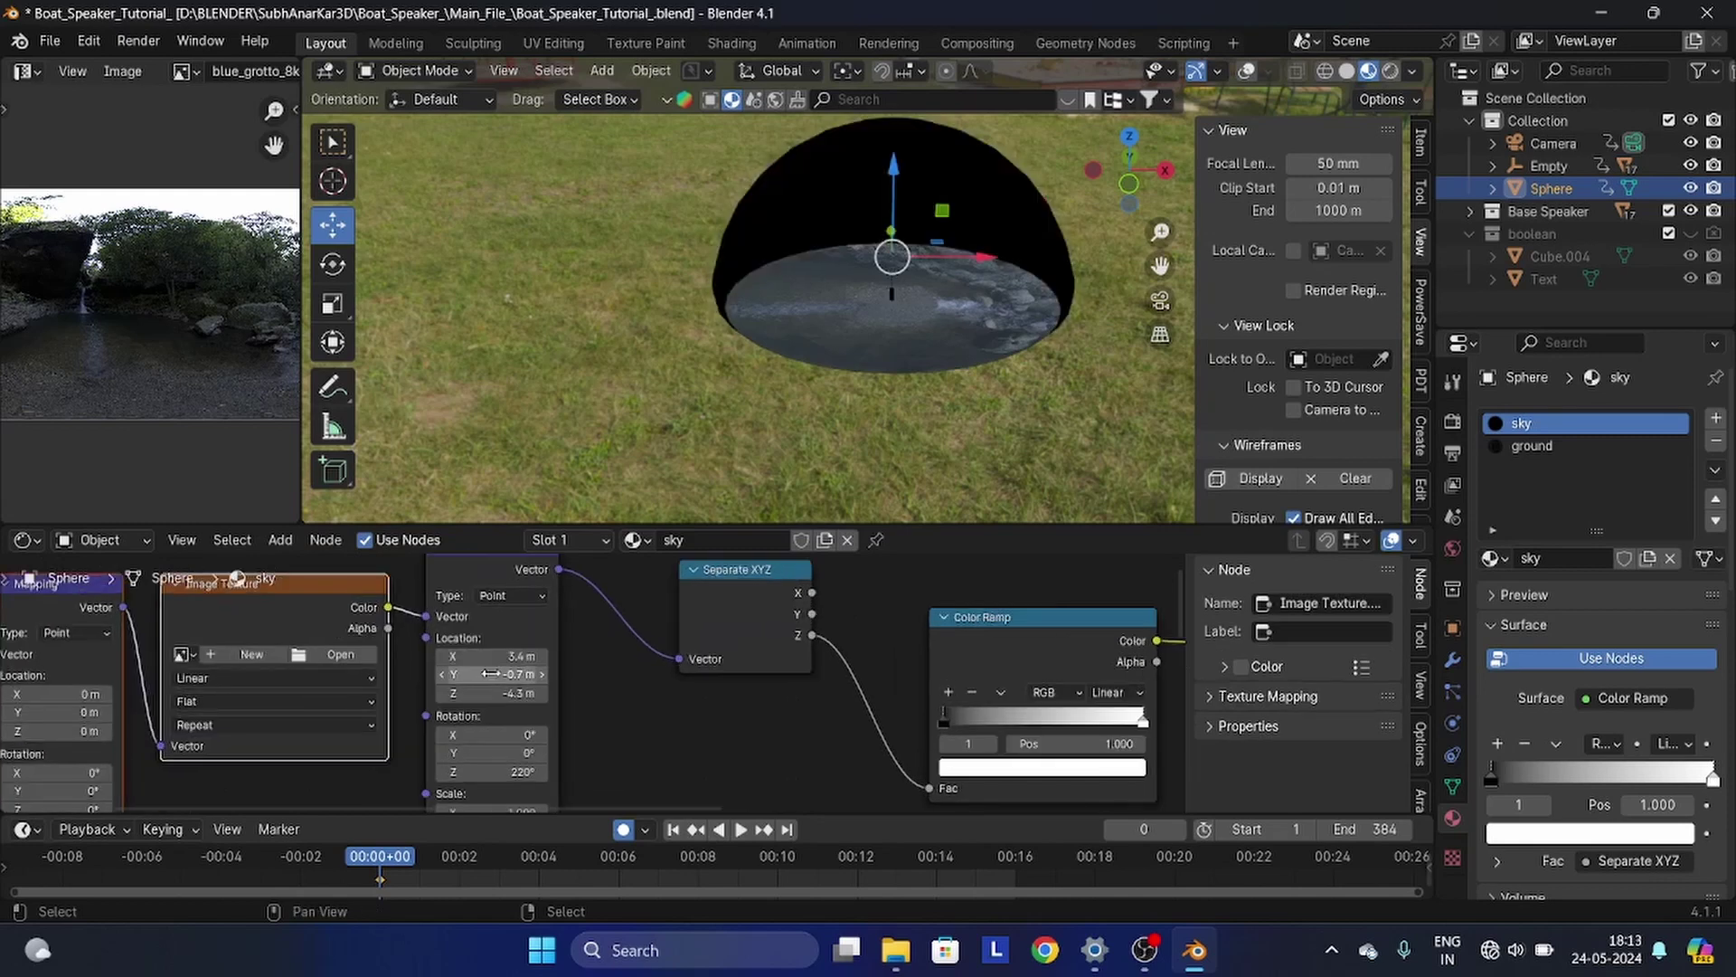
scroll(389, 624, down, 3)
middle_drag(384, 619, 619, 792)
scroll(588, 662, down, 5)
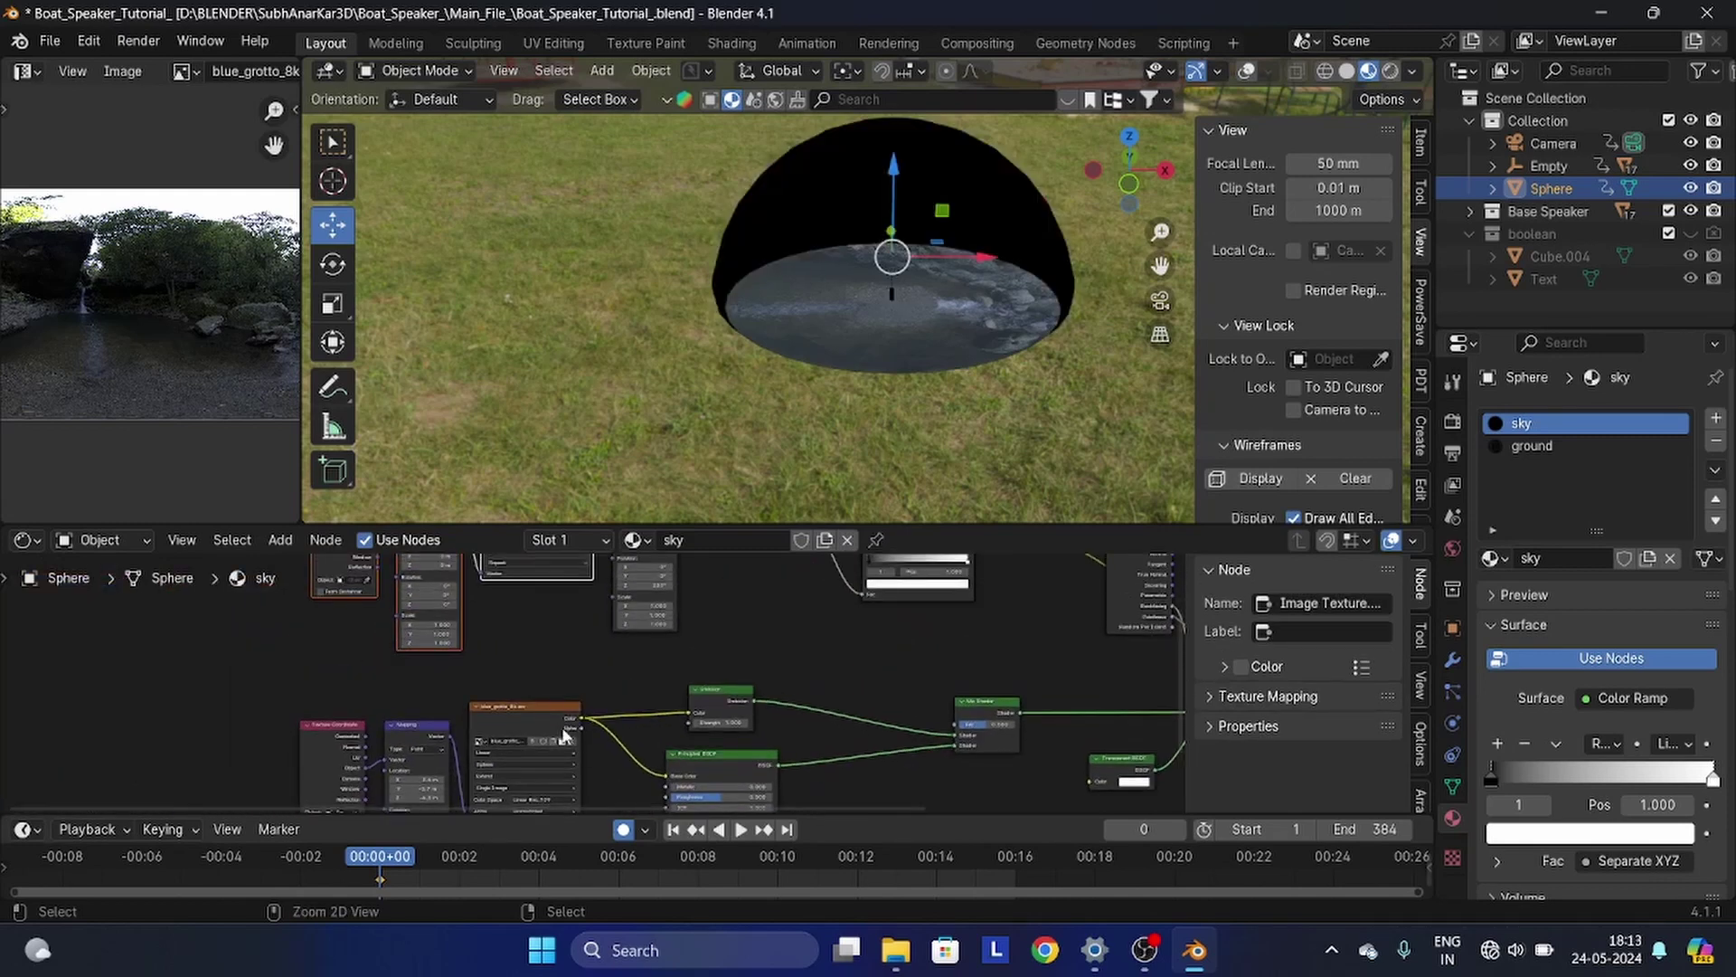
key(ctrl+z)
- Link the sky material's Texture Coordinate Object output to the Vector input of the pasted Mapping node
middle_drag(366, 779, 357, 808)
drag(354, 796, 604, 656)
scroll(597, 661, up, 1)
scroll(740, 708, up, 2)
- Set the pasted Mapping node's Z rotation to 128° and check the gradient around the dome
middle_drag(741, 709, 600, 658)
scroll(599, 658, up, 6)
middle_drag(850, 656, 580, 676)
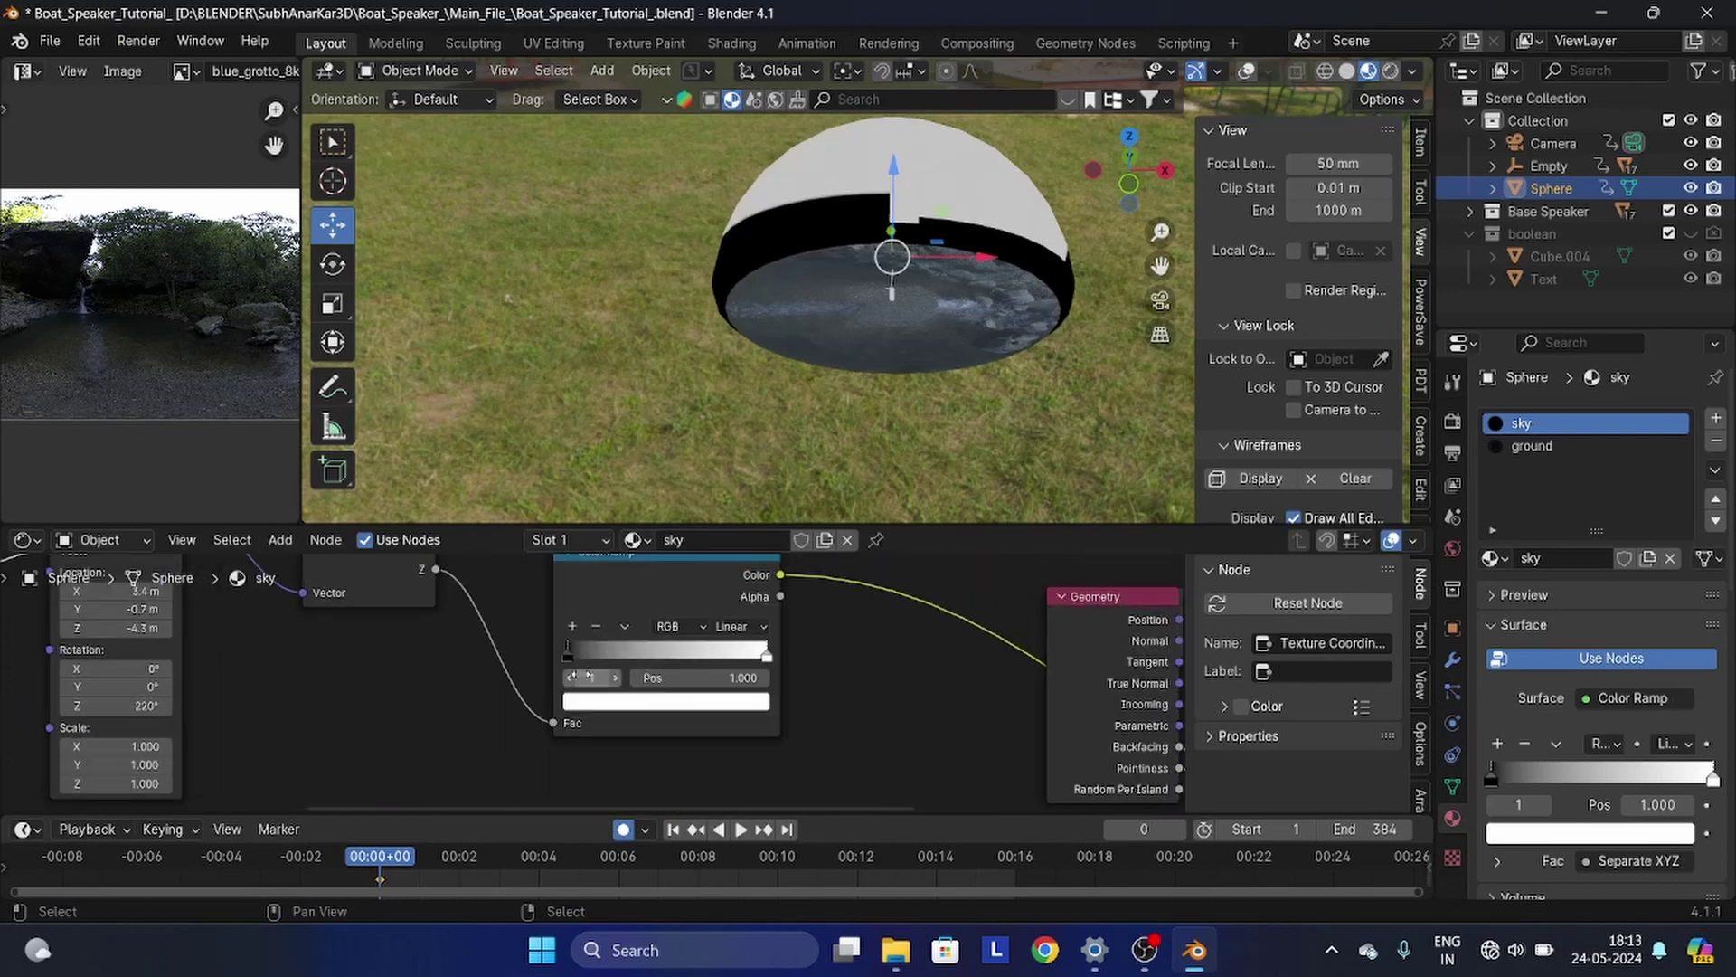
scroll(335, 701, down, 3)
middle_drag(330, 710, 628, 719)
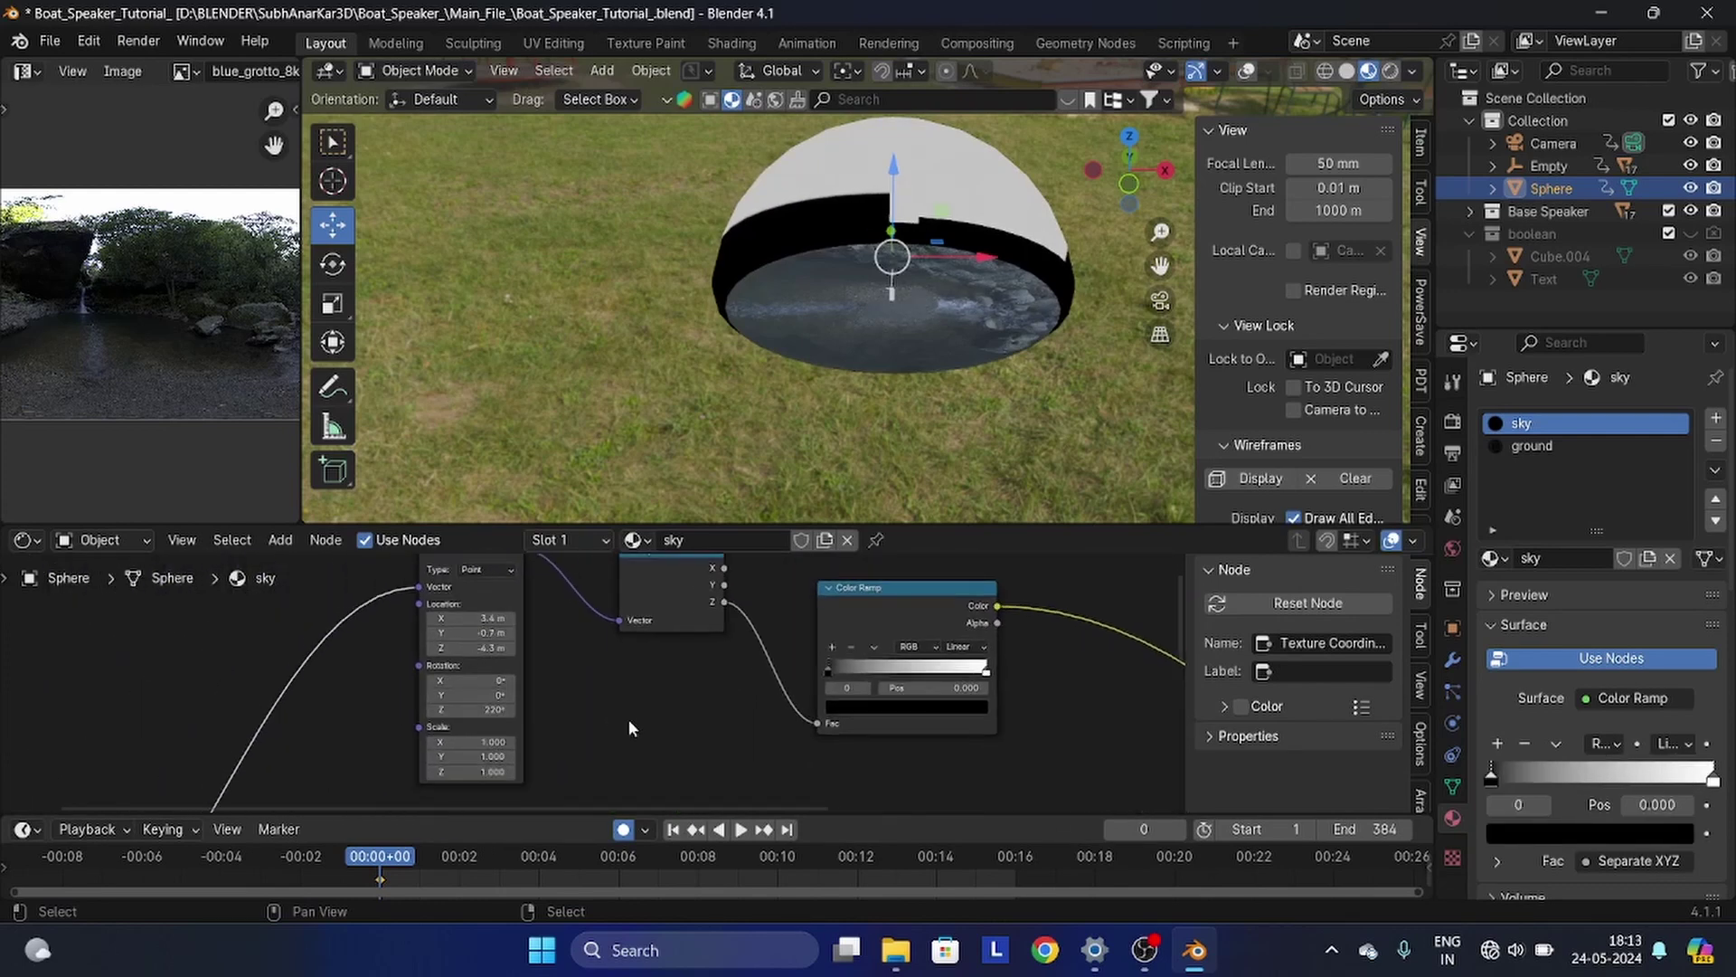
scroll(627, 719, up, 3)
drag(450, 717, 466, 717)
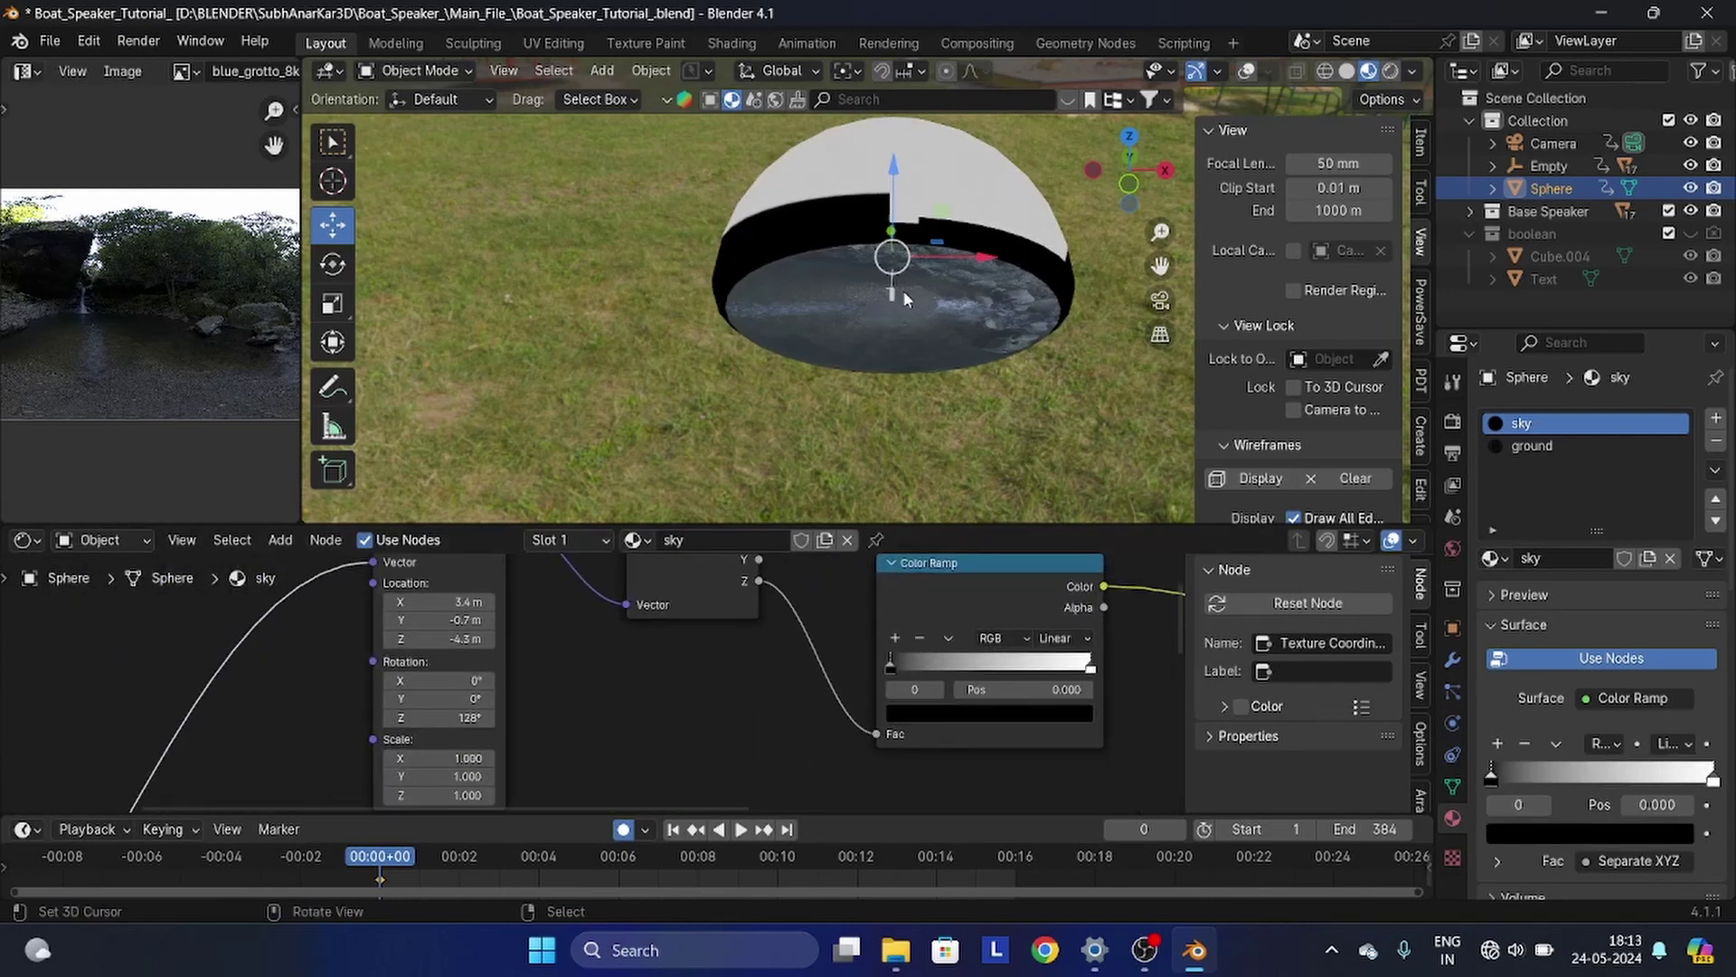
middle_drag(904, 291, 984, 250)
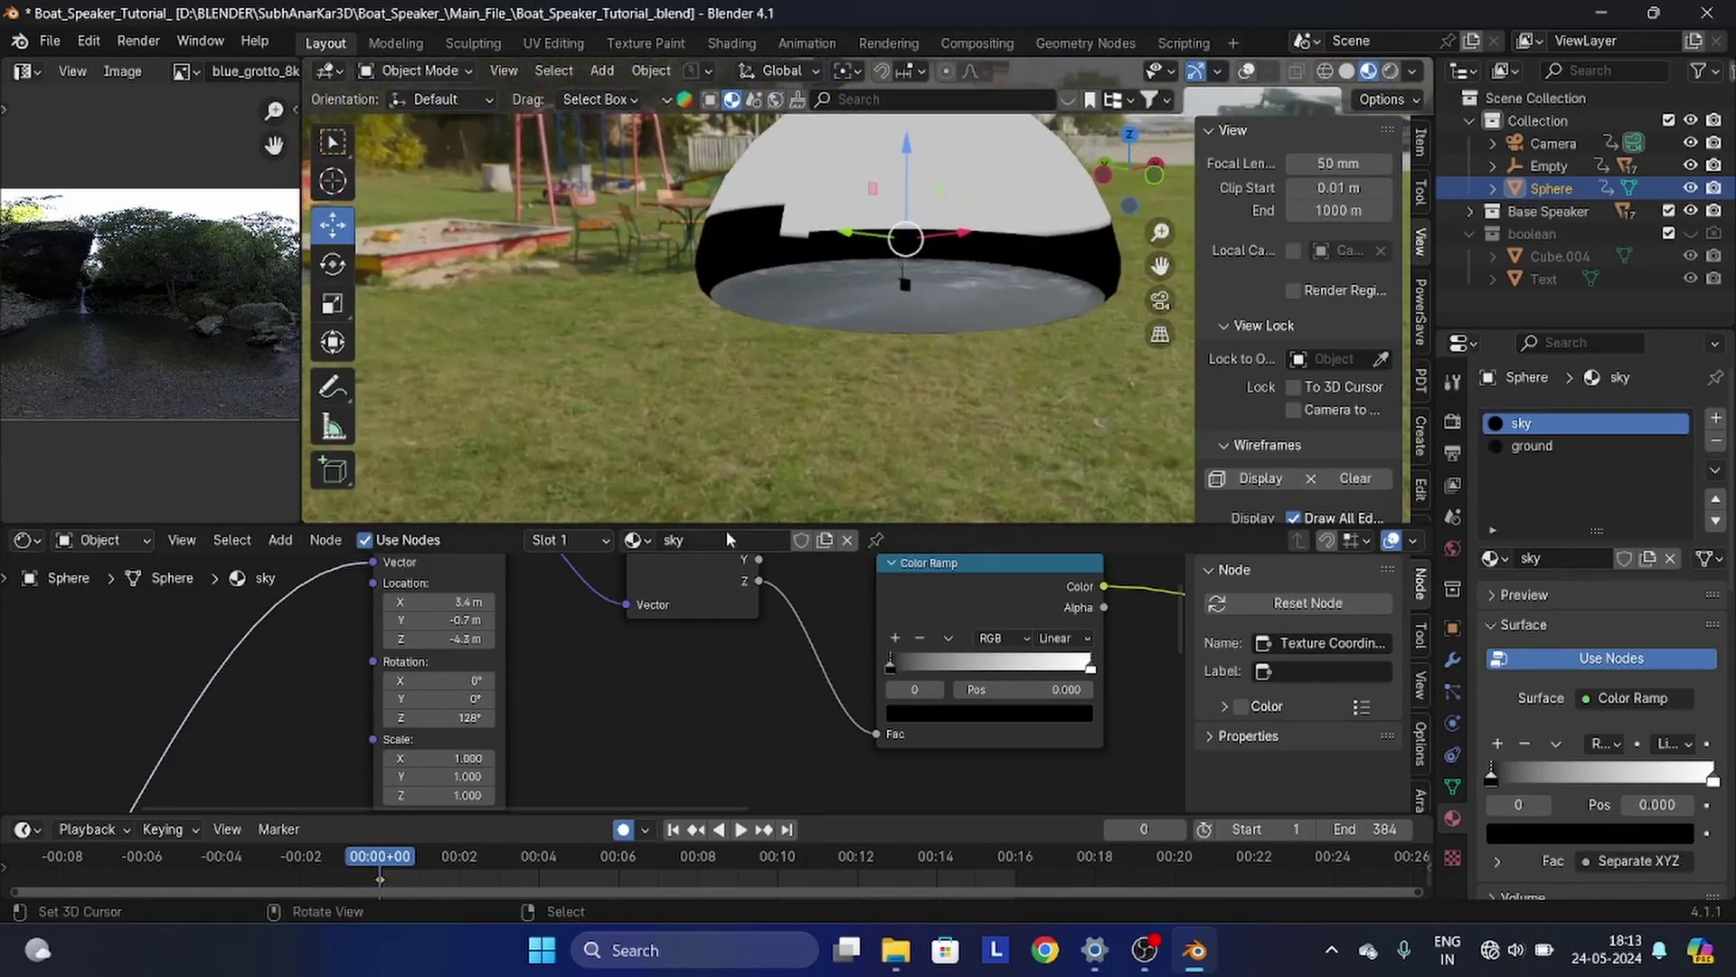
middle_drag(828, 362, 936, 344)
- Set the pasted Mapping node's location to X 0 m, Y 0 m and Z 8.4 m and check the gradient at the dome's base
scroll(578, 677, up, 3)
click(448, 589)
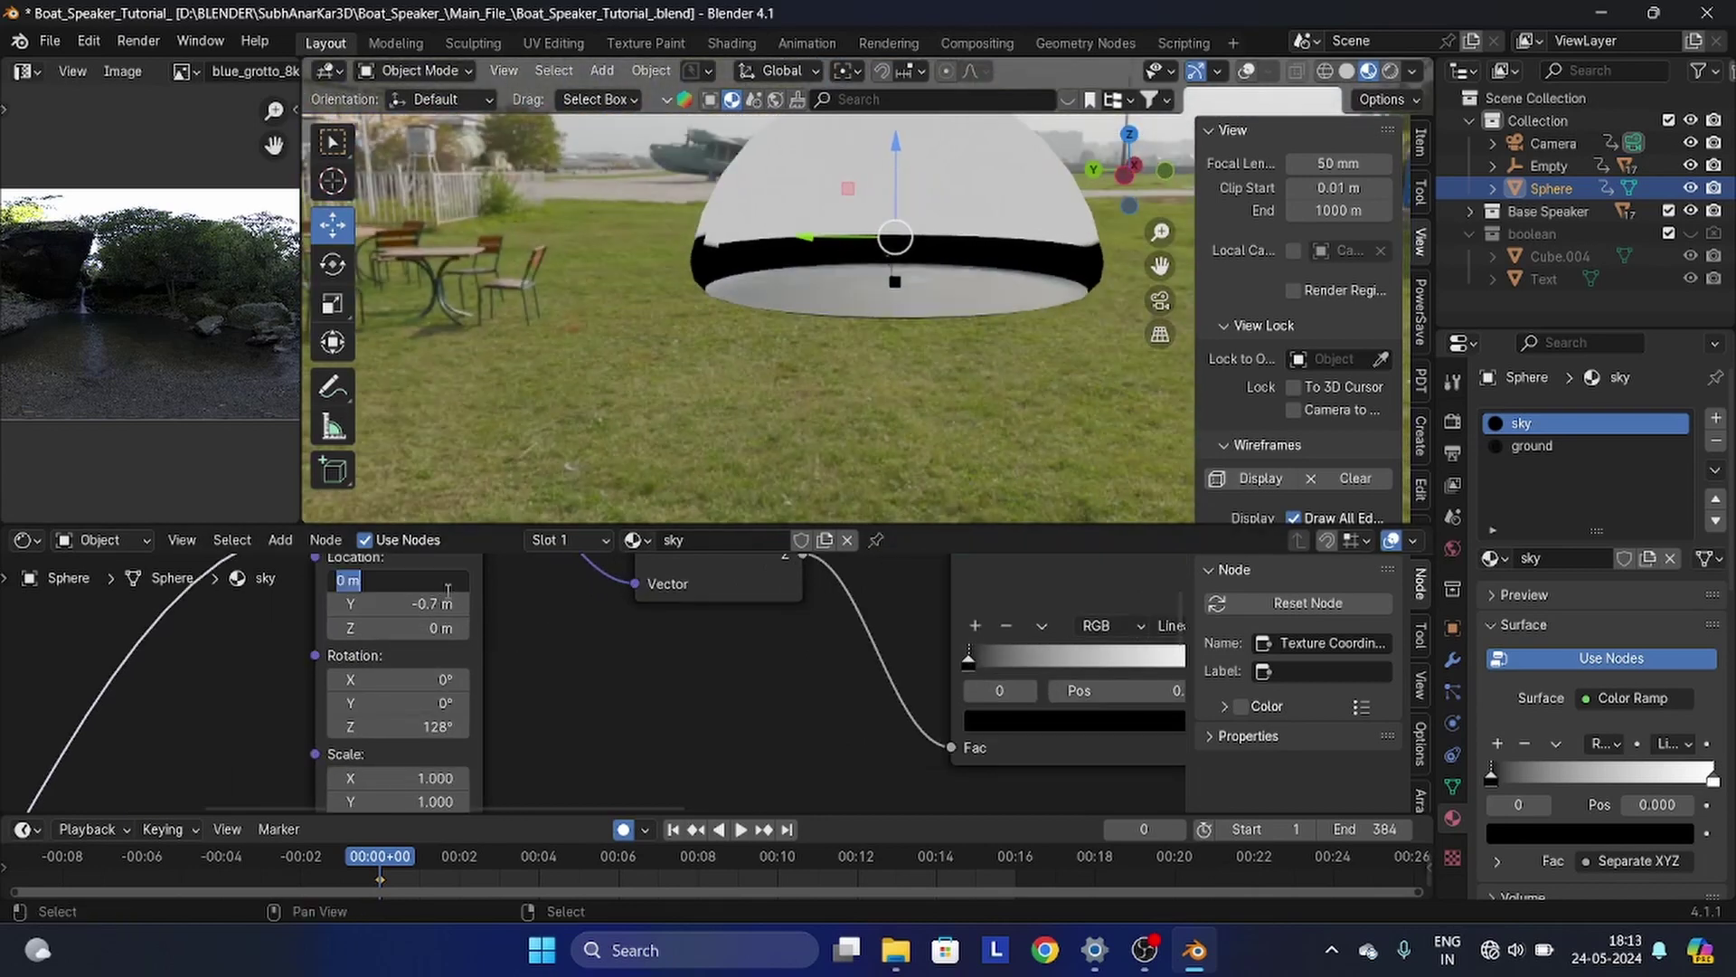
middle_drag(857, 378, 921, 355)
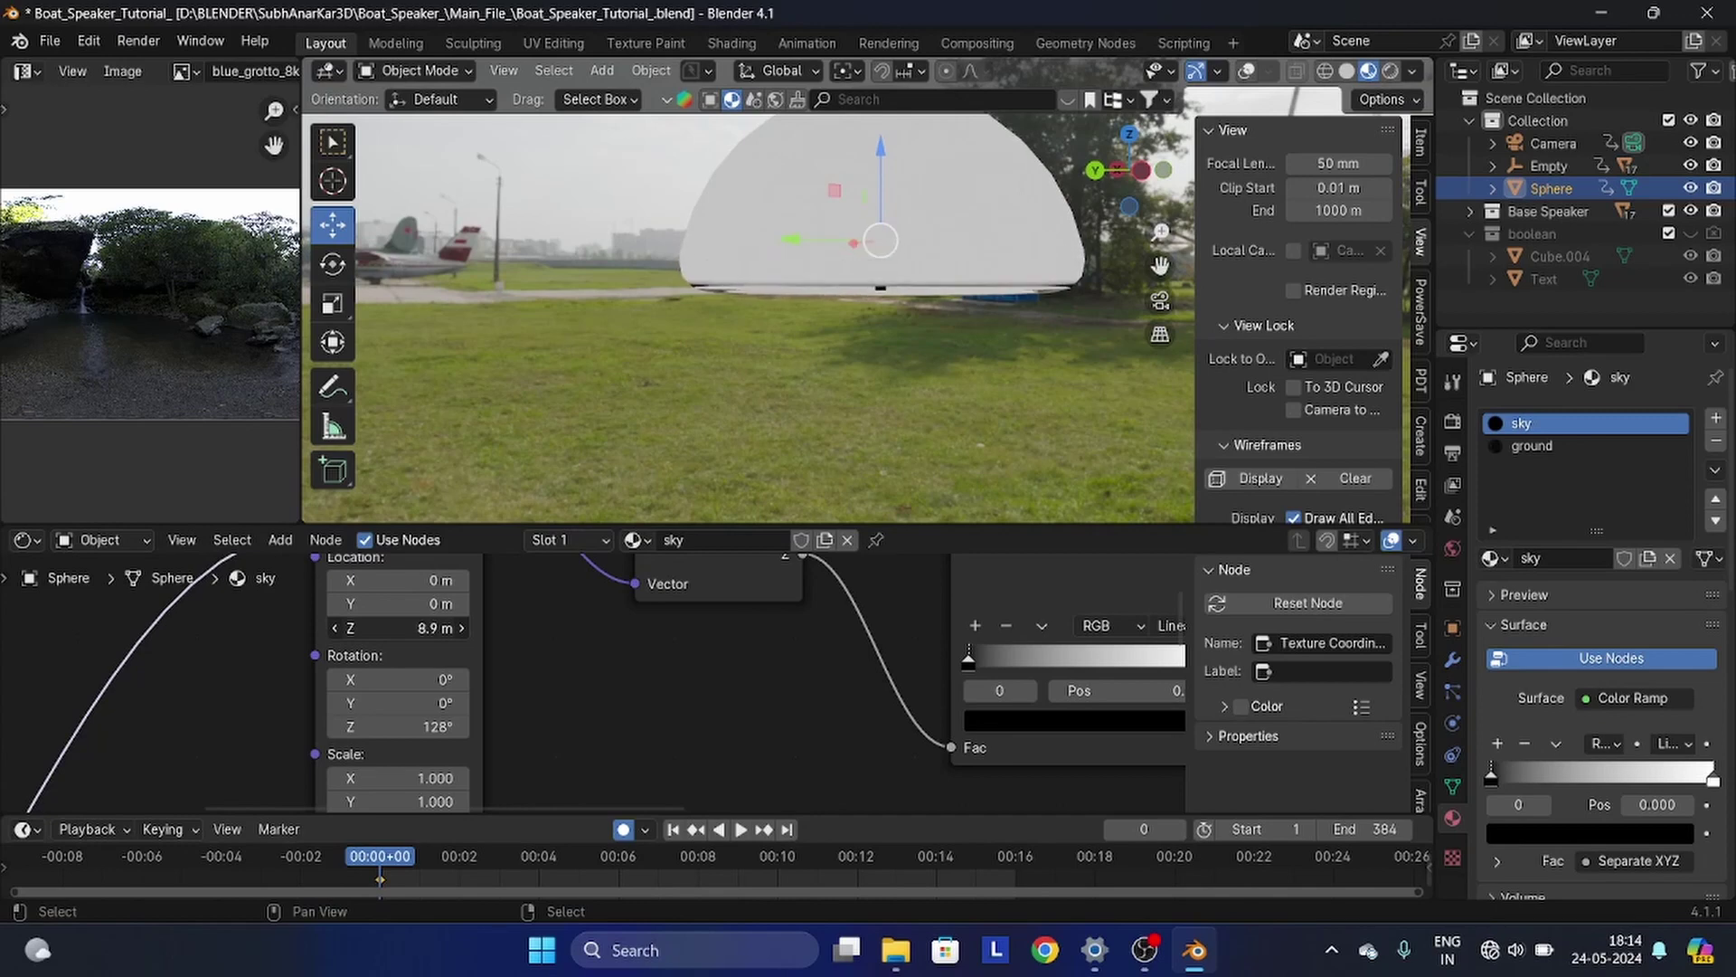
middle_drag(874, 667, 791, 686)
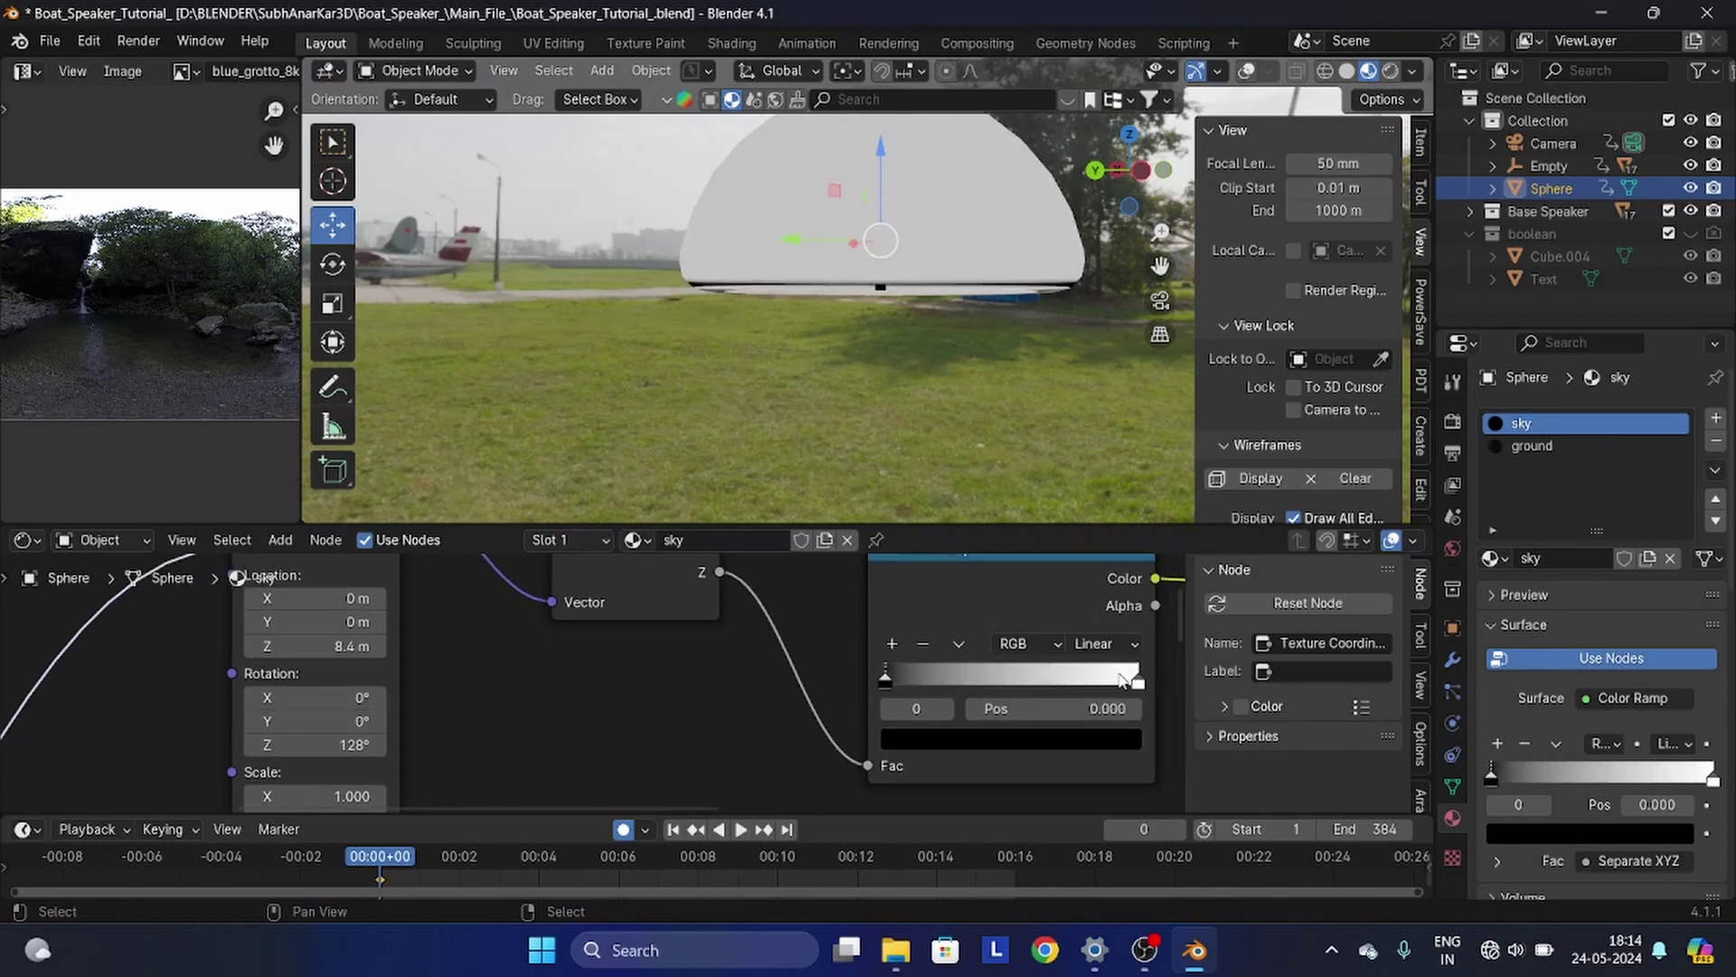
scroll(913, 741, down, 6)
middle_drag(914, 741, 764, 731)
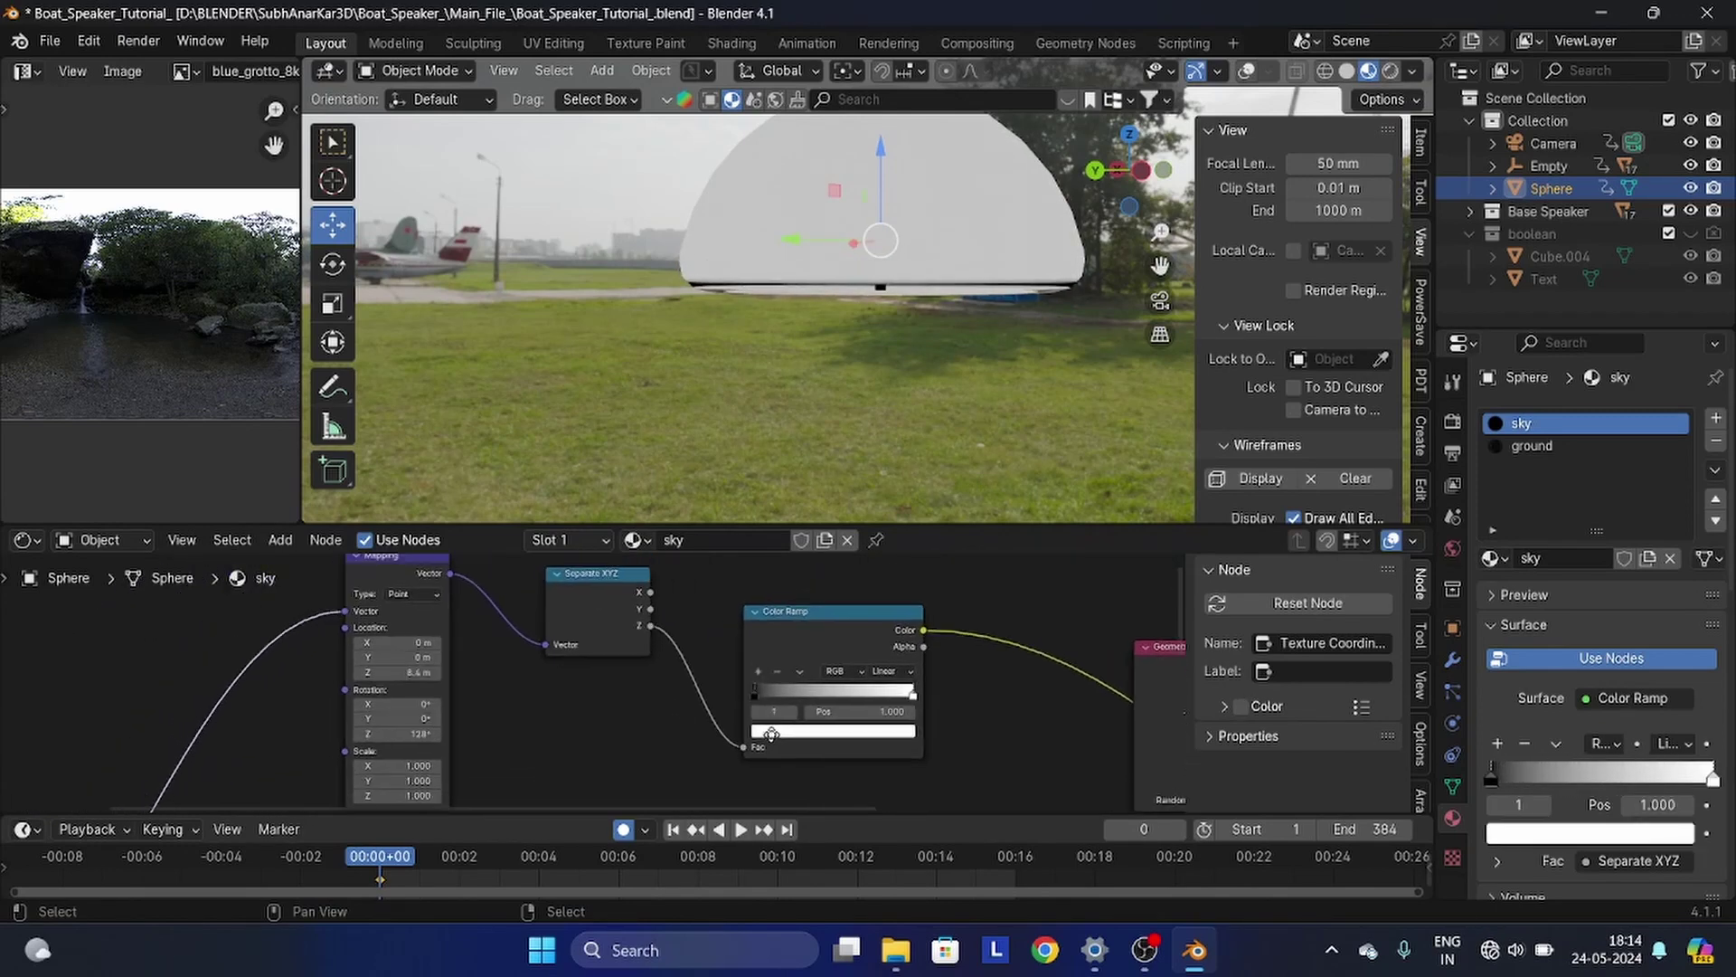
scroll(560, 685, up, 5)
middle_drag(517, 686, 535, 686)
middle_drag(785, 312, 955, 400)
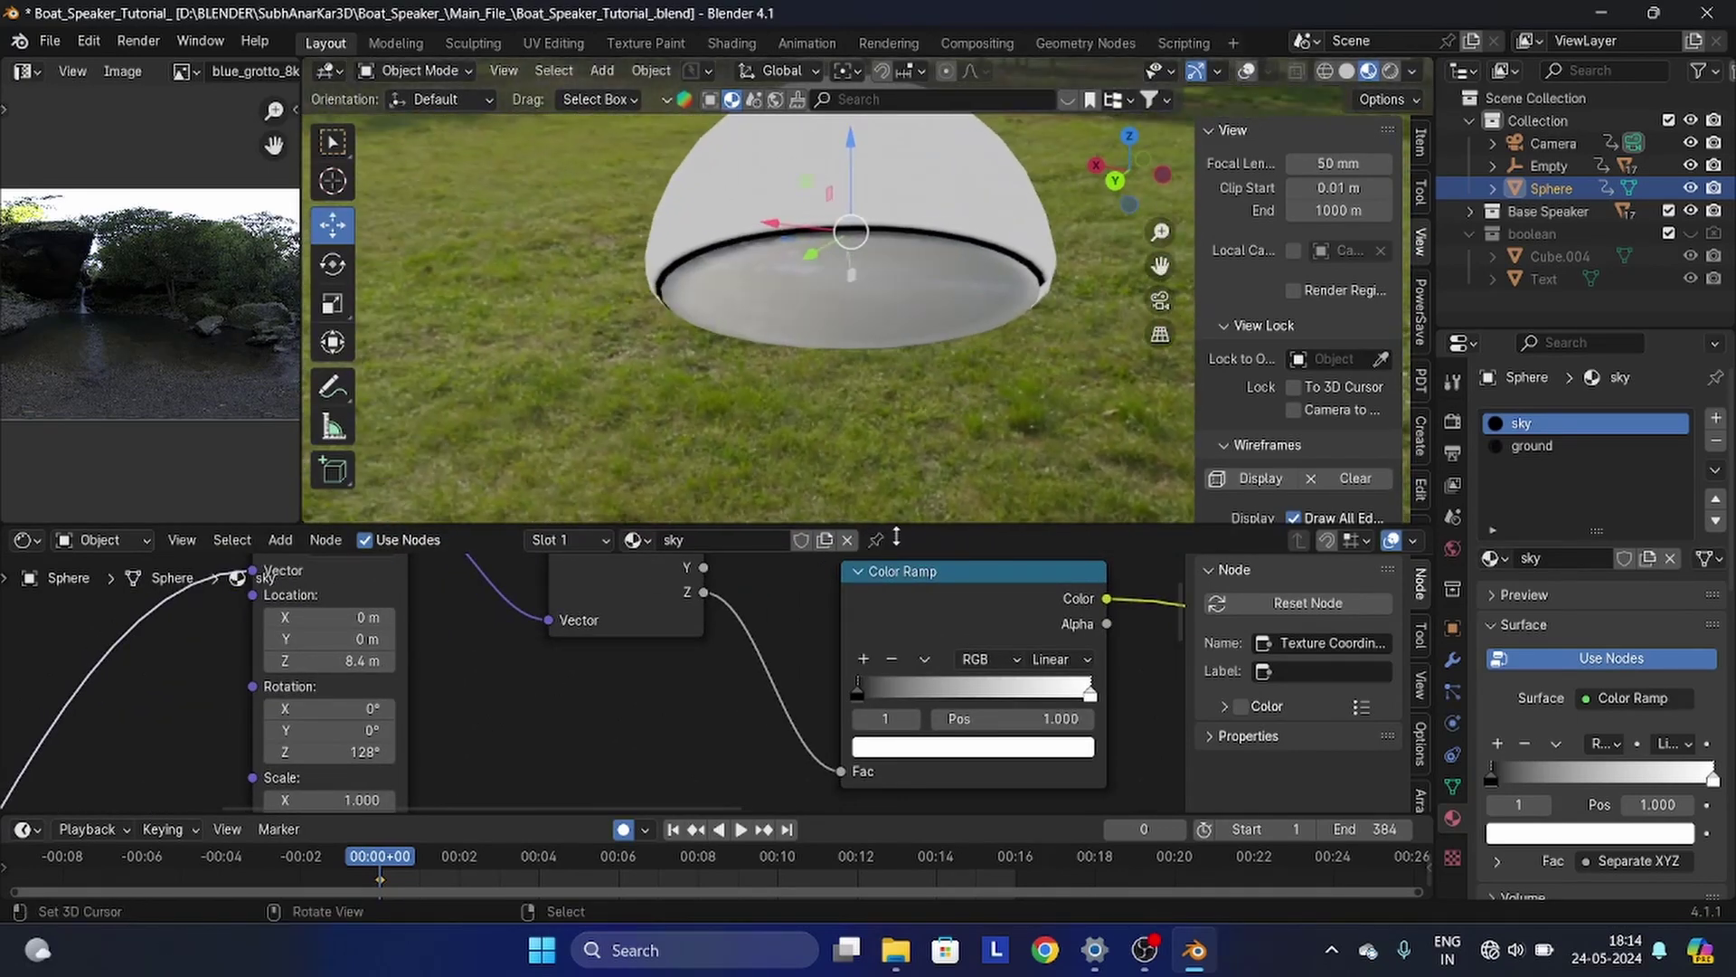
- Link the sky material's Color Ramp to the Fac of the Emission–Principled Mix Shader and restore the last Mix Shader as the surface output
scroll(941, 680, down, 7)
middle_drag(1049, 674, 765, 579)
scroll(680, 669, up, 1)
drag(680, 703, 816, 686)
scroll(691, 592, down, 3)
middle_drag(689, 592, 636, 656)
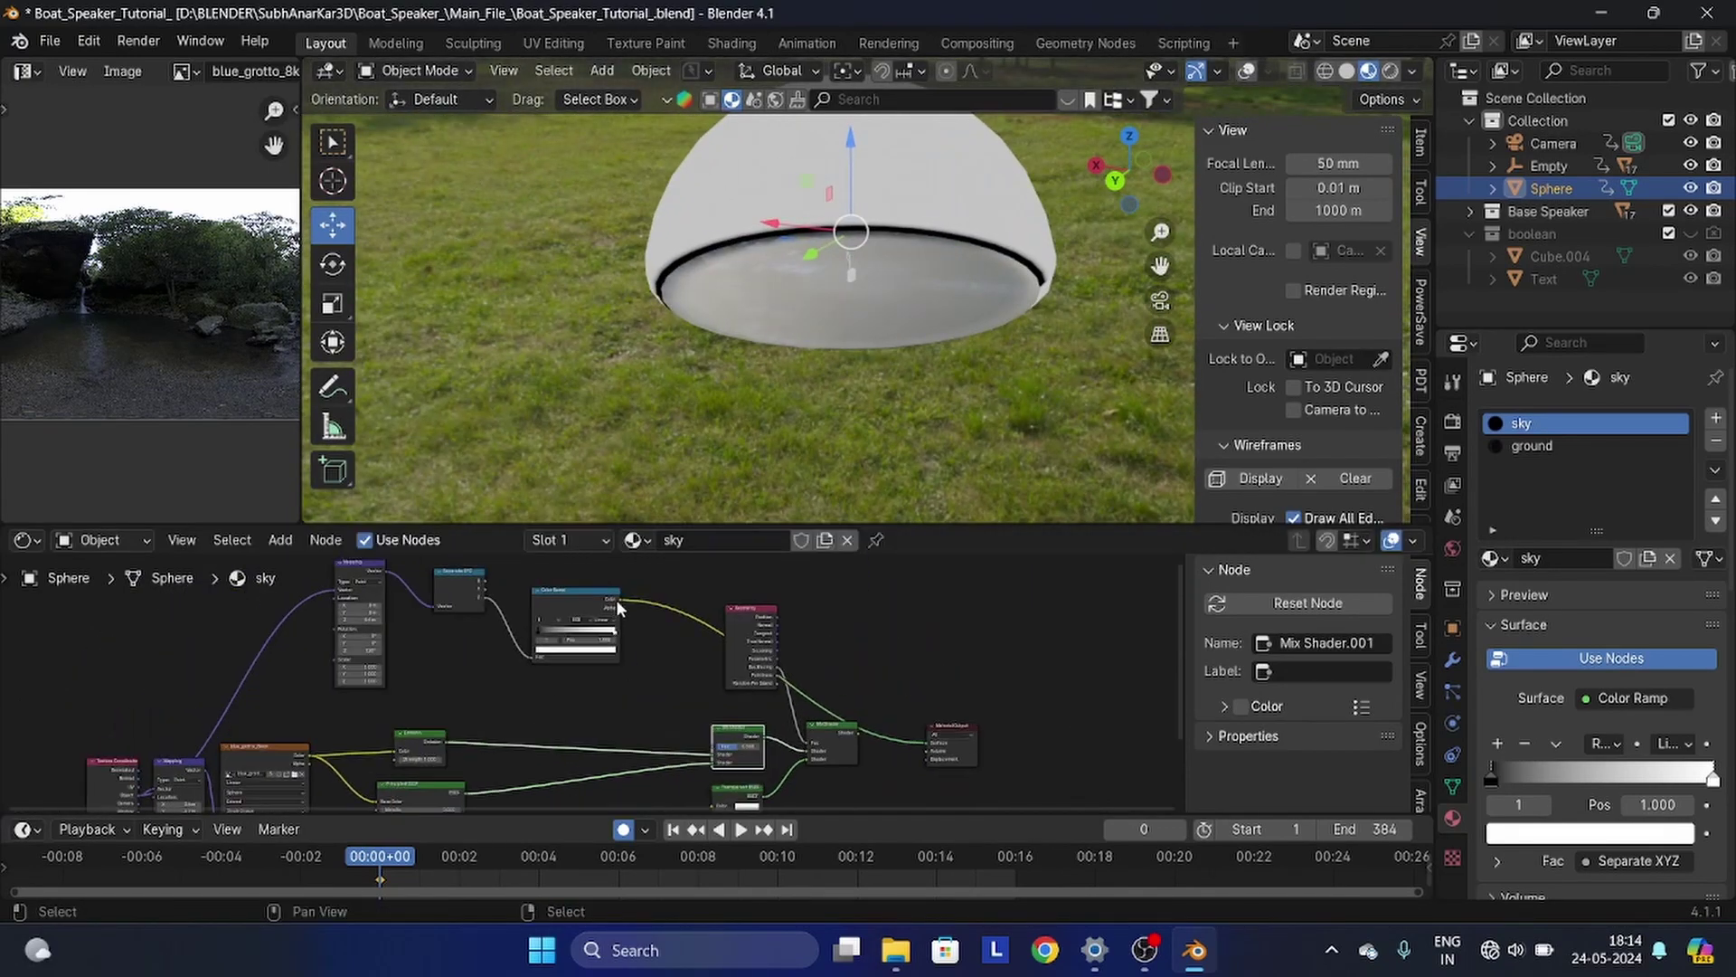
ctrl+shift+click(818, 737)
scroll(800, 742, up, 5)
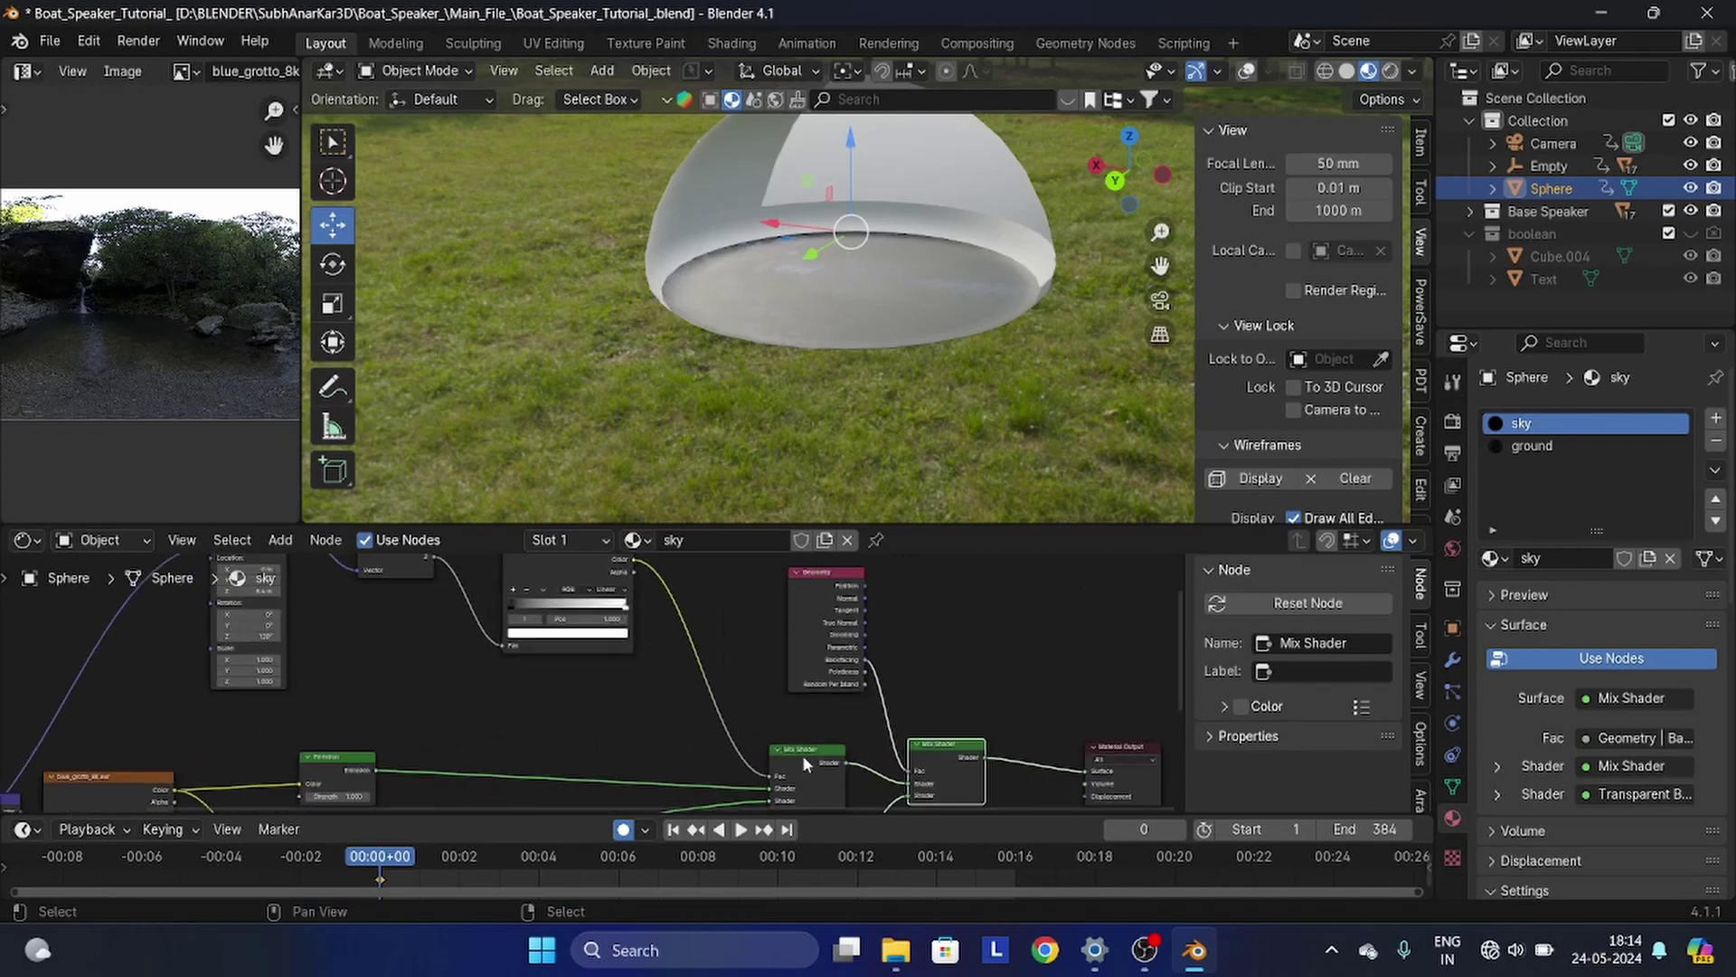
drag(801, 754, 691, 741)
scroll(830, 299, down, 1)
middle_drag(830, 297, 890, 292)
scroll(680, 671, up, 3)
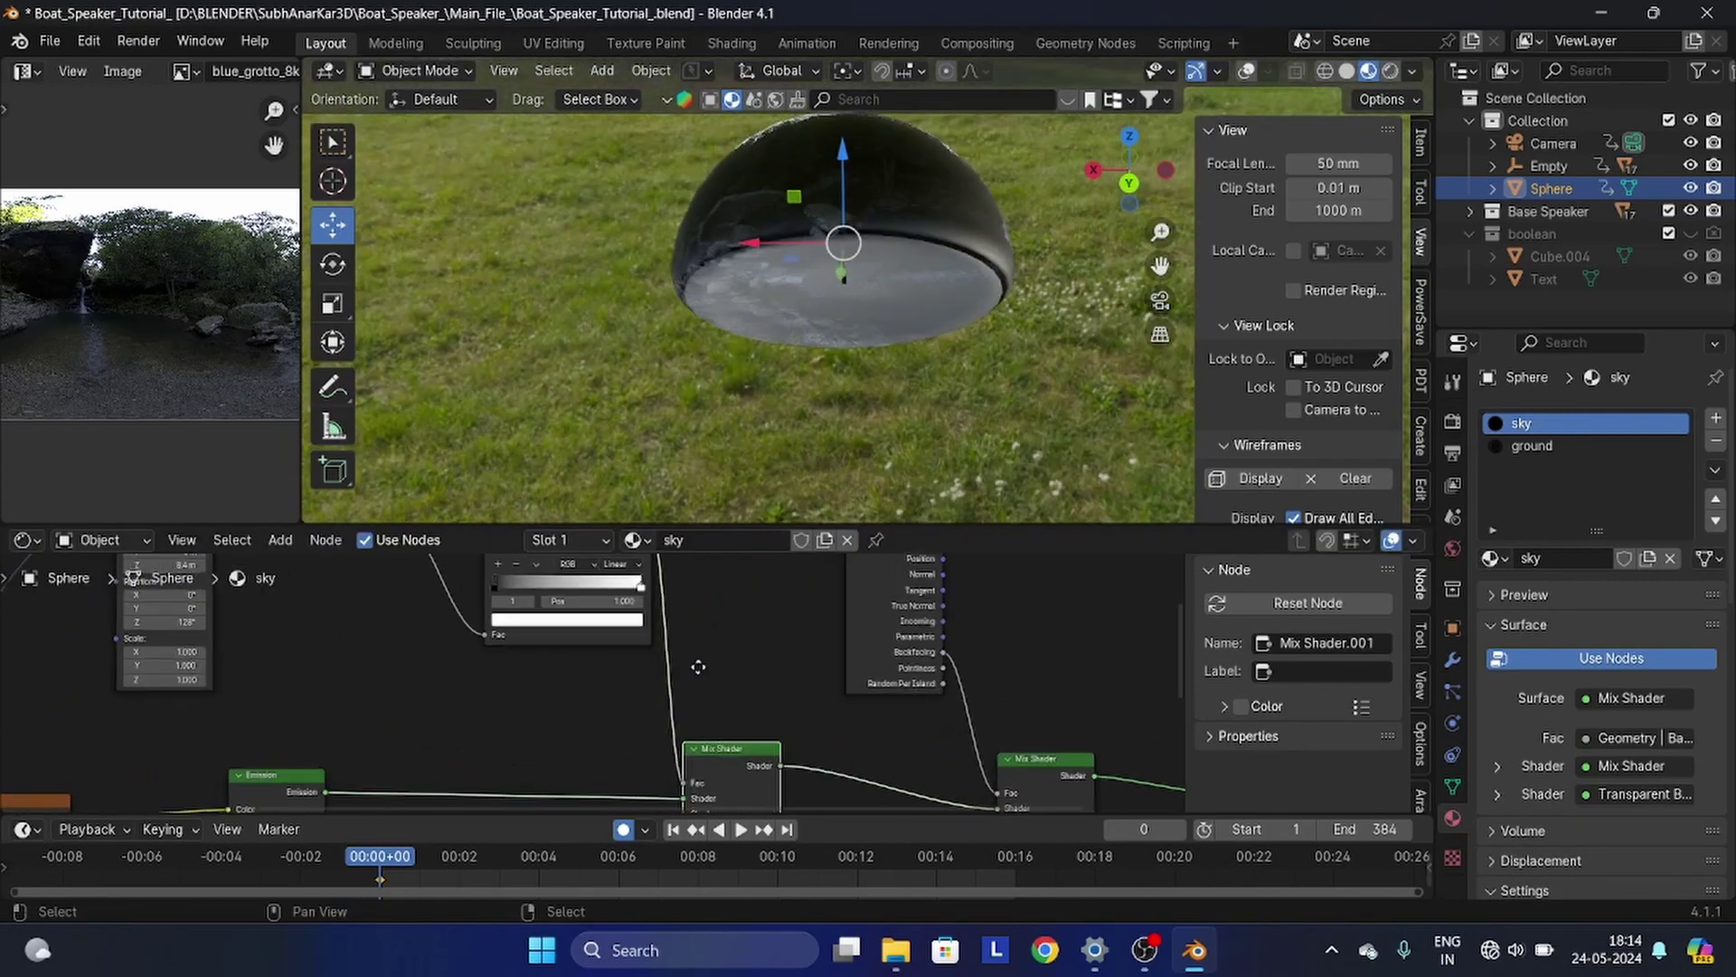
- Flip the sky mask's Color Ramp to run from white at 0 to black at 1, and inspect the blend around the pool
middle_drag(697, 663, 721, 644)
scroll(665, 601, down, 2)
middle_drag(633, 579, 686, 674)
click(627, 624)
drag(625, 620, 579, 610)
scroll(583, 665, up, 5)
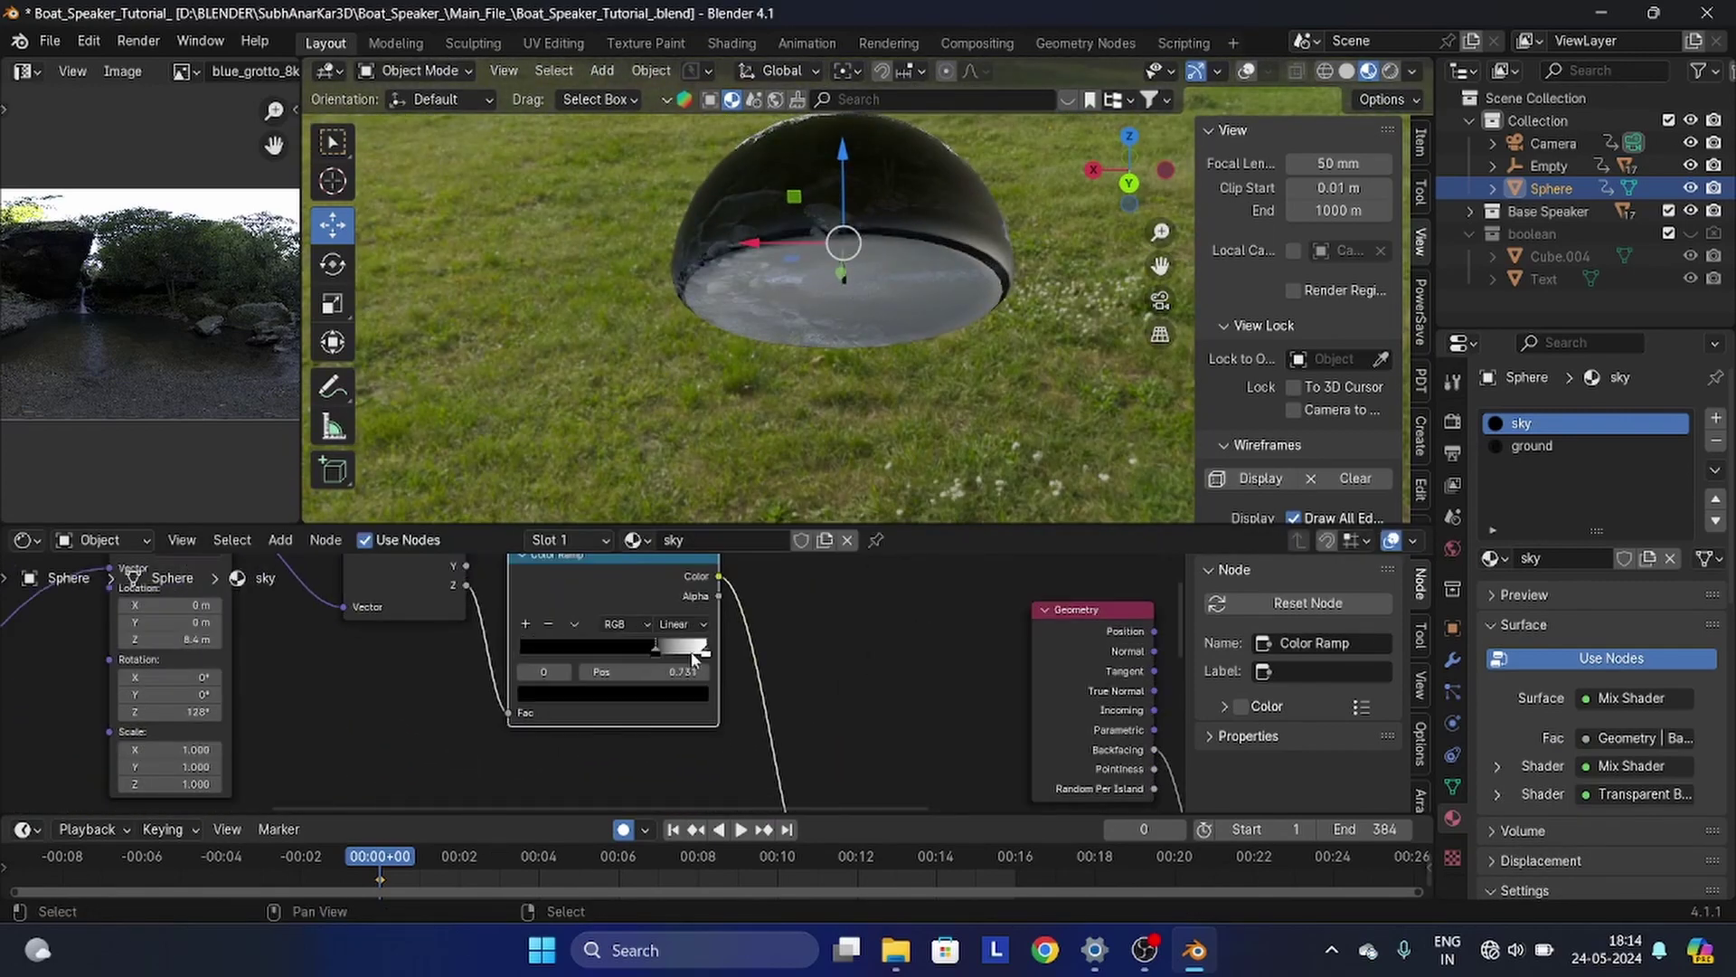
scroll(837, 319, up, 8)
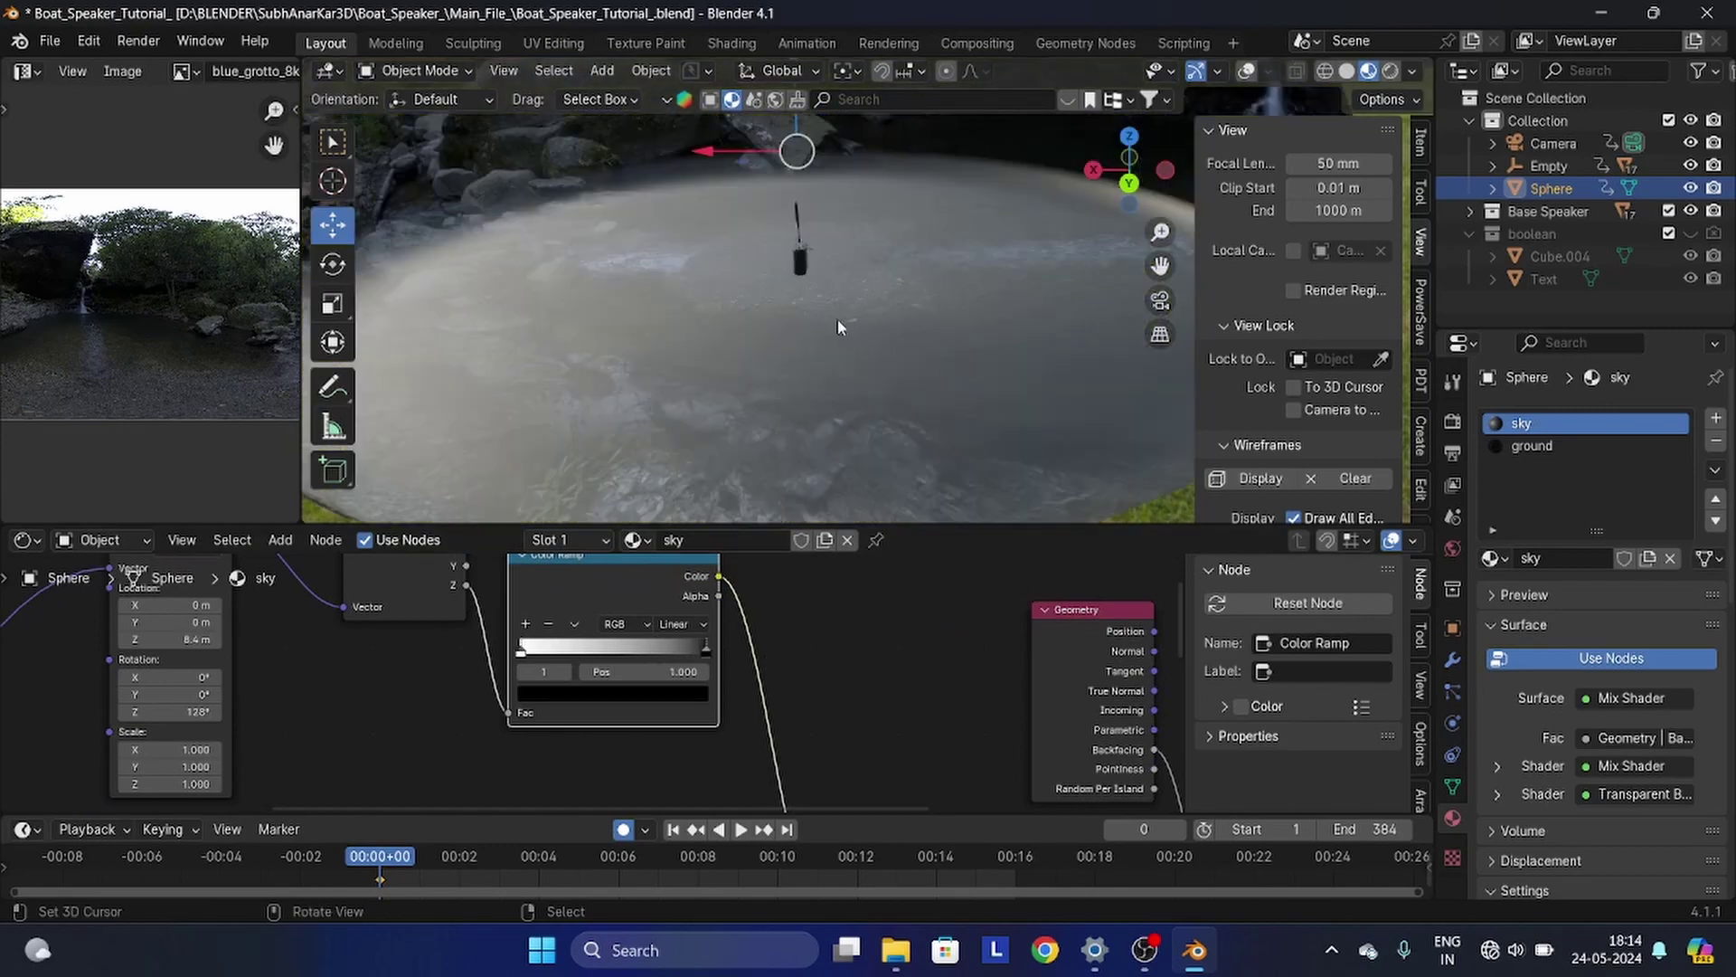
middle_drag(838, 320, 889, 399)
scroll(889, 399, down, 4)
scroll(856, 723, down, 7)
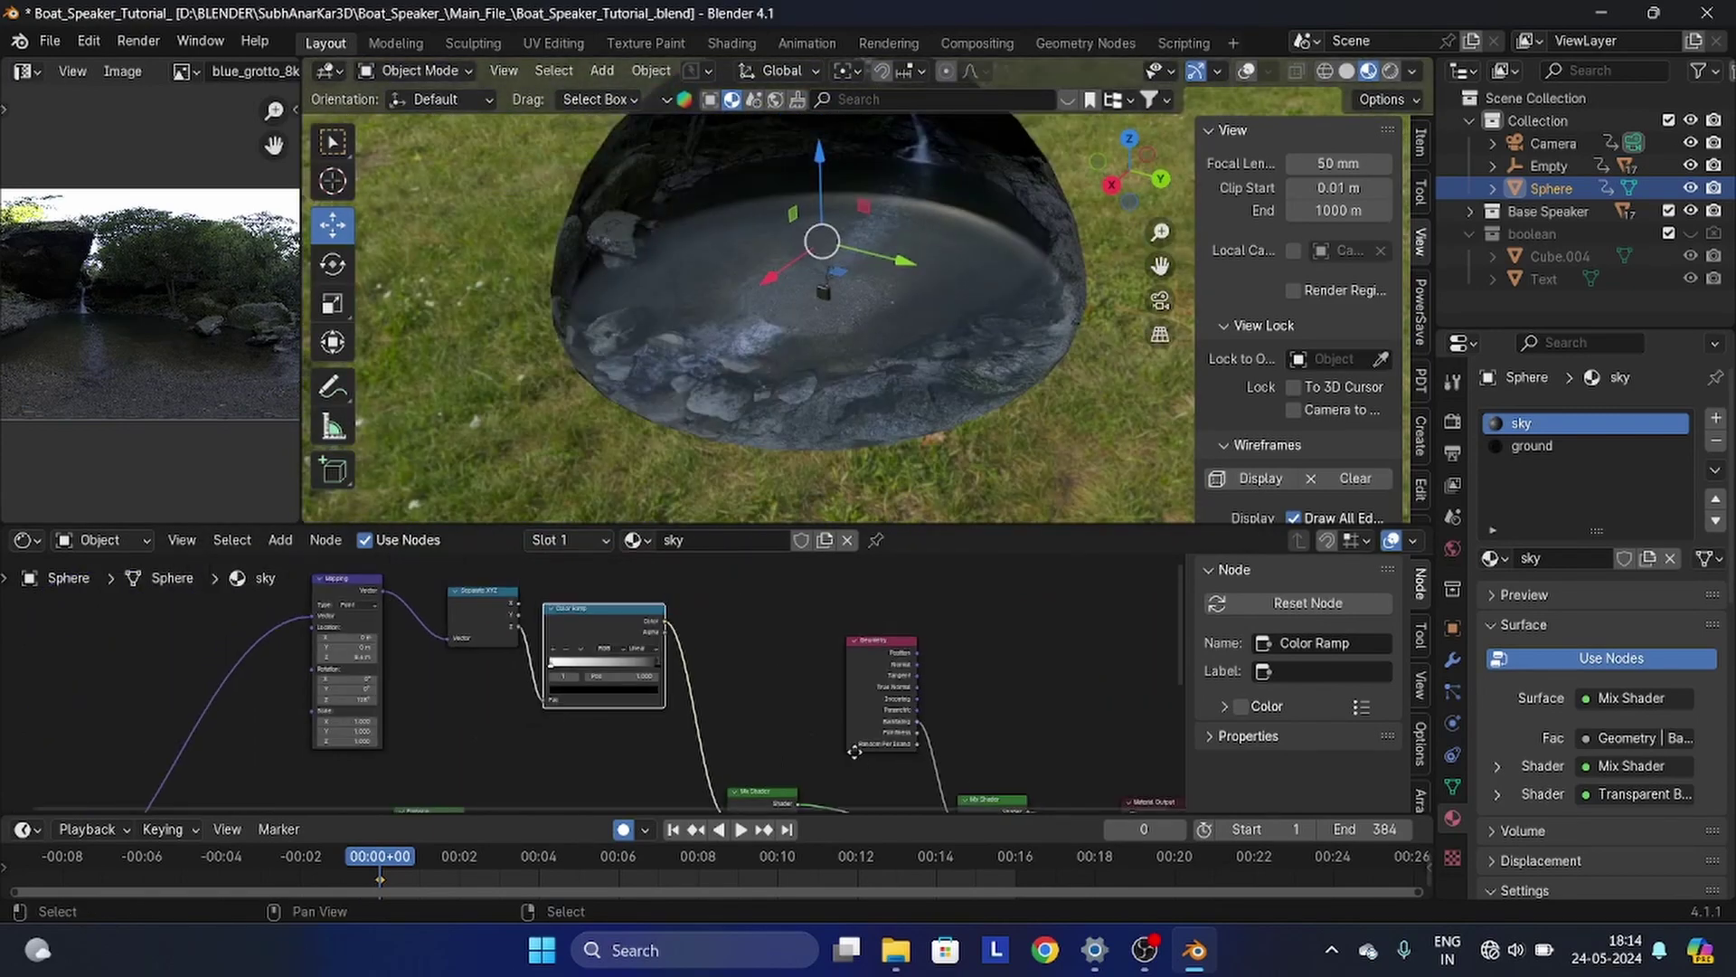
- Set the roughness of the sky material's Principled BSDF to 0.387
middle_drag(855, 752, 909, 560)
scroll(741, 646, up, 5)
middle_drag(713, 655, 792, 624)
drag(562, 652, 670, 653)
scroll(667, 679, down, 5)
scroll(670, 684, up, 3)
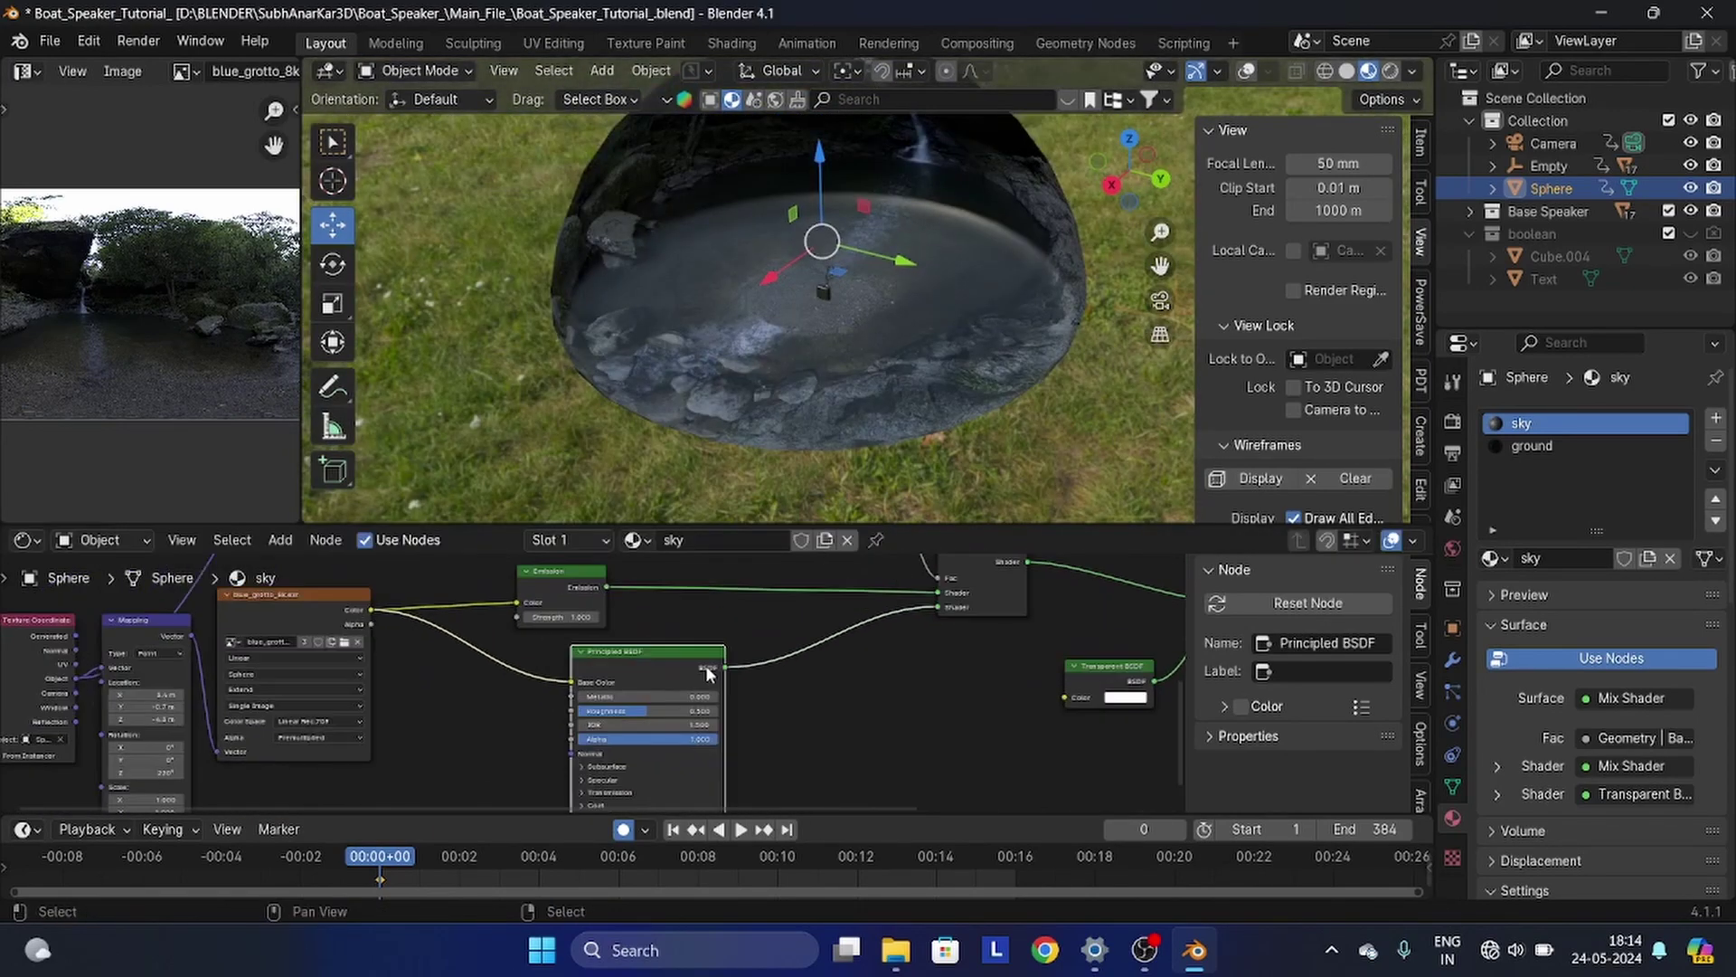
drag(675, 721, 665, 722)
scroll(555, 702, down, 3)
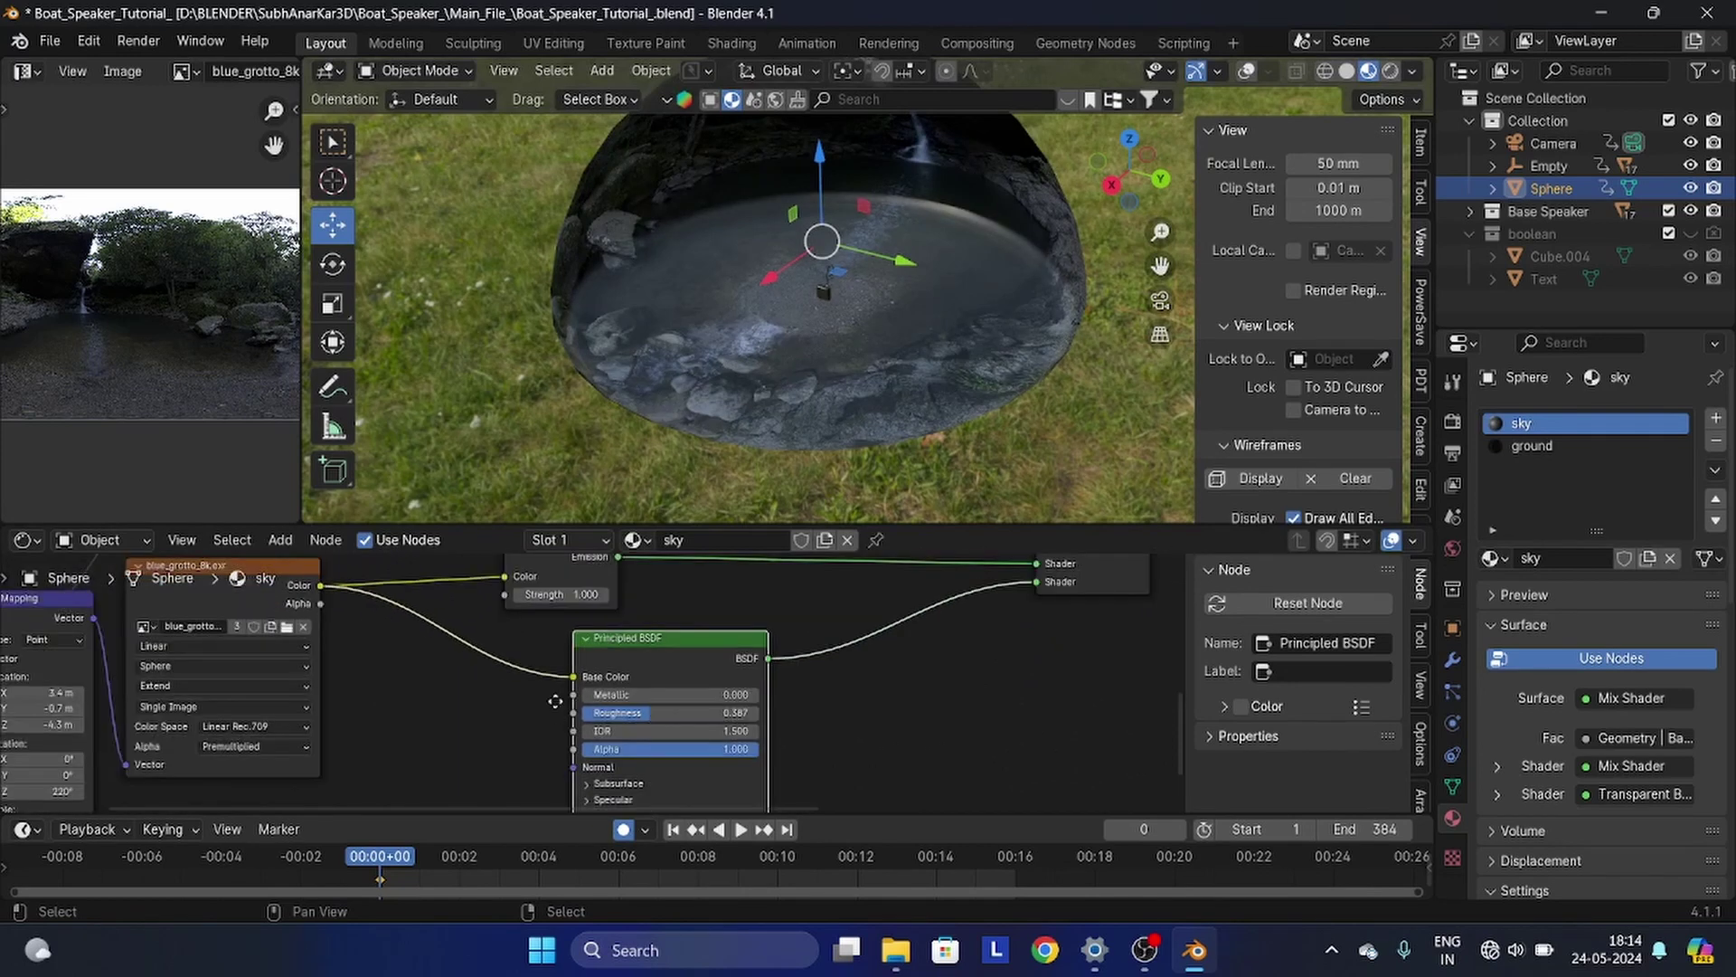
- Add a second Color Ramp node beside the sky material's Principled BSDF
middle_drag(555, 701, 801, 747)
scroll(689, 710, up, 3)
middle_drag(689, 710, 670, 658)
scroll(633, 651, down, 2)
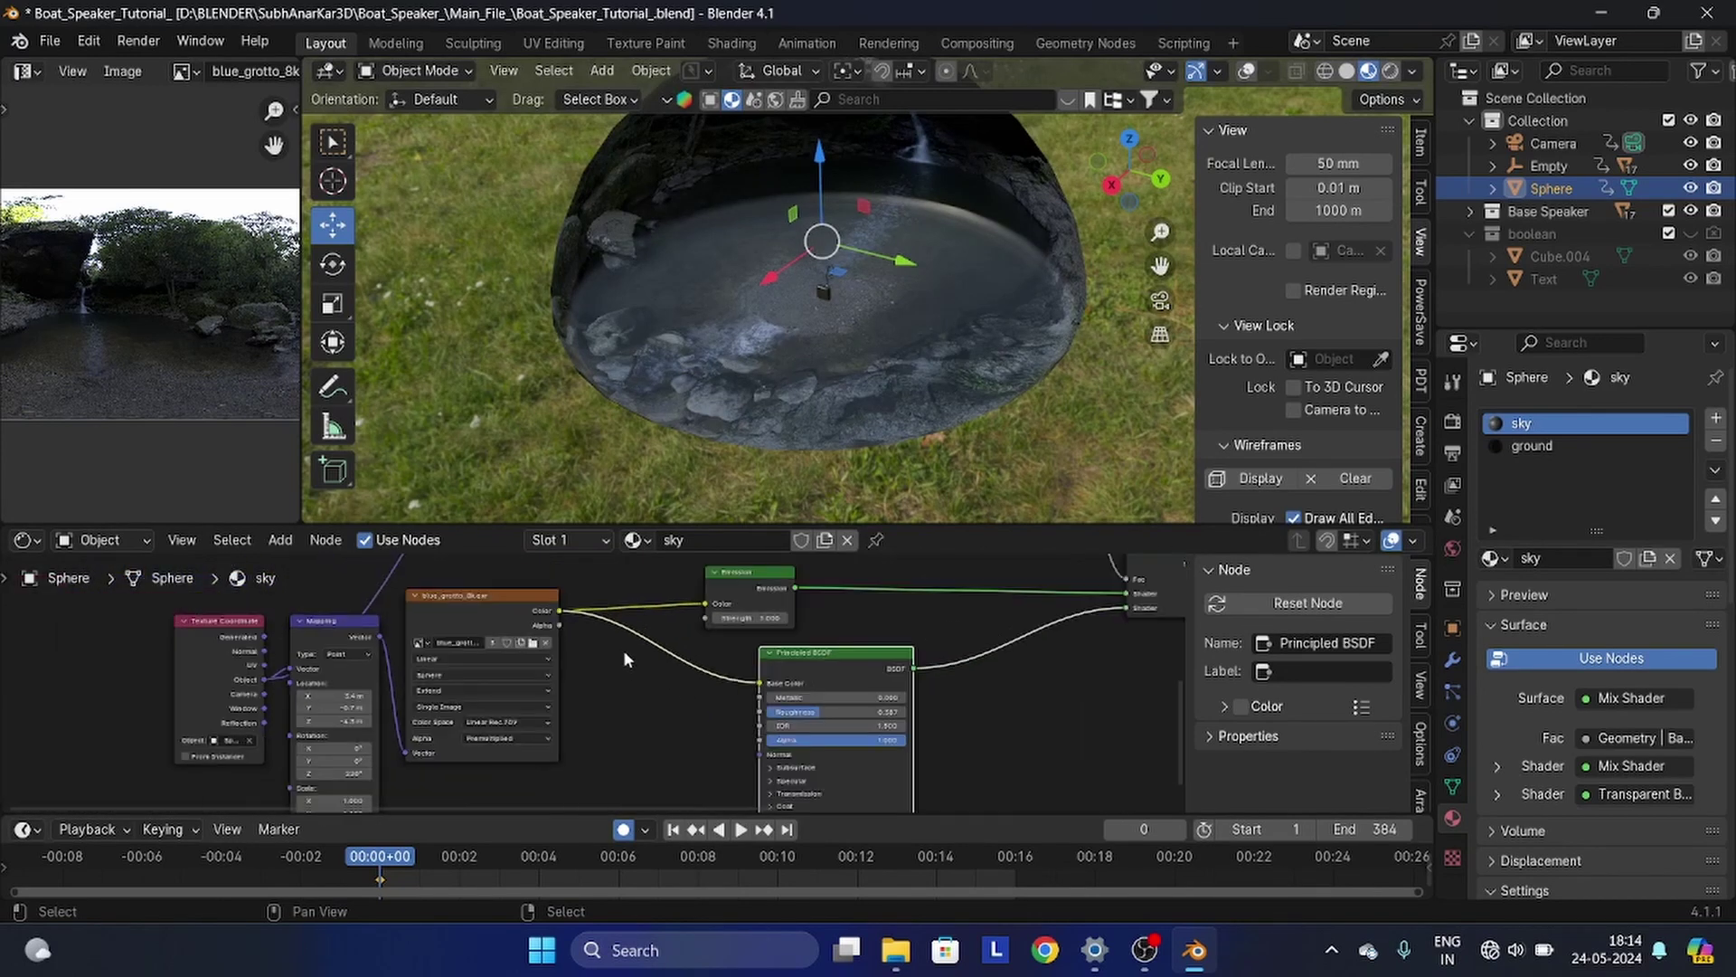
key(shift+a)
text(c)
click(601, 657)
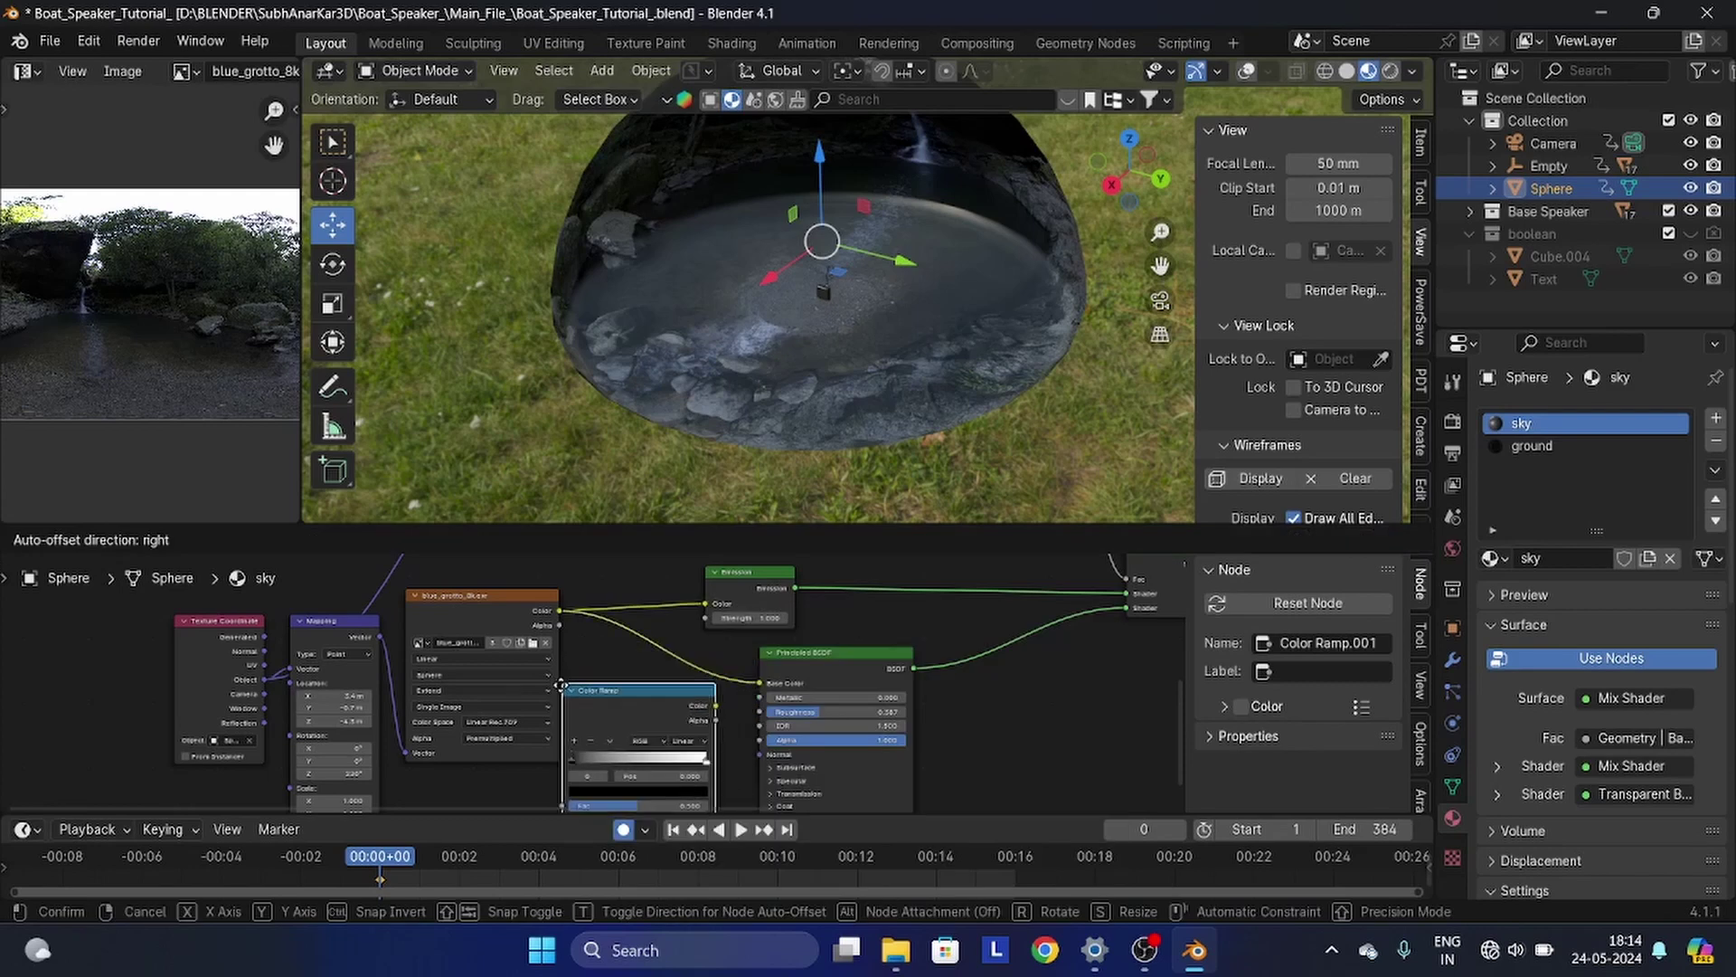
click(600, 694)
- Move the sky material's Texture Coordinate, Mapping and environment texture nodes away and reposition the new Color Ramp in the gap
scroll(644, 688, down, 5)
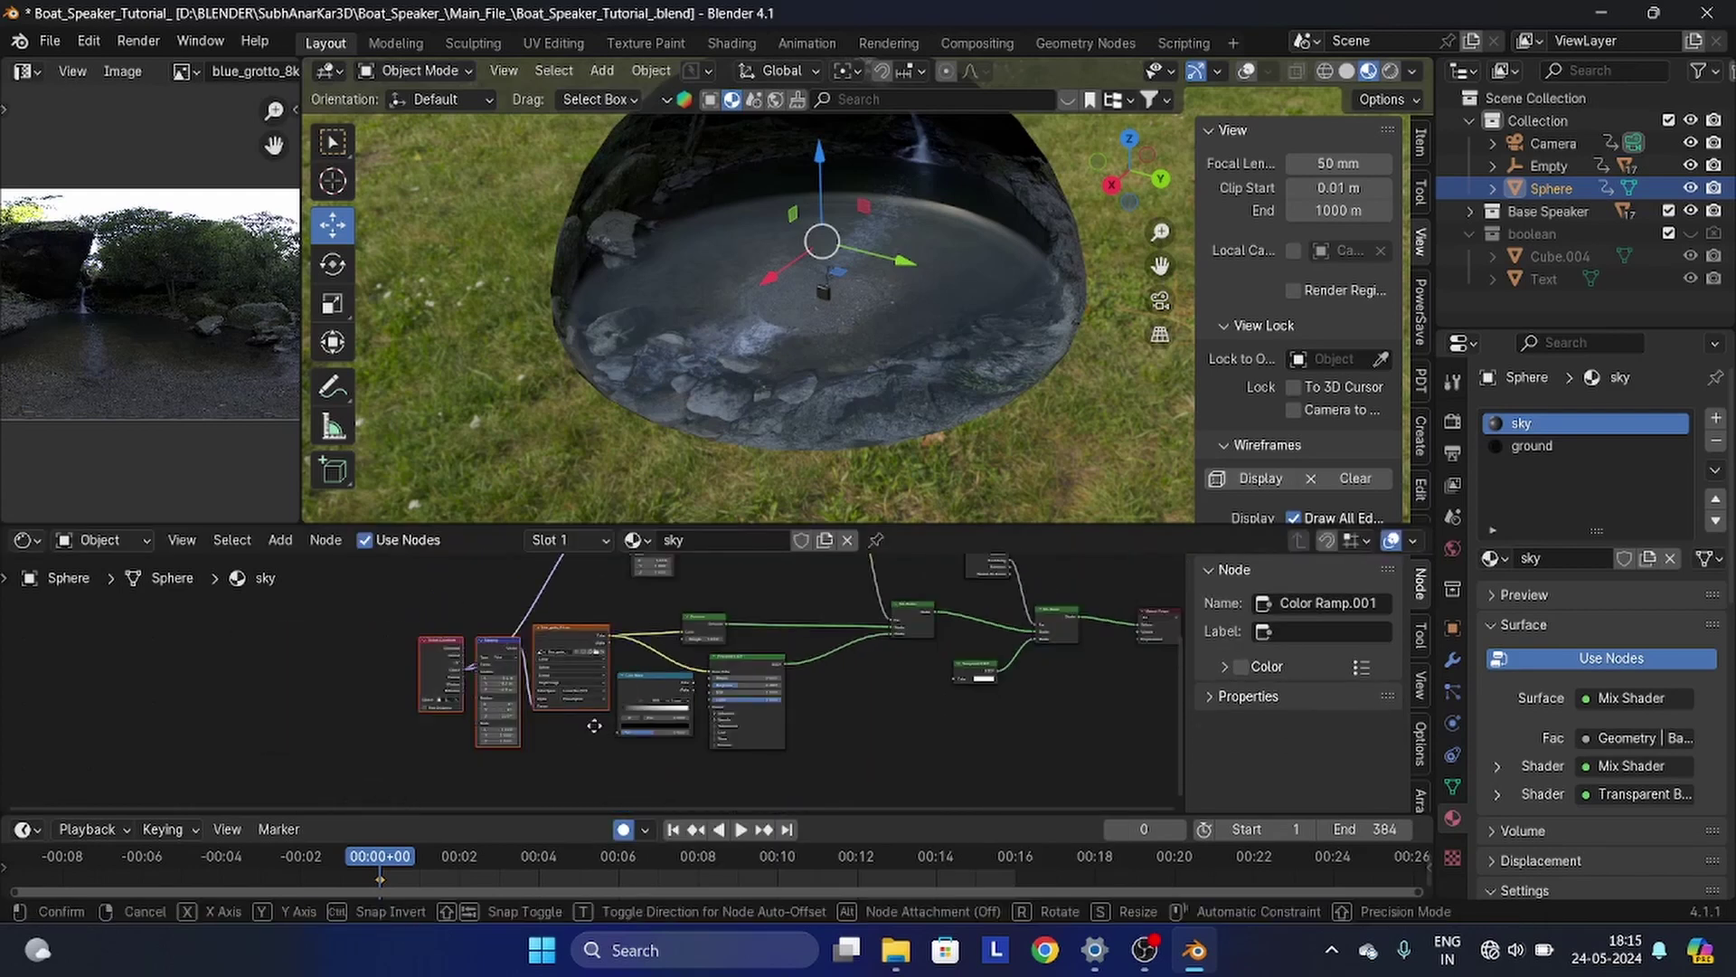
click(447, 711)
scroll(573, 712, up, 5)
middle_drag(647, 683, 573, 651)
drag(573, 651, 490, 653)
scroll(490, 653, down, 2)
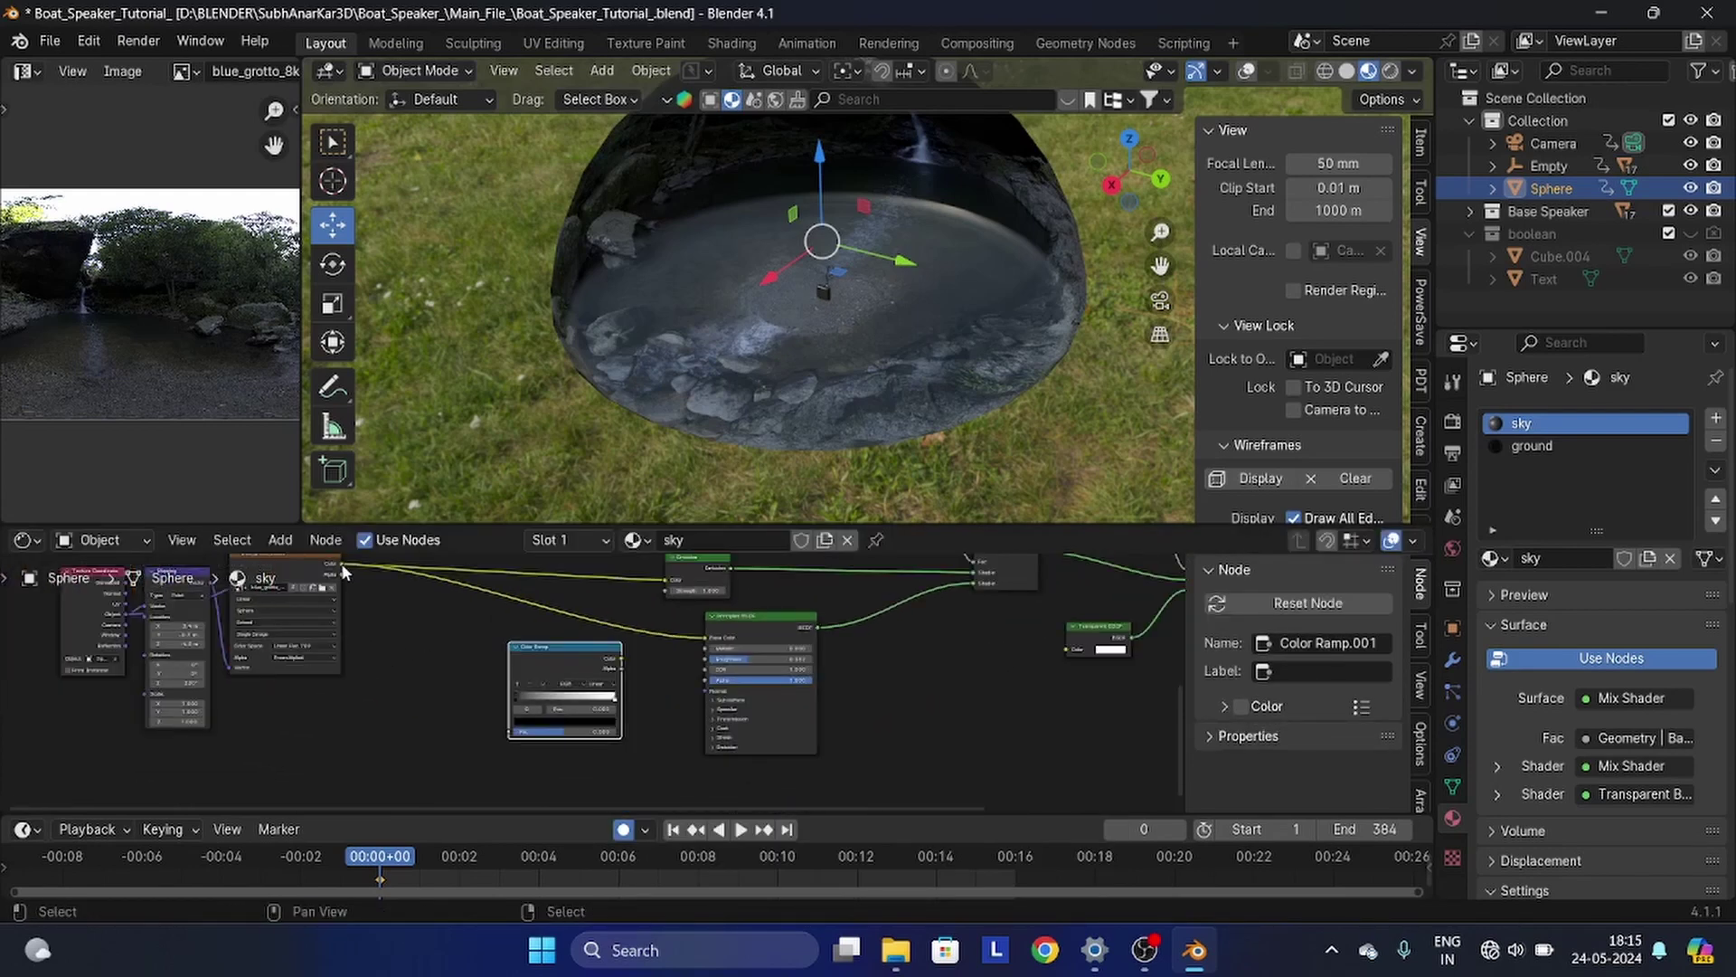
- Link the sky material's environment texture Color to the new Color Ramp's Fac and preview the ramp on the dome
drag(344, 565, 506, 727)
scroll(579, 678, up, 2)
drag(565, 665, 509, 651)
scroll(508, 649, up, 1)
ctrl+shift+click(507, 648)
scroll(542, 647, up, 2)
middle_drag(597, 648, 521, 646)
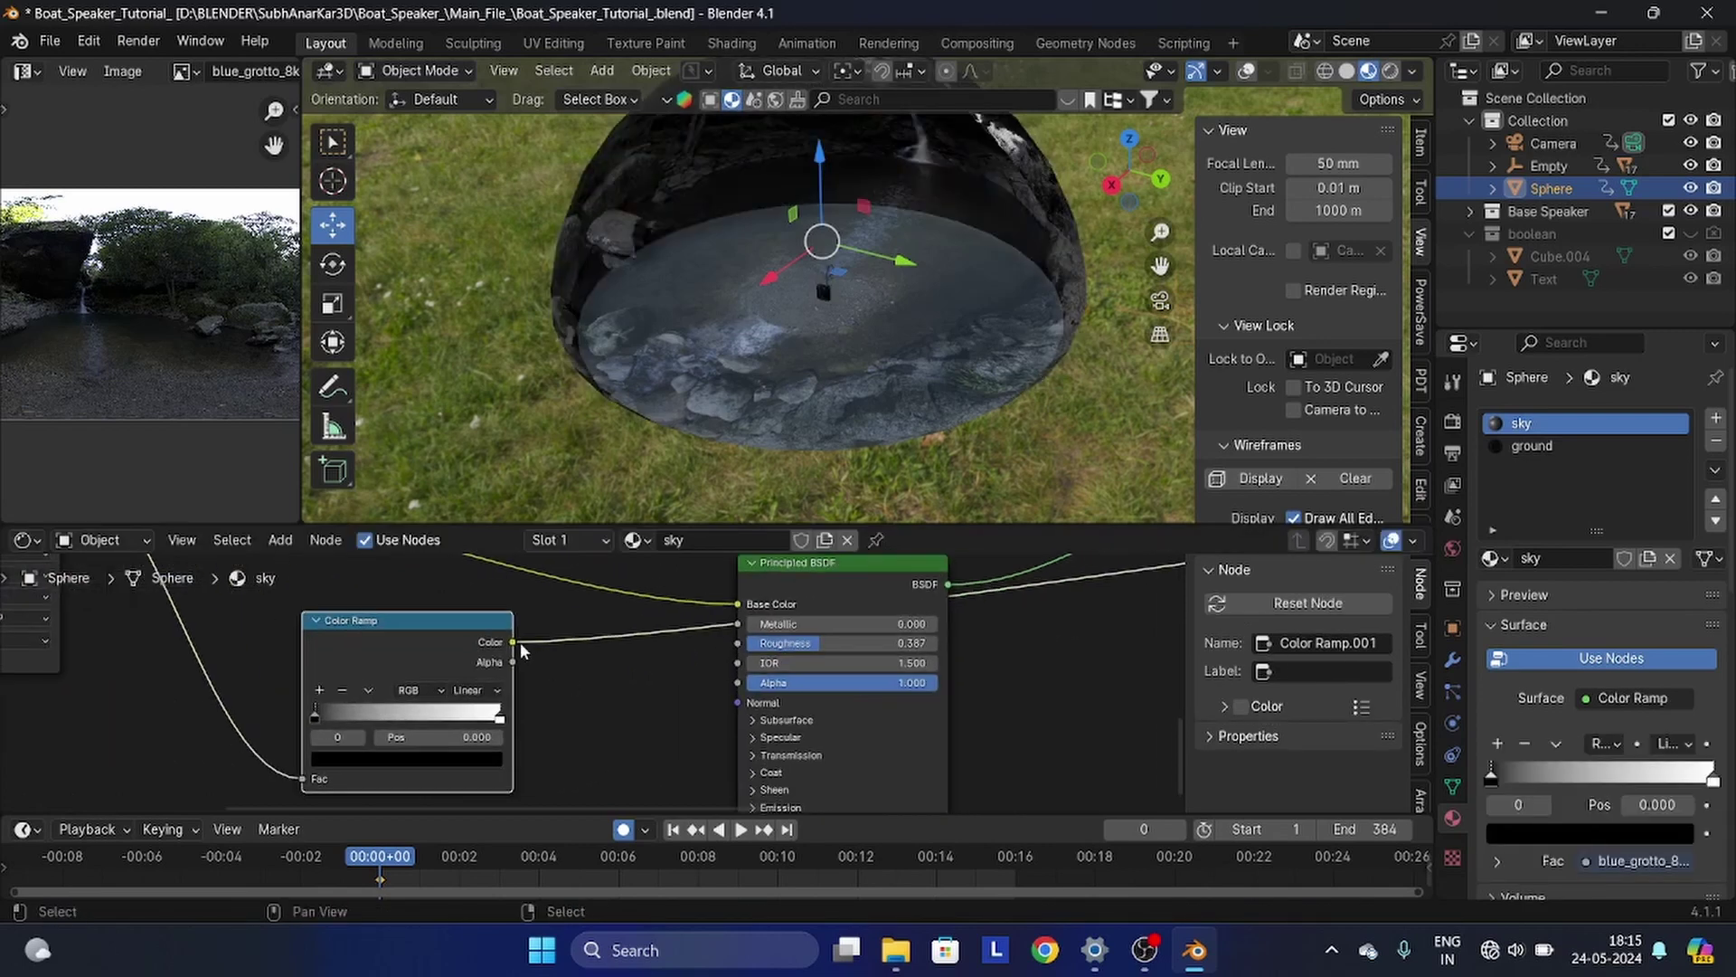
- Link the new Color Ramp's Color to the sky Principled BSDF's Roughness and move the ramp's white stop to 0.673
drag(581, 642, 738, 644)
scroll(633, 683, up, 2)
drag(242, 728, 193, 750)
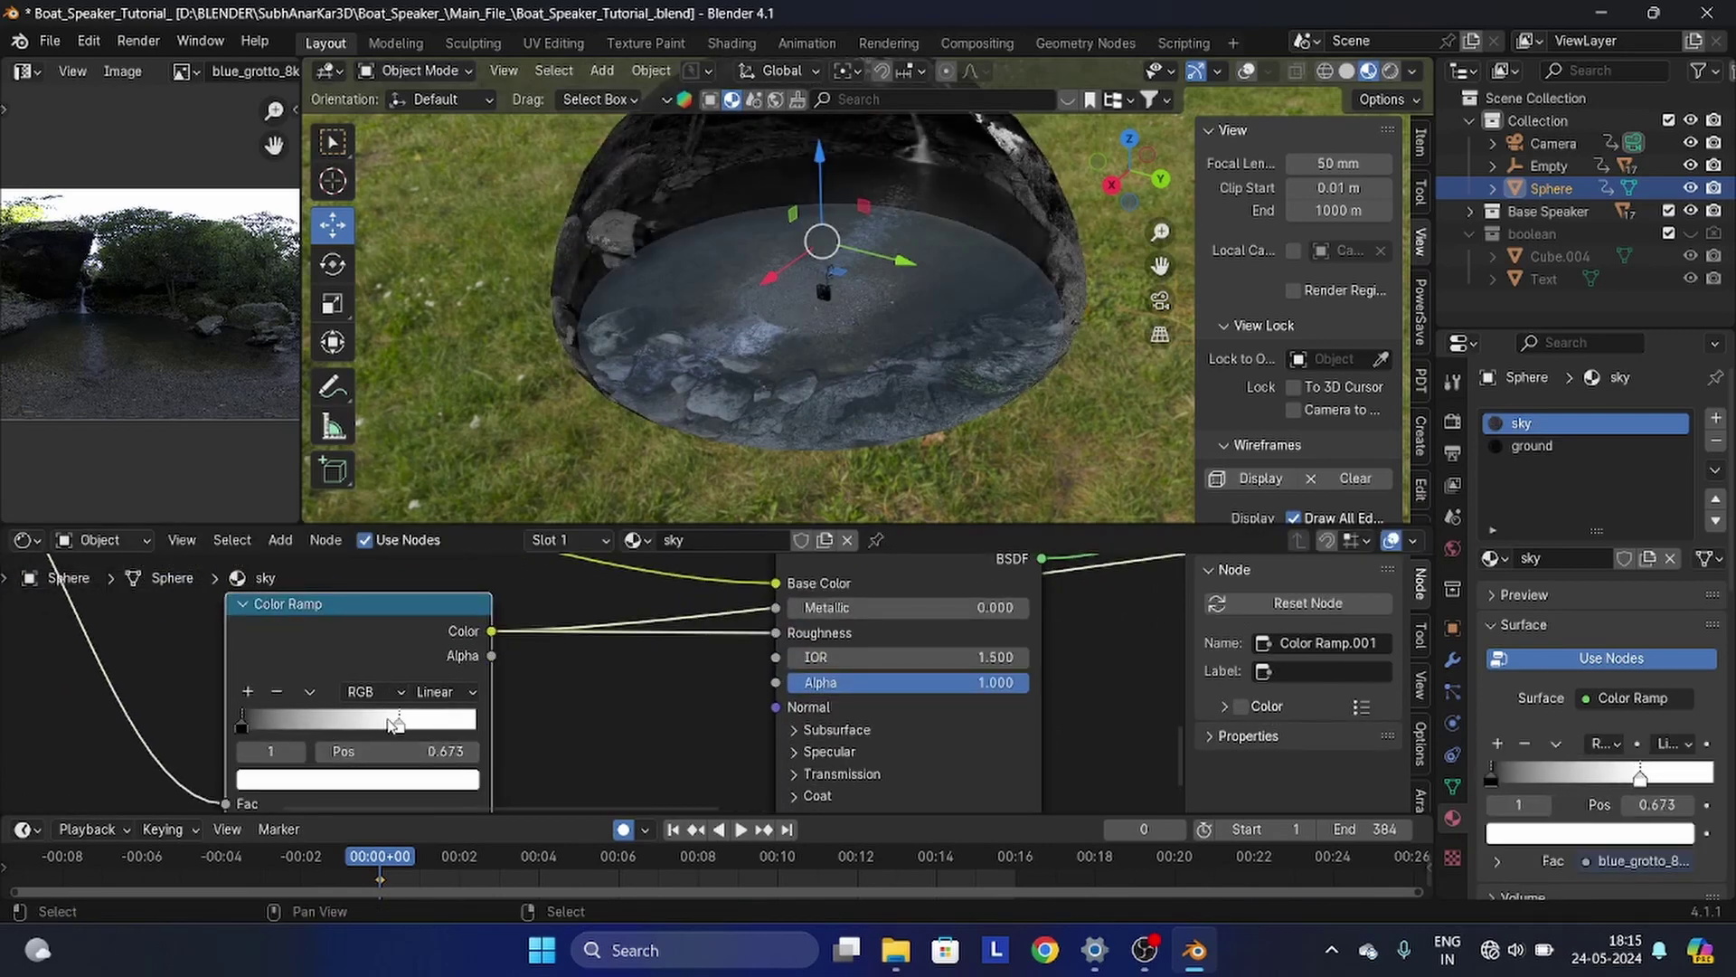
- Cut the Color Ramp's link to the sky Principled BSDF's Roughness and restore the last Mix Shader as the surface output
scroll(517, 680, down, 3)
ctrl+right_drag(669, 643, 664, 704)
scroll(664, 703, down, 3)
scroll(645, 674, up, 2)
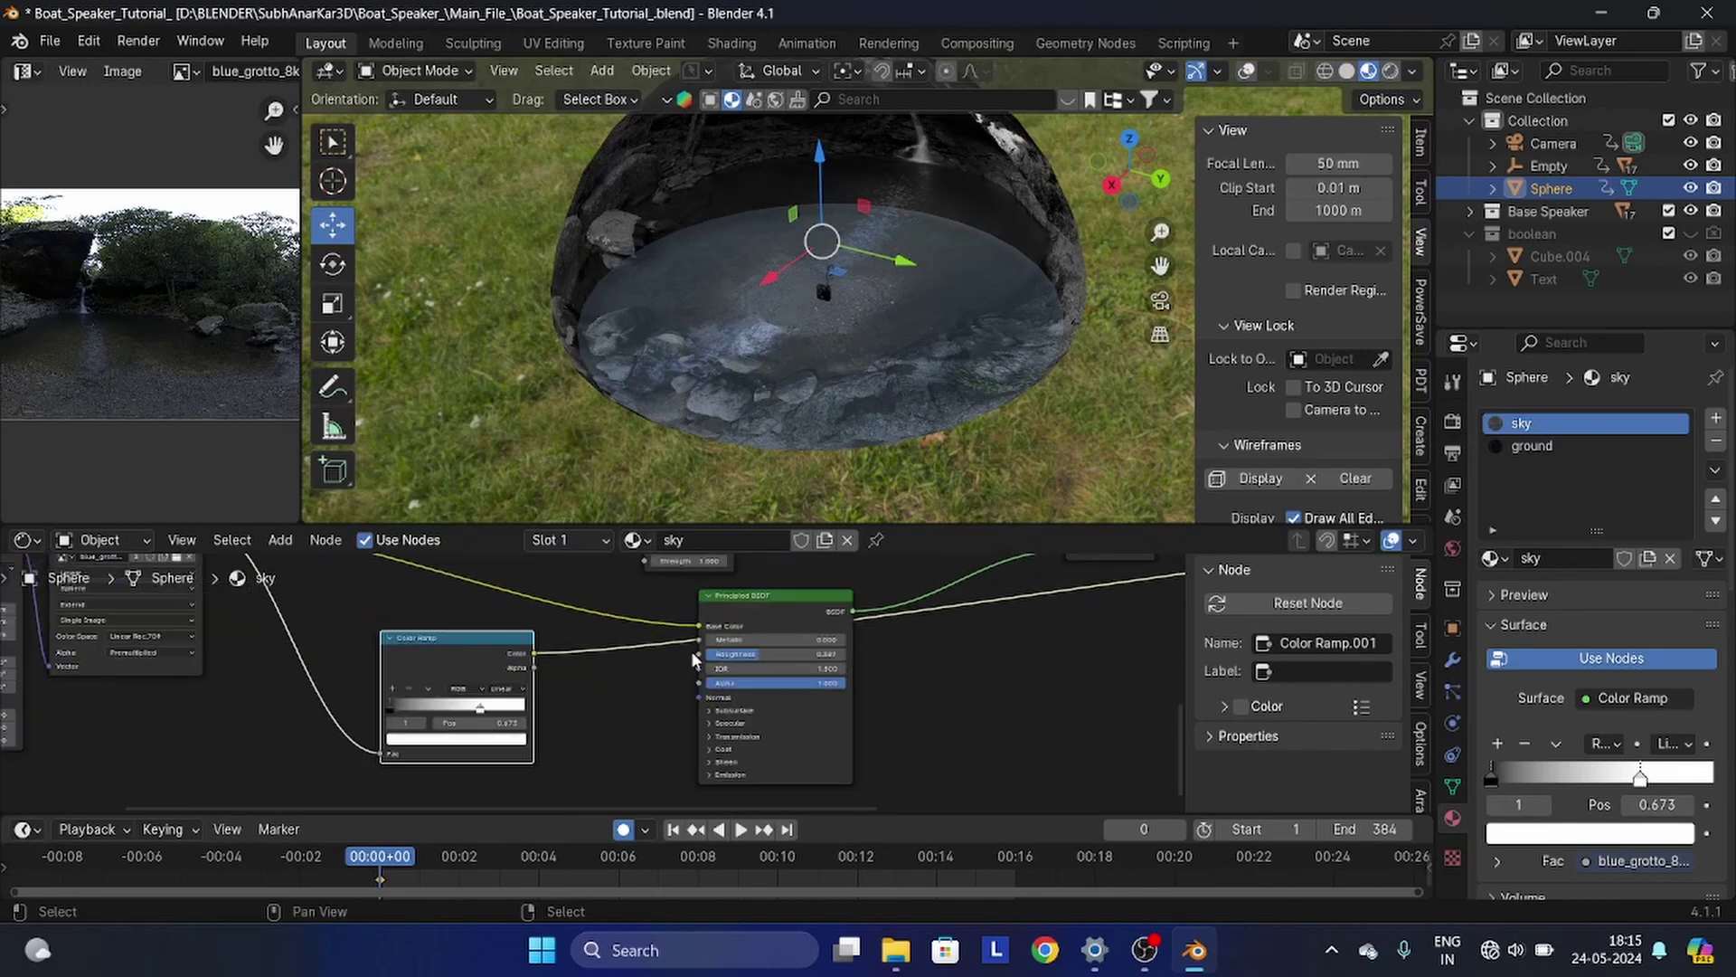
ctrl+shift+click(771, 621)
scroll(770, 621, down, 3)
middle_drag(771, 620, 393, 776)
ctrl+shift+click(846, 713)
scroll(904, 416, up, 3)
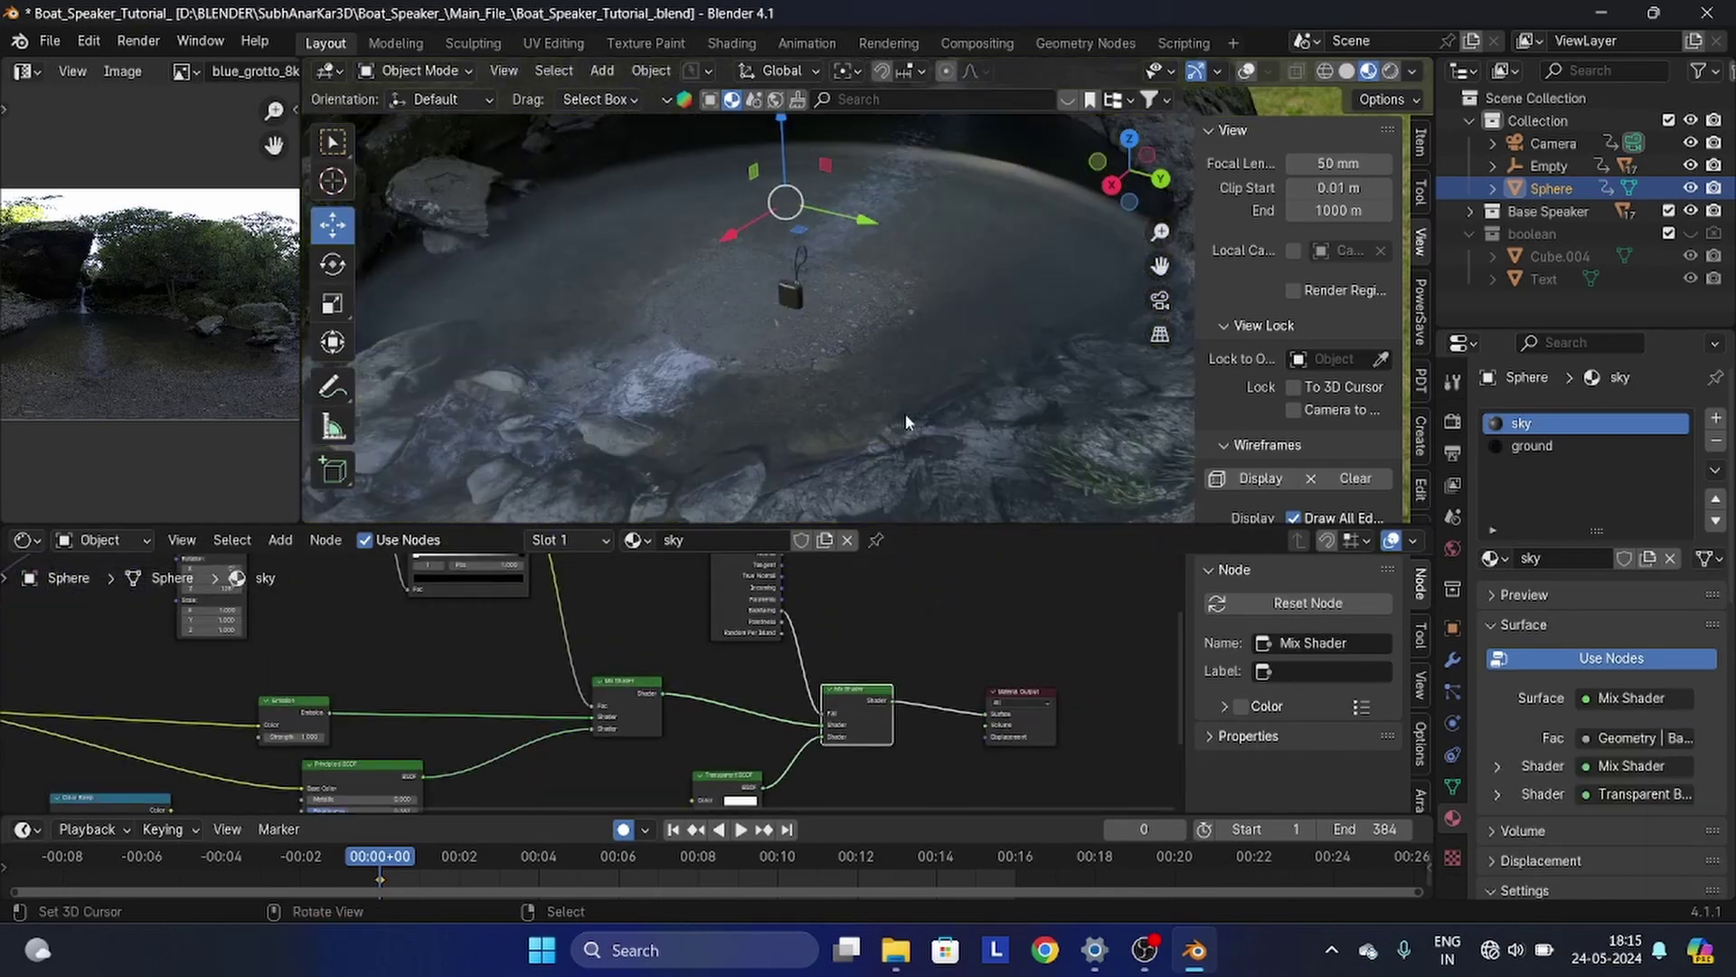
scroll(905, 415, down, 2)
middle_drag(908, 407, 827, 436)
- Select the ground material and move its texture nodes away from the Principled BSDF to make room
click(1529, 450)
middle_drag(594, 727, 802, 630)
drag(801, 600, 838, 578)
scroll(593, 626, up, 2)
scroll(530, 665, up, 2)
middle_drag(547, 642, 416, 662)
scroll(428, 666, down, 1)
scroll(415, 657, down, 2)
drag(185, 623, 440, 743)
key(g)
click(318, 746)
click(529, 675)
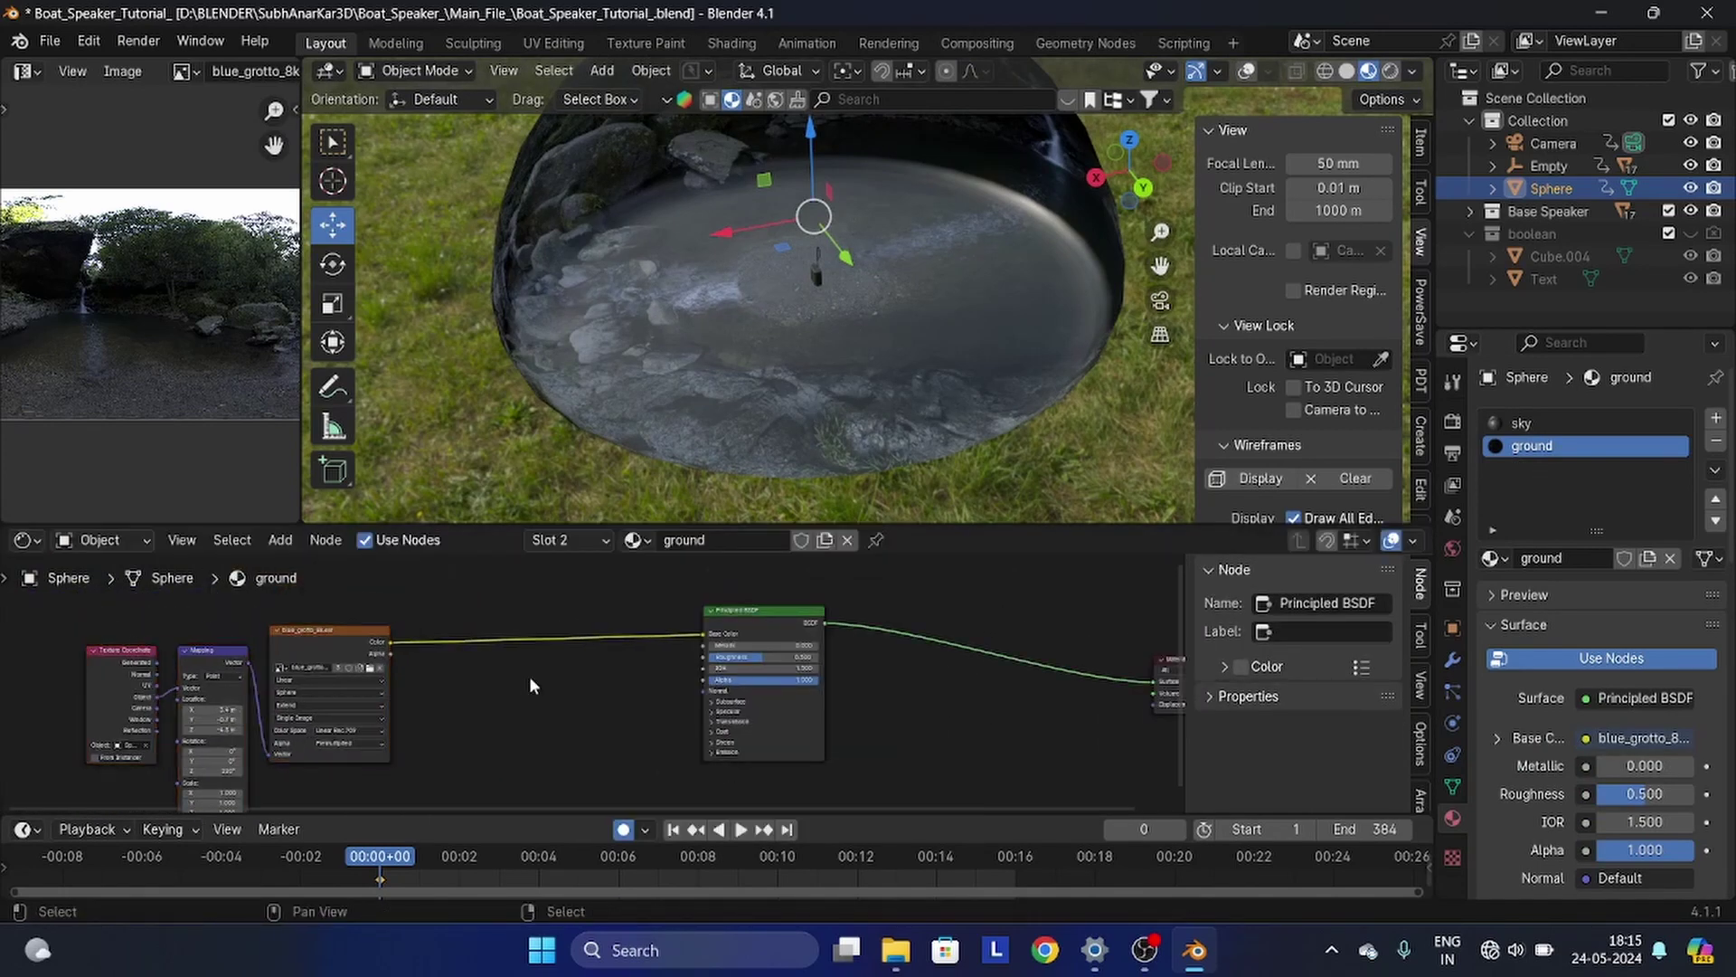
- Add a Color Ramp to the ground material and link it between the environment texture's Color and the Principled BSDF's Roughness
key(shift+a)
click(436, 618)
click(545, 653)
click(548, 658)
scroll(586, 661, up, 3)
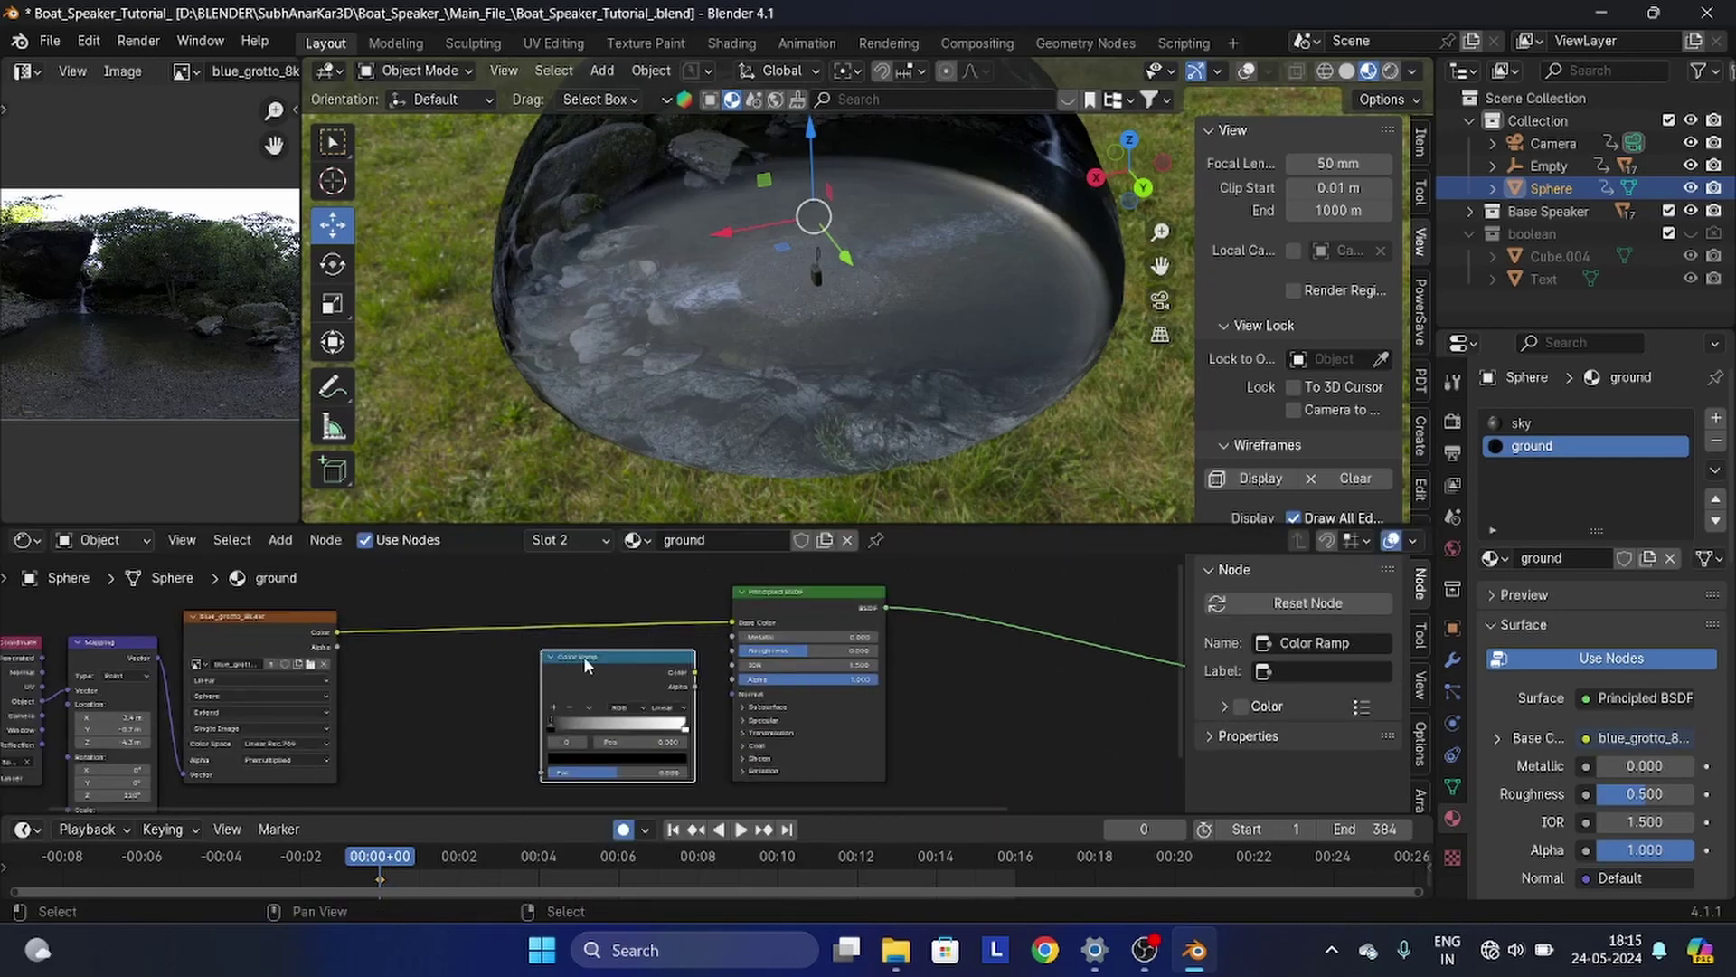
drag(491, 765, 499, 765)
scroll(633, 679, up, 2)
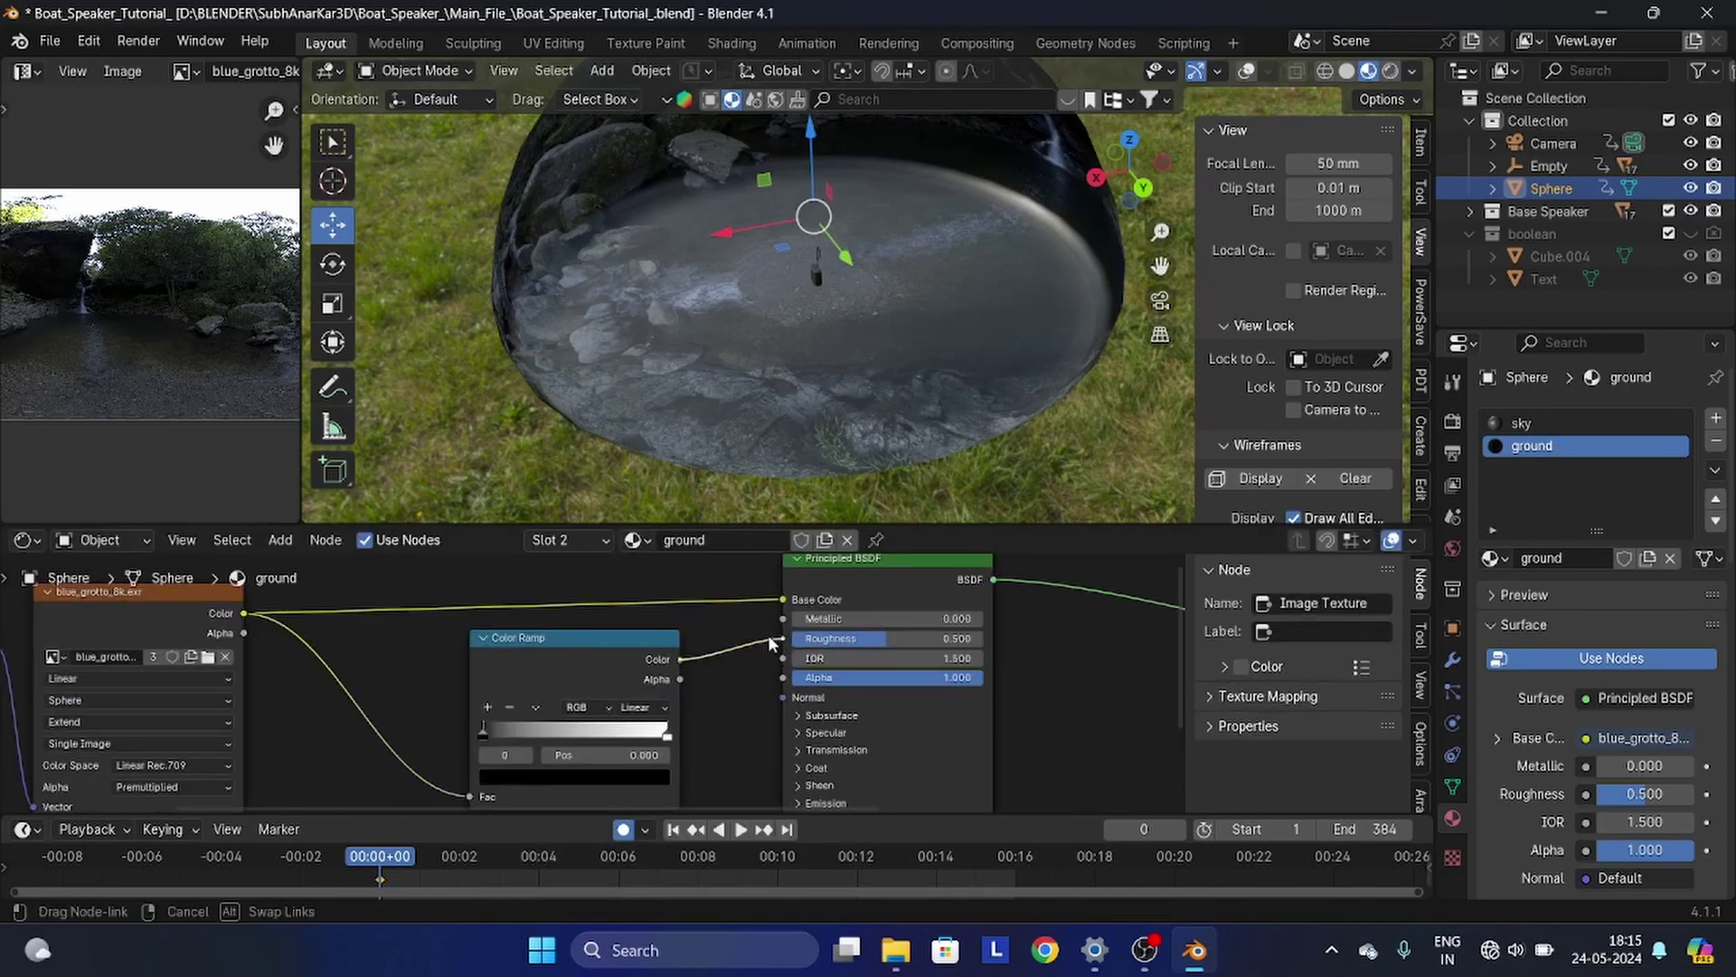
drag(767, 633, 780, 639)
scroll(684, 678, up, 2)
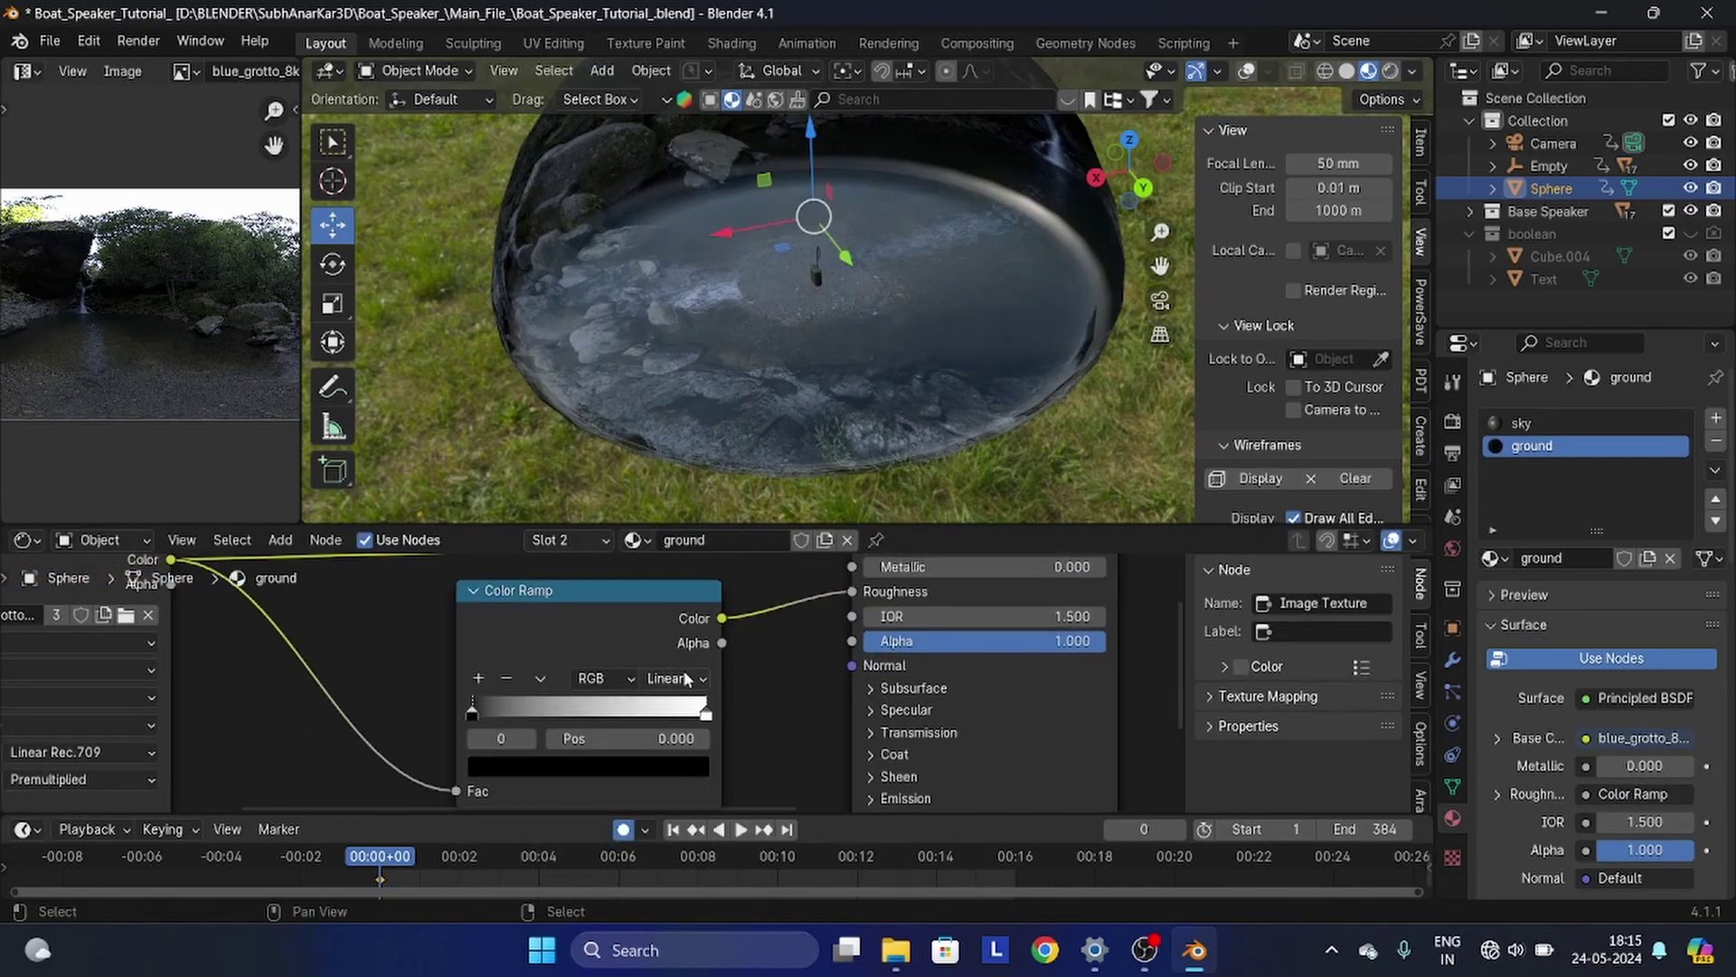
- Preview the ground material's Color Ramp, shift its black stop slightly inward and move its white stop to 0.447
ctrl+shift+click(555, 600)
scroll(524, 706, up, 4)
drag(518, 724, 749, 726)
mouse_move(428, 725)
mouse_down()
mouse_move(483, 722)
mouse_move(436, 725)
mouse_up()
drag(739, 726, 729, 726)
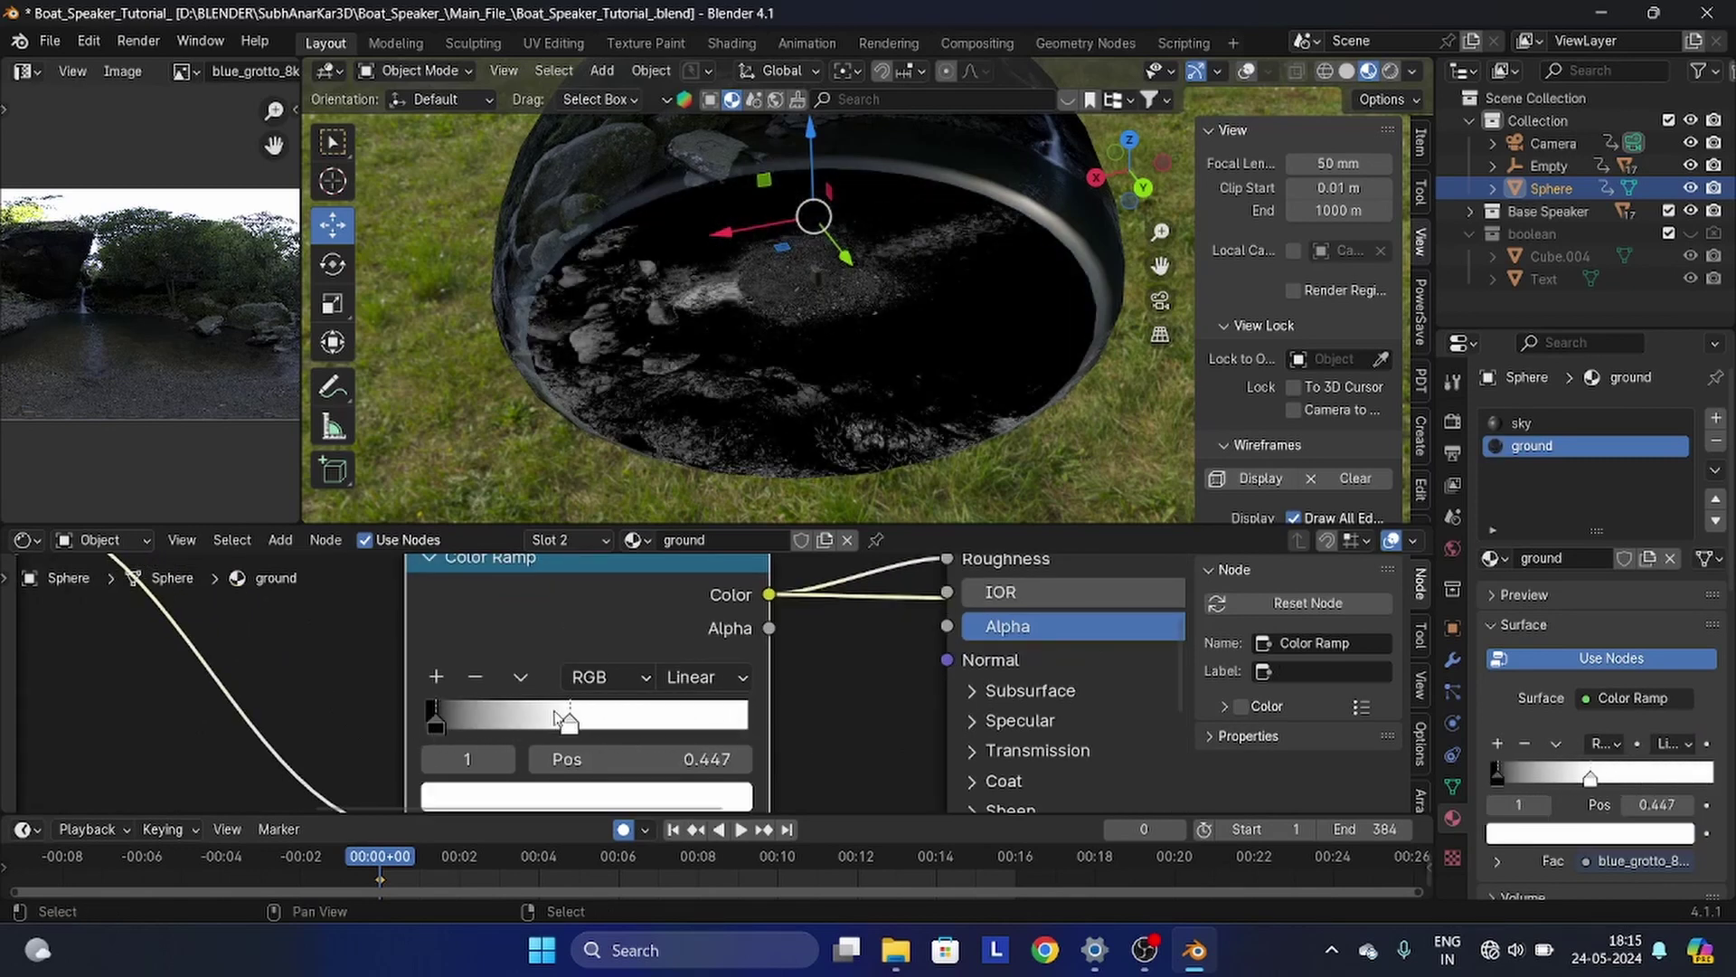
- Restore the ground Principled BSDF as the surface output and inspect the floor reflections close to the speaker
scroll(669, 692, down, 3)
middle_drag(747, 663, 585, 755)
ctrl+shift+click(779, 595)
scroll(834, 279, up, 5)
middle_drag(832, 268, 790, 300)
scroll(891, 285, up, 6)
middle_drag(513, 760, 671, 676)
scroll(671, 677, up, 1)
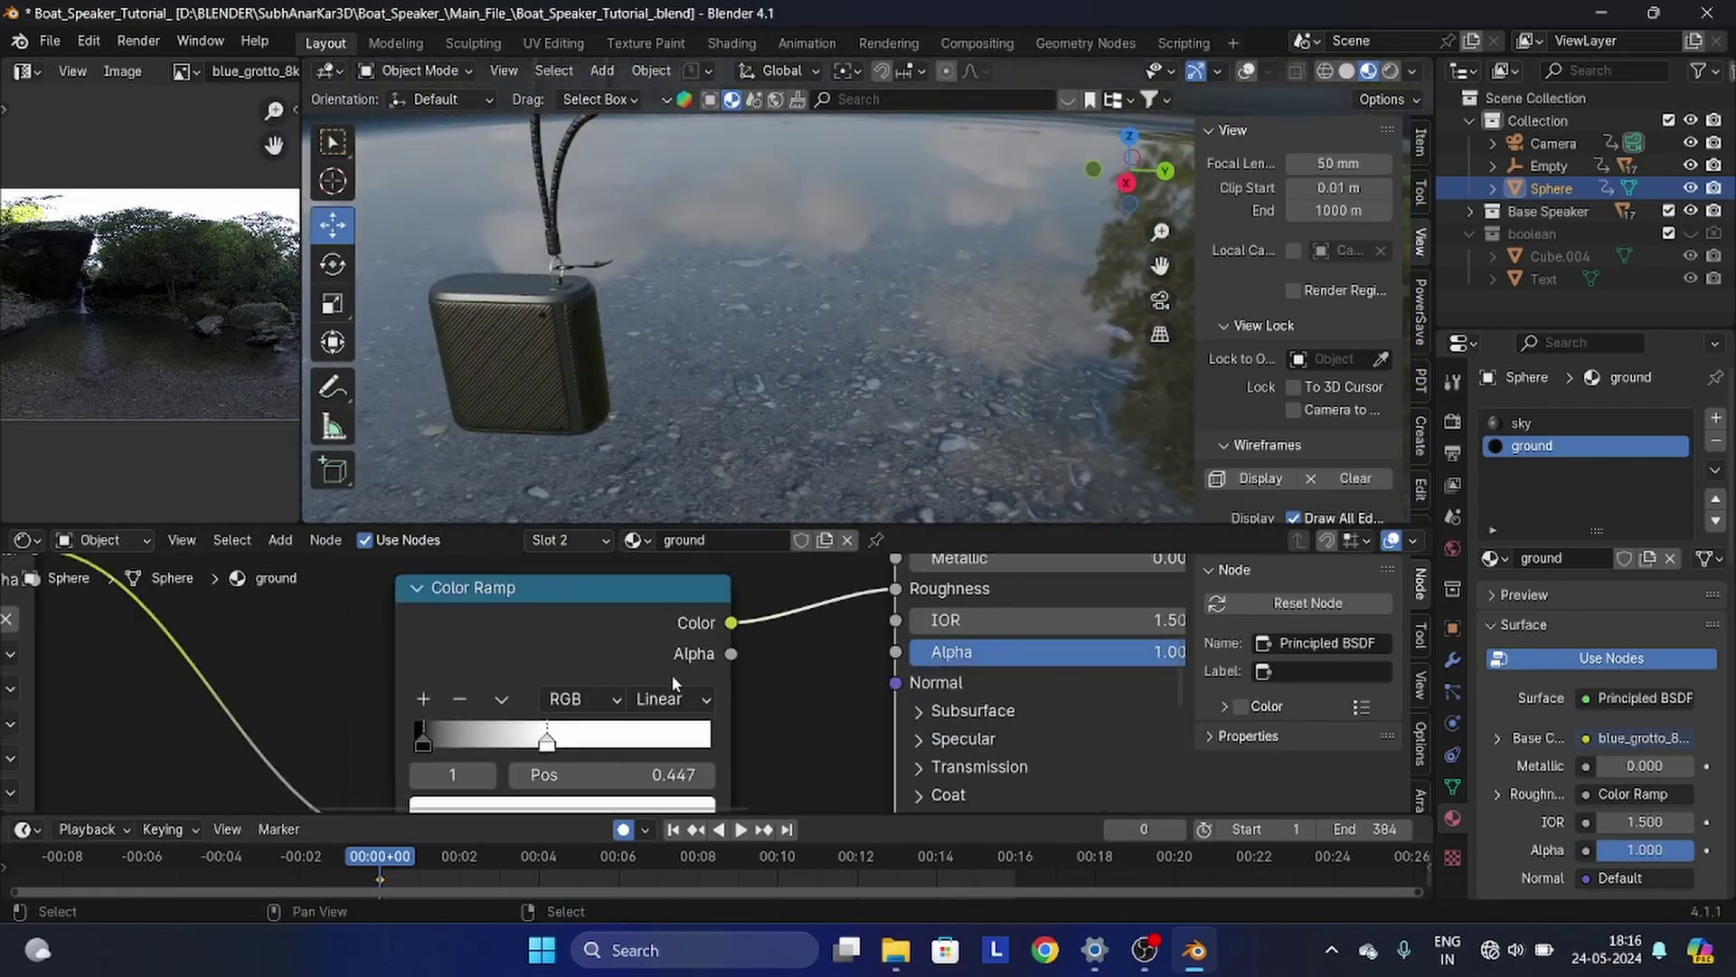
- Move the white stop of the ground material's Color Ramp to 0.033 and check the floor reflections around the dome
drag(546, 742, 426, 740)
scroll(949, 311, down, 5)
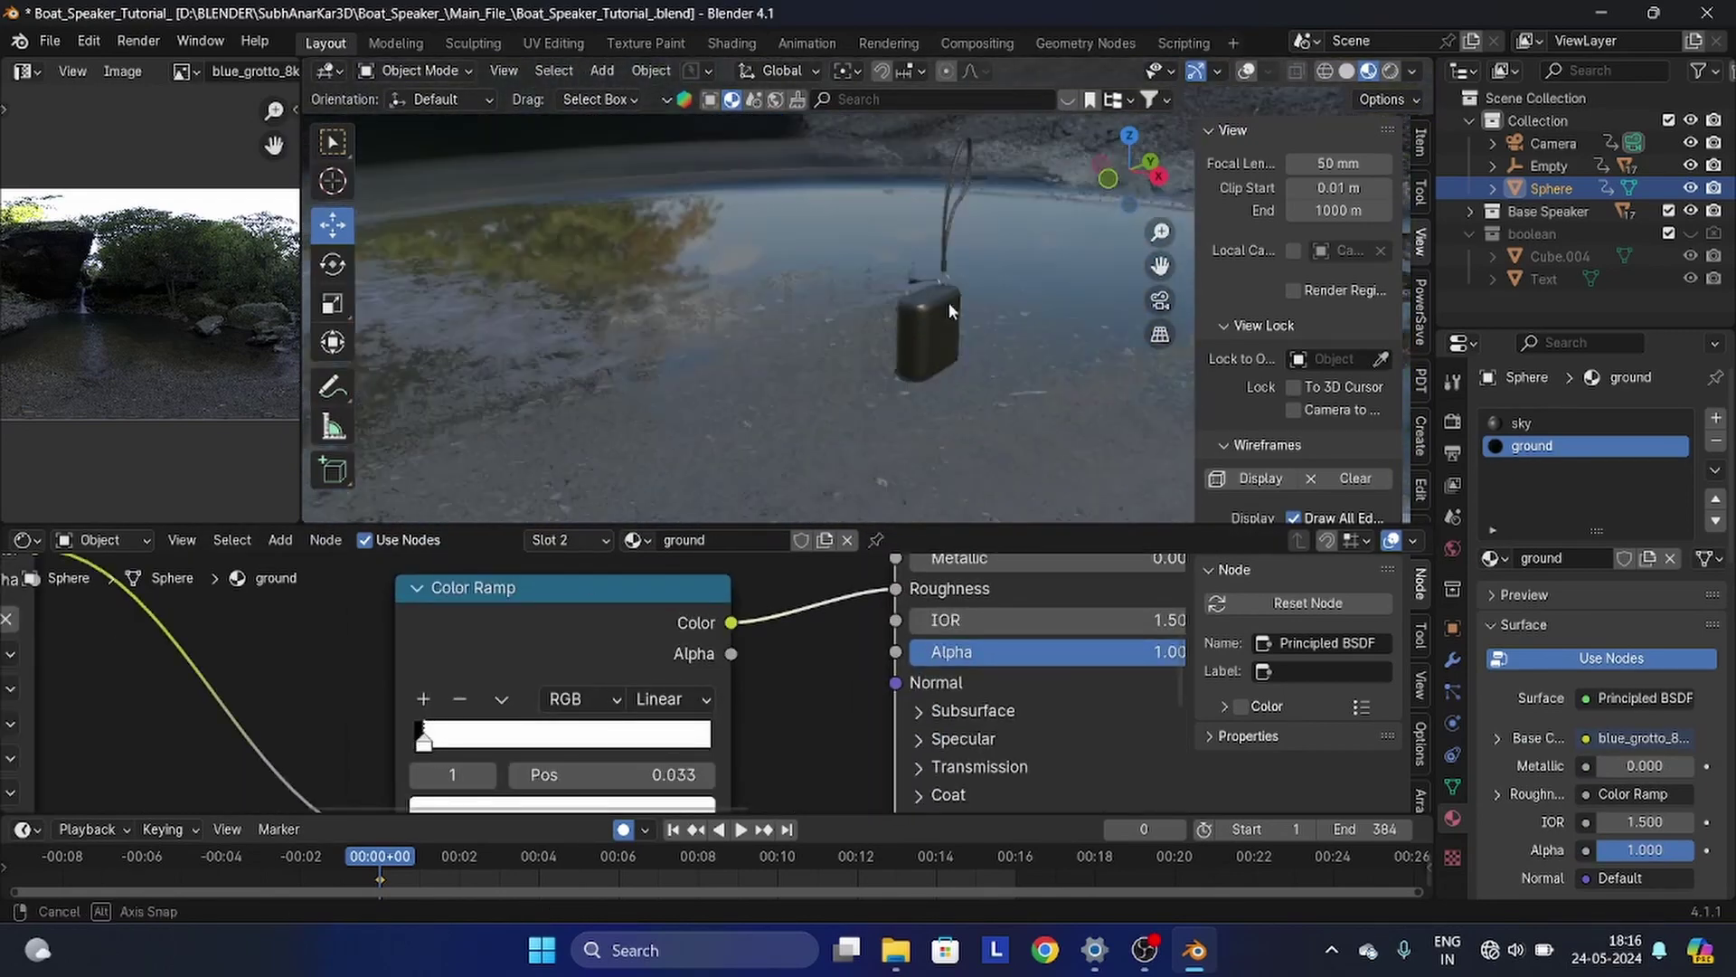
middle_drag(950, 310, 647, 428)
scroll(1123, 285, down, 4)
scroll(593, 683, down, 8)
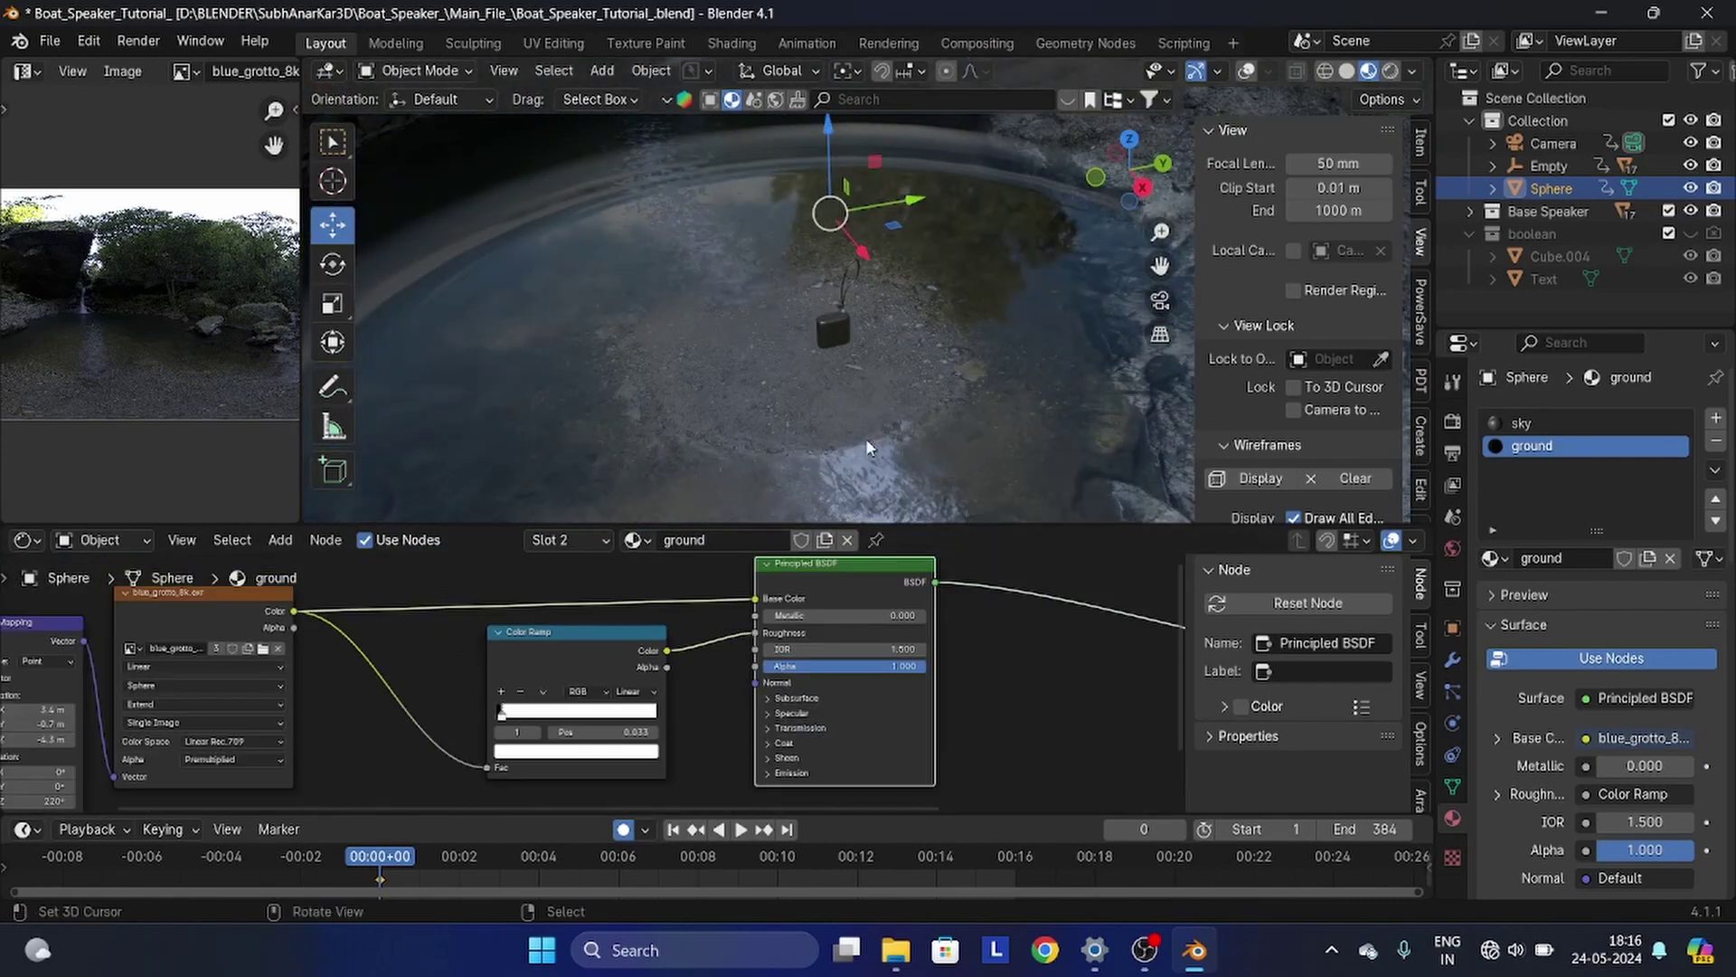
scroll(866, 438, down, 4)
middle_drag(866, 438, 850, 387)
scroll(776, 648, down, 4)
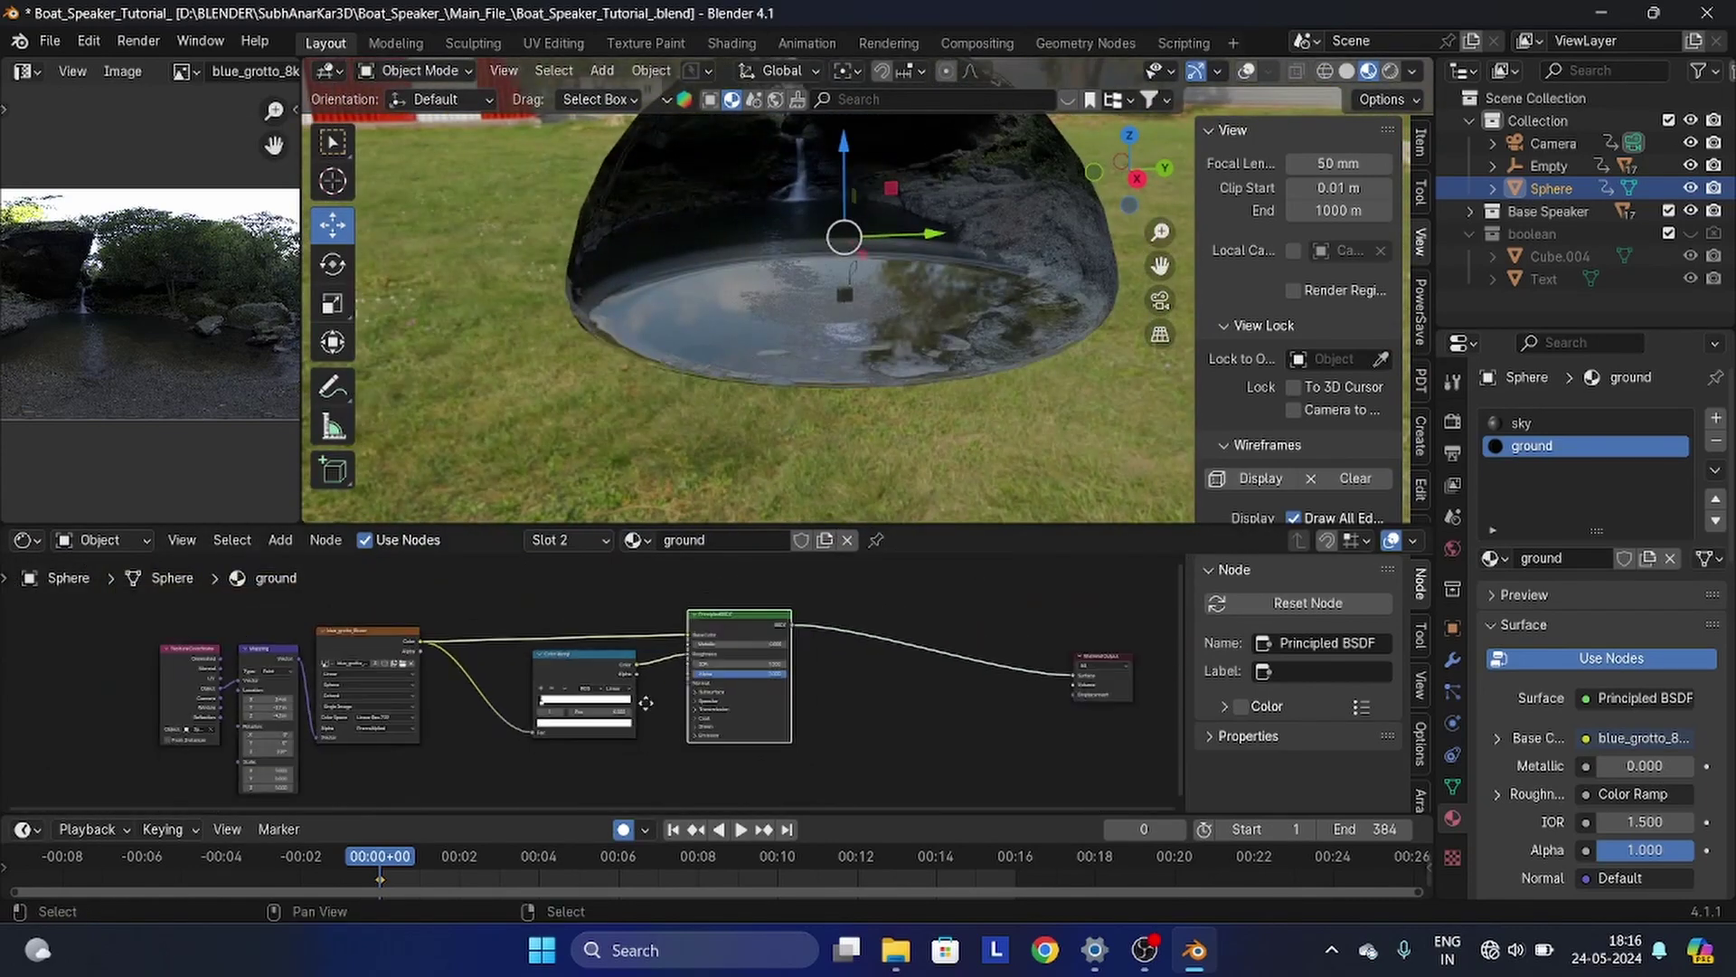
- Add a Displacement node to the ground material below the Principled BSDF
key(shift+a)
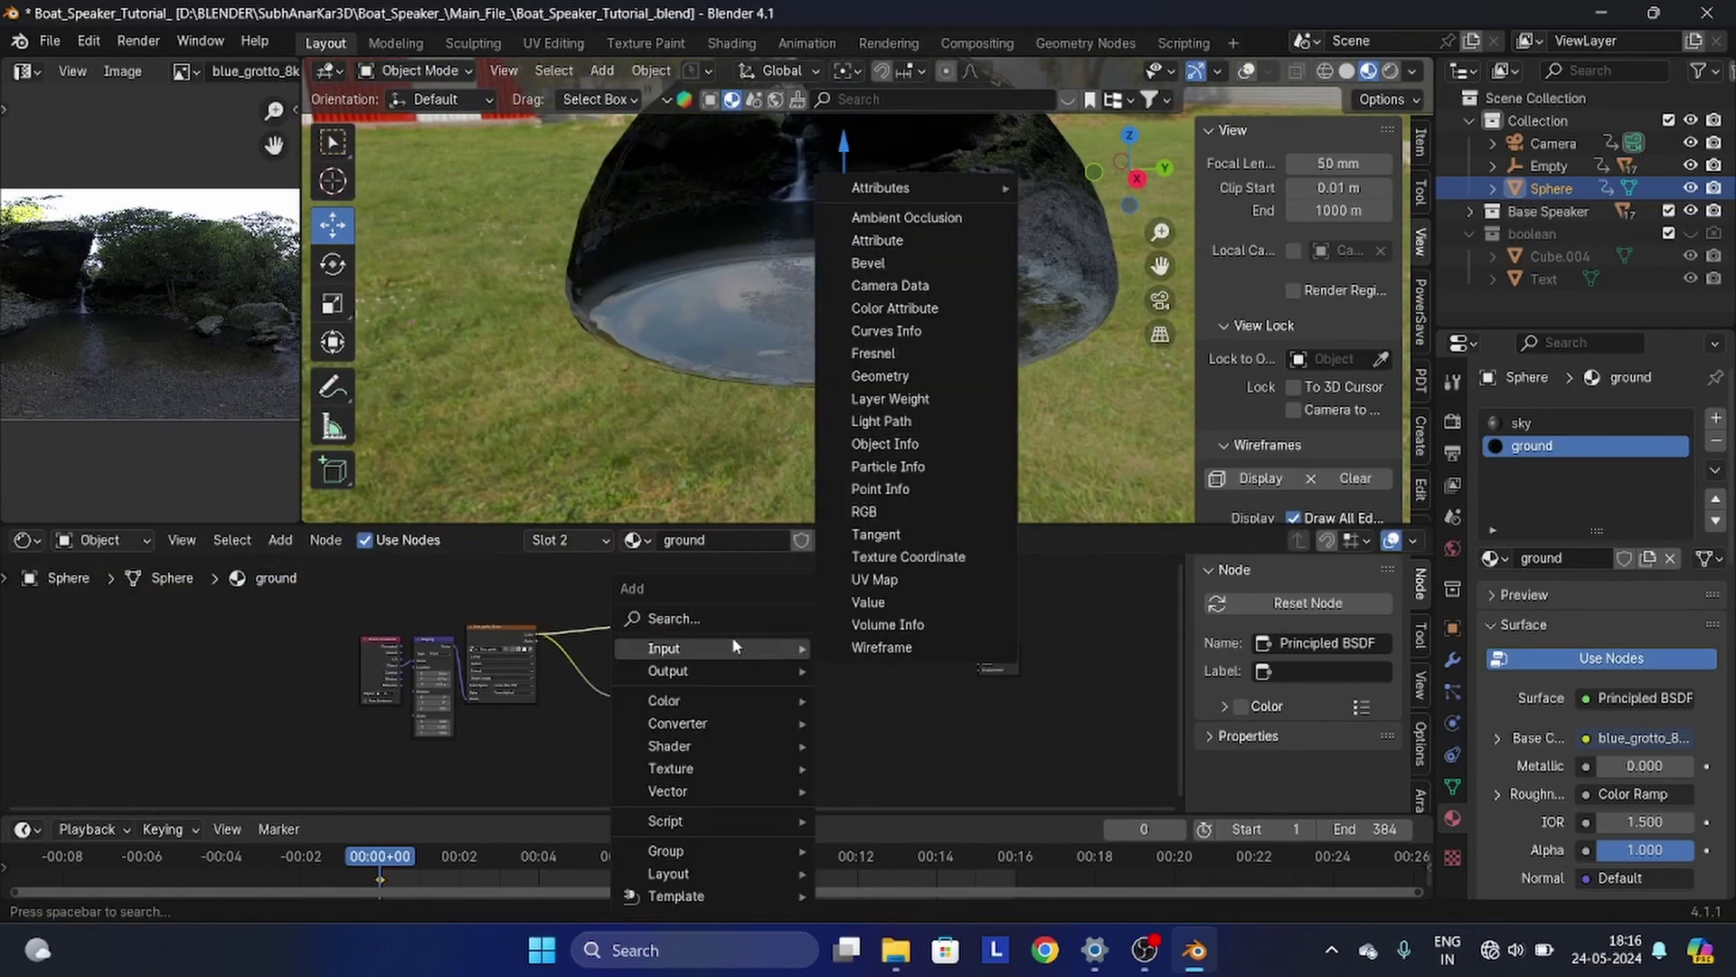
click(712, 621)
click(761, 660)
click(759, 722)
scroll(761, 728, up, 3)
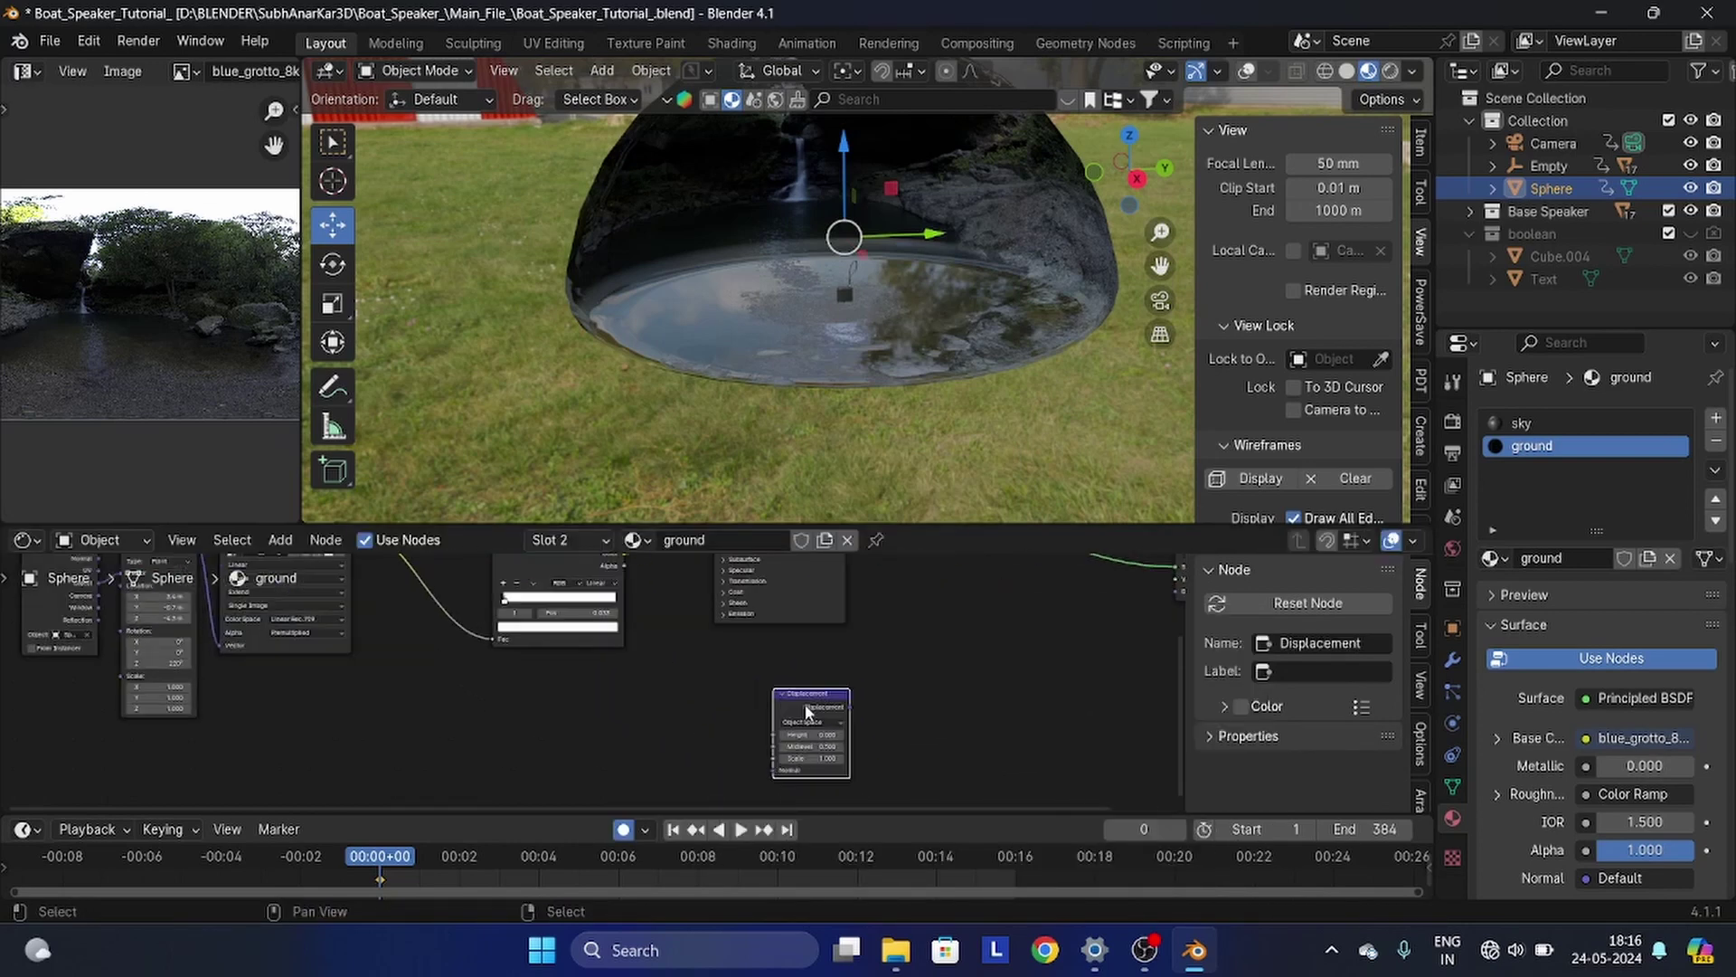
- Look through the ground material's settings and switch the scene's render engine from EEVEE to Cycles
scroll(1612, 746, down, 15)
scroll(1605, 728, down, 5)
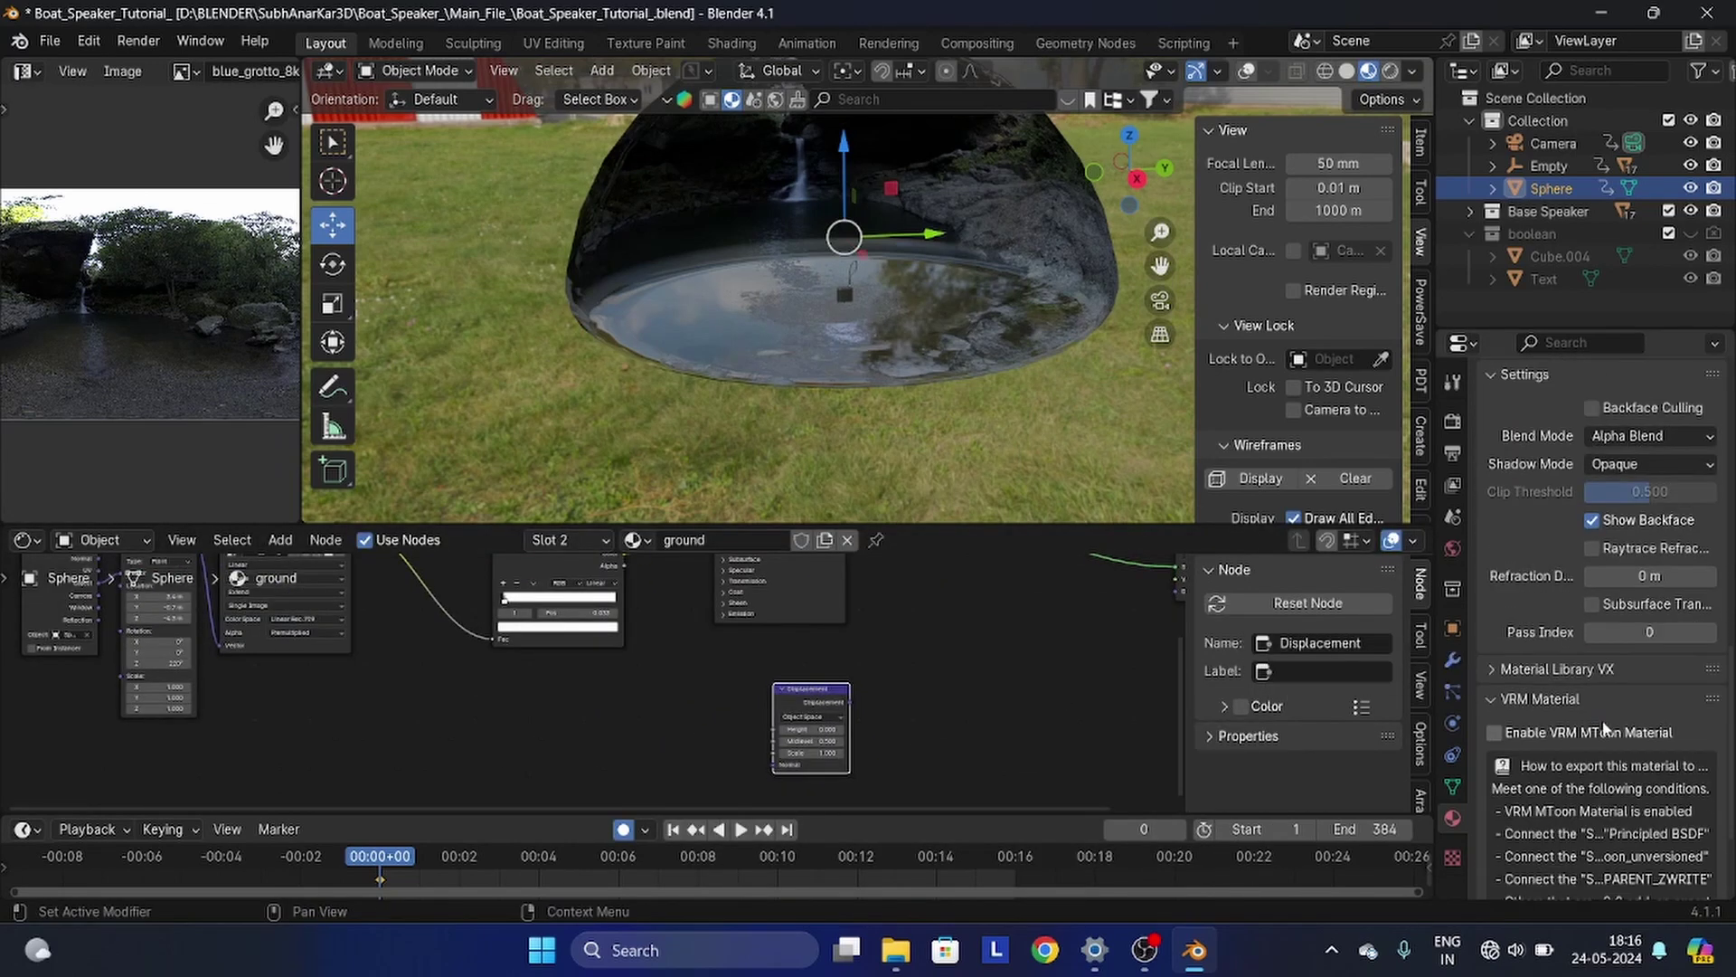
scroll(1570, 646, up, 2)
click(1453, 423)
scroll(1583, 470, up, 9)
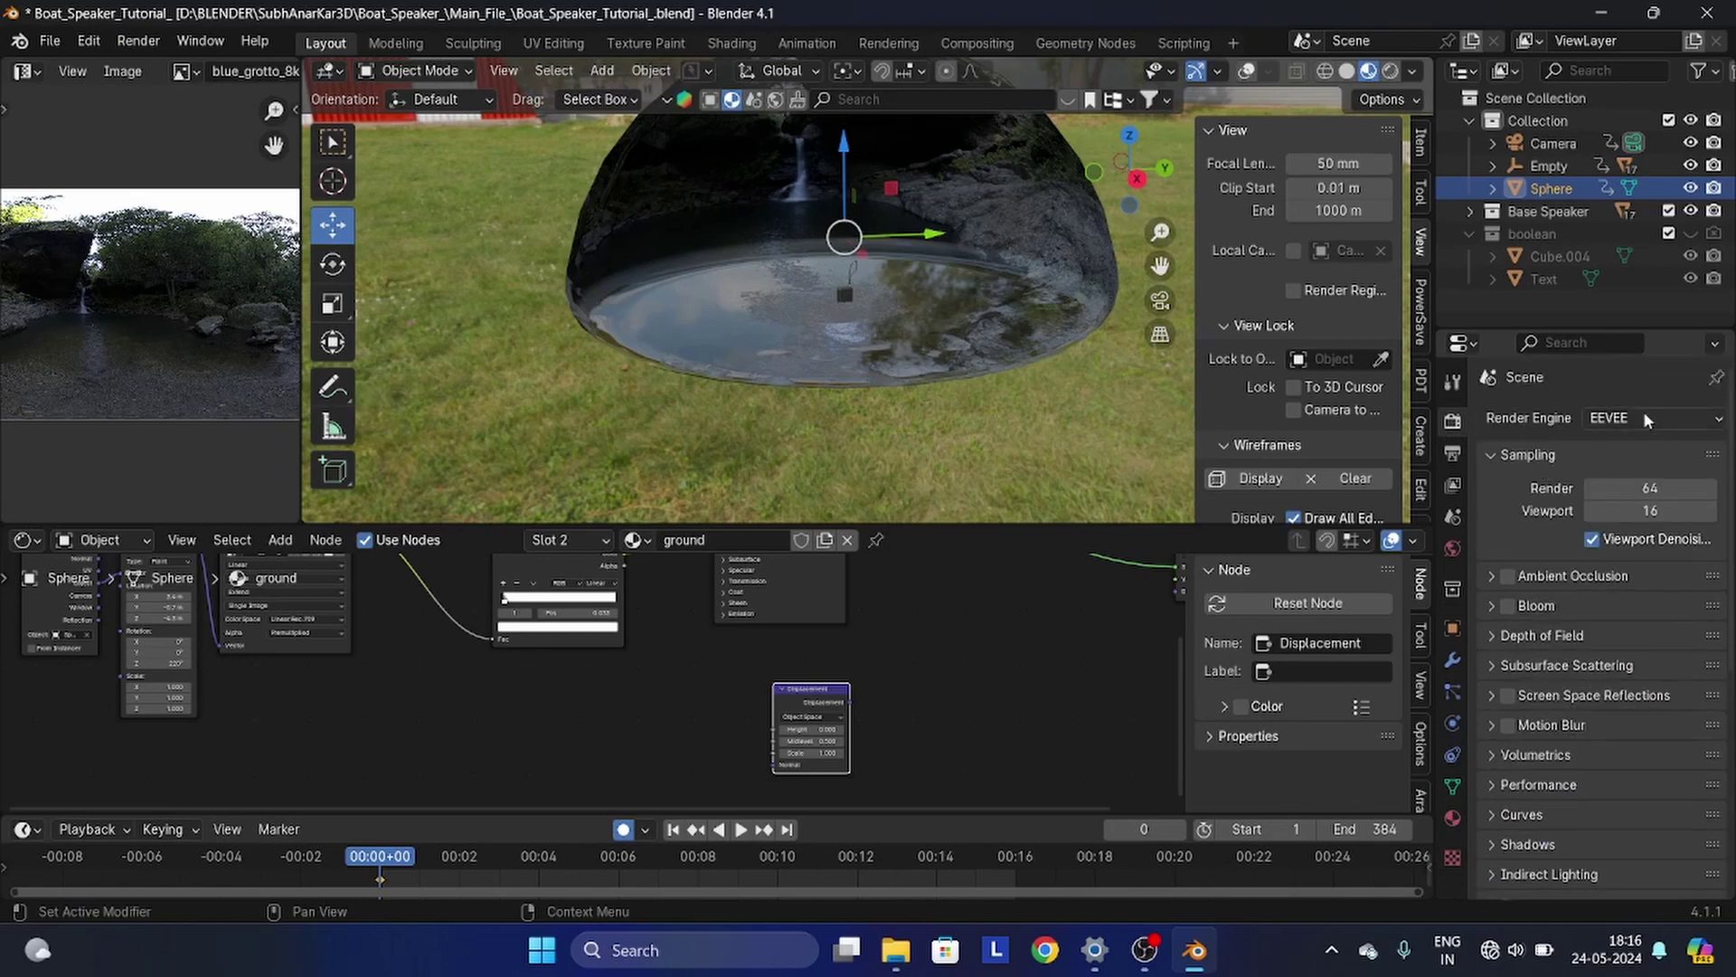
click(1647, 418)
click(1628, 491)
- Link the Displacement node to the Material Output's Displacement input and open the ground material's displacement options
scroll(904, 646, up, 3)
drag(813, 730, 1057, 614)
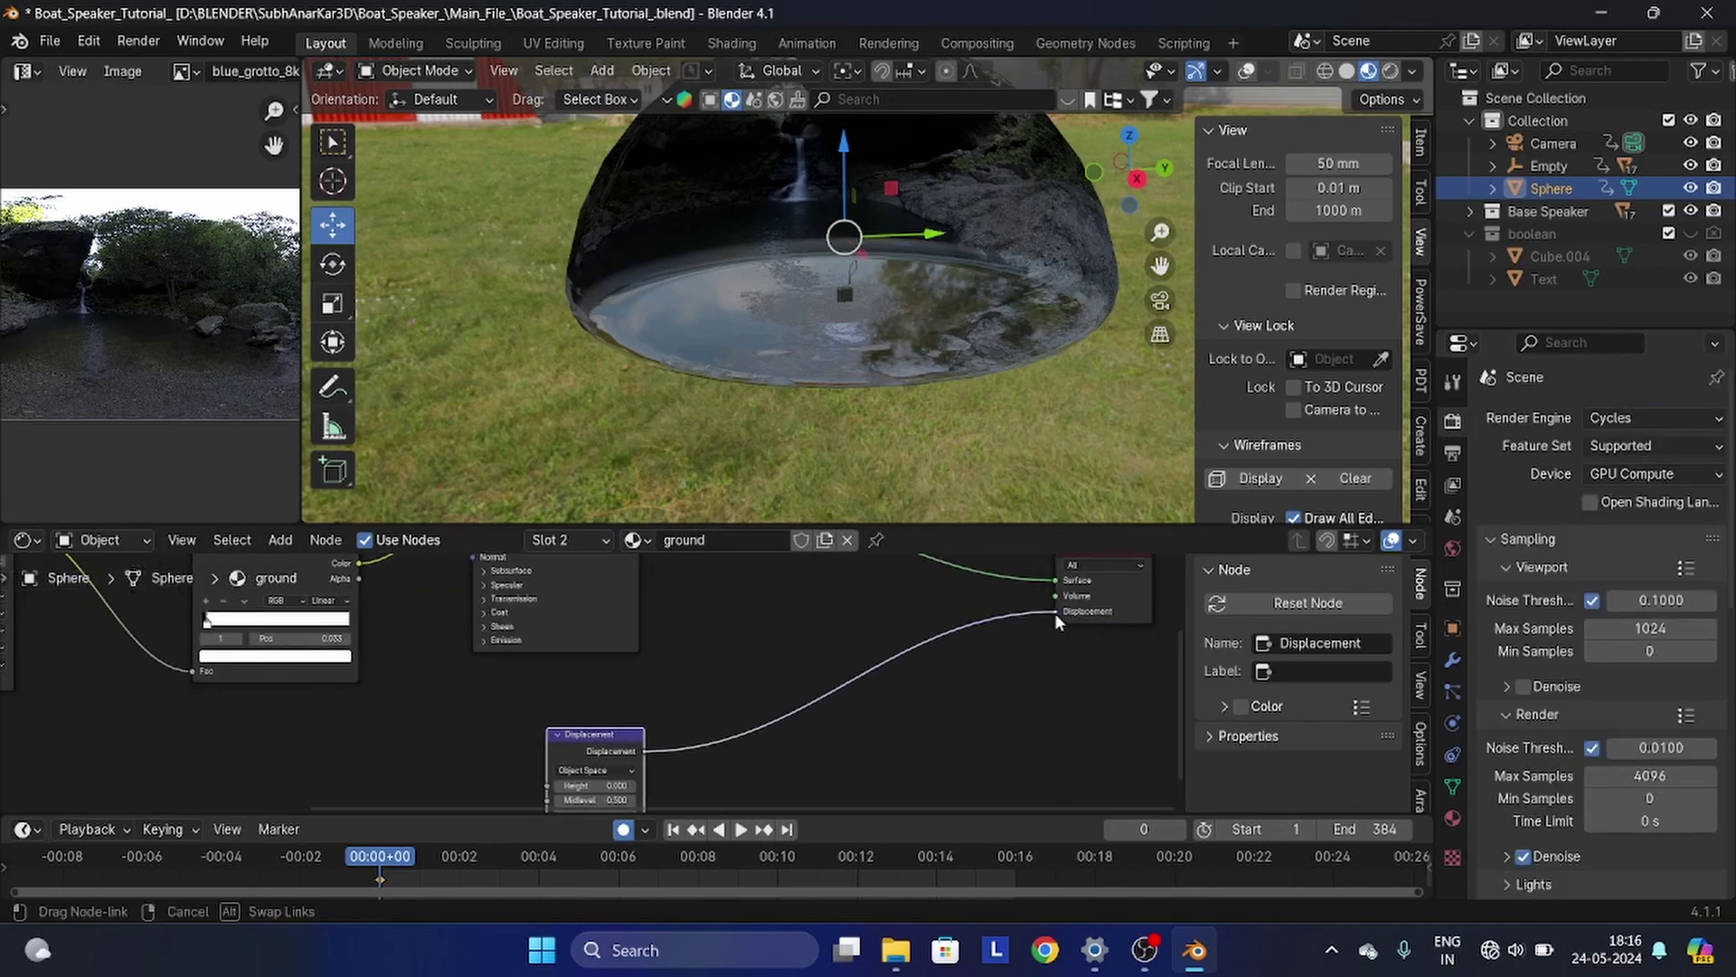
click(1454, 819)
scroll(1619, 651, down, 12)
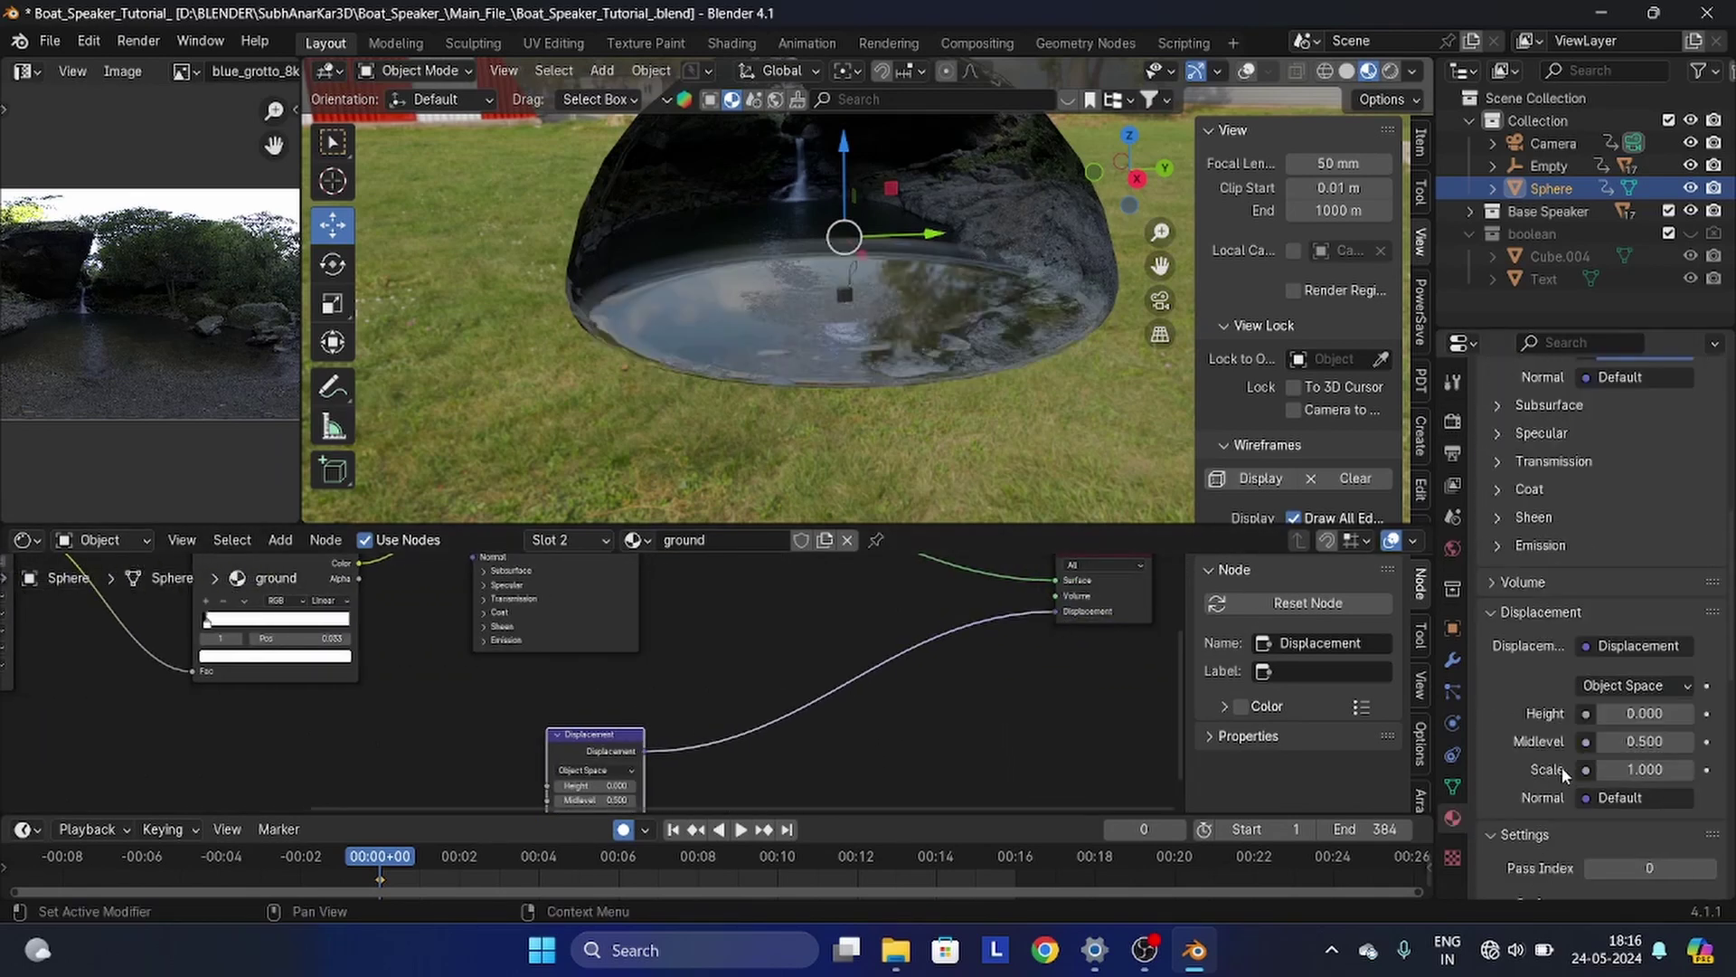
click(1591, 695)
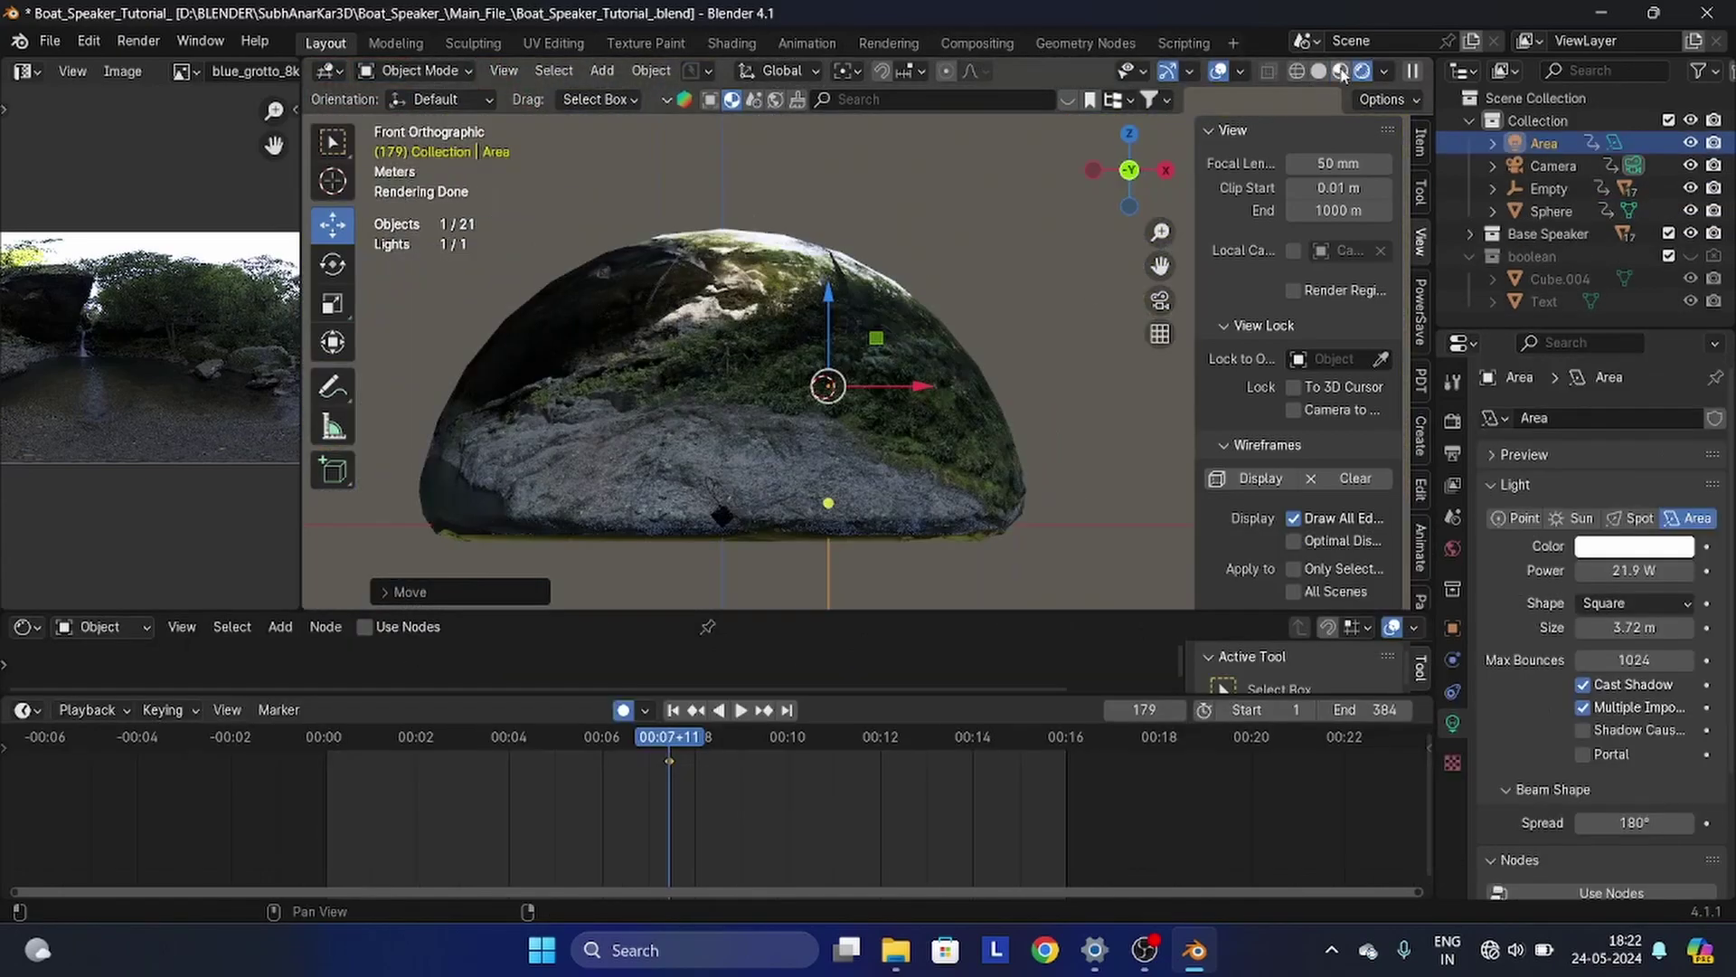
- Switch the viewport to Material Preview shading, and rotate and reposition the area light near the speaker
click(1342, 74)
scroll(836, 434, up, 3)
shift+middle_drag(823, 452, 931, 373)
key(r)
click(848, 371)
drag(841, 299, 759, 386)
middle_drag(854, 386, 800, 415)
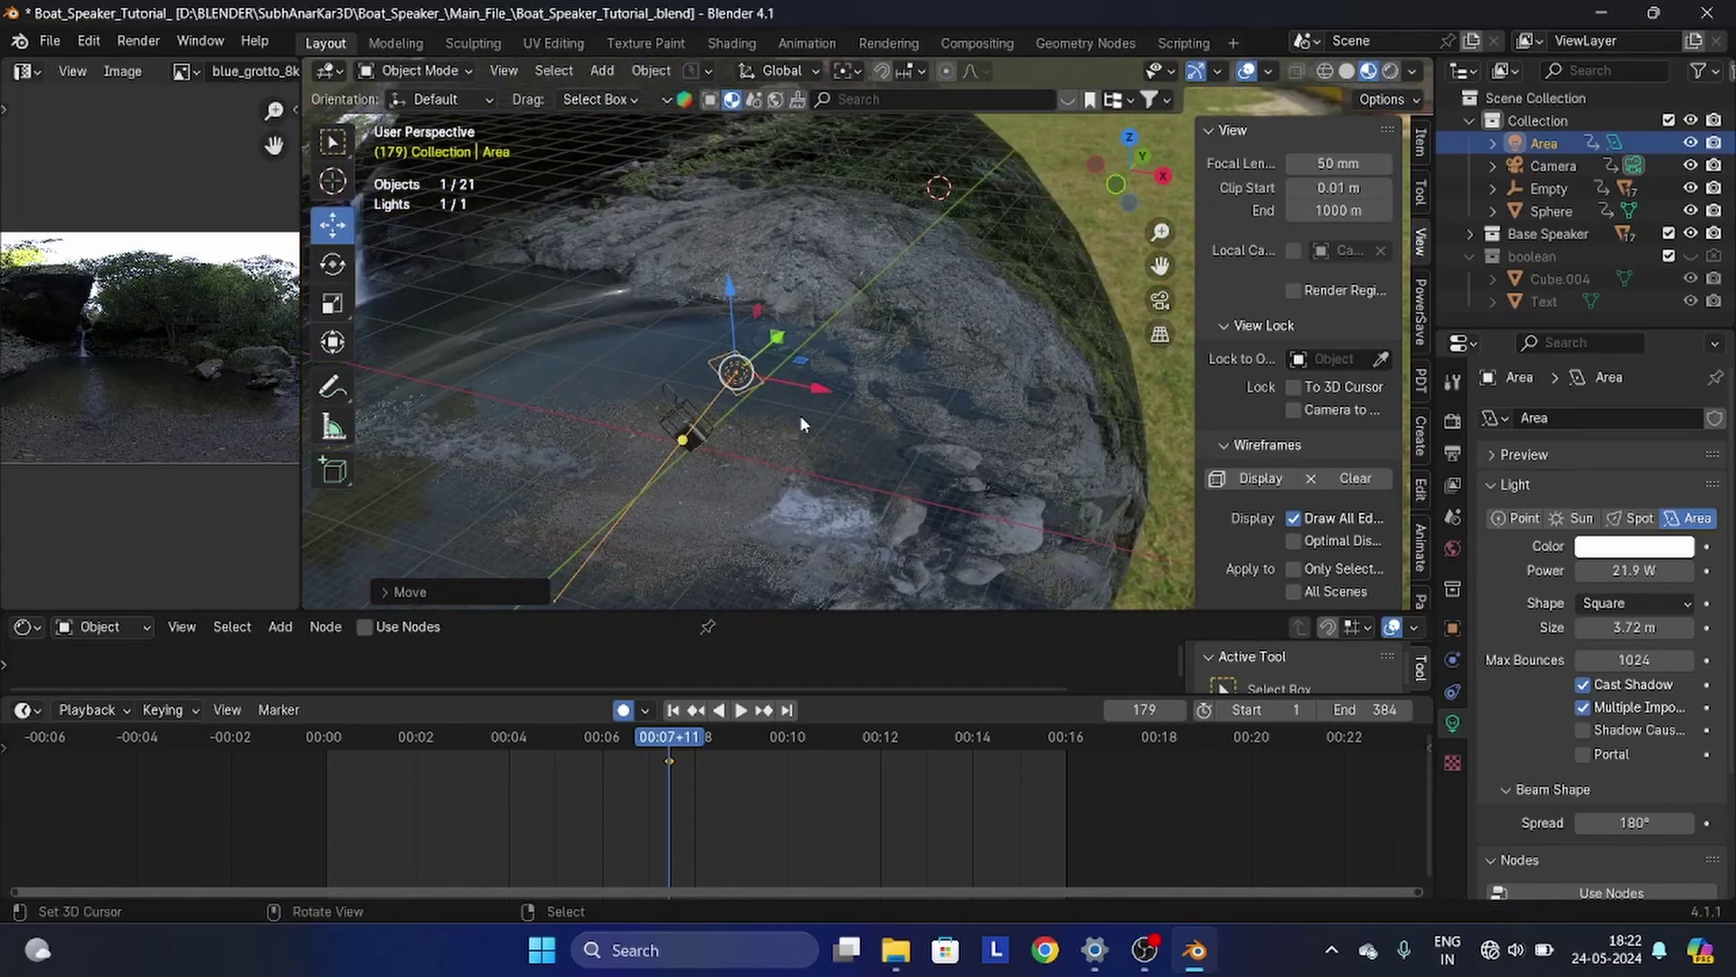
- Scale the area light and move it above the speaker inside the dome
key(s)
click(879, 440)
key(g)
click(902, 448)
- Check the viewport shading options, set the area light's power to 247.1 W and inspect the speaker through the camera
middle_drag(1103, 548, 1015, 510)
click(1411, 72)
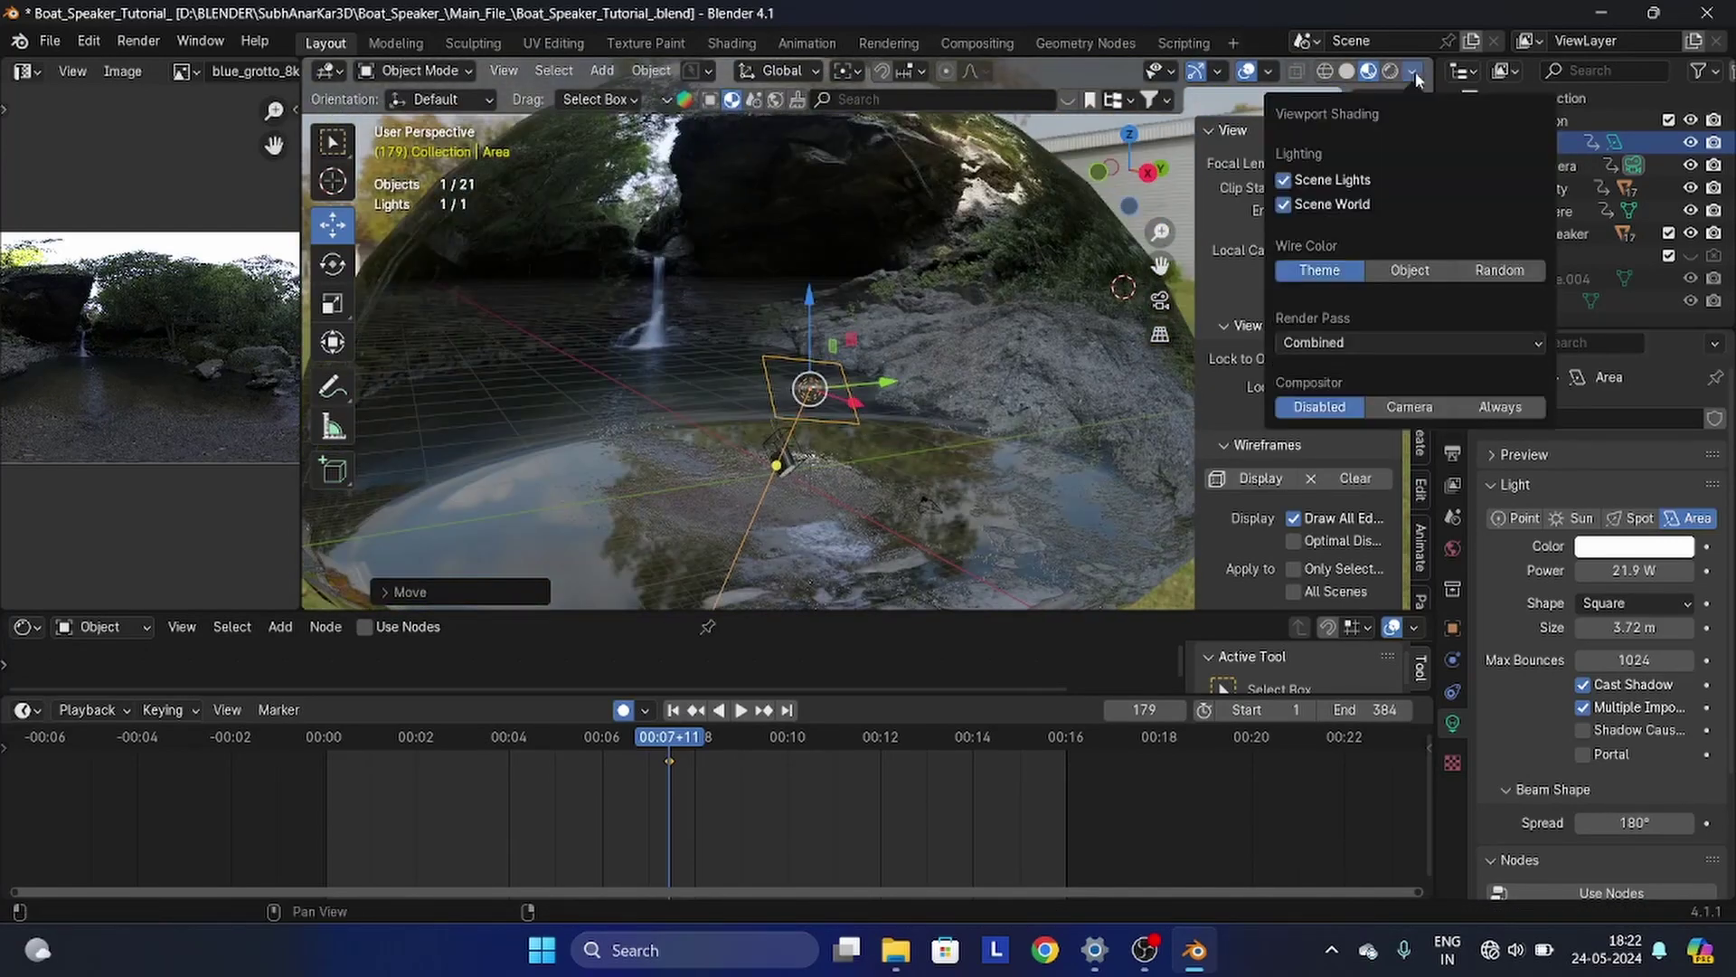
scroll(1035, 432, up, 5)
shift+middle_drag(1035, 431, 1406, 371)
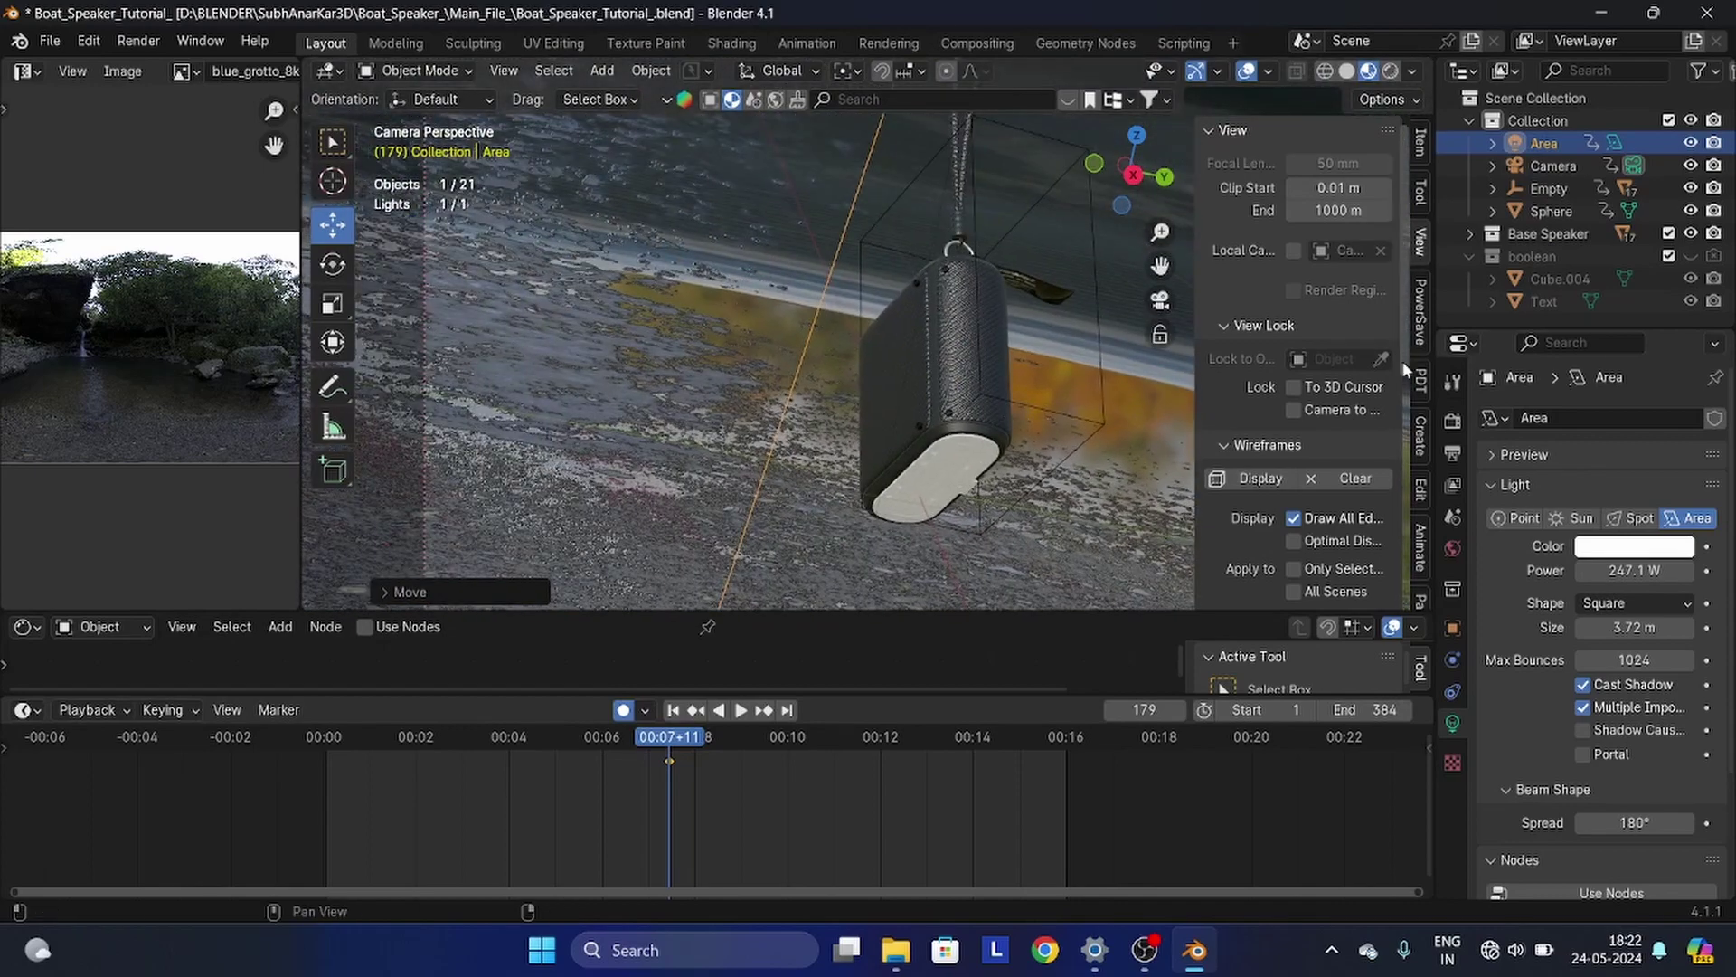
- Preview the camera view in Rendered shading, set the area light's power to 589.6 W and toggle the light's viewport visibility
click(1390, 70)
scroll(1063, 434, down, 2)
shift+middle_drag(1063, 434, 903, 433)
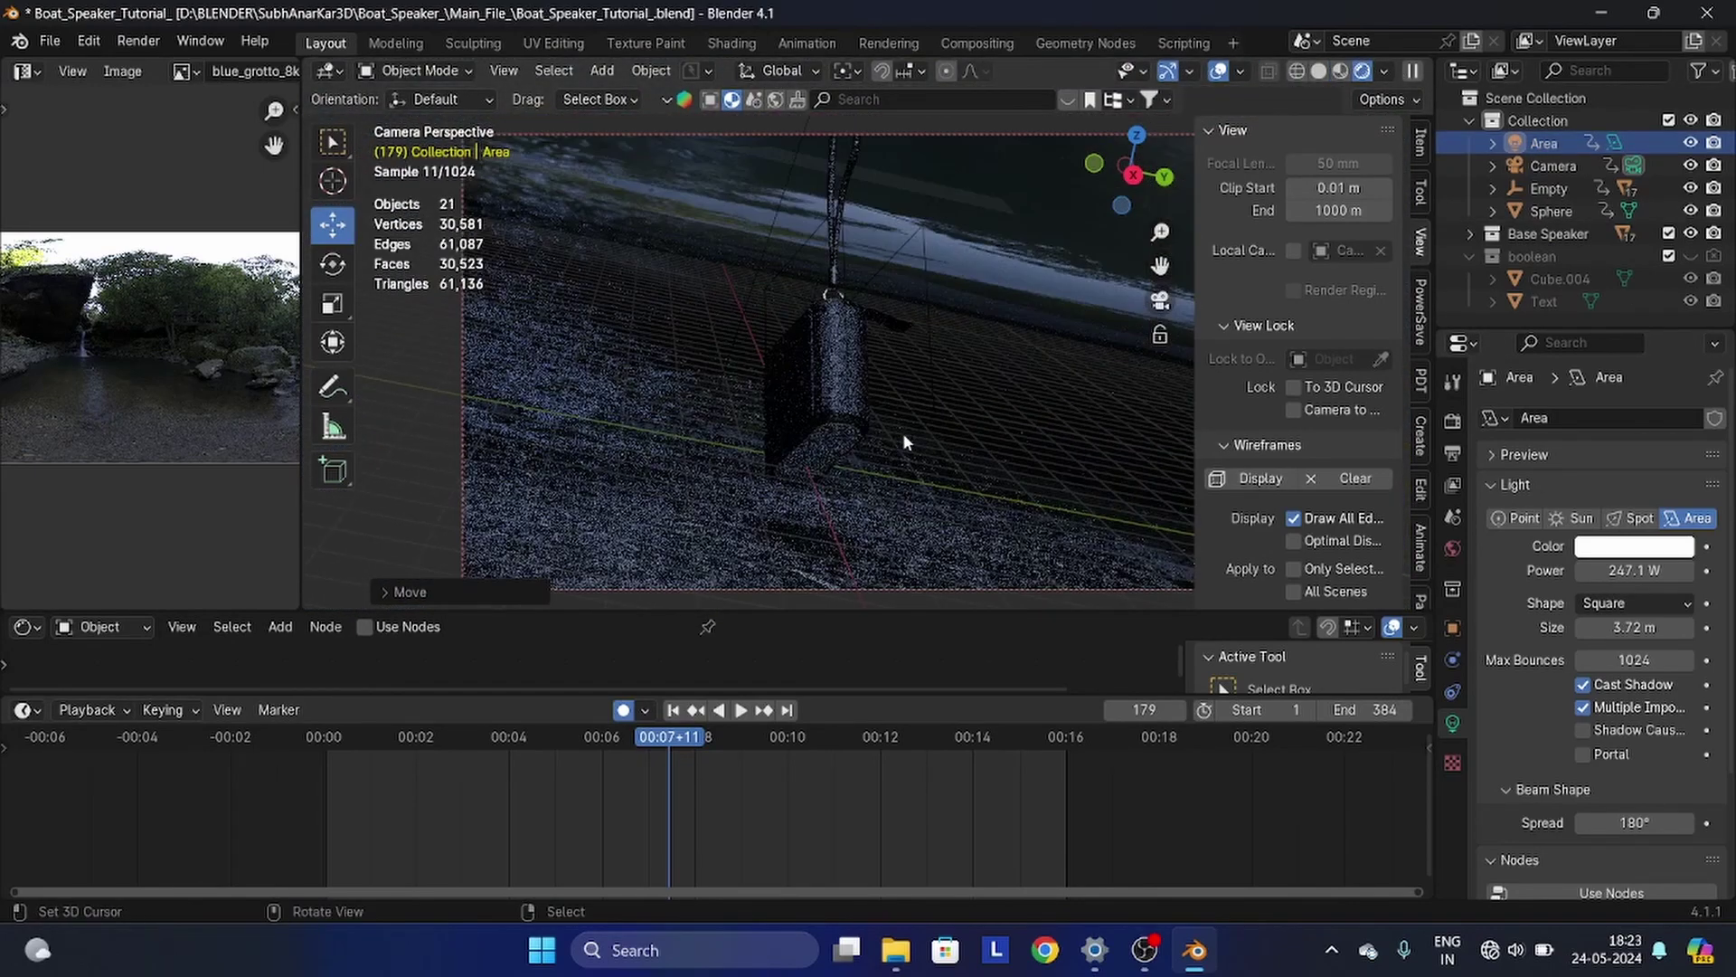
drag(1618, 571, 1674, 571)
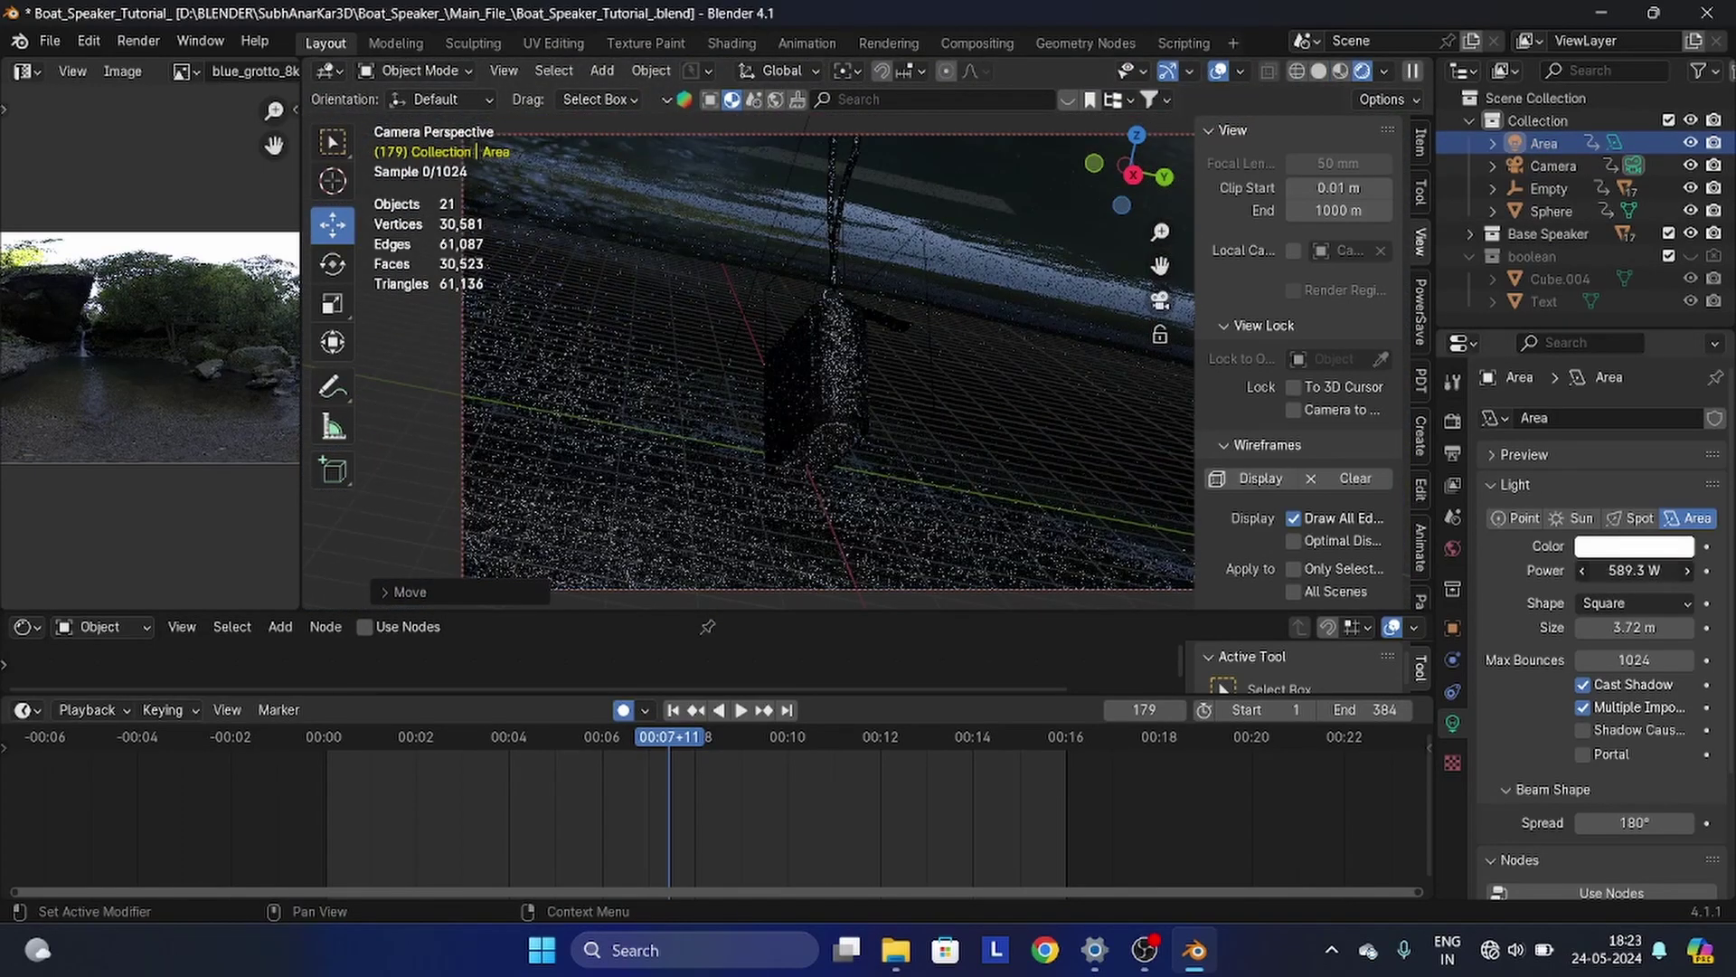
click(1383, 72)
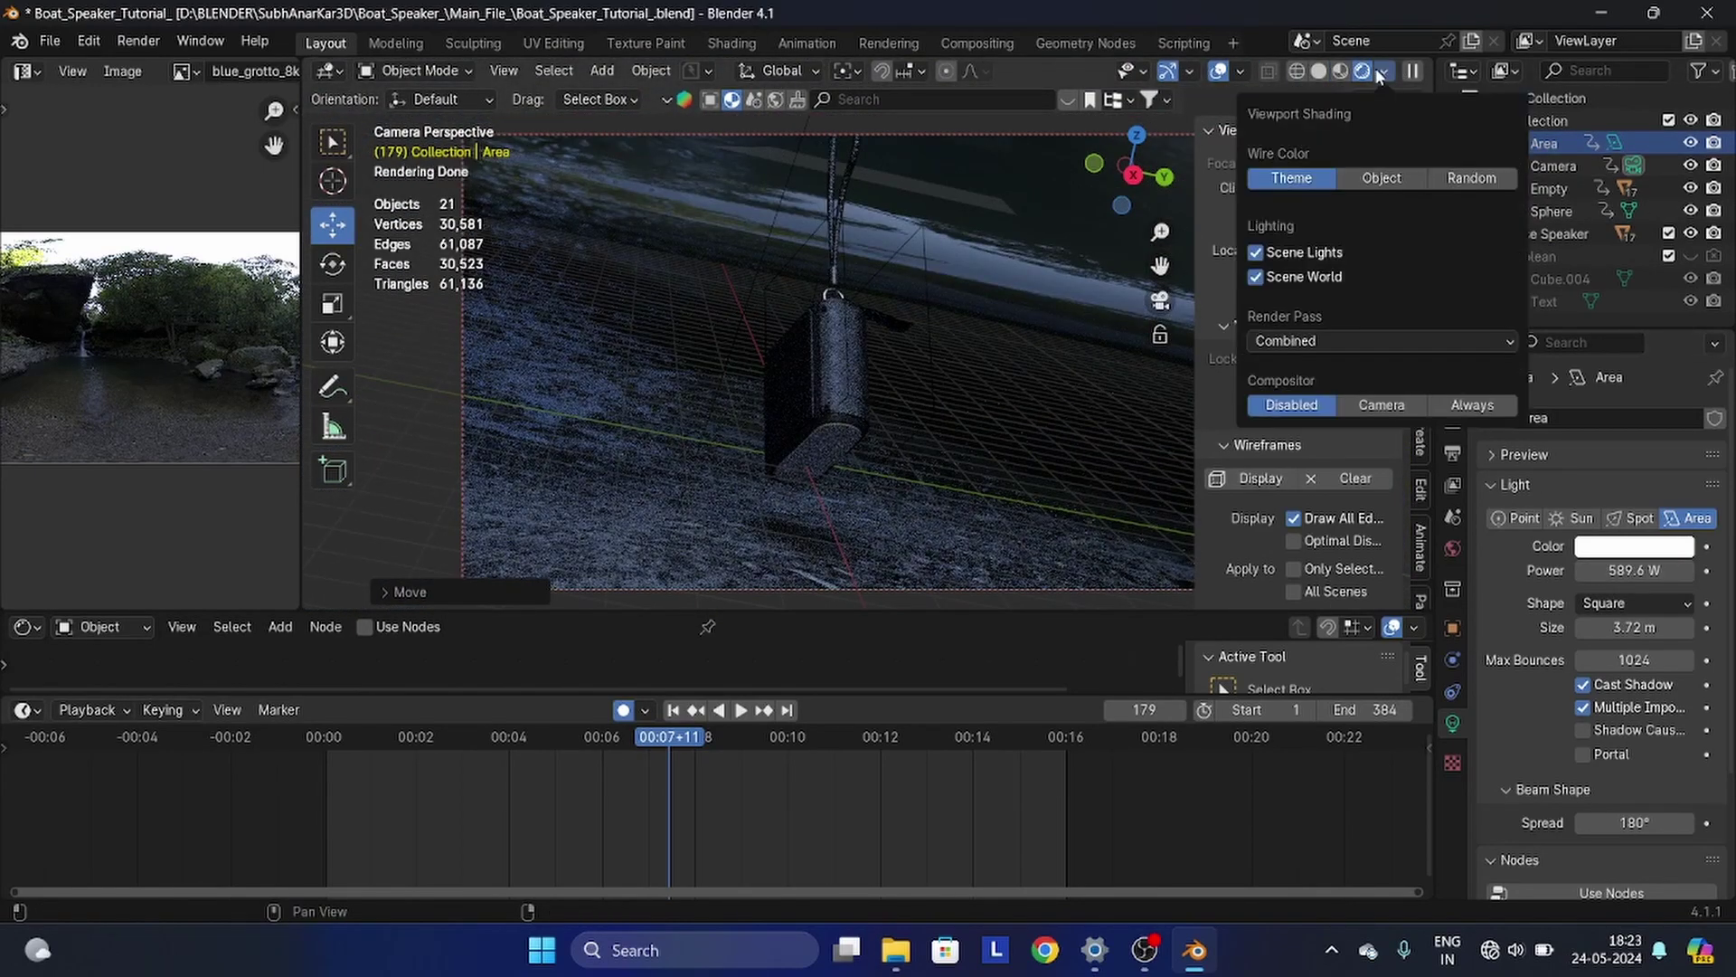
click(1691, 144)
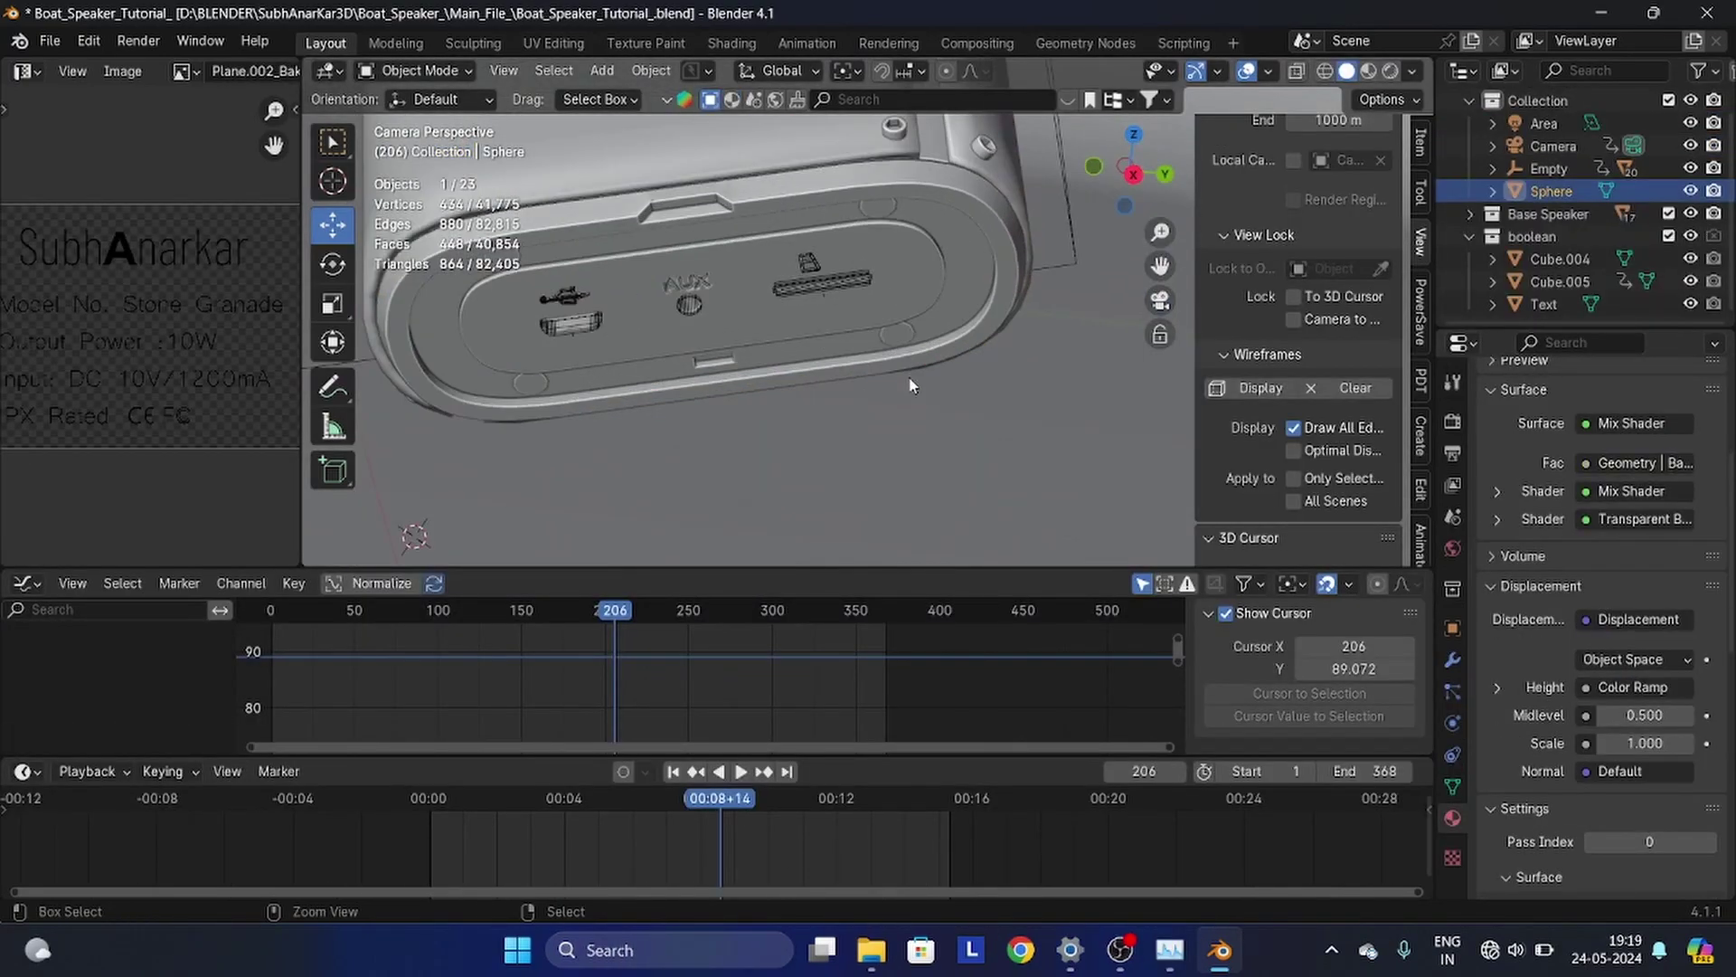
- Save the Boat speaker file and render a still image of frame 206
key(ctrl+s)
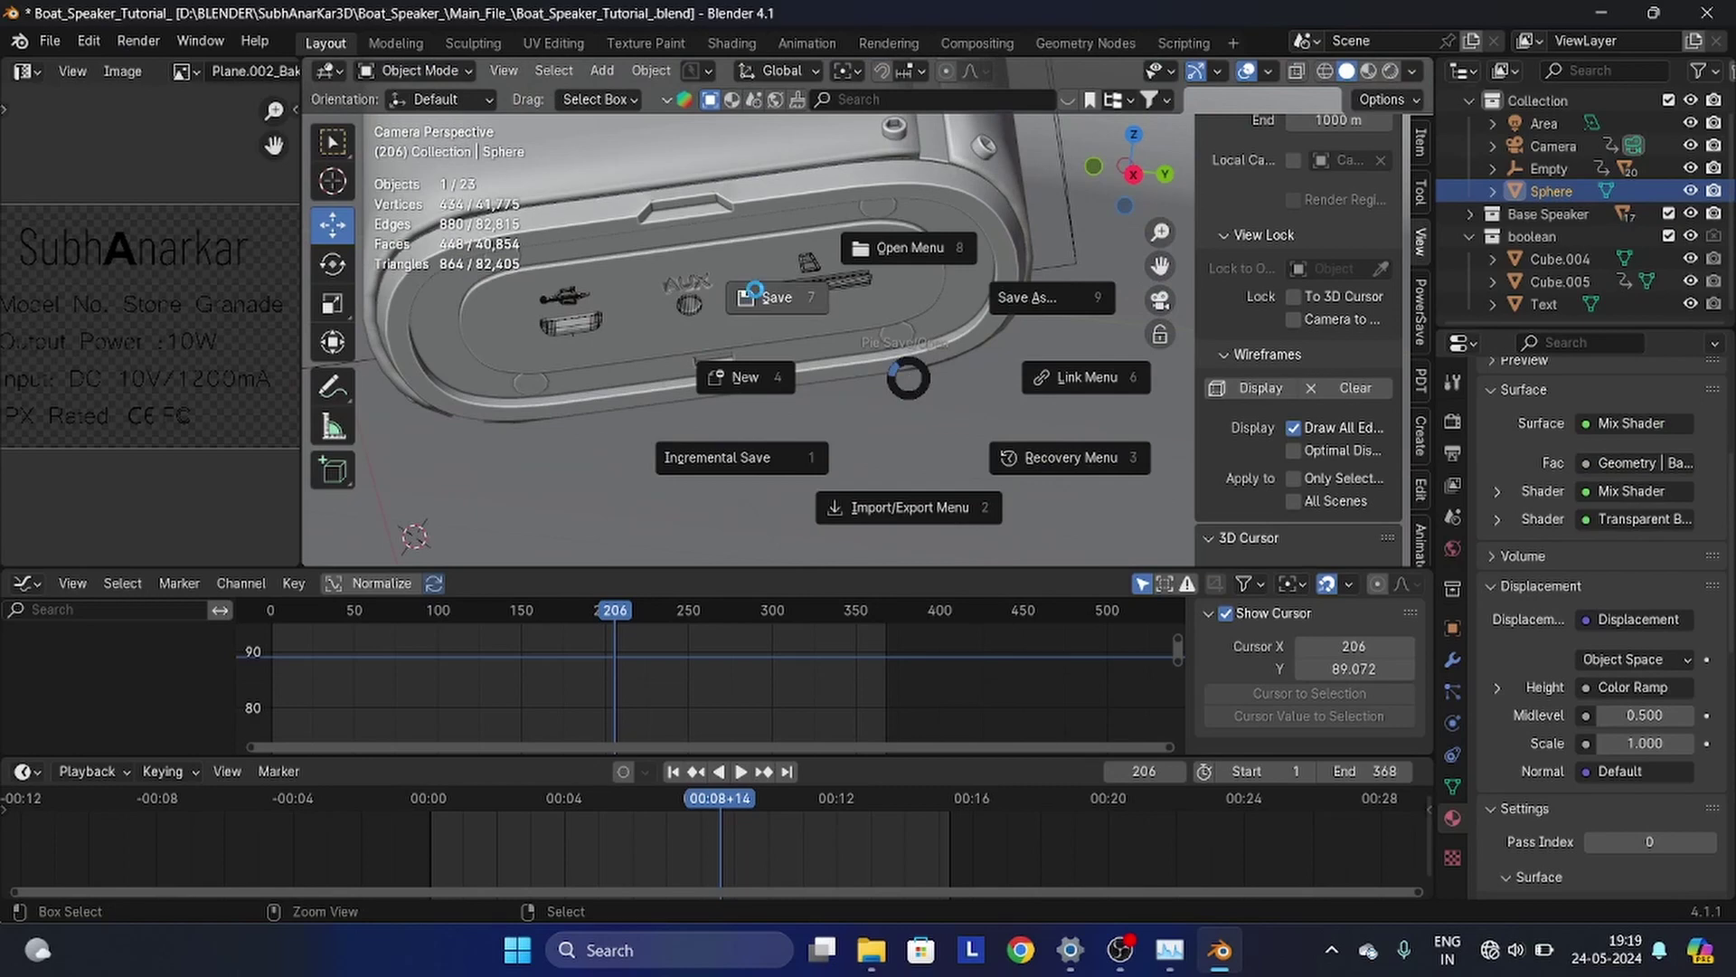
scroll(905, 362, down, 4)
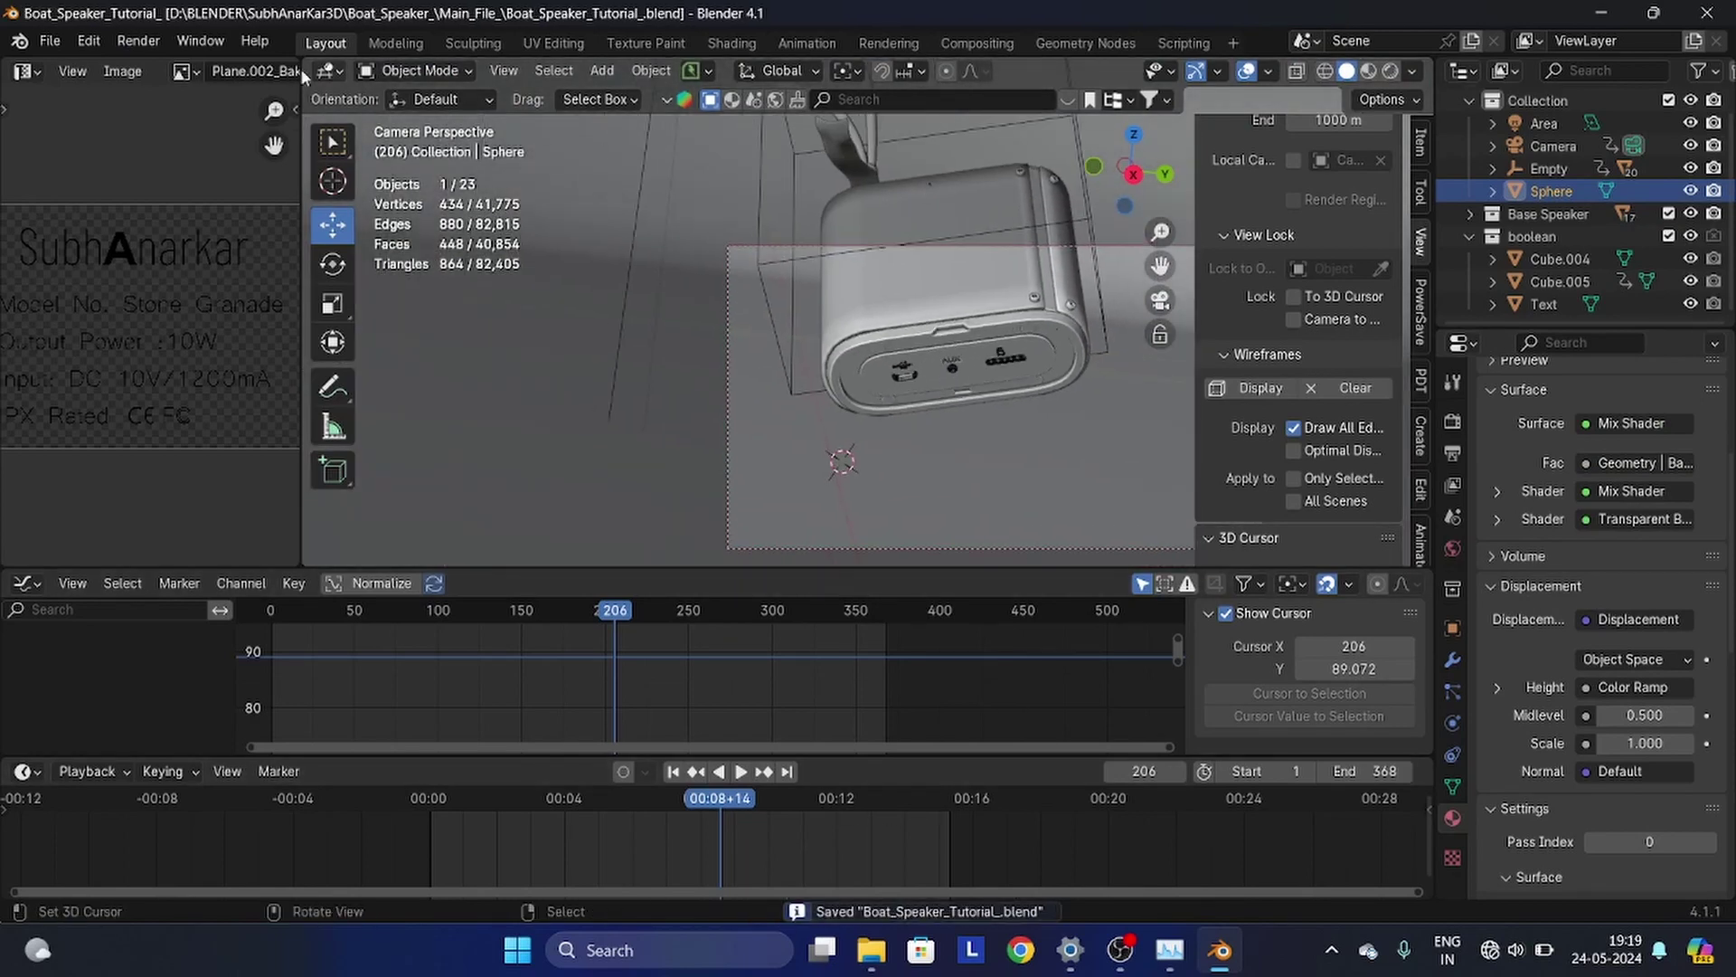
click(138, 40)
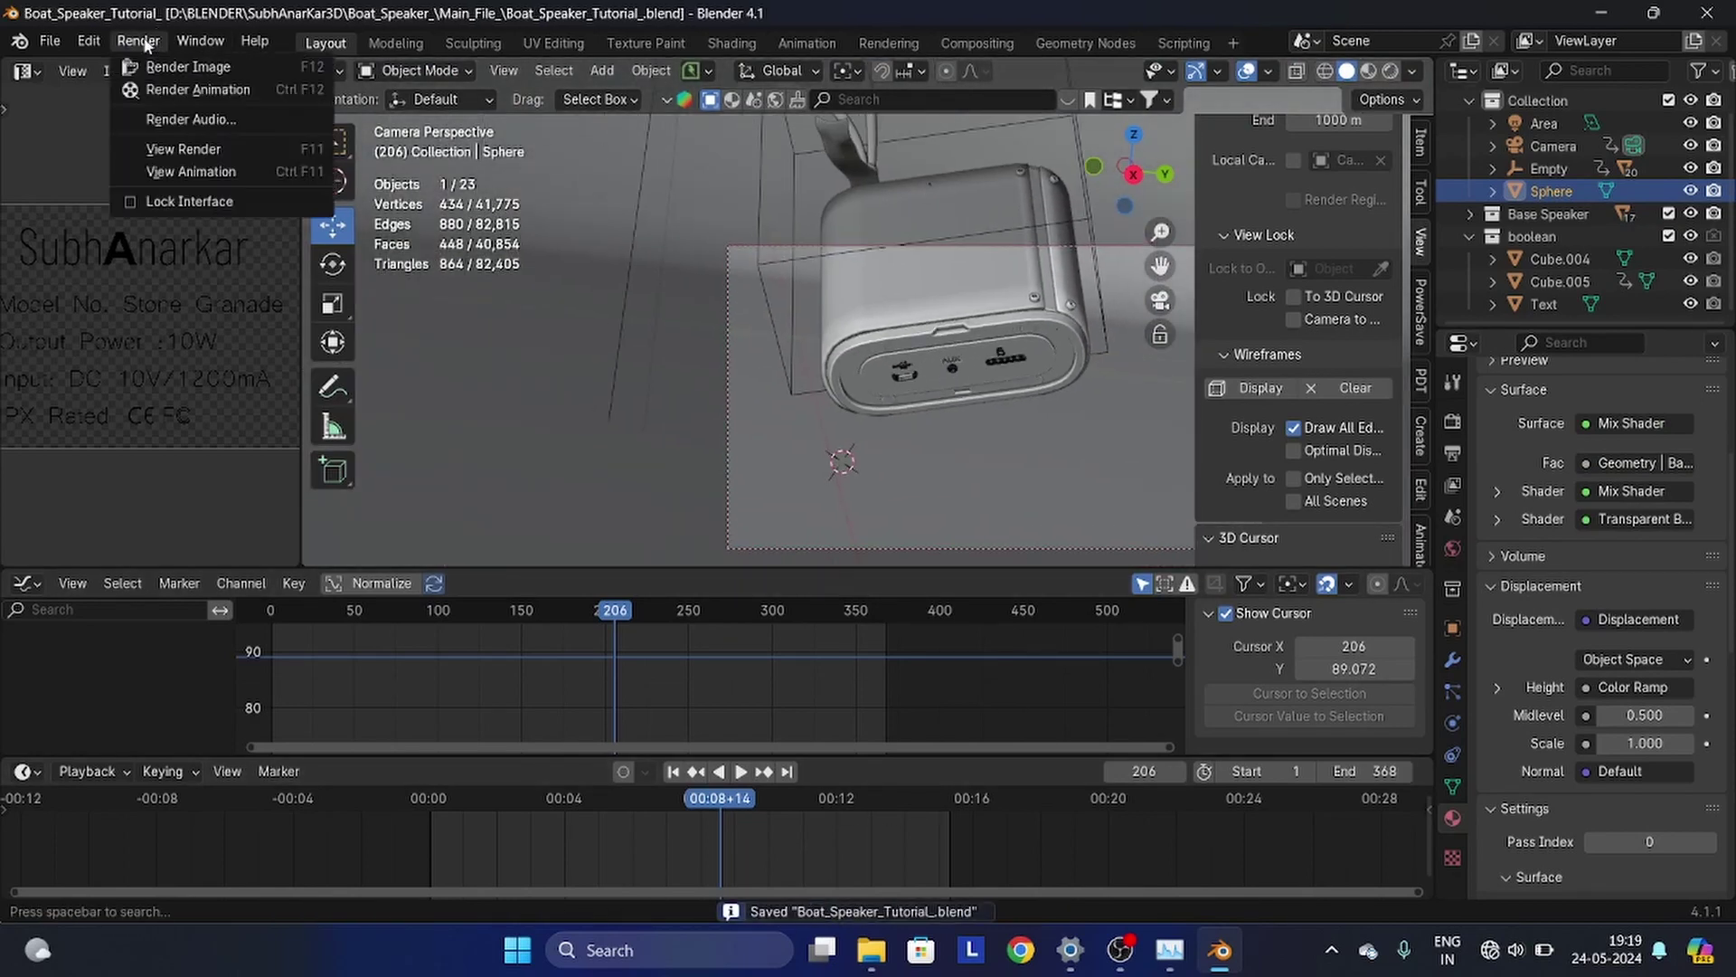
click(154, 64)
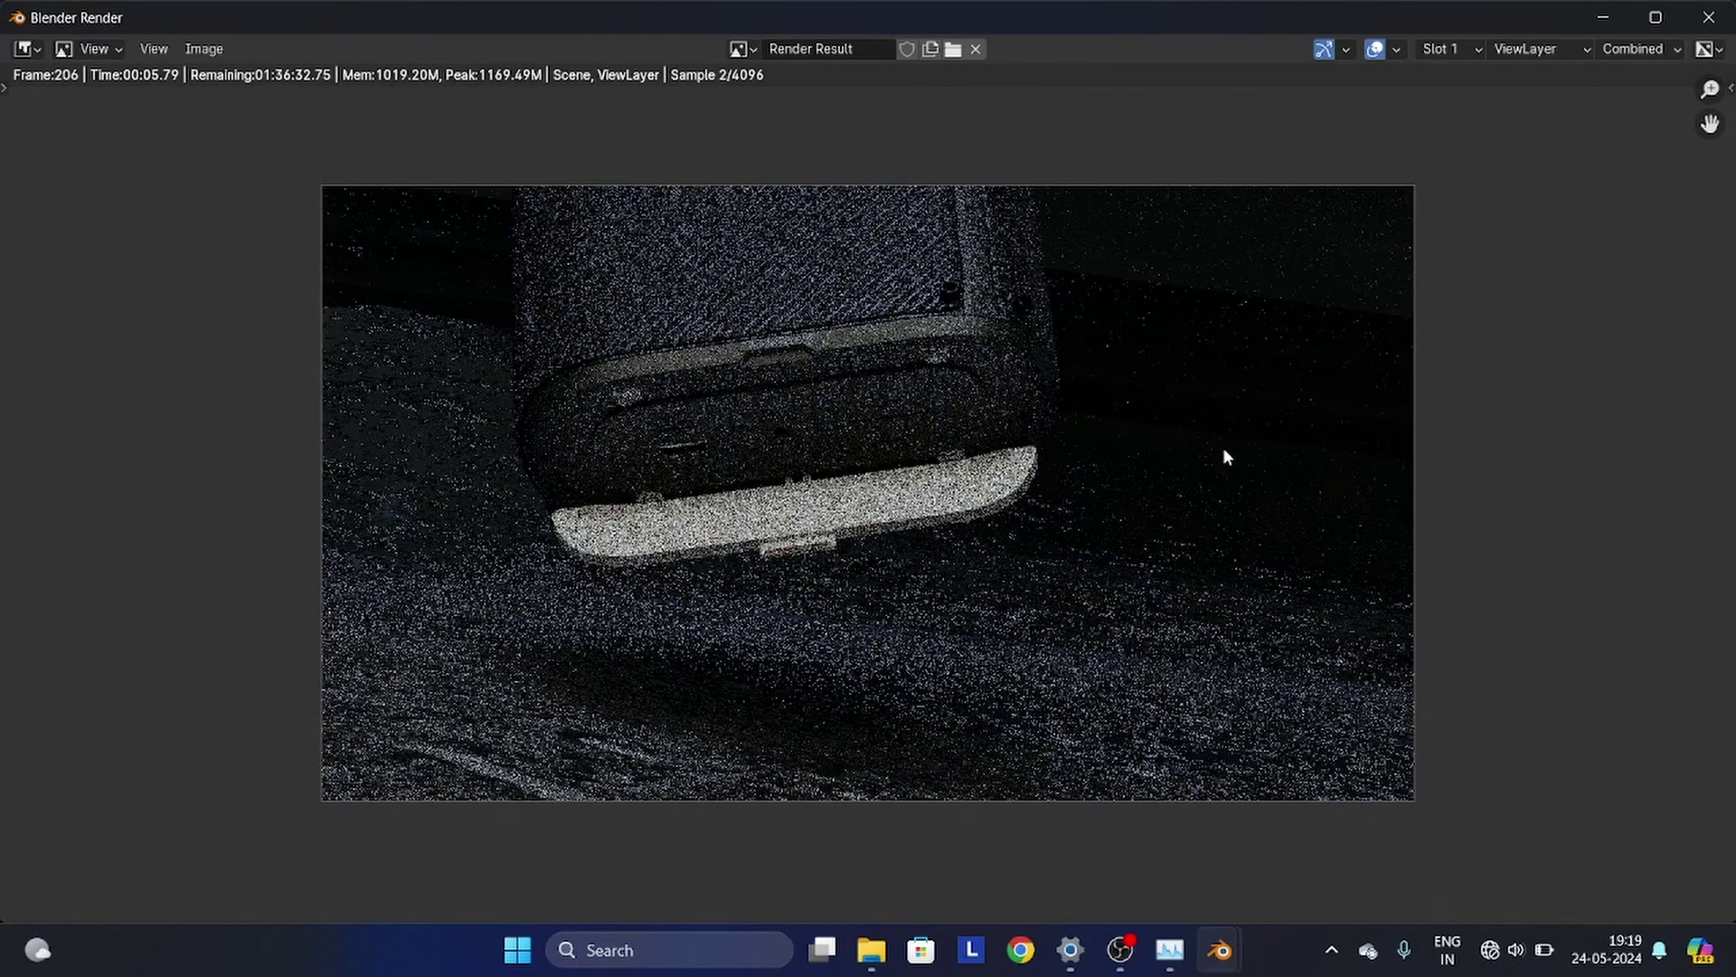
- Inspect the rendered image closely around the speaker's base ports and open cover, and check the overall framing
scroll(777, 407, up, 4)
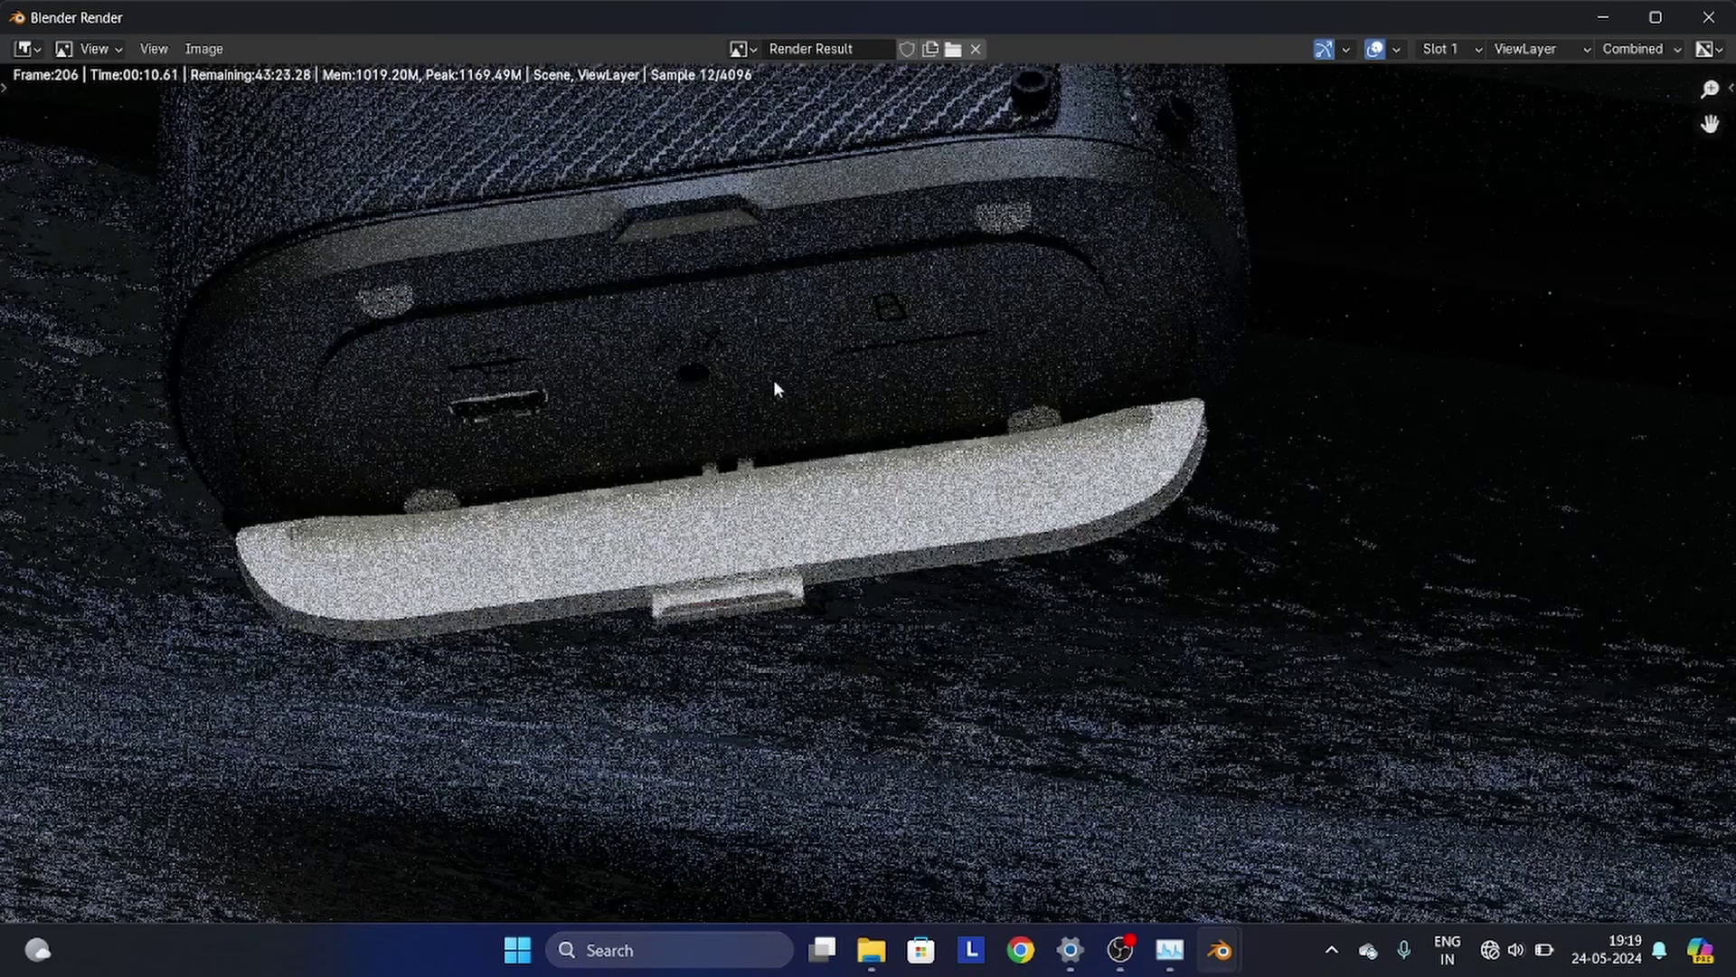
scroll(962, 445, up, 1)
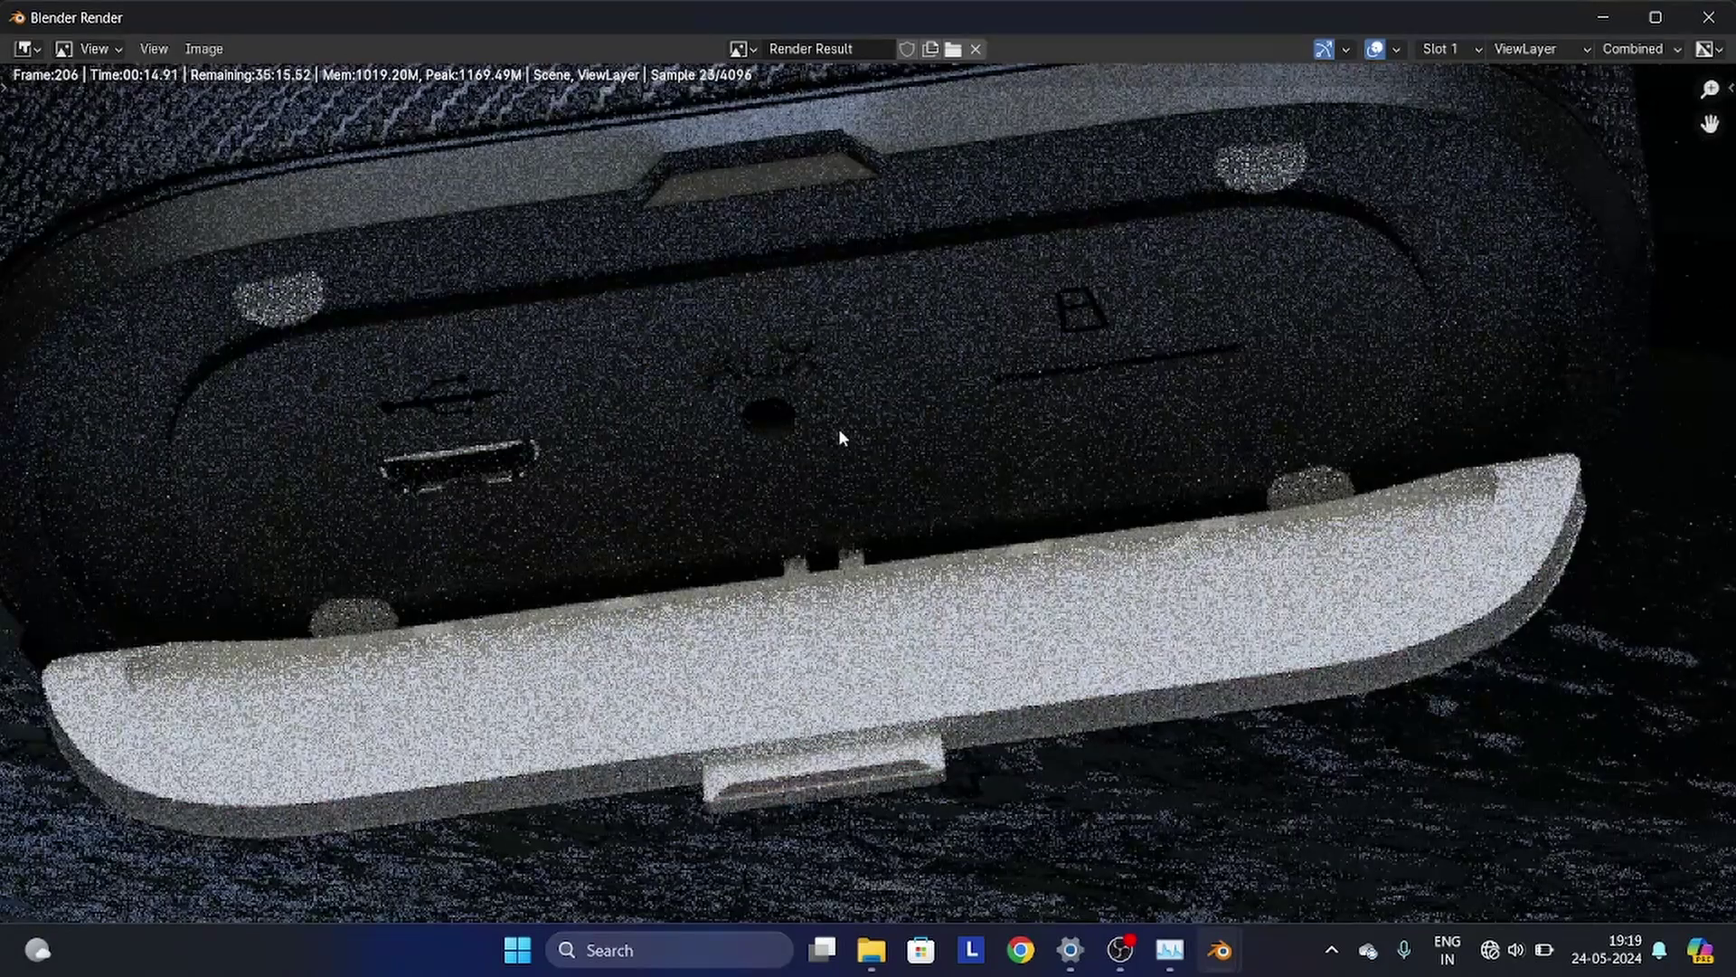
scroll(773, 355, up, 3)
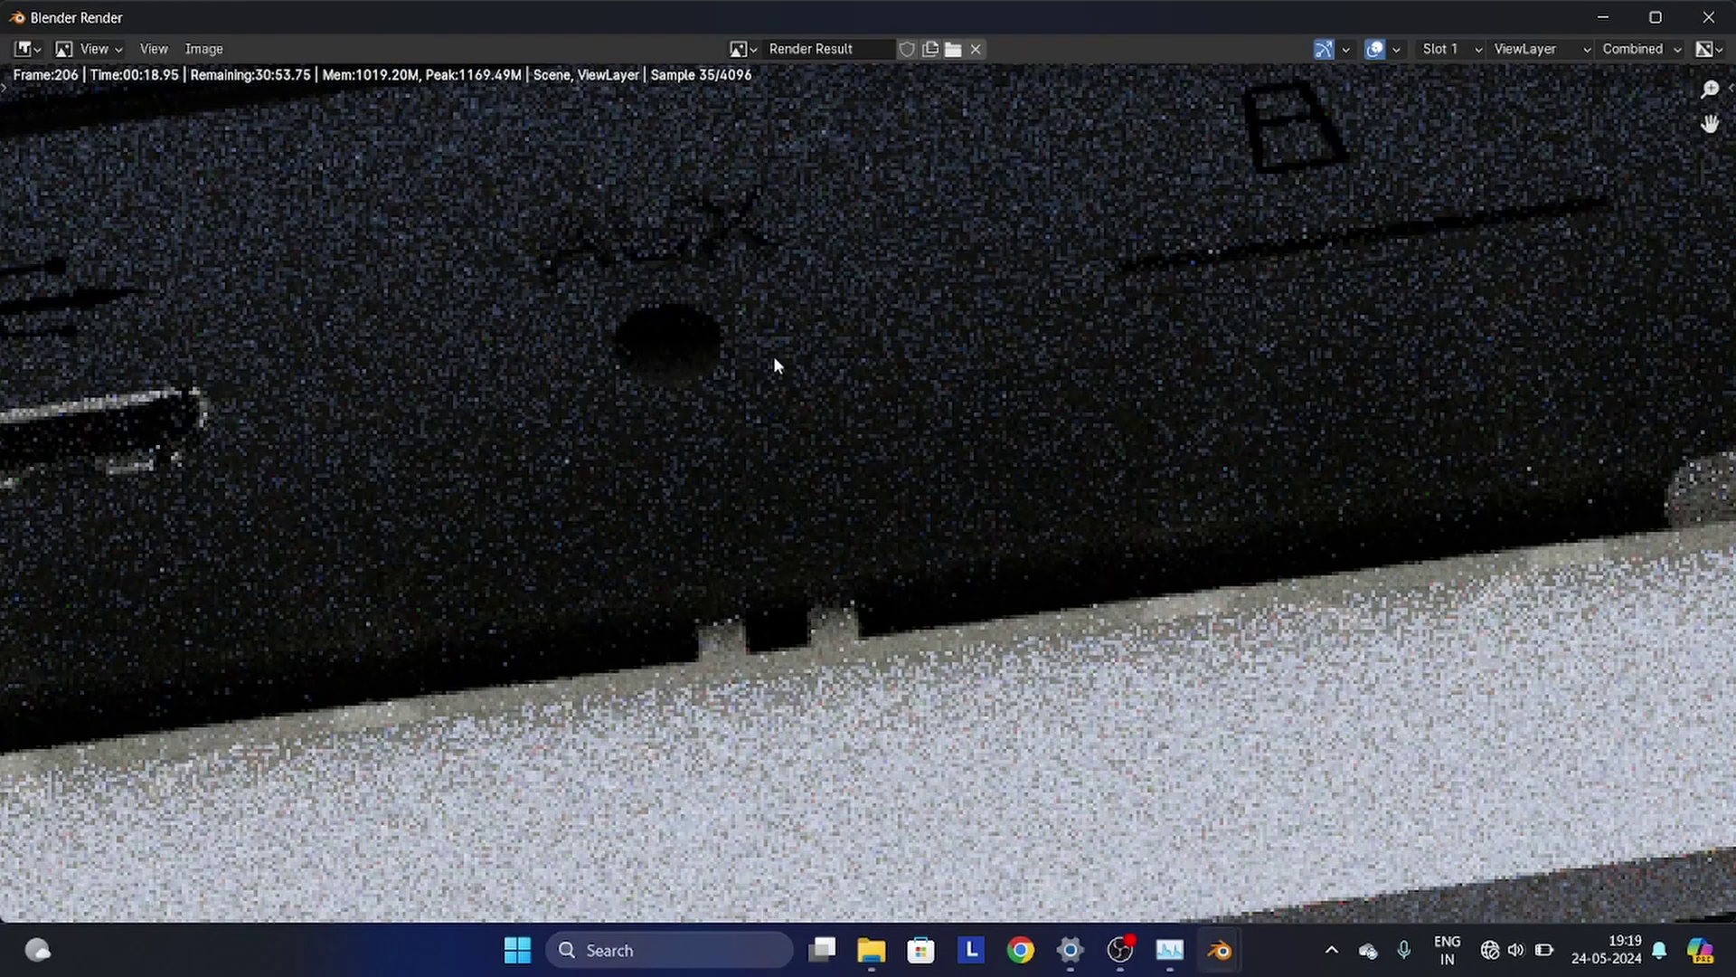
scroll(670, 434, down, 6)
scroll(741, 372, up, 4)
middle_drag(742, 372, 801, 496)
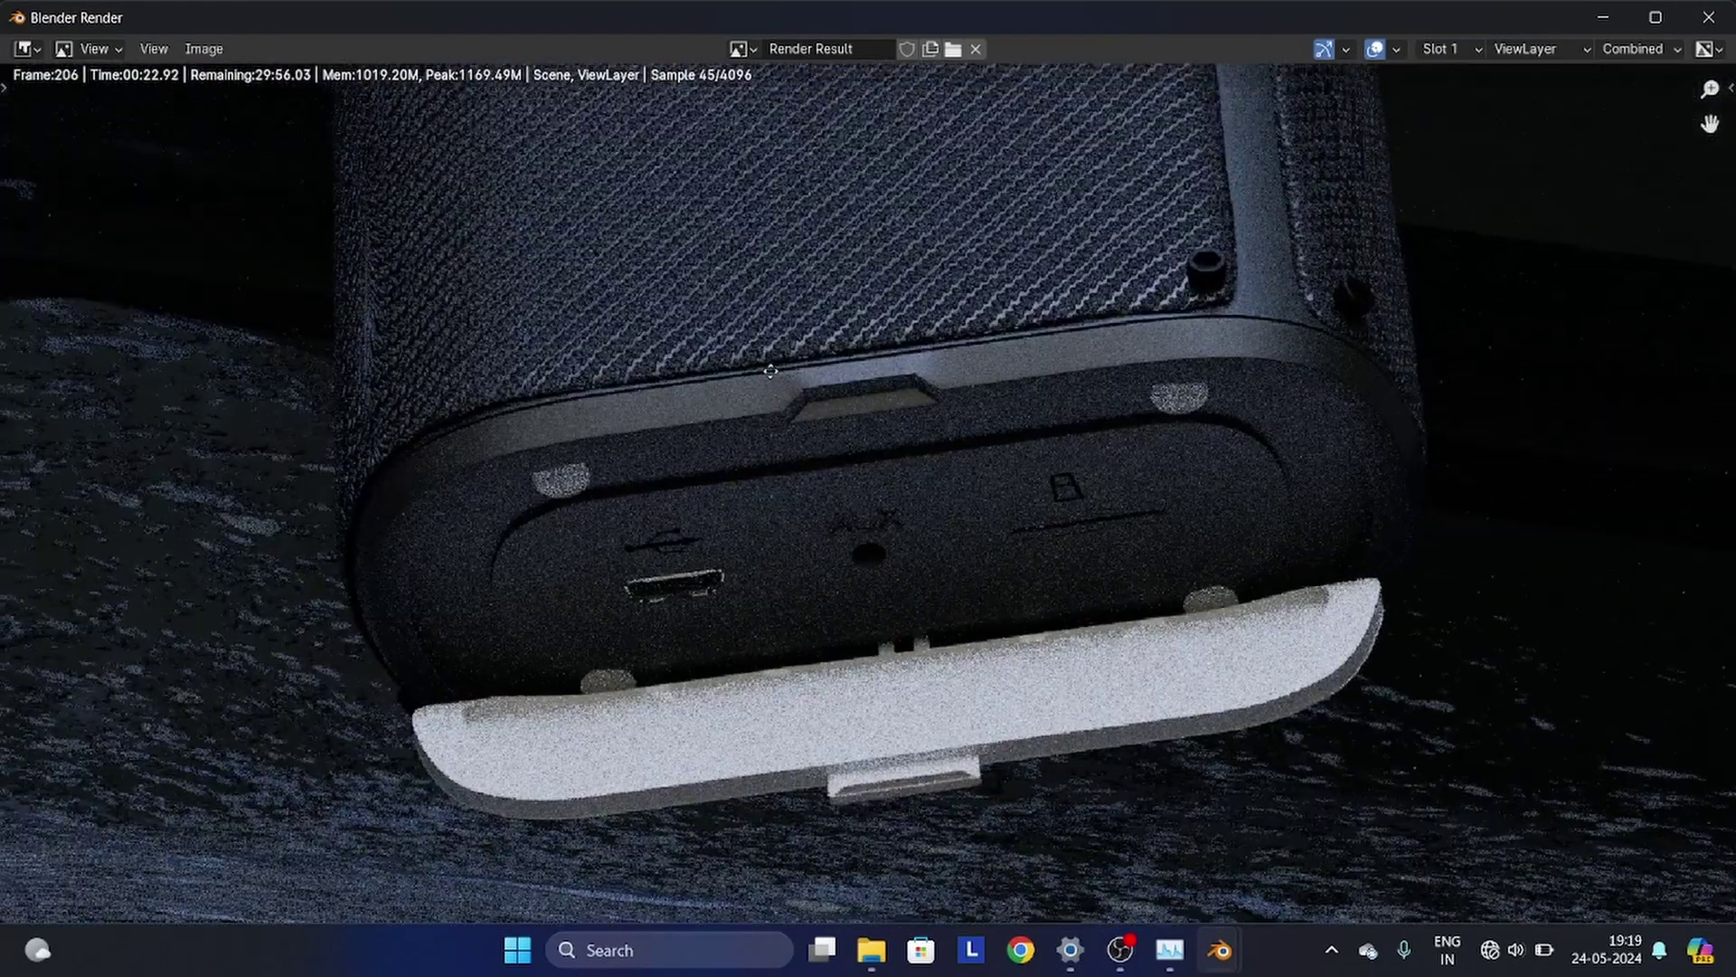
scroll(965, 495, down, 7)
middle_drag(965, 497, 960, 436)
scroll(958, 436, up, 2)
scroll(961, 445, up, 1)
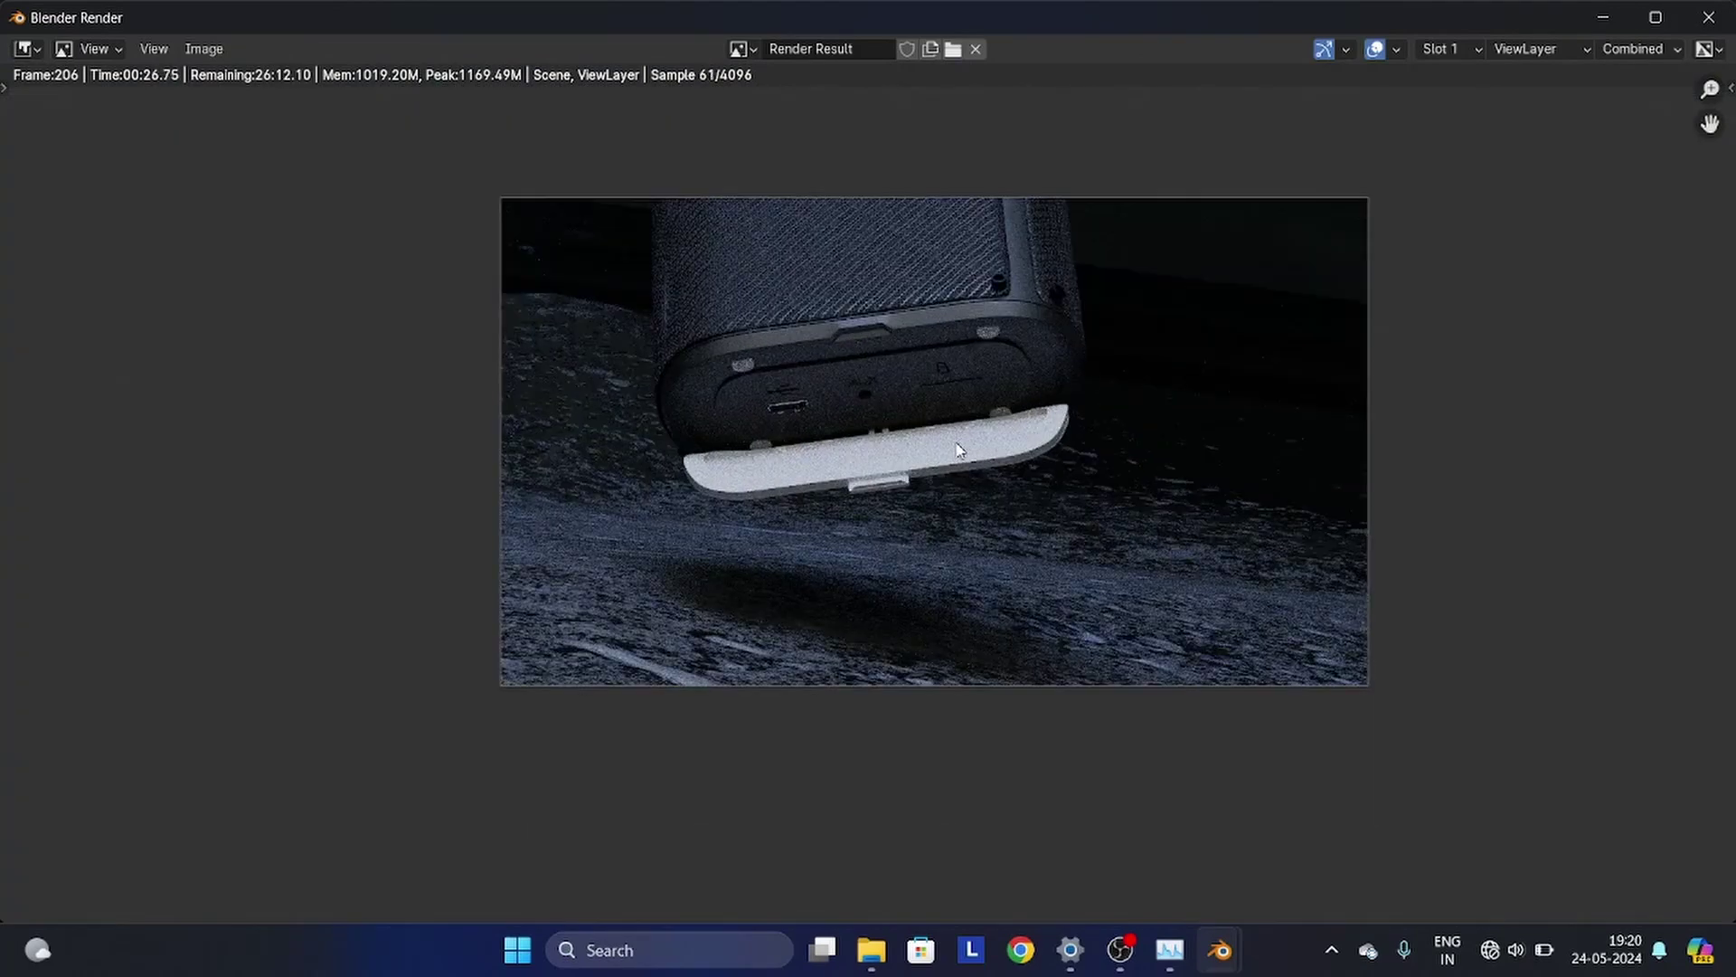